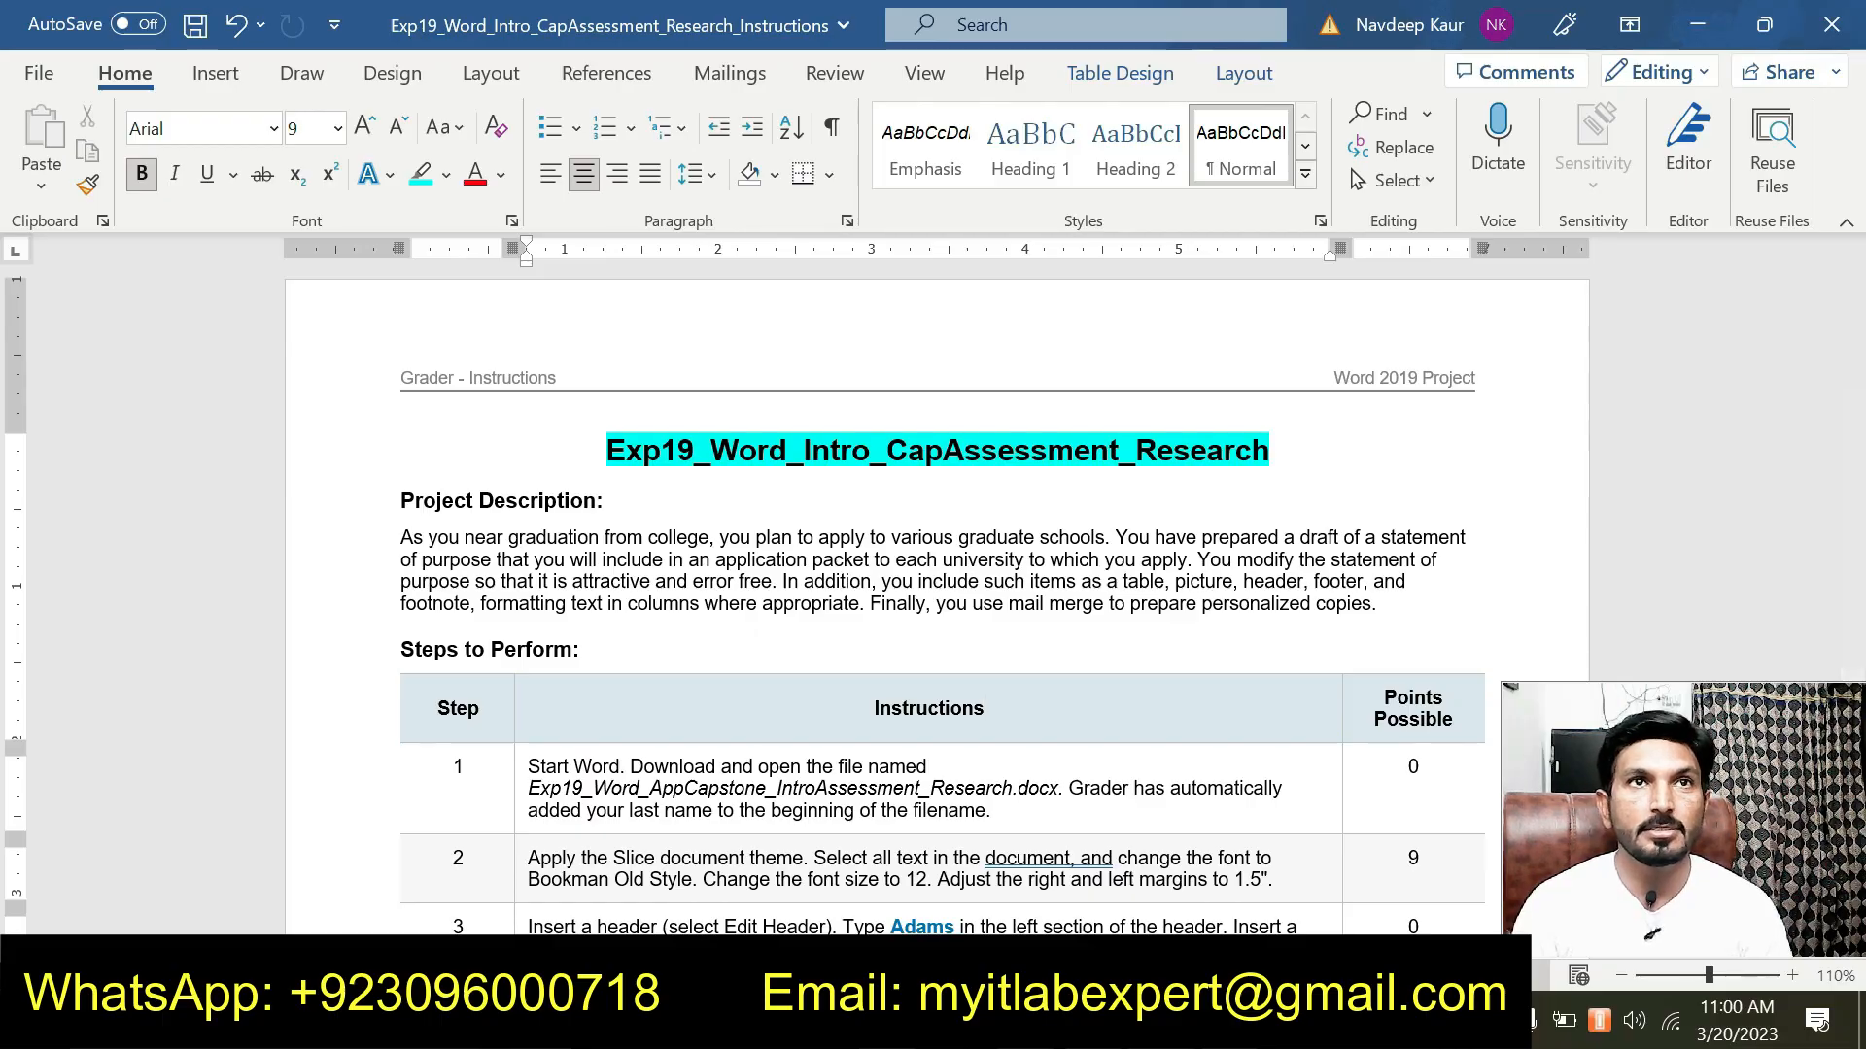
Highlight the file name Exp19_Word_AppCapstone_IntroAssessment_Research.docx in step 1 of the instructions table.
scroll(932, 583, "up", 1)
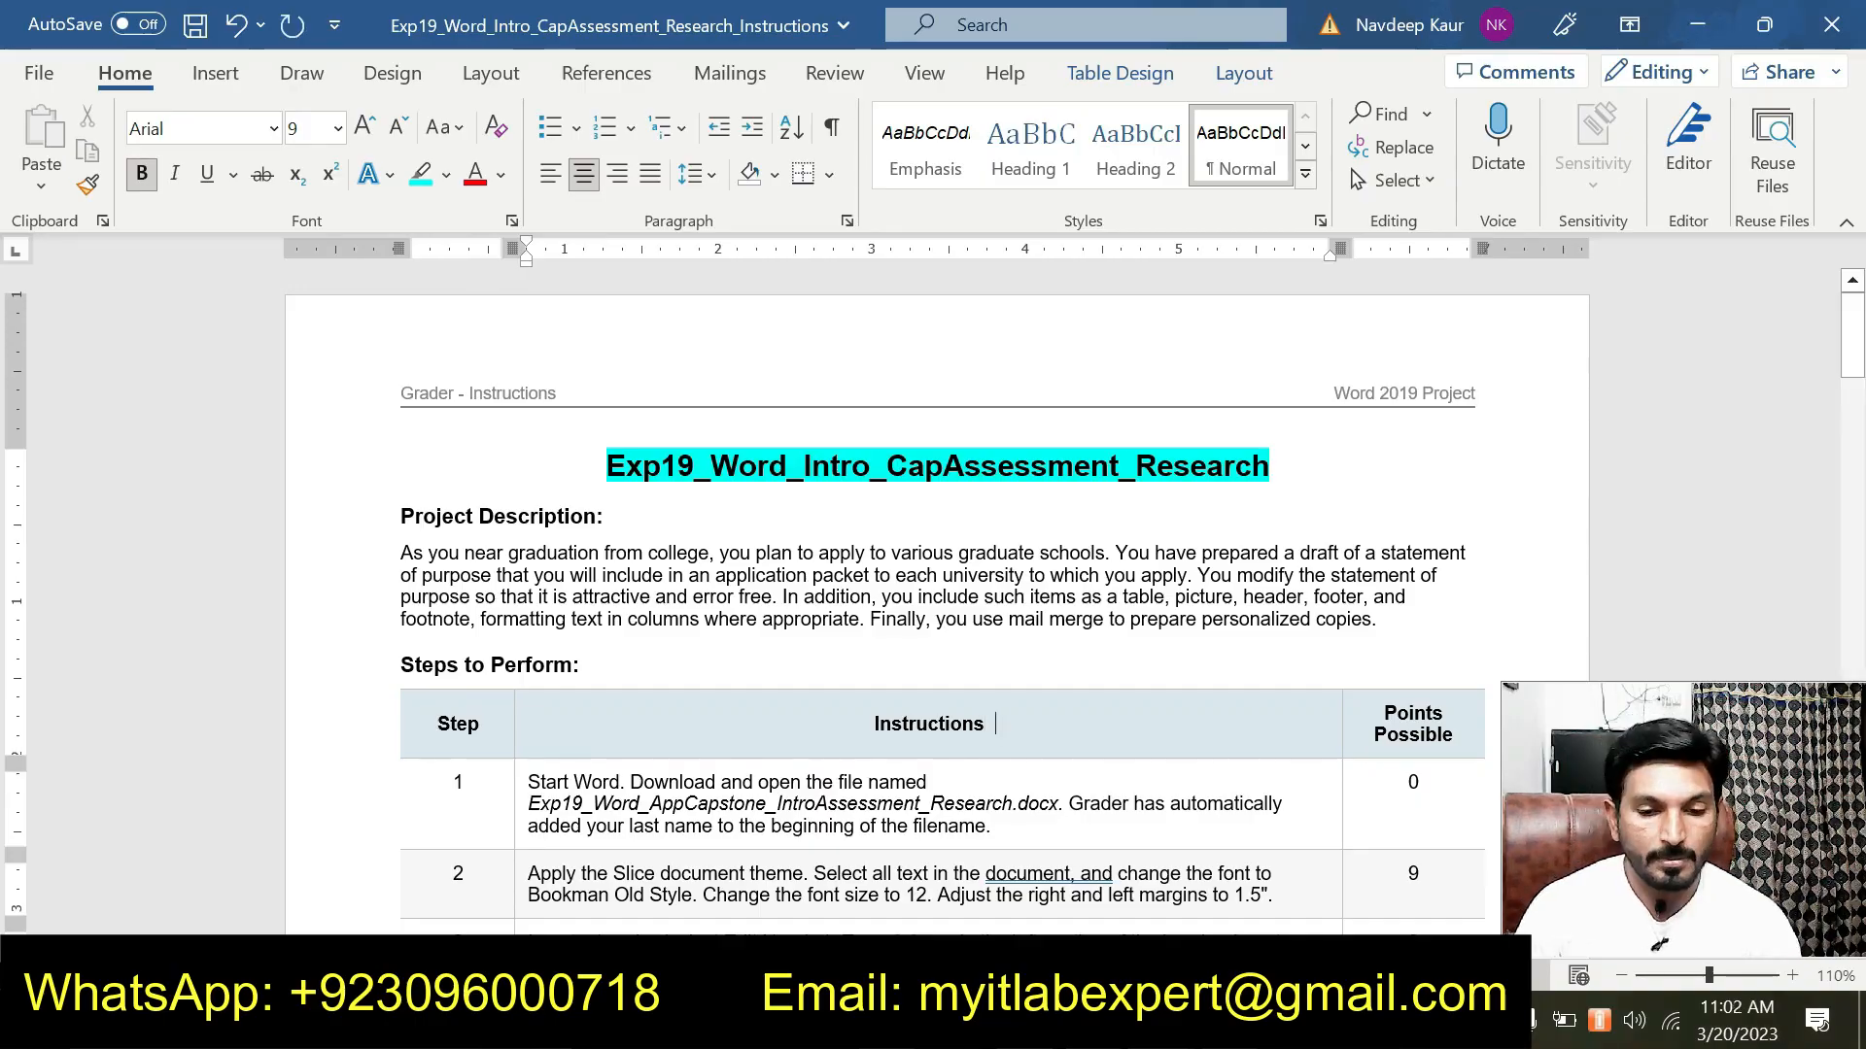
scroll(535, 653, "down", 3)
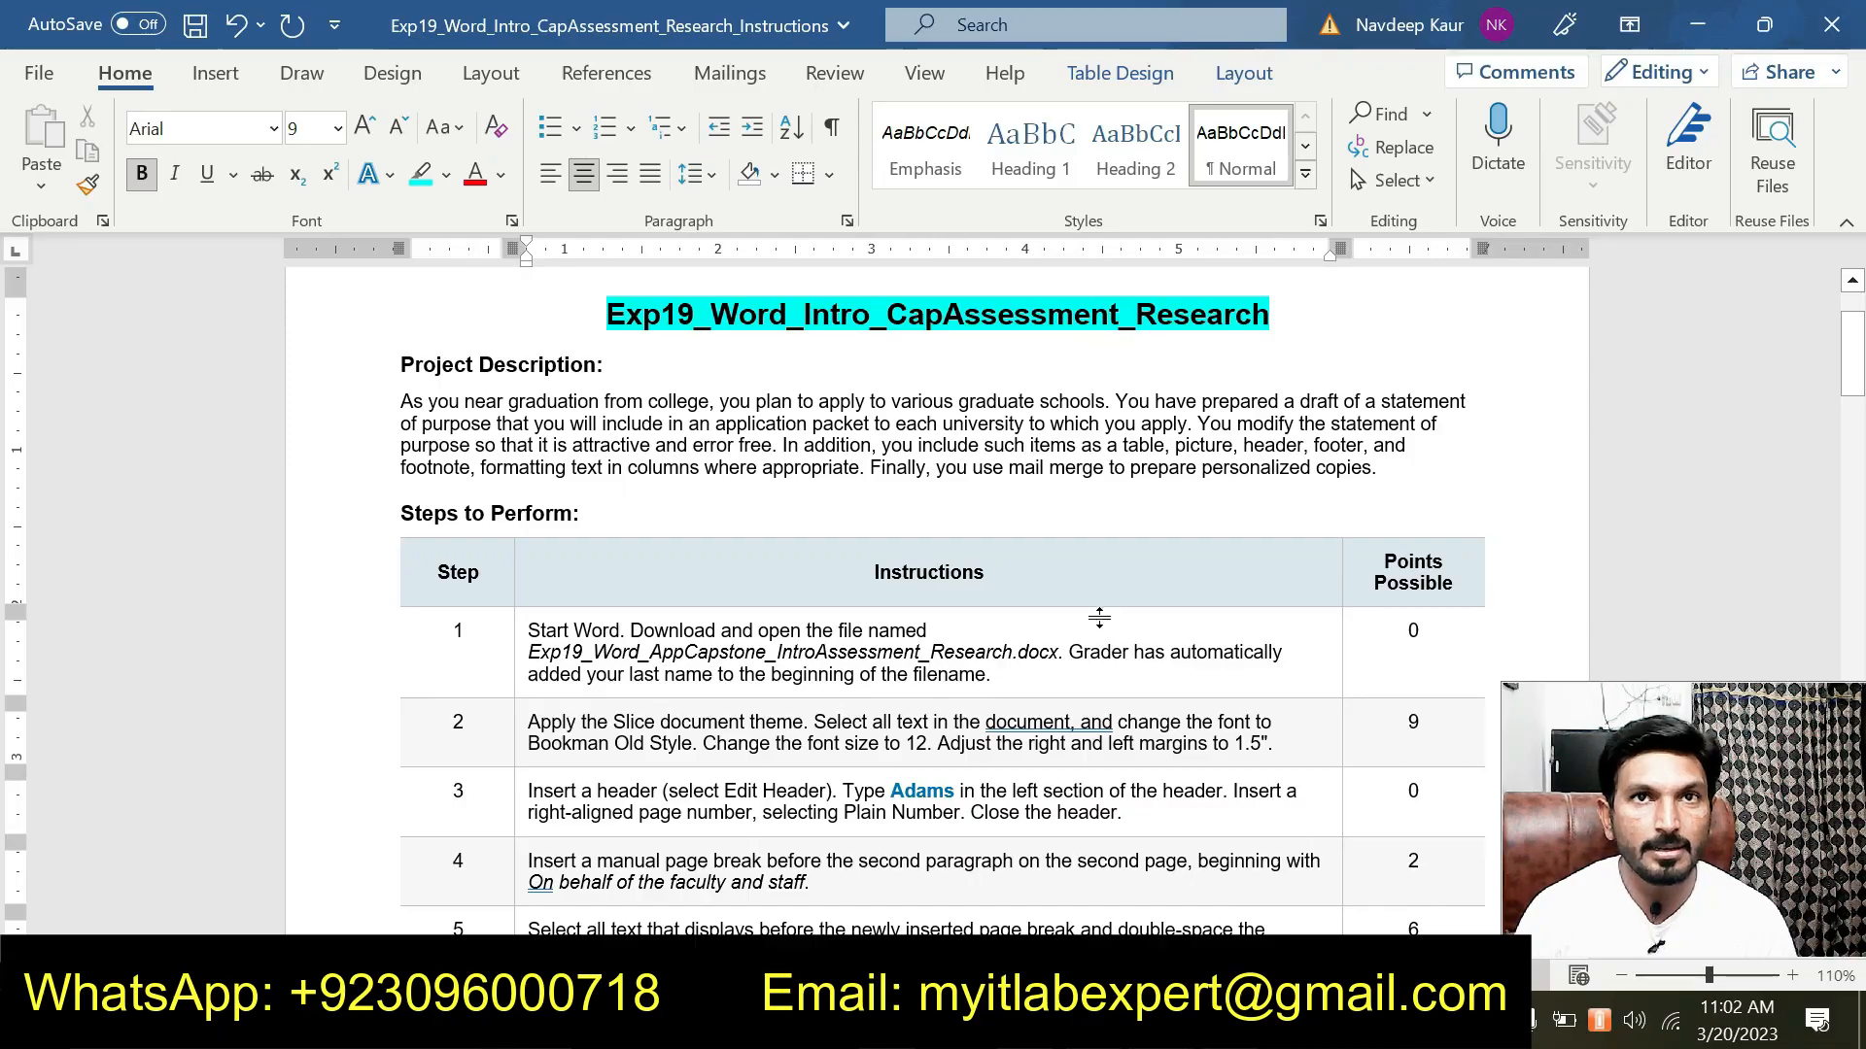
left_click_drag(1059, 660, 530, 657)
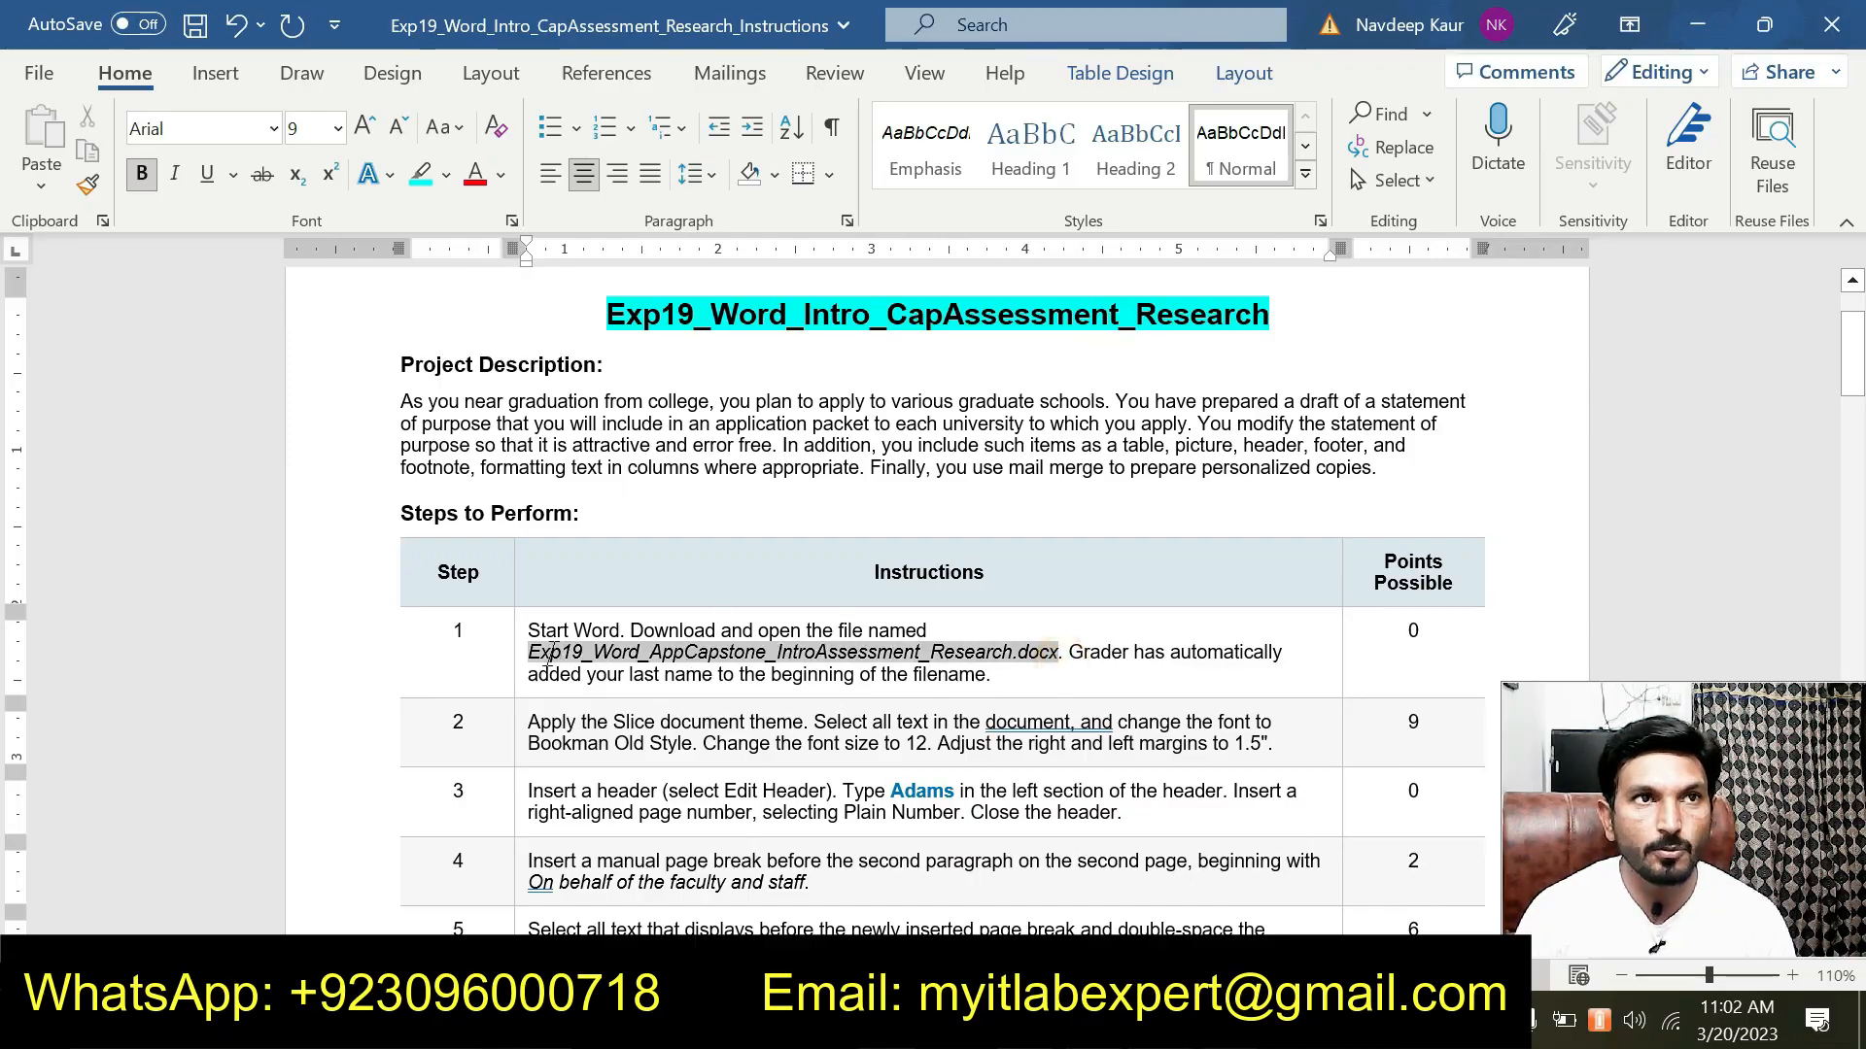
left_click(660, 607)
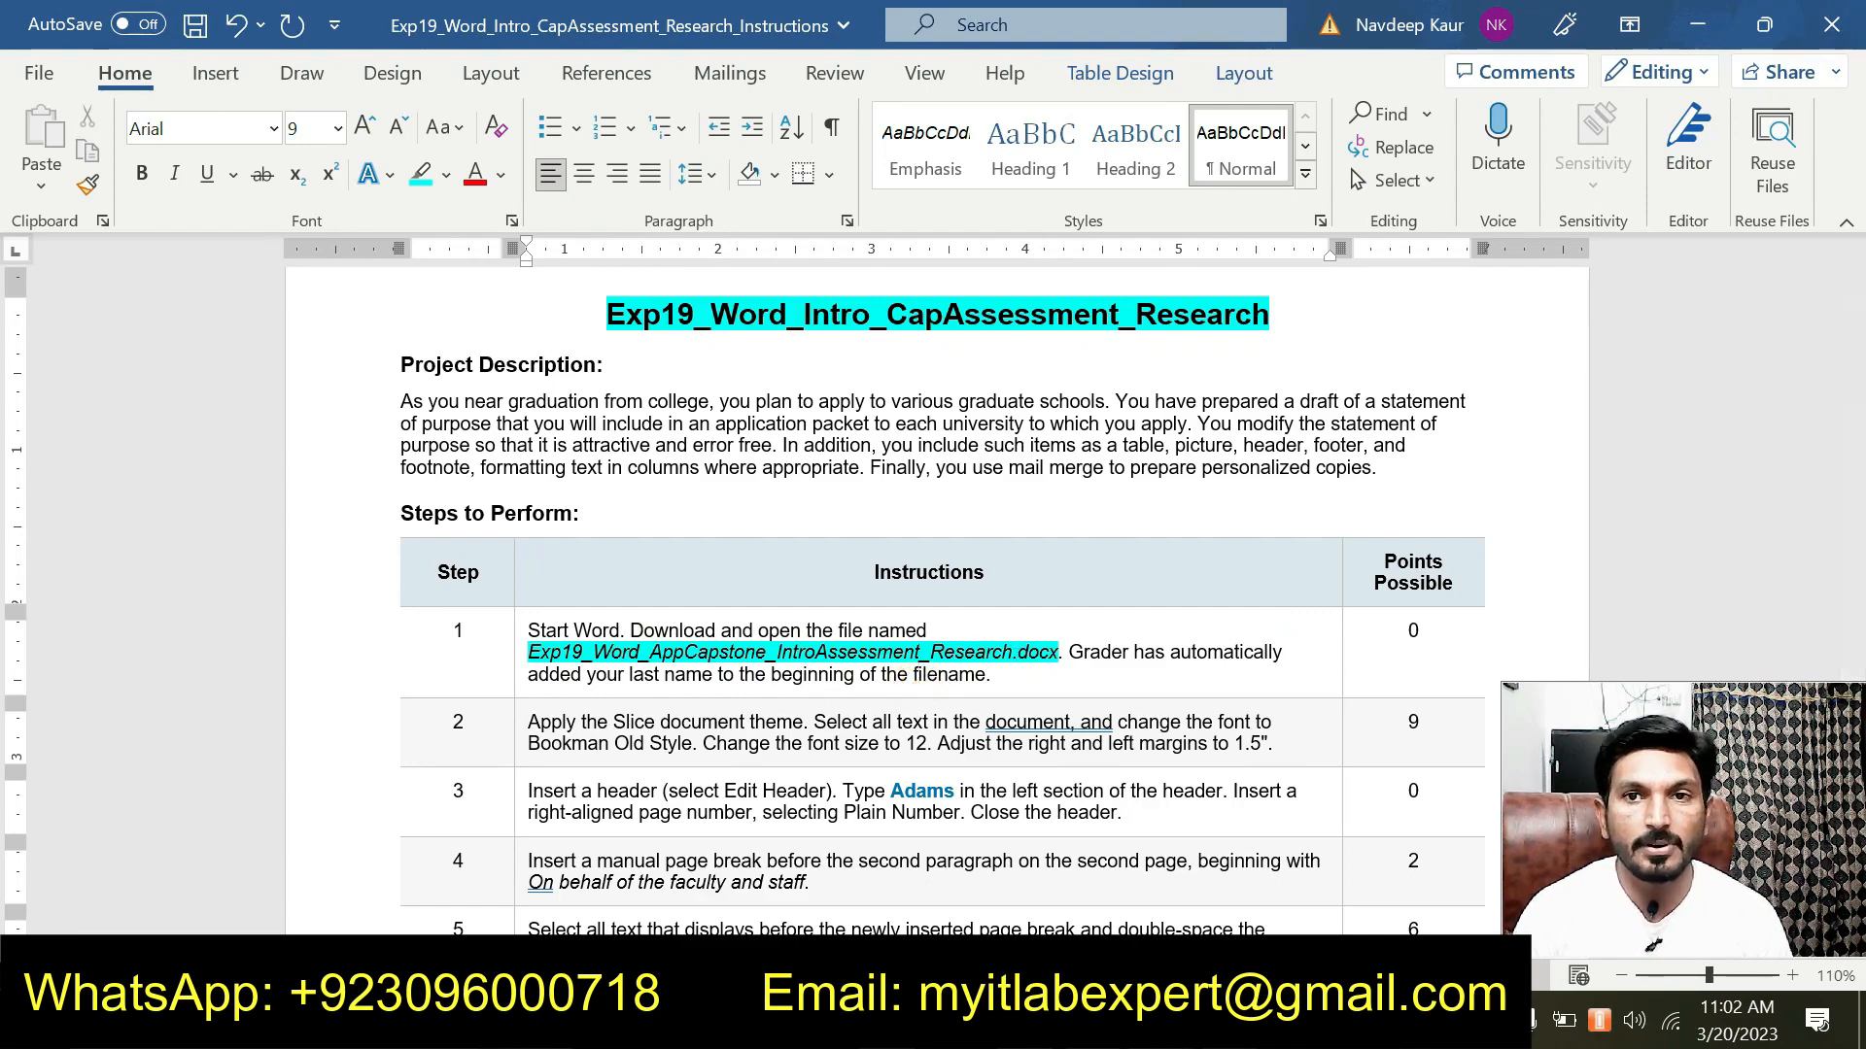
Look over the text of the Exp19_Word_AppCapstone_IntroAssessment_Research document and return to the instructions document.
mouse_move(1107, 1021)
left_click(1066, 910)
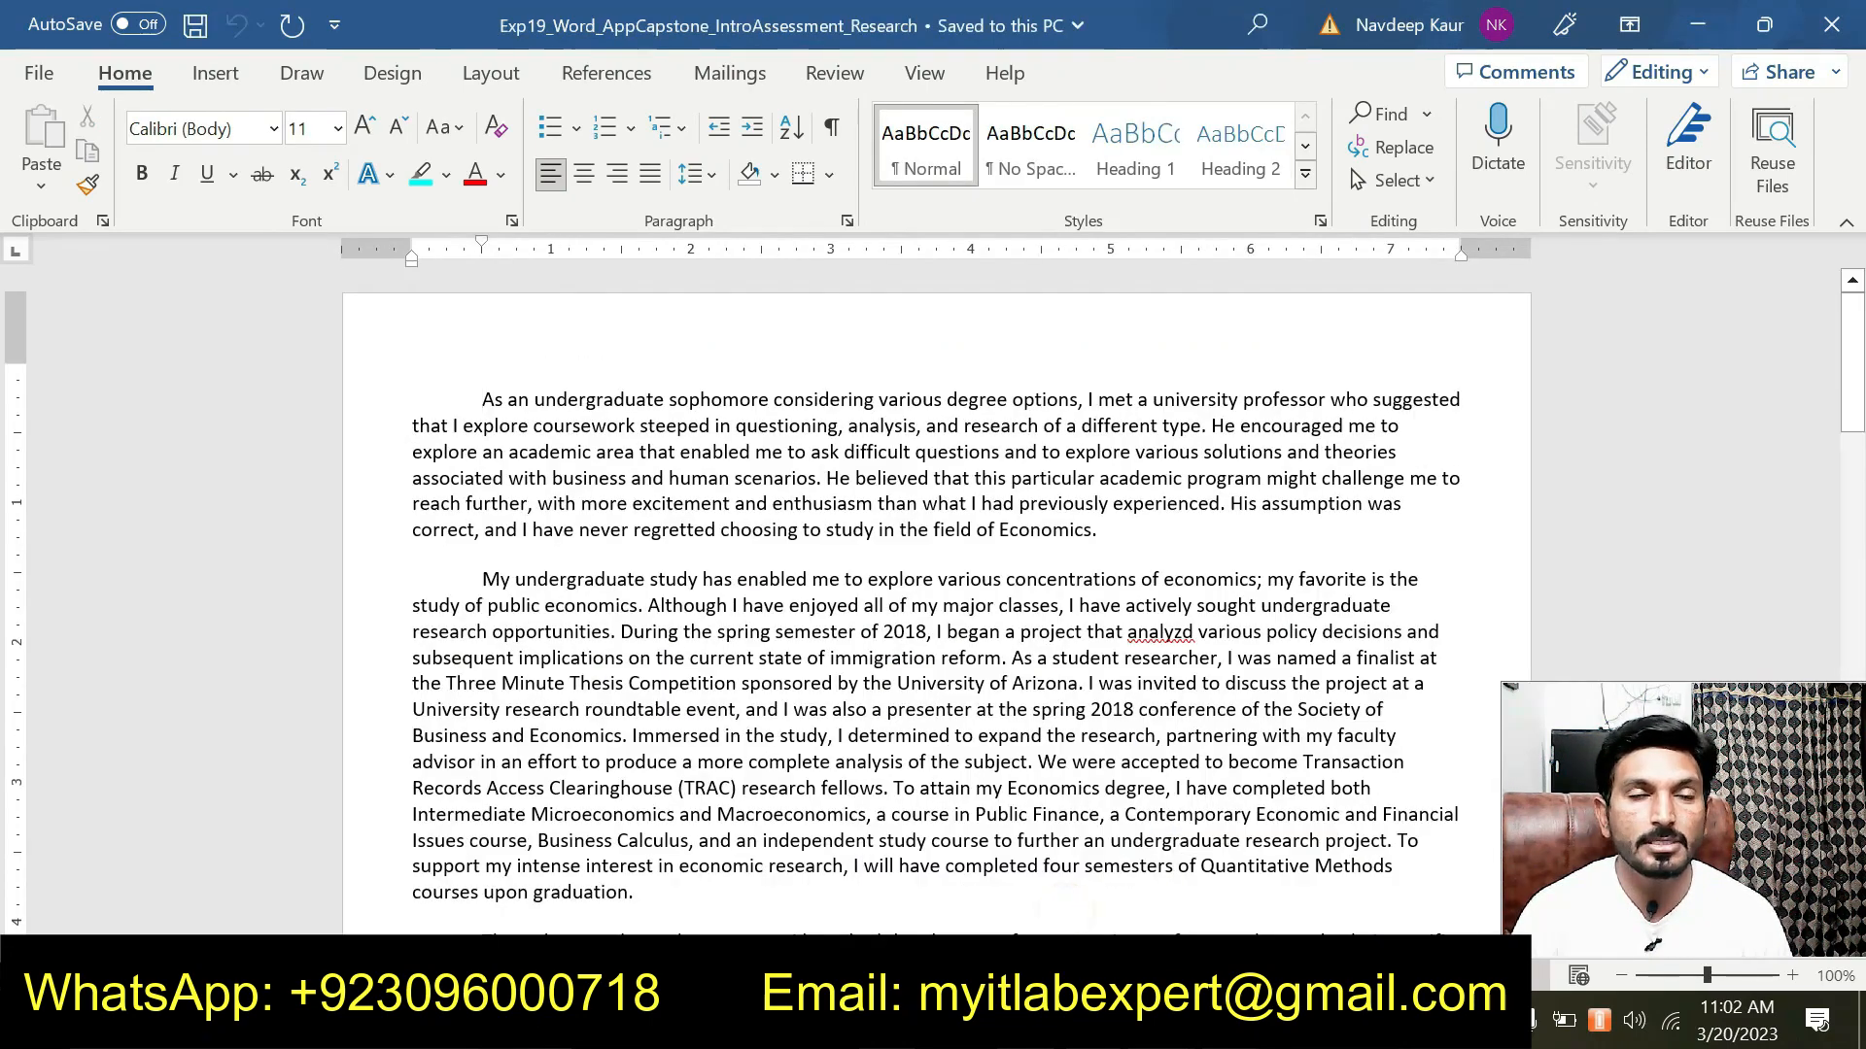
scroll(933, 583, "down", 1)
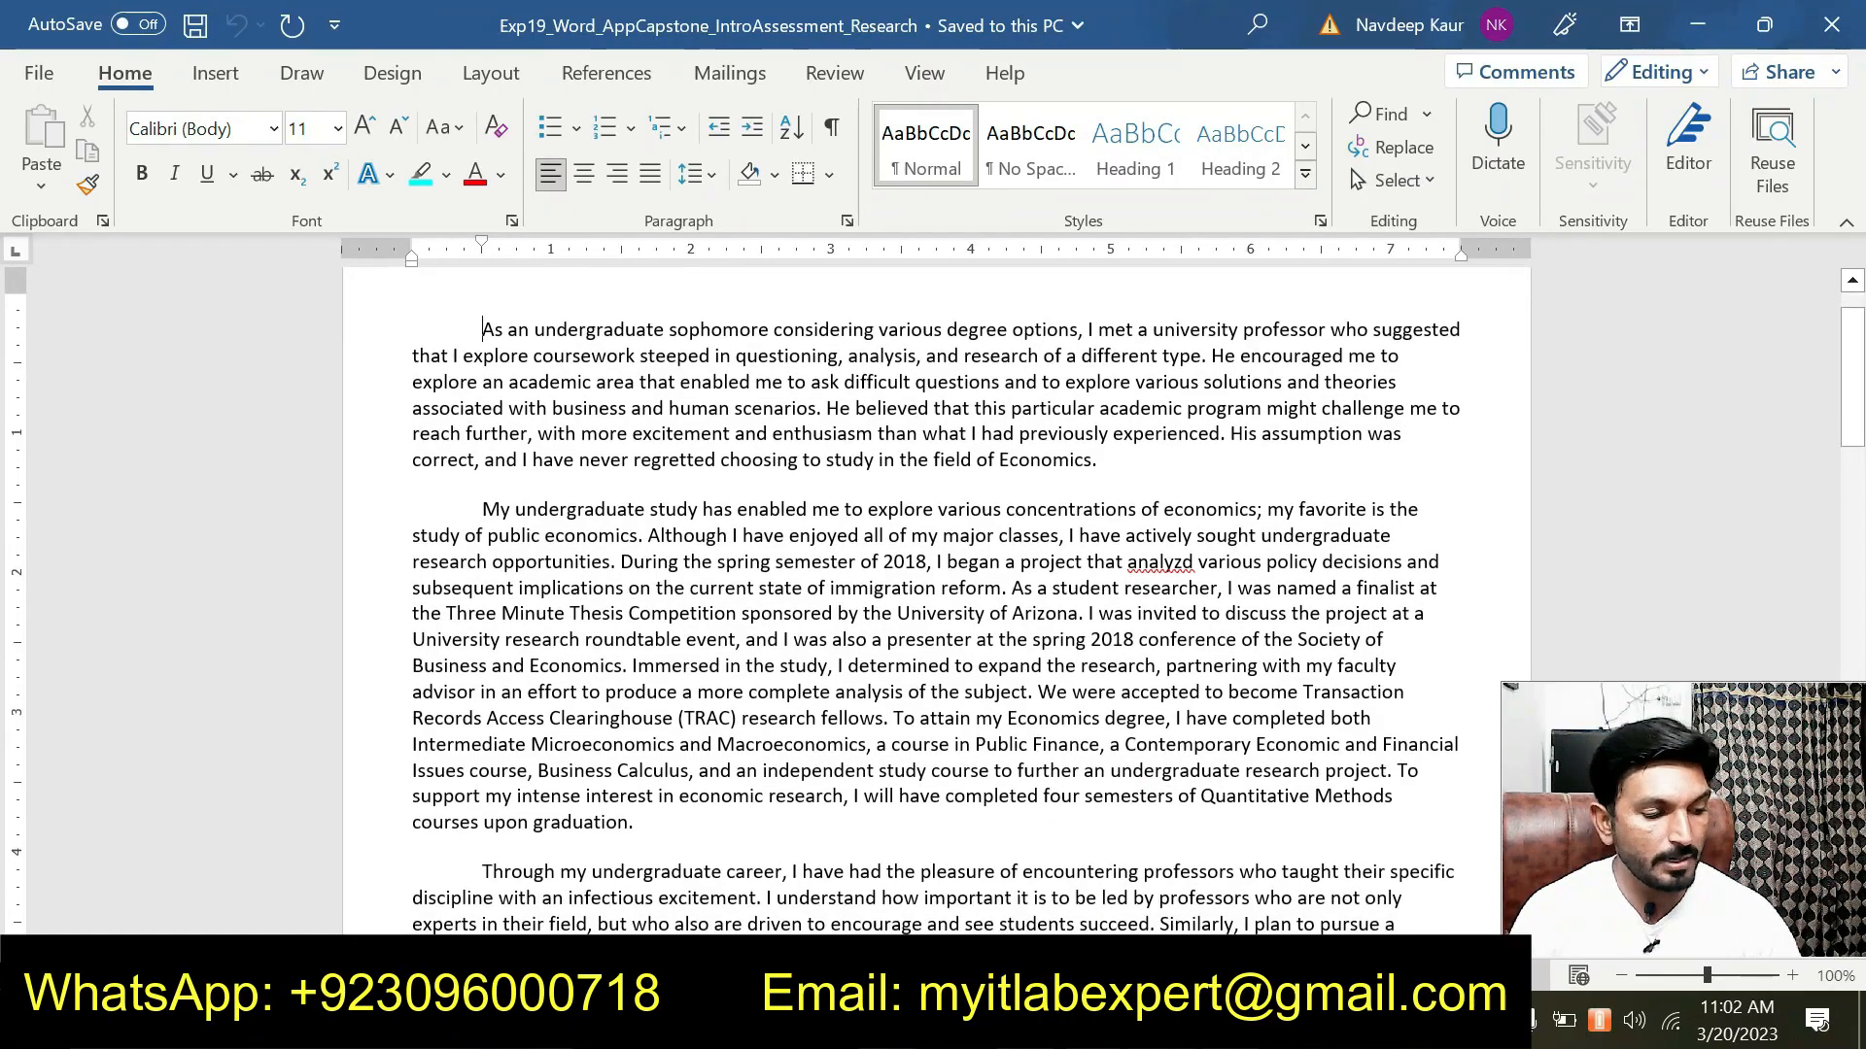
scroll(933, 583, "down", 15)
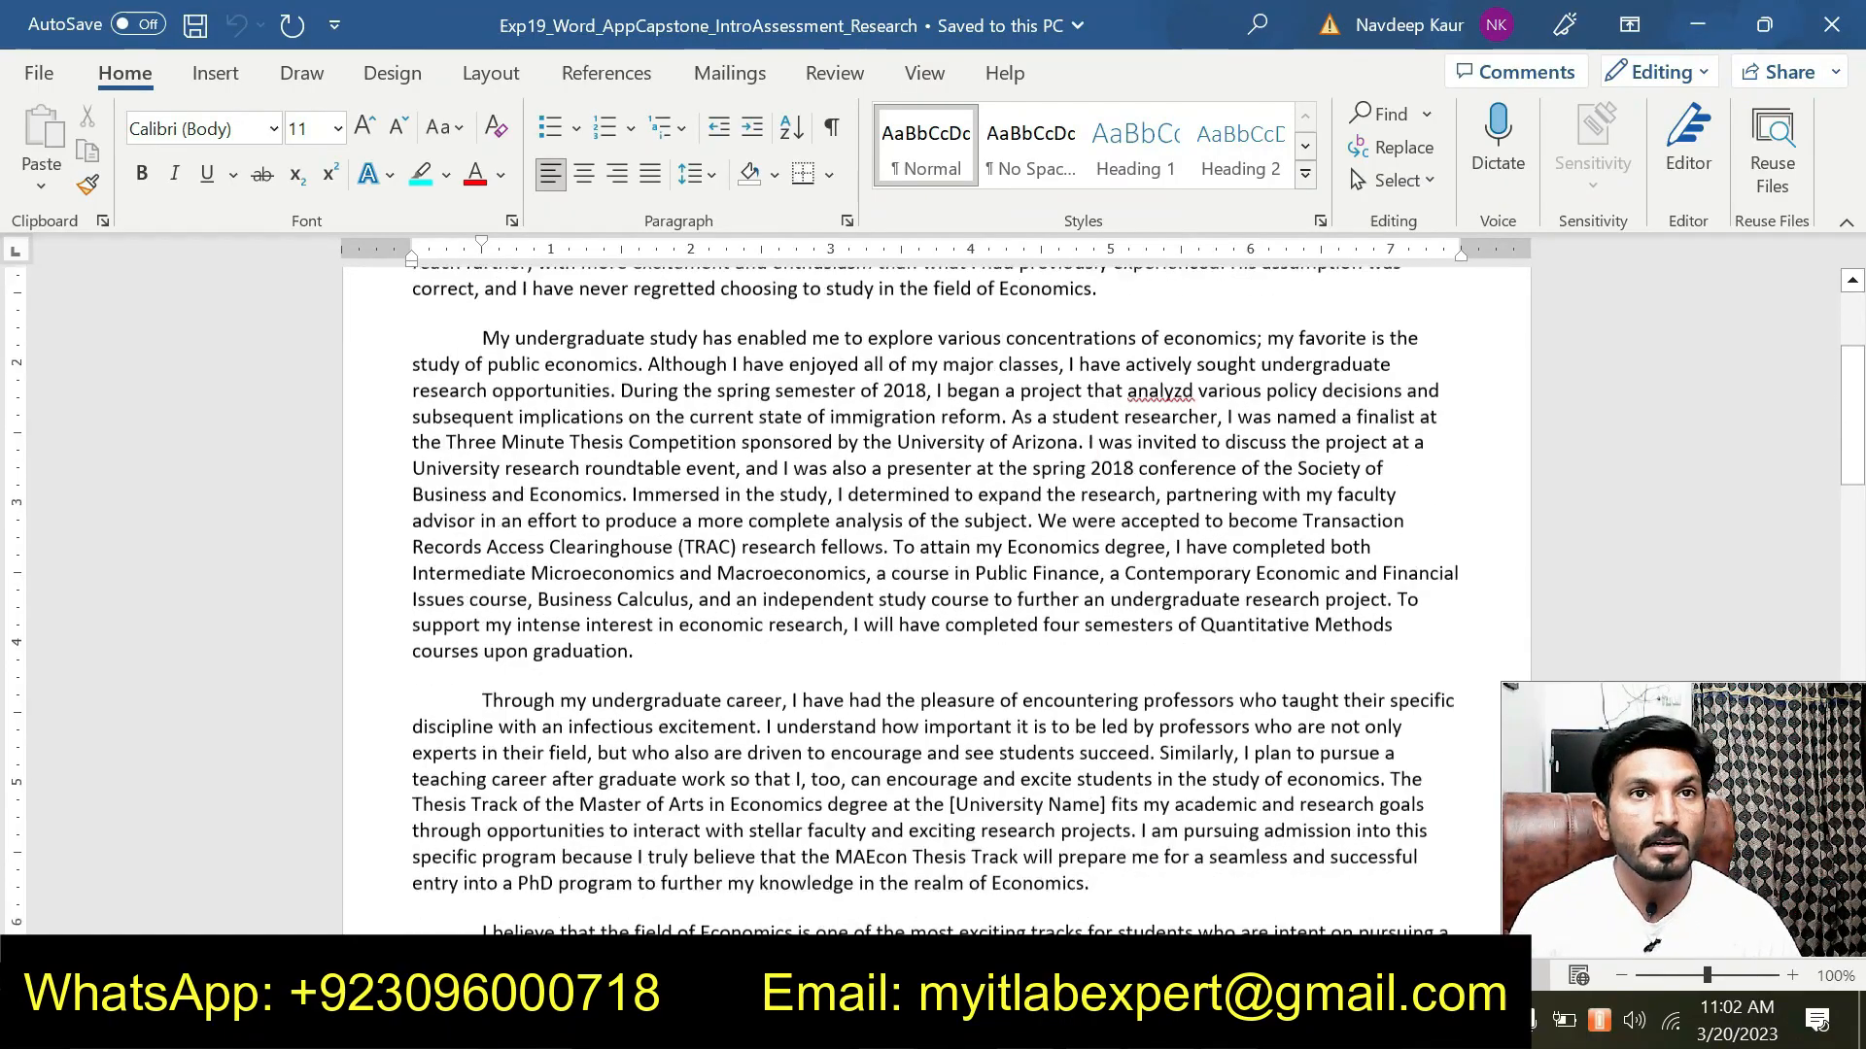
scroll(933, 583, "up", 15)
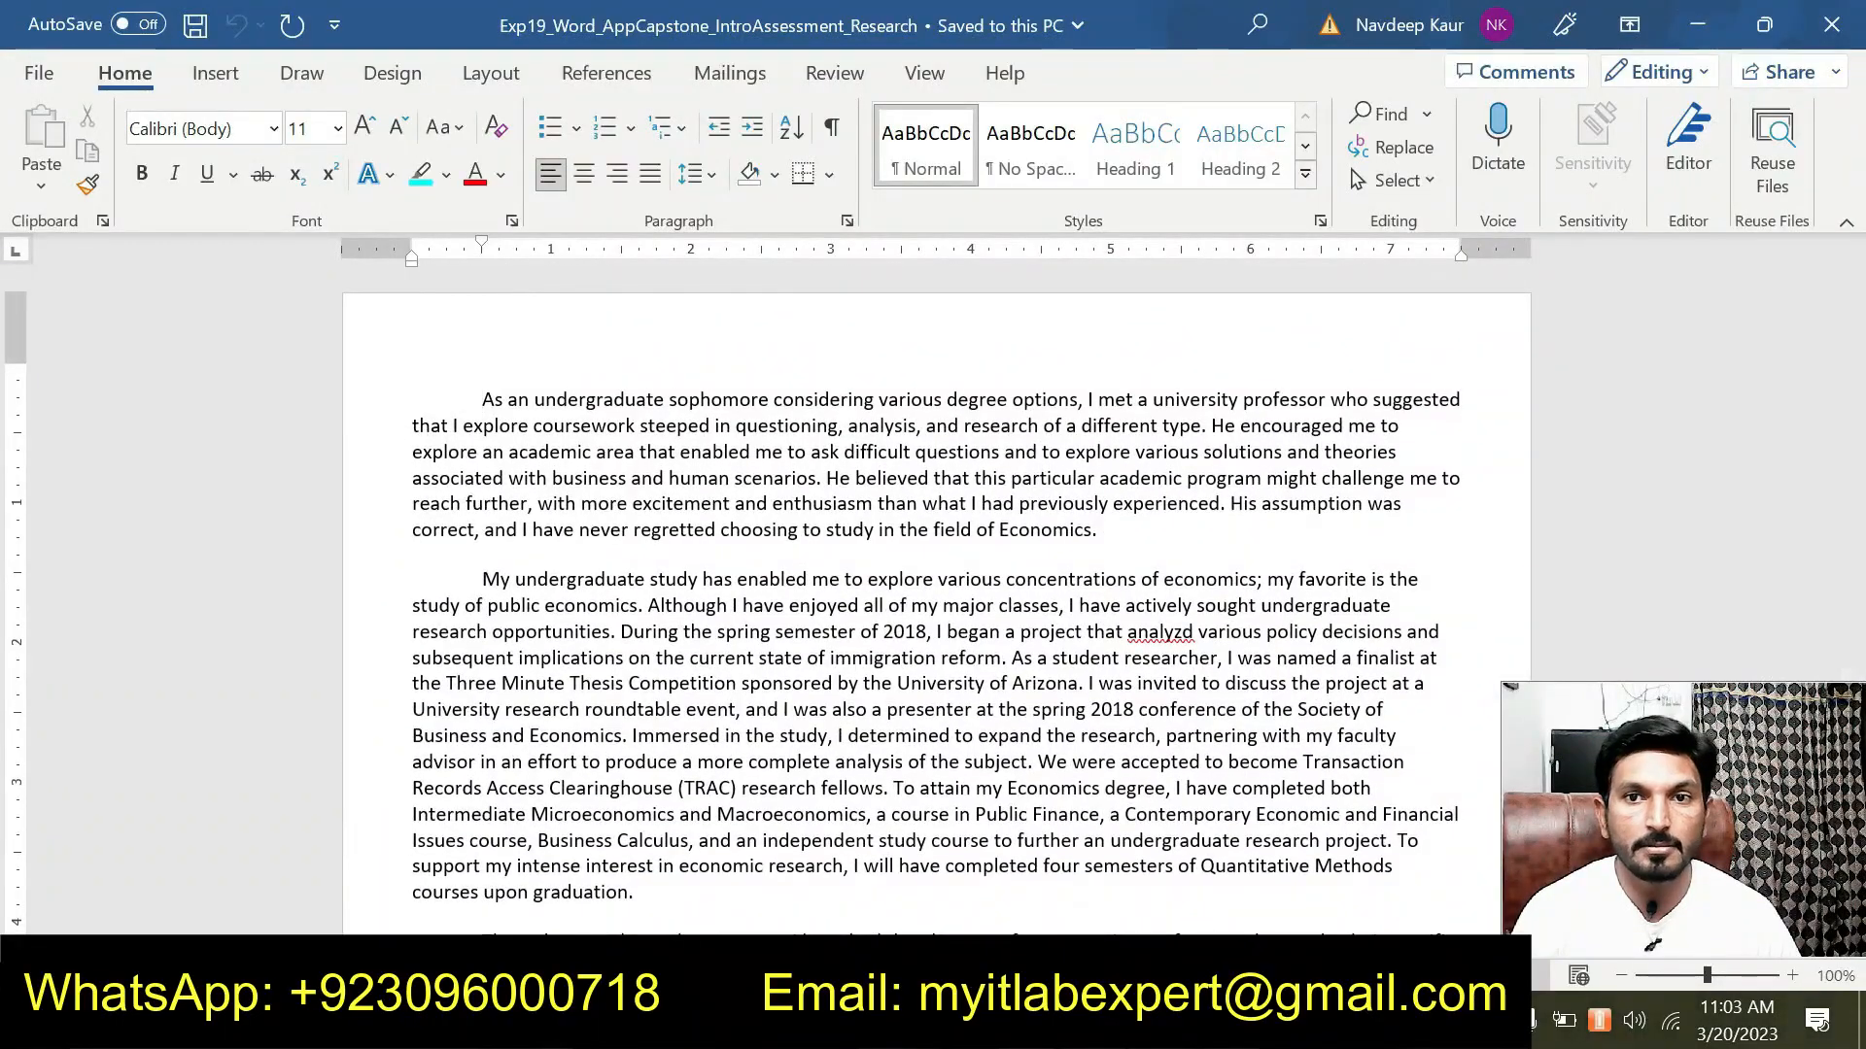
left_click(1217, 916)
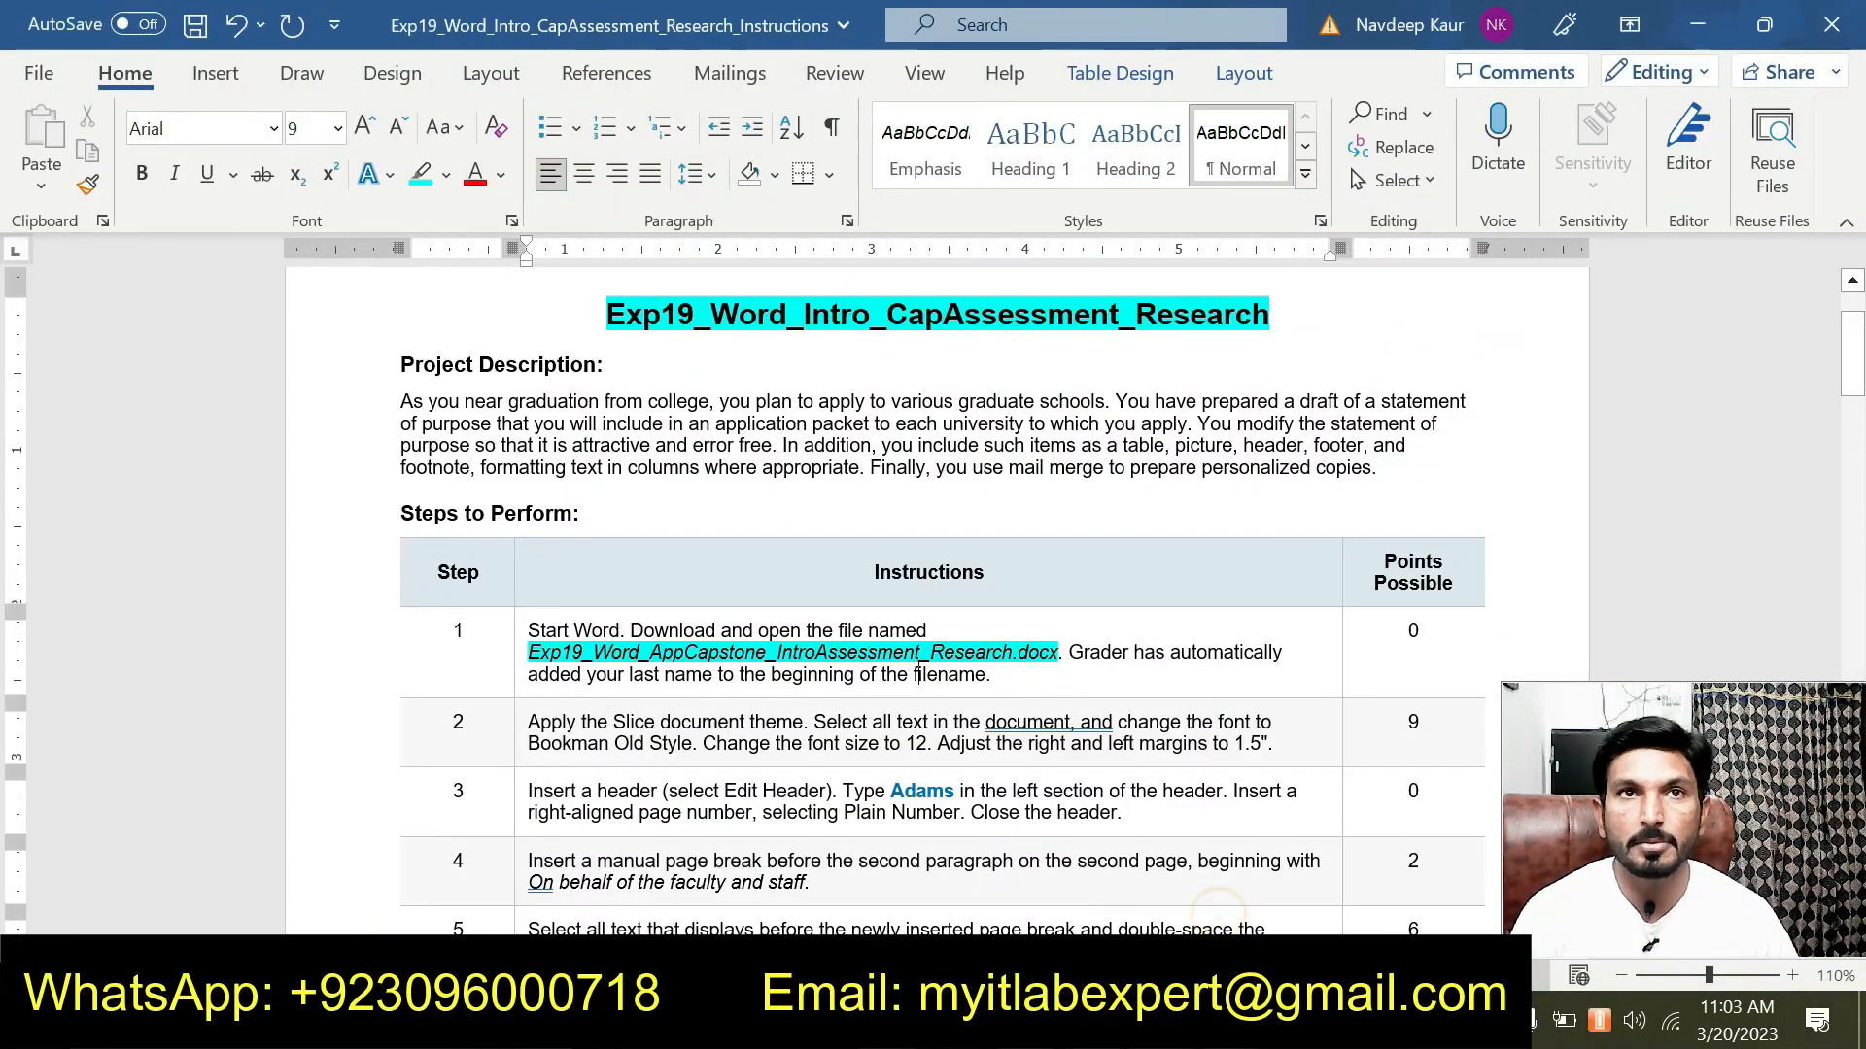
Remove the highlight from the file name in step 1 and highlight the whole step 2 instruction in turquoise.
left_click_drag(918, 674, 1064, 653)
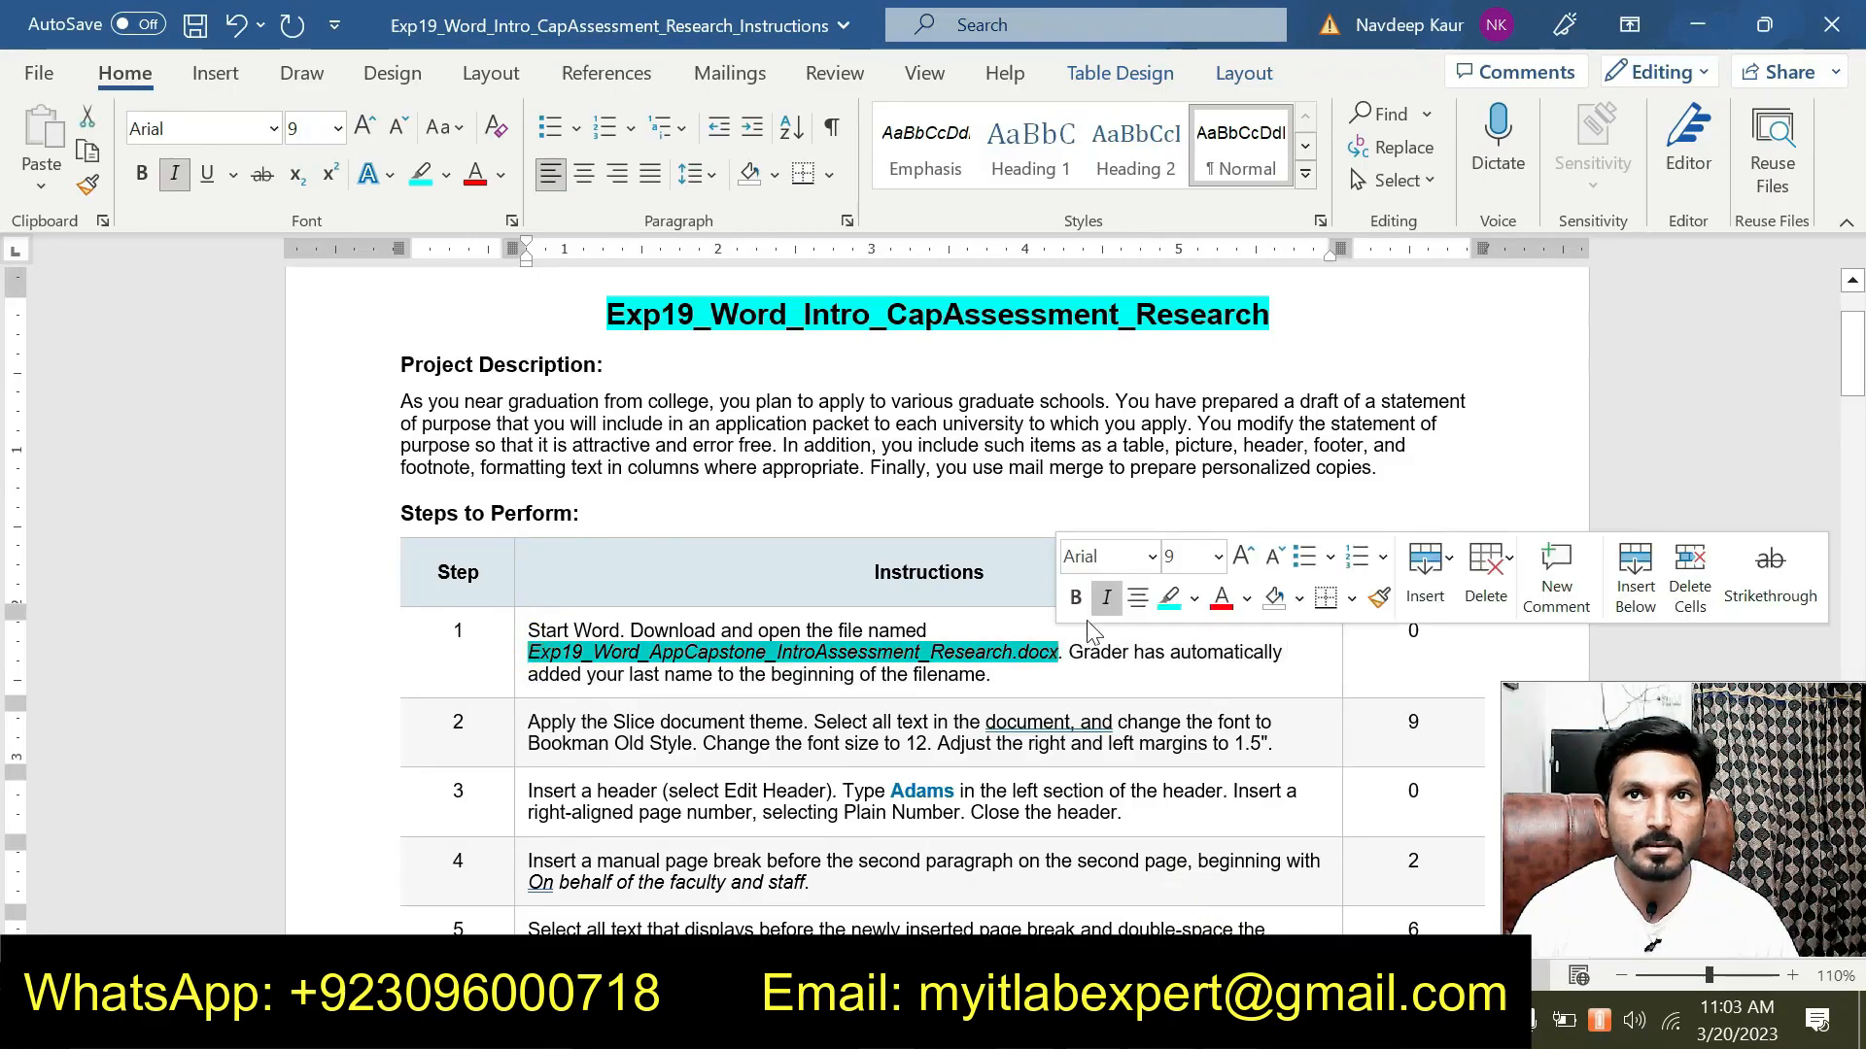
left_click(1167, 597)
scroll(971, 583, "down", 1)
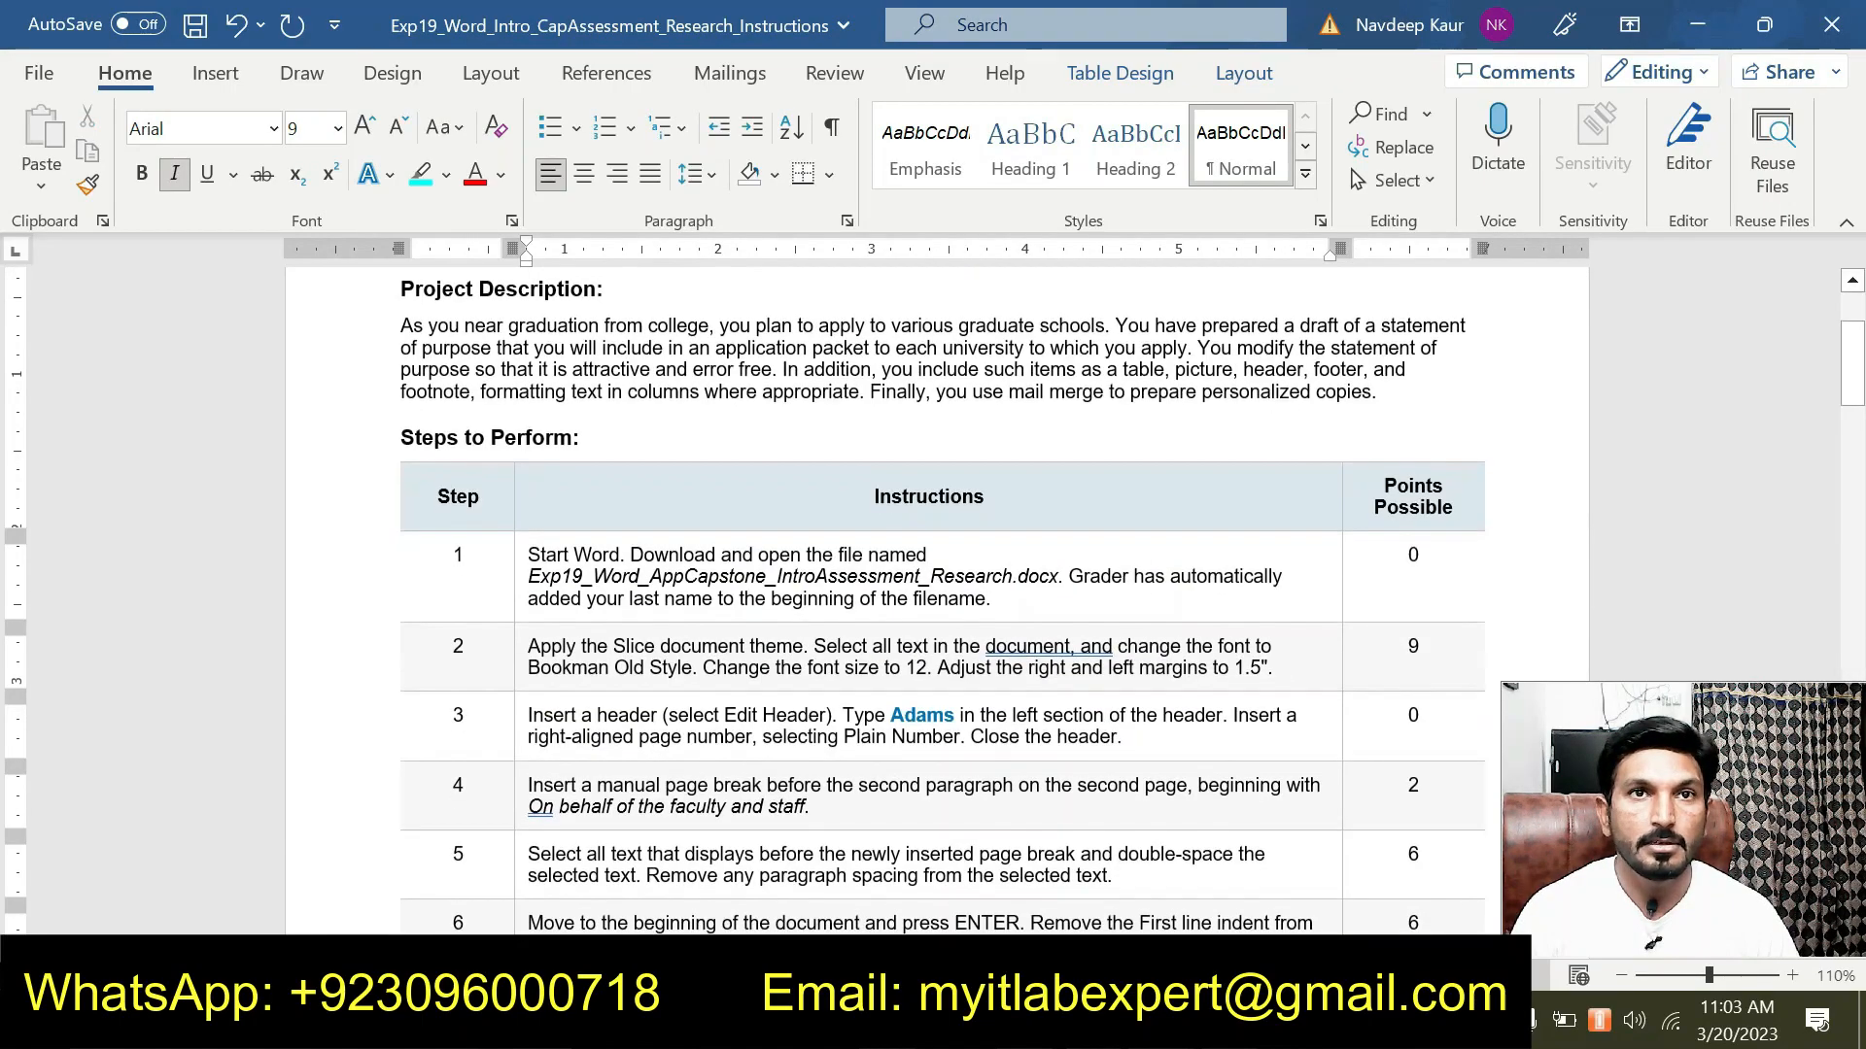
left_click_drag(528, 647, 1273, 670)
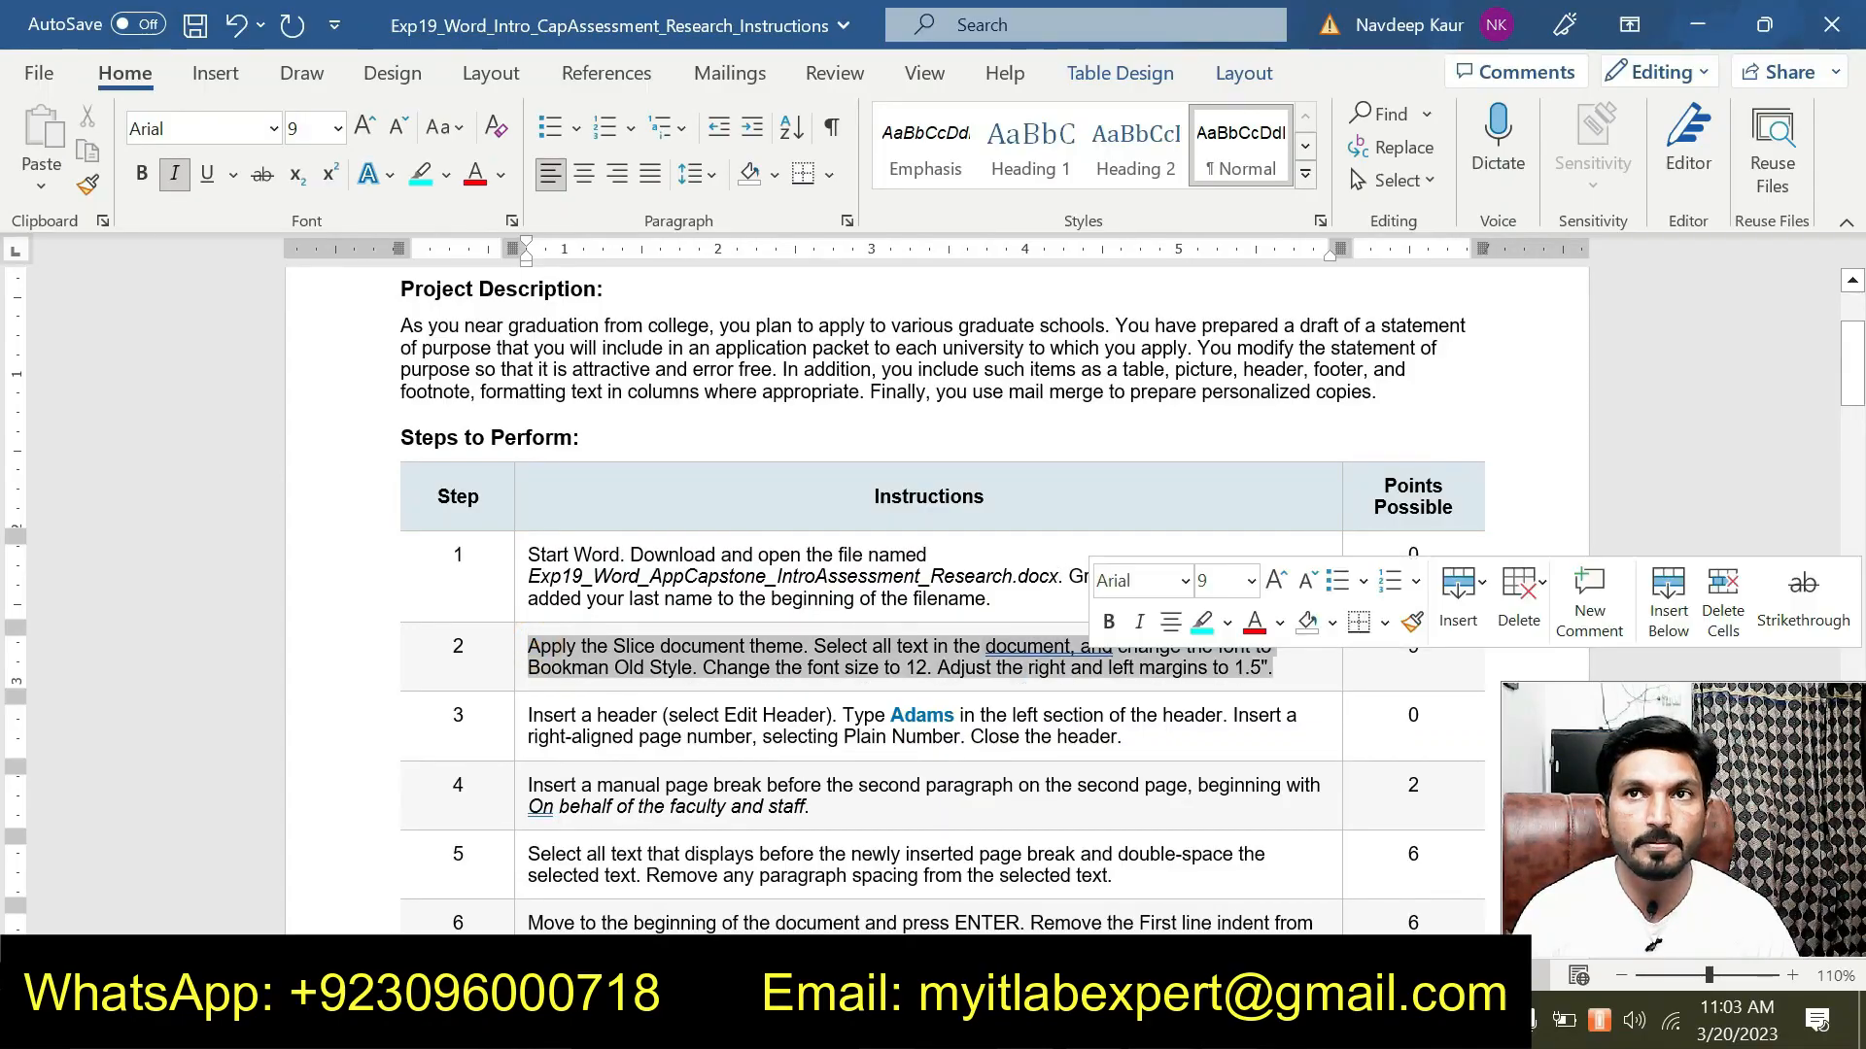
left_click(1202, 620)
left_click(841, 671)
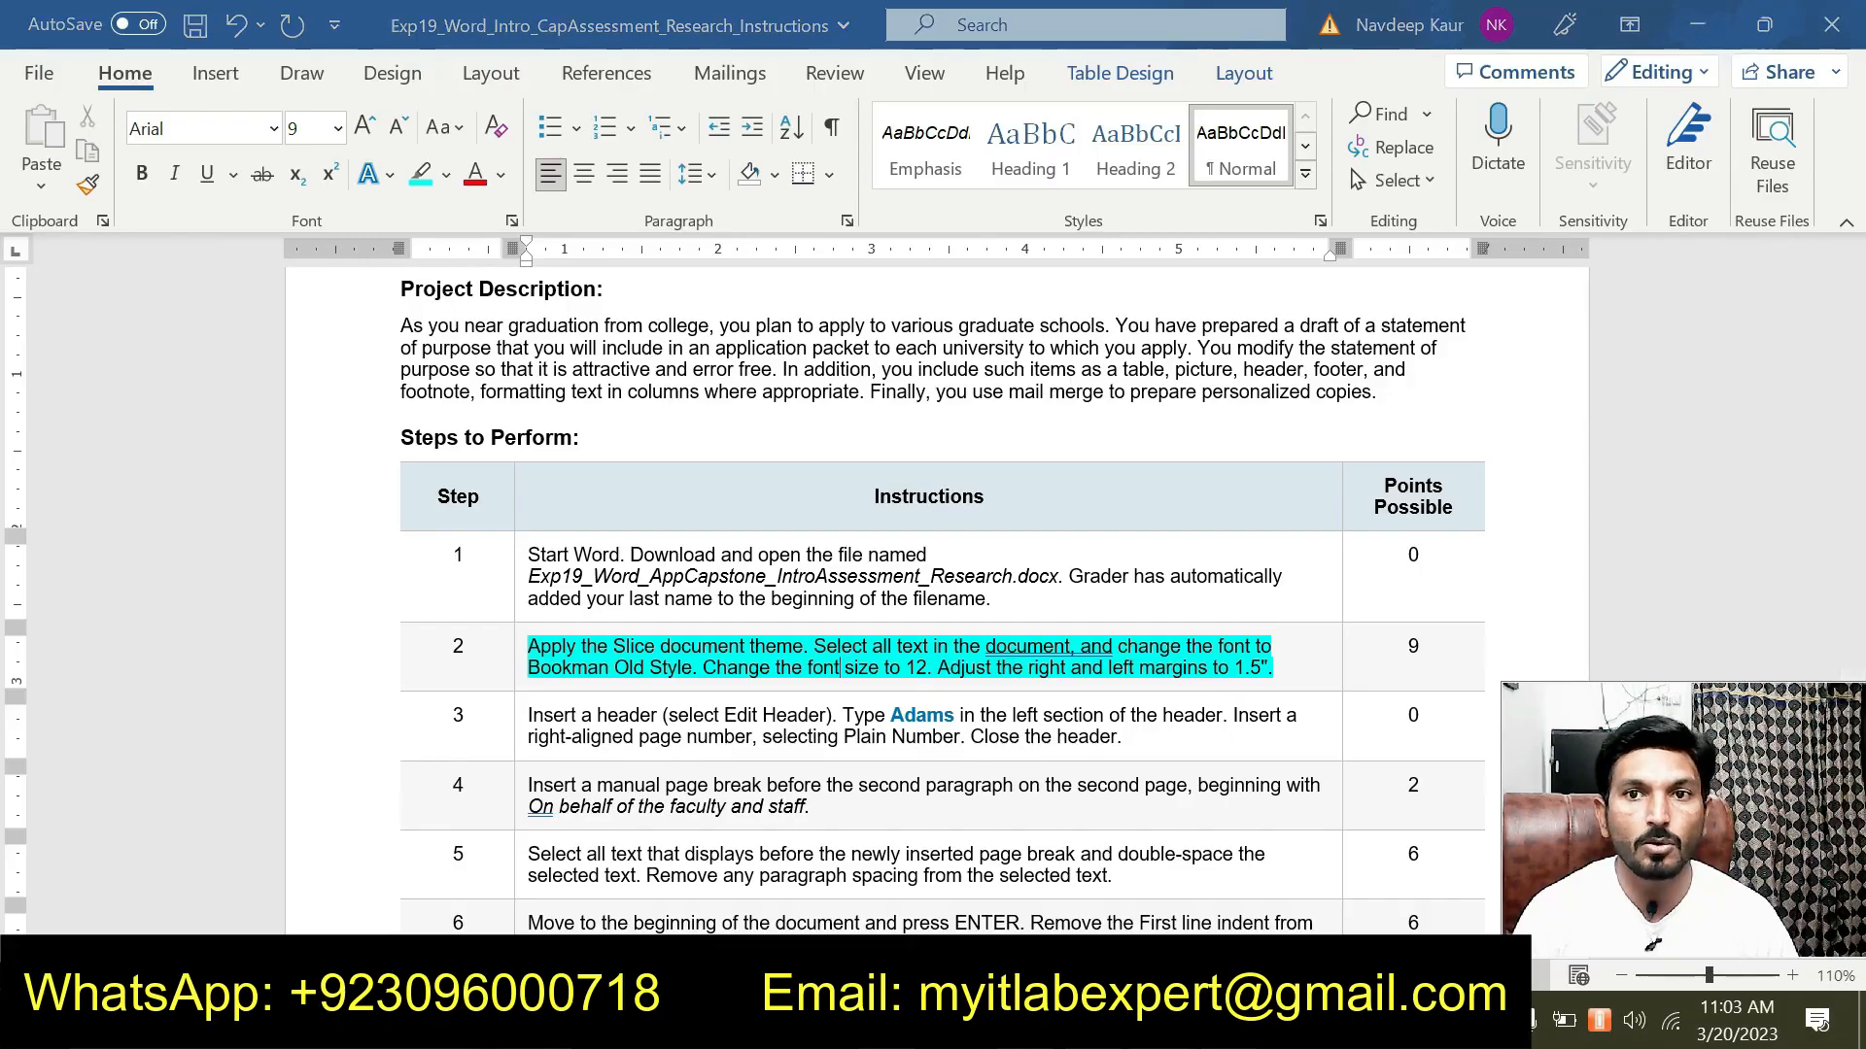
Switch to the Exp19_Word_AppCapstone_IntroAssessment_Research document and apply the Slice document theme.
mouse_move(1145, 1025)
left_click(1052, 904)
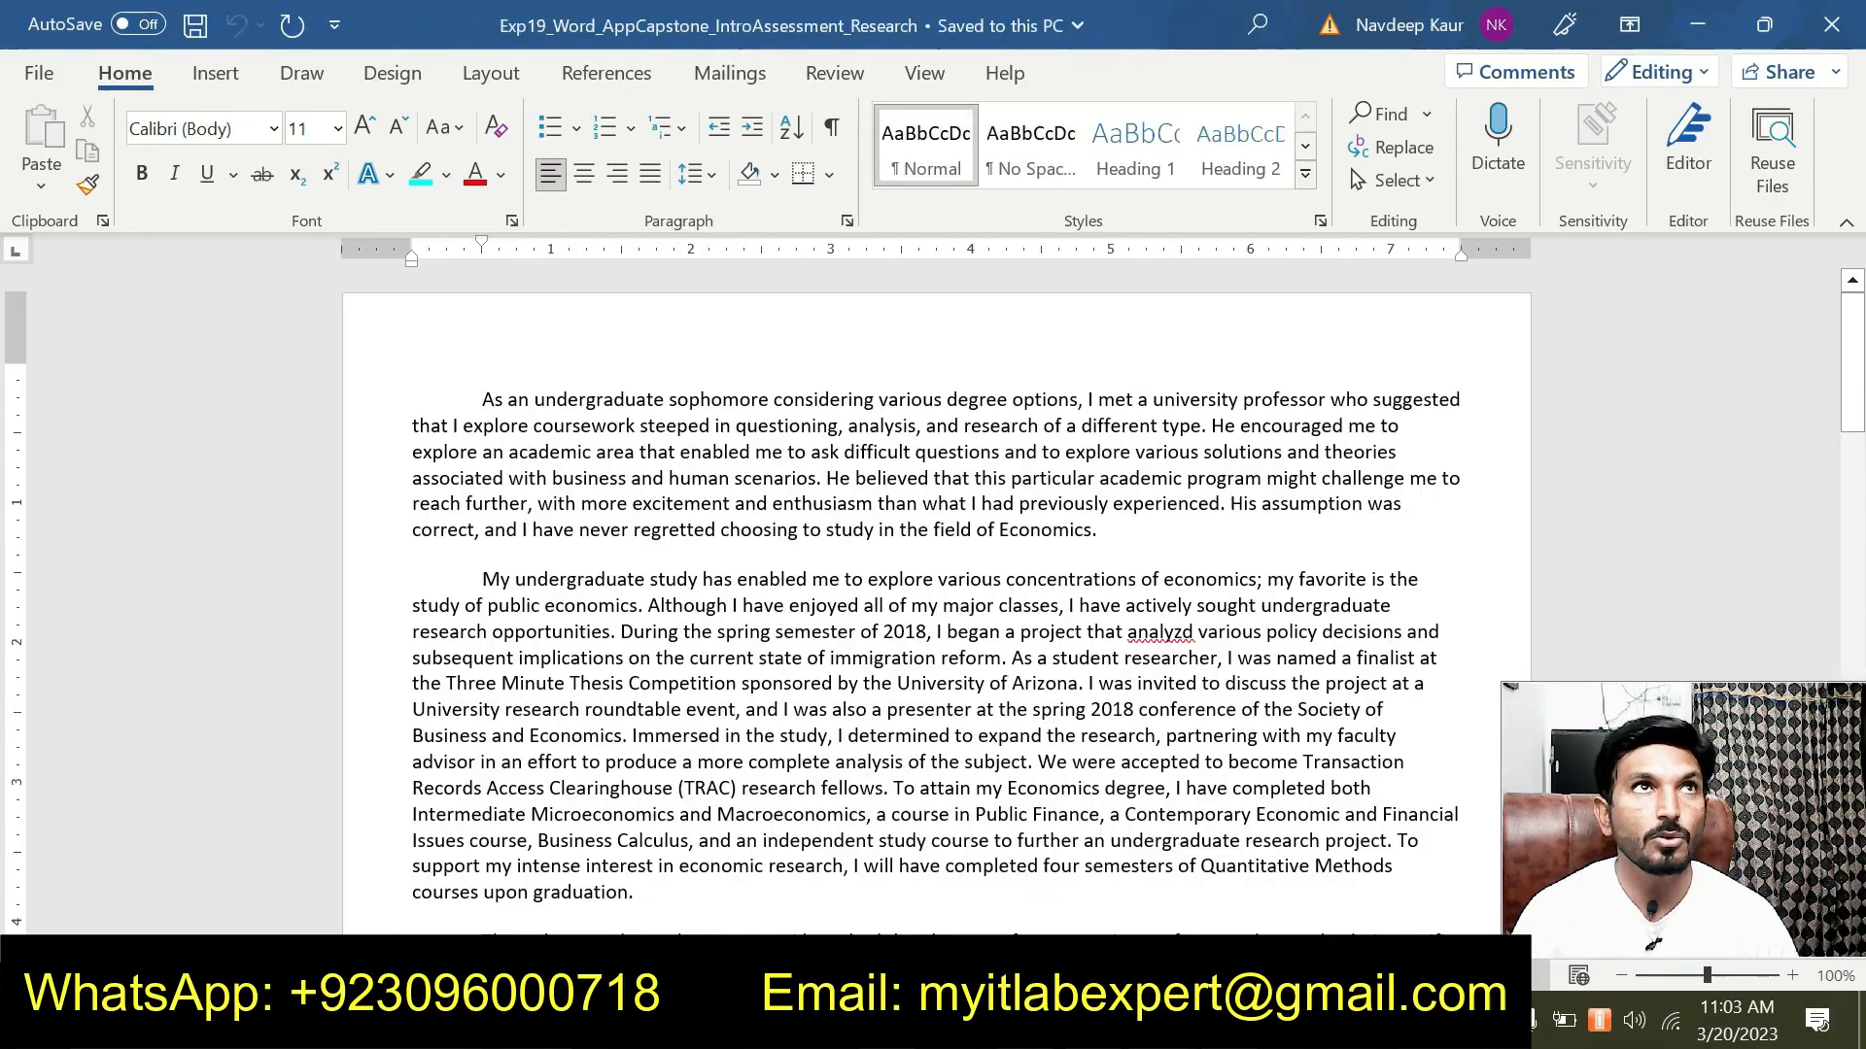
left_click(392, 75)
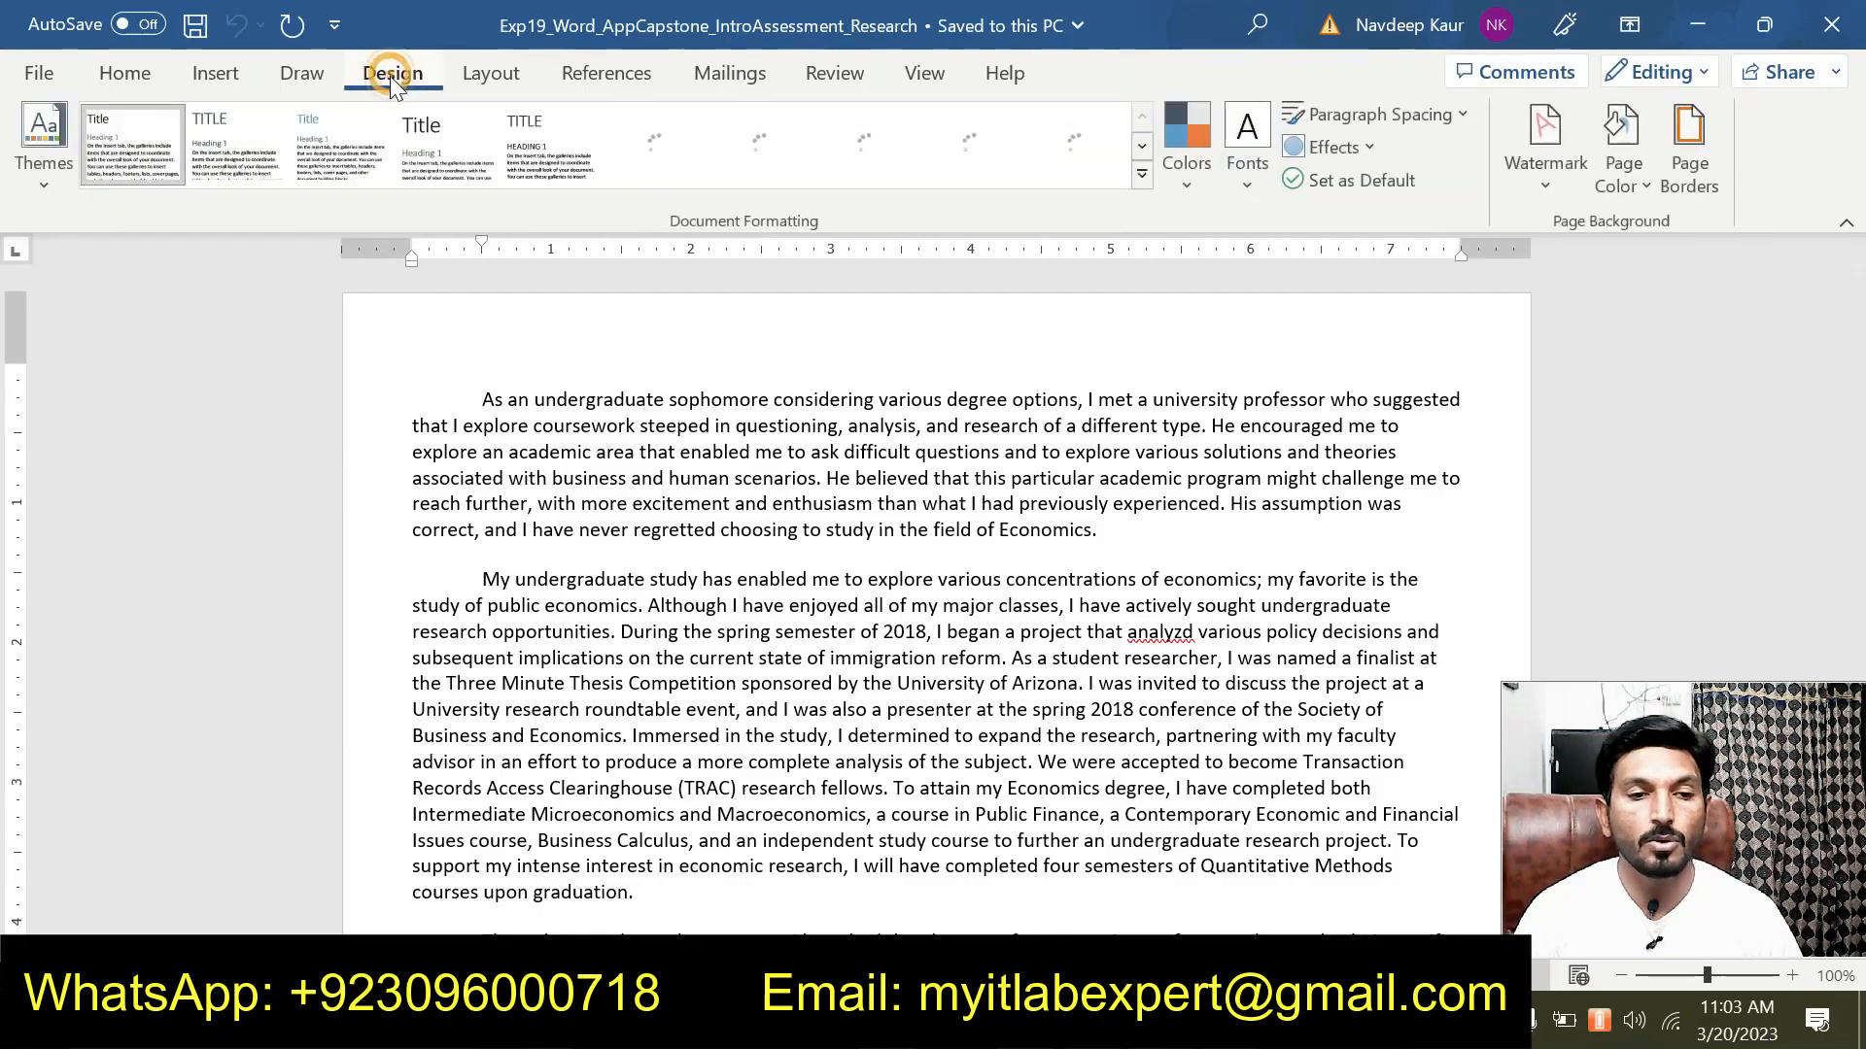
left_click(45, 185)
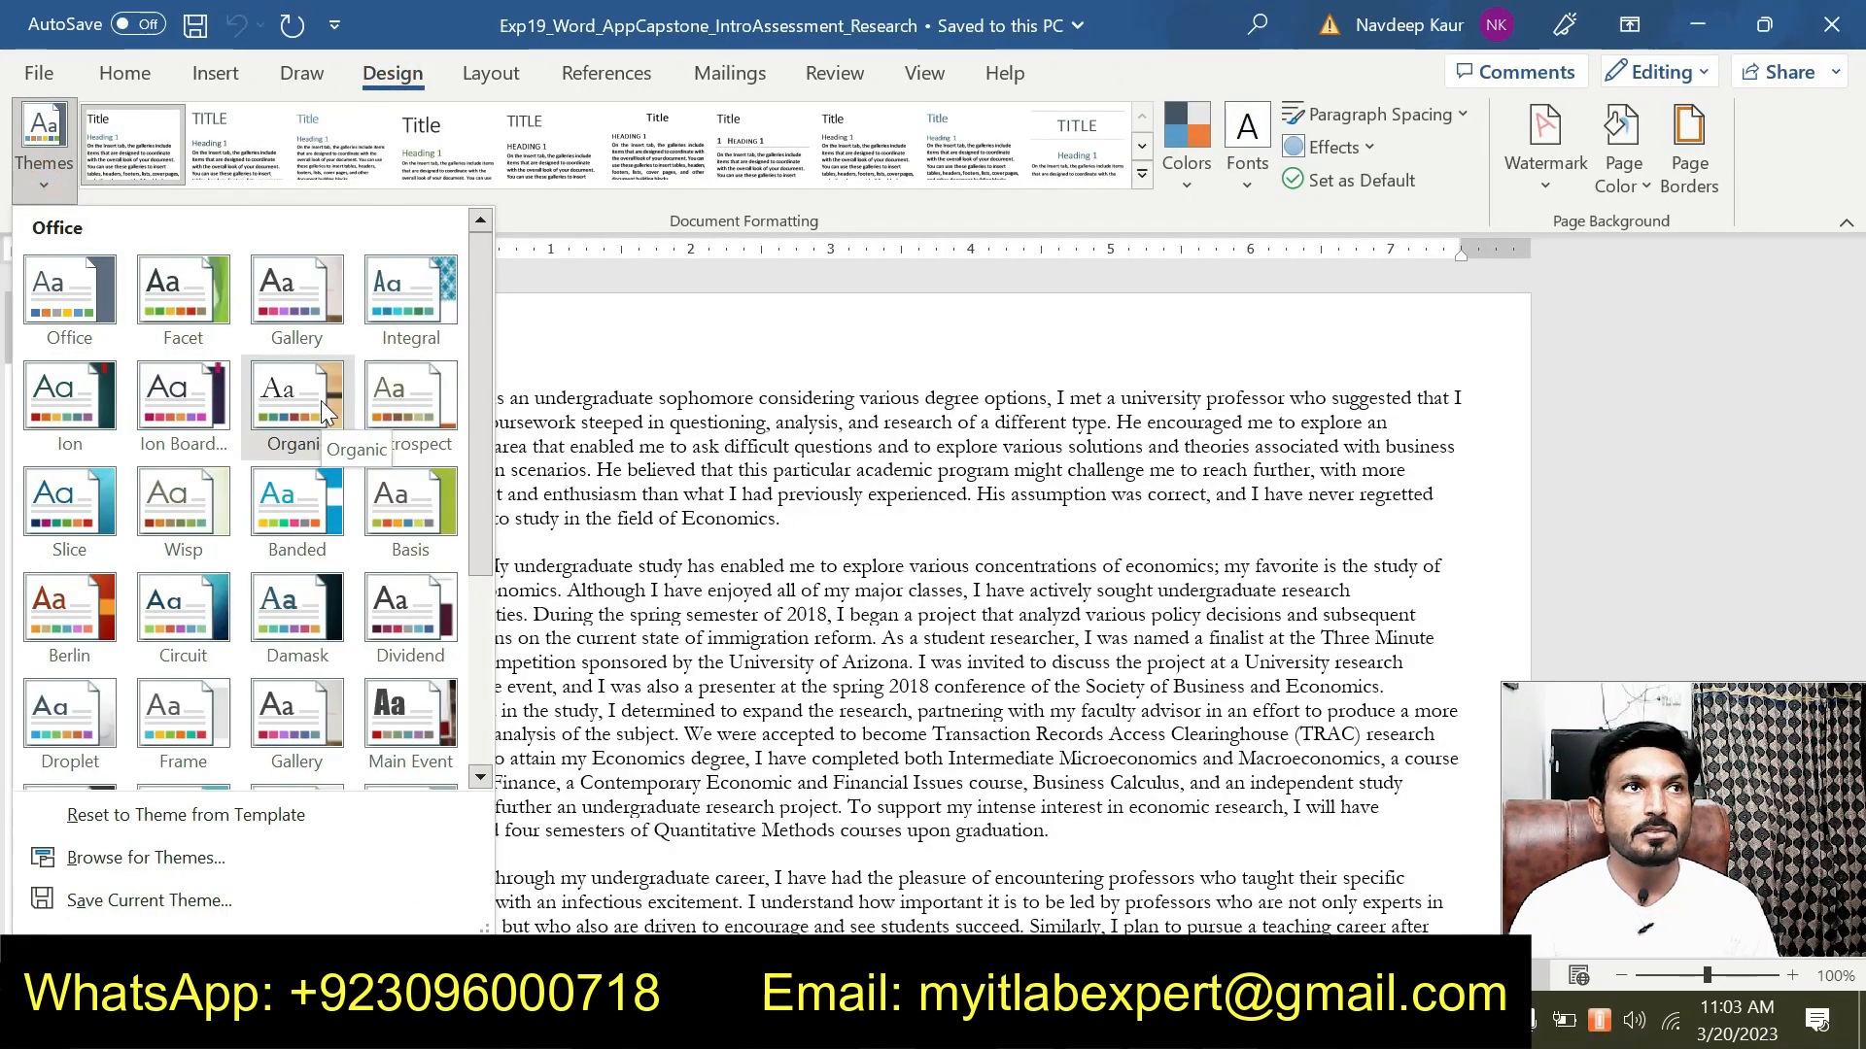
left_click(66, 528)
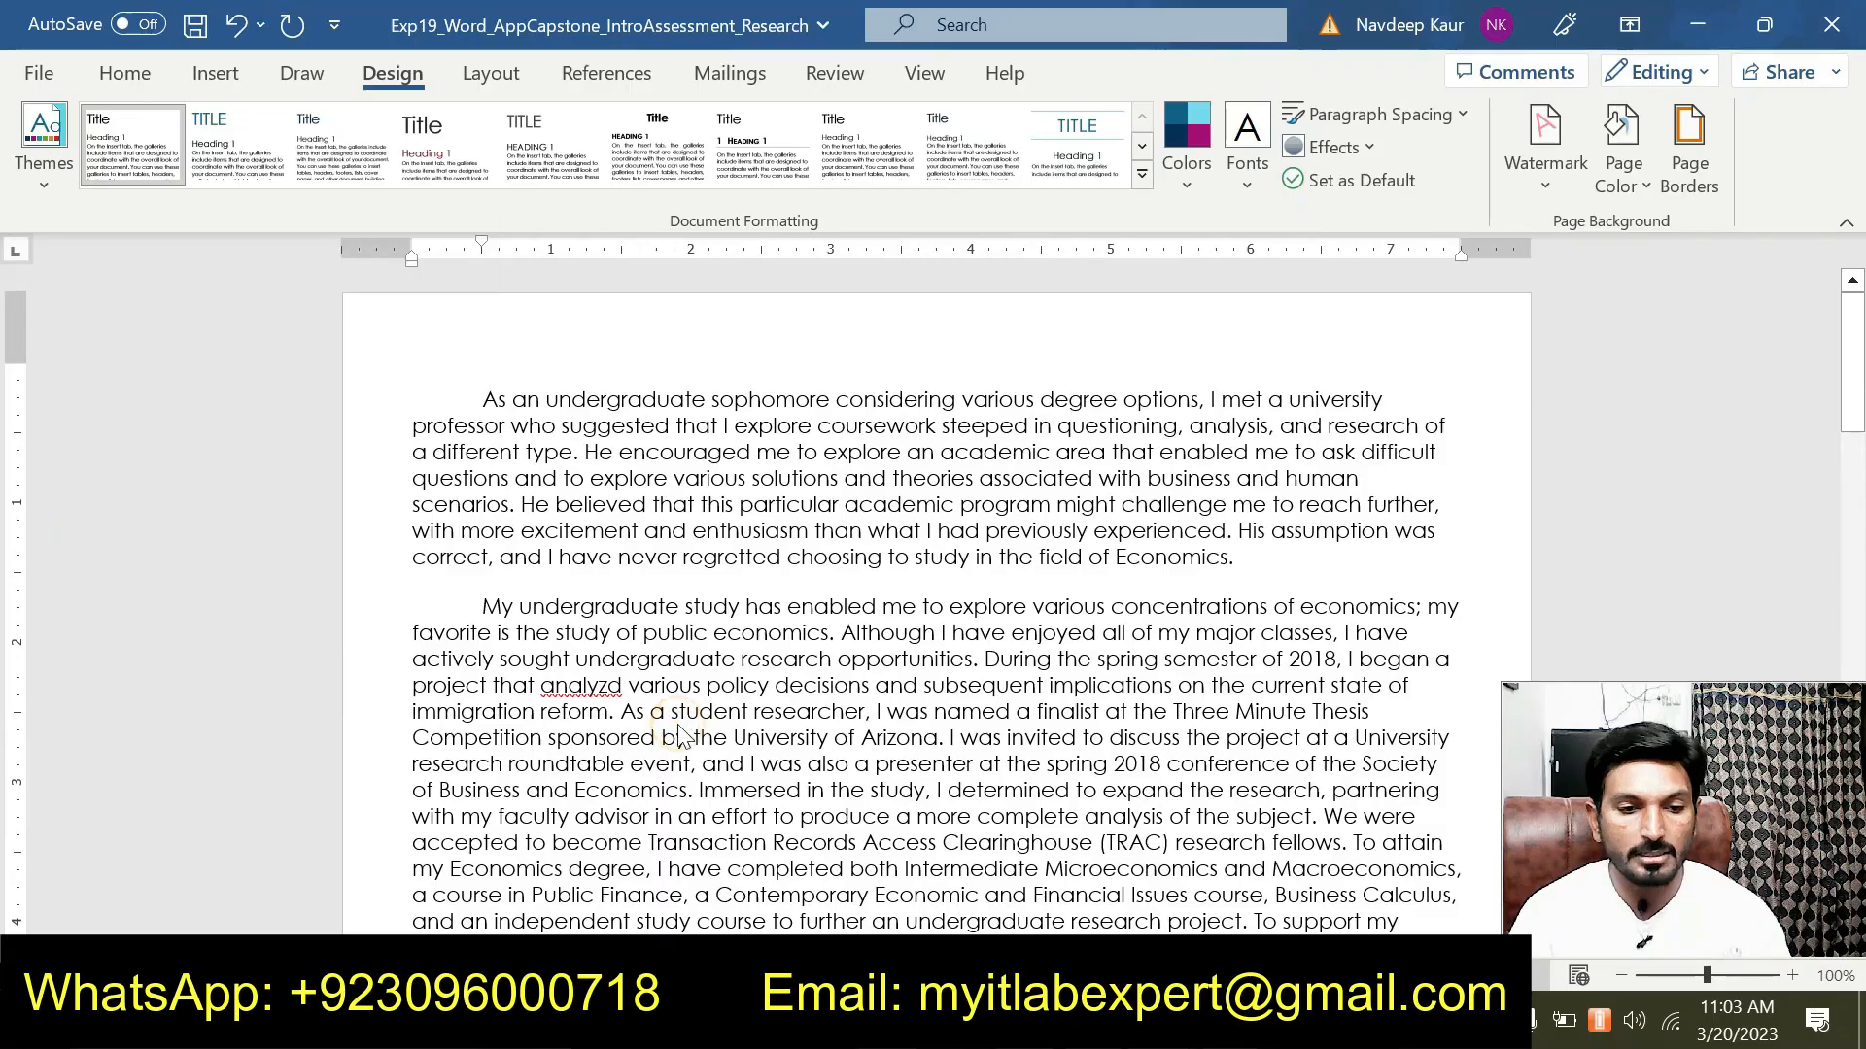
Change the font of all text in the research document to Bookman Old Style.
key("ctrl+a")
left_click(125, 72)
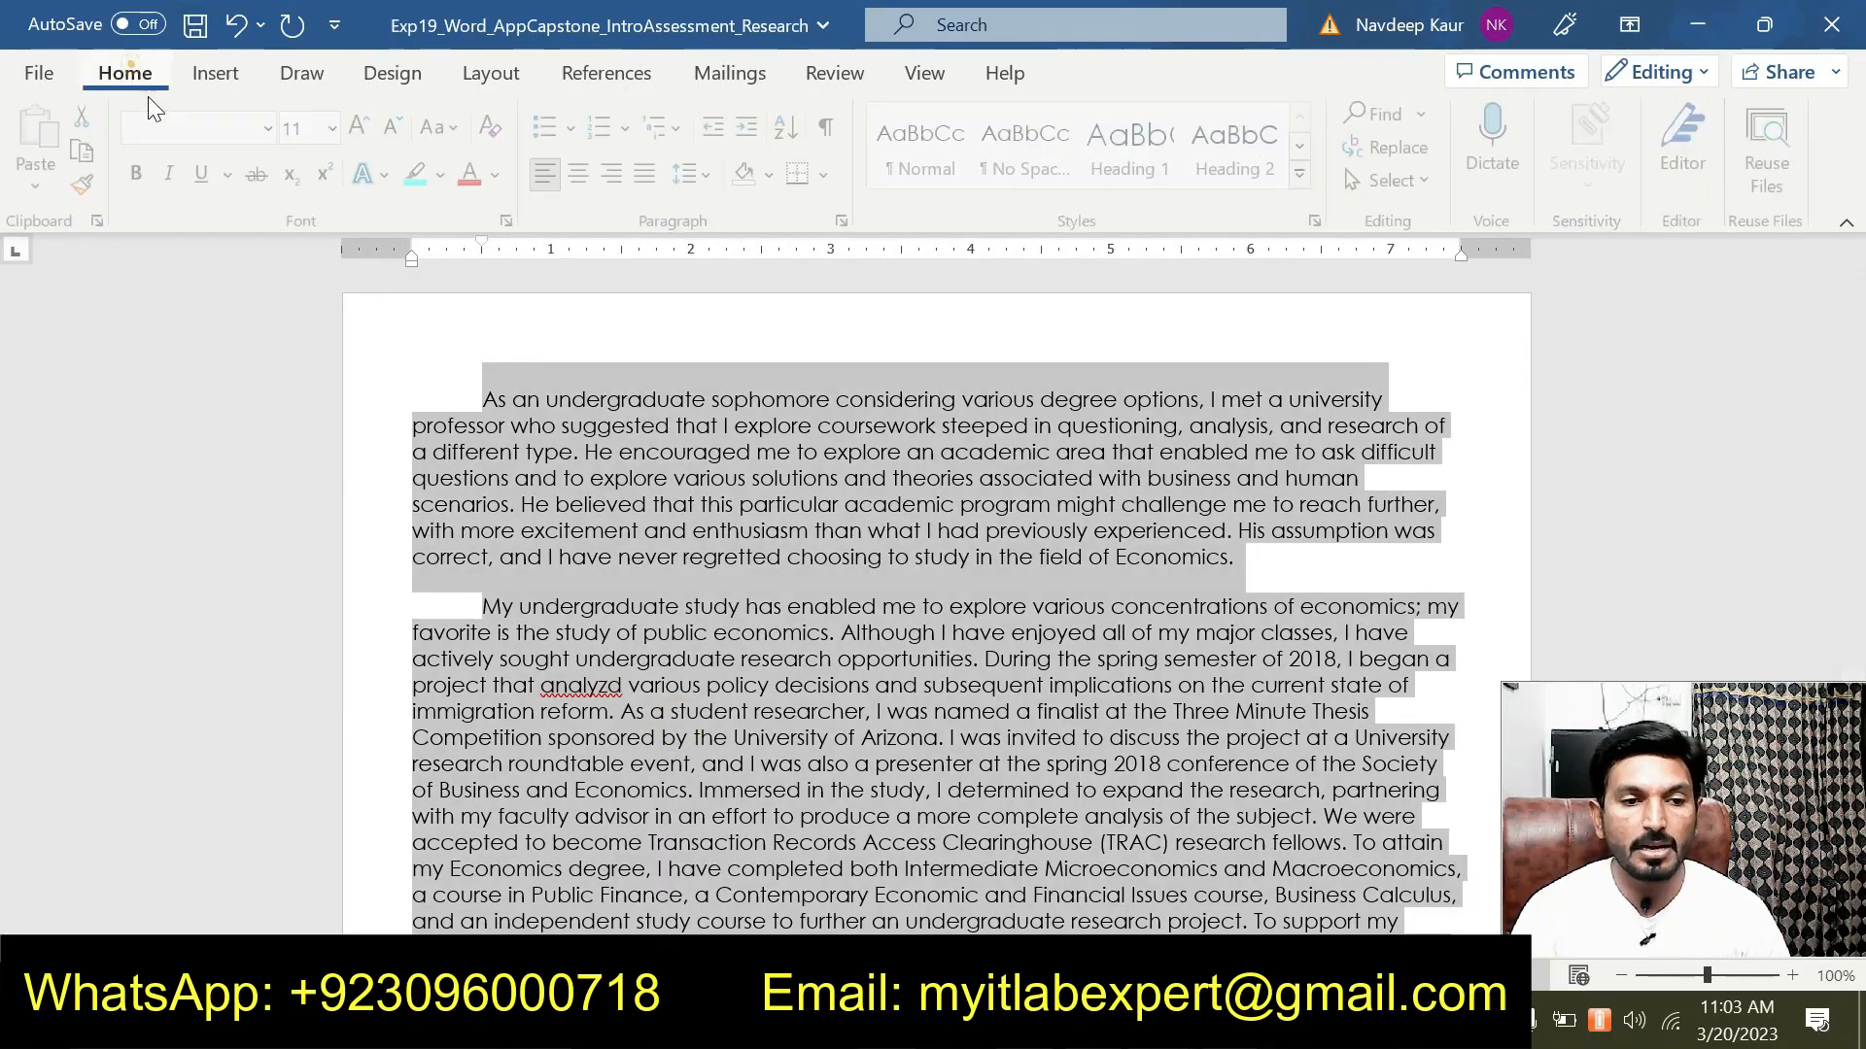
left_click(273, 128)
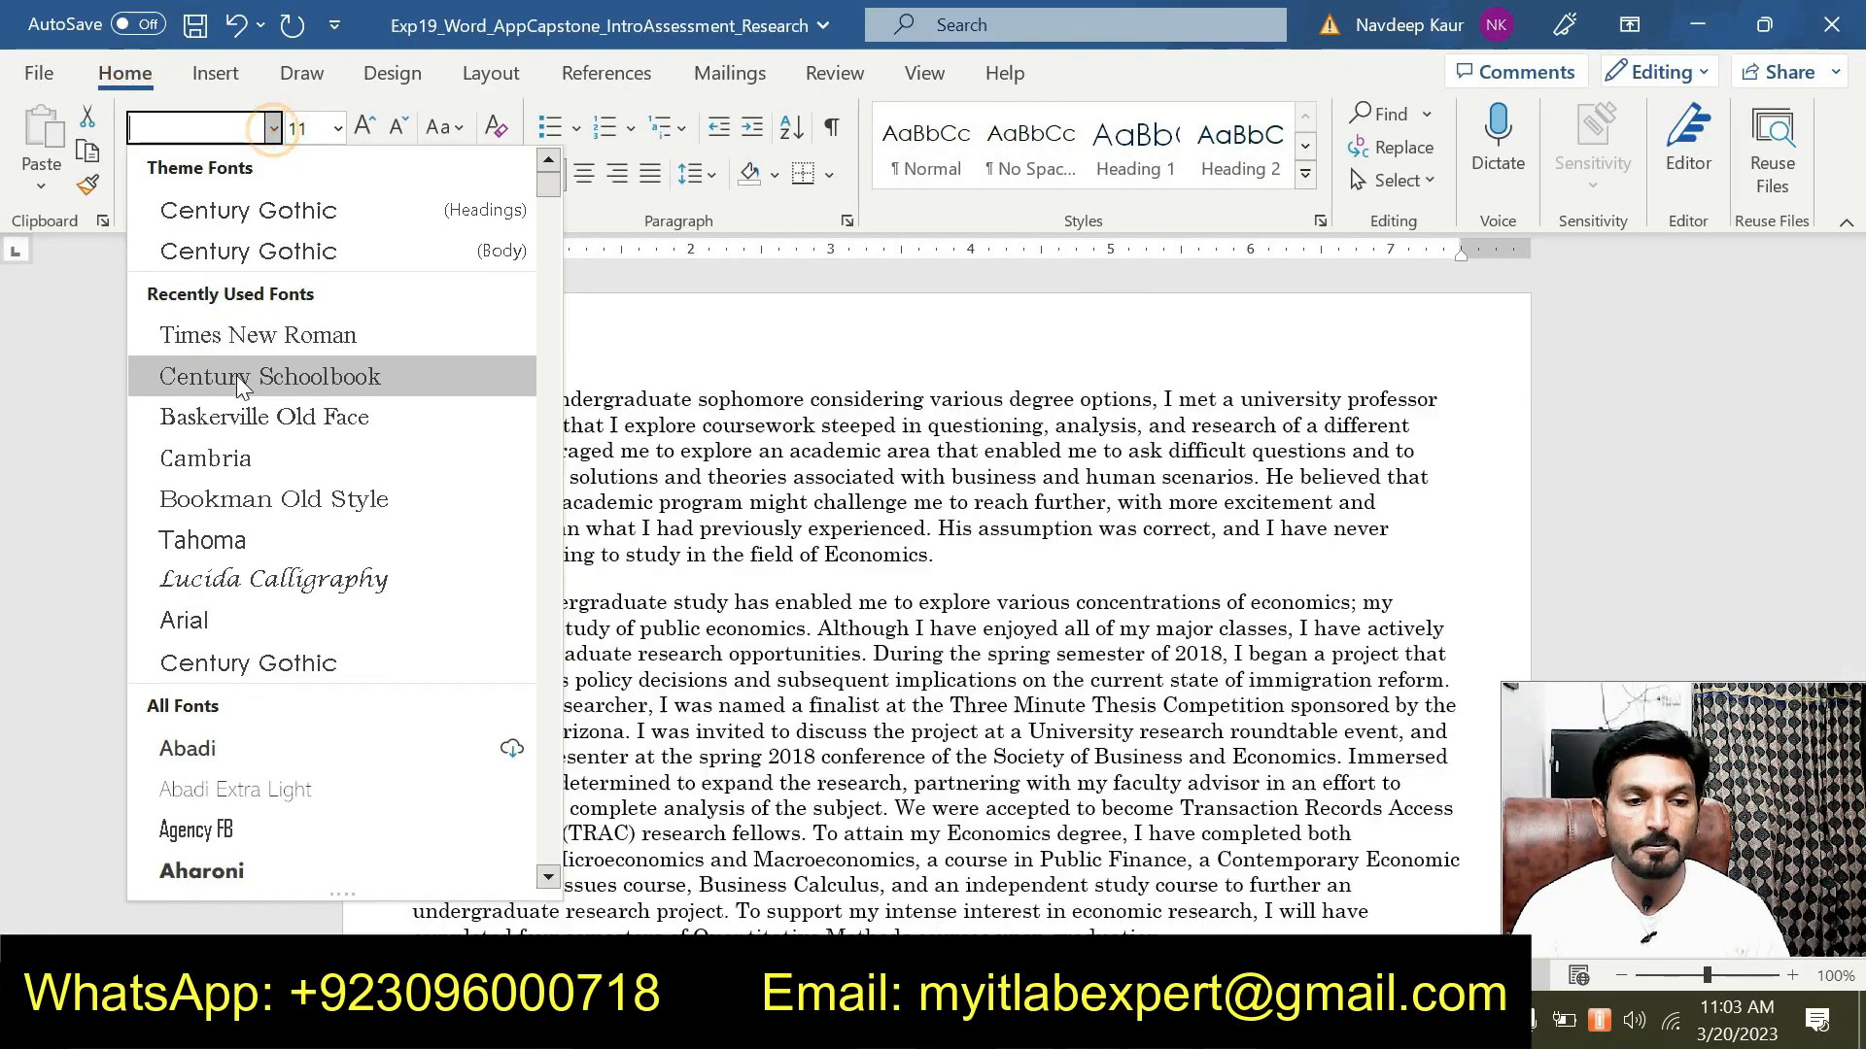
left_click(270, 502)
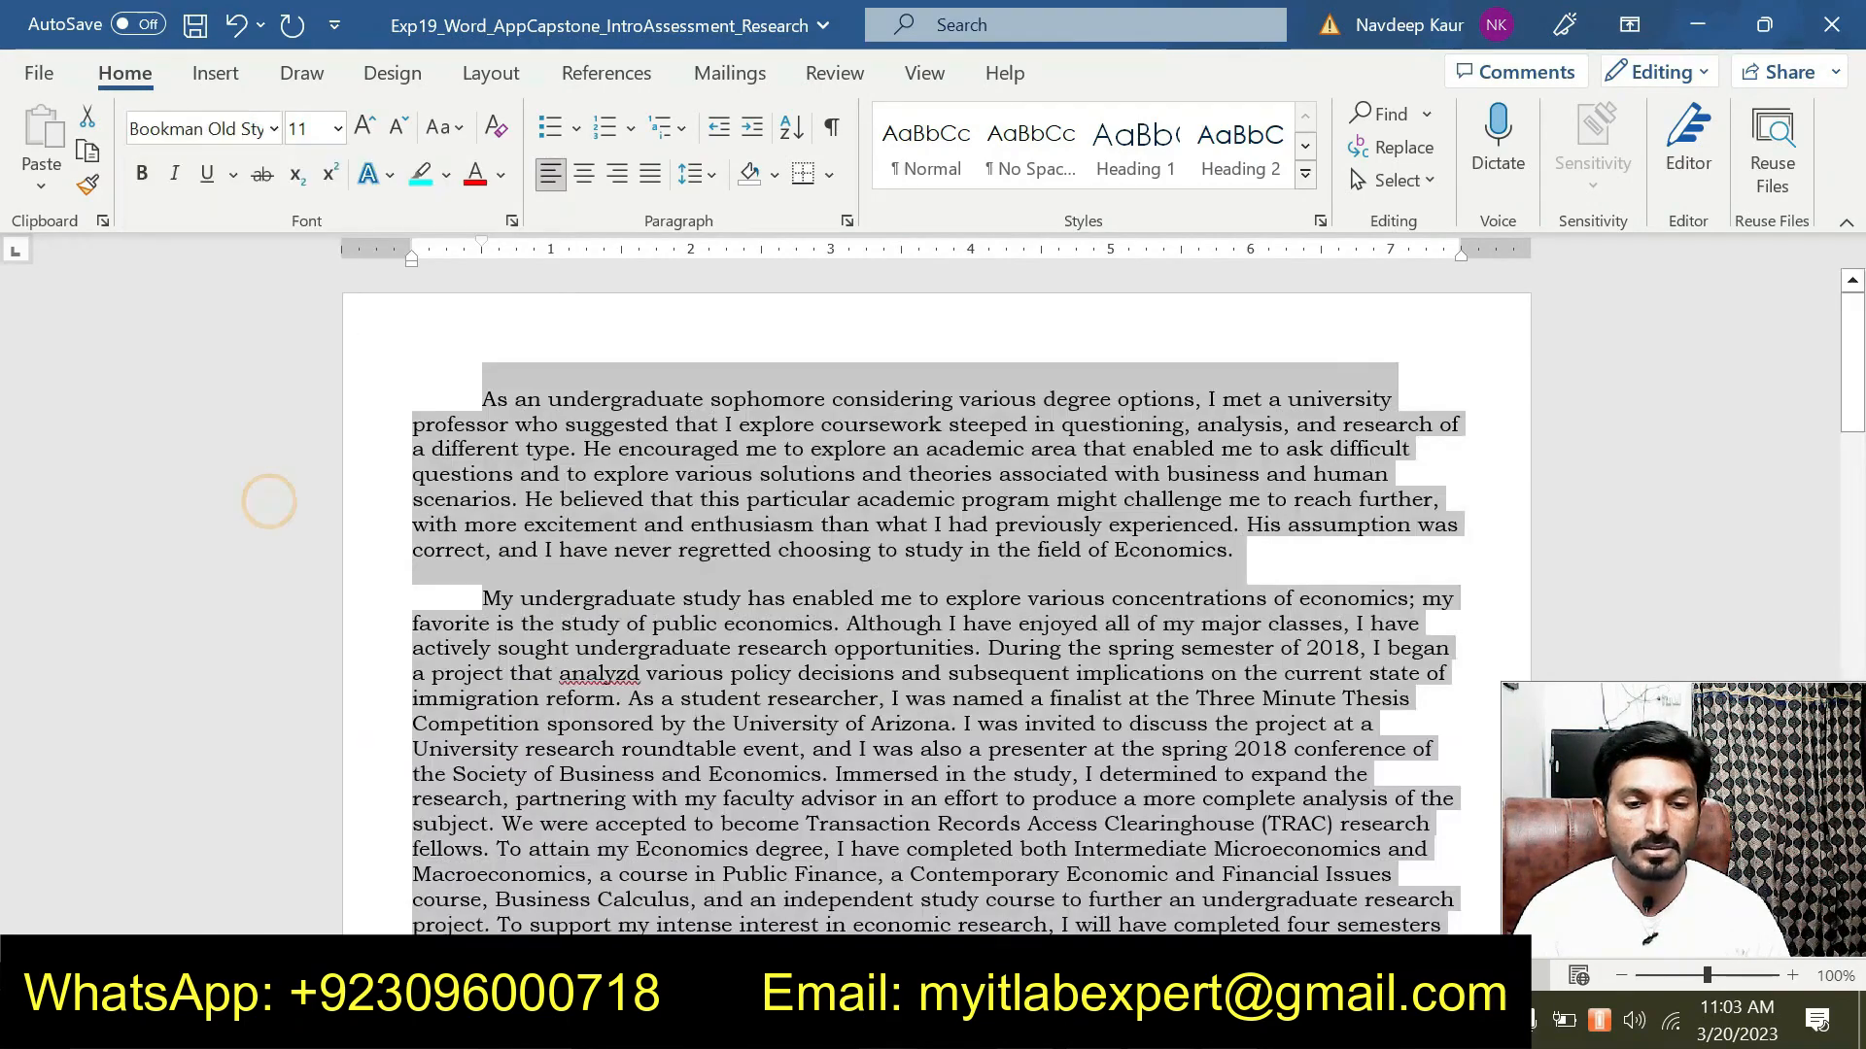
Check step 2 in the instructions document and set all text in the research document to font size 12.
left_click(1242, 896)
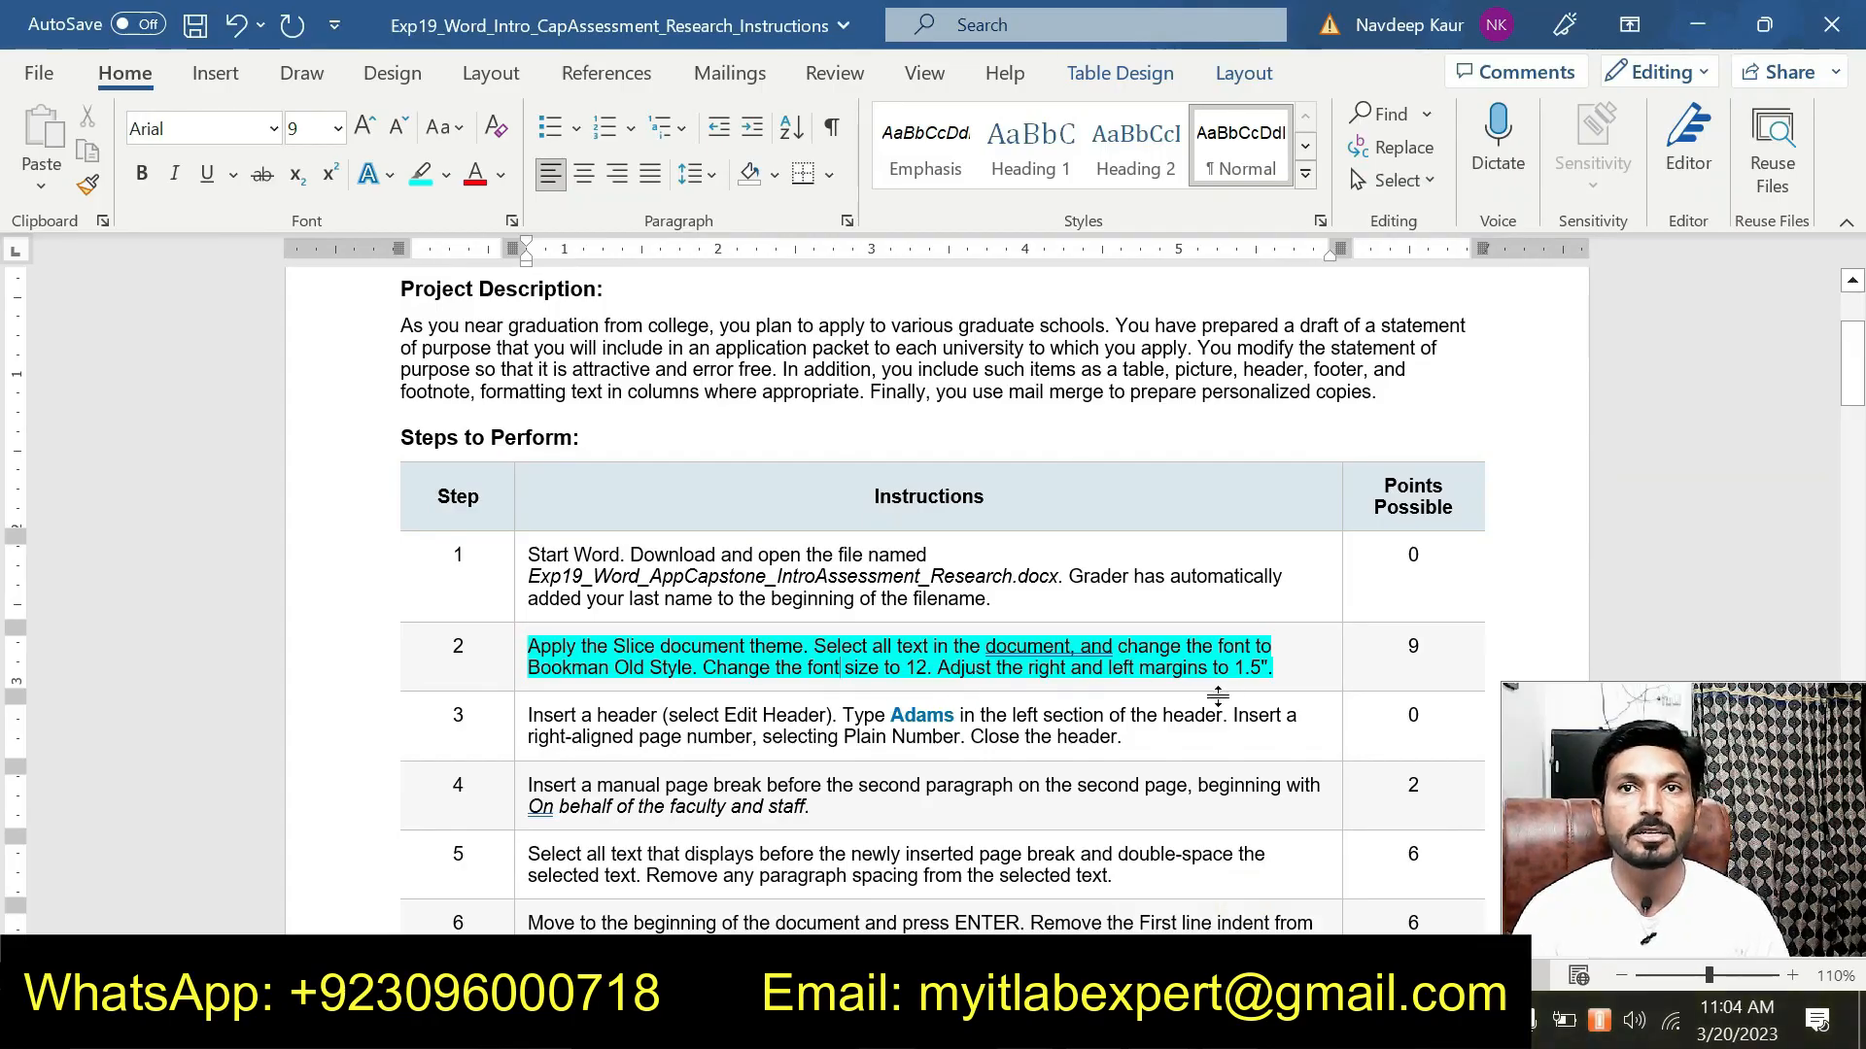
mouse_move(1164, 1020)
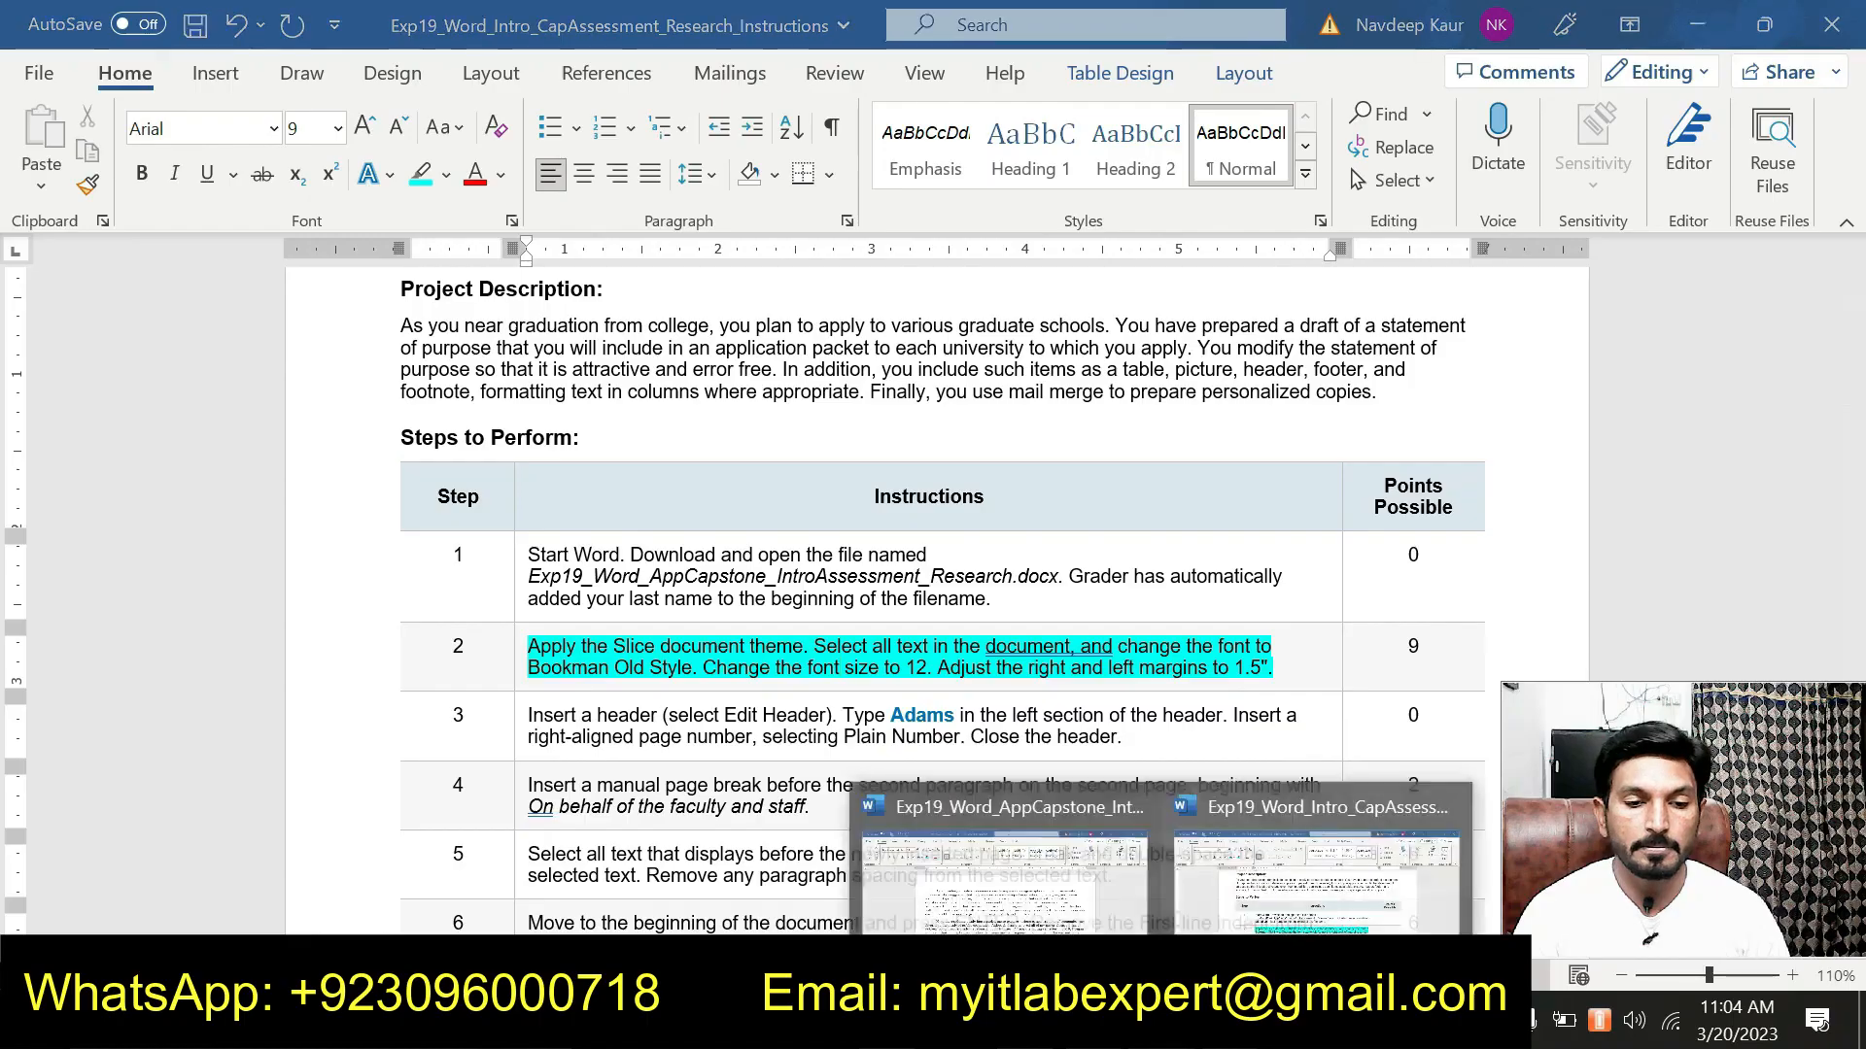
left_click(1001, 913)
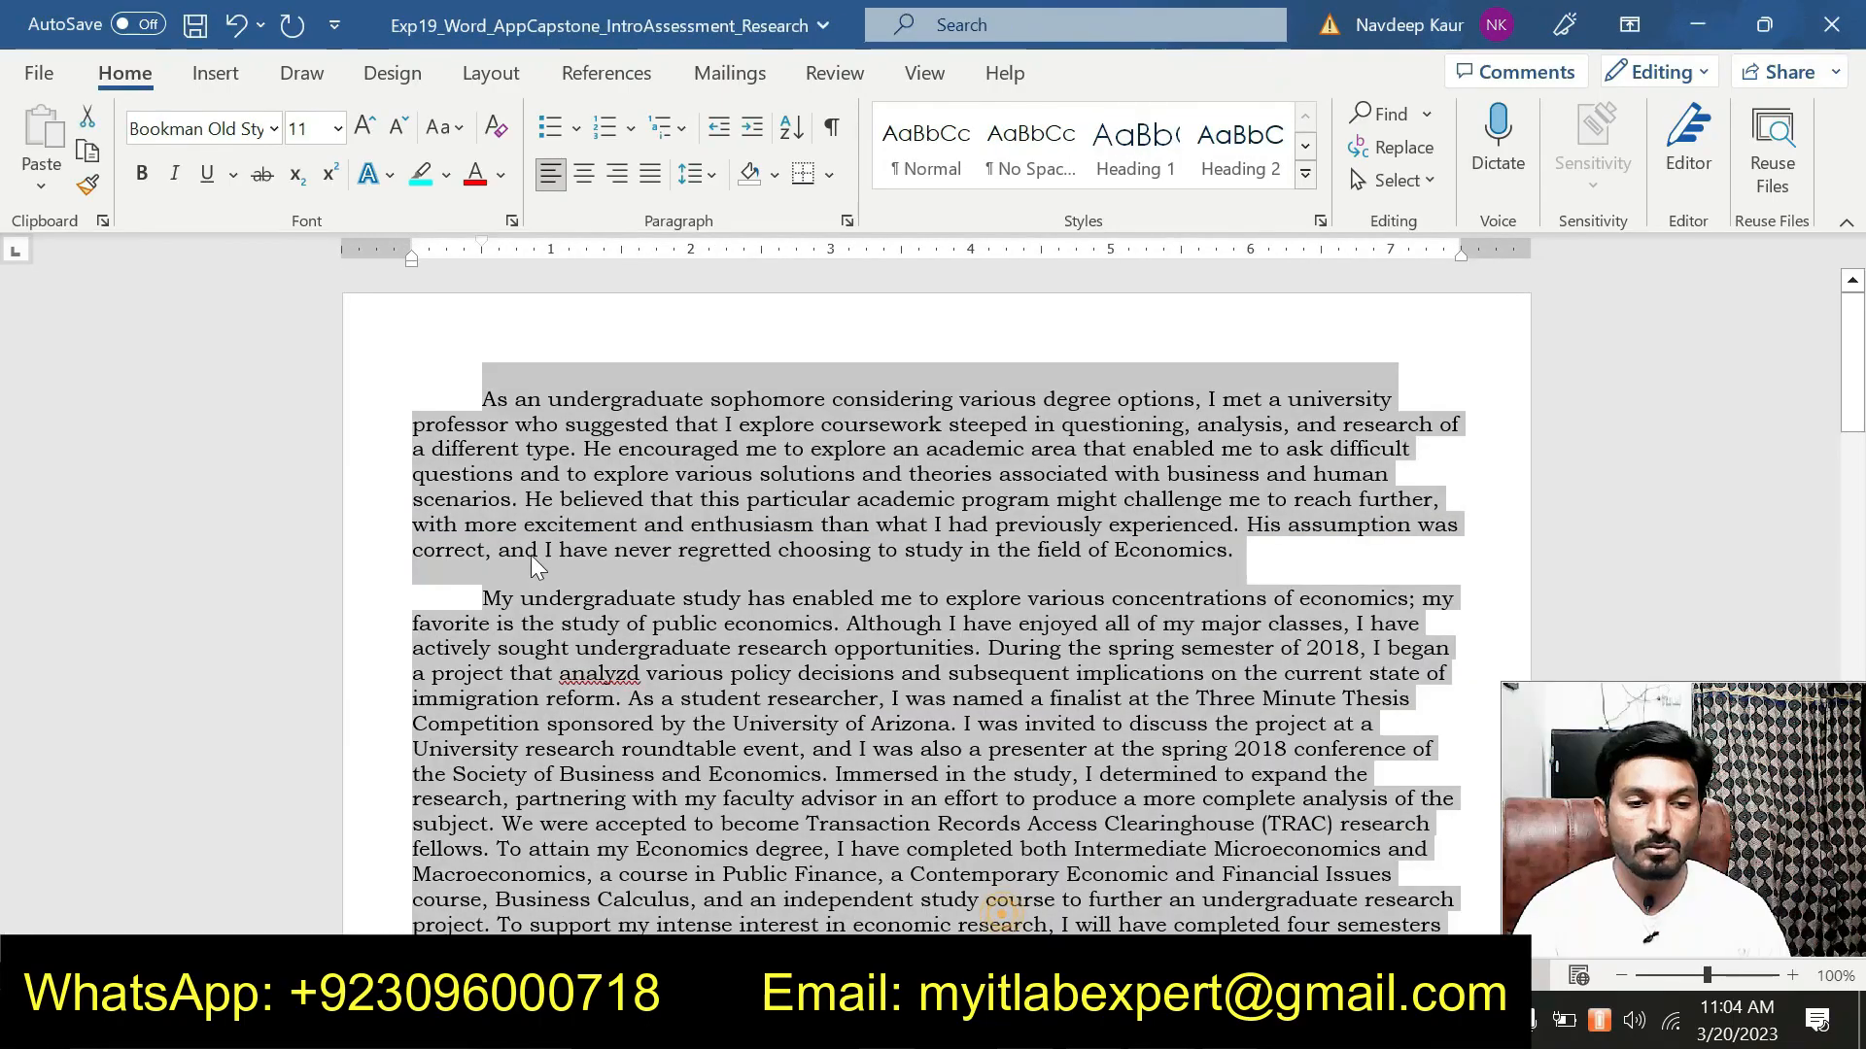
left_click(336, 129)
left_click(329, 321)
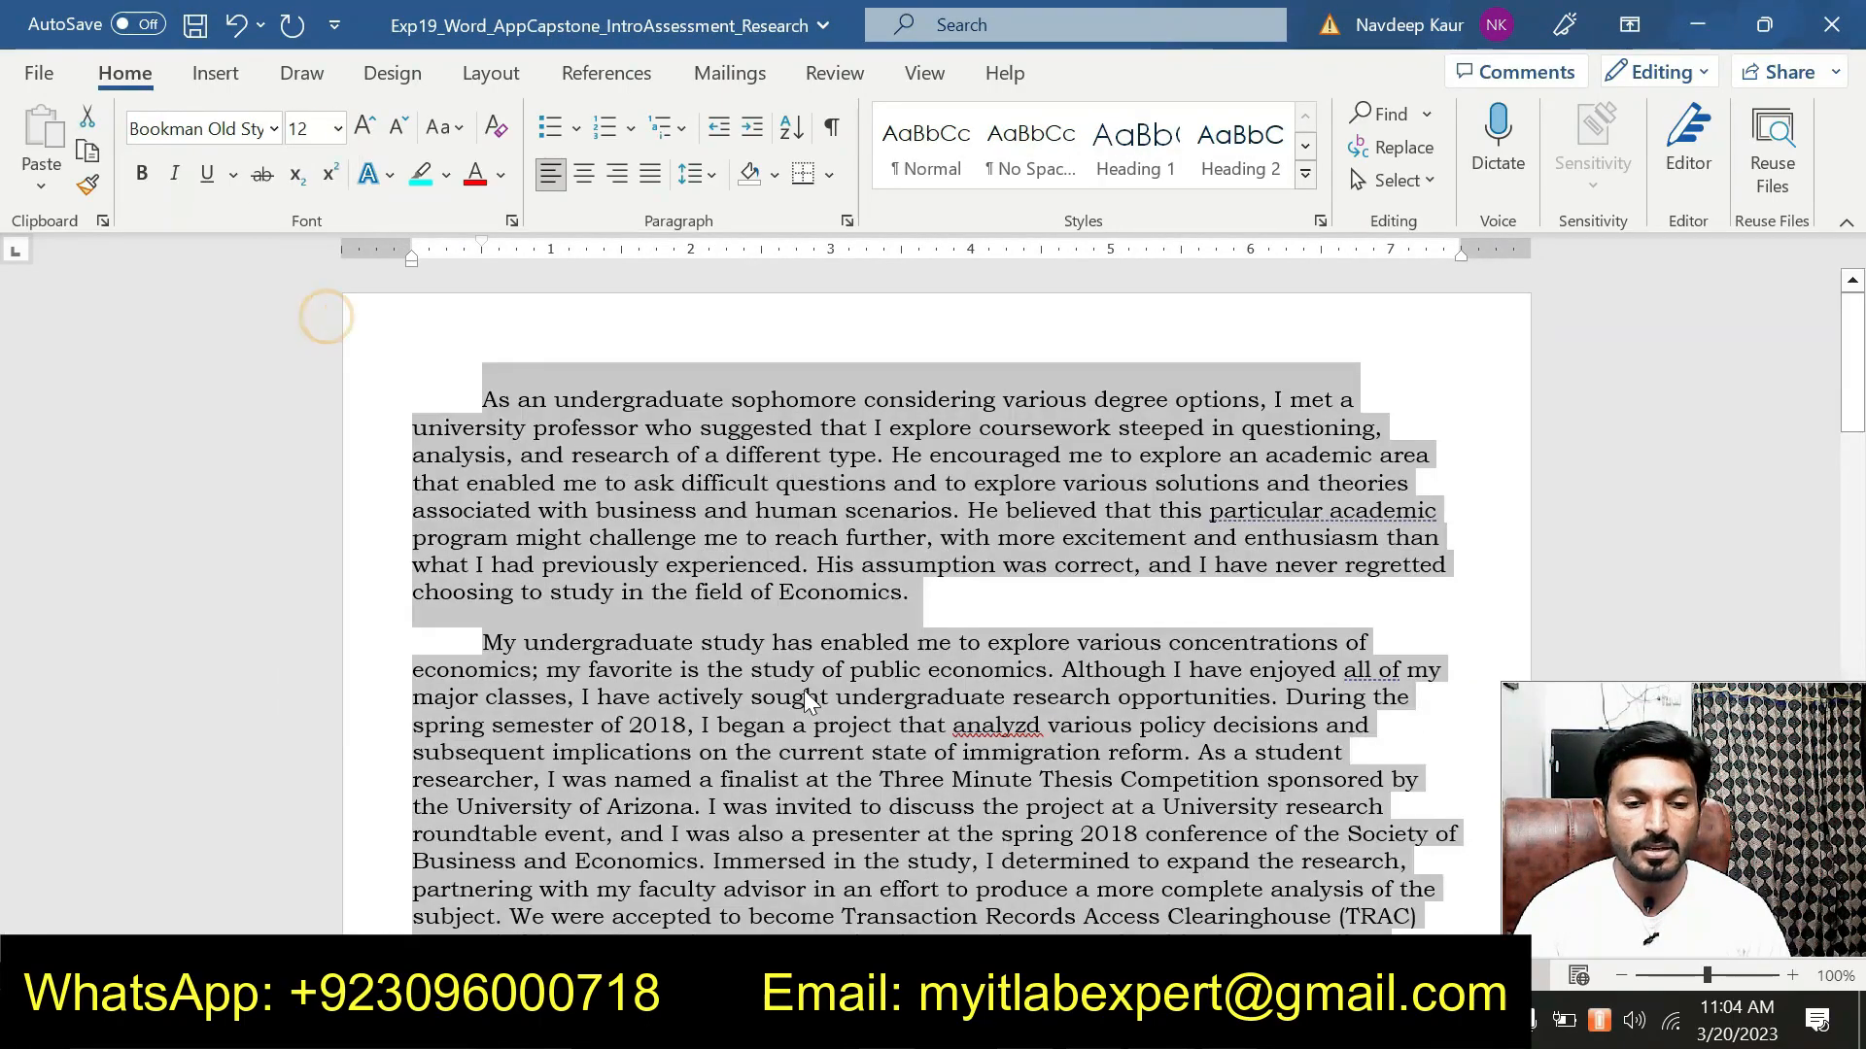
Set custom left and right page margins of 1.5" for the whole research document.
left_click(490, 75)
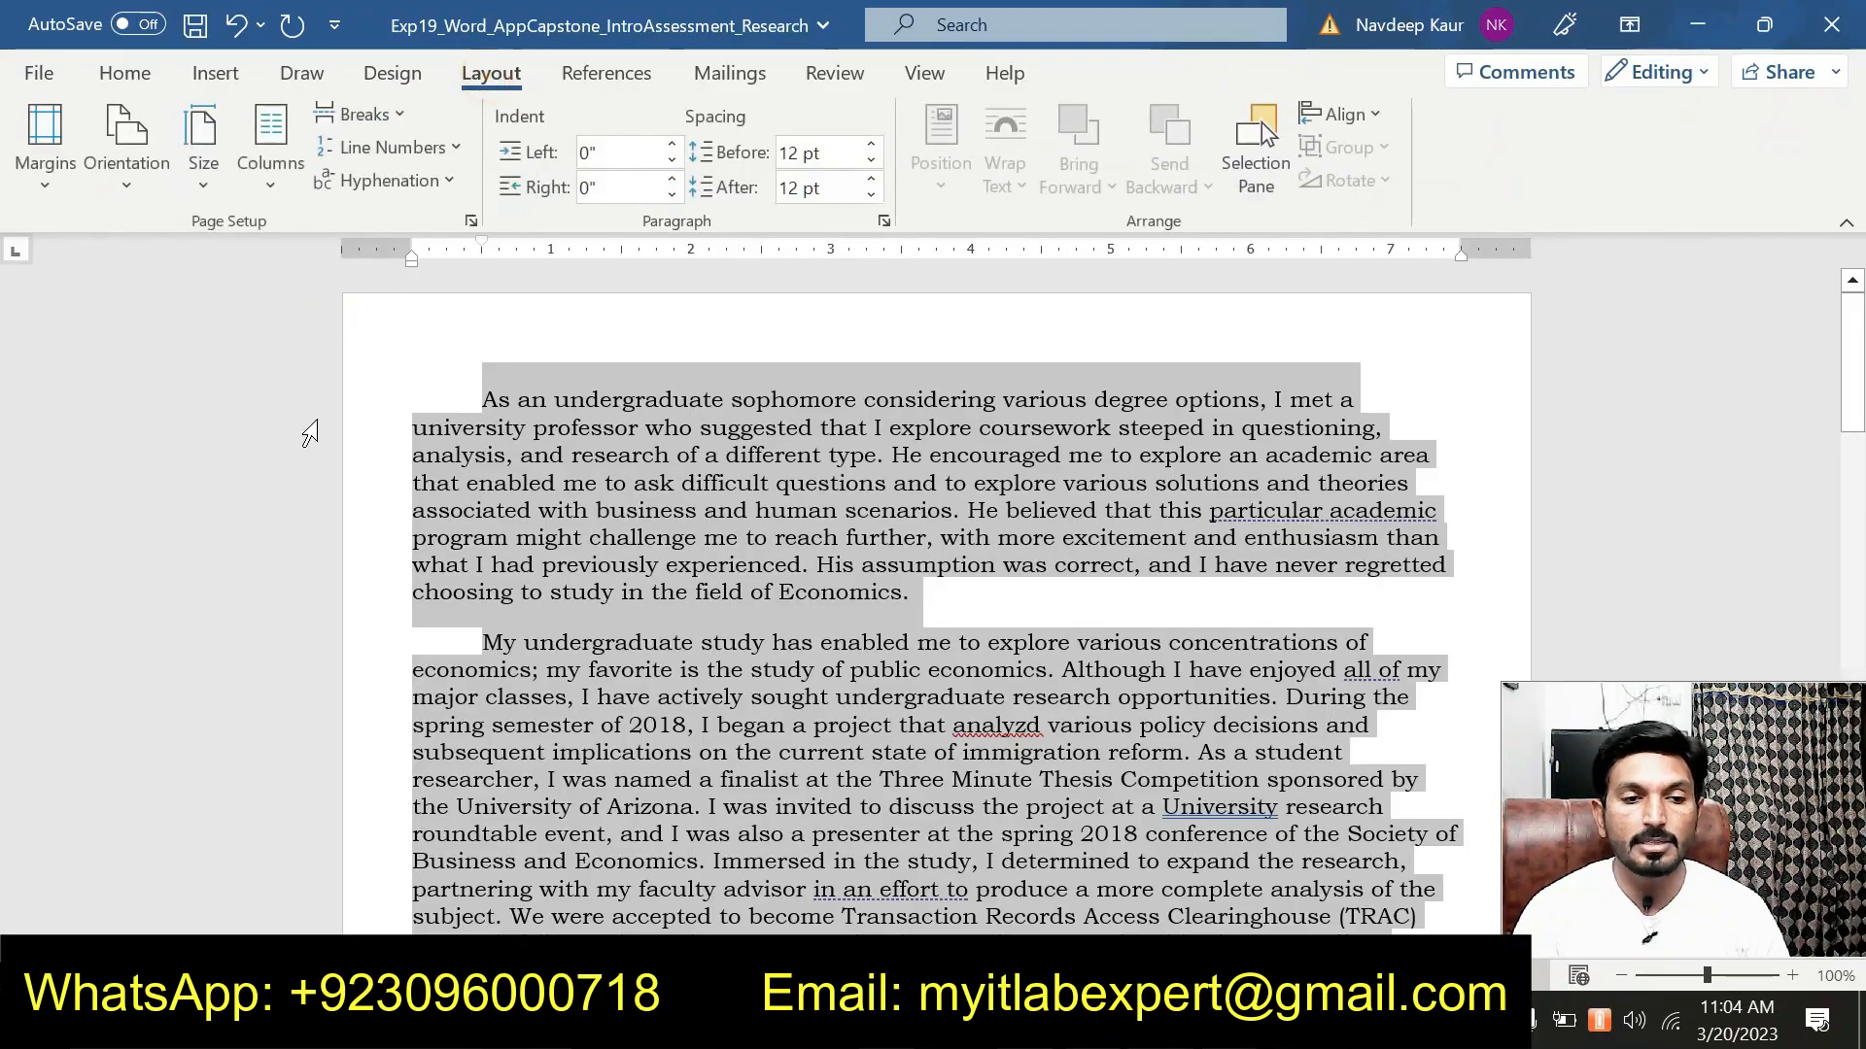
left_click(26, 189)
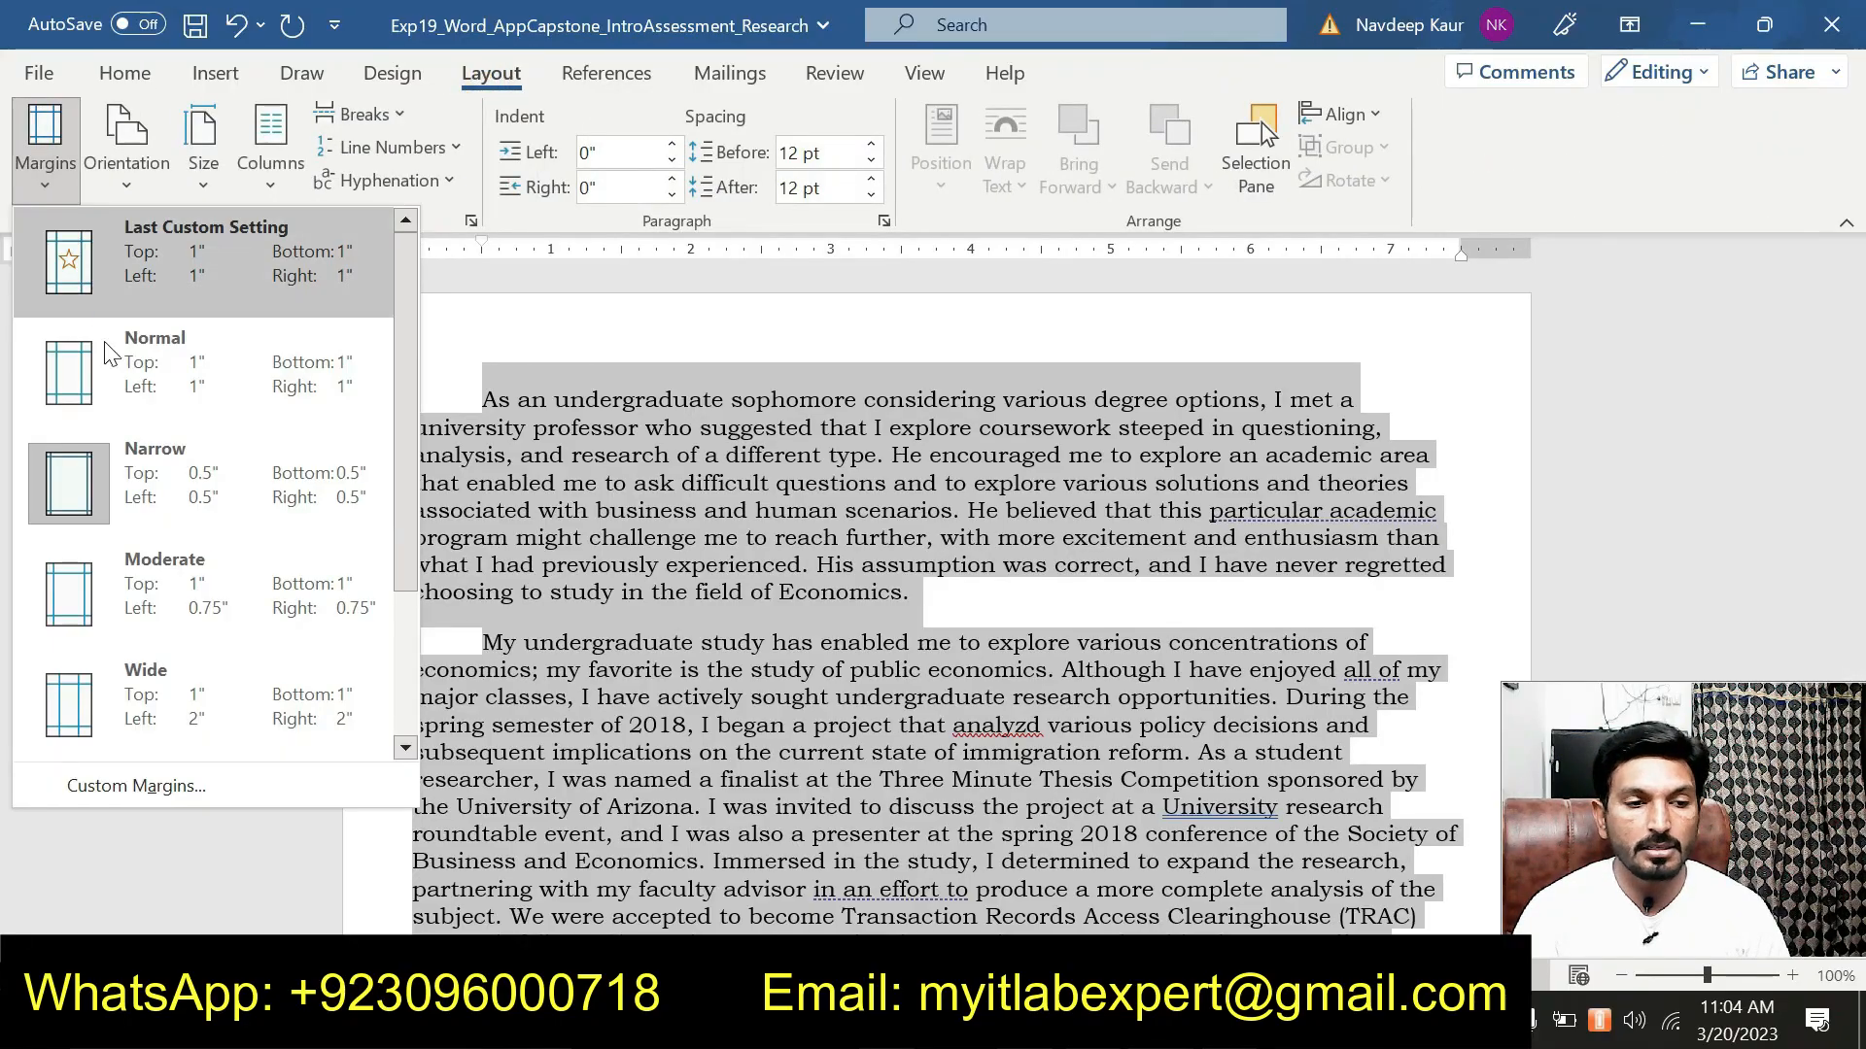
left_click(140, 785)
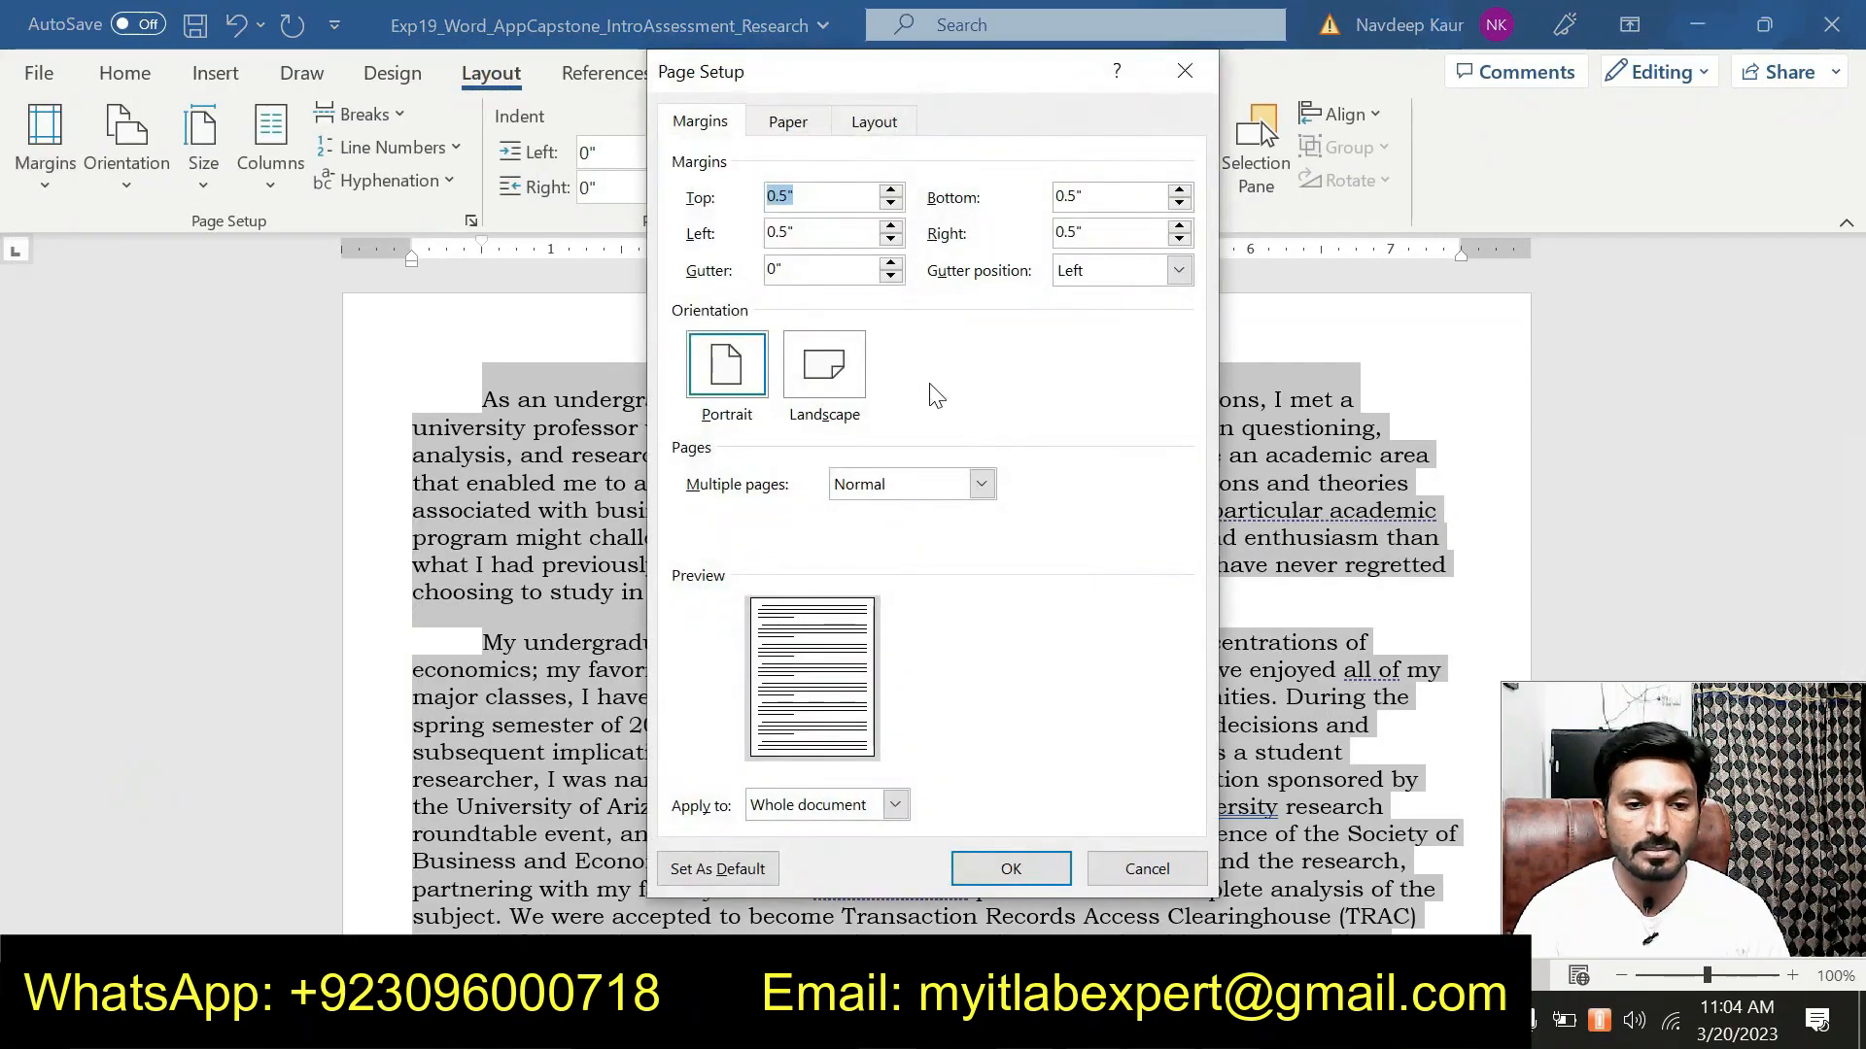
left_click(890, 226)
left_click(890, 227)
left_click(890, 226)
left_click(890, 226)
left_click(890, 226)
left_click(1179, 226)
left_click(1178, 226)
left_click(1178, 226)
left_click(1179, 226)
left_click(1179, 227)
left_click(1179, 226)
left_click(1178, 227)
left_click(1179, 226)
left_click(1179, 227)
left_click(1178, 226)
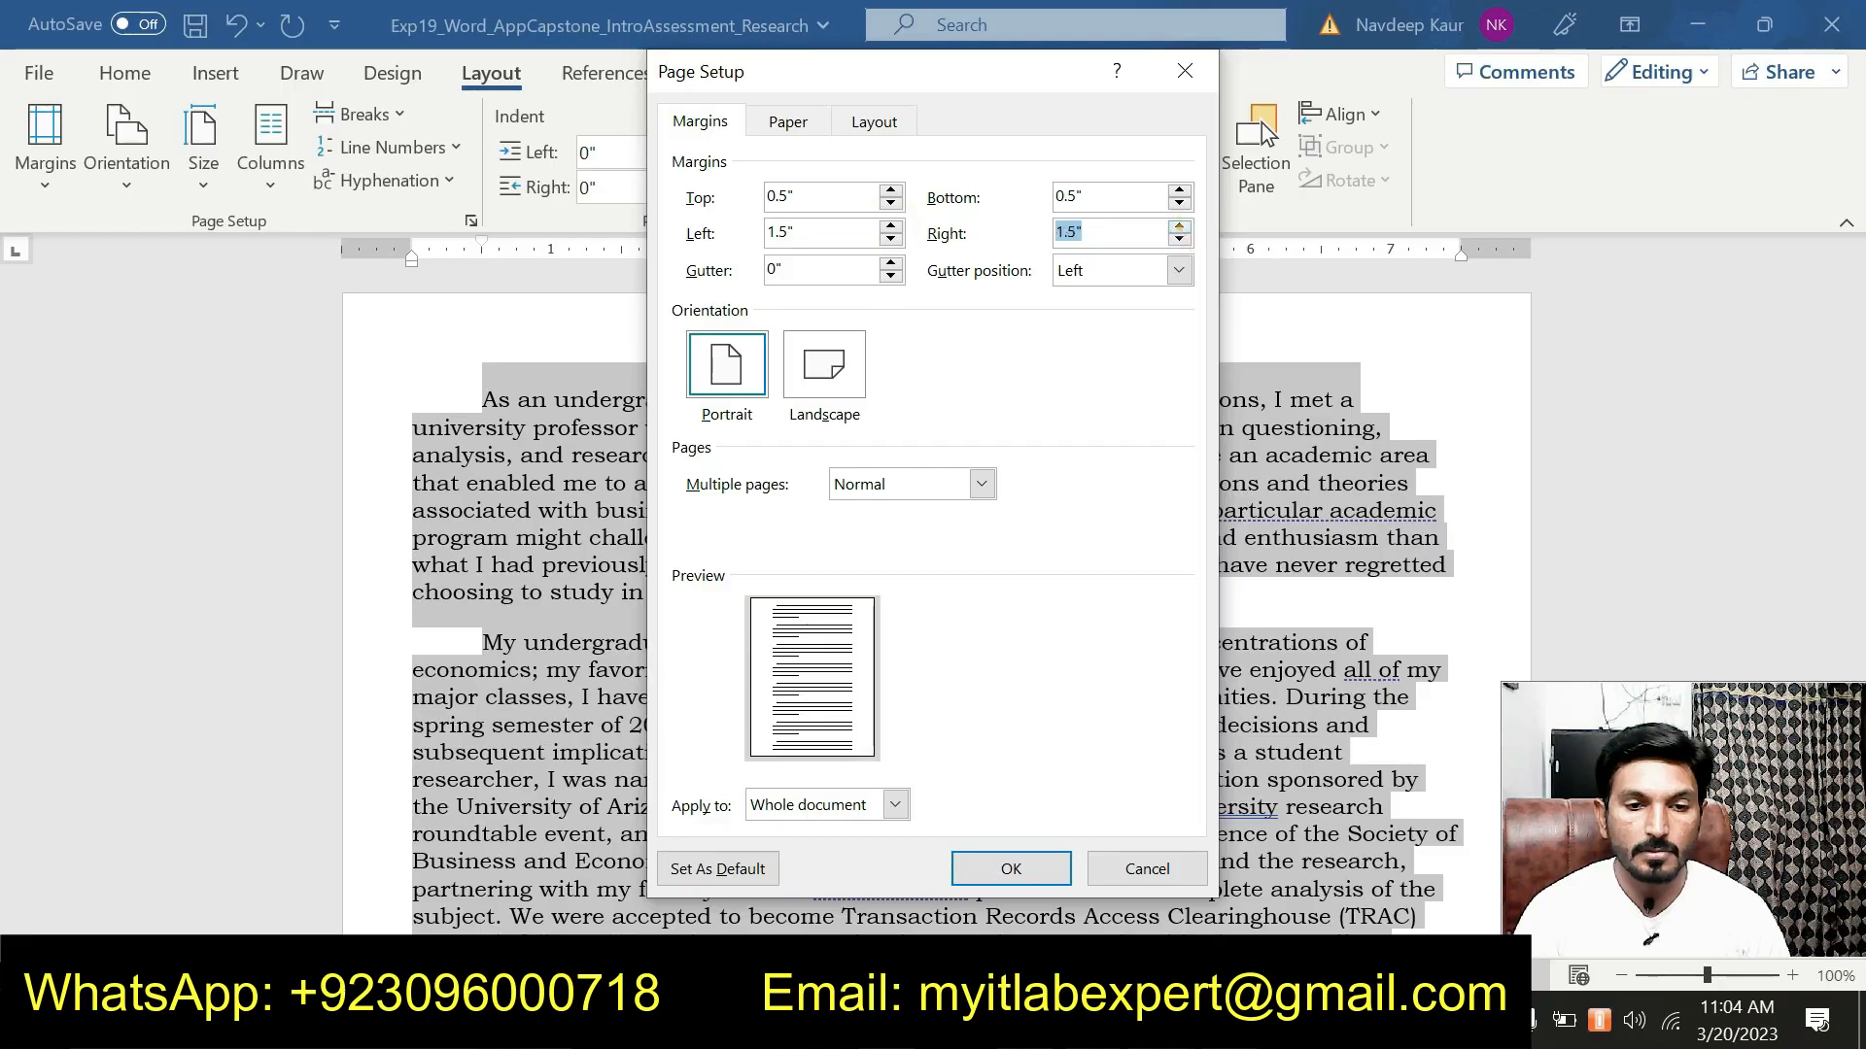
left_click(1011, 868)
left_click(912, 795)
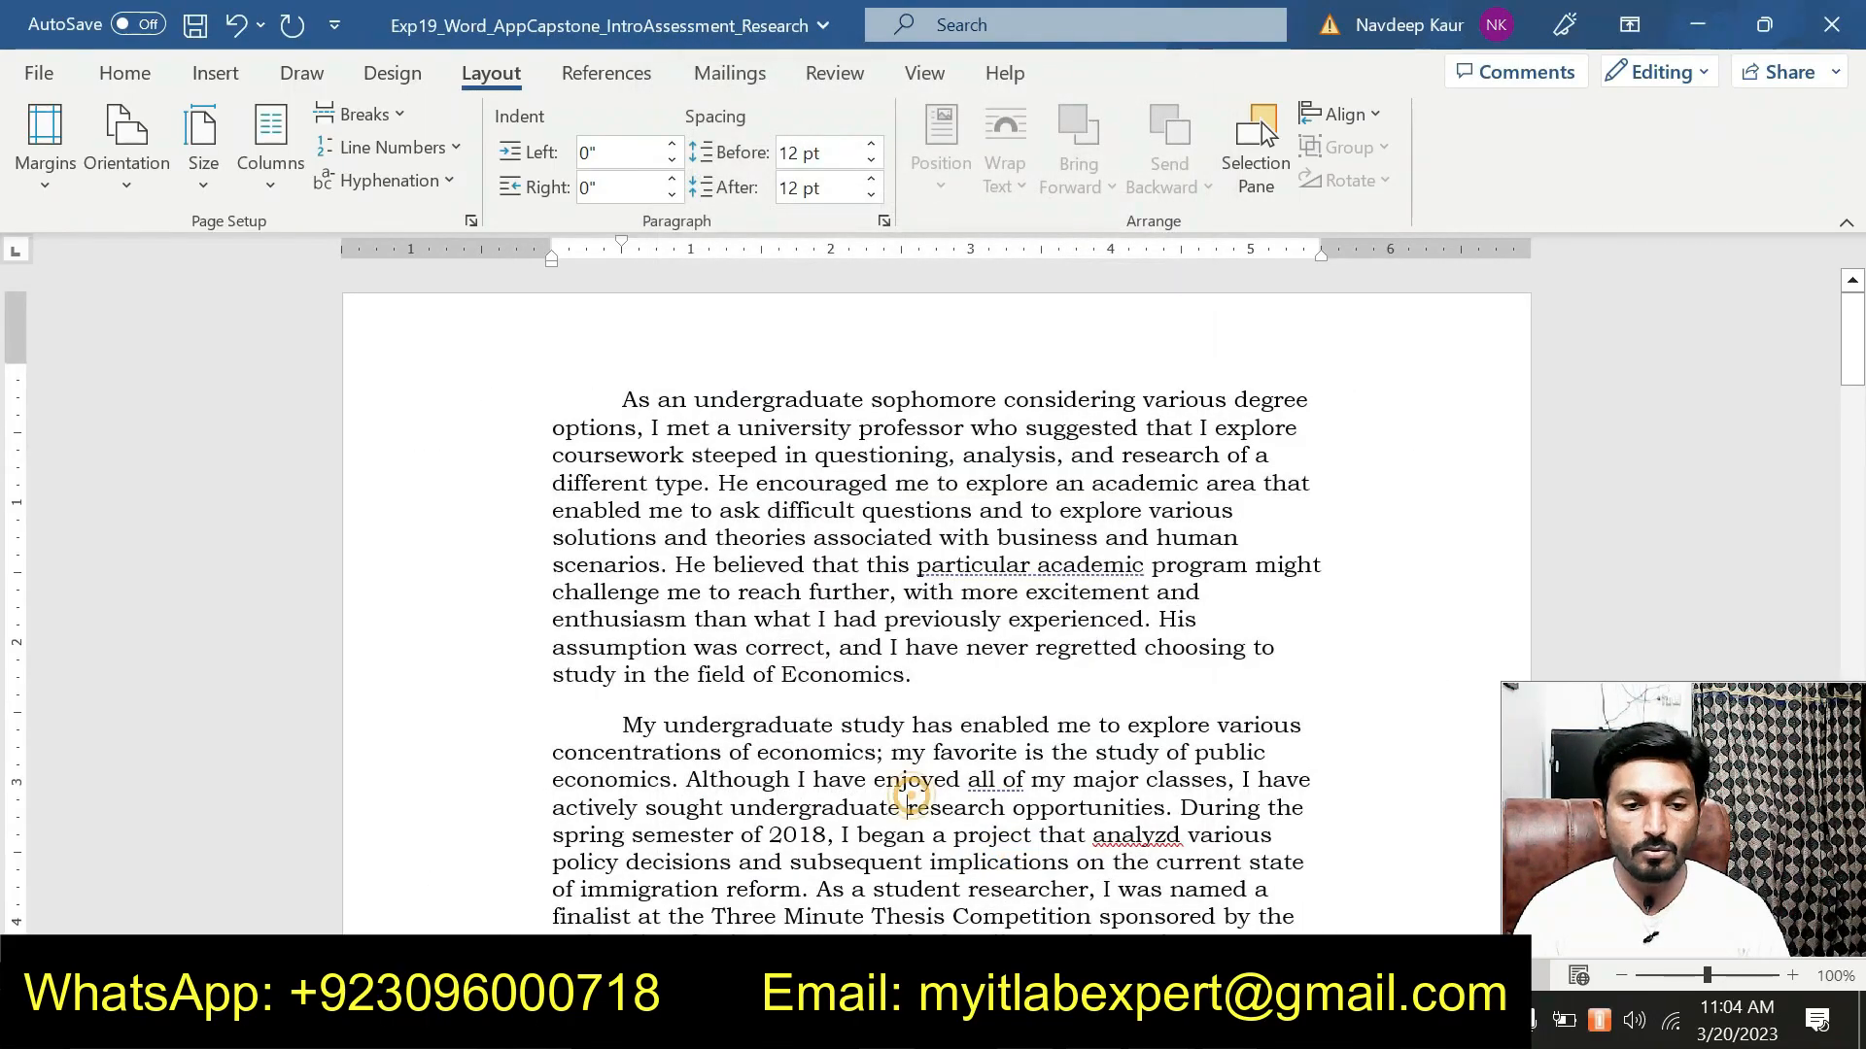
In the instructions document, remove the highlight from step 2 and highlight the whole step 3 instruction in turquoise.
left_click(1244, 895)
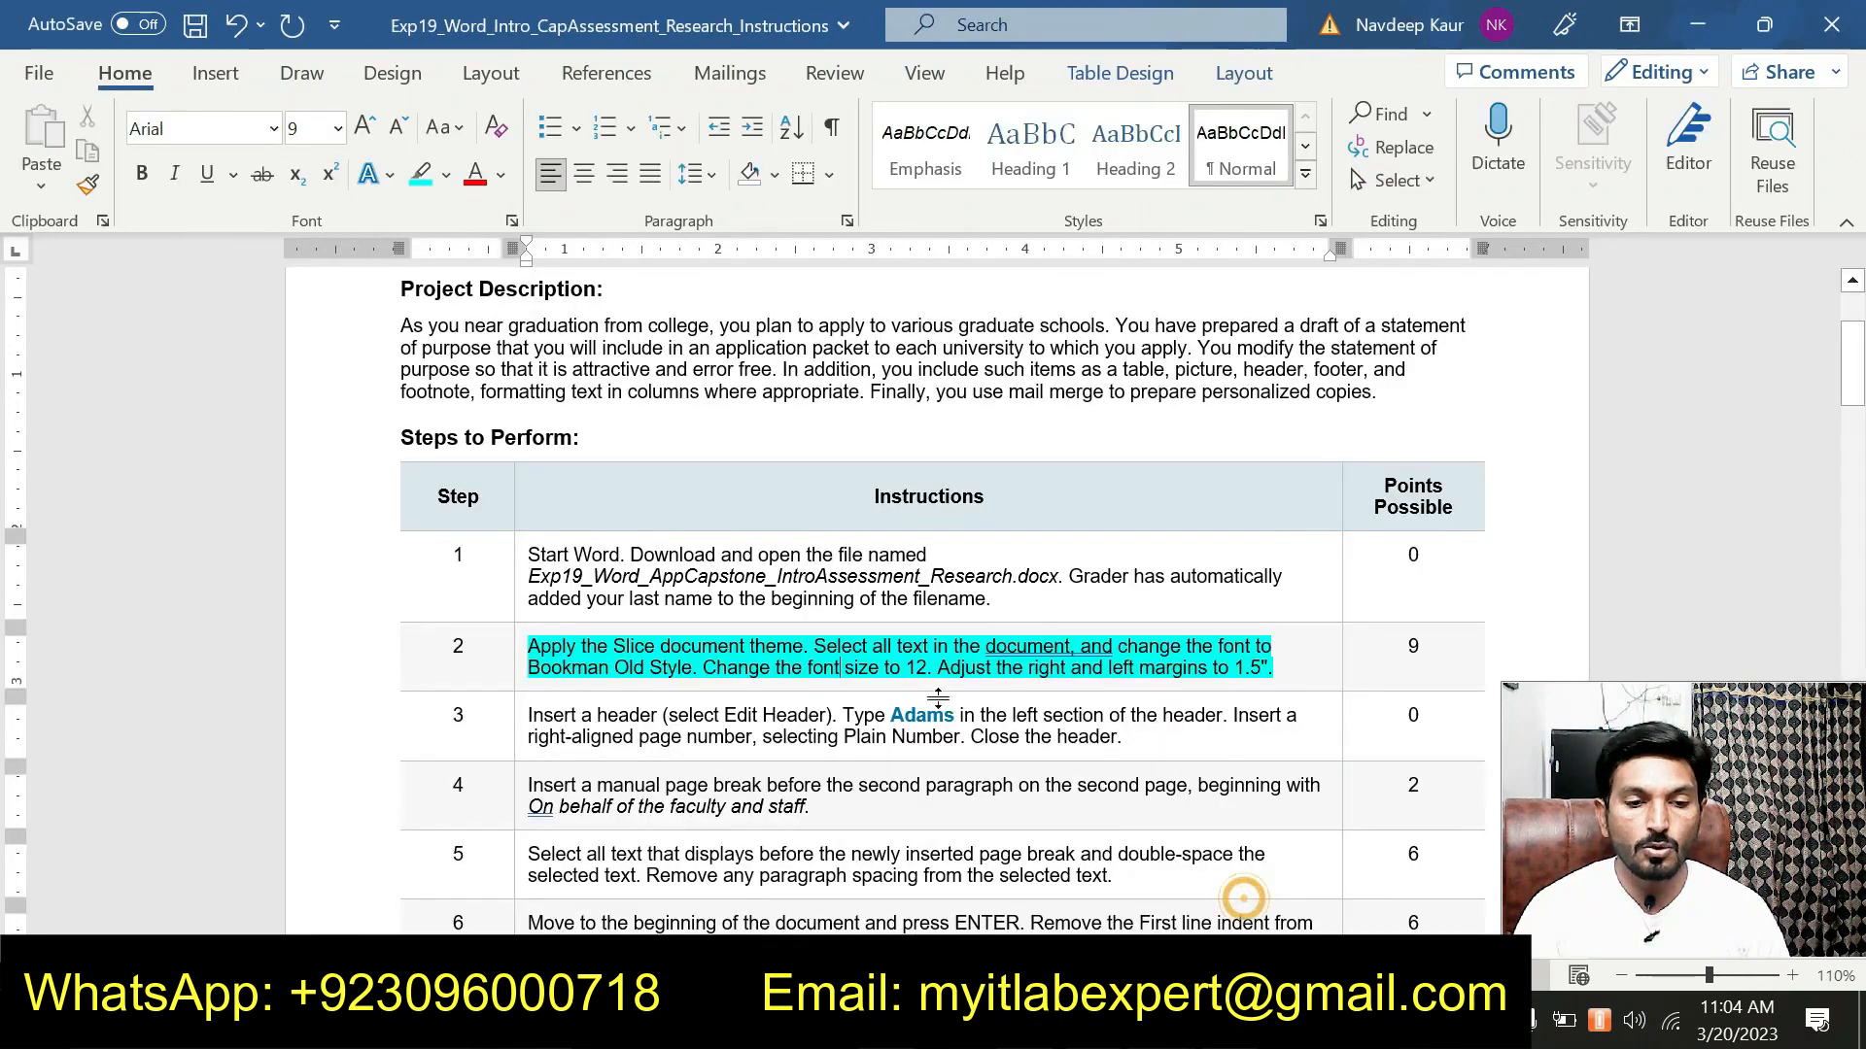
left_click_drag(1001, 667, 466, 661)
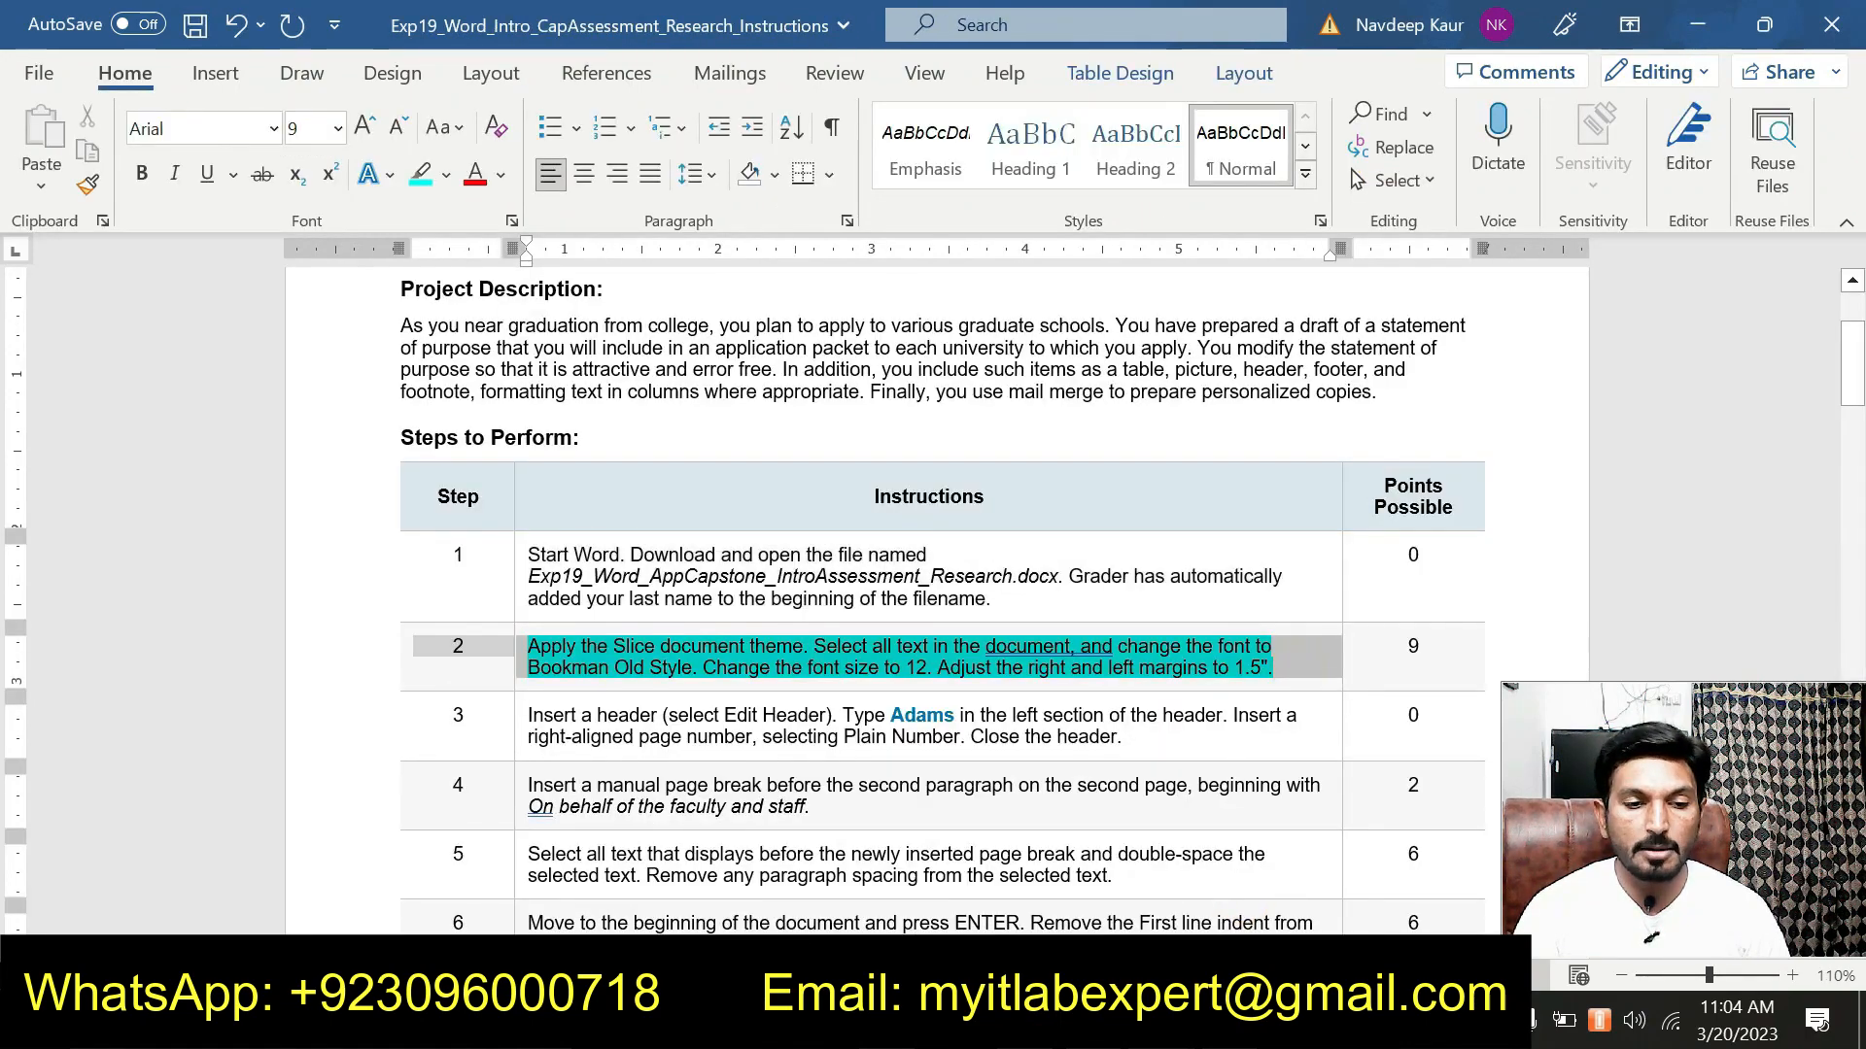
left_click(675, 598)
scroll(670, 589, "down", 1)
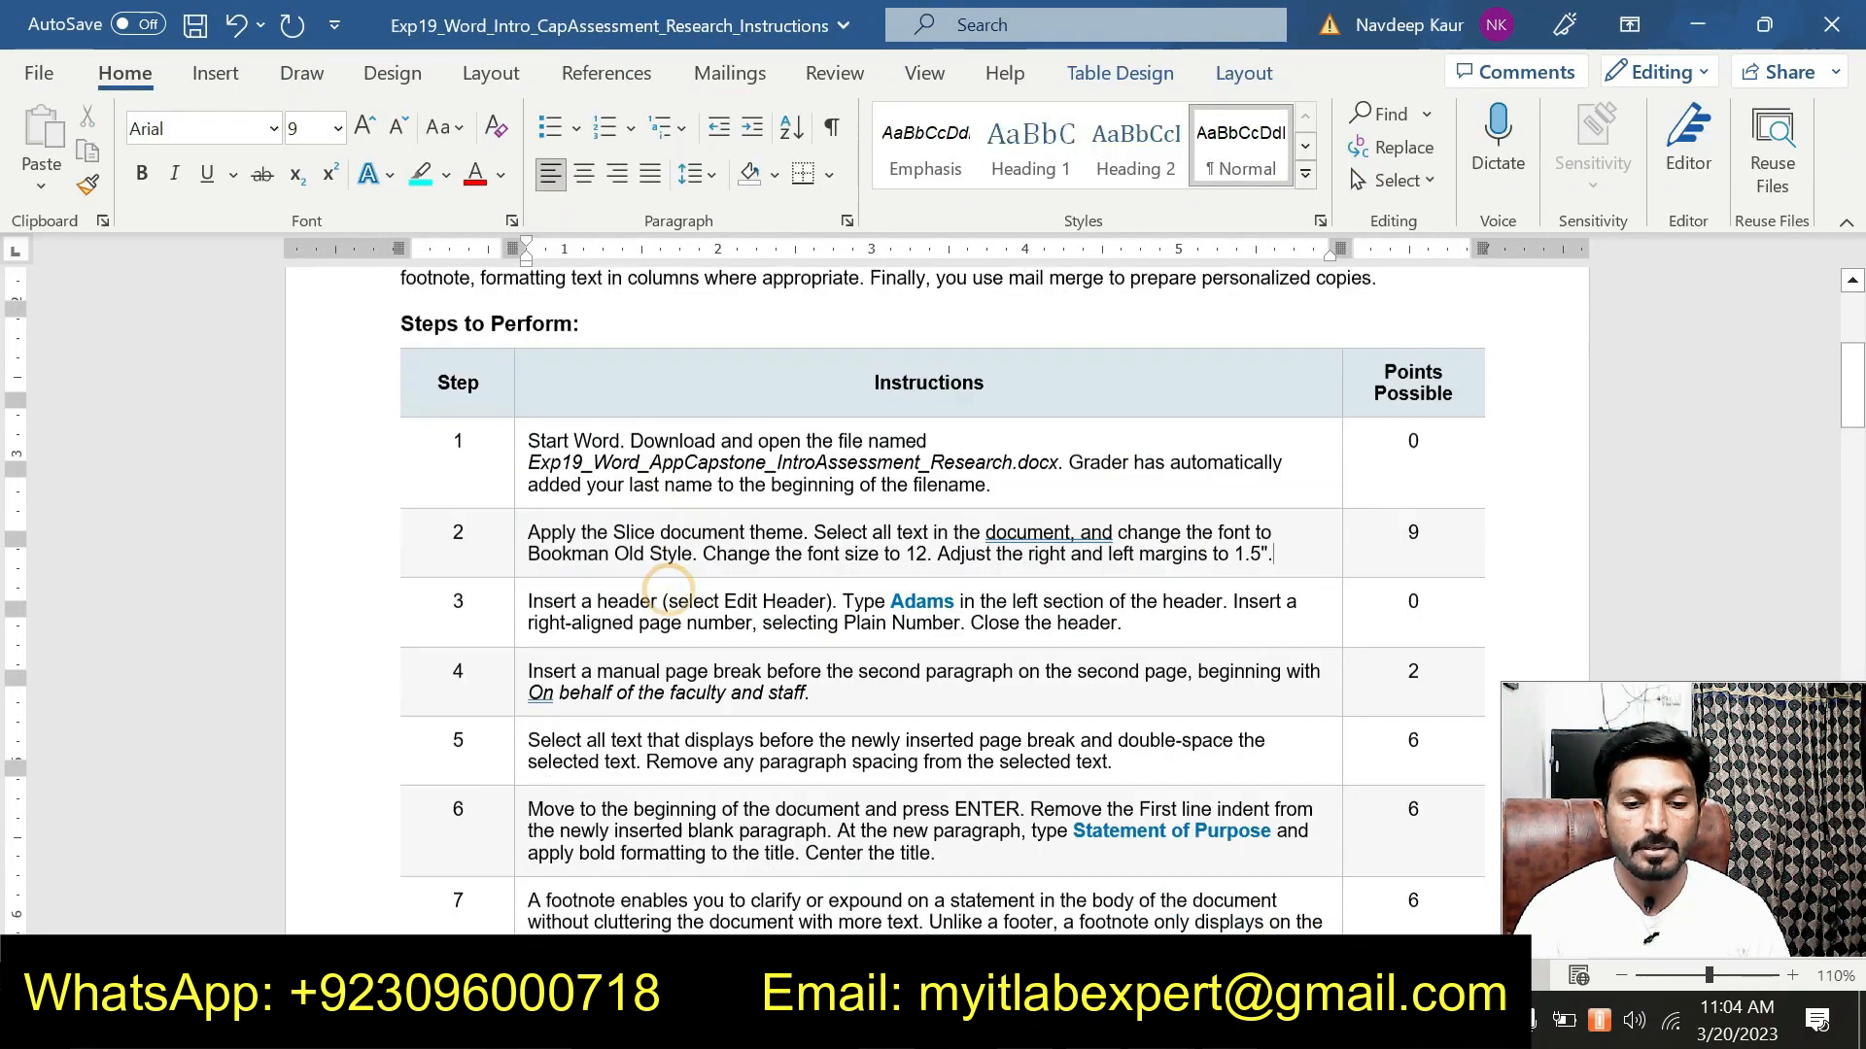
scroll(668, 588, "down", 1)
left_click_drag(1139, 515, 530, 489)
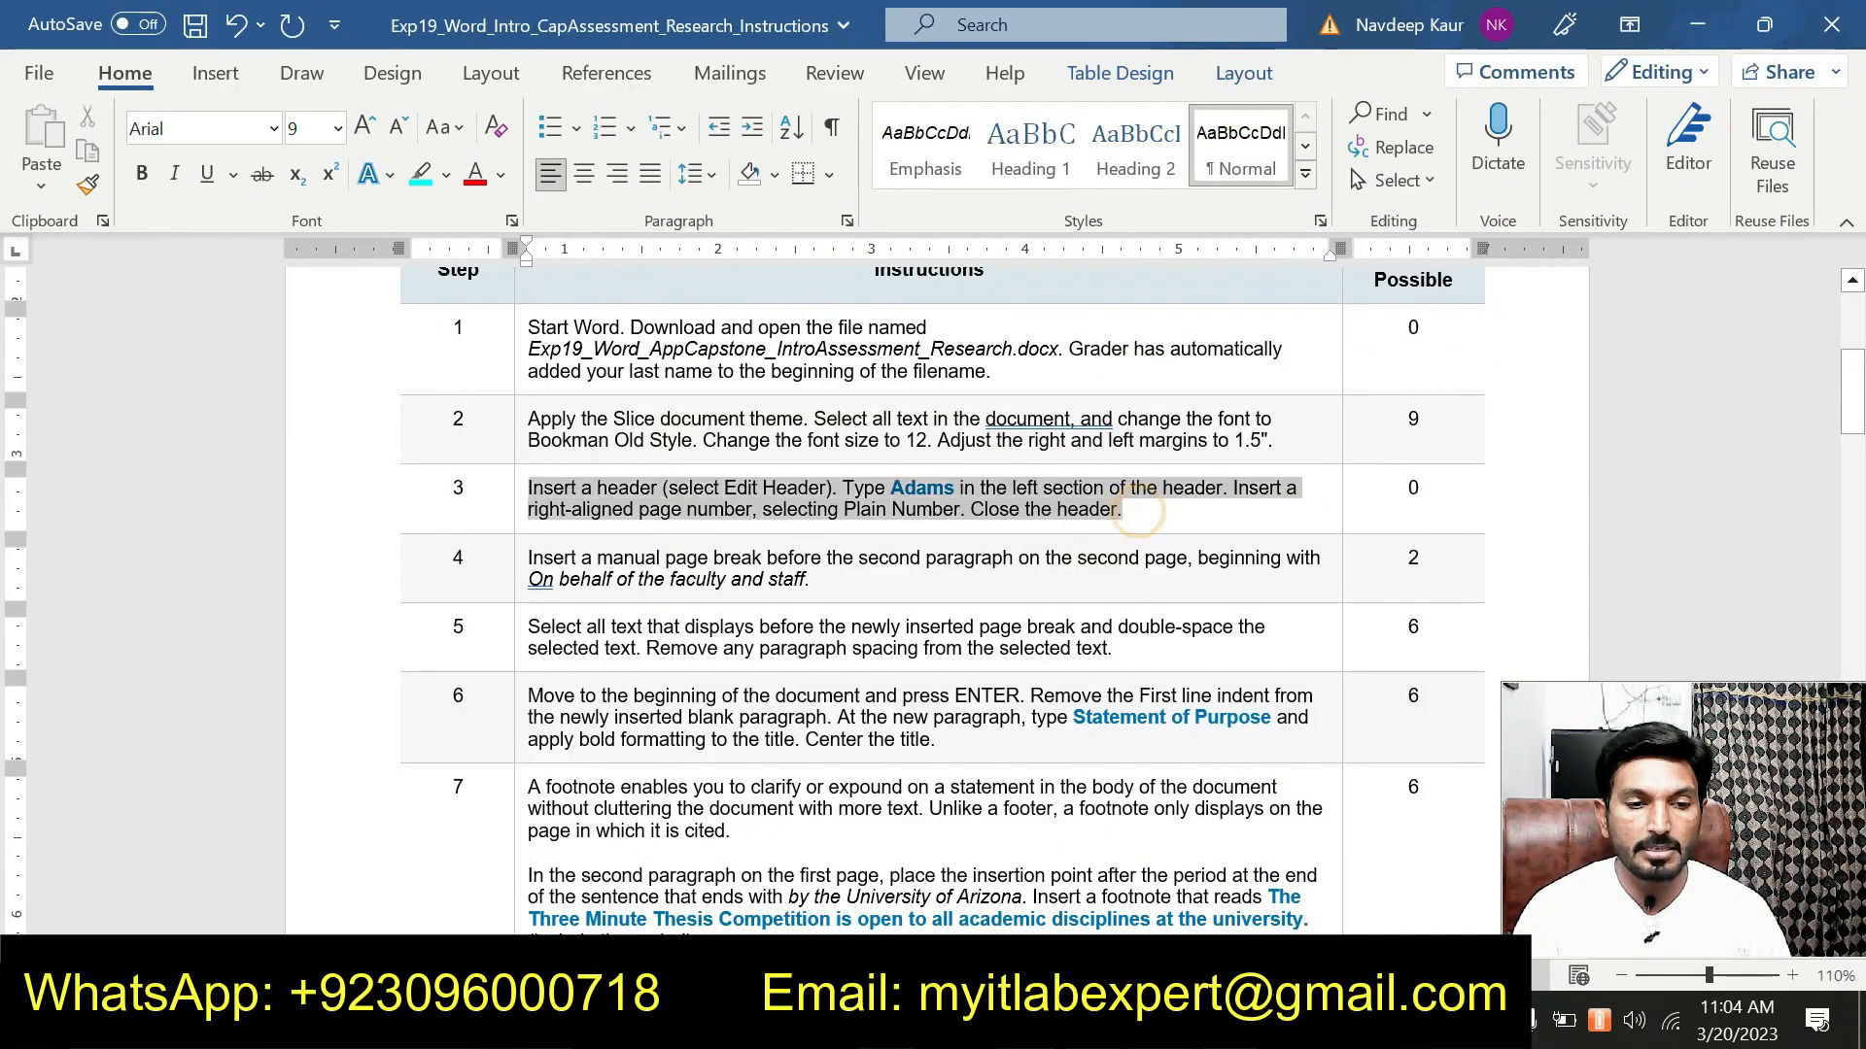
left_click(656, 447)
left_click(632, 512)
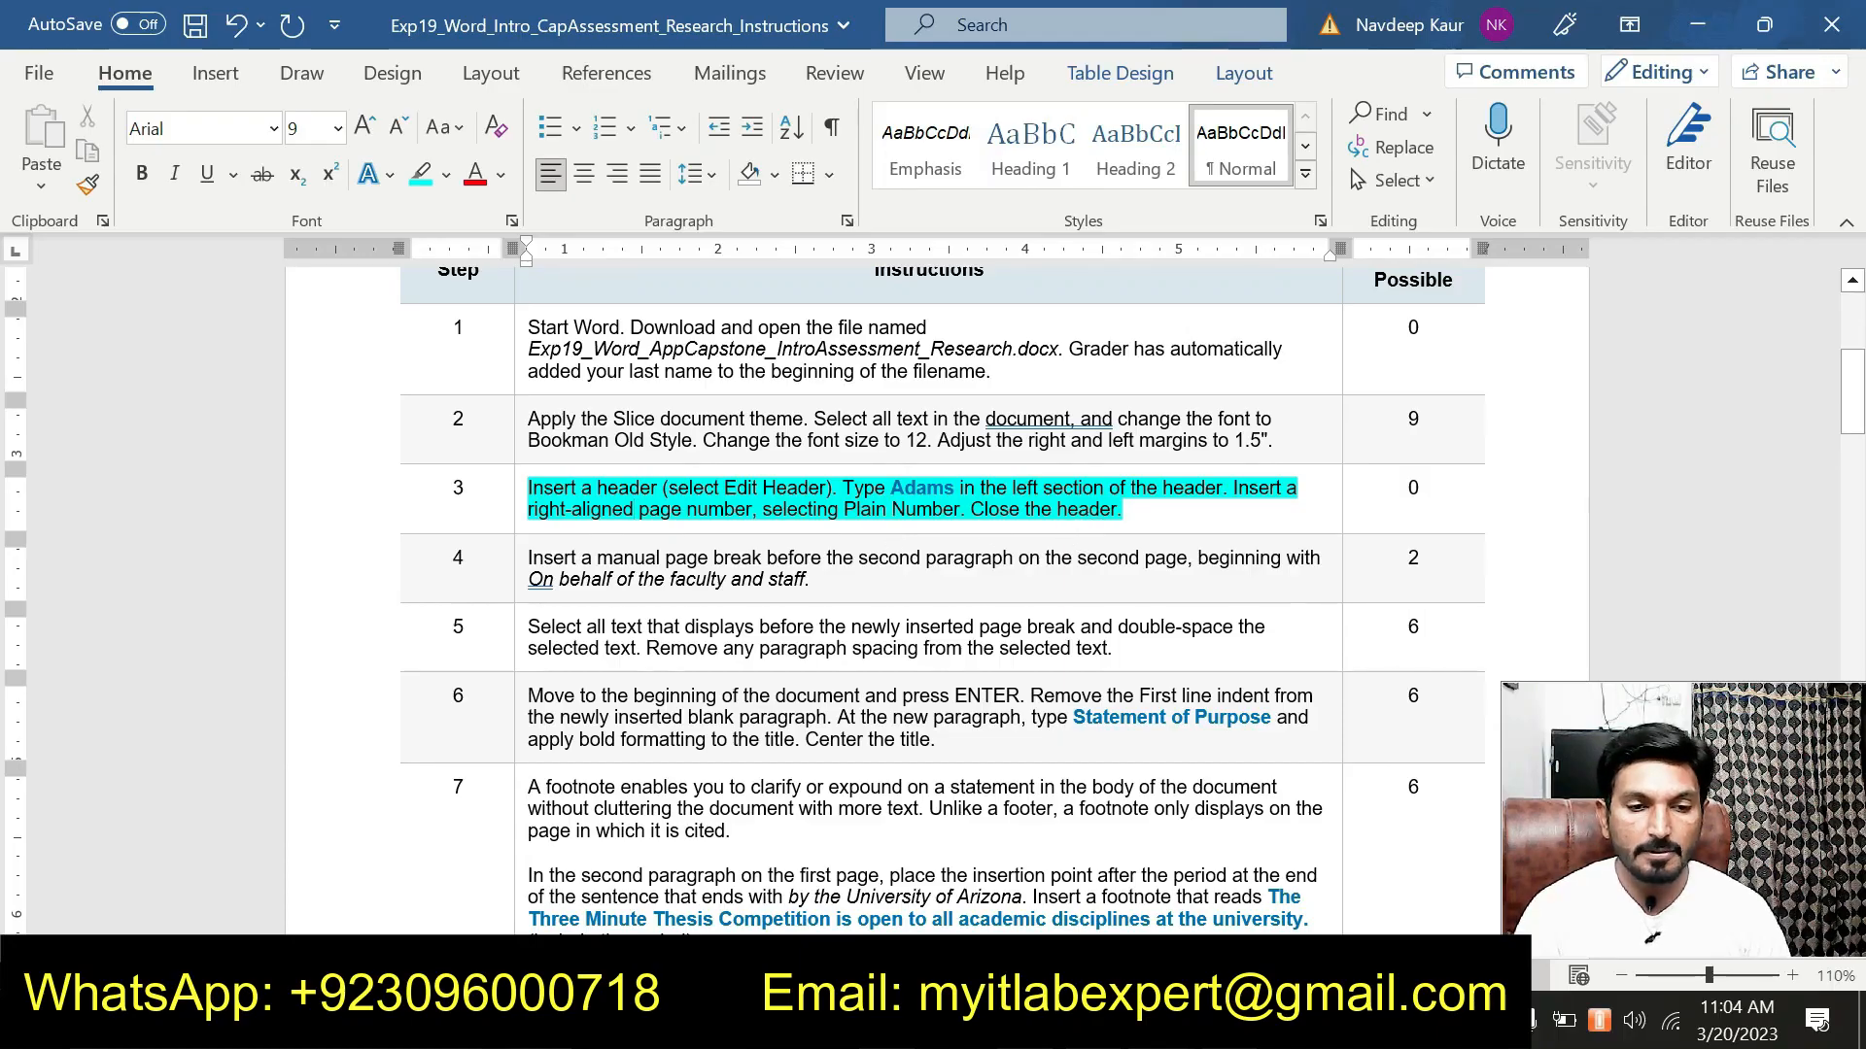
Switch to the research document and open its page header for editing.
mouse_move(1162, 1028)
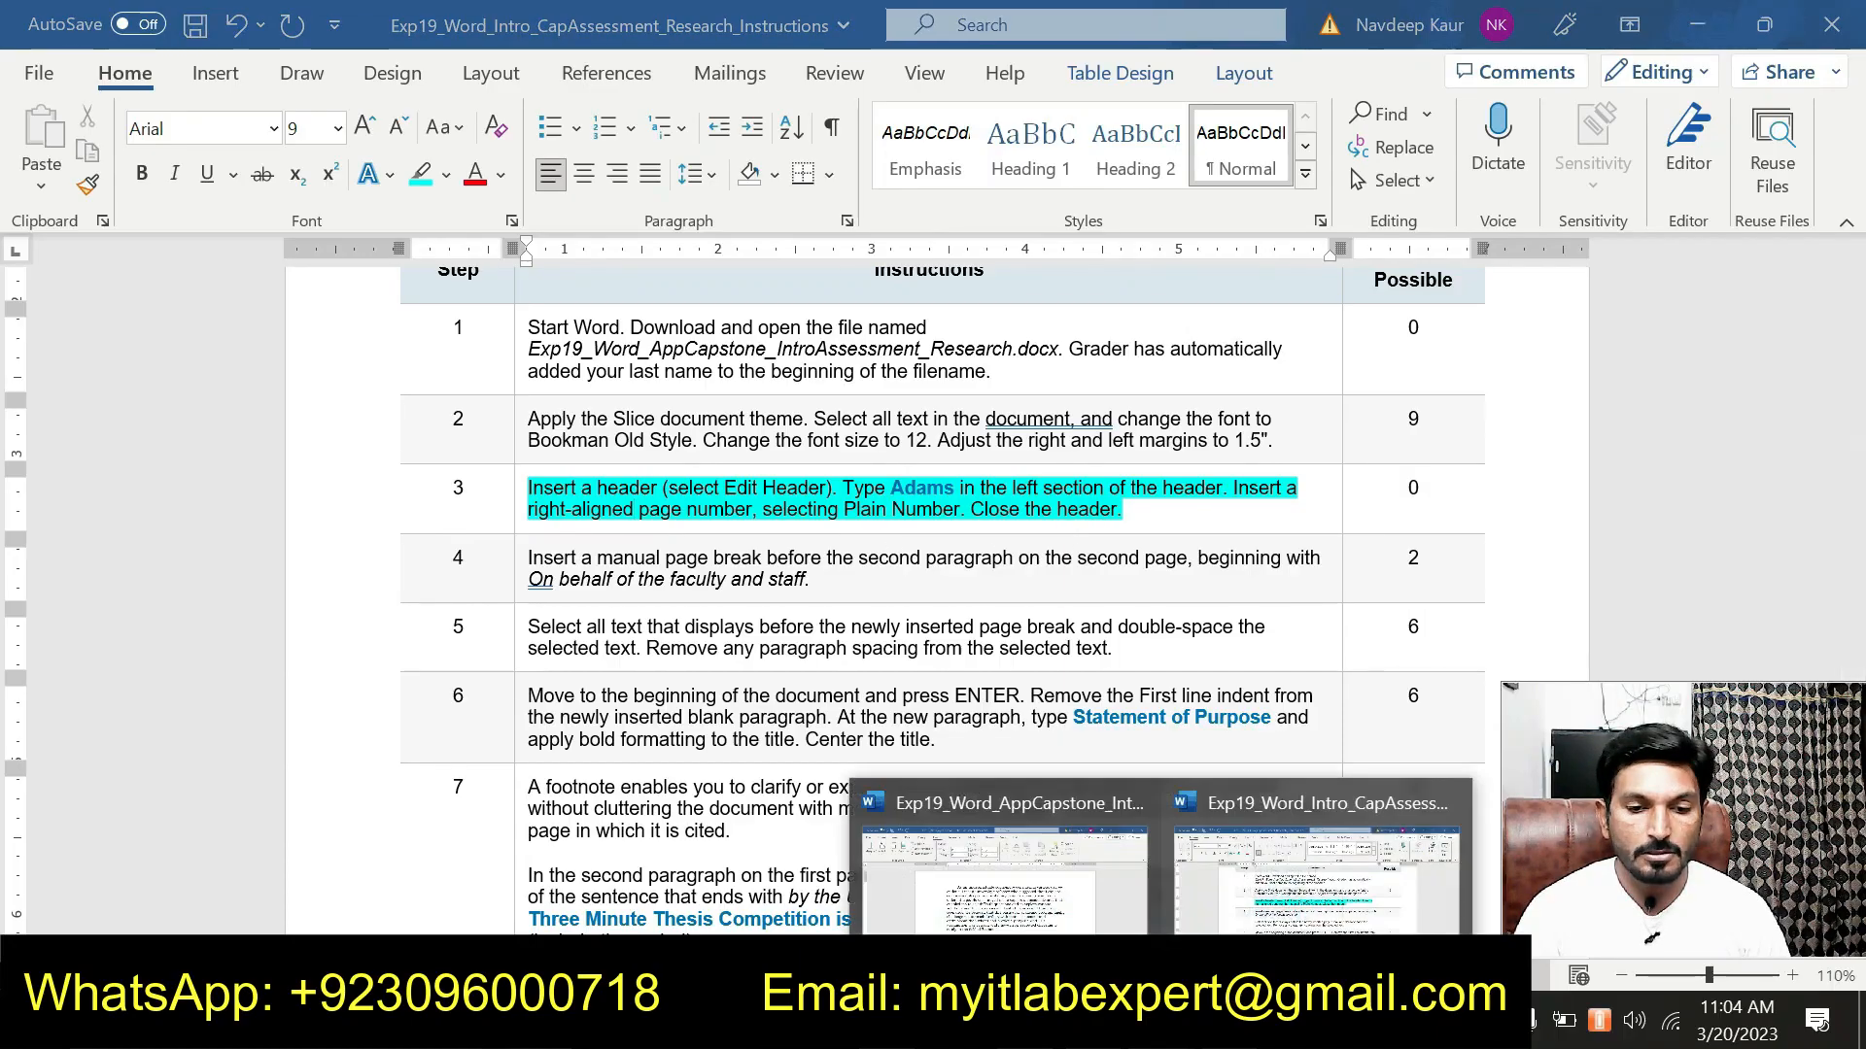
left_click(1004, 875)
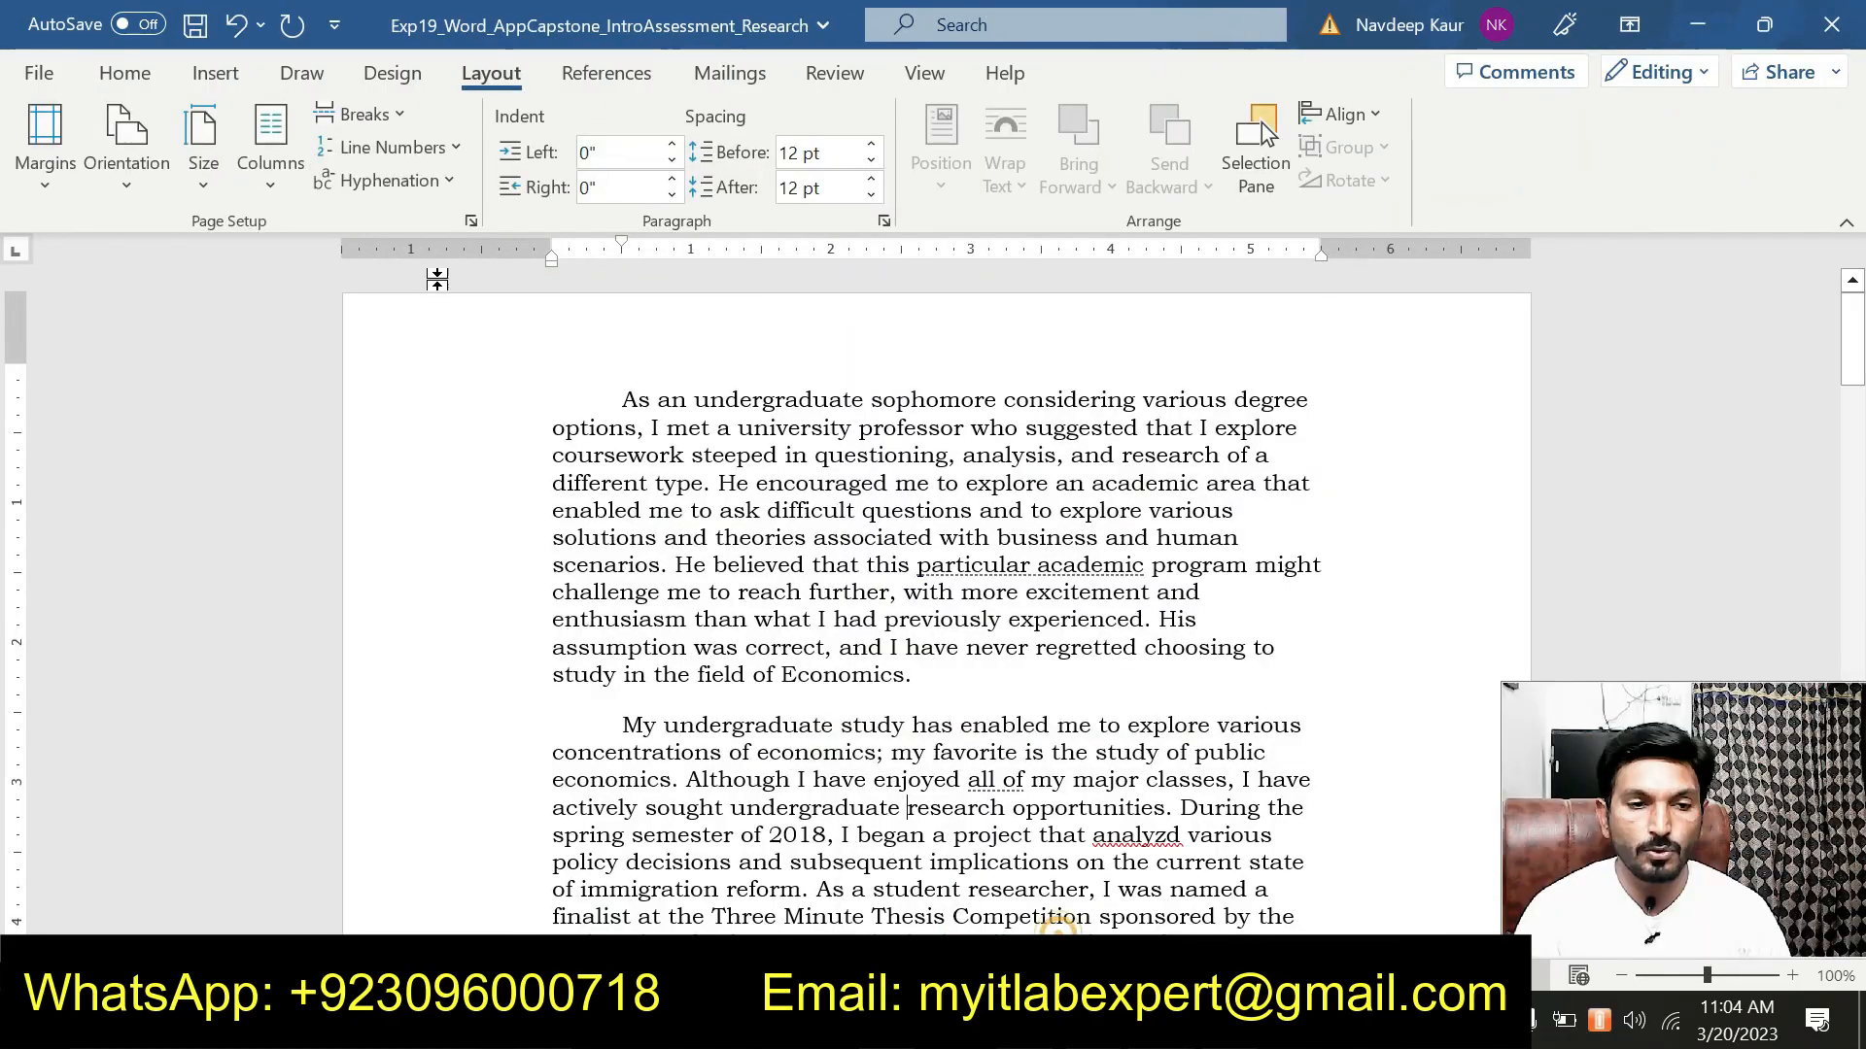
left_click(232, 78)
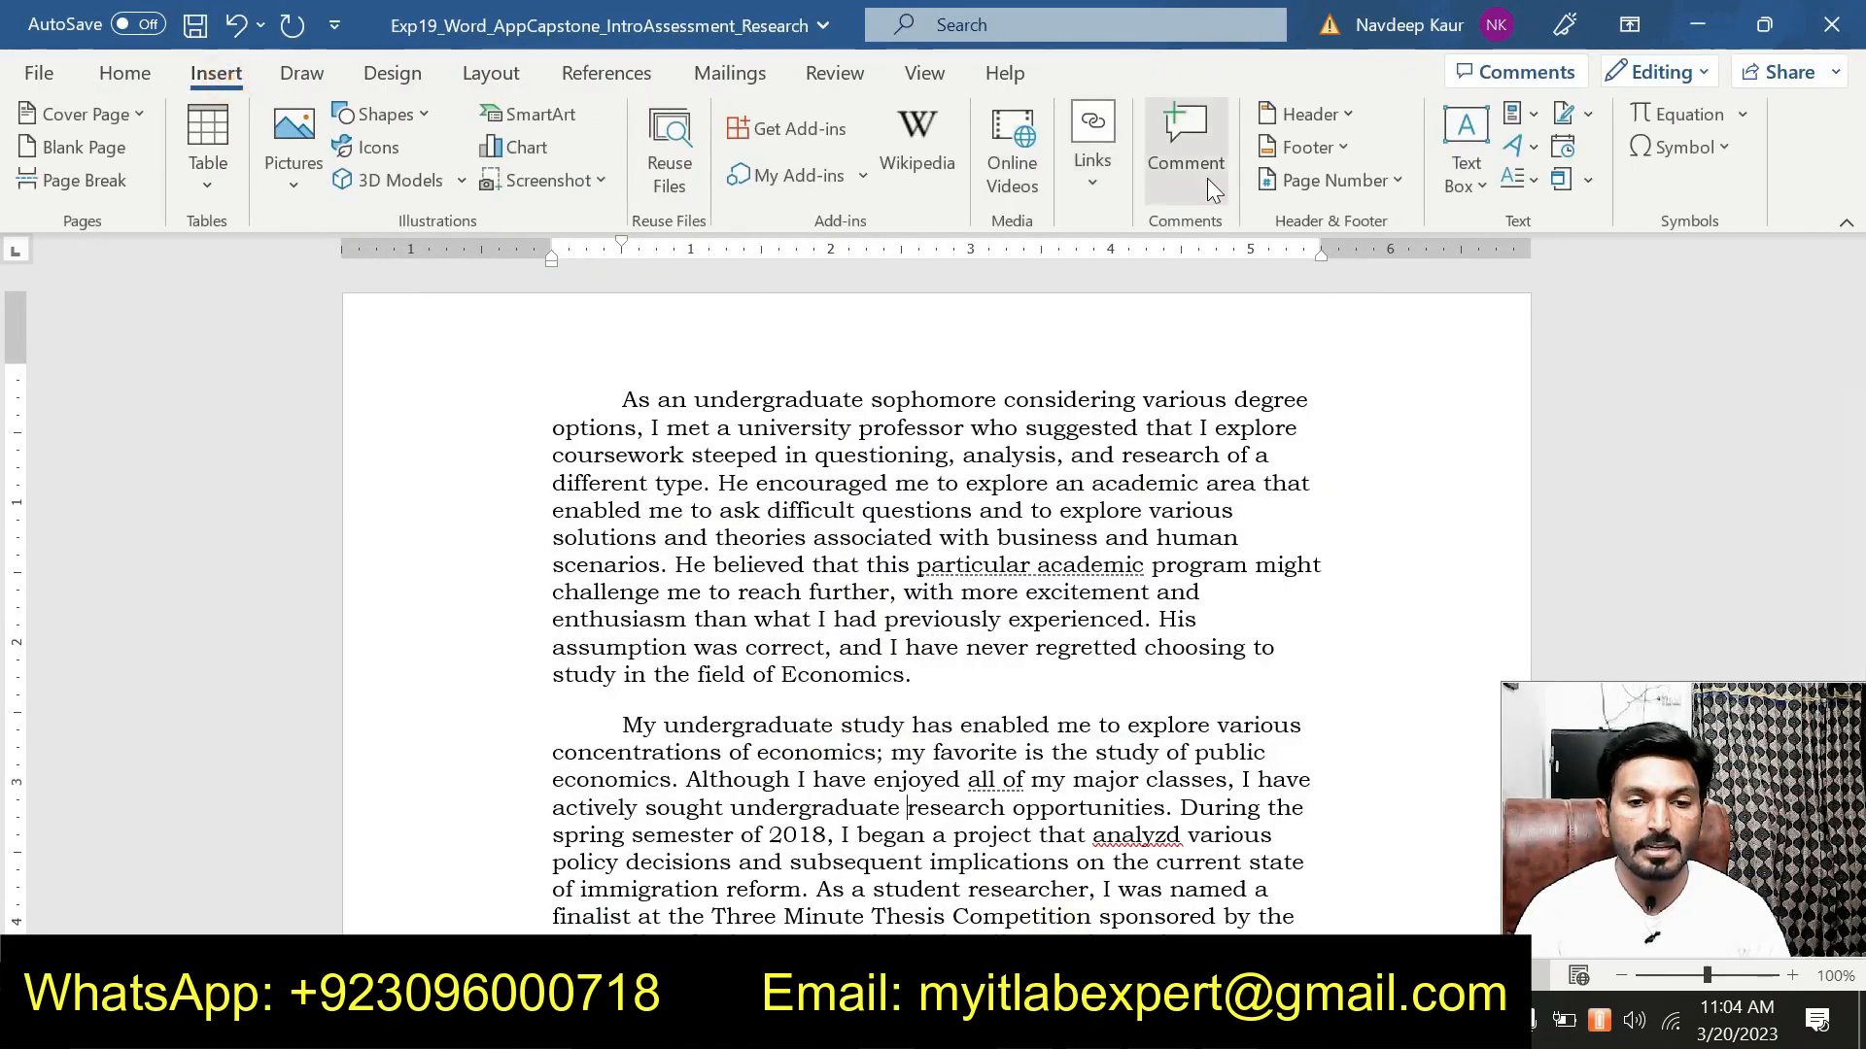
left_click(1310, 115)
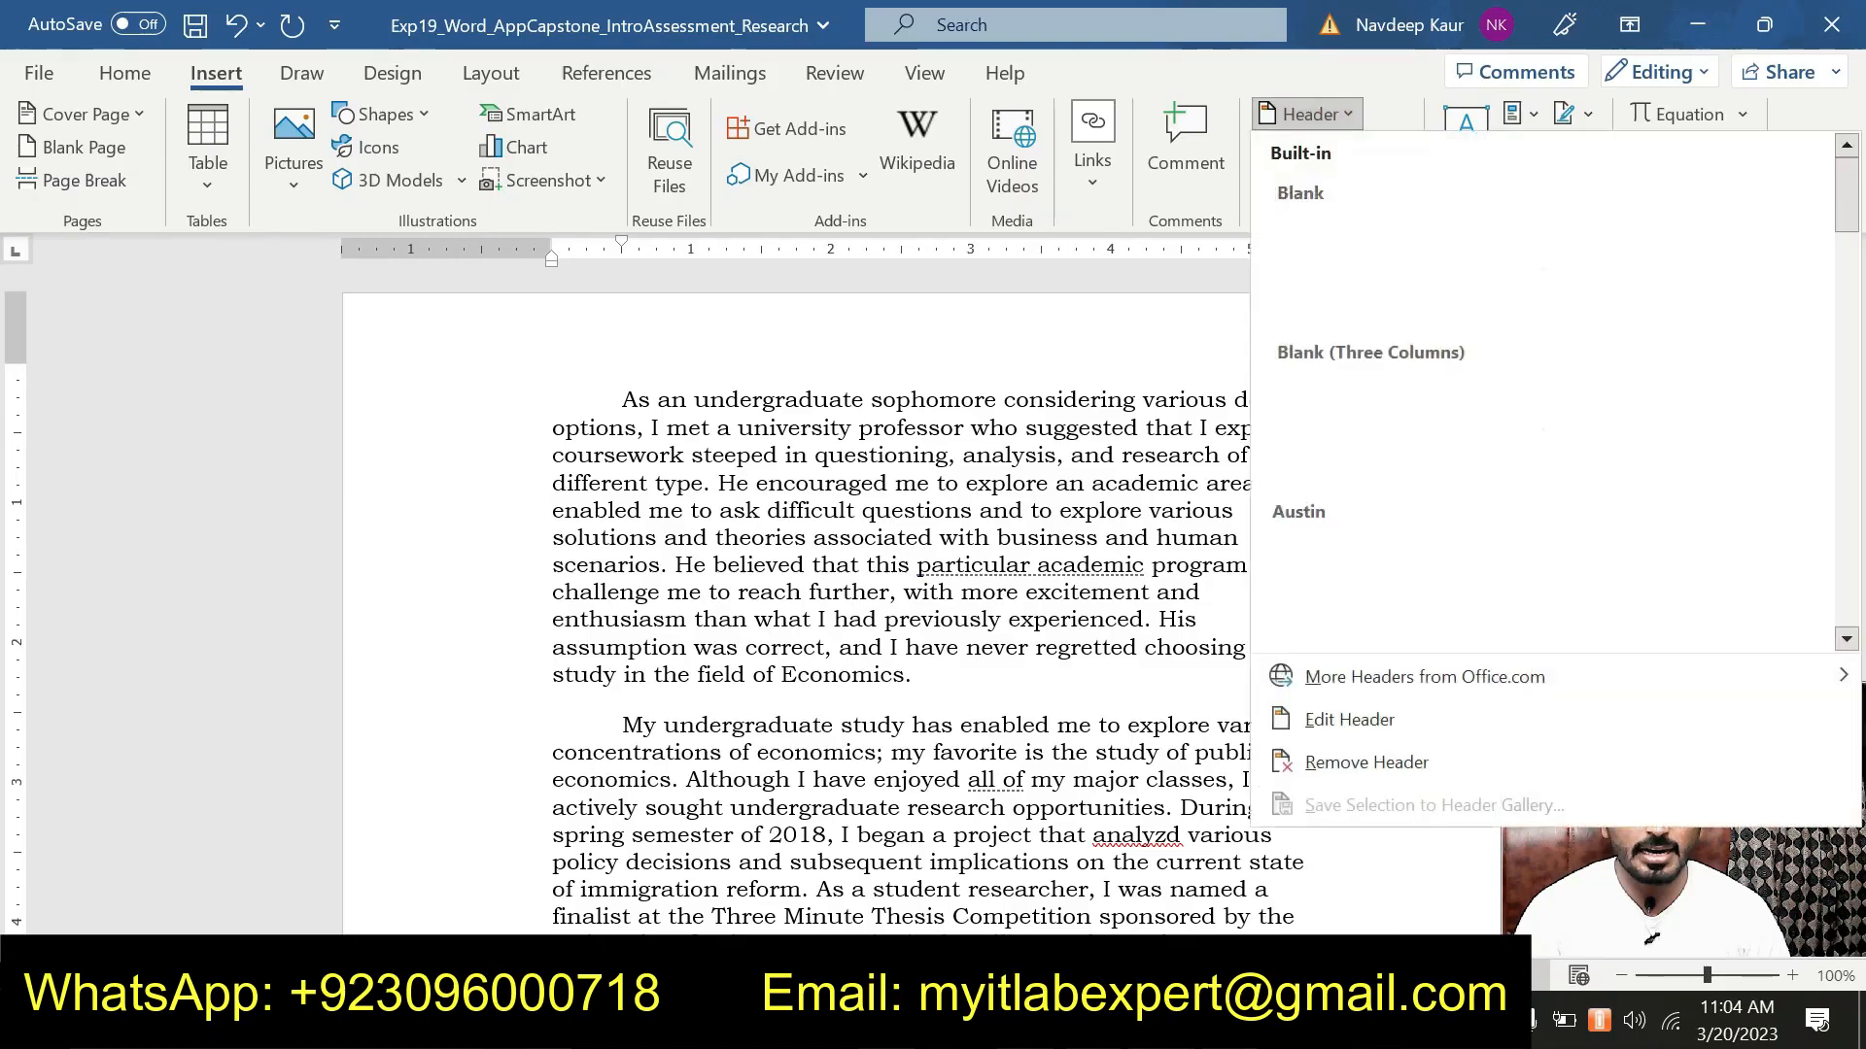
left_click(1316, 724)
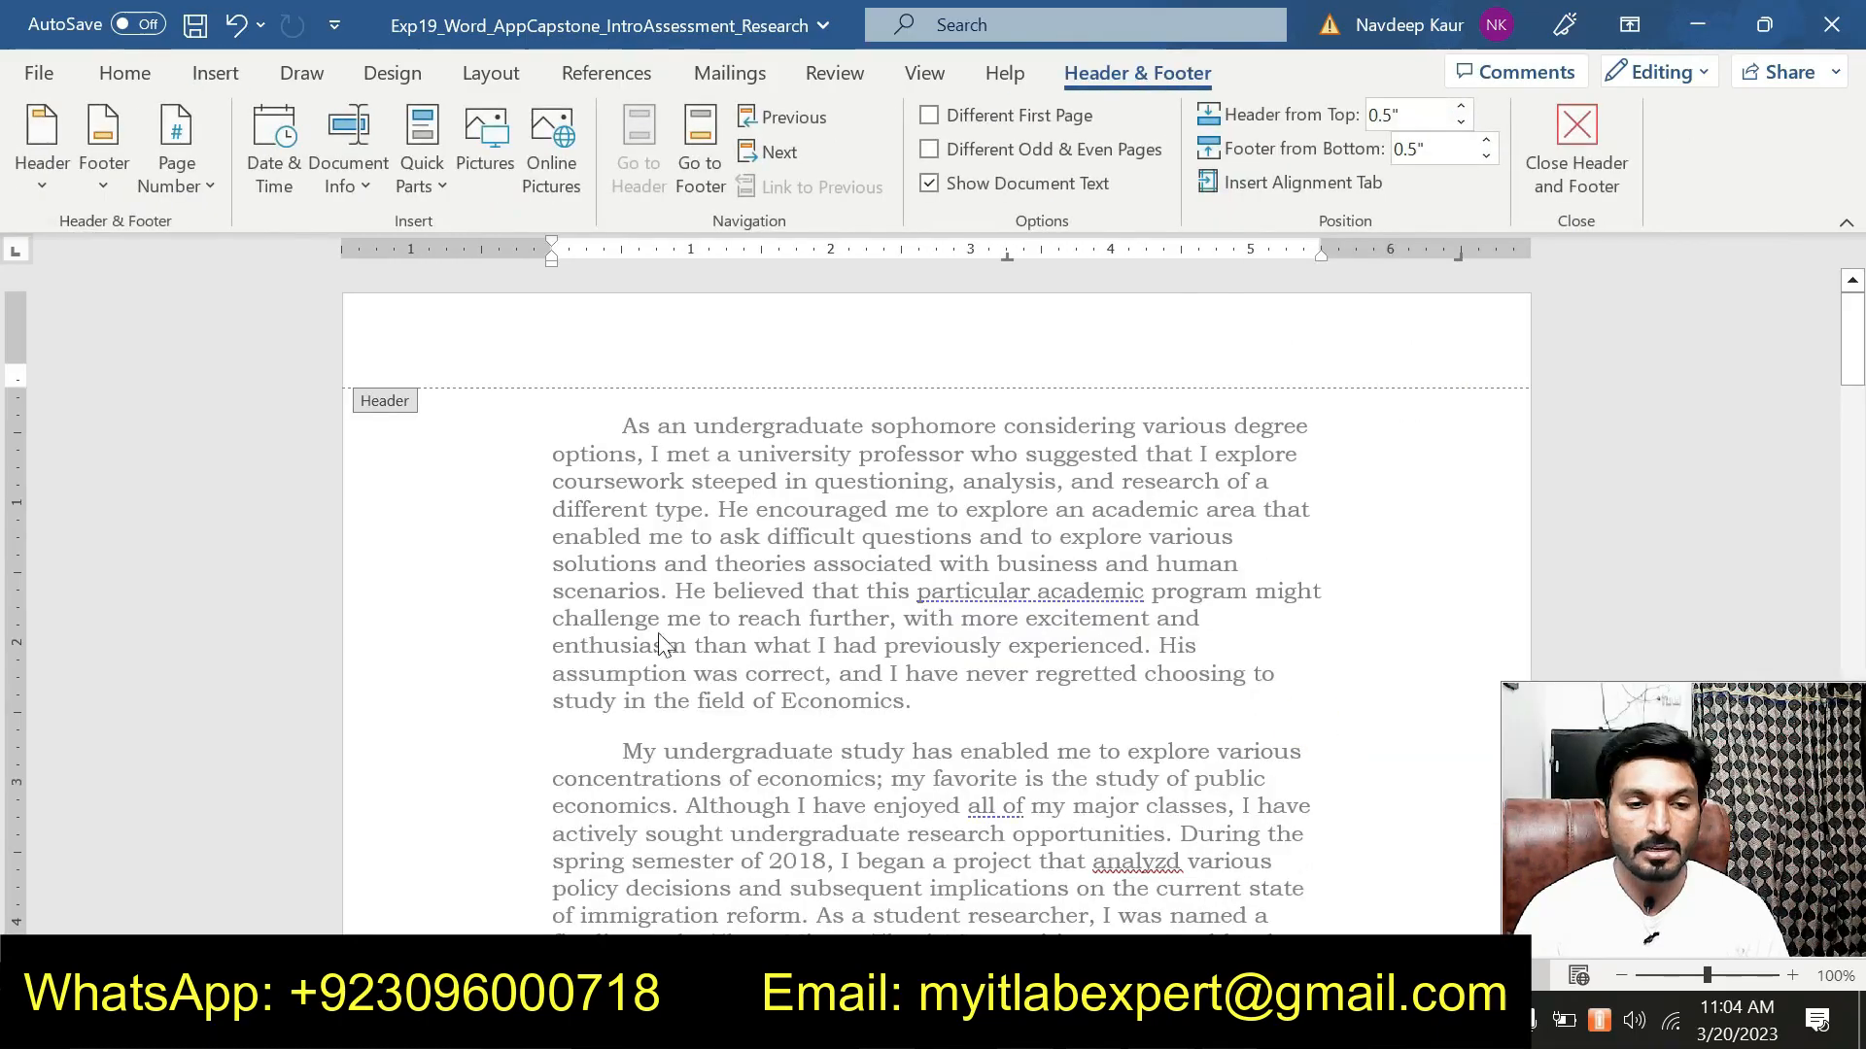
Insert a right-aligned page number at the top of the page using the Plain Number 3 style.
left_click(196, 179)
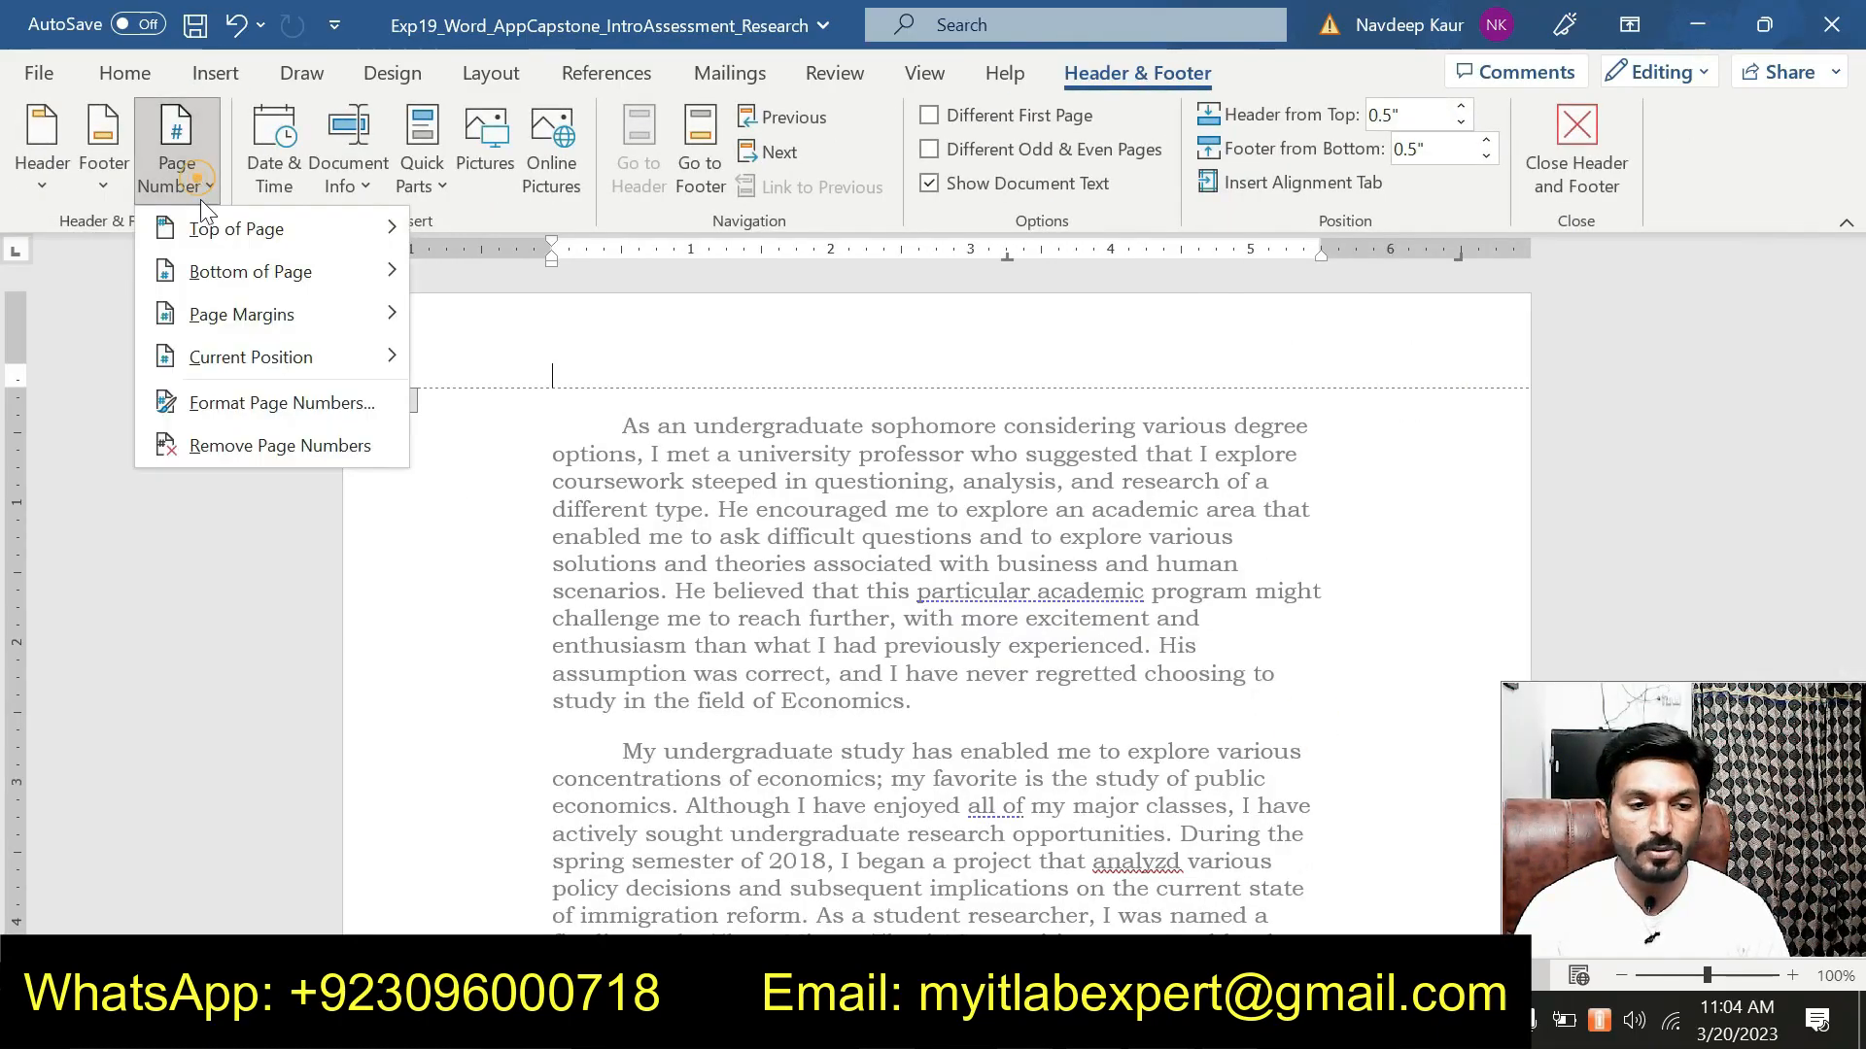
mouse_move(276, 284)
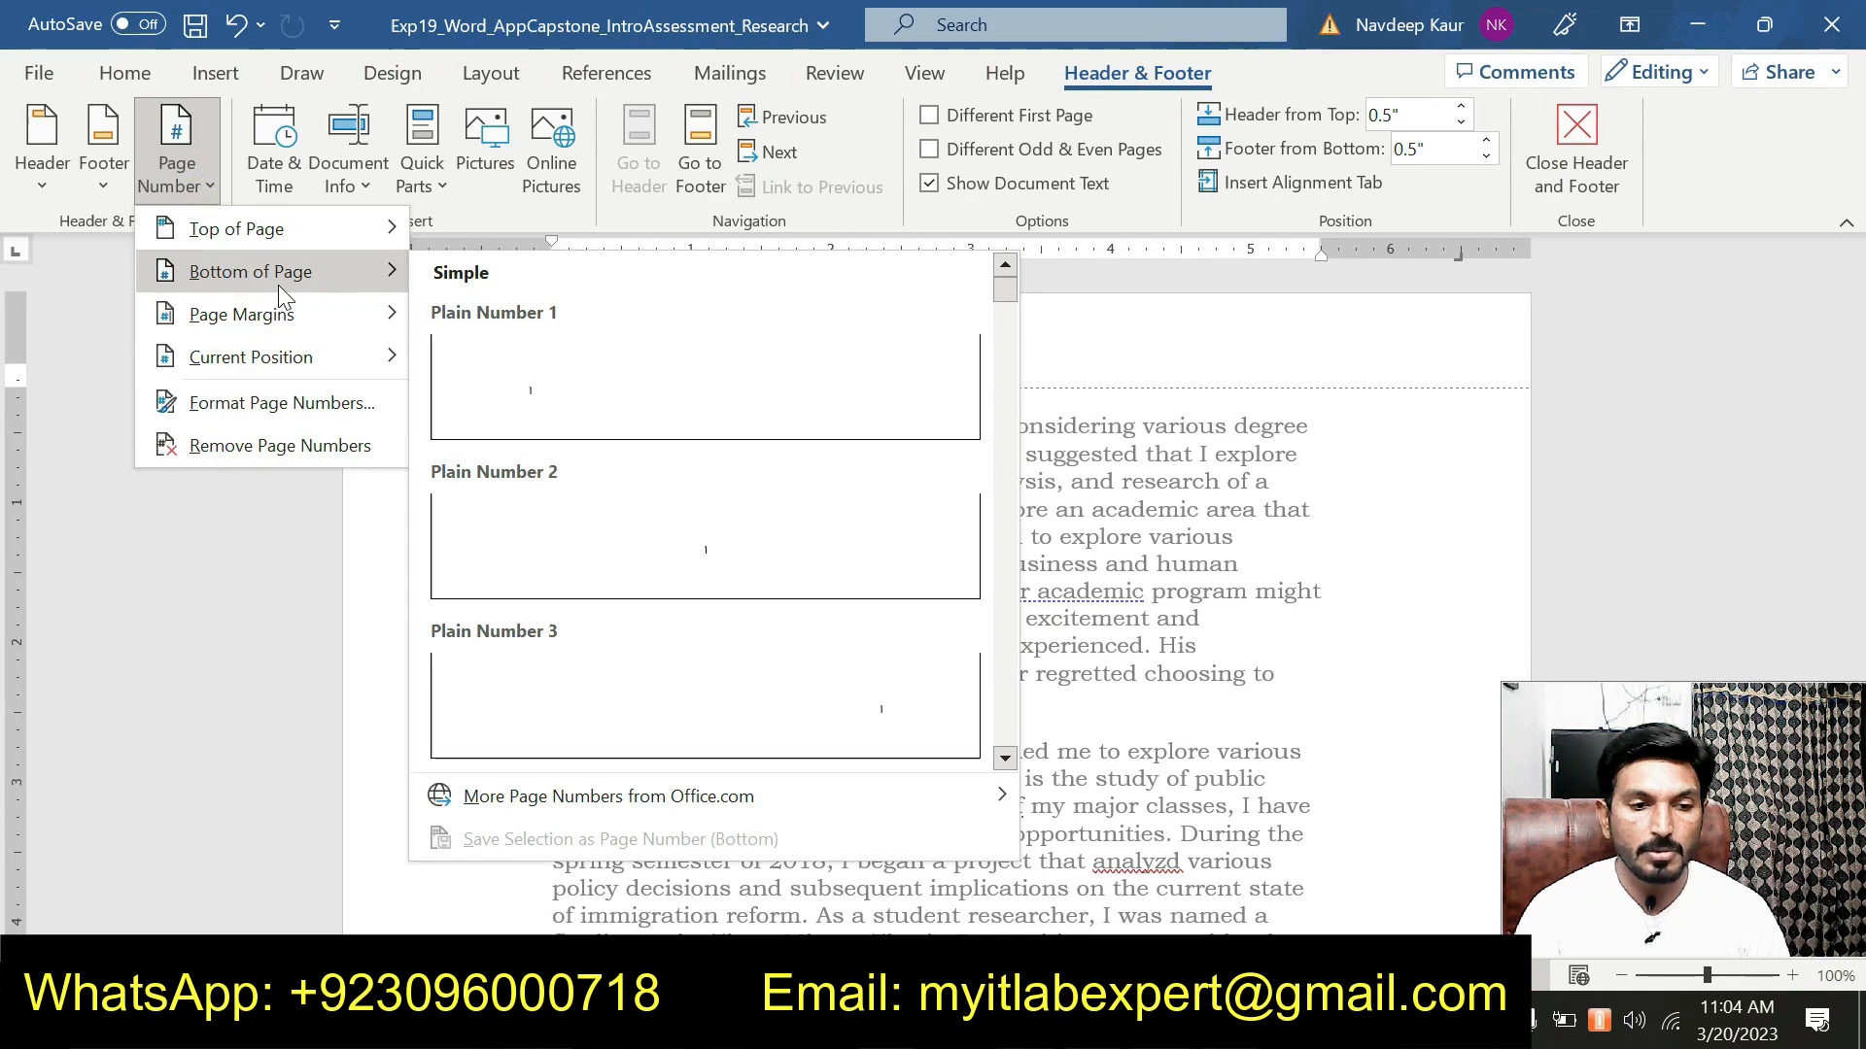
left_click(1268, 379)
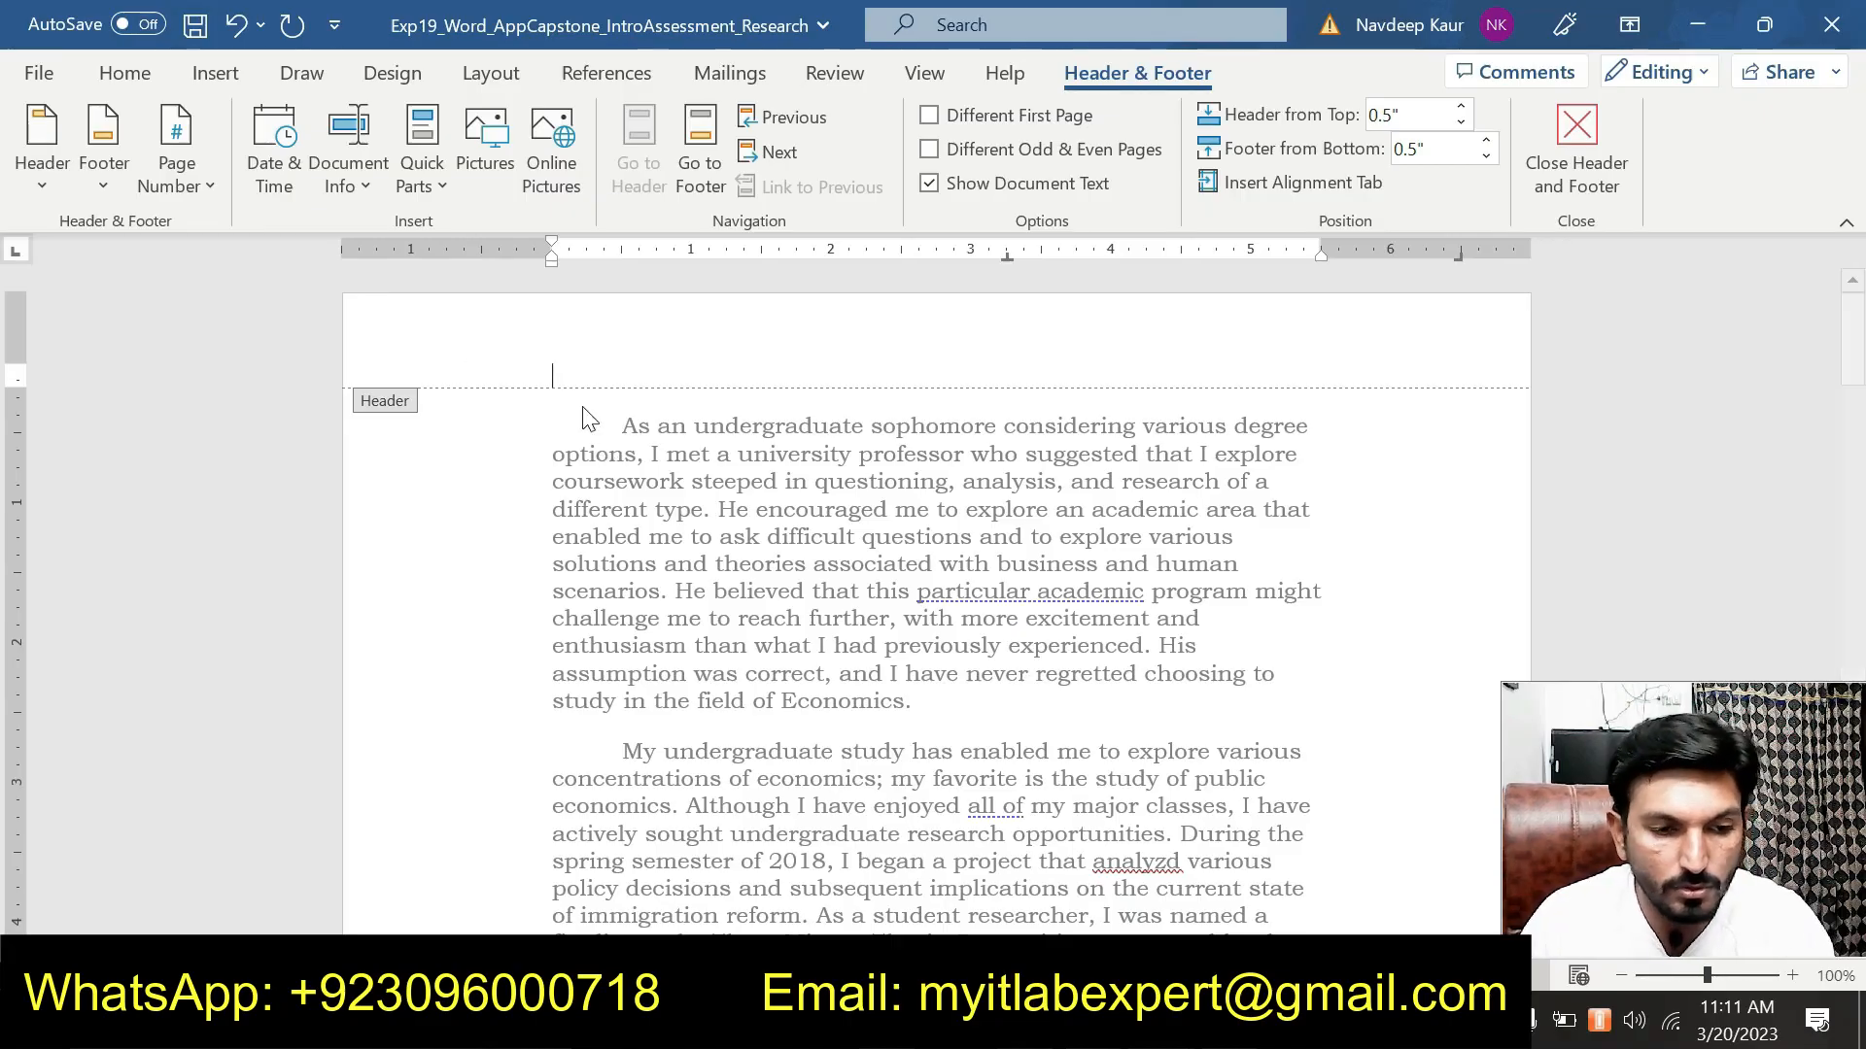
left_click(204, 193)
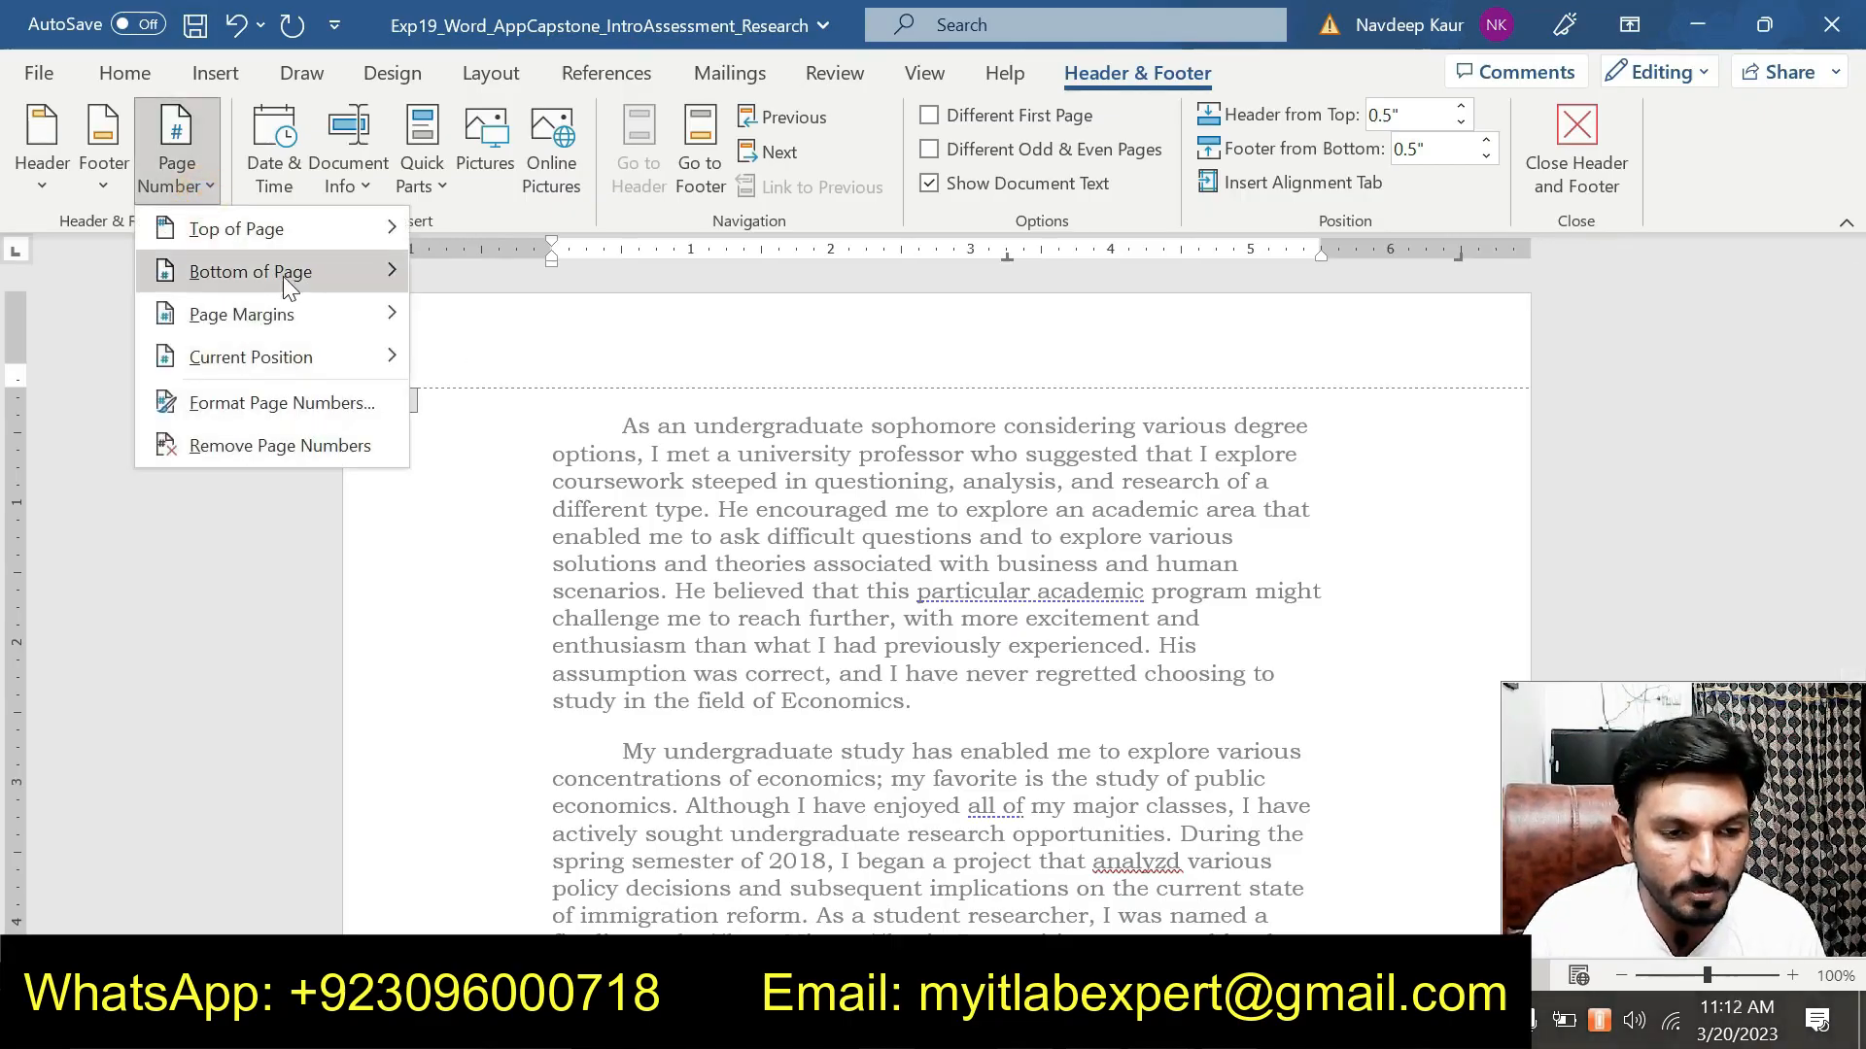
mouse_move(283, 276)
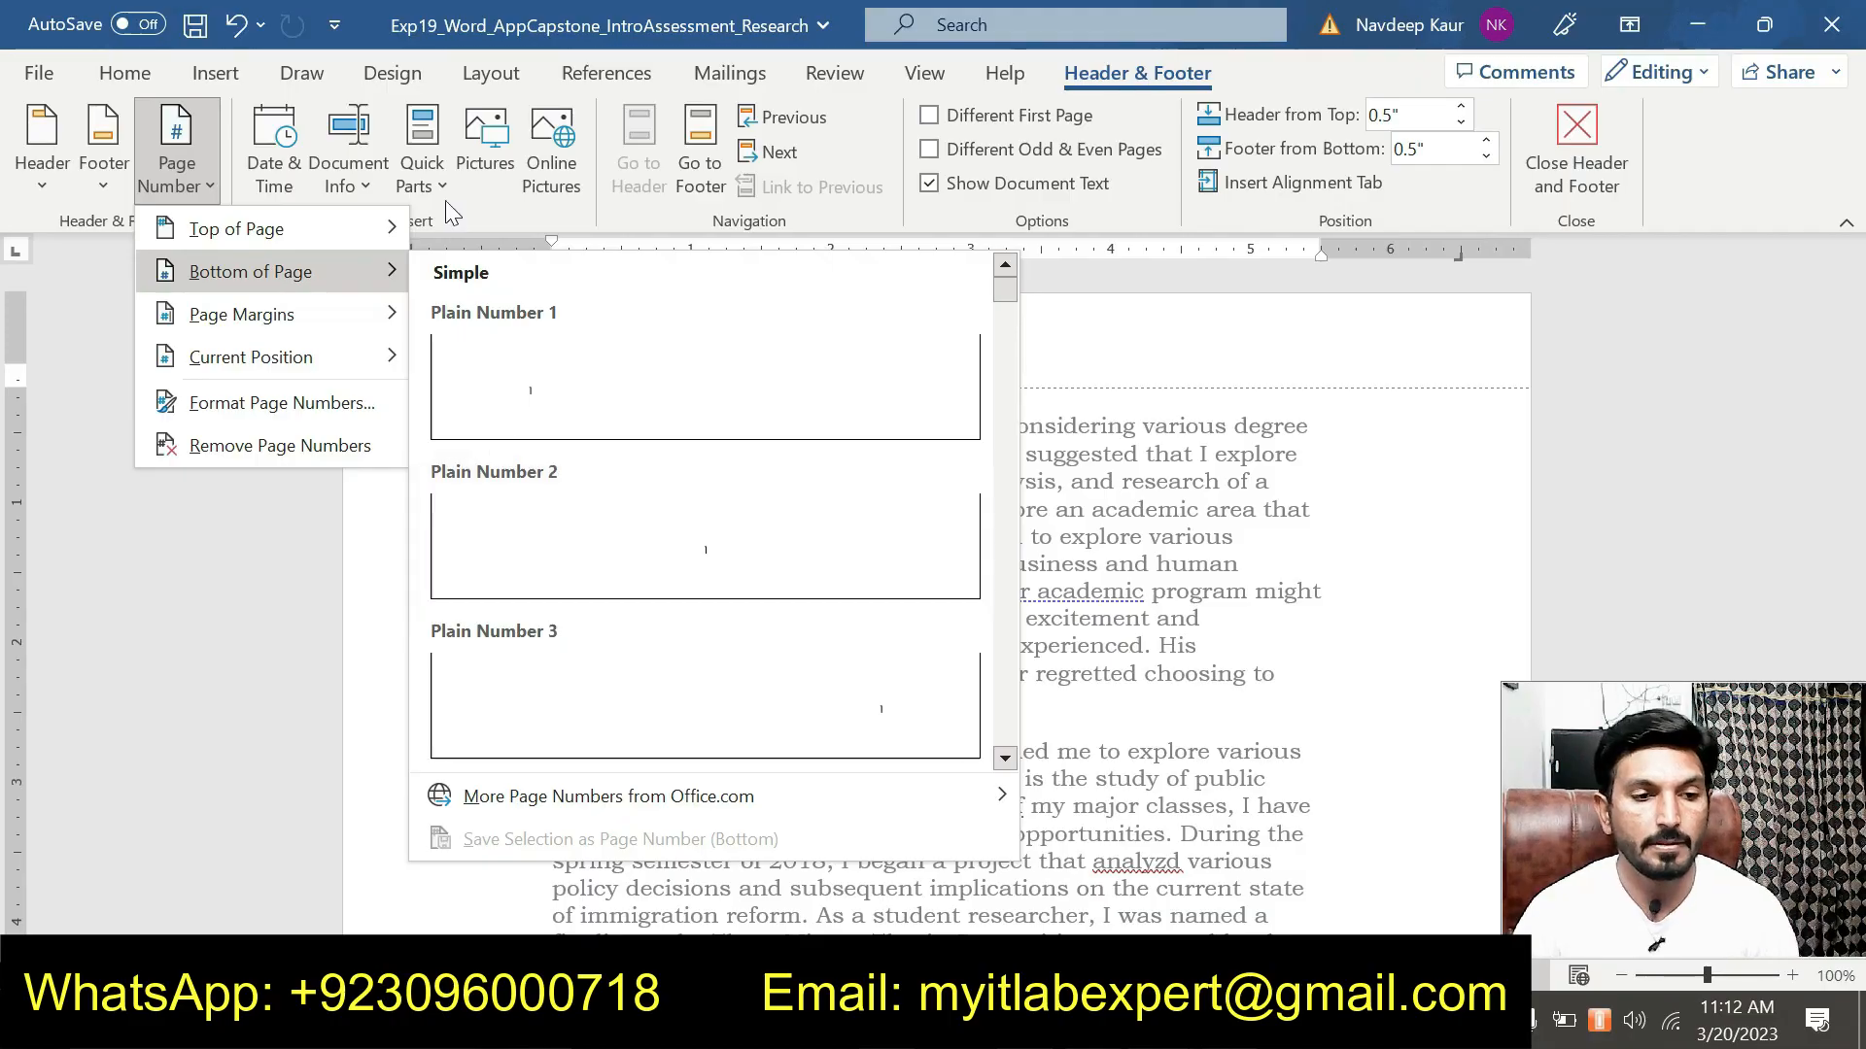
left_click(820, 641)
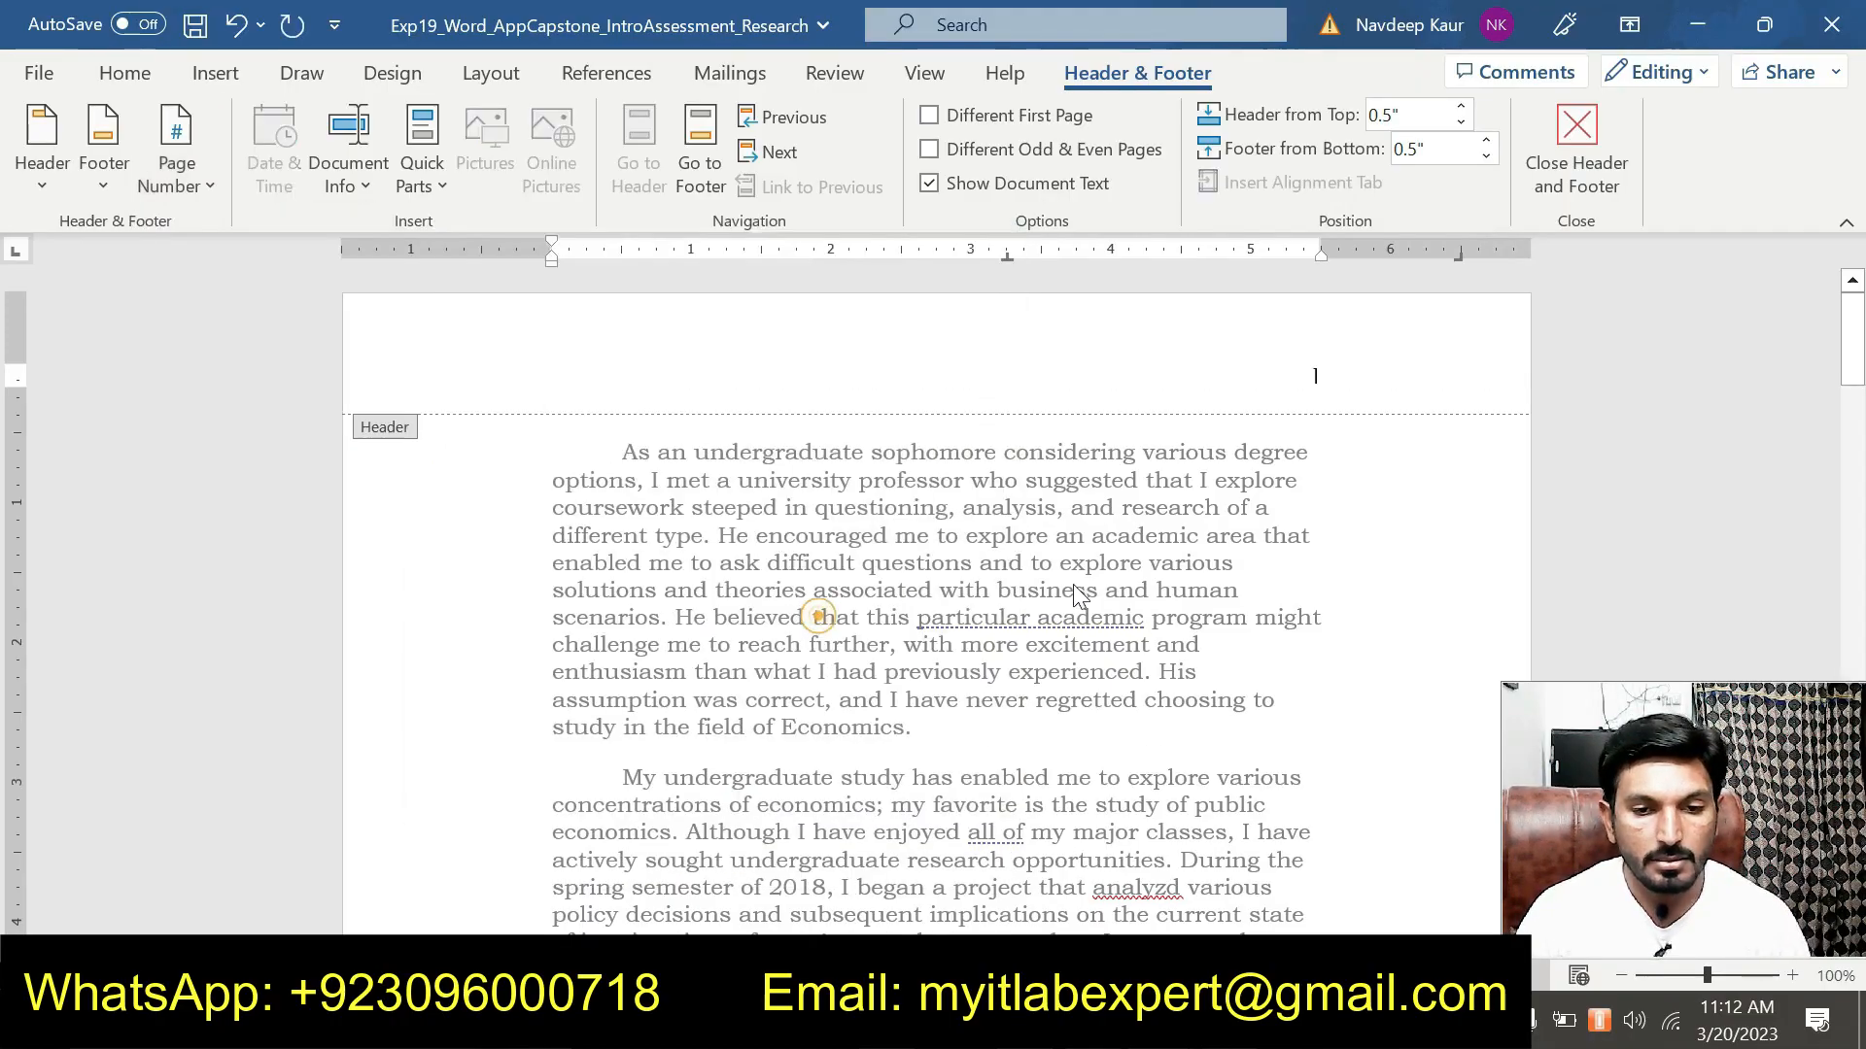
Enter the surname from instruction step 3 at the header's left, keep the page number right-aligned on the same line, and close the header.
type("Ada")
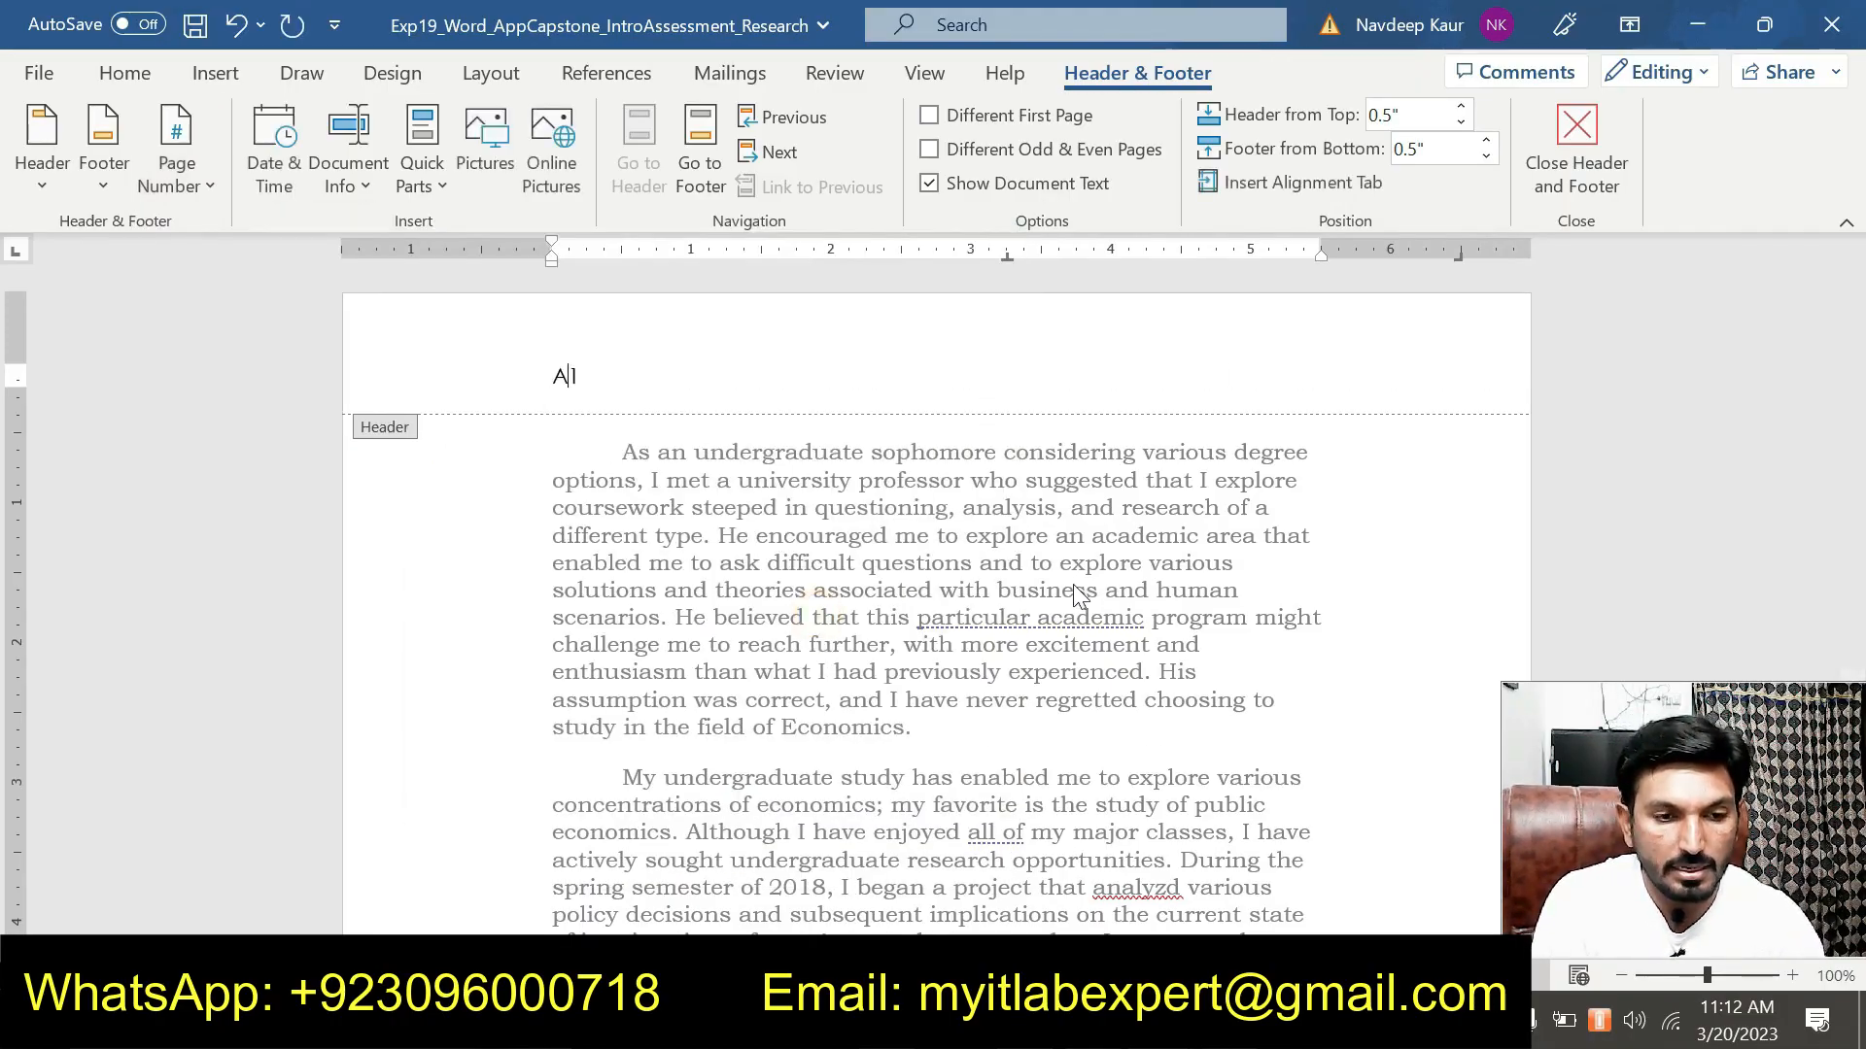
type("ms")
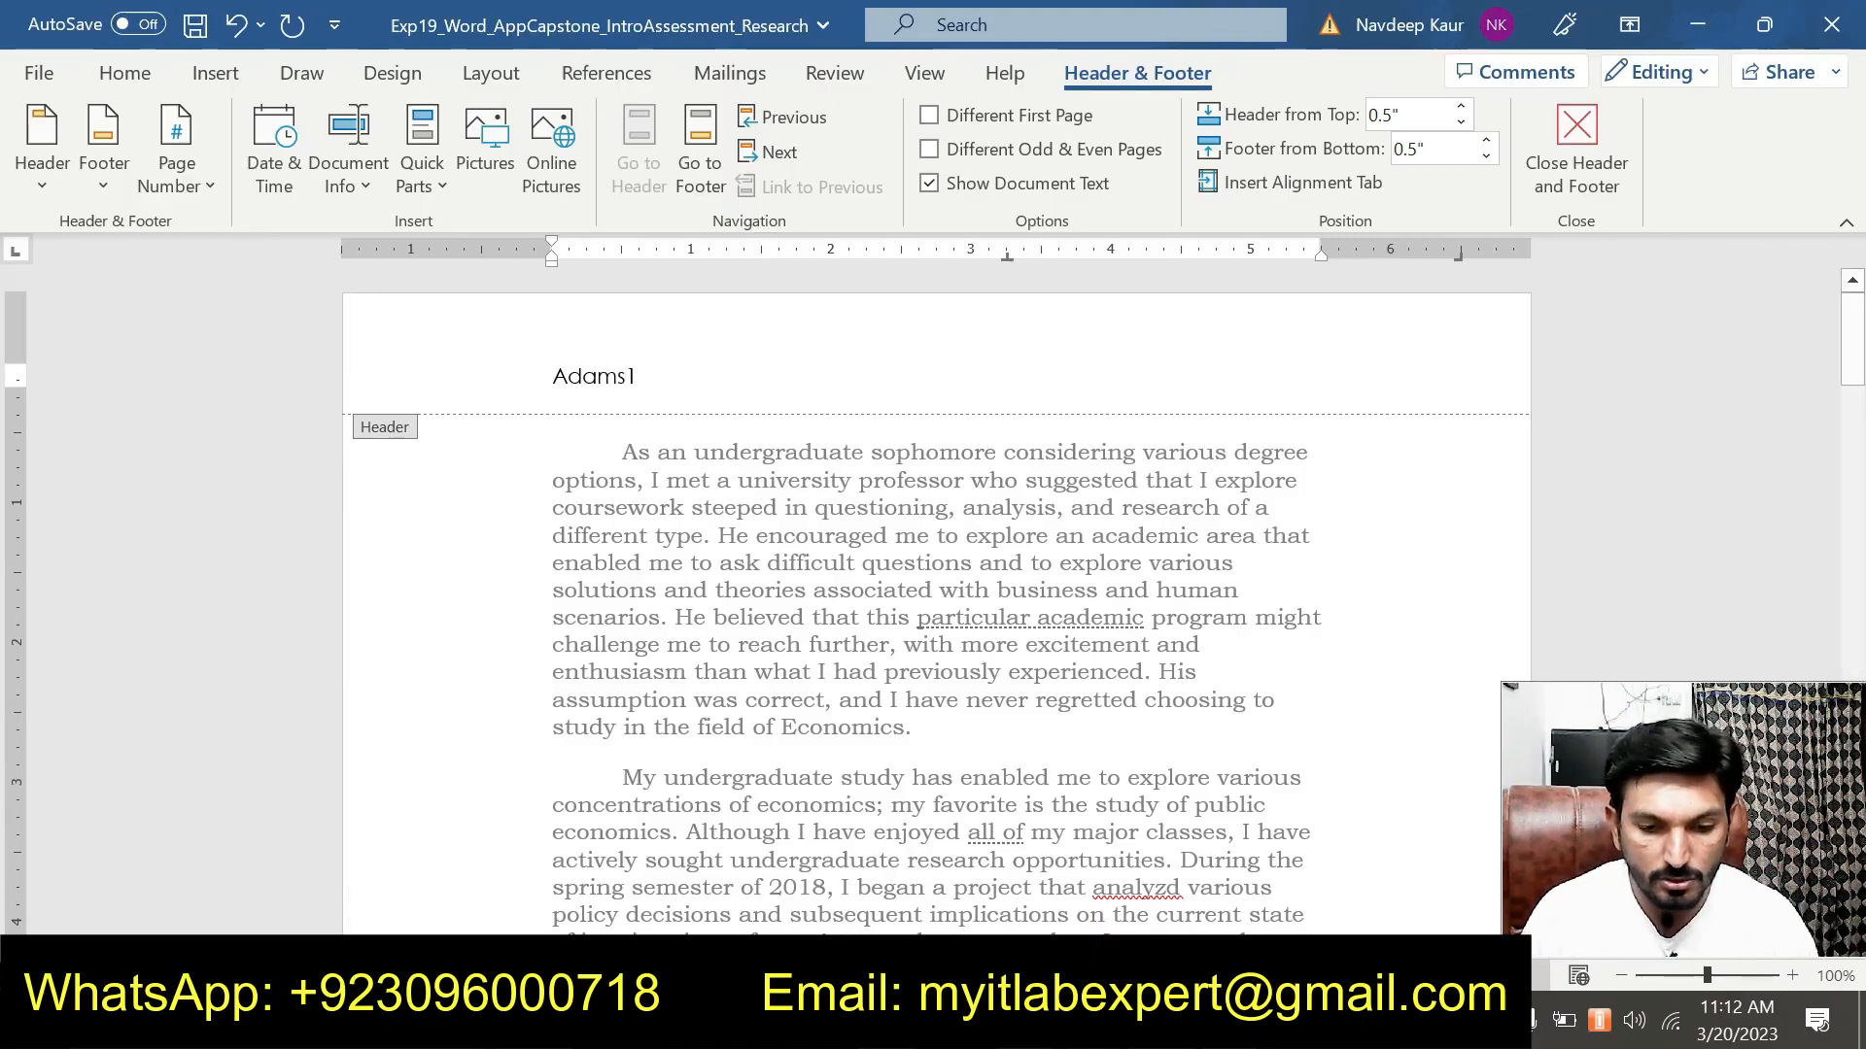
mouse_move(1161, 1025)
left_click(1282, 931)
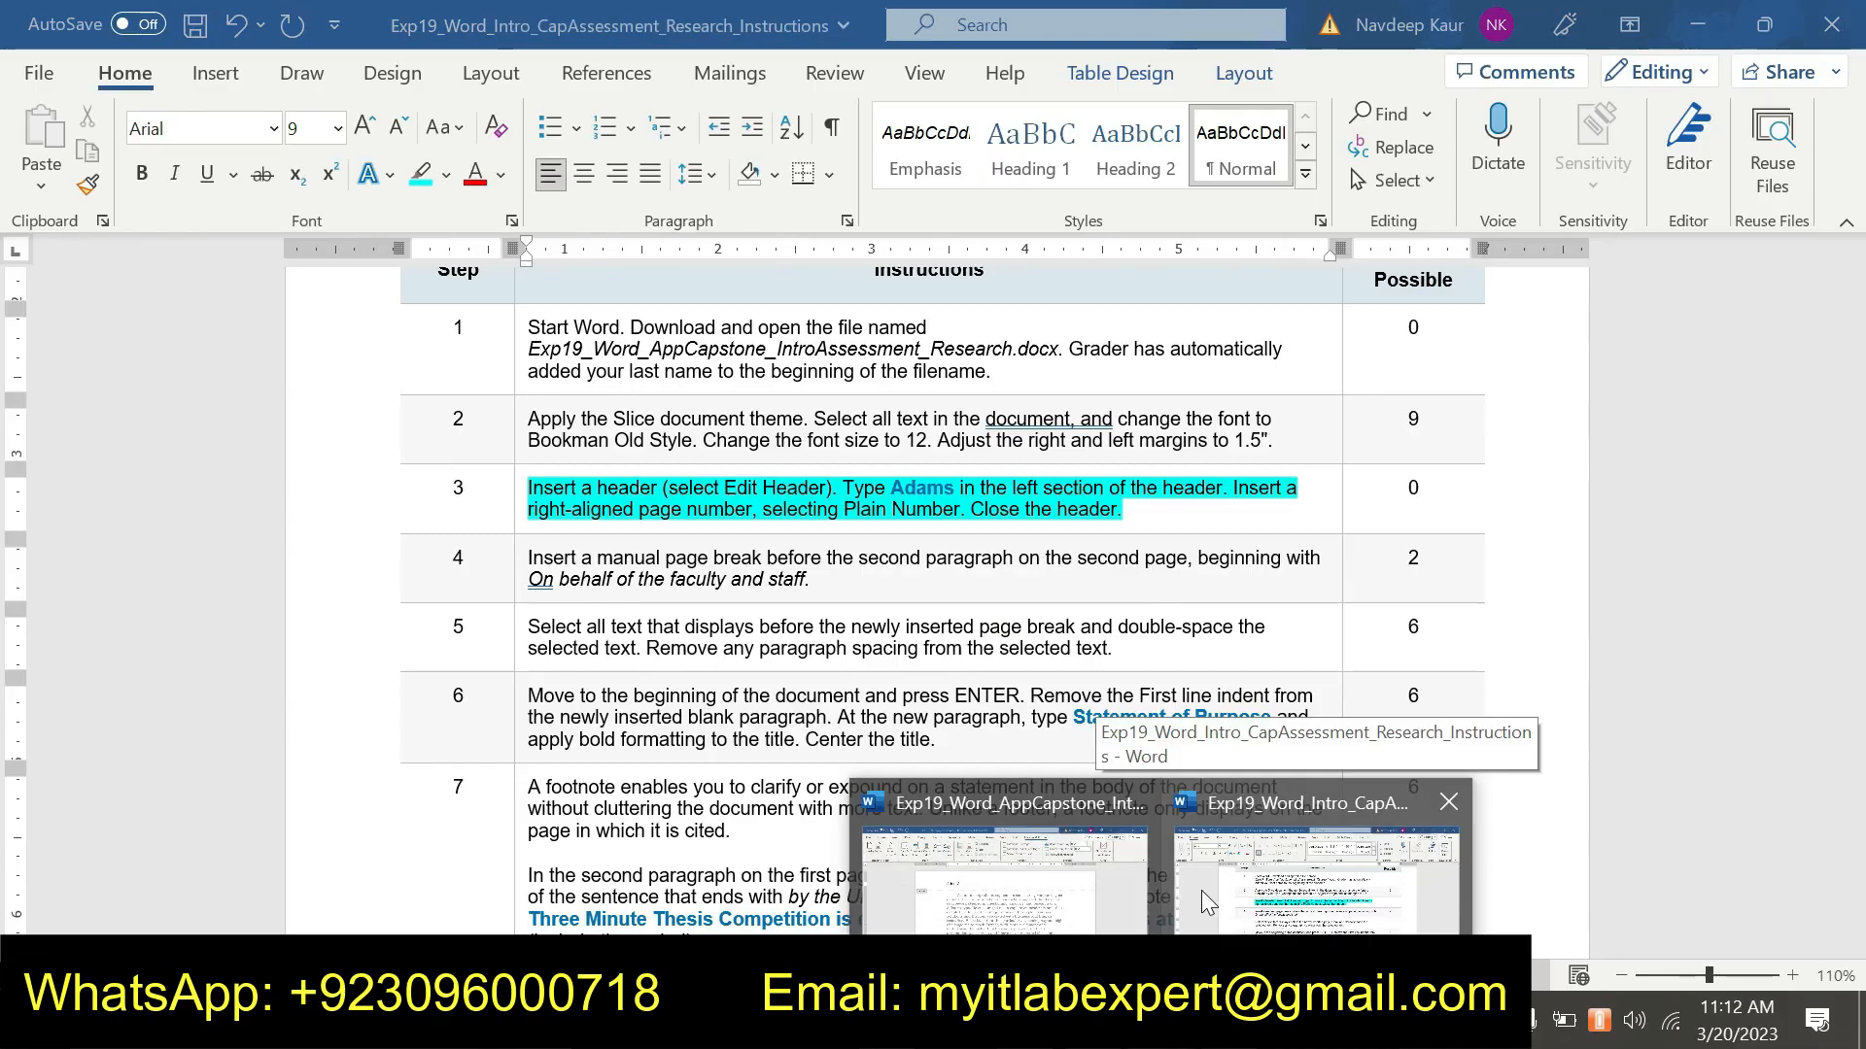
left_click(1116, 894)
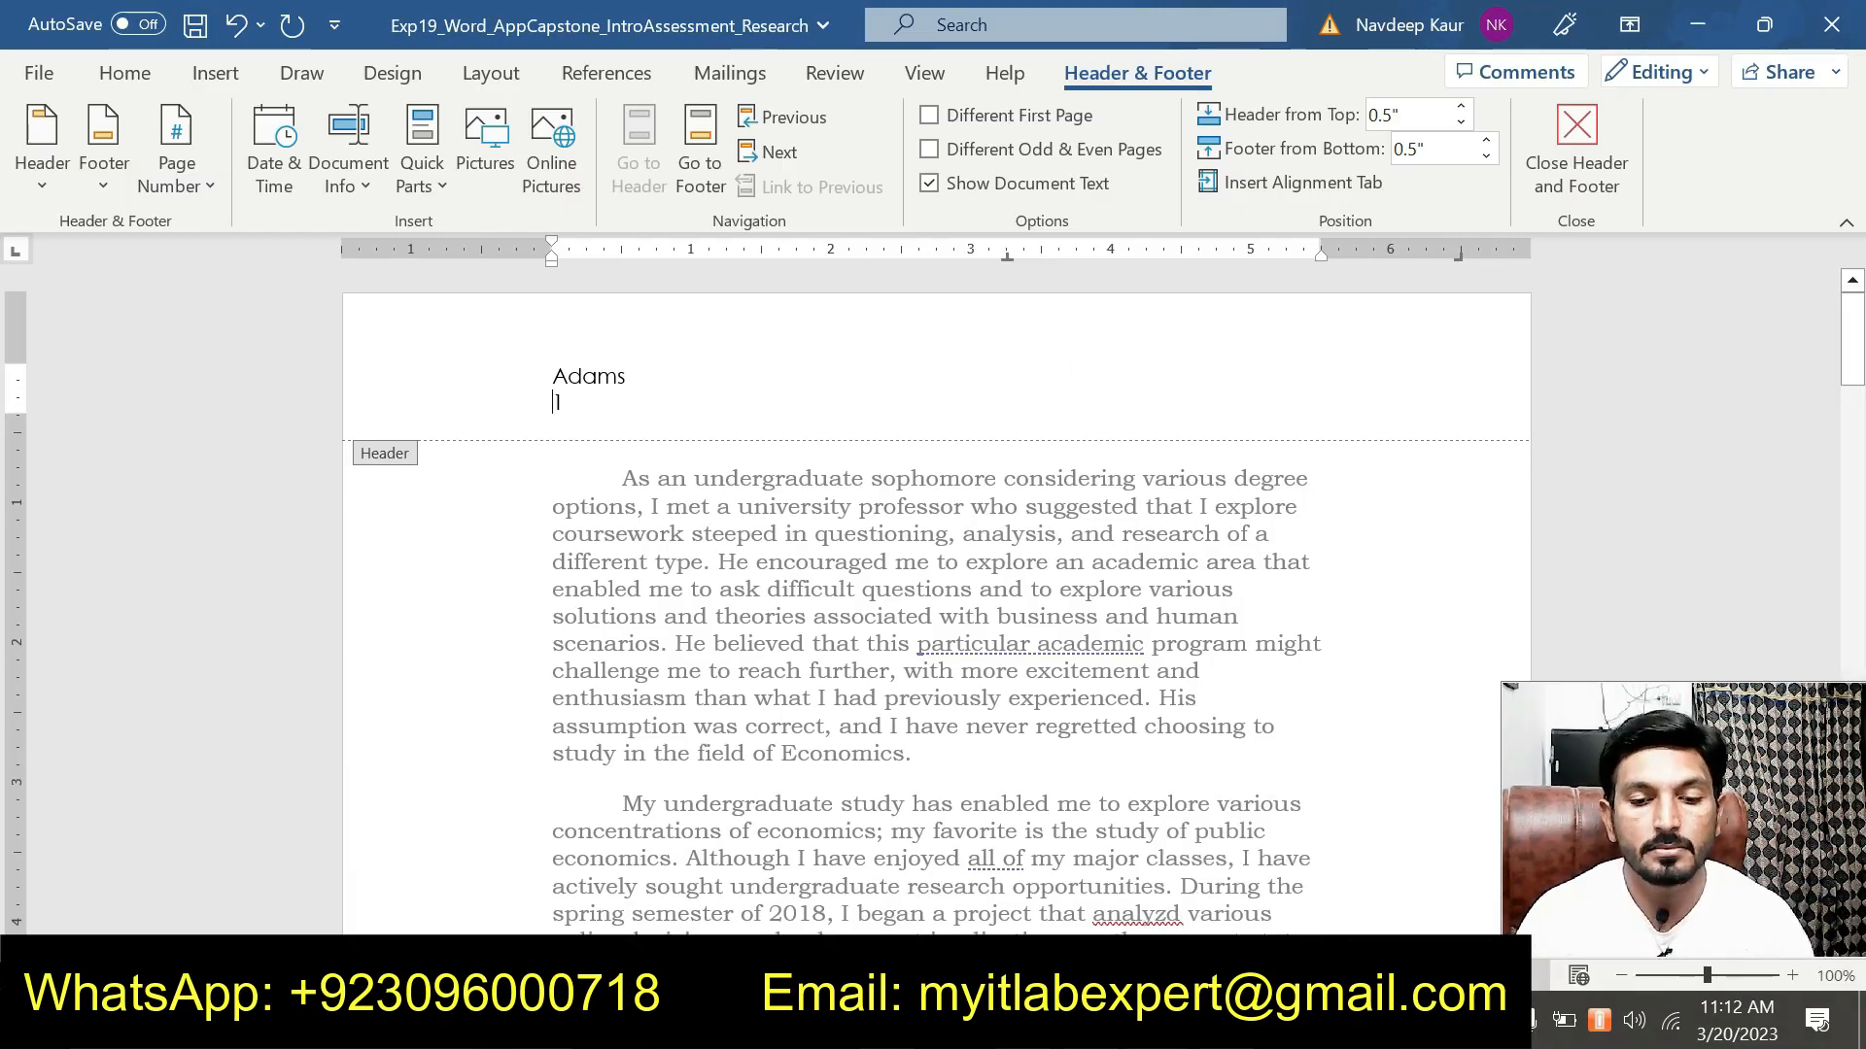
key("BackSpace")
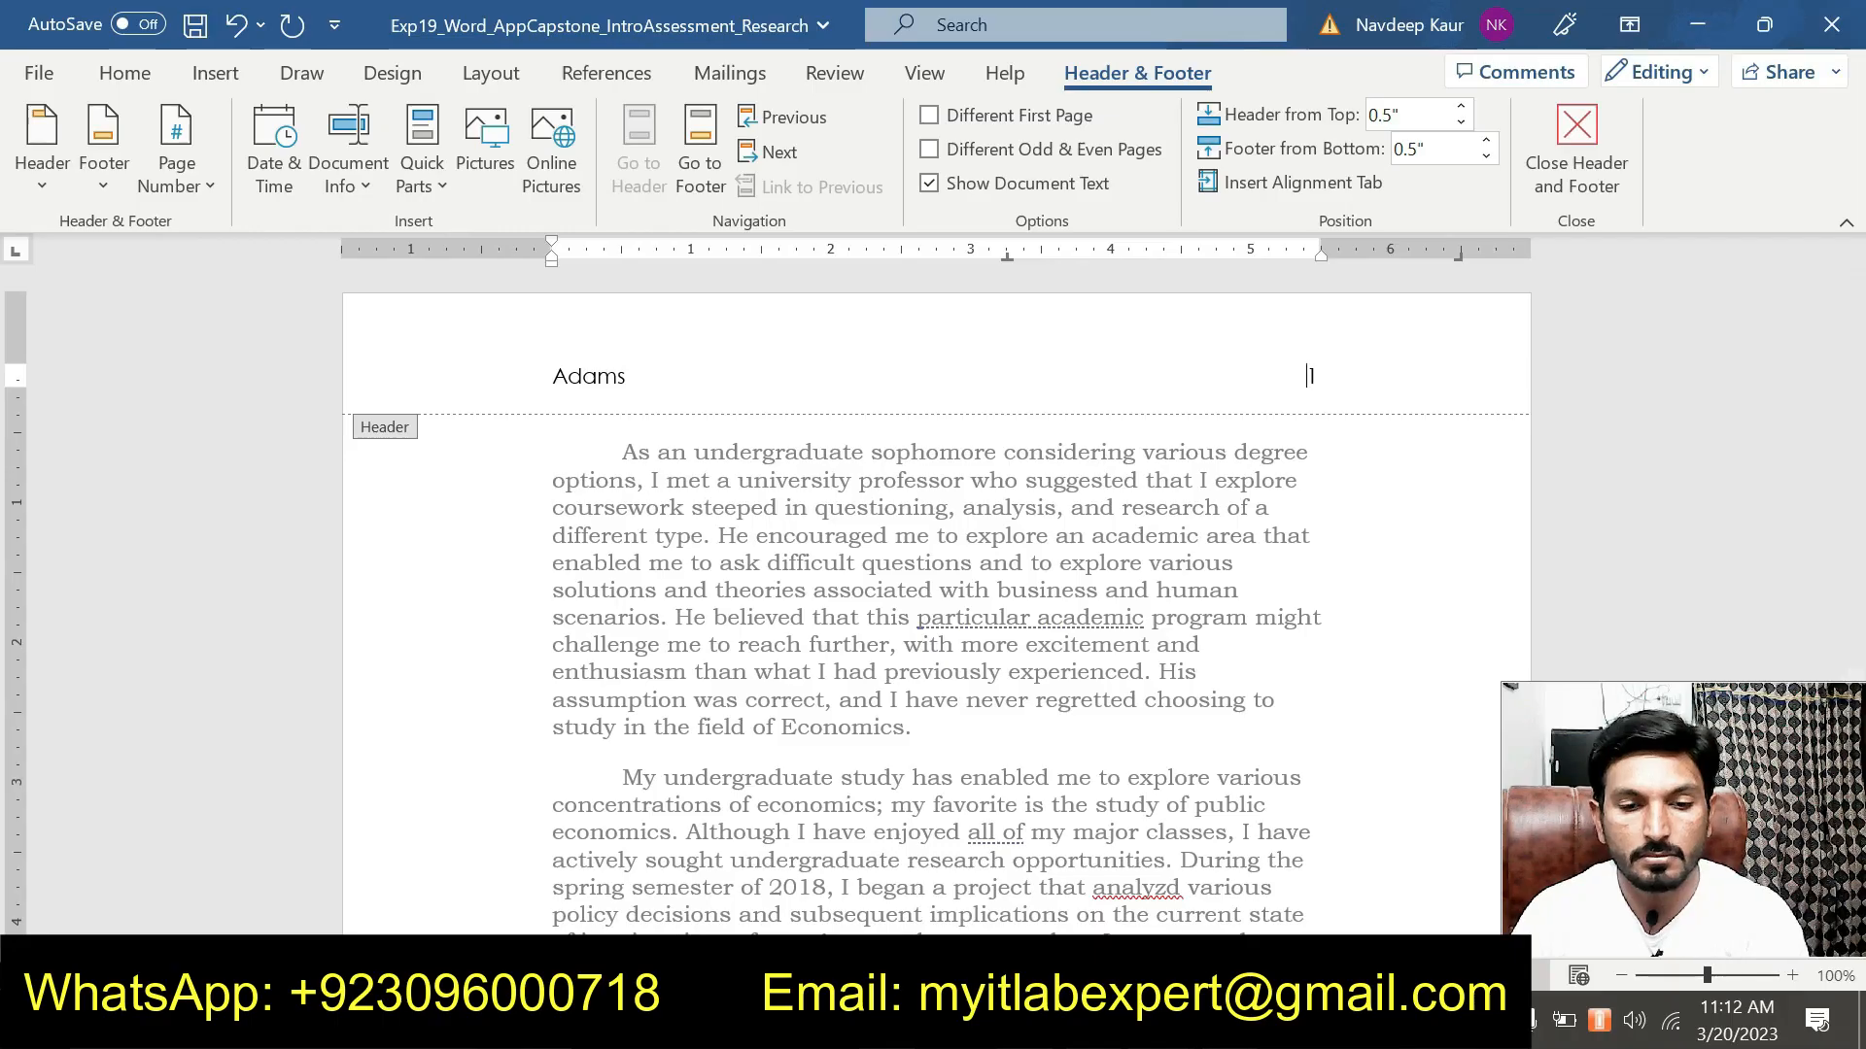
left_click(1576, 145)
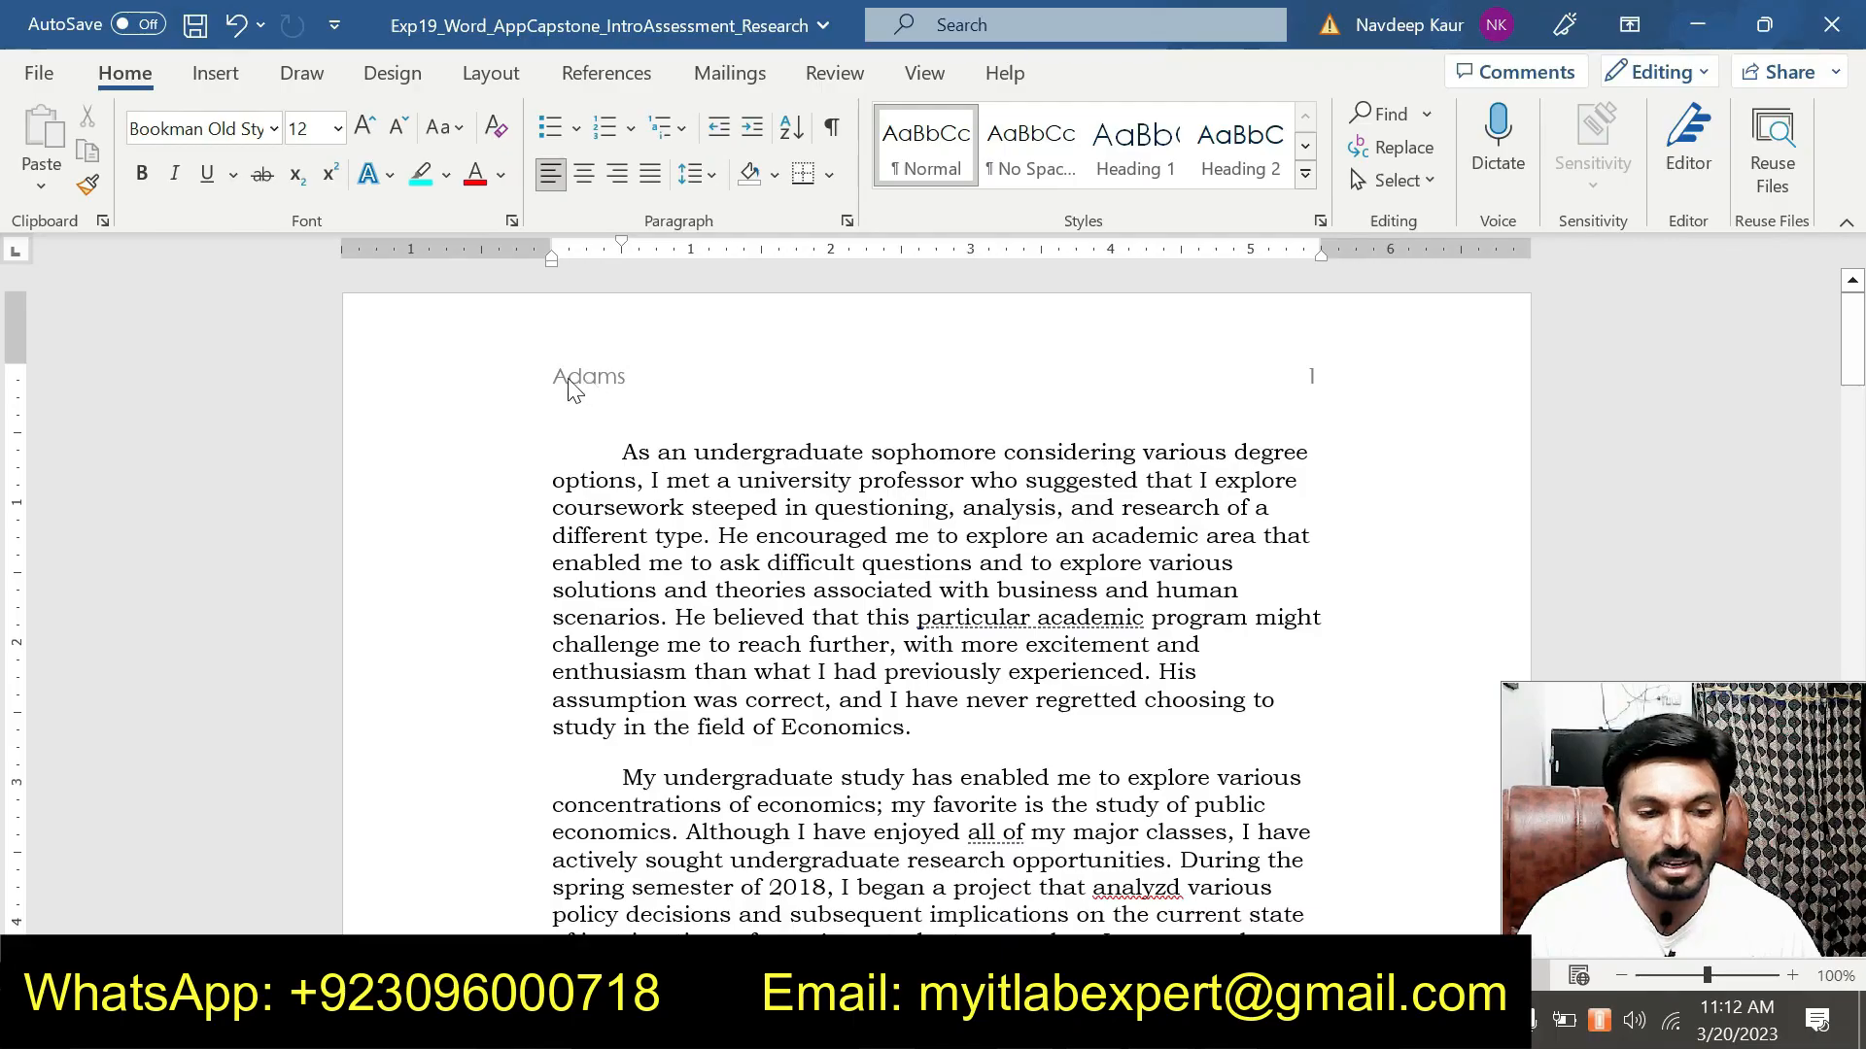
In the instructions document, remove the highlight from step 3 and highlight the step 4 instruction in turquoise.
scroll(1279, 386, "down", 10)
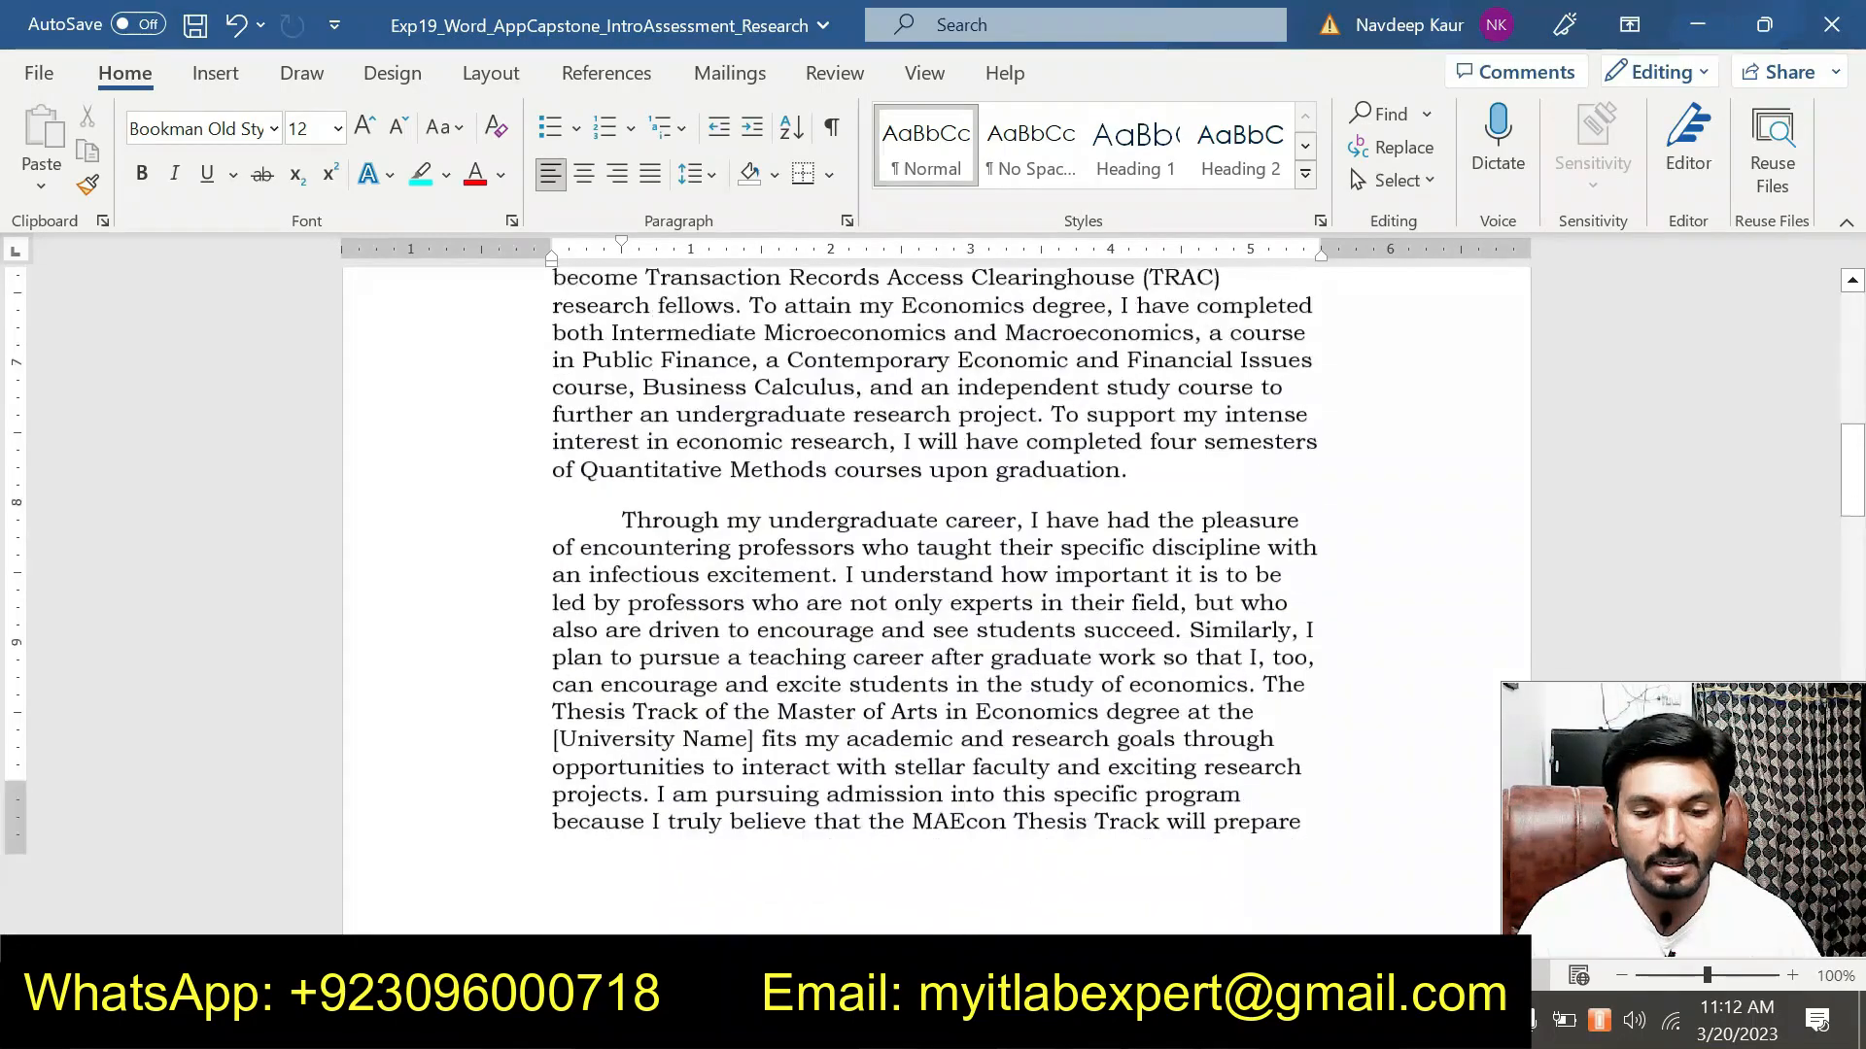
mouse_move(1163, 1028)
left_click(1331, 874)
left_click_drag(1124, 511, 532, 489)
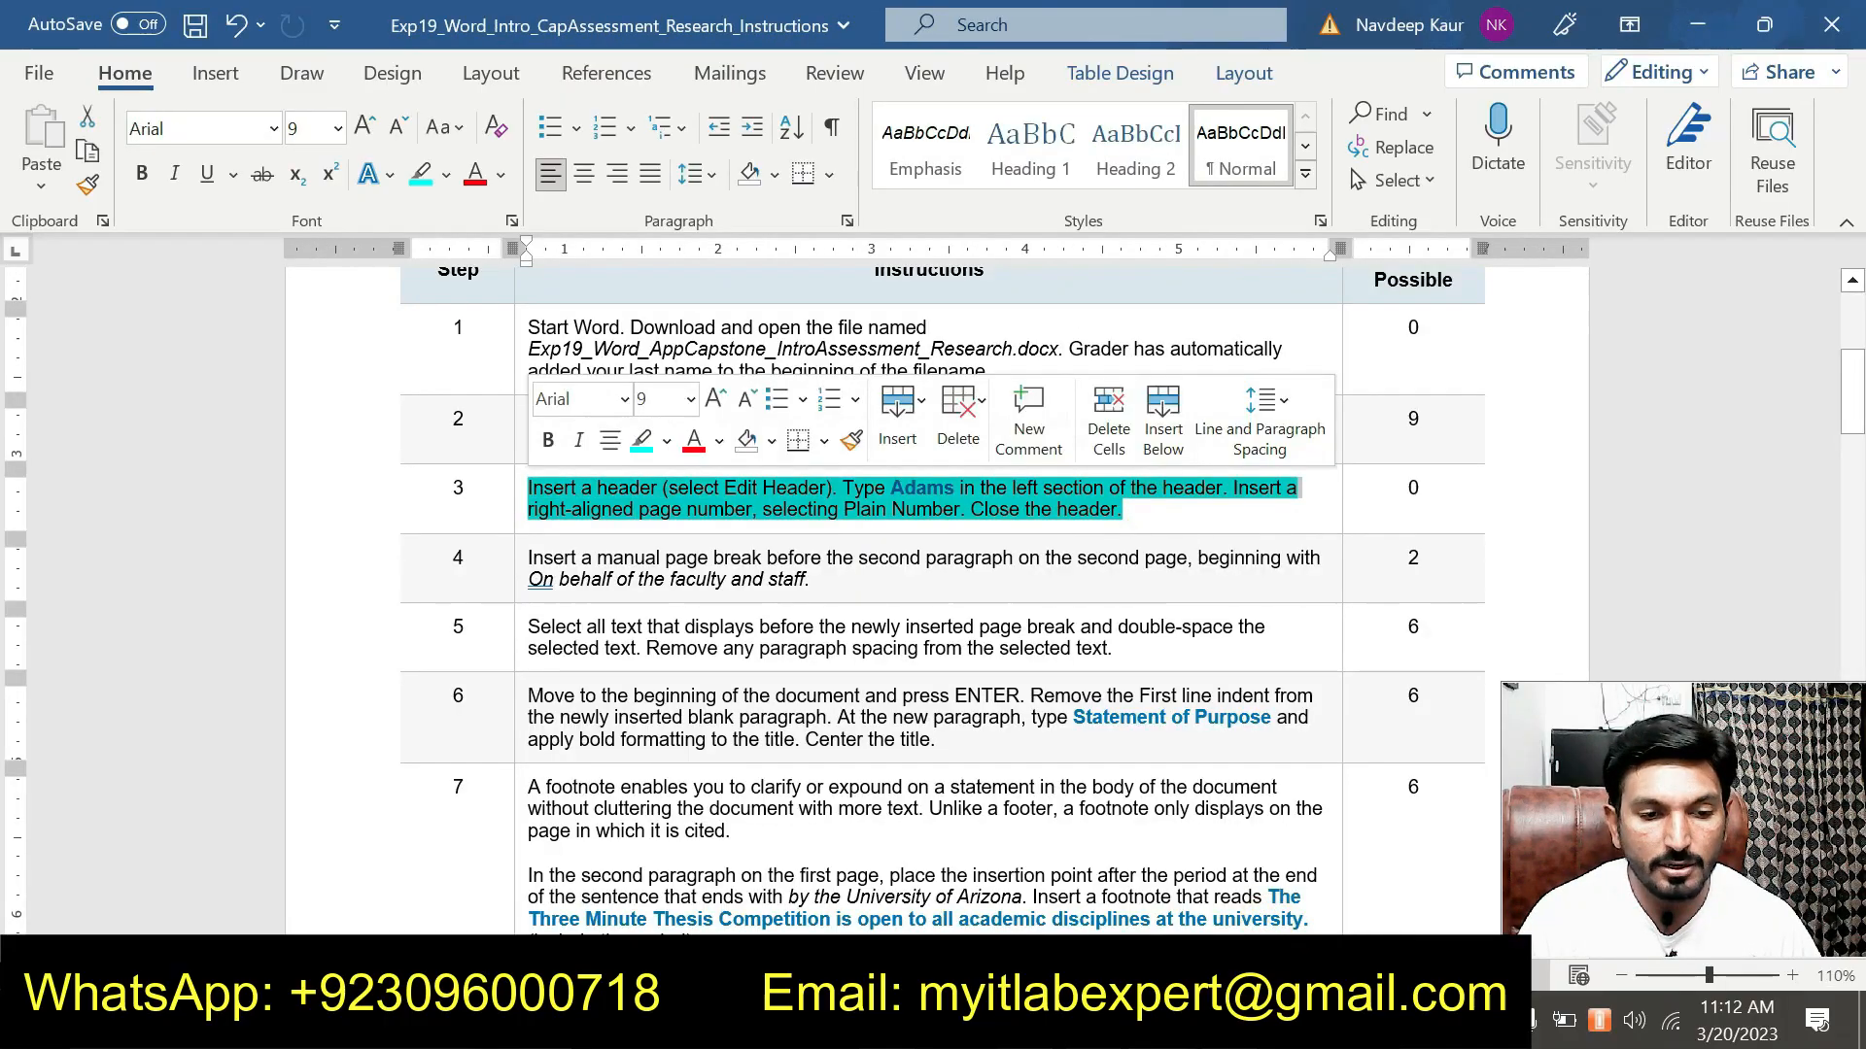
key("Left")
scroll(830, 544, "down", 1)
left_click_drag(810, 504, 559, 503)
left_click(644, 439)
left_click(778, 505)
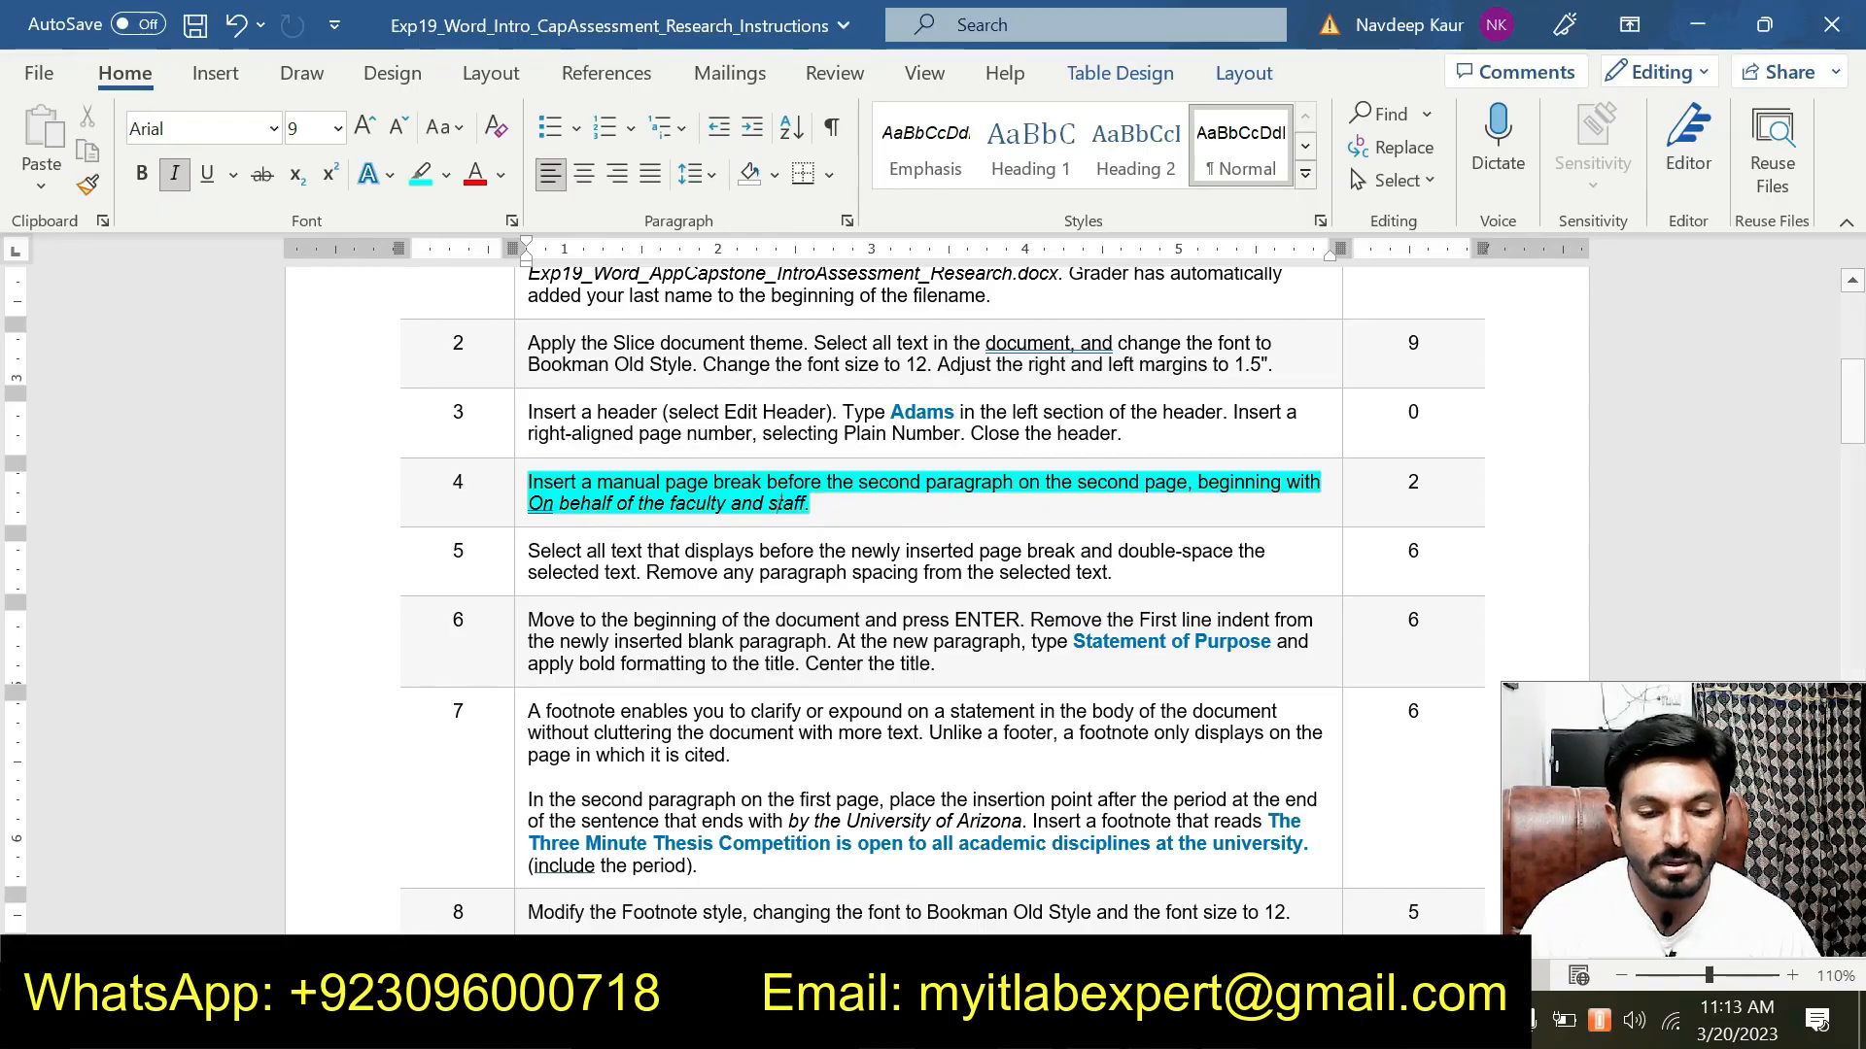
In the research document, insert a manual page break before the second-page paragraph beginning "On behalf of the faculty and staff".
mouse_move(1161, 1032)
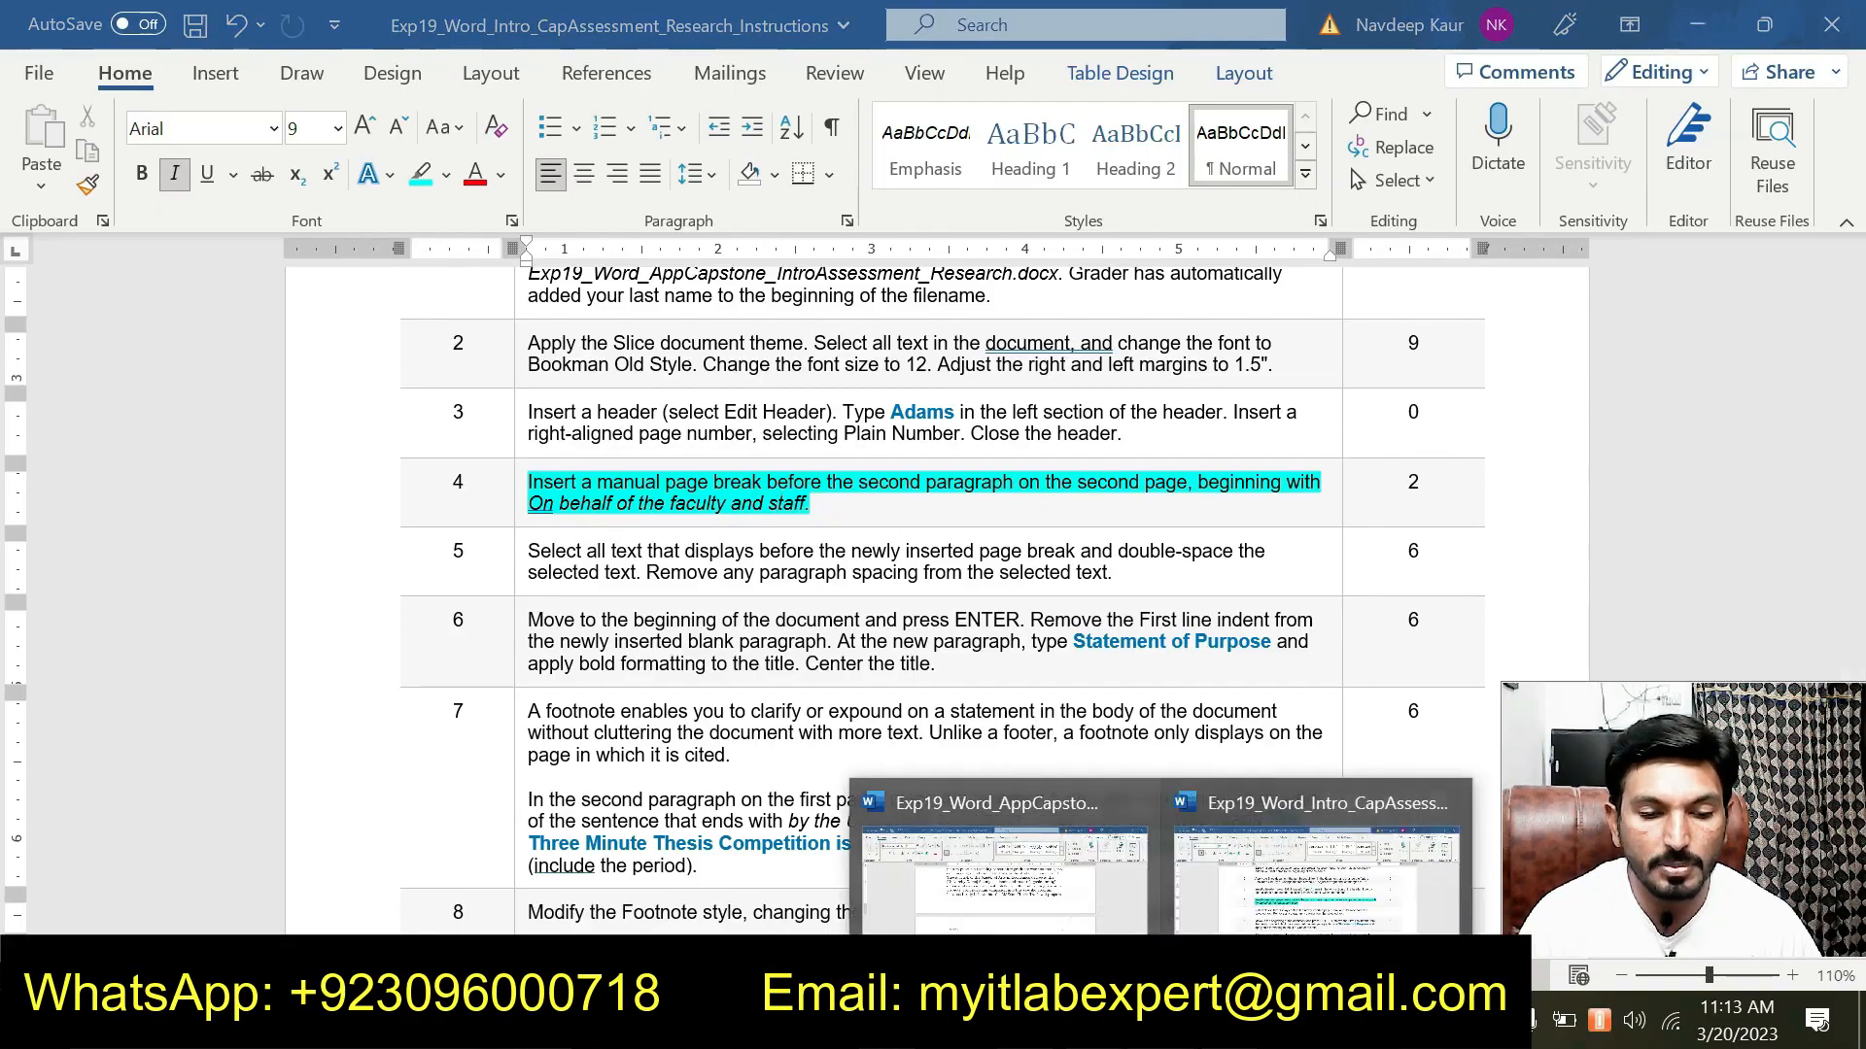
left_click(1001, 869)
scroll(933, 583, "down", 10)
scroll(933, 583, "down", 6)
scroll(933, 583, "up", 10)
scroll(933, 583, "down", 6)
scroll(933, 583, "up", 4)
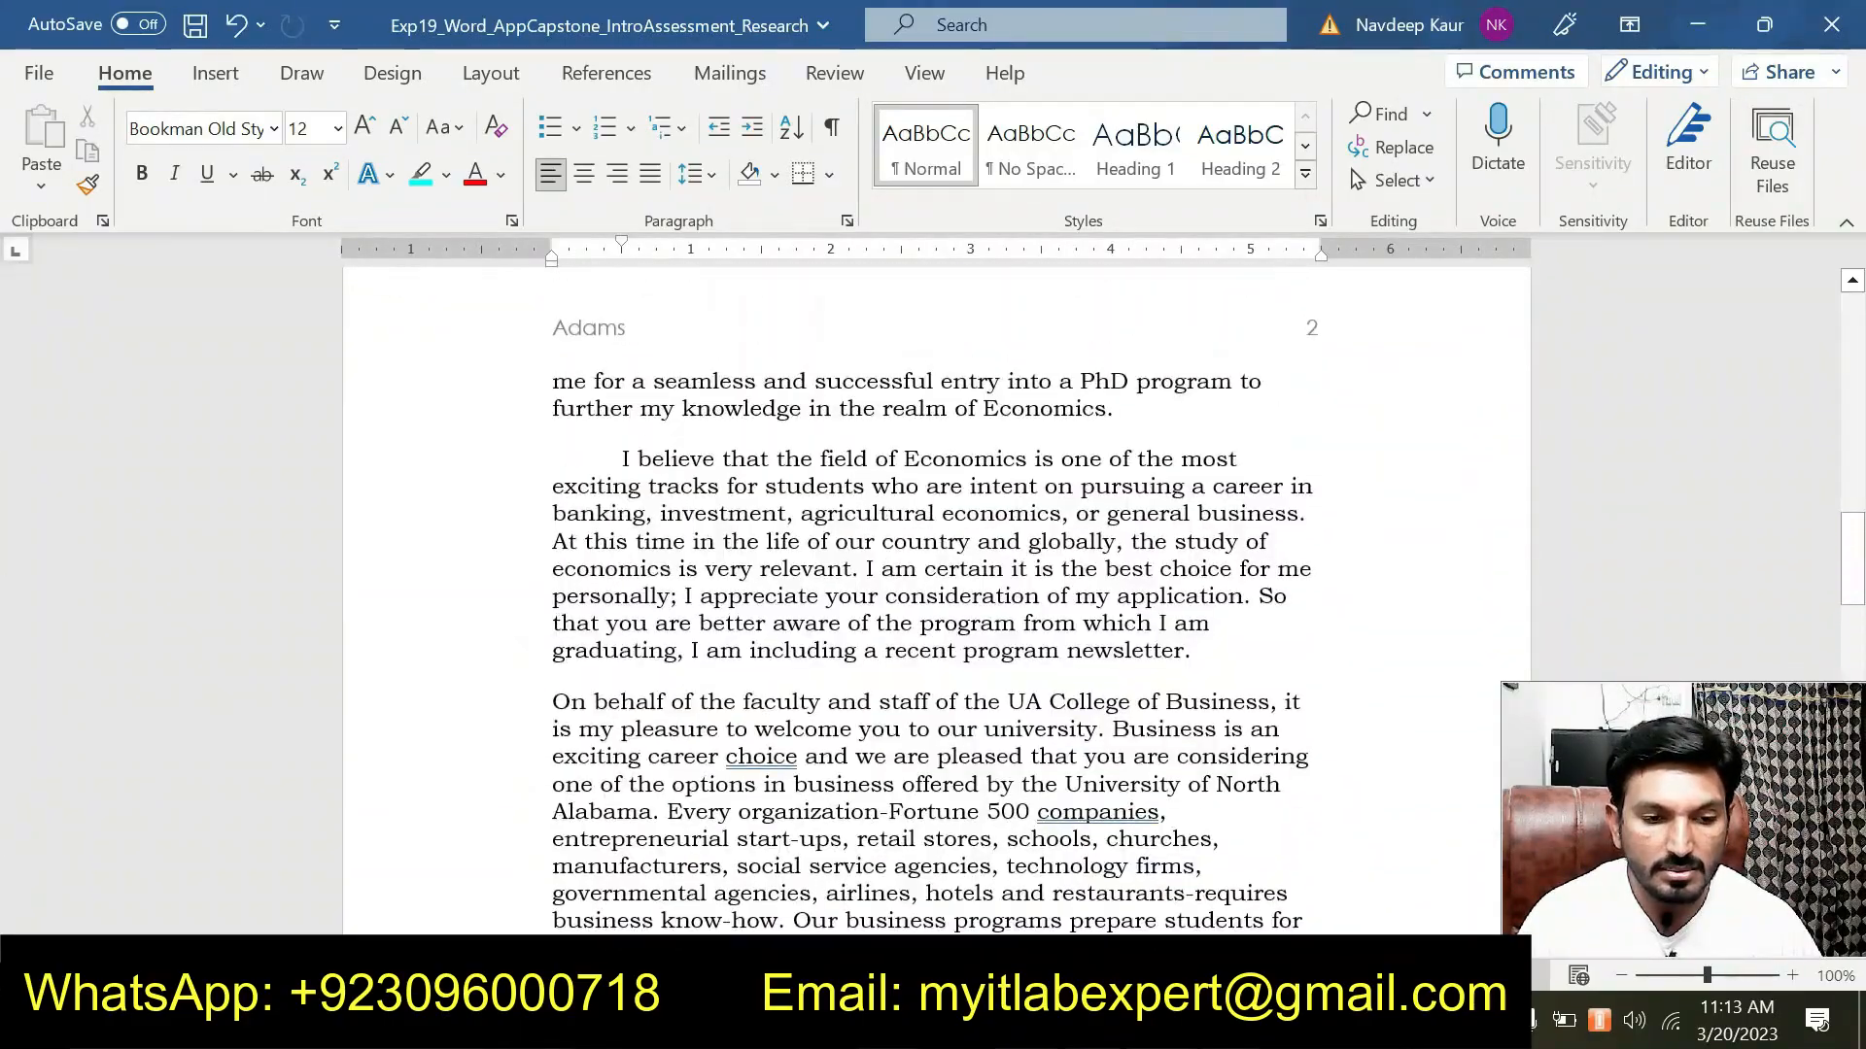
left_click(558, 701)
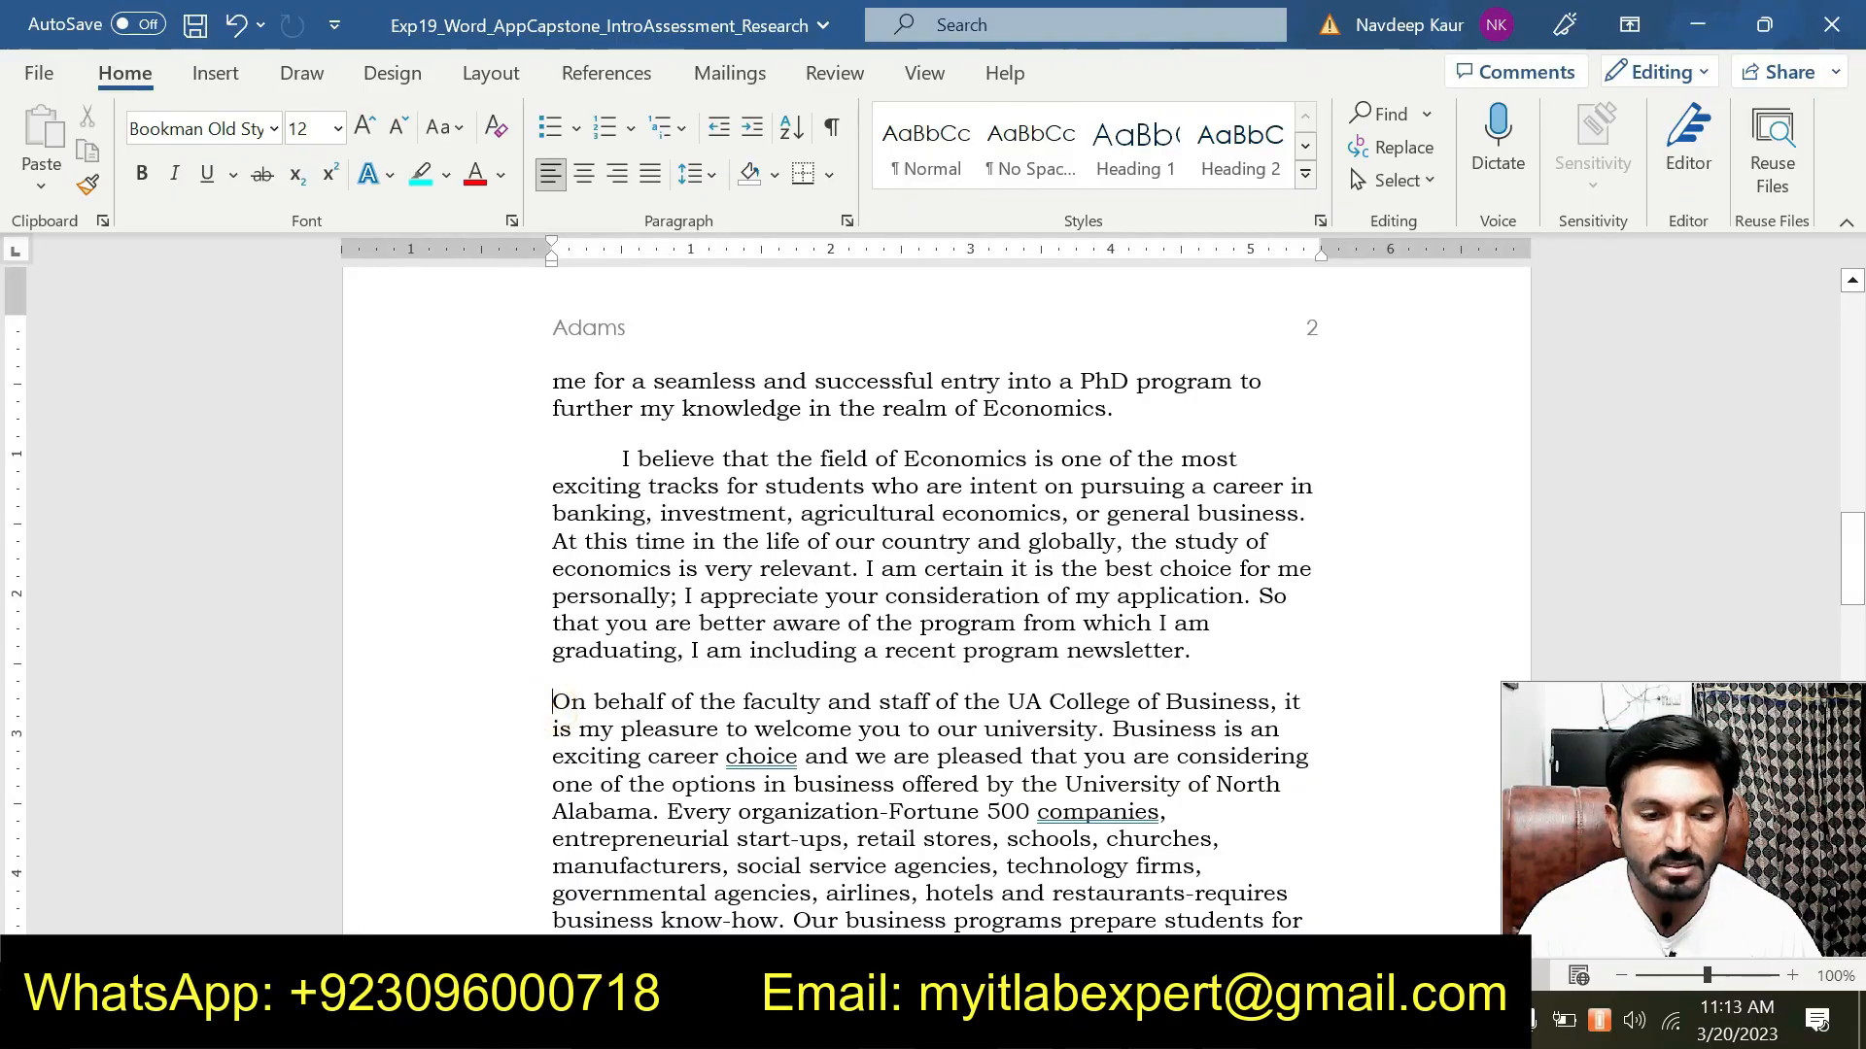
left_click(216, 78)
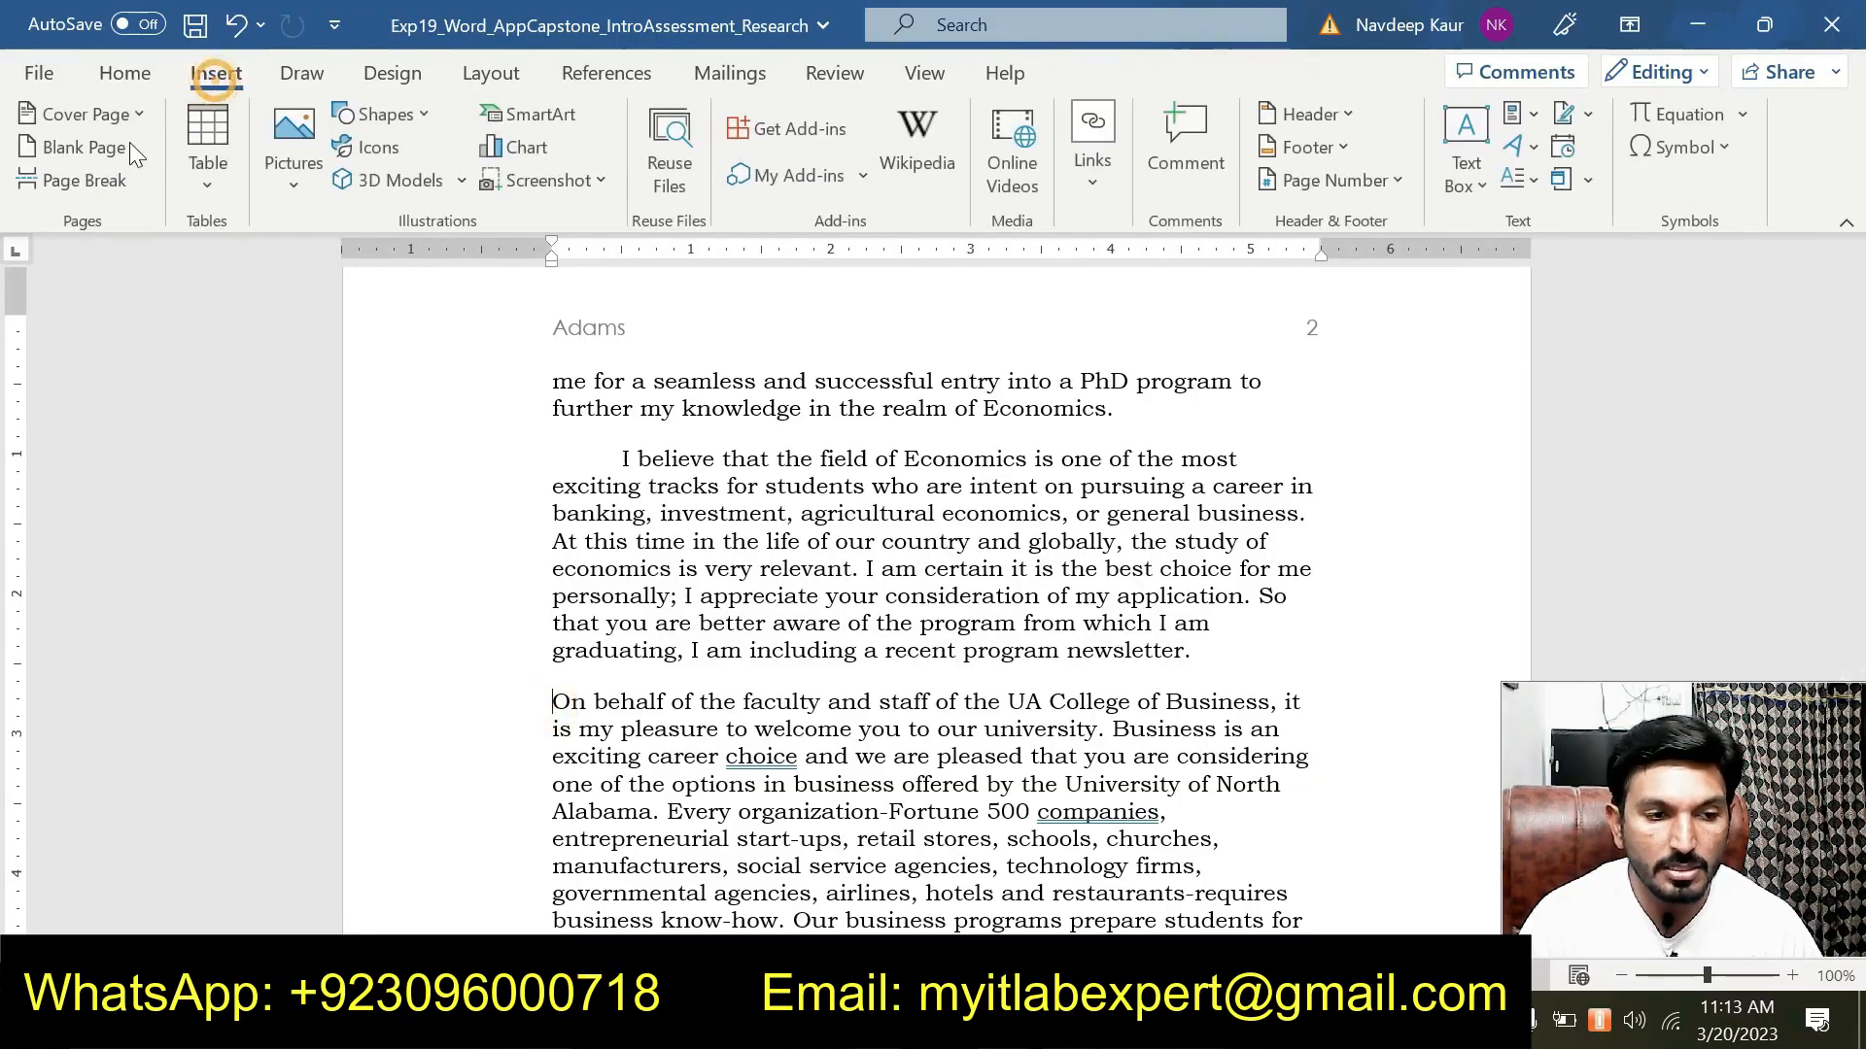
left_click(86, 180)
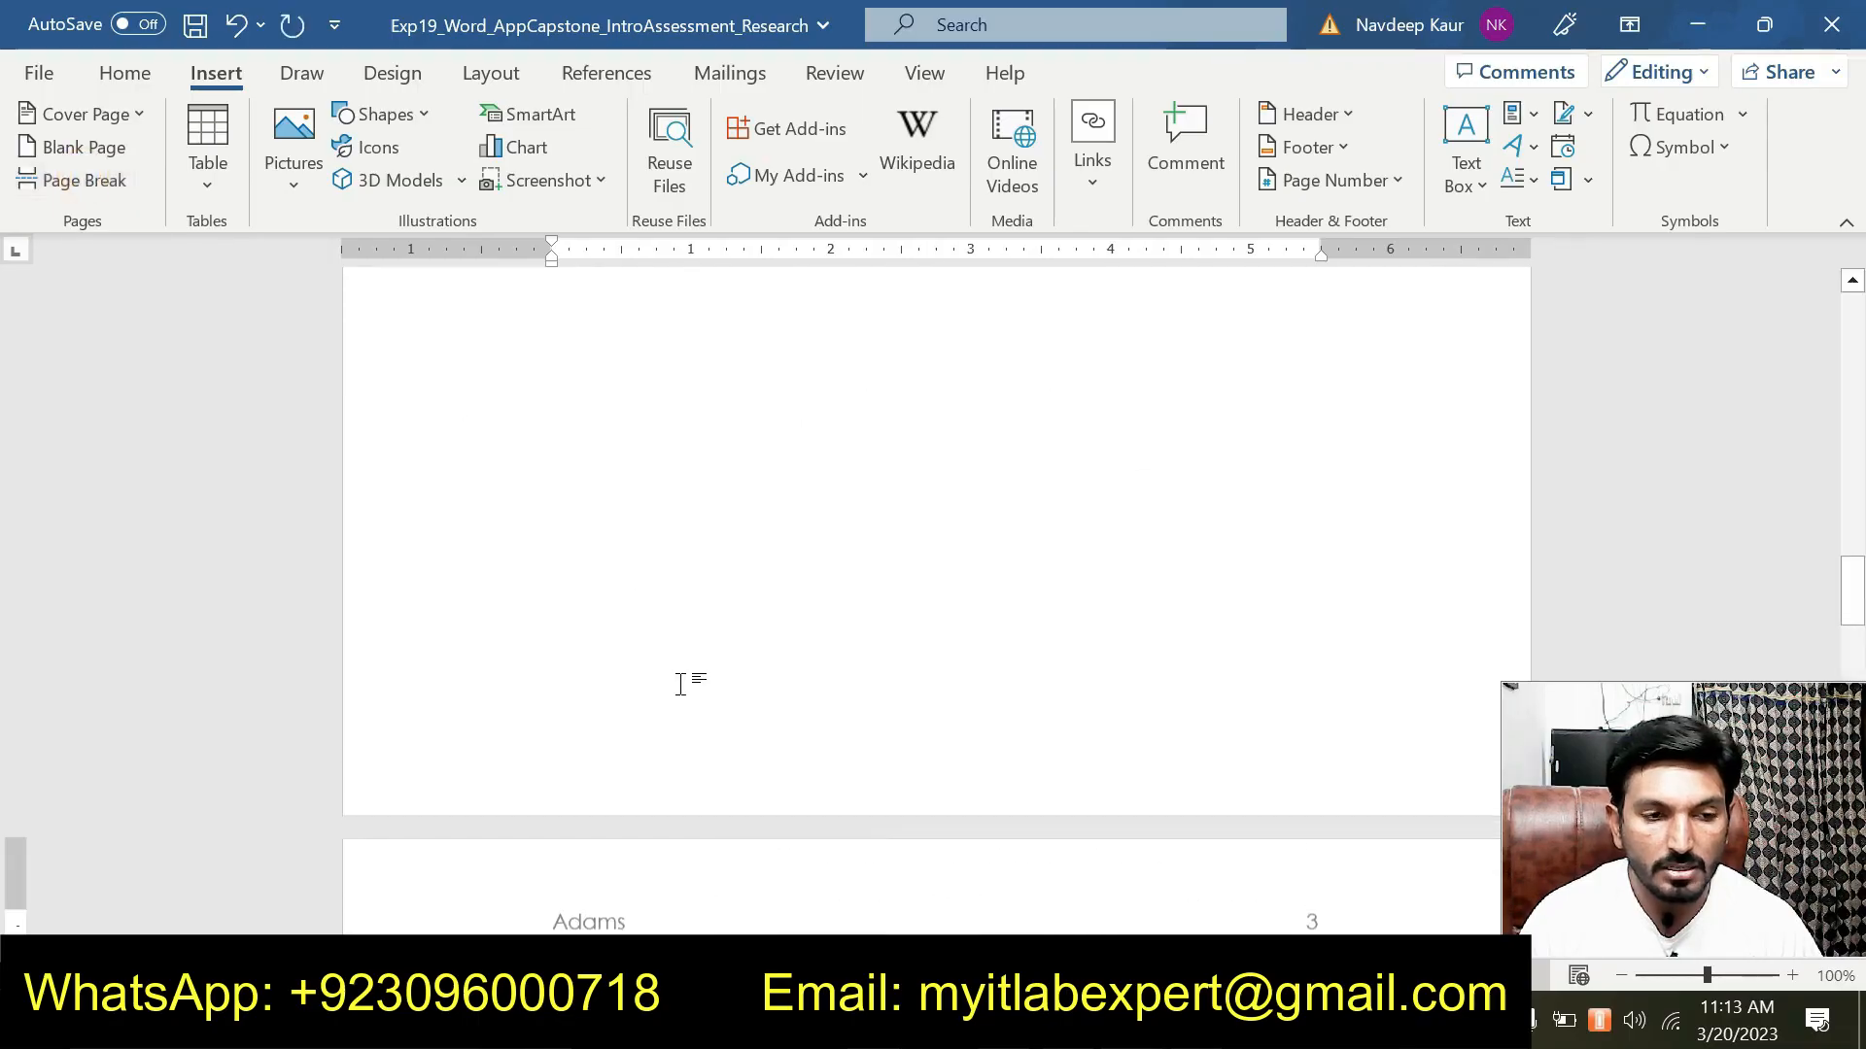
Show the formatting marks in the research document and check the inserted page break.
left_click(124, 73)
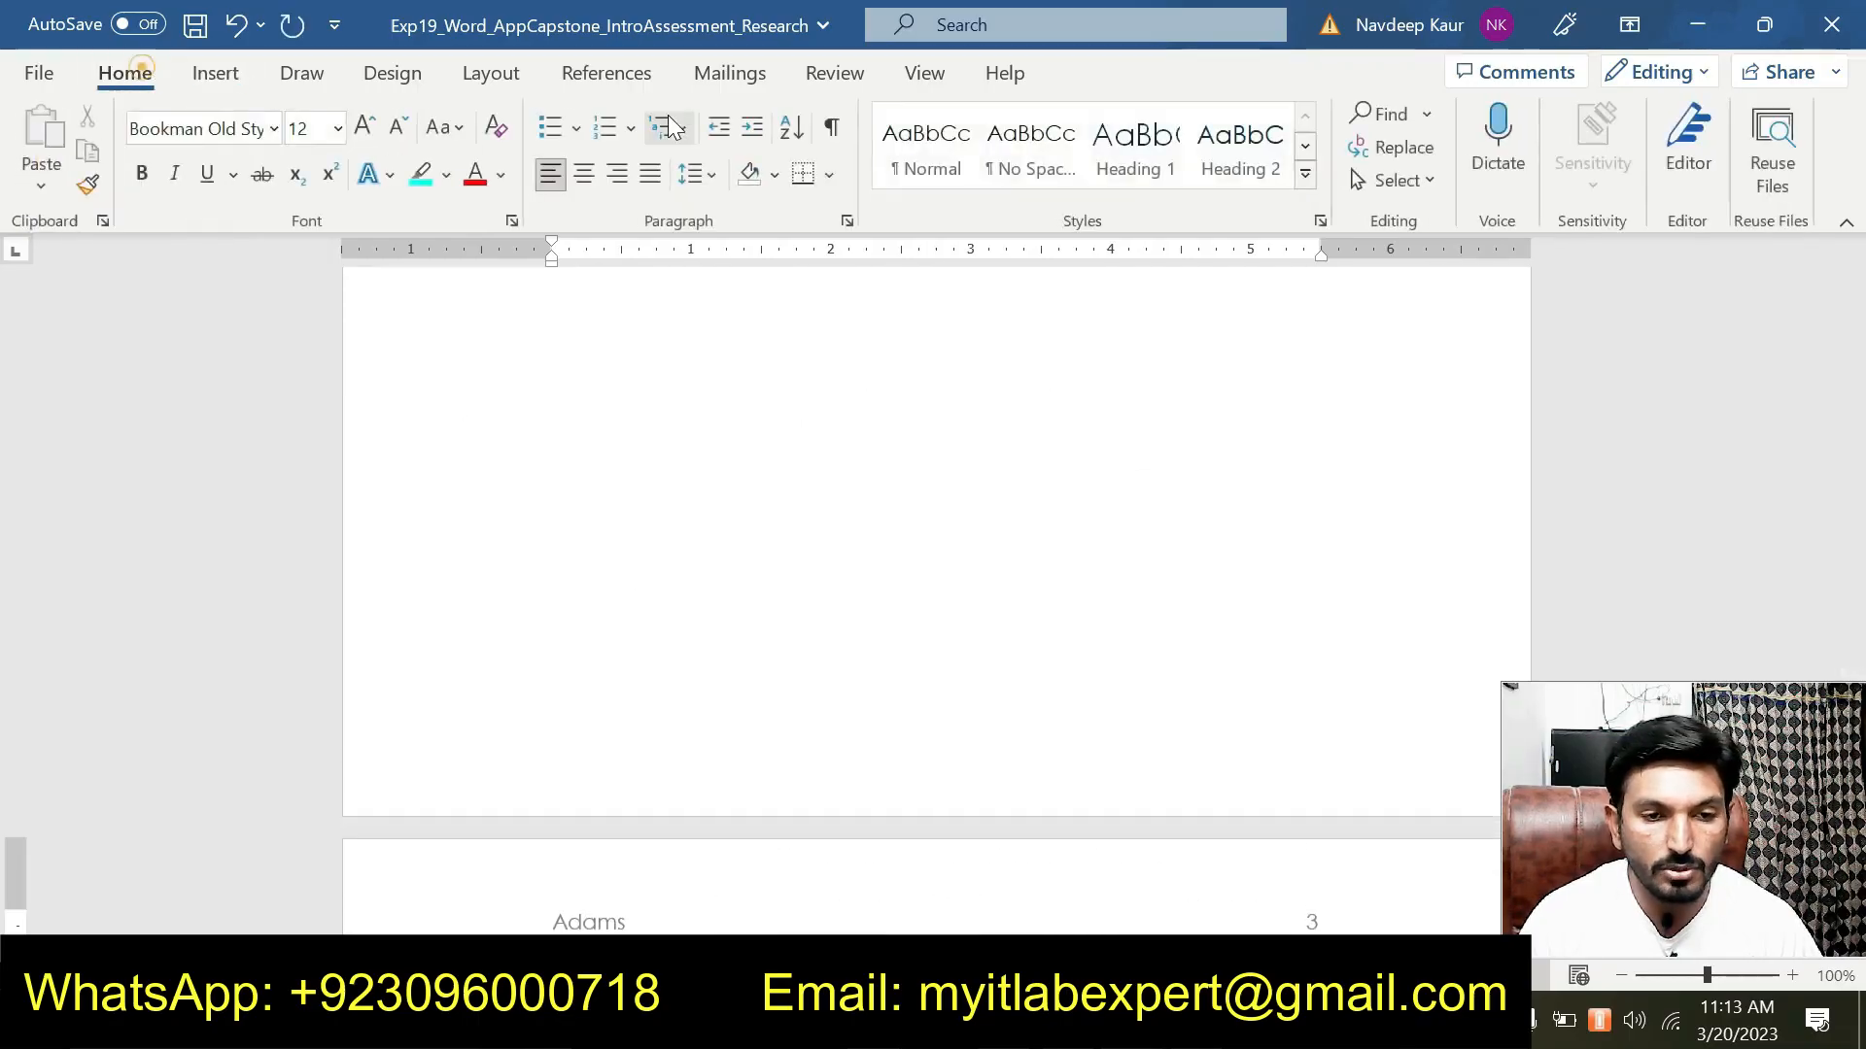
left_click(831, 128)
scroll(900, 643, "up", 5)
scroll(900, 643, "down", 10)
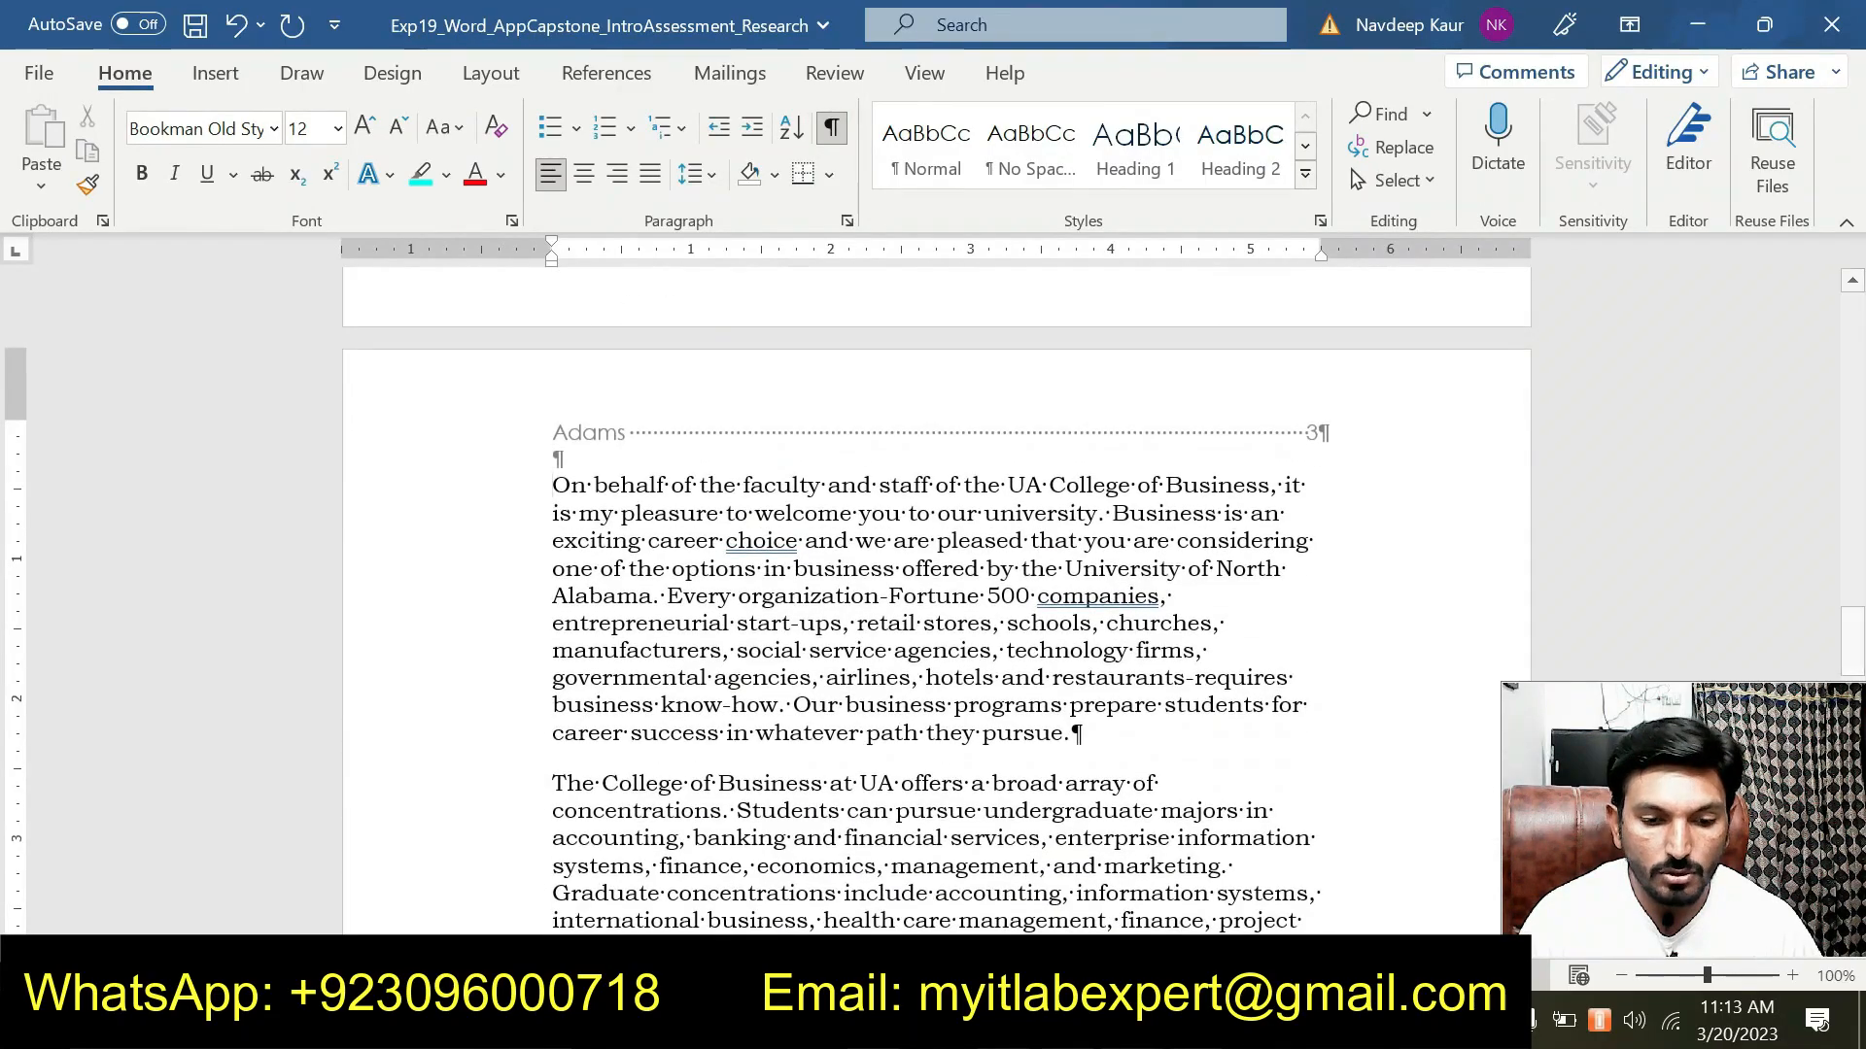
In the instructions document, remove the highlight from step 4 and highlight the step 5 instruction in turquoise.
mouse_move(1132, 1020)
left_click(1229, 882)
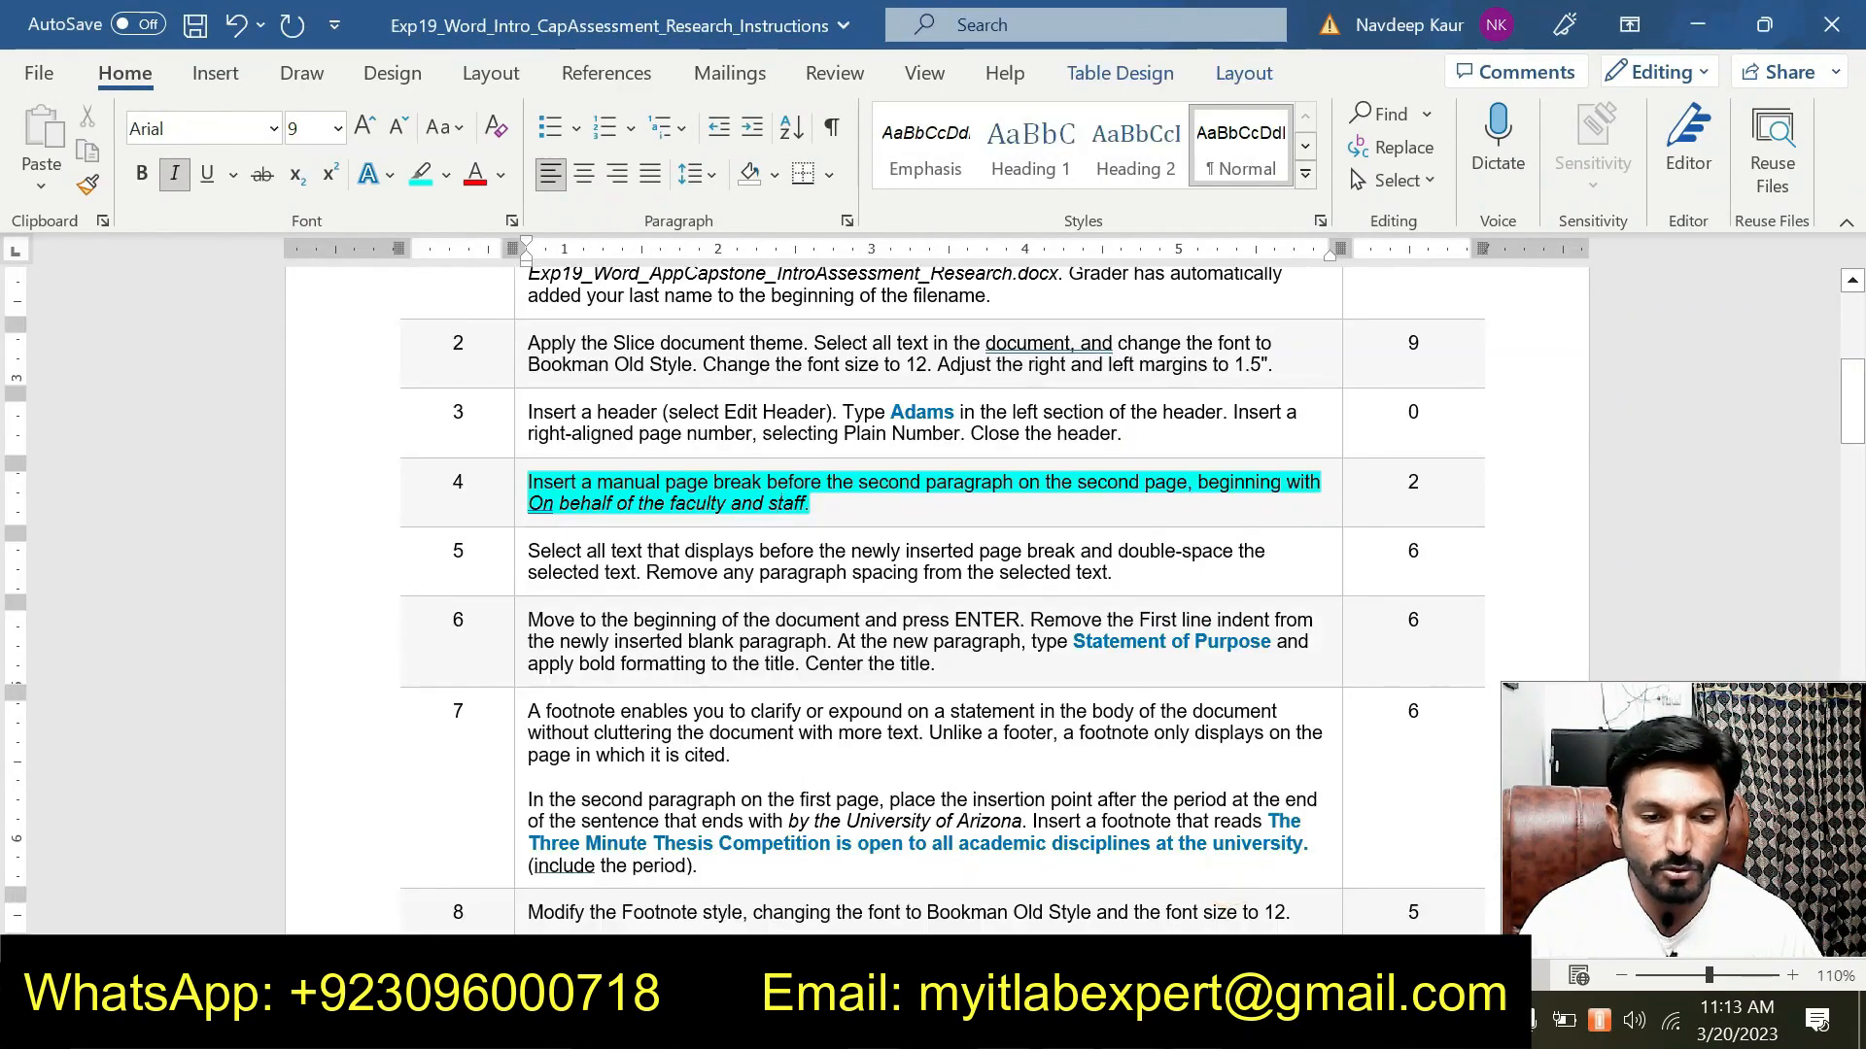
triple_click(662, 507)
left_click(657, 424)
scroll(758, 535, "down", 1)
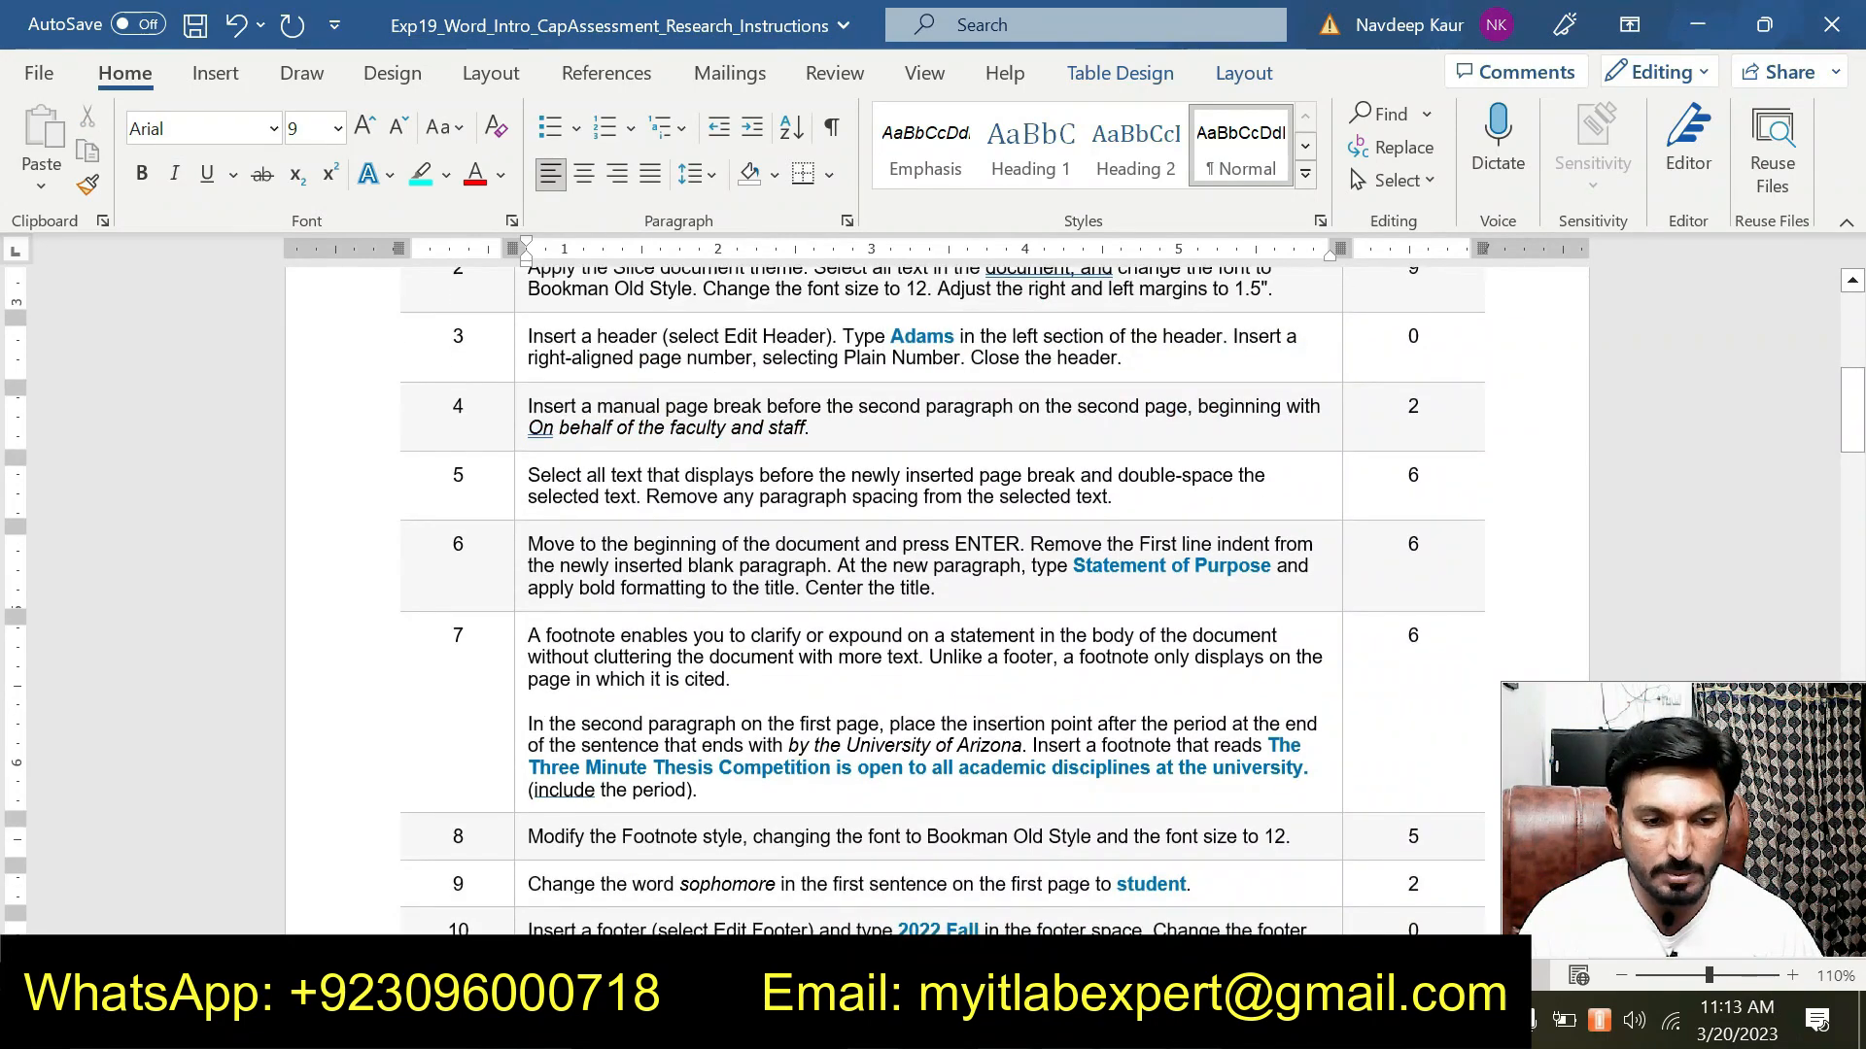
left_click_drag(528, 475, 1113, 497)
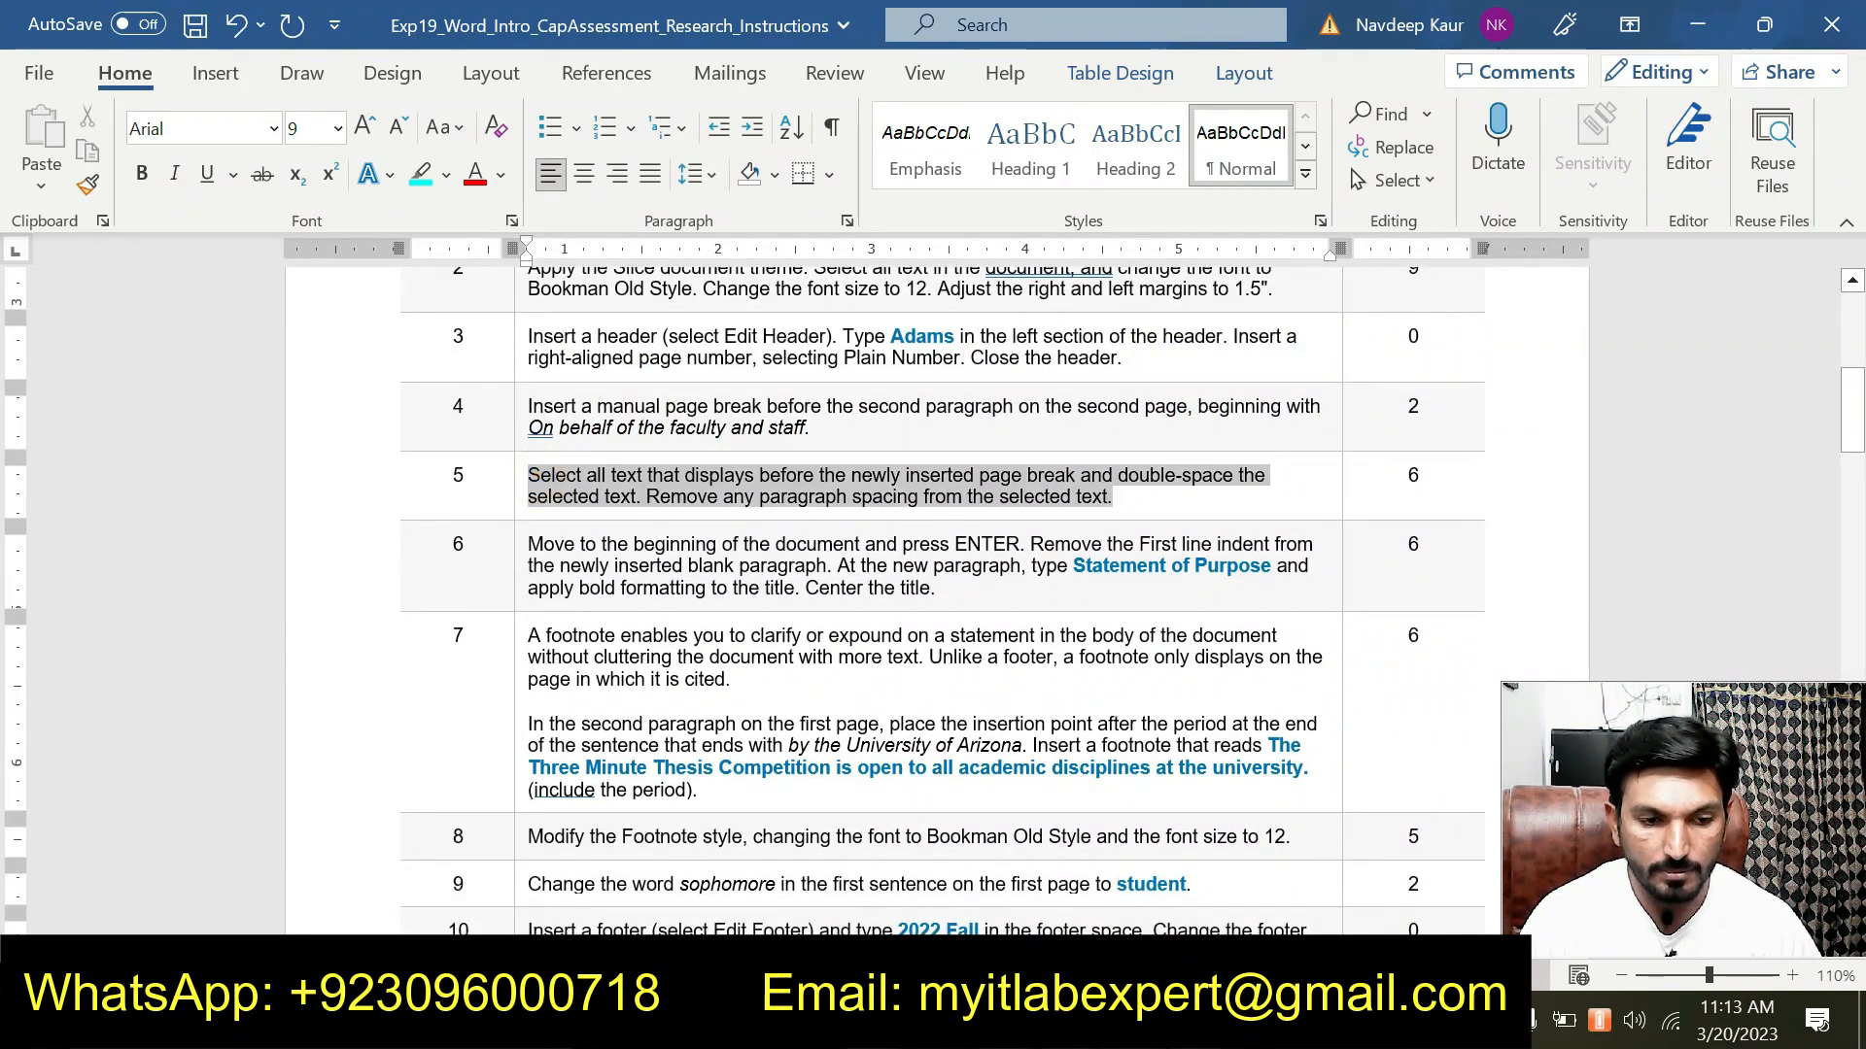
left_click(1166, 433)
left_click(781, 513)
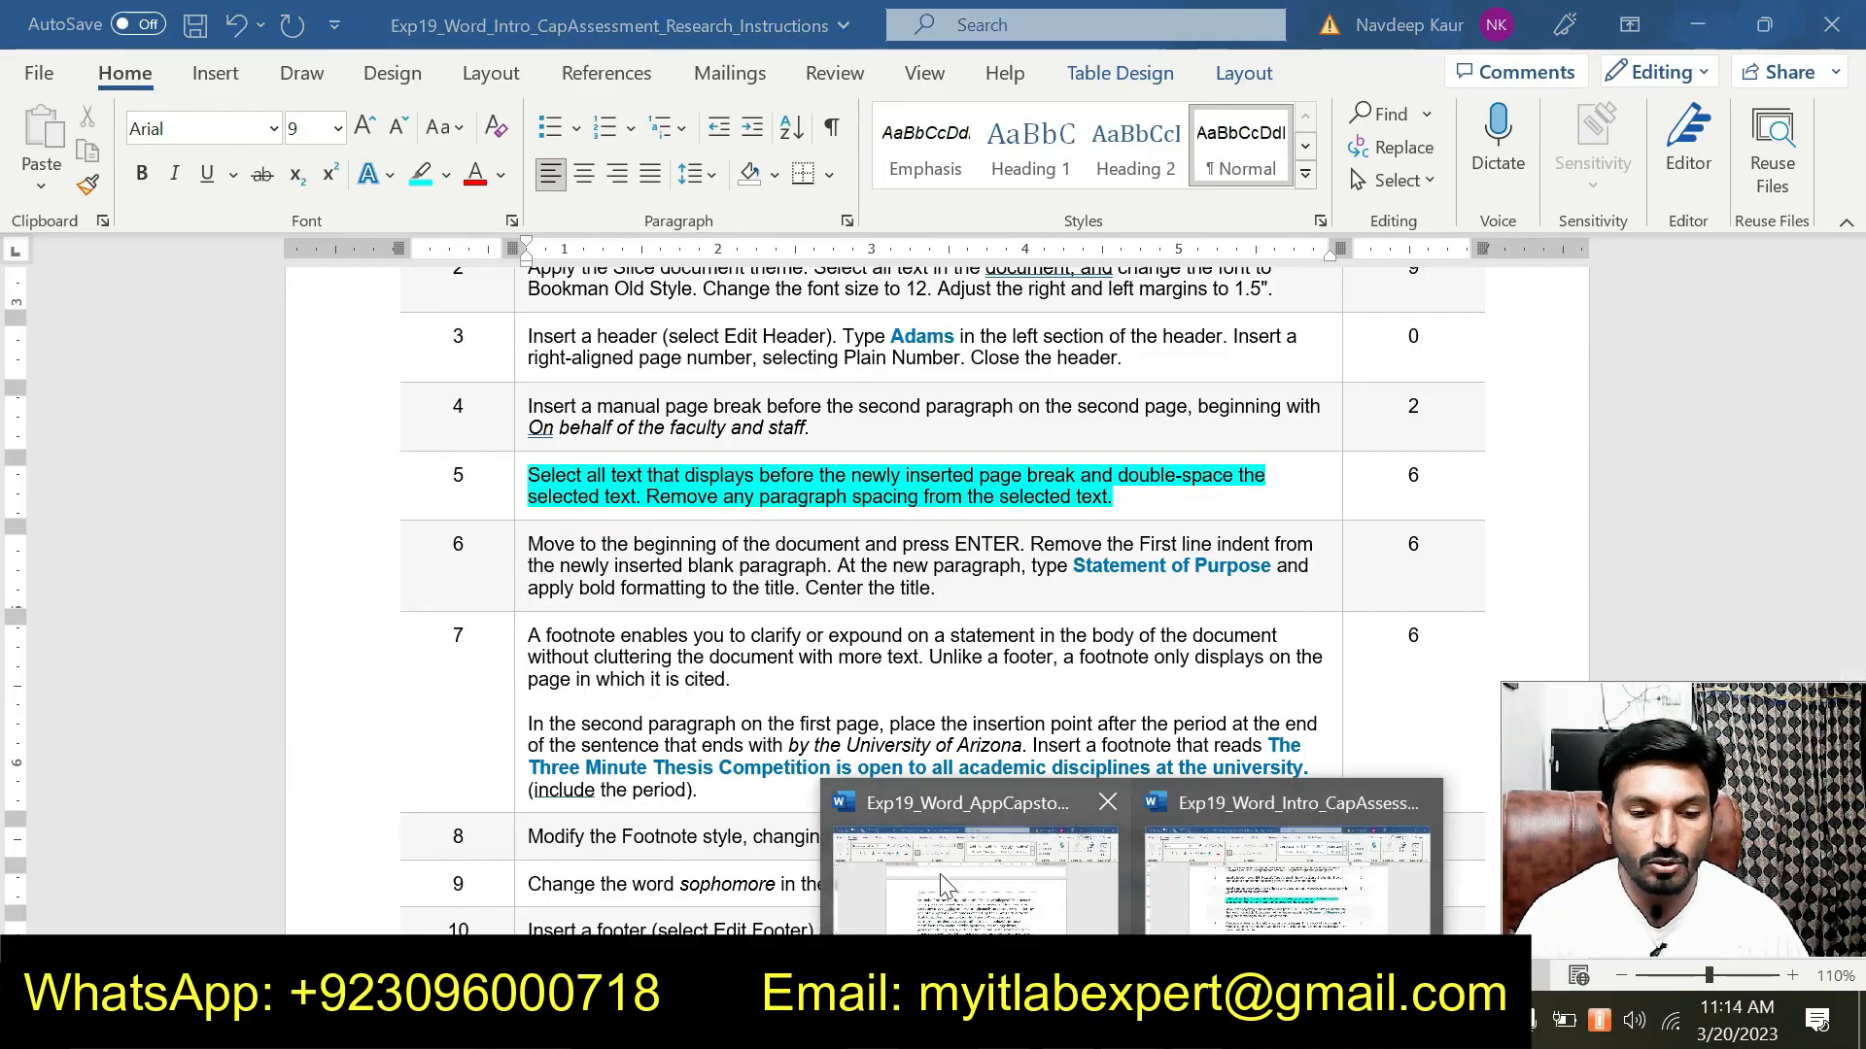
In the research document, select all text before the inserted page break and set its line spacing to Double.
left_click(939, 874)
scroll(896, 658, "up", 10)
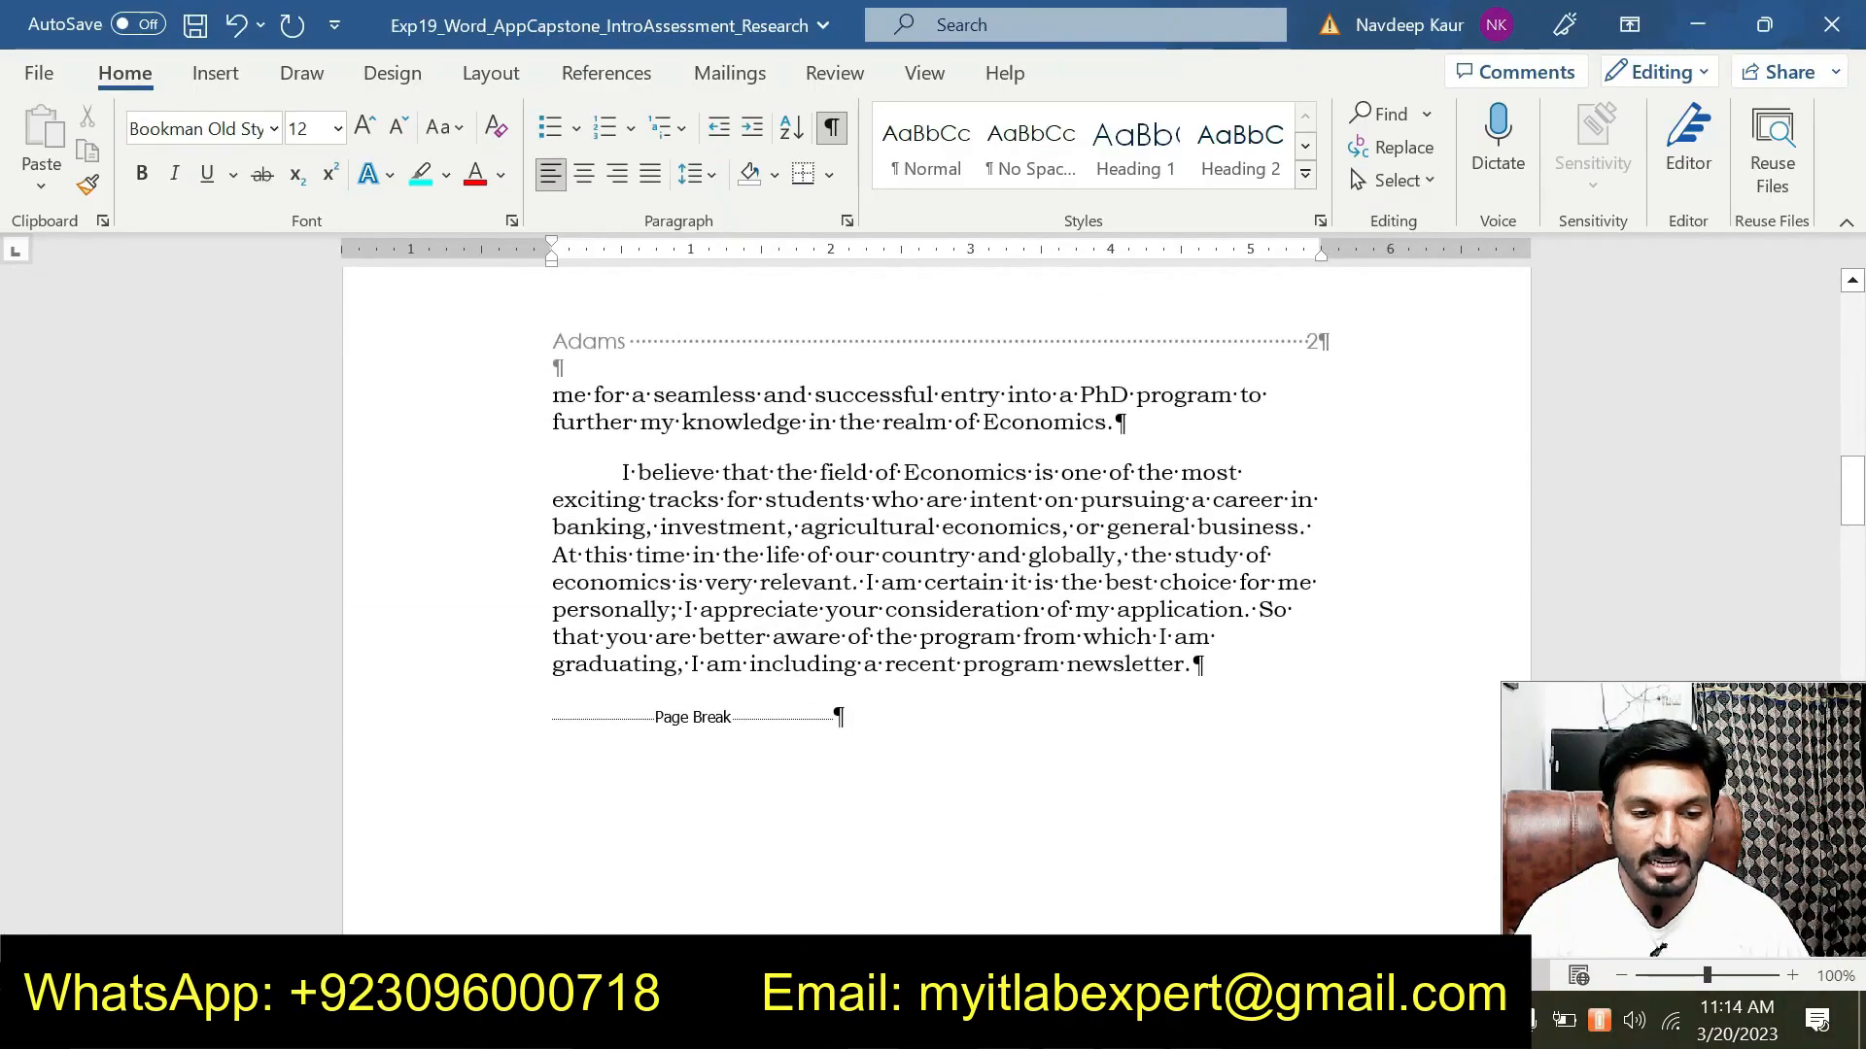
key("ctrl+shift+Up")
key("ctrl+shift+Up")
key("ctrl+shift+Up")
key("ctrl+shift+Up")
key("ctrl+shift+Up")
key("ctrl+shift+Up")
key("ctrl+shift+Up")
key("ctrl+shift+Up")
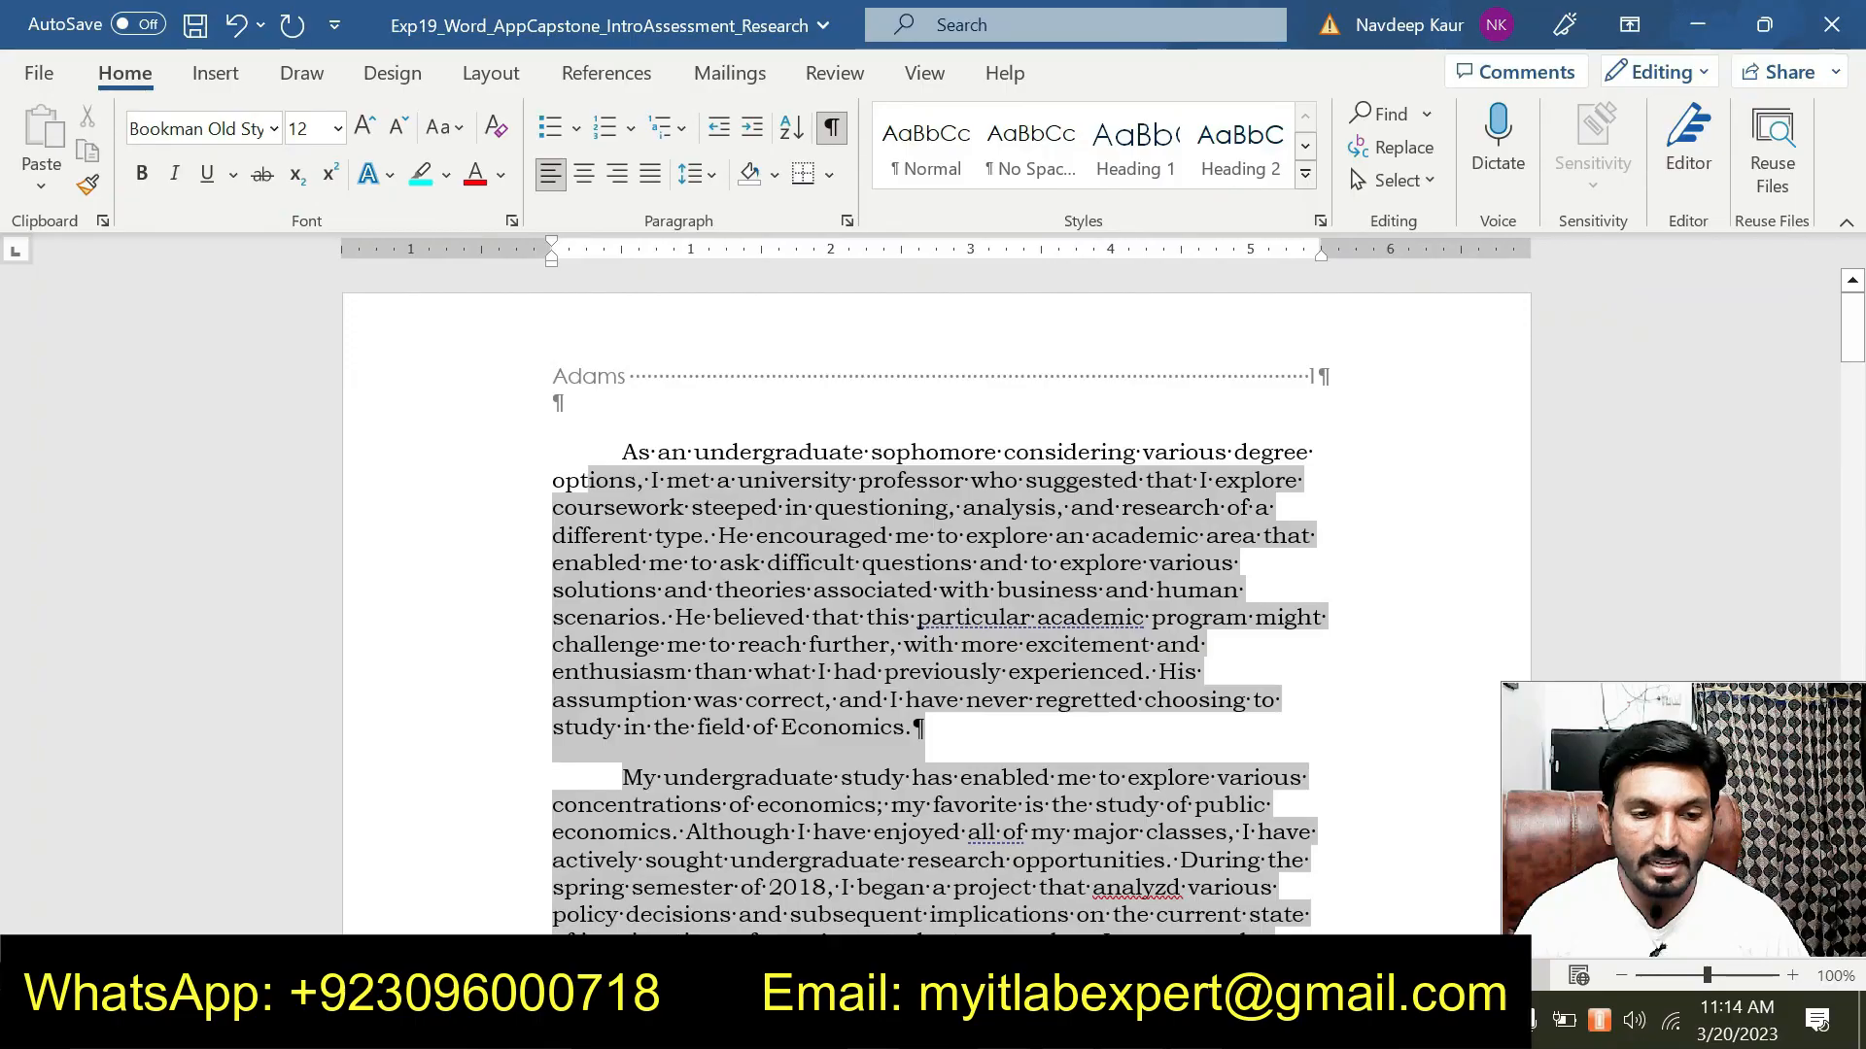
key("ctrl+shift+Up")
left_click(847, 222)
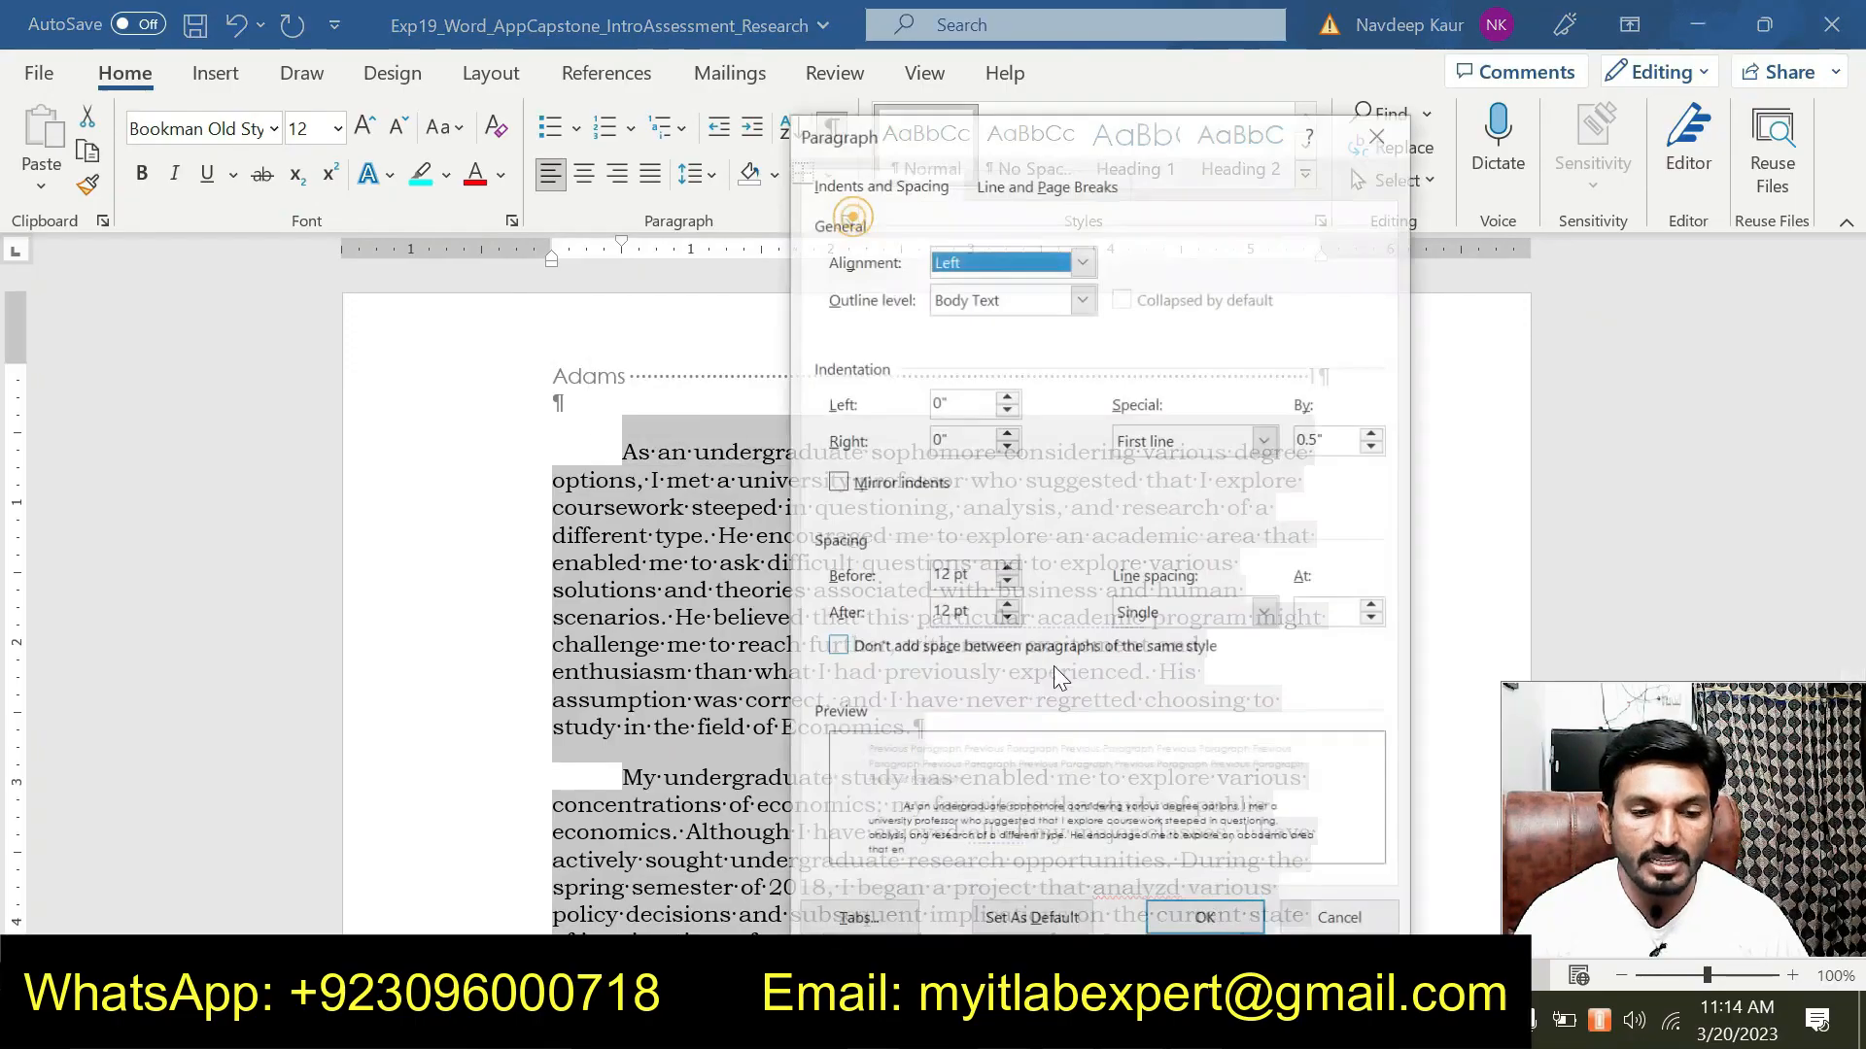
left_click(1178, 619)
left_click(1158, 682)
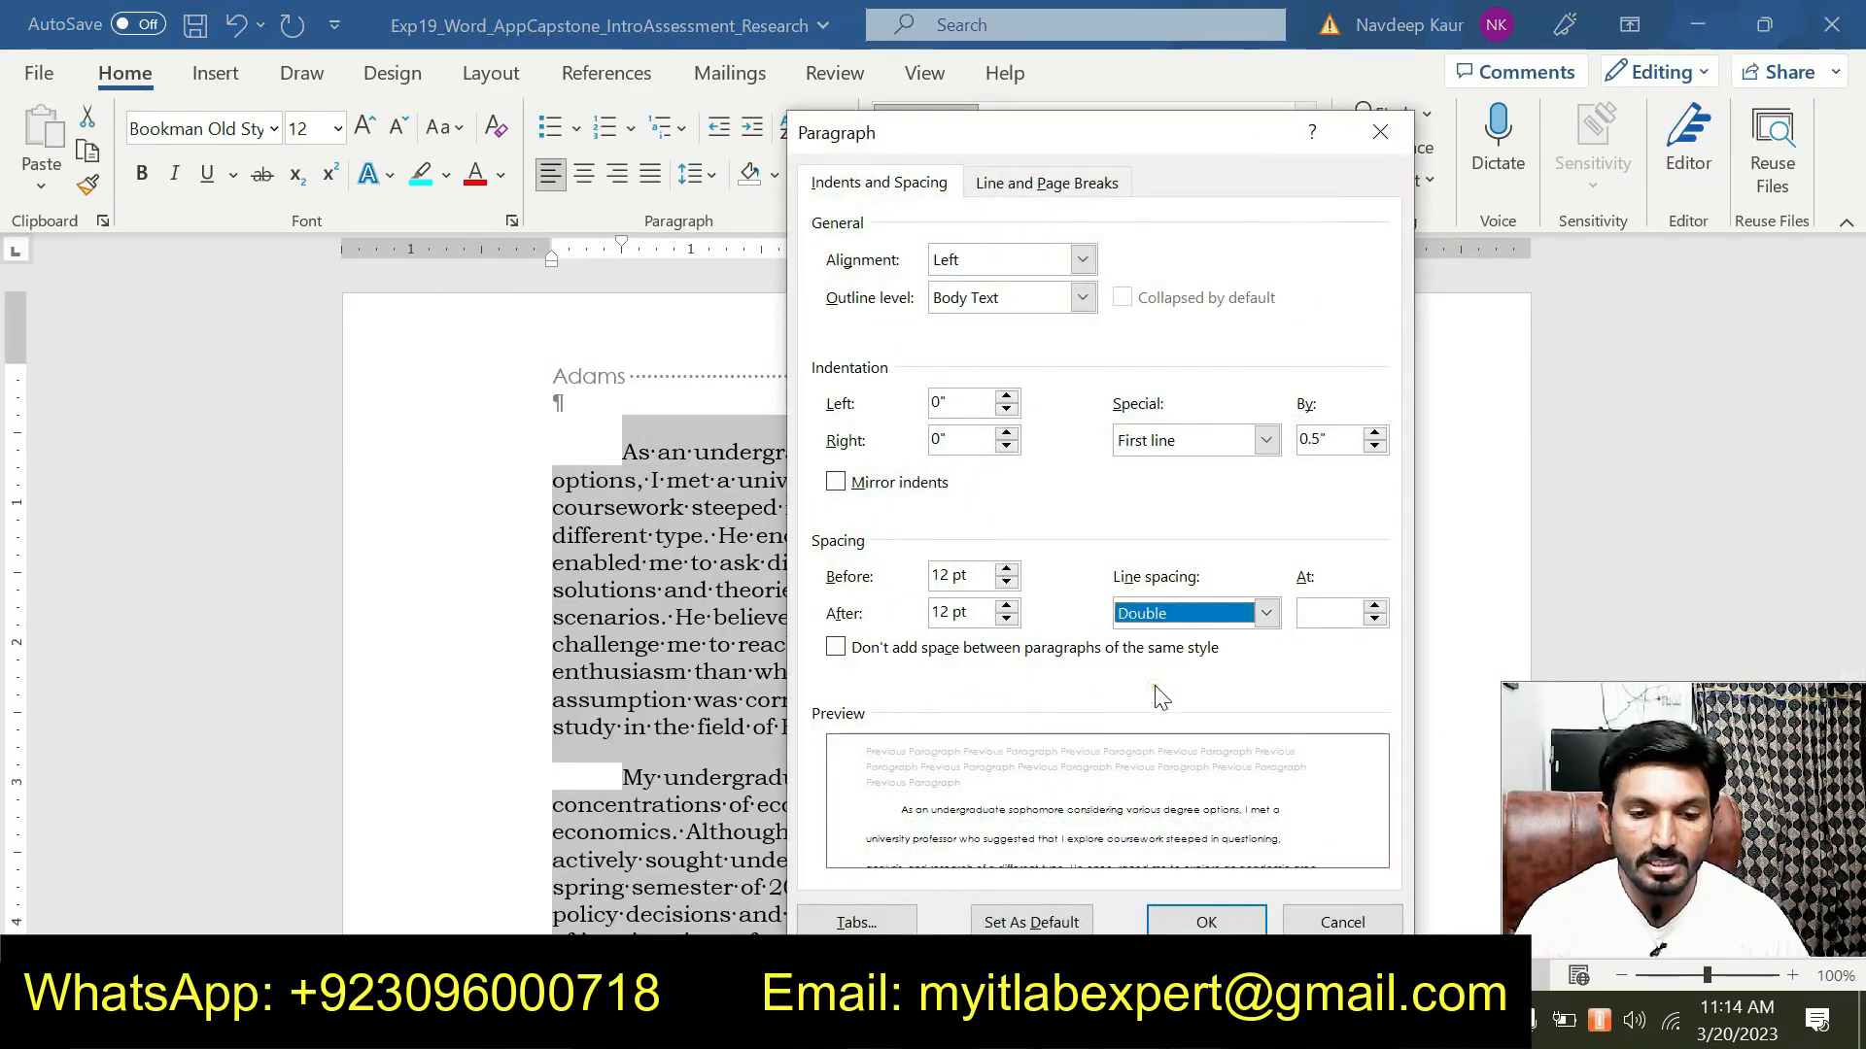
Set the selected text's paragraph spacing before and after to 0 pt and apply the paragraph settings.
left_click(1007, 620)
left_click(1006, 621)
left_click(1006, 583)
left_click(1006, 583)
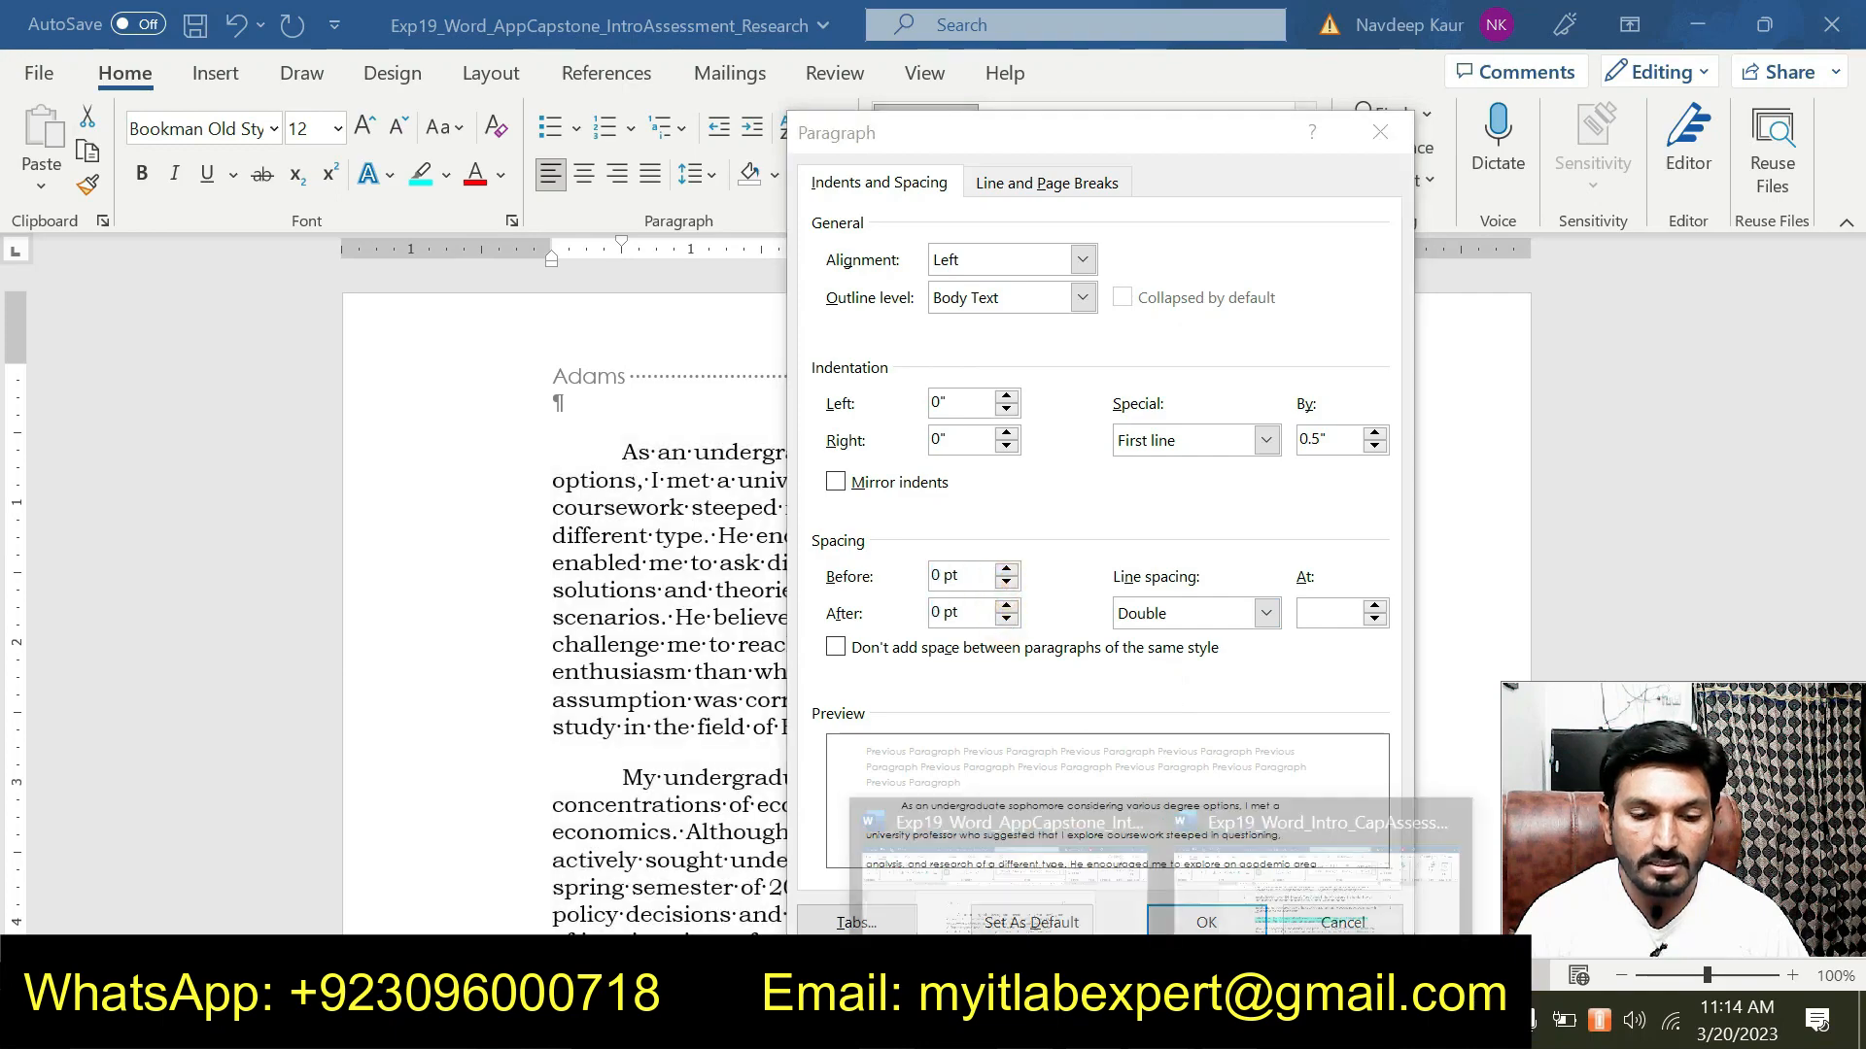
left_click(1230, 880)
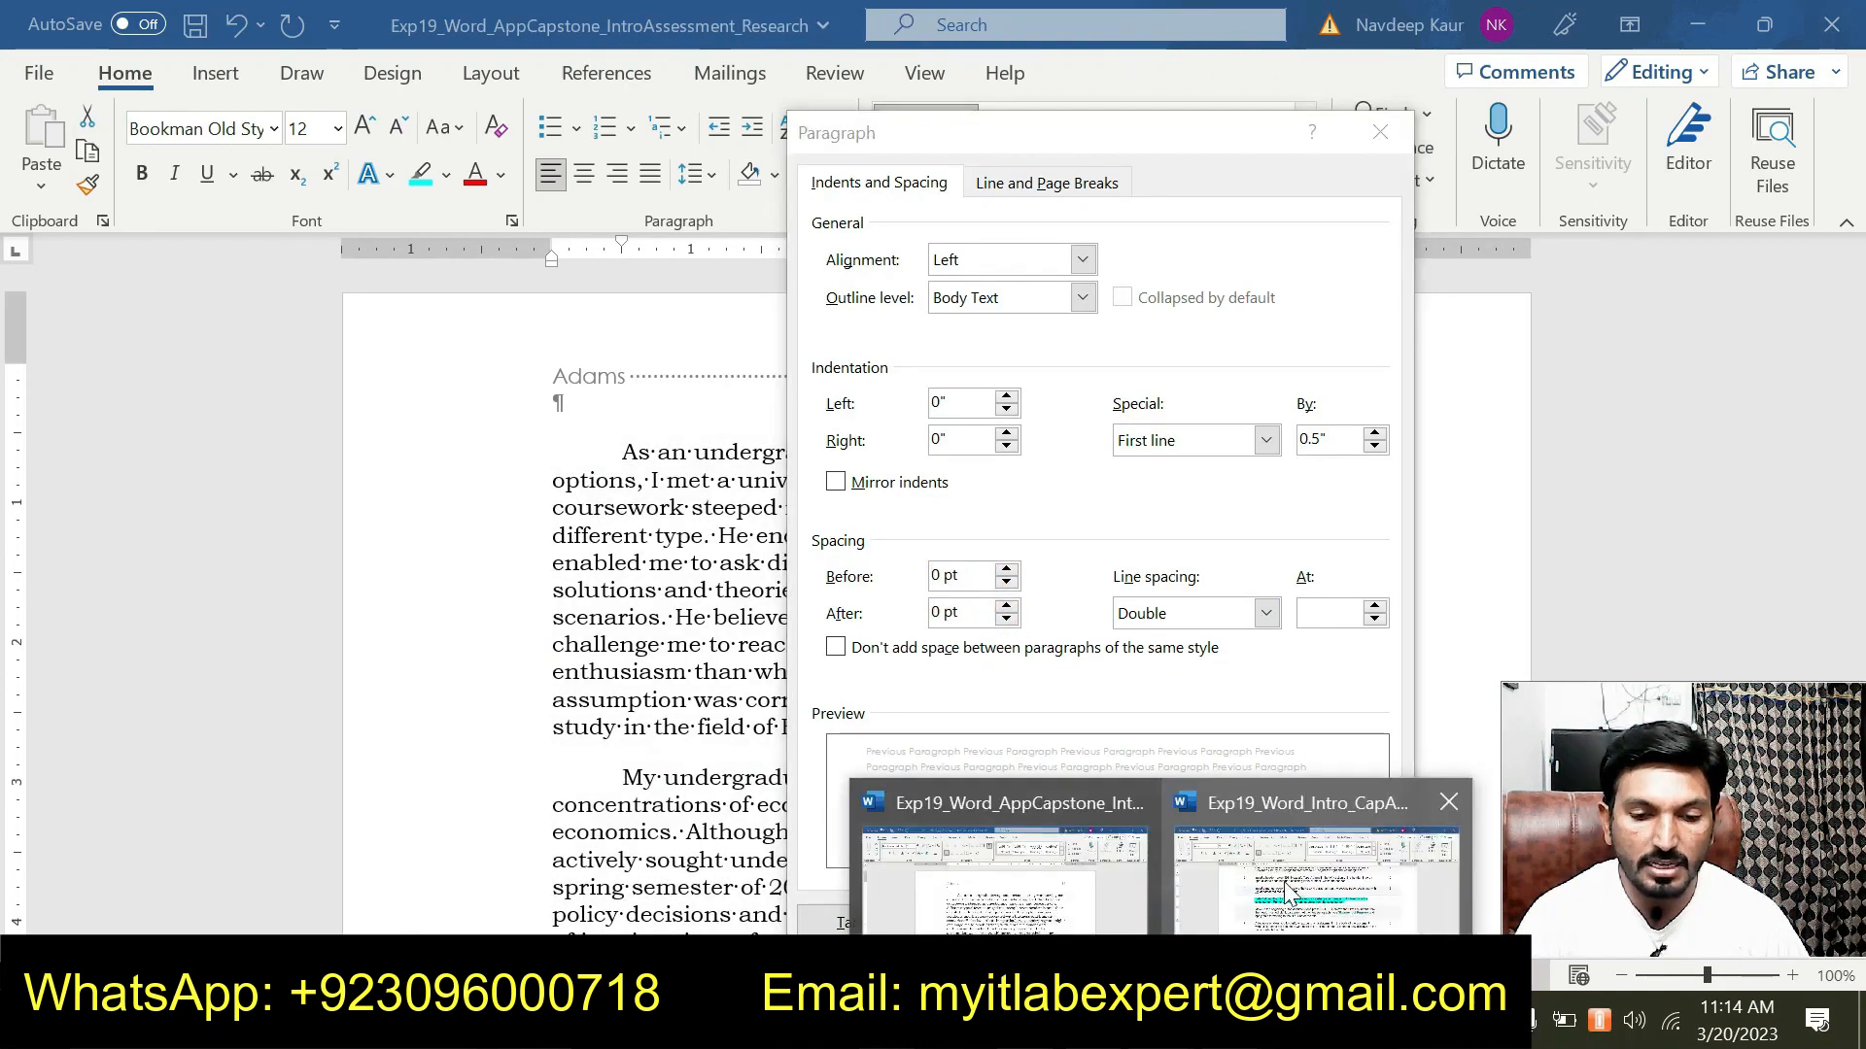
mouse_move(1279, 889)
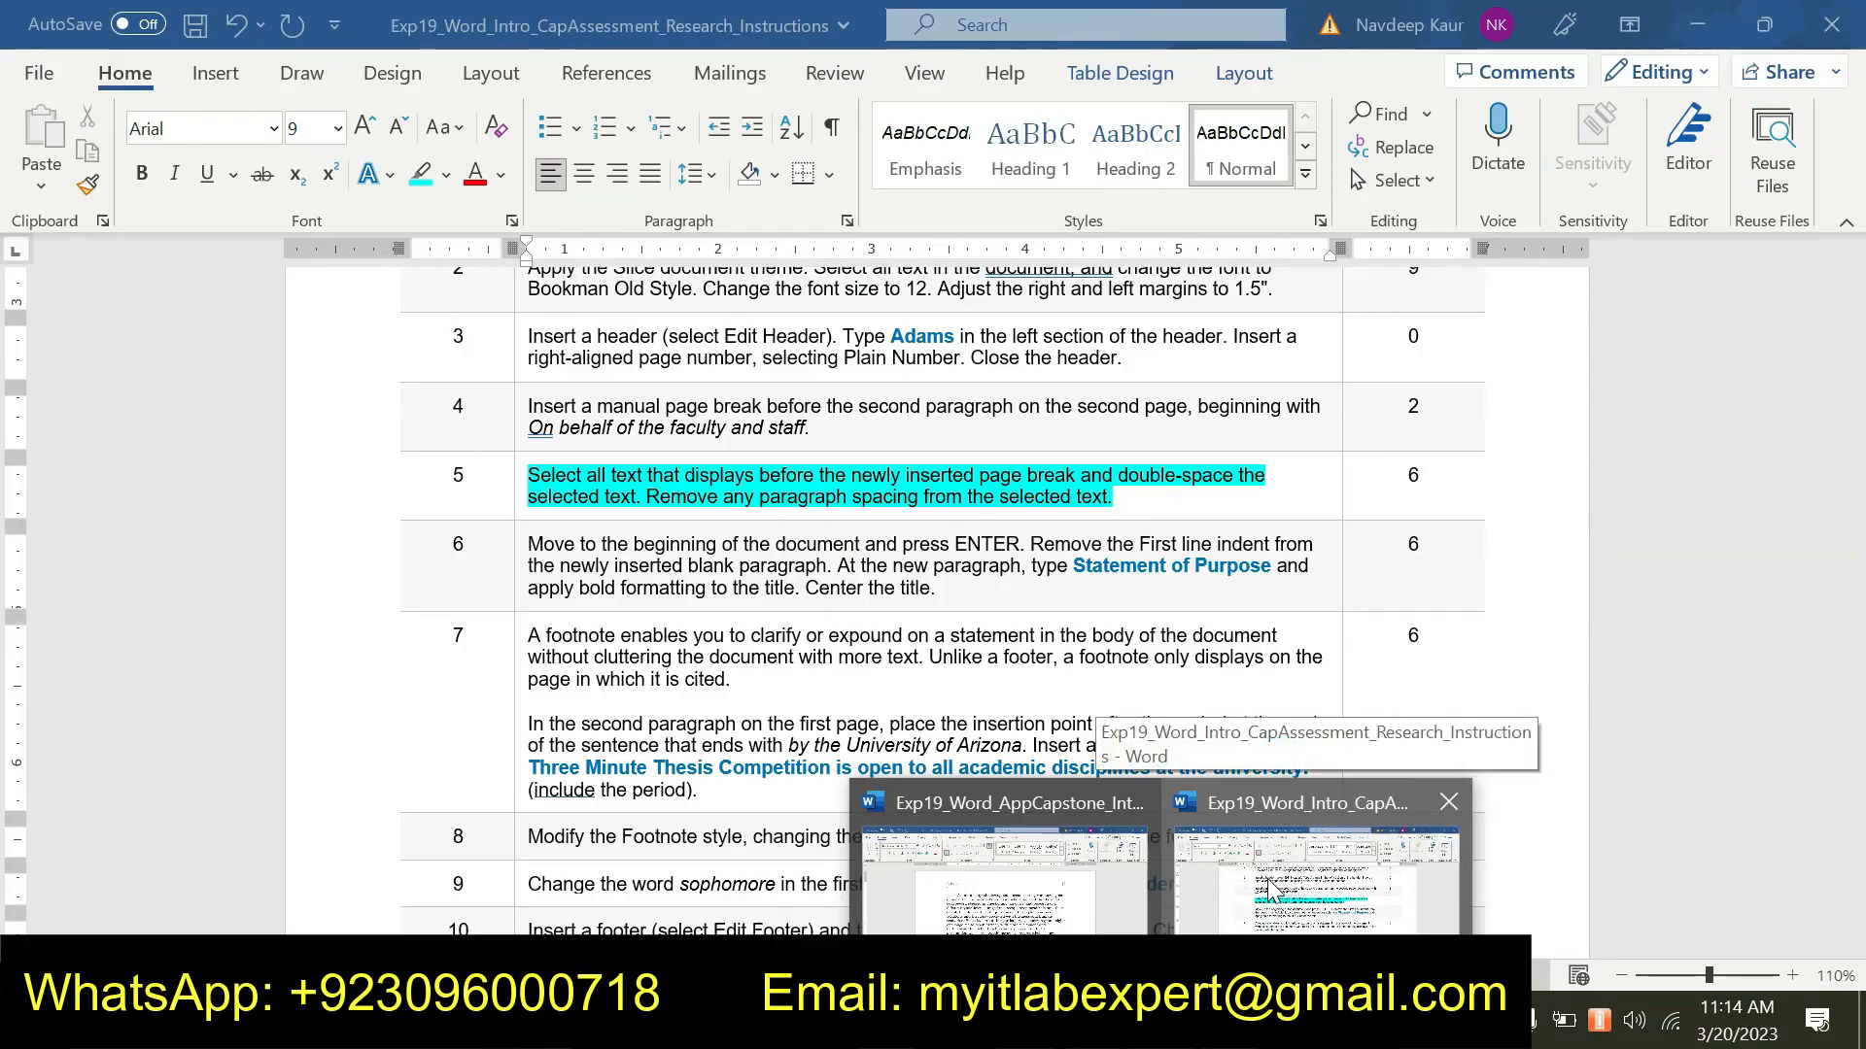
left_click(1035, 875)
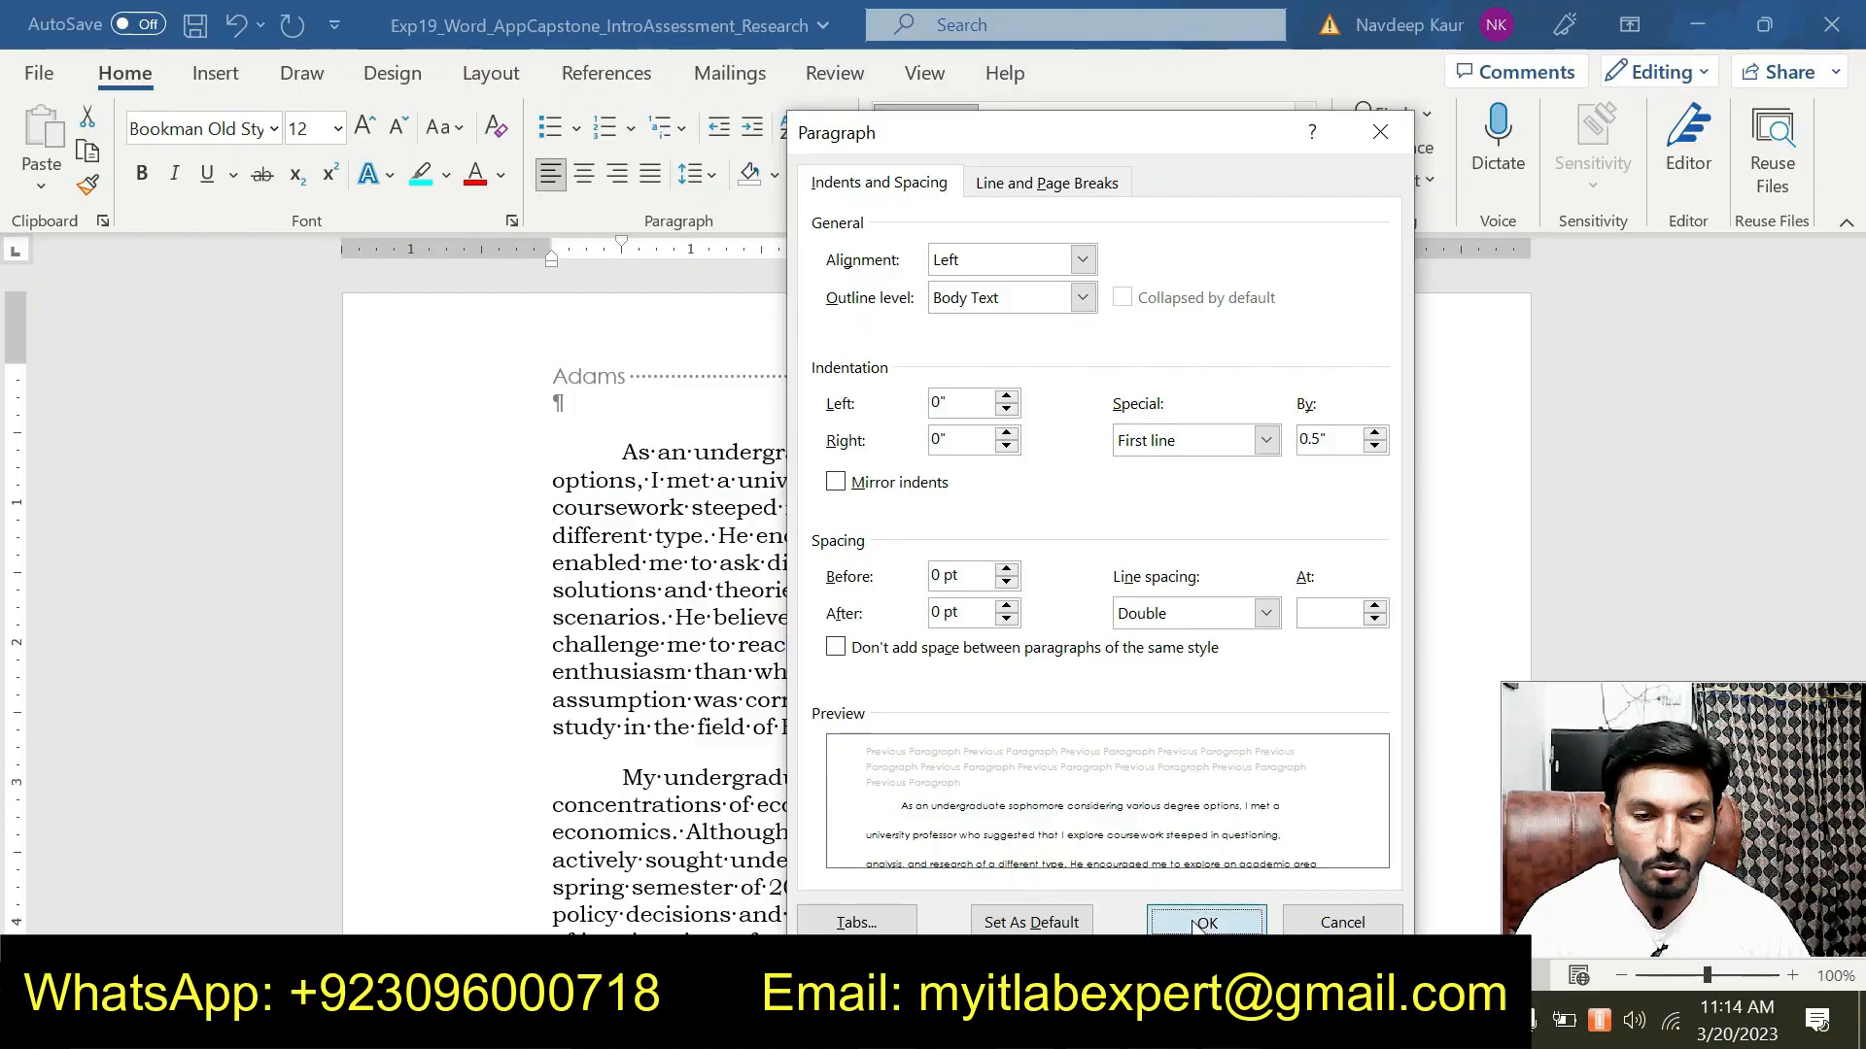
left_click(1195, 921)
scroll(830, 599, "down", 12)
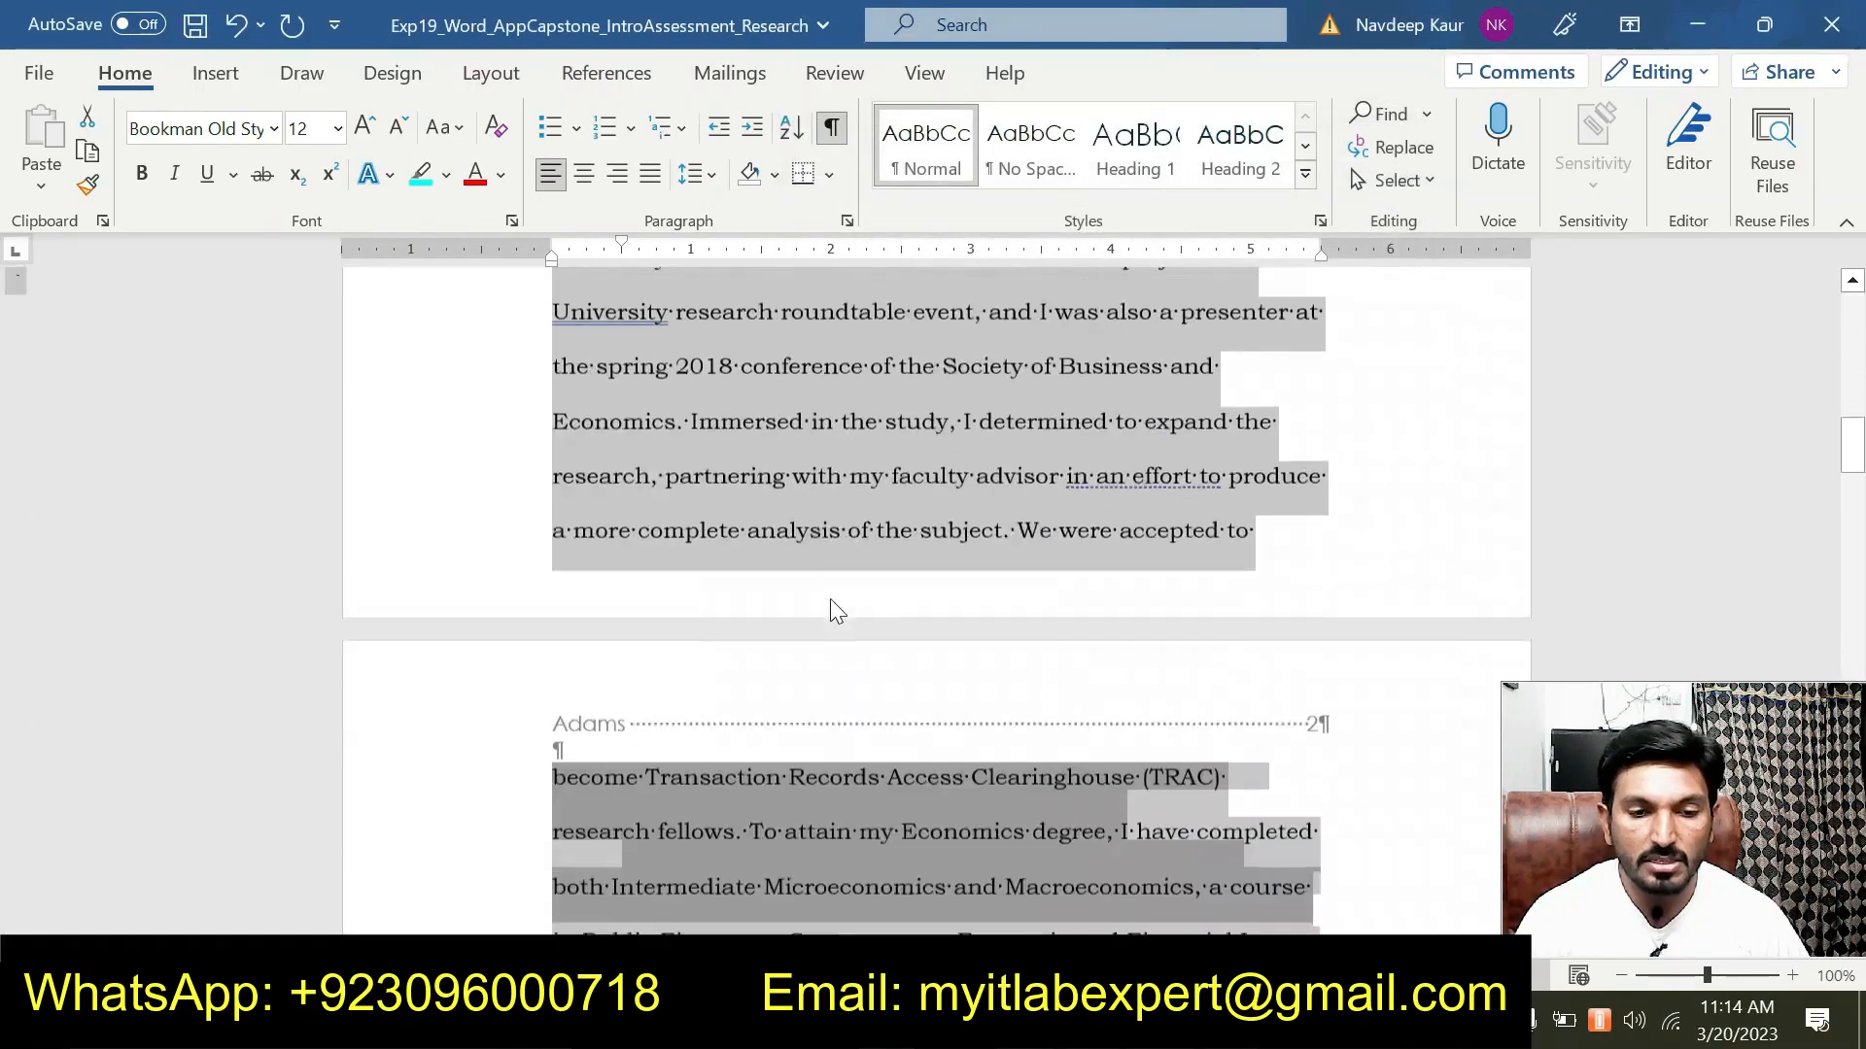
scroll(830, 599, "down", 12)
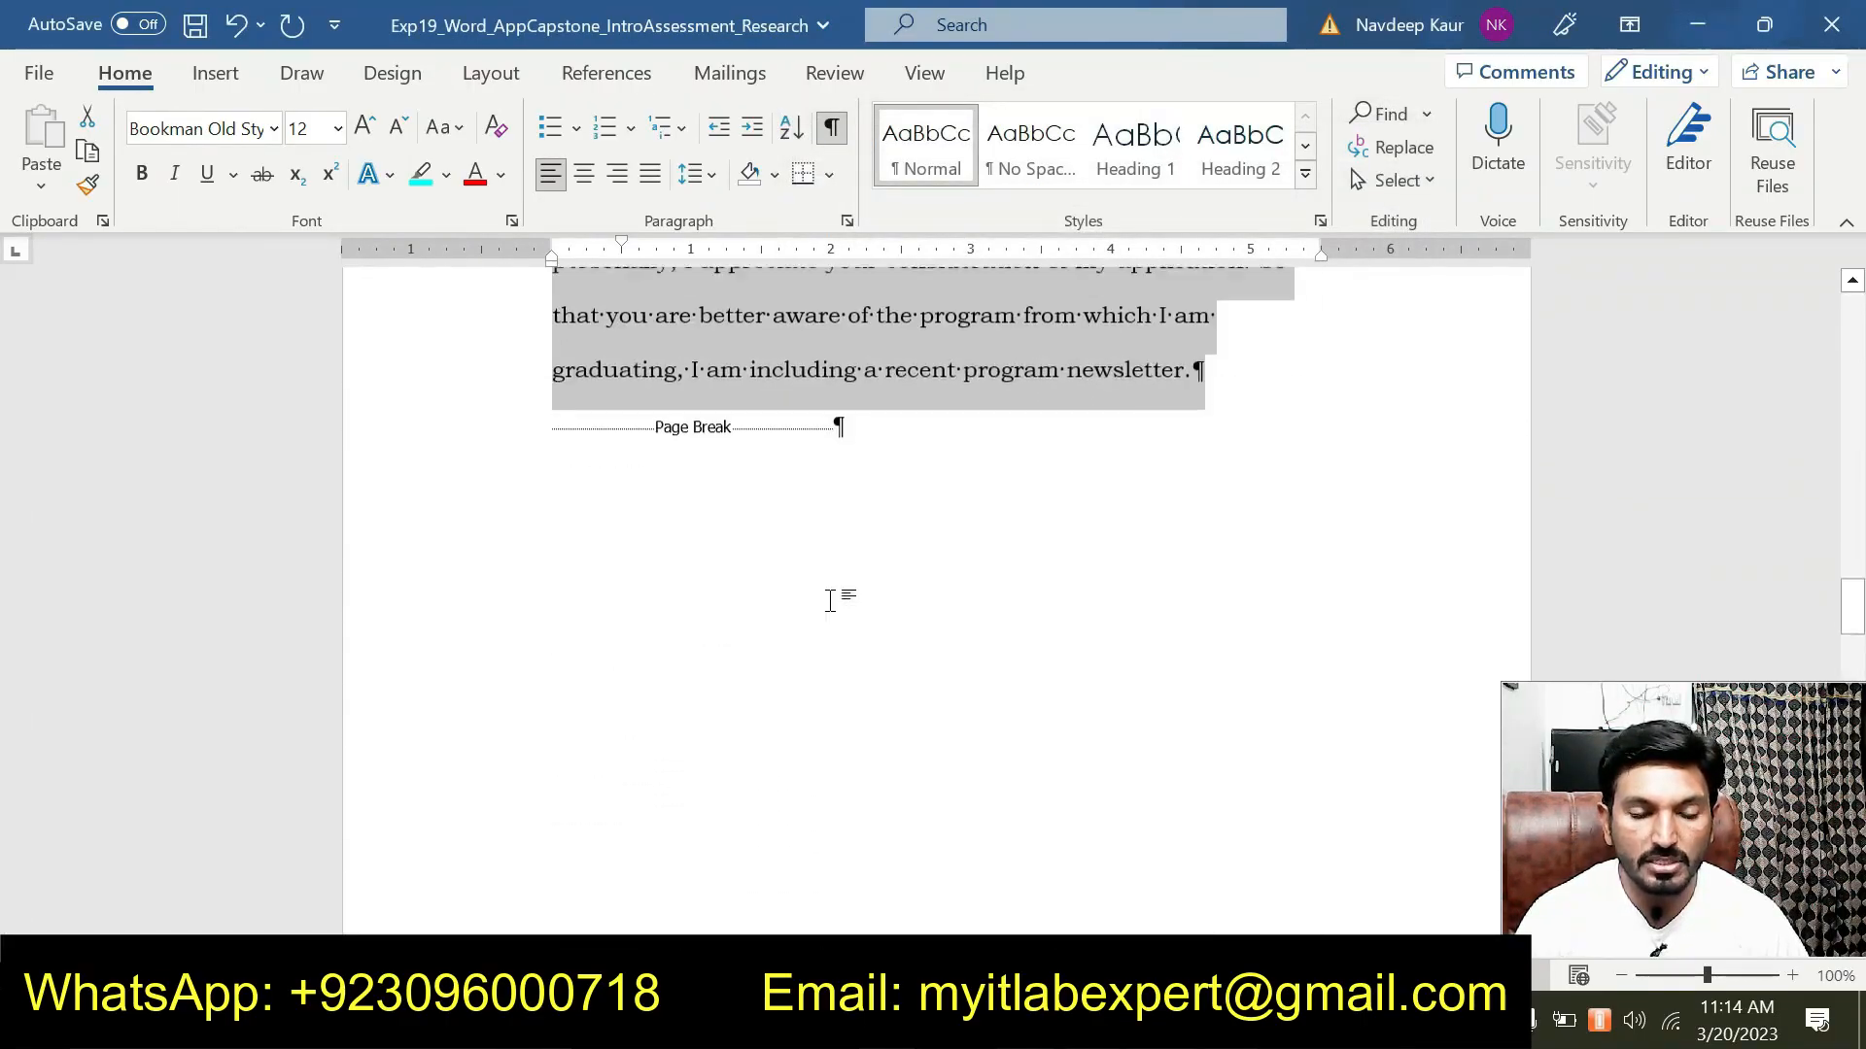
In the instructions document, remove the highlight from step 5 and highlight the step 6 instruction in turquoise.
mouse_move(1161, 1028)
left_click(1243, 916)
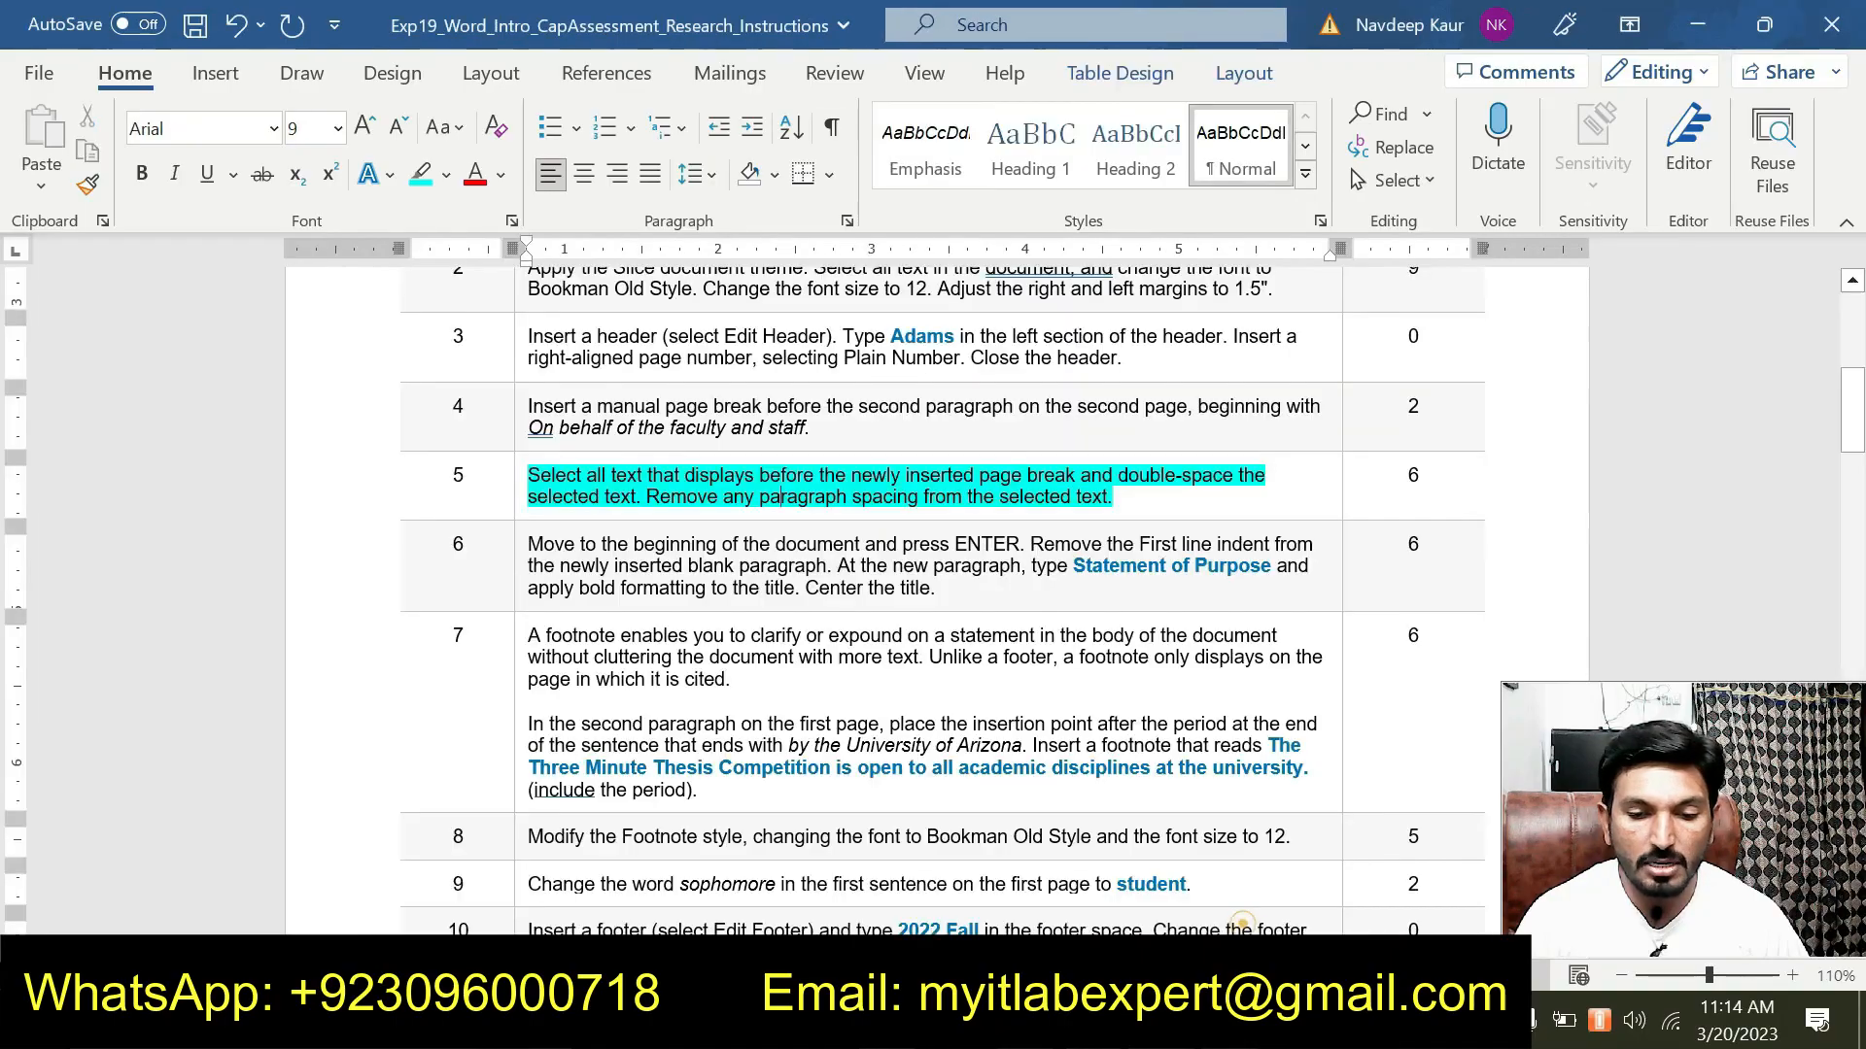
left_click_drag(1116, 497, 529, 476)
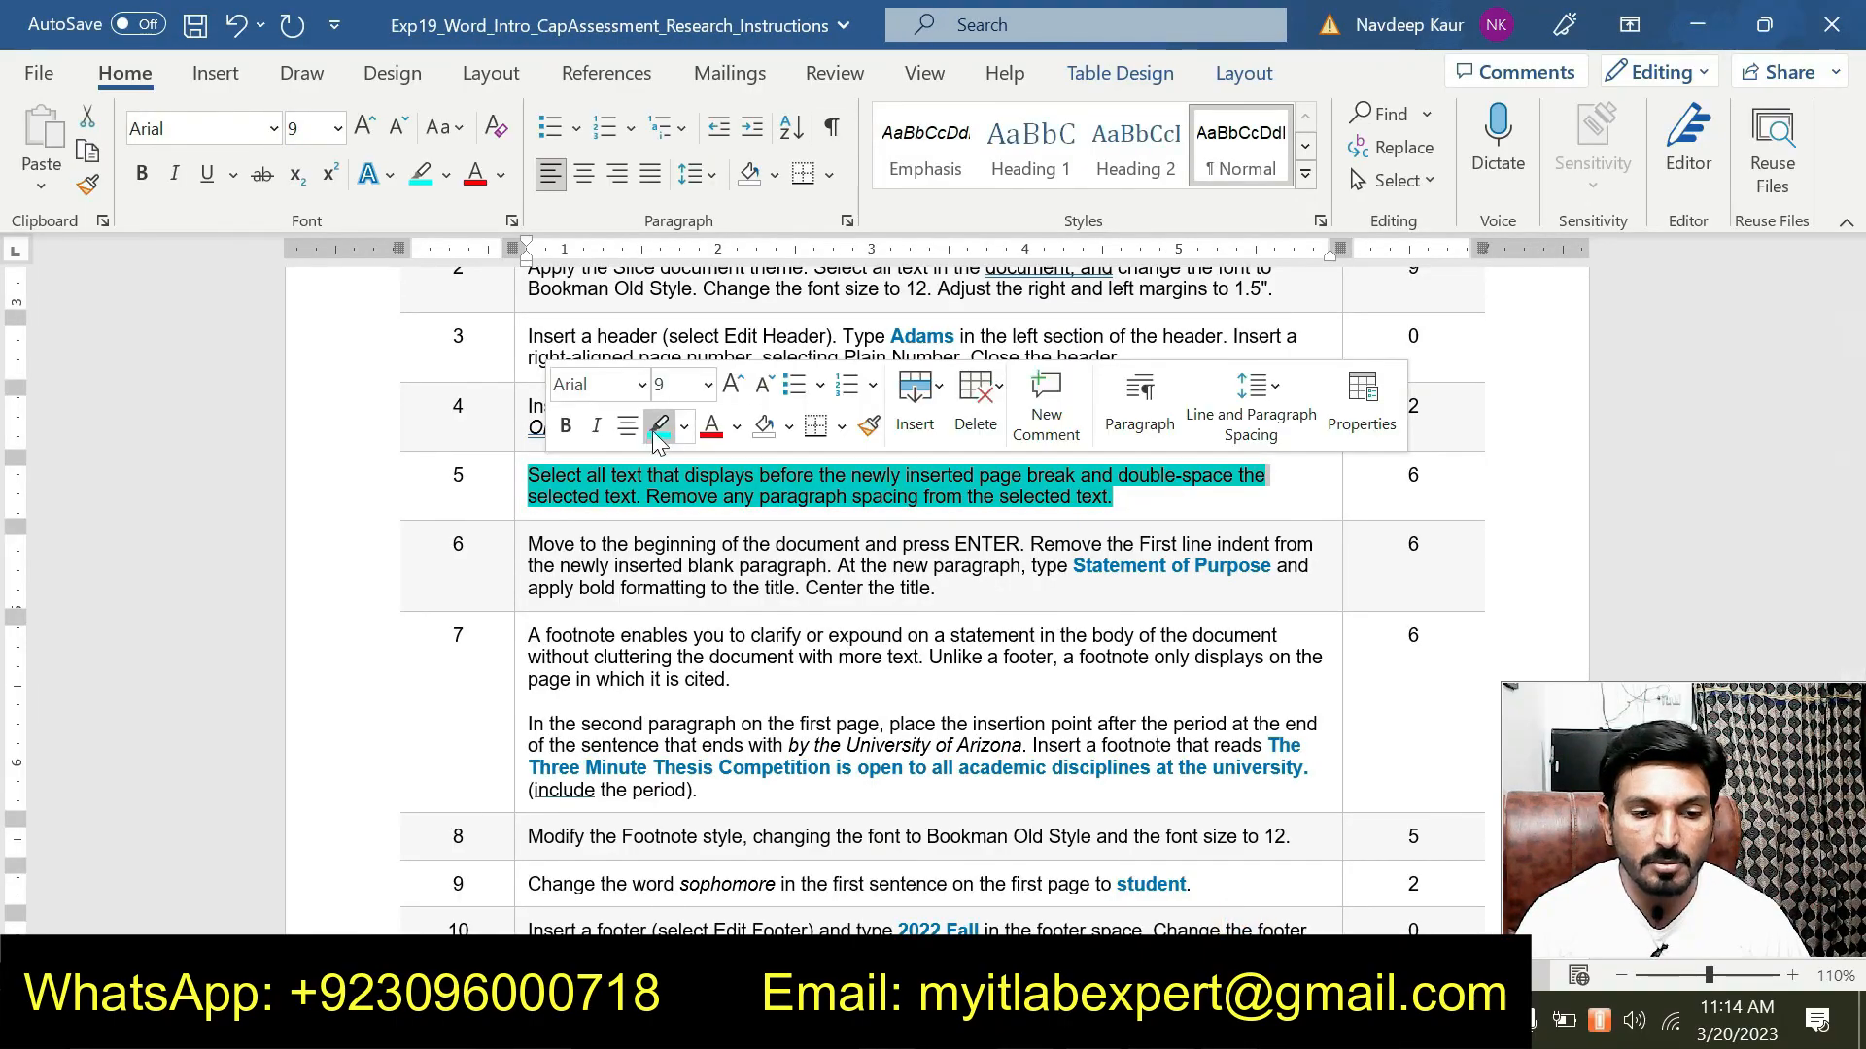
left_click(659, 426)
scroll(875, 583, "down", 1)
key("Left")
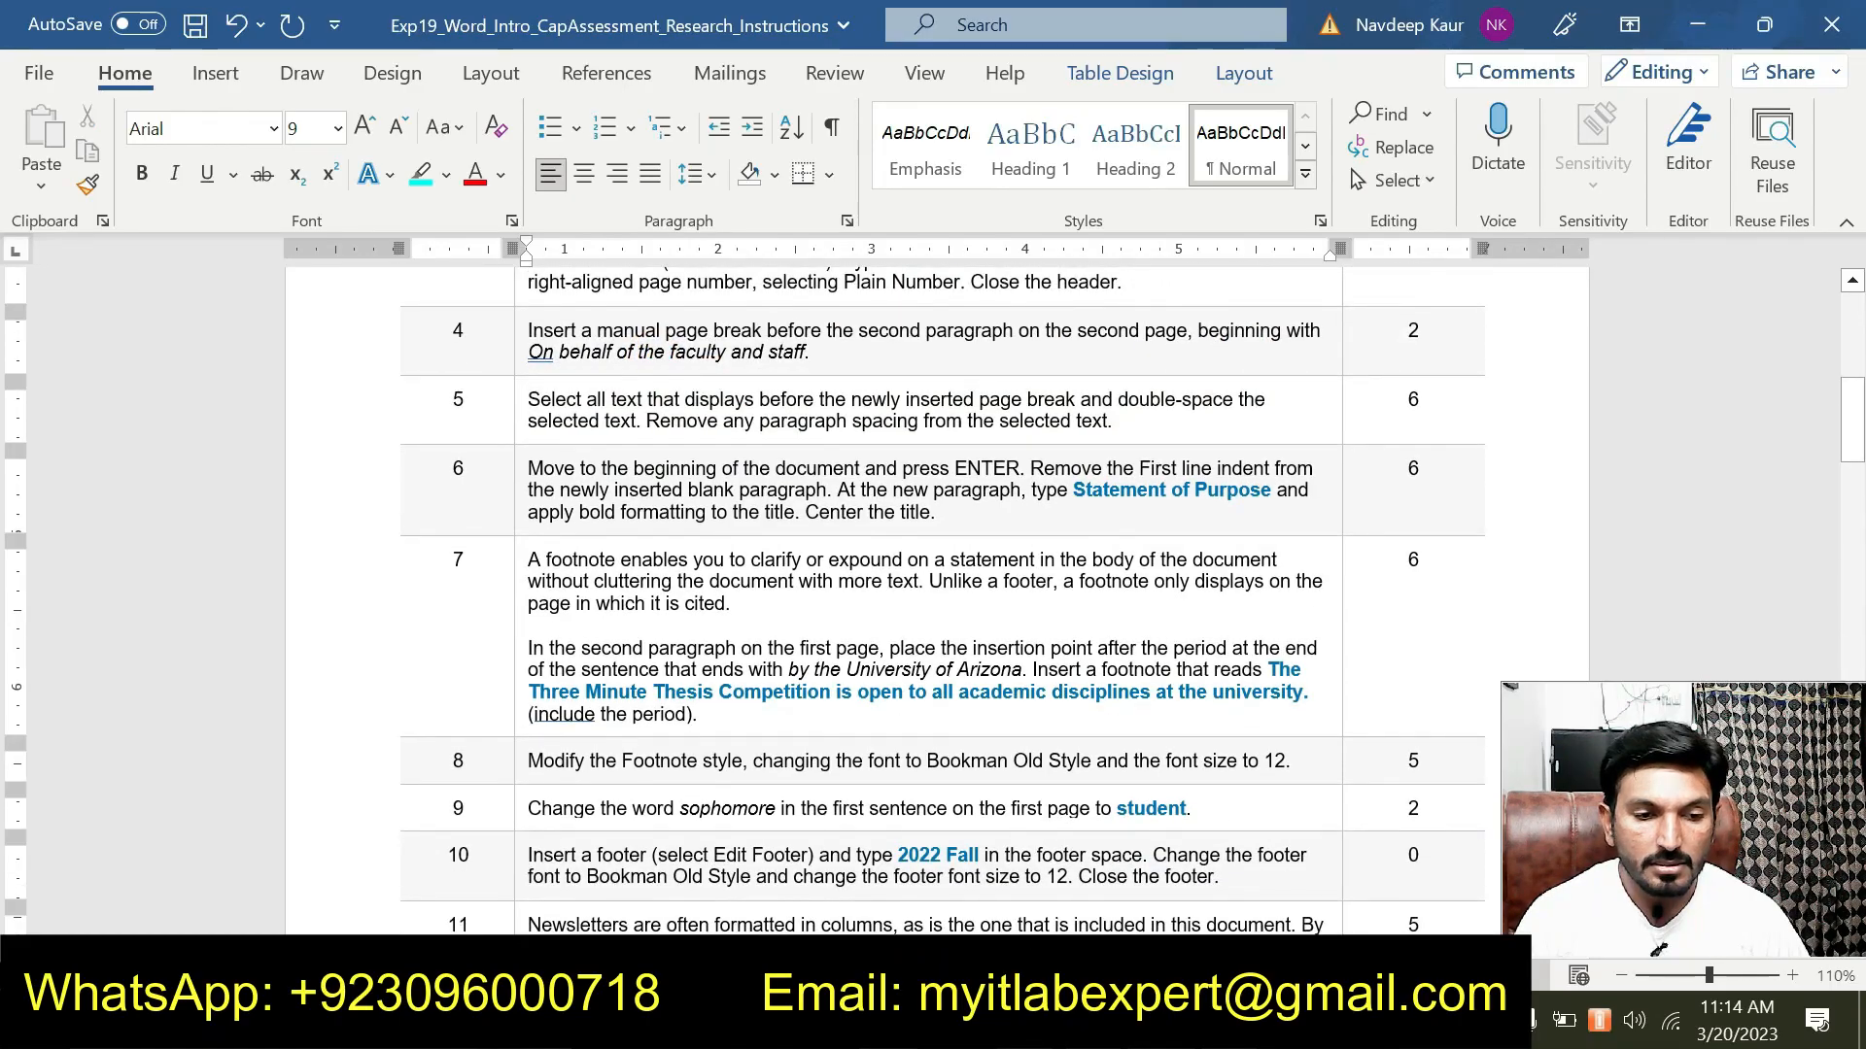
left_click(522, 468)
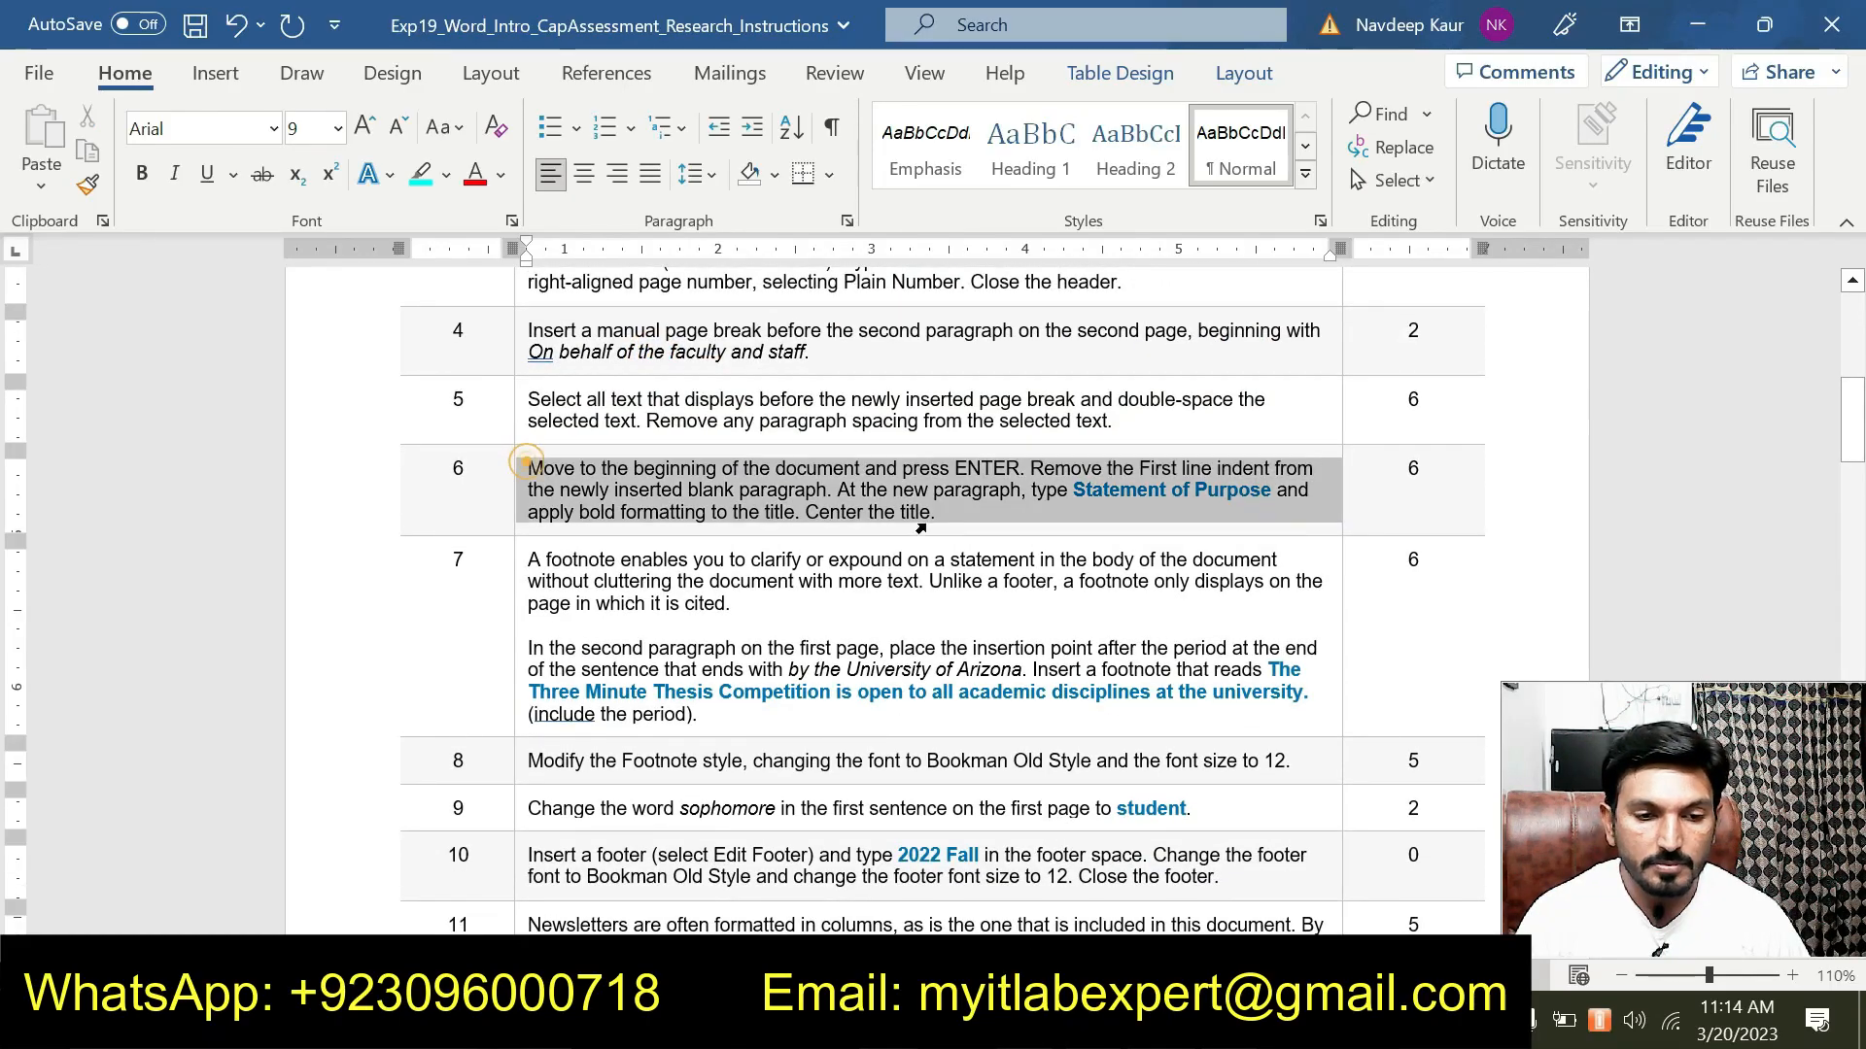
left_click(1039, 471)
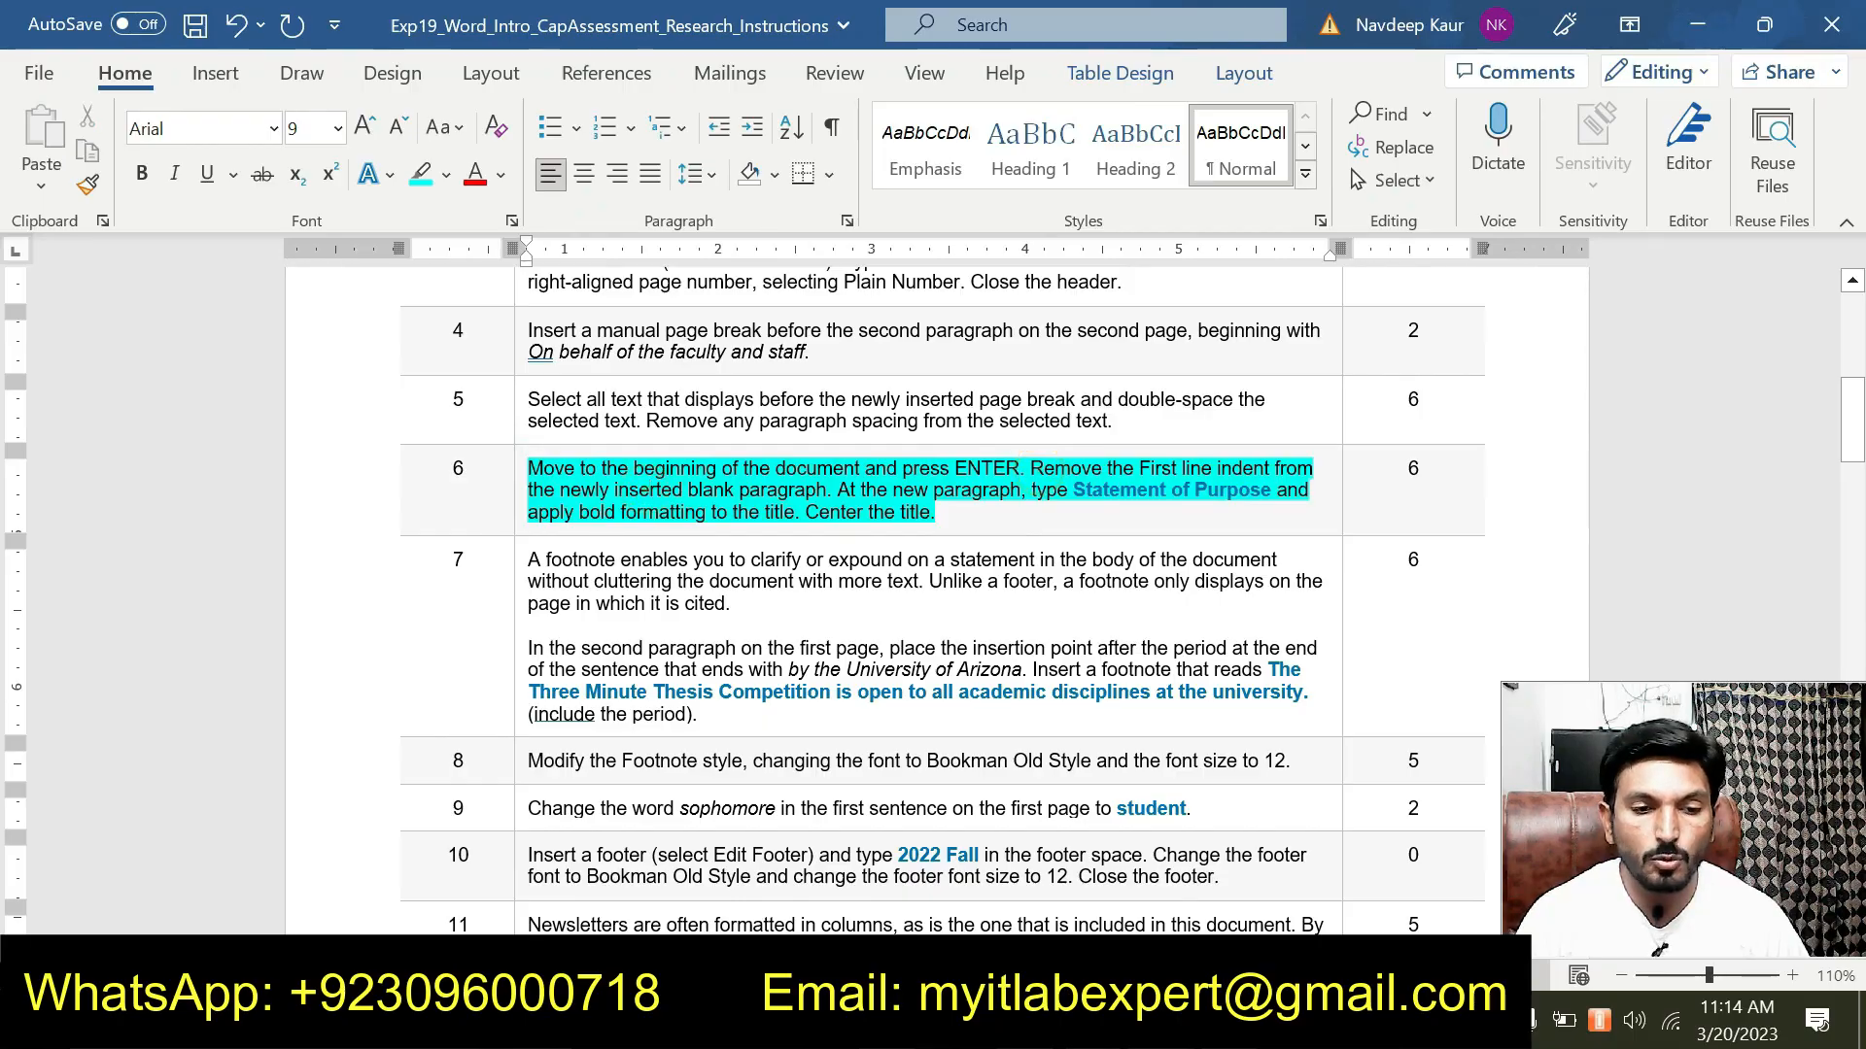
Copy the title text "Statement of Purpose" from the step 6 instruction.
scroll(933, 583, "up", 3)
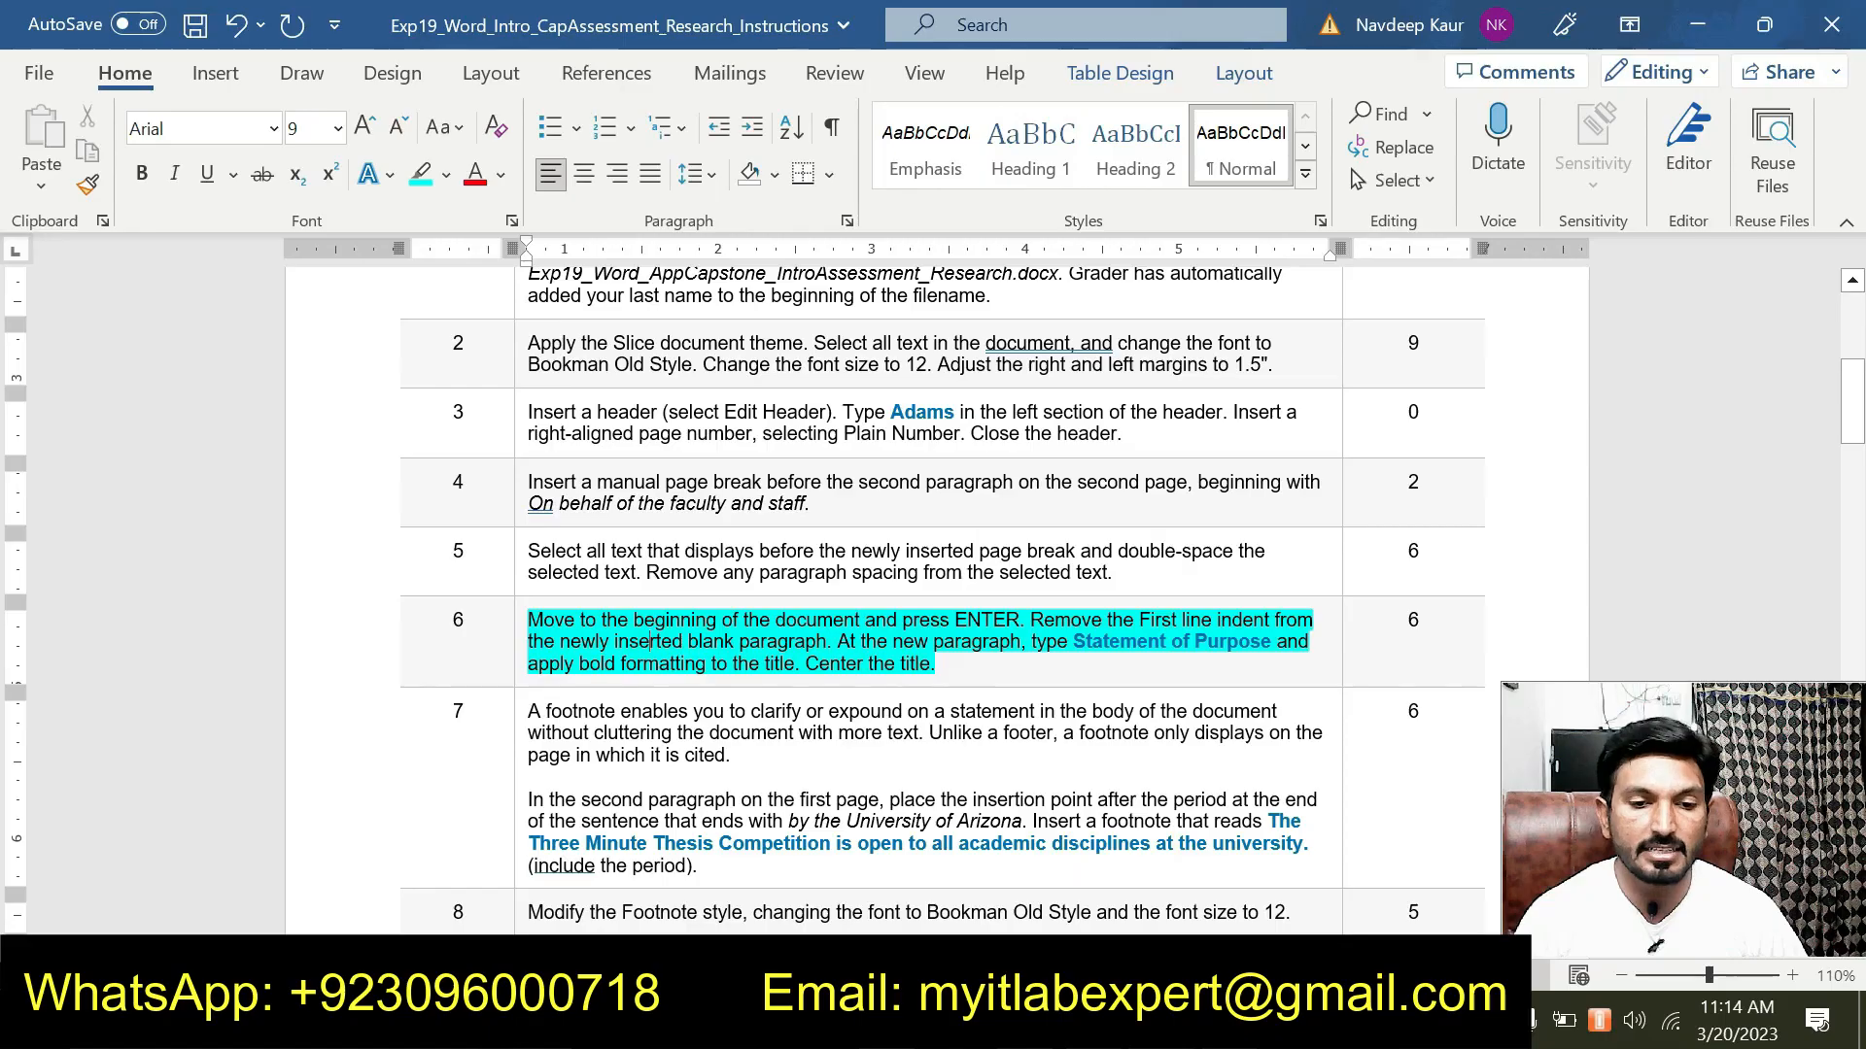
left_click_drag(1072, 643, 1274, 643)
right_click(1190, 639)
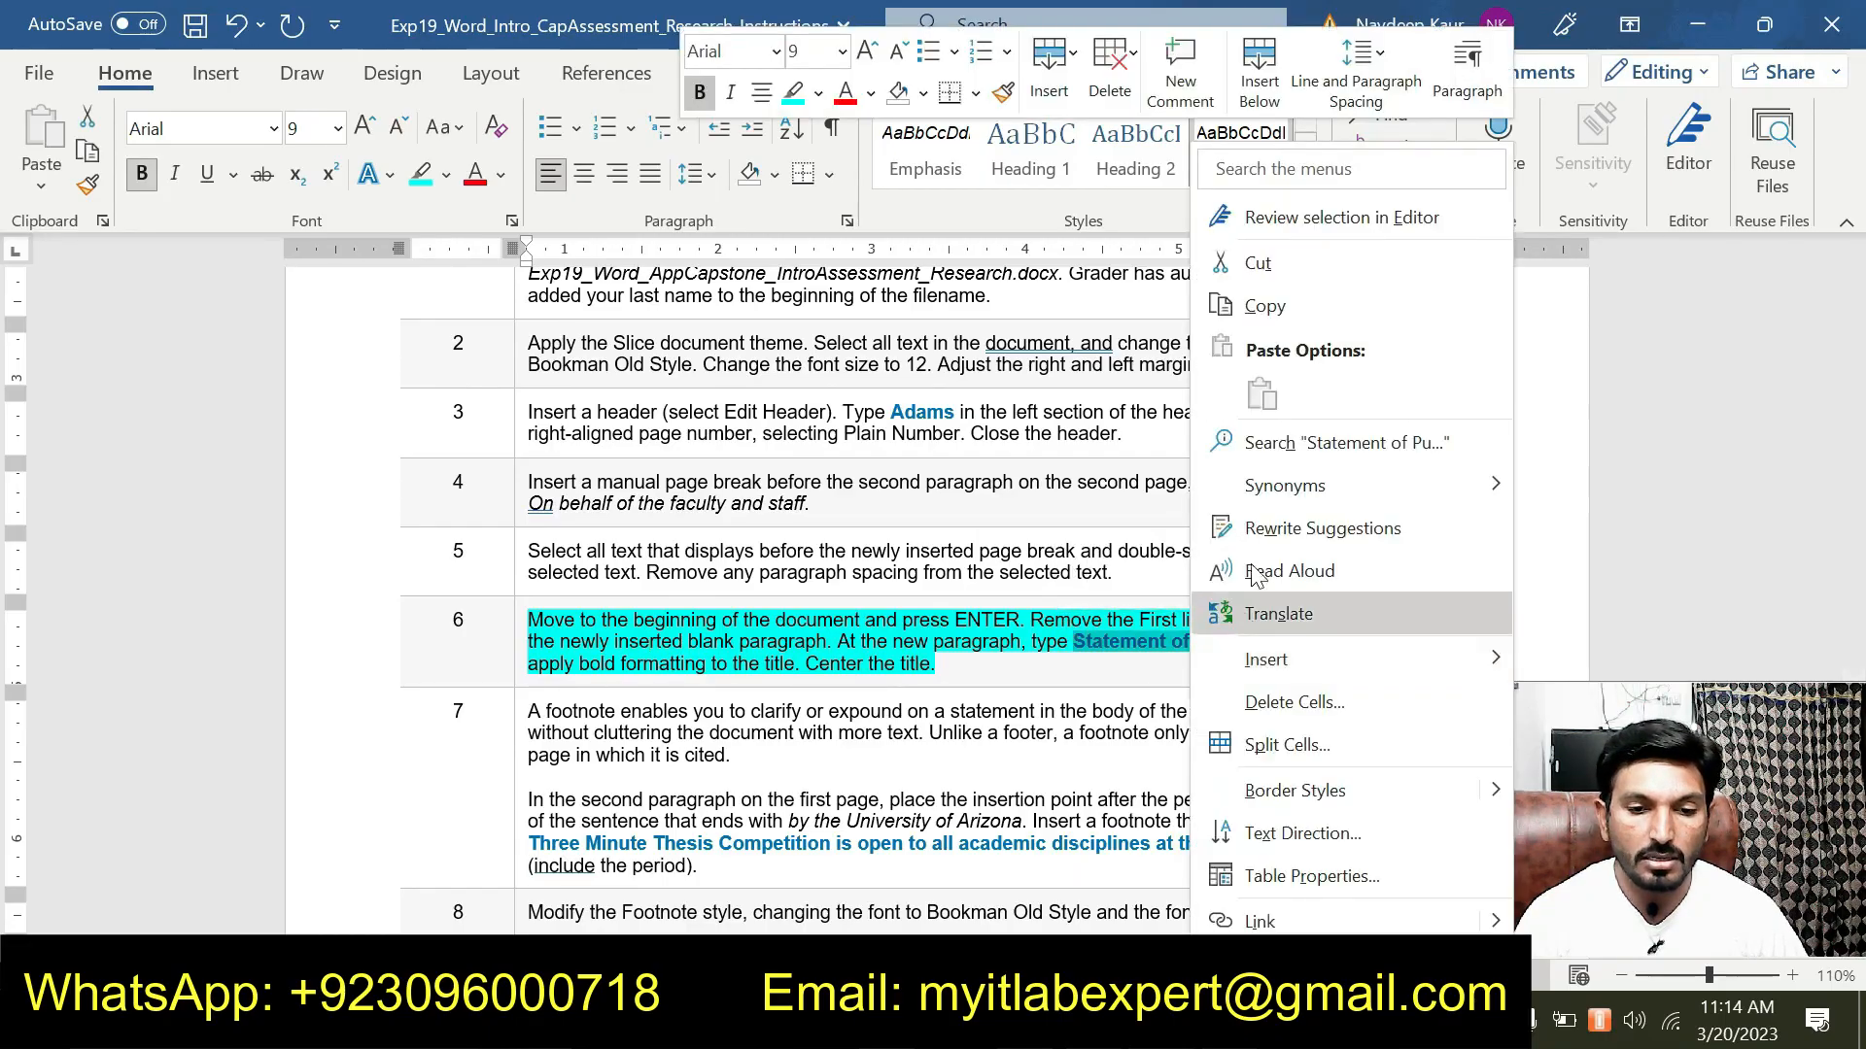
left_click(1298, 301)
In the research document, insert a blank paragraph at the very beginning, above "As an undergraduate sophomore".
mouse_move(1176, 1028)
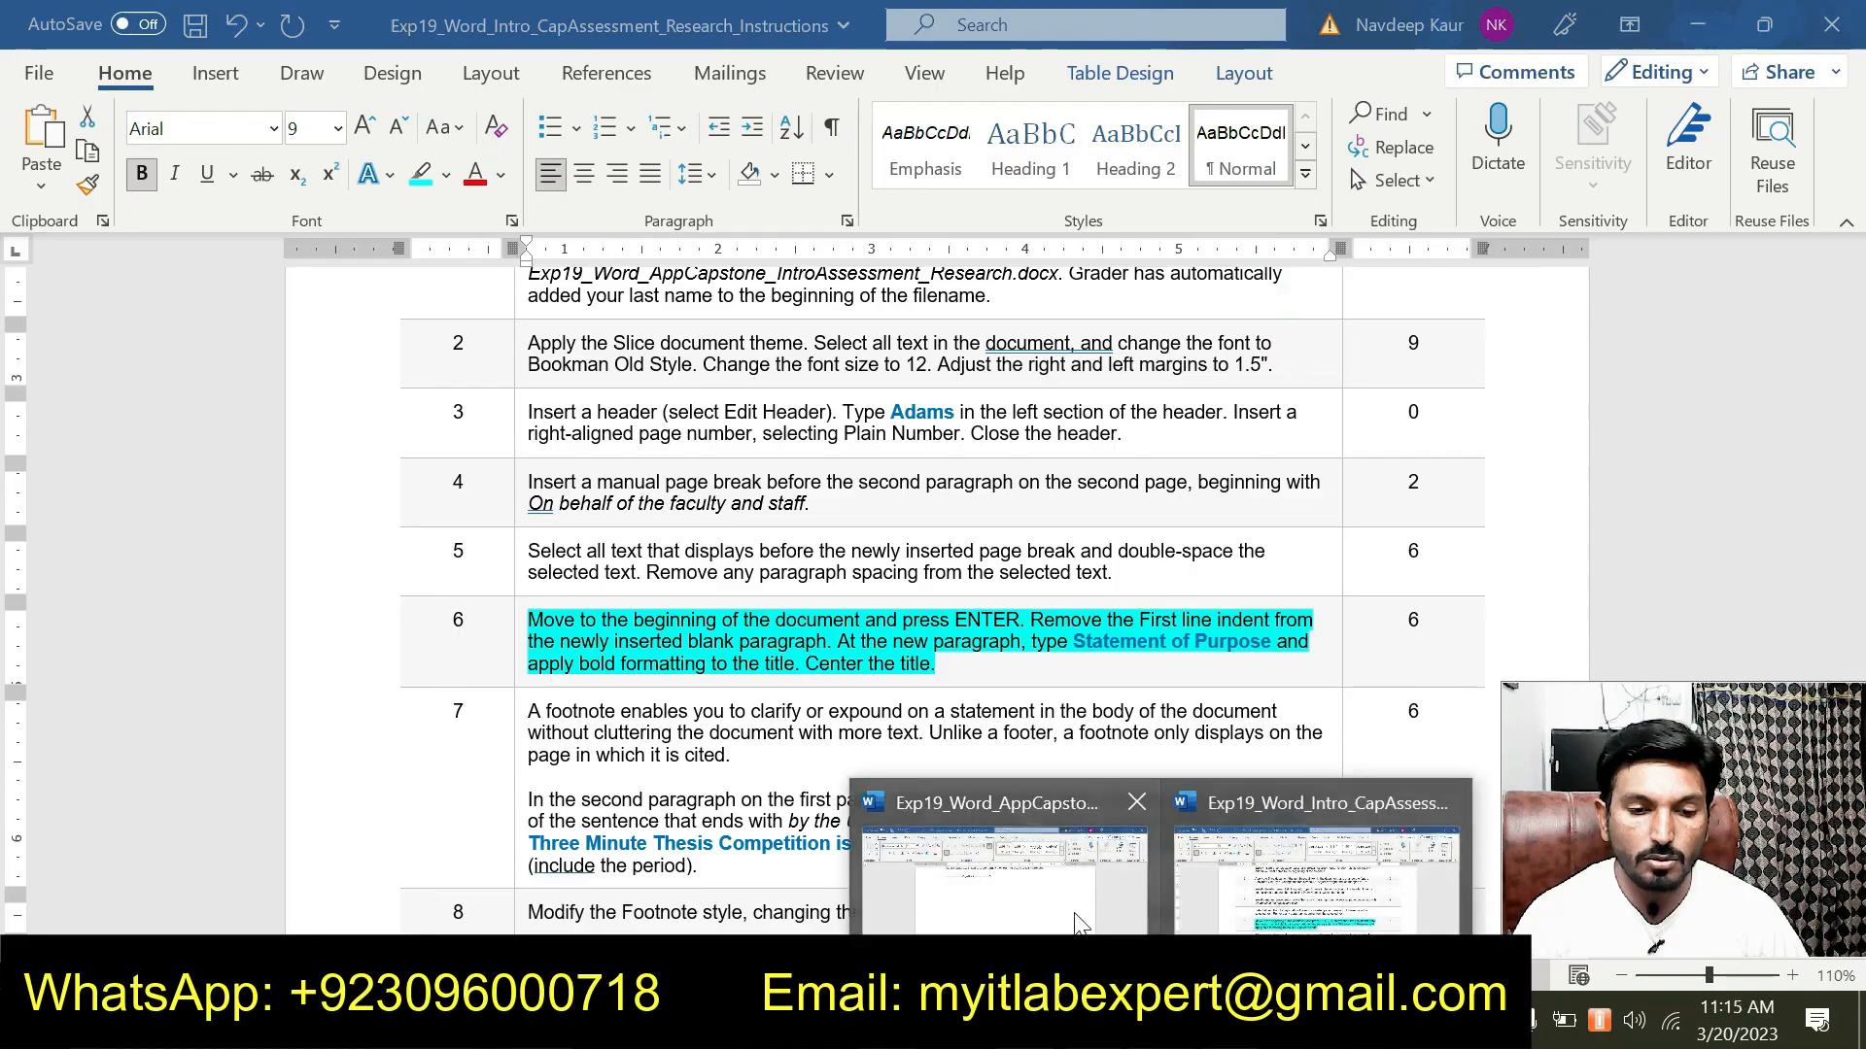
left_click(1004, 874)
scroll(645, 653, "up", 5)
scroll(644, 653, "up", 15)
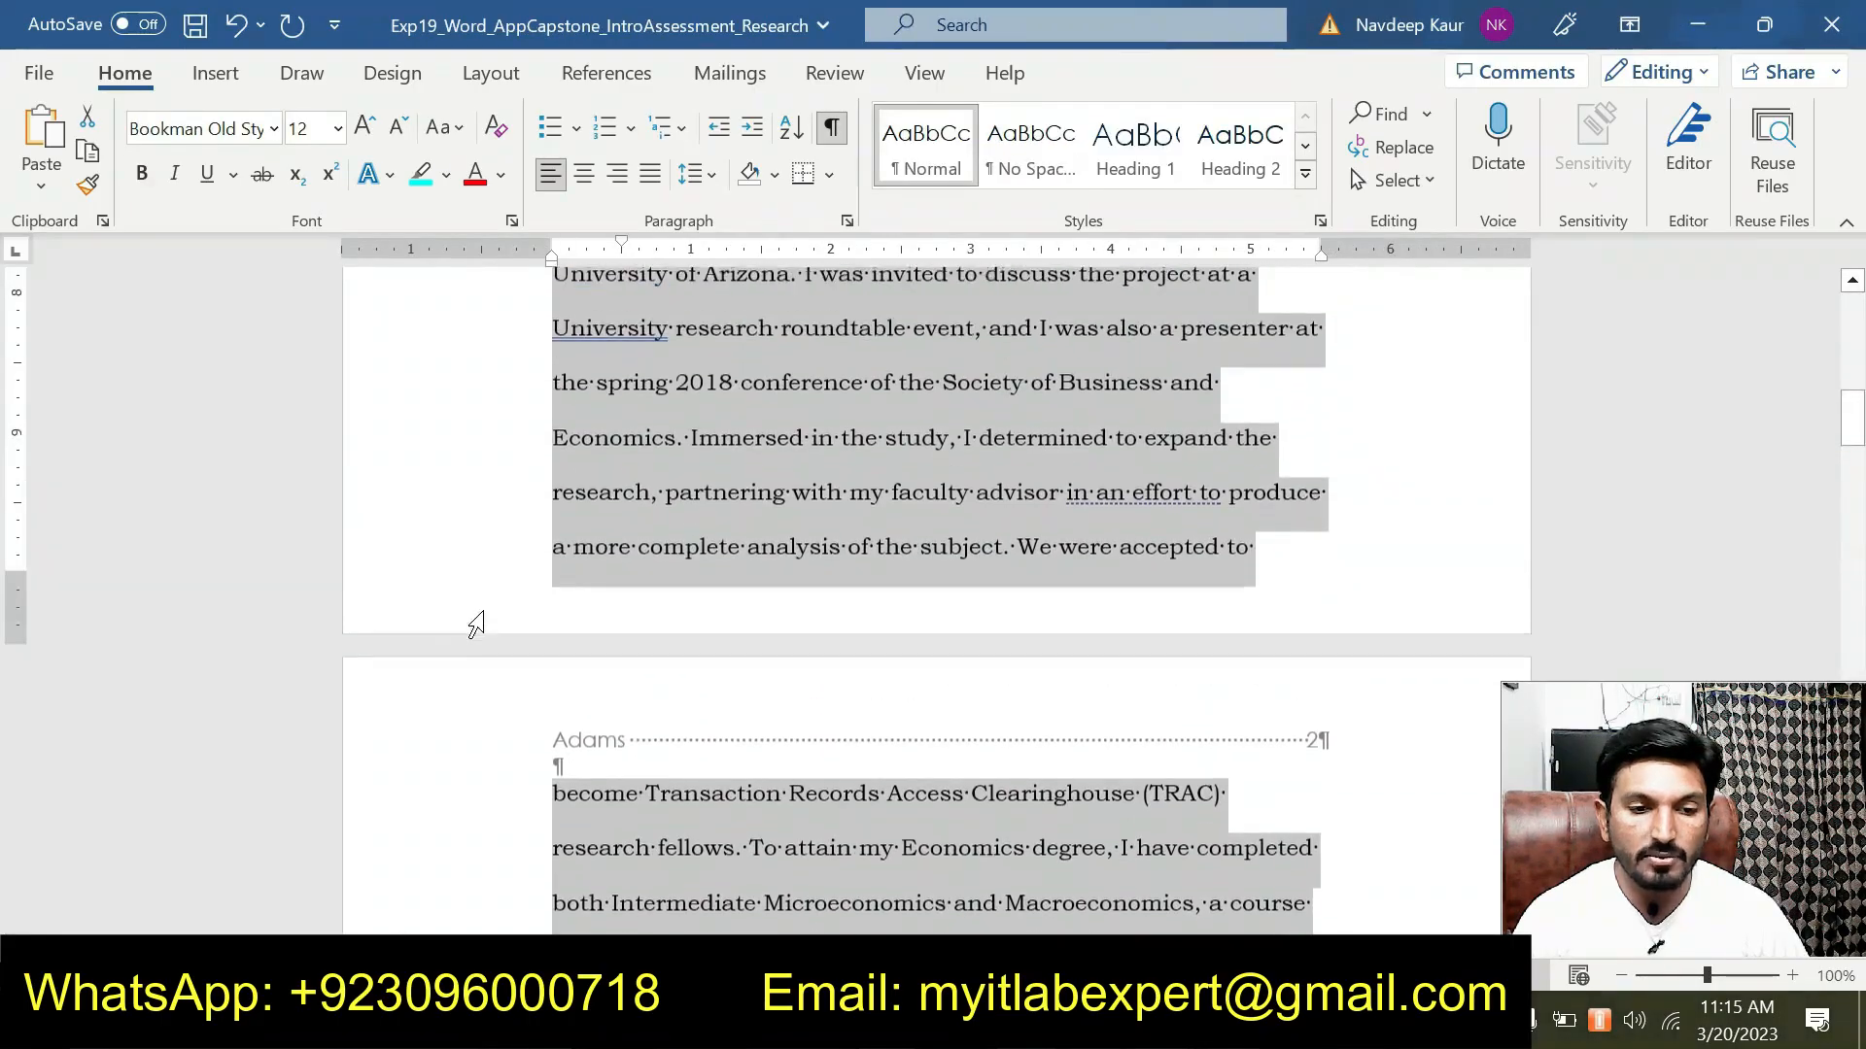
scroll(511, 632, "up", 1)
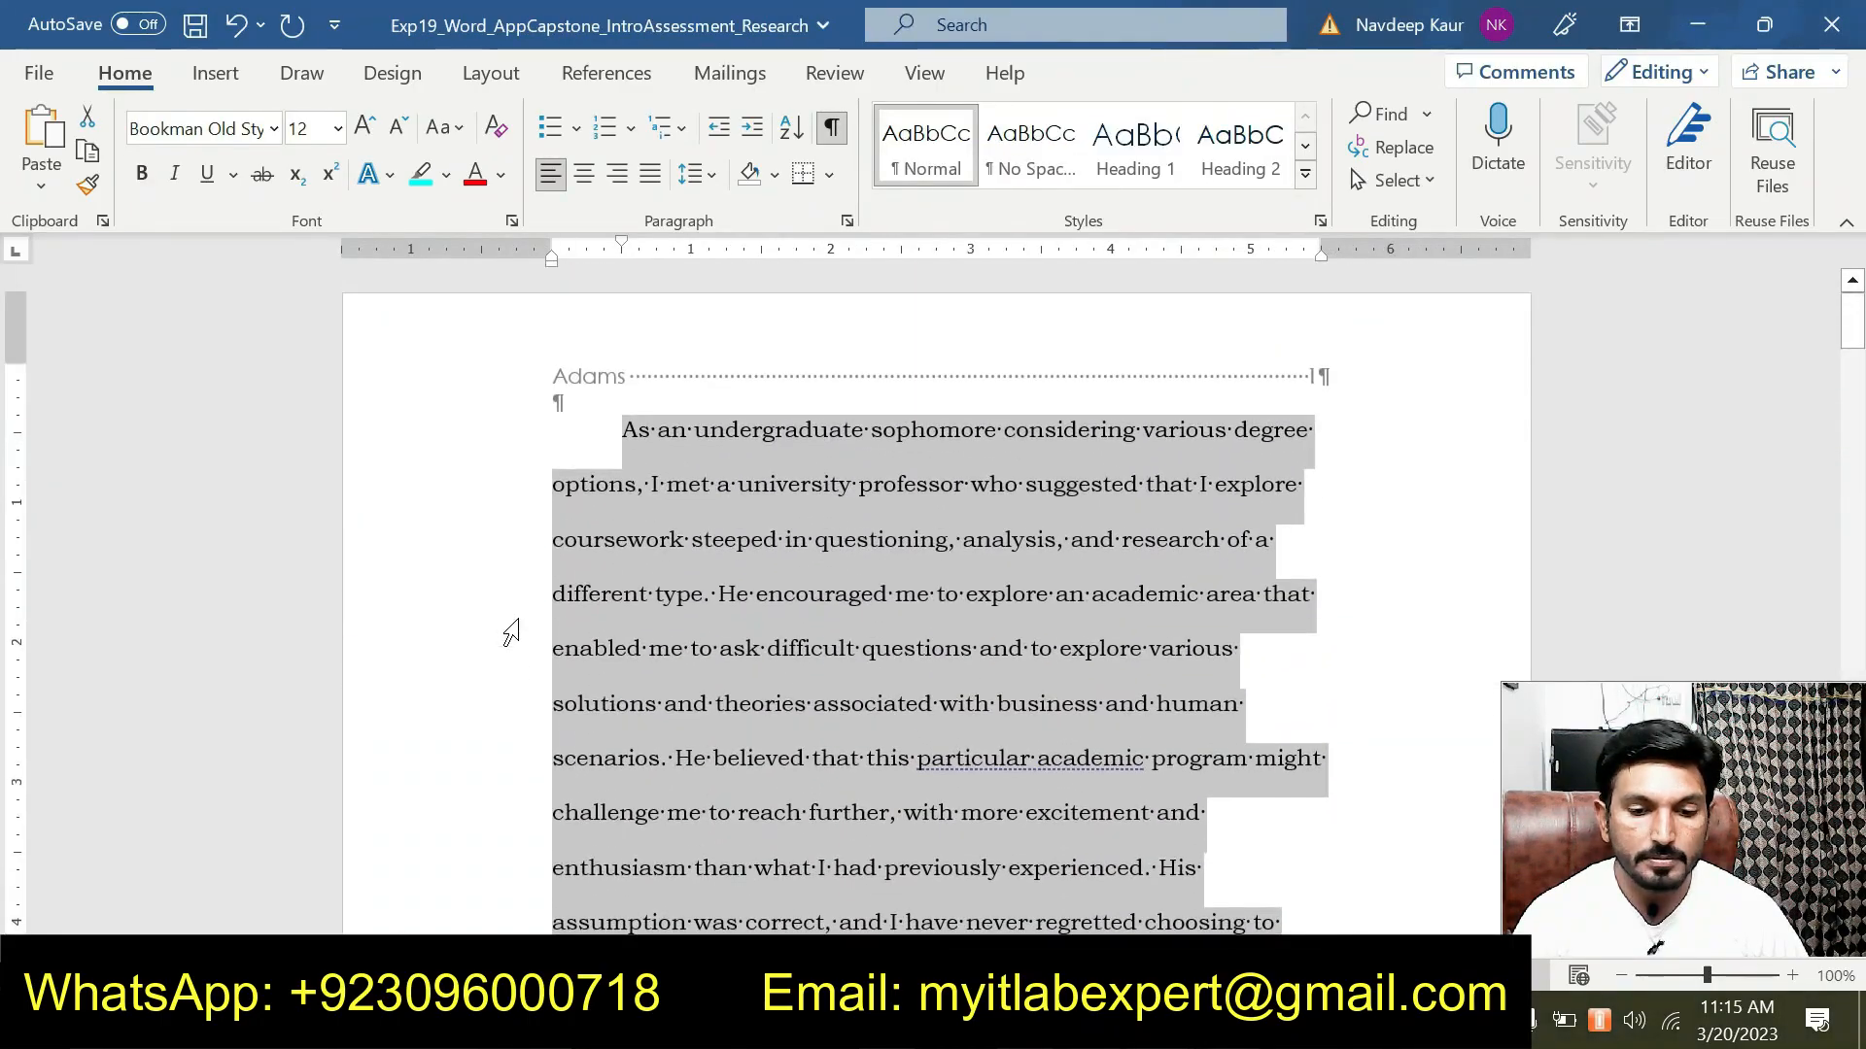
left_click(632, 430)
left_click(627, 429)
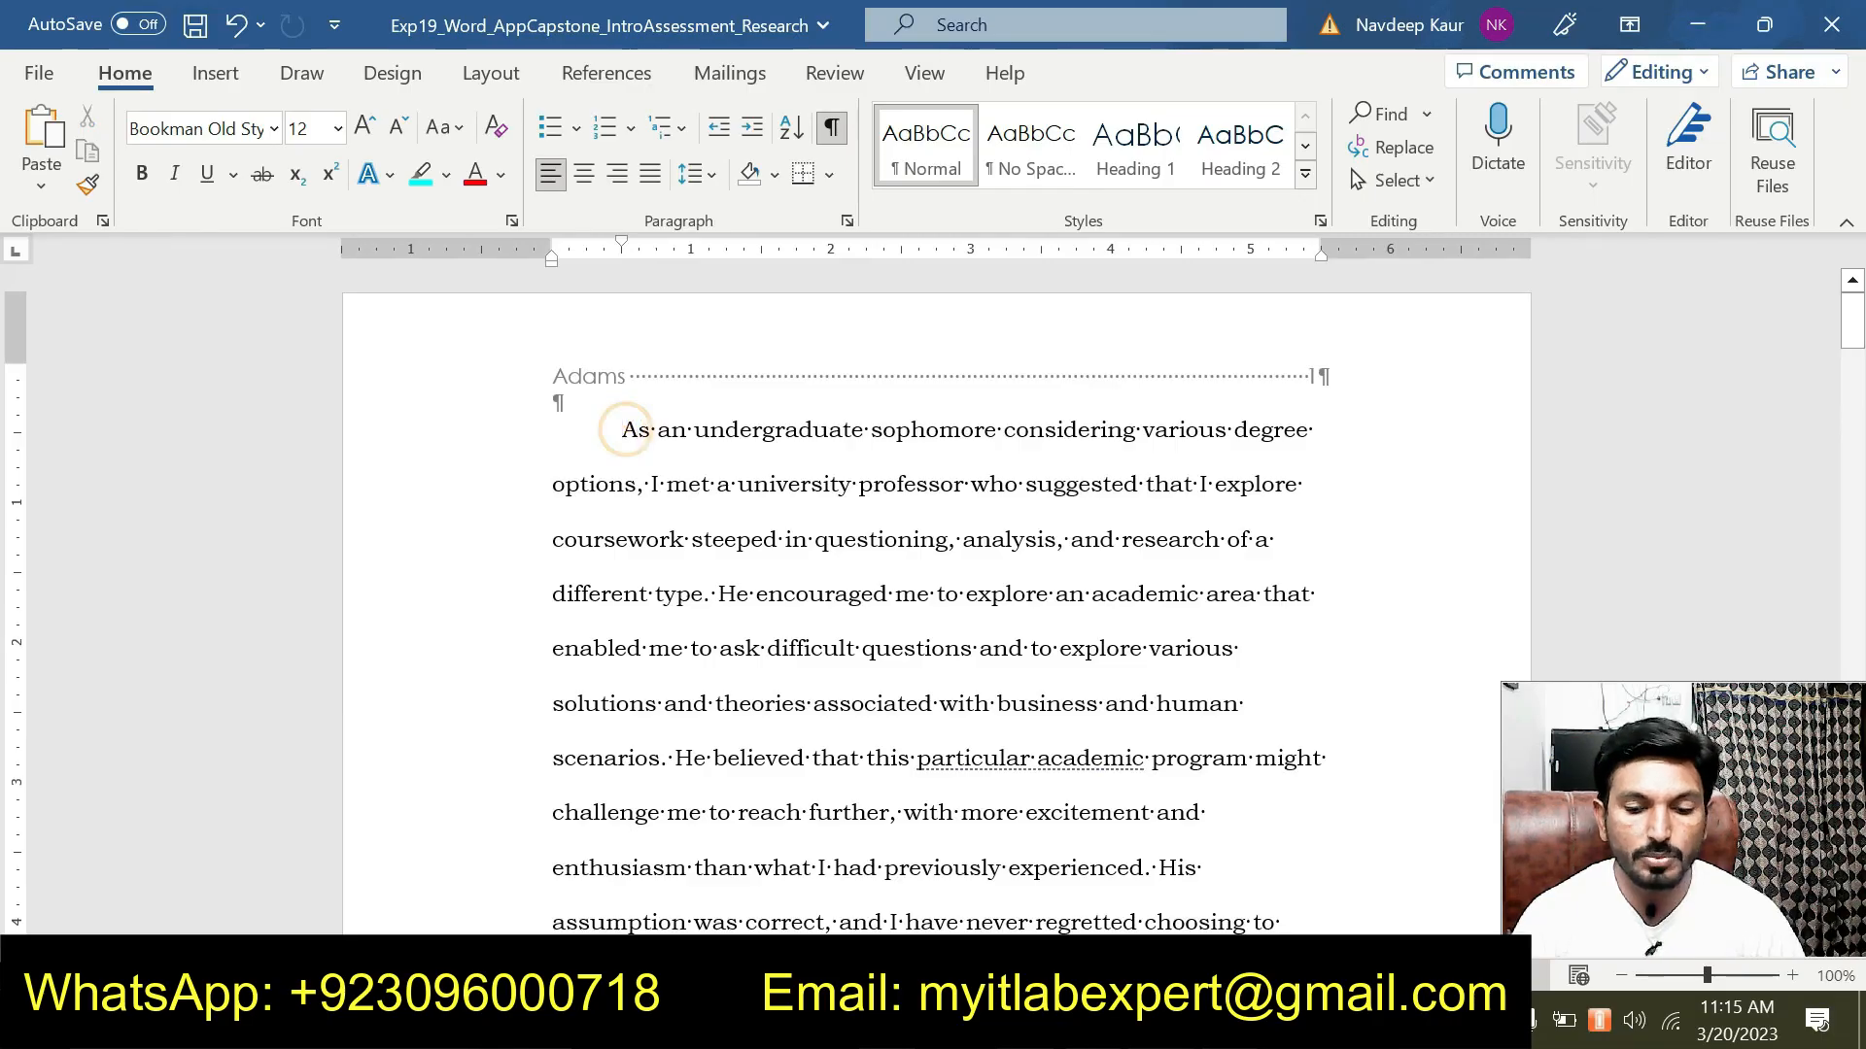
key("Return")
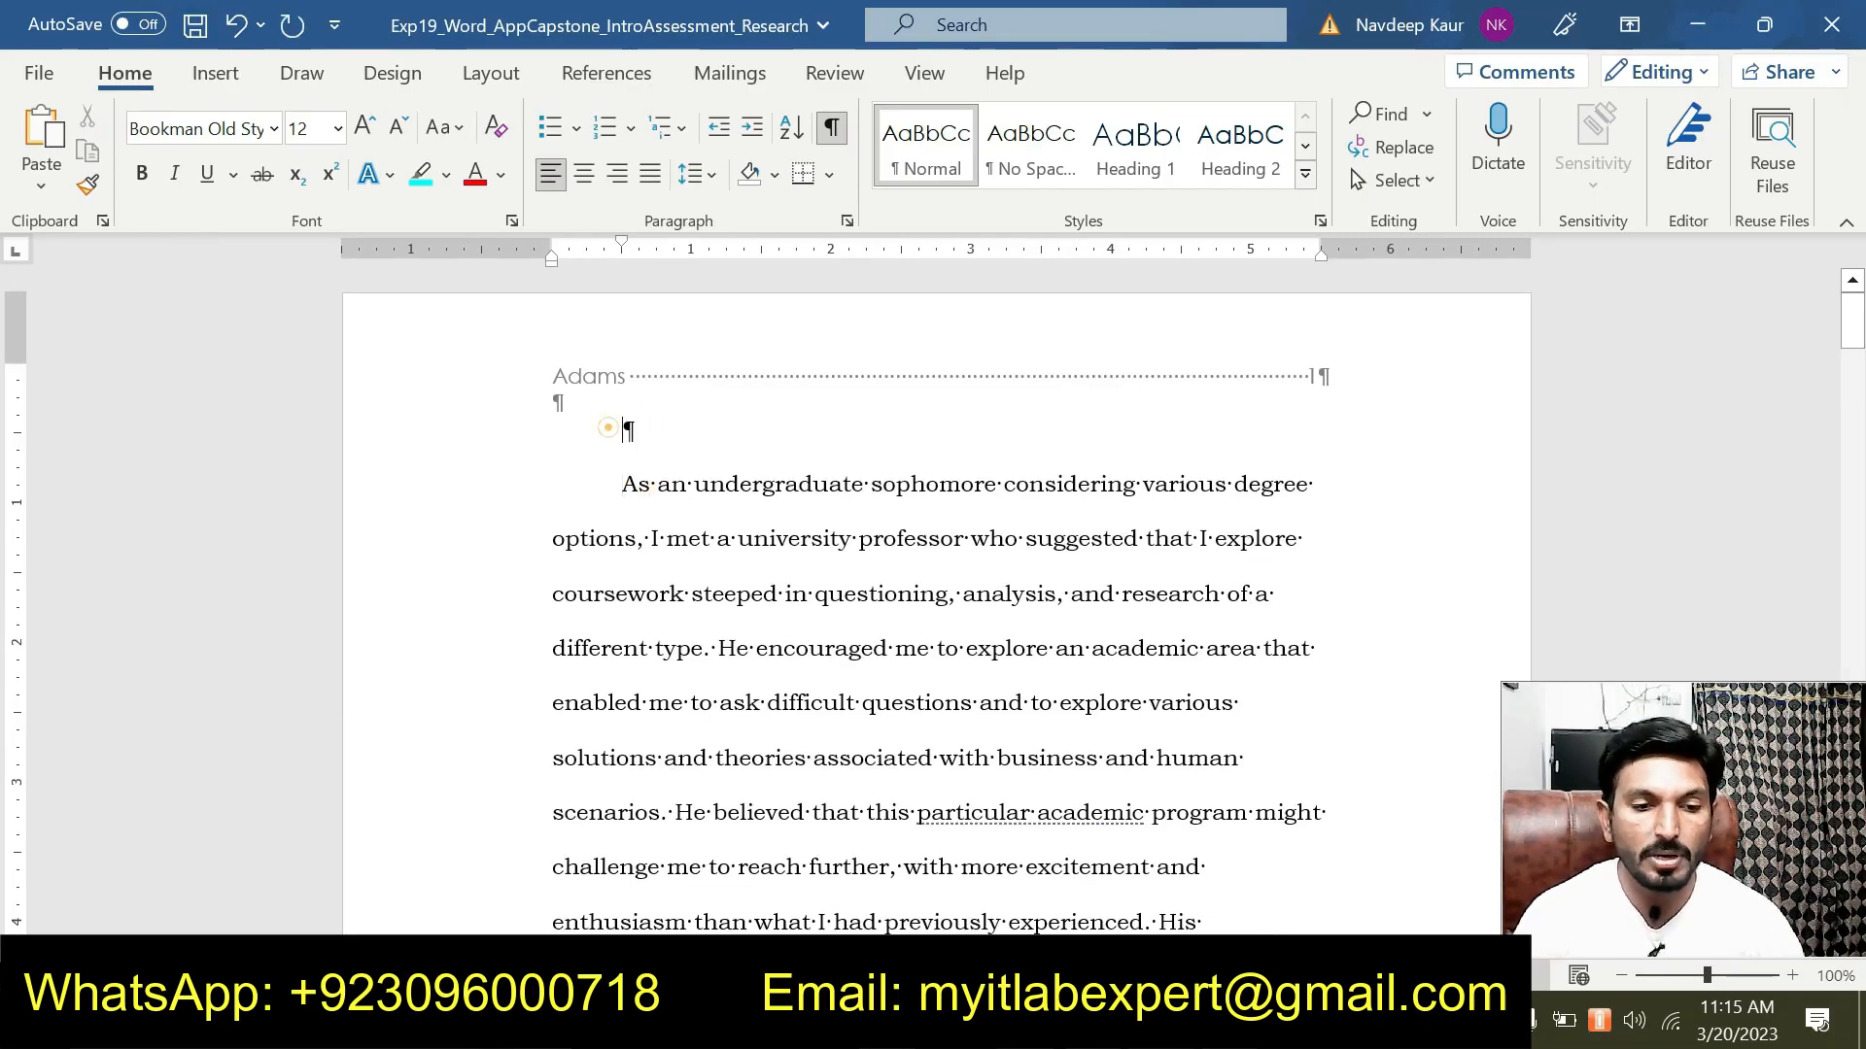
Remove the first-line indent from the new blank paragraph by setting its special indentation to (none).
left_click(847, 222)
left_click(1146, 439)
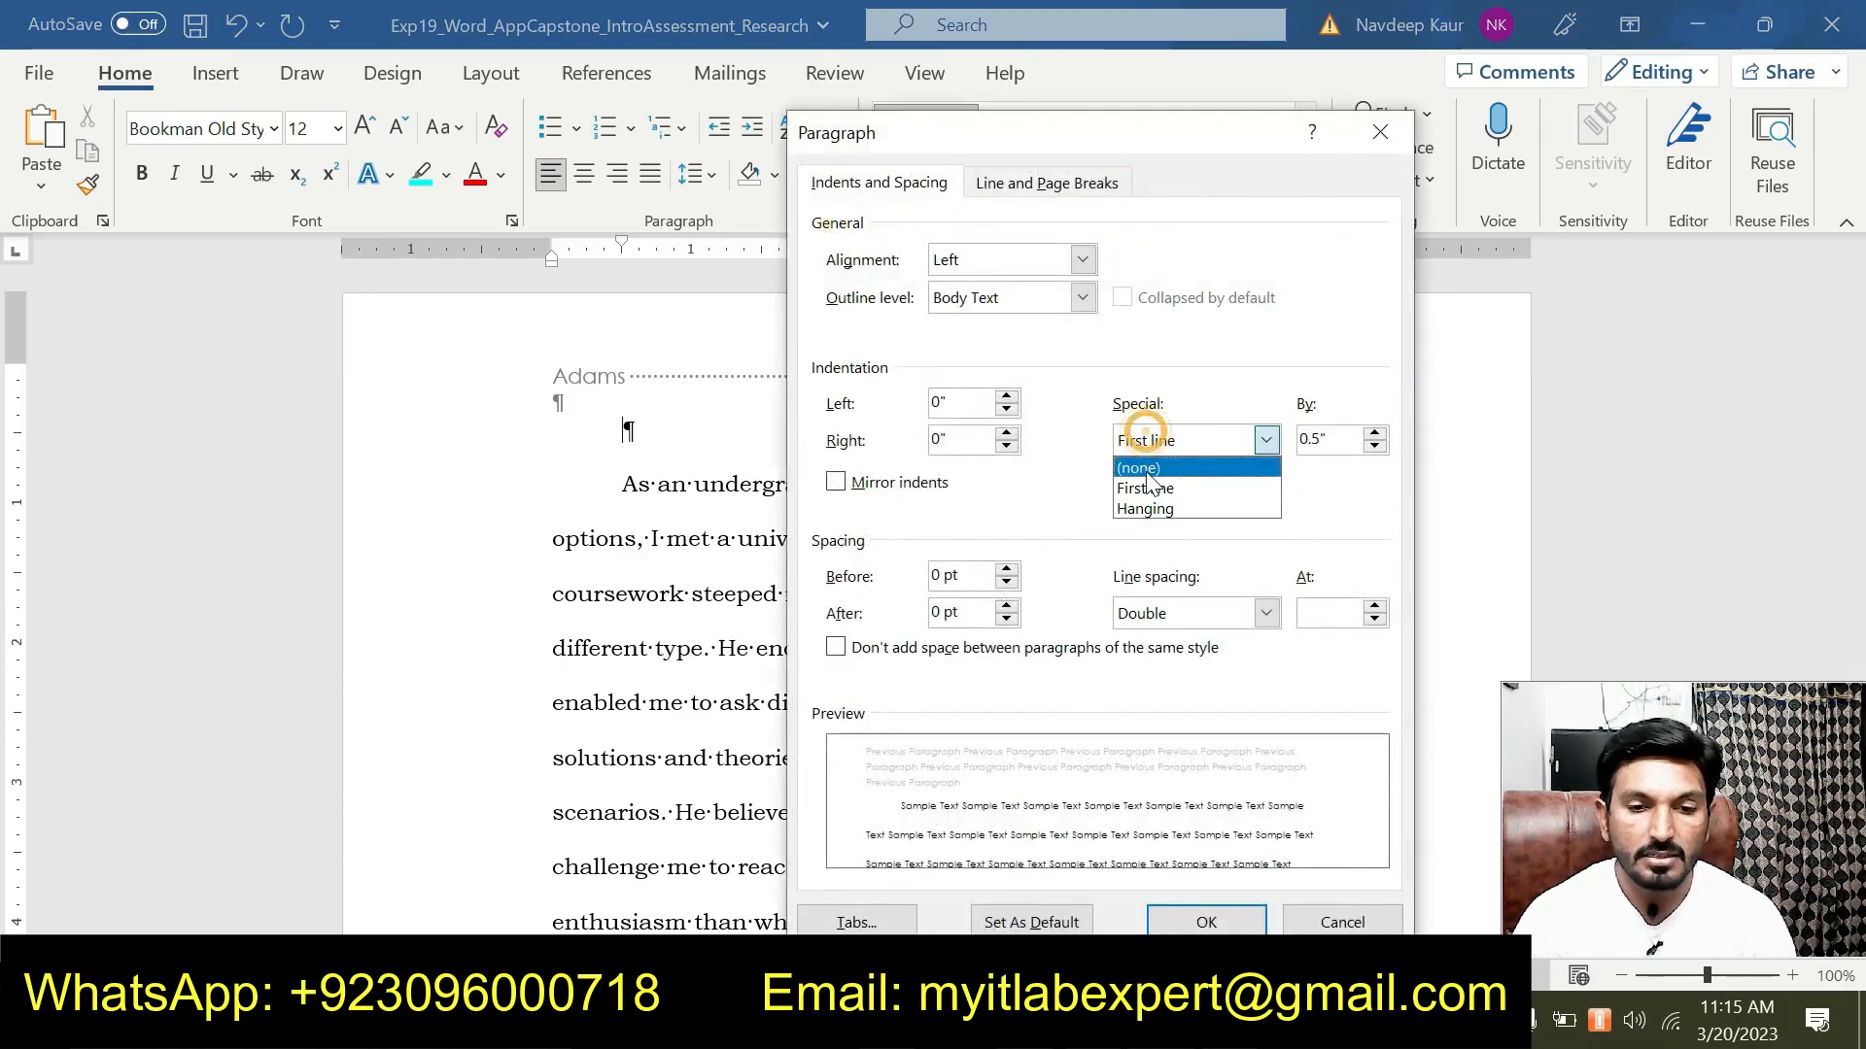
left_click(1148, 470)
left_click(1205, 920)
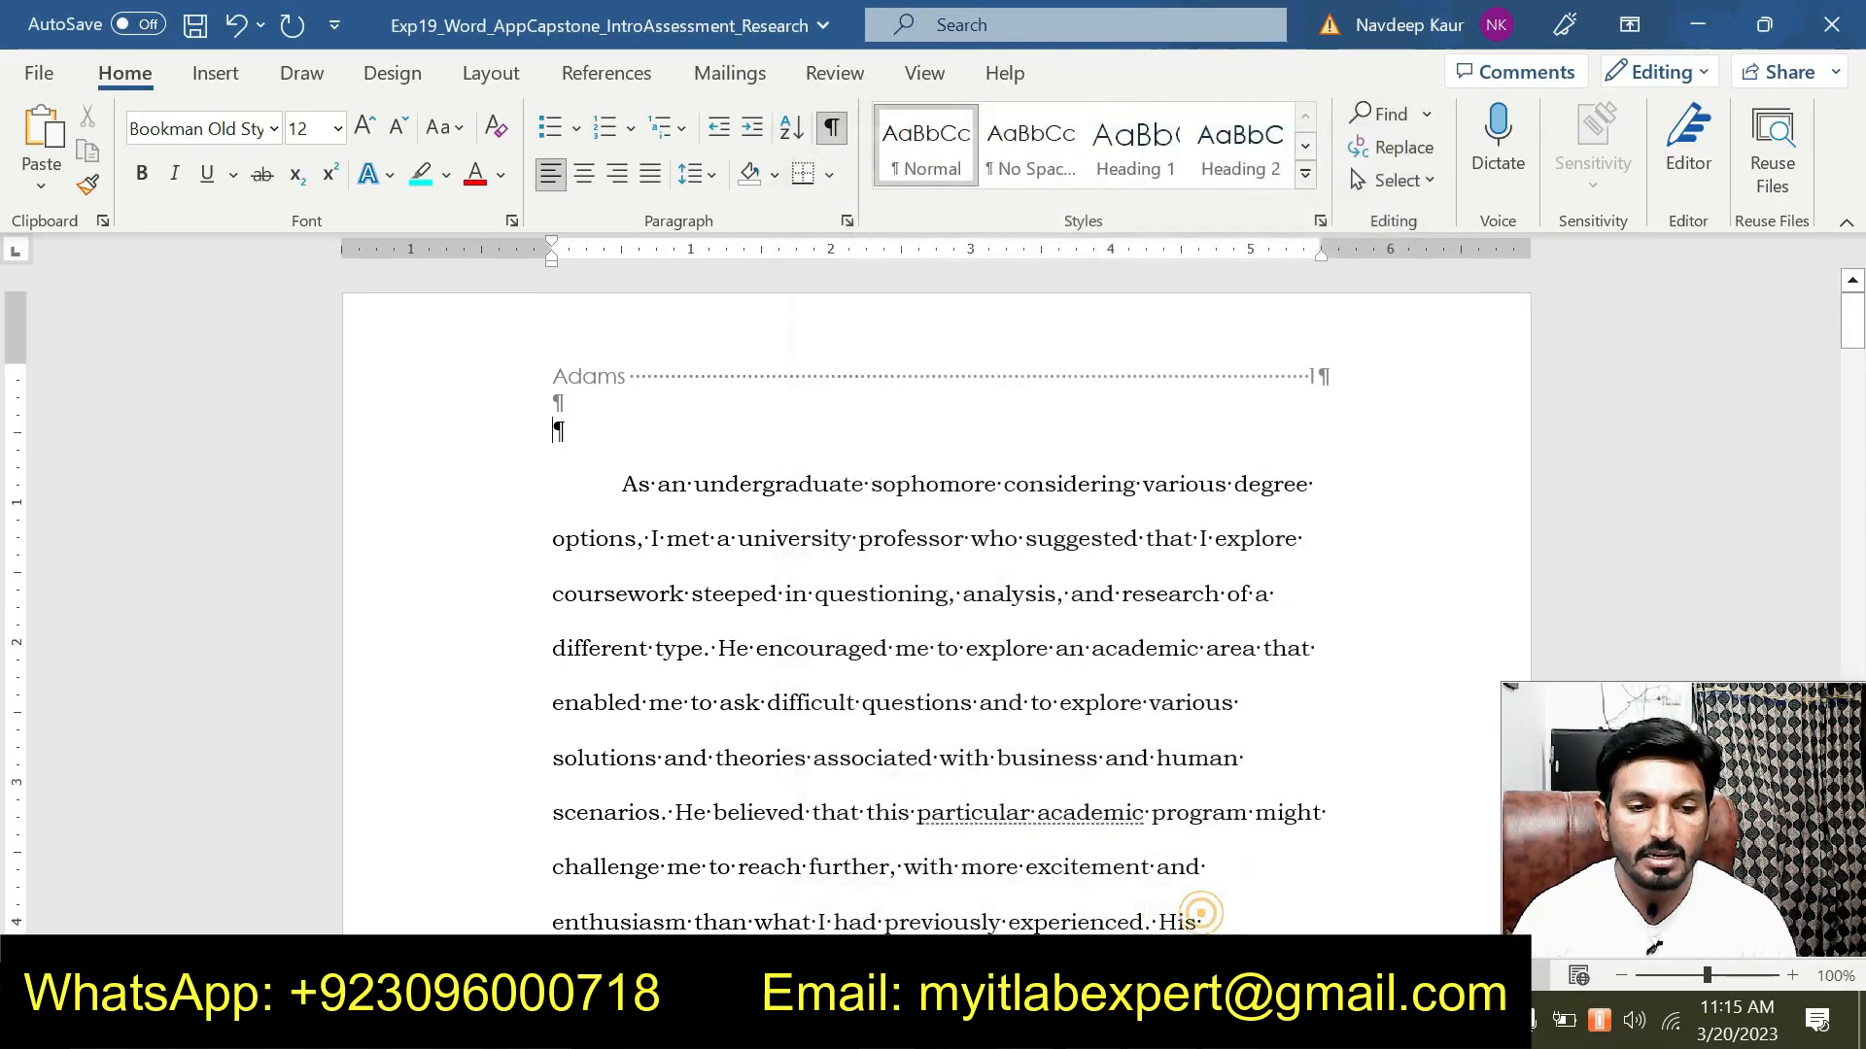
Paste the title "Statement of Purpose" into the blank first paragraph, keeping the text only.
key("ctrl+v")
left_click(847, 463)
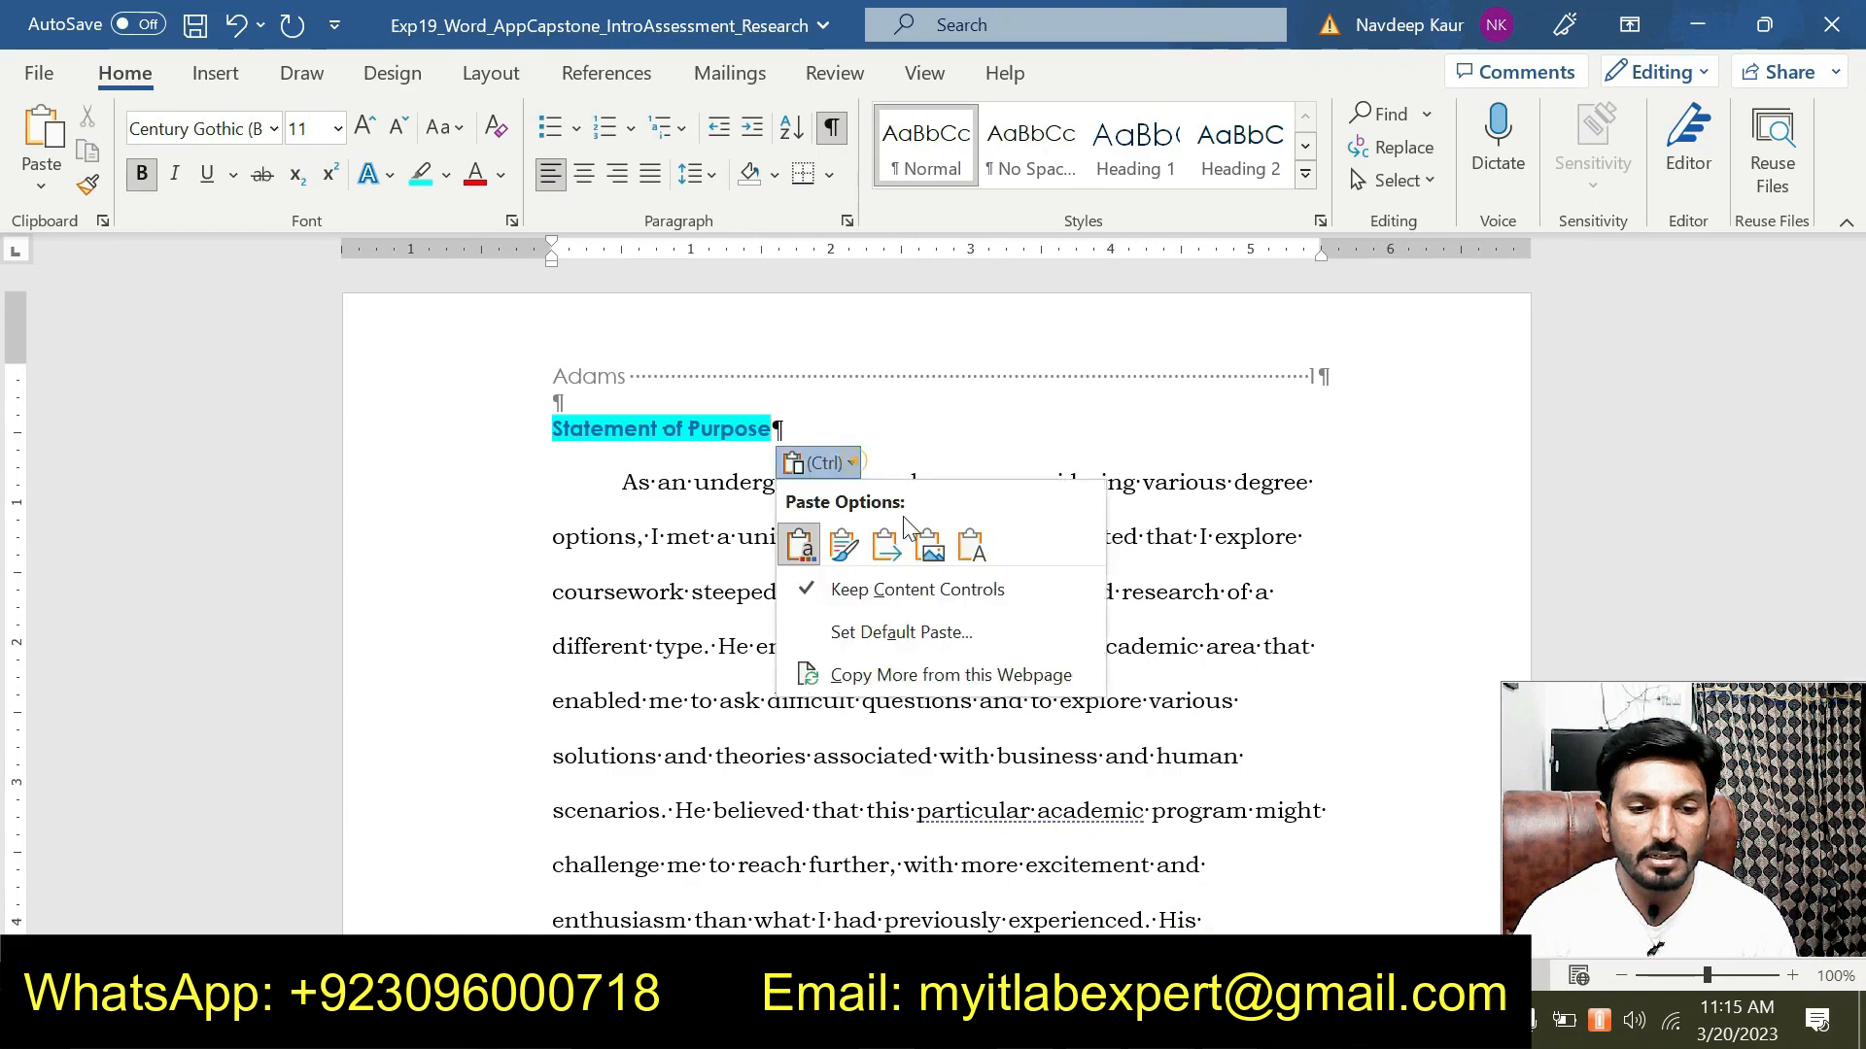
left_click(972, 546)
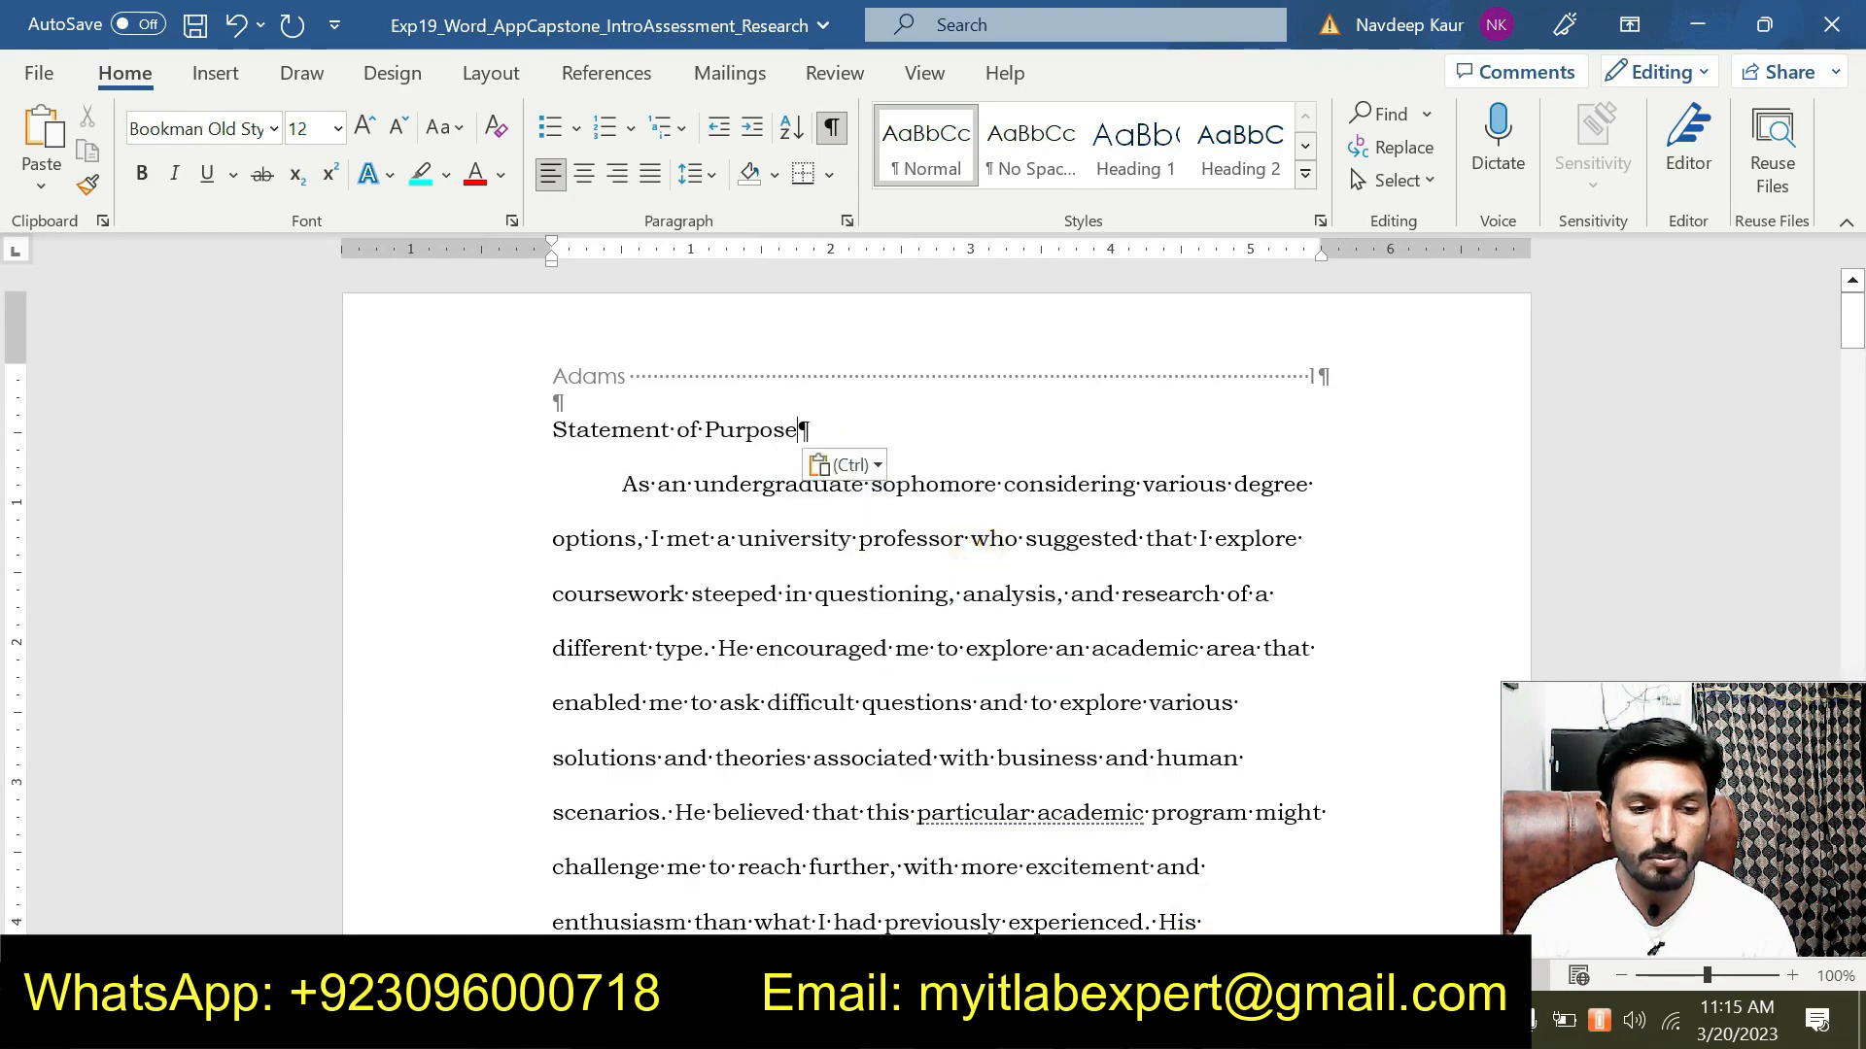
Make the "Statement of Purpose" title bold and center it.
left_click(537, 429)
left_click(141, 174)
left_click(584, 174)
left_click(1004, 696)
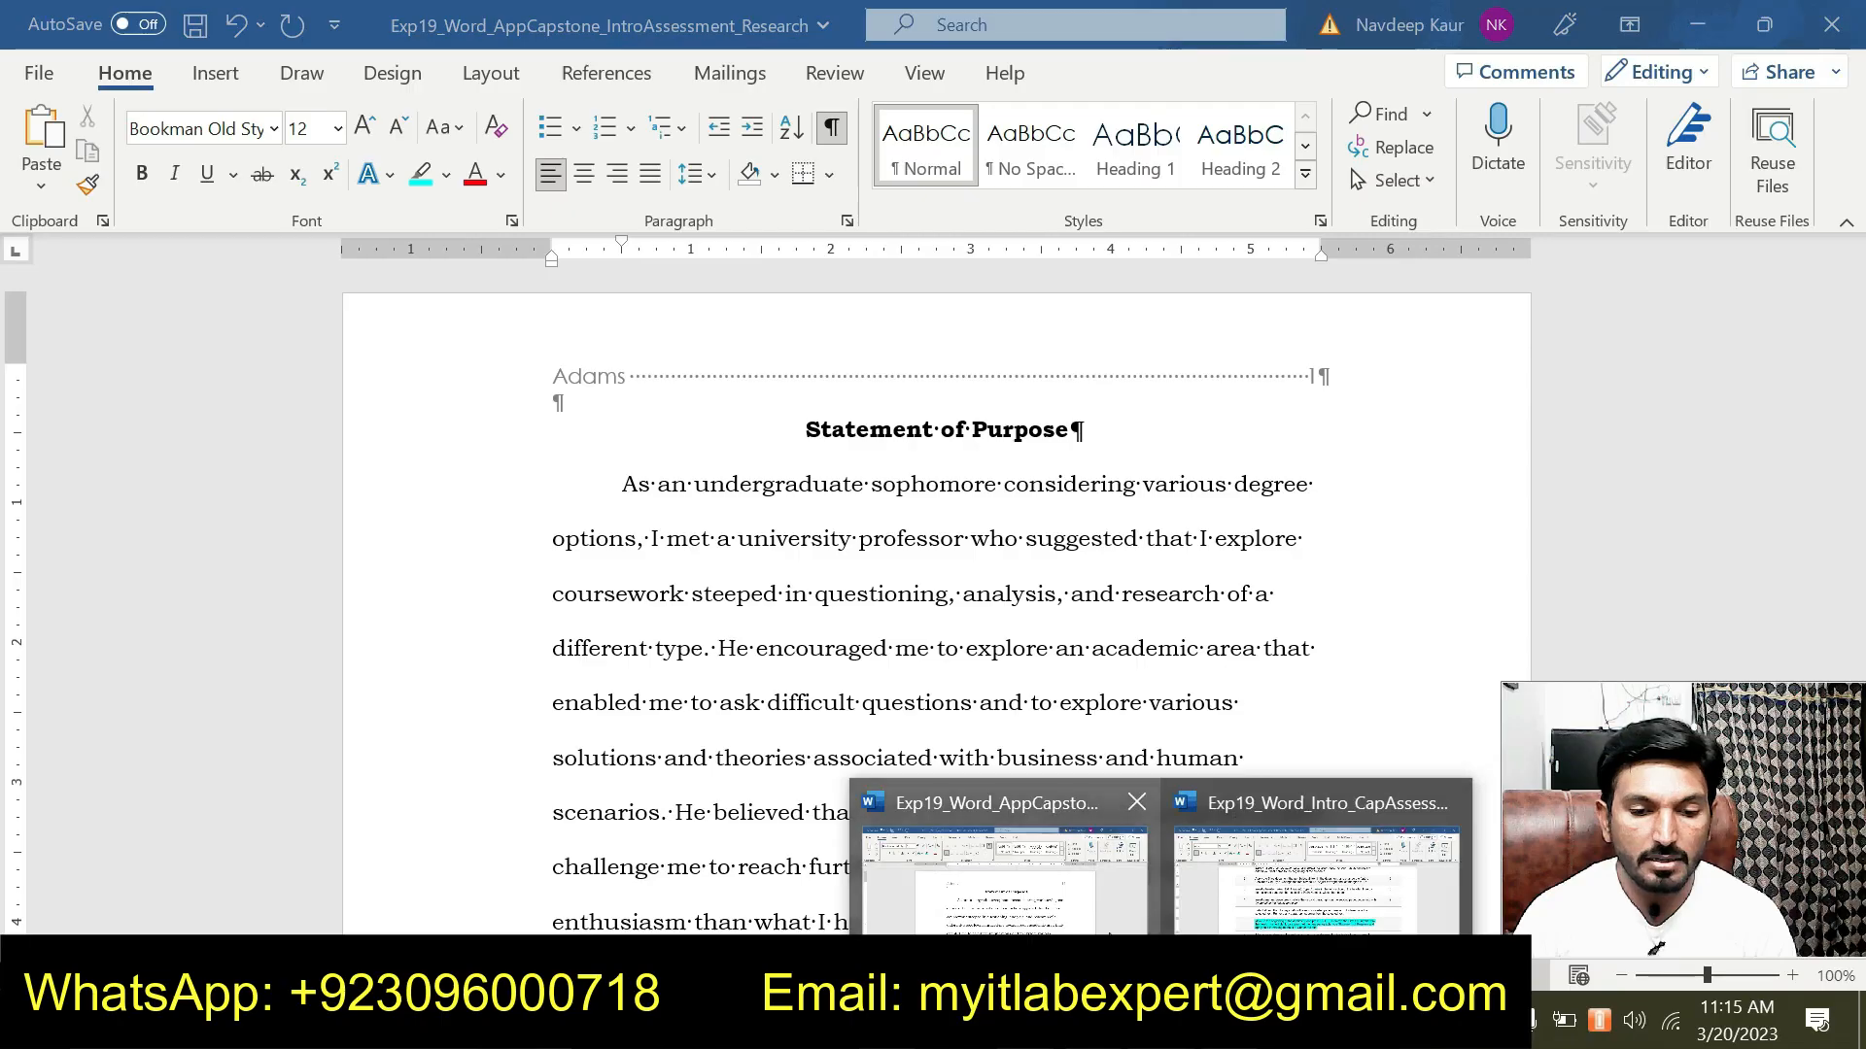
In the instructions document, remove the highlight from step 6 and highlight the second paragraph of step 7 in turquoise.
left_click(1290, 904)
left_click_drag(935, 664, 528, 620)
left_click(663, 569)
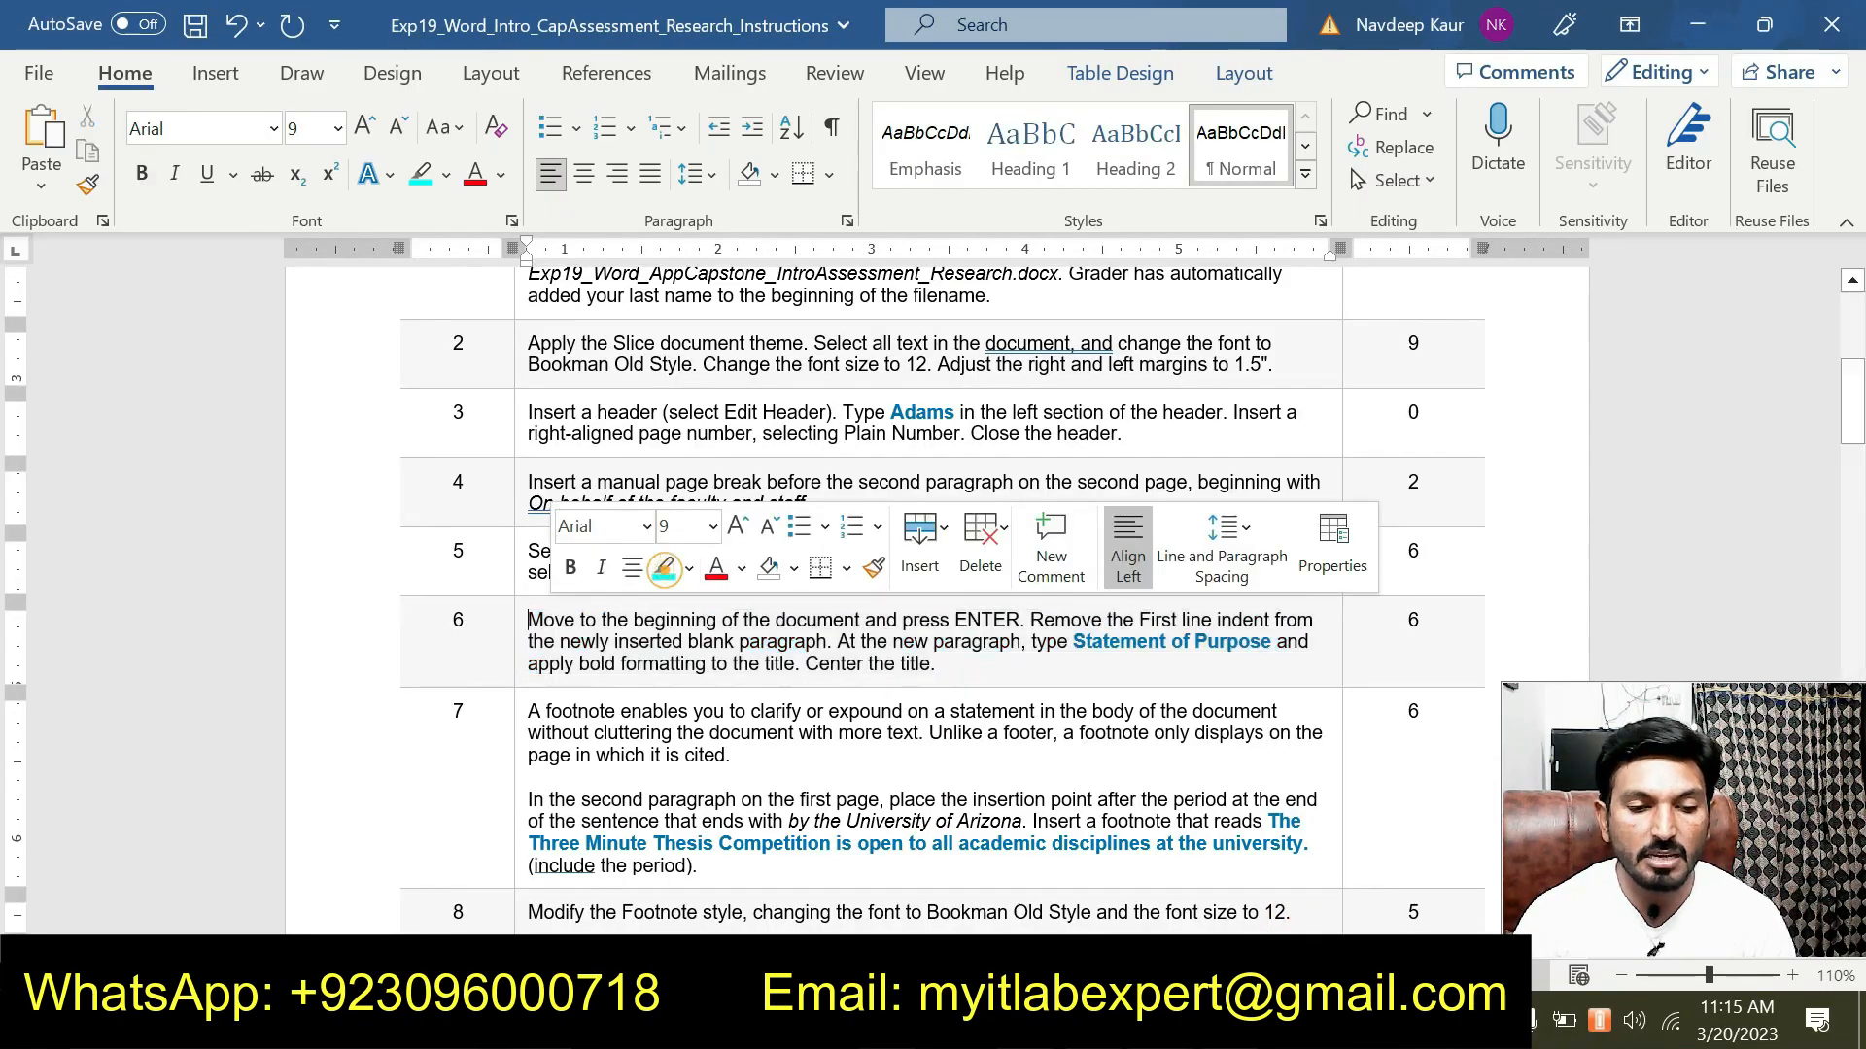
scroll(933, 583, "down", 3)
scroll(716, 664, "up", 3)
scroll(716, 663, "down", 6)
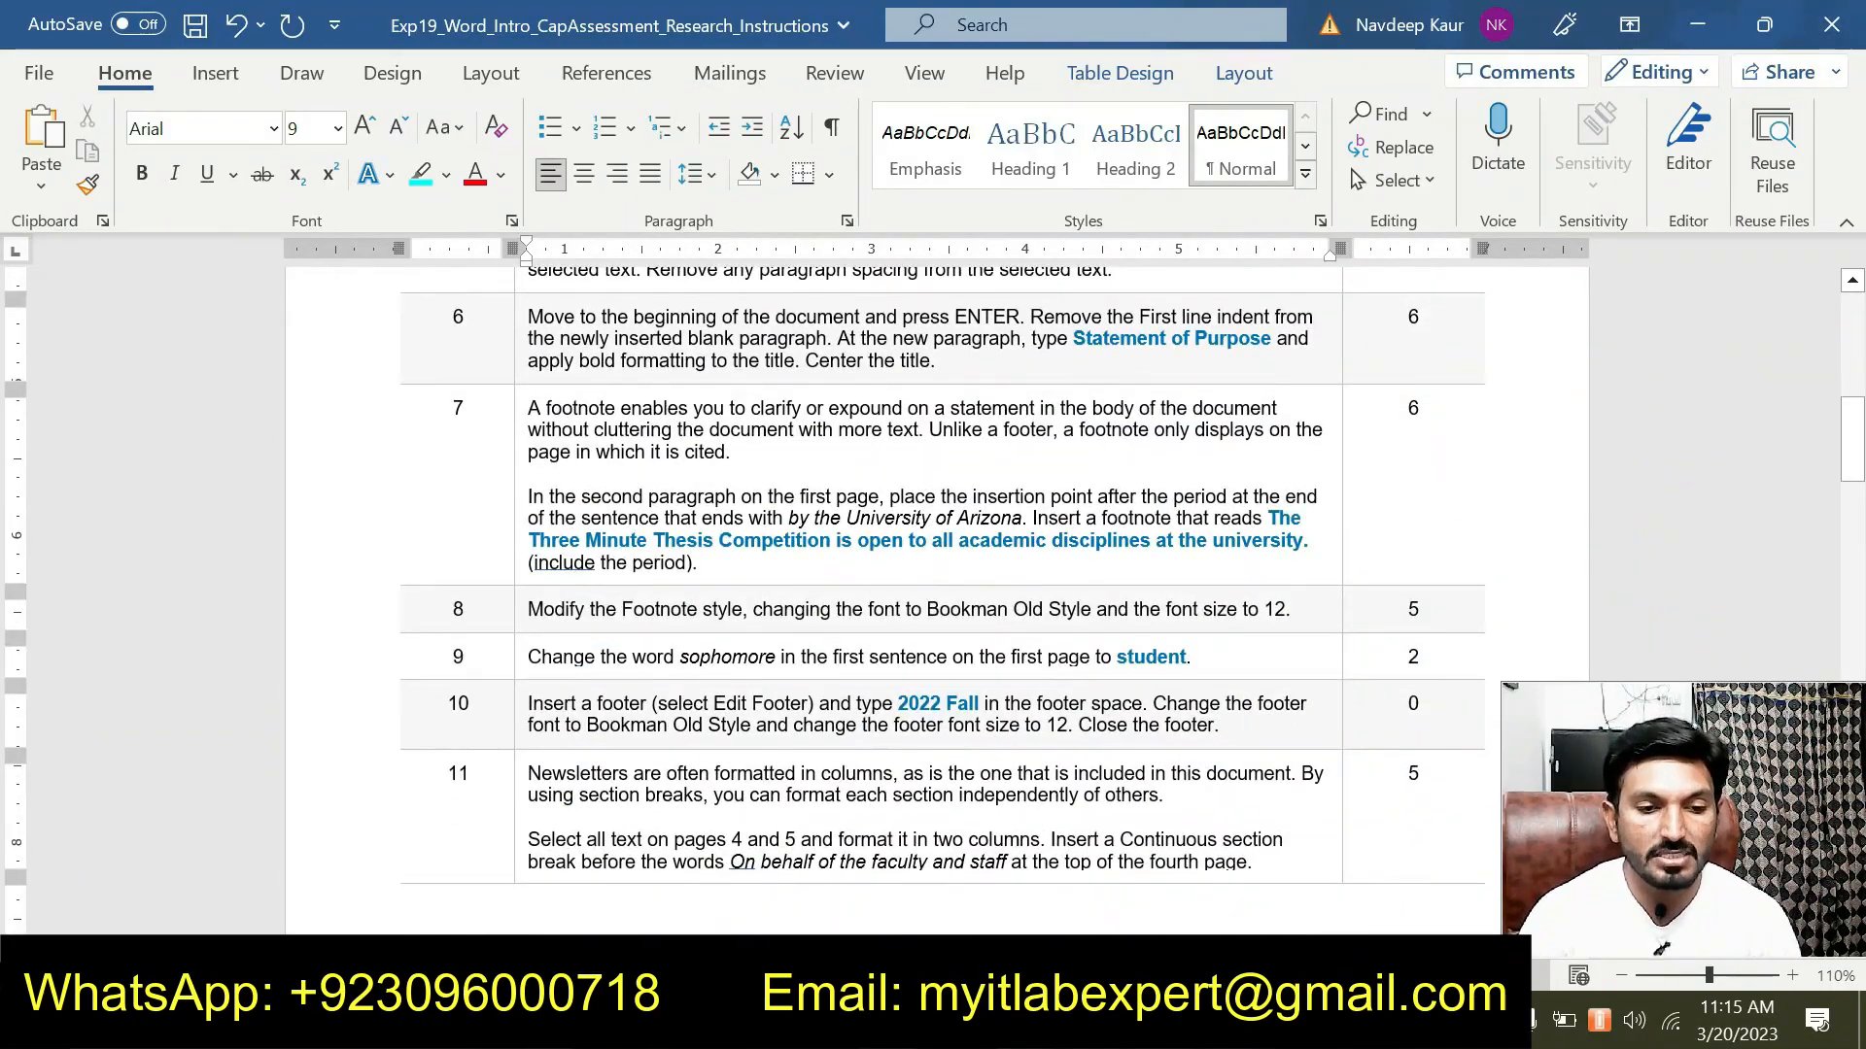
left_click_drag(699, 563, 530, 496)
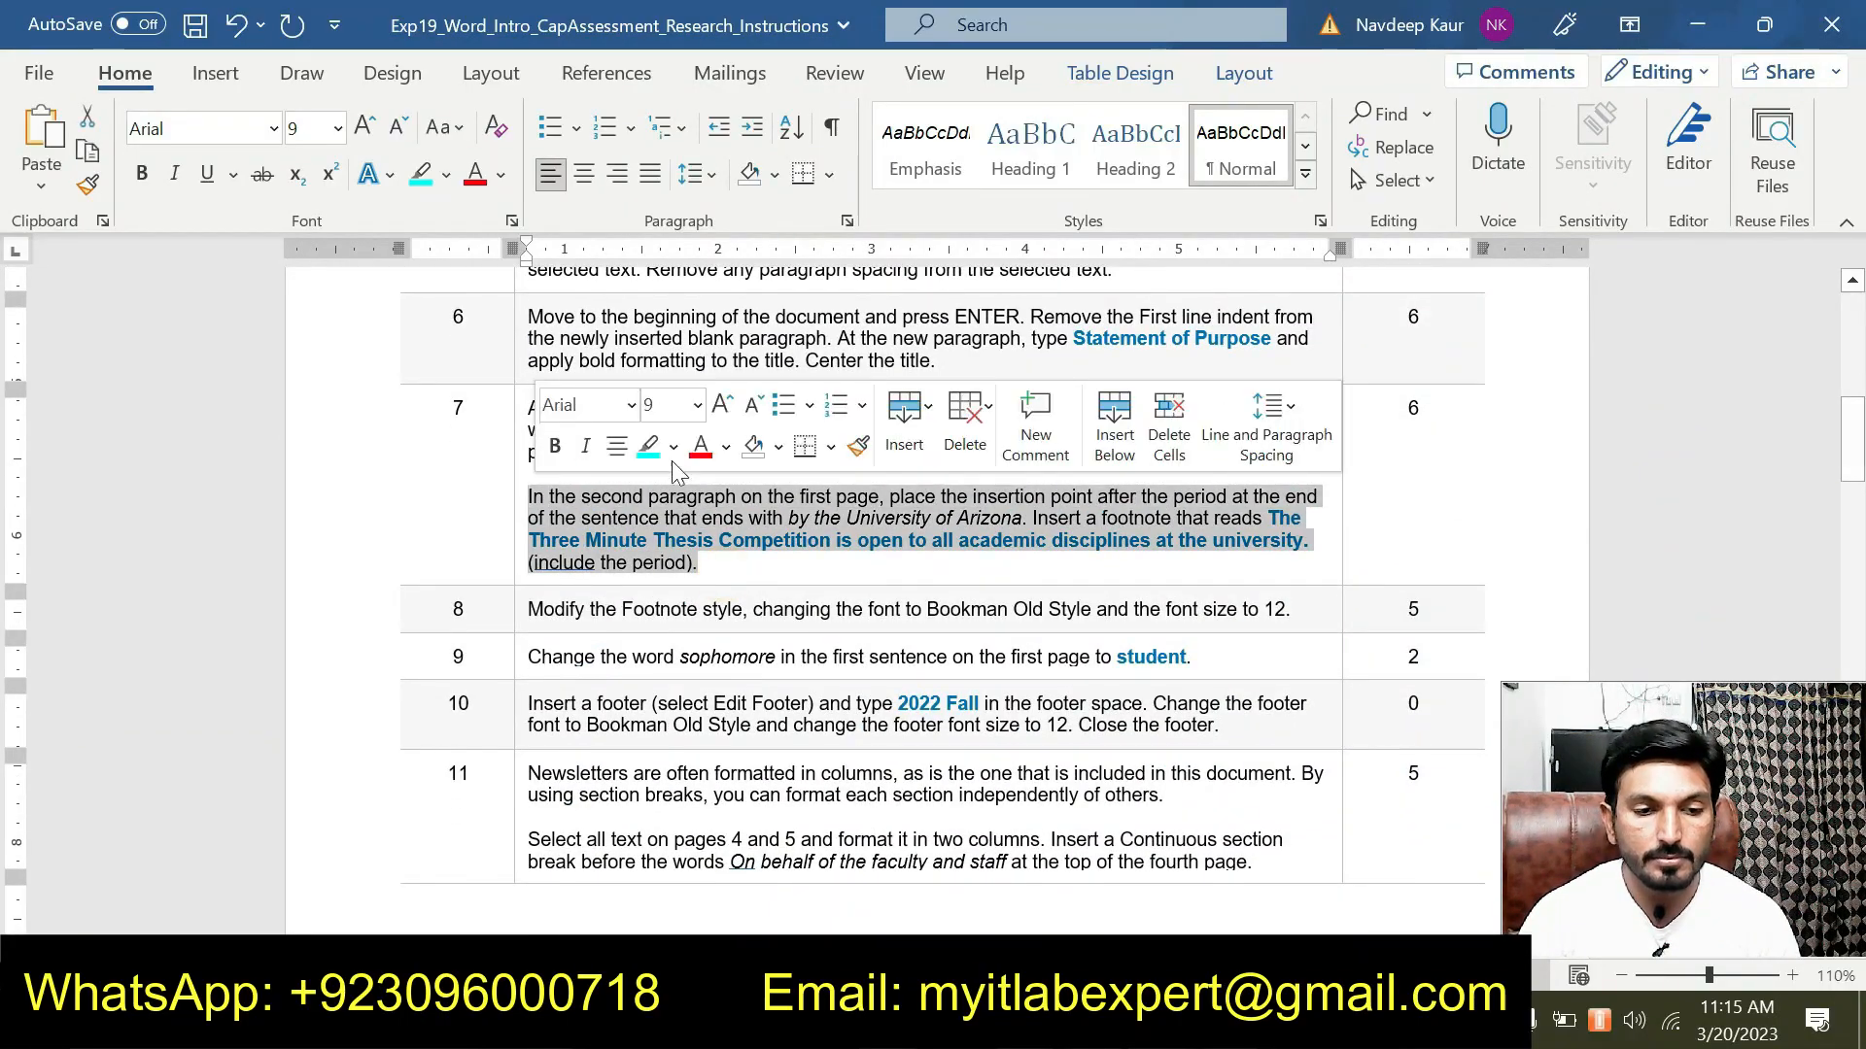
left_click(645, 447)
left_click(701, 572)
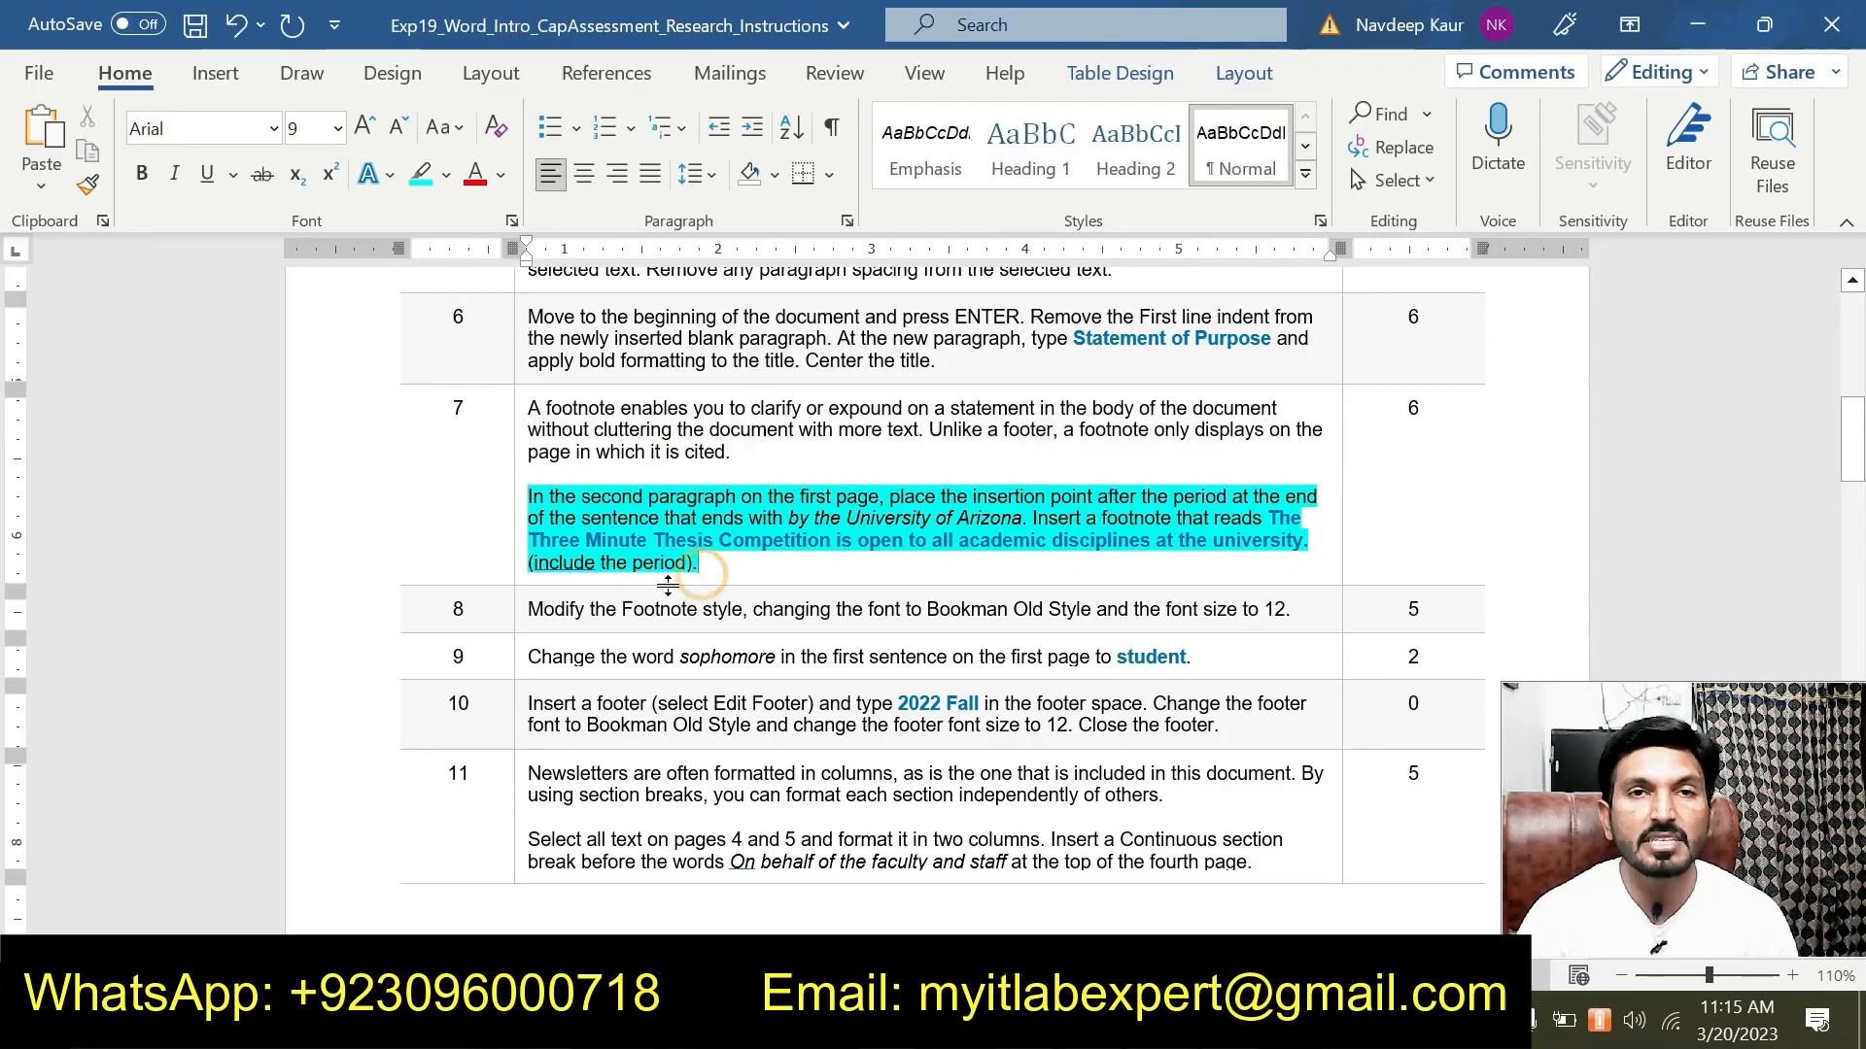
Copy "University of Arizona" from the step 7 instruction and search the research document for it.
scroll(737, 687, "up", 3)
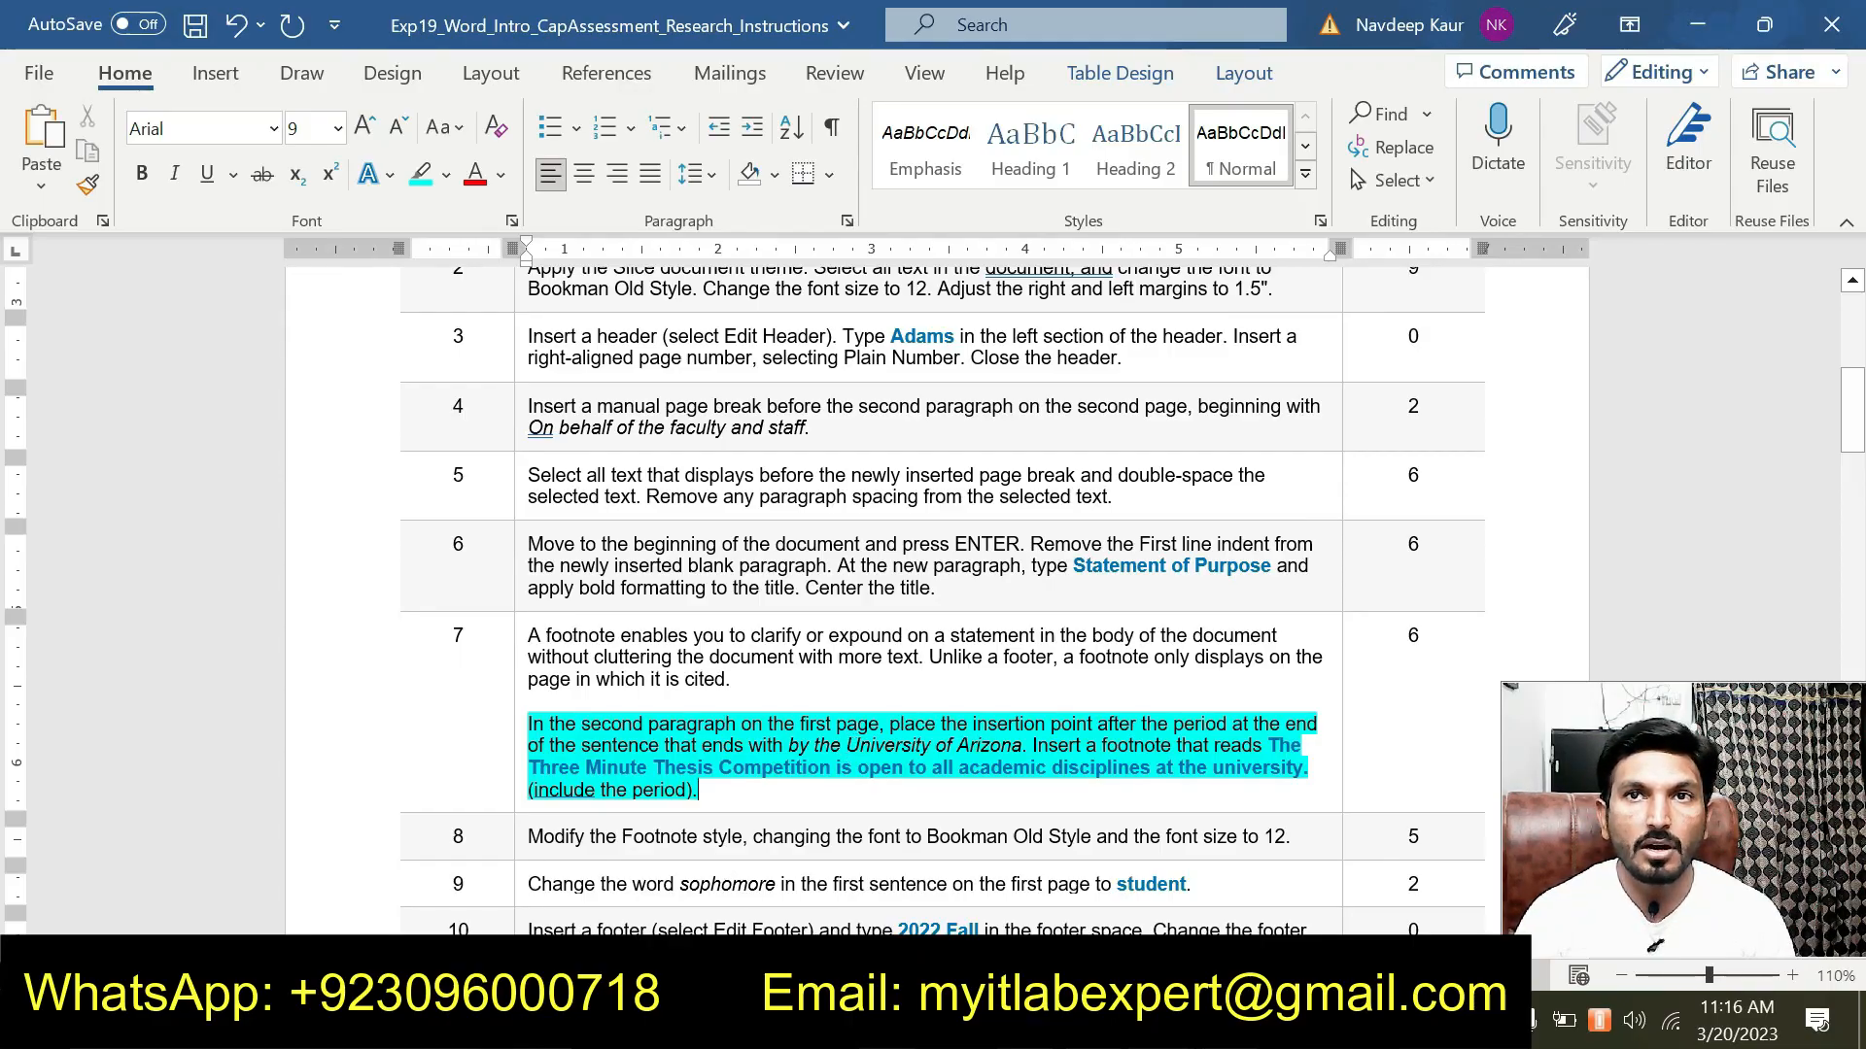
left_click_drag(844, 748, 1022, 748)
left_click(874, 750)
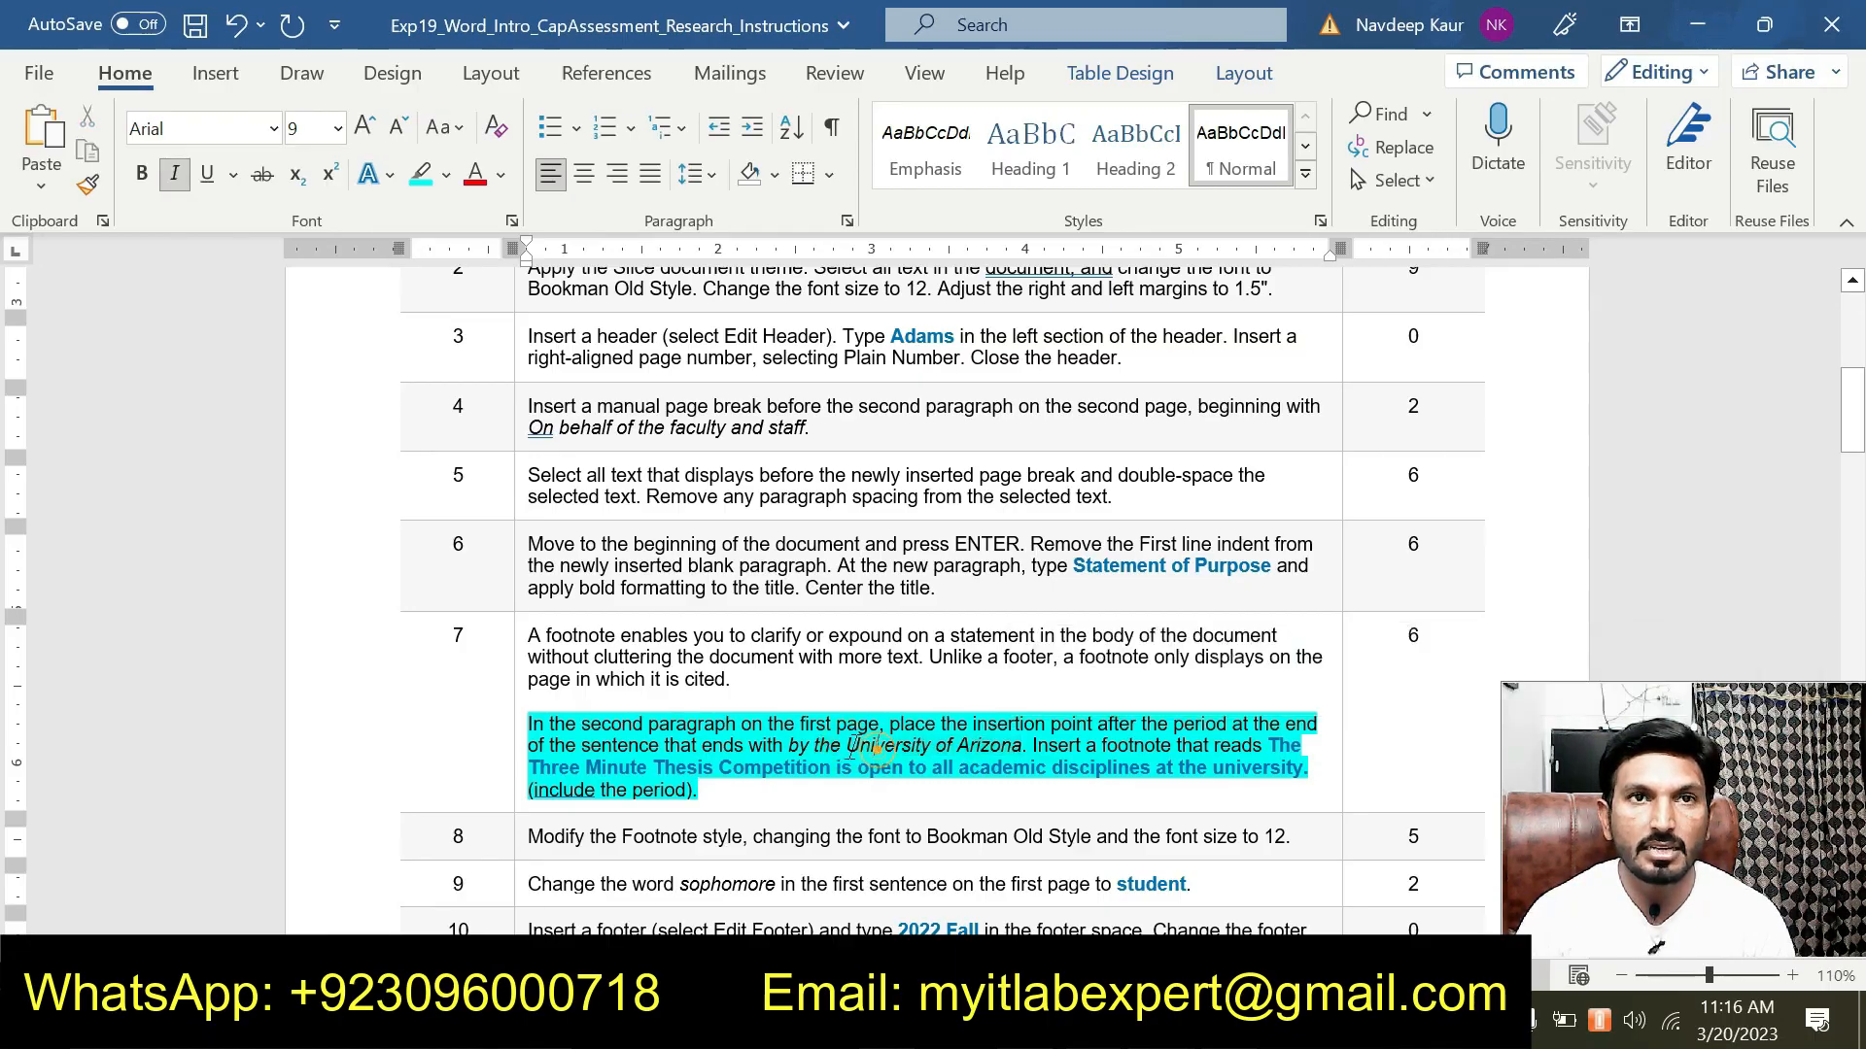
left_click_drag(847, 749, 1011, 747)
key("ctrl+c")
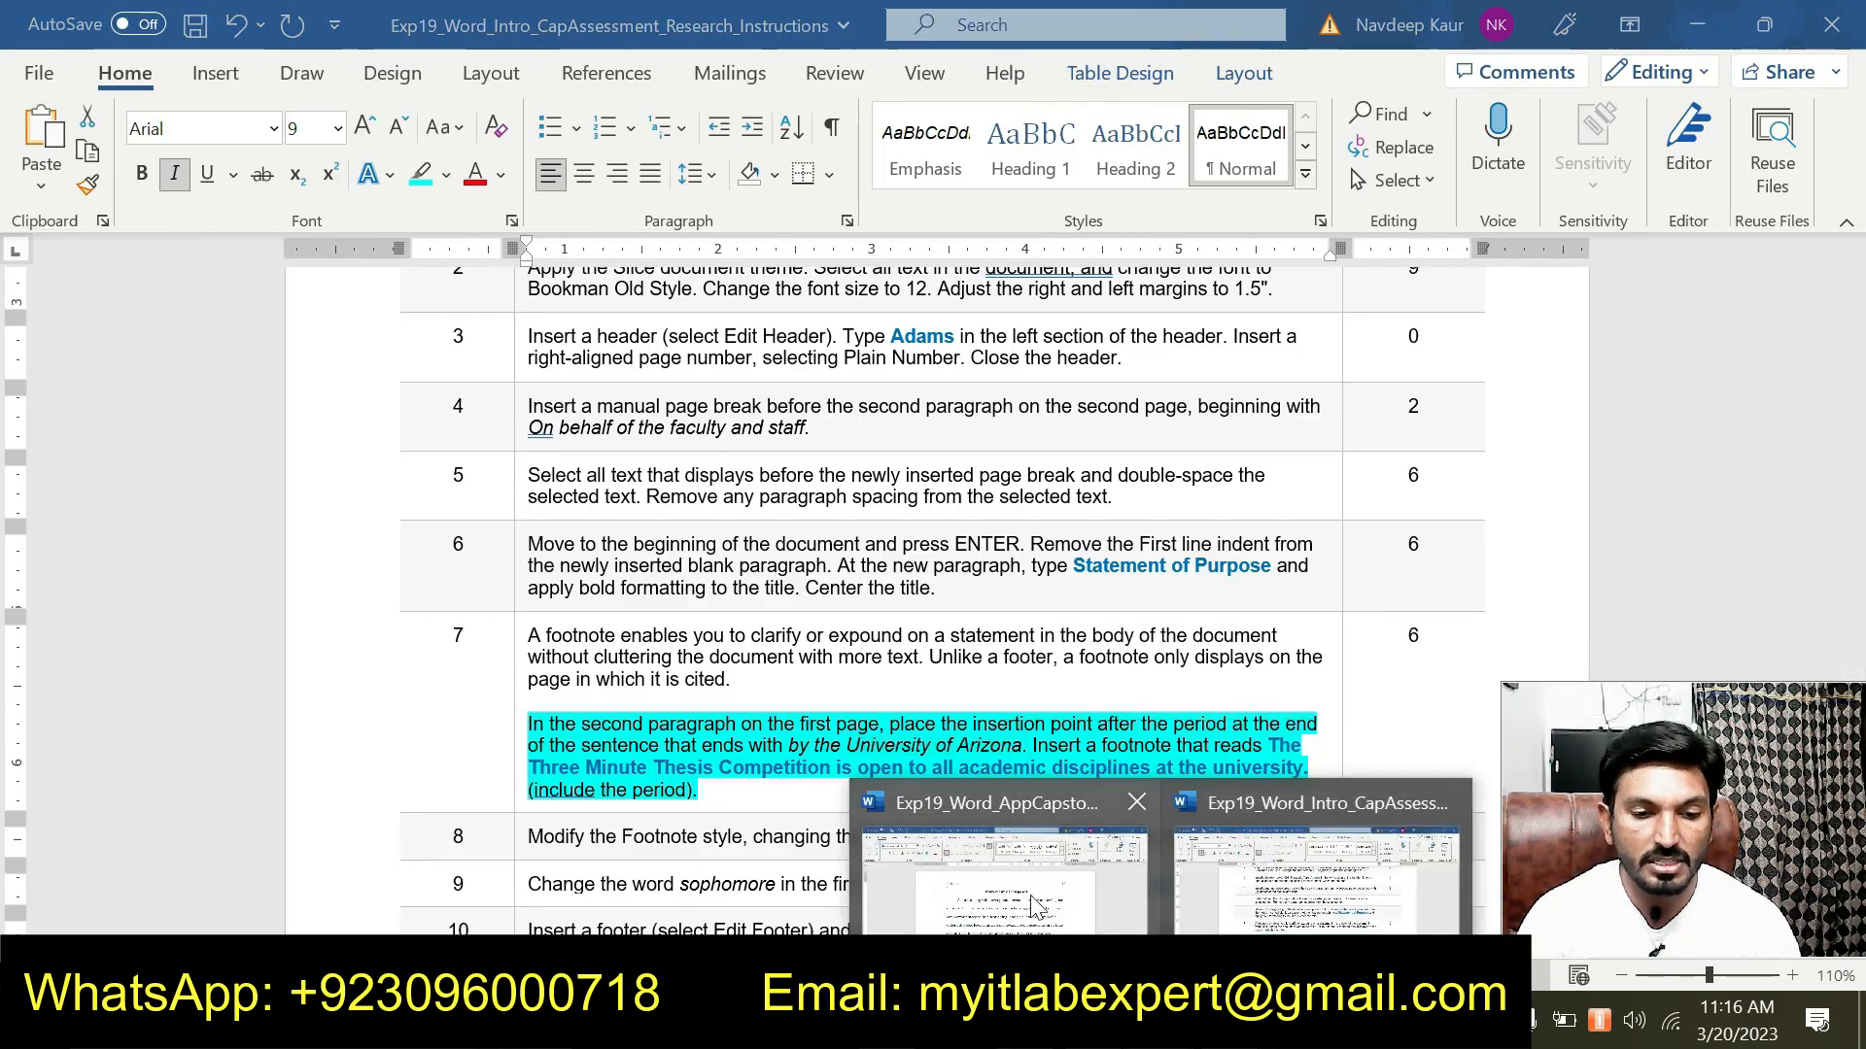
left_click(996, 880)
key("ctrl+f")
key("ctrl+v")
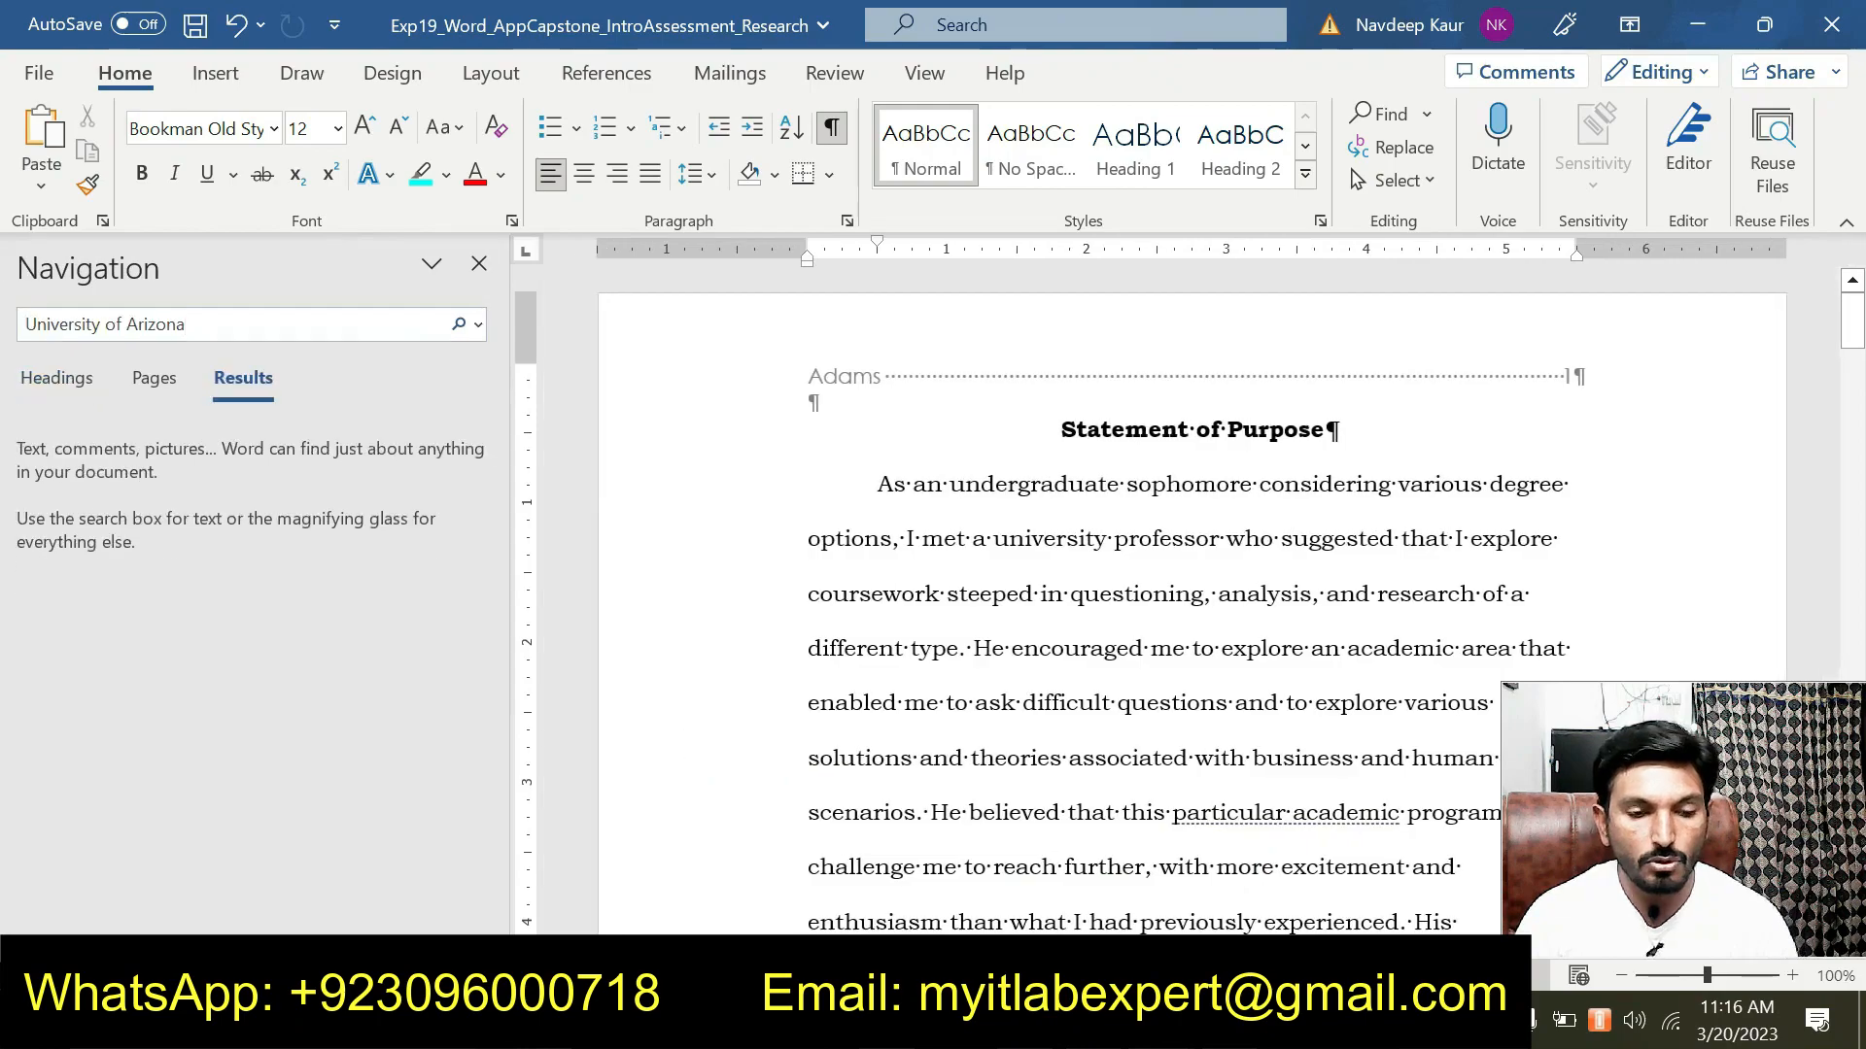
Find "University of Arizona" in the document, place the insertion point after the period that follows it, and close the search results.
key("Return")
scroll(1195, 598, "up", 4)
scroll(1195, 597, "up", 3)
scroll(1195, 598, "down", 7)
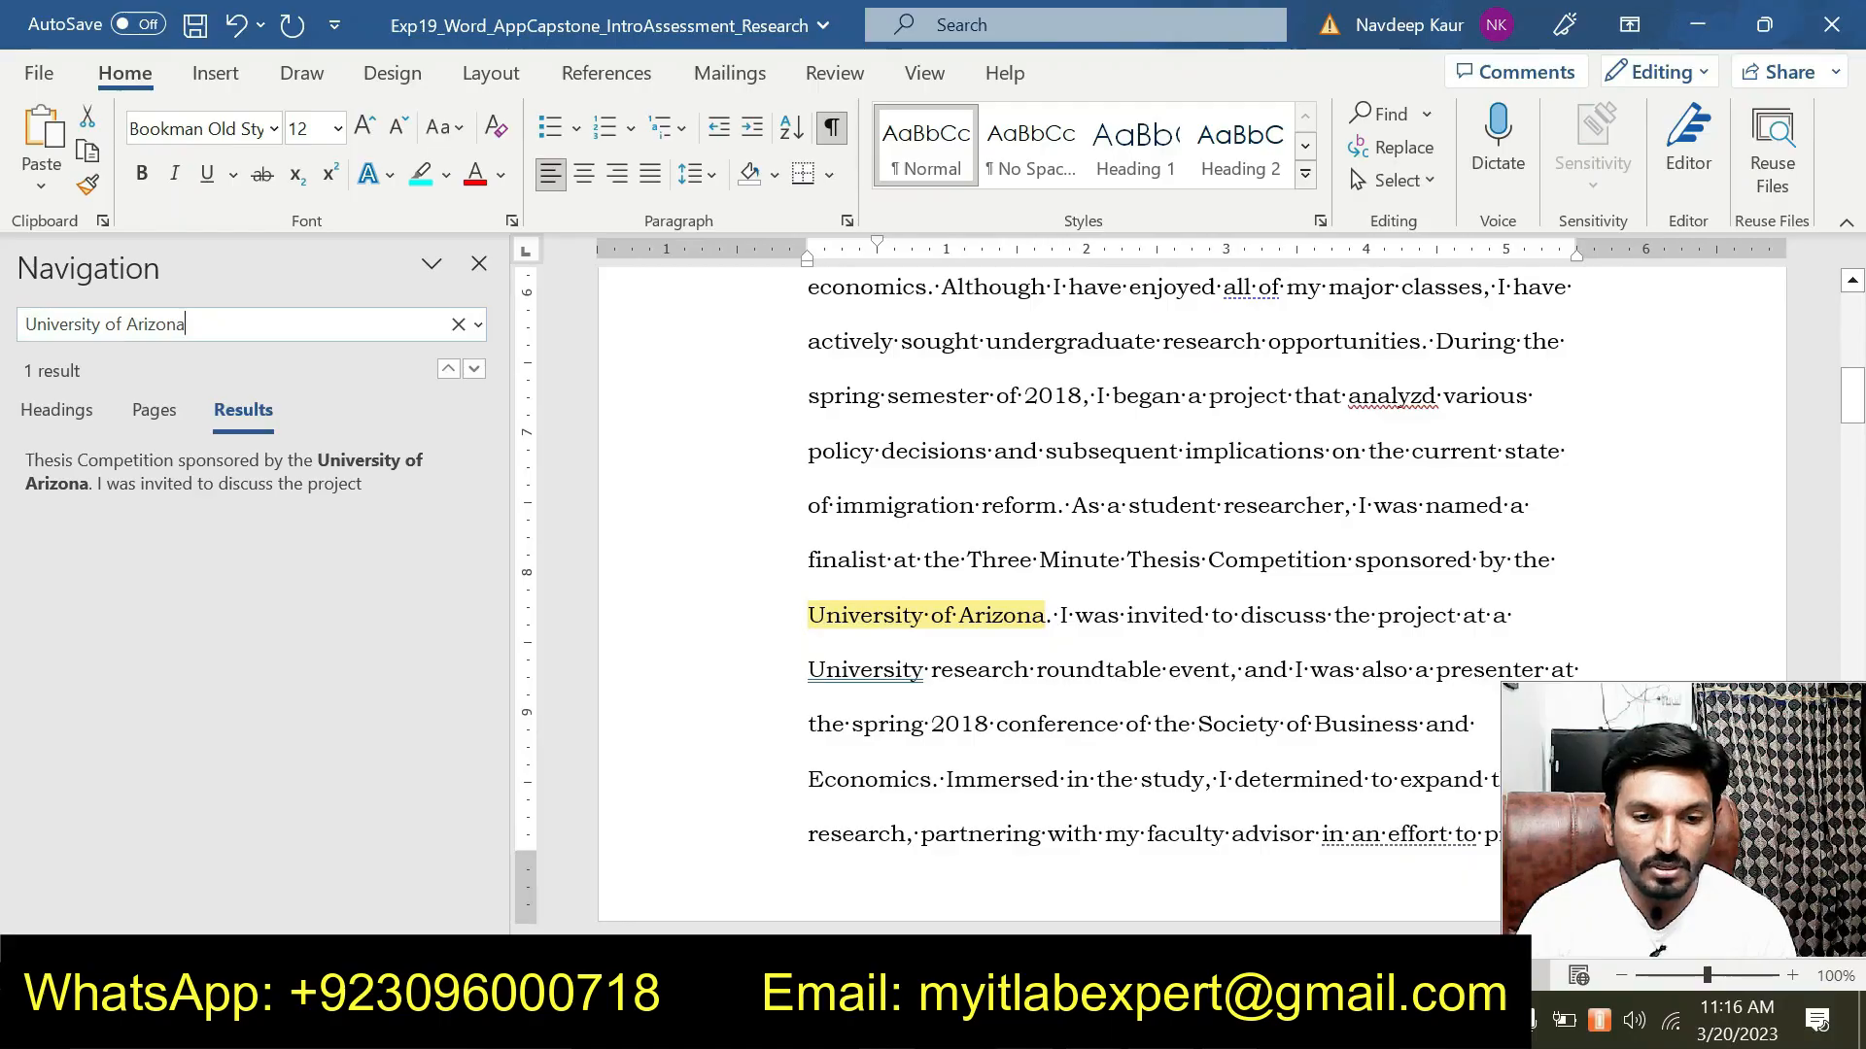
left_click(1052, 615)
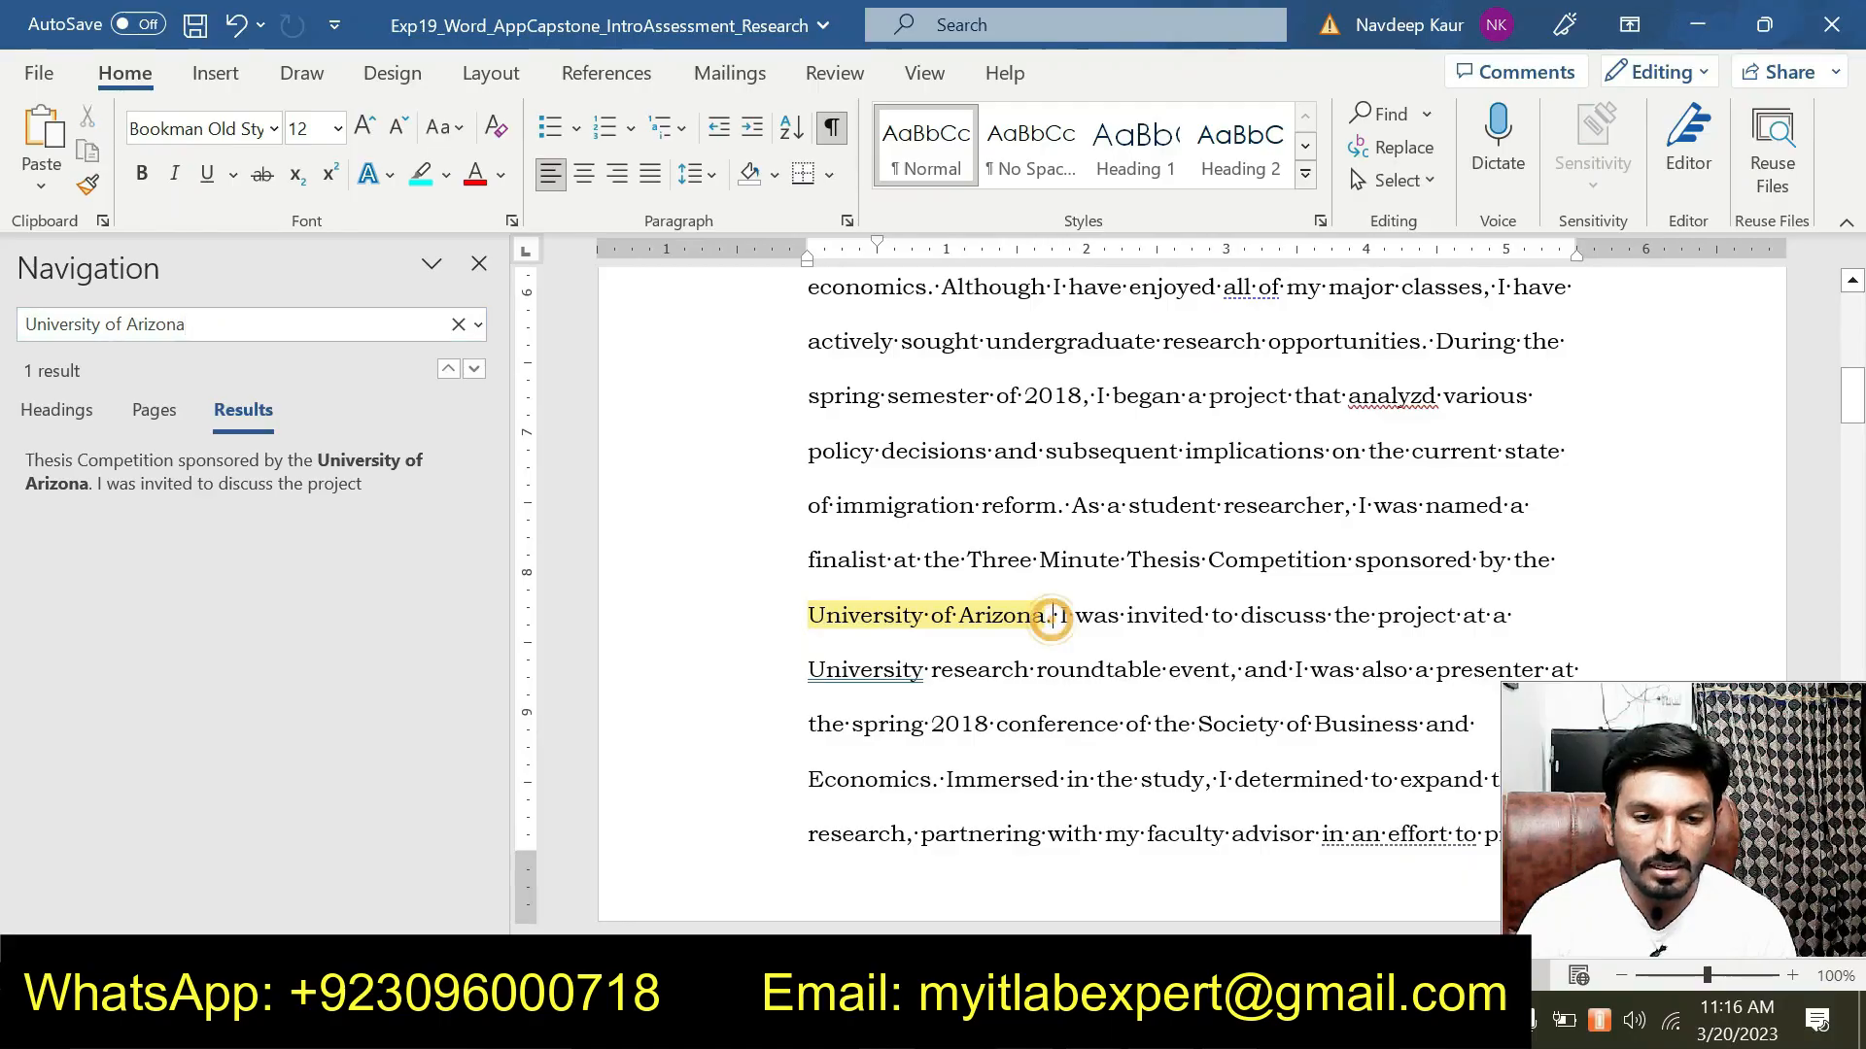
left_click(478, 264)
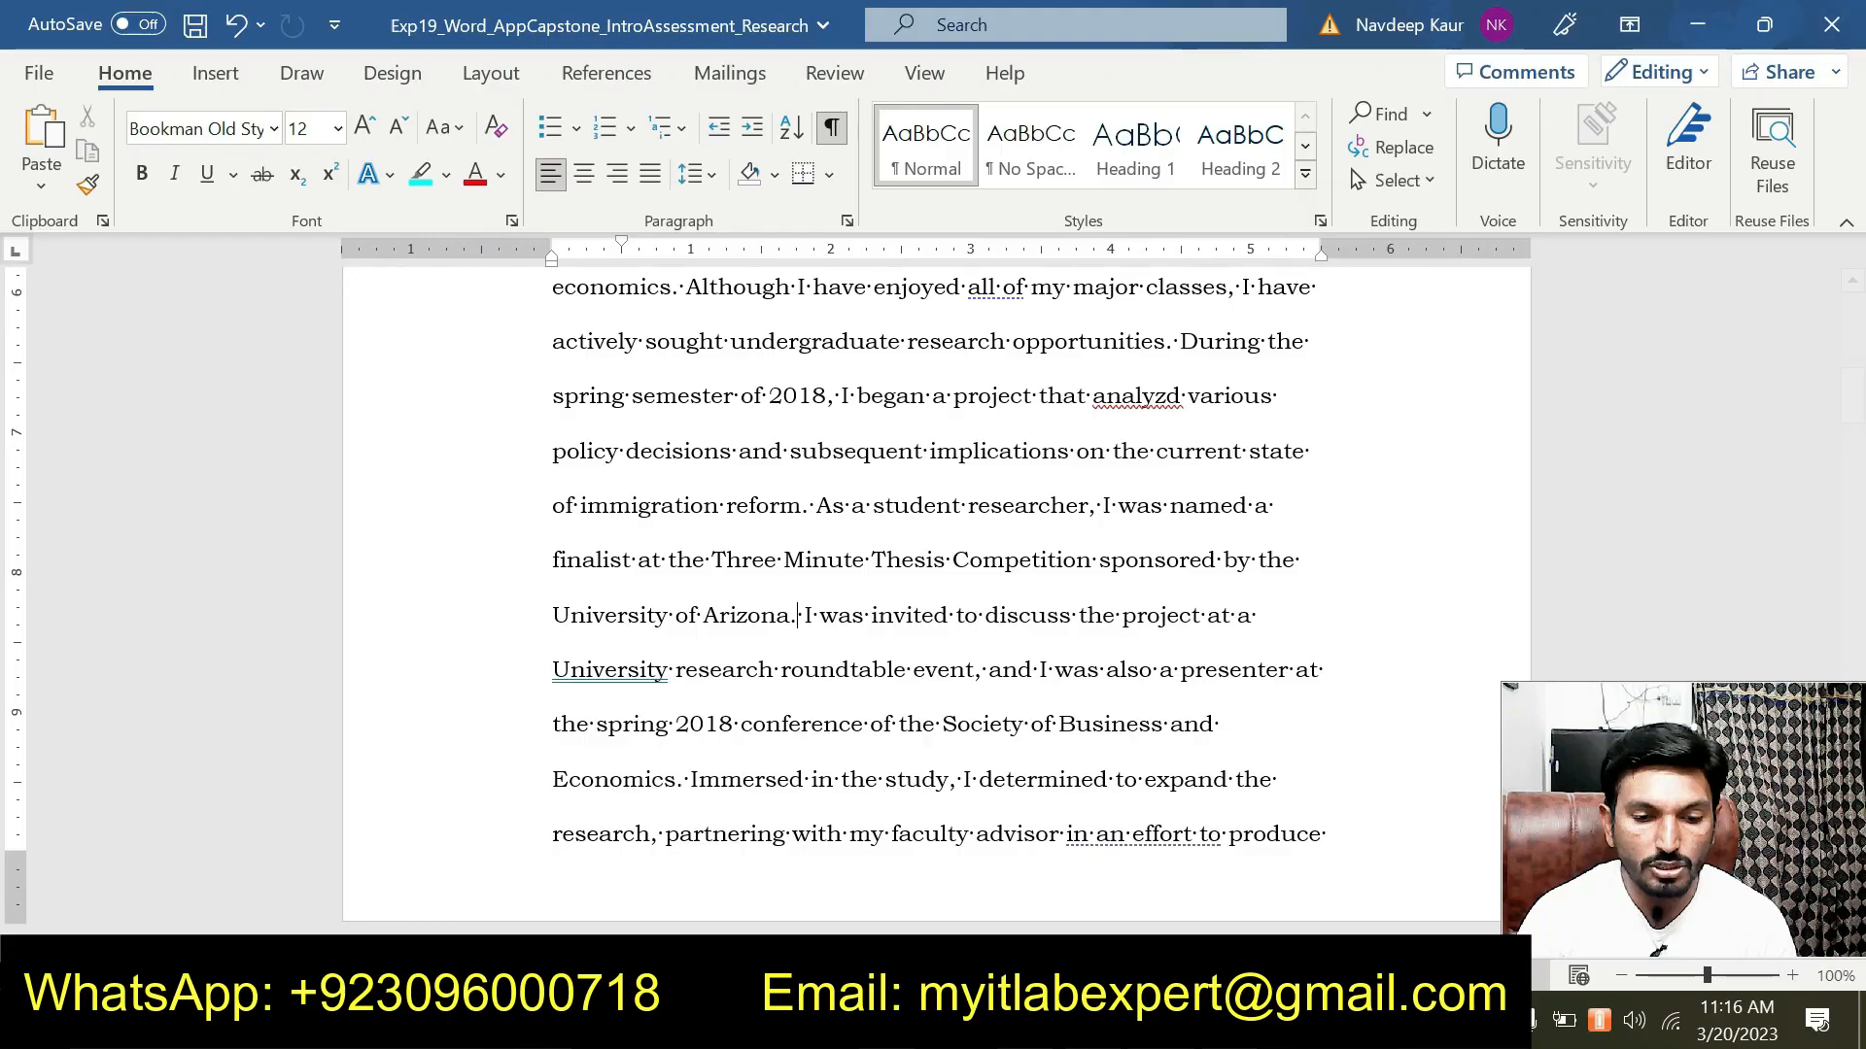
Switch to the instructions document and copy the step 7 footnote text "The Three Minute Thesis Competition is open to all academic disciplines at the university.".
left_click(1234, 860)
scroll(1062, 716, "down", 3)
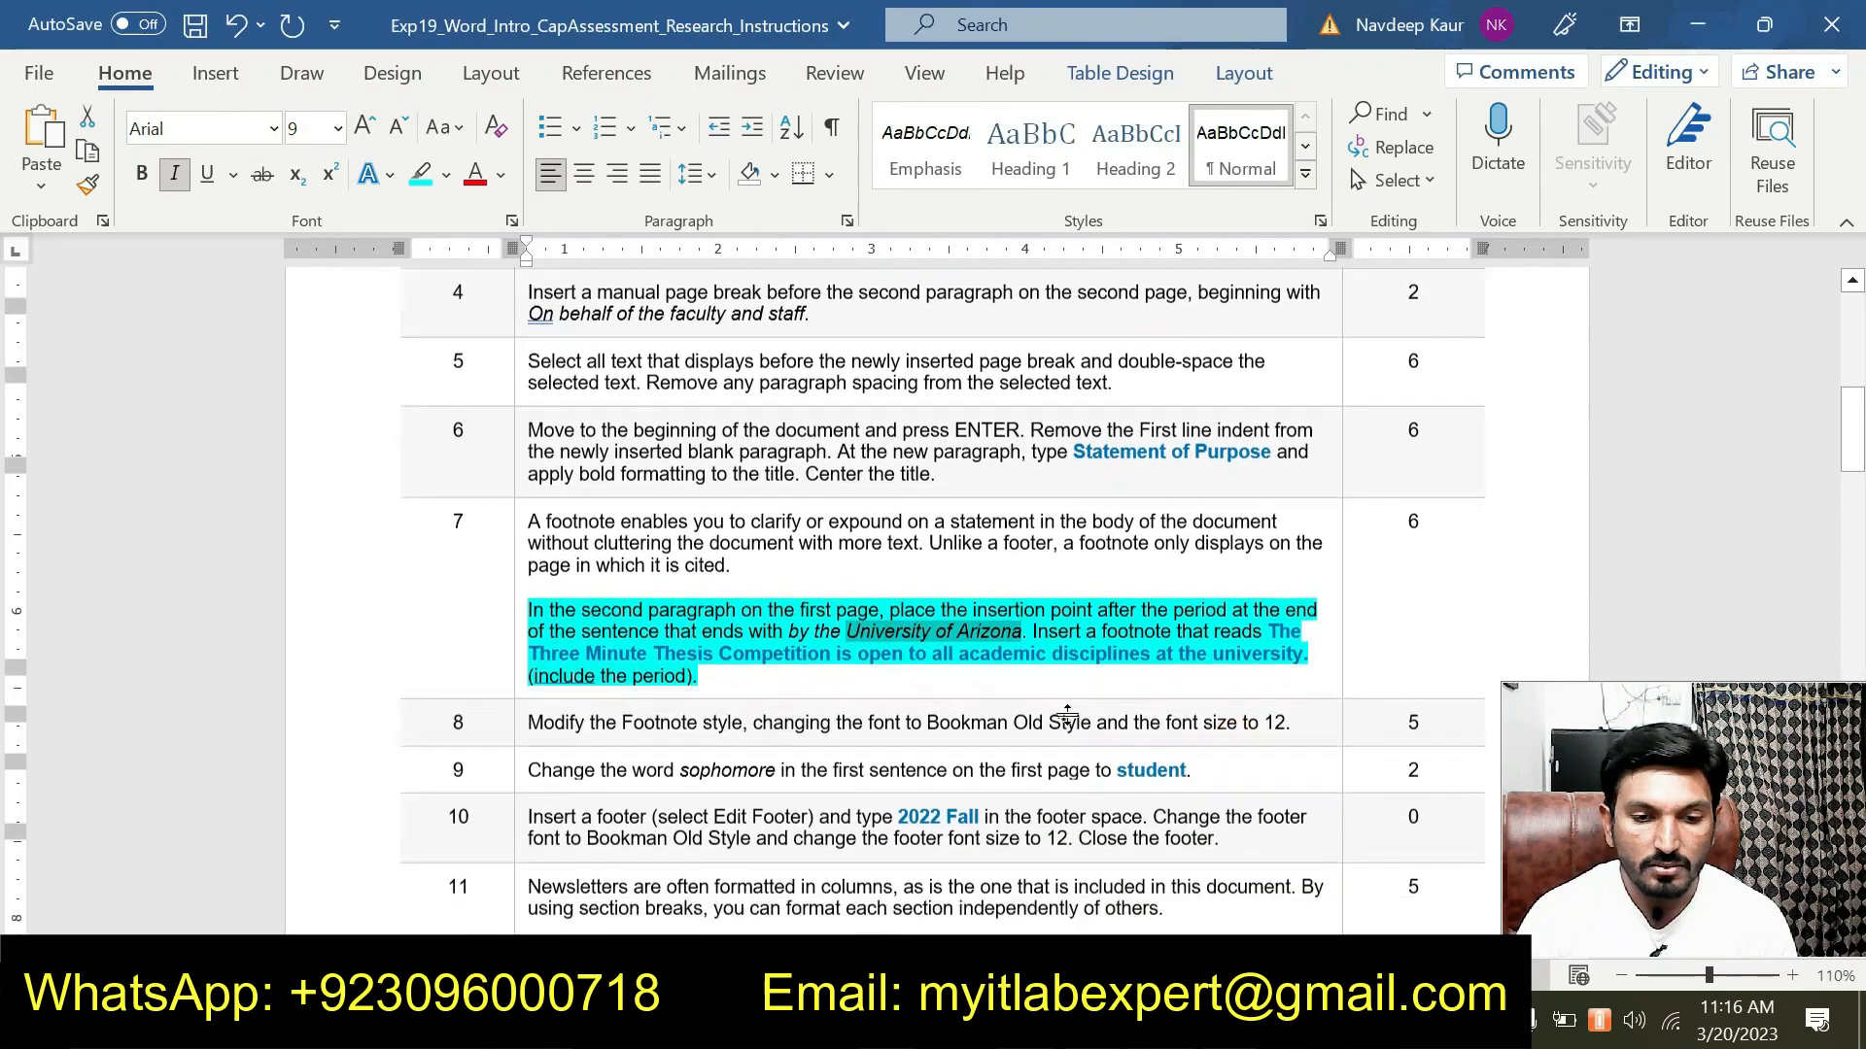
left_click_drag(1268, 594, 1310, 616)
key("ctrl+c")
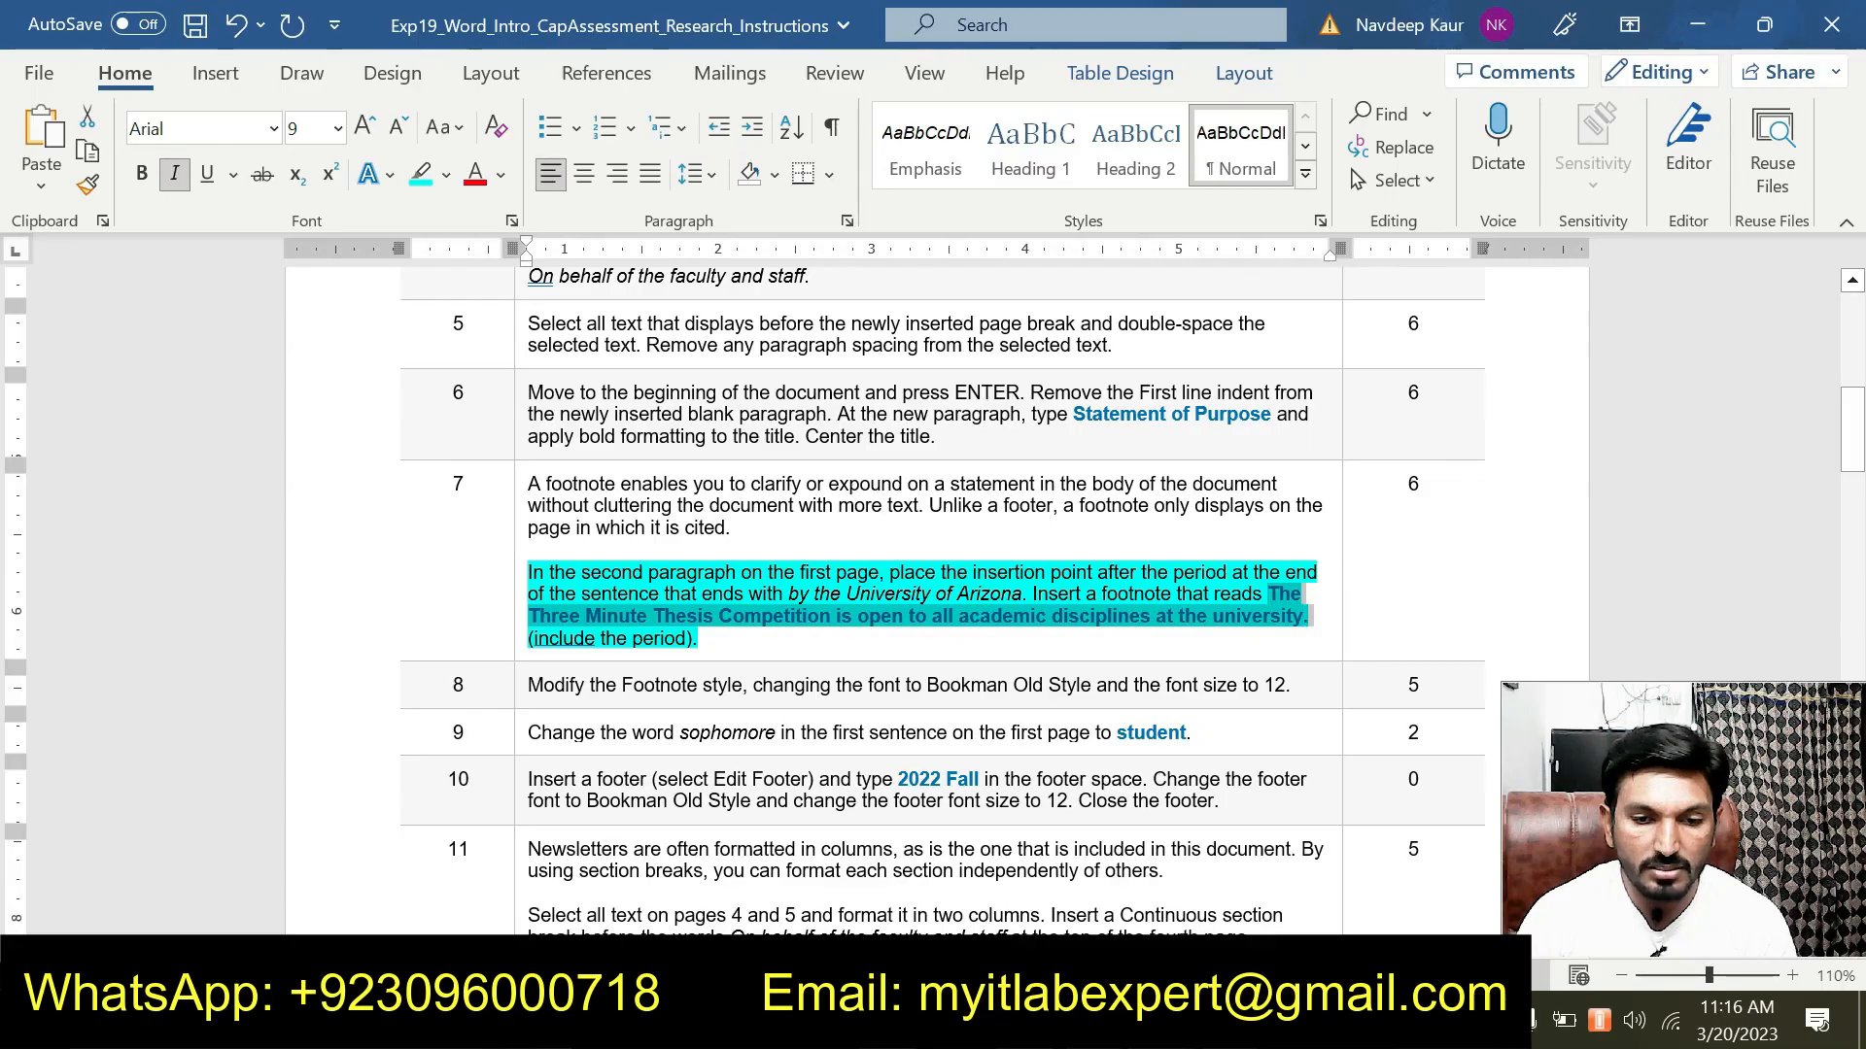
left_click(1215, 661)
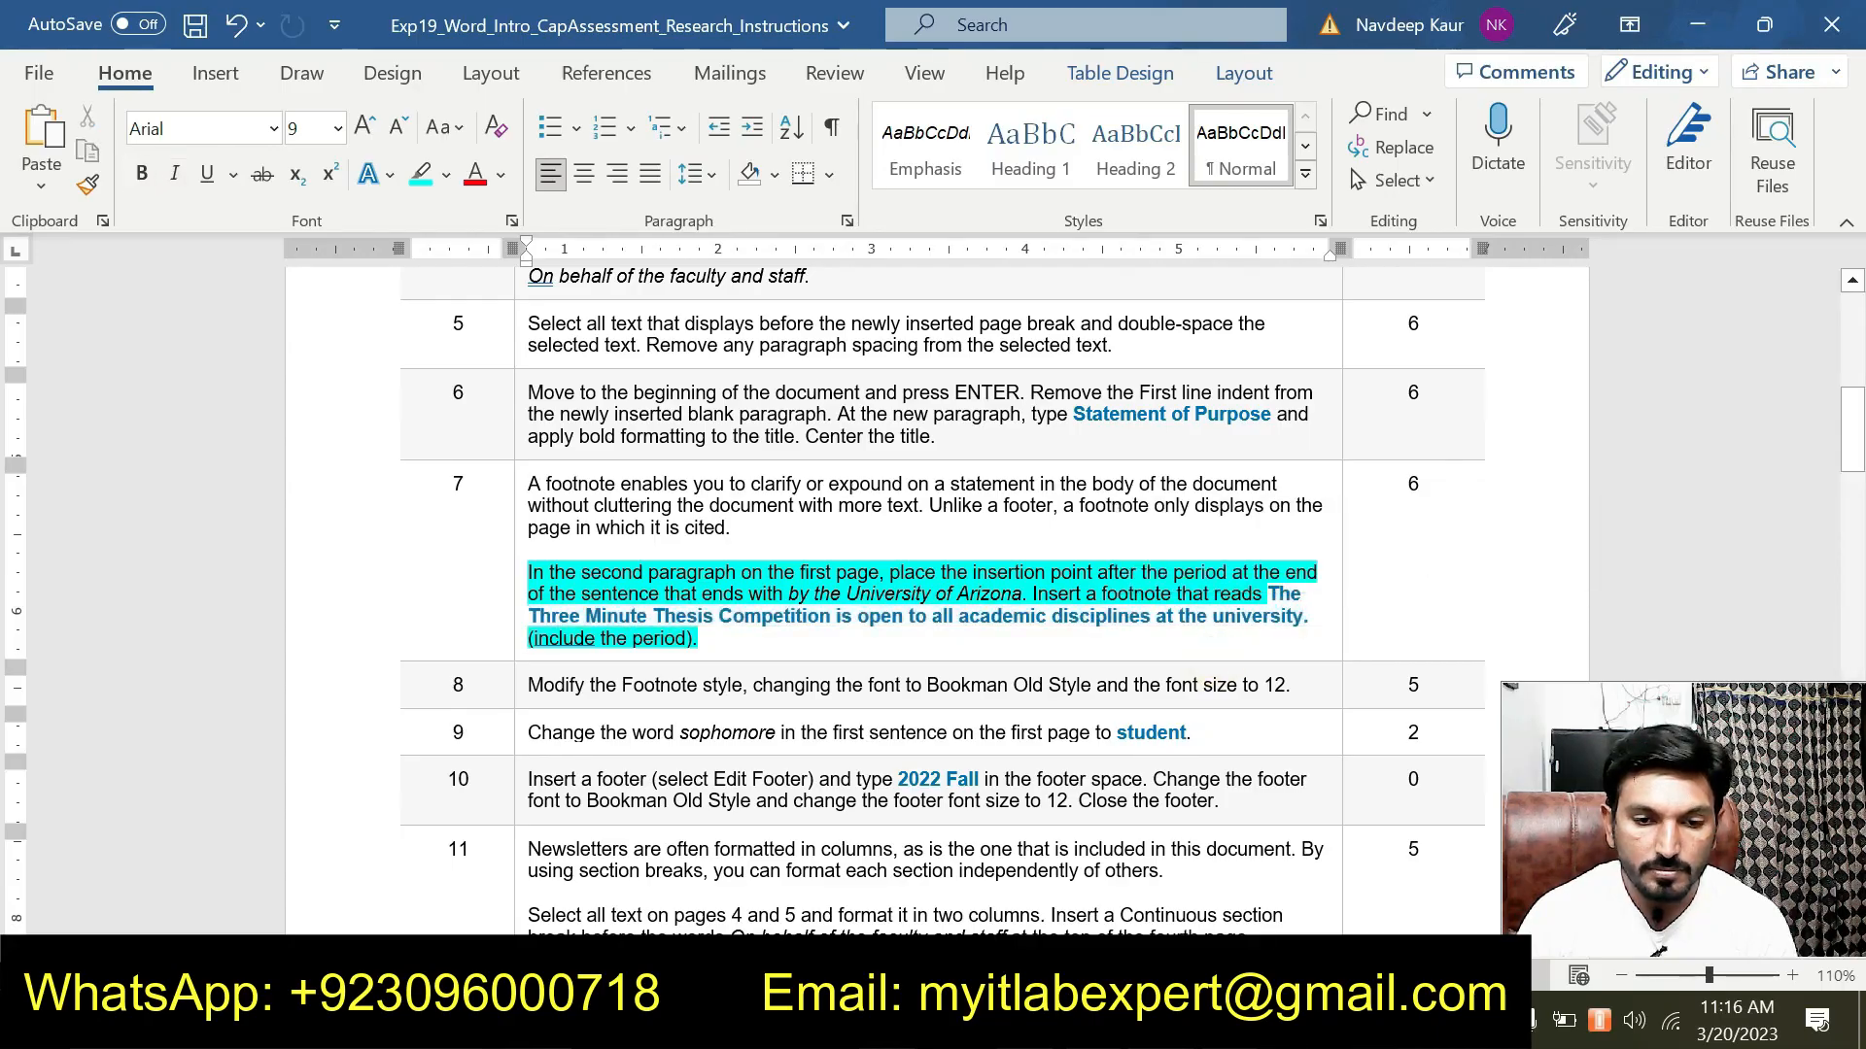
left_click_drag(1268, 594, 1303, 616)
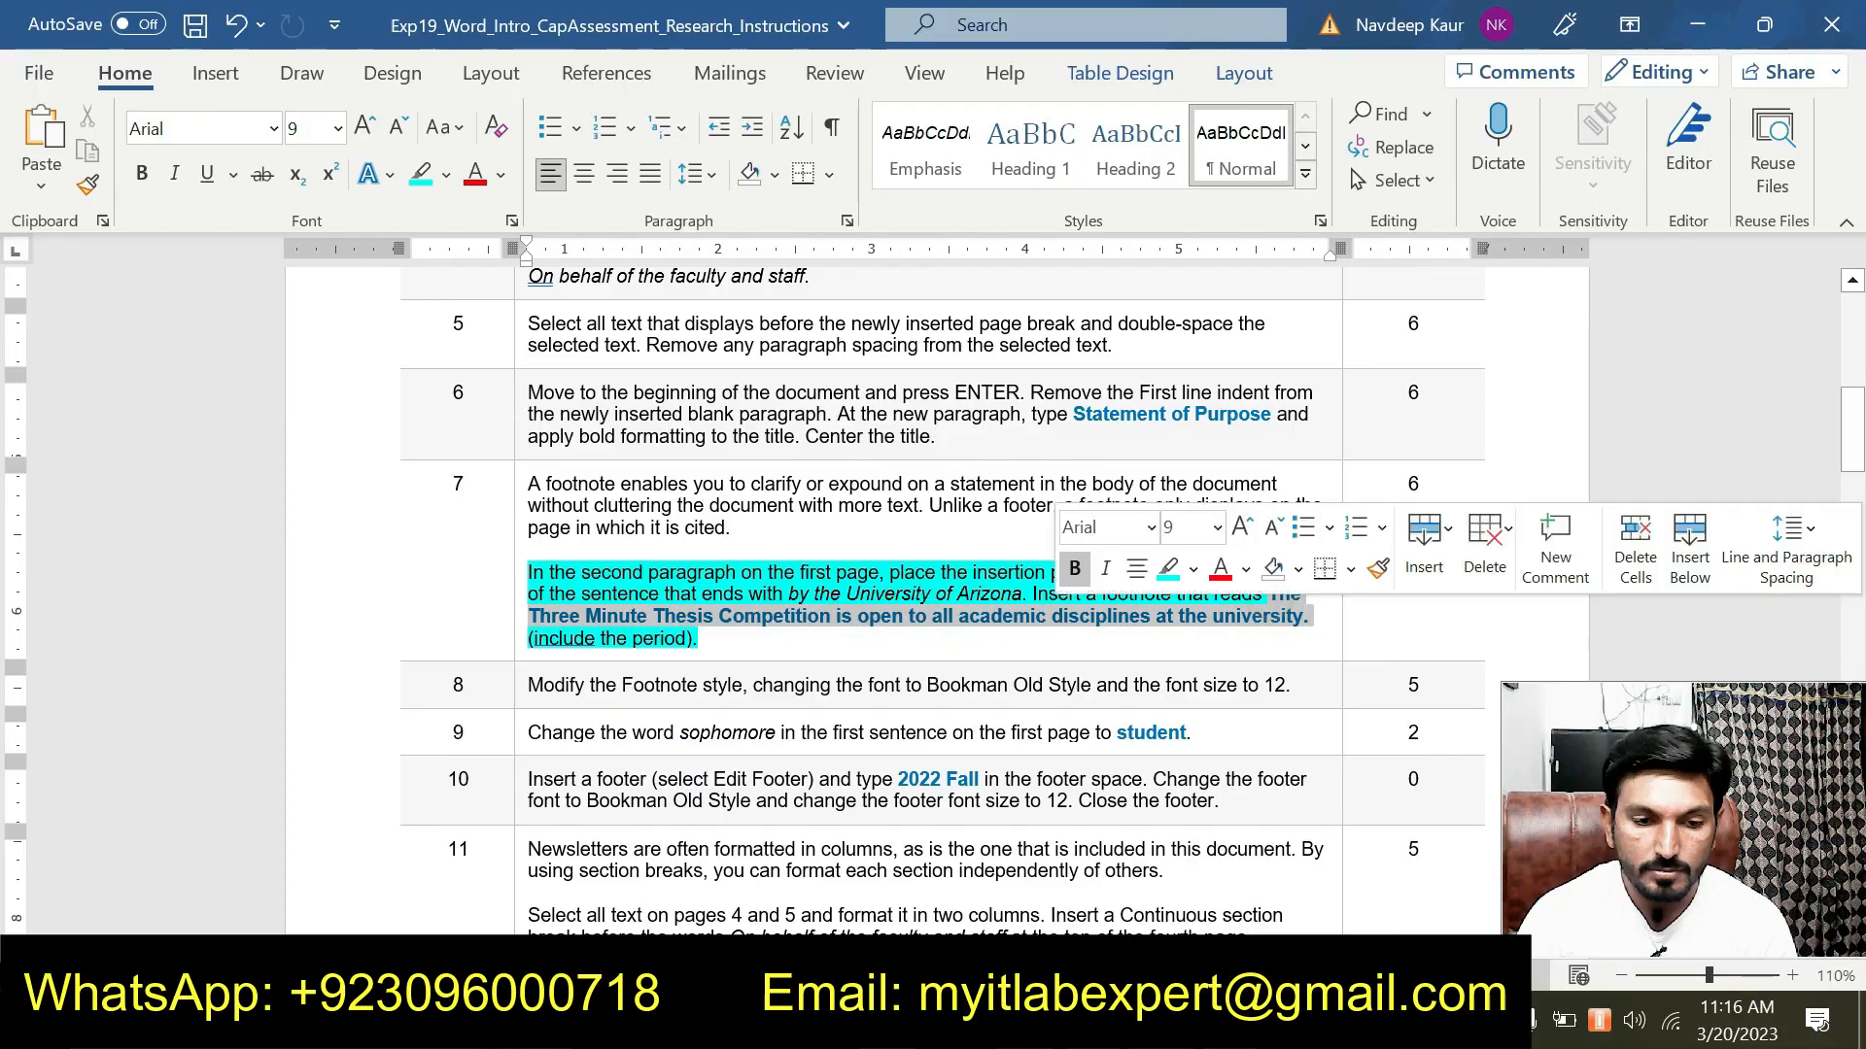
key("ctrl+b")
In the research document, insert a footnote after "University of Arizona." and paste the copied sentence into it, keeping the text only.
mouse_move(1164, 1020)
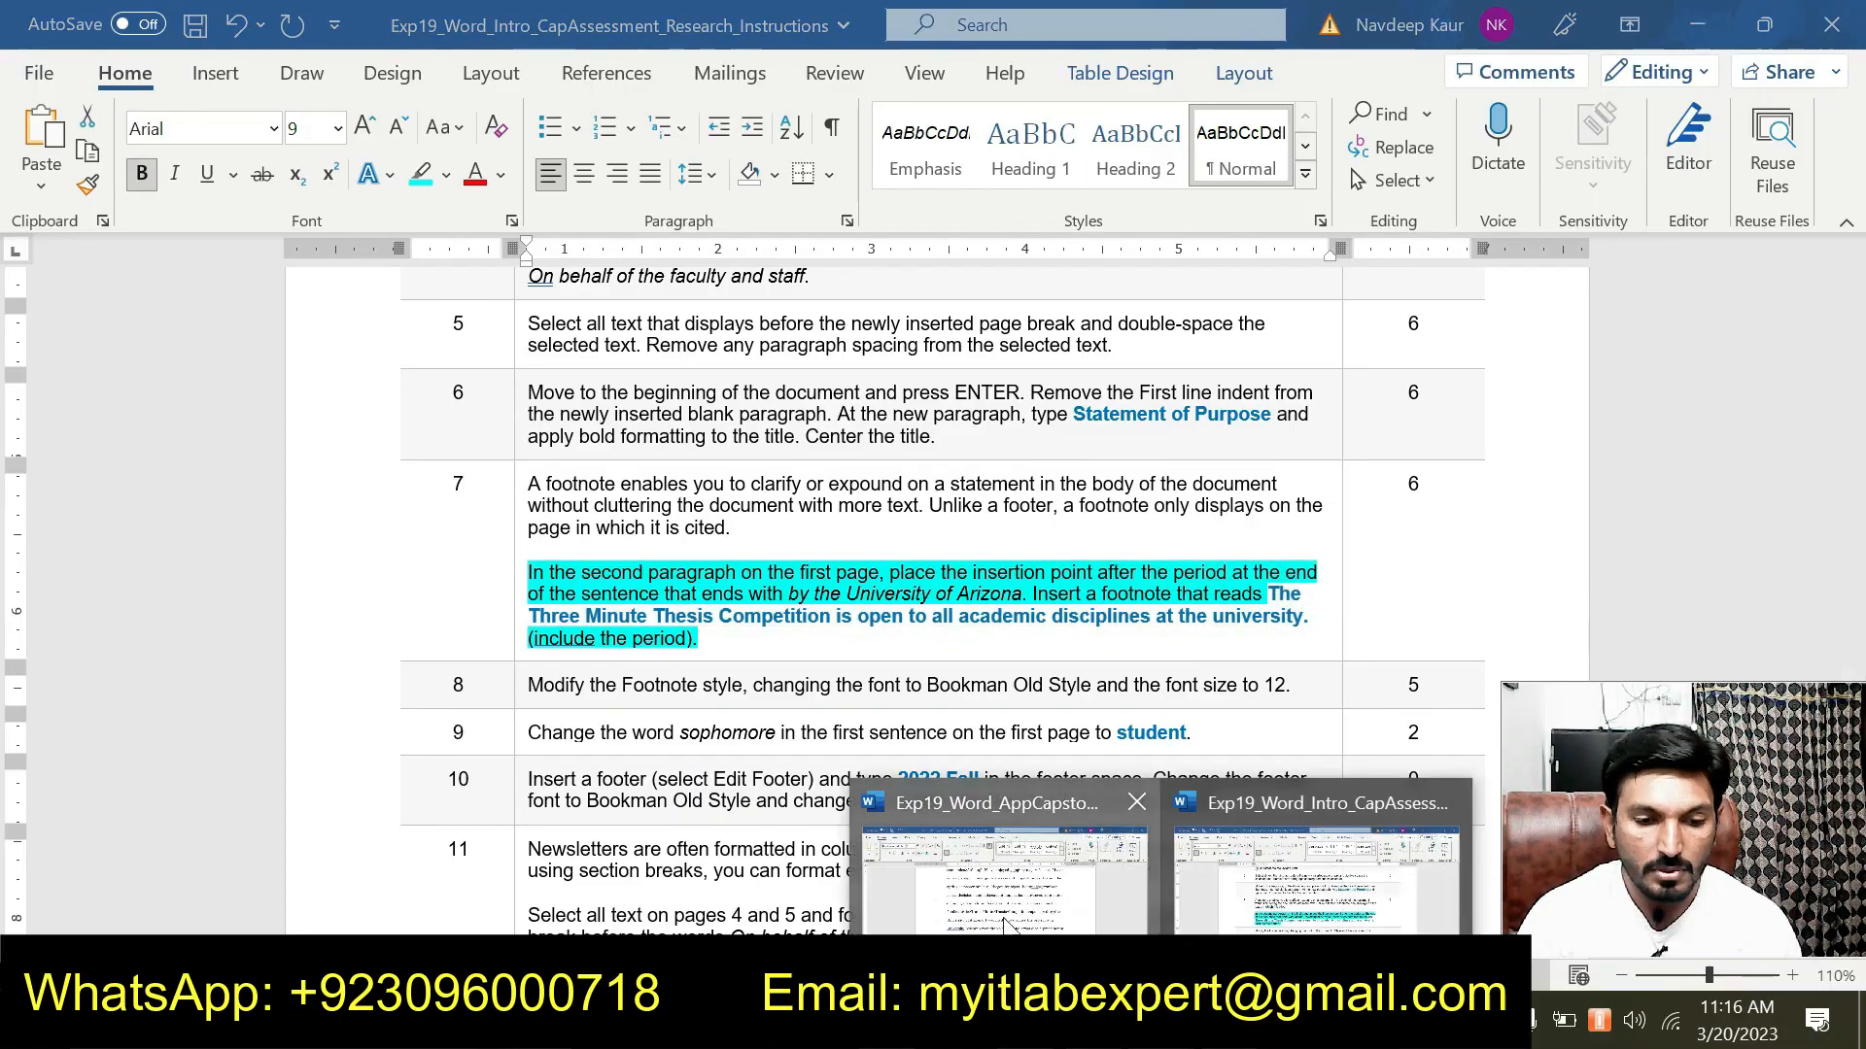
left_click(1001, 909)
left_click(608, 87)
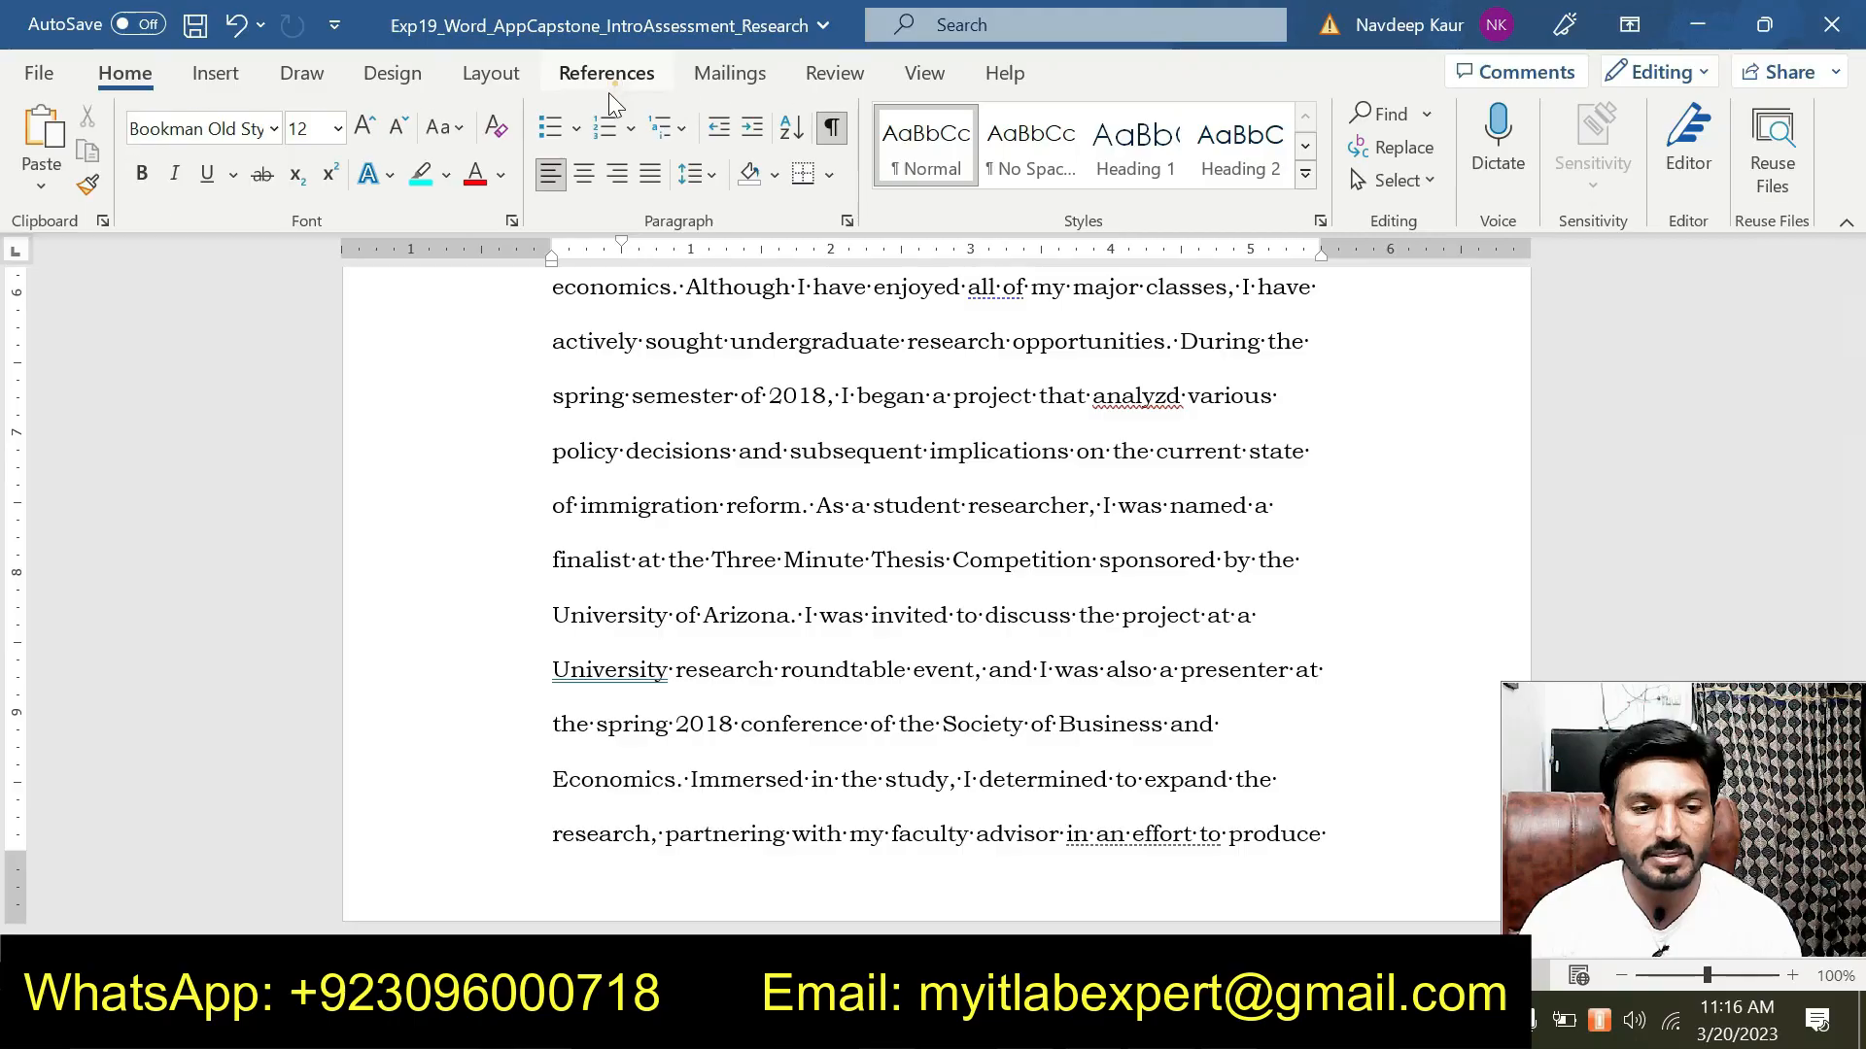
left_click(298, 181)
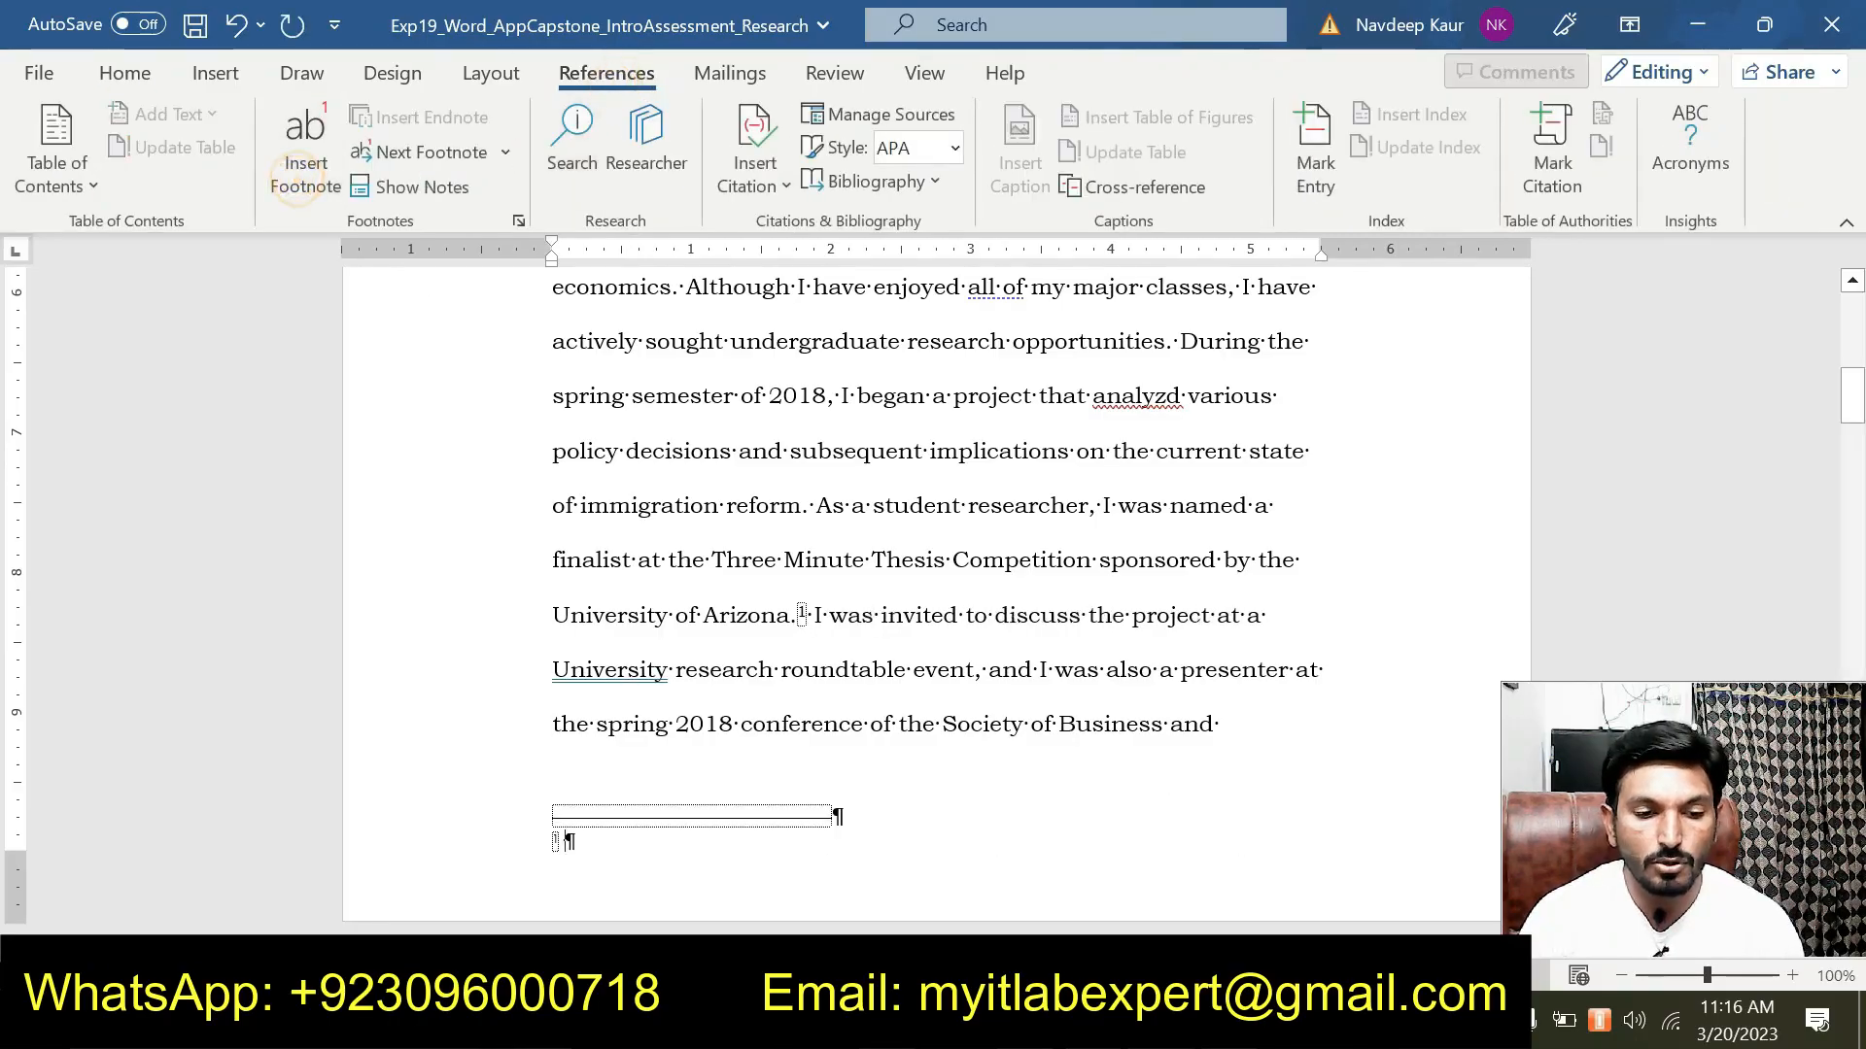
key("ctrl+v")
left_click(729, 874)
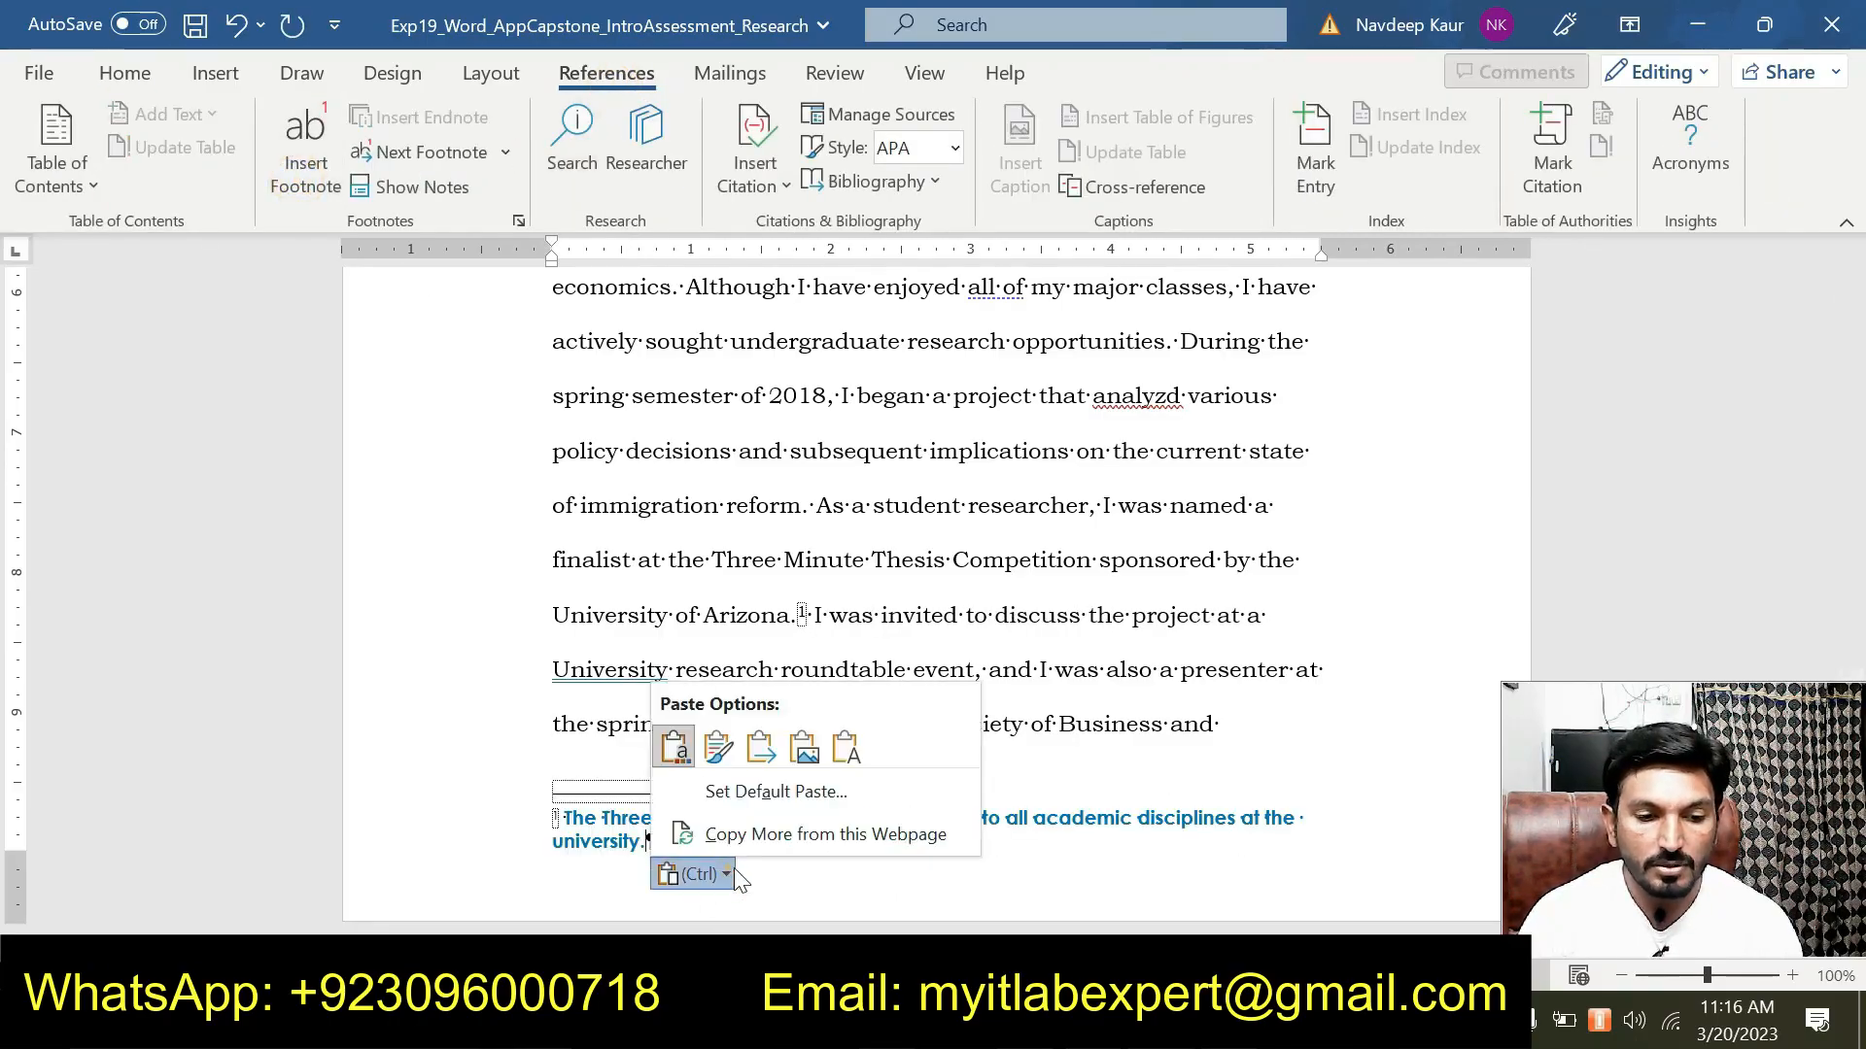
left_click(858, 740)
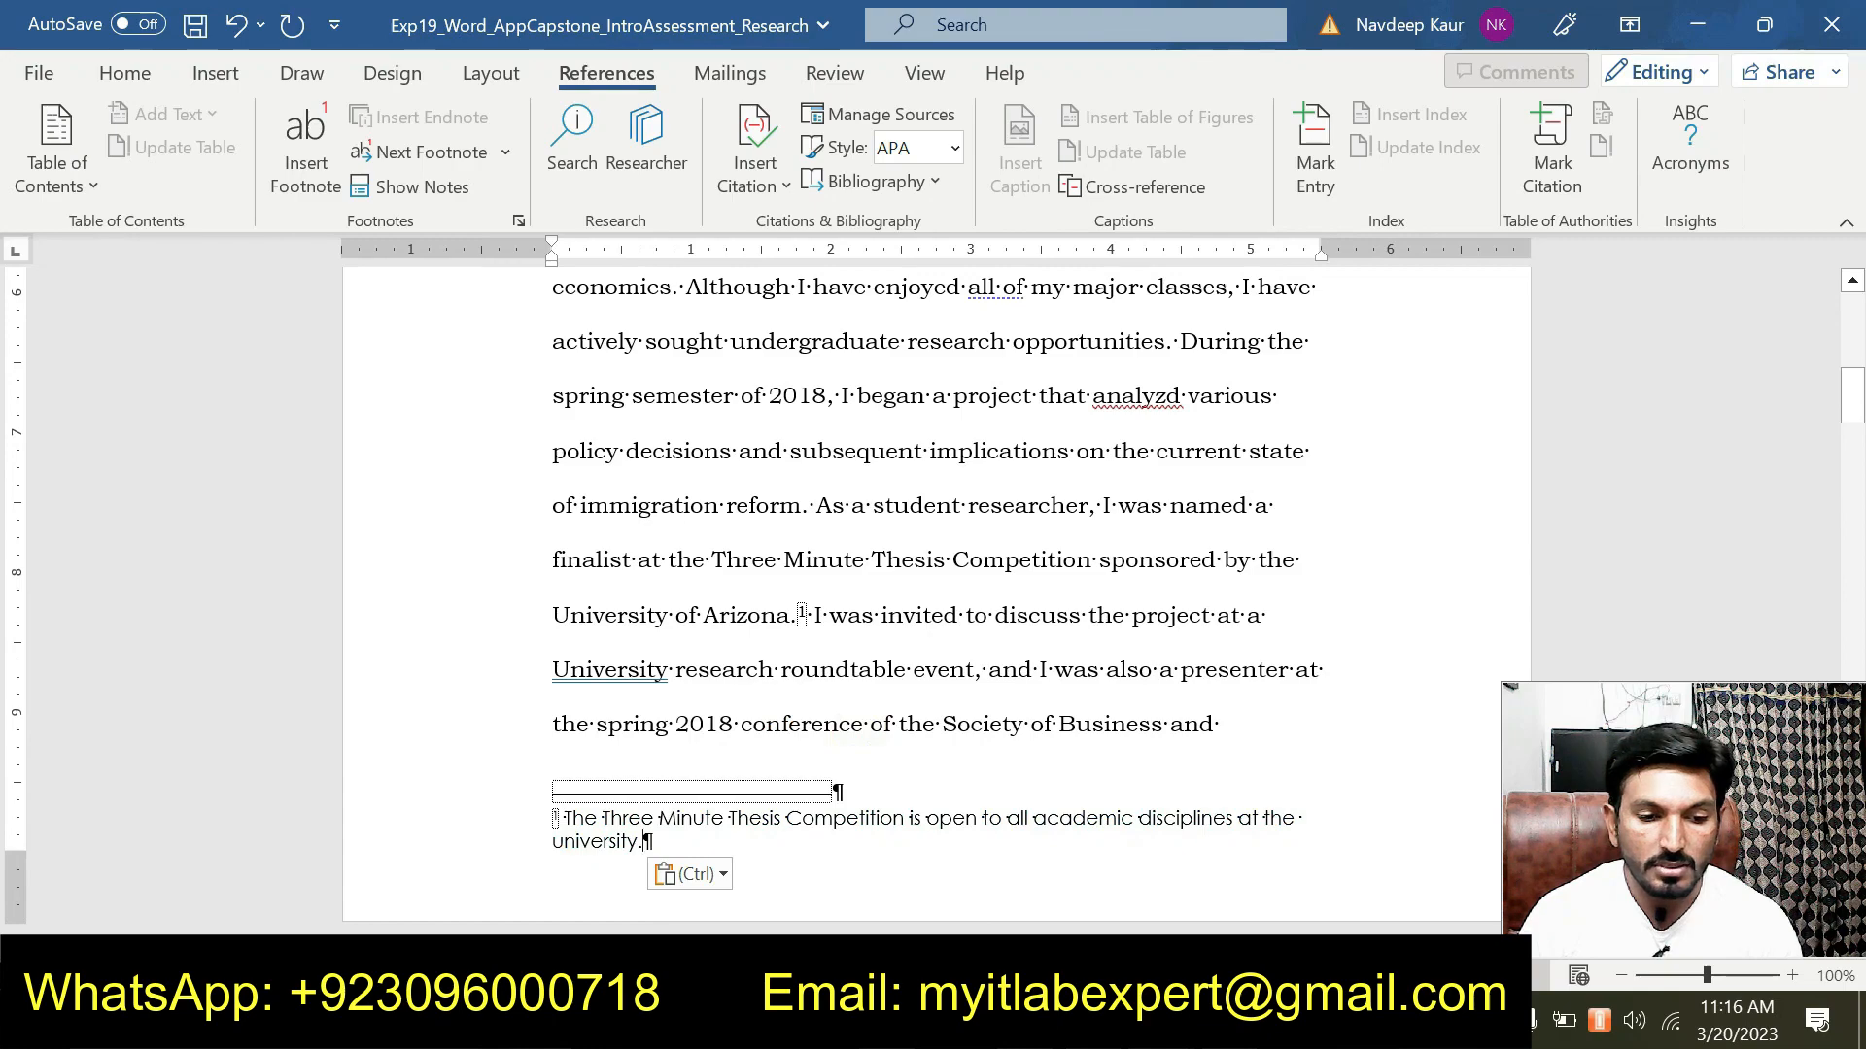
In the instructions document, remove the highlight from the second paragraph of step 7 and highlight step 8 in turquoise.
mouse_move(1317, 1028)
left_click(1244, 898)
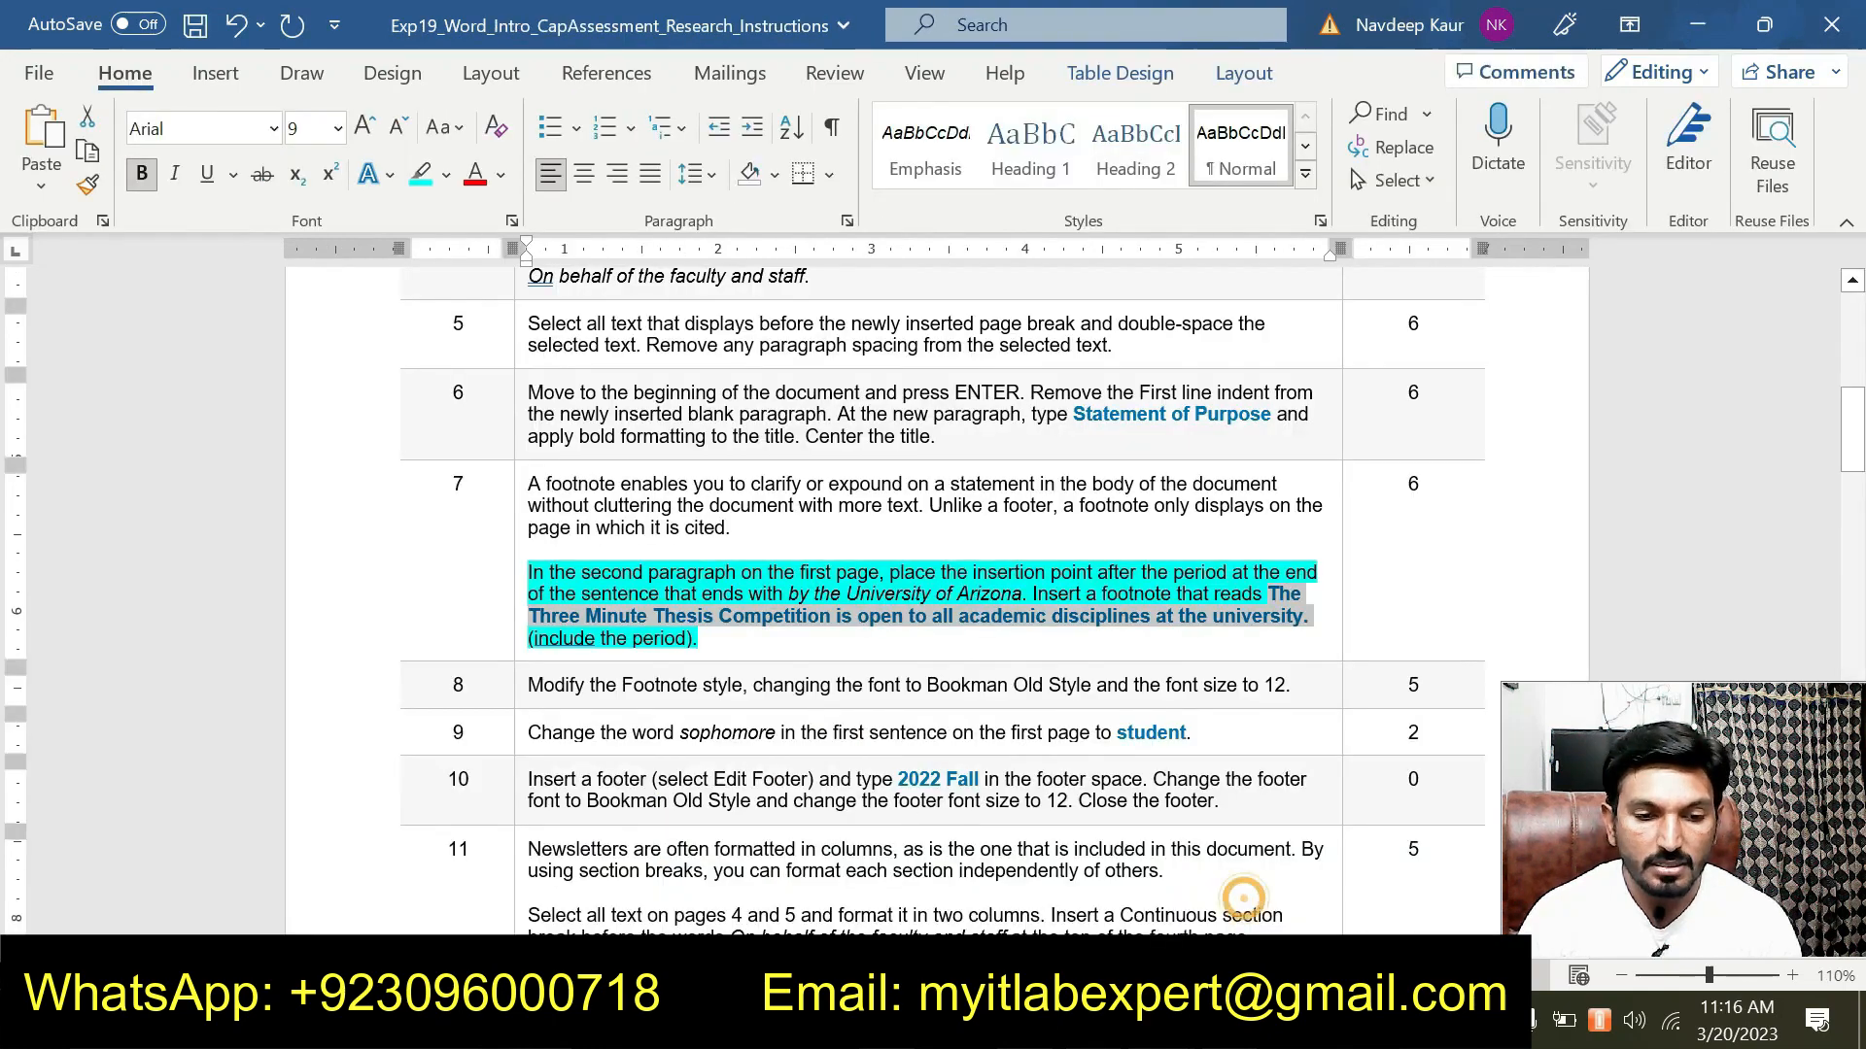
left_click_drag(746, 642, 699, 549)
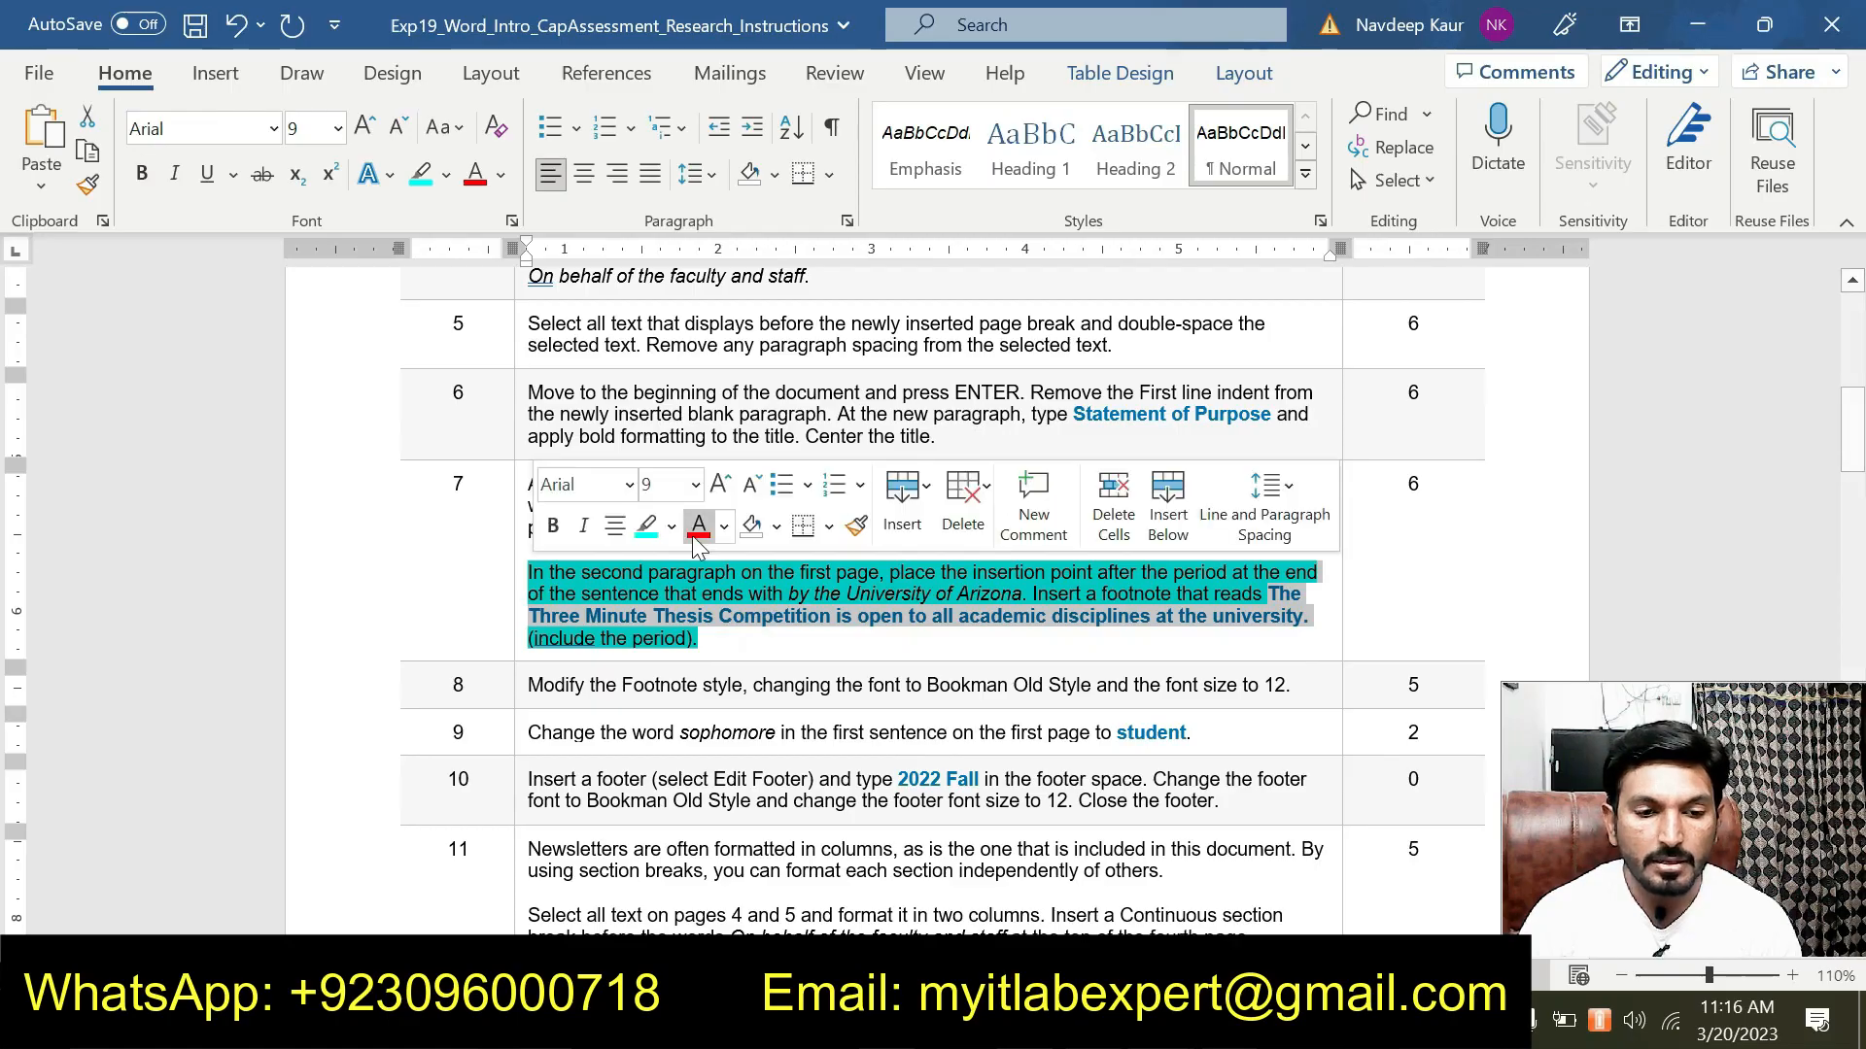
left_click(645, 526)
left_click_drag(698, 638, 527, 573)
left_click(641, 512)
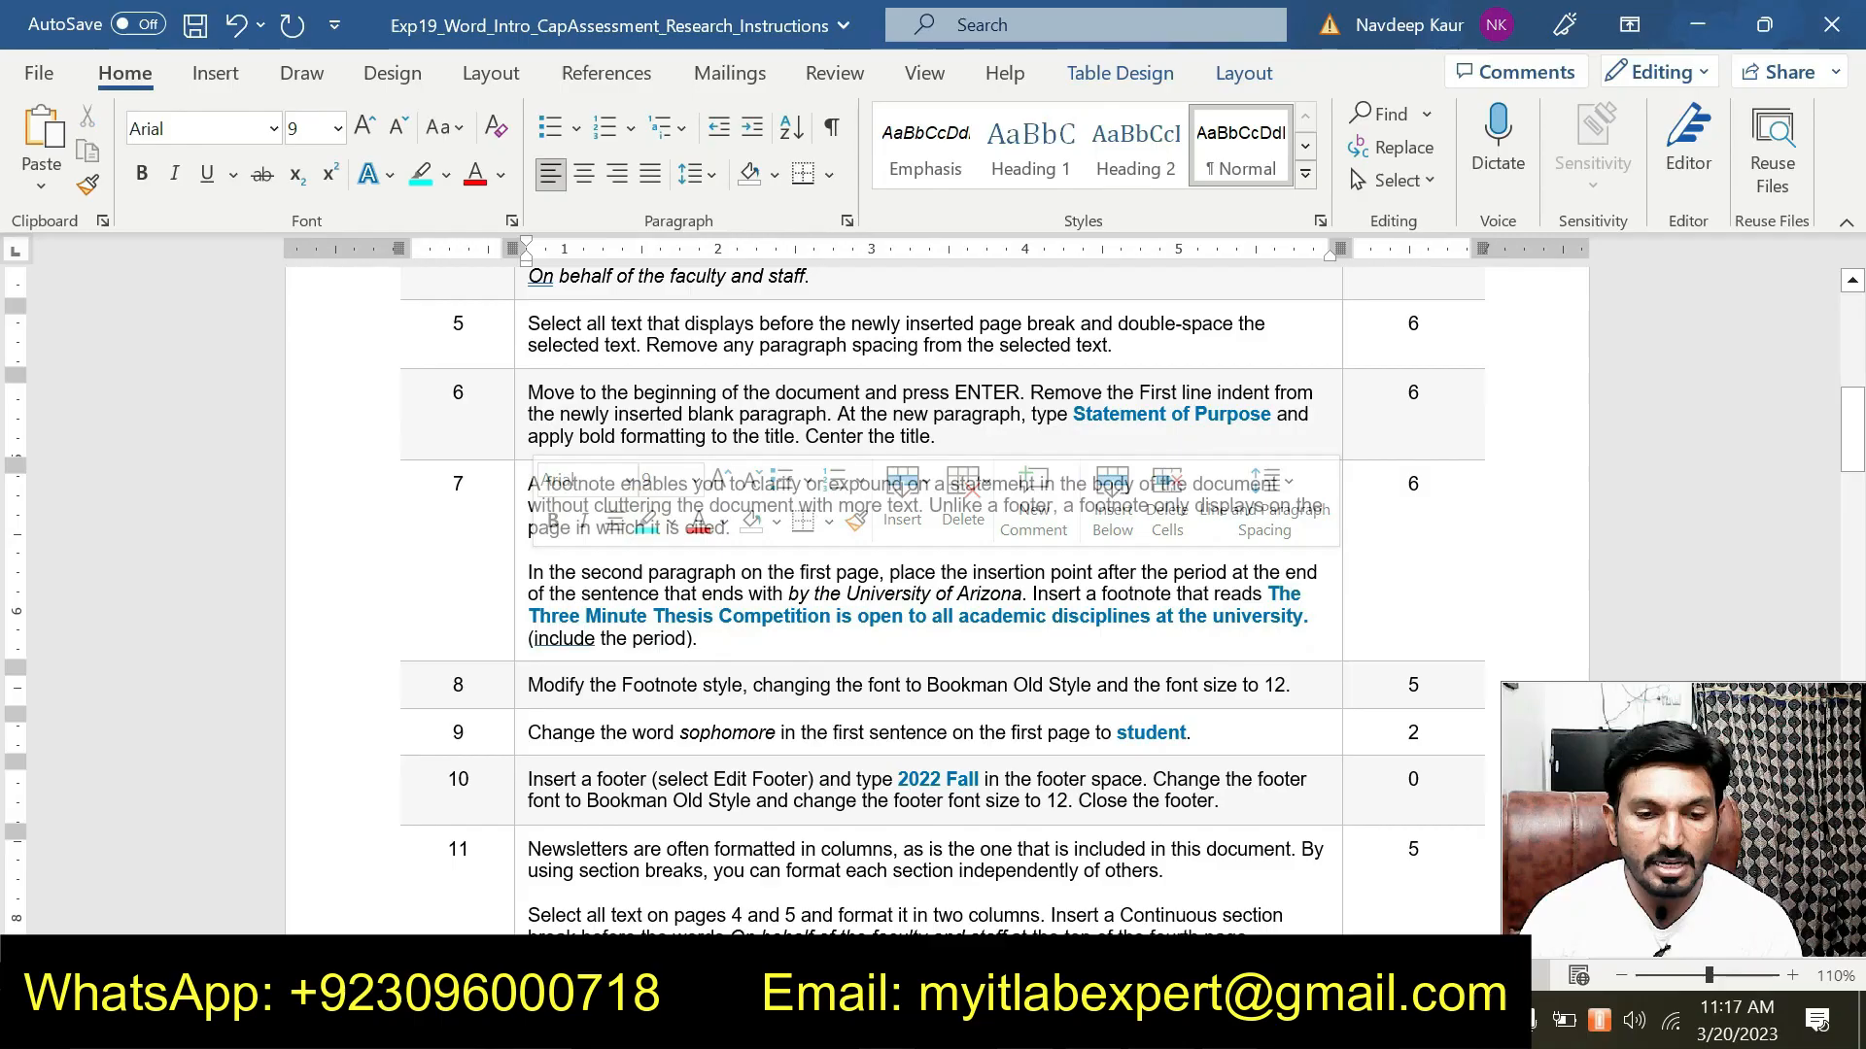
left_click_drag(1293, 685, 527, 685)
left_click(657, 630)
scroll(657, 630, "down", 1)
scroll(962, 564, "down", 2)
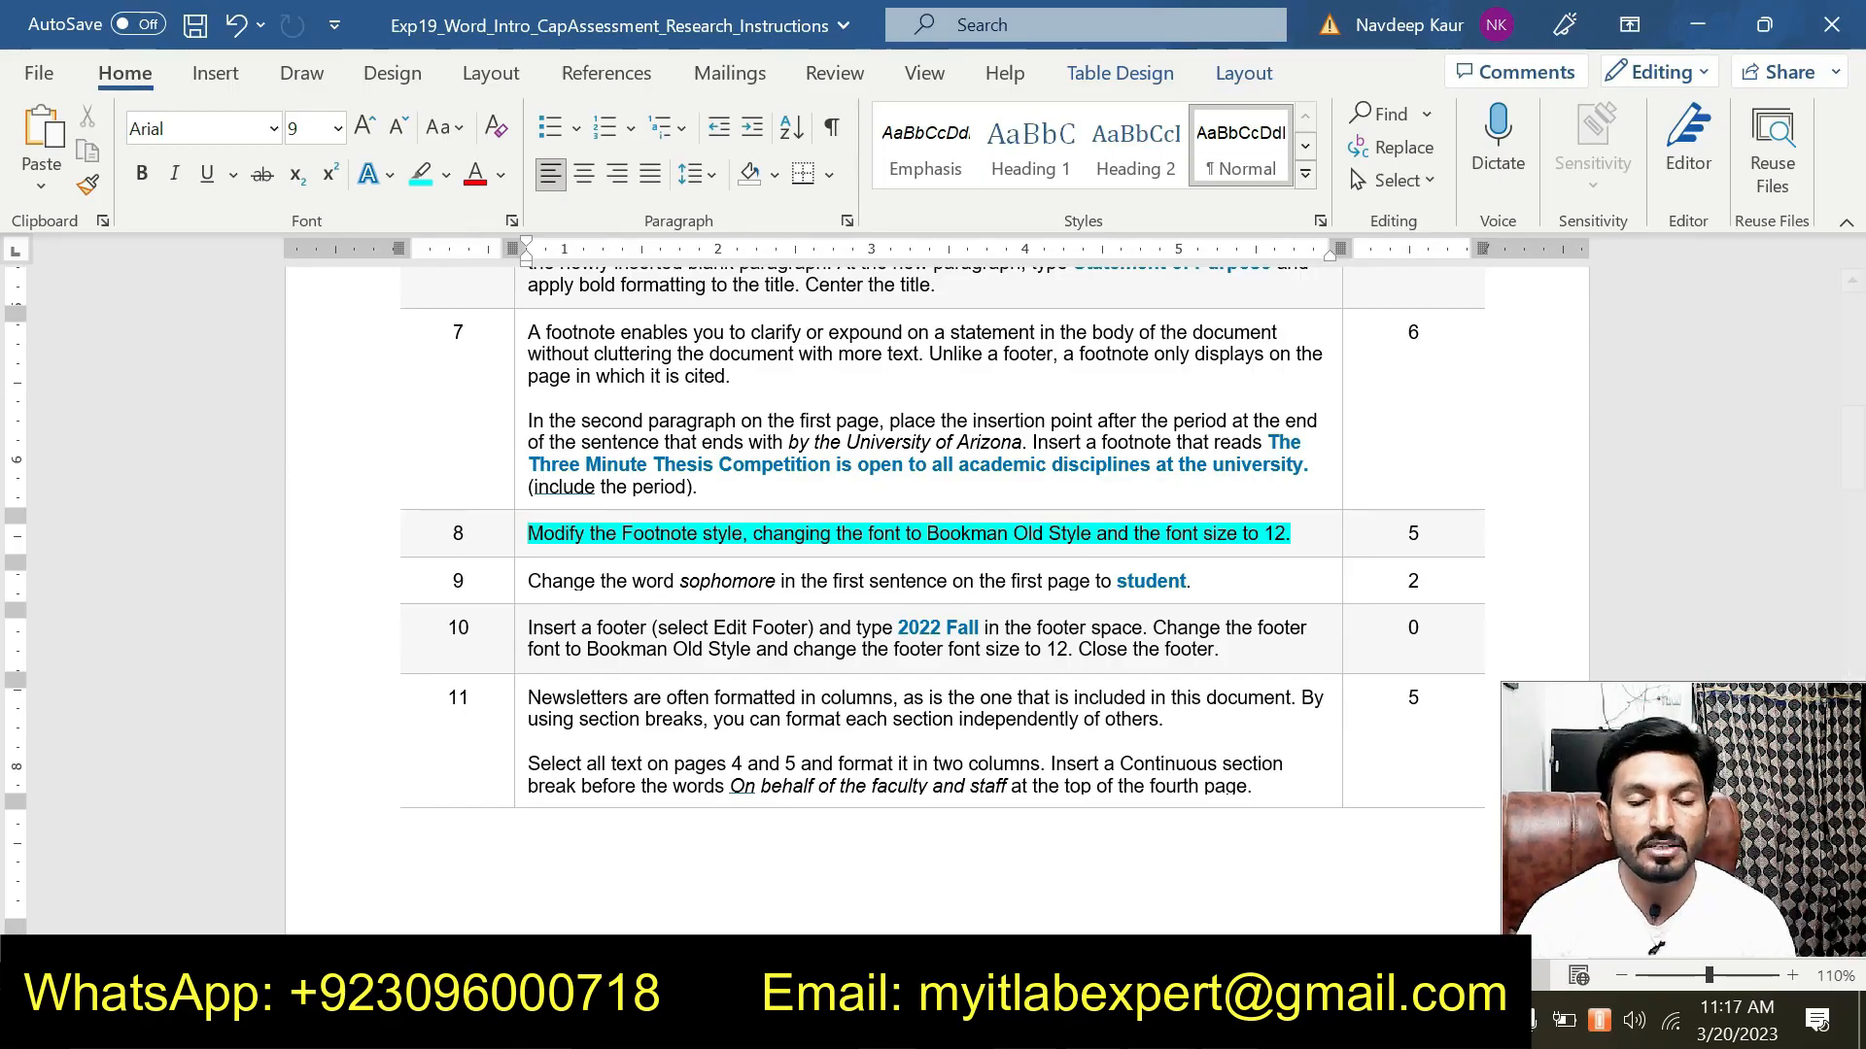
In the research document, modify the Footnote Text style to Bookman Old Style, 12 pt, and apply it to the footnote.
mouse_move(1156, 1030)
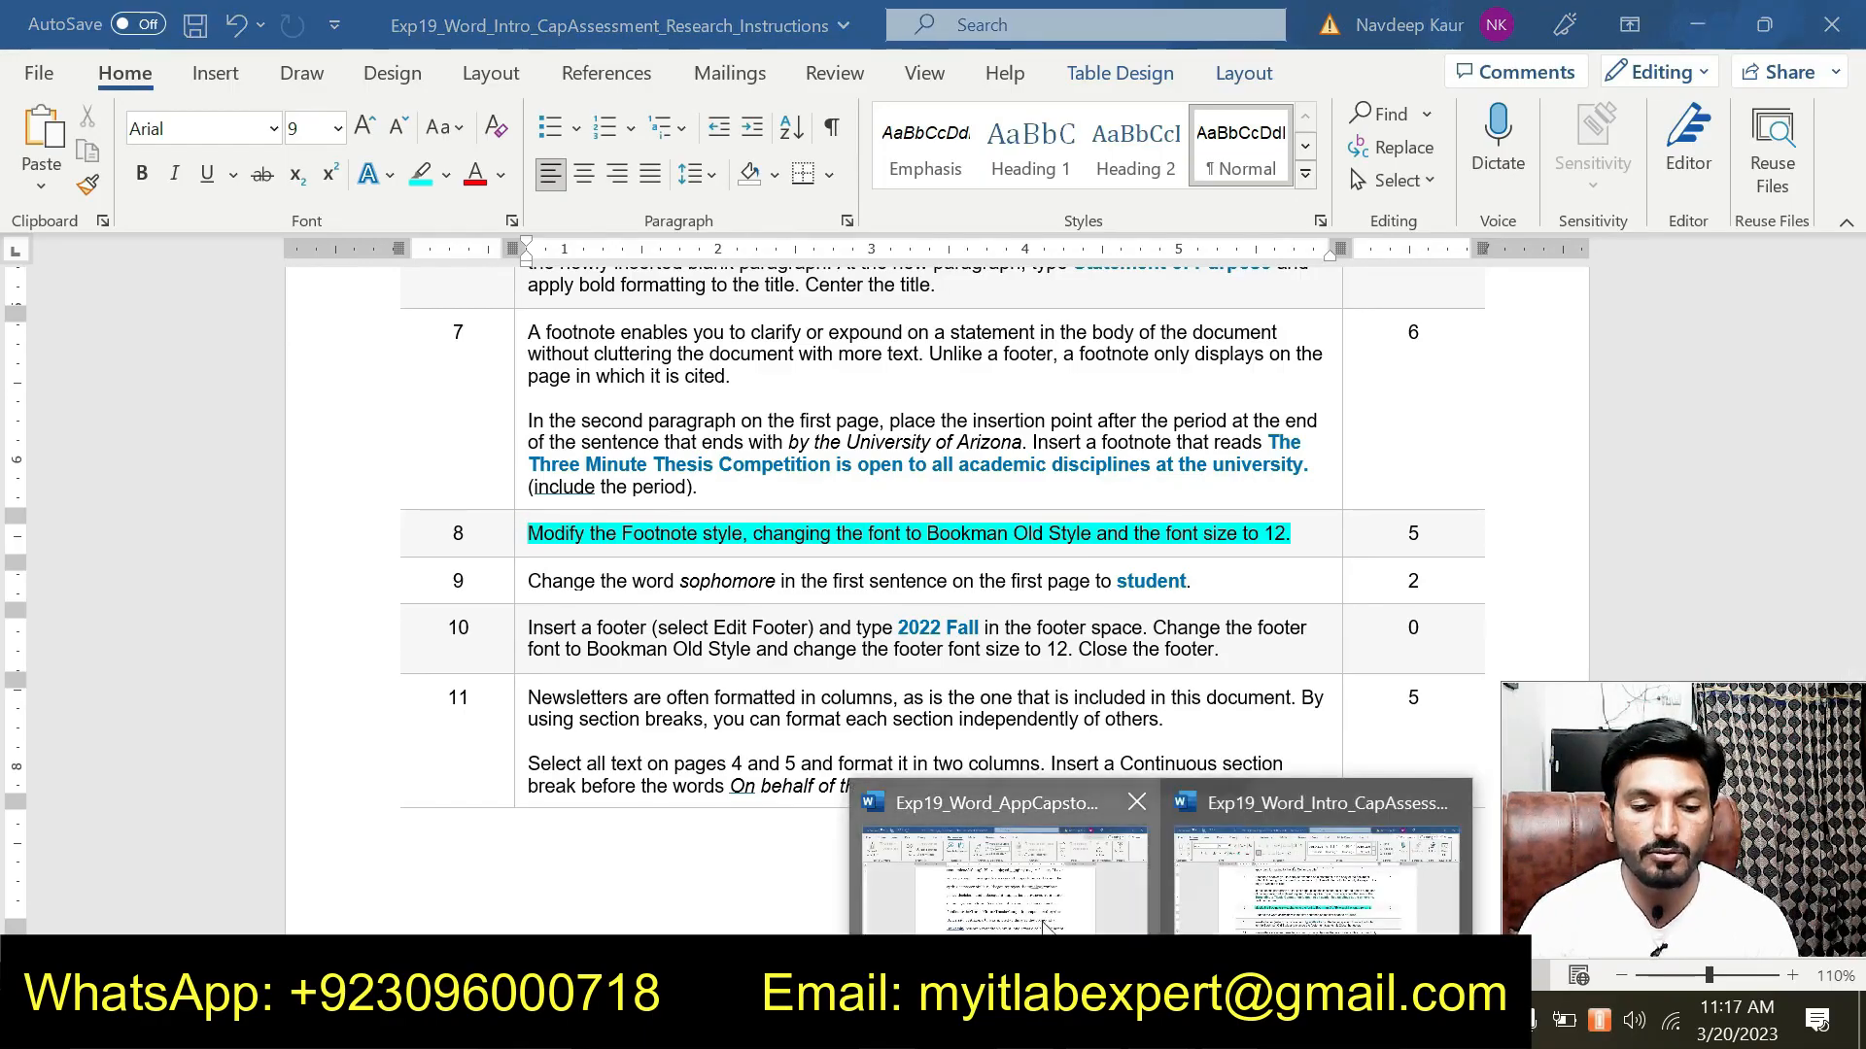
left_click(1035, 853)
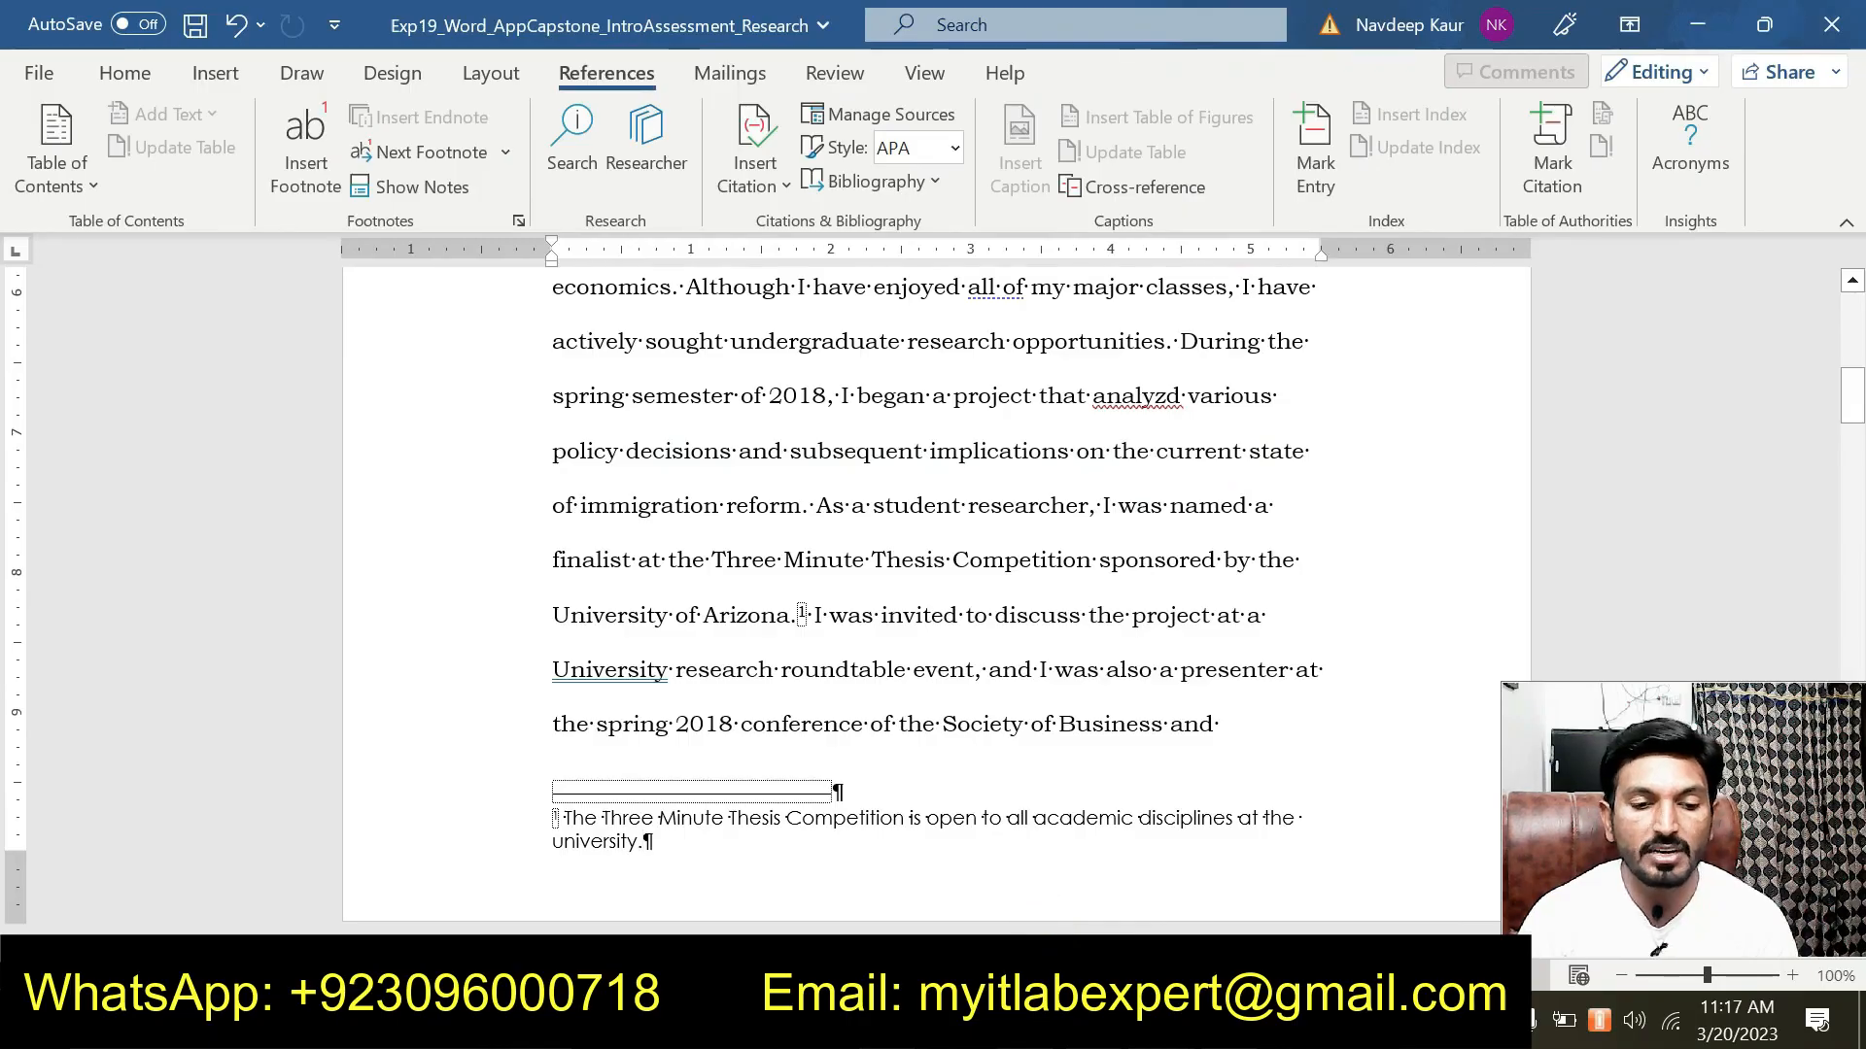
right_click(789, 821)
left_click(913, 535)
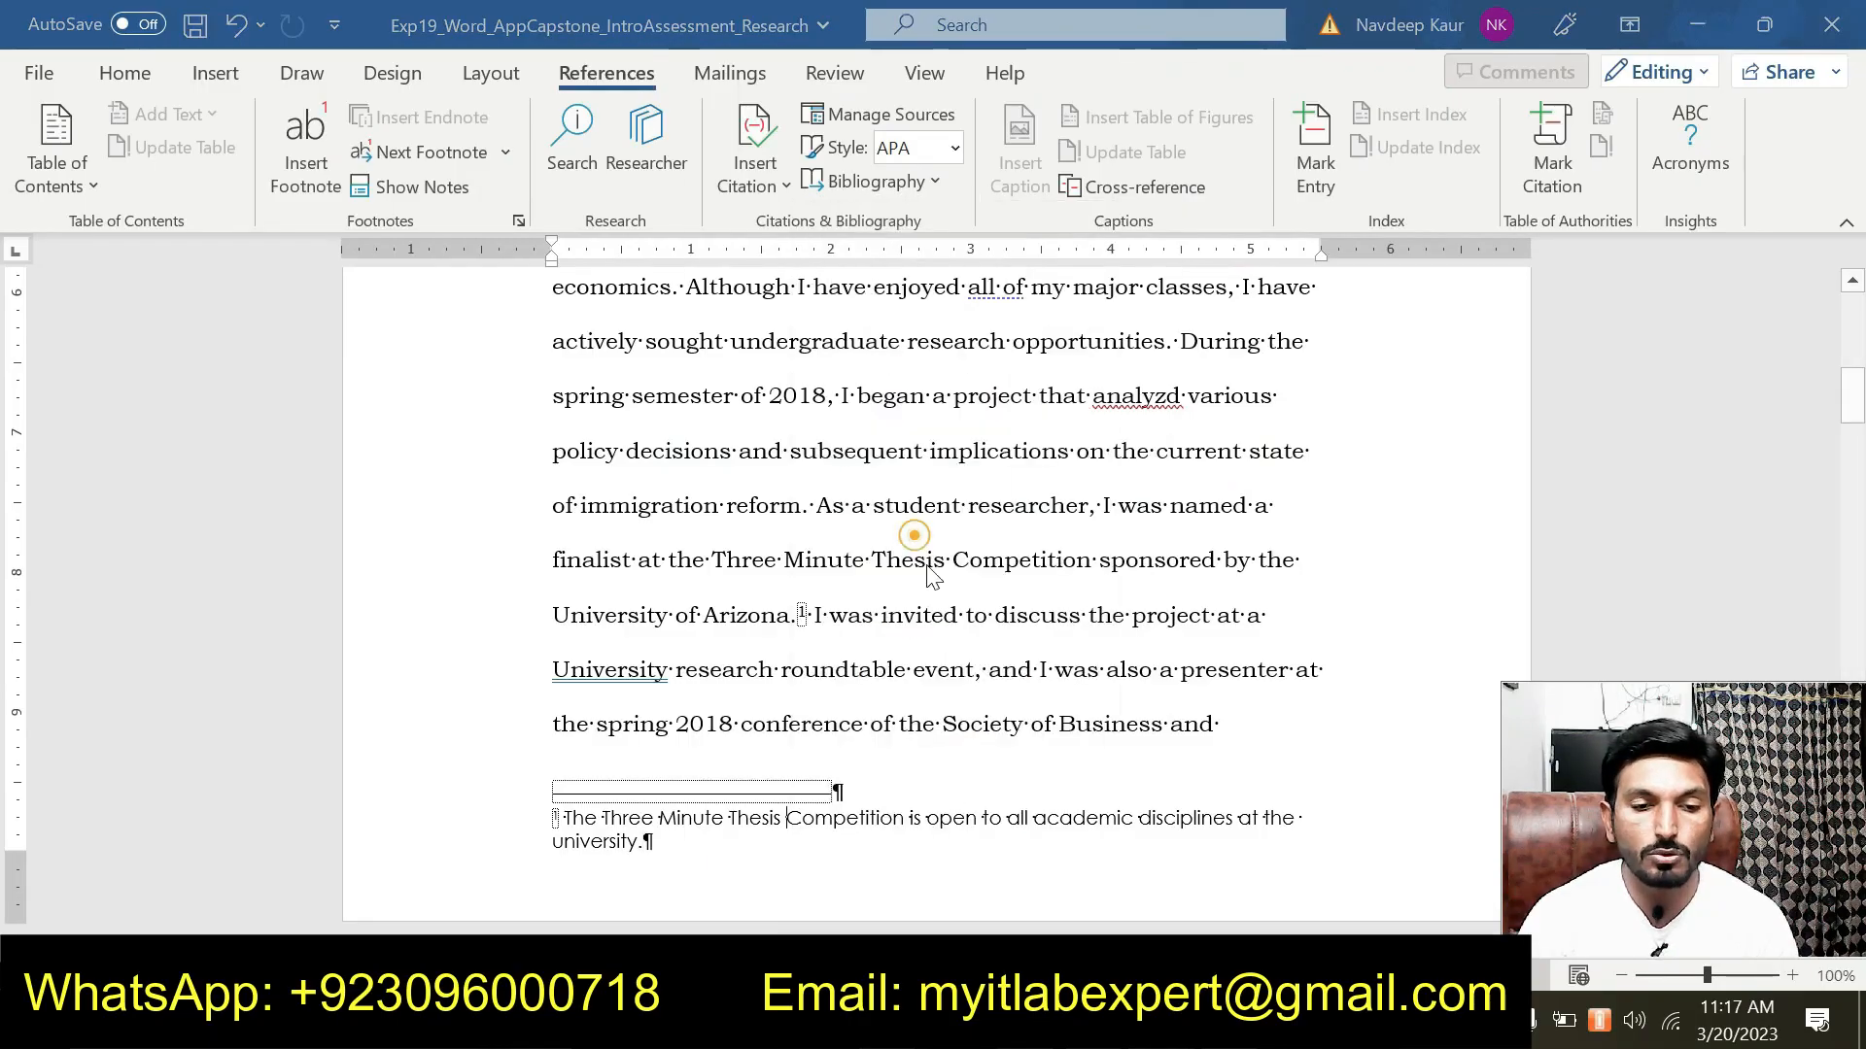
left_click(1110, 590)
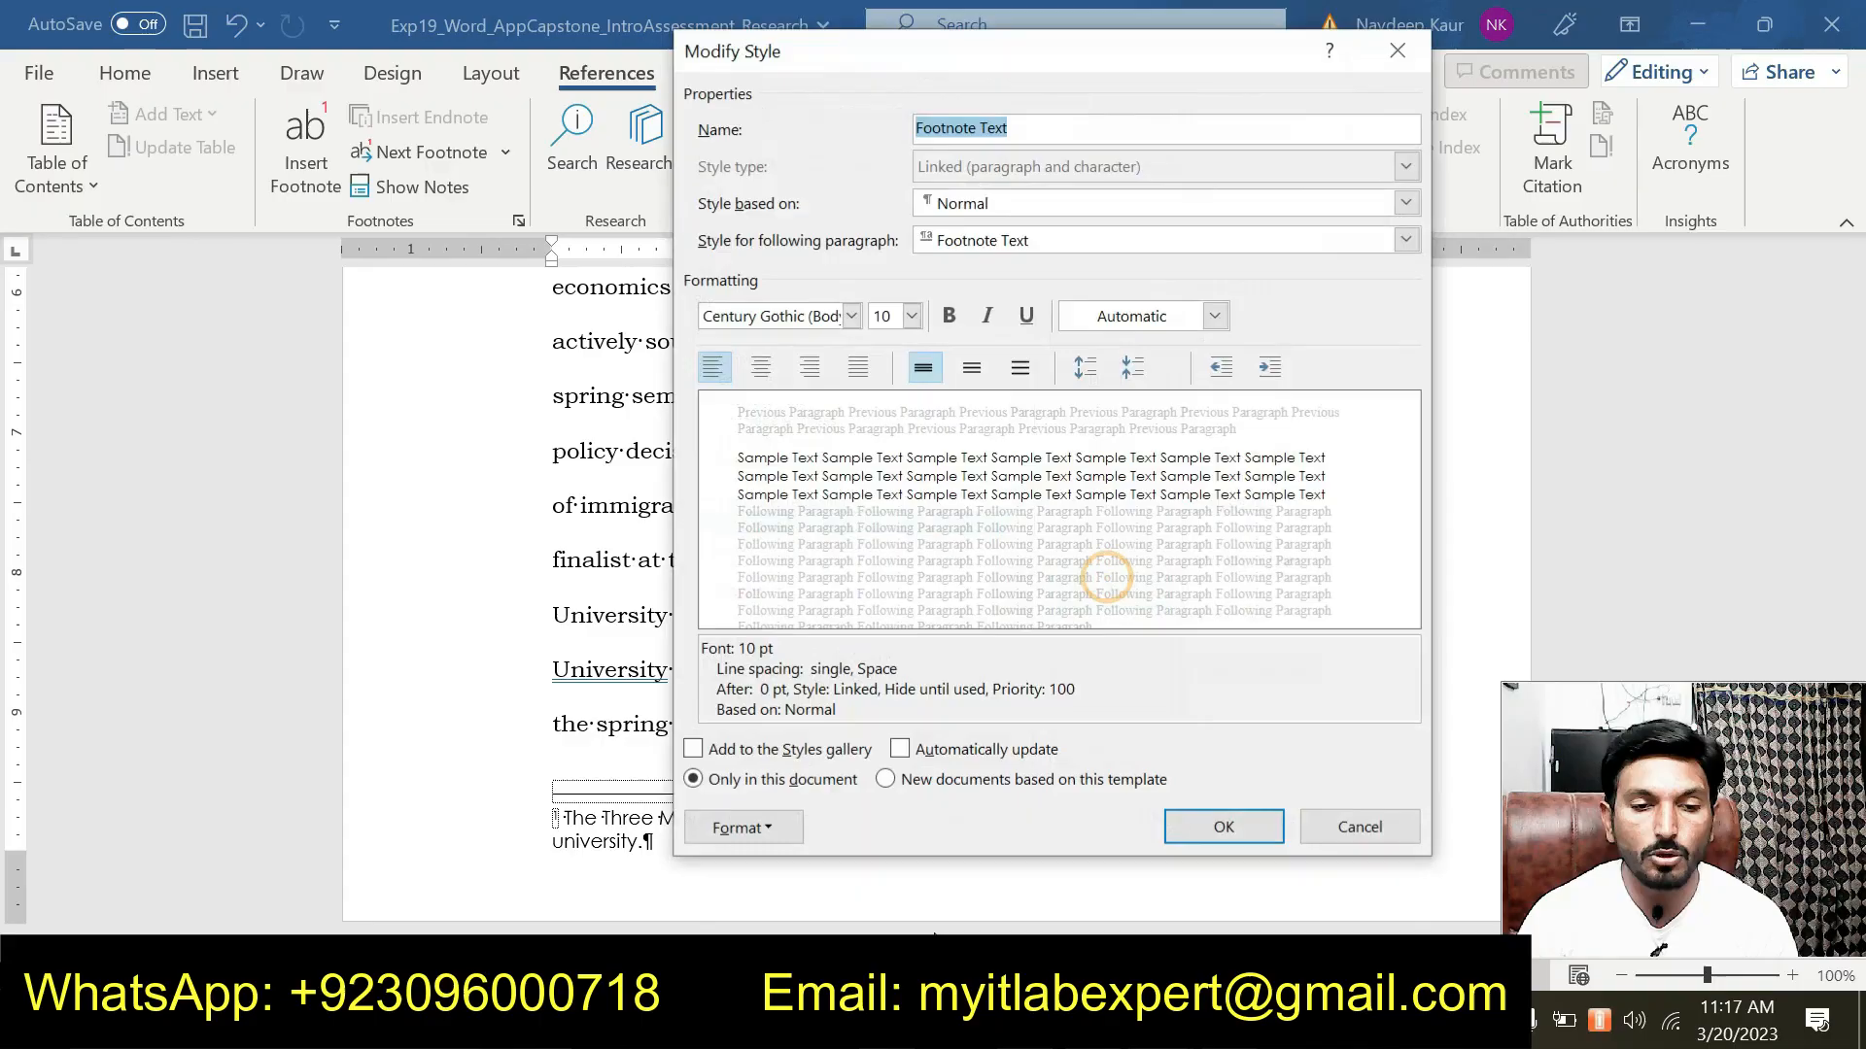
left_click(849, 325)
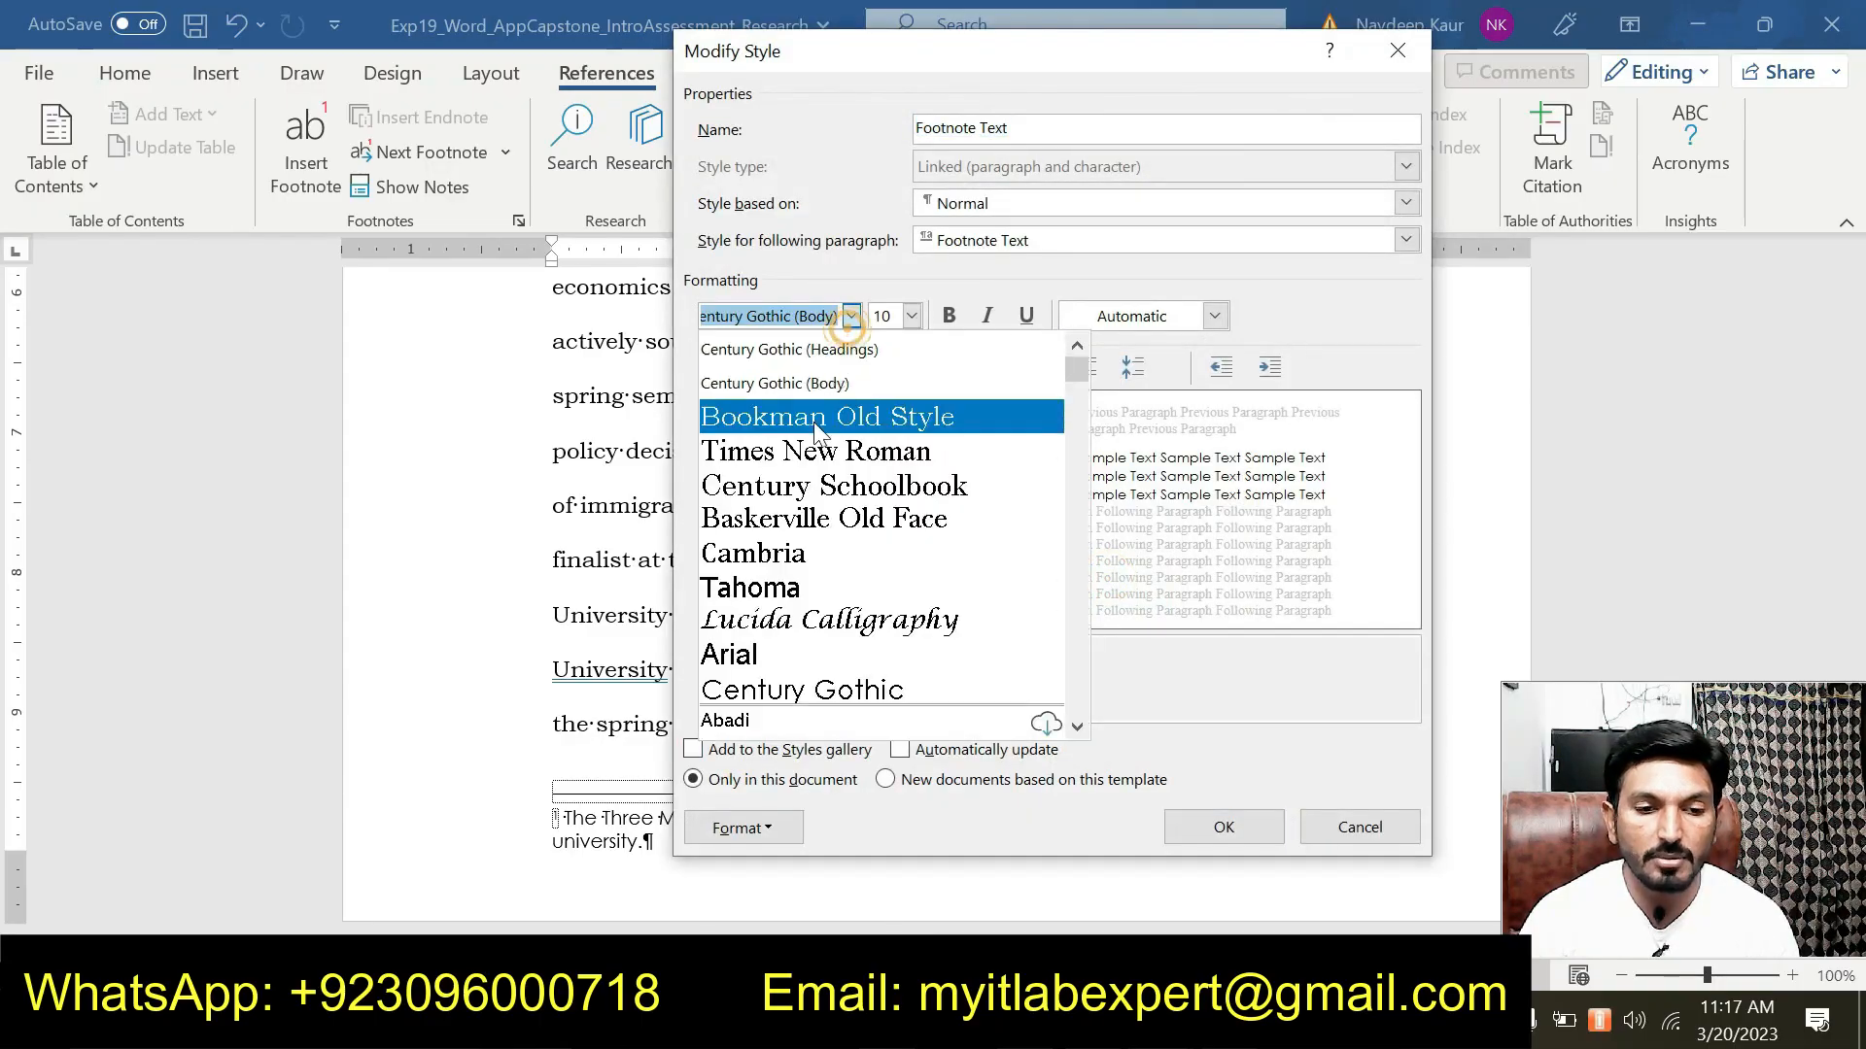
left_click(822, 425)
left_click(912, 316)
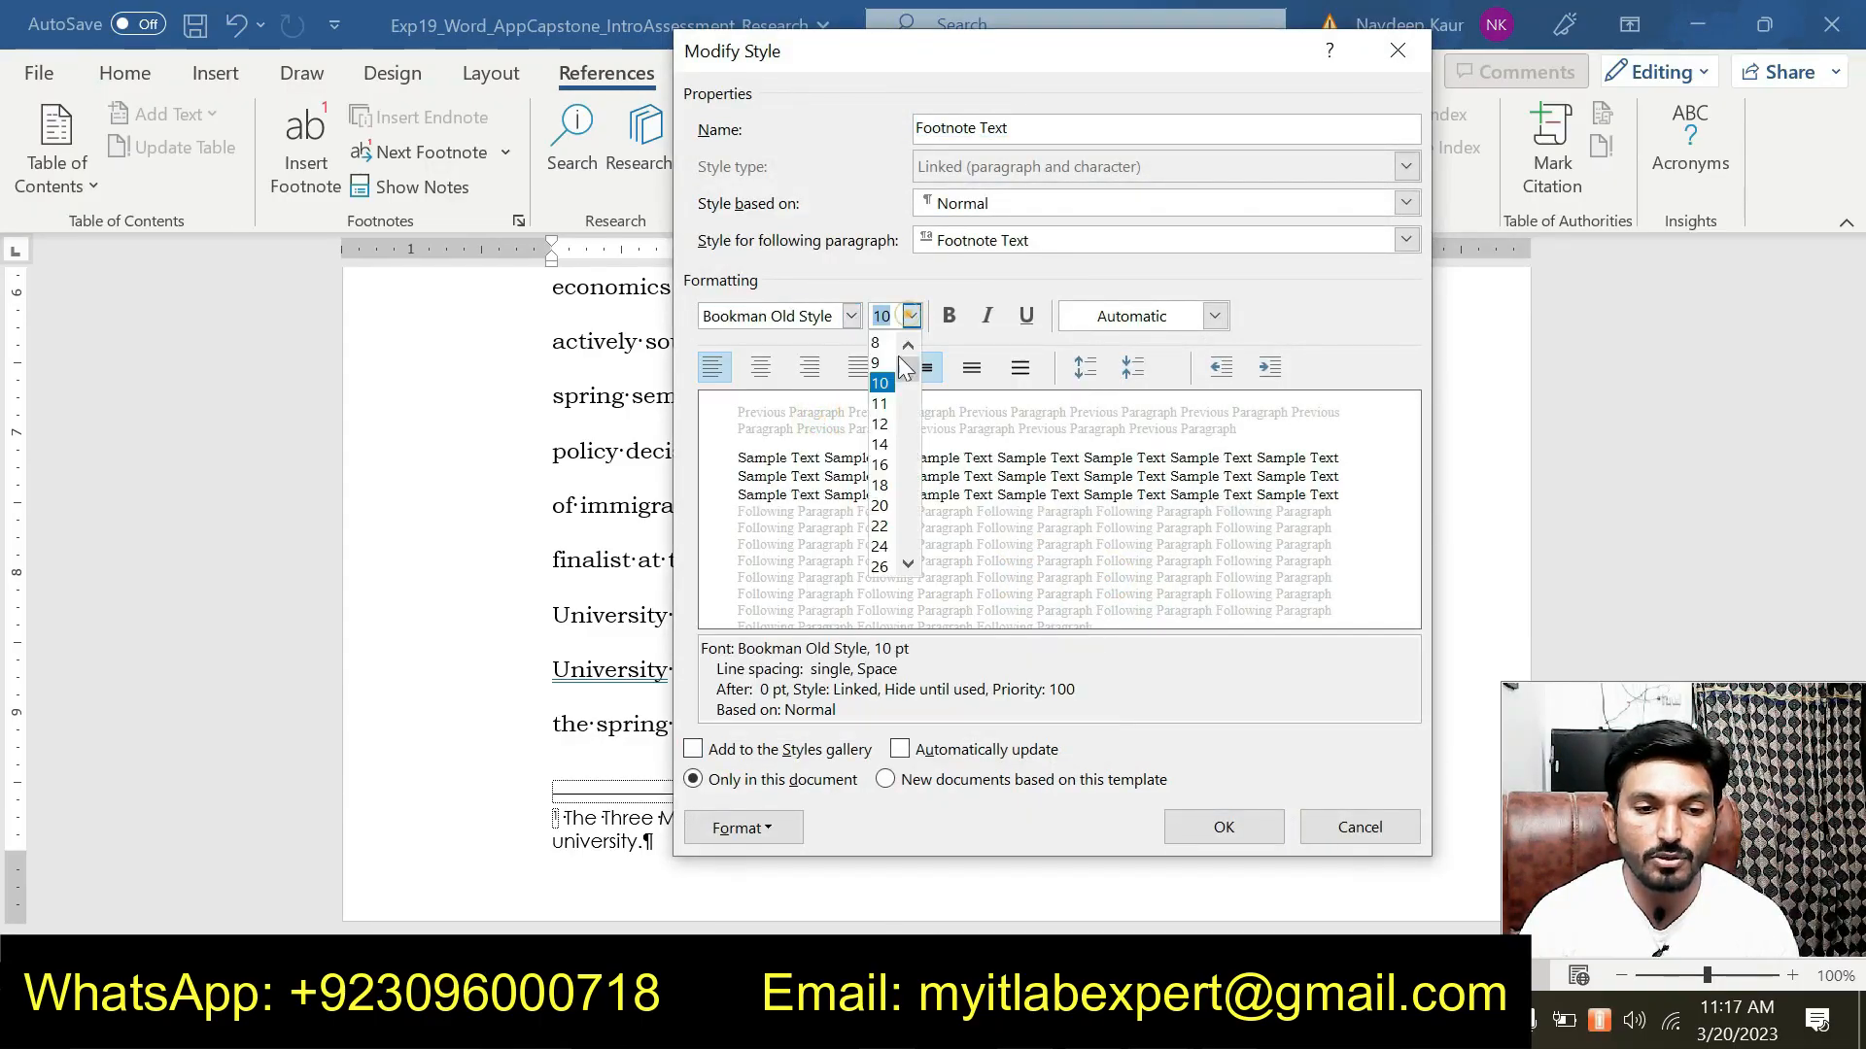
left_click(880, 425)
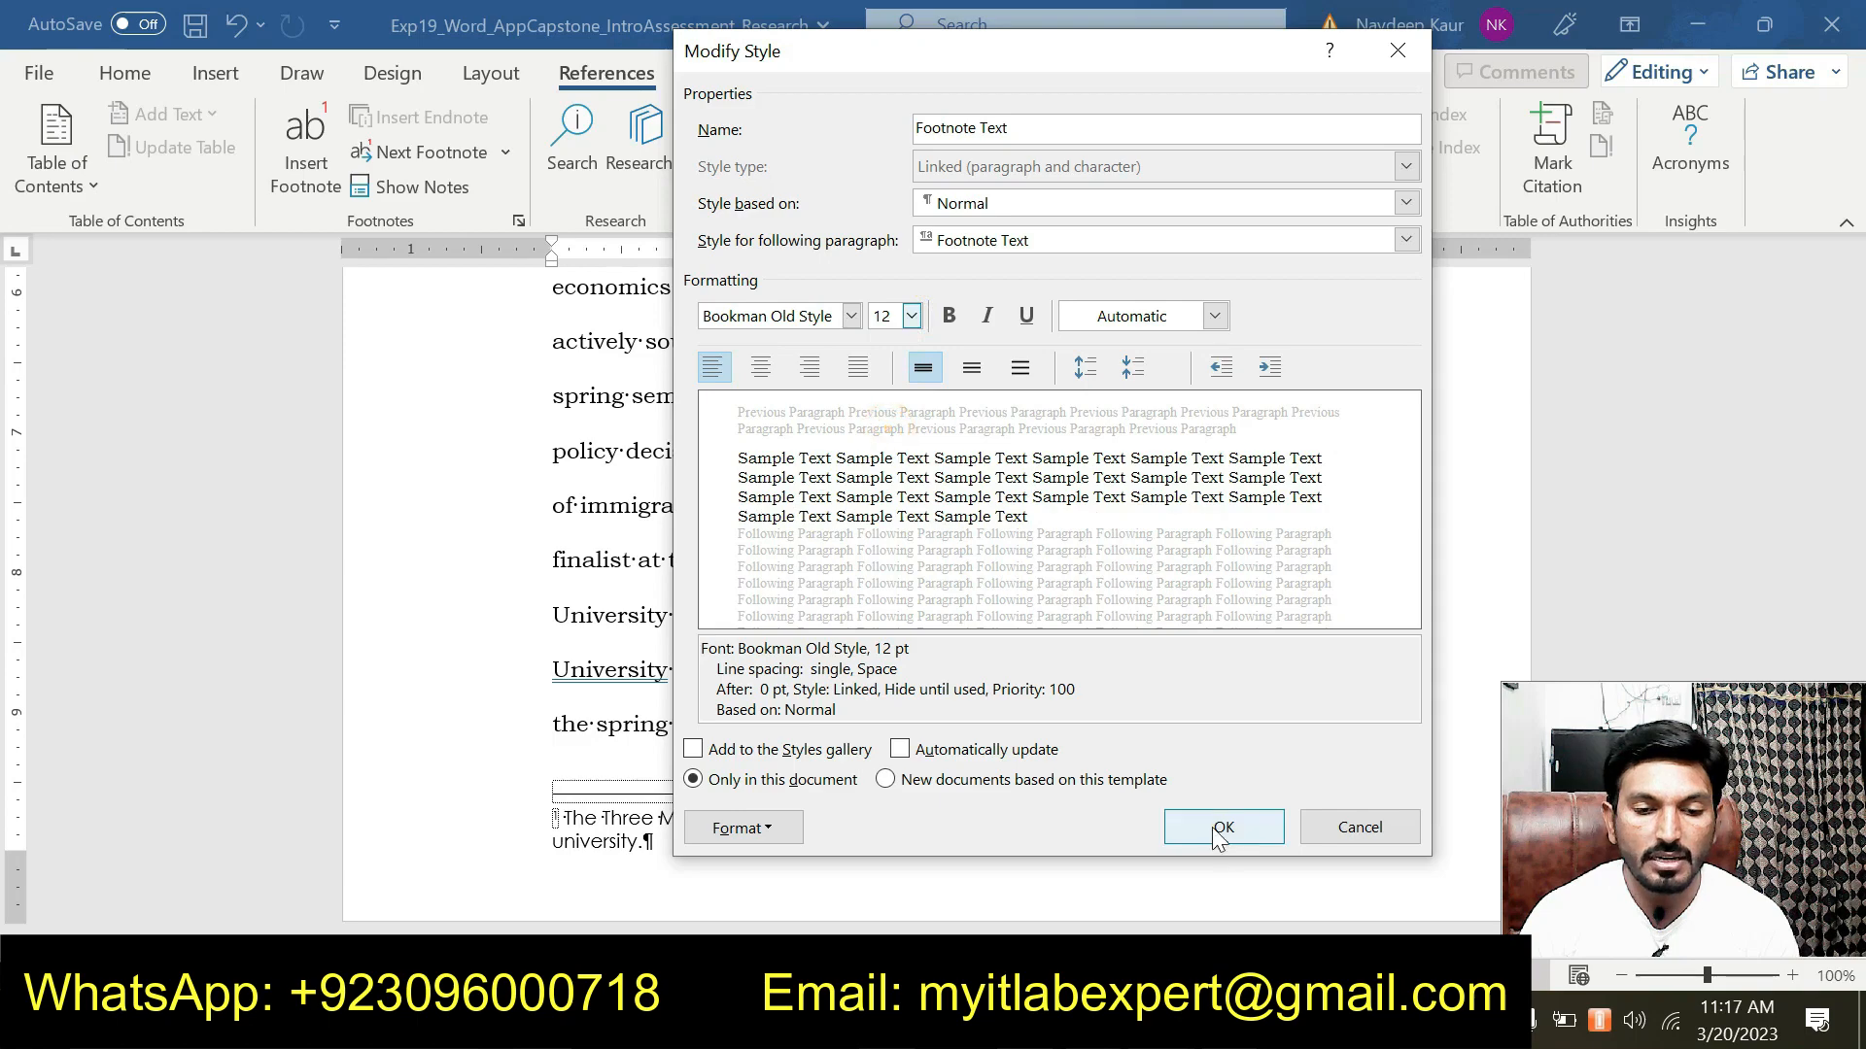
left_click(1220, 828)
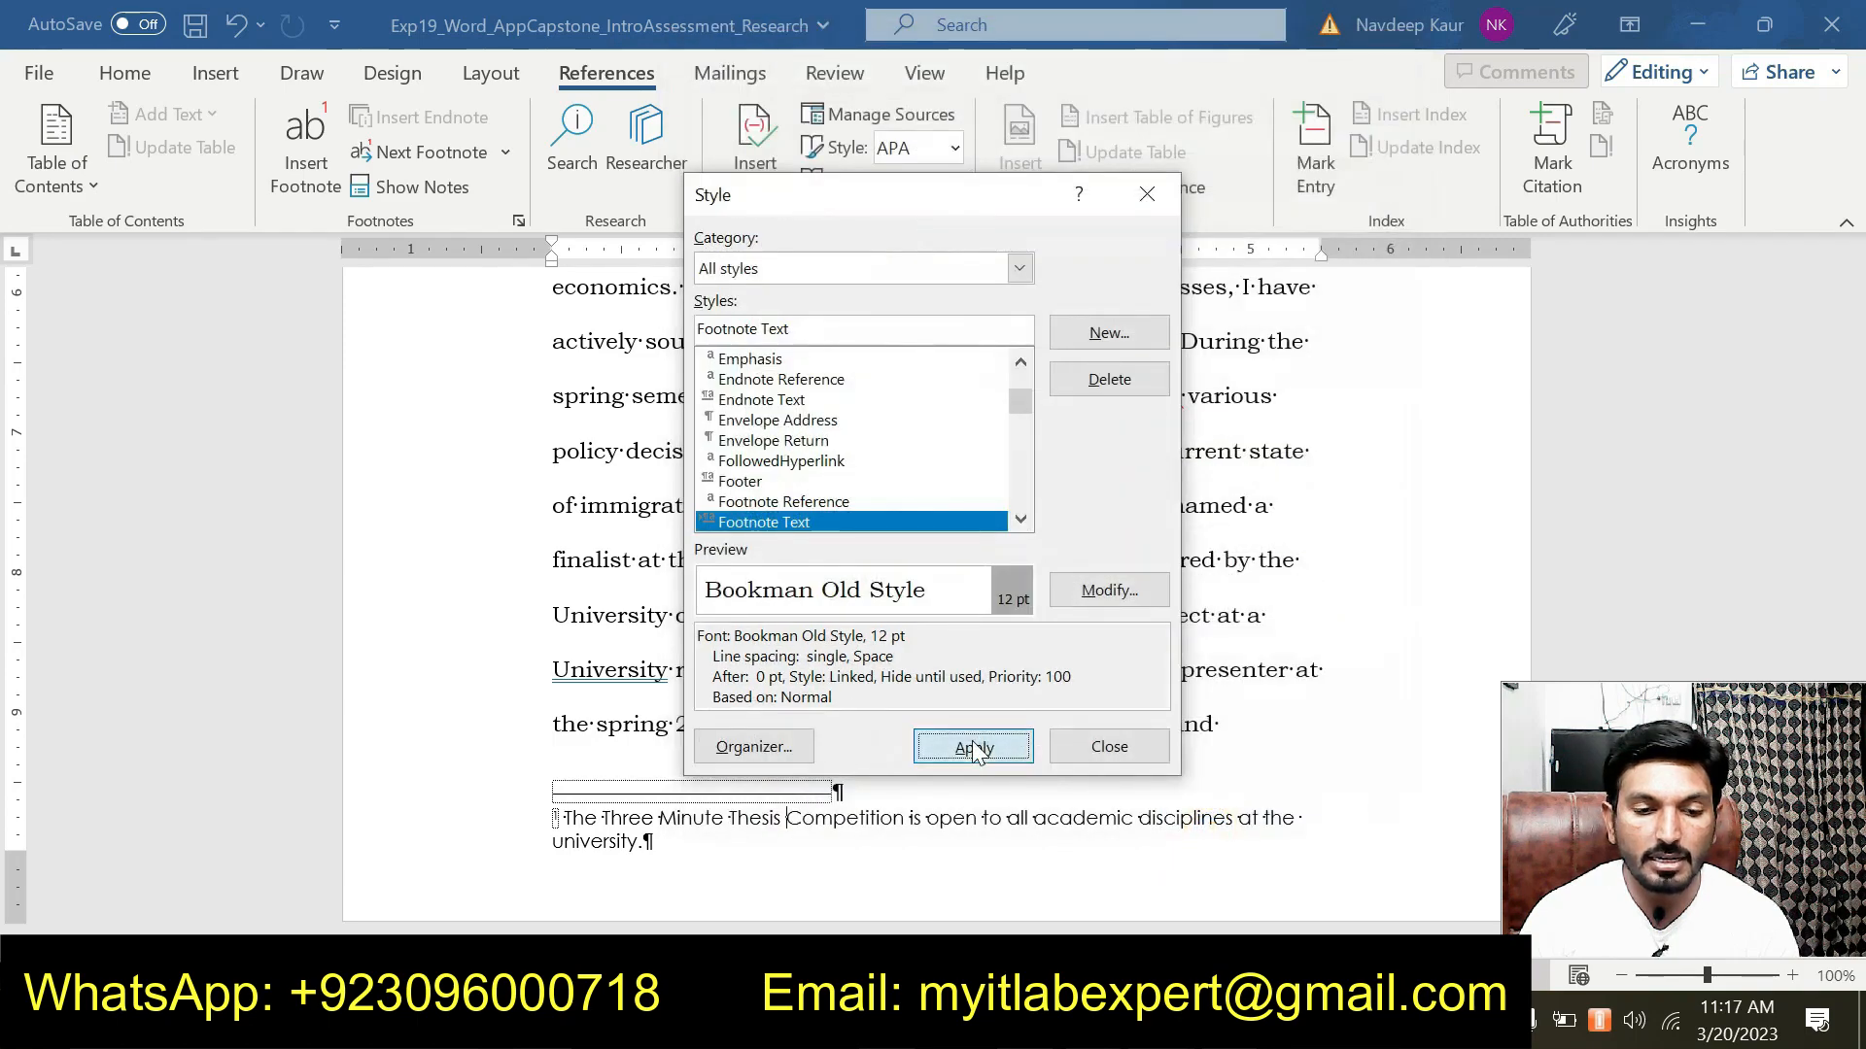
left_click(980, 760)
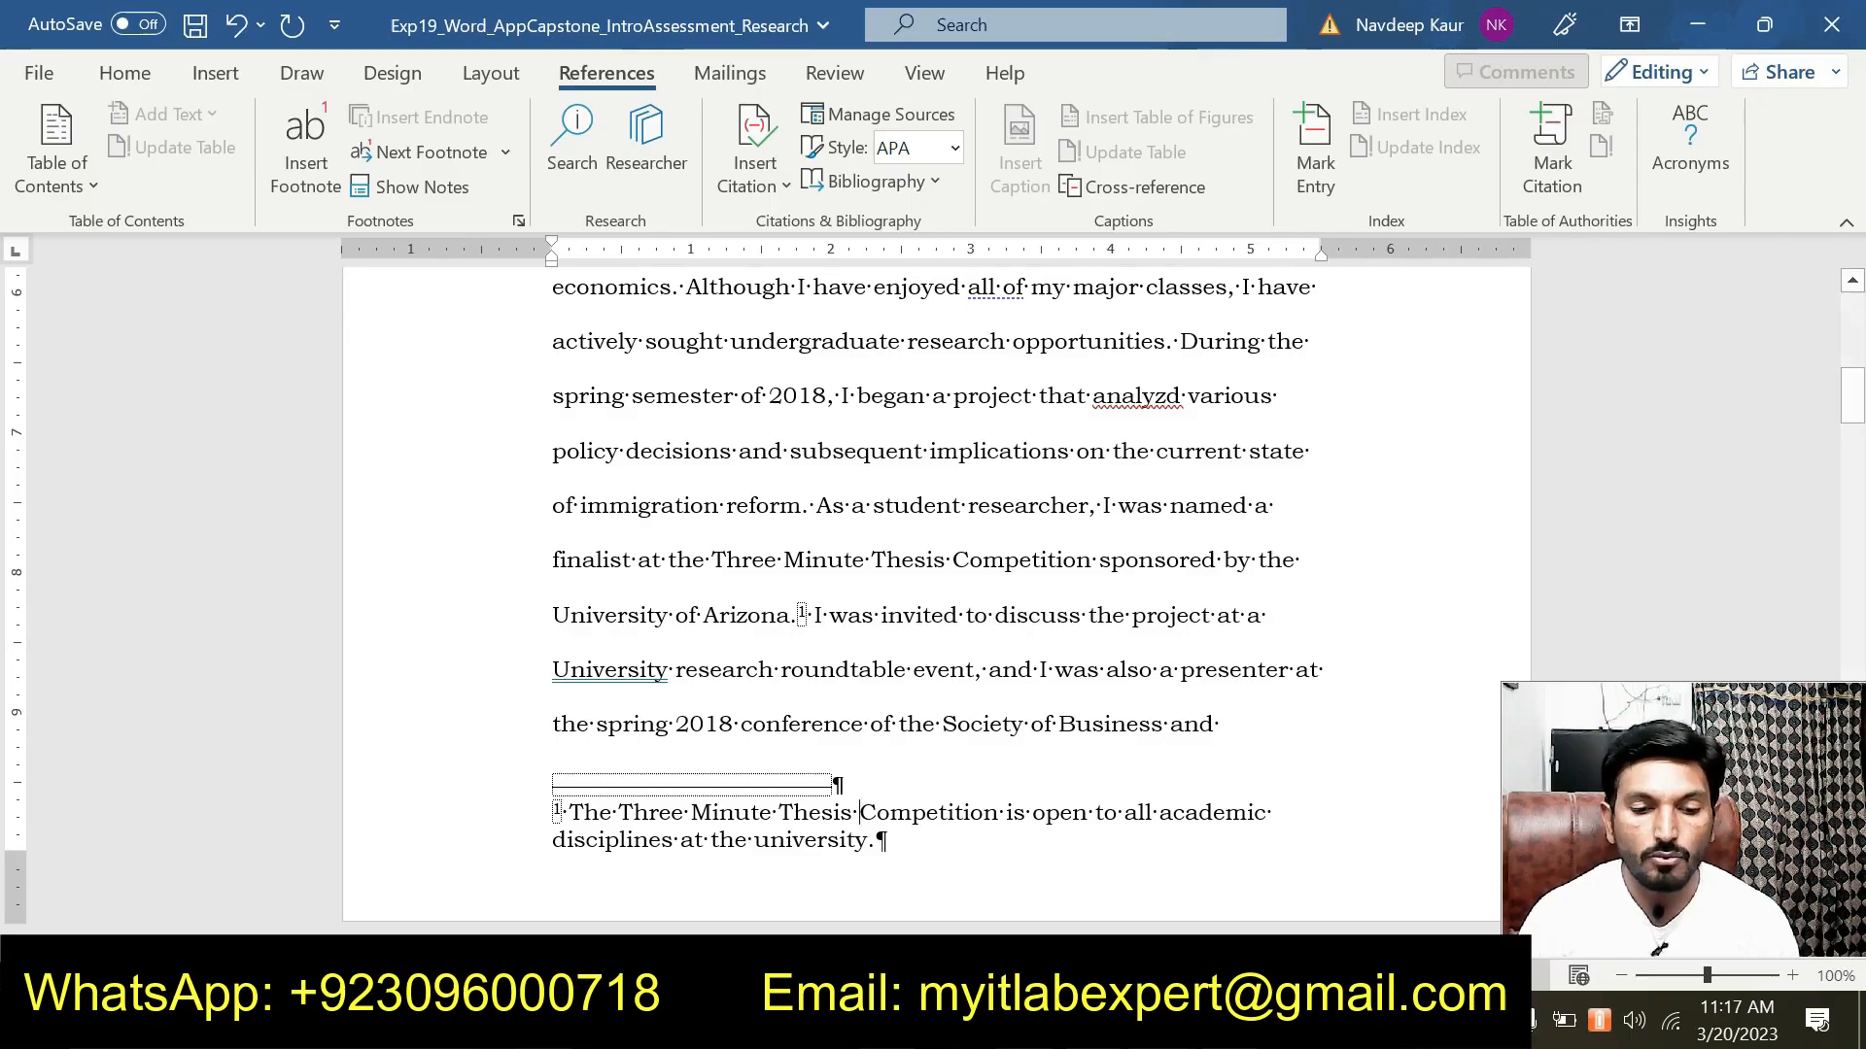
In the instructions document, remove the highlight from step 8 and highlight step 9 in turquoise.
left_click(1218, 909)
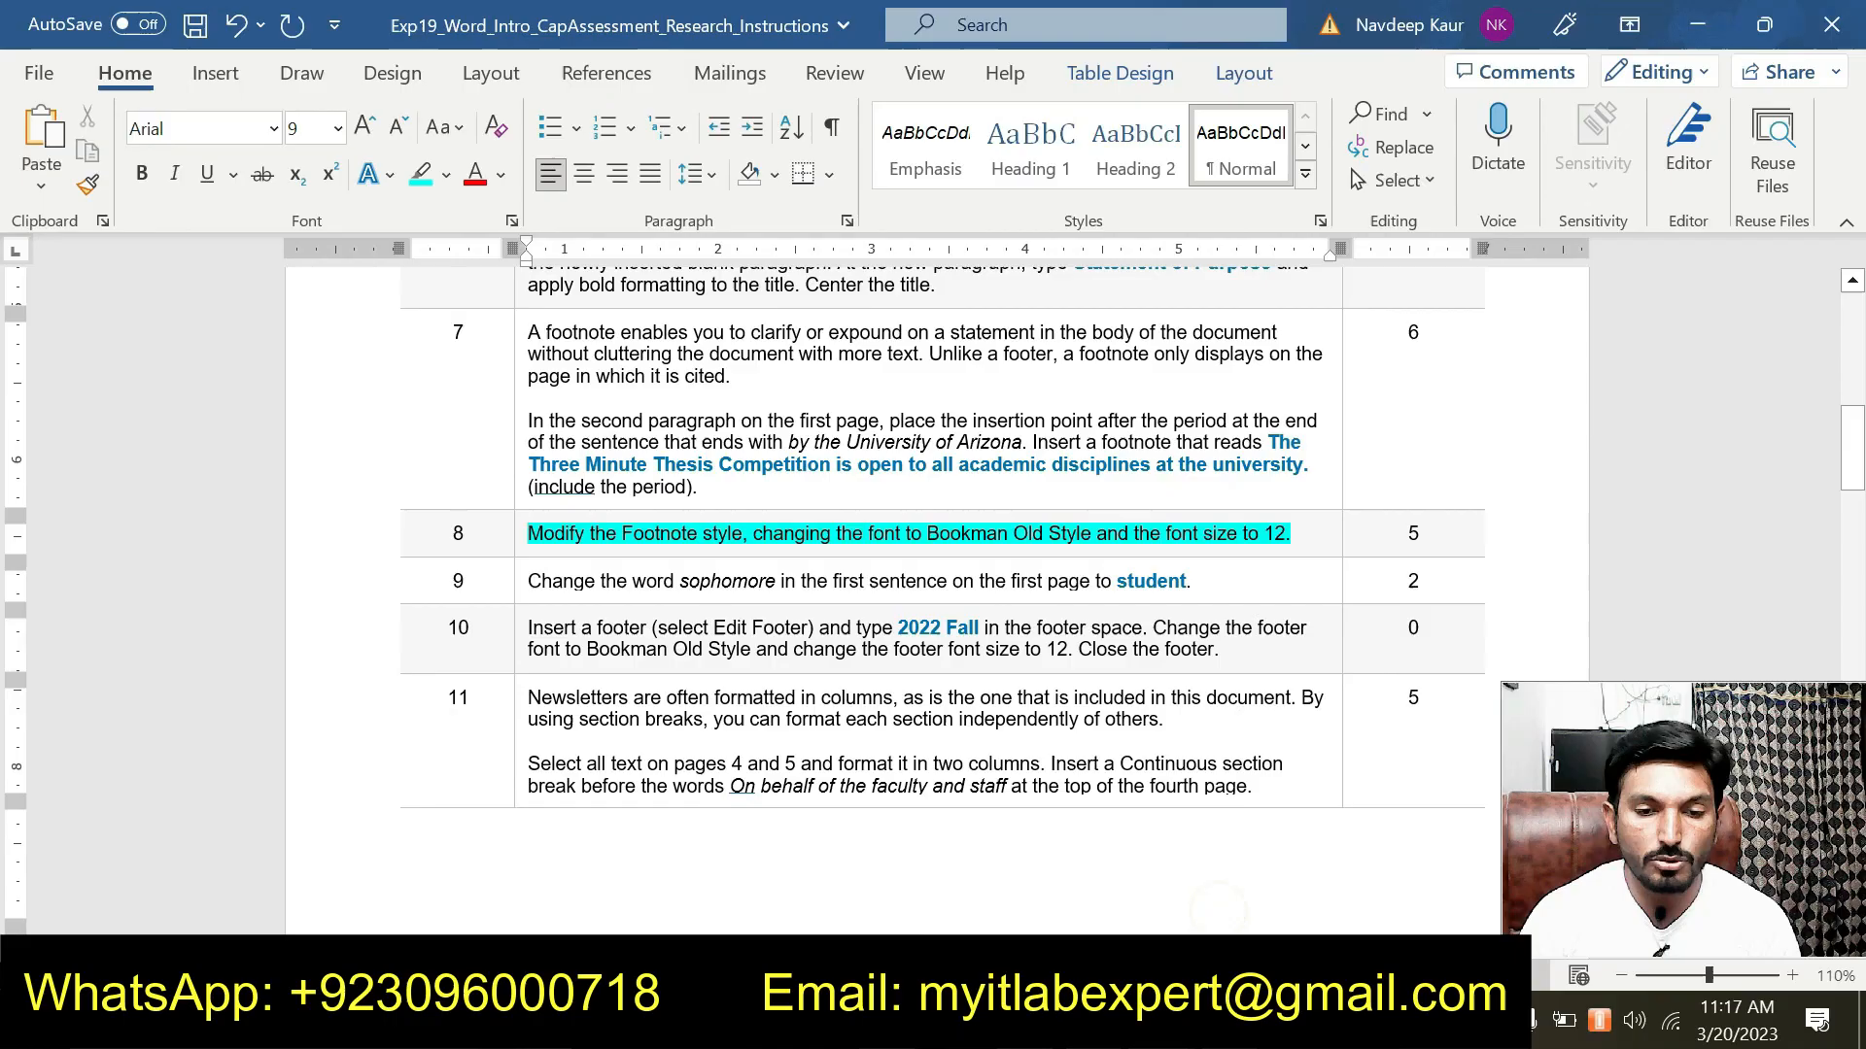
left_click_drag(1289, 534, 528, 533)
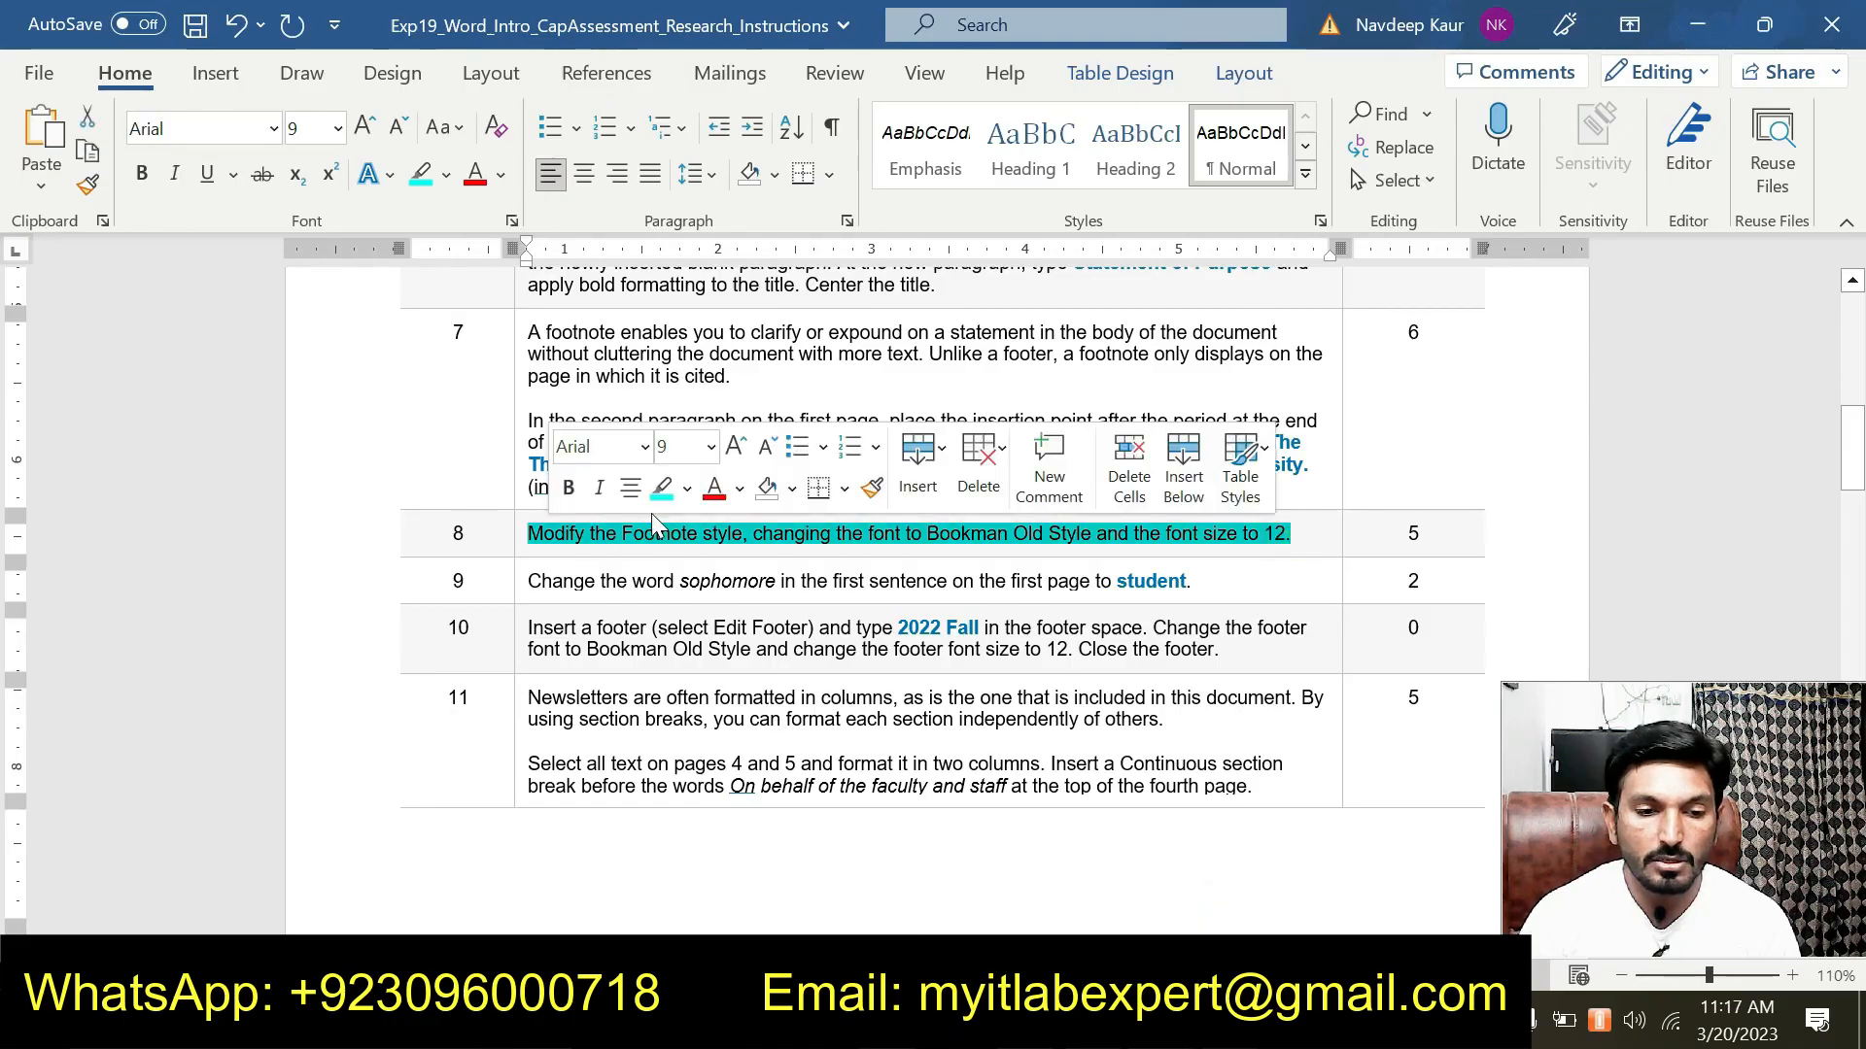
left_click(651, 515)
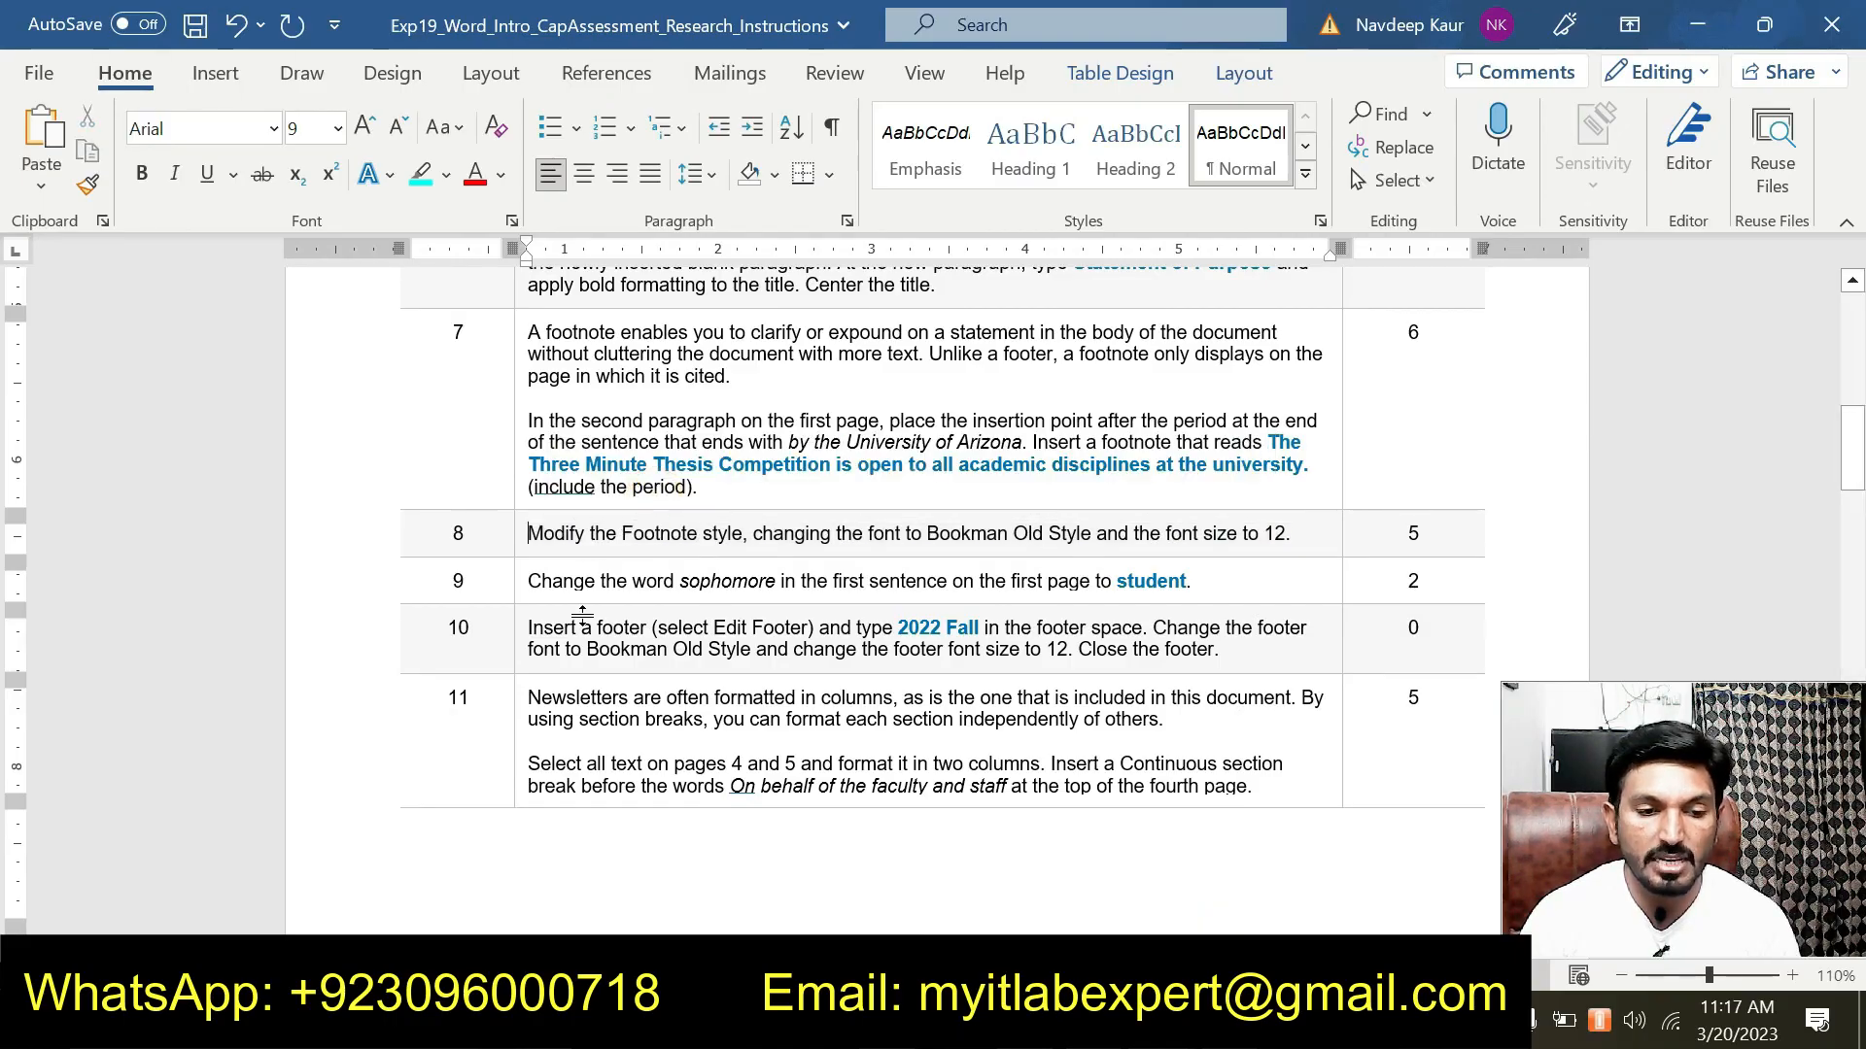
left_click_drag(1190, 581, 528, 581)
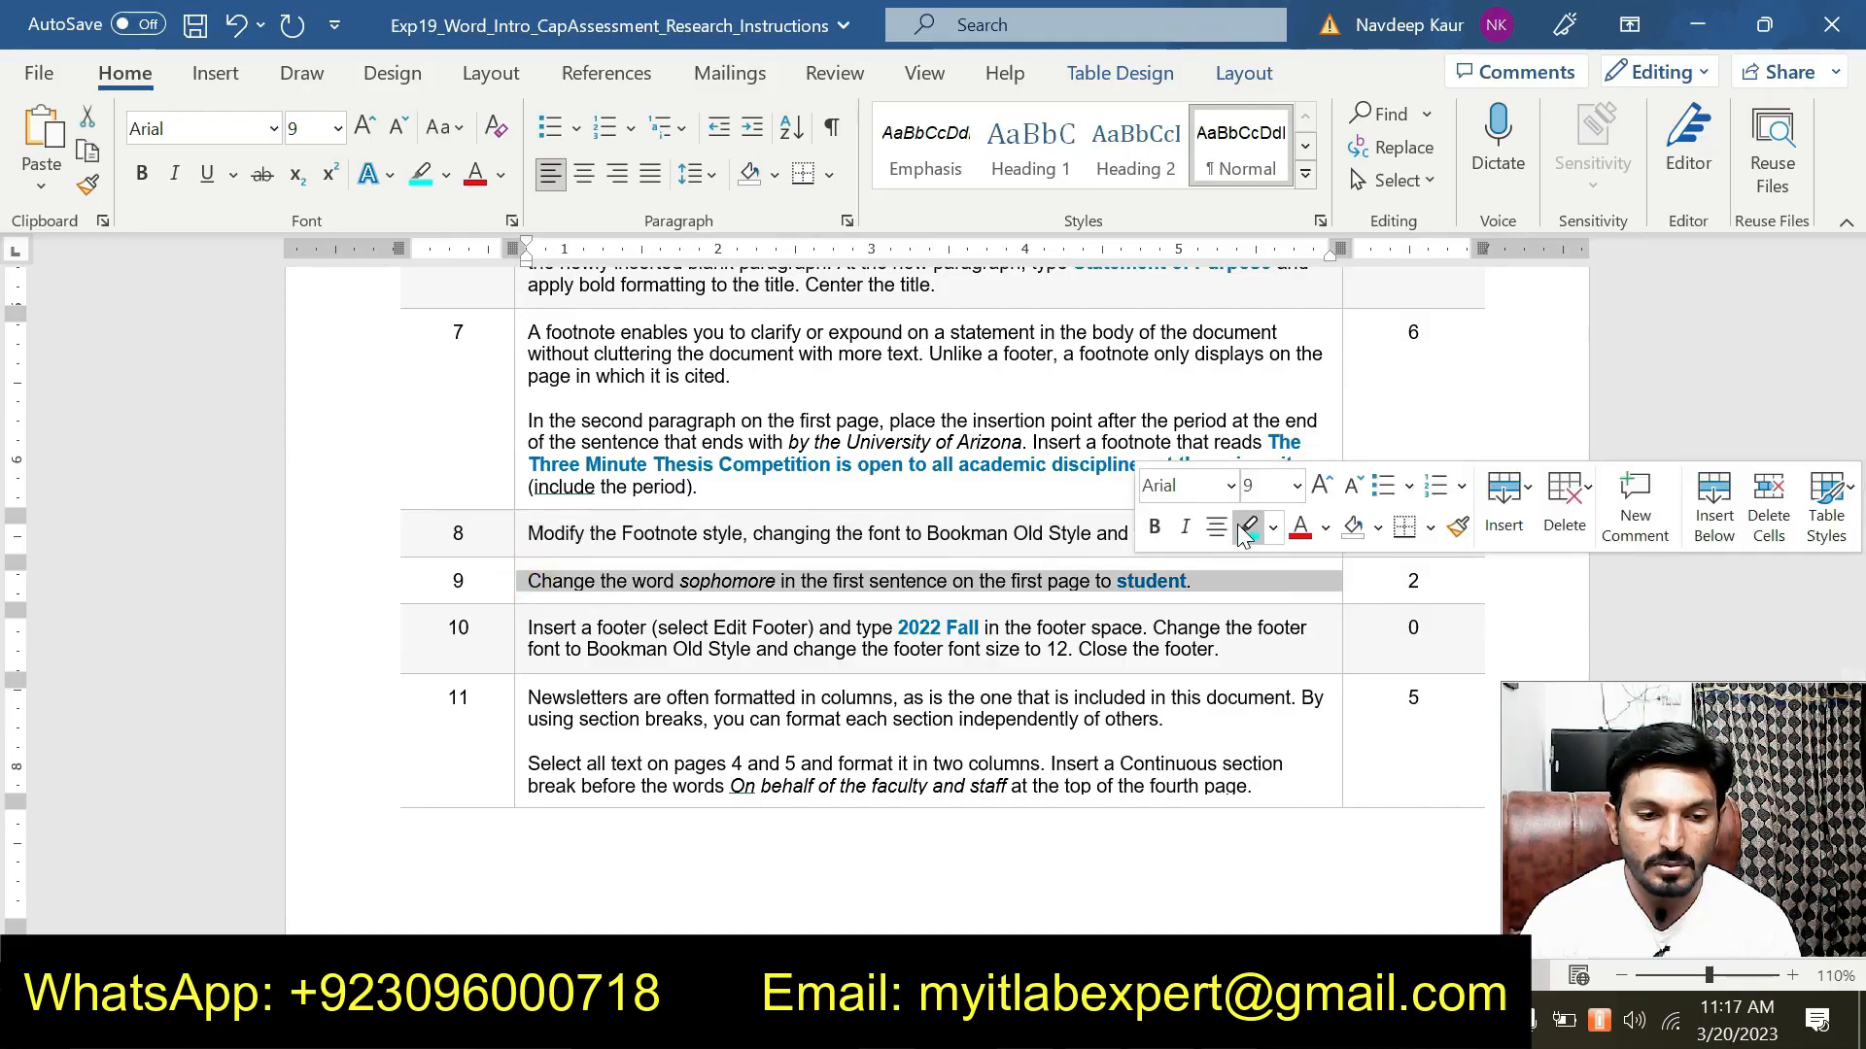
left_click(1242, 525)
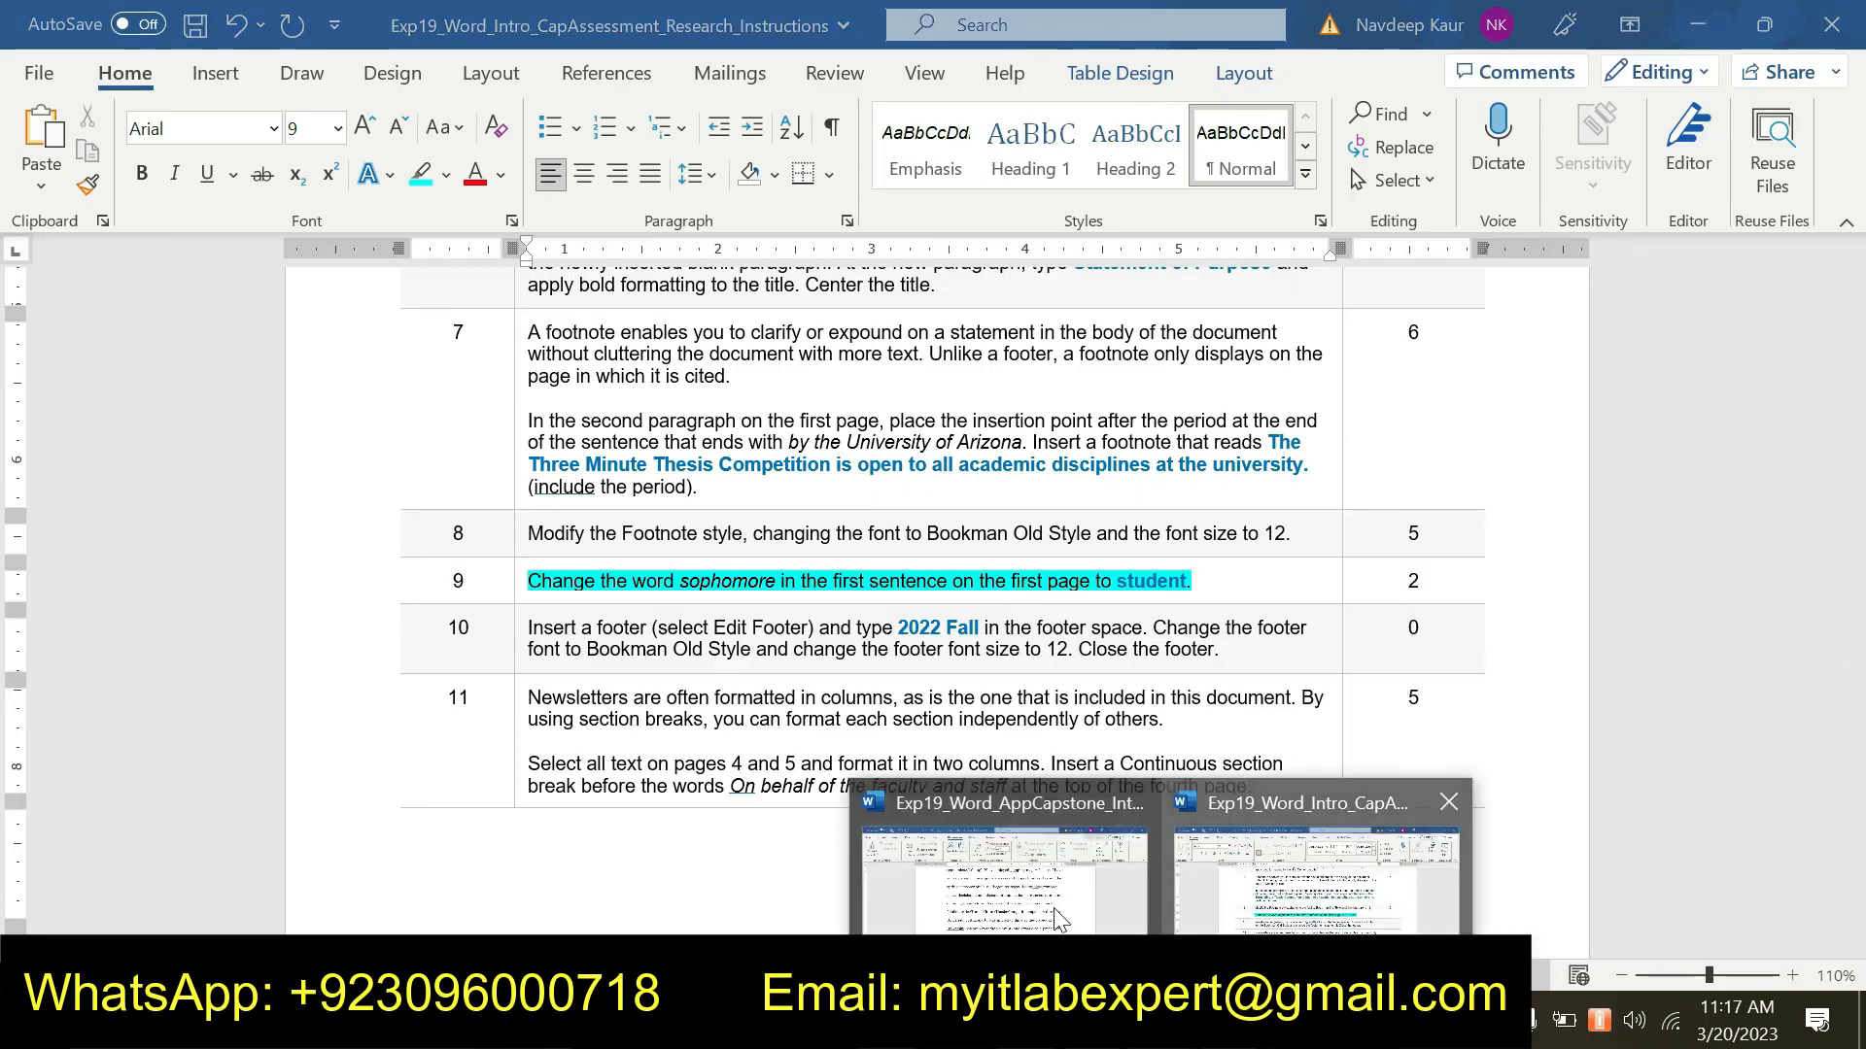
In the first sentence of the research document, replace the word "sophomore" with "student".
left_click(1059, 919)
scroll(1004, 907, "up", 10)
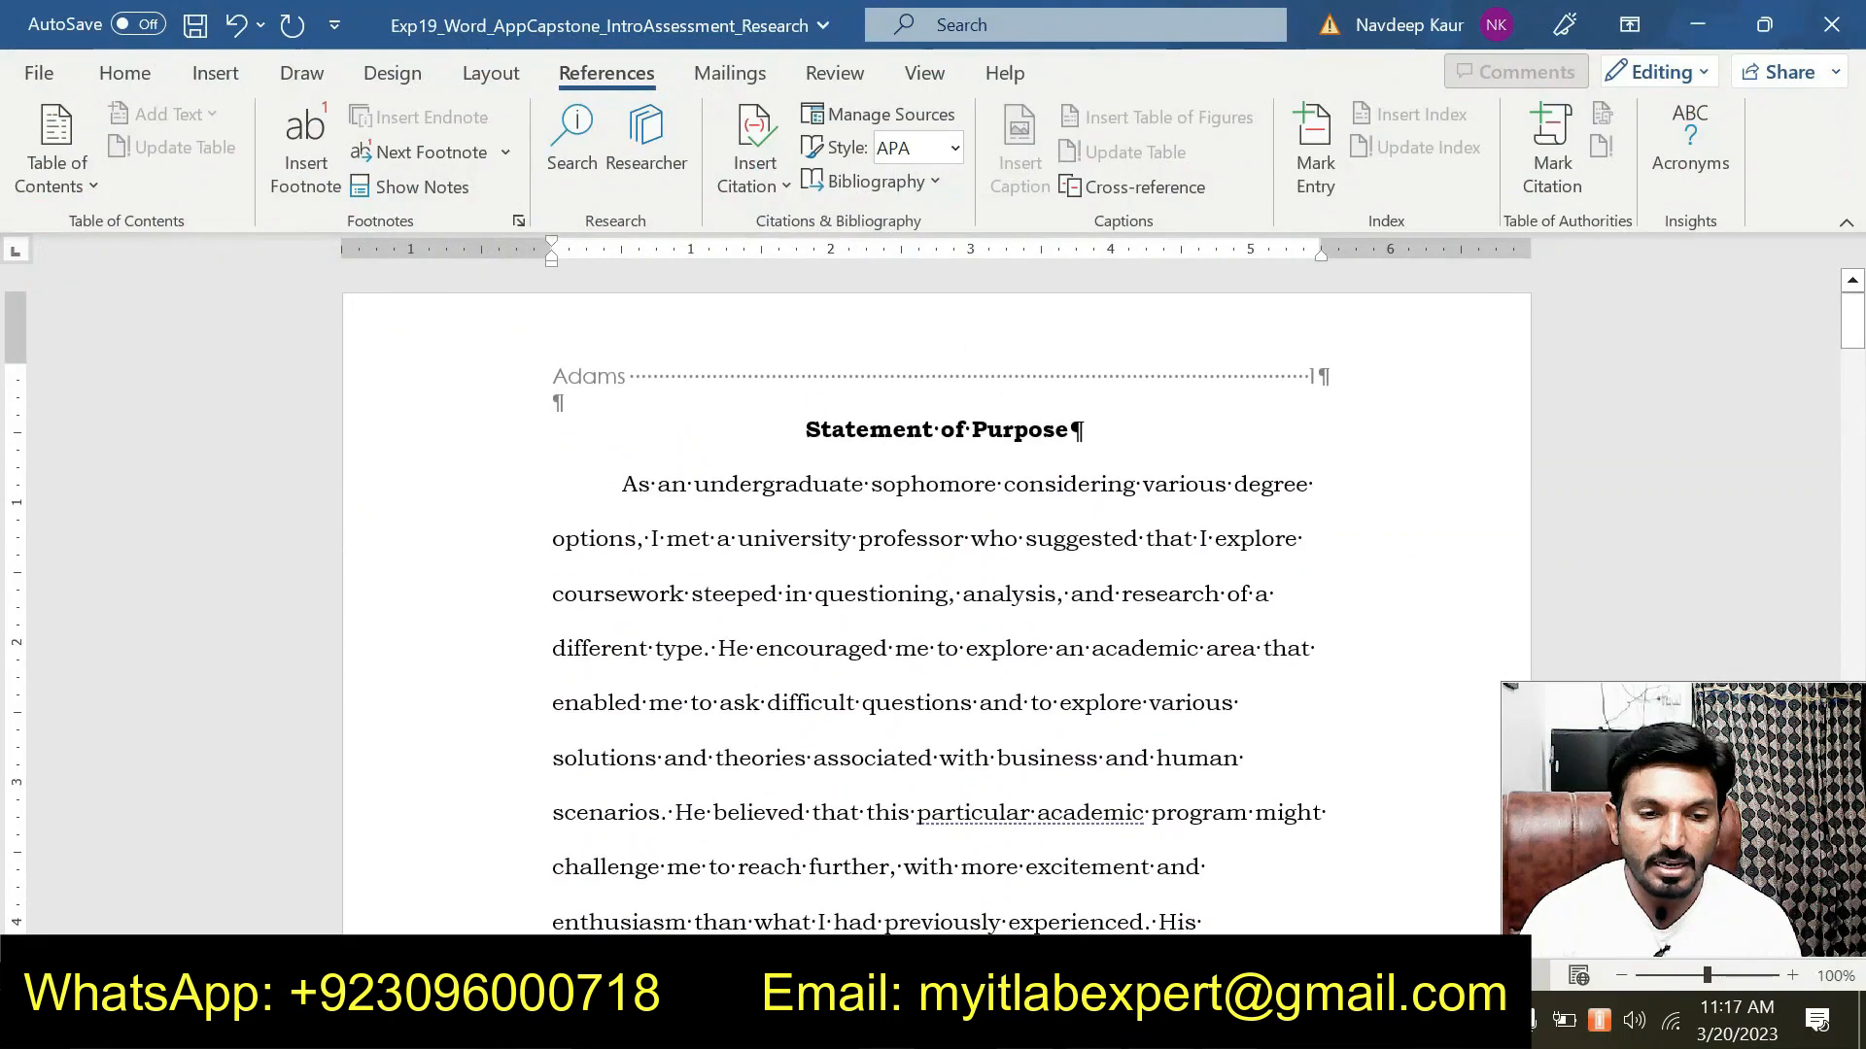
left_click_drag(872, 496, 995, 495)
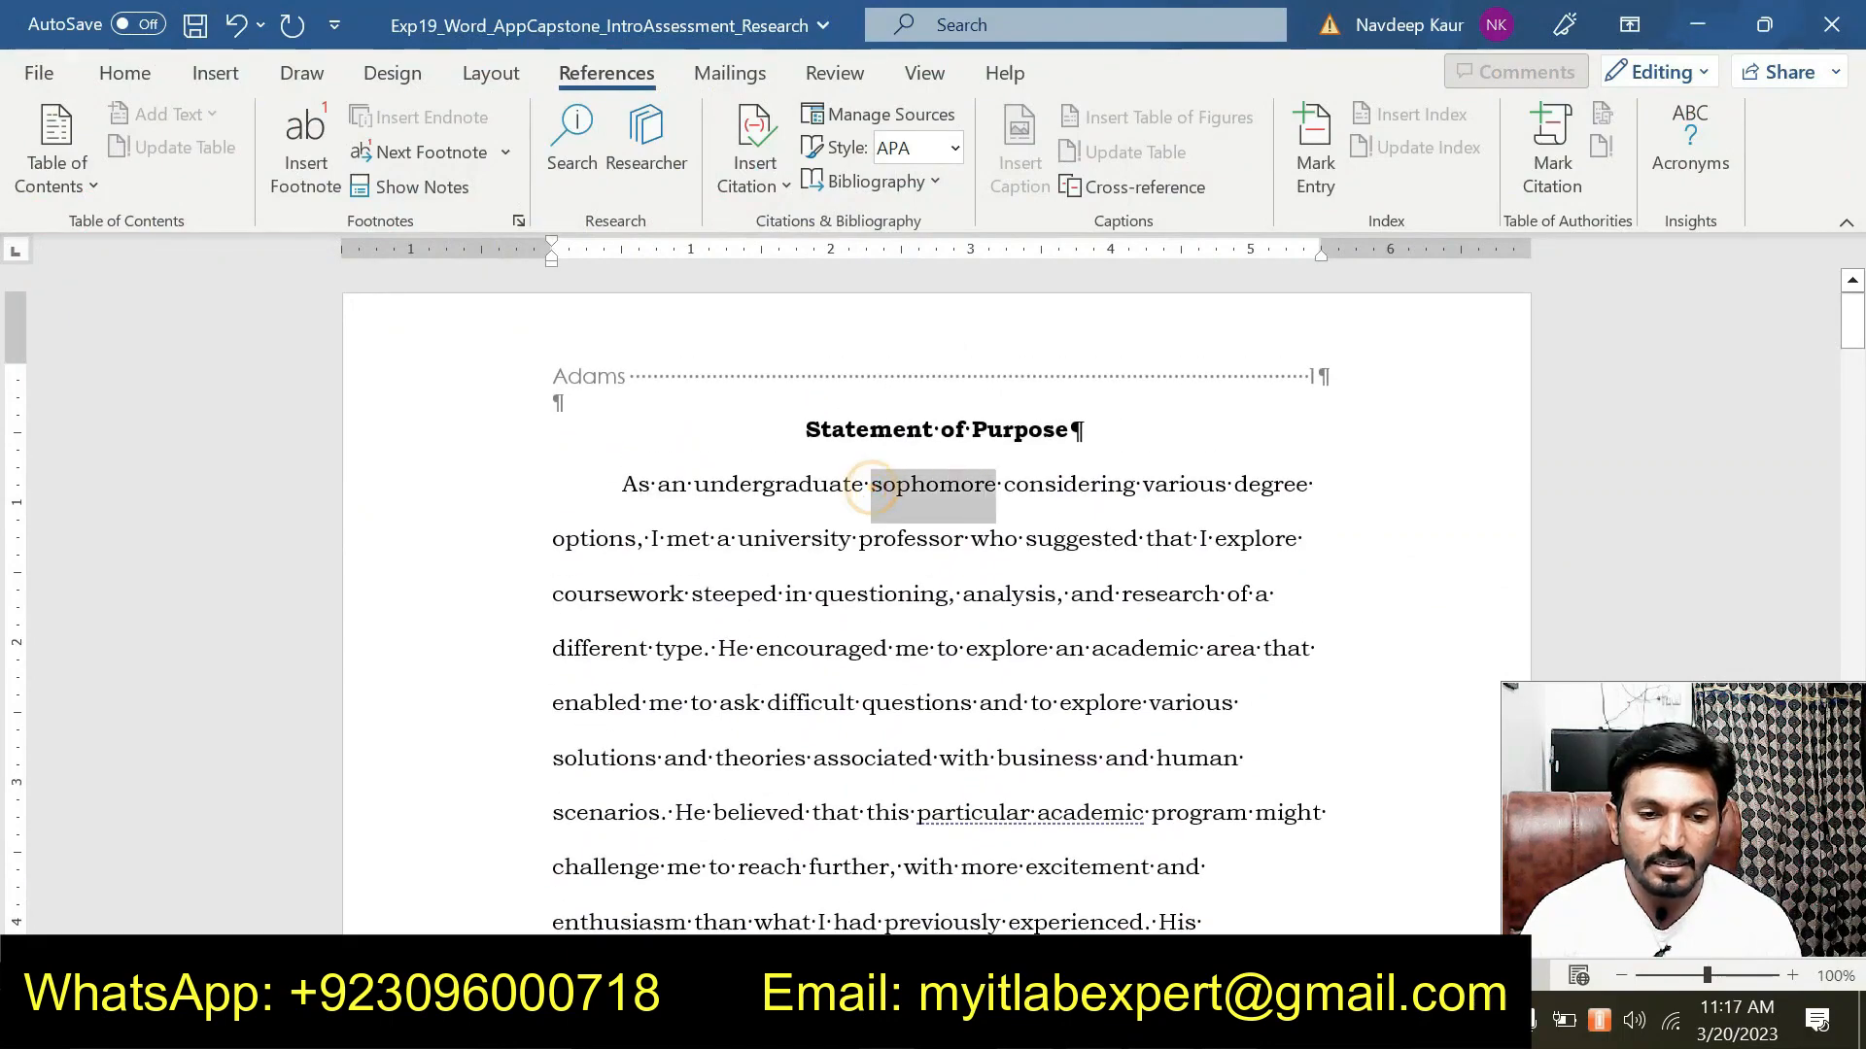
left_click(124, 73)
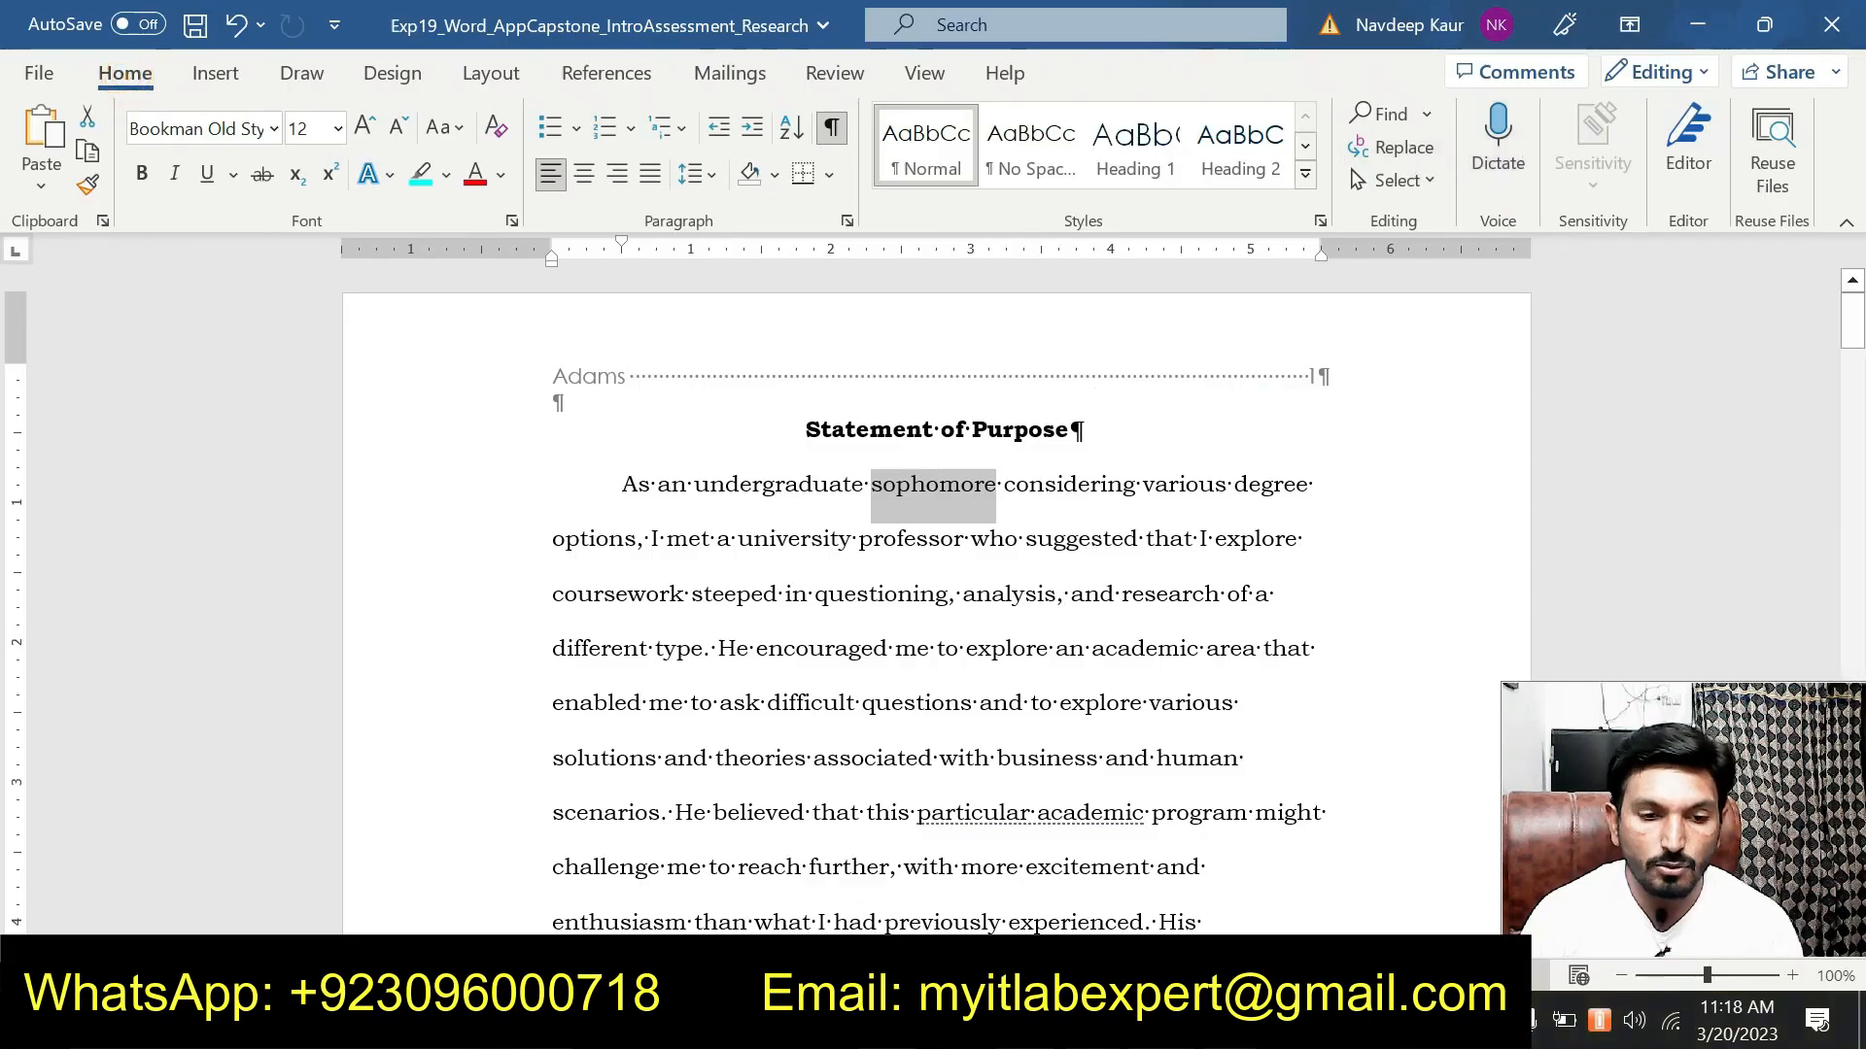
key("BackSpace")
type("st")
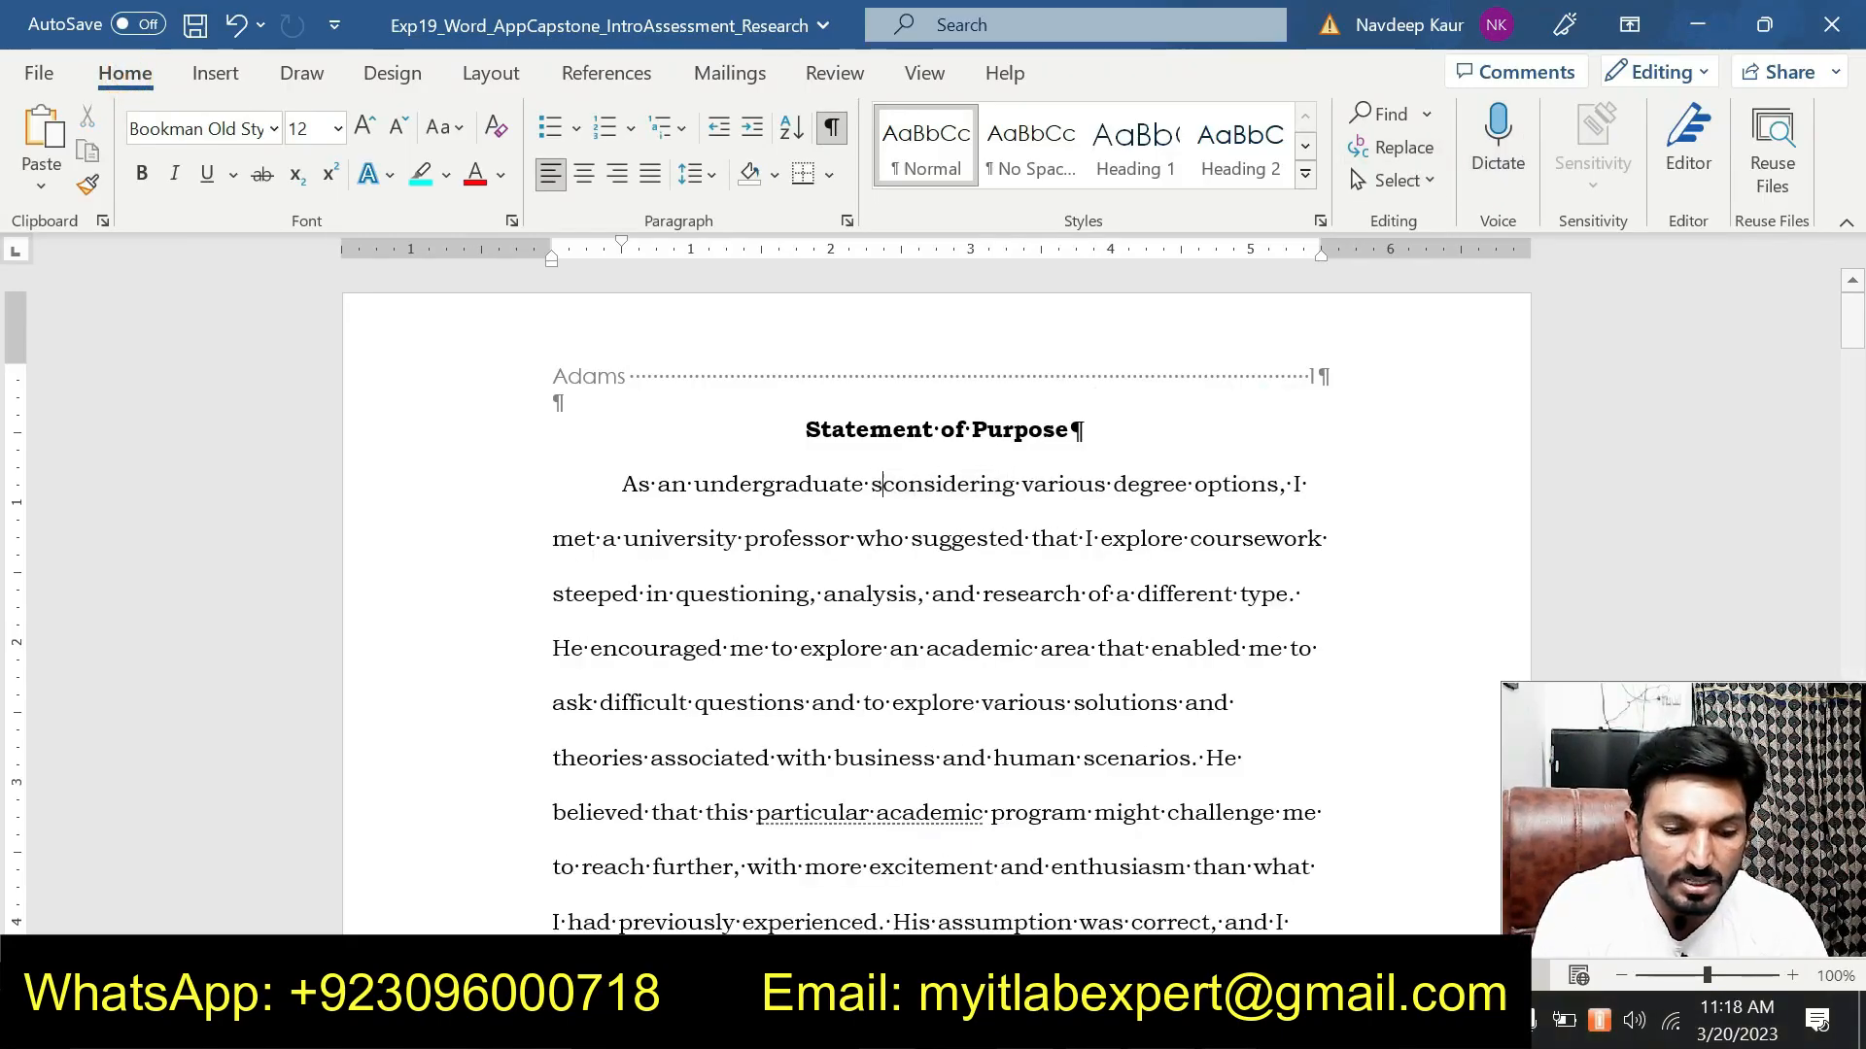
type("udent")
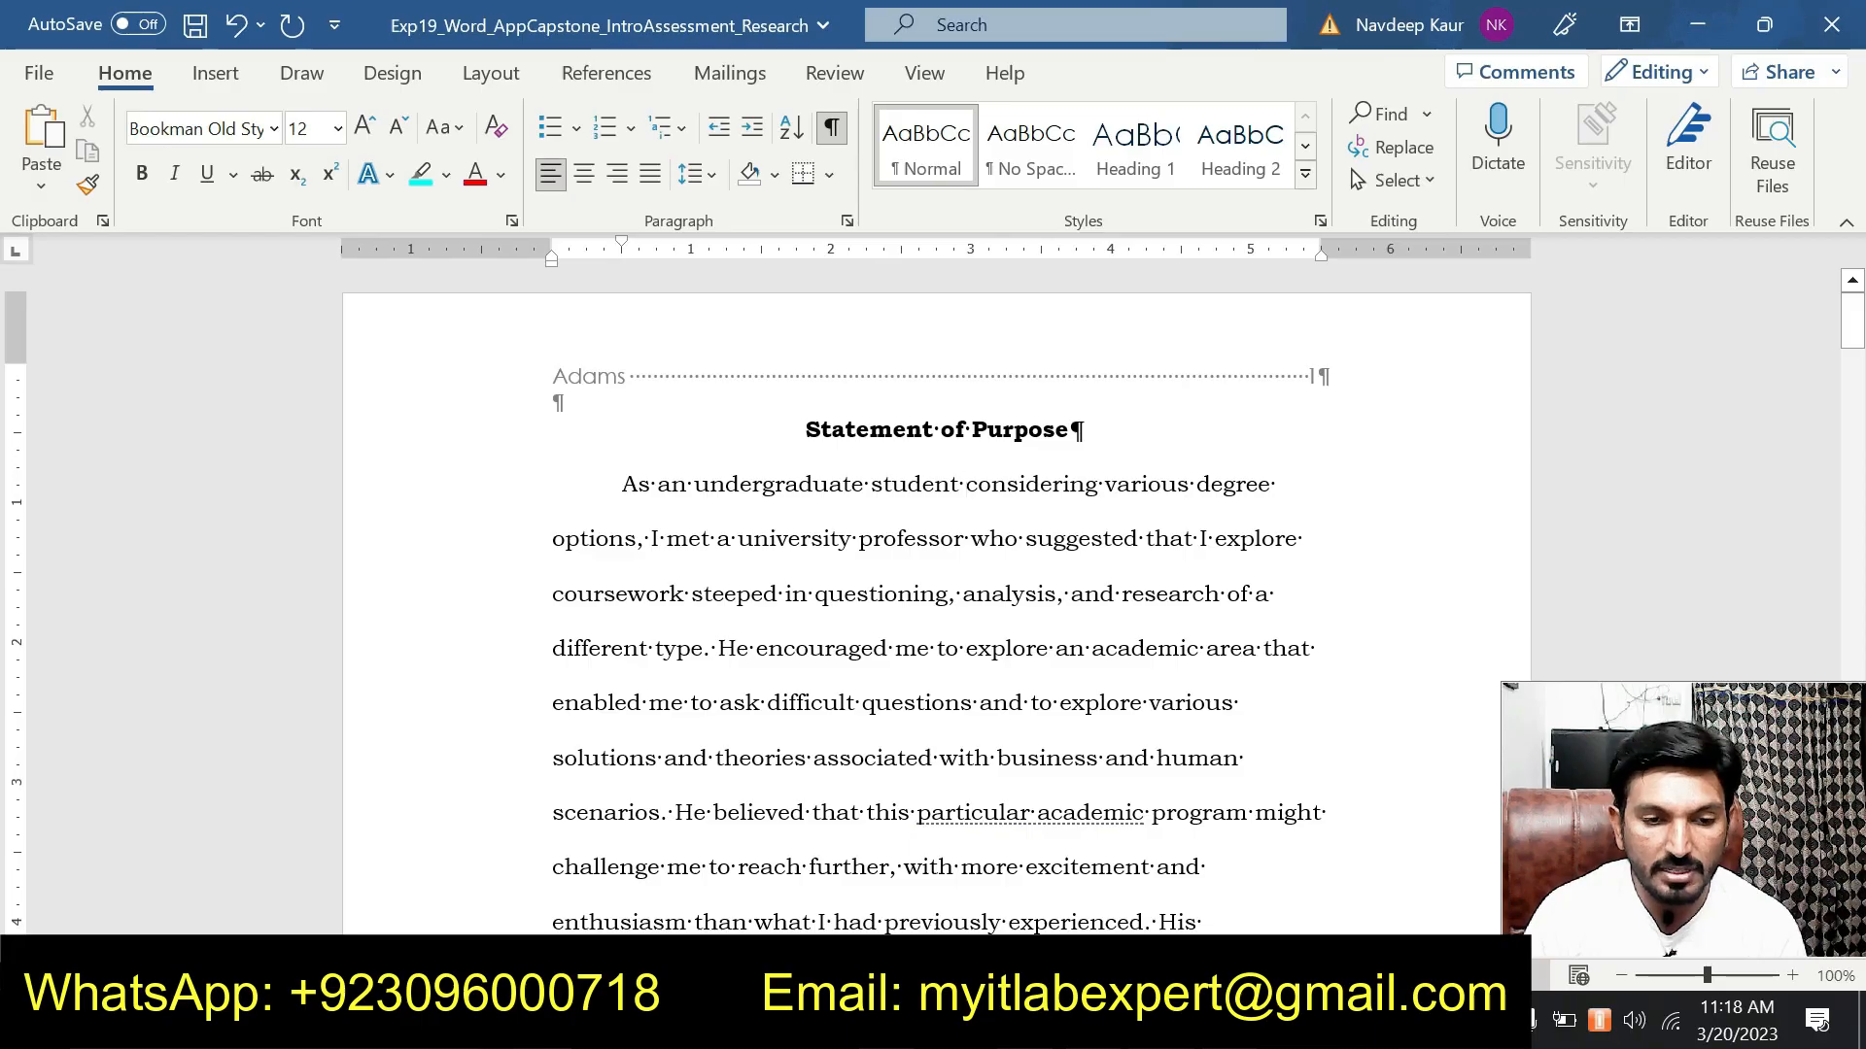
In the instructions document, remove the highlight from step 9 and highlight step 10 in turquoise.
left_click(1260, 889)
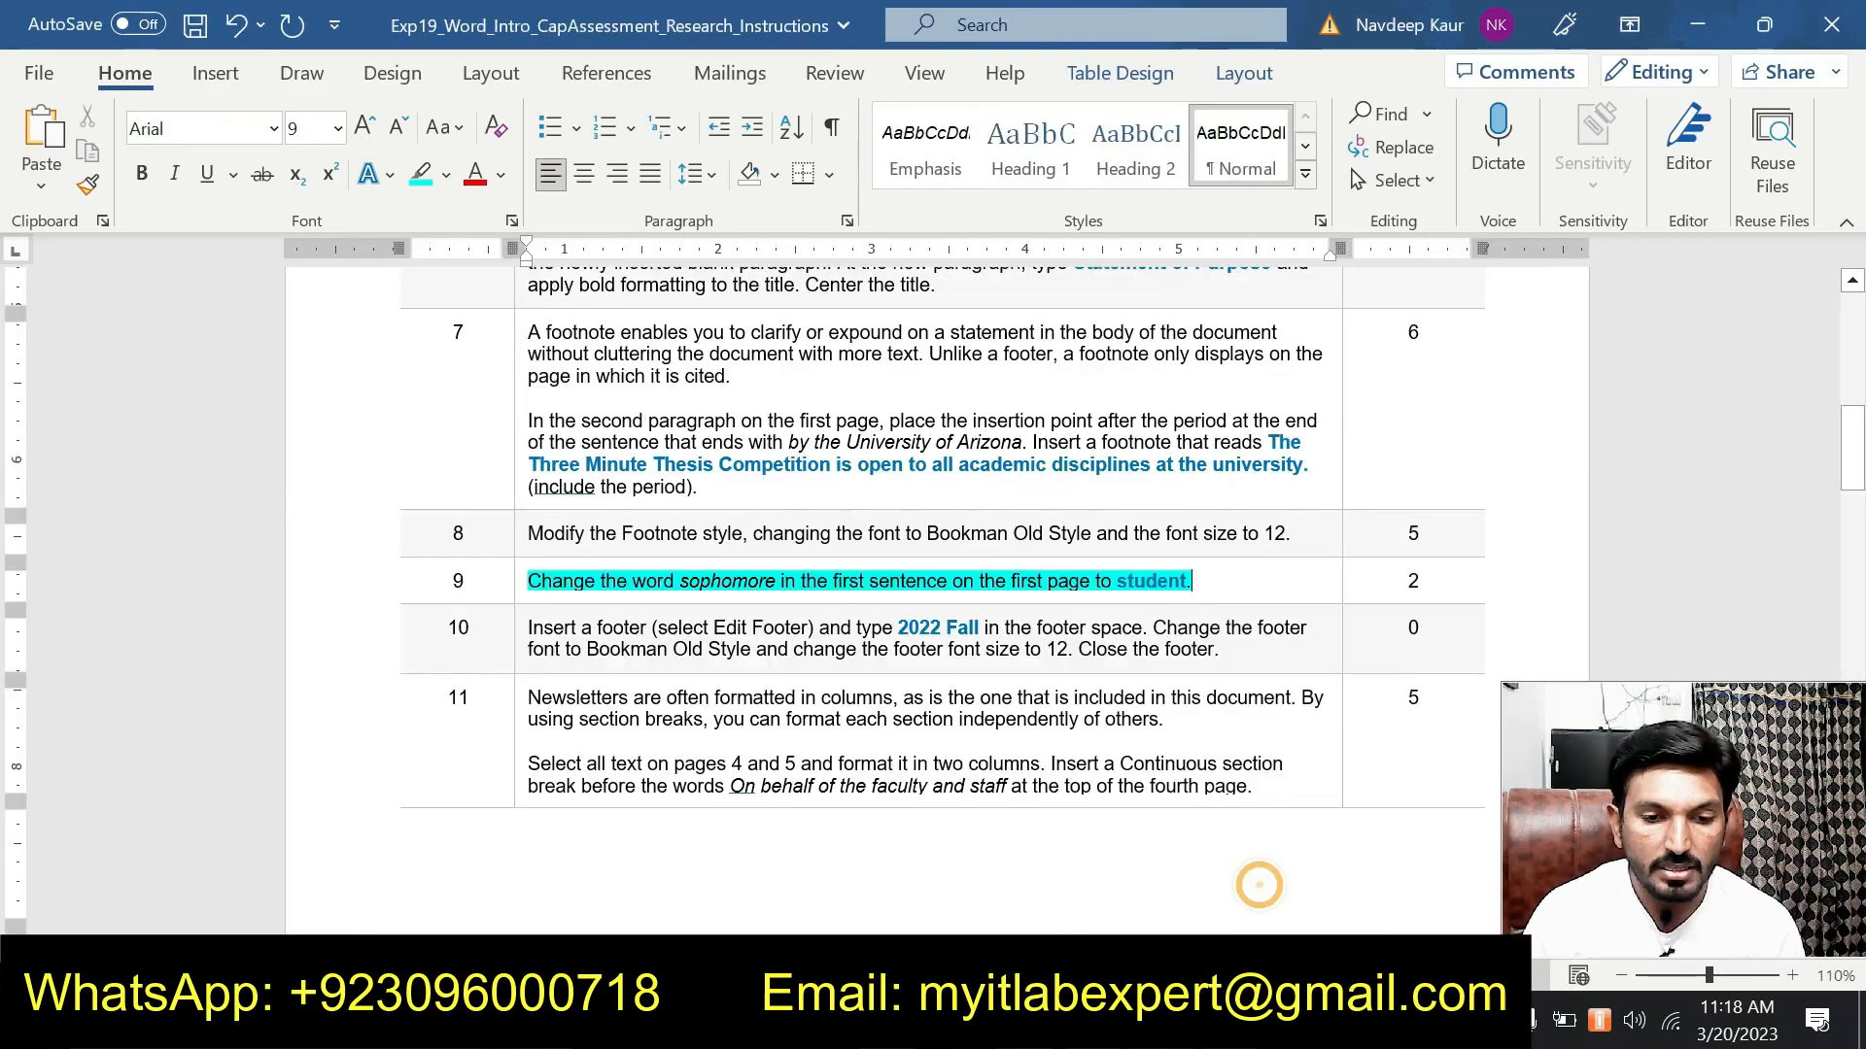
left_click_drag(1191, 581, 528, 581)
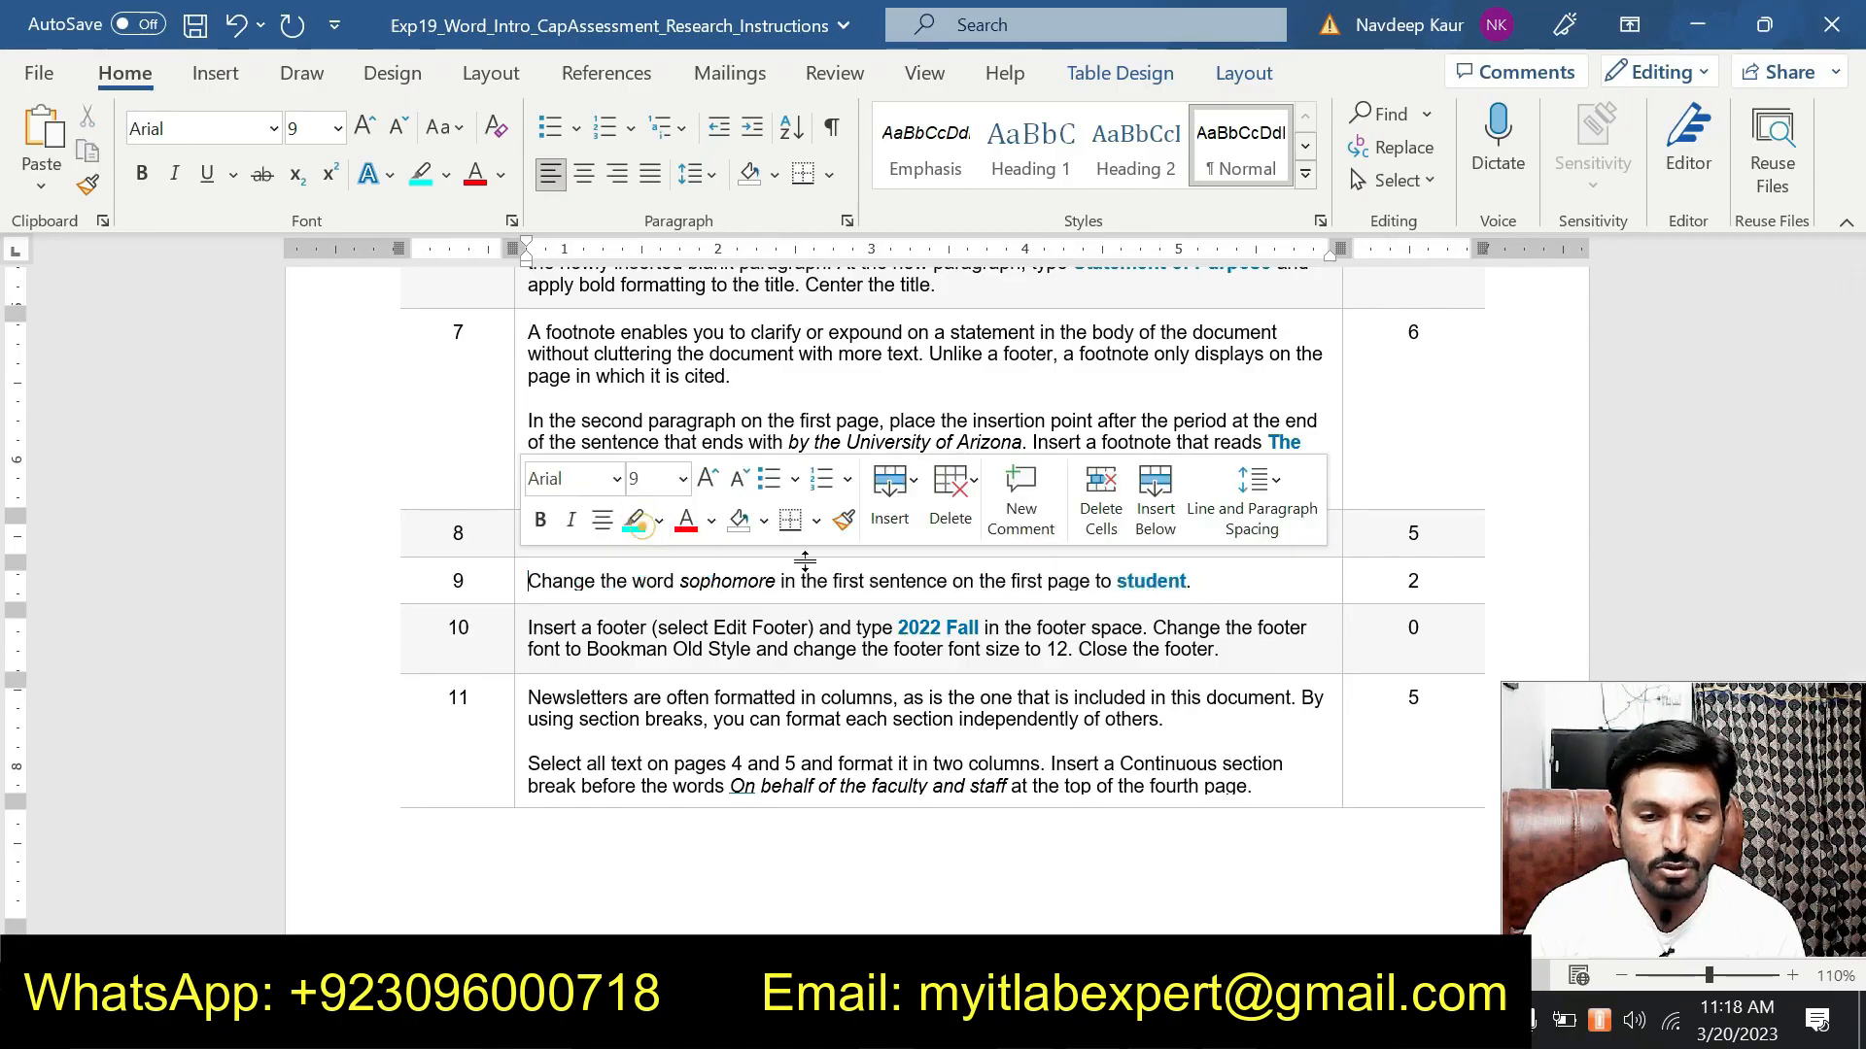
left_click(646, 573)
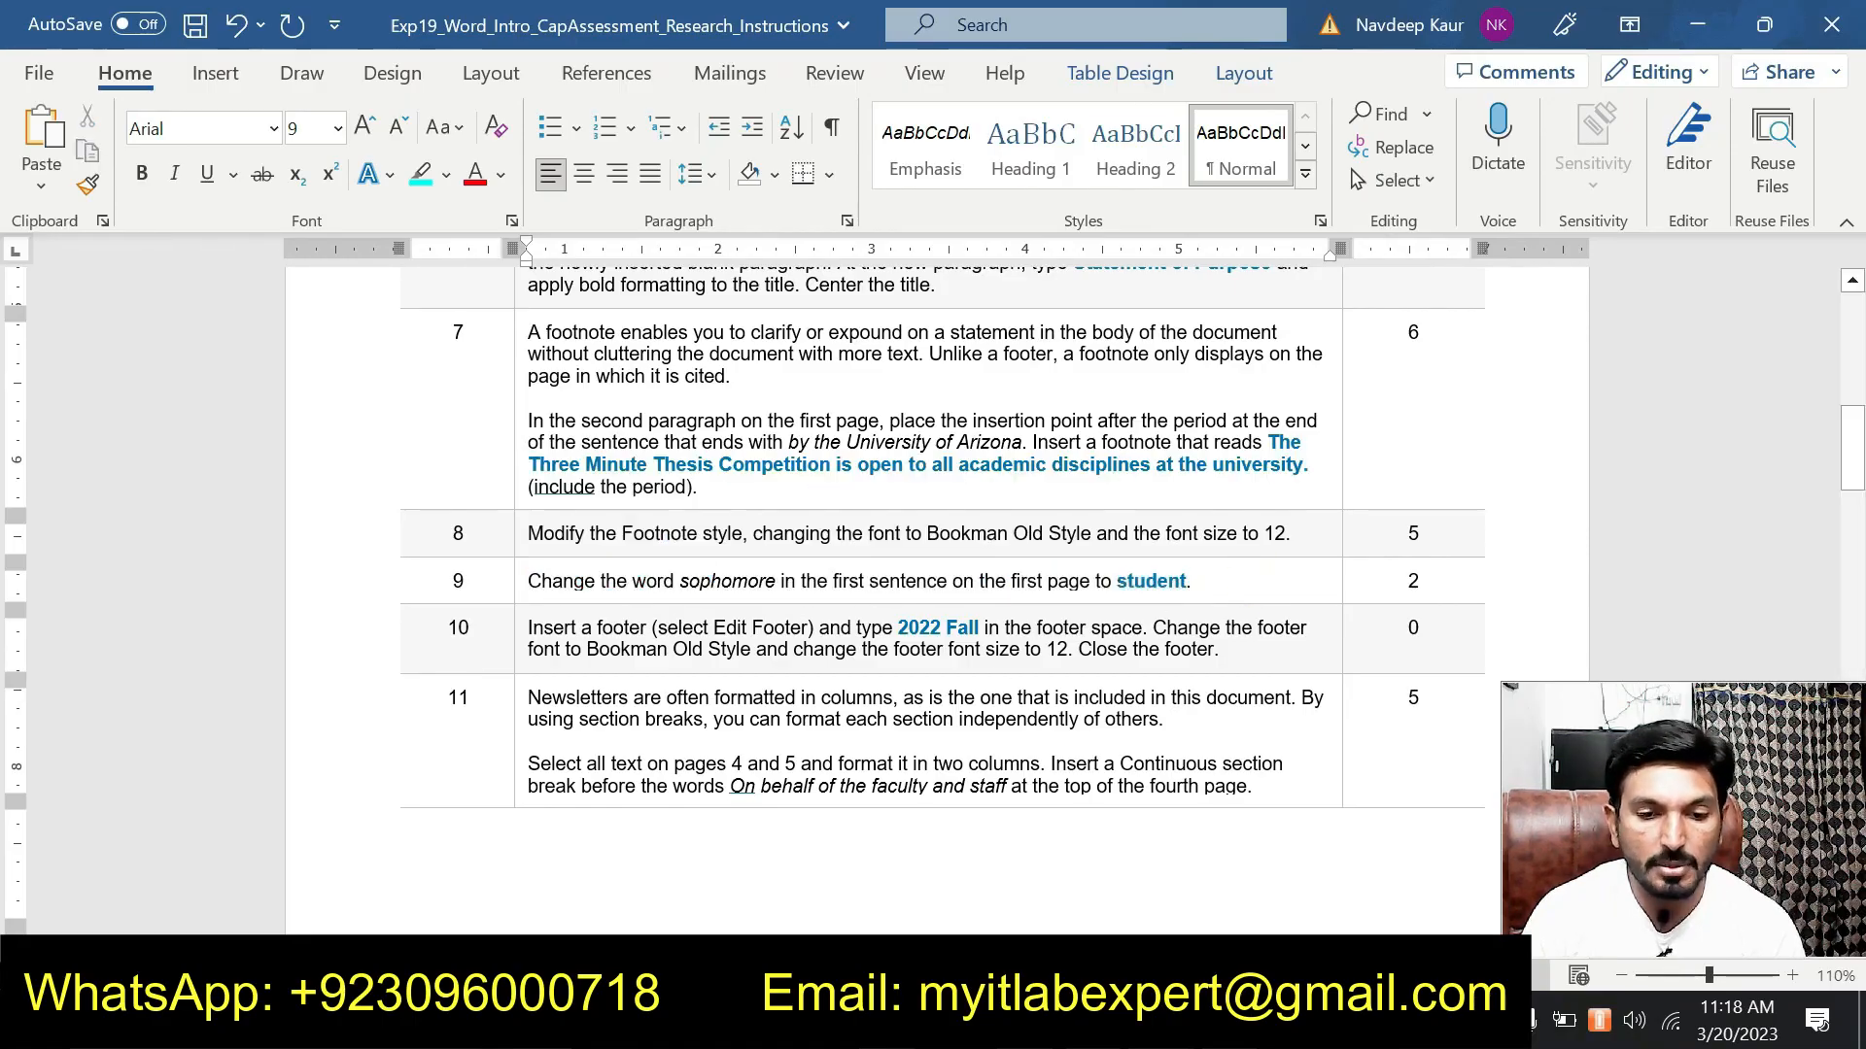
left_click_drag(528, 627, 1221, 649)
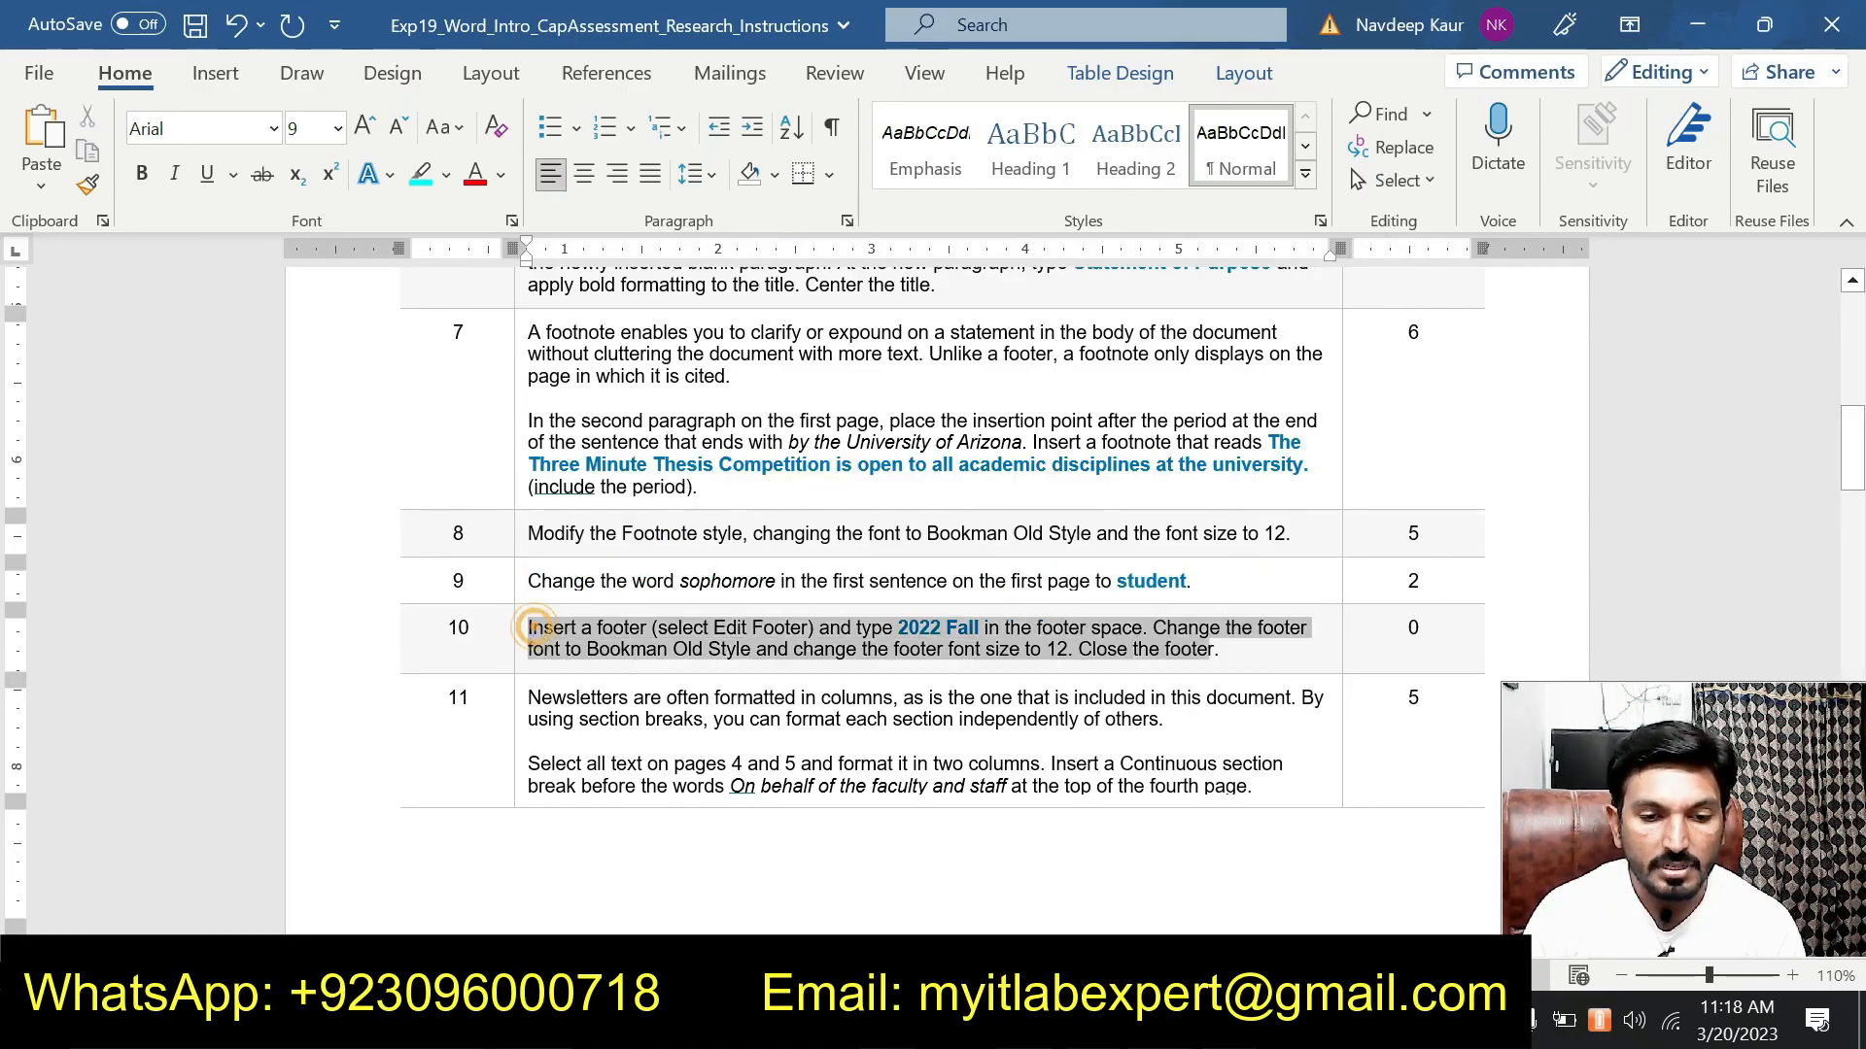
left_click(1166, 608)
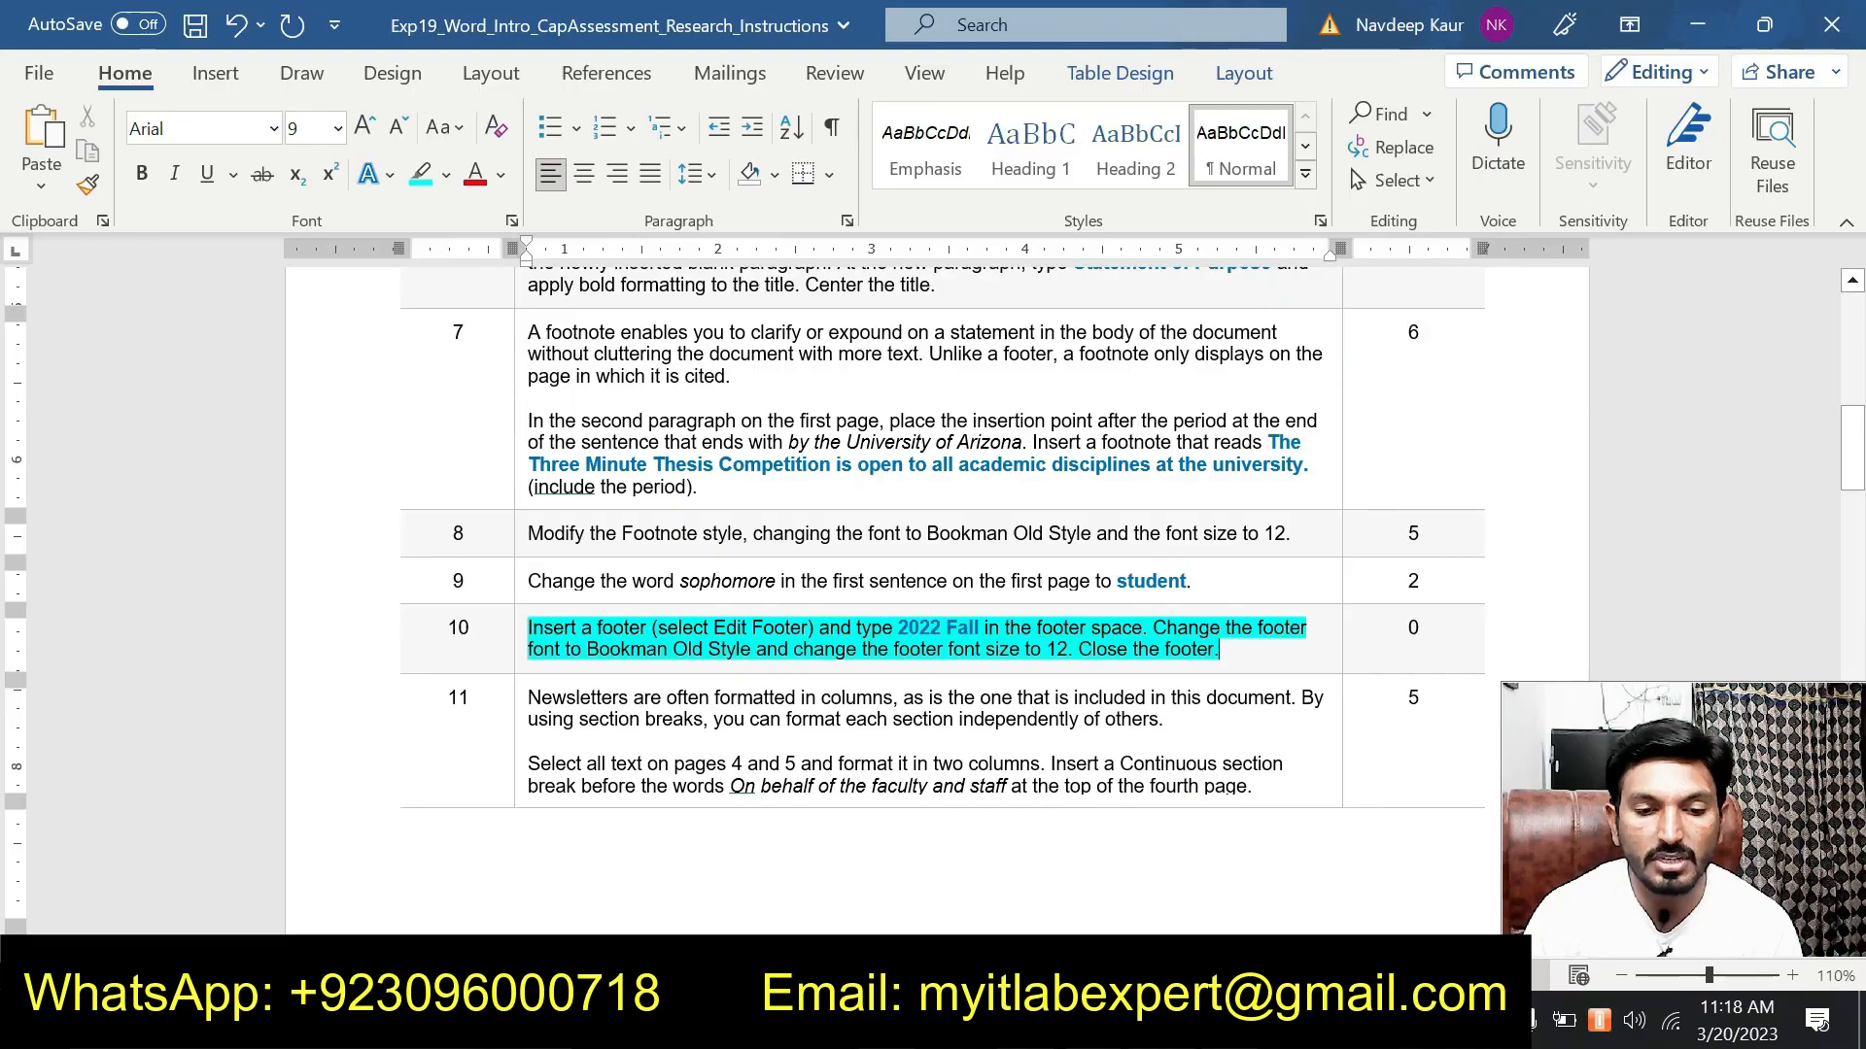
In the research document, edit the footer and enter the text "2022 Fall".
mouse_move(1161, 1025)
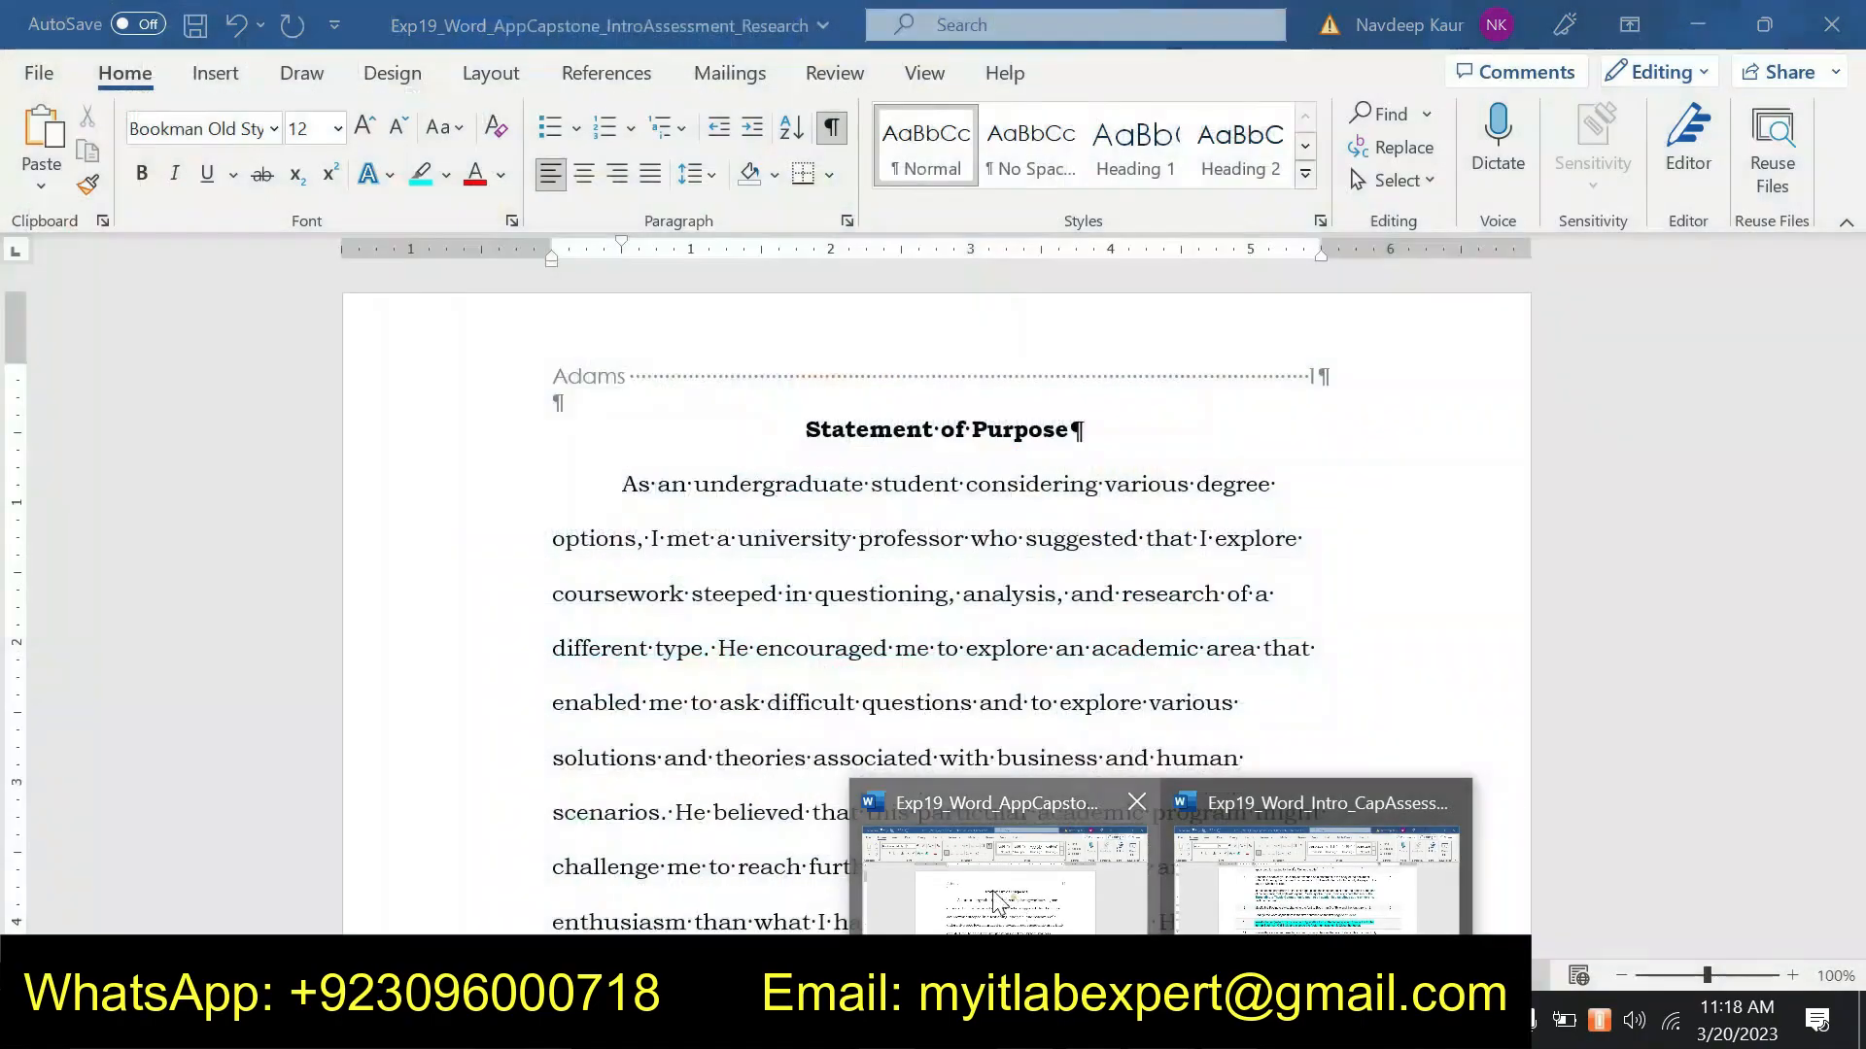
left_click(1001, 875)
left_click(210, 78)
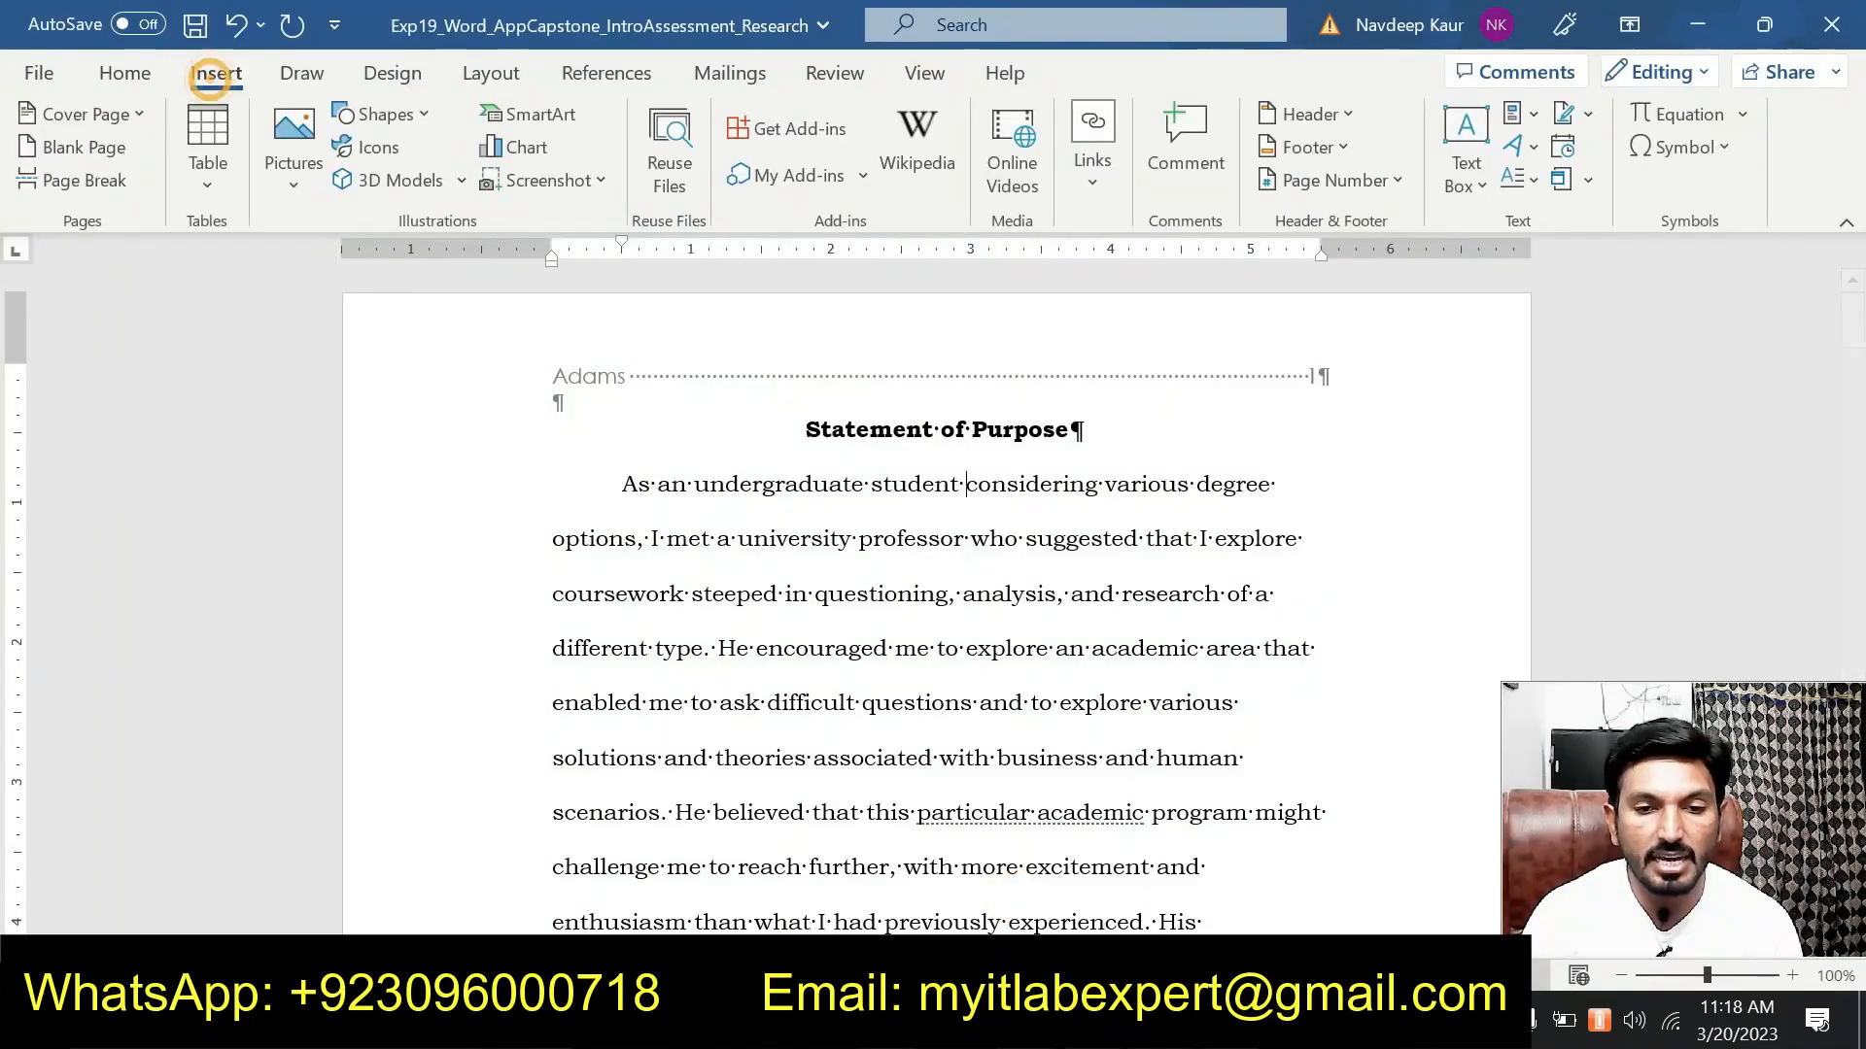
left_click(1307, 147)
left_click(1333, 767)
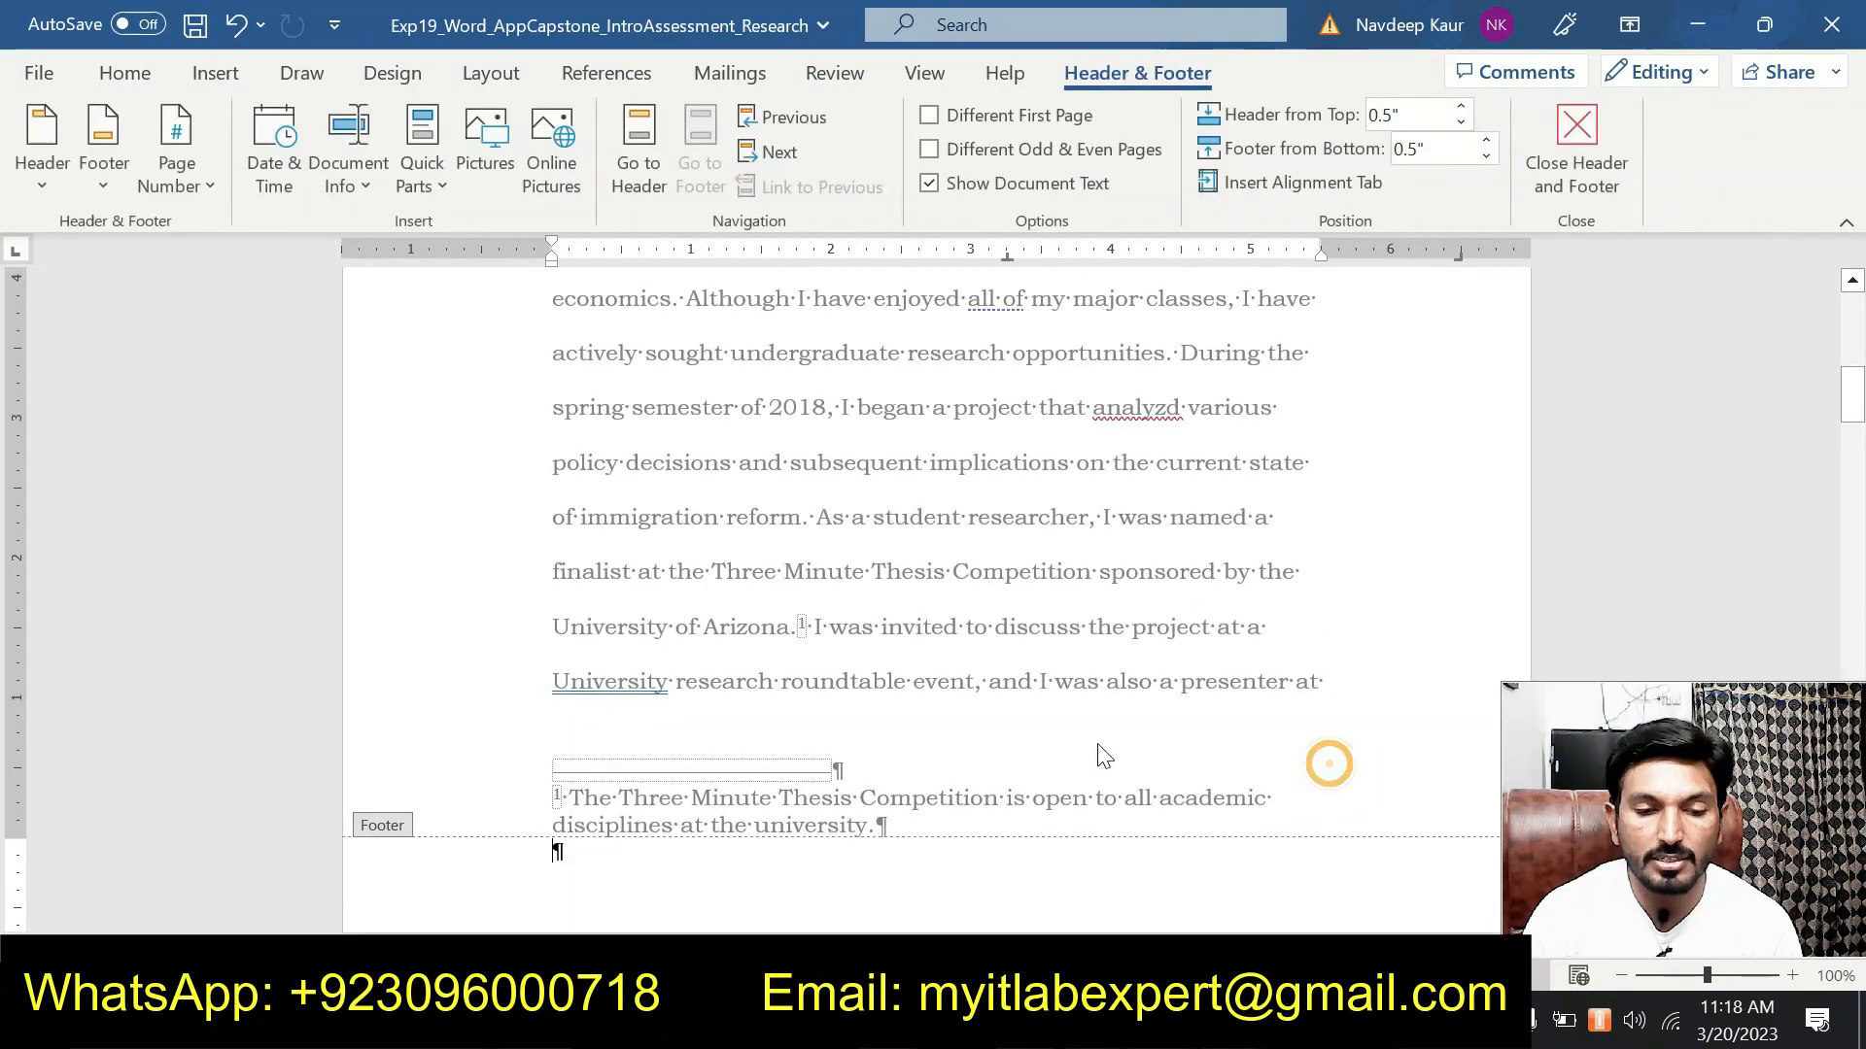
type("2022F")
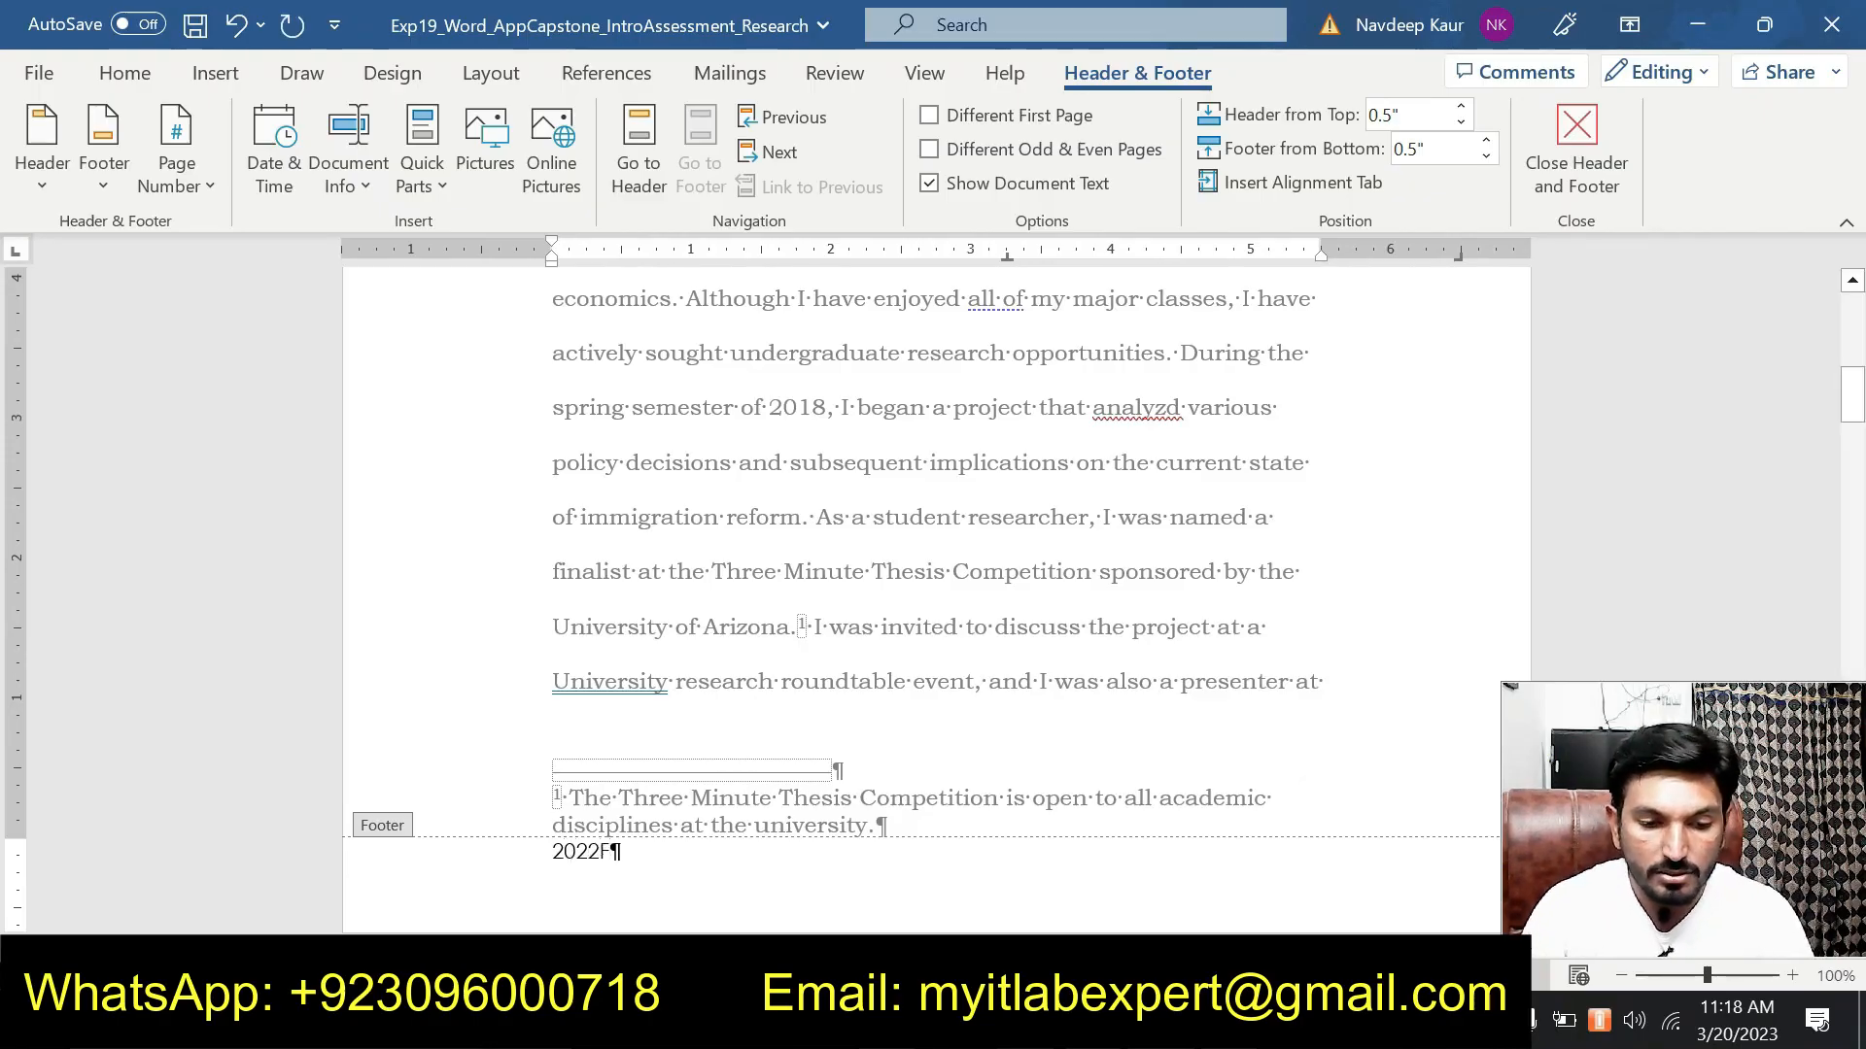
mouse_move(1162, 1028)
mouse_move(1309, 886)
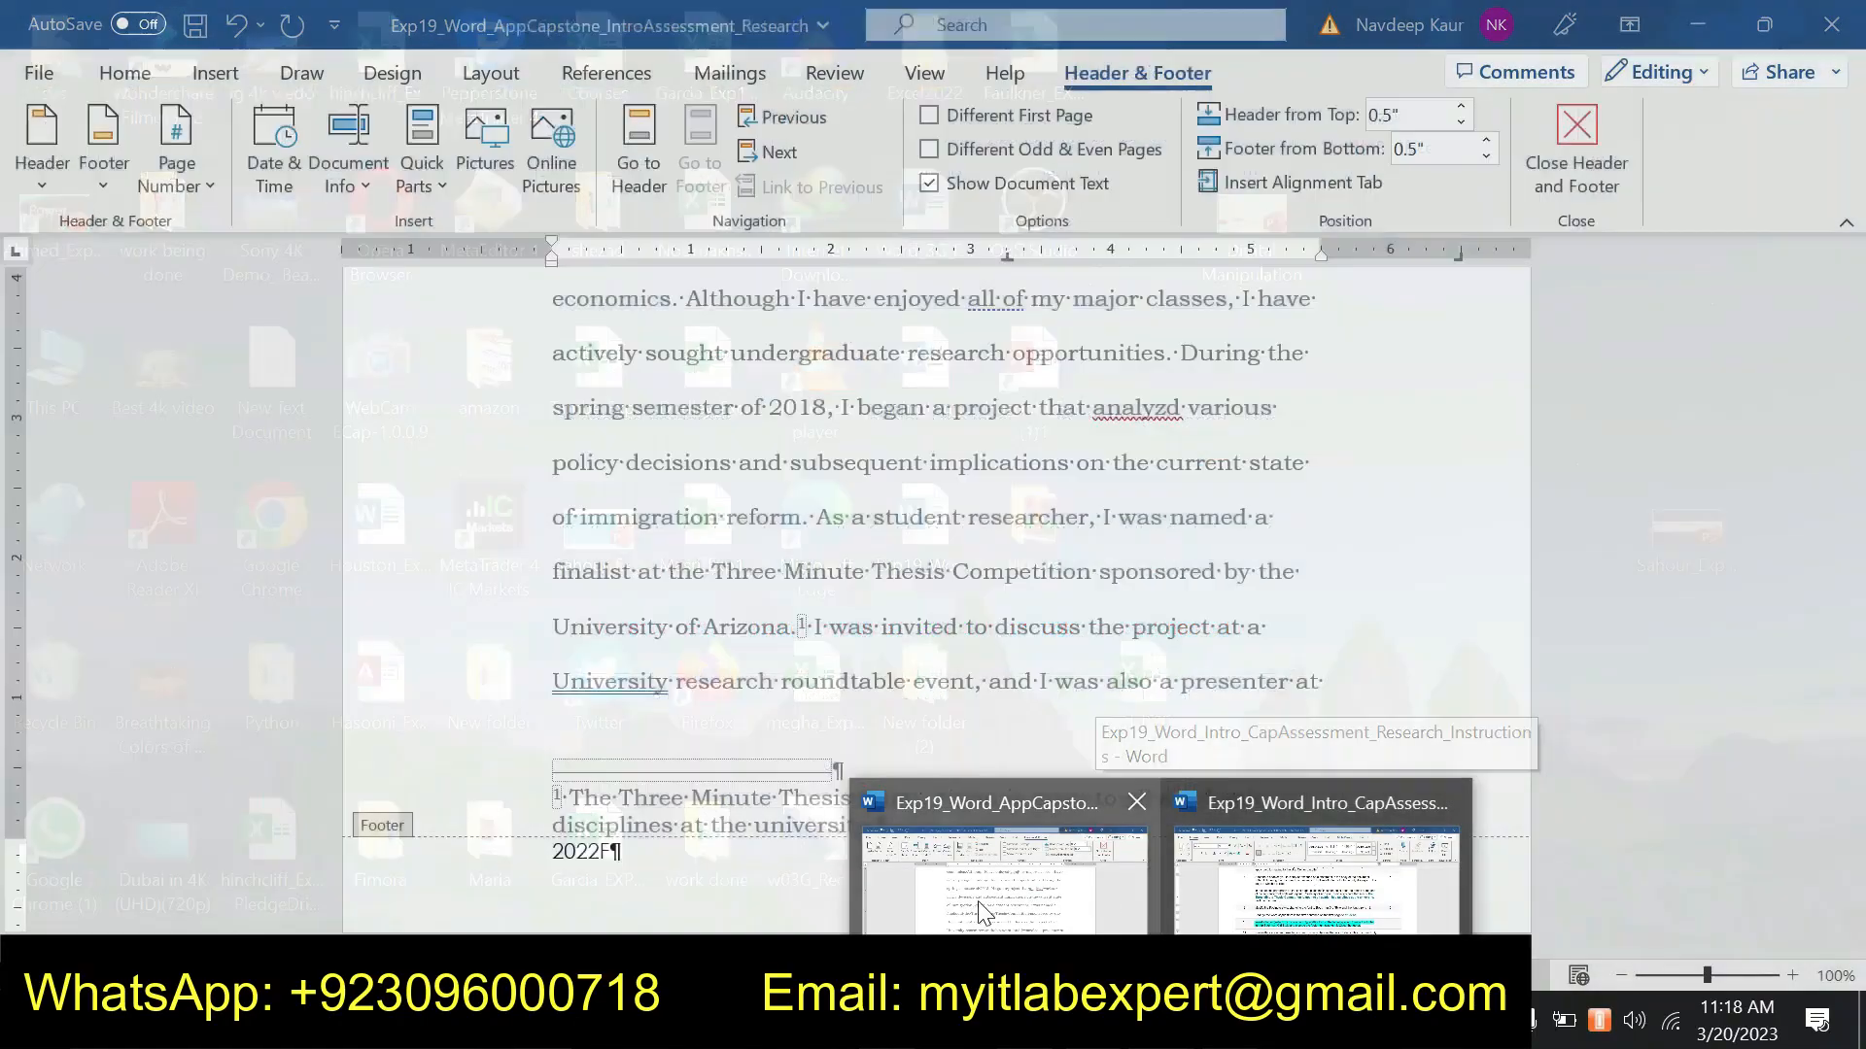
left_click(977, 889)
type("F")
key("BackSpace")
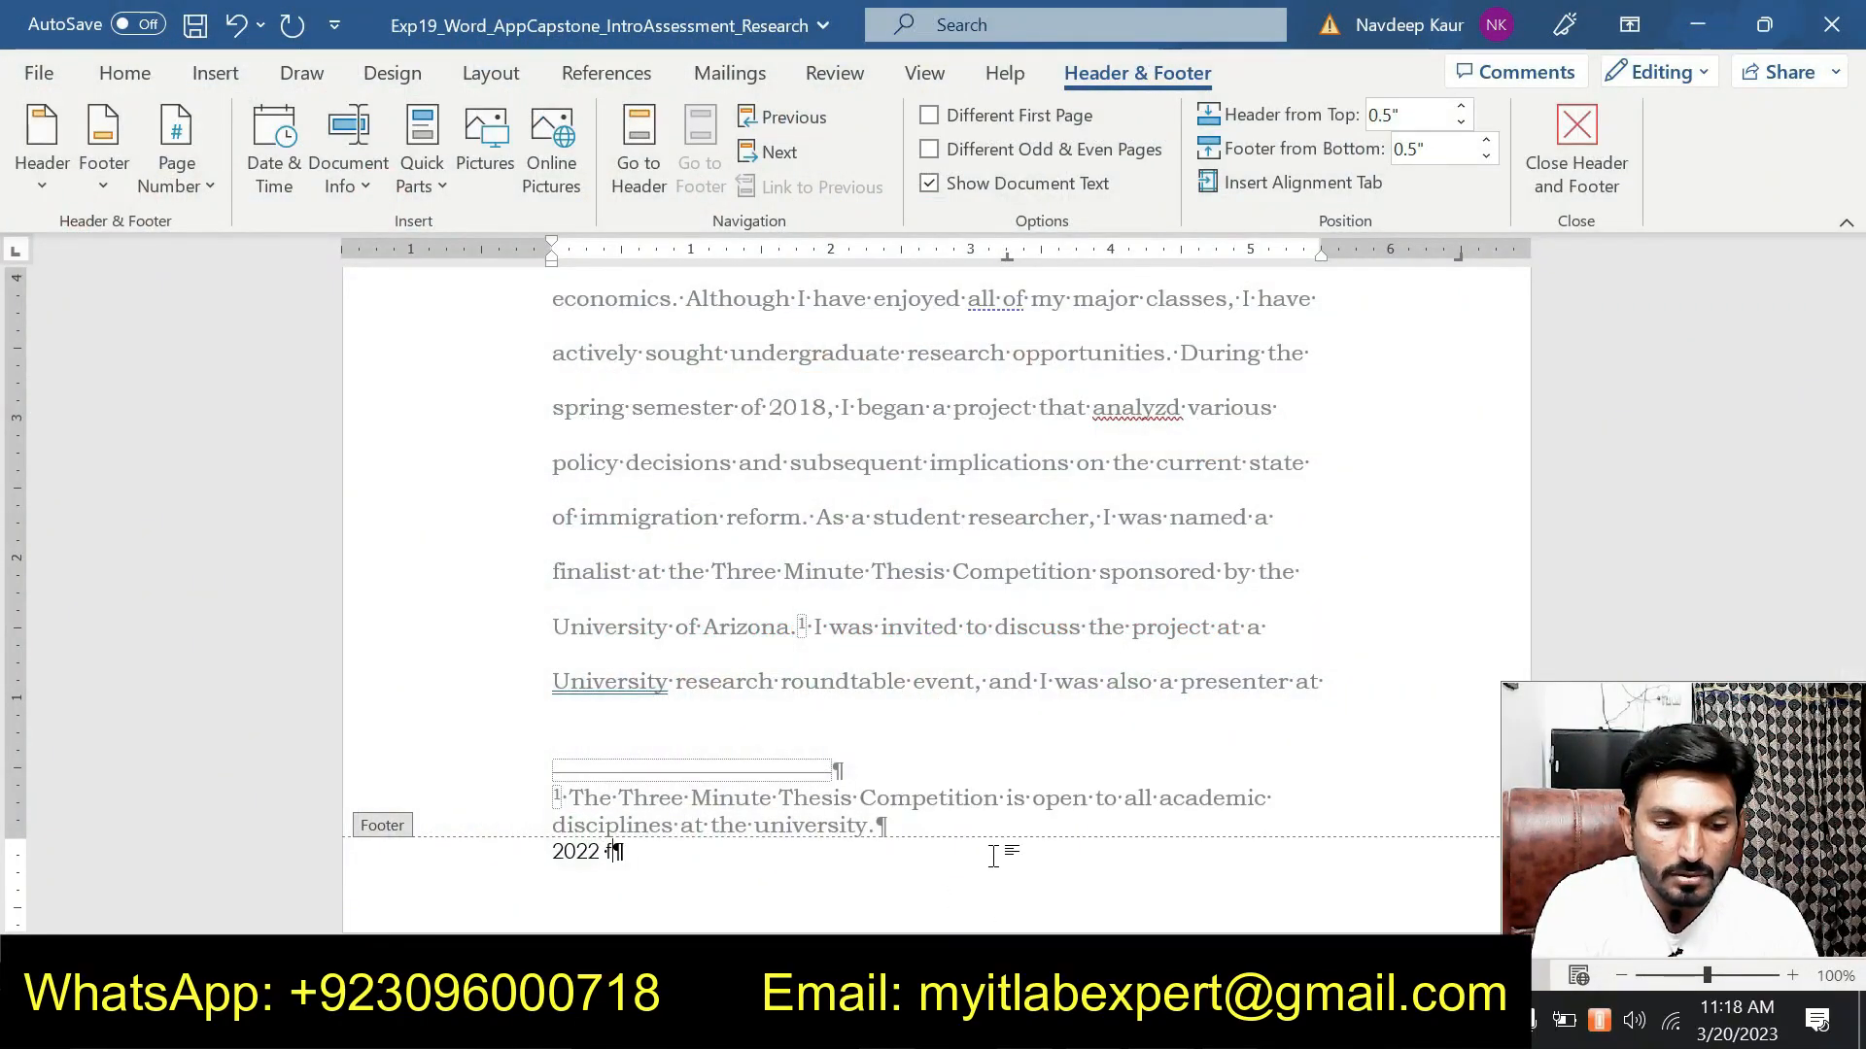
type("Fall")
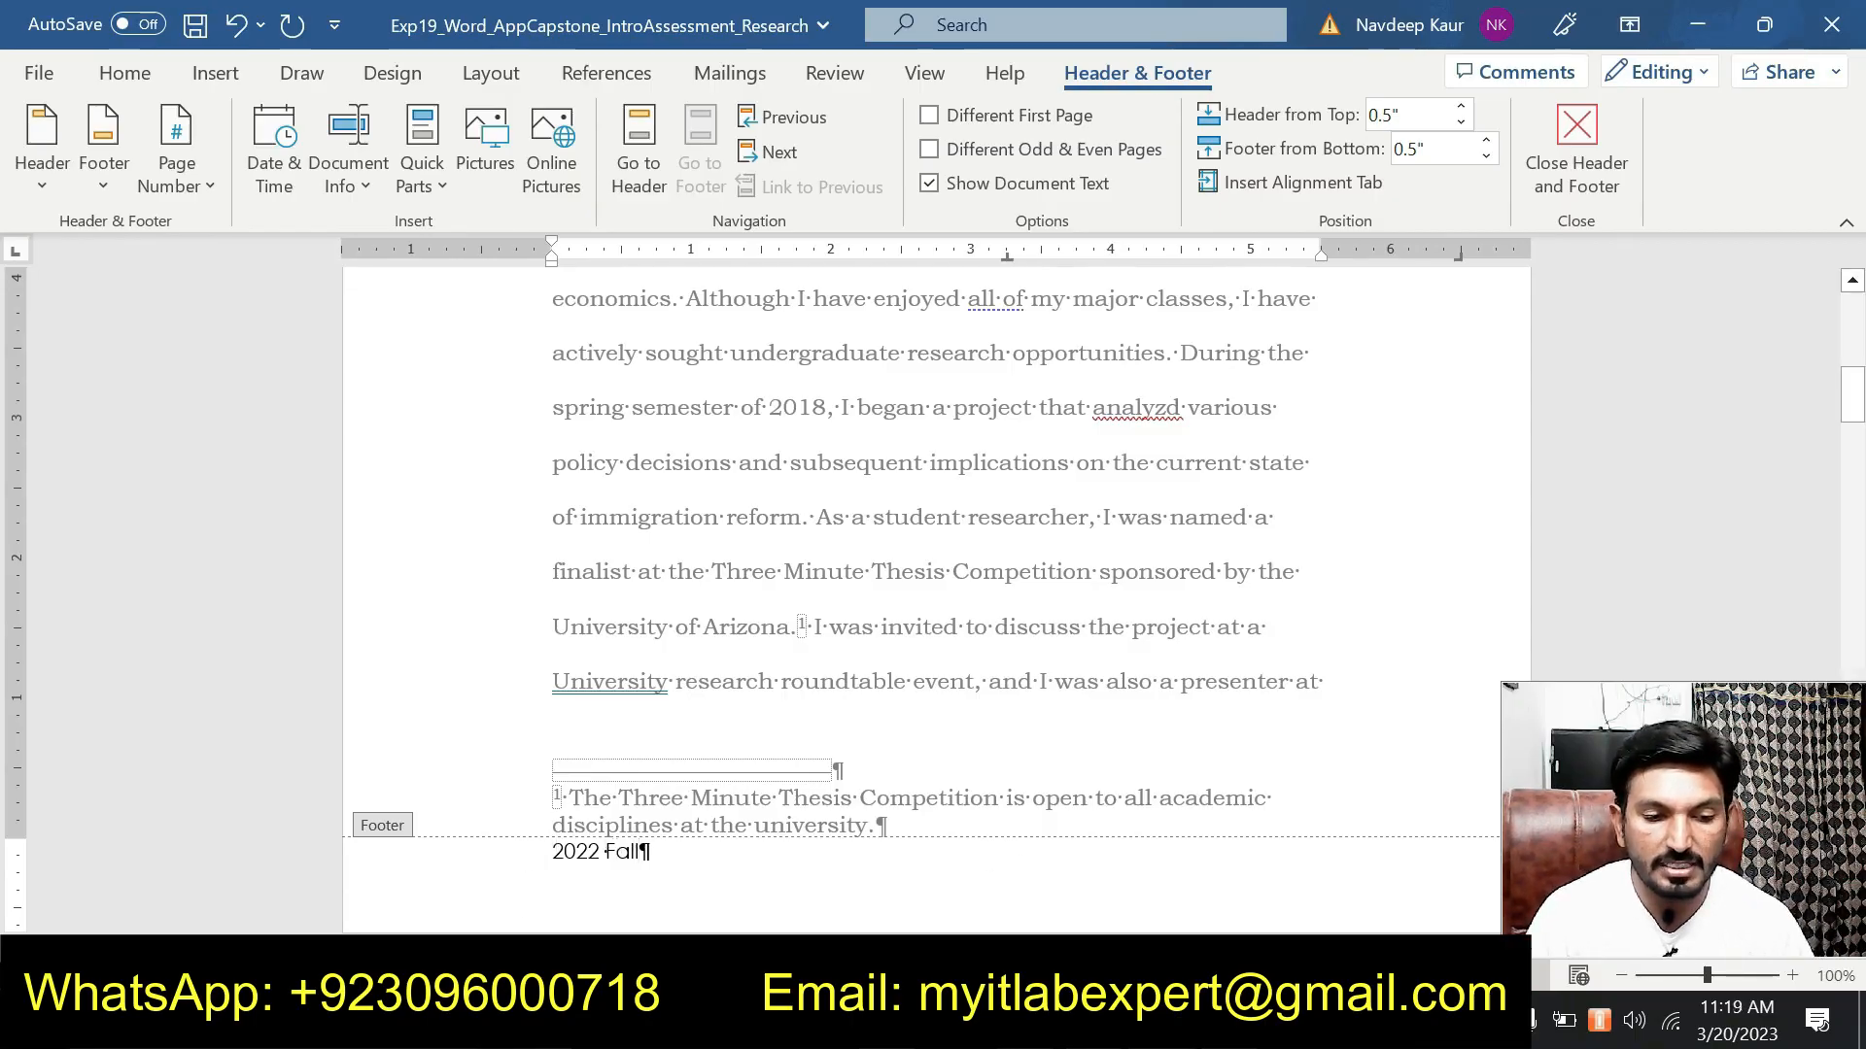
Format the footer text in Bookman Old Style, 12 pt, and close the footer.
triple_click(552, 852)
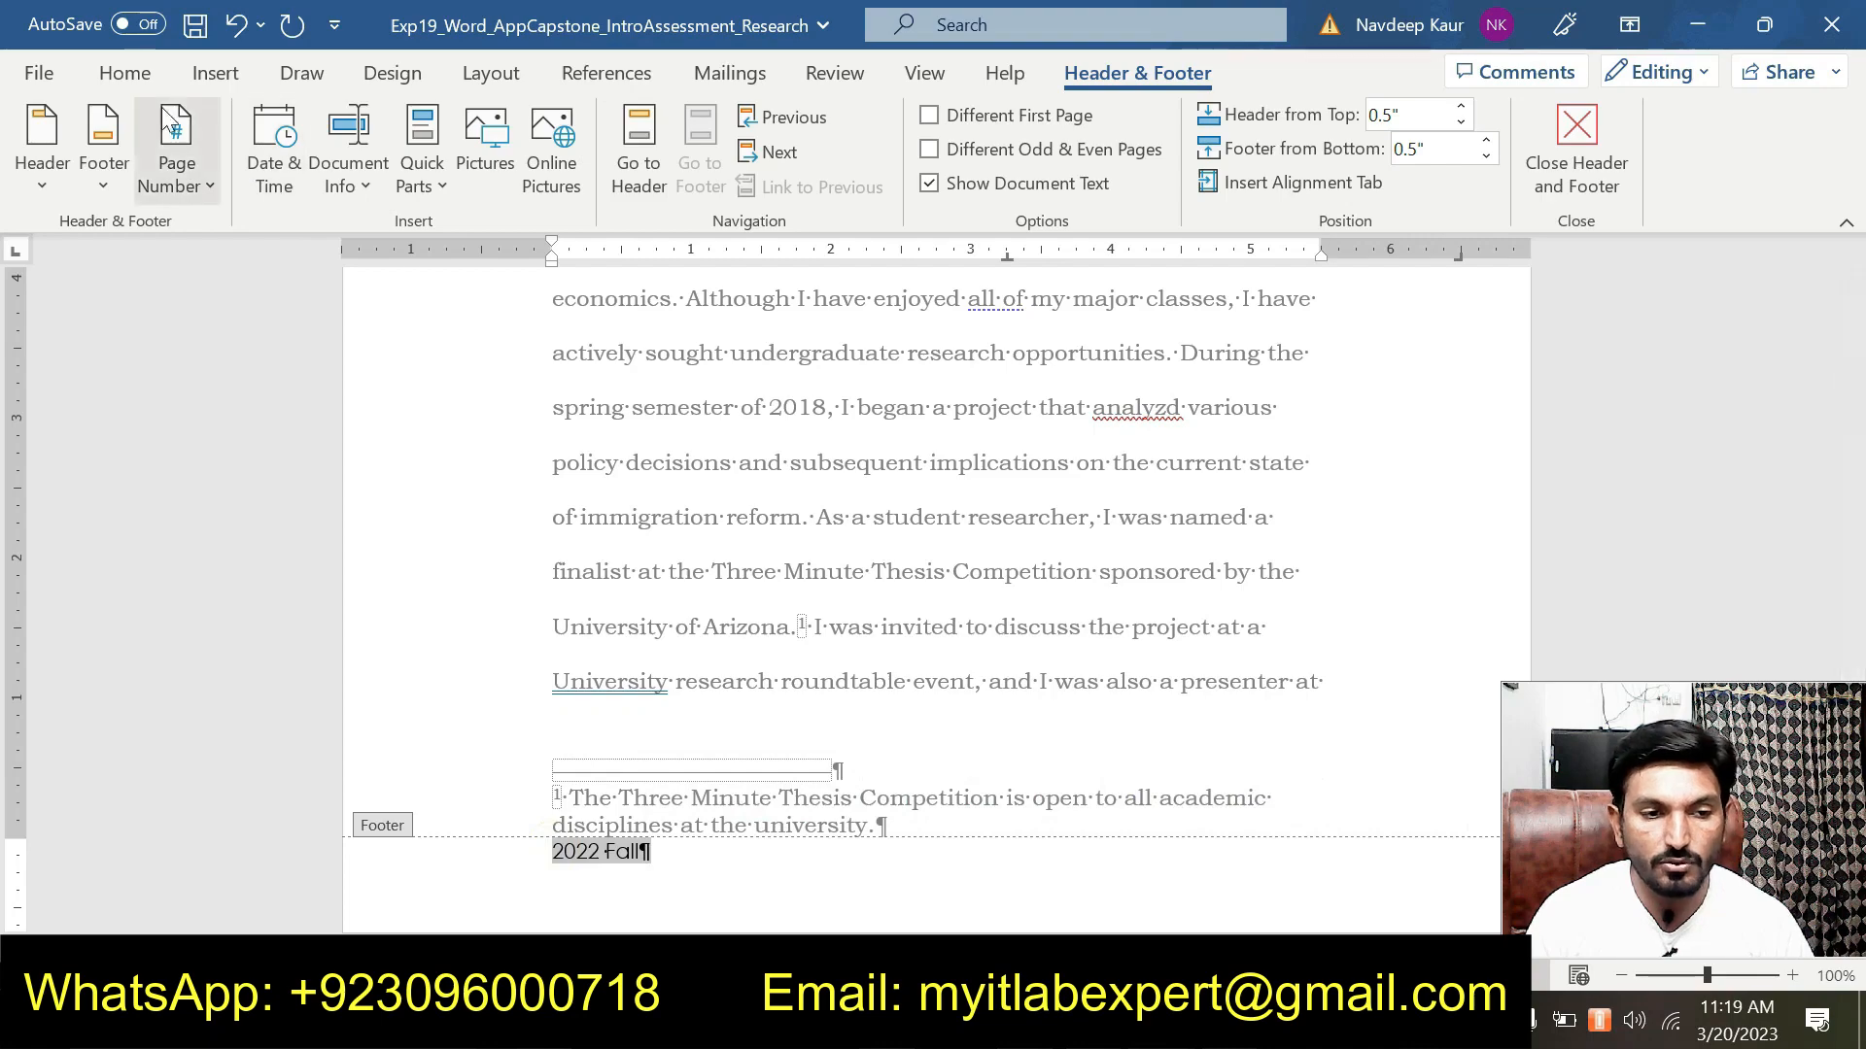
left_click(127, 74)
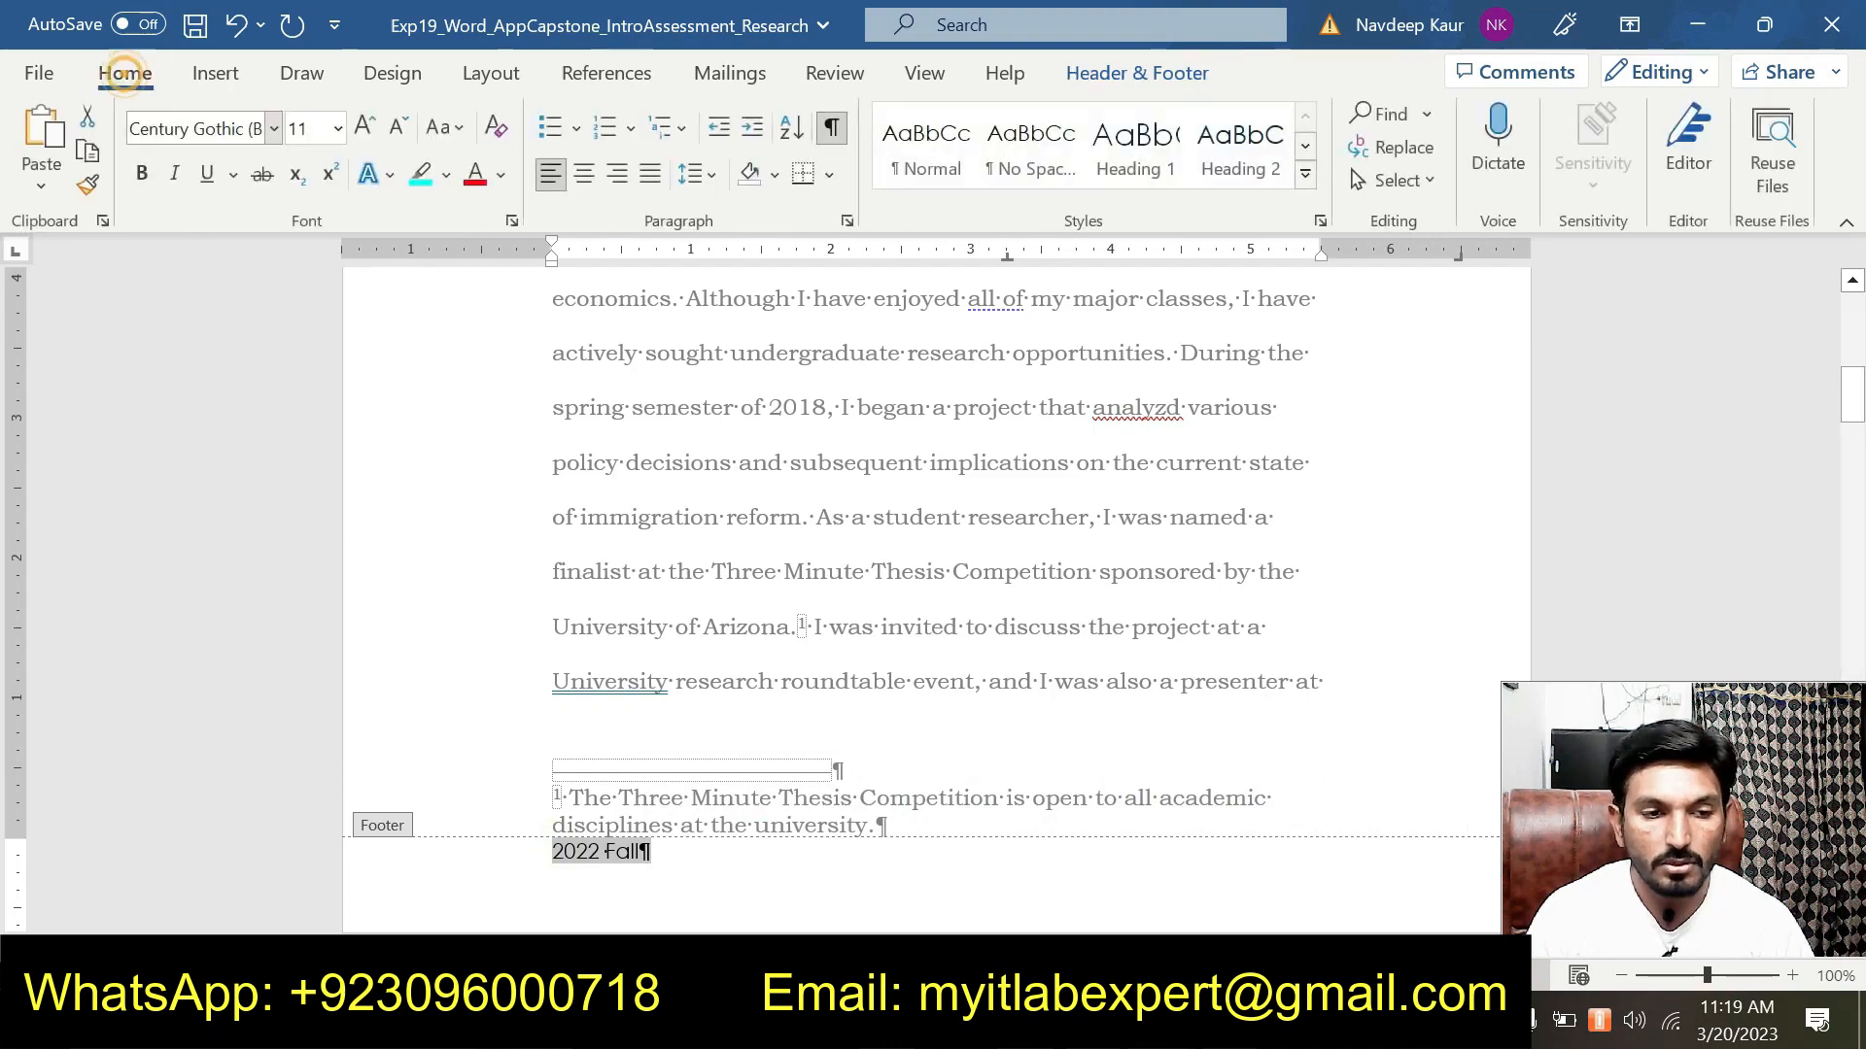
left_click(273, 130)
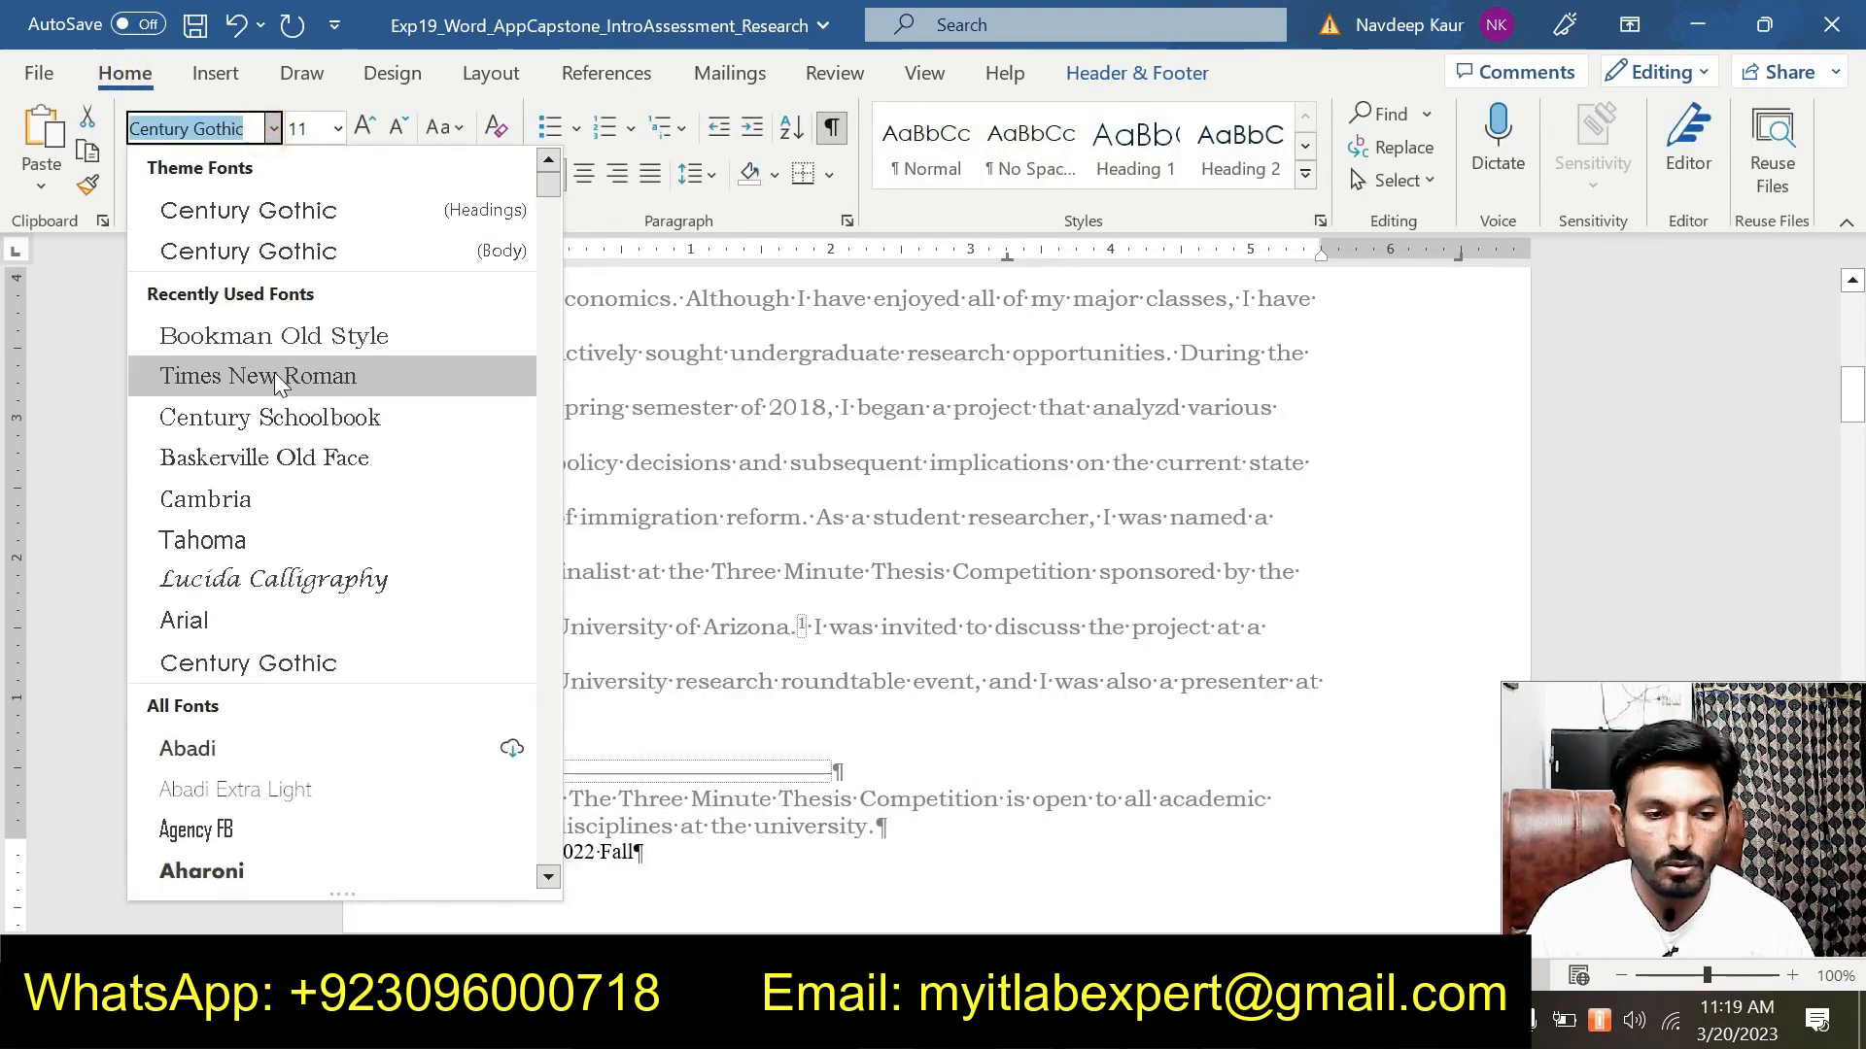
left_click(283, 333)
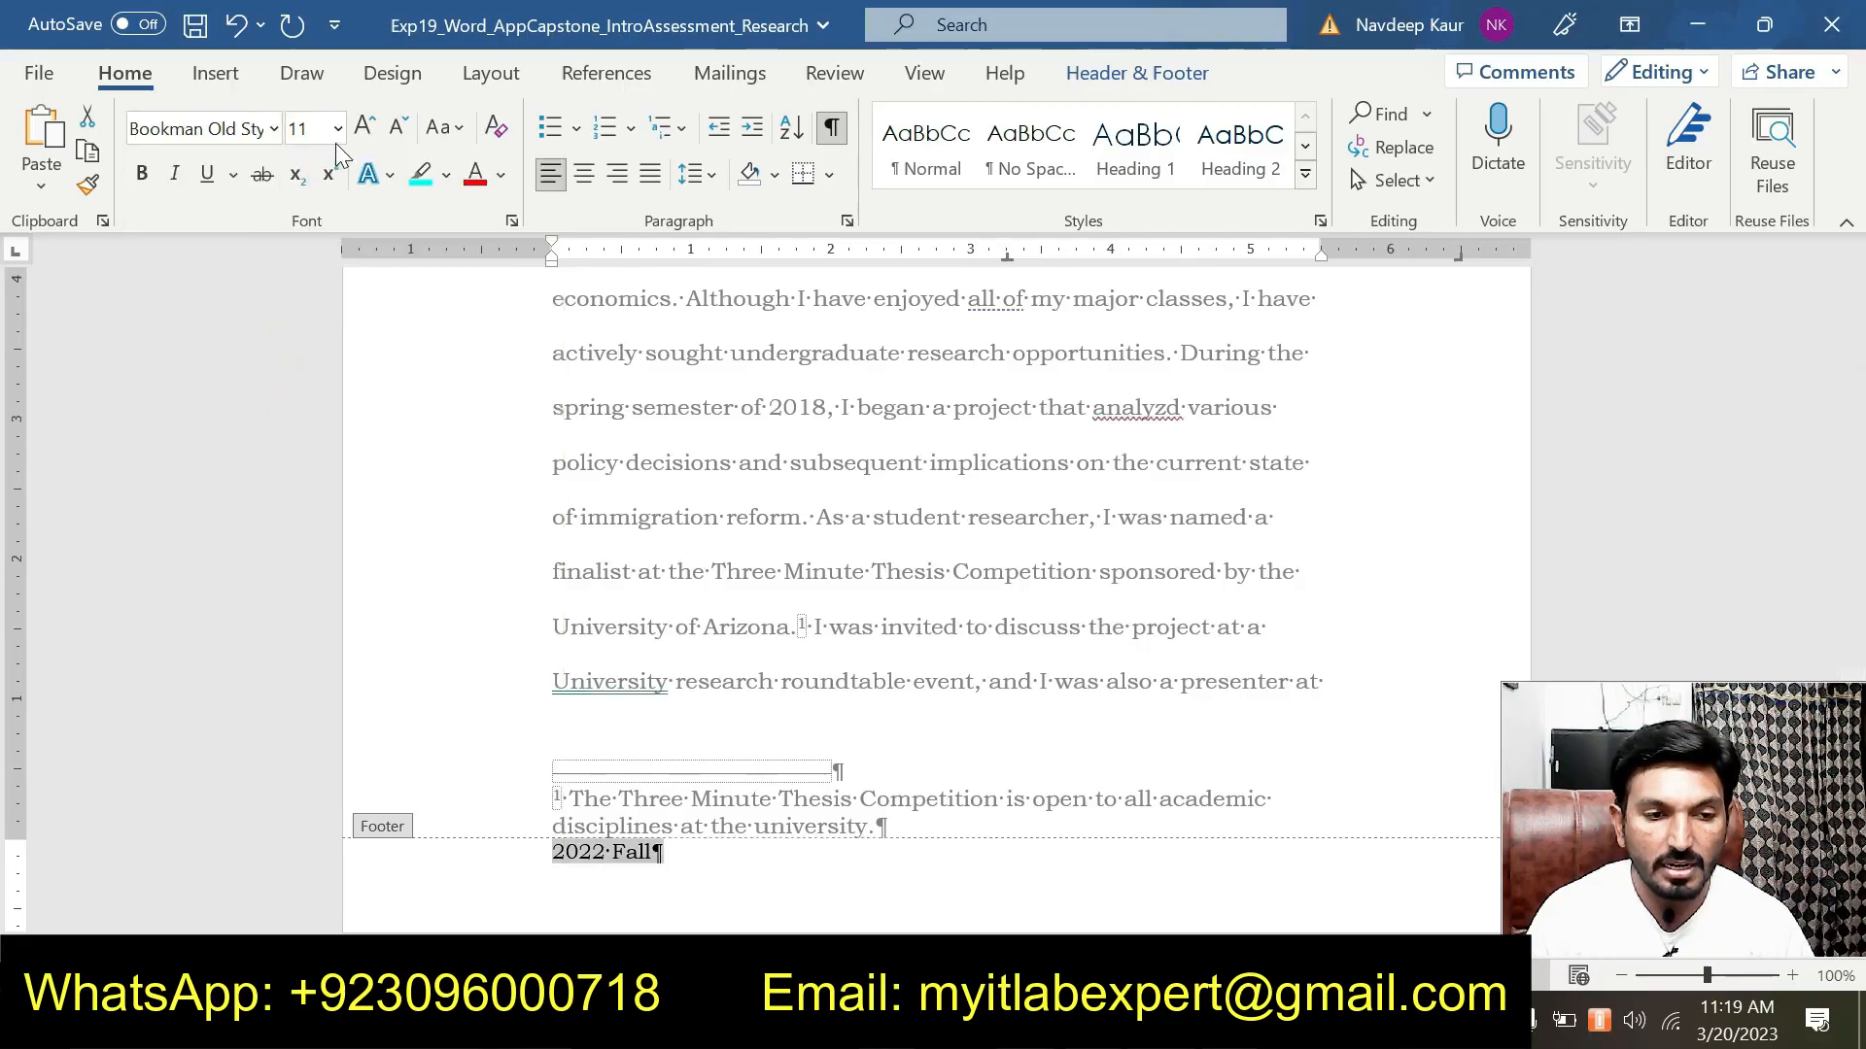
left_click(337, 129)
left_click(311, 307)
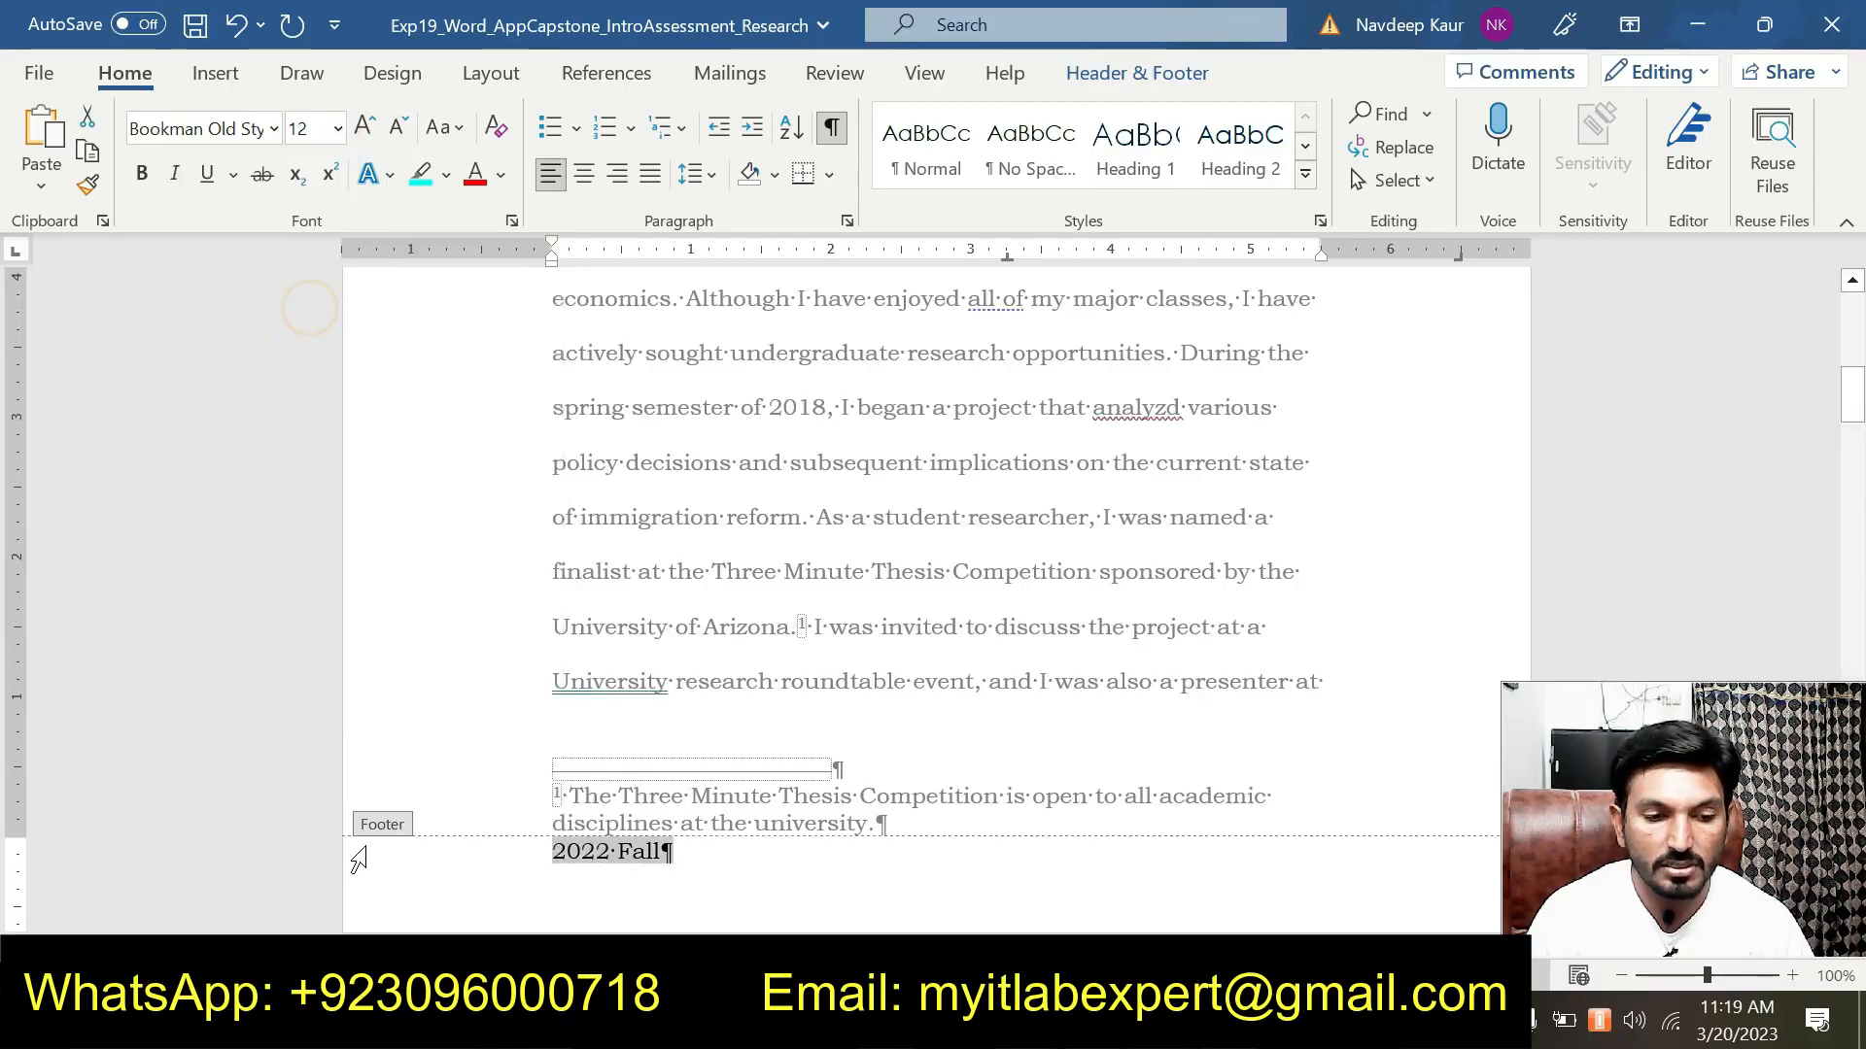
double_click(388, 819)
left_click(1000, 499)
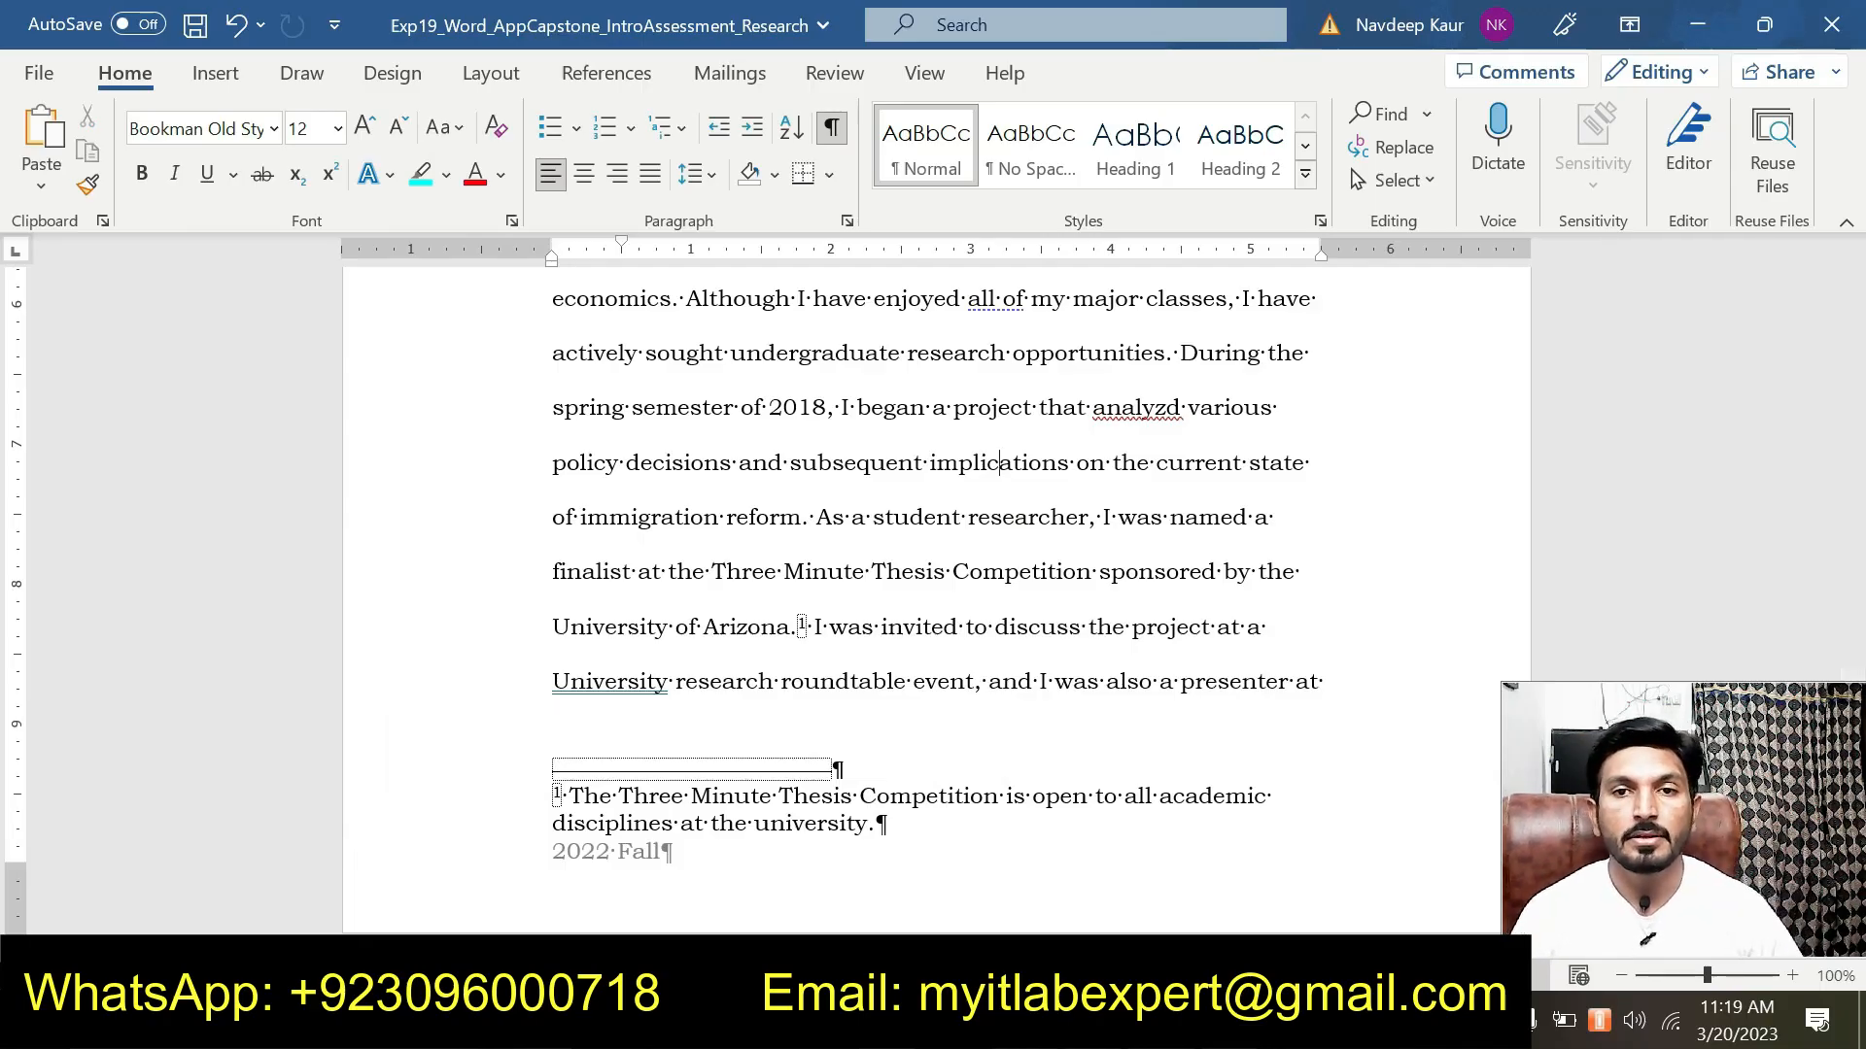
In the instructions document, remove the highlight from step 10 and highlight both paragraphs of step 11 in turquoise.
left_click(1236, 886)
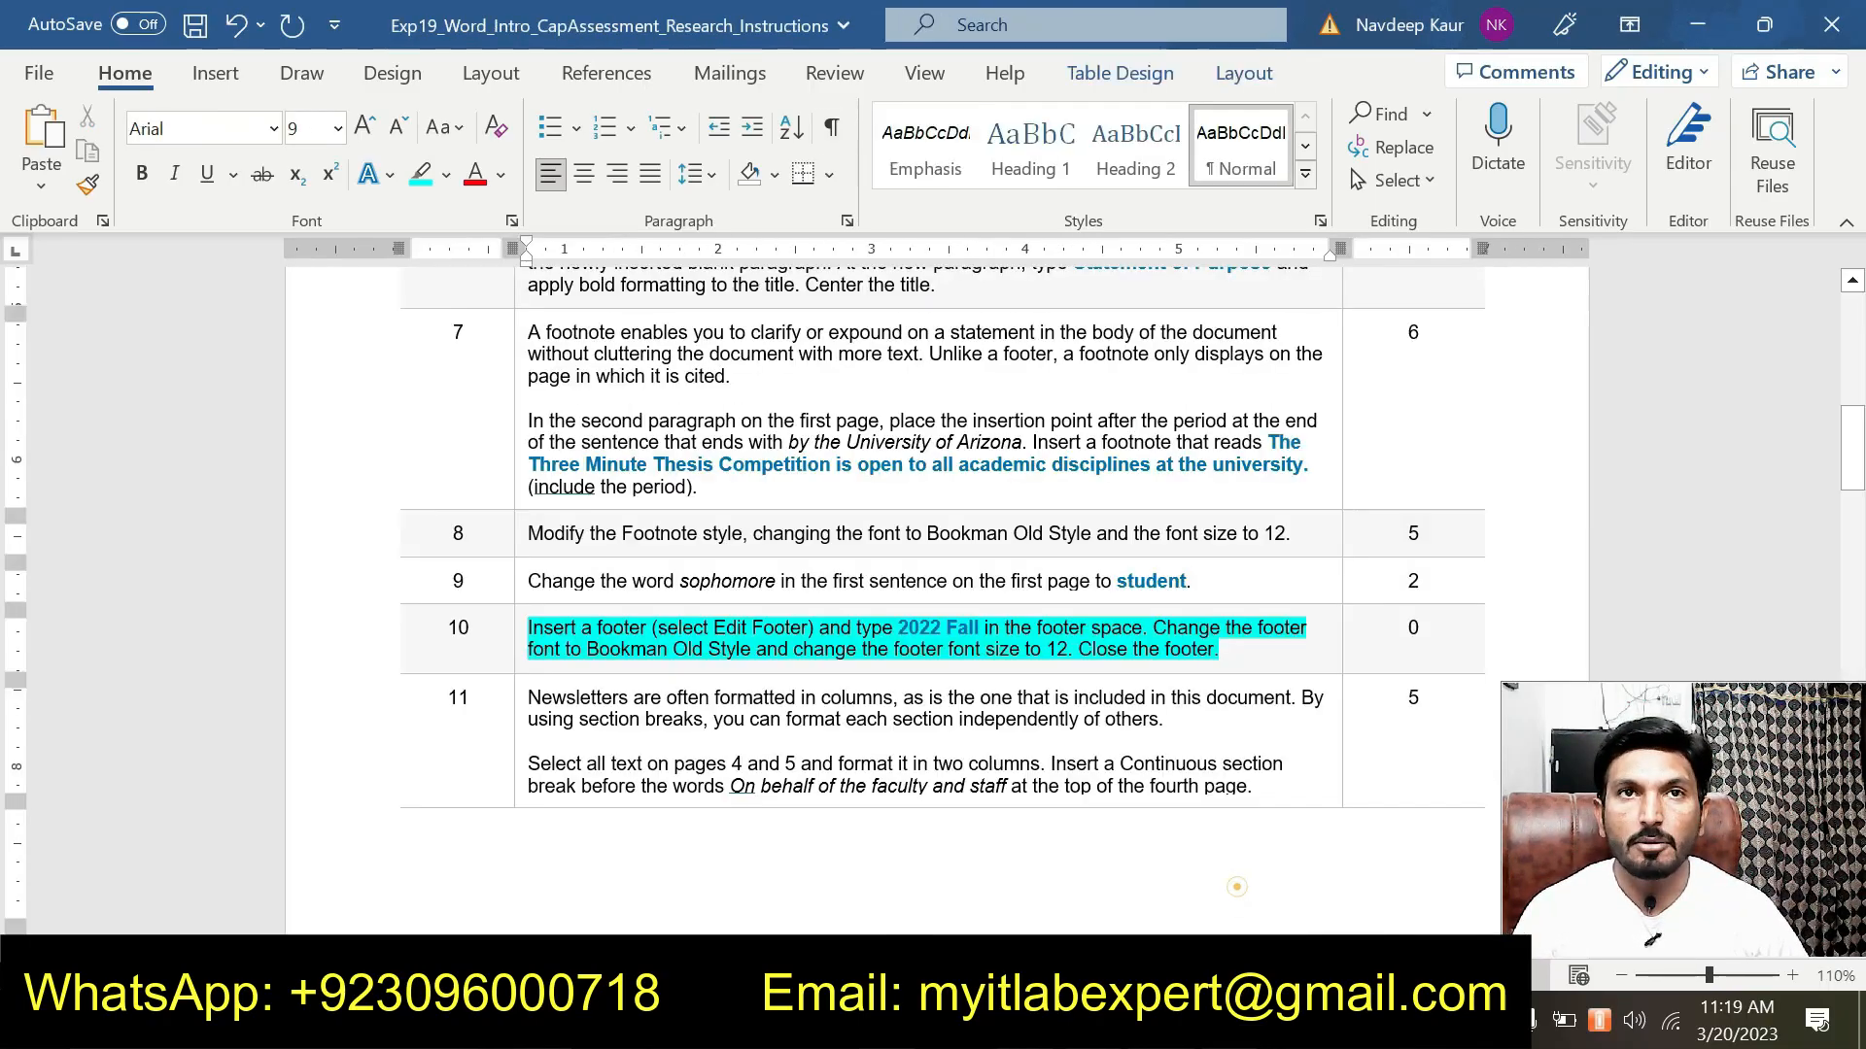
scroll(948, 768, "up", 4)
scroll(948, 767, "down", 3)
scroll(947, 767, "down", 1)
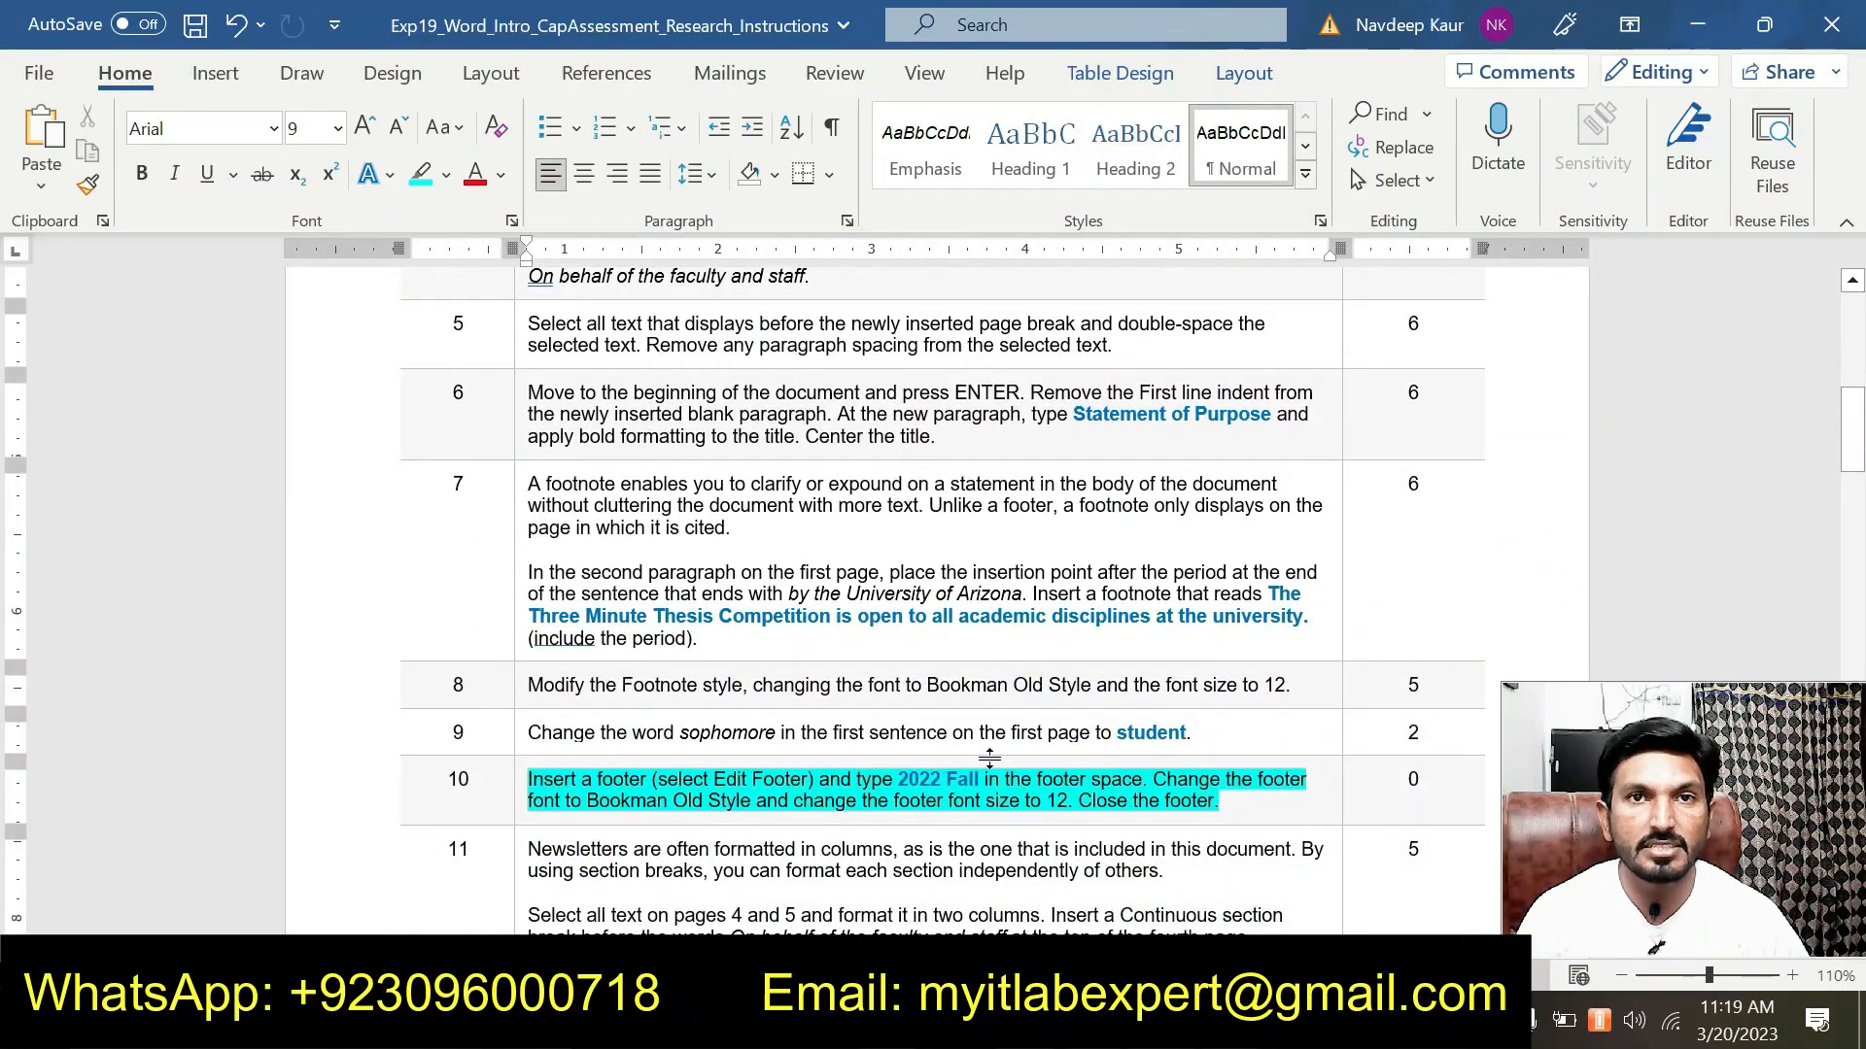
left_click_drag(1221, 800, 527, 778)
left_click(669, 721)
scroll(669, 721, "down", 3)
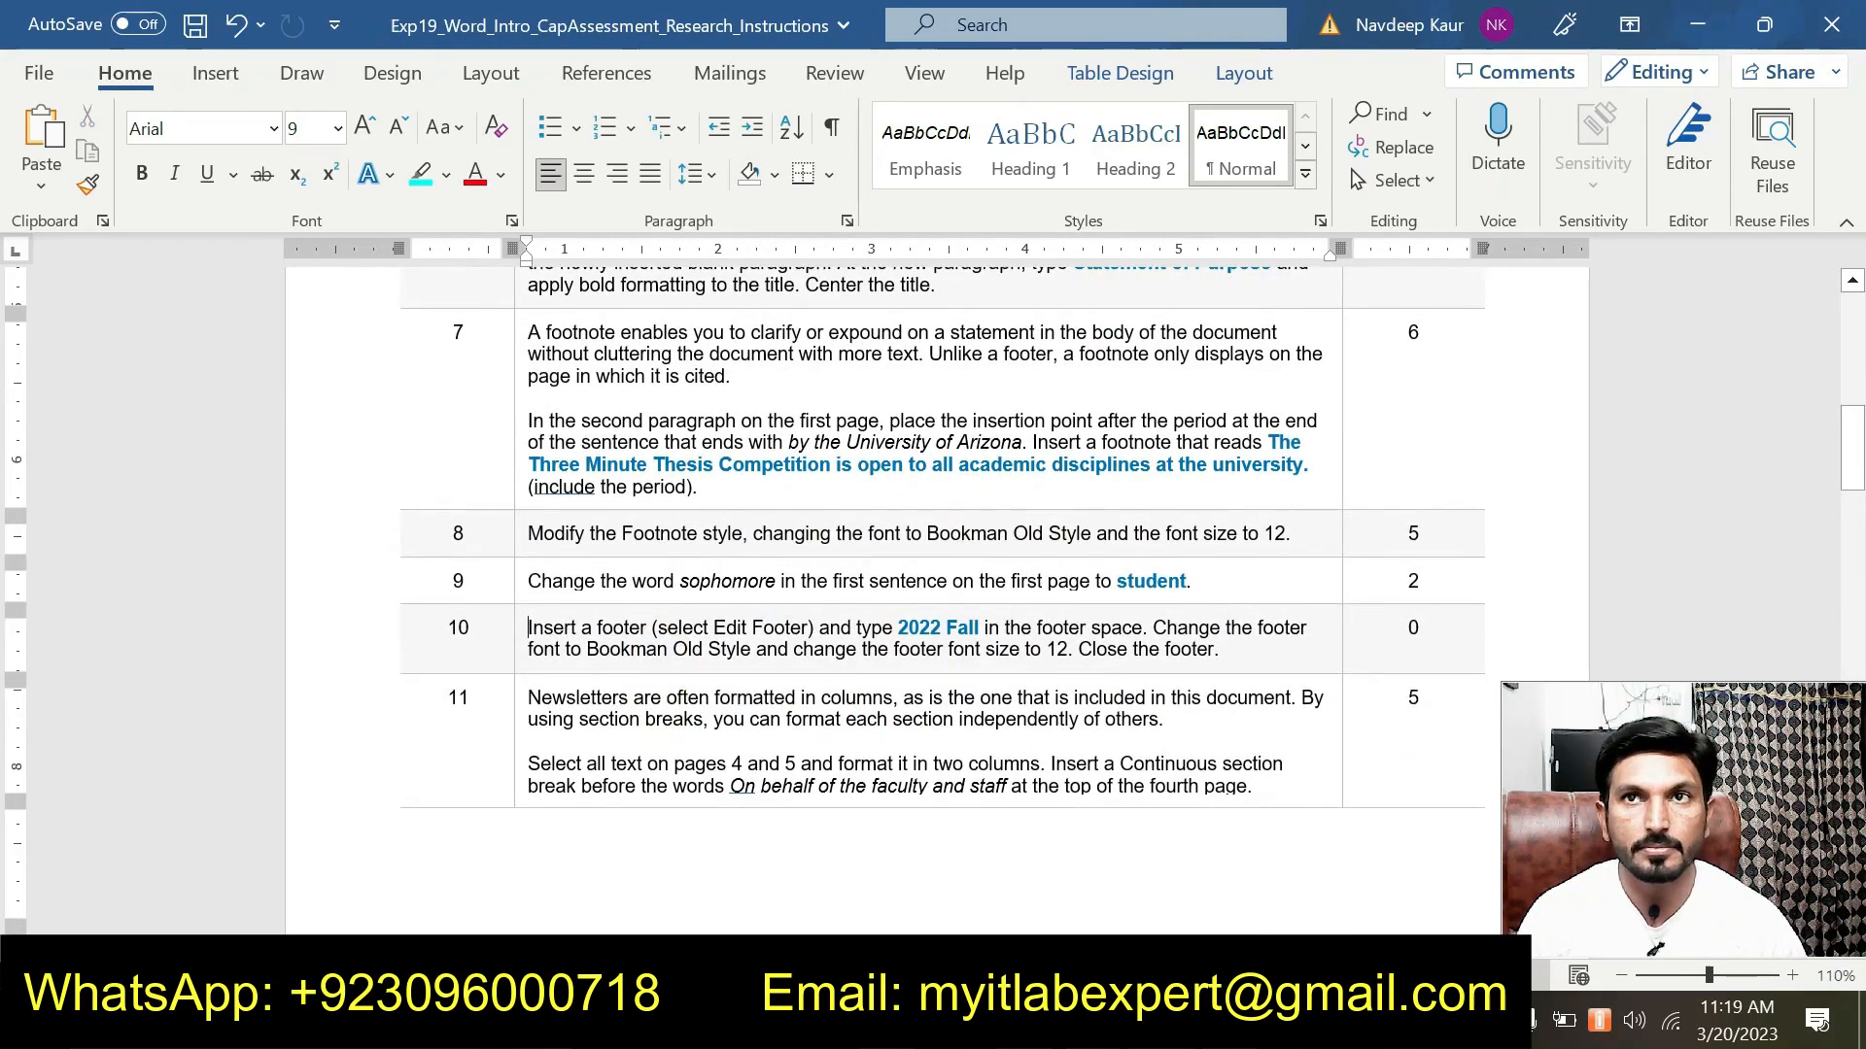
left_click(1262, 786)
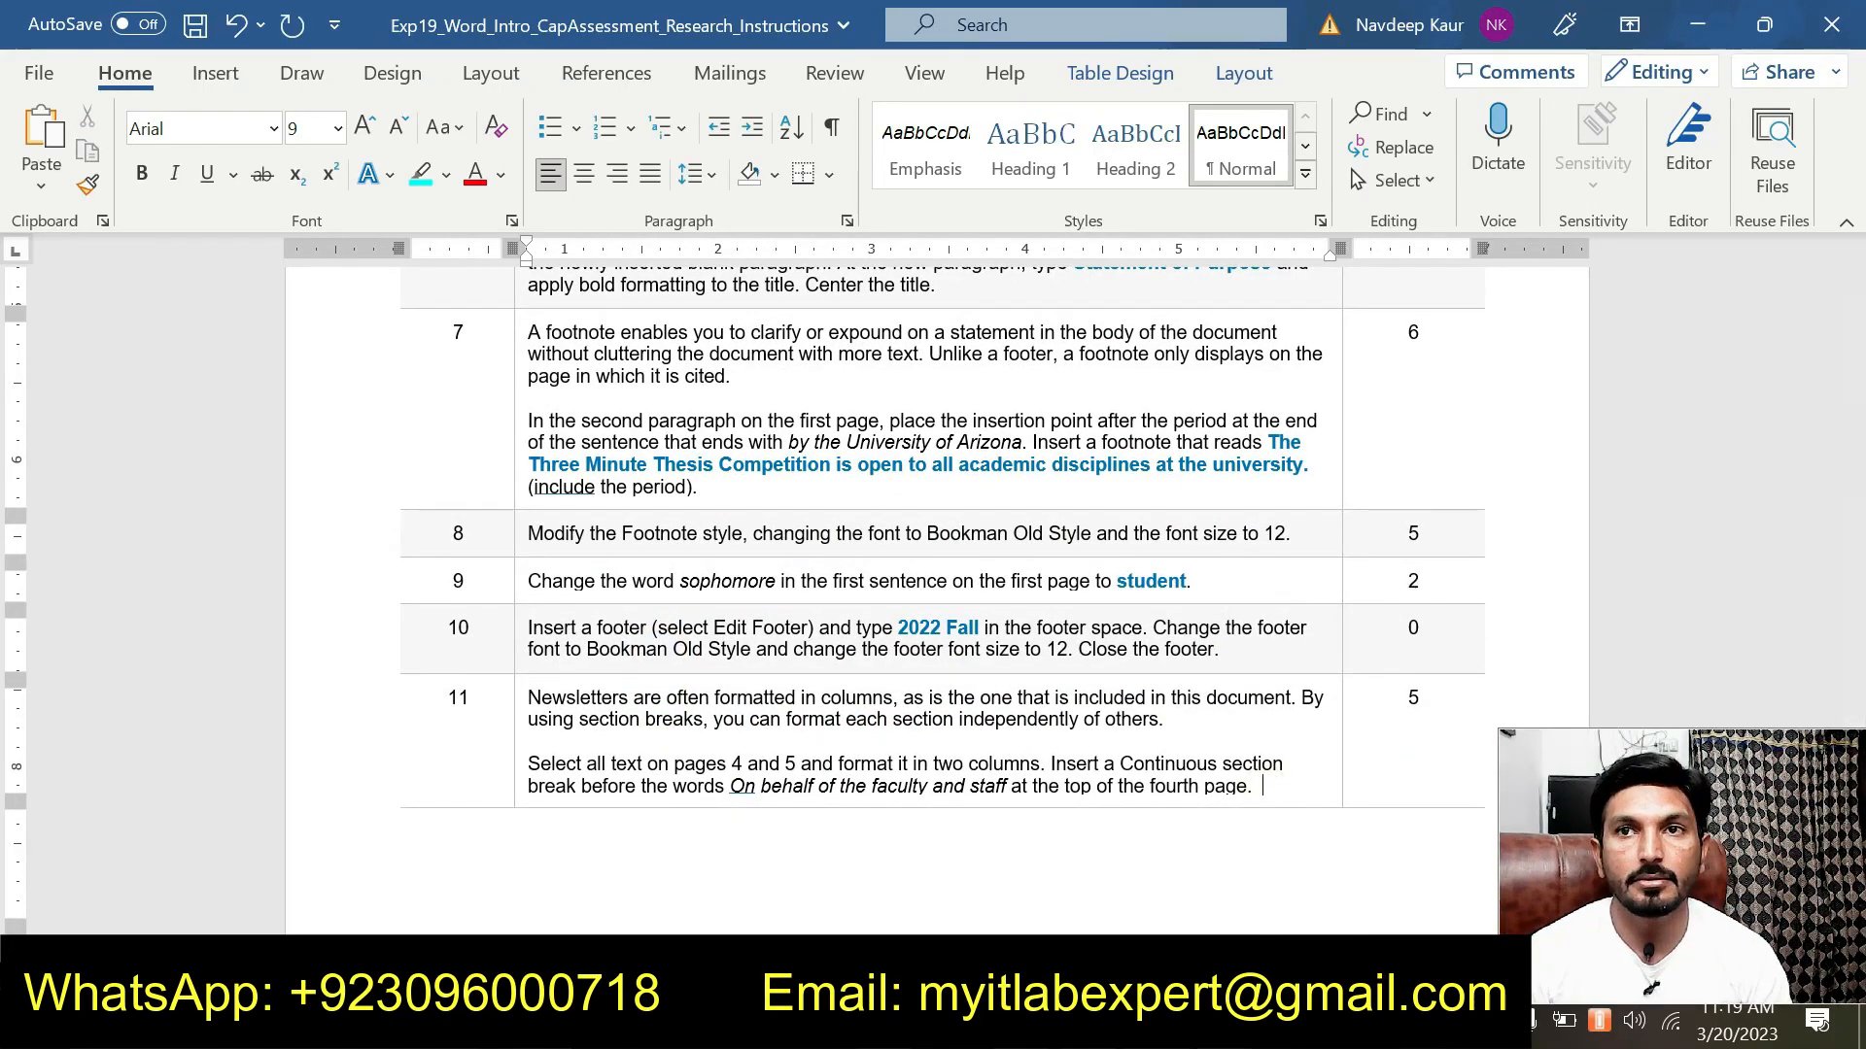
left_click_drag(1262, 786, 530, 697)
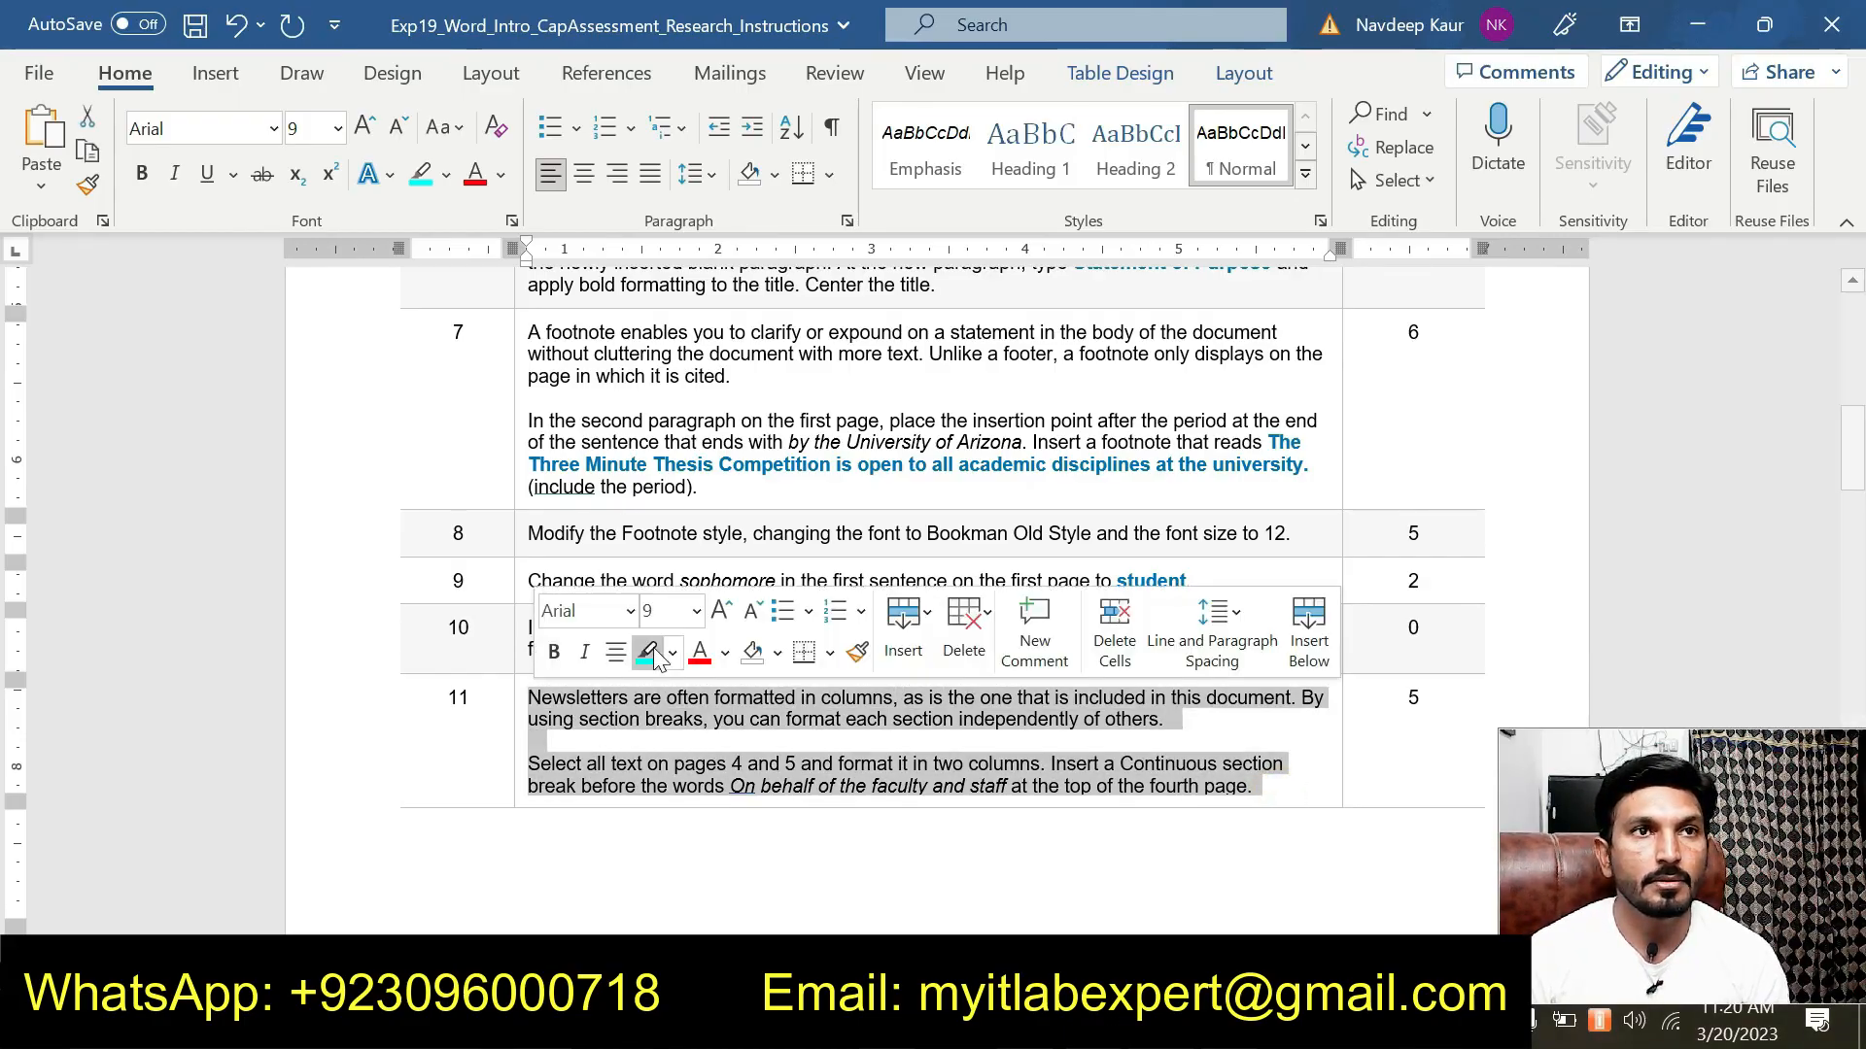
left_click(649, 653)
scroll(933, 583, "down", 3)
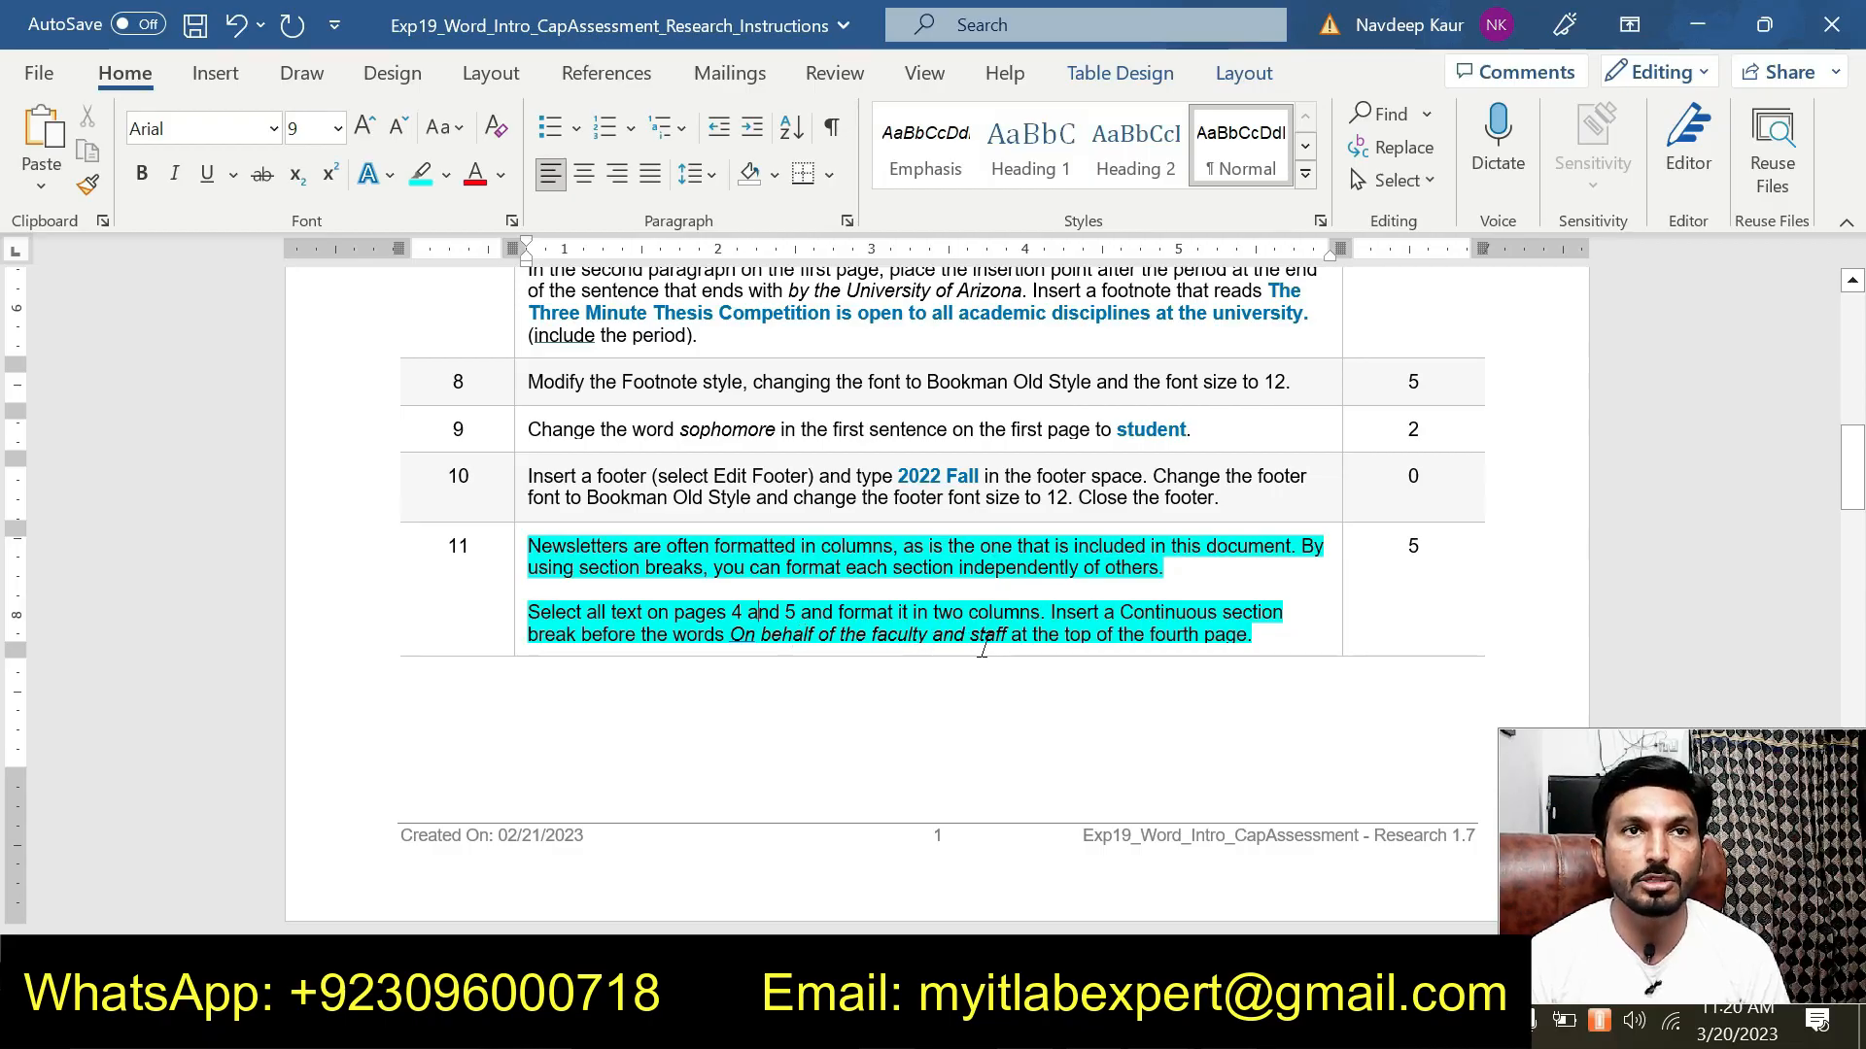
In the research document, format all the newsletter text on pages 4 and 5, starting at "On behalf of the faculty and staff", in two columns.
mouse_move(1161, 1032)
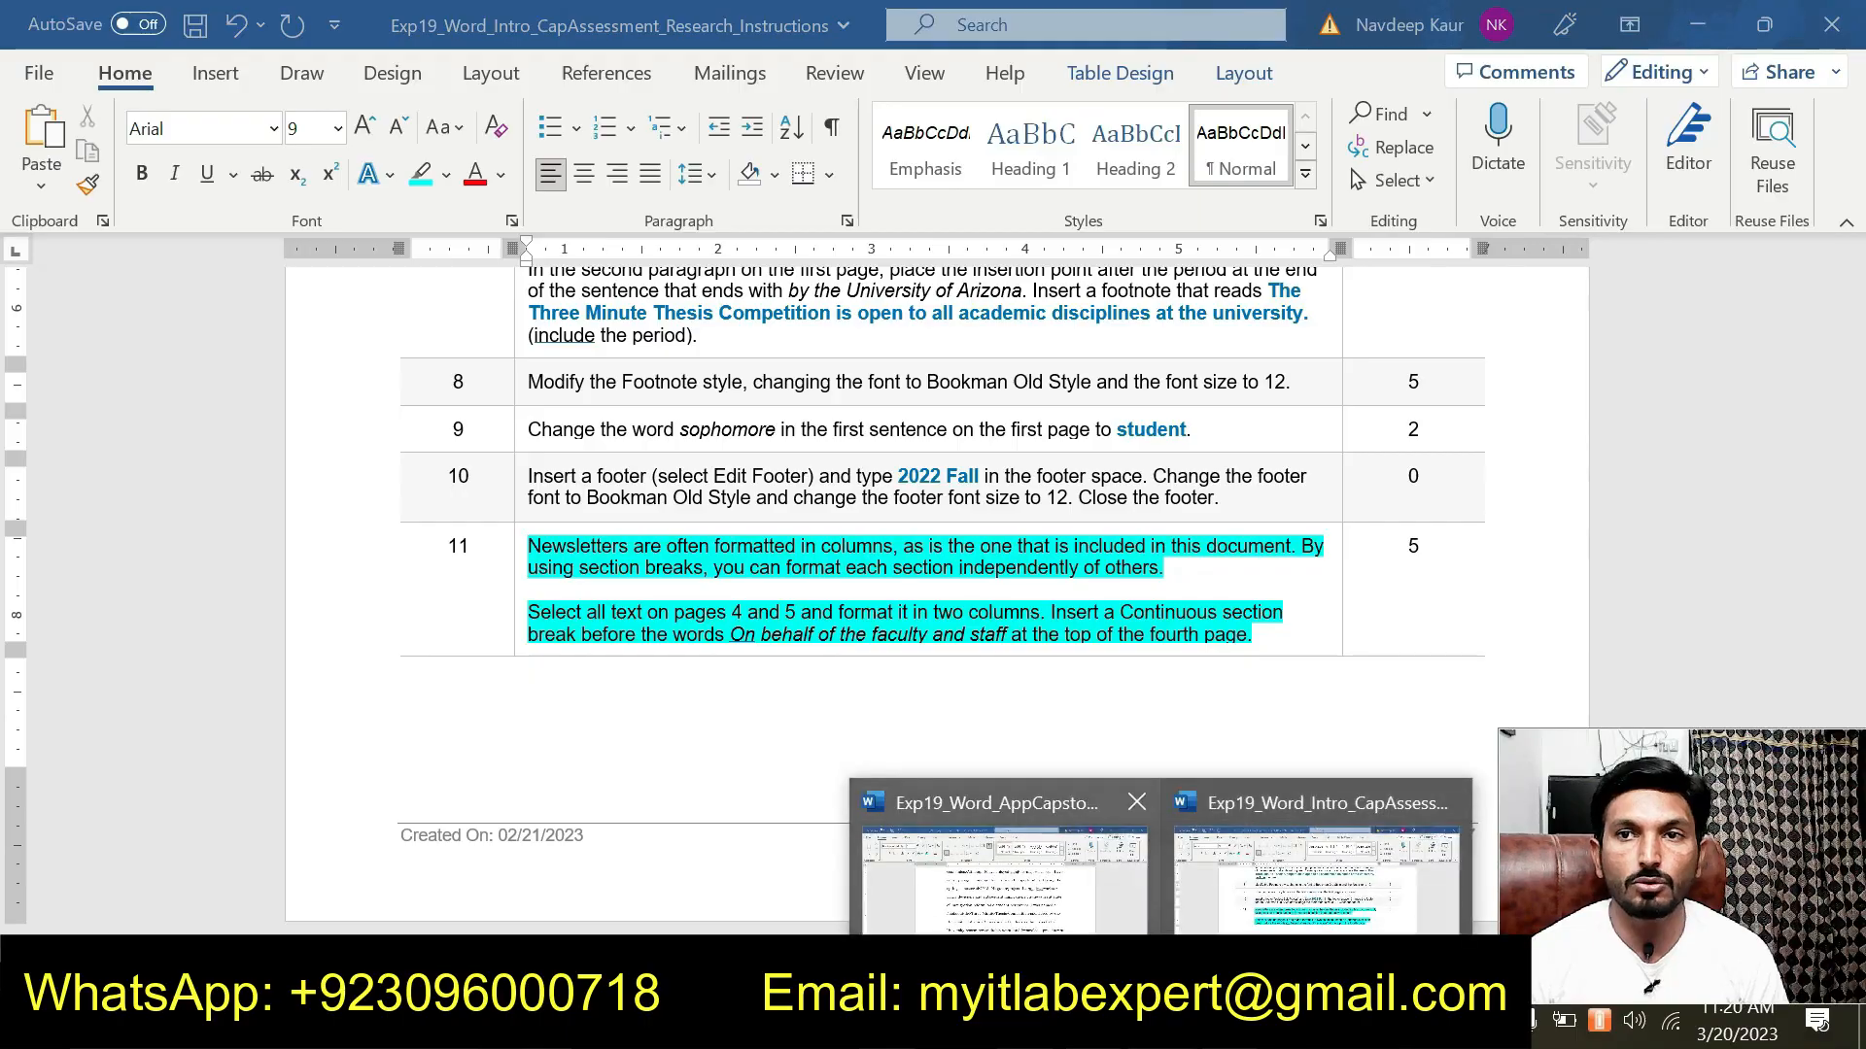
left_click(1062, 927)
scroll(1062, 913, "up", 2)
scroll(1062, 913, "down", 7)
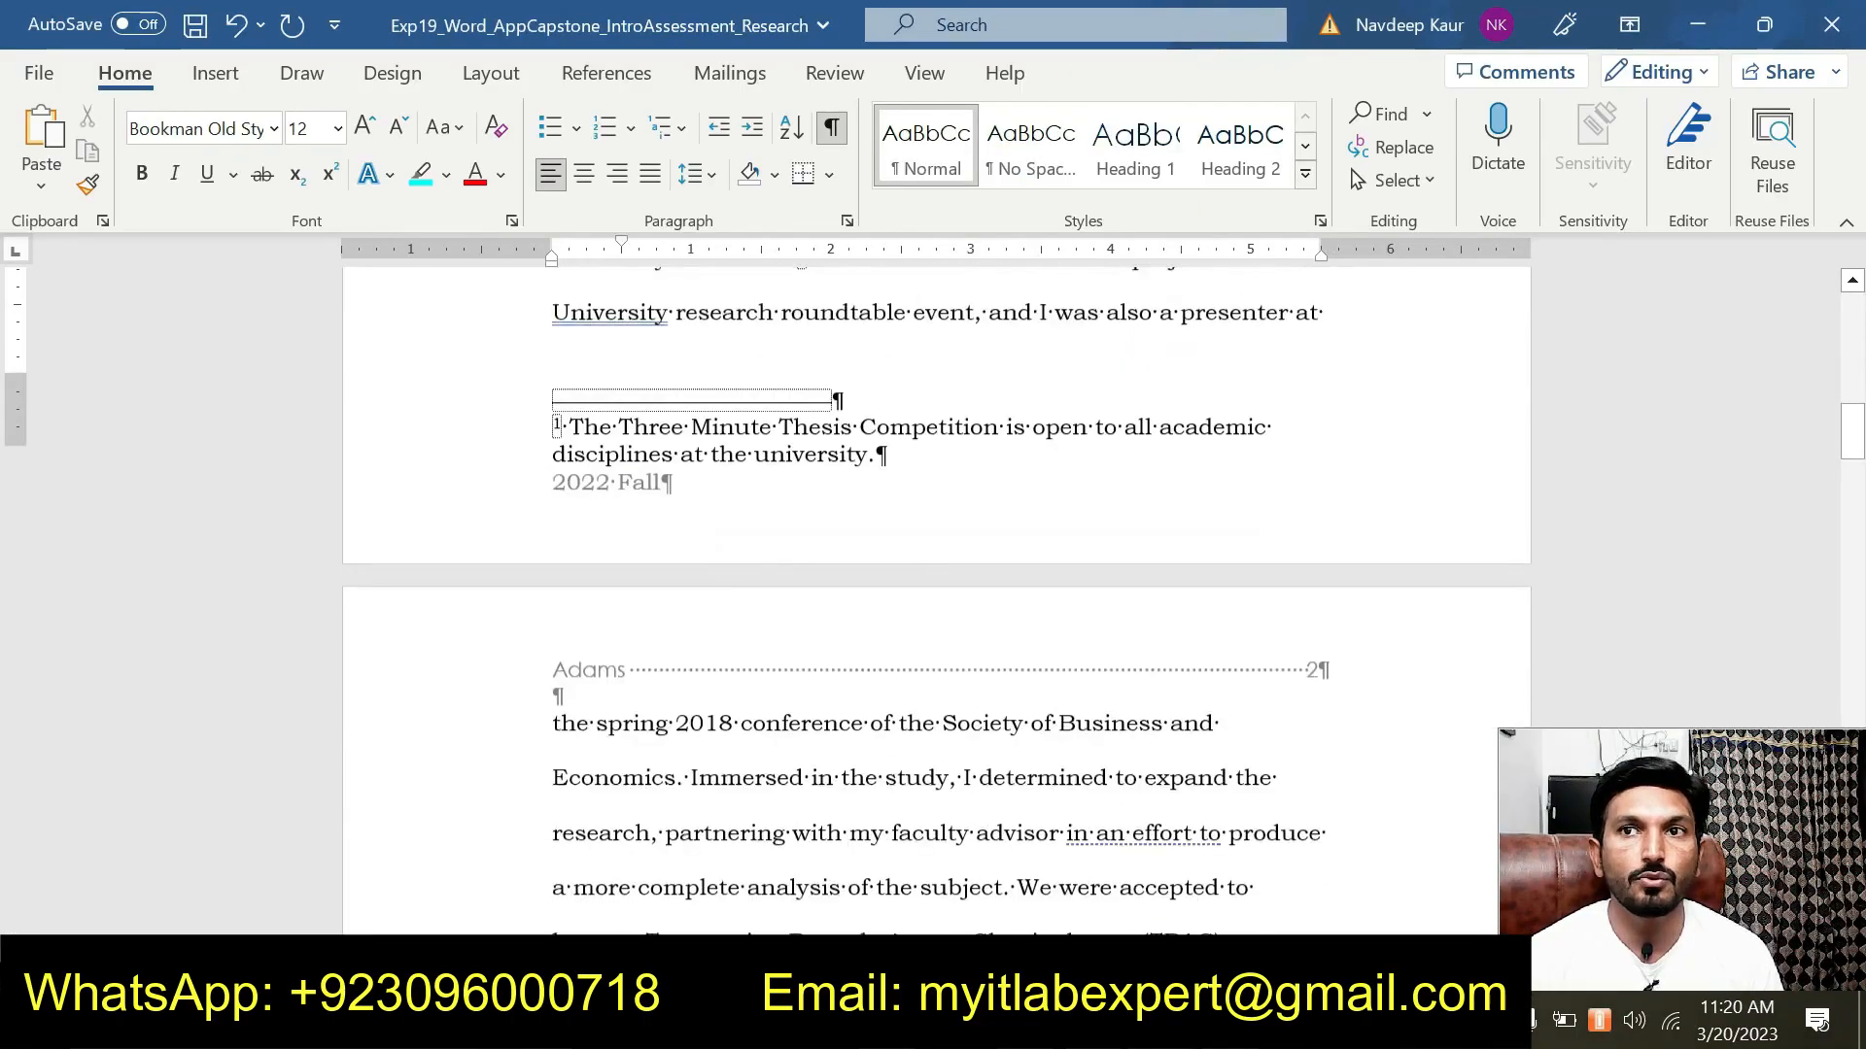
scroll(933, 602, "down", 15)
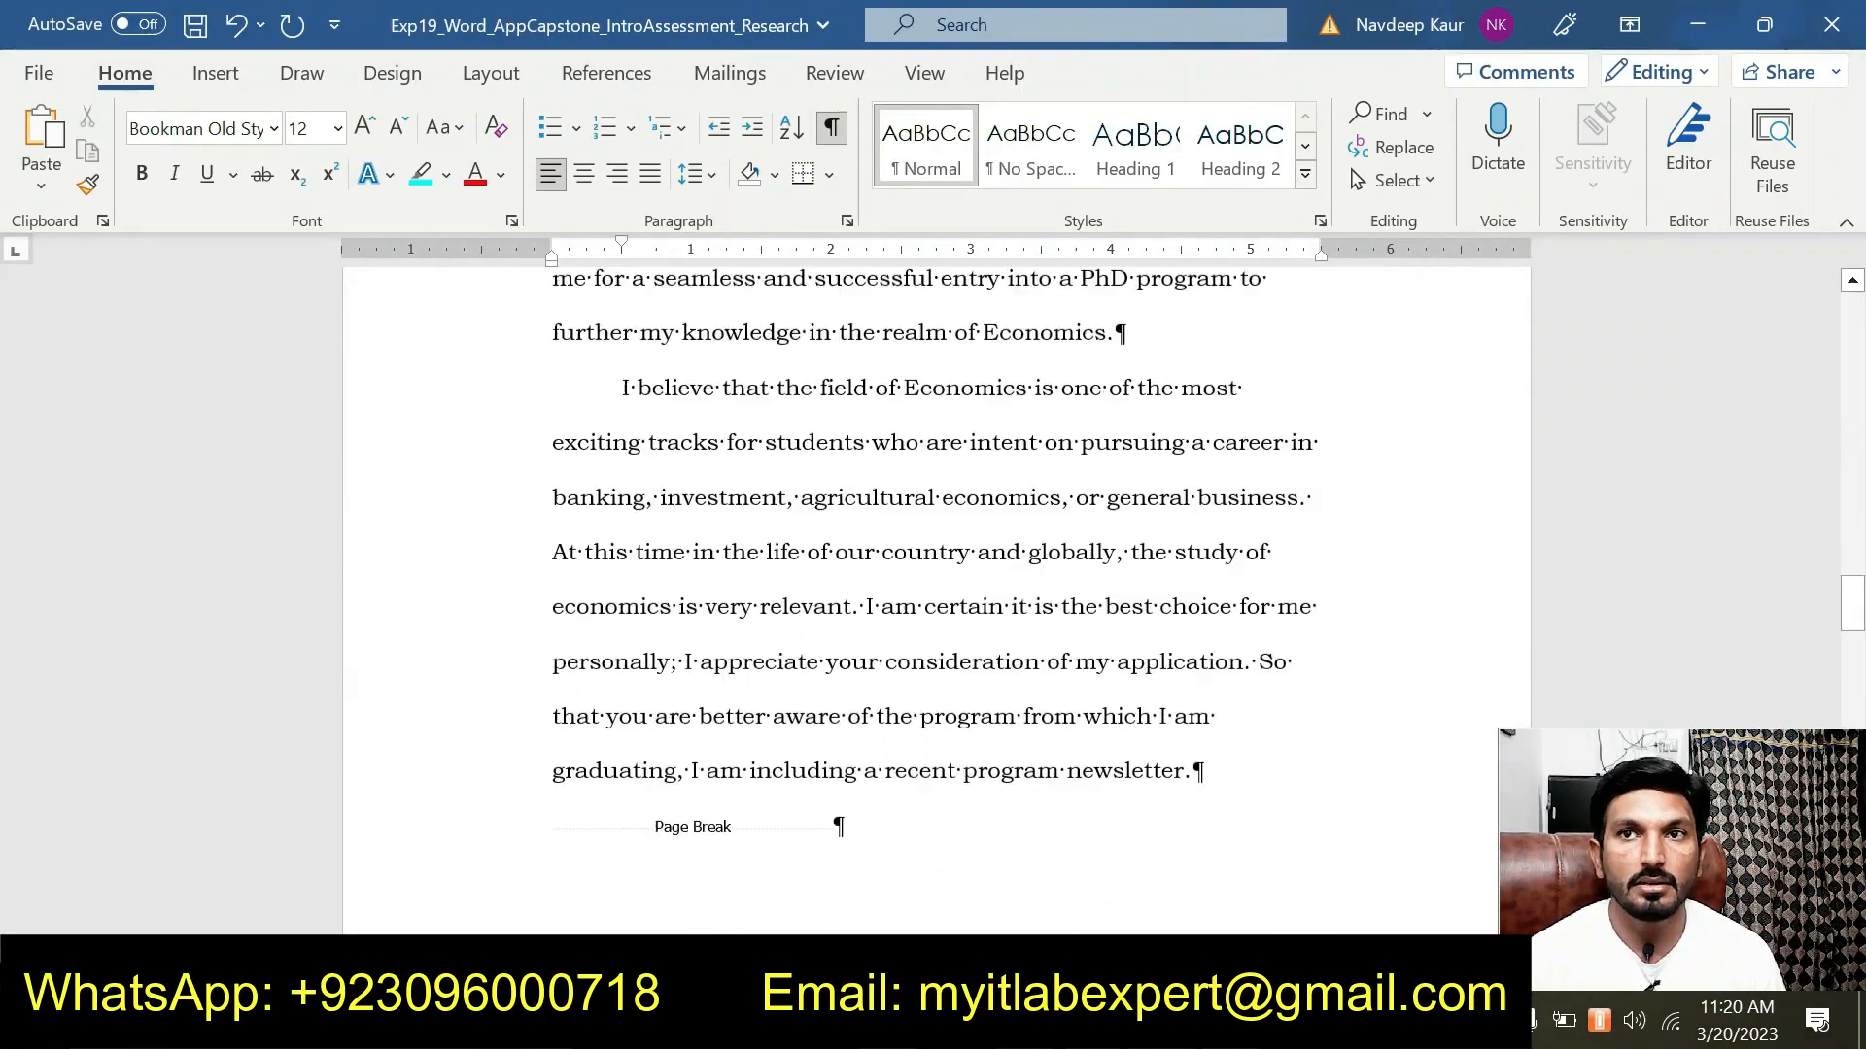
scroll(933, 603, "down", 5)
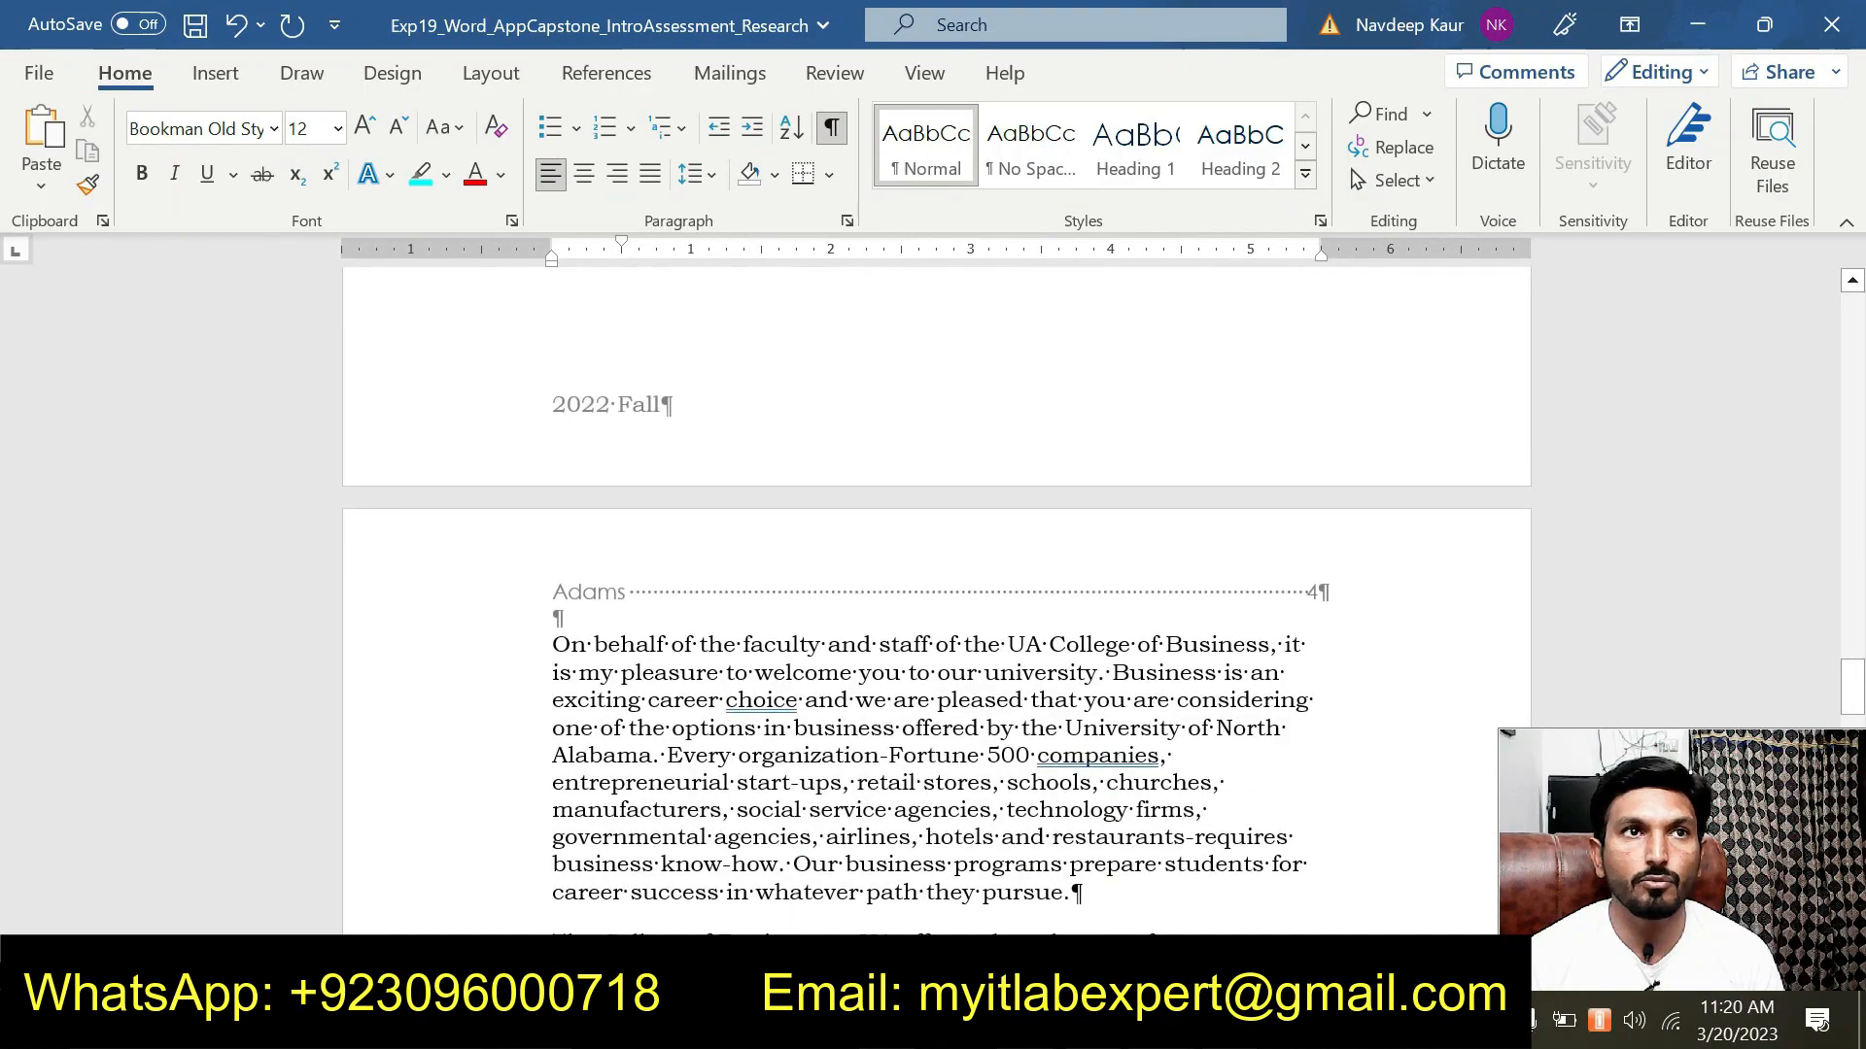
left_click_drag(551, 644, 953, 716)
scroll(952, 838, "down", 1)
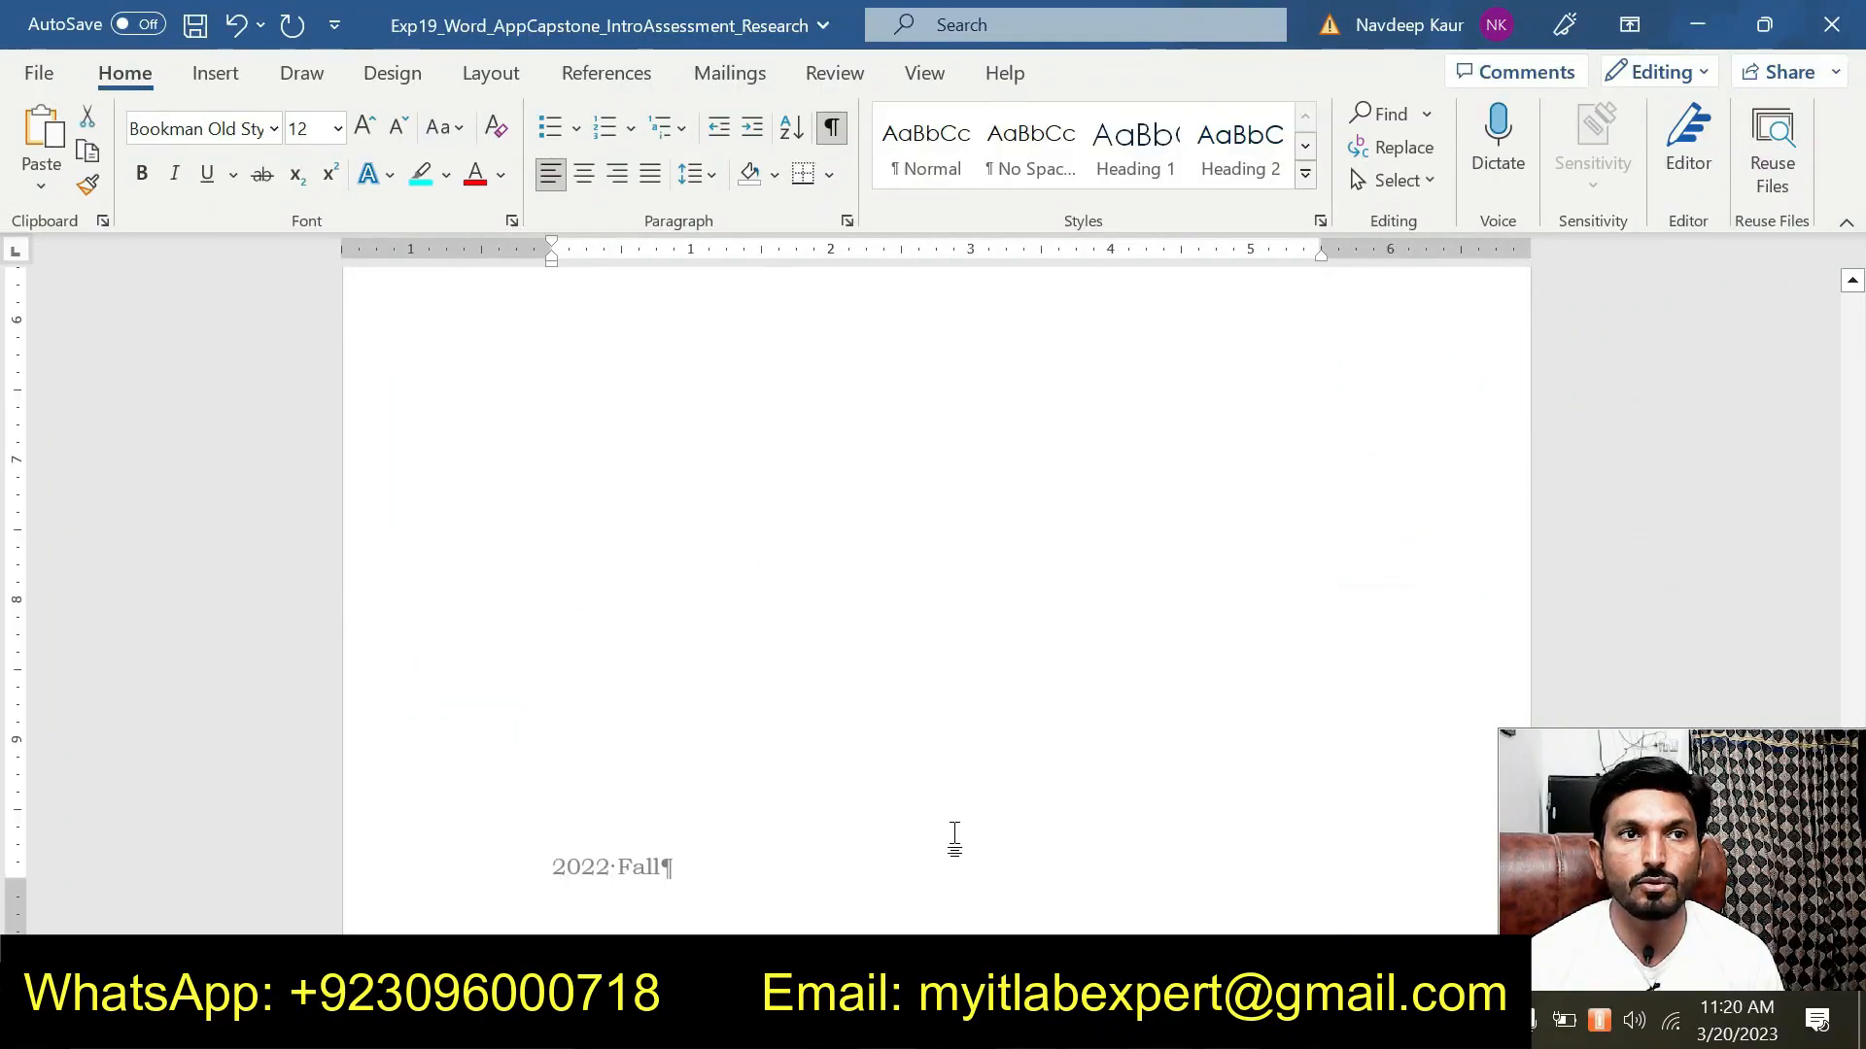
scroll(953, 836, "up", 20)
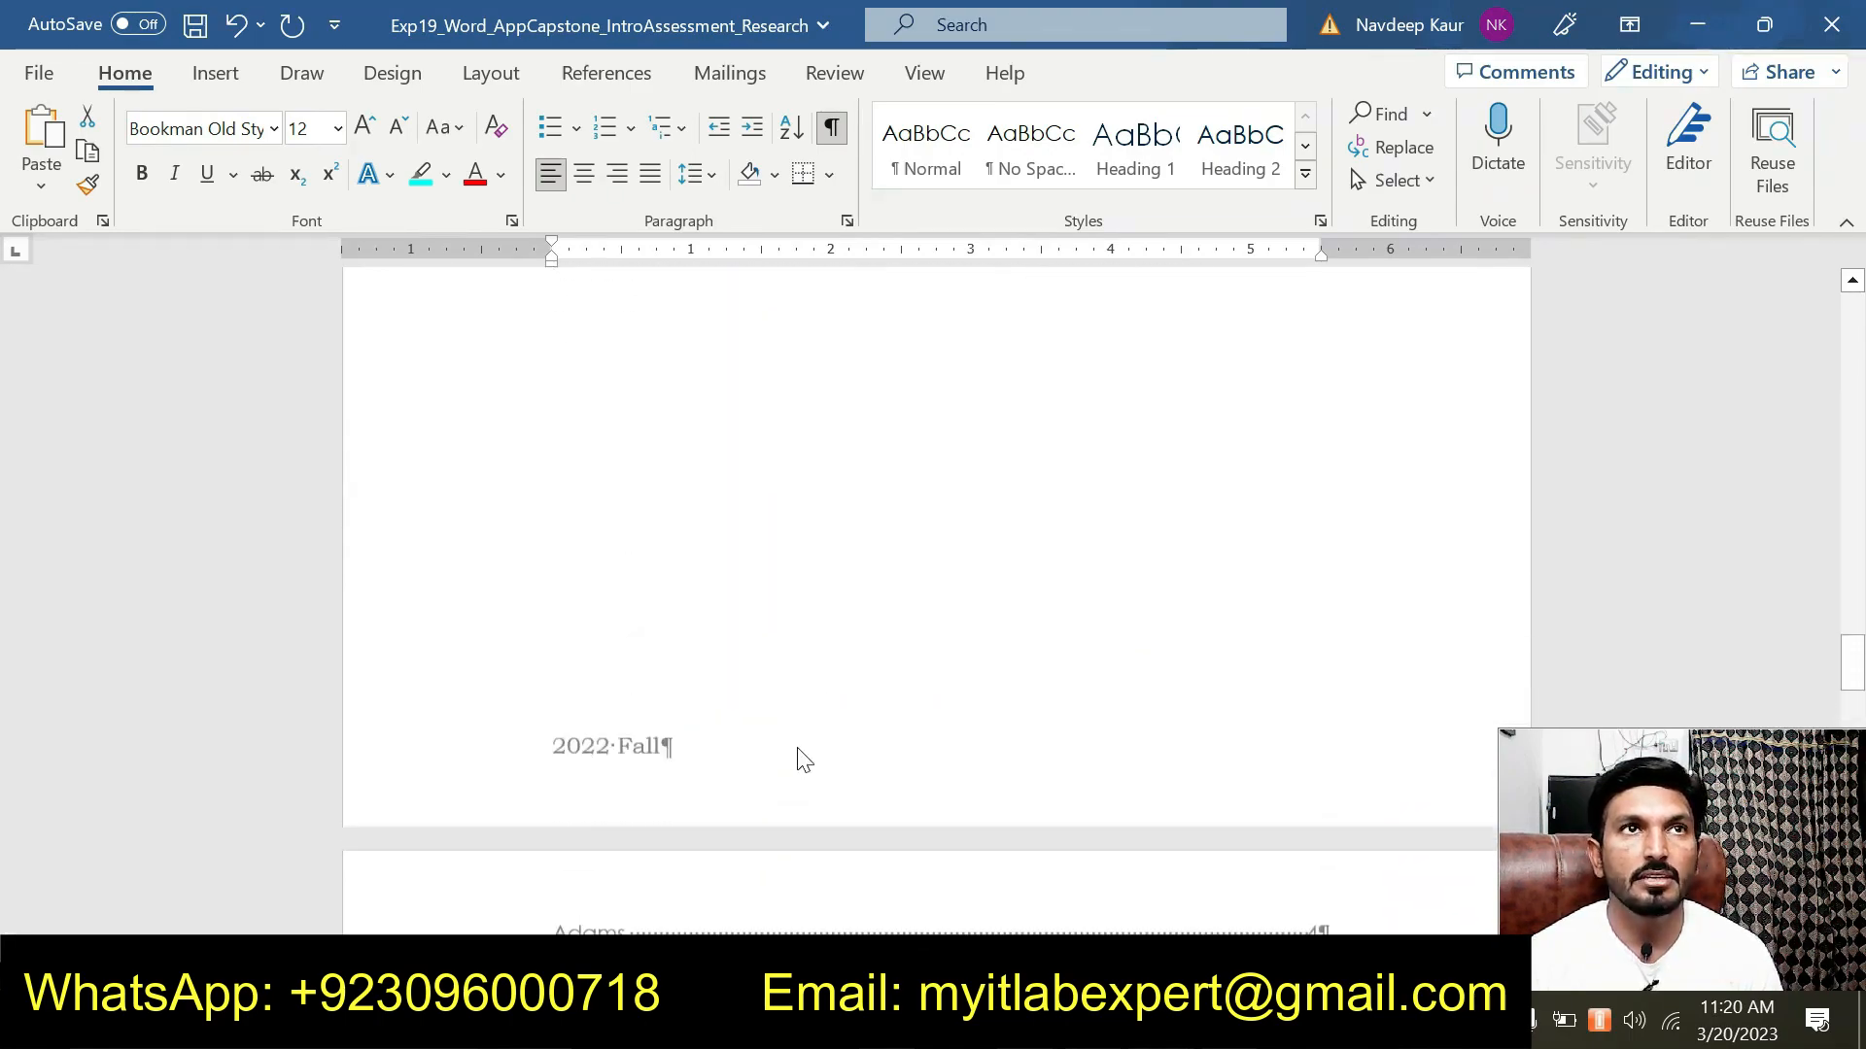
scroll(796, 748, "down", 5)
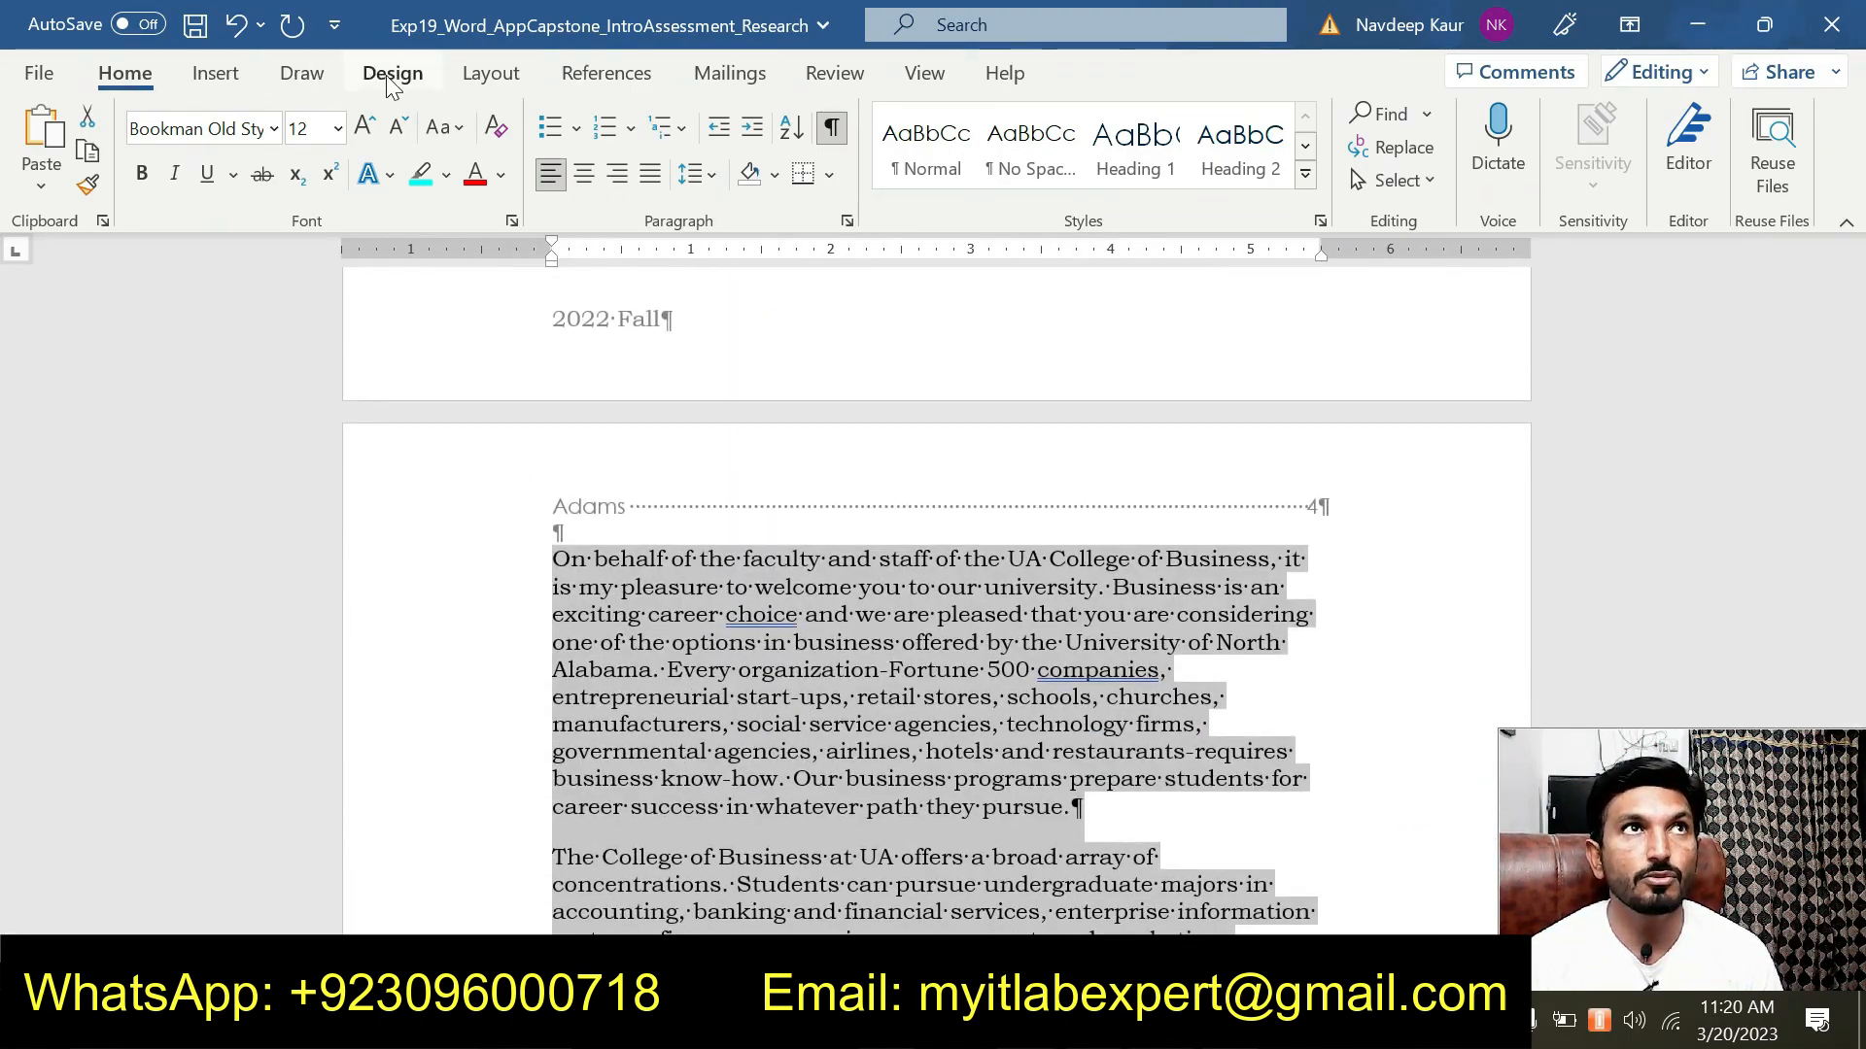
left_click(475, 79)
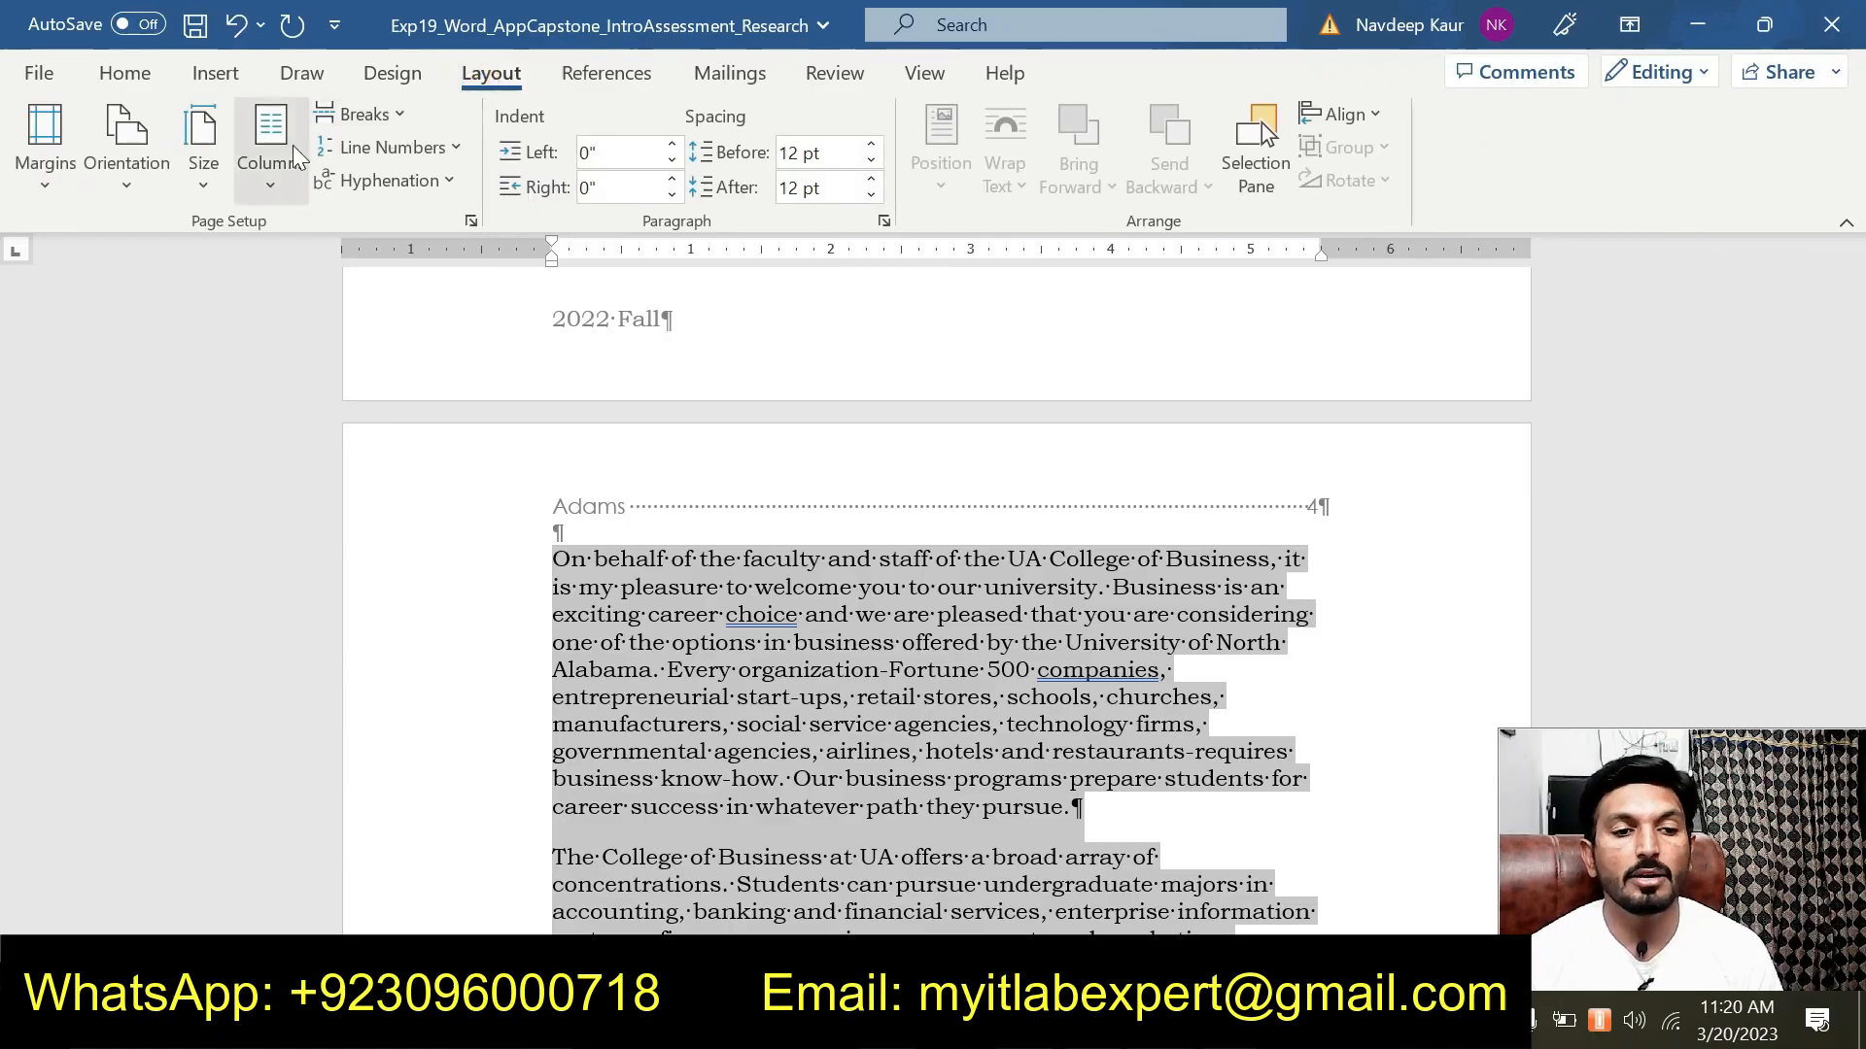
left_click(255, 177)
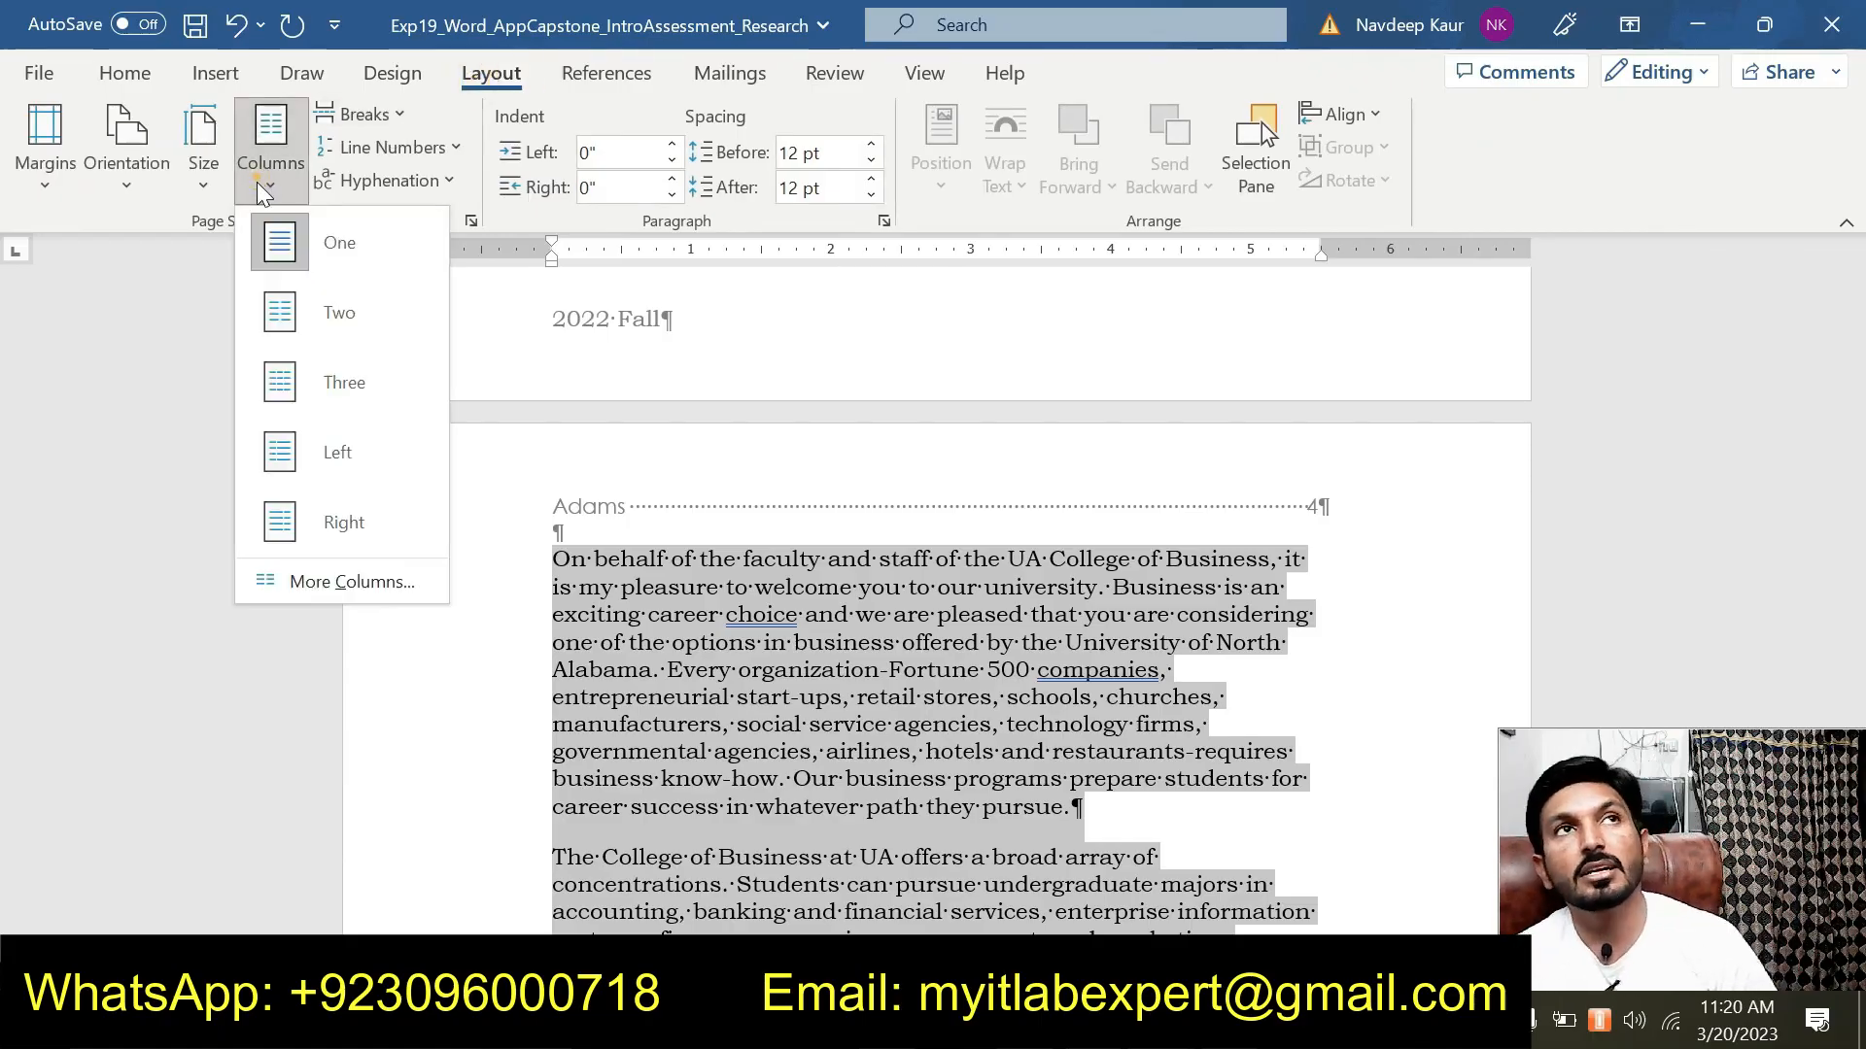
left_click(351, 335)
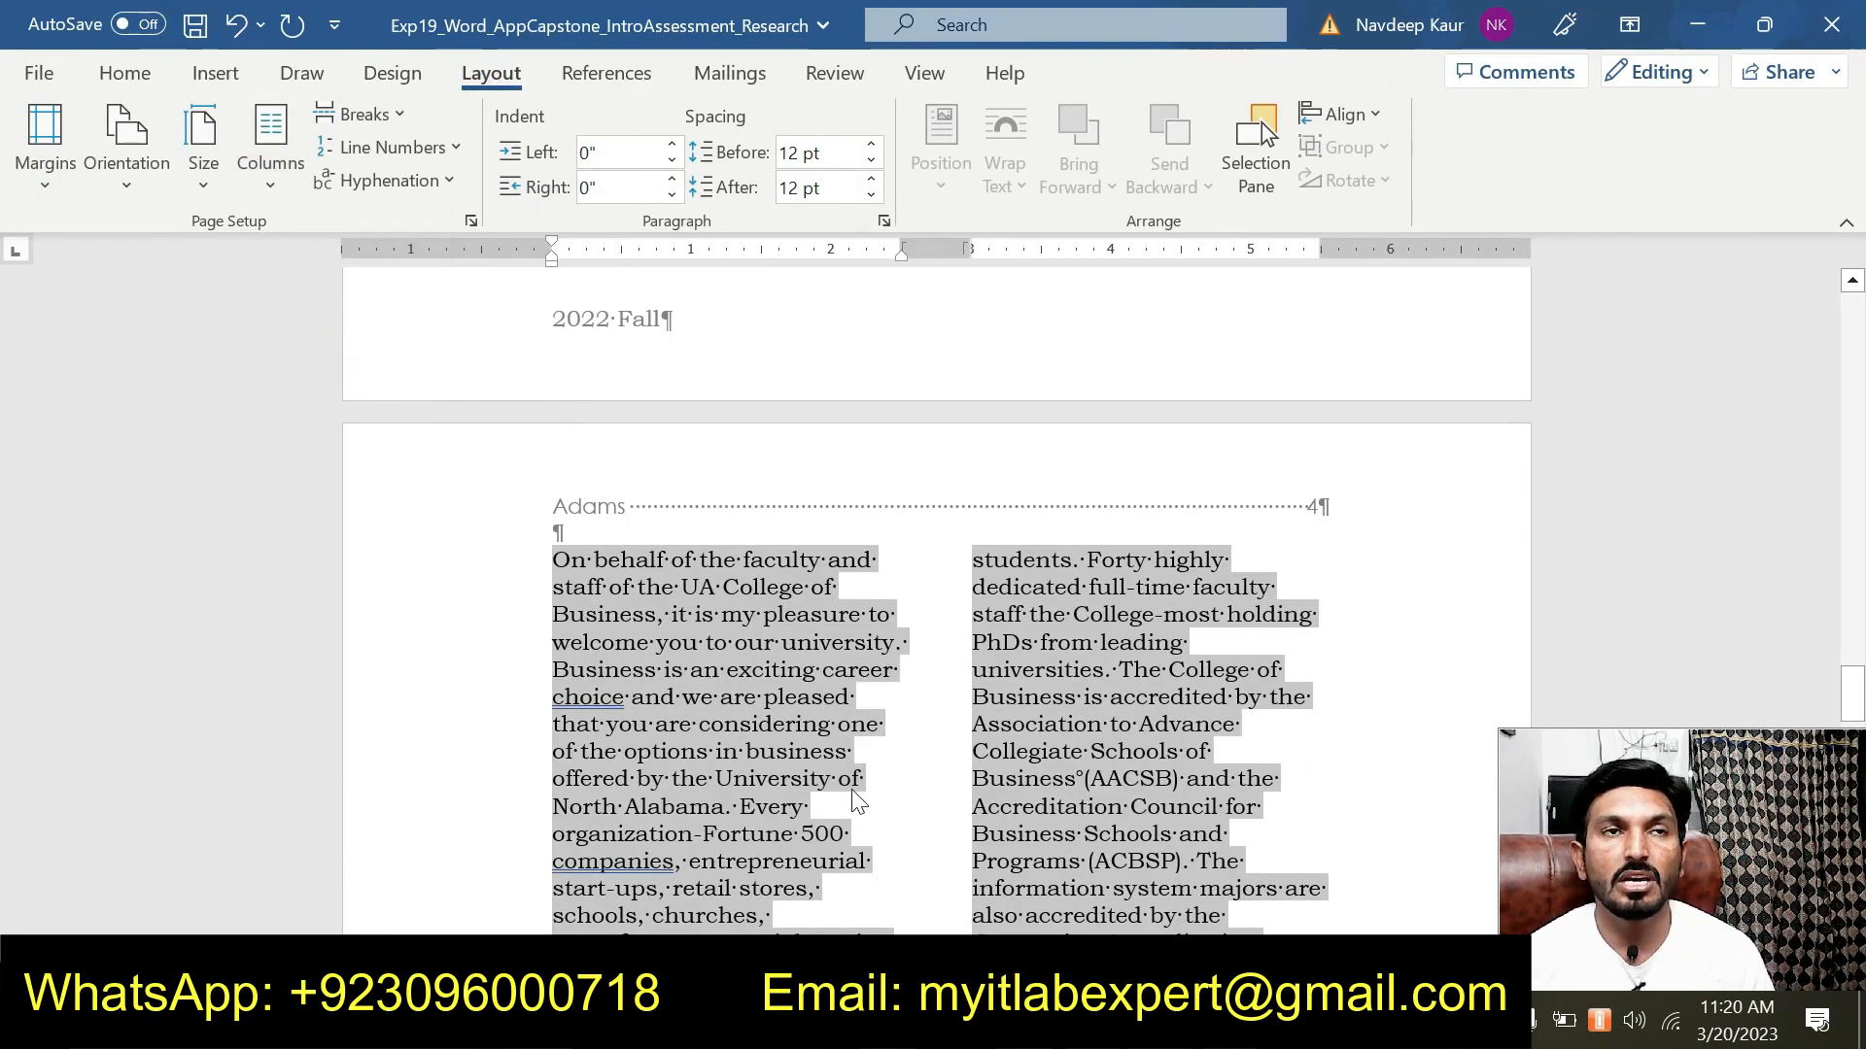
scroll(852, 789, "down", 1)
scroll(851, 789, "down", 4)
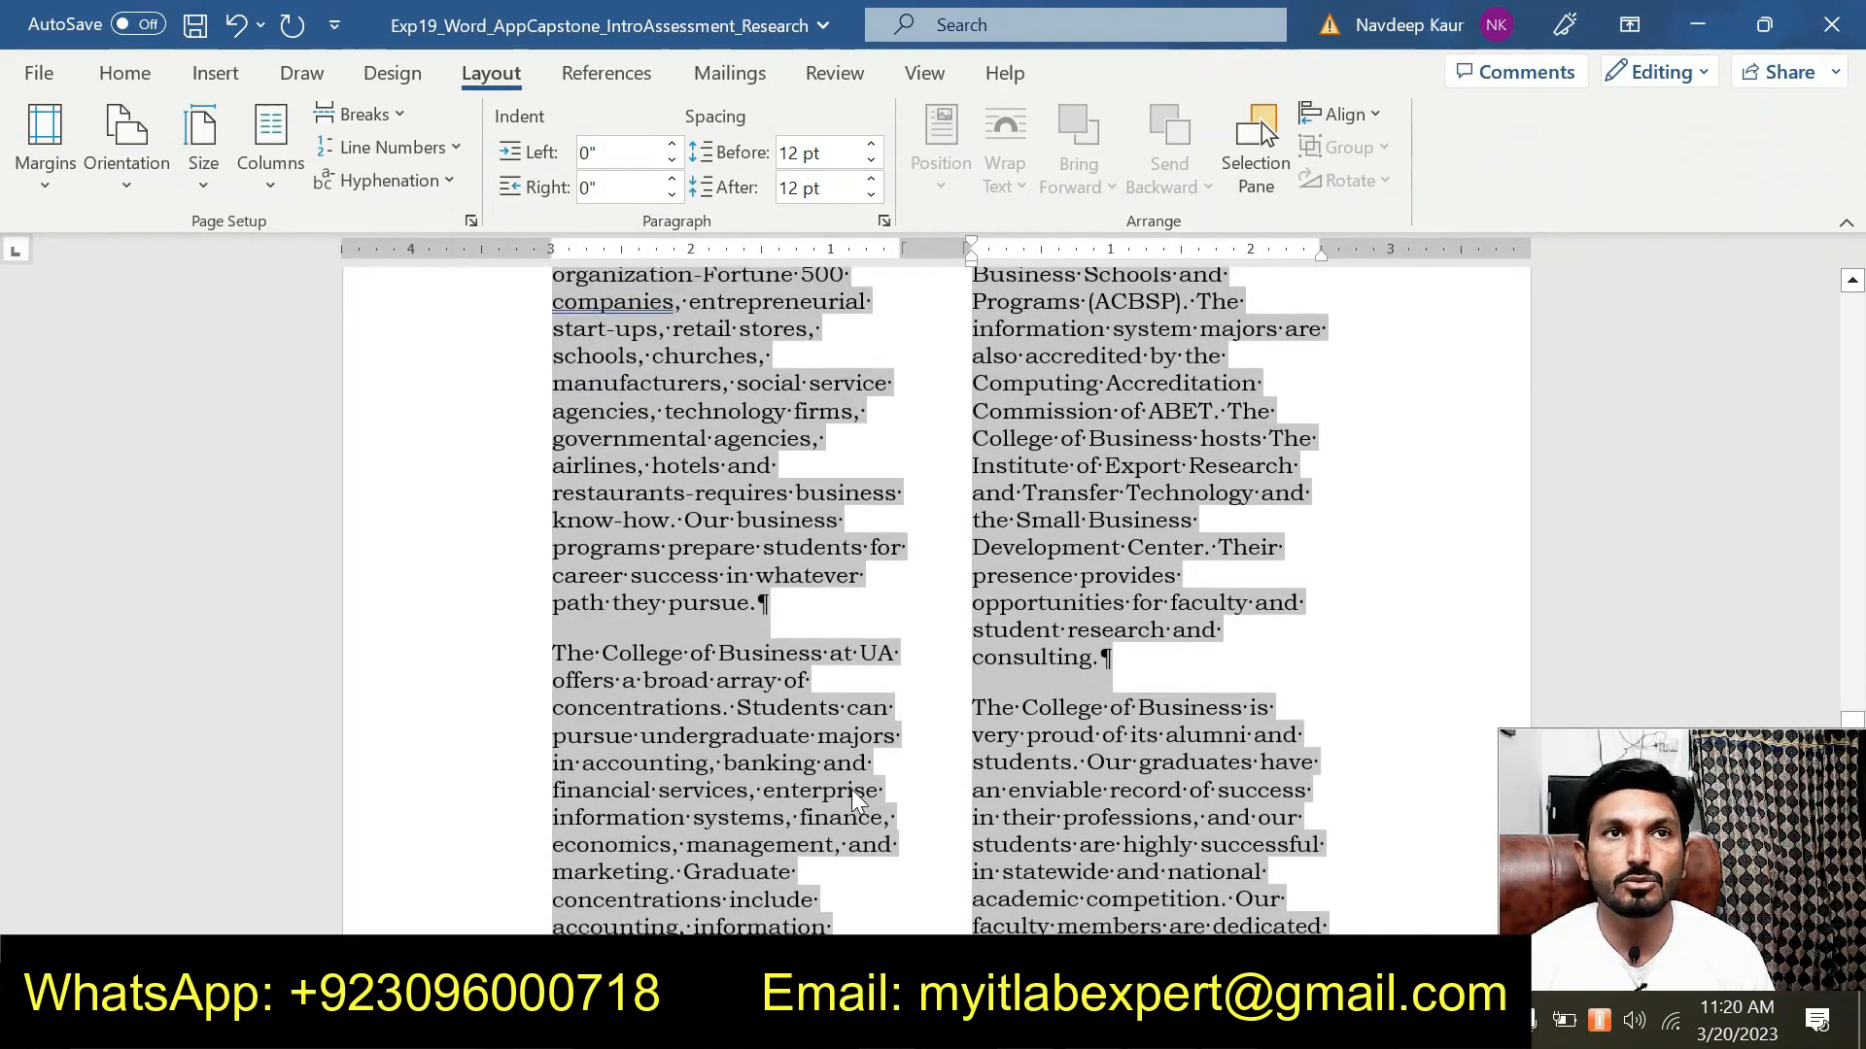
Insert a Continuous section break before "On behalf of the faculty and staff" on page 4 of the research document.
scroll(851, 789, "up", 6)
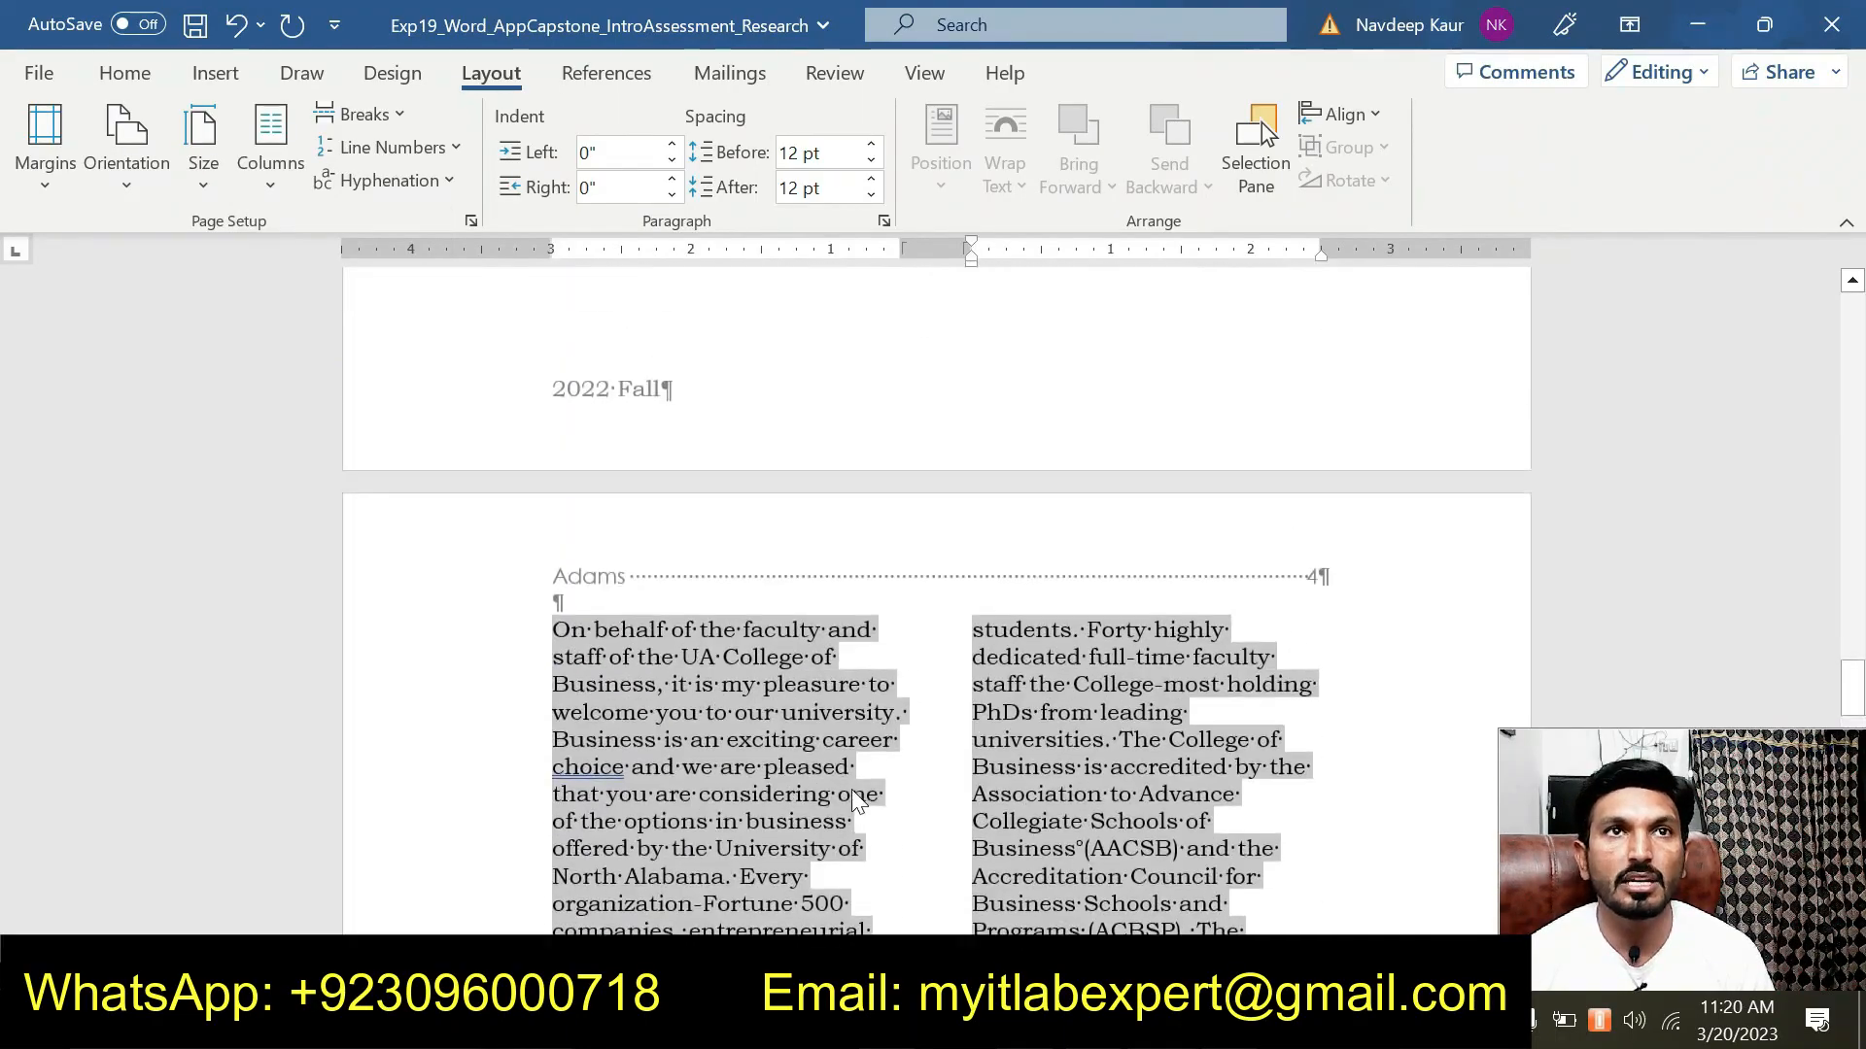
left_click(557, 635)
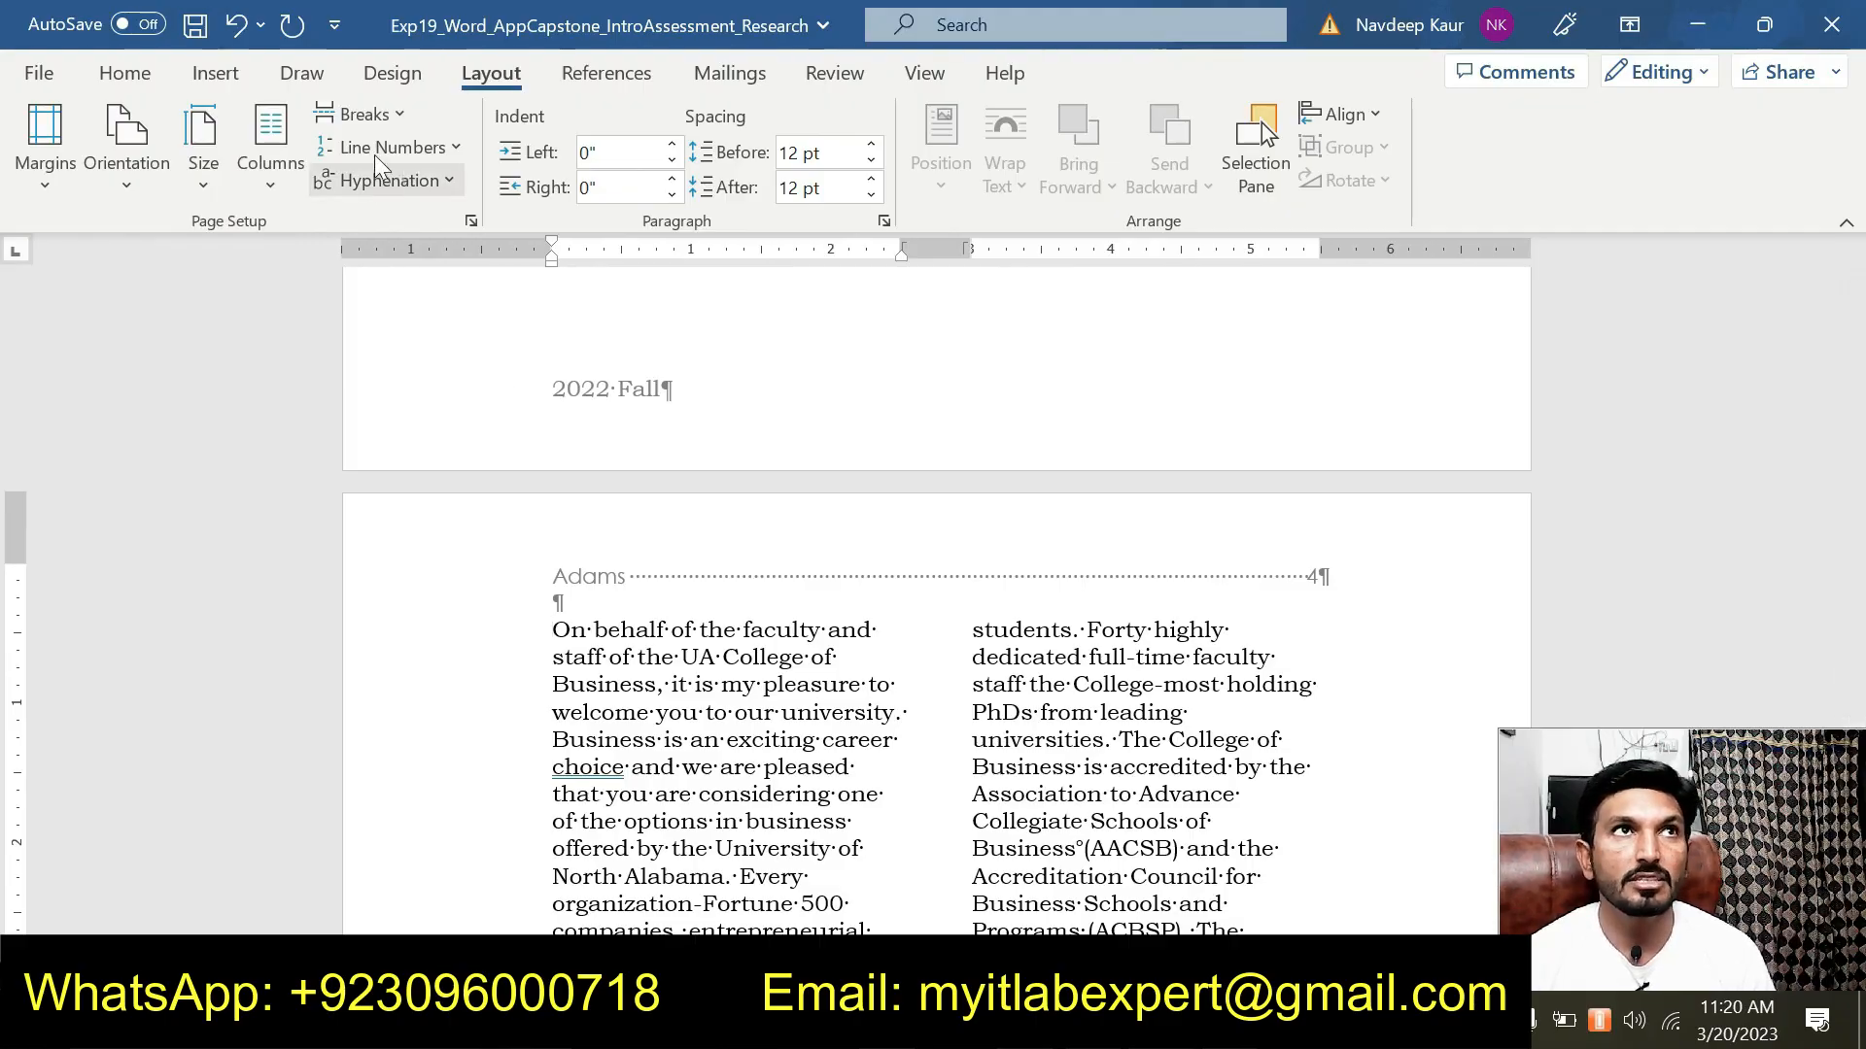
left_click(360, 114)
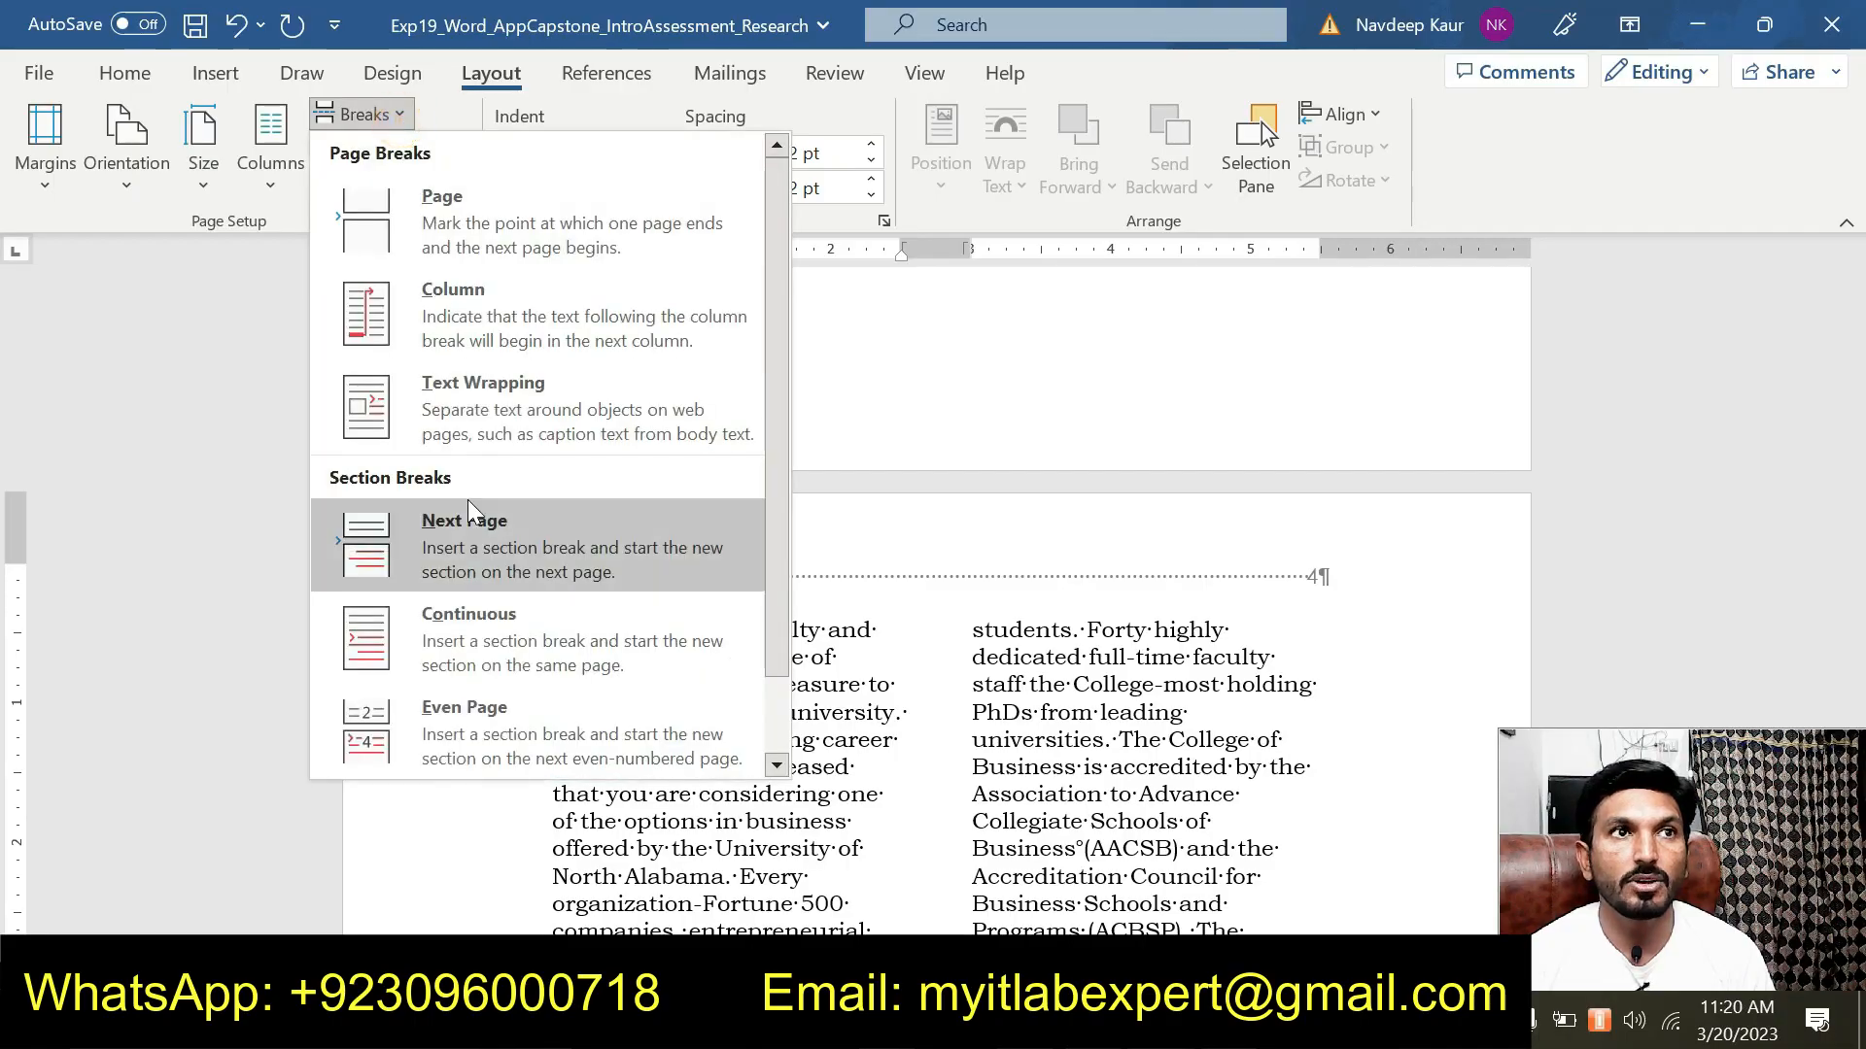
left_click(497, 631)
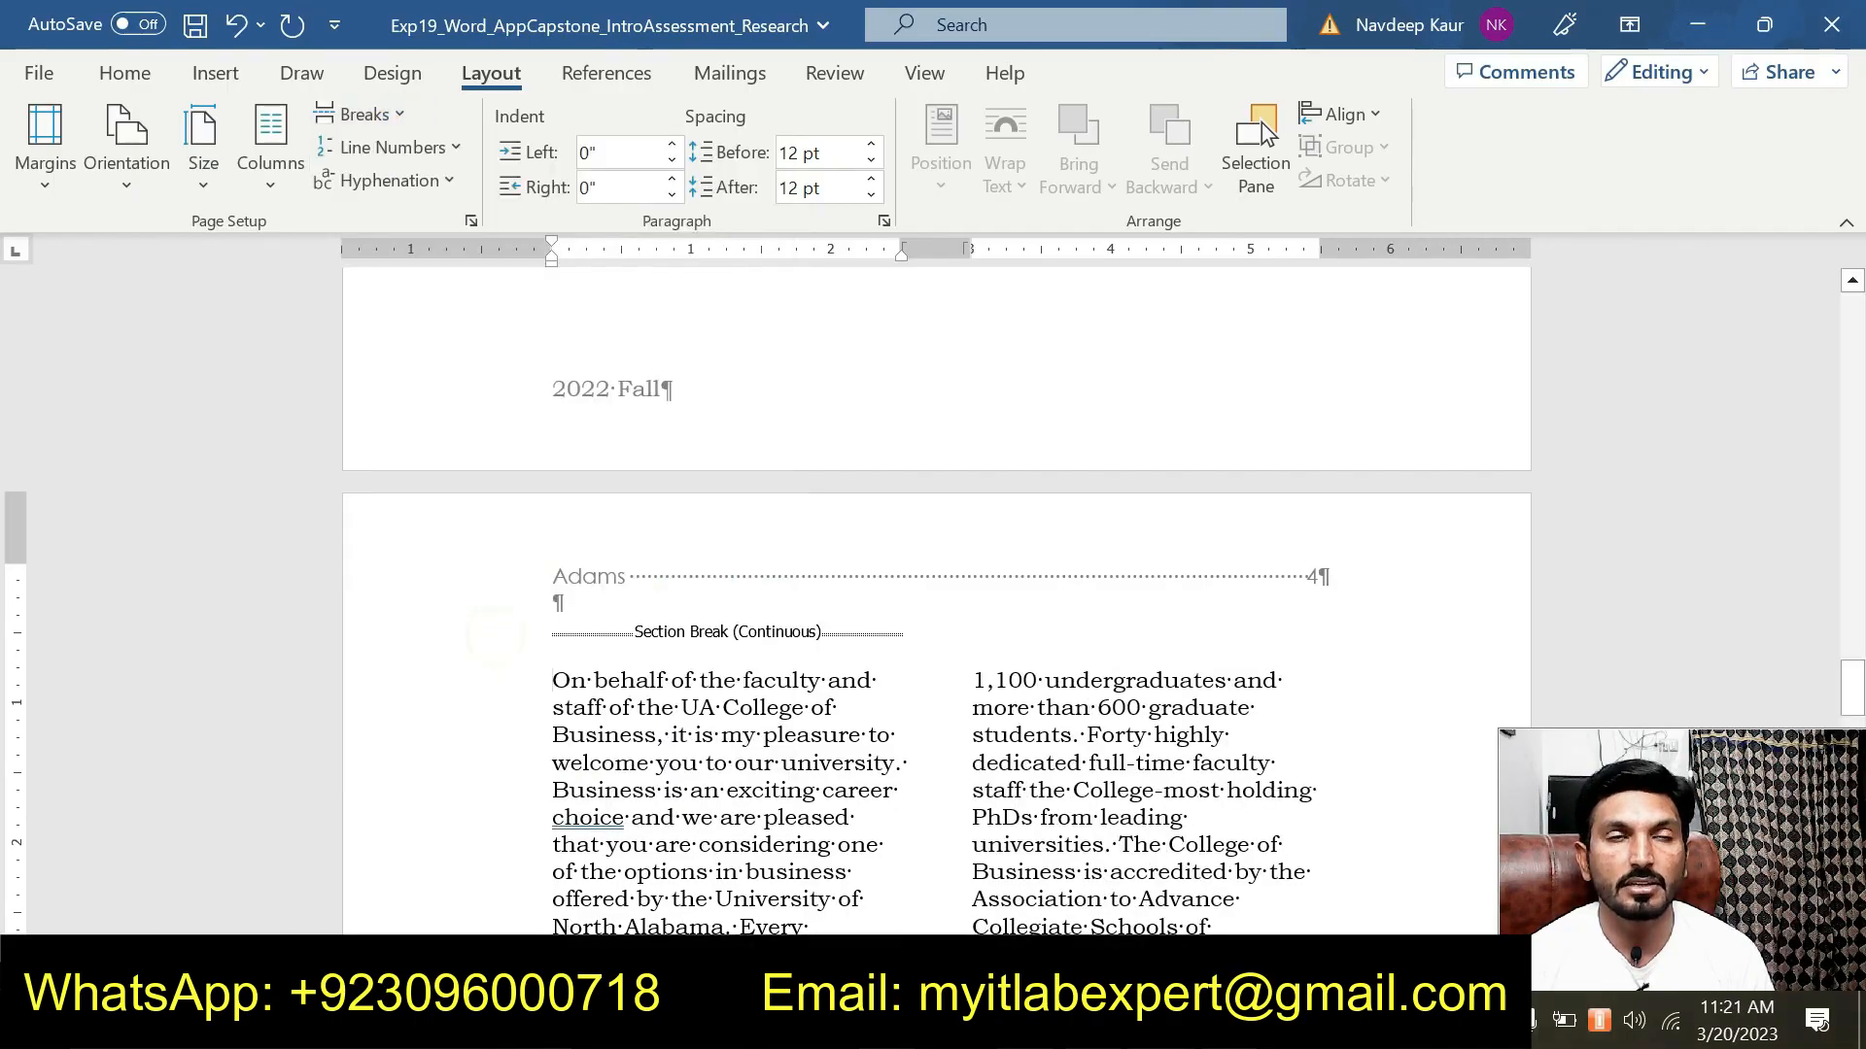
In the instructions document, remove the highlight from step 11 and highlight the step 12 text in turquoise.
mouse_move(1161, 1025)
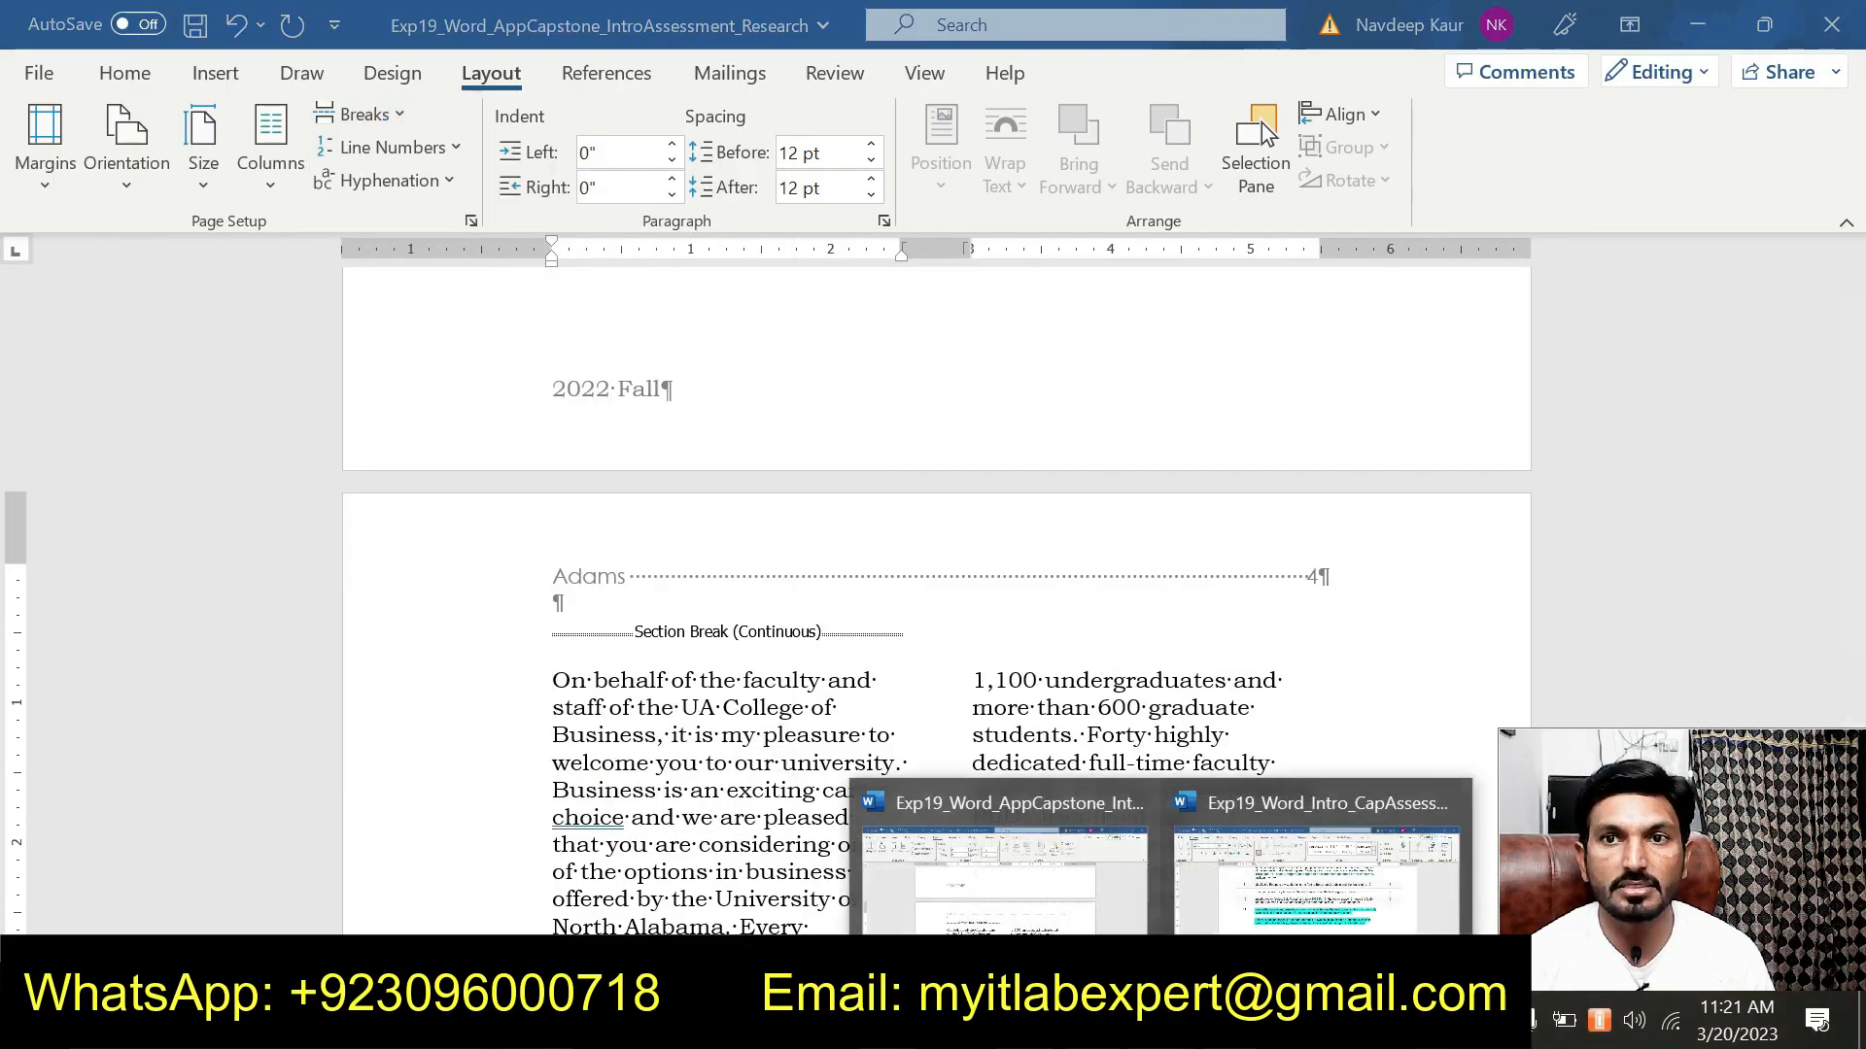
left_click(1264, 923)
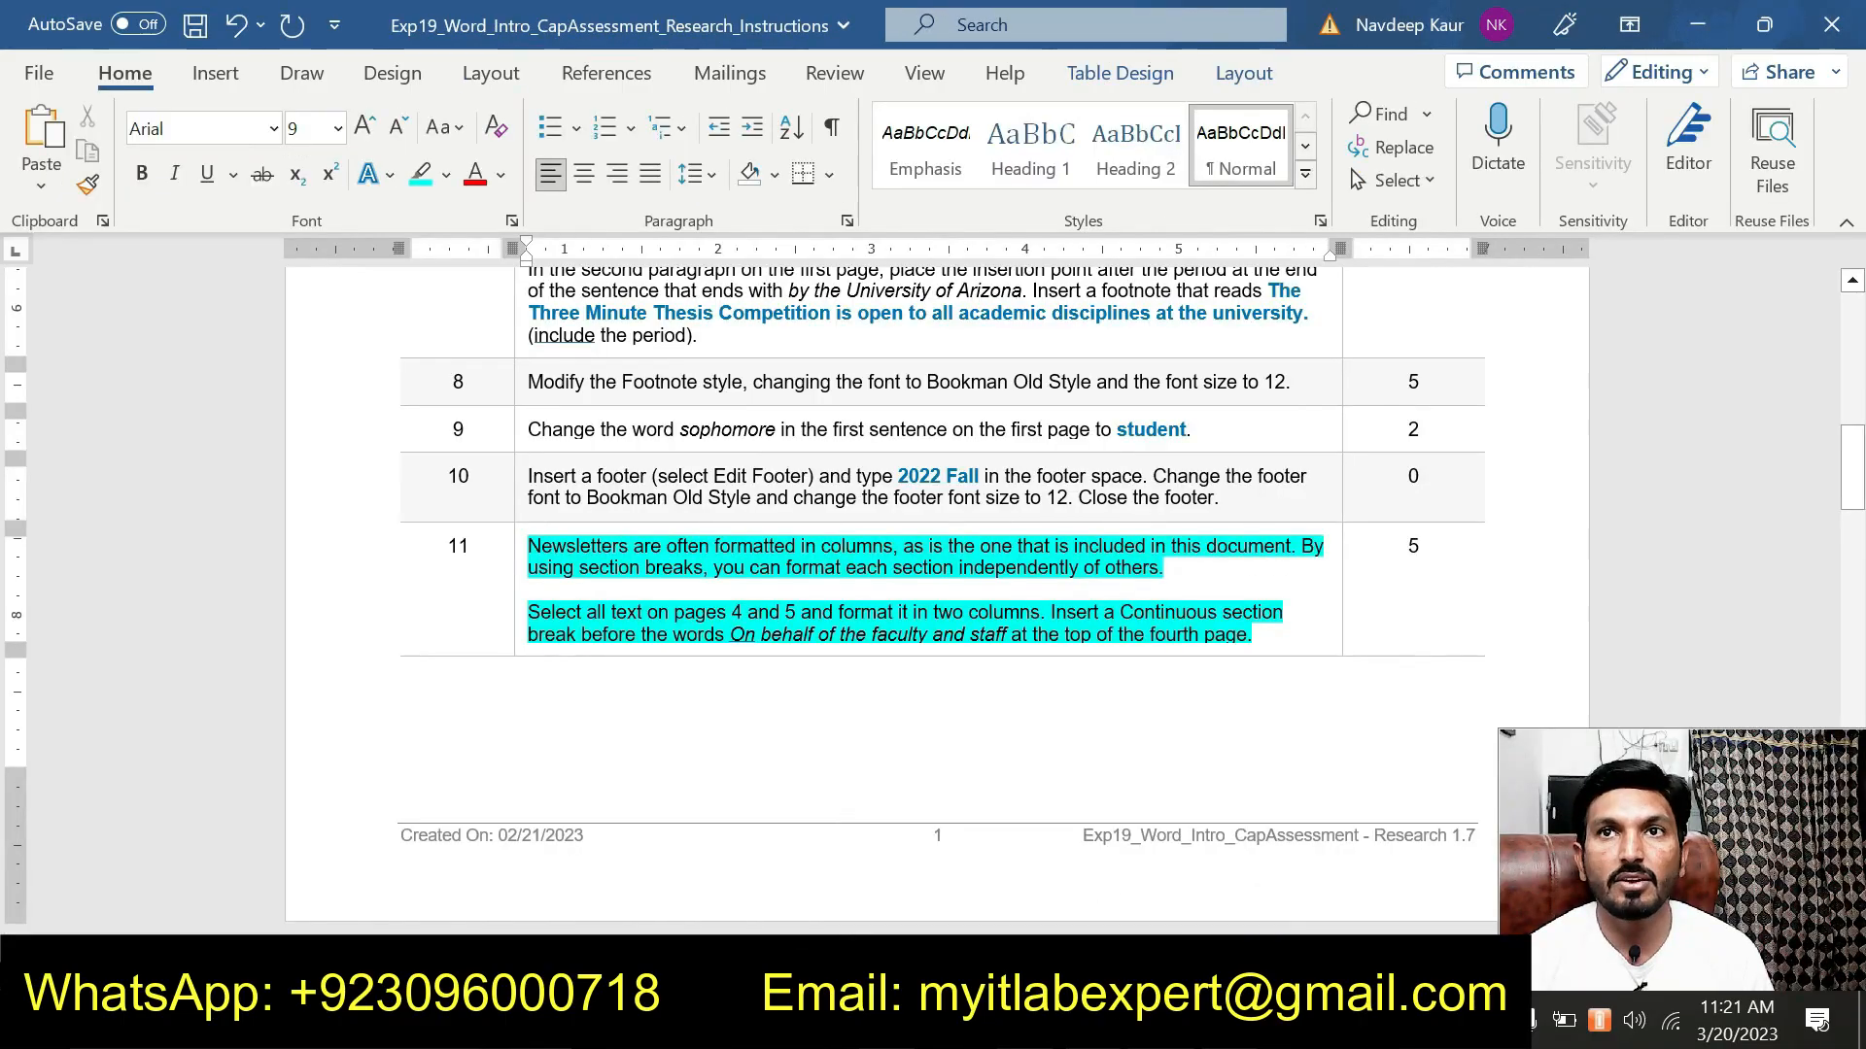
left_click_drag(1255, 635, 528, 546)
left_click(639, 505)
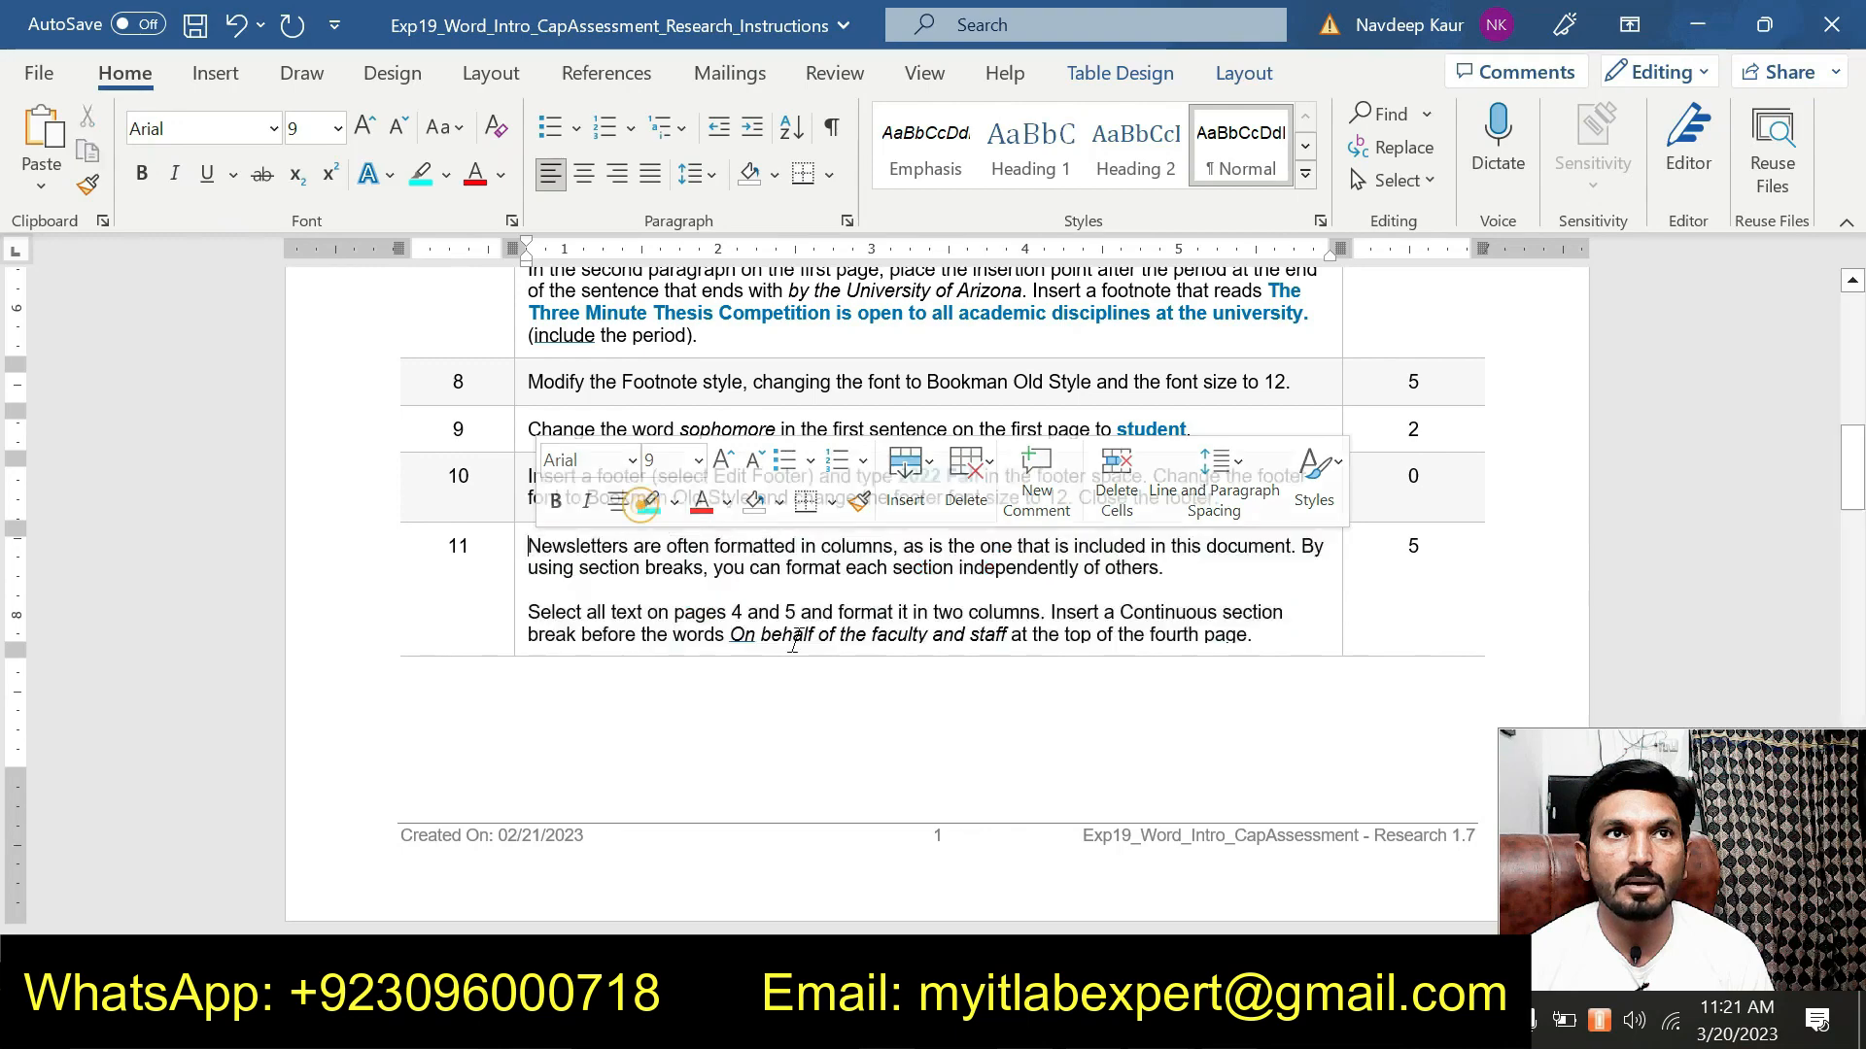
scroll(640, 505, "down", 4)
scroll(640, 505, "down", 2)
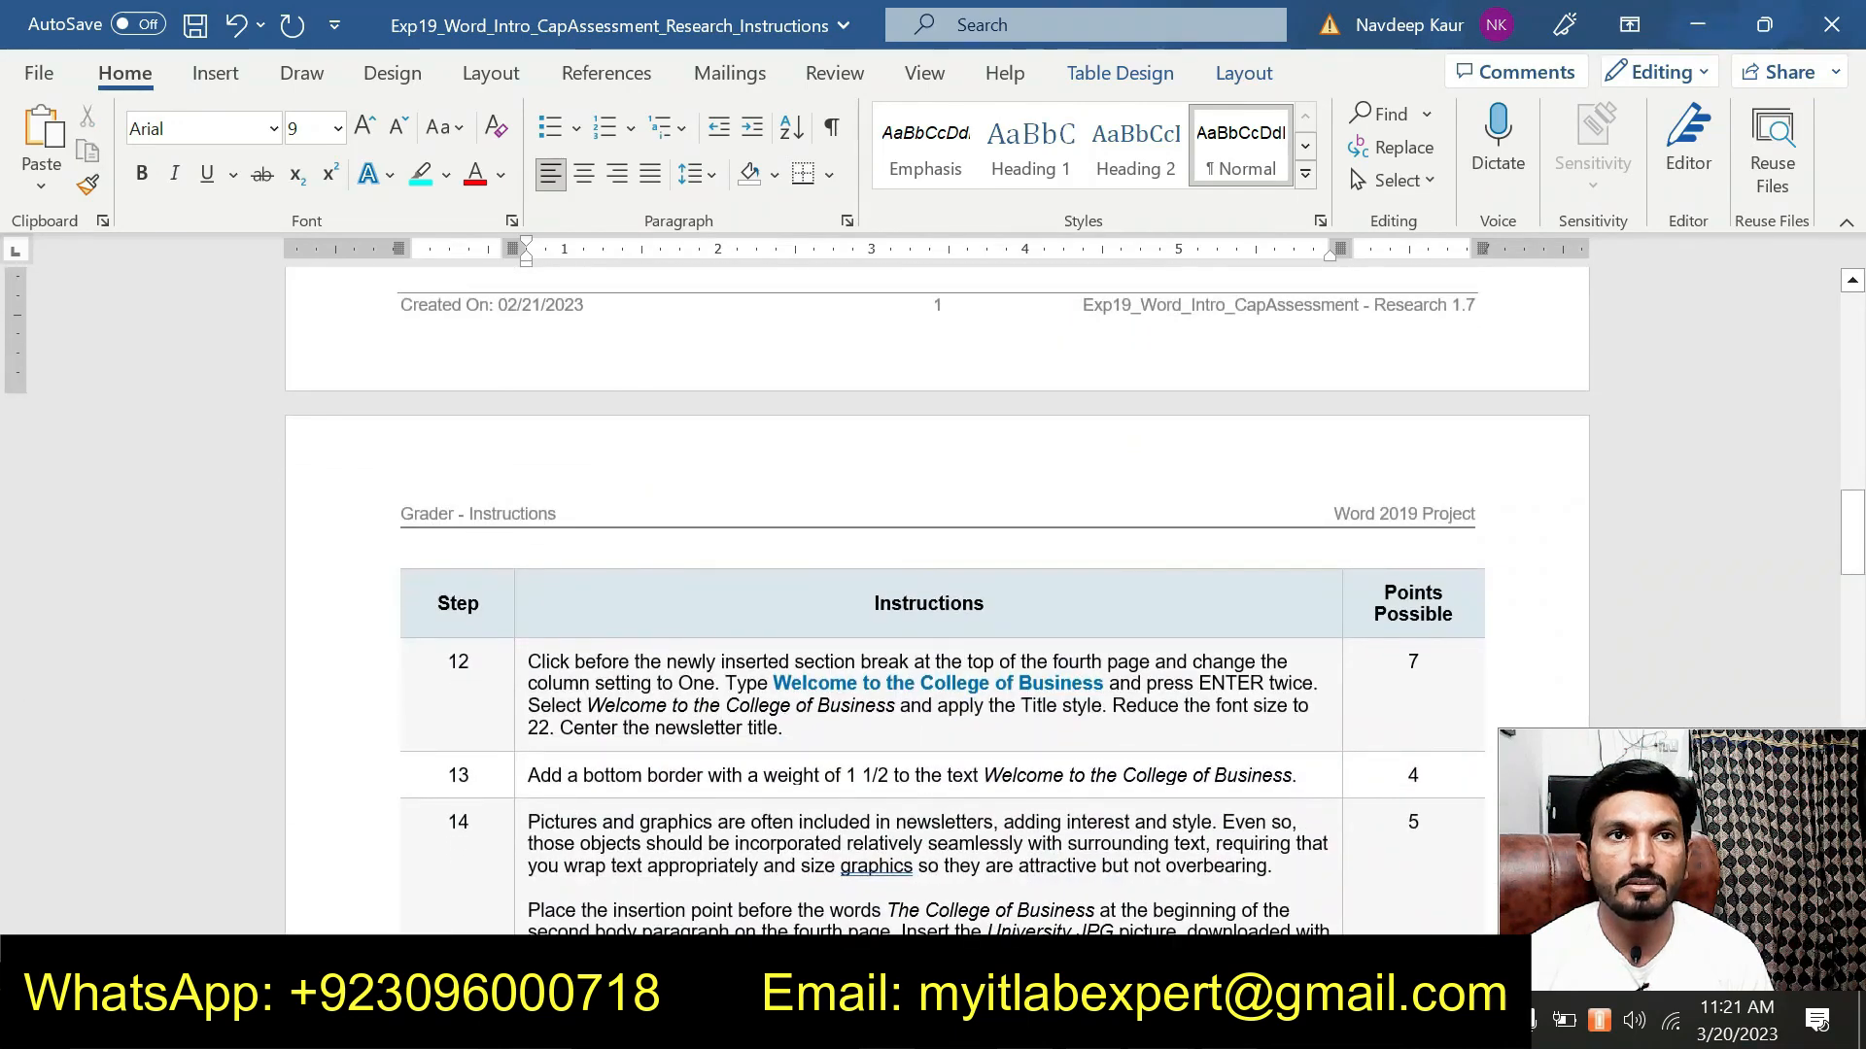
left_click_drag(528, 683, 788, 729)
left_click_drag(528, 662, 783, 729)
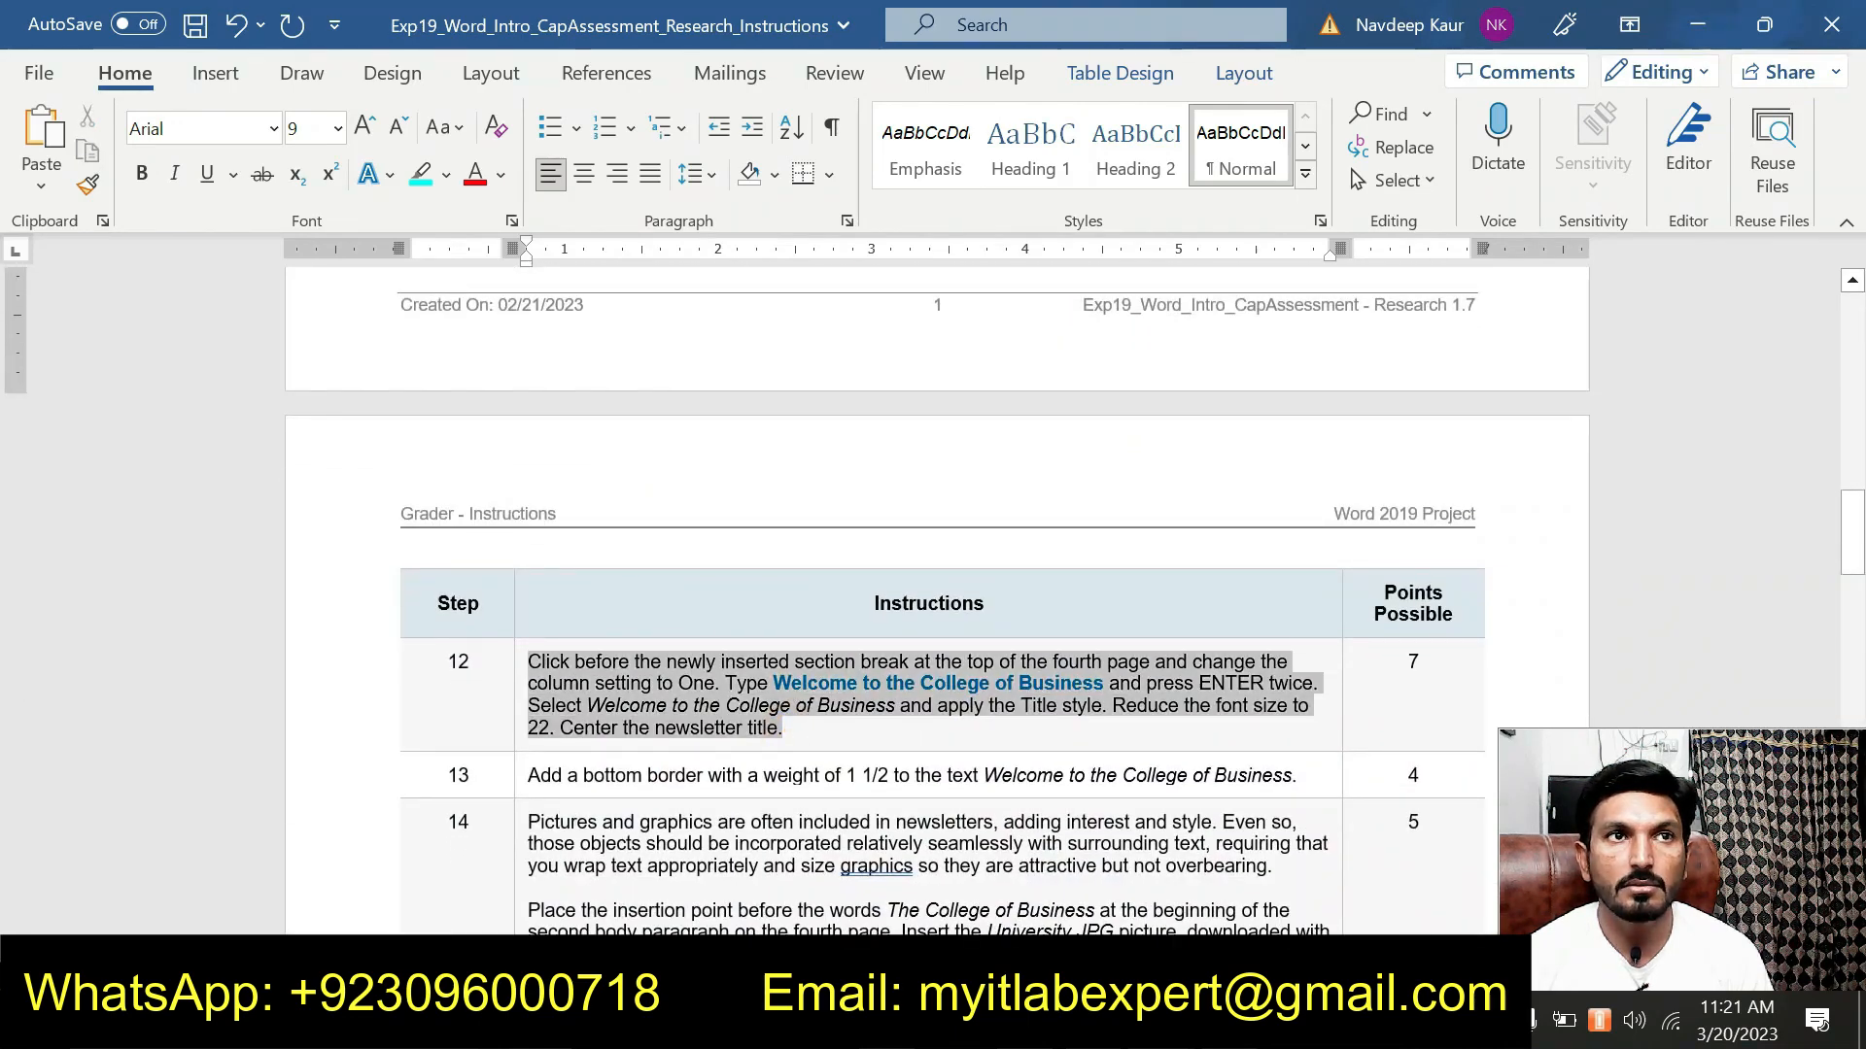
left_click(654, 620)
left_click(696, 727)
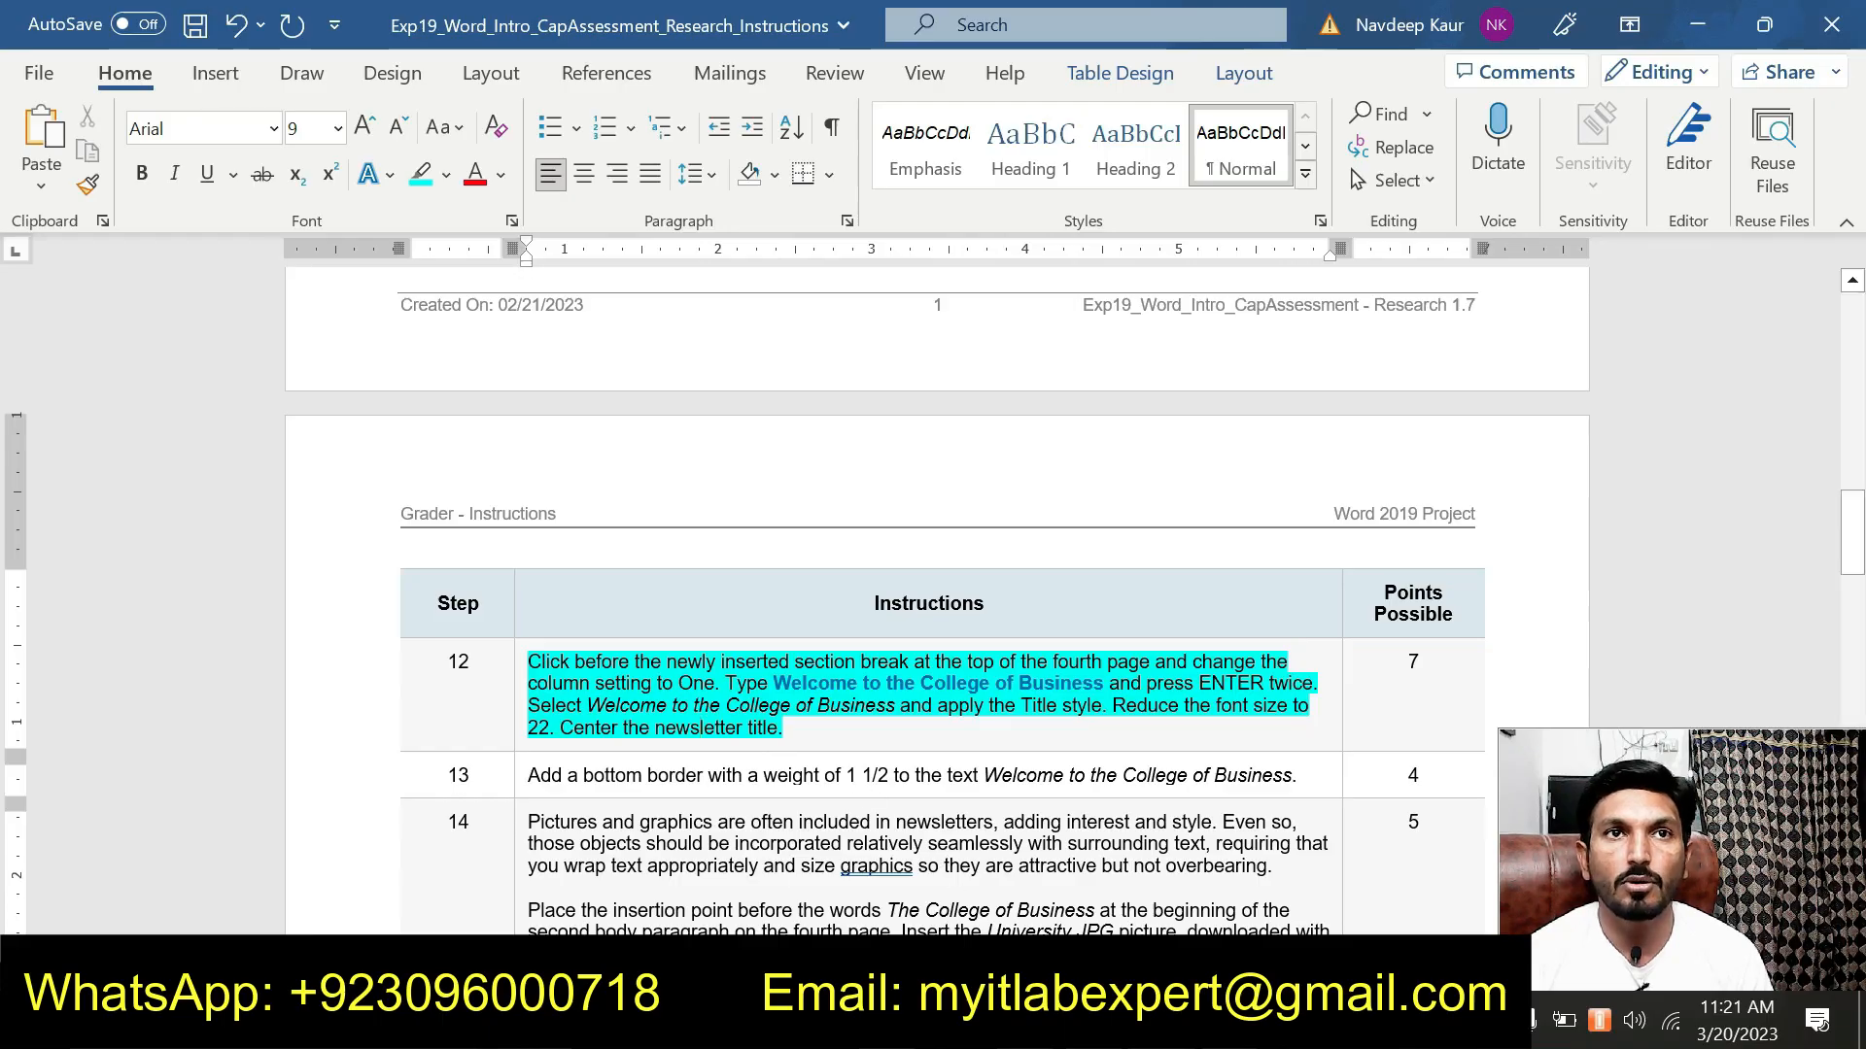
Copy "Welcome to the College of Business" from step 12 and switch to the research document.
left_click_drag(773, 683, 1105, 683)
key("ctrl+c")
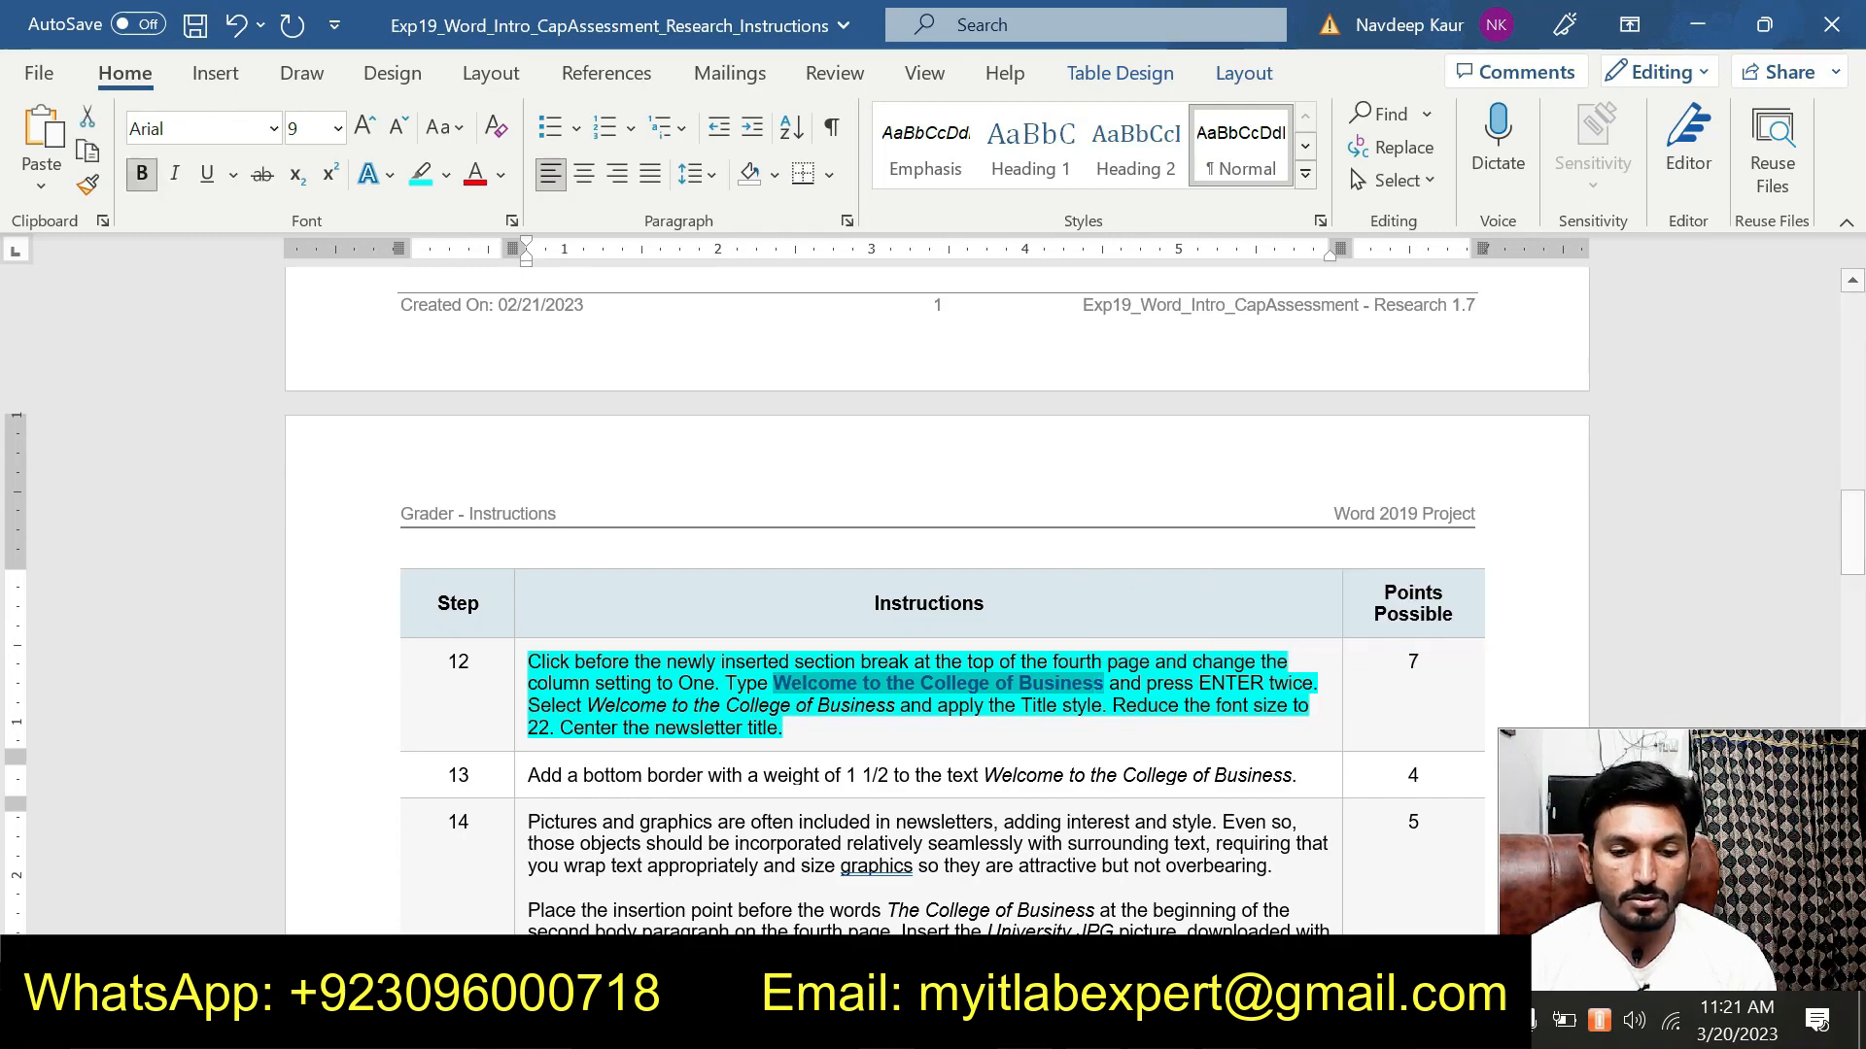
left_click(1161, 1030)
left_click(1001, 865)
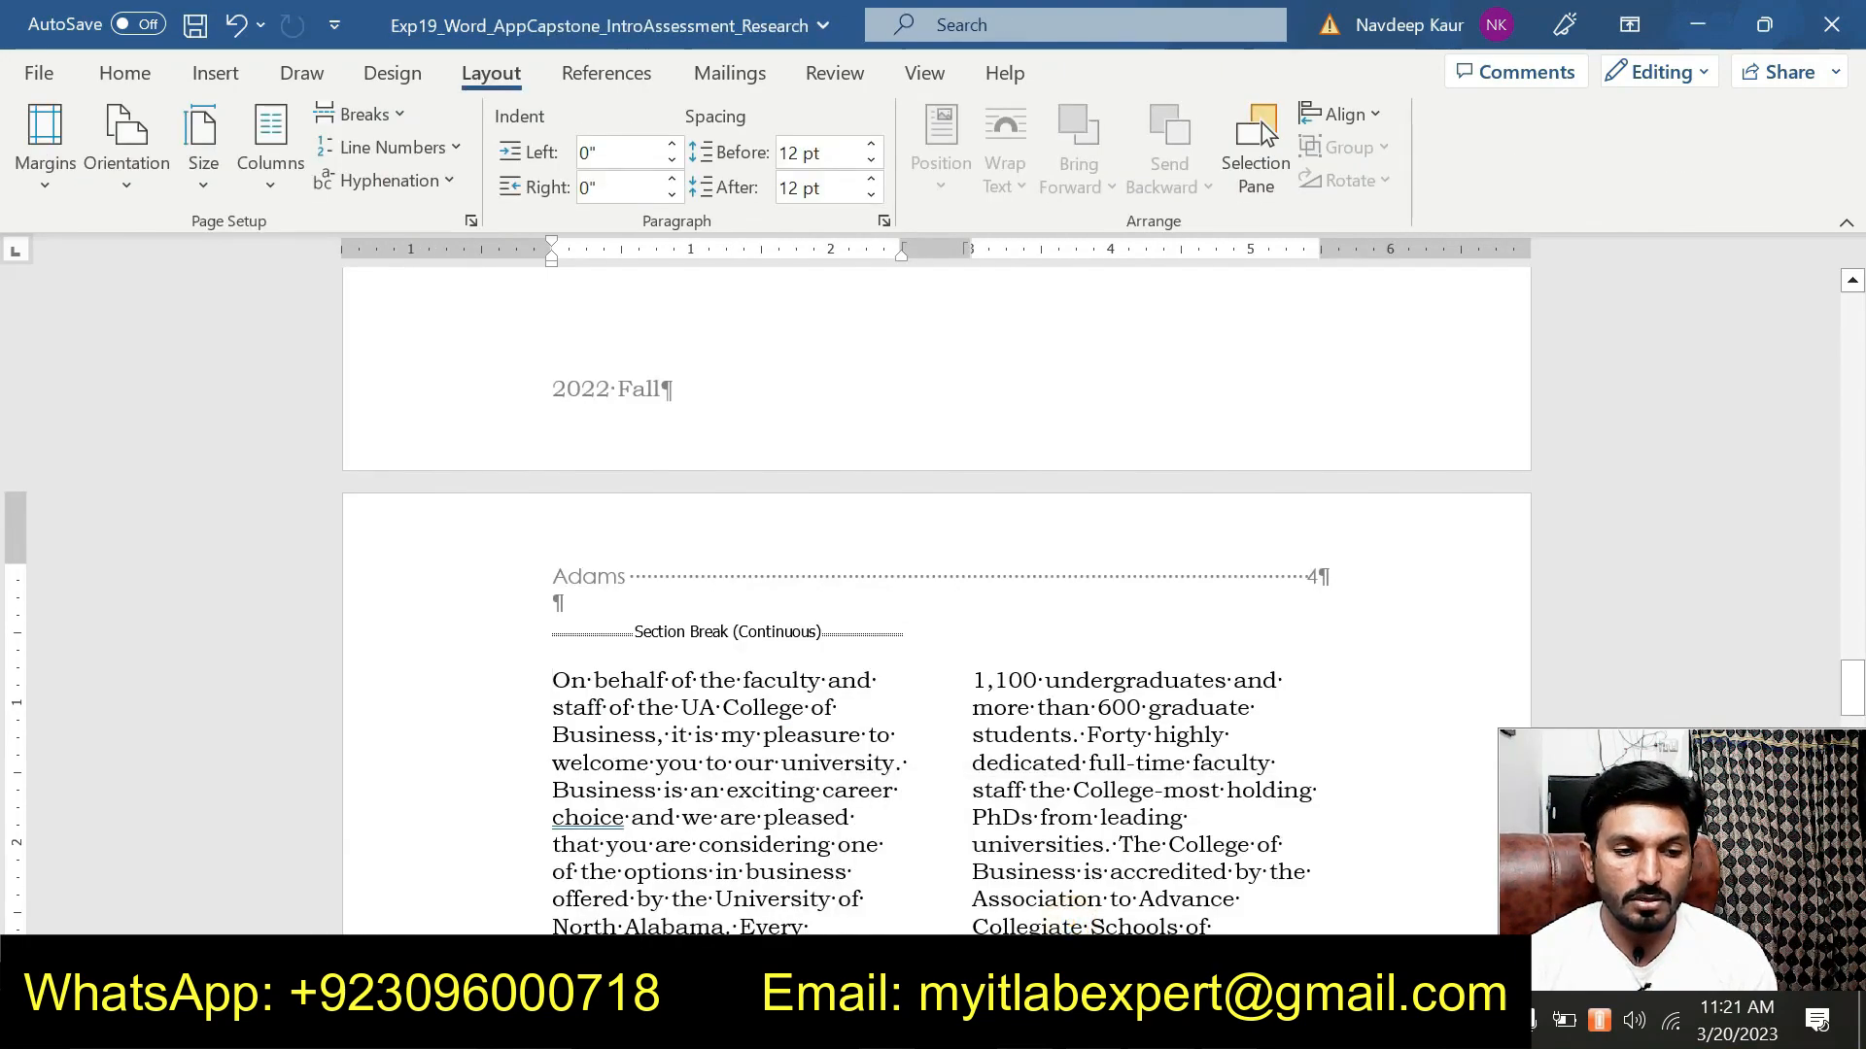
Place the insertion point before the section break on page 4 and set that section's columns to One.
left_click(541, 637)
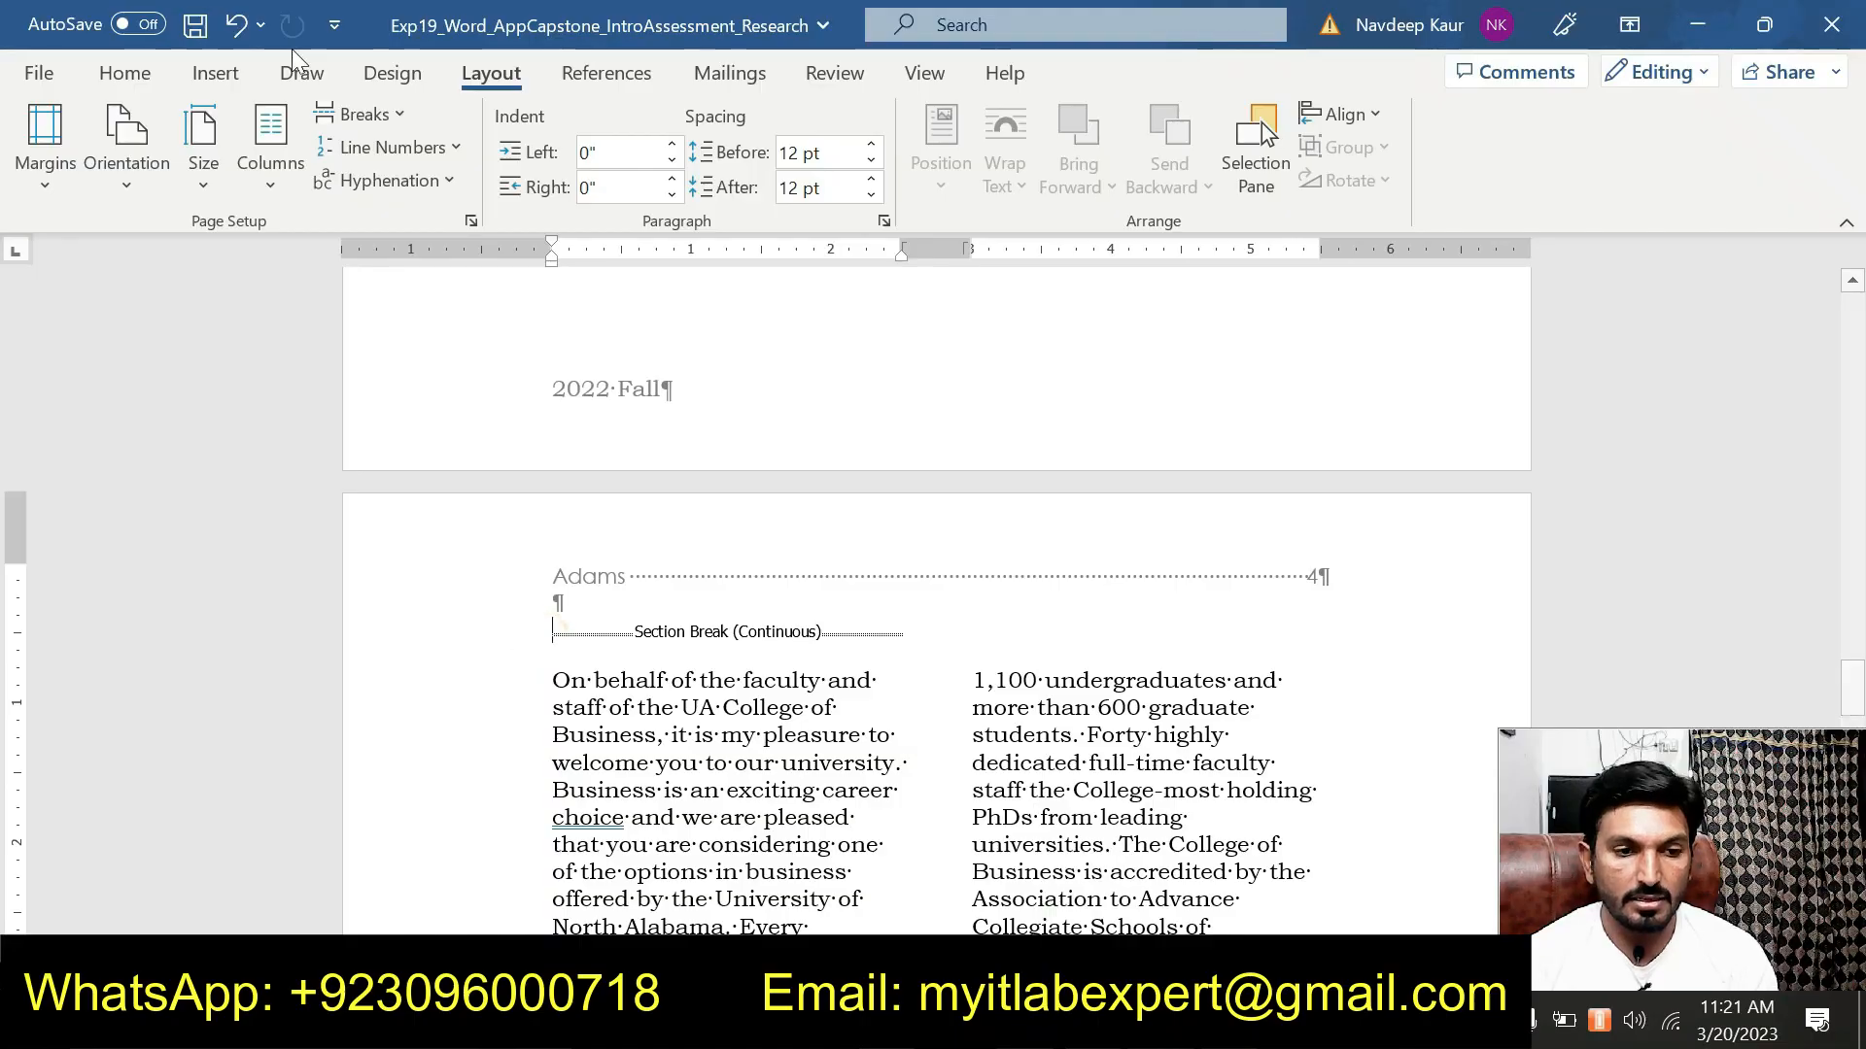
left_click(276, 191)
left_click(302, 249)
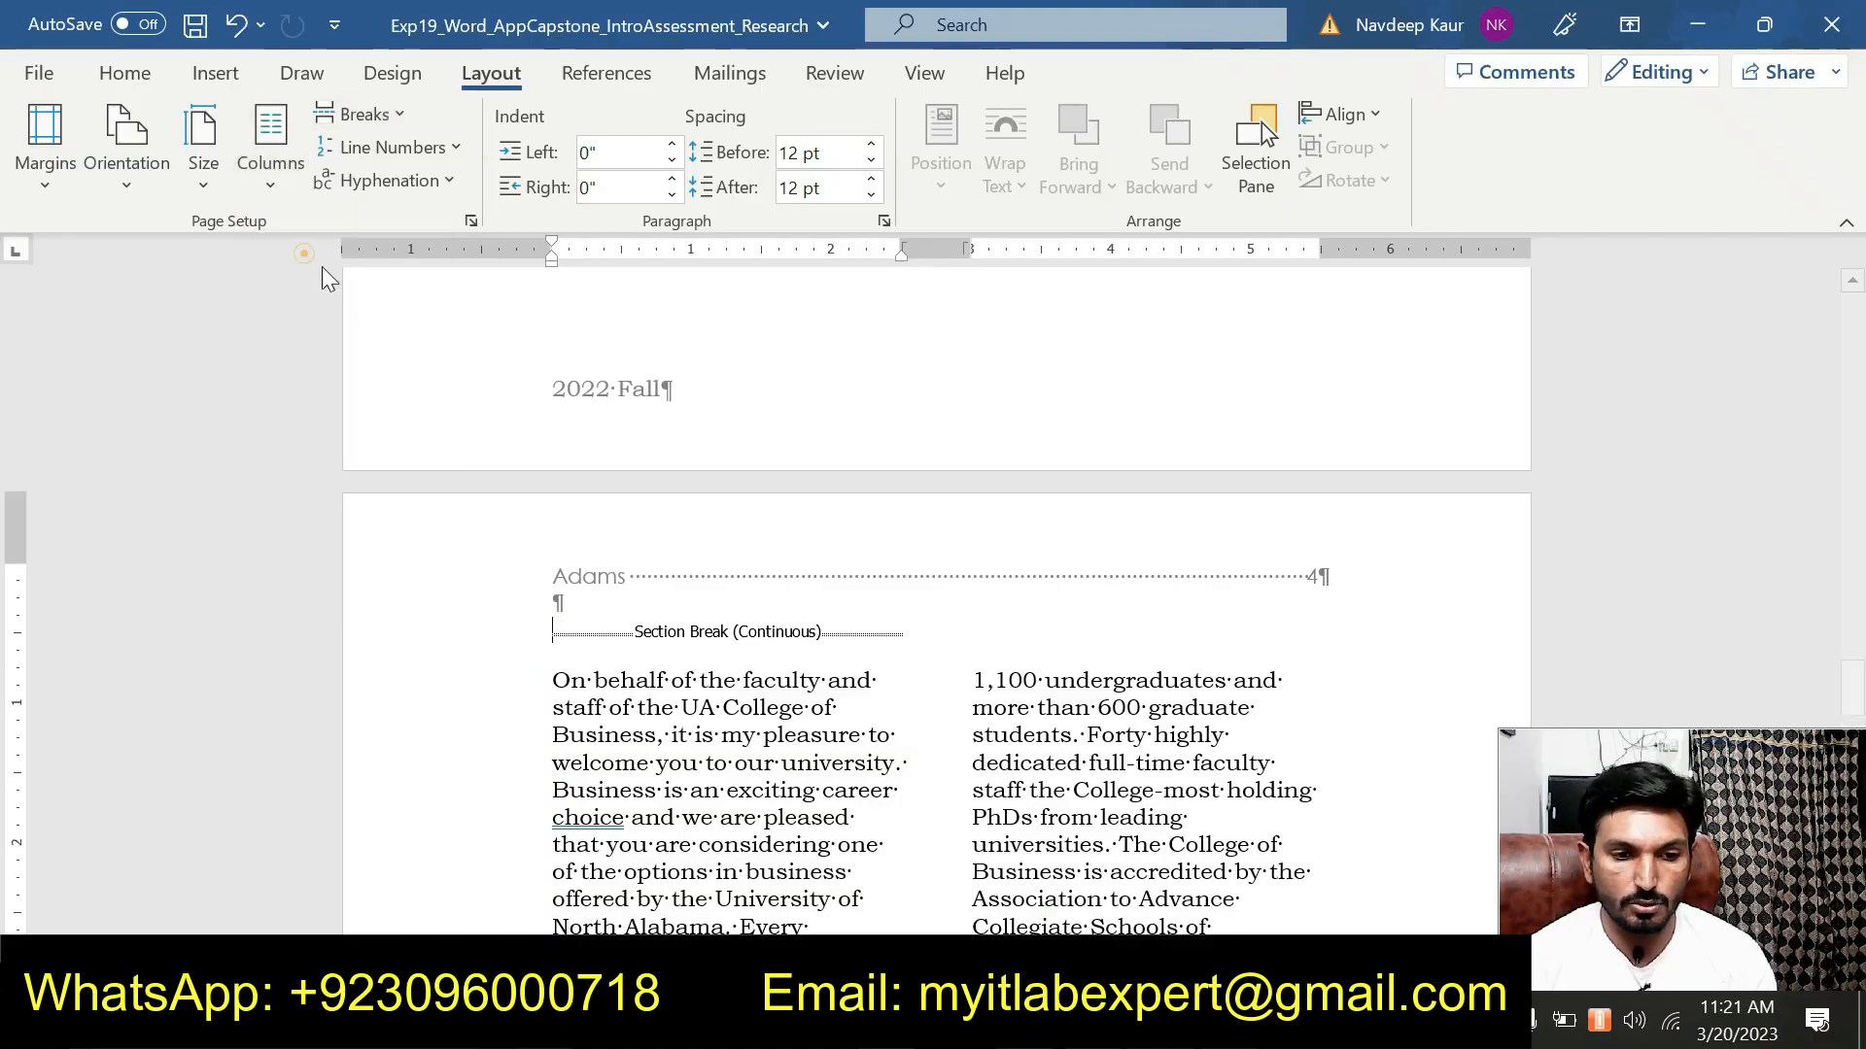
Paste "Welcome to the College of Business" before the section break as text only, with a blank paragraph after it.
key("ctrl+v")
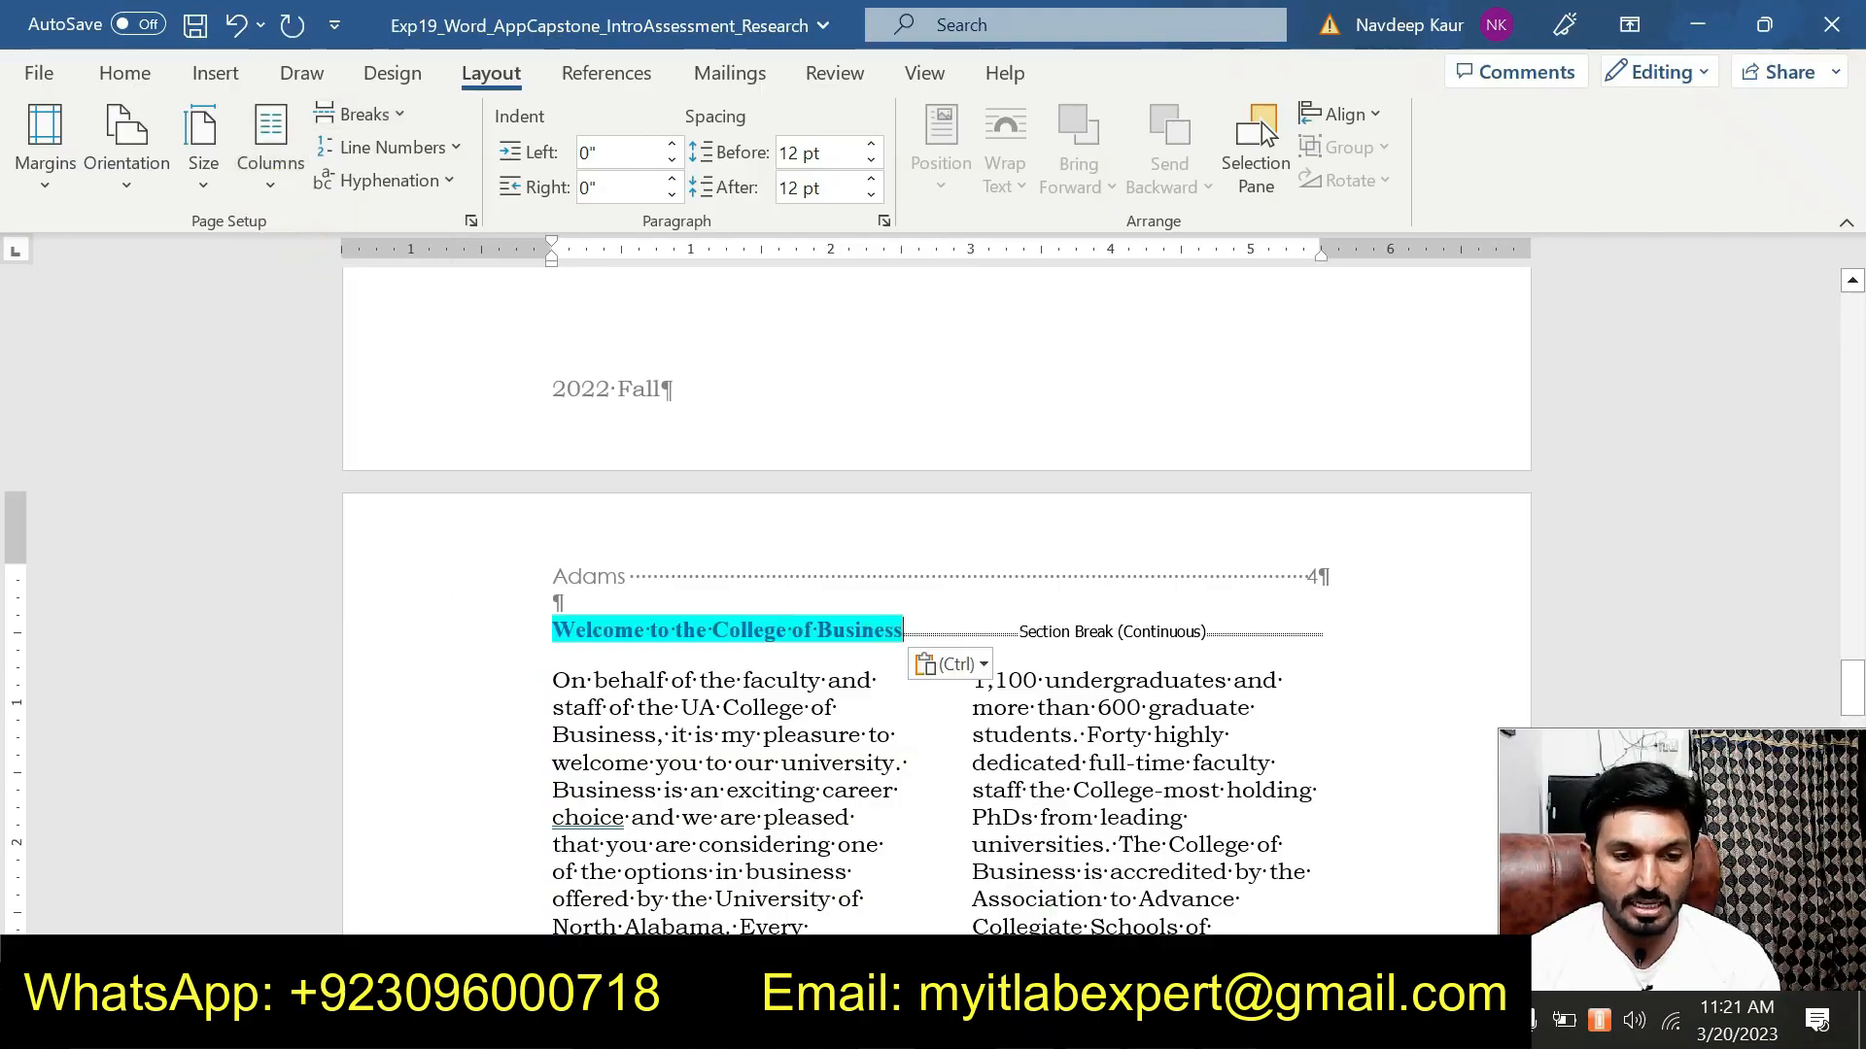
left_click(971, 664)
left_click(1103, 746)
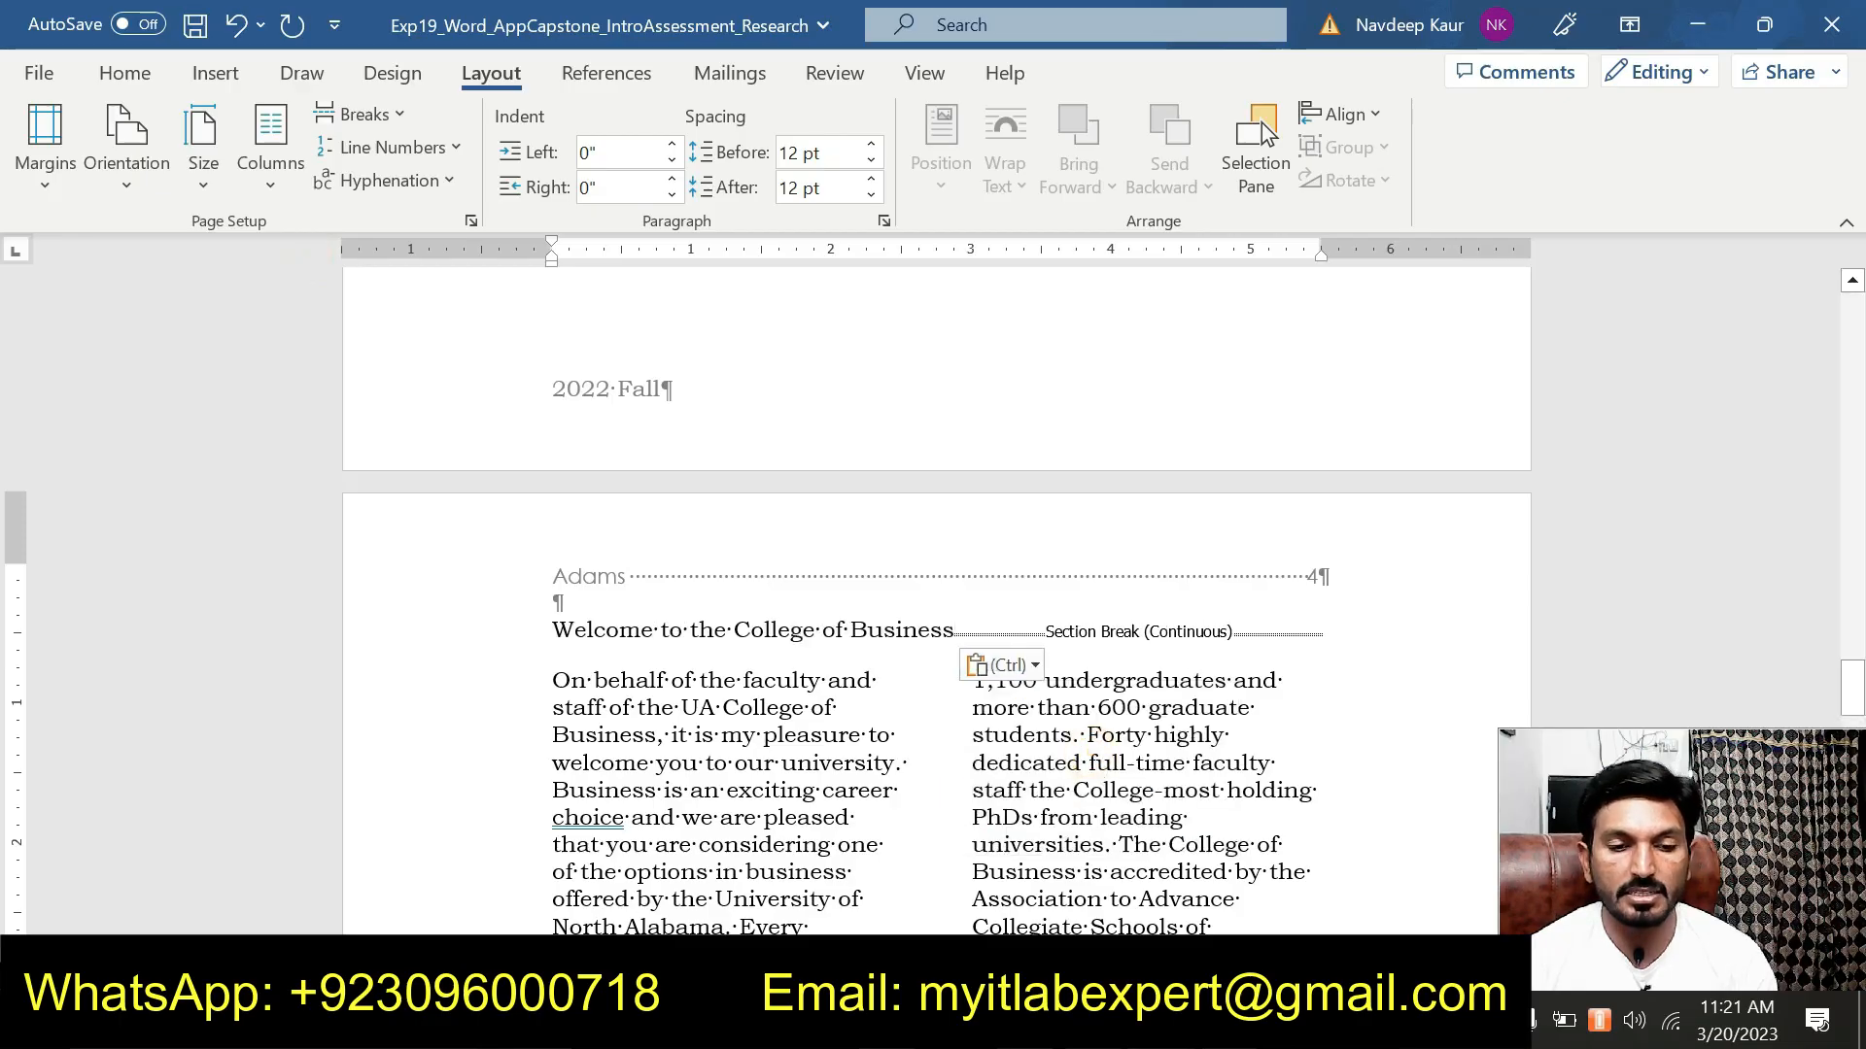
key("Return")
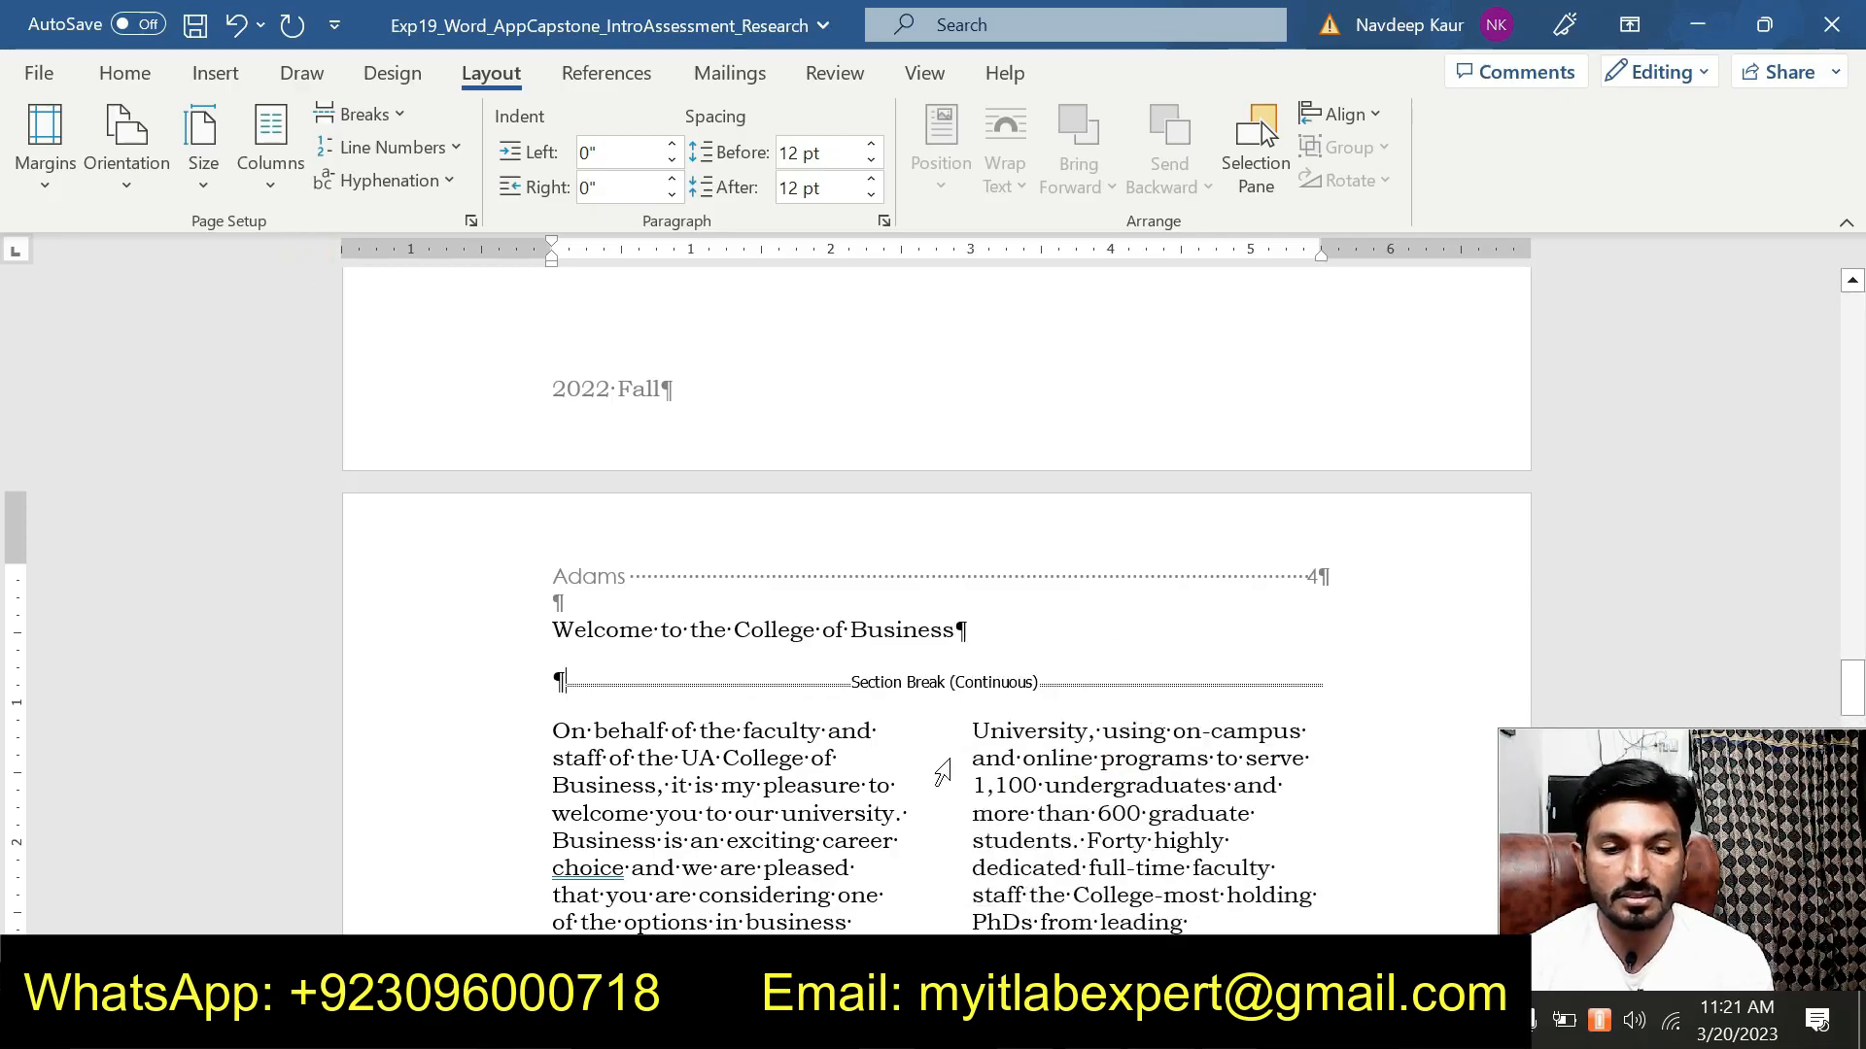
Apply the Title style to "Welcome to the College of Business" on page 4.
left_click_drag(552, 629, 966, 629)
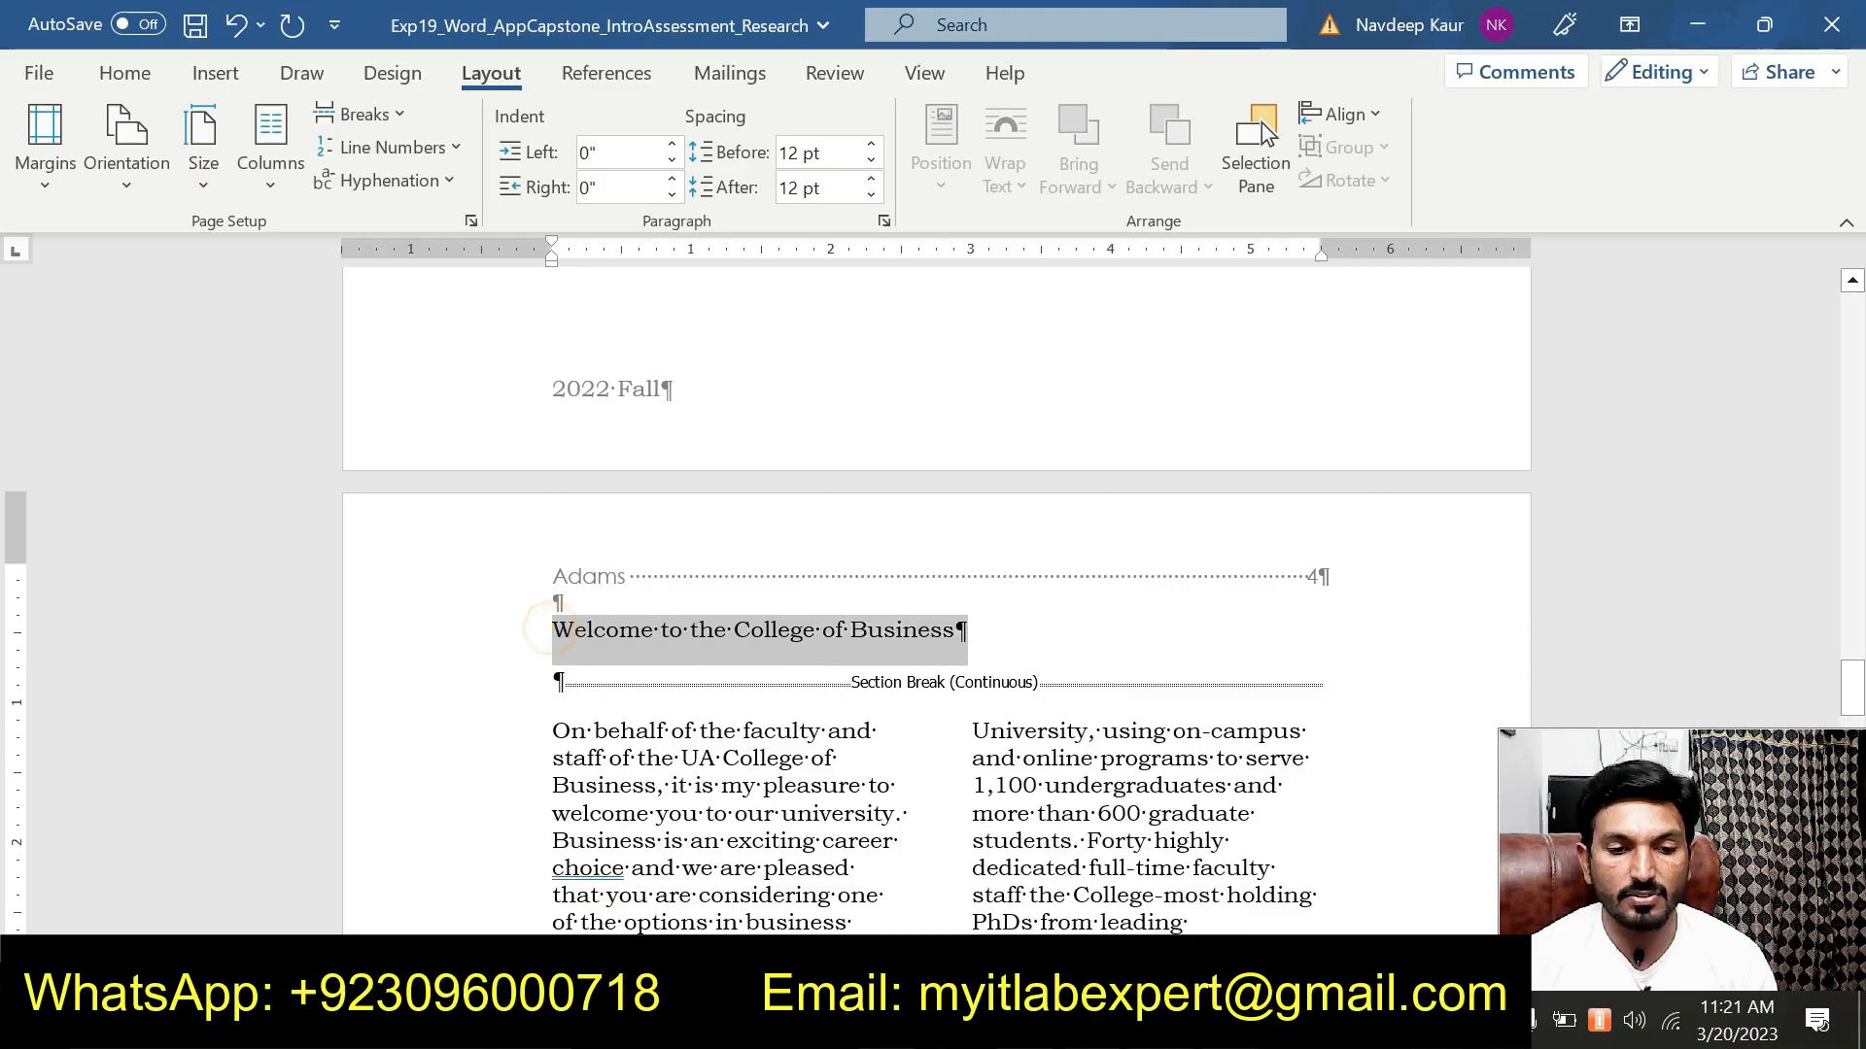
left_click(124, 73)
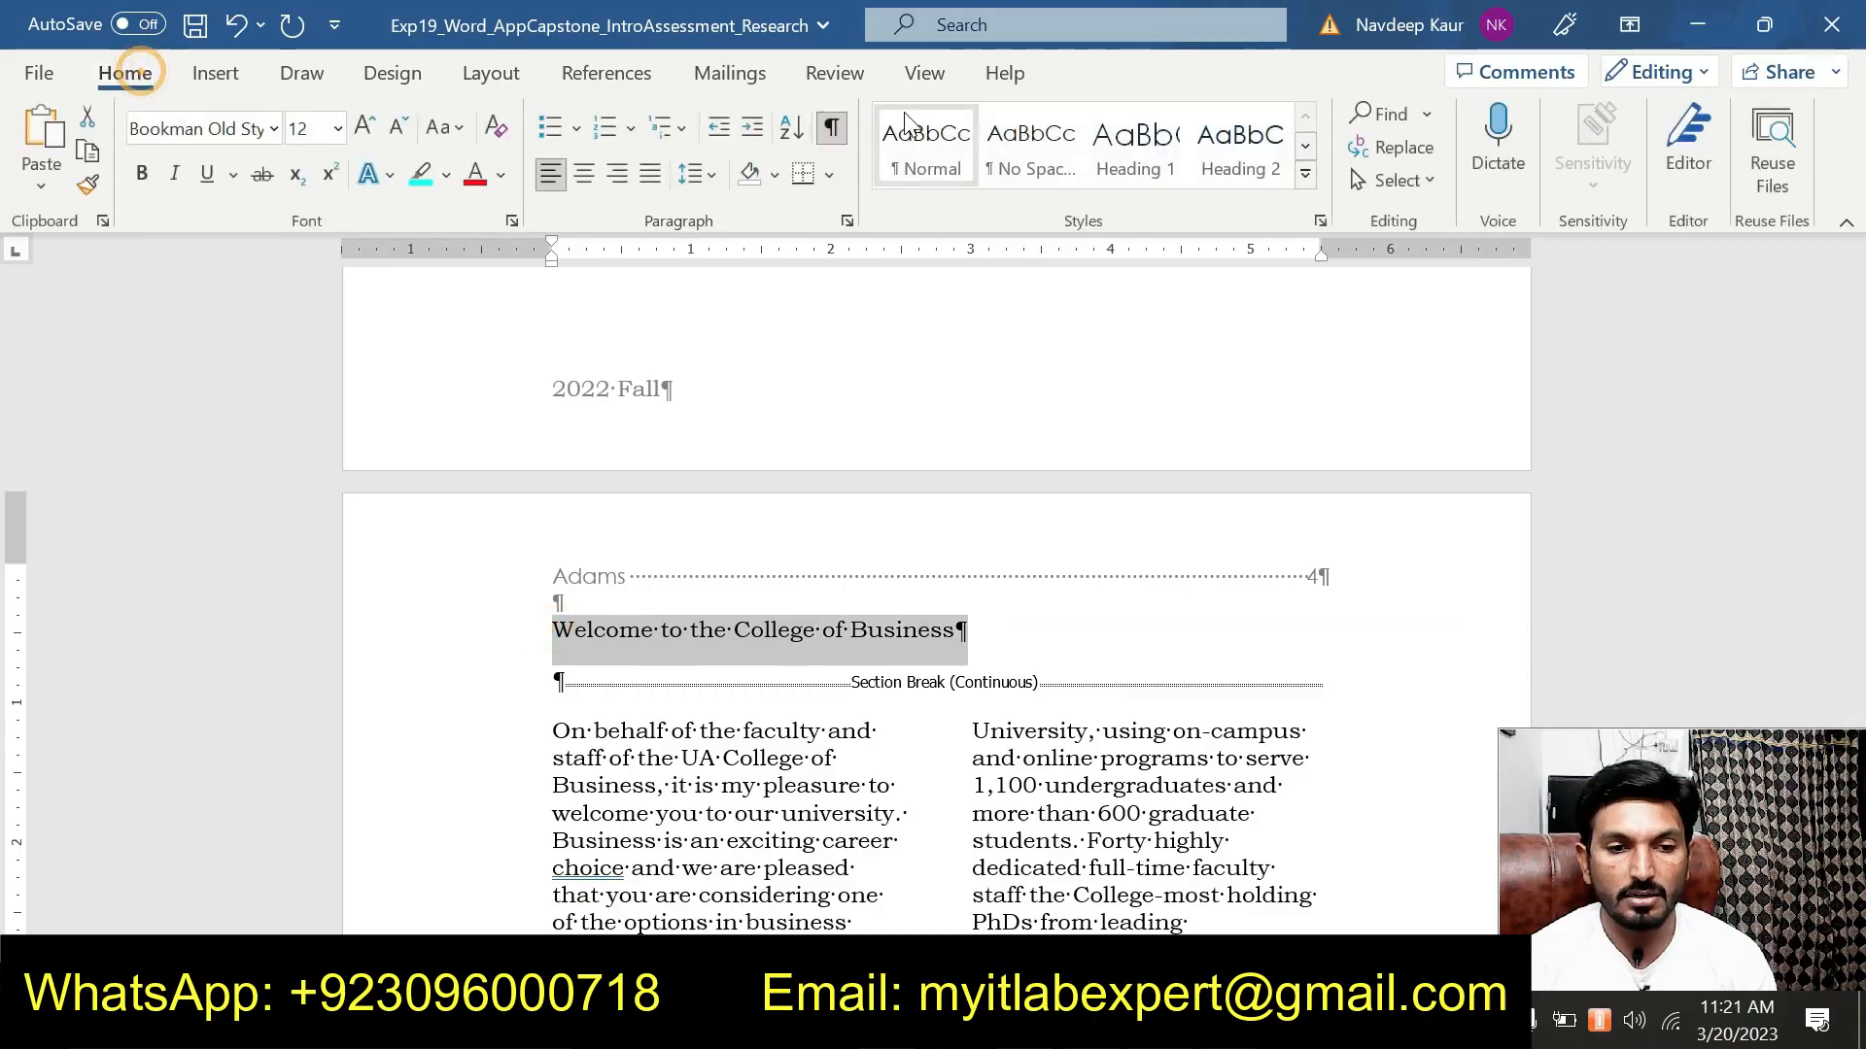
left_click(1308, 185)
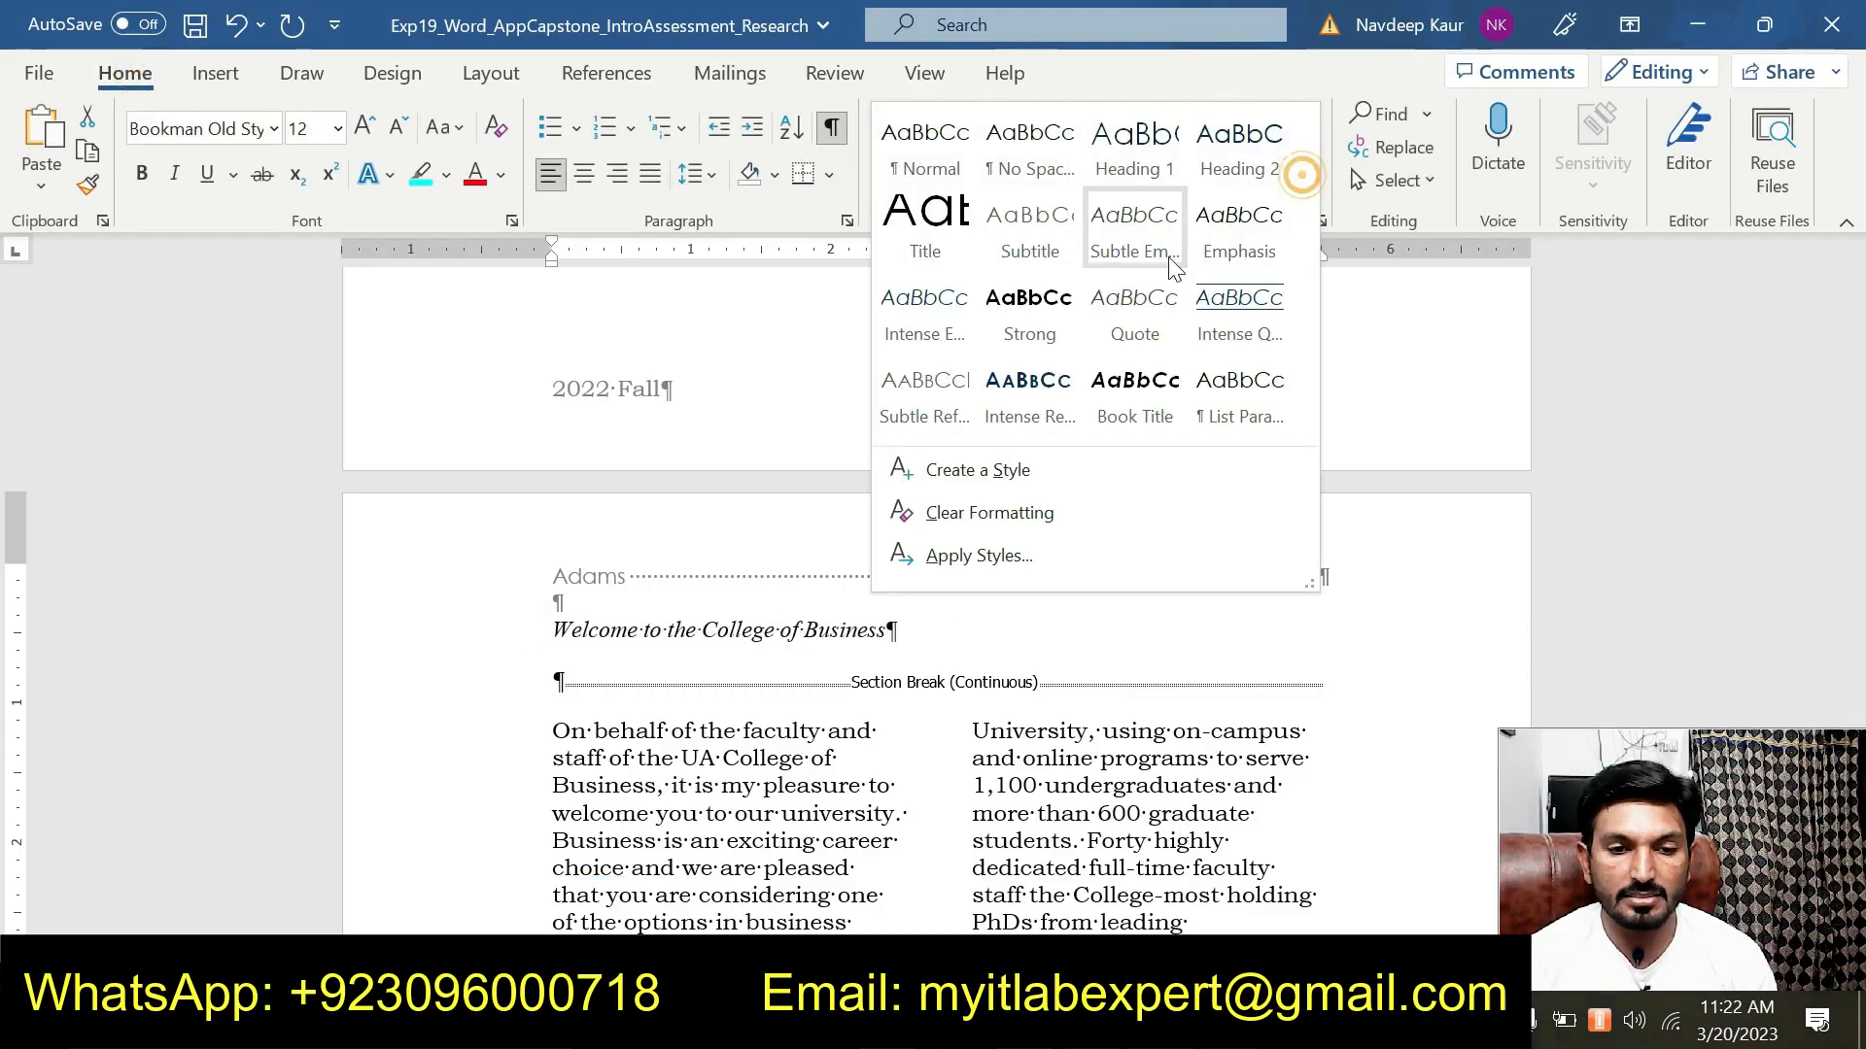
left_click(936, 236)
triple_click(726, 698)
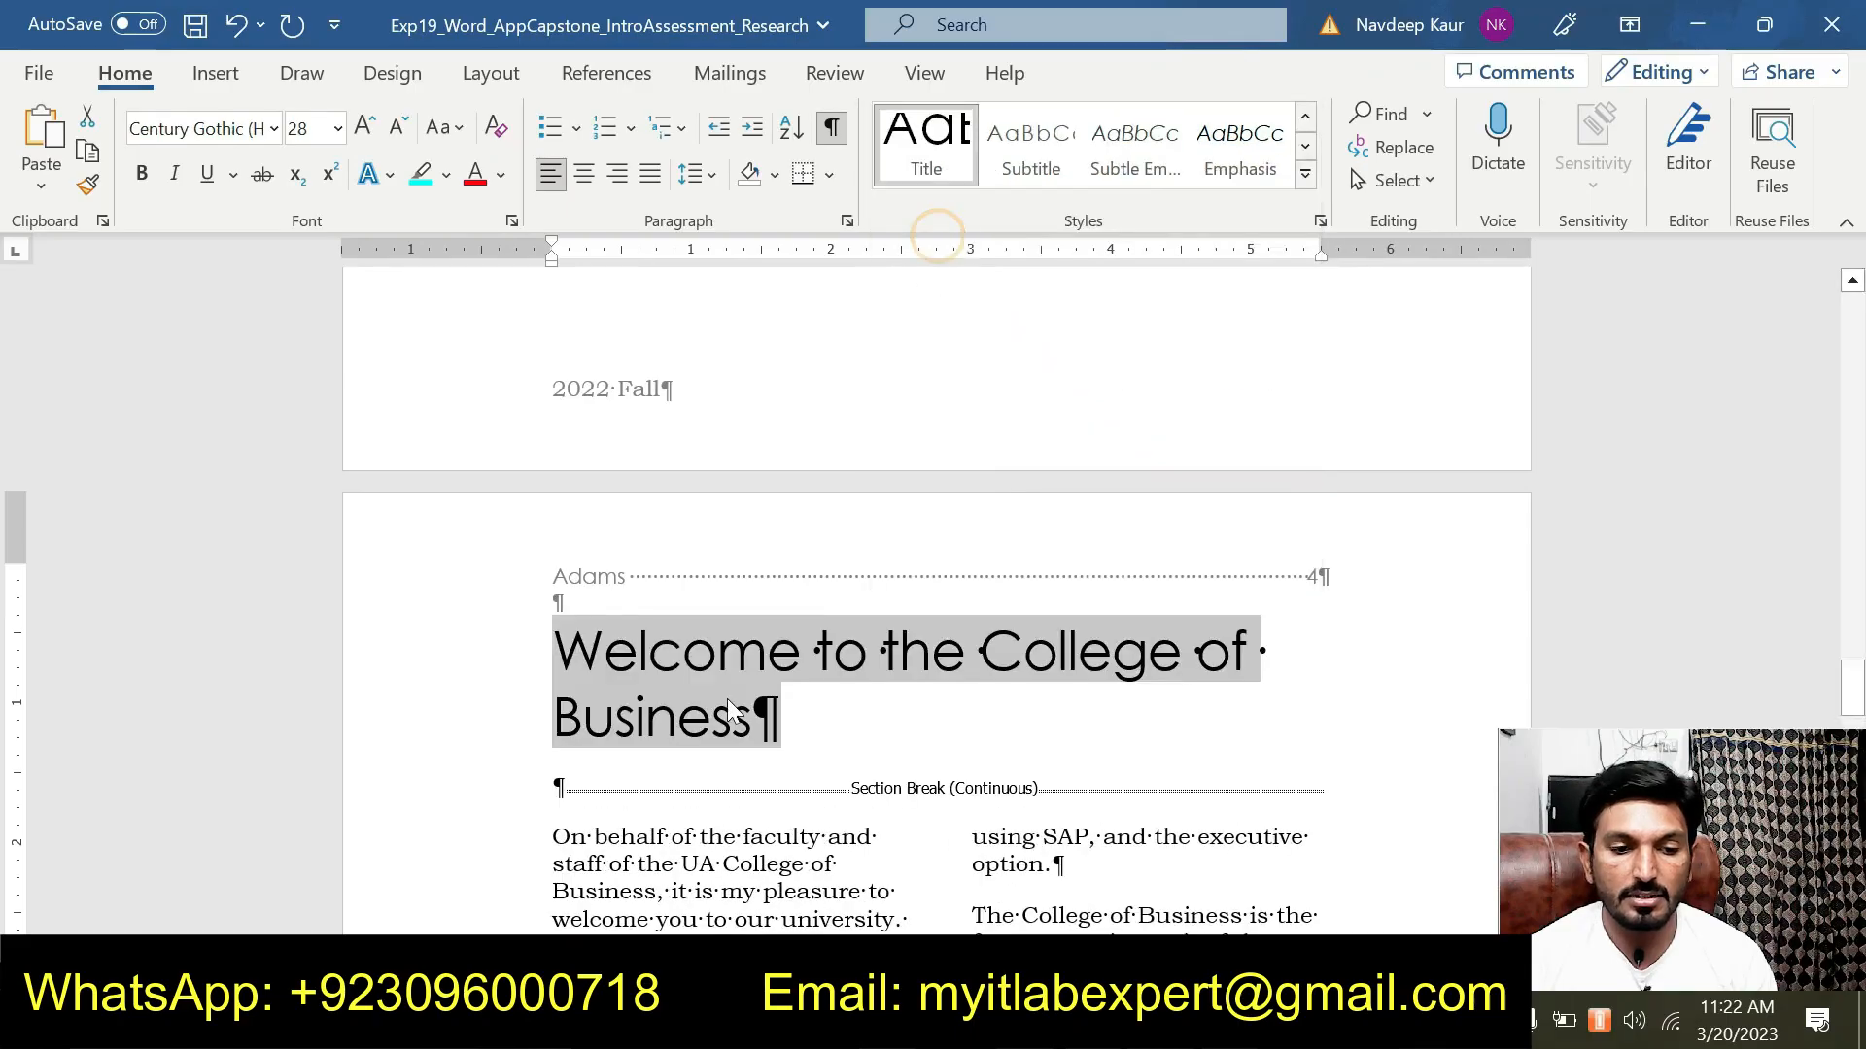
Set the newsletter title's font size to 22 and center it.
left_click(336, 127)
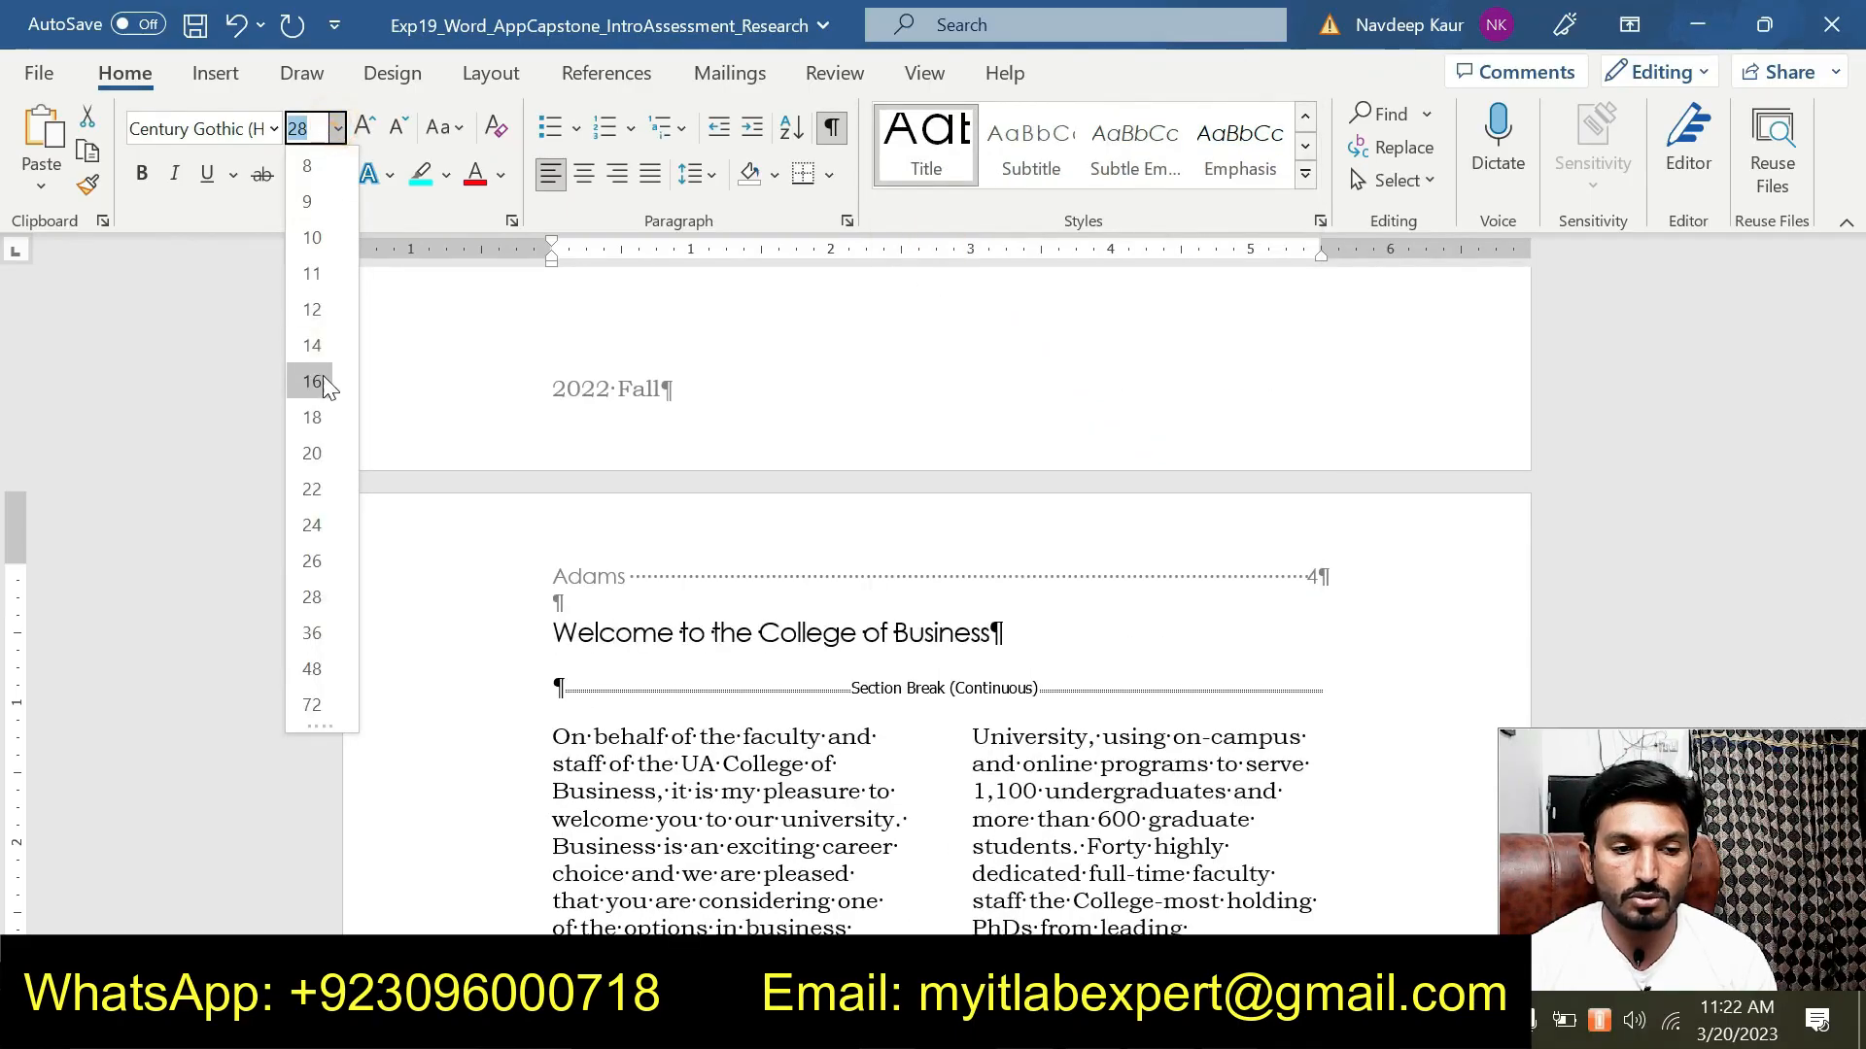
left_click(314, 486)
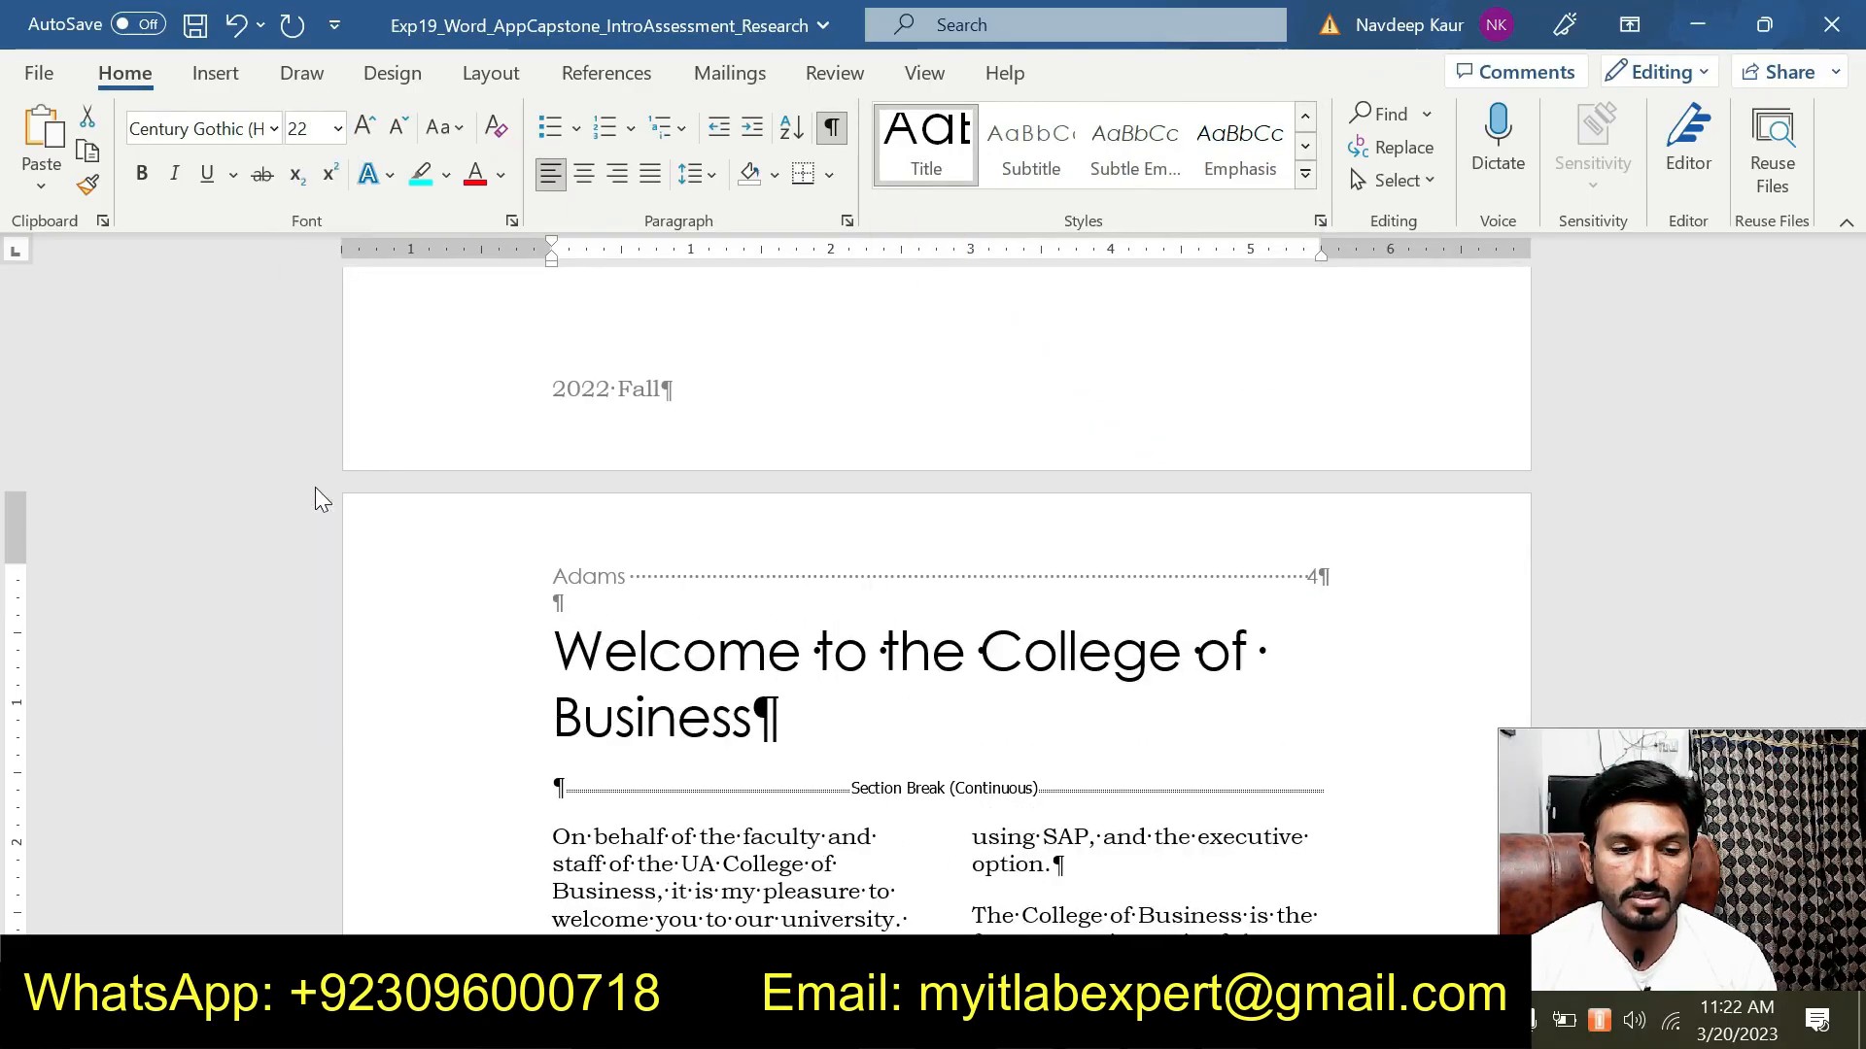
left_click(584, 175)
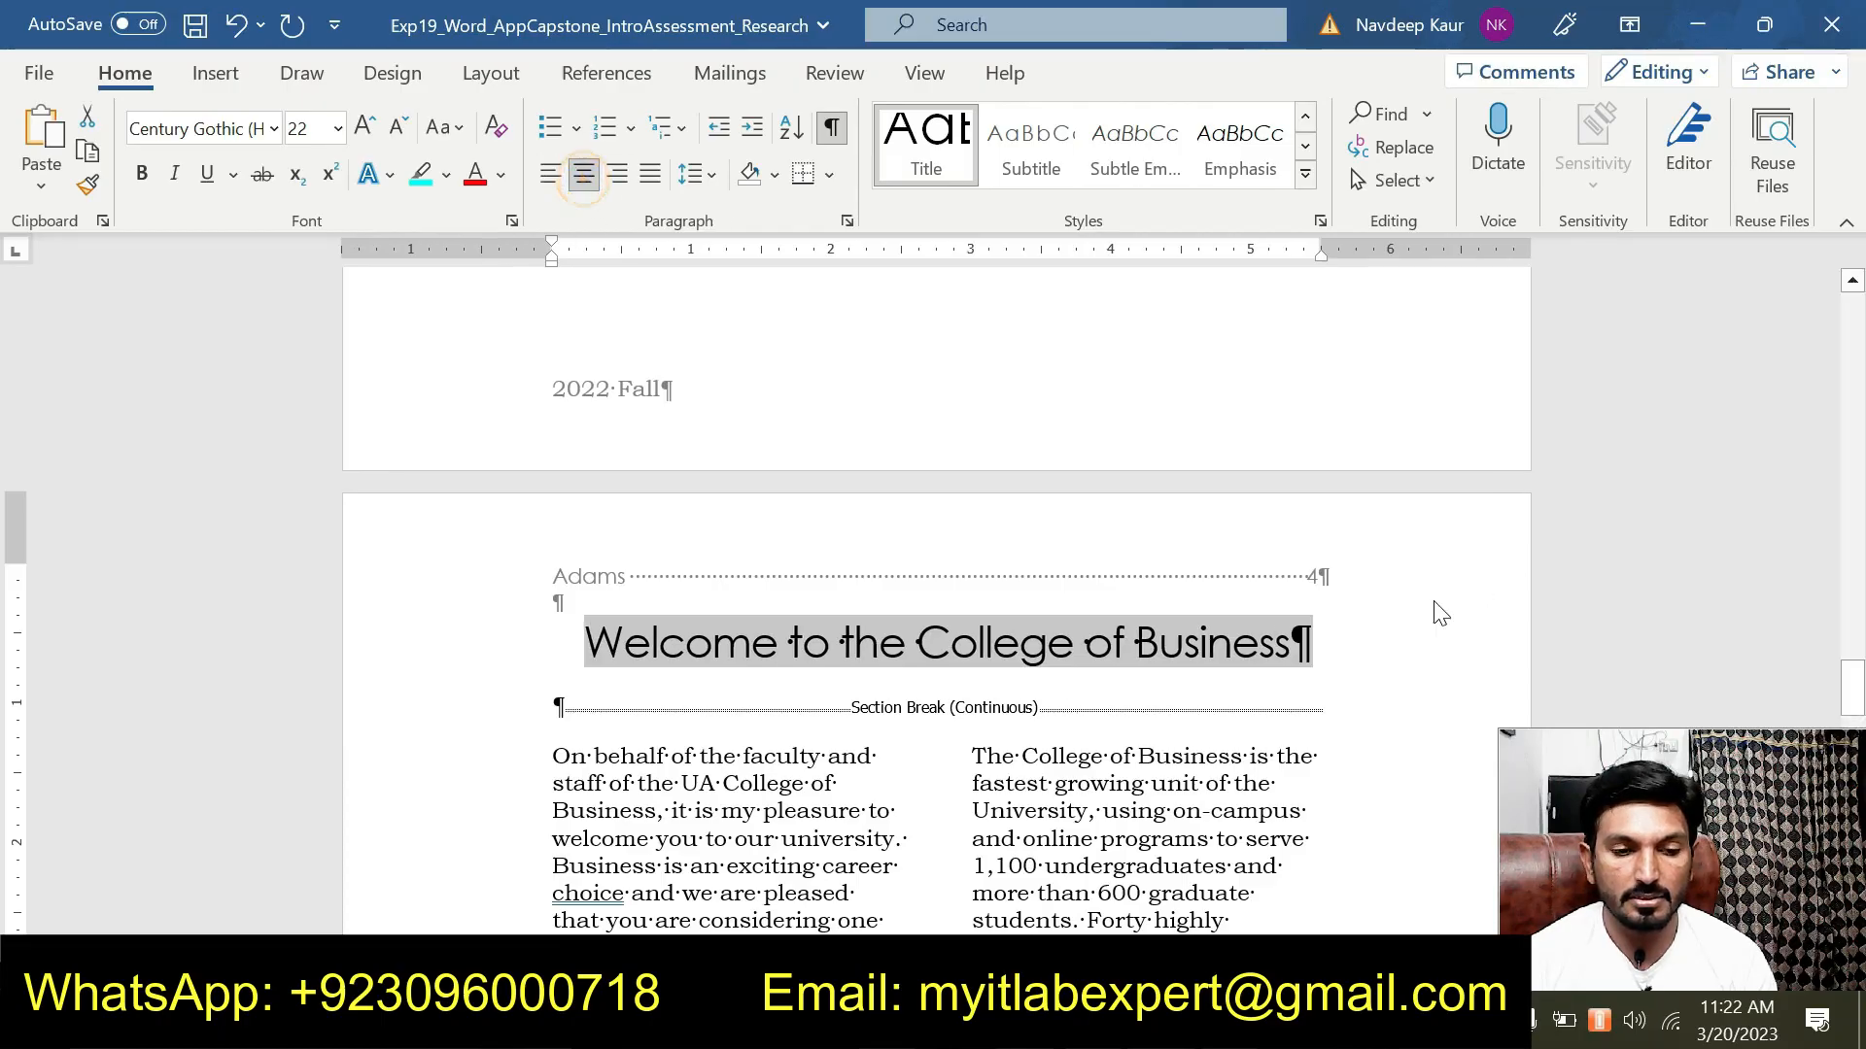
In the instructions document, remove the highlight from step 12 and highlight the step 13 text in turquoise.
left_click(1161, 1028)
left_click(1229, 899)
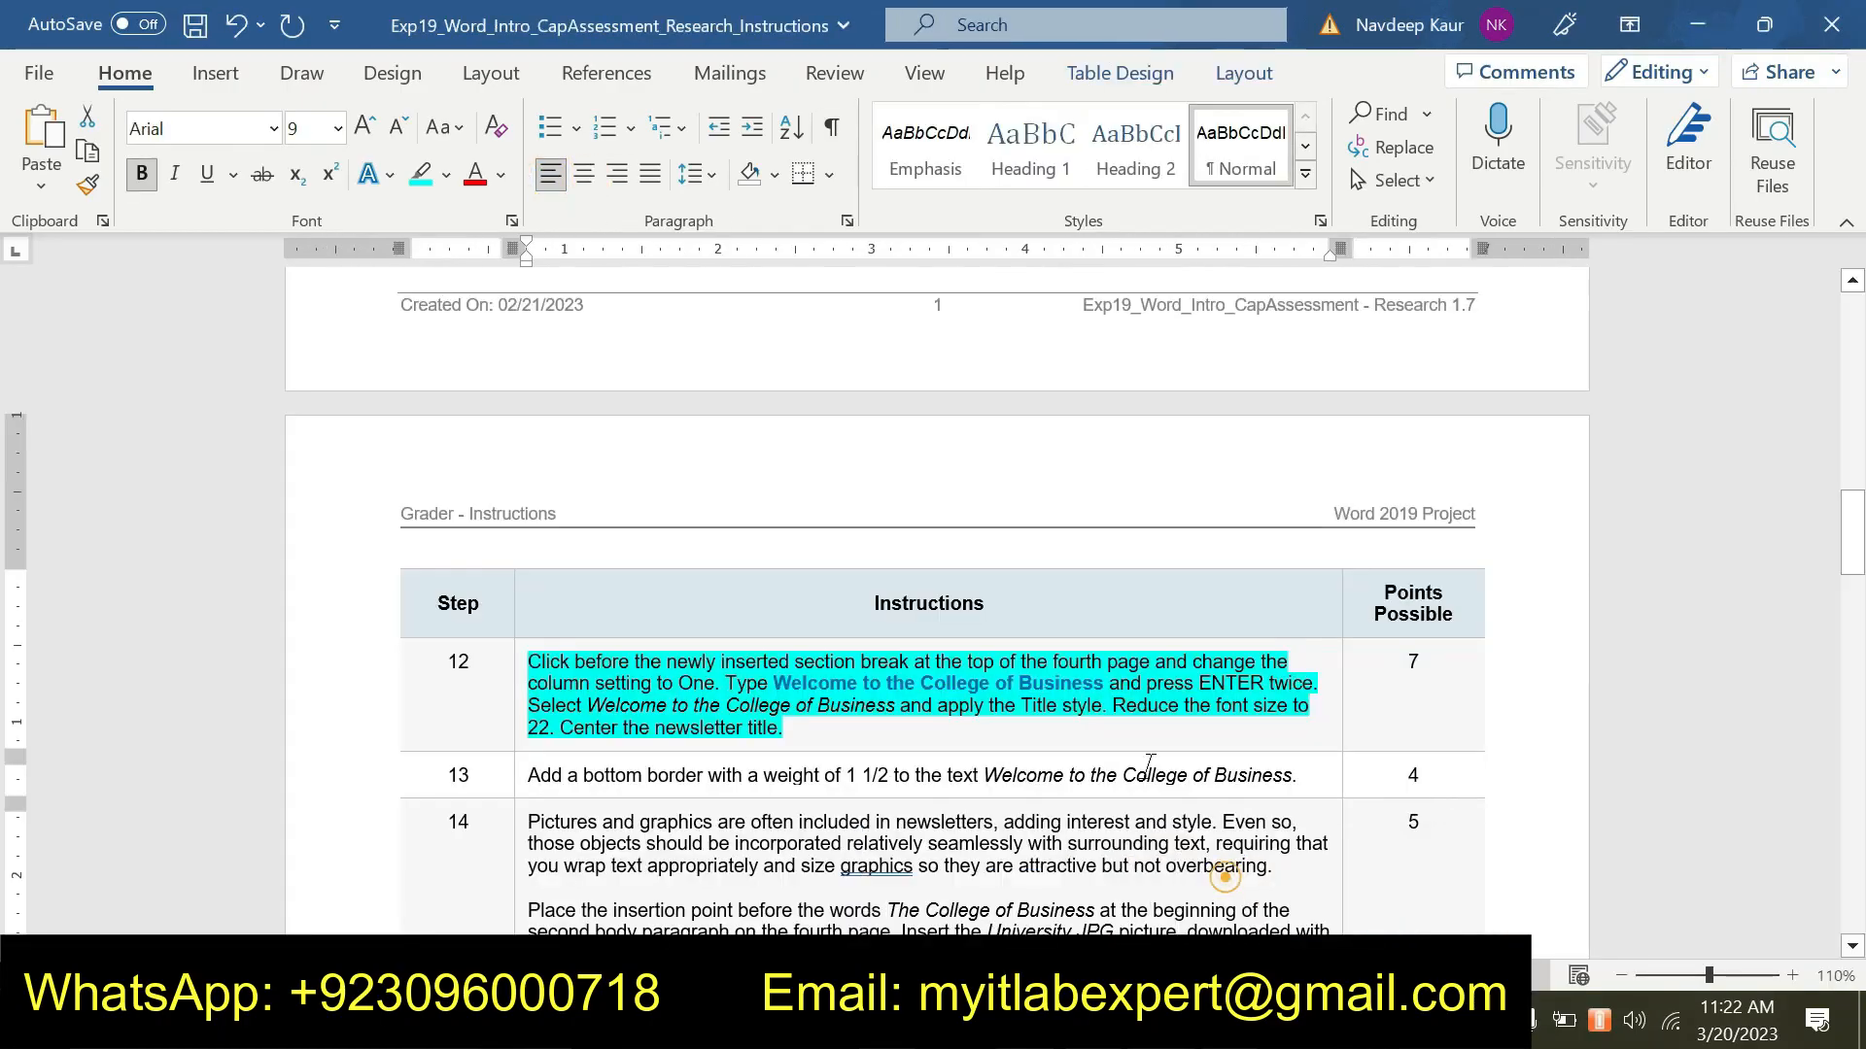
scroll(874, 481, "down", 3)
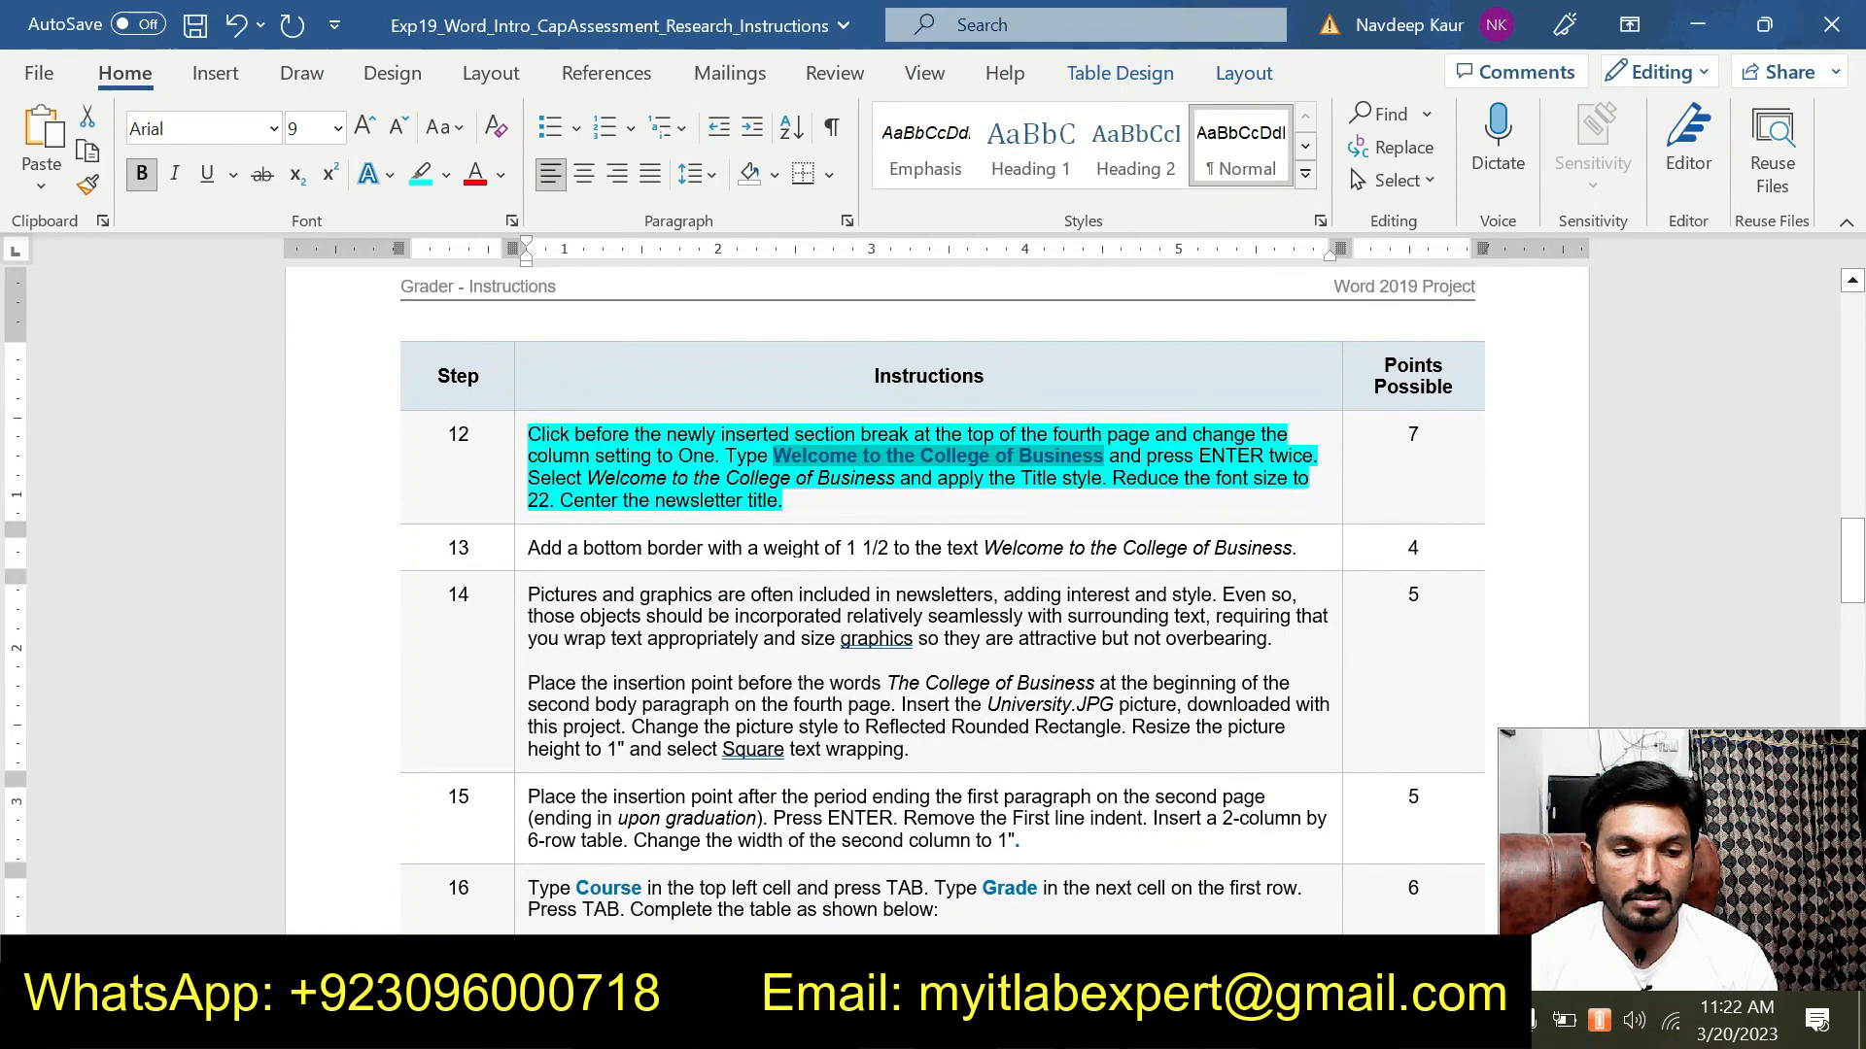
mouse_move(528, 456)
left_mouse_down()
mouse_move(806, 504)
mouse_move(527, 435)
left_mouse_up()
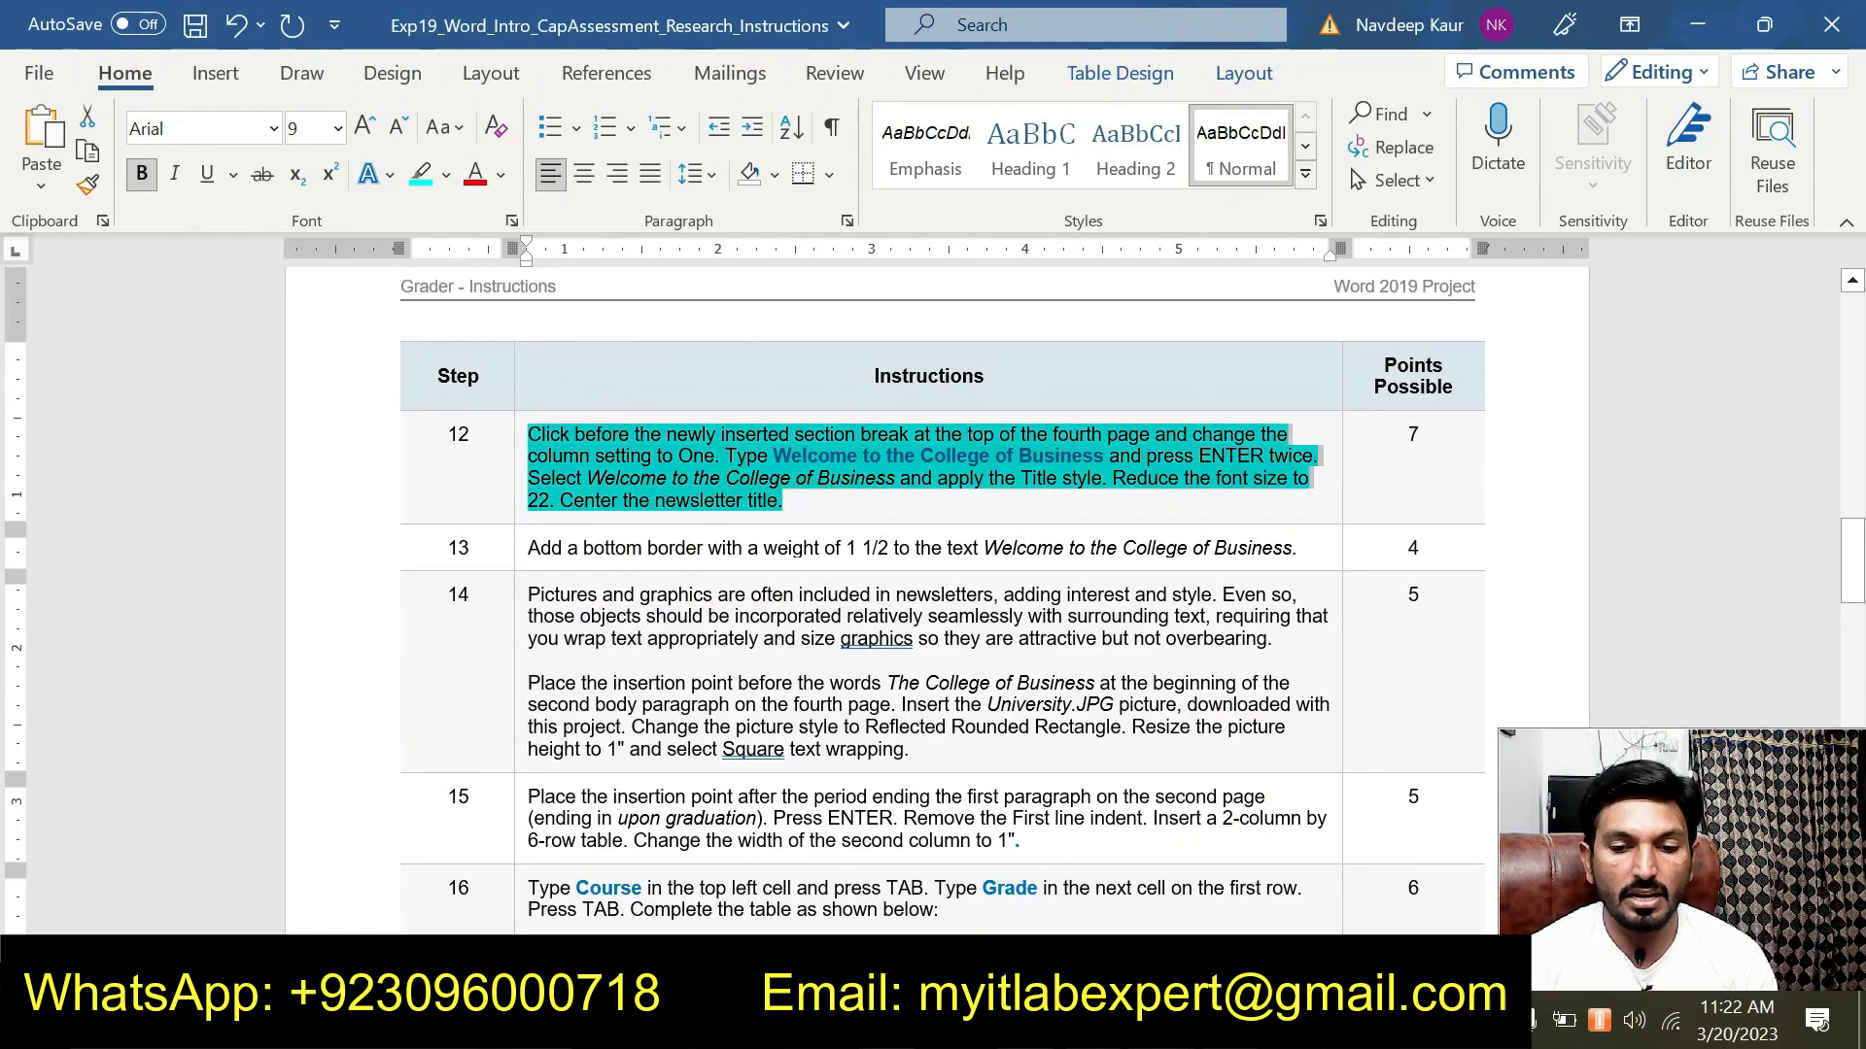
left_click(669, 393)
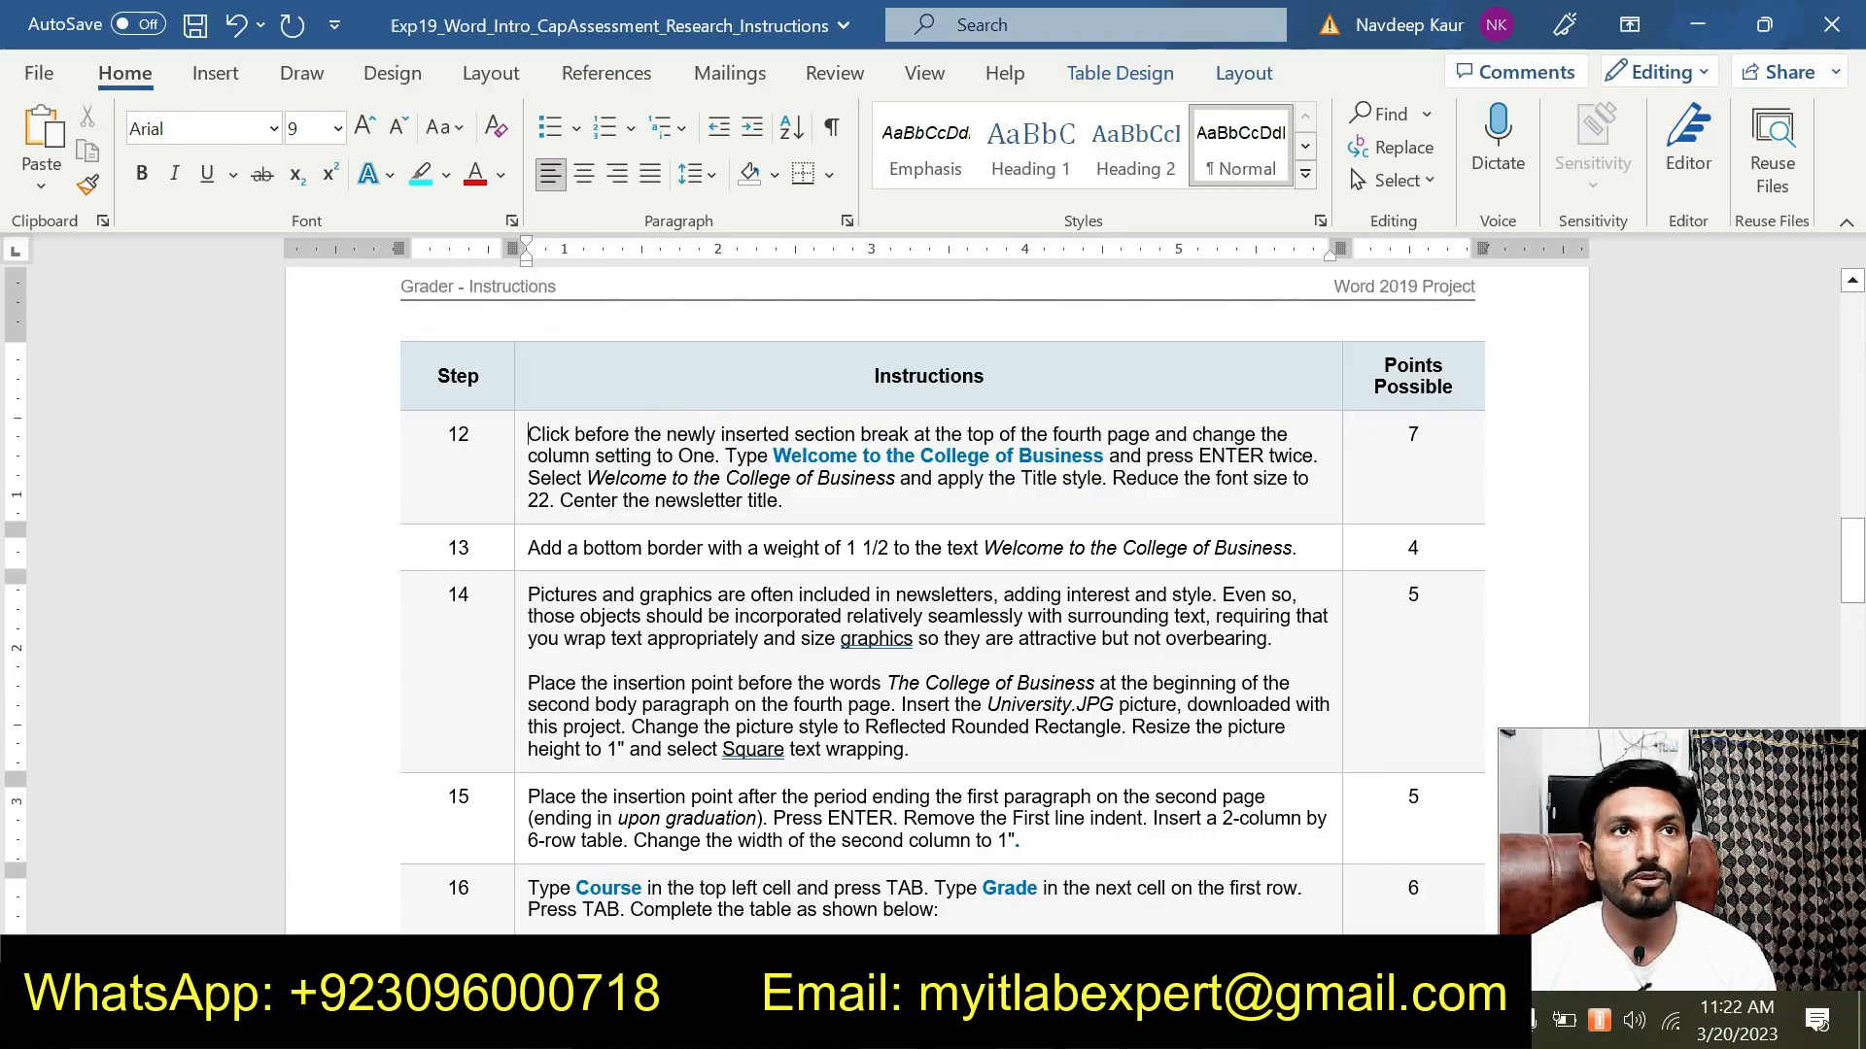
scroll(943, 598, "down", 2)
scroll(942, 598, "up", 2)
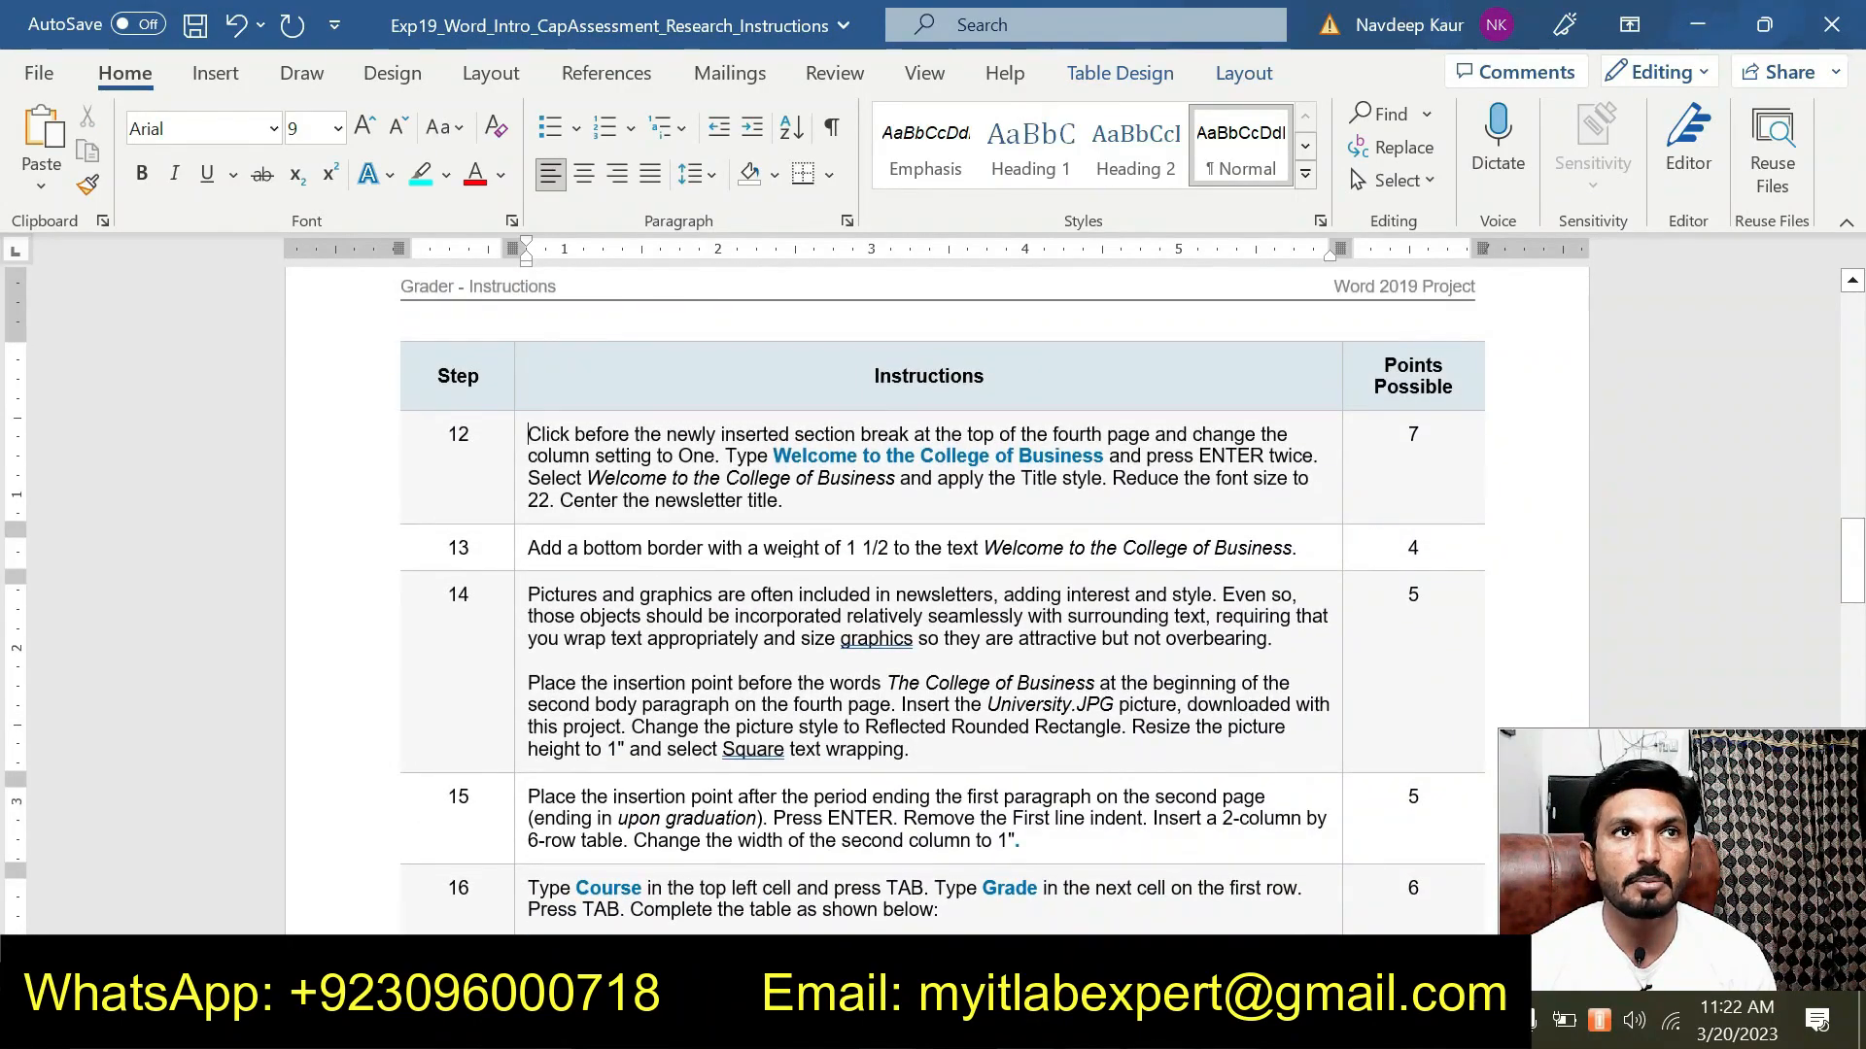
left_click_drag(527, 548, 1291, 549)
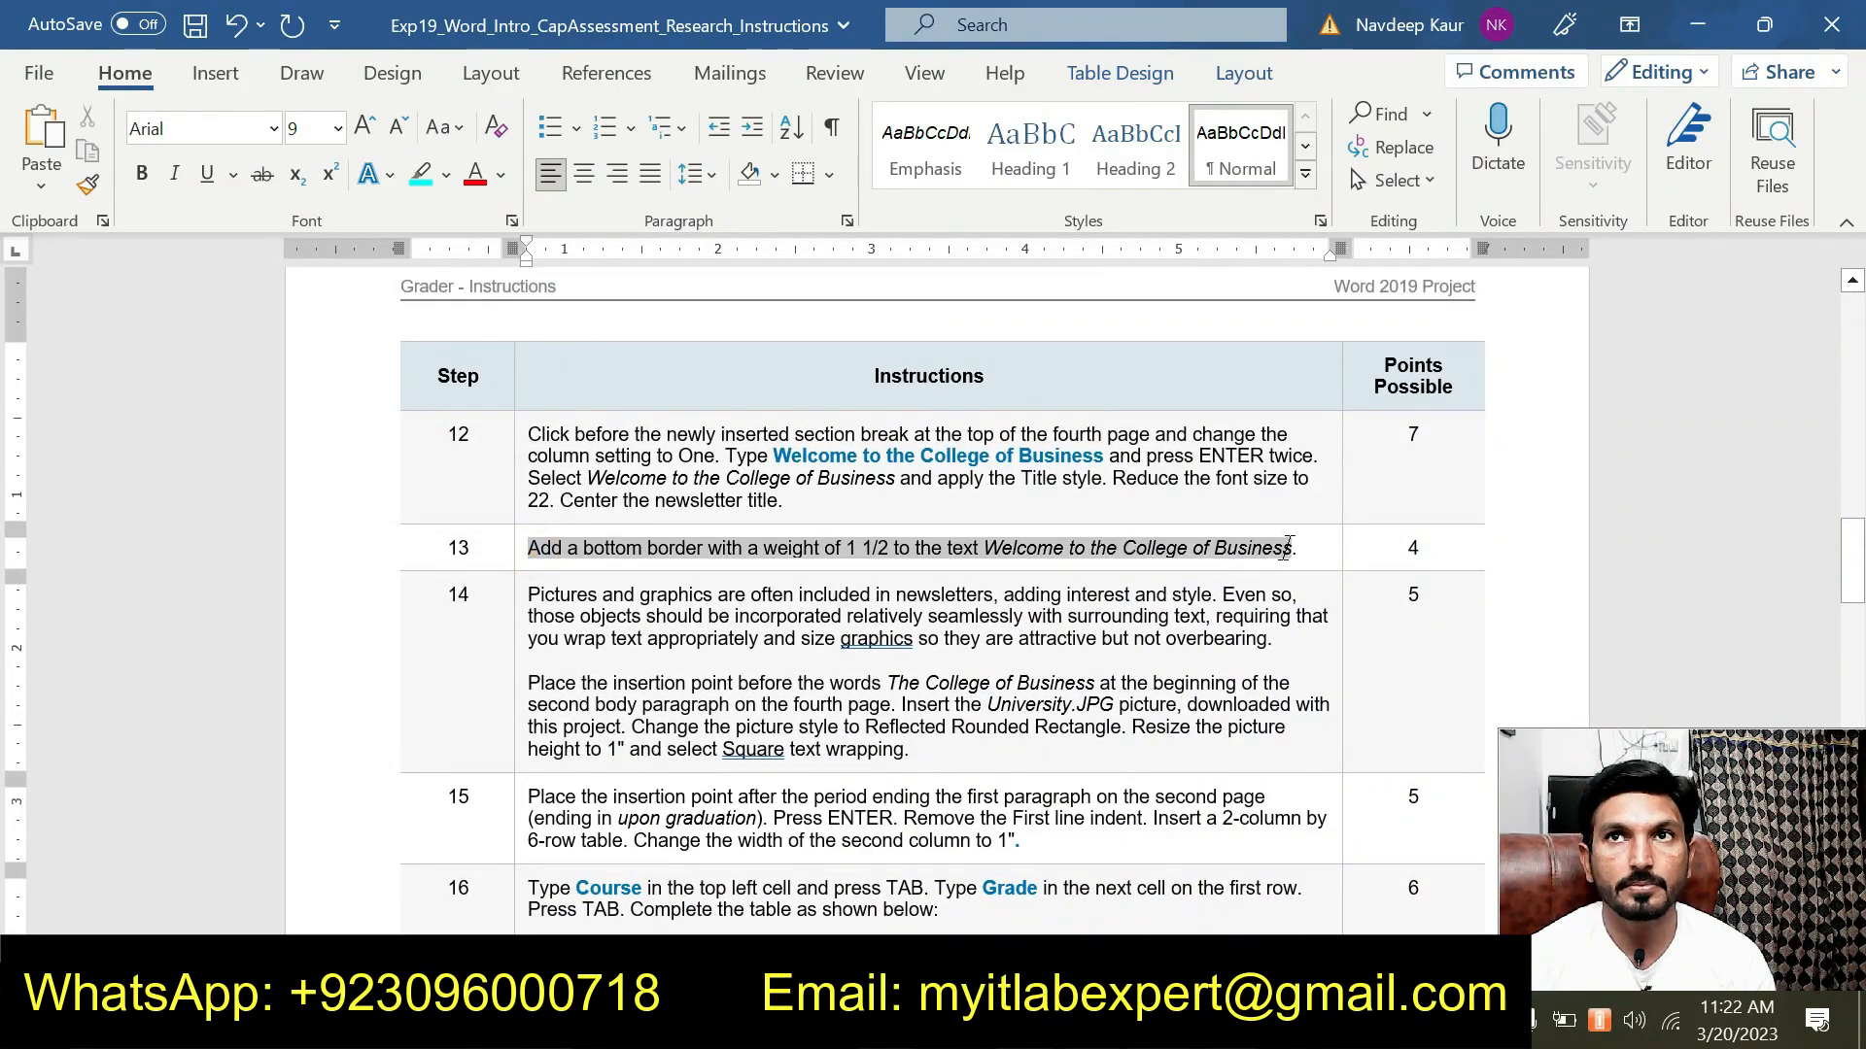
left_click(1161, 501)
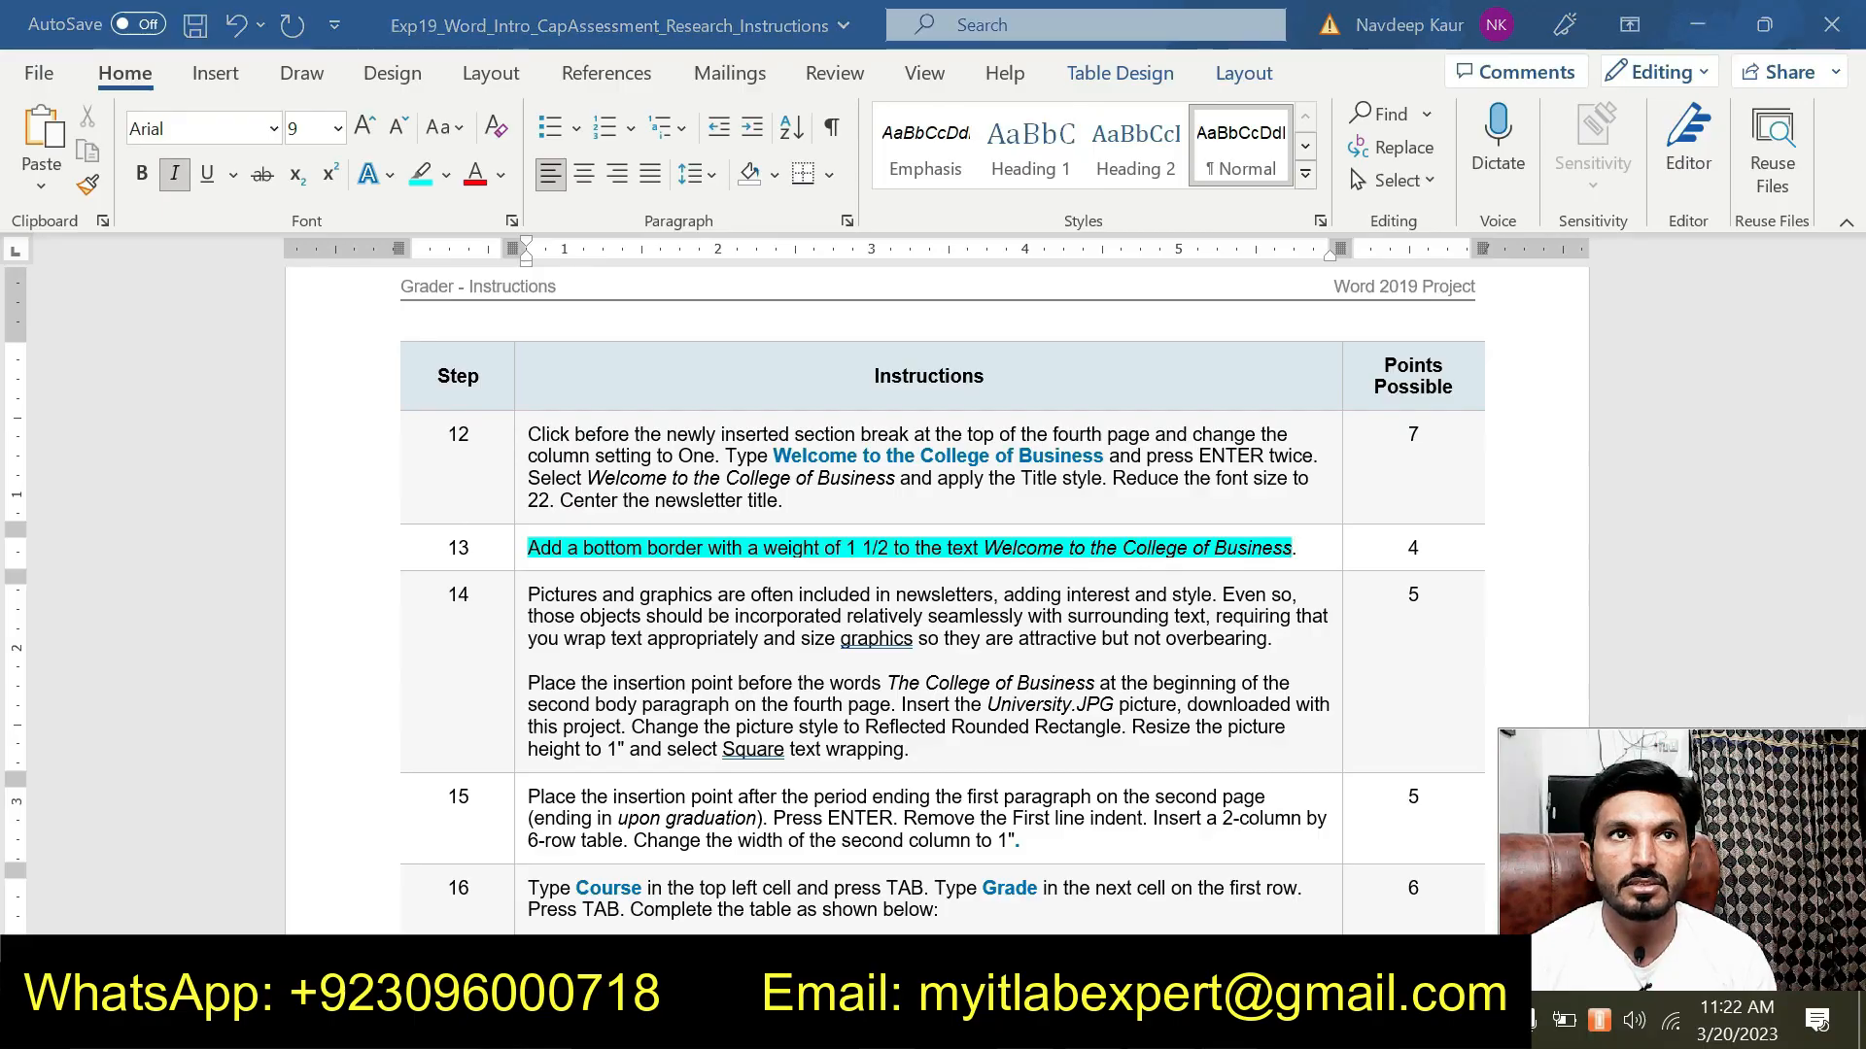
In the research document, add a 1 1/2 pt bottom border to the title "Welcome to the College of Business".
mouse_move(1156, 1025)
left_click(1079, 910)
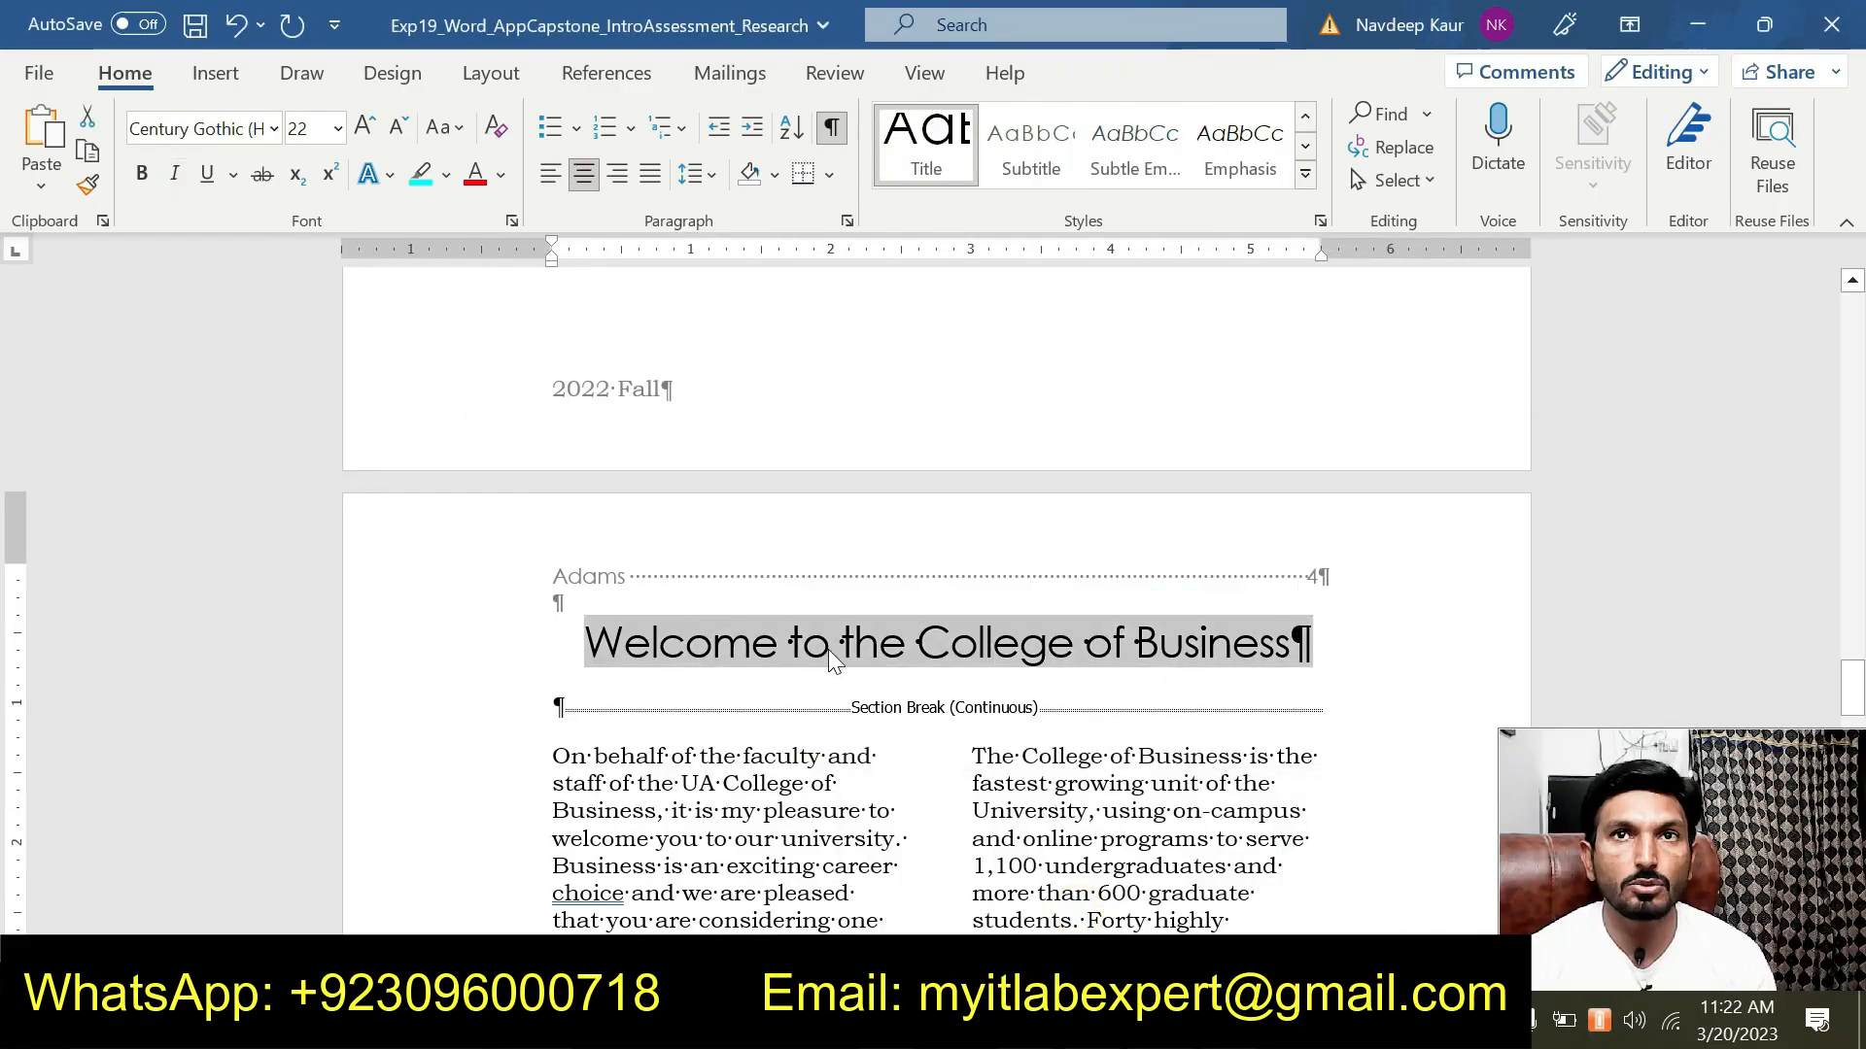
left_click(832, 174)
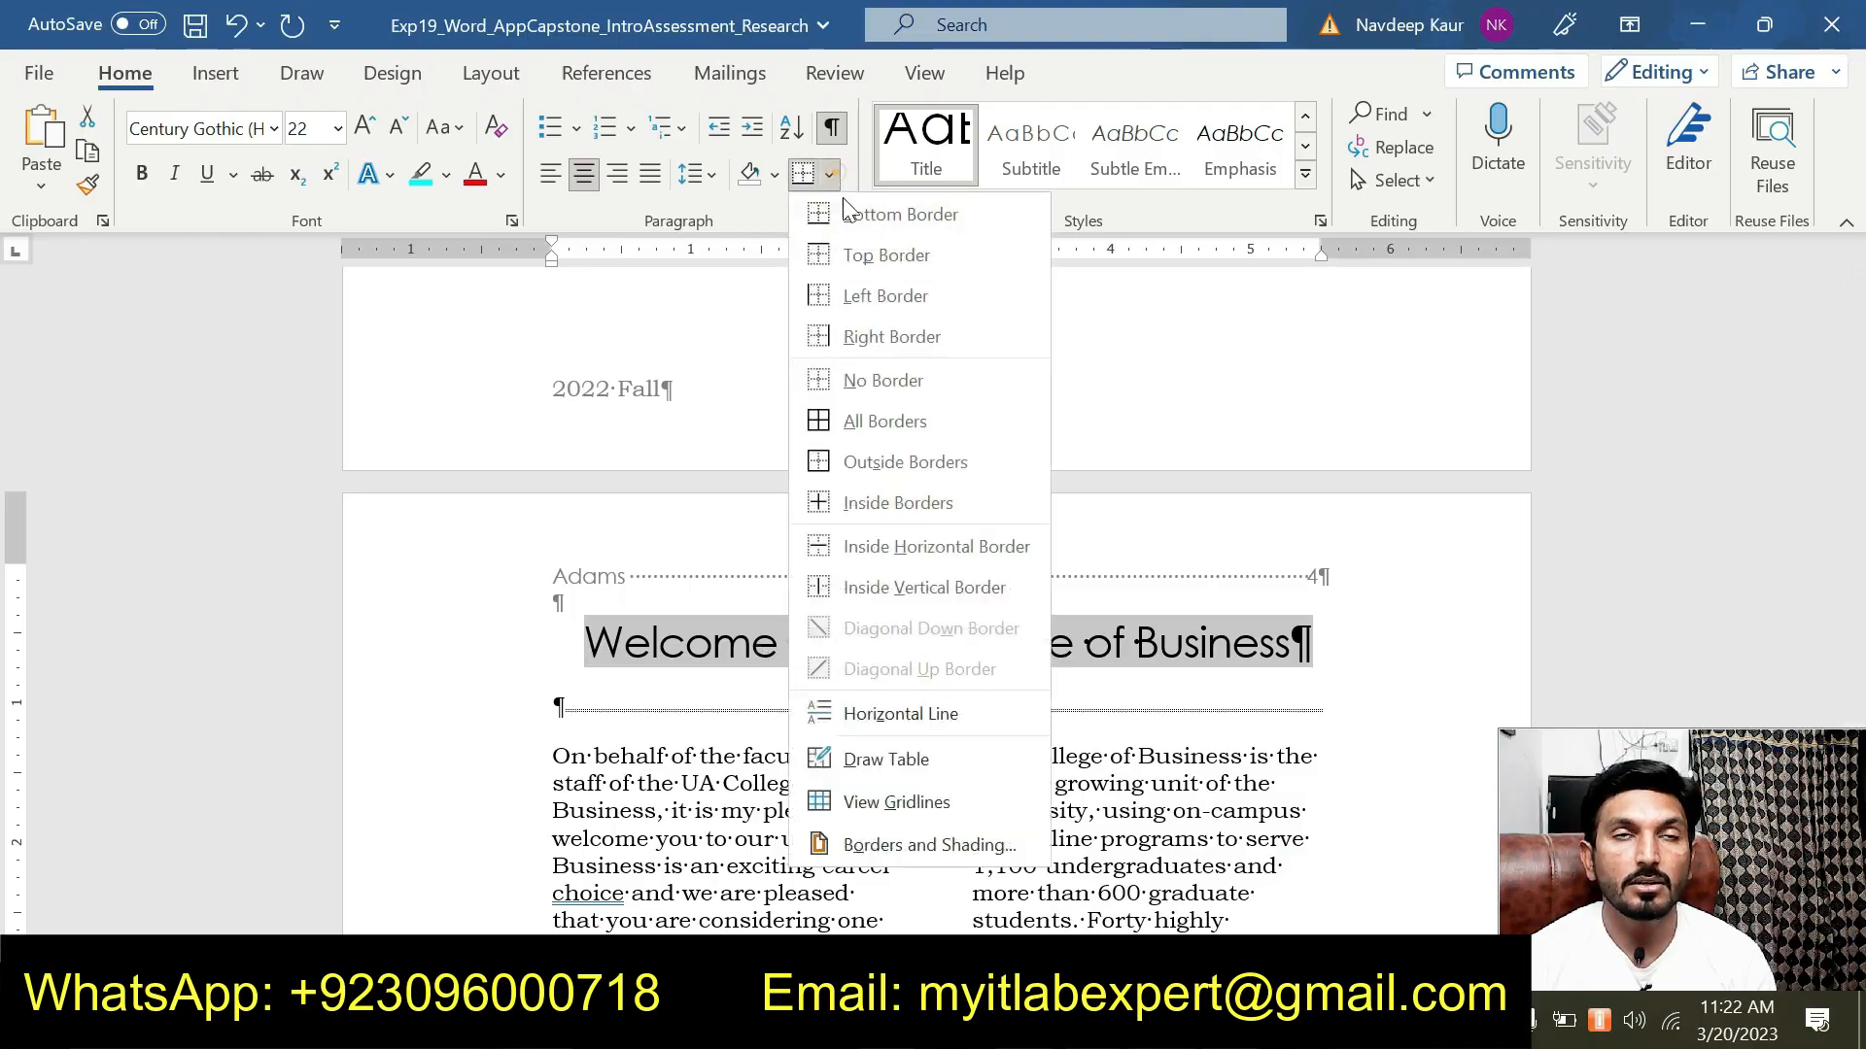
left_click(903, 845)
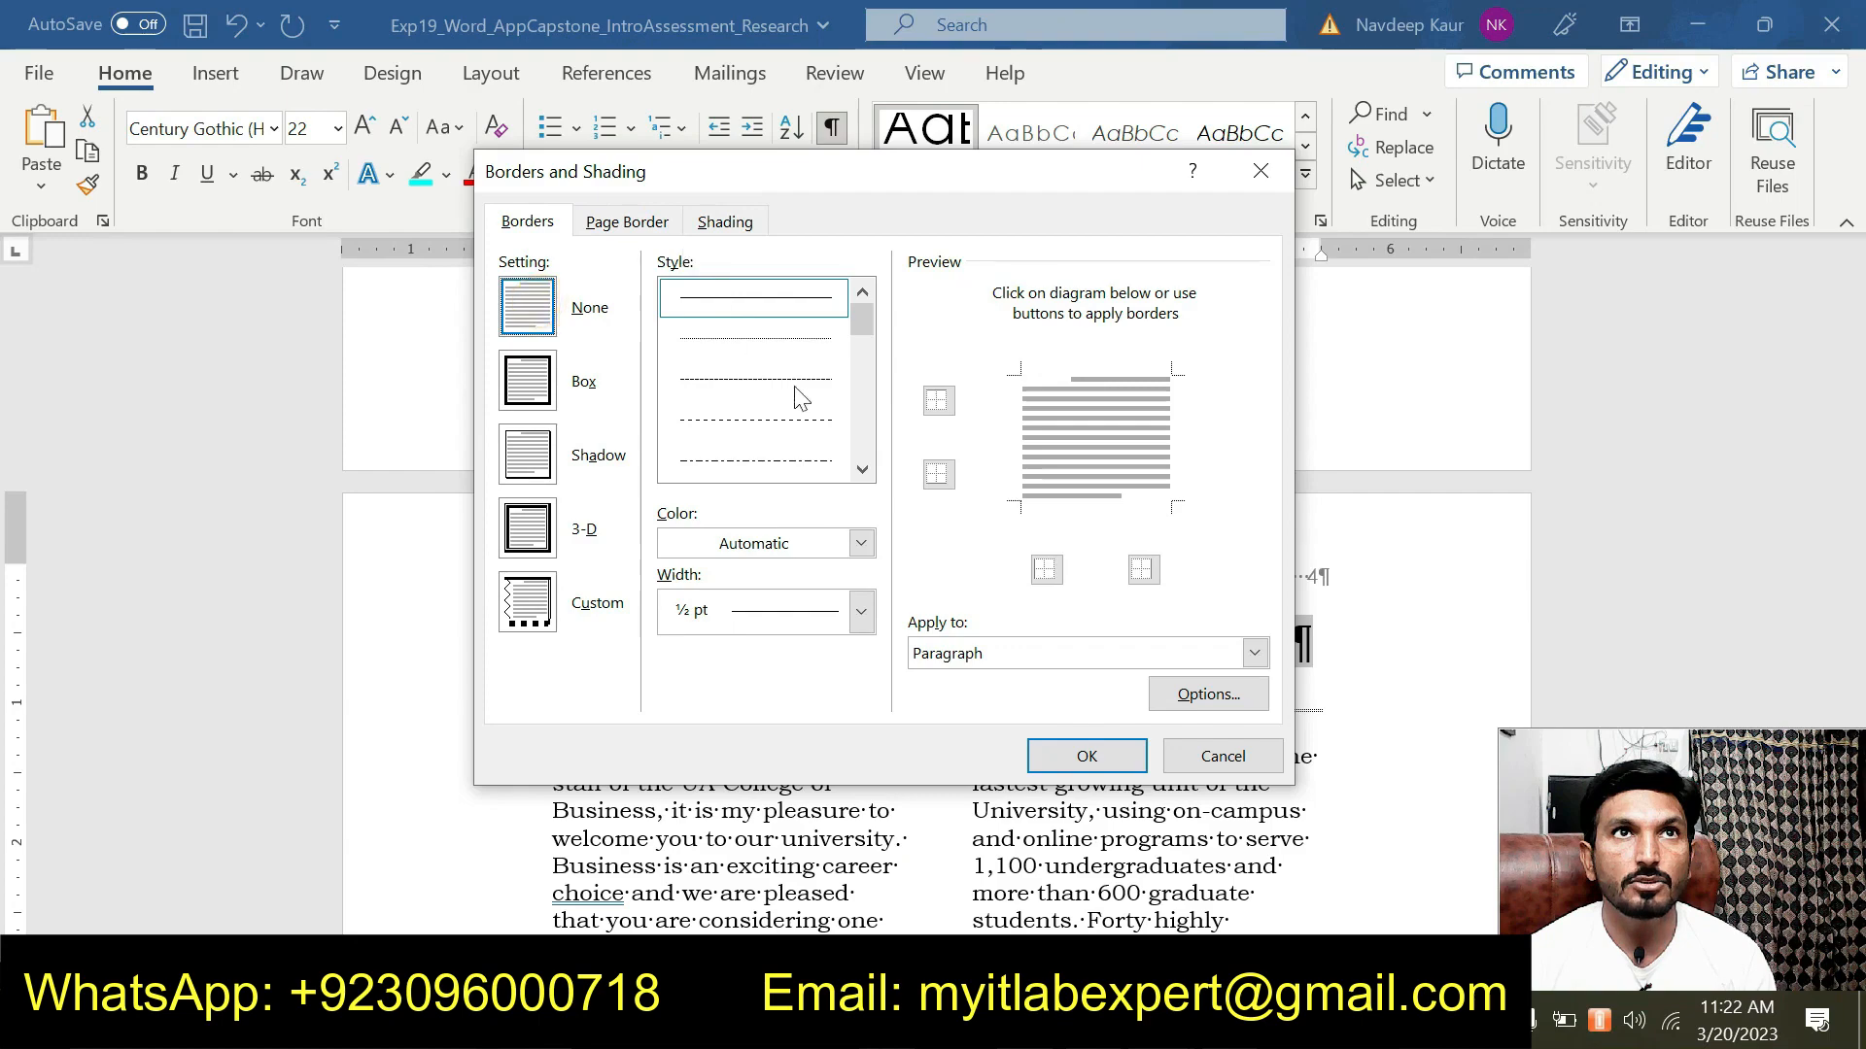
left_click(772, 622)
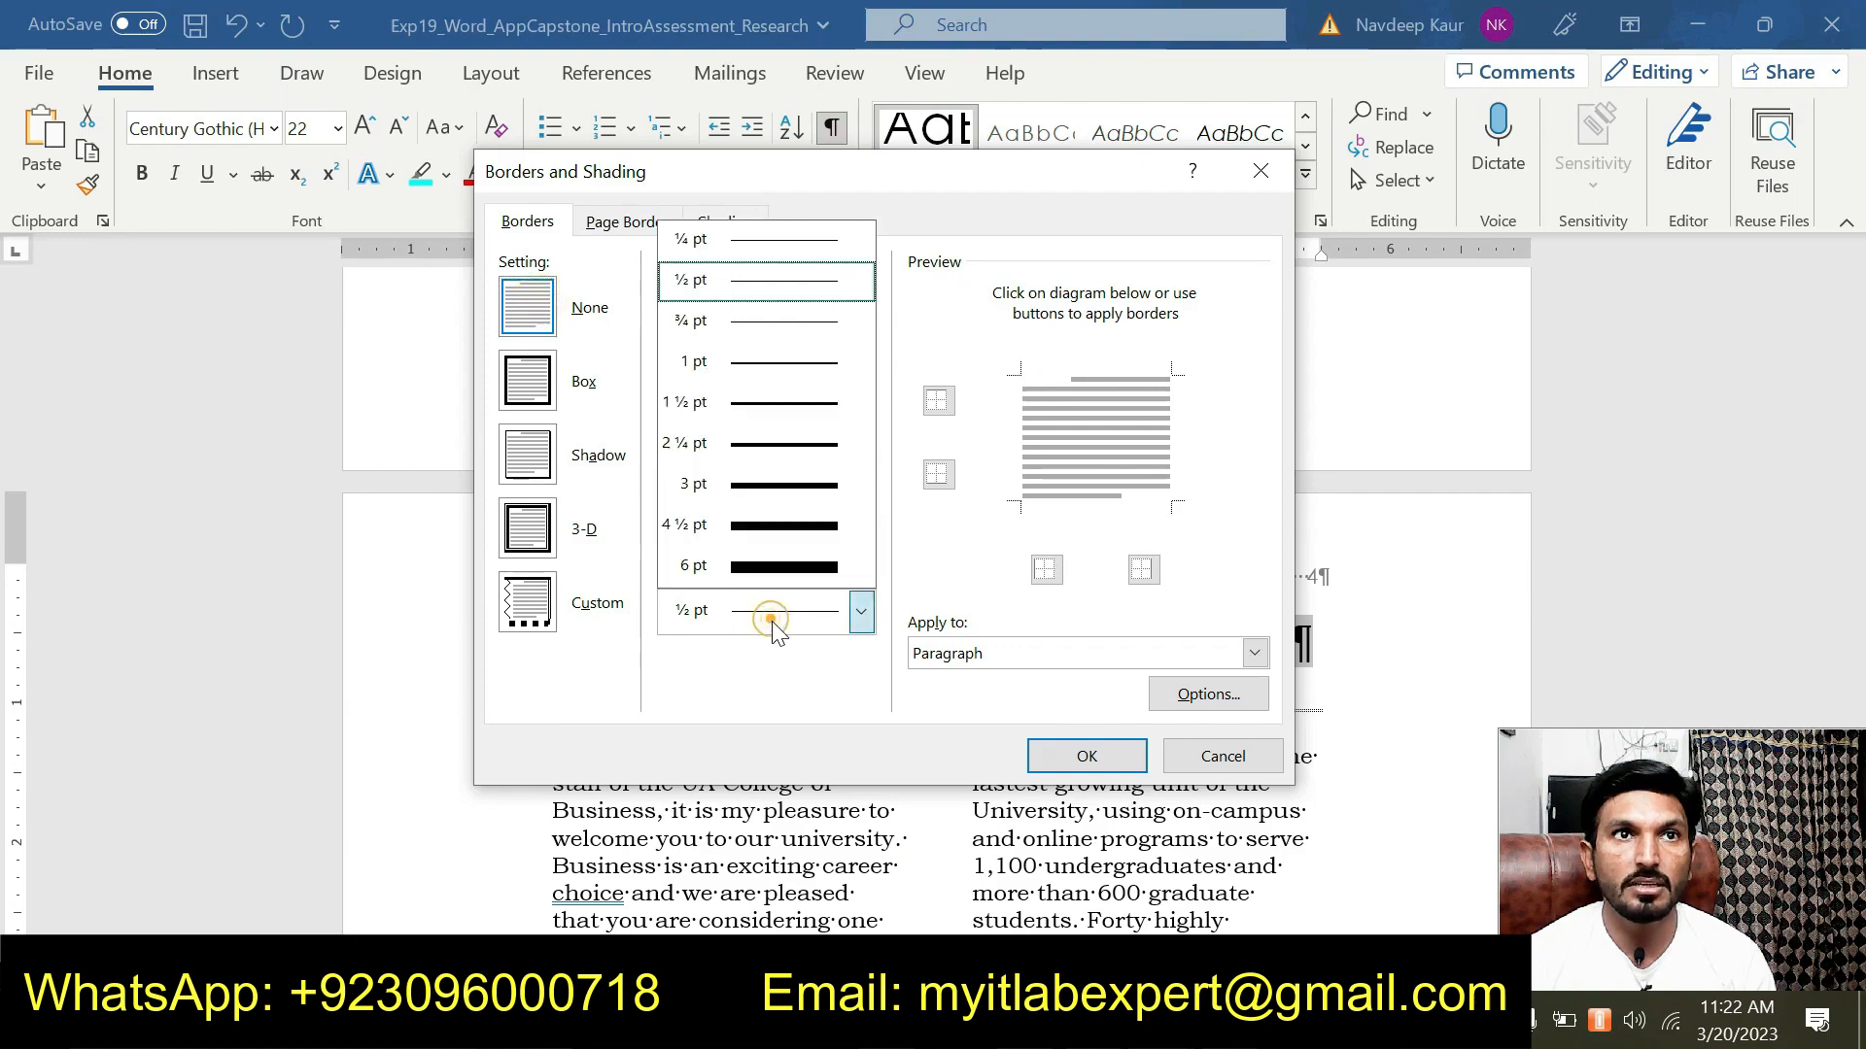
left_click(758, 403)
left_click(1082, 758)
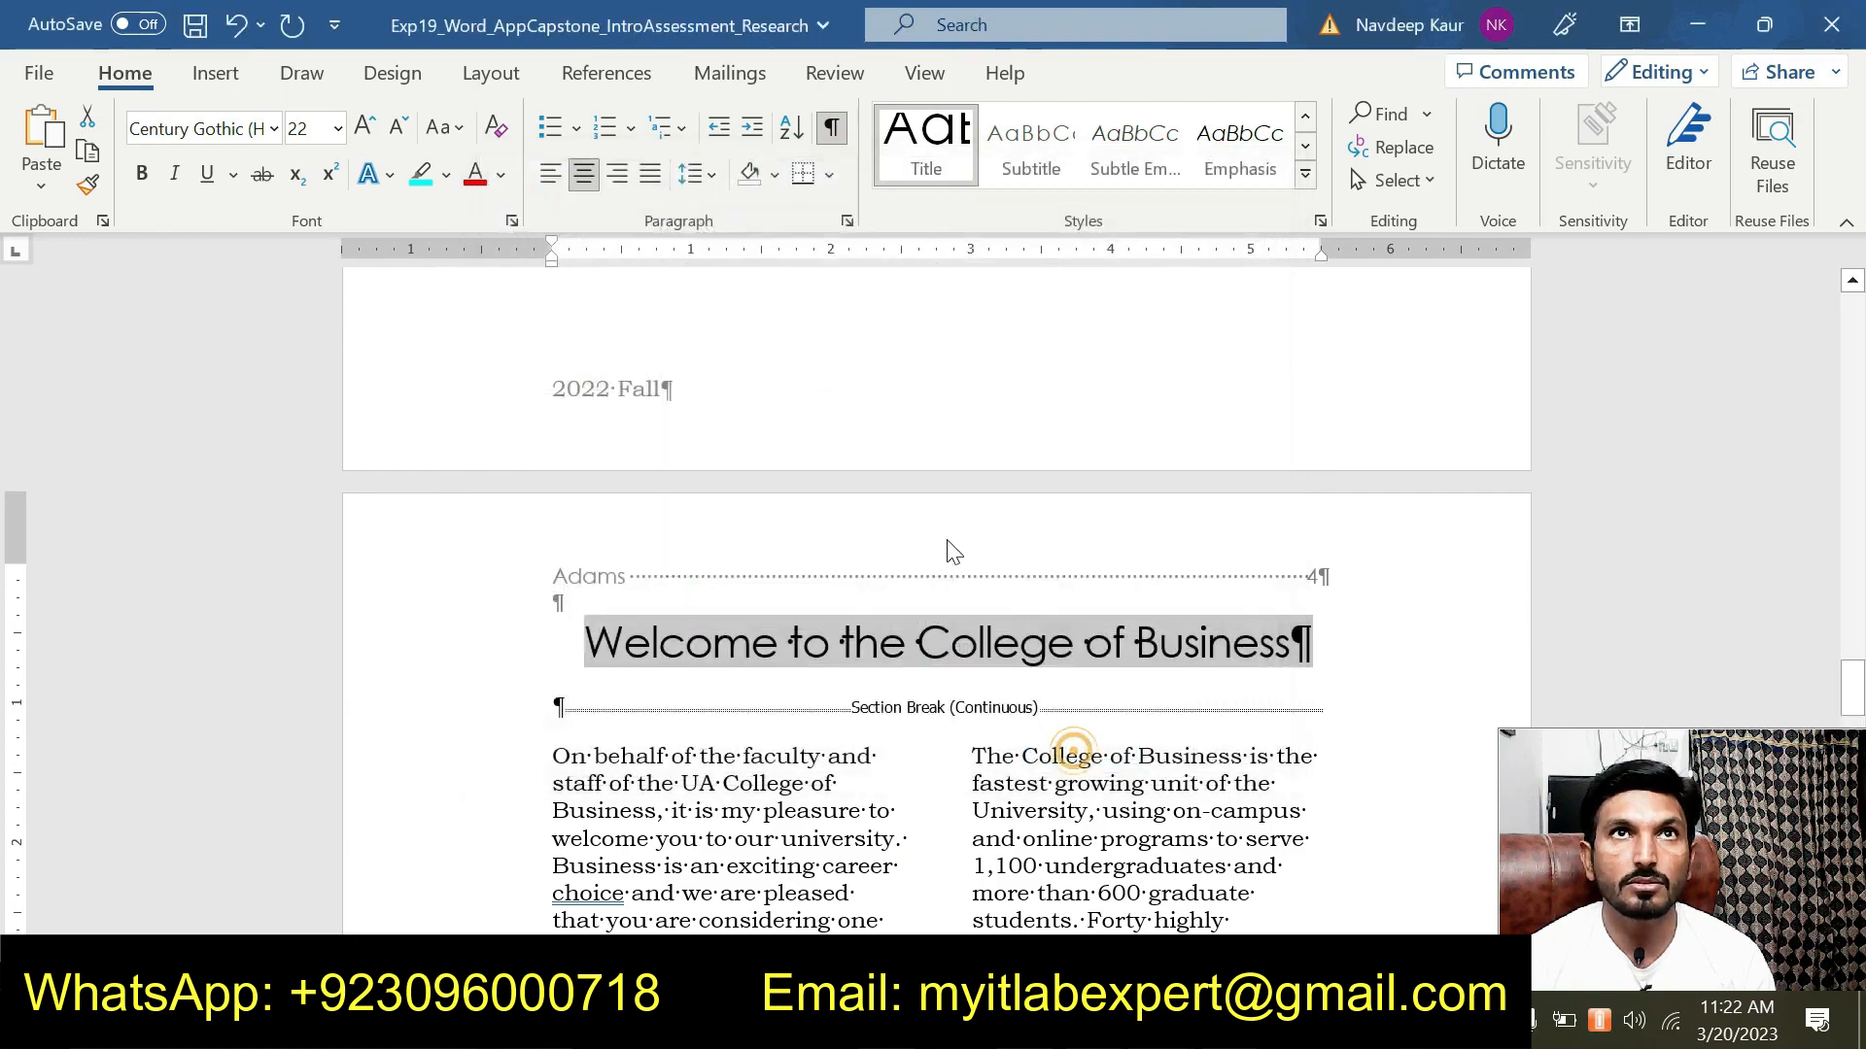
left_click(832, 184)
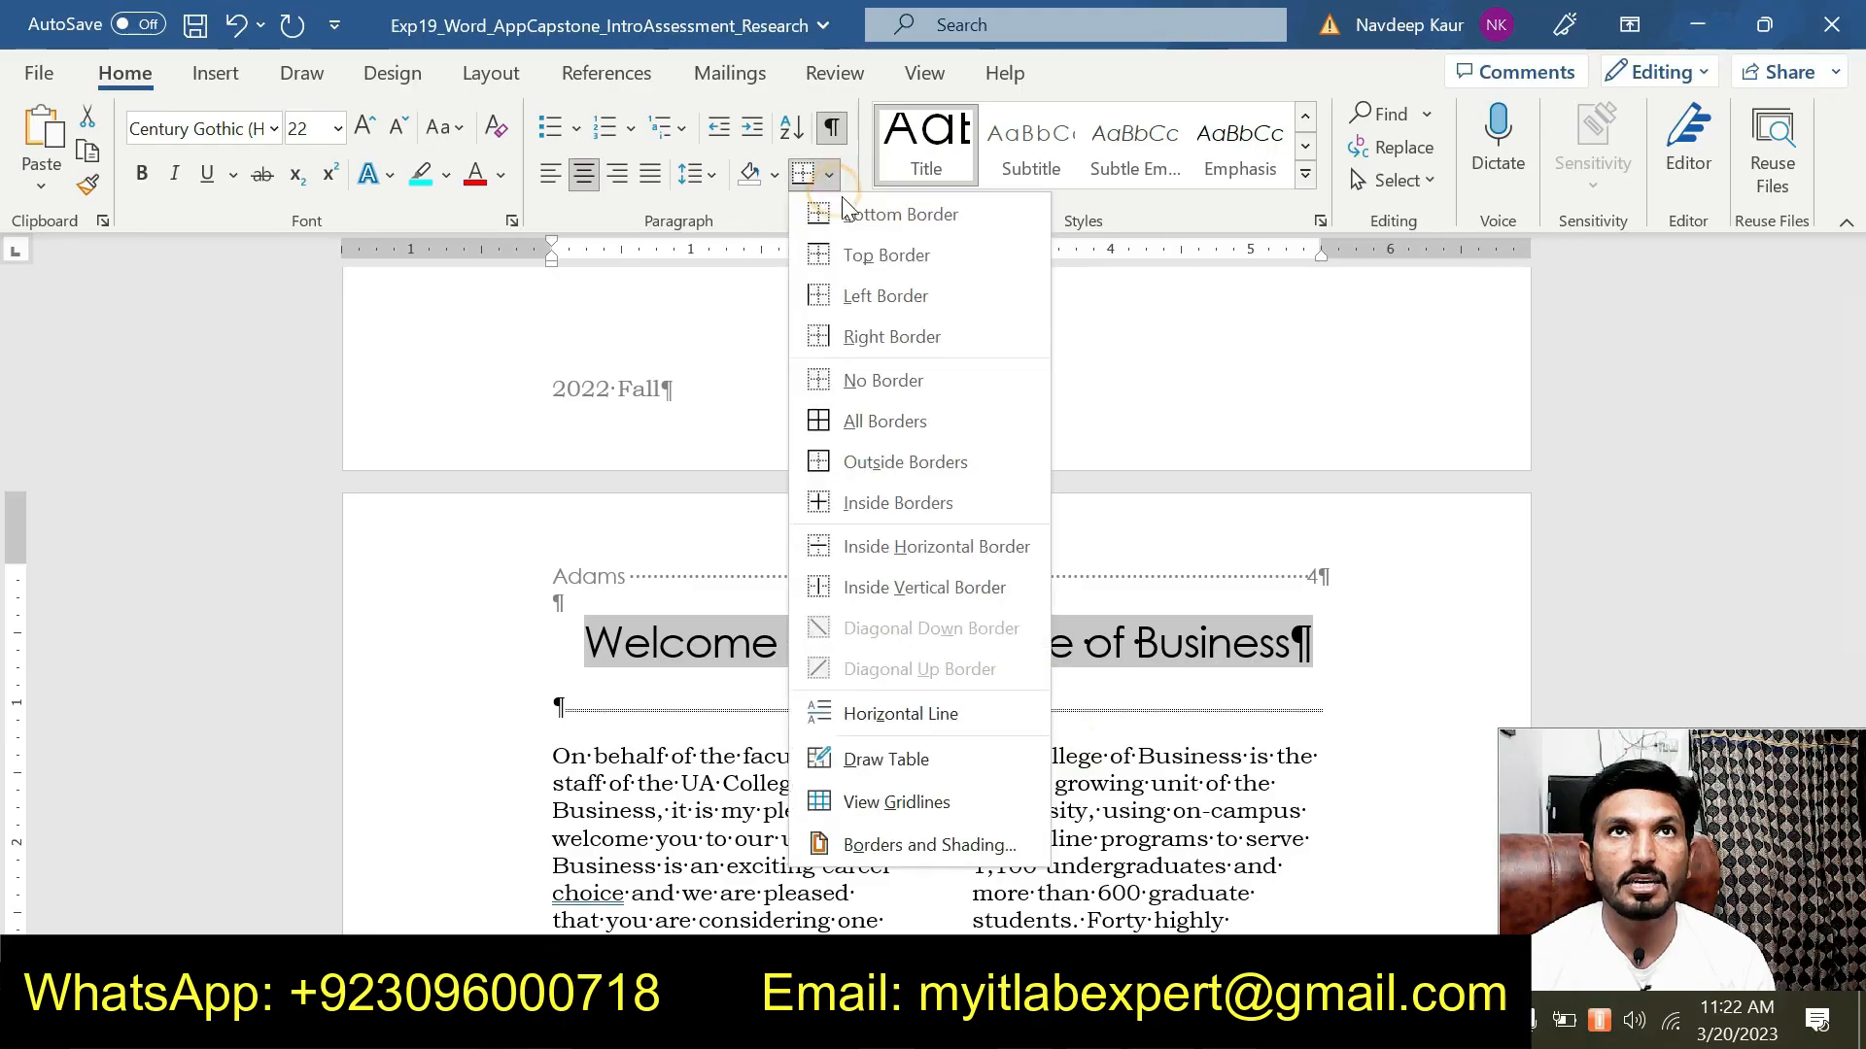
left_click(854, 218)
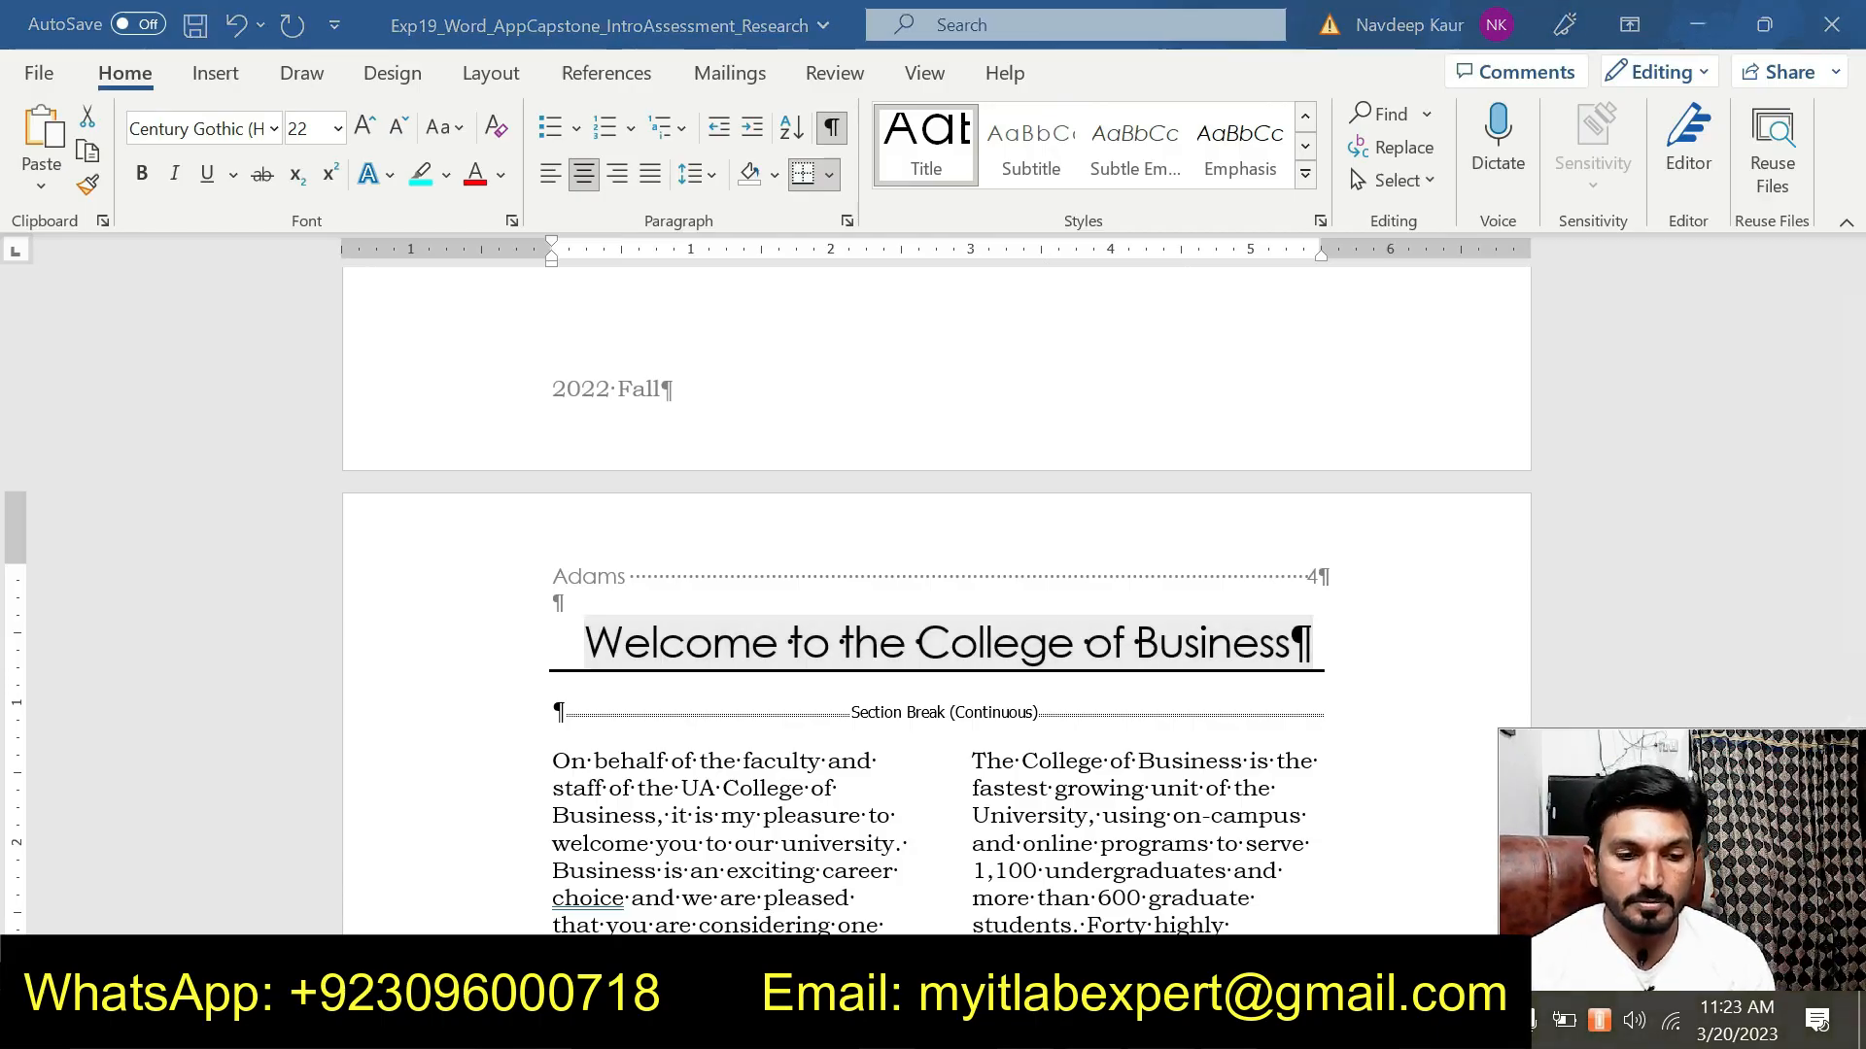
In the instructions document, remove the step 13 highlight and highlight the second paragraph of step 14 in turquoise.
mouse_move(1311, 1028)
left_click(1273, 902)
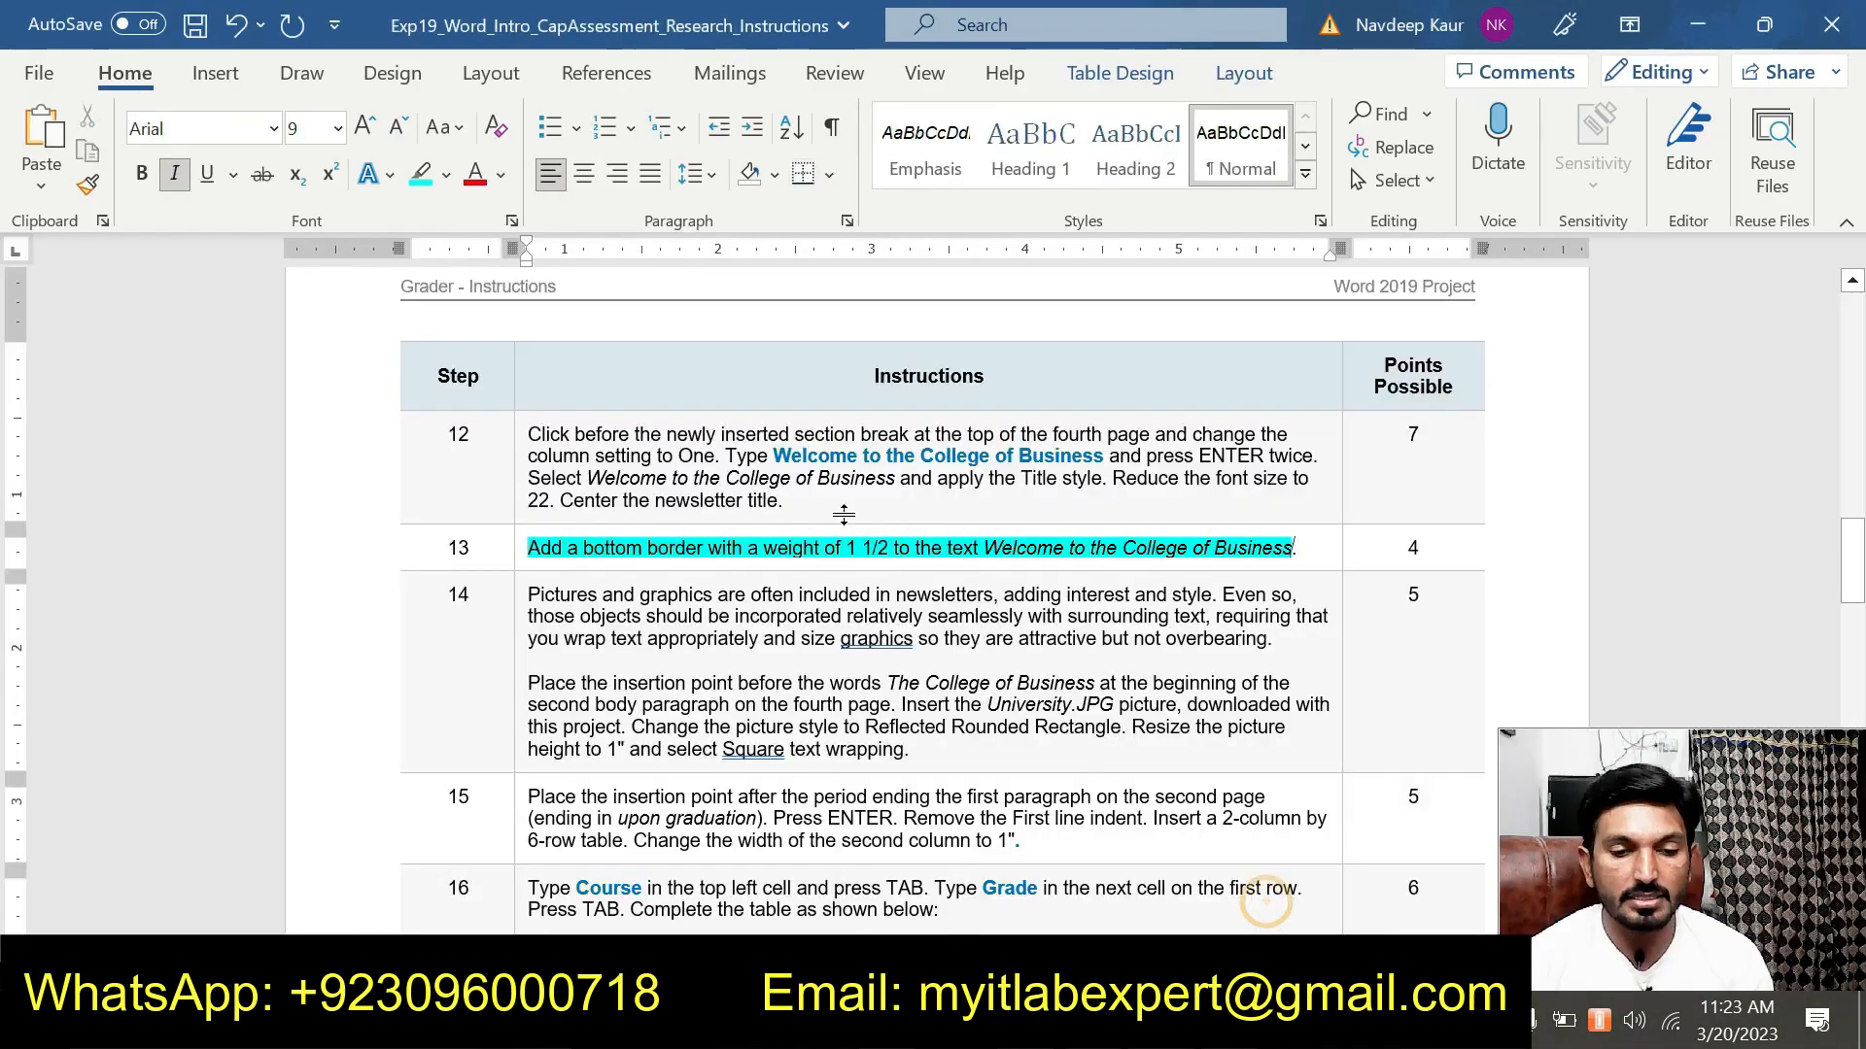
left_click_drag(1296, 547, 667, 537)
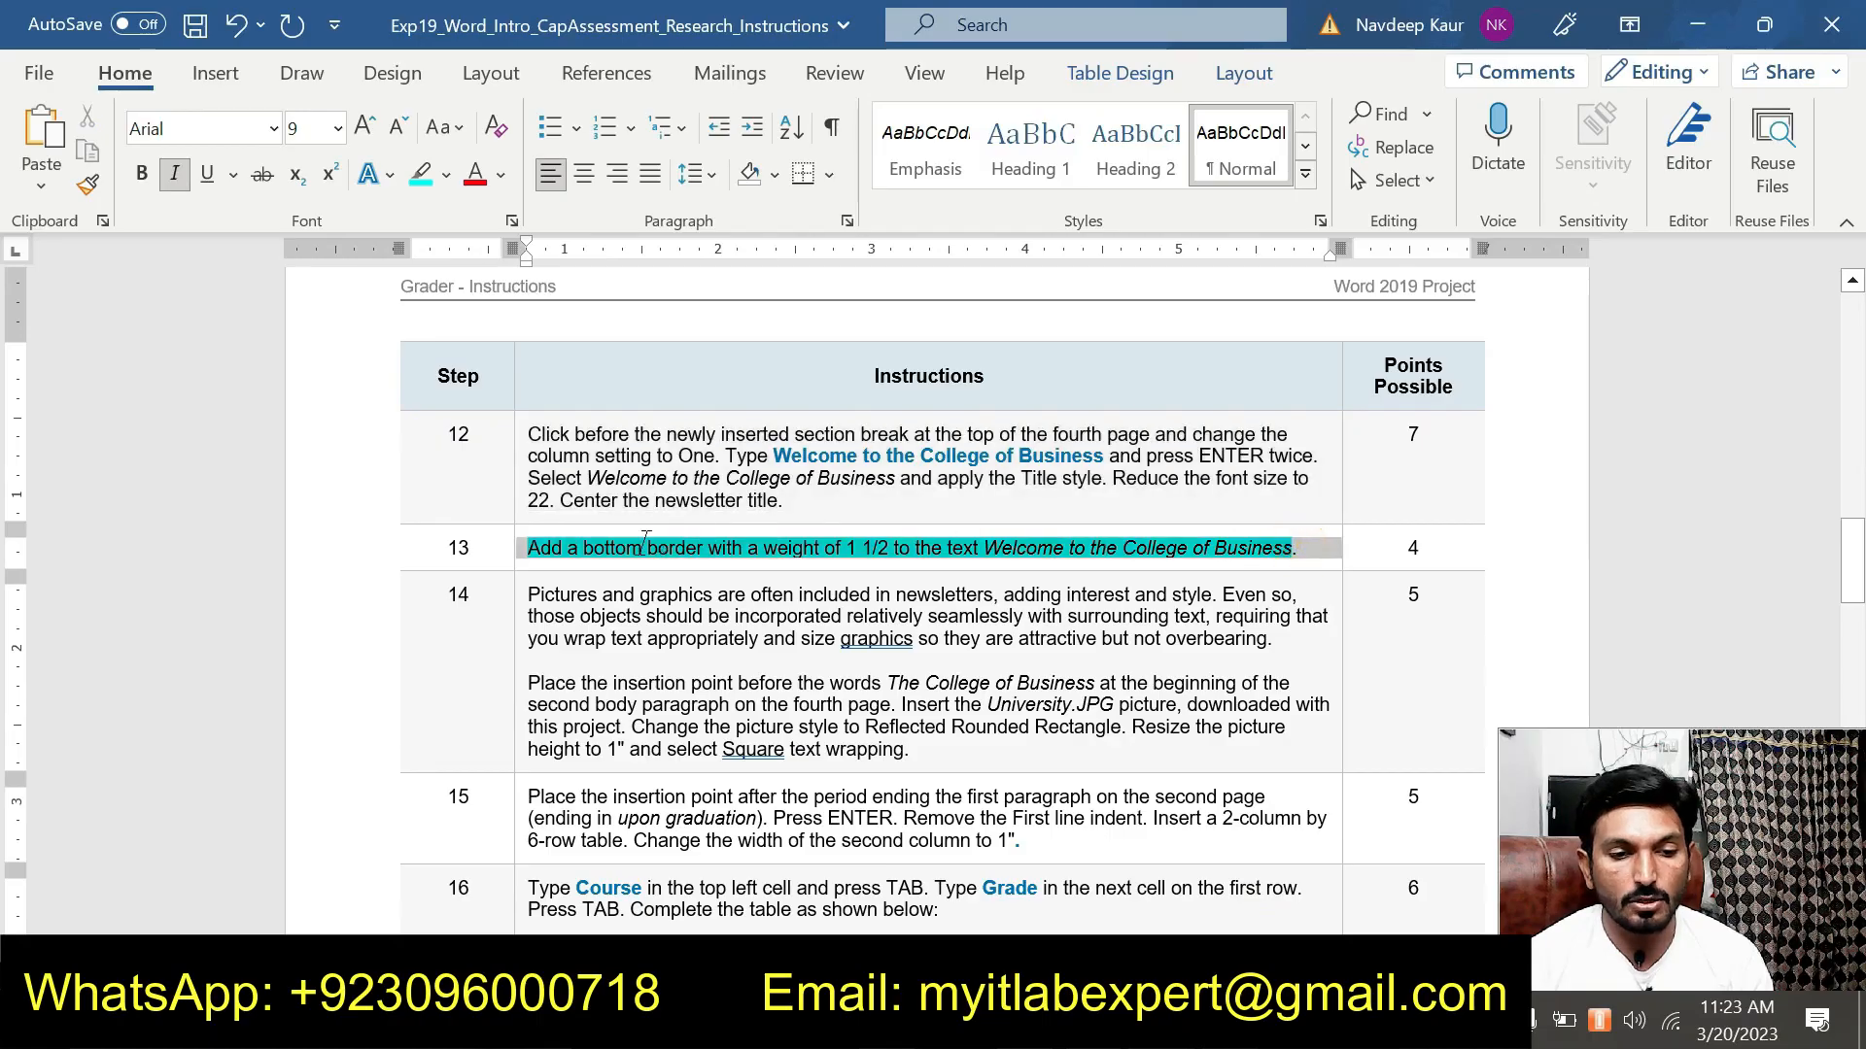
left_click(643, 499)
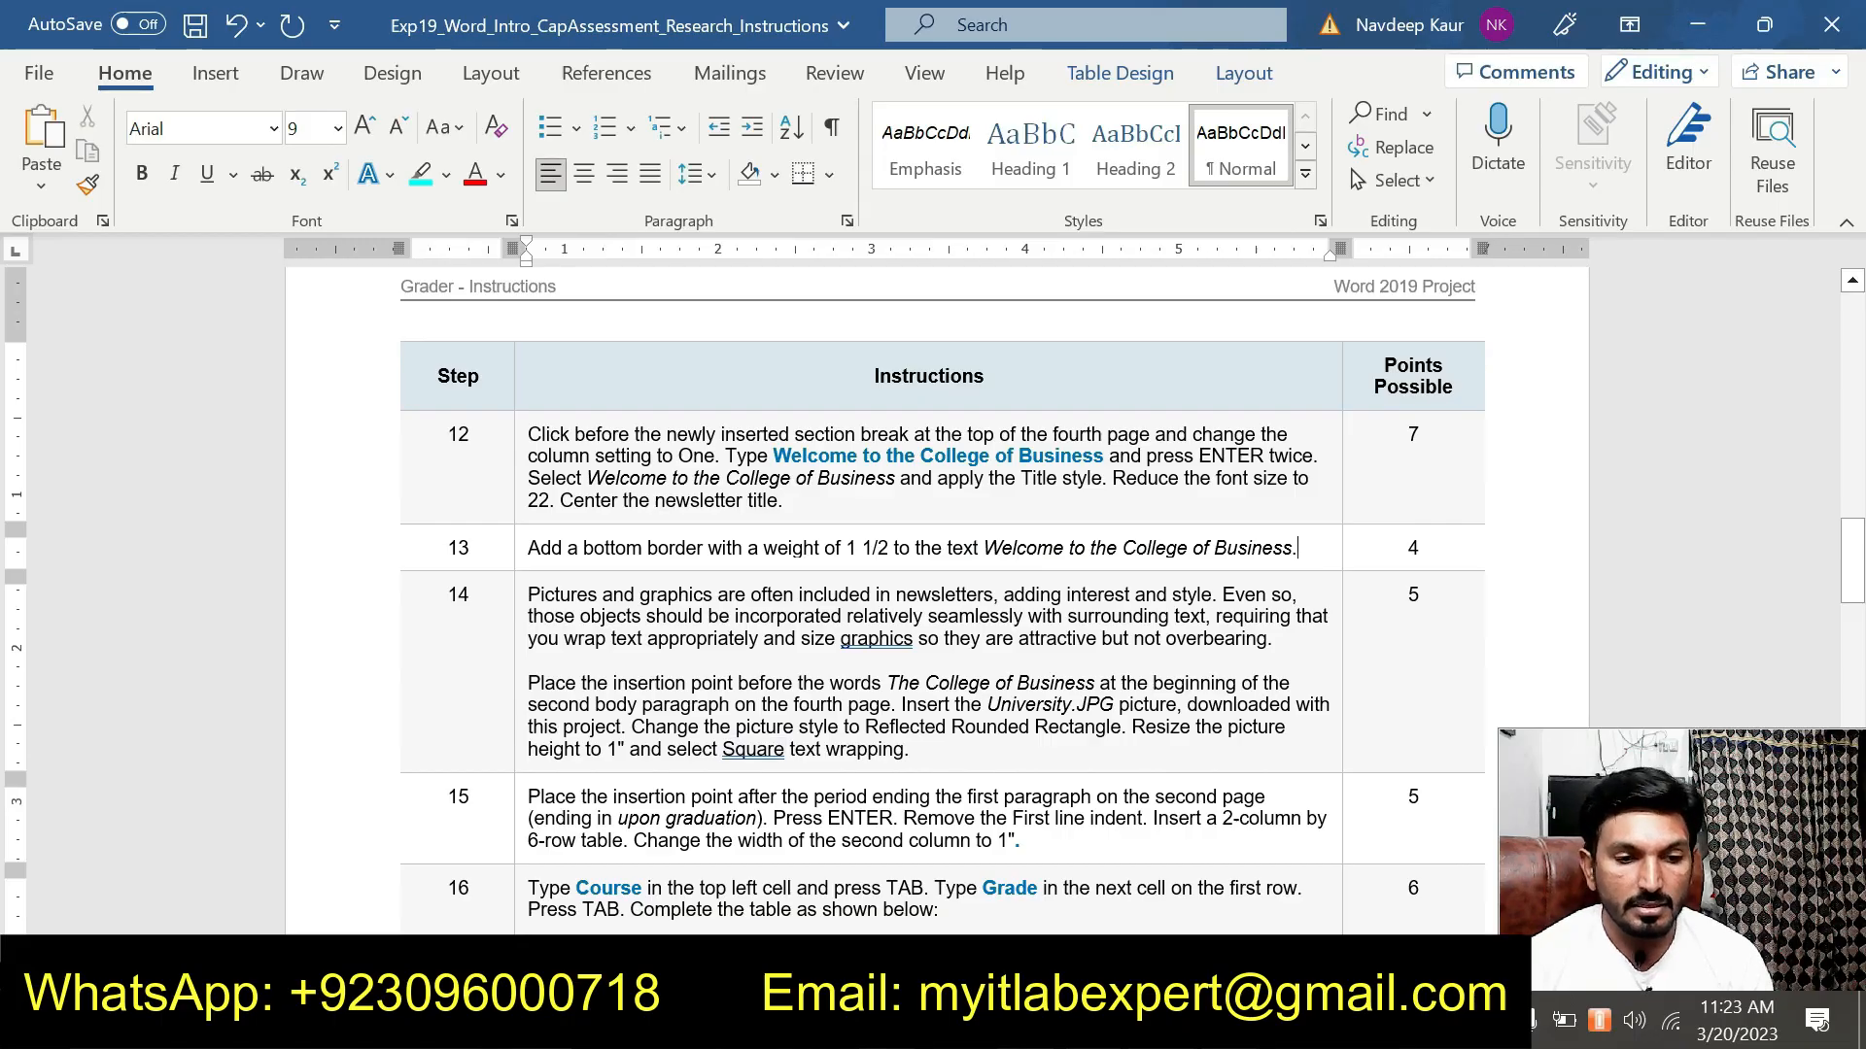
left_click_drag(986, 753, 529, 684)
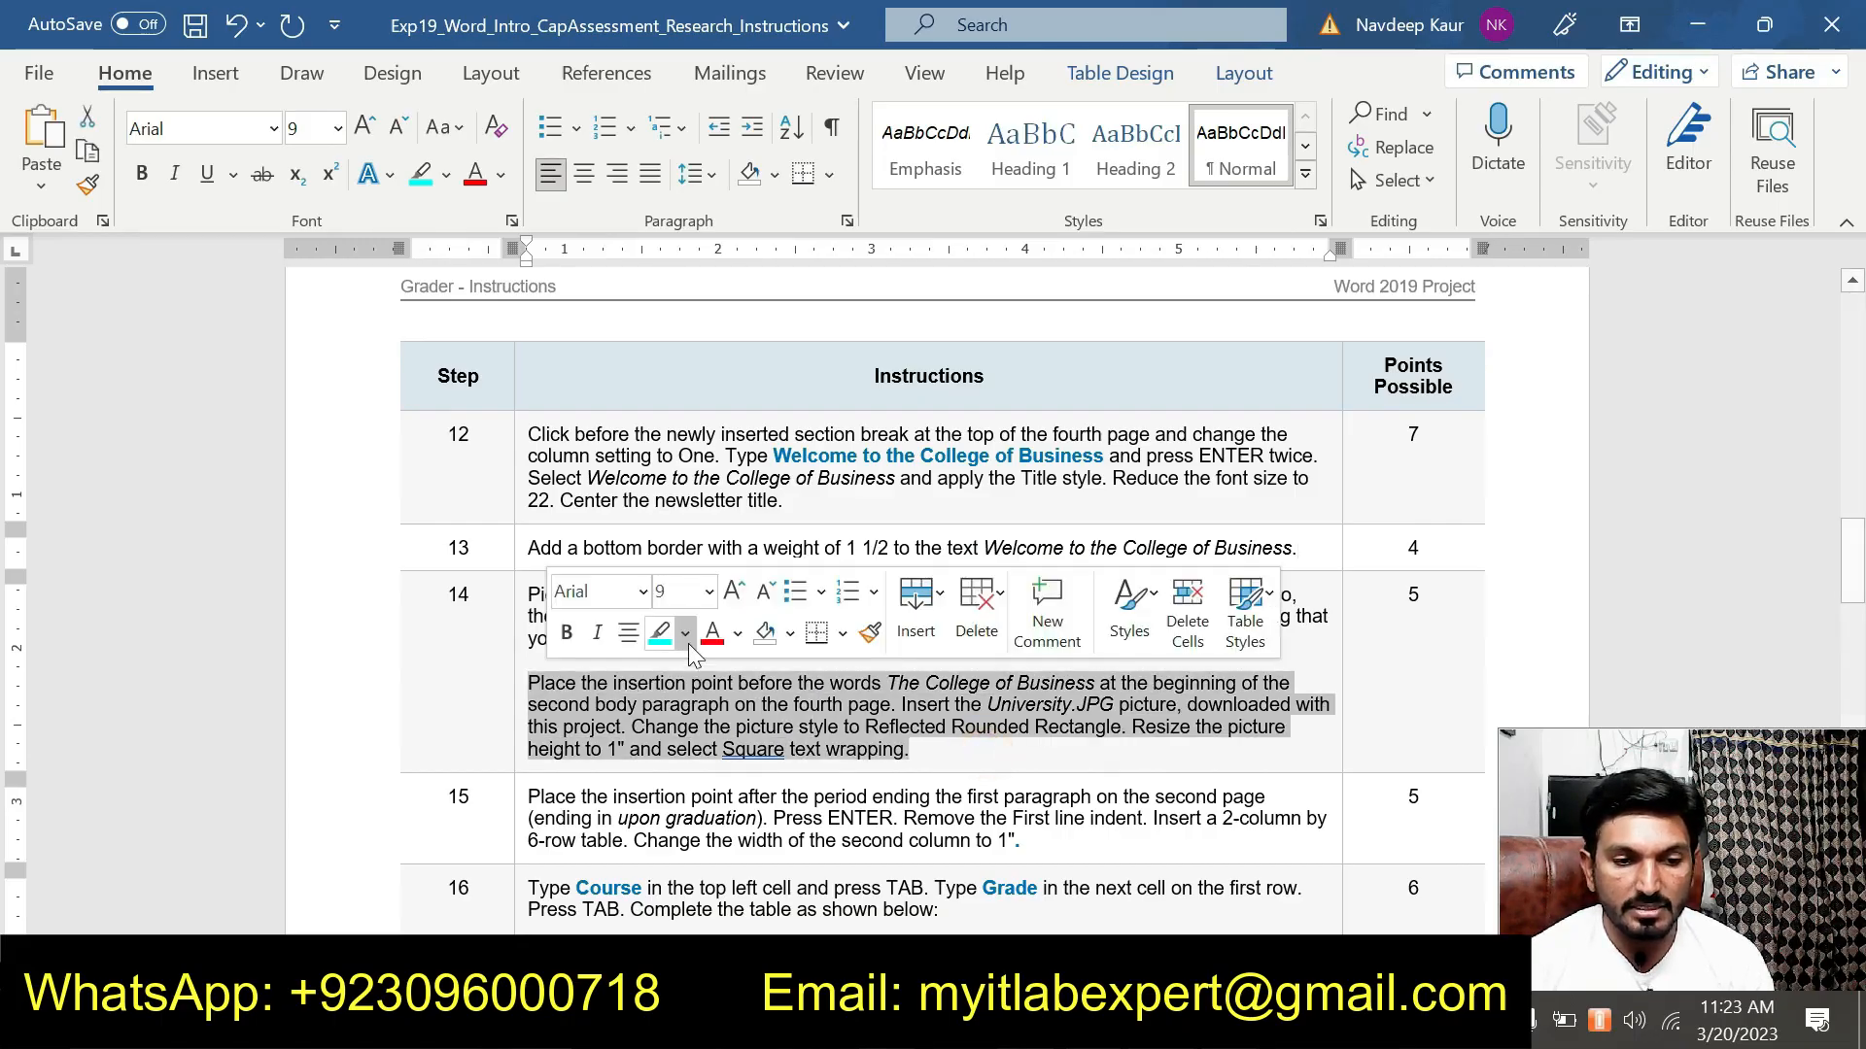
left_click(660, 633)
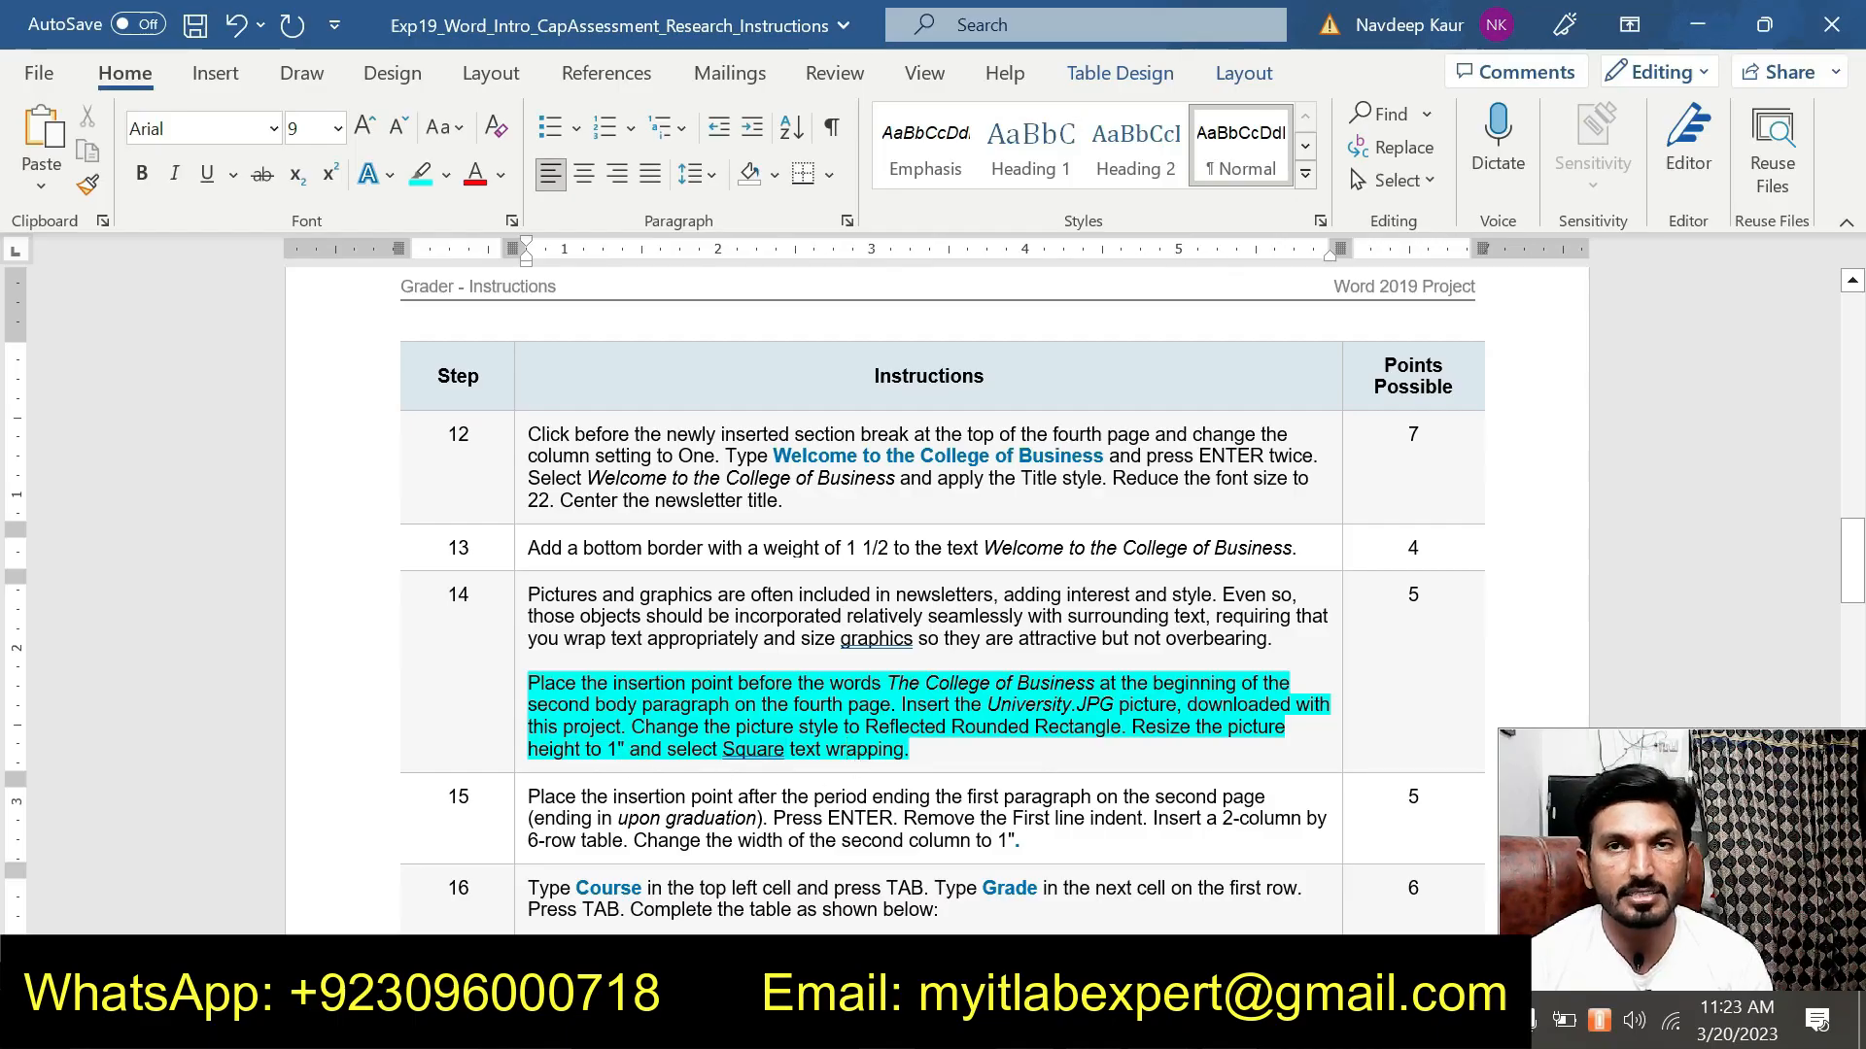
In the research document, insert the University picture from G:\Word 2022\Reaserach 19 before "The College of Business at UA" on page 4.
mouse_move(1157, 1021)
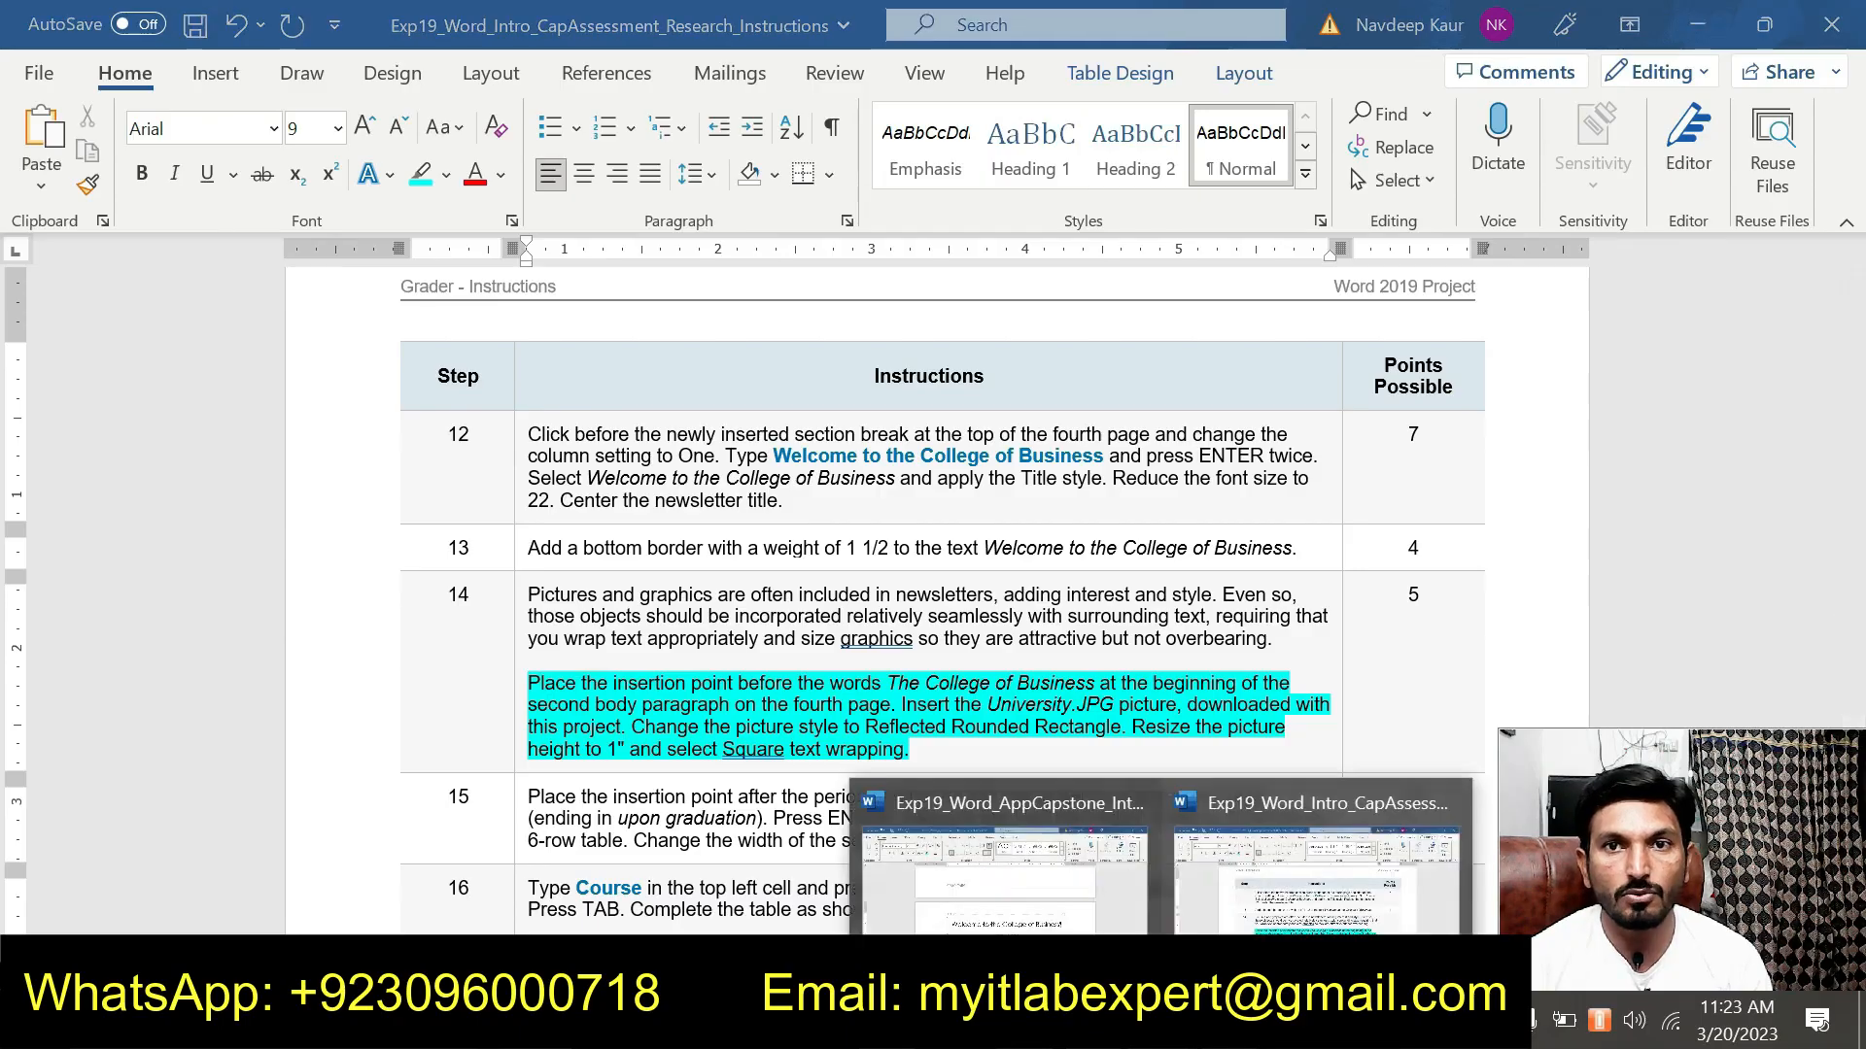
left_click(1050, 918)
scroll(1049, 918, "down", 10)
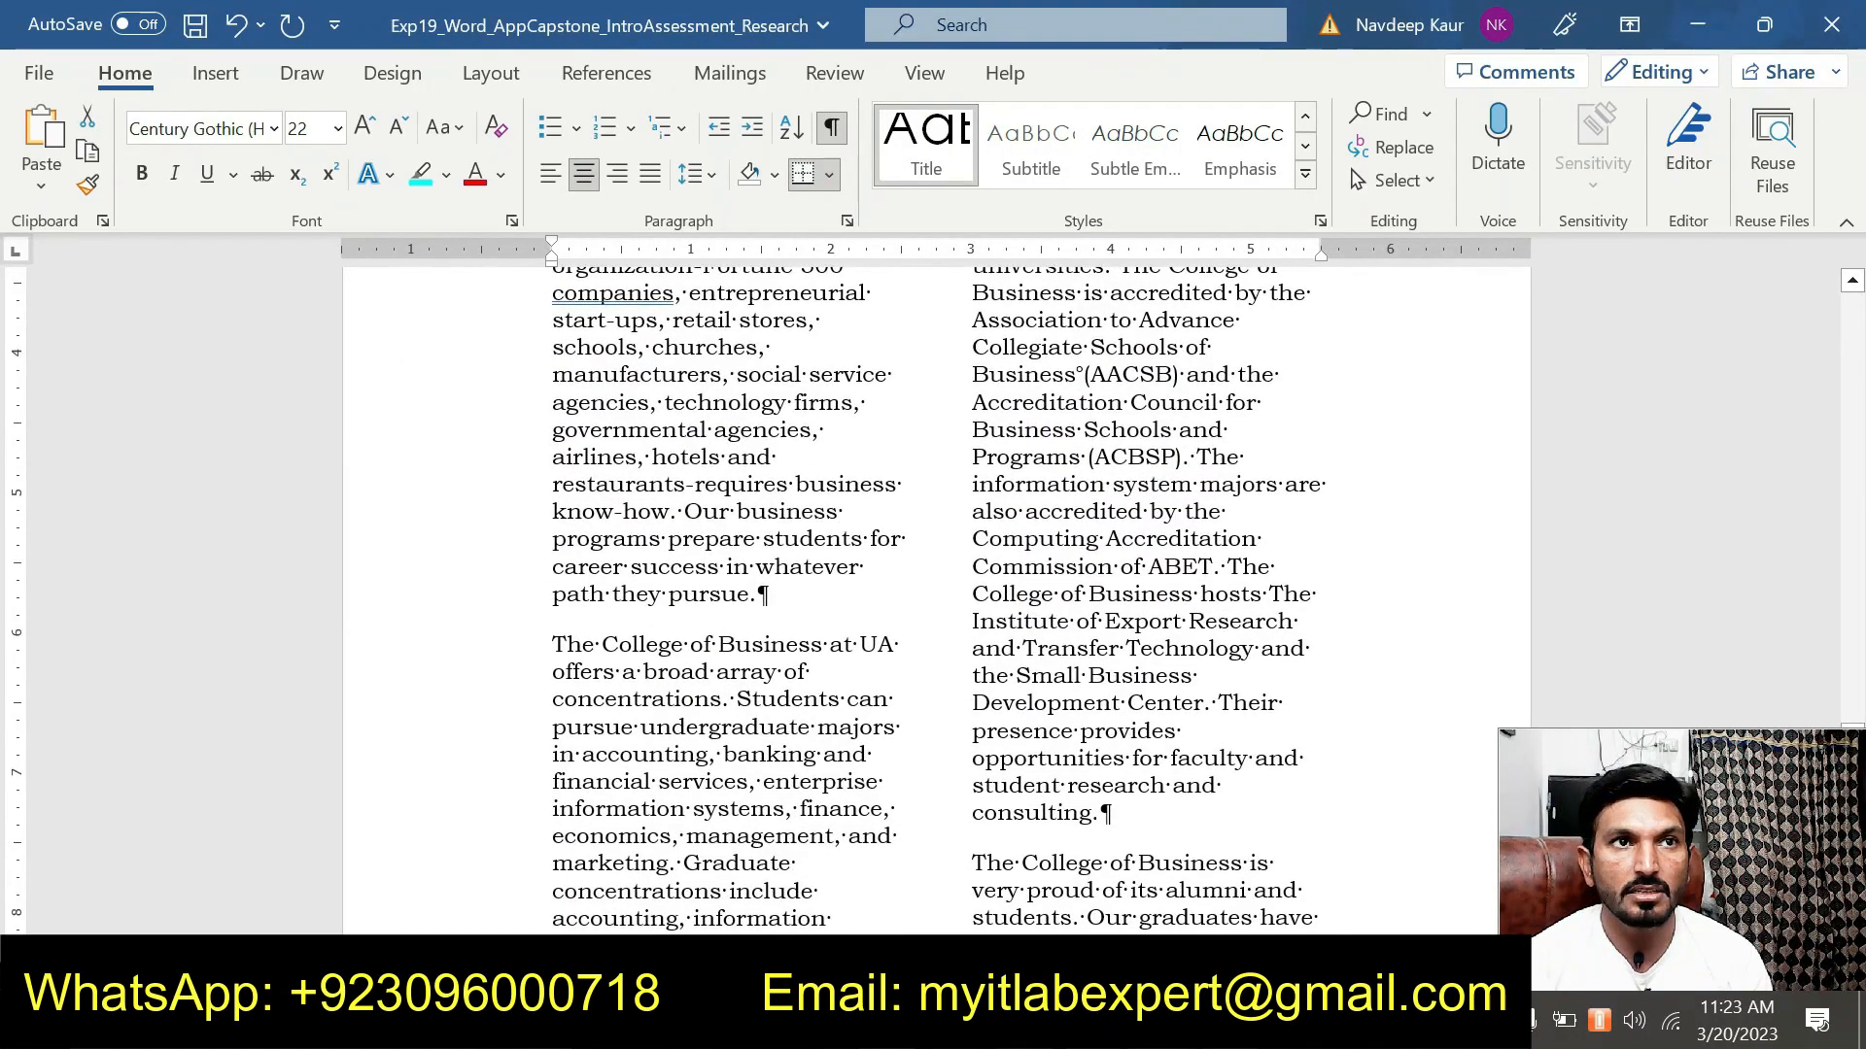
left_click(540, 643)
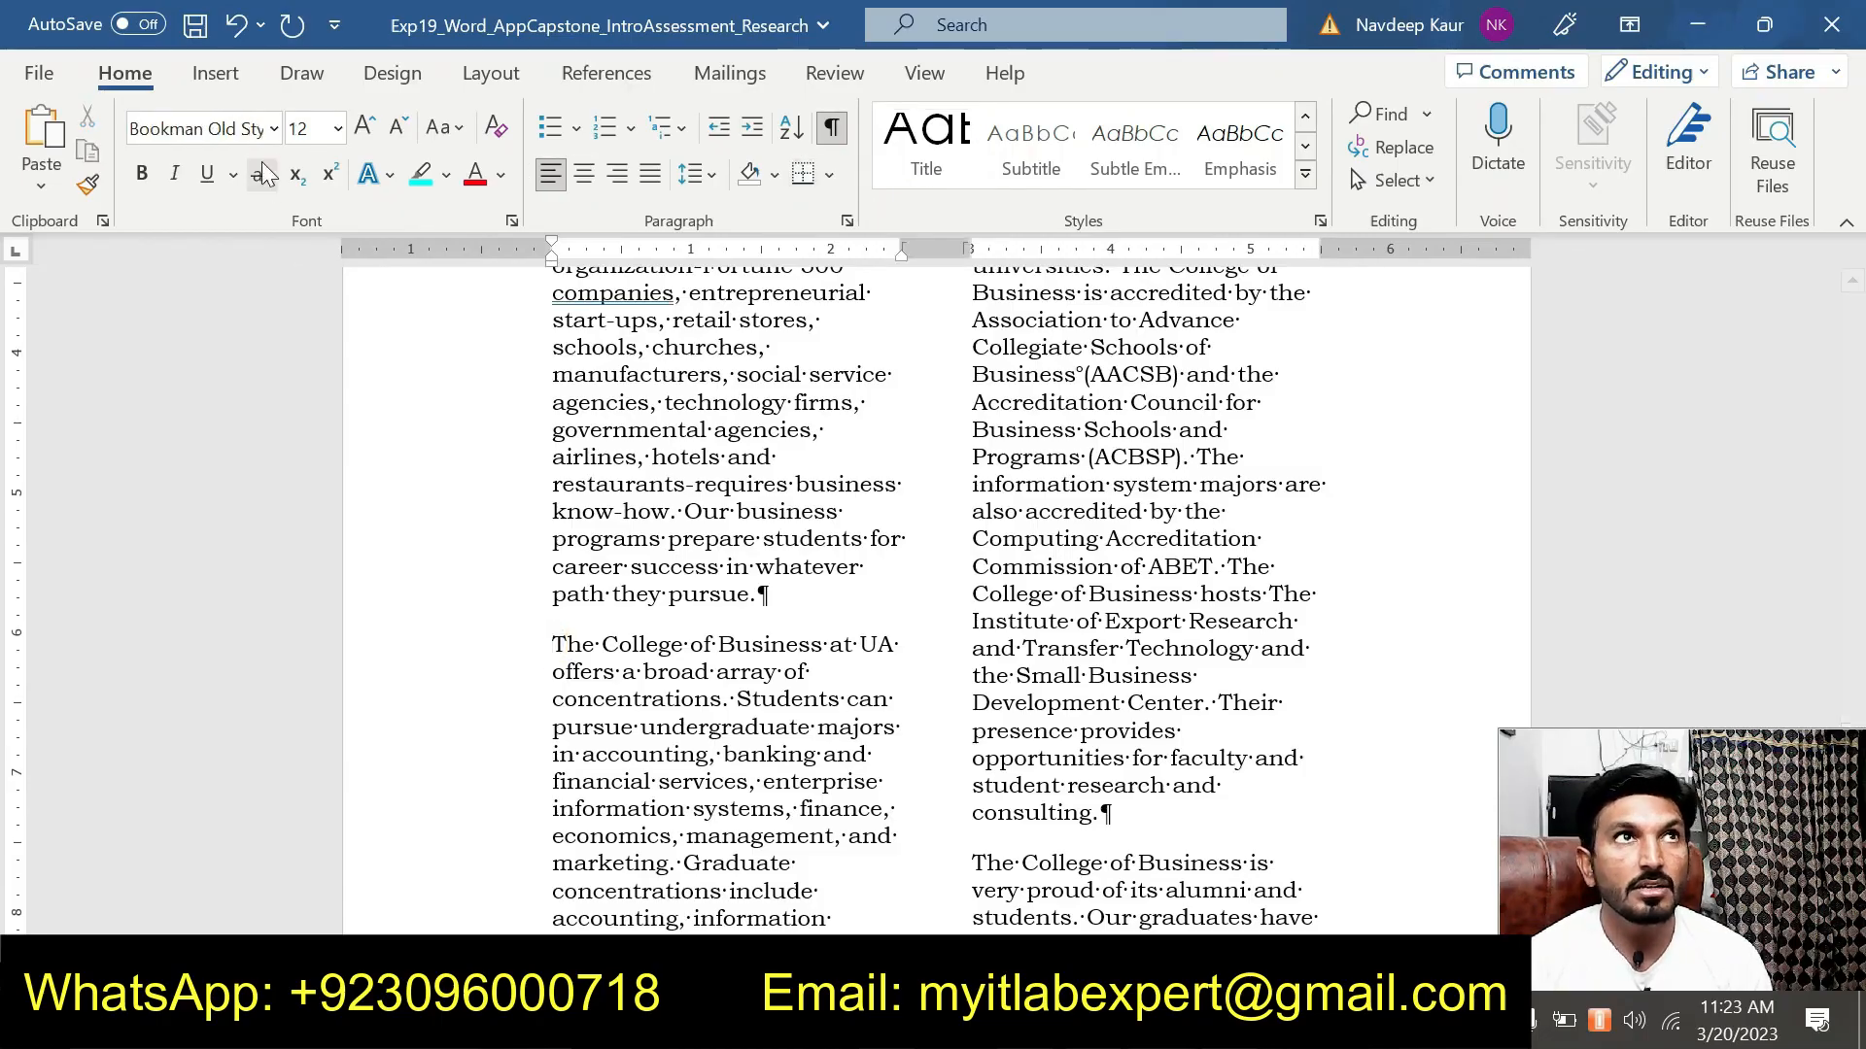
left_click(218, 84)
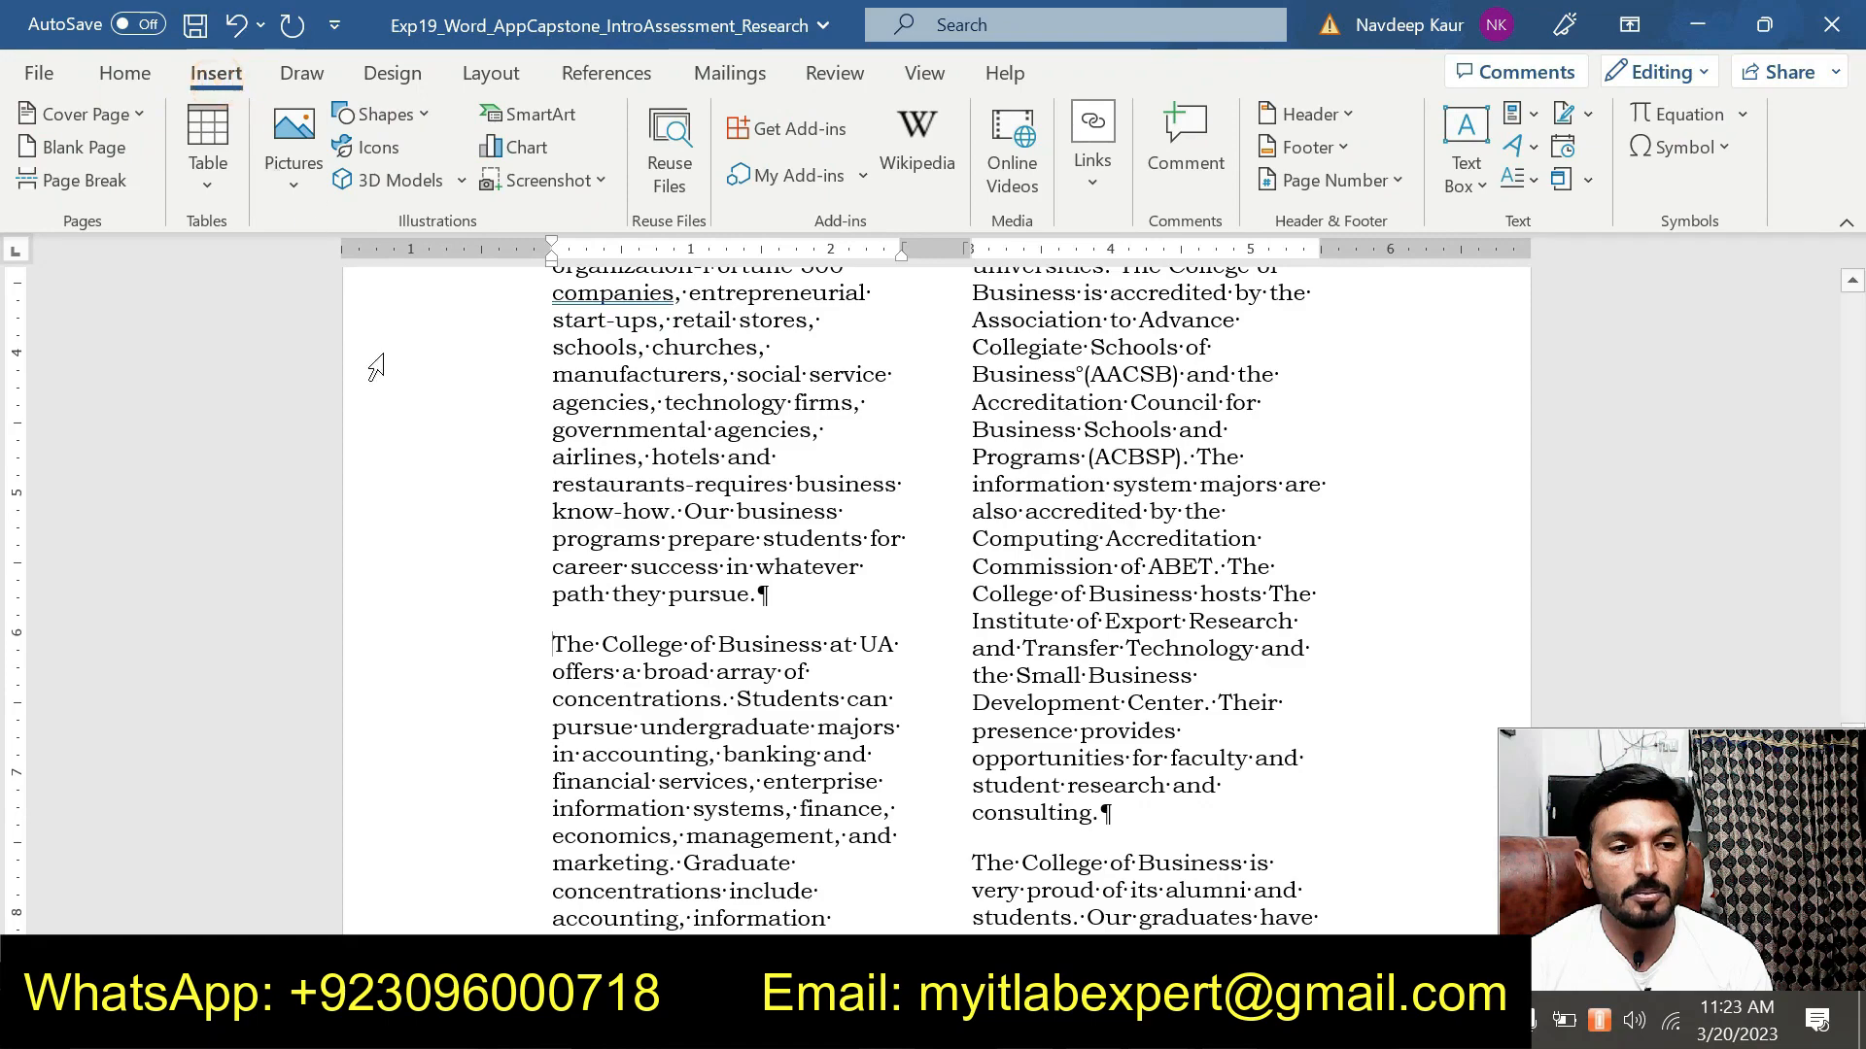
left_click(297, 195)
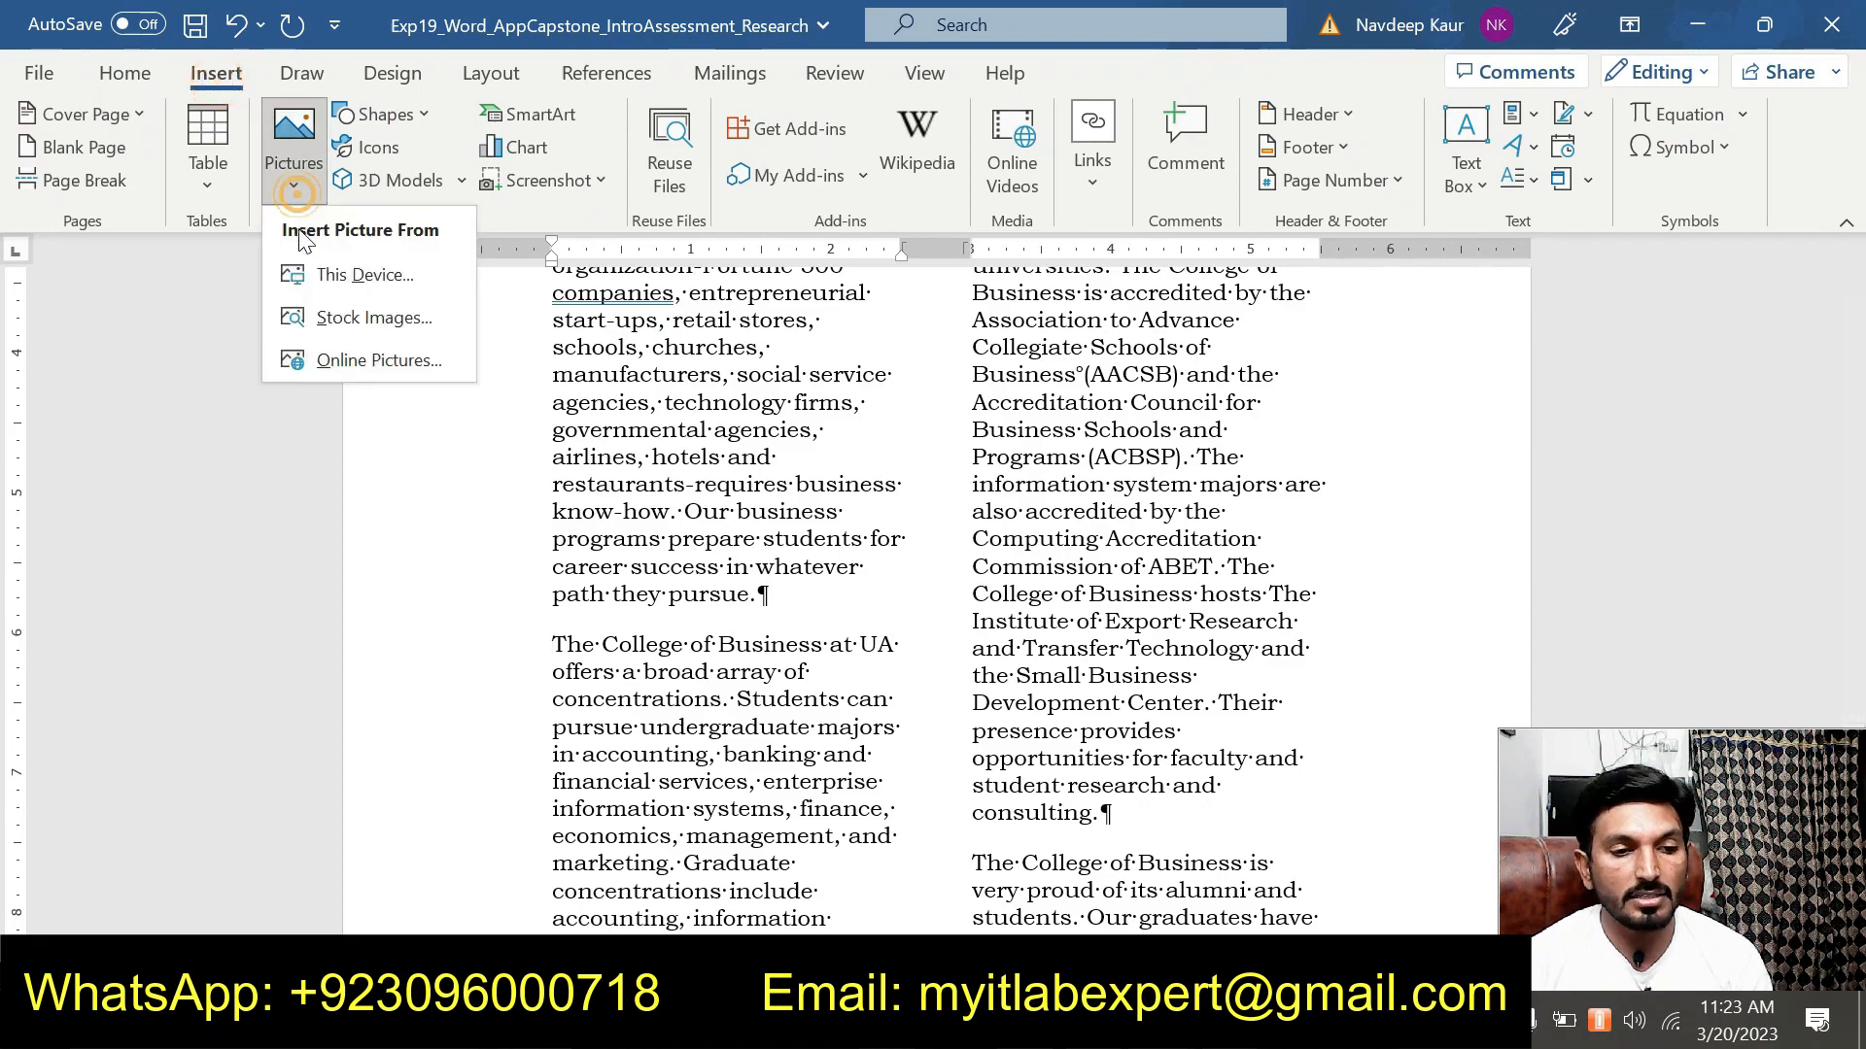
left_click(324, 276)
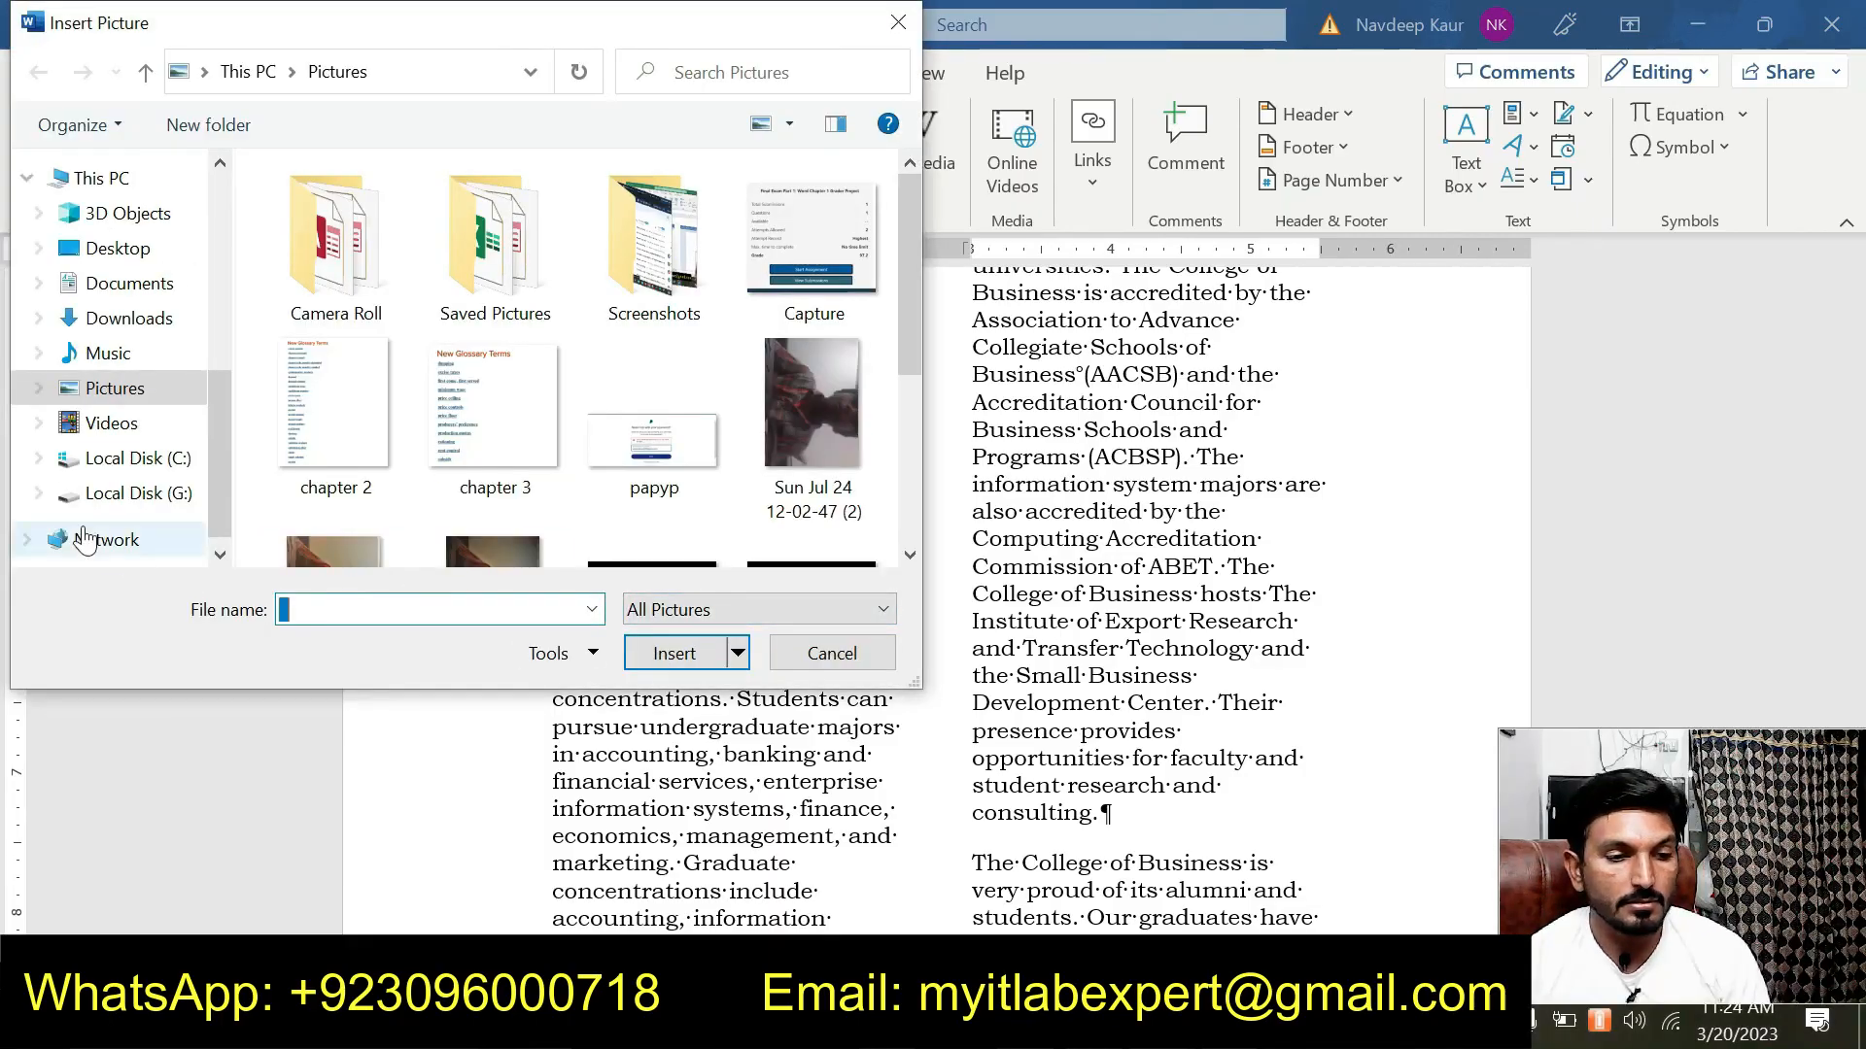
left_click(114, 492)
scroll(426, 525, "down", 4)
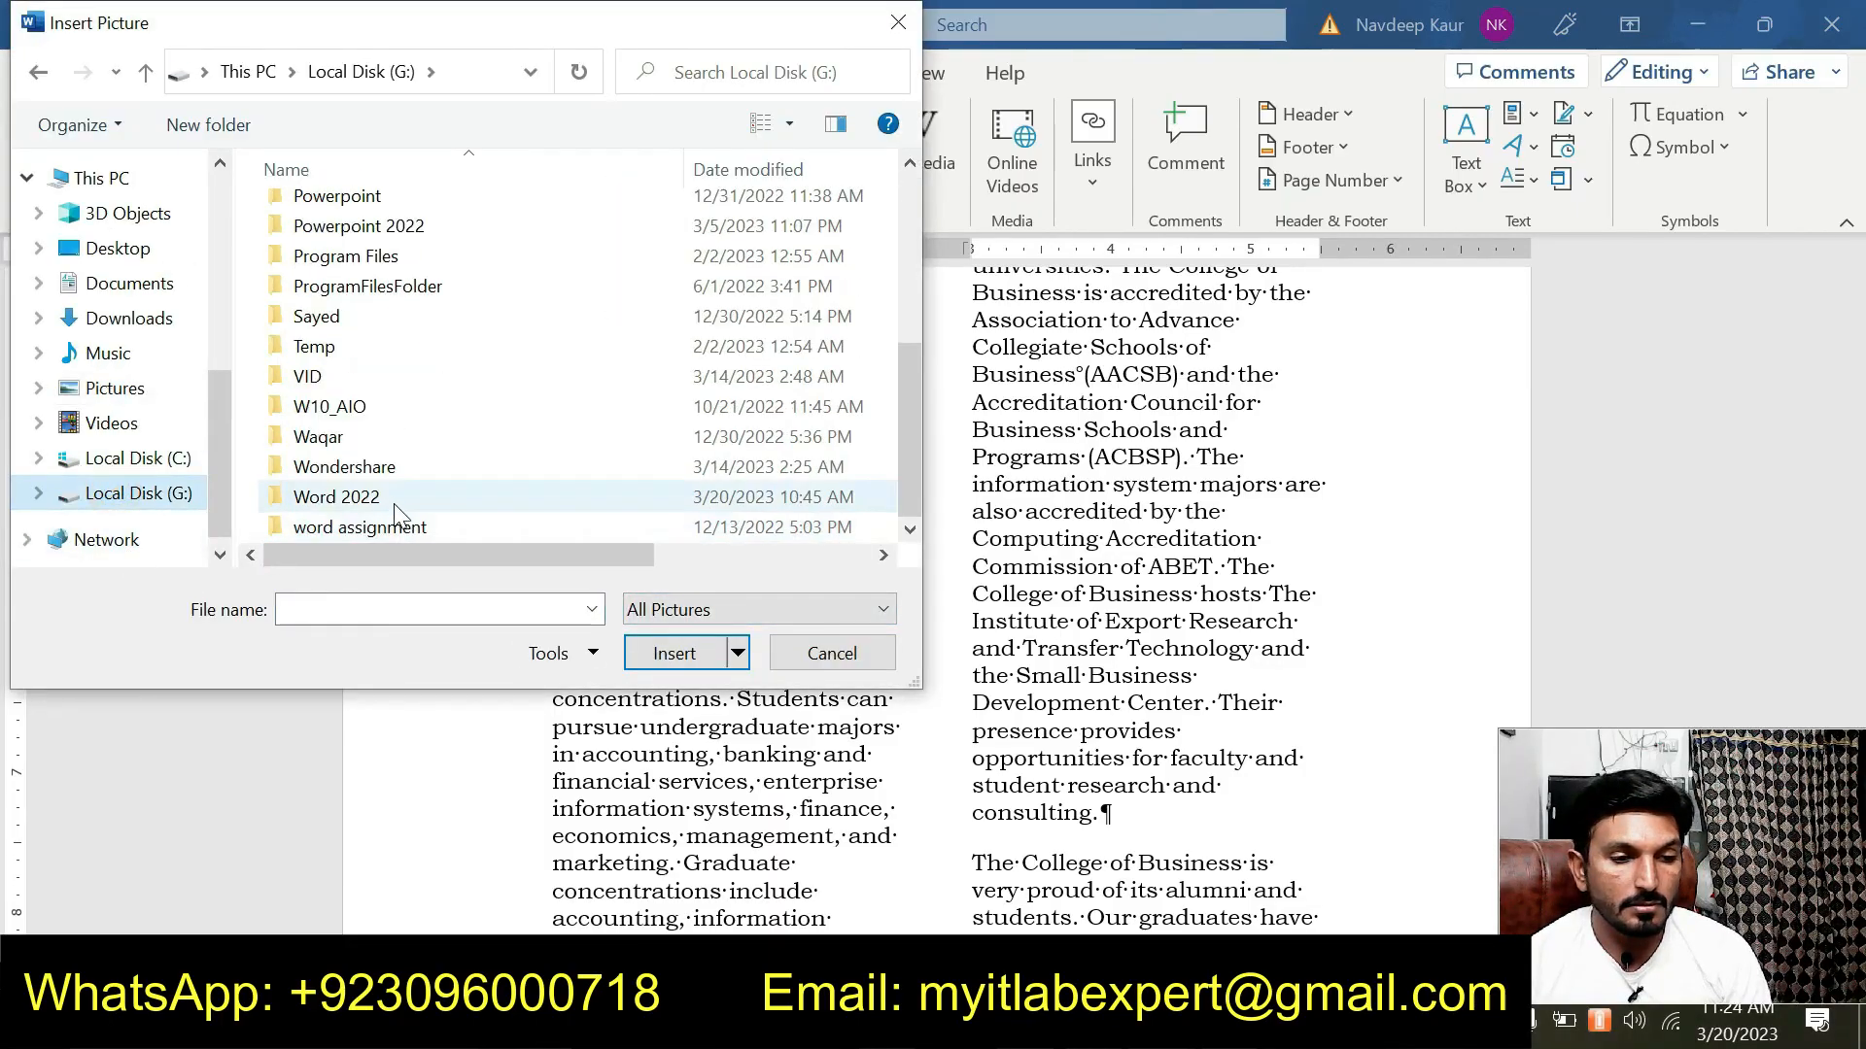
double_click(382, 493)
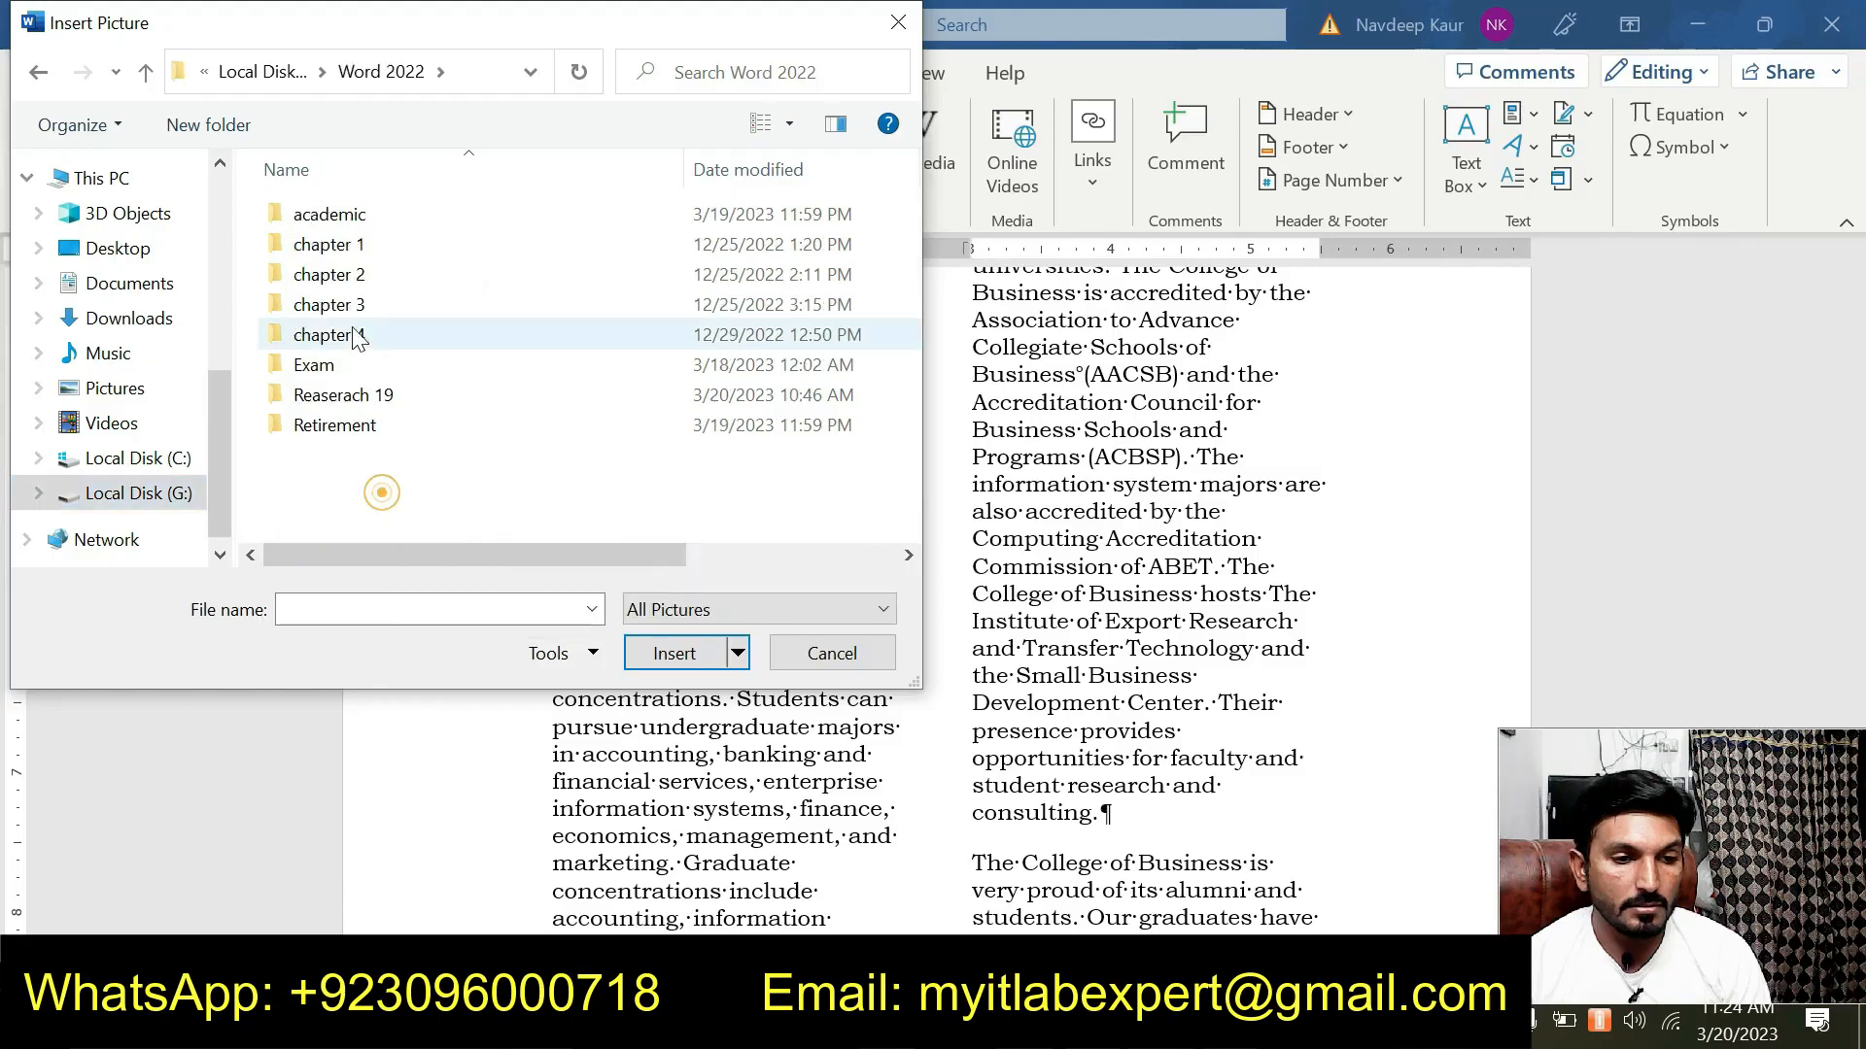
left_click(376, 401)
double_click(376, 402)
left_click(352, 261)
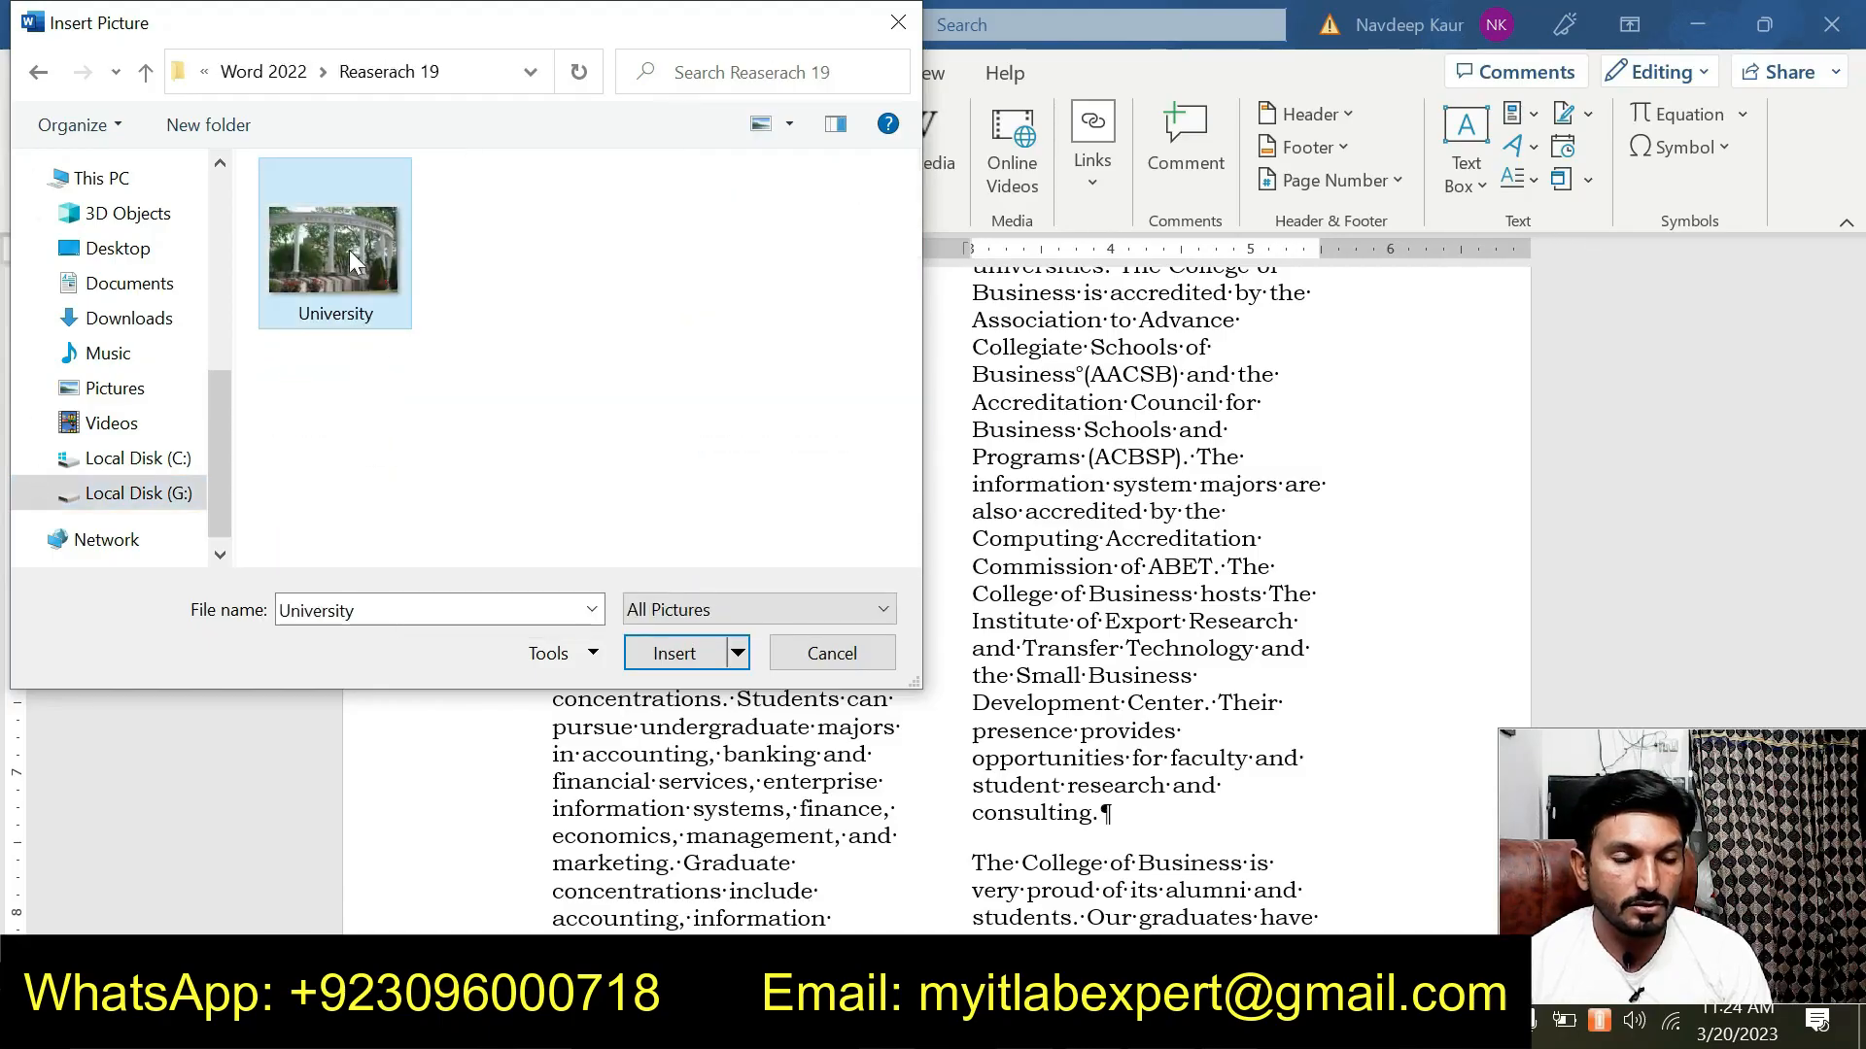
left_click(655, 642)
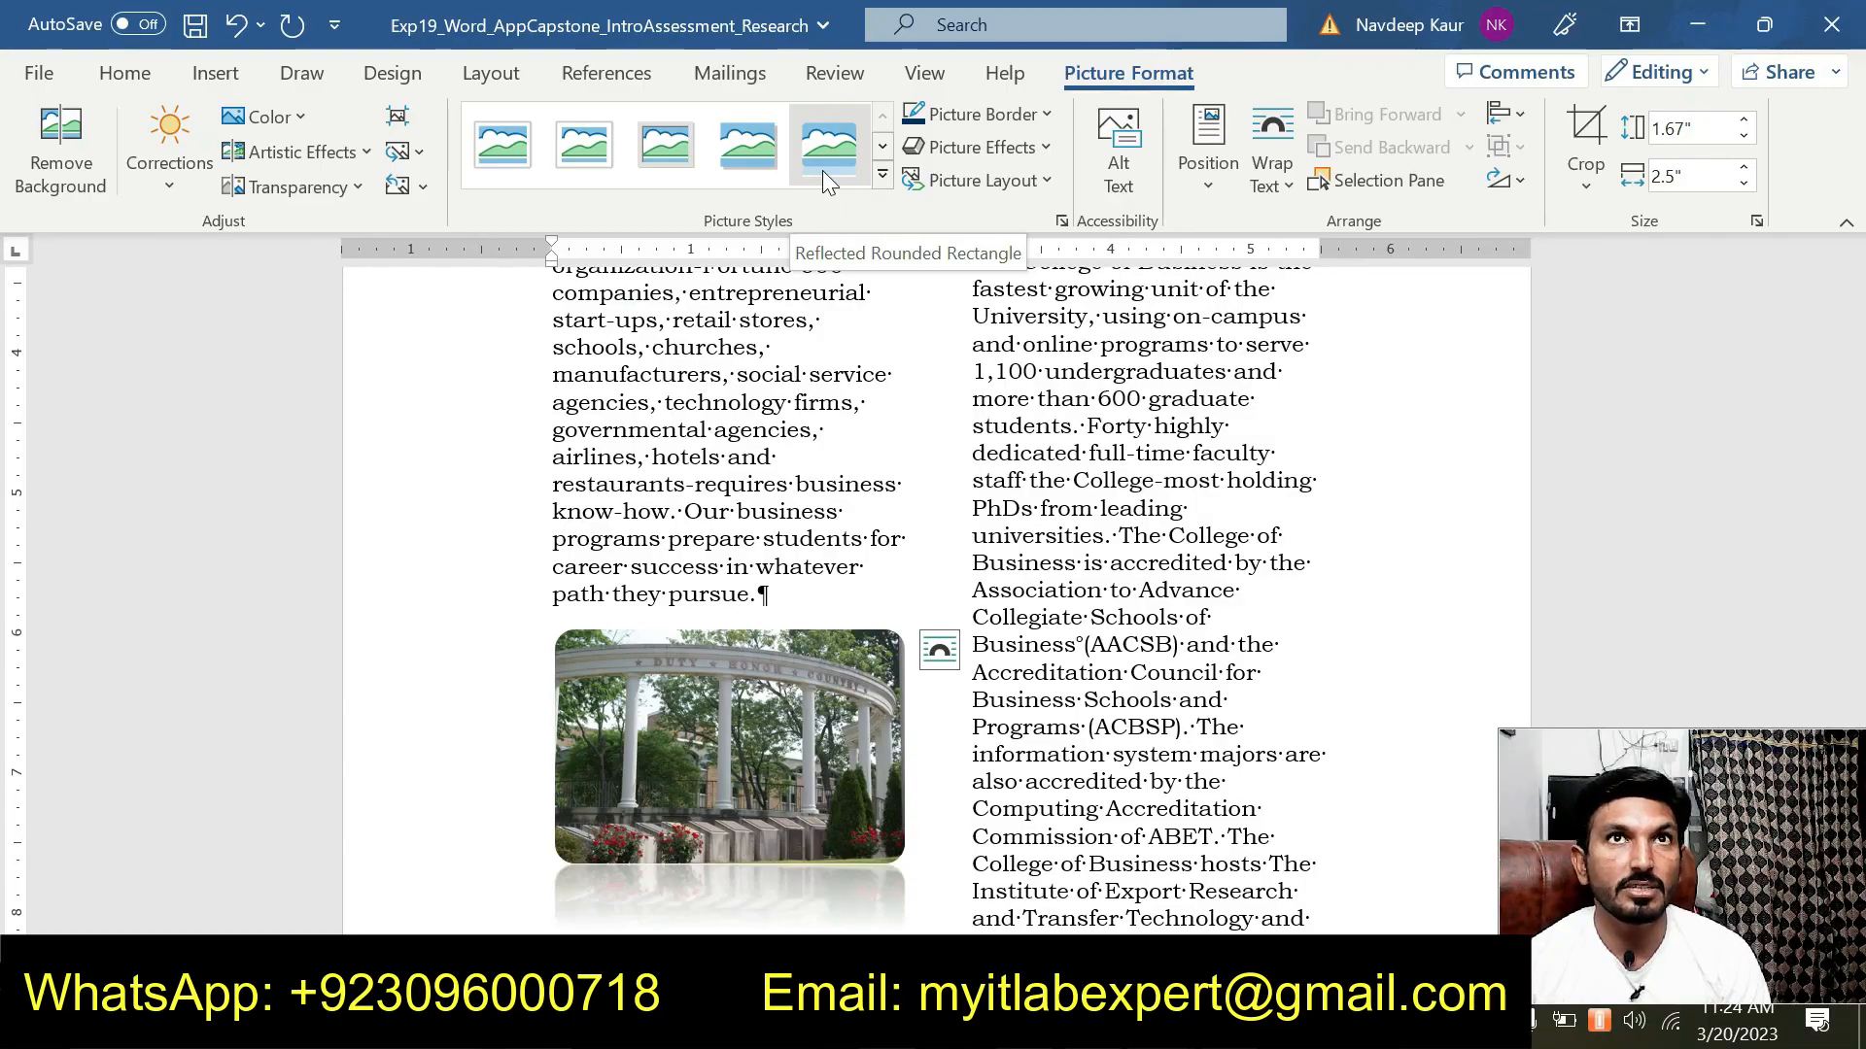
Apply the Reflected Rounded Rectangle style to the University picture and set its height to 1".
left_click(822, 171)
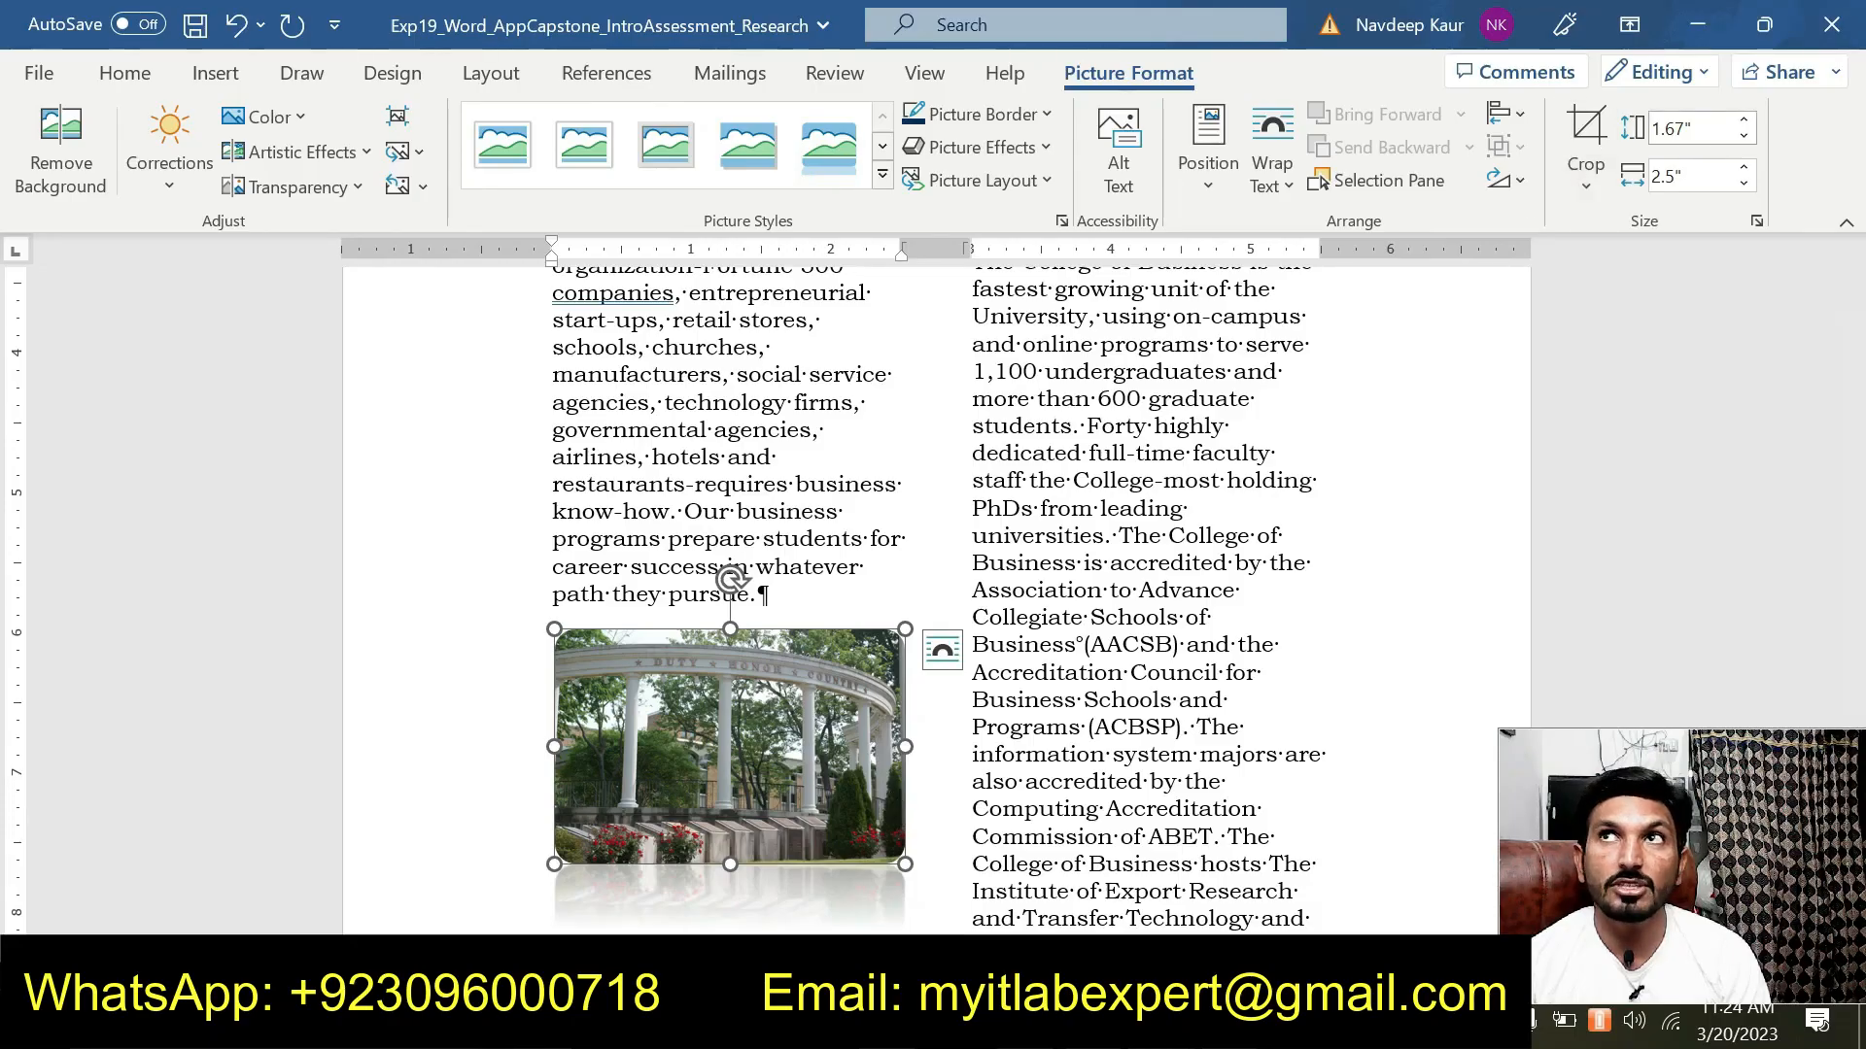
left_click(1691, 126)
type("1")
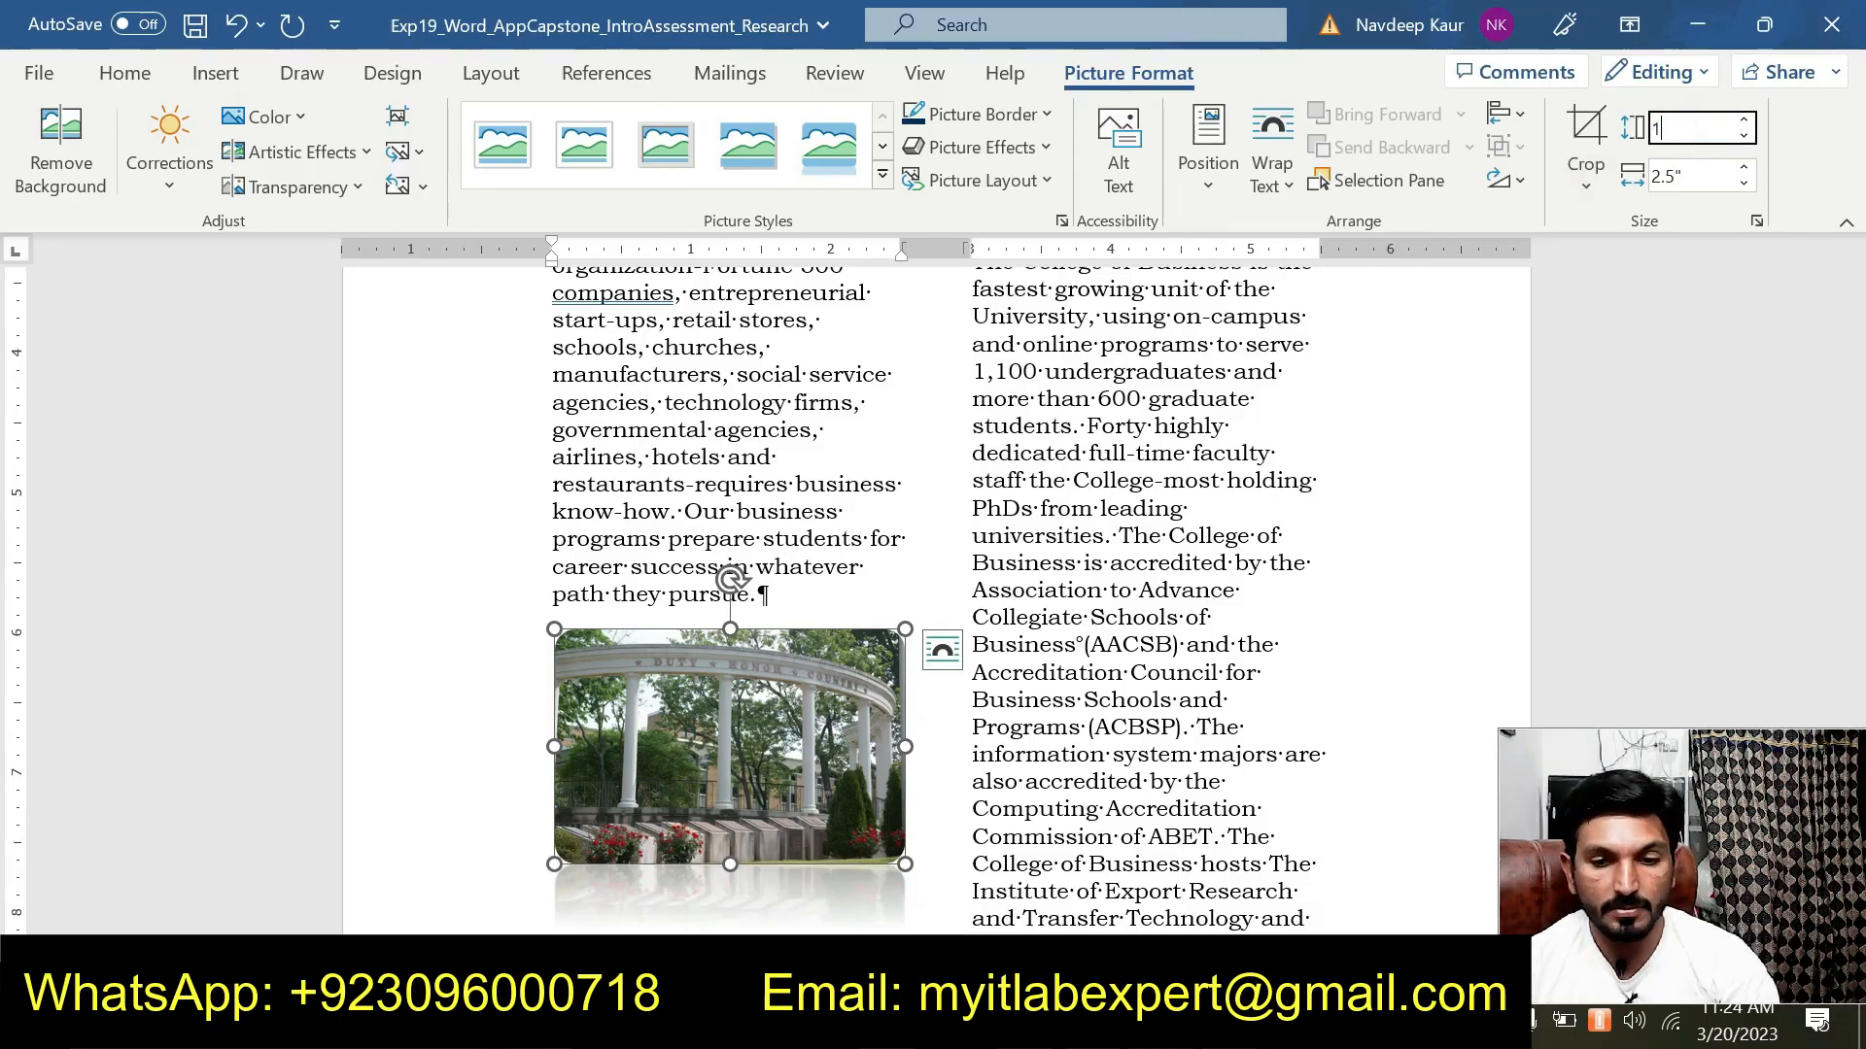
key("Return")
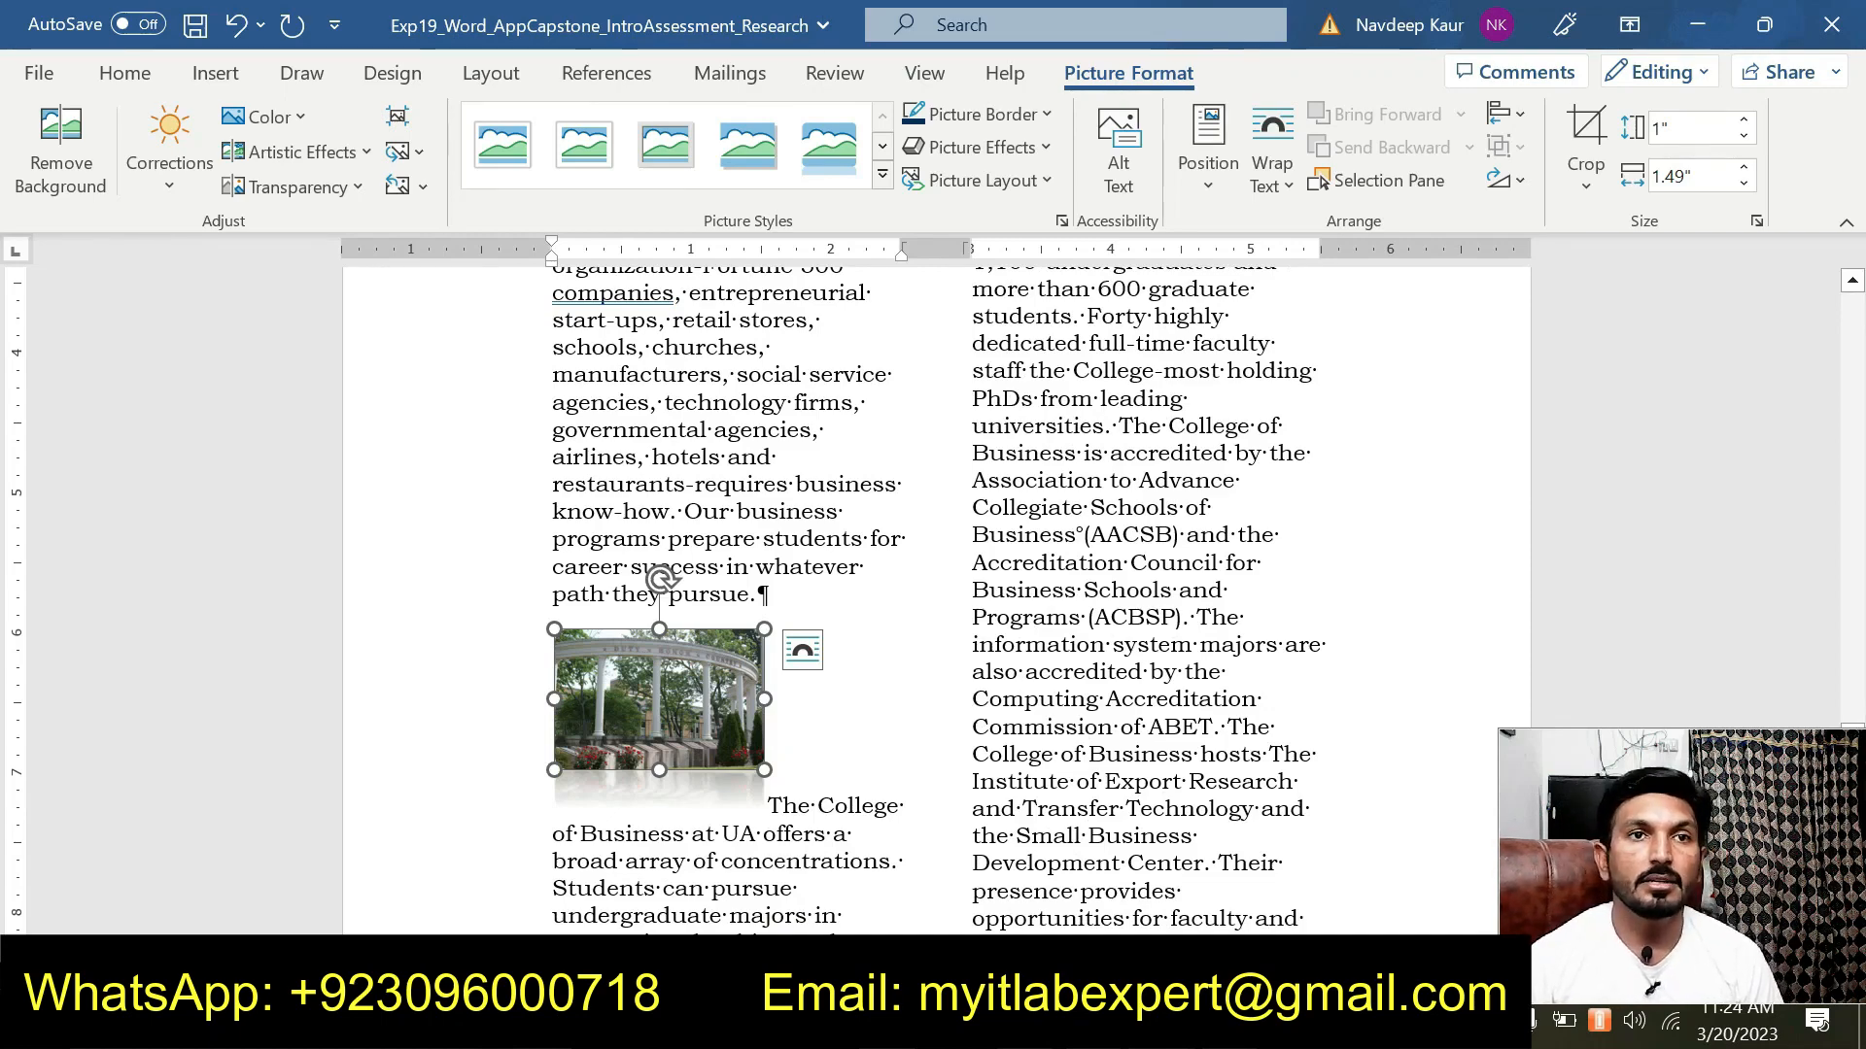
Set the University picture's text wrapping to Square and deselect the picture.
left_click(1284, 198)
left_click(1311, 276)
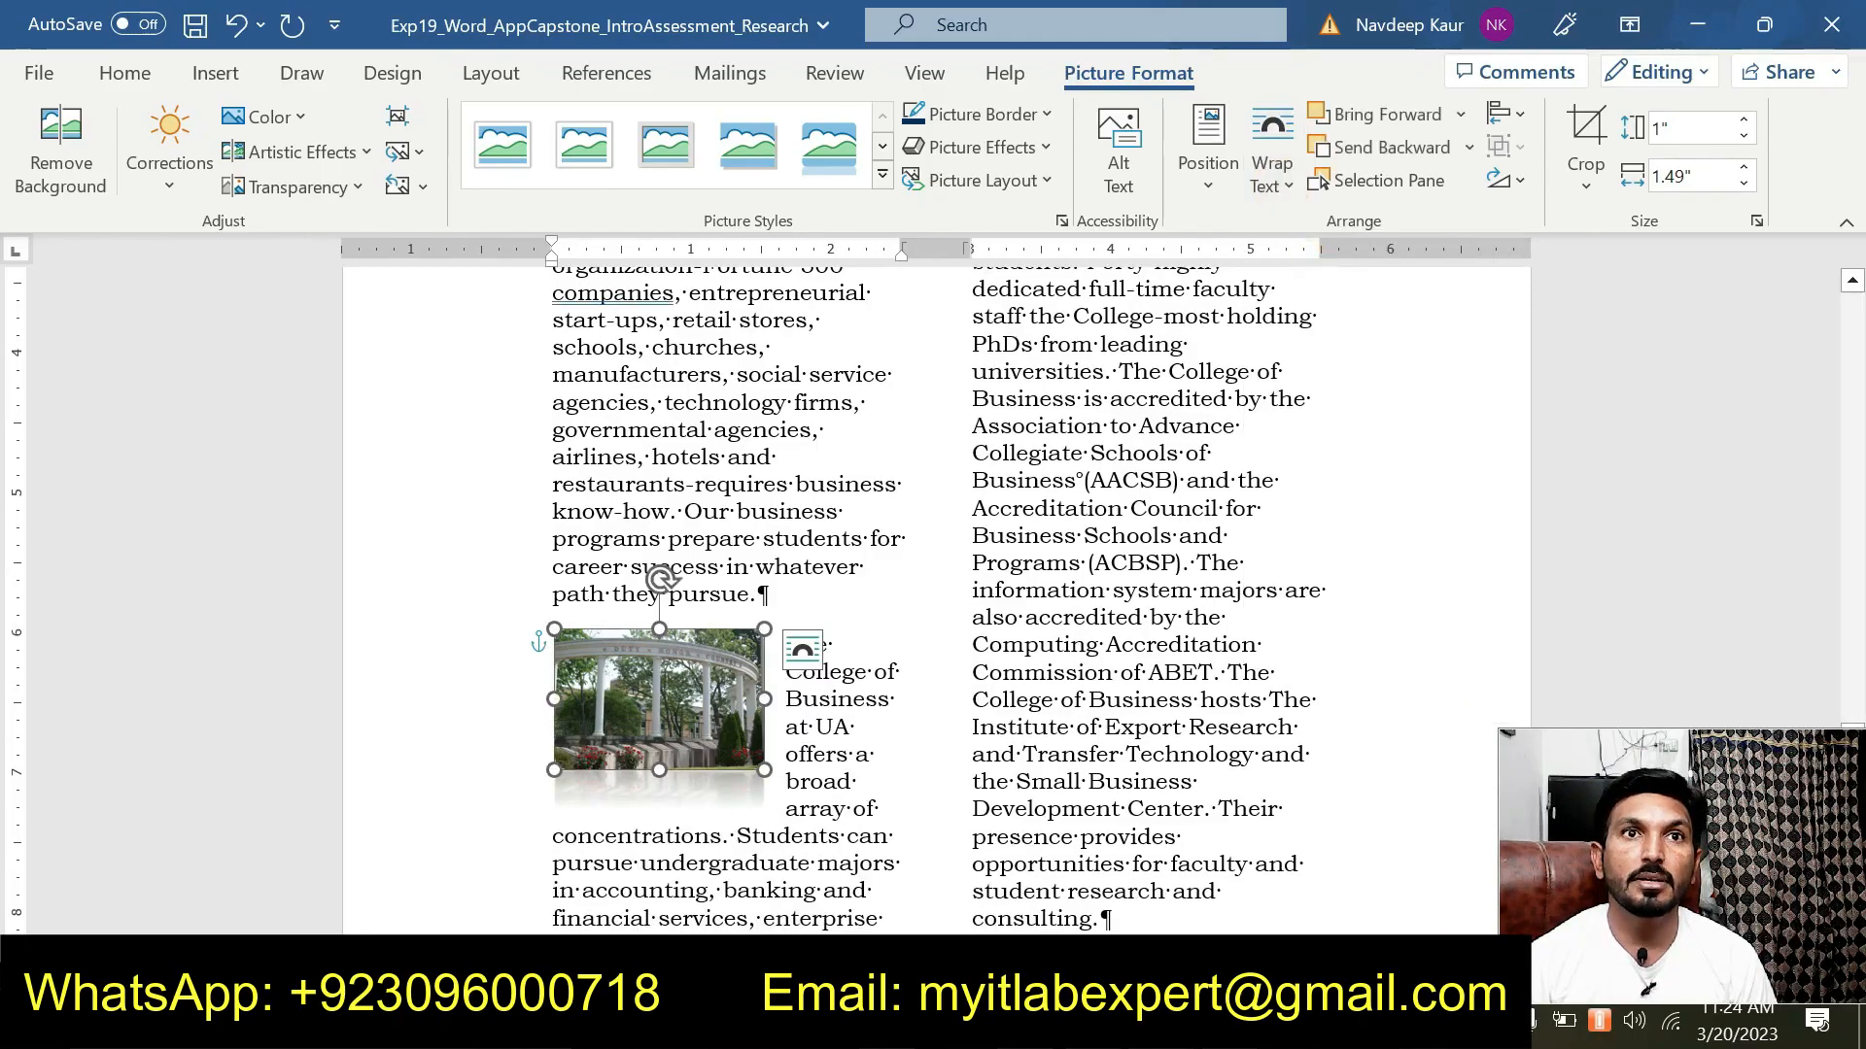
left_click(859, 836)
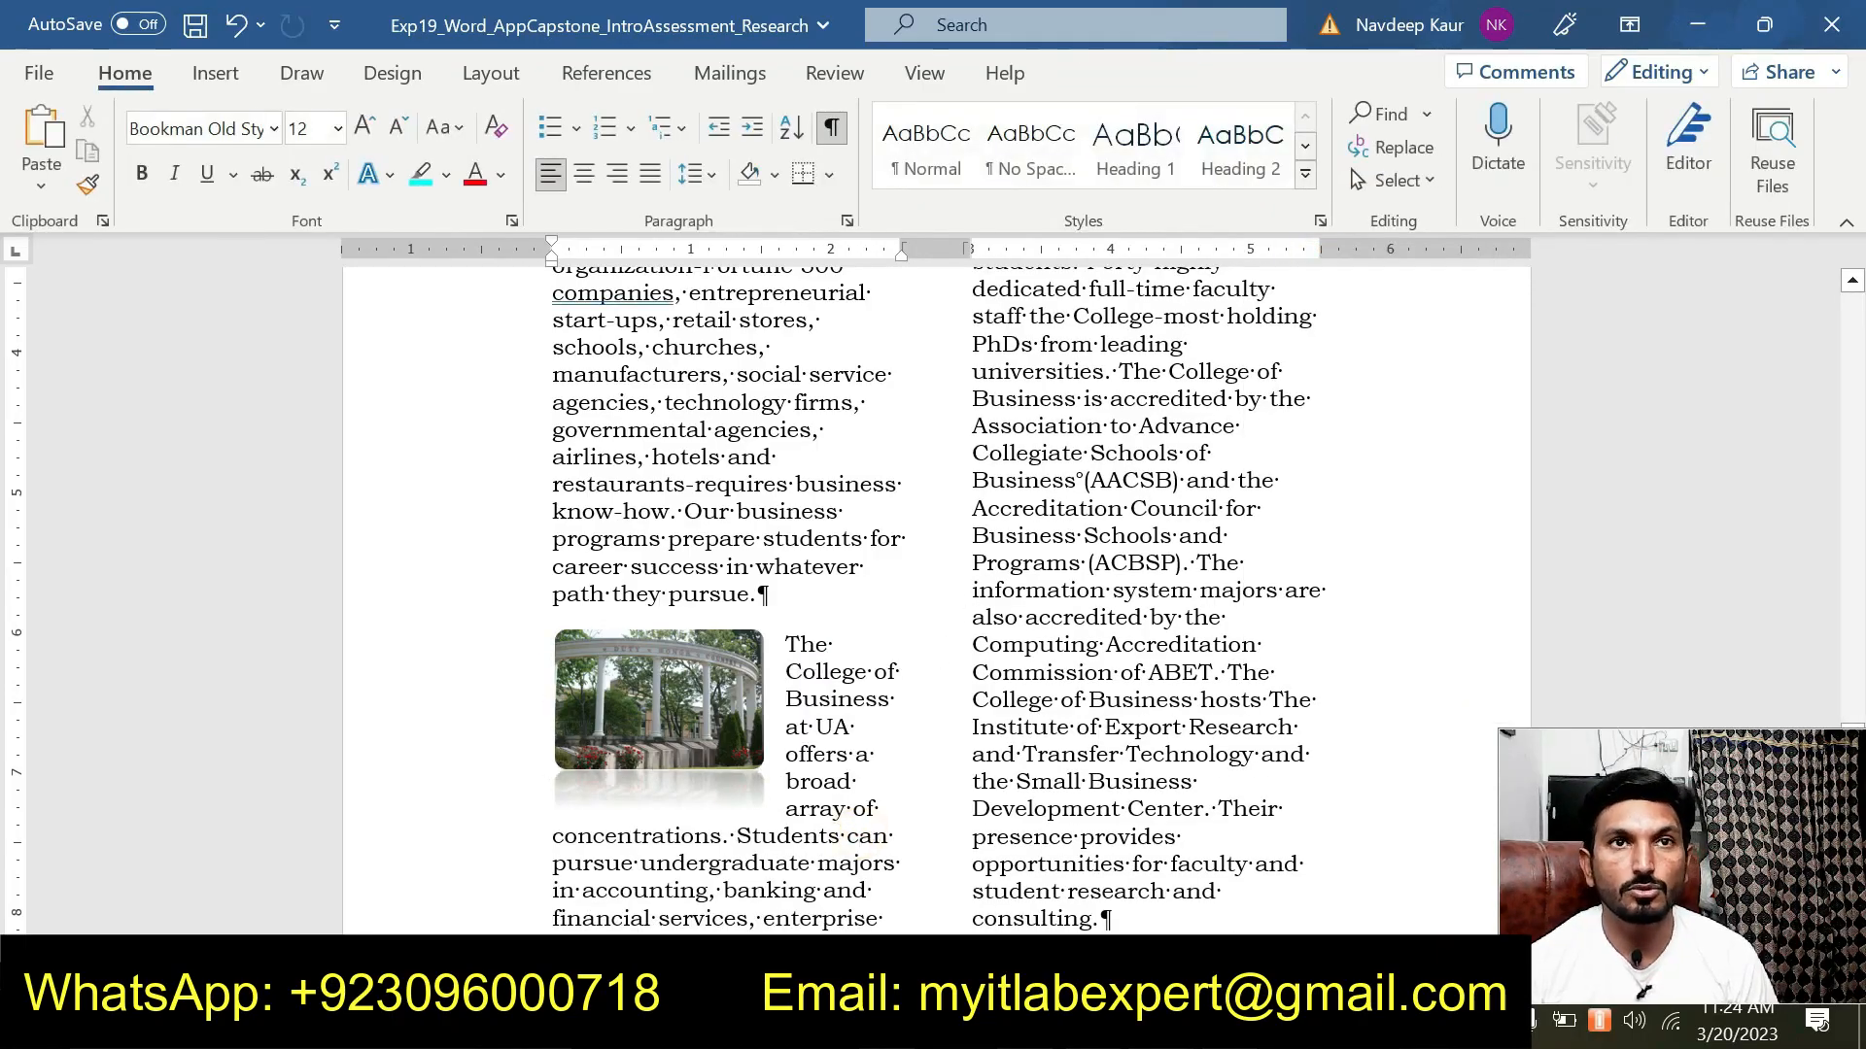
In the instructions document, remove the highlight from step 14 and highlight the step 15 text in turquoise.
left_click(1161, 1030)
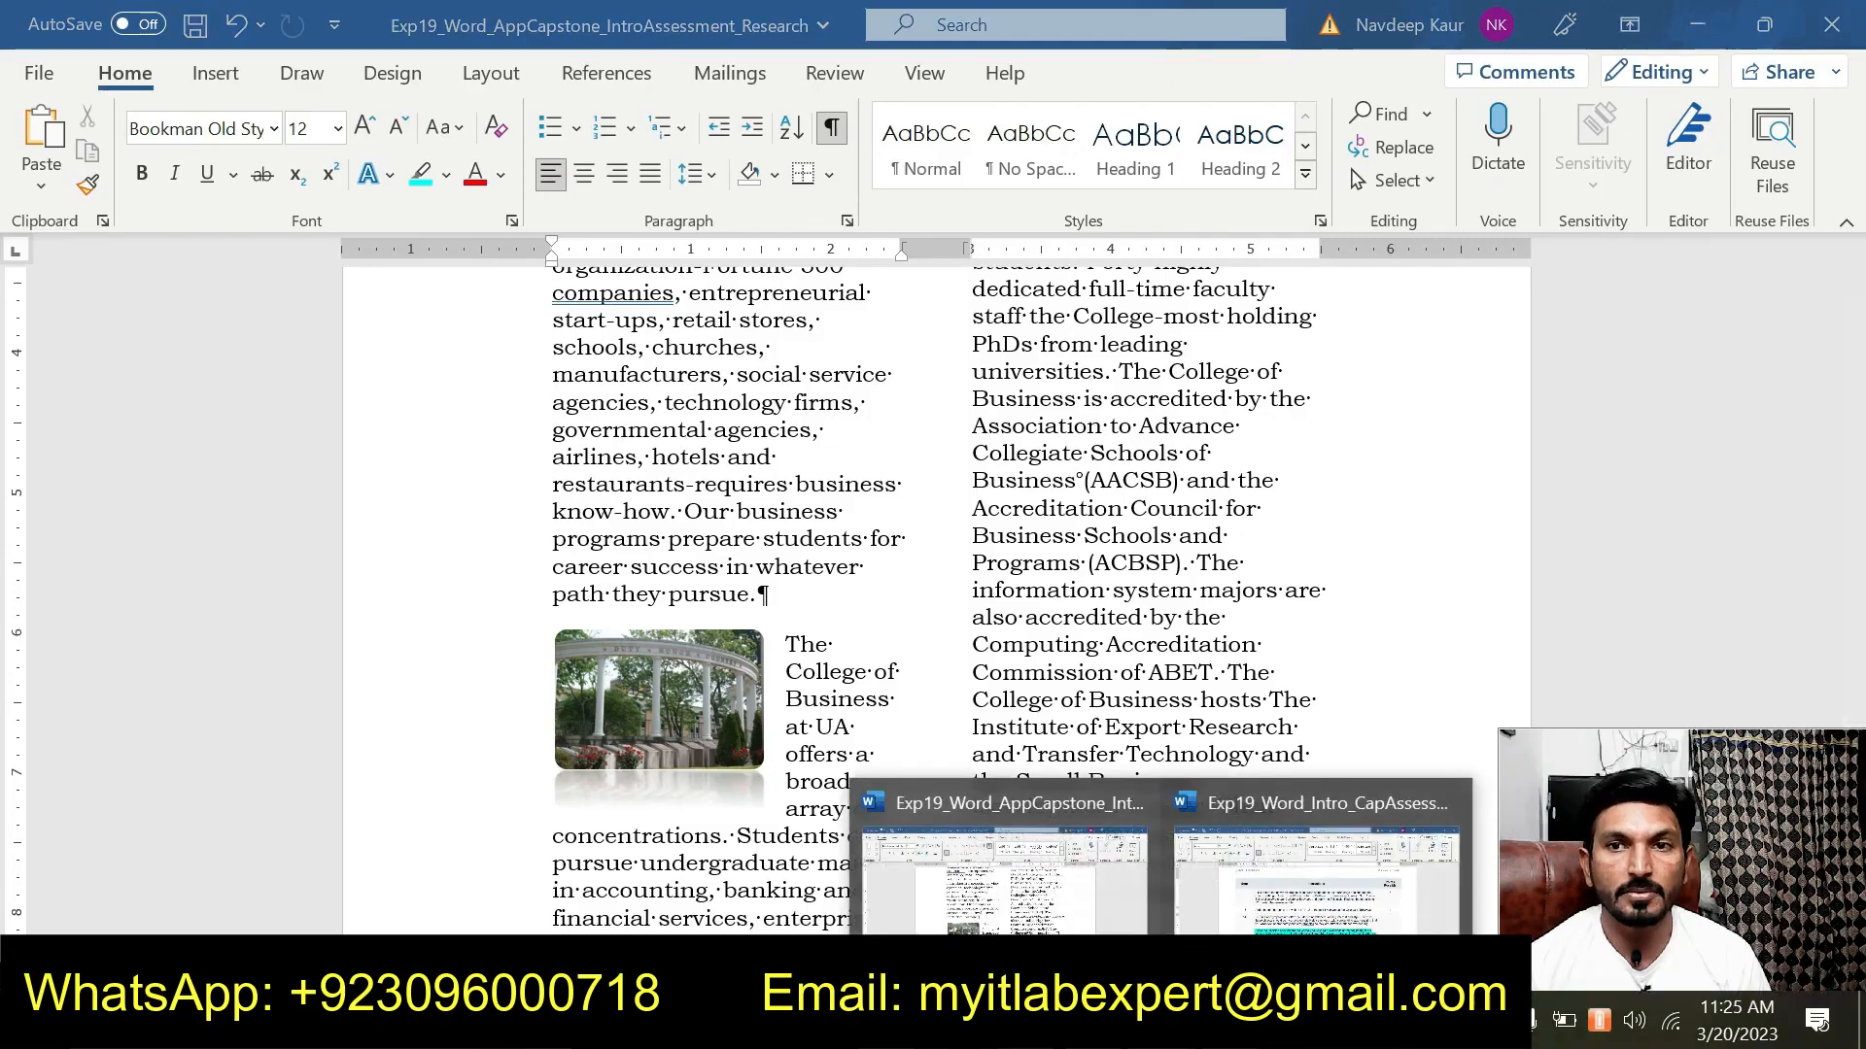
left_click(1248, 900)
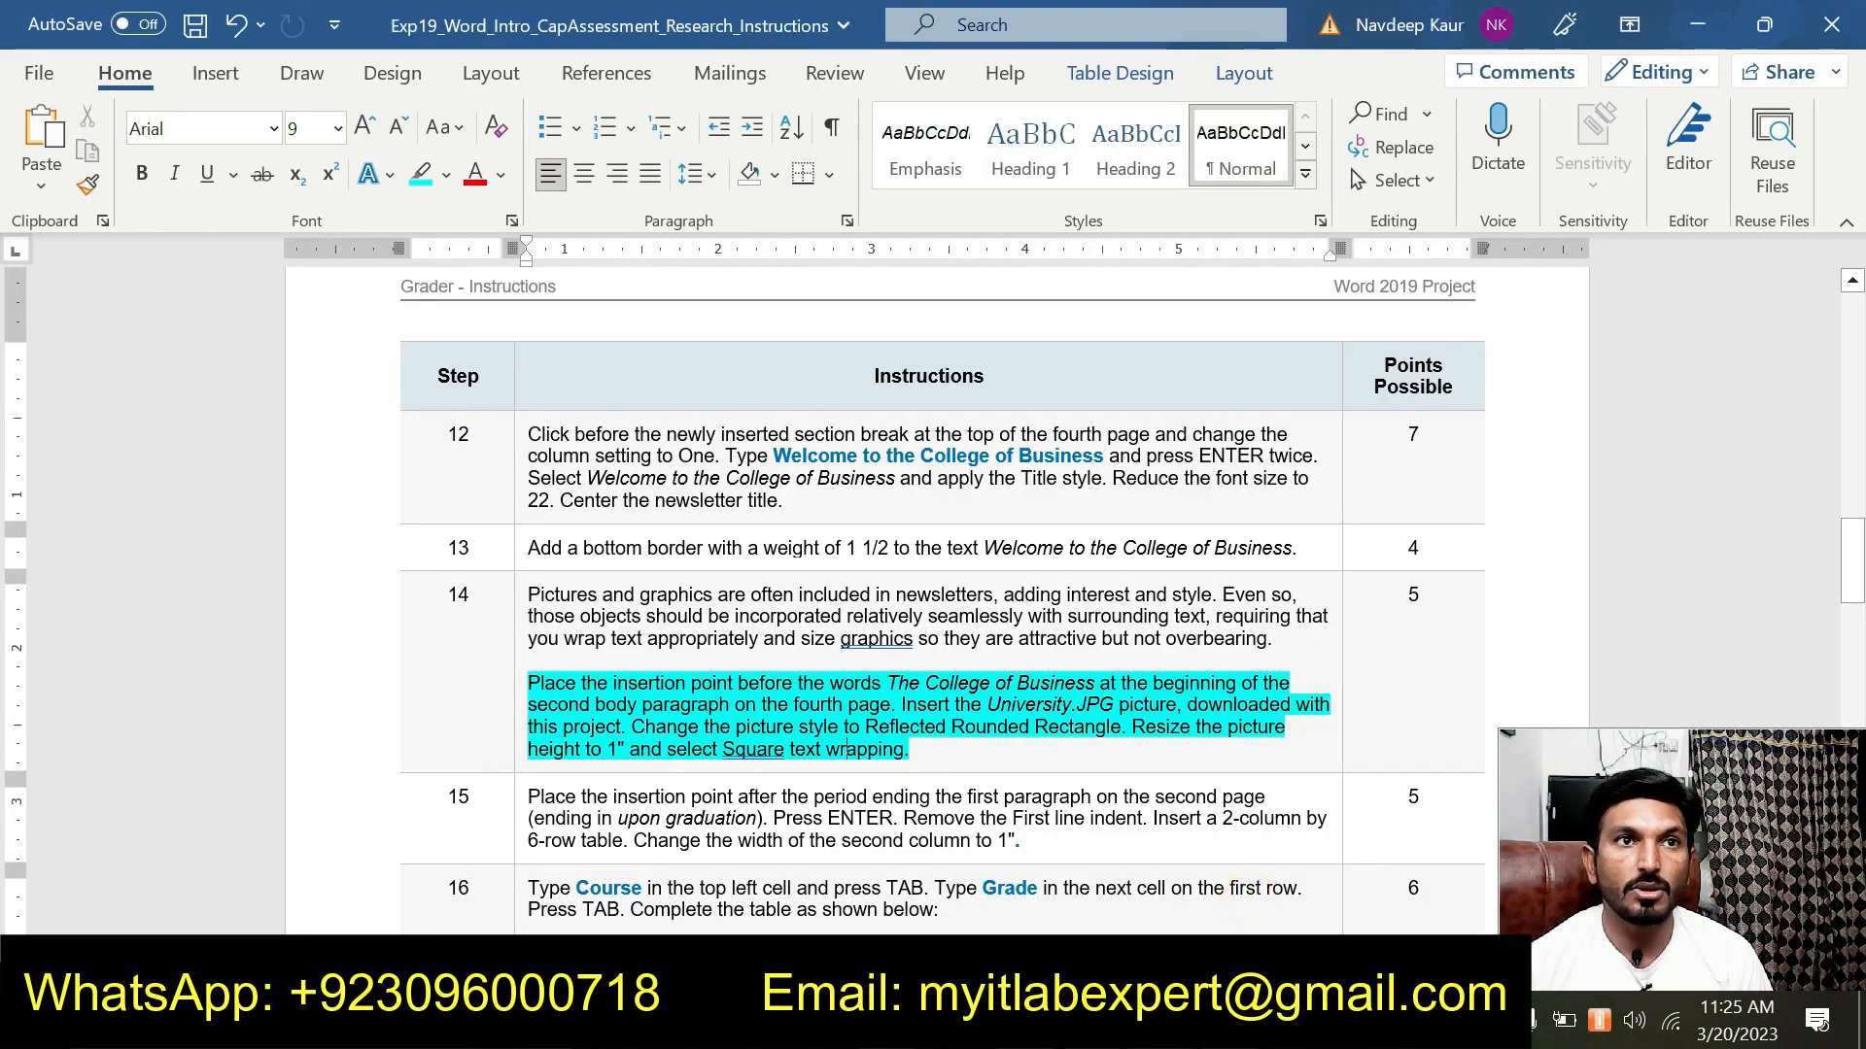
left_click_drag(930, 751, 554, 692)
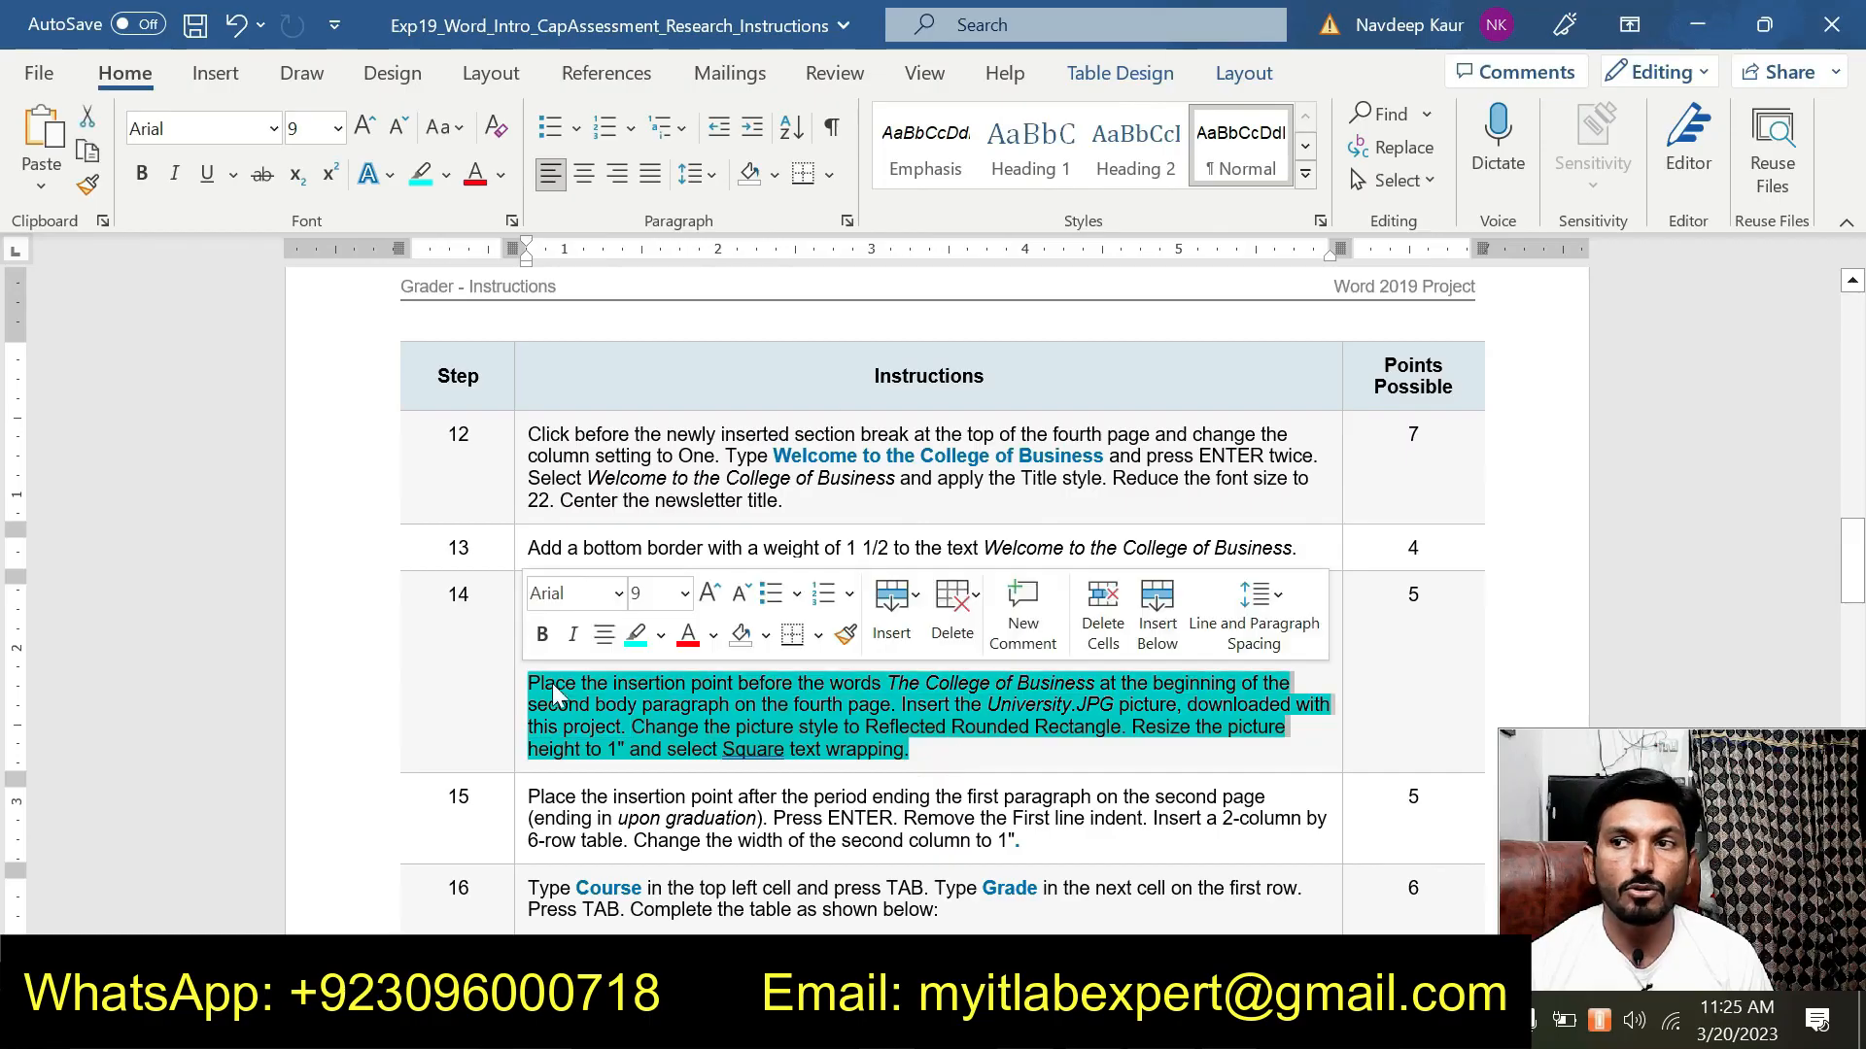
left_click(634, 637)
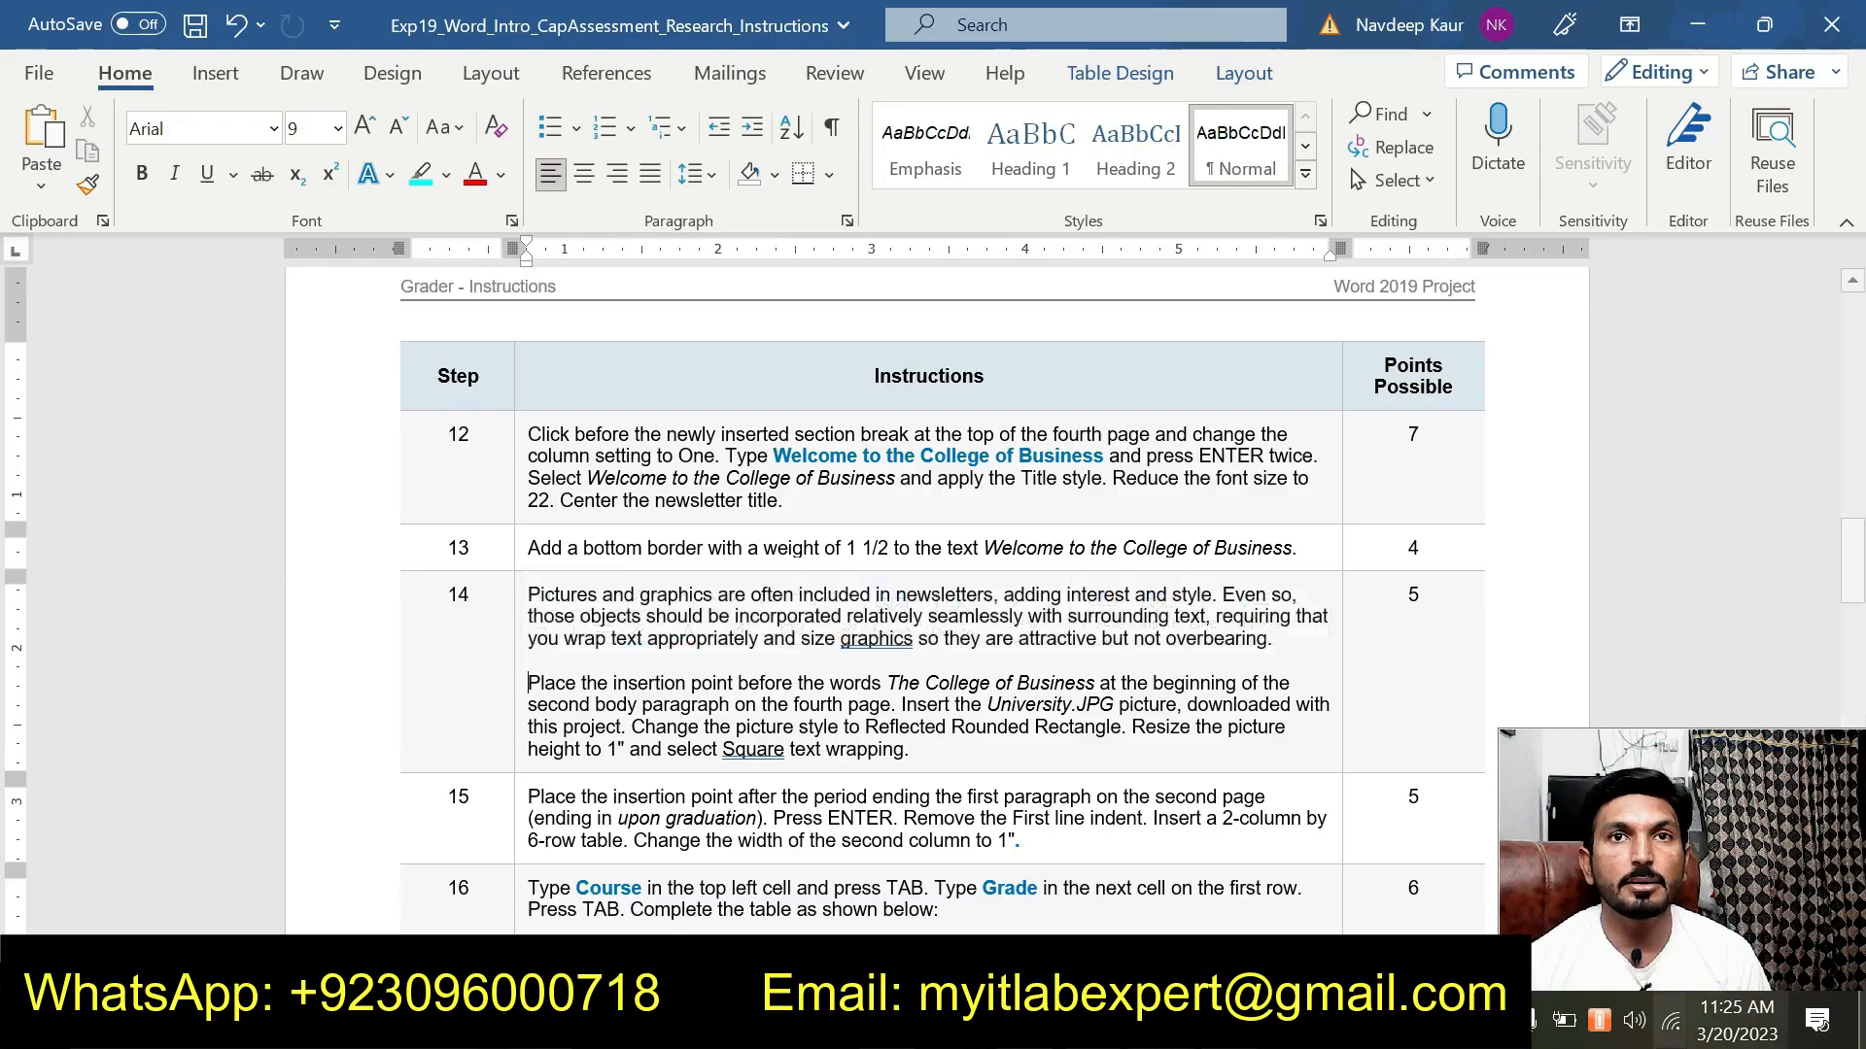
left_click(149, 690)
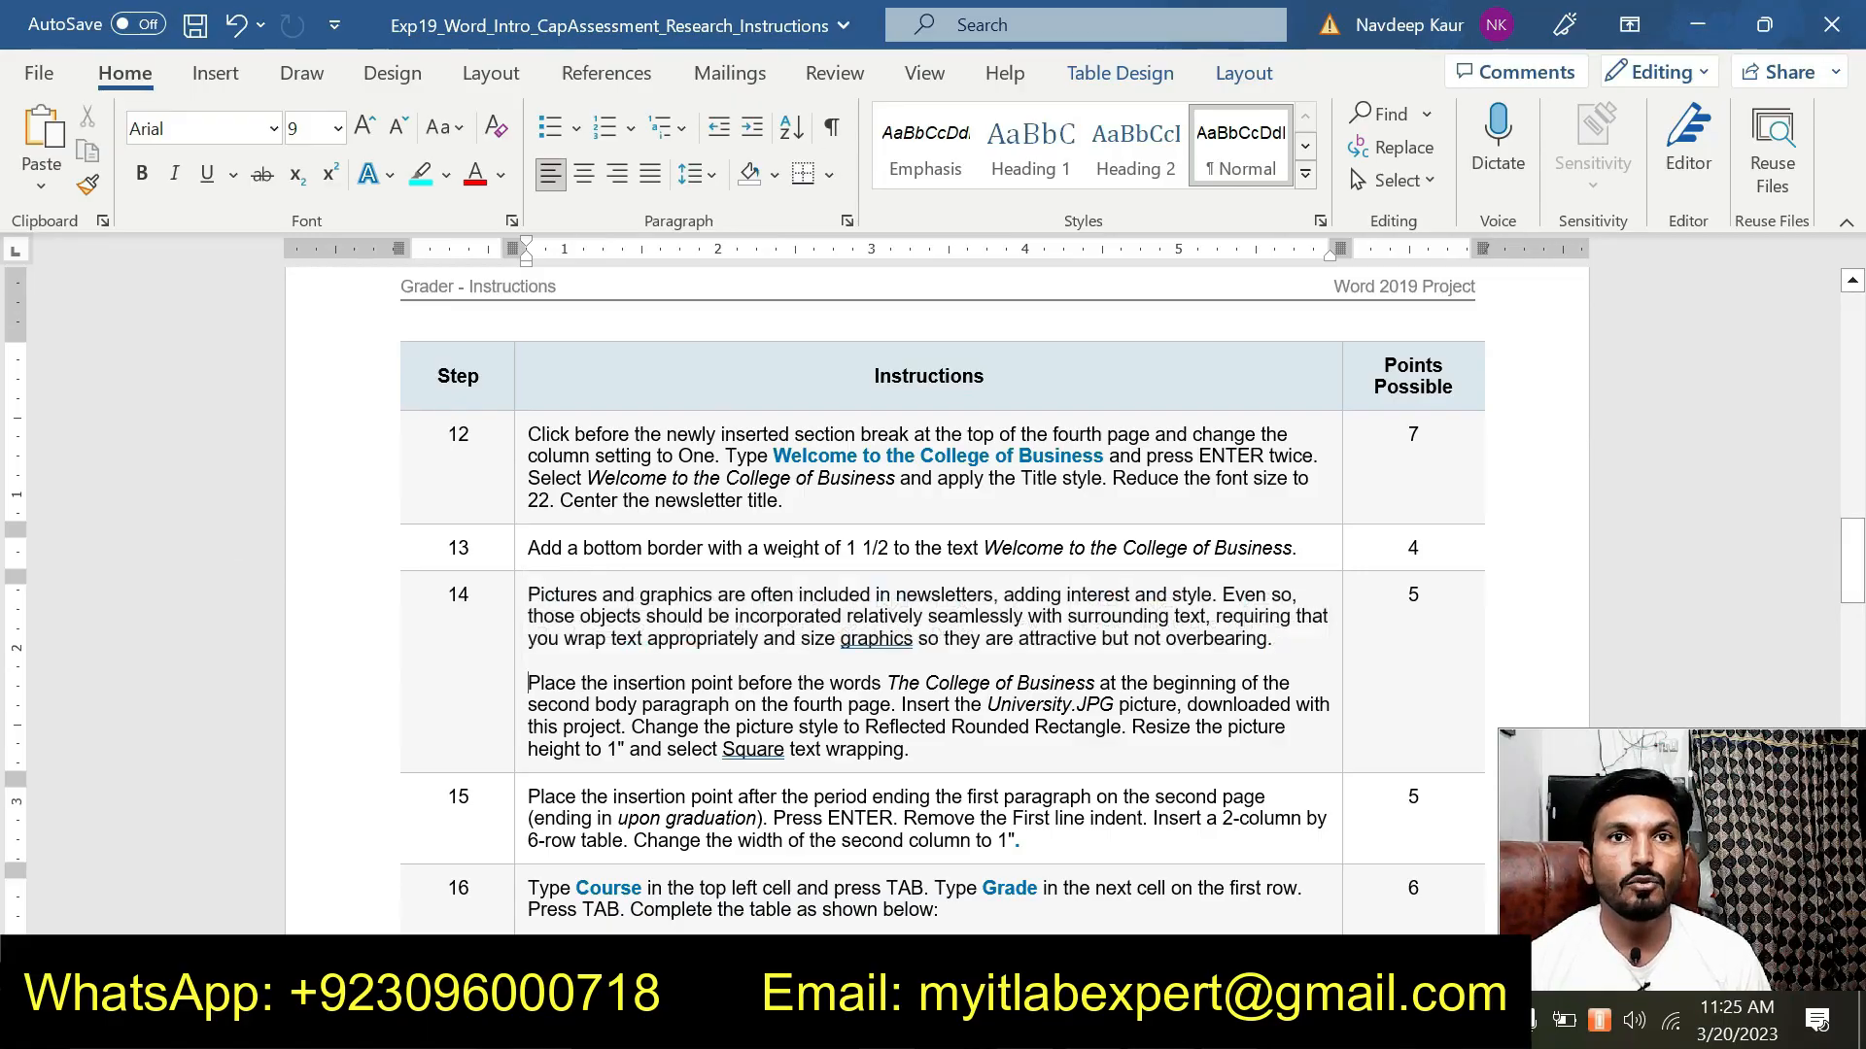
scroll(1005, 870, "down", 1)
left_click_drag(1020, 765, 527, 721)
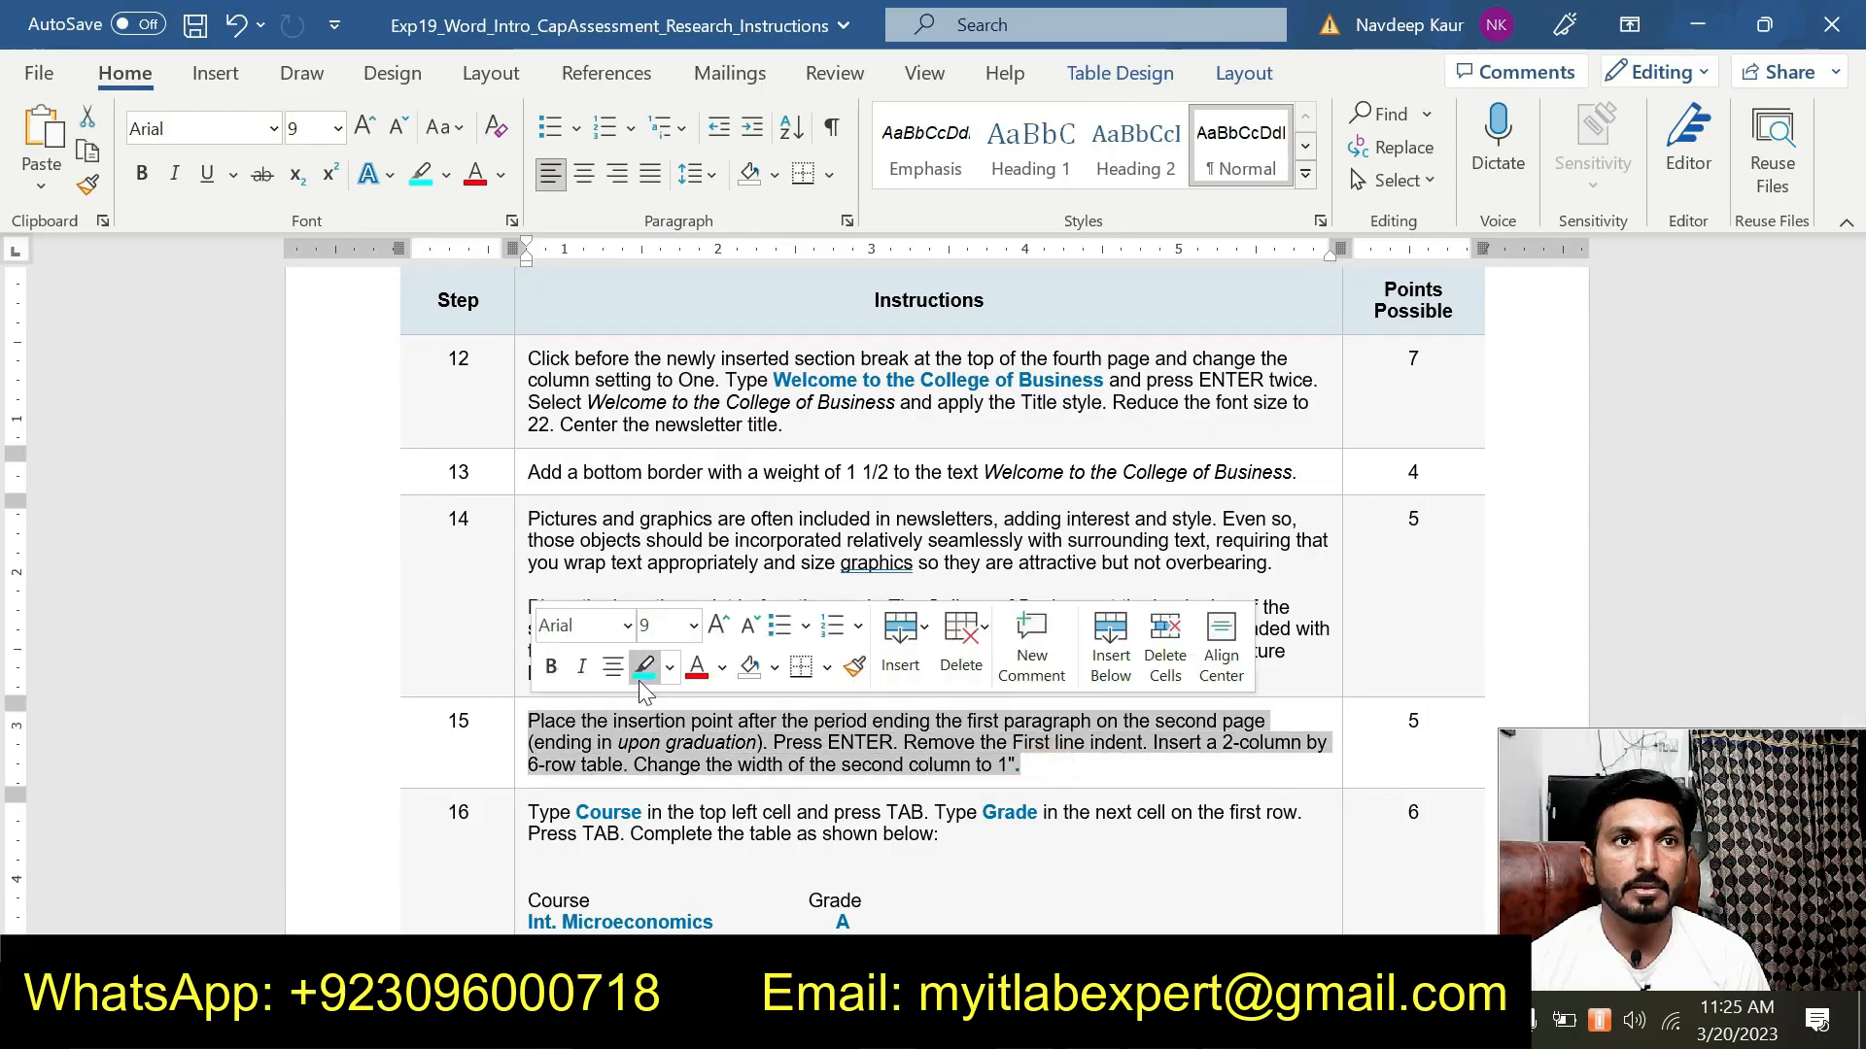
left_click(643, 668)
left_click(680, 744)
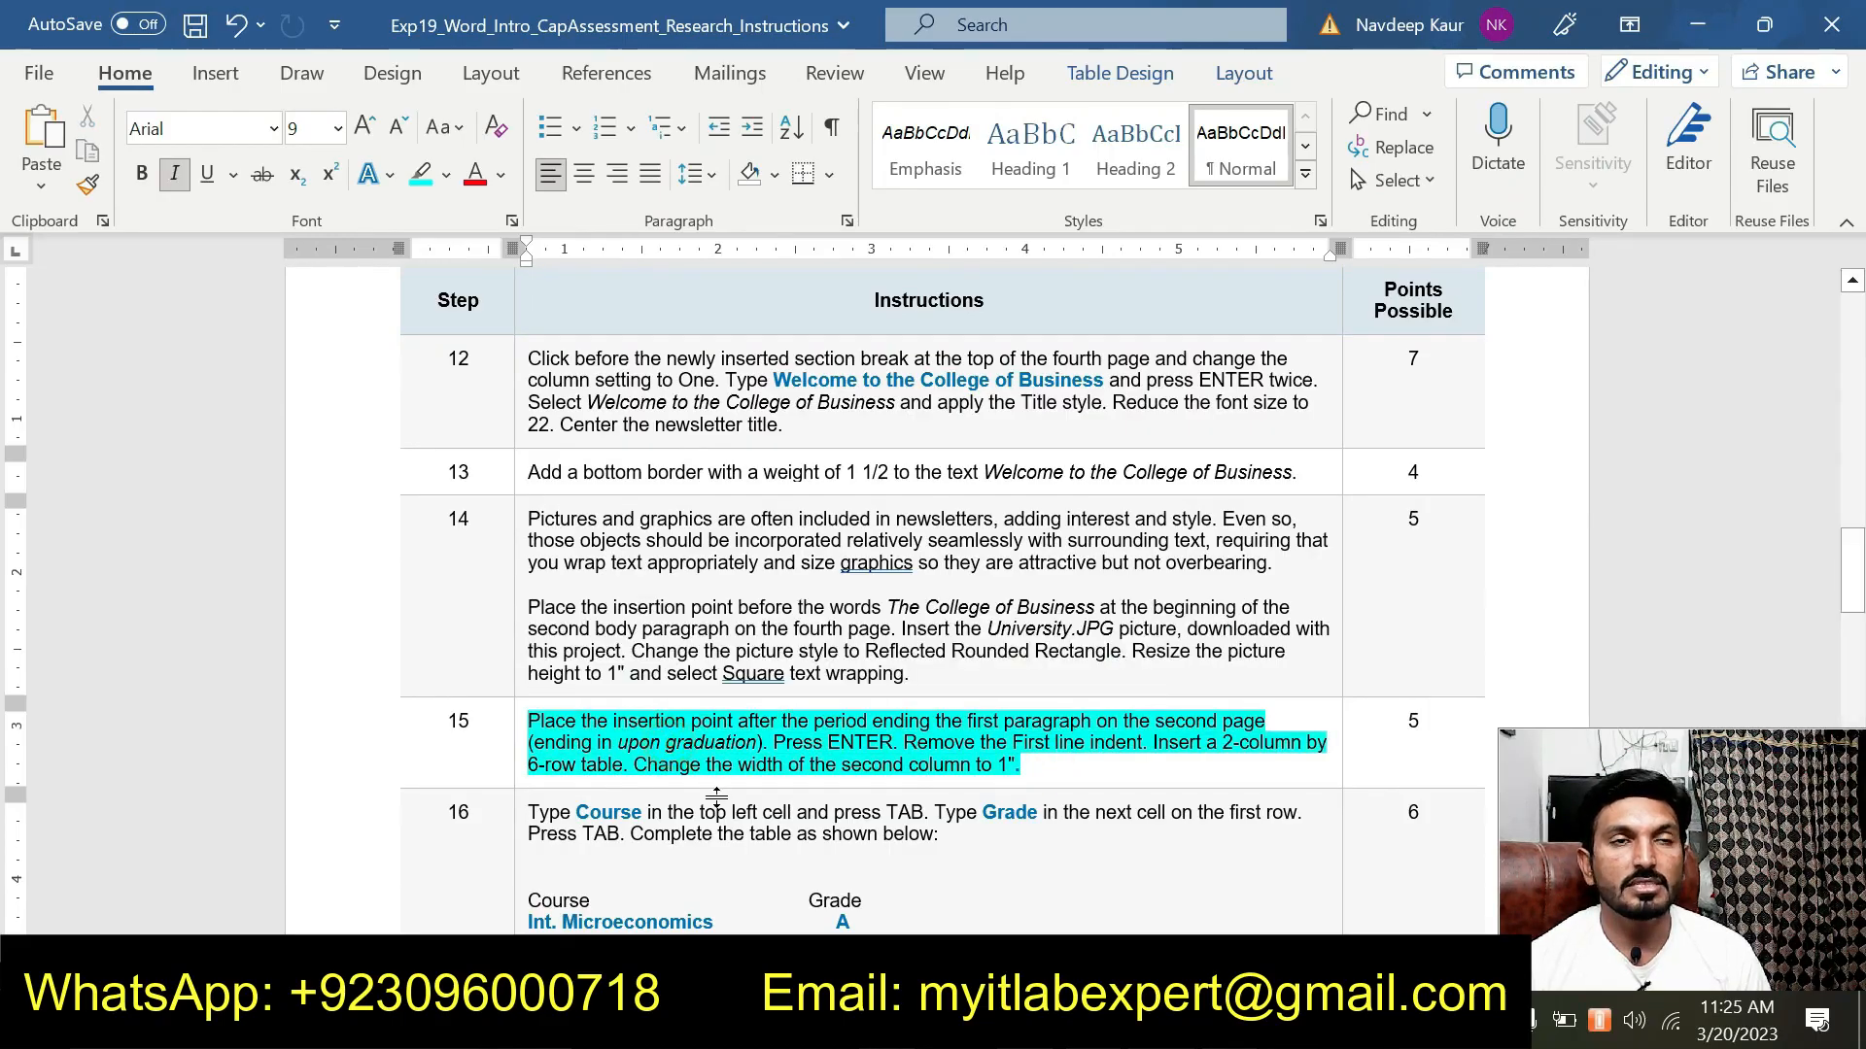
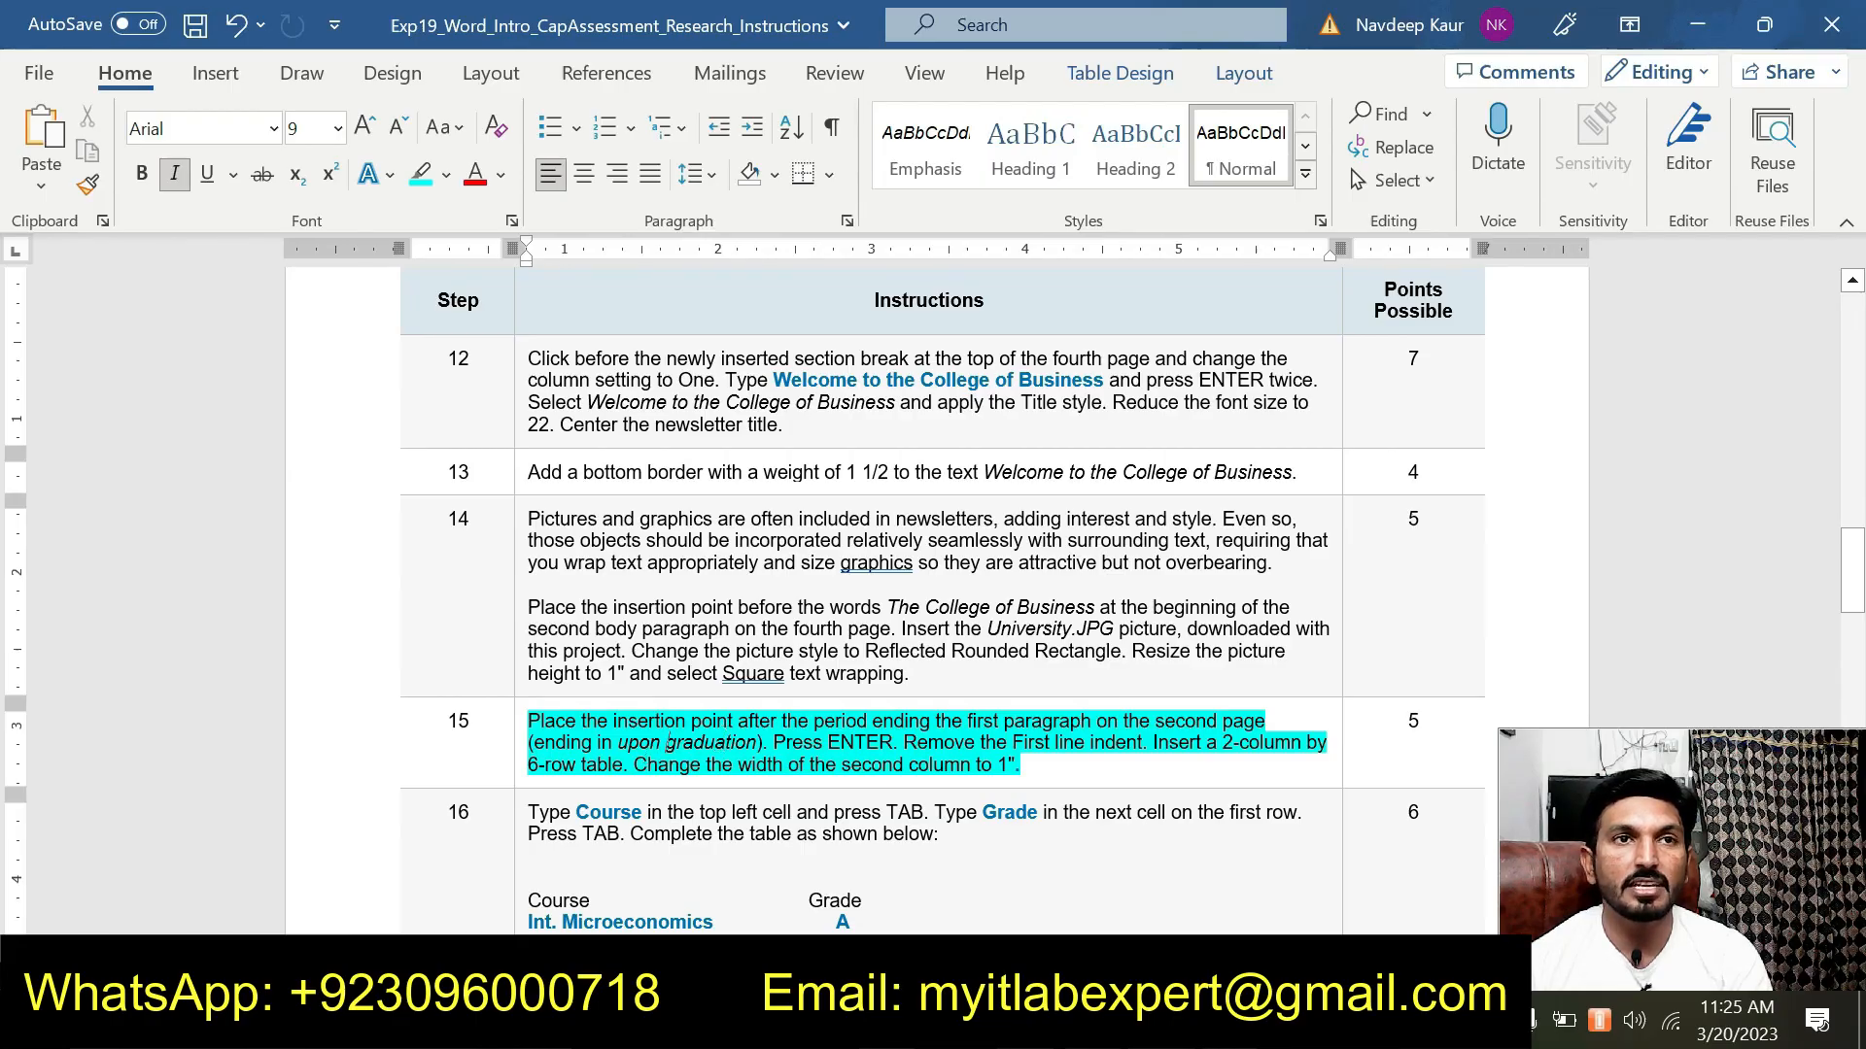
In the research document, add an empty paragraph after the first paragraph on page 2, which ends in "upon graduation".
left_click(1038, 768)
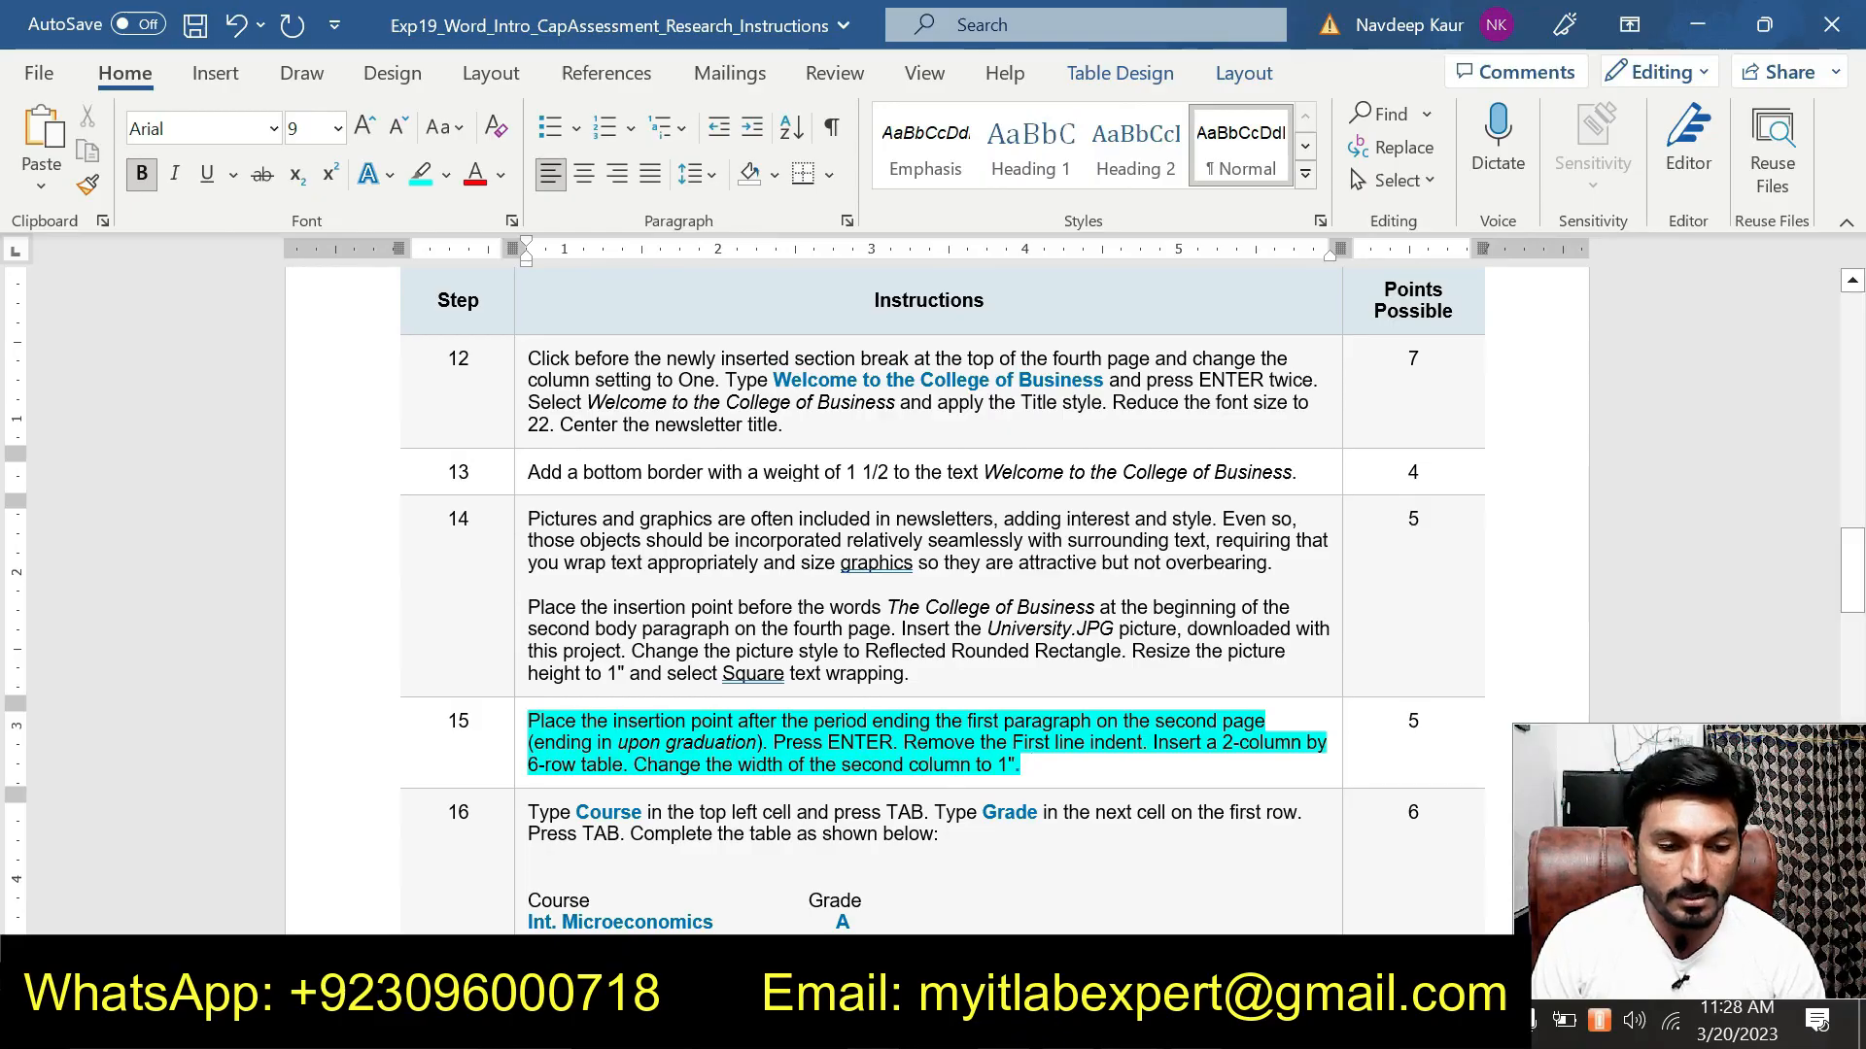
left_click_drag(618, 742, 755, 743)
mouse_move(1132, 1030)
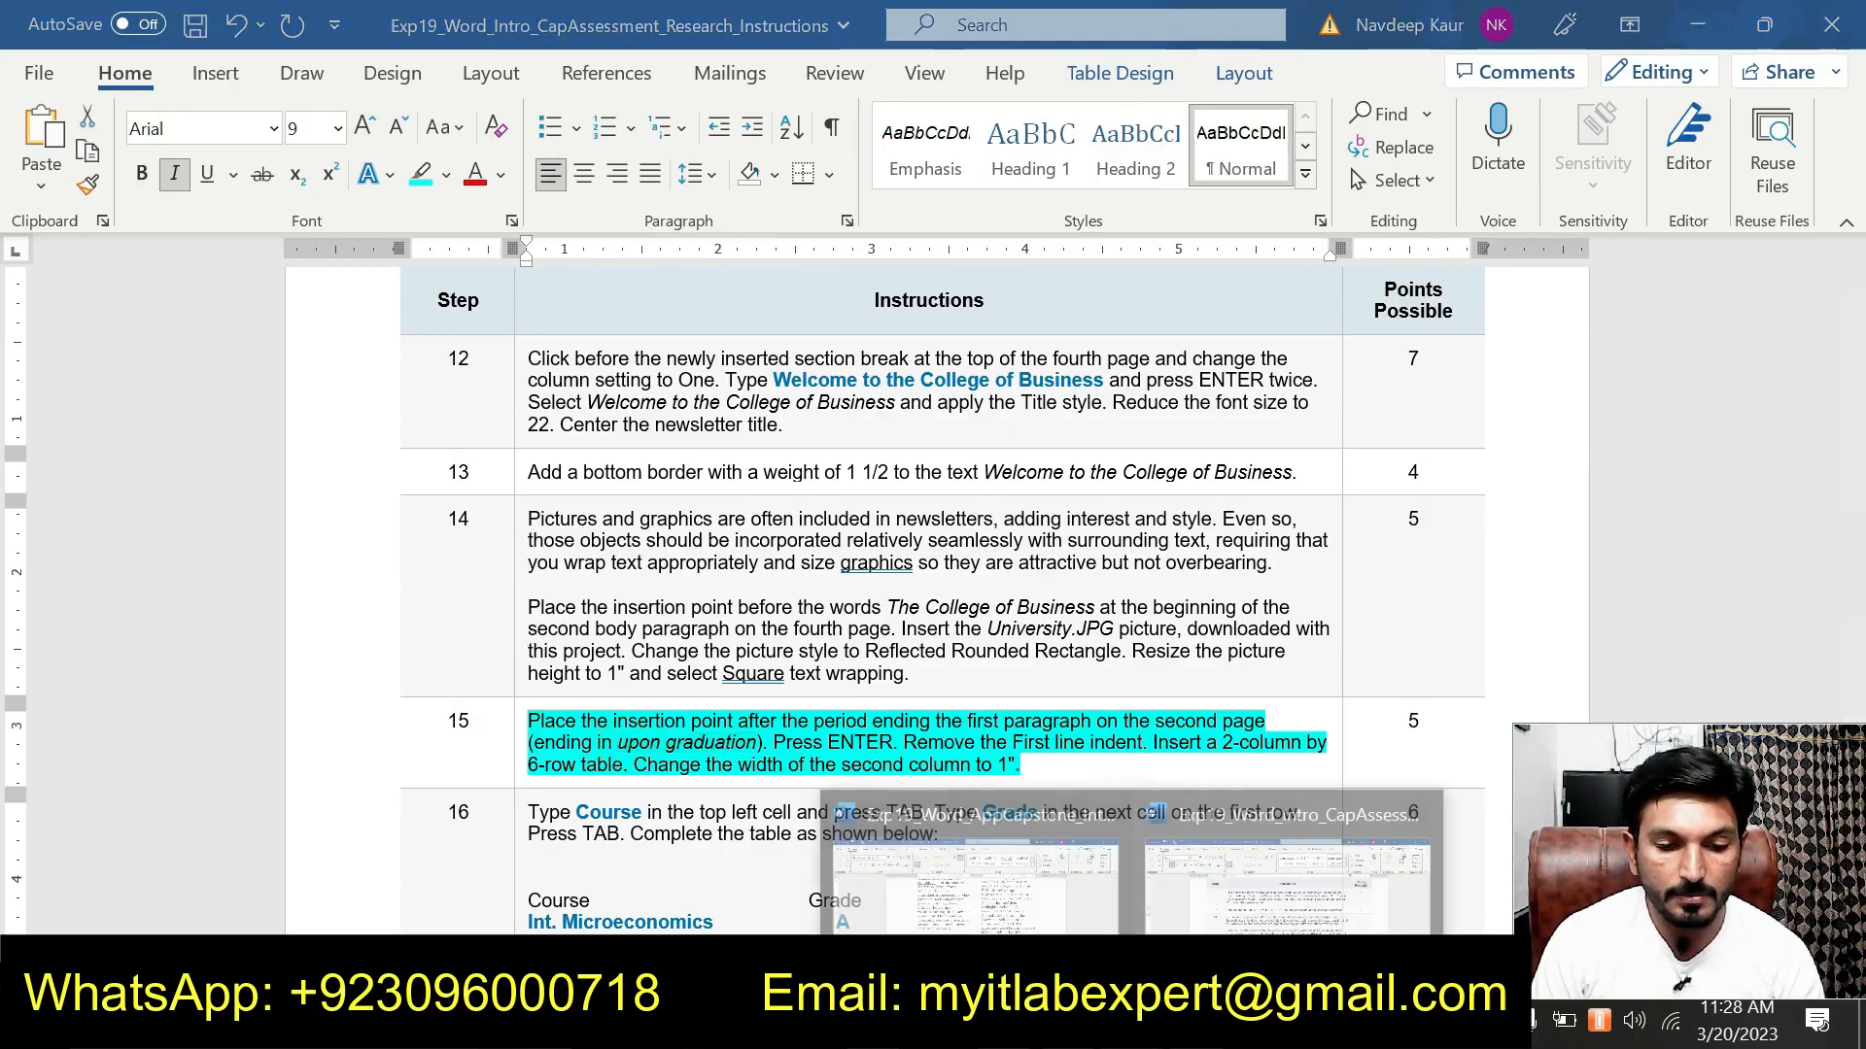
left_click(972, 874)
scroll(1139, 562, "up", 10)
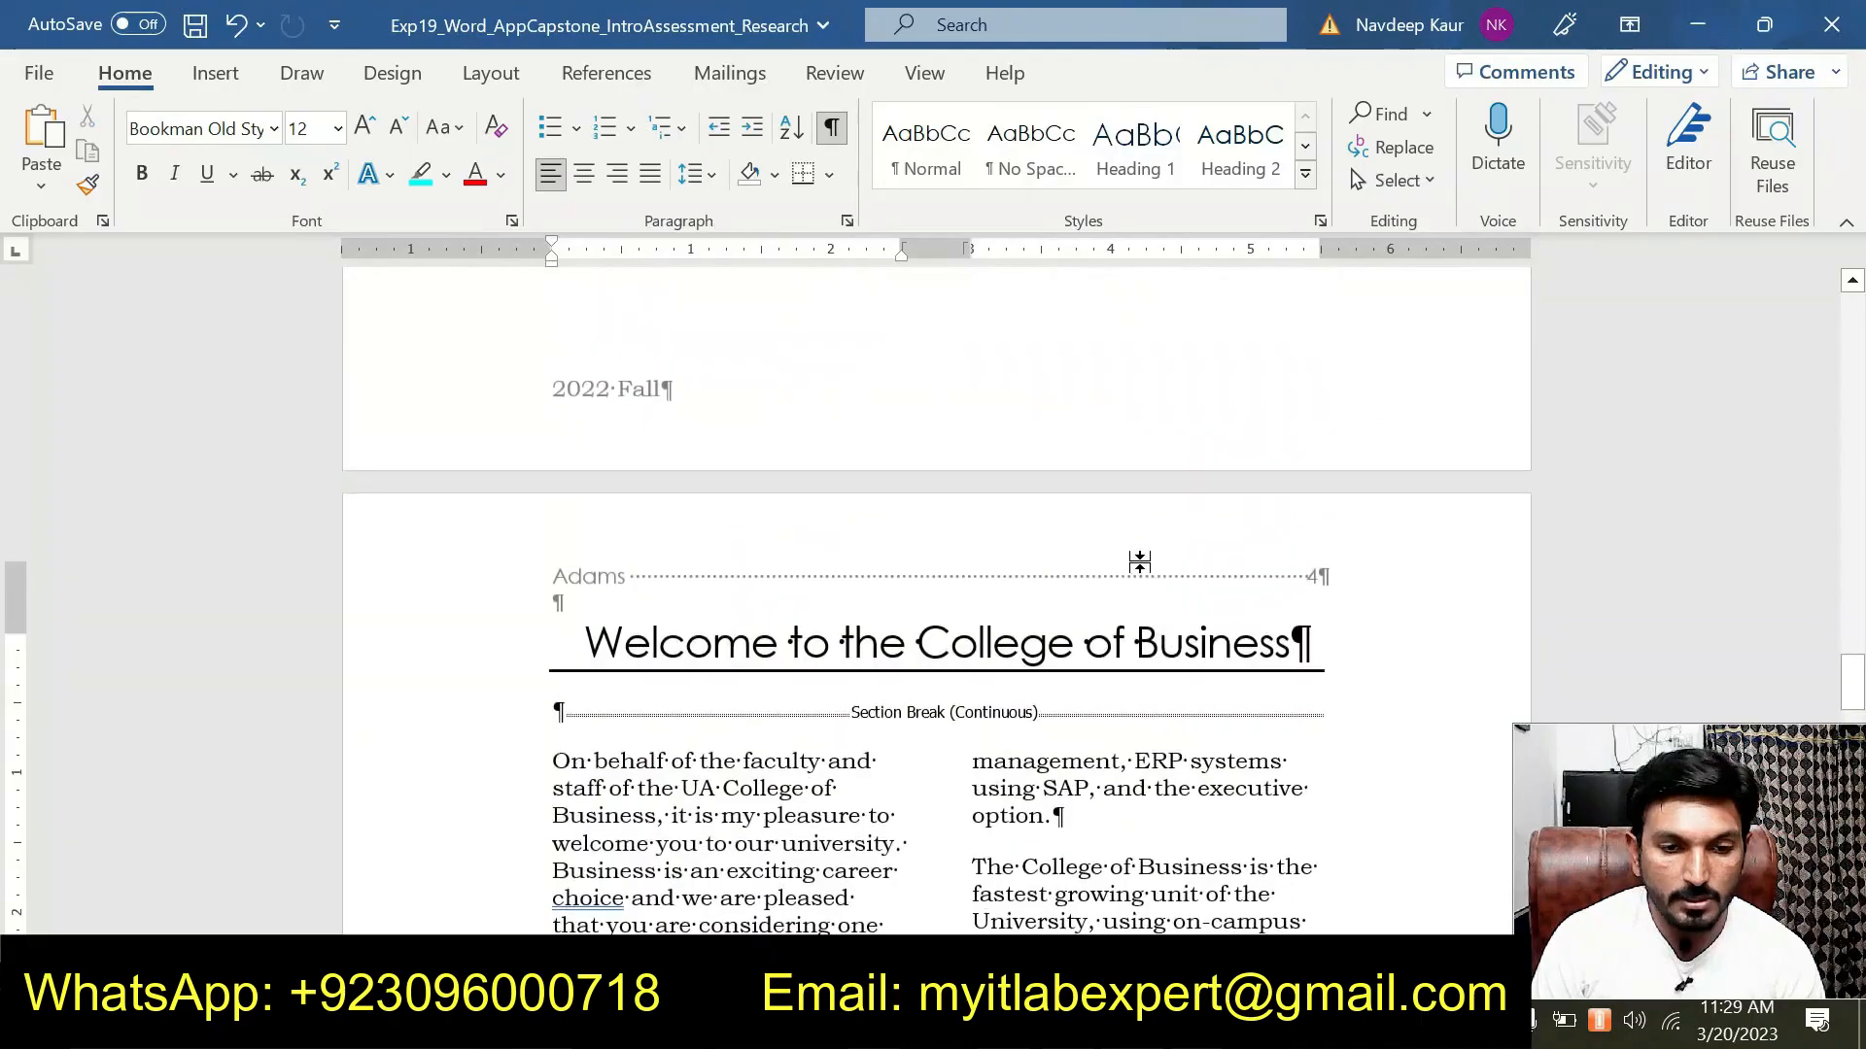
scroll(1139, 562, "up", 12)
scroll(1098, 588, "up", 8)
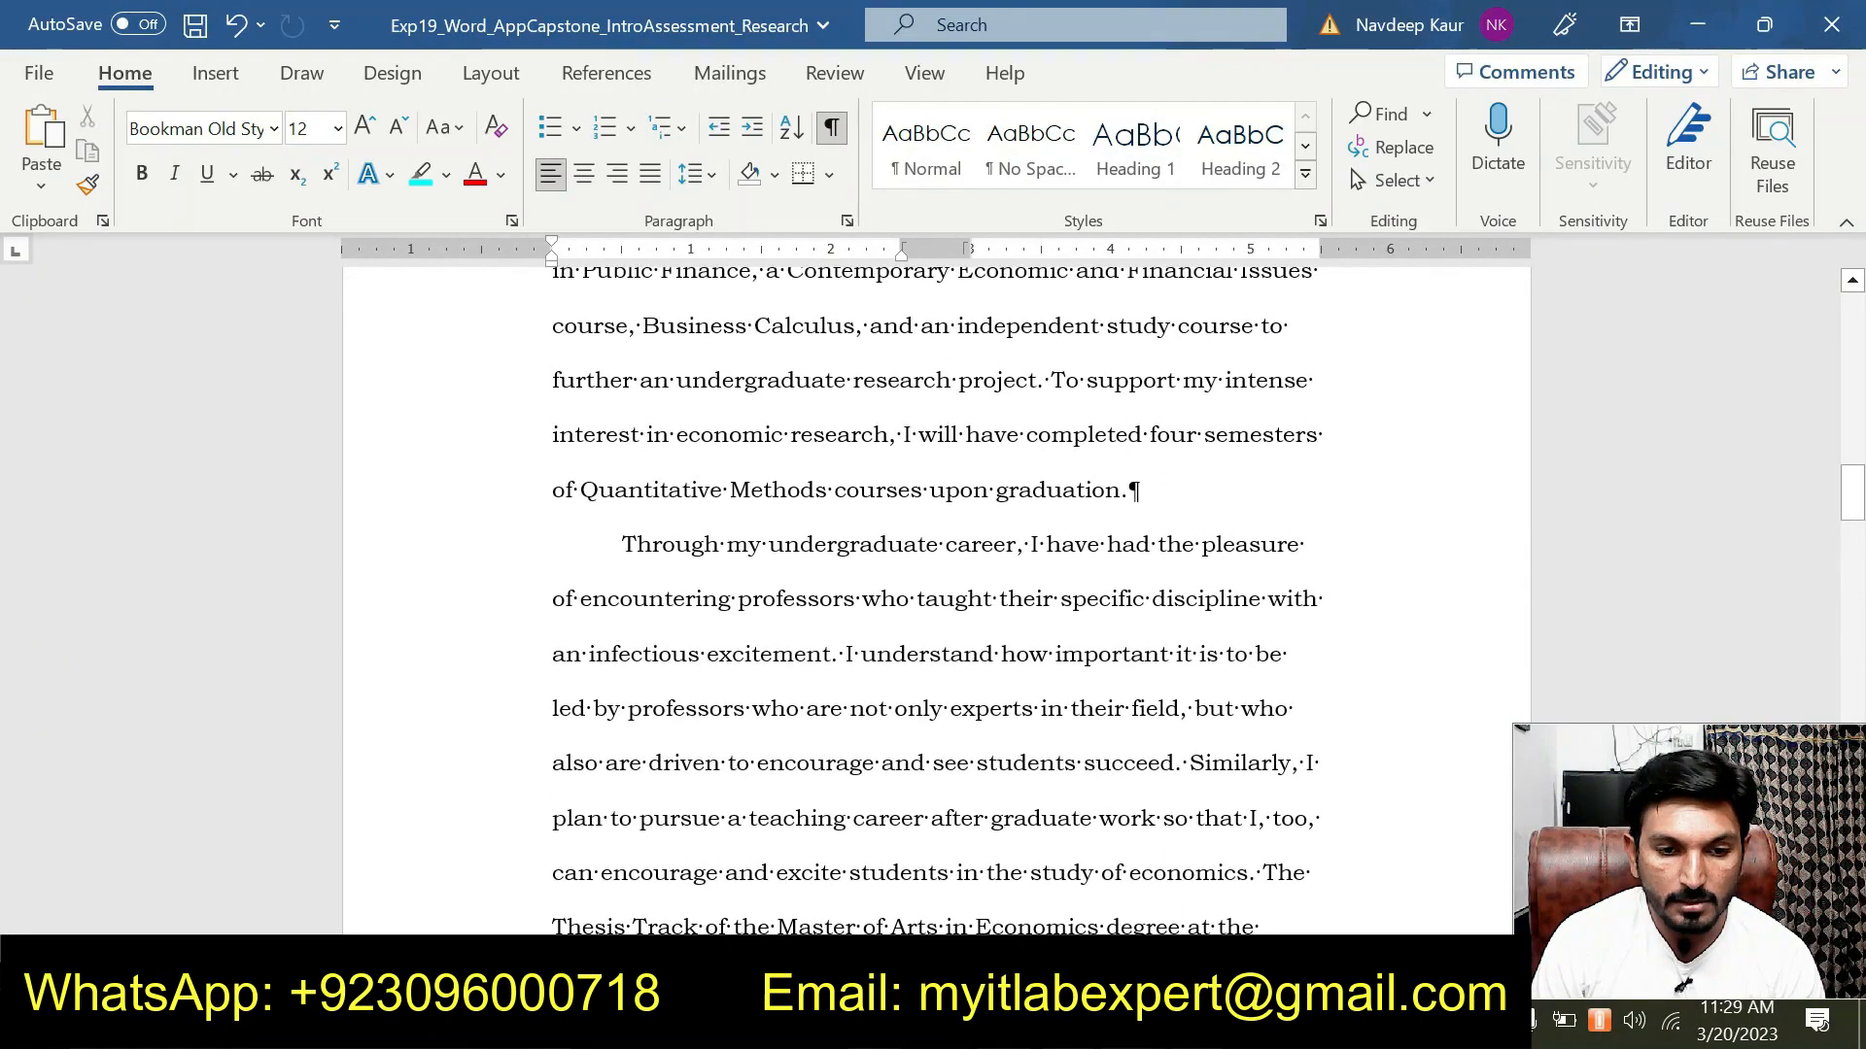
left_click(1130, 494)
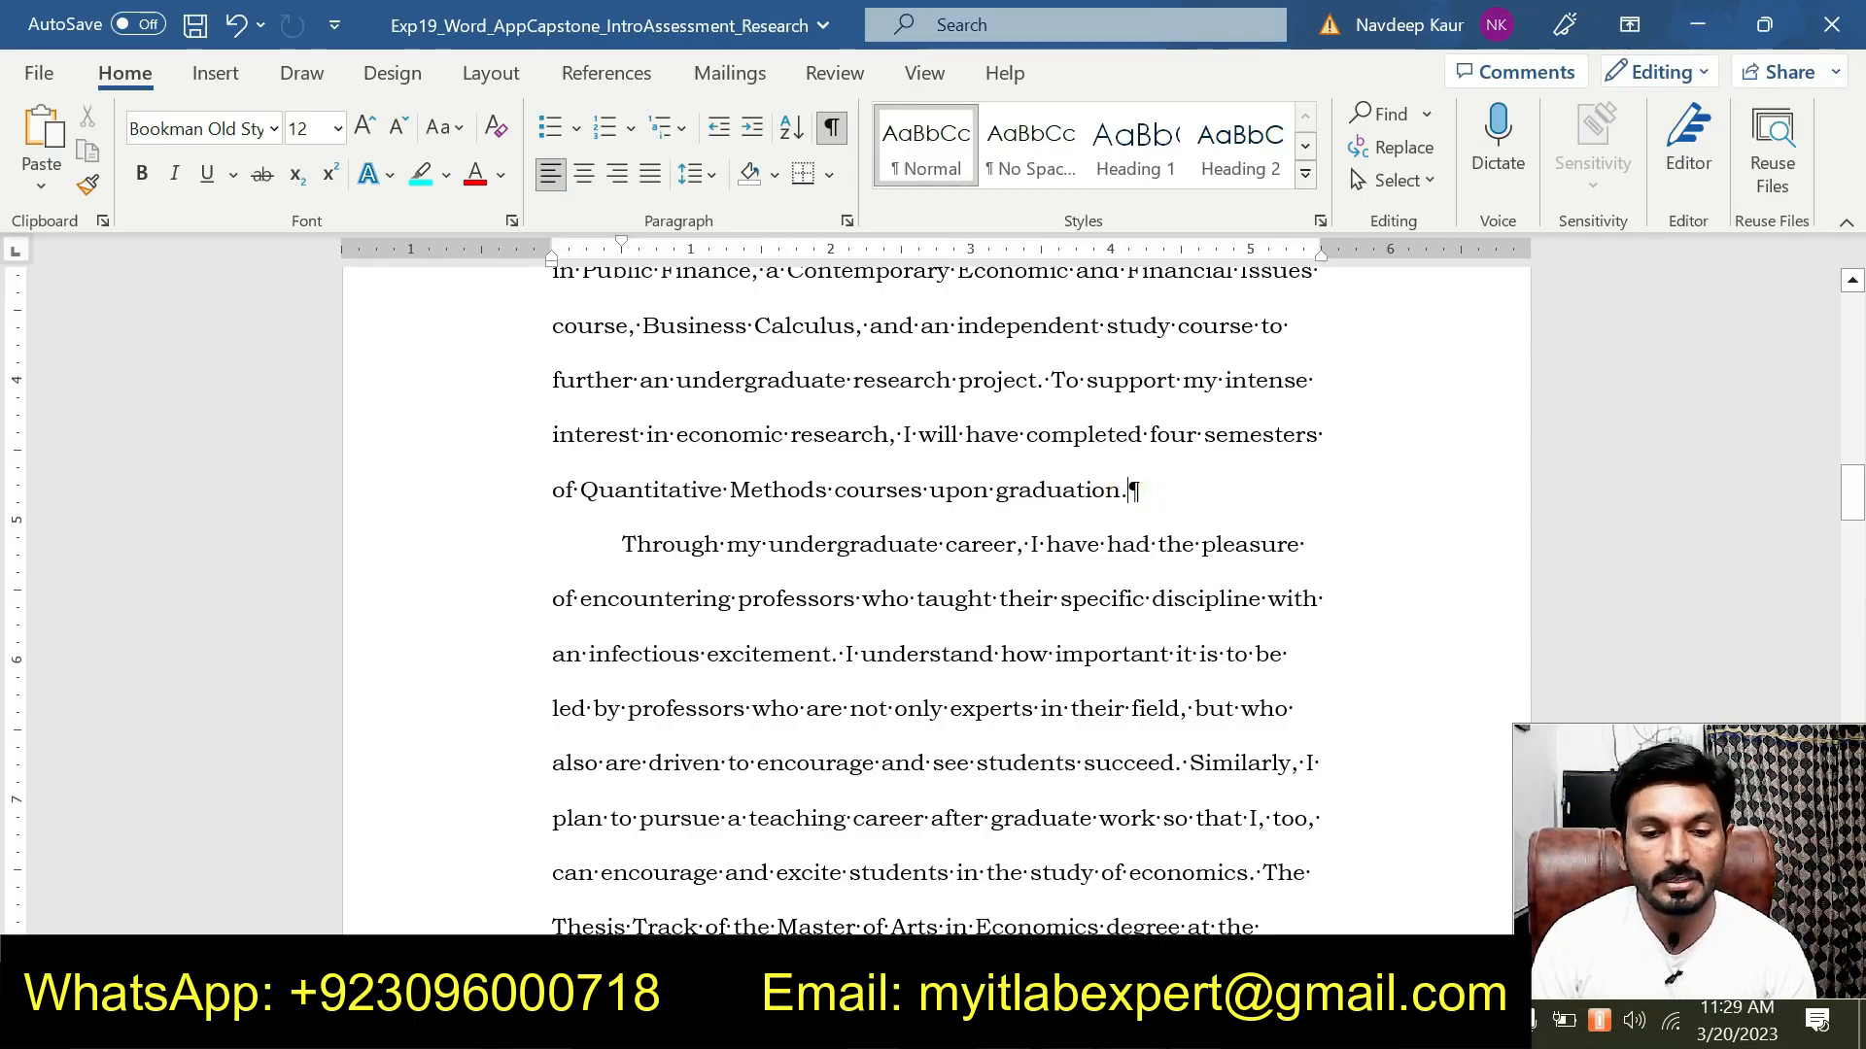
key("Return")
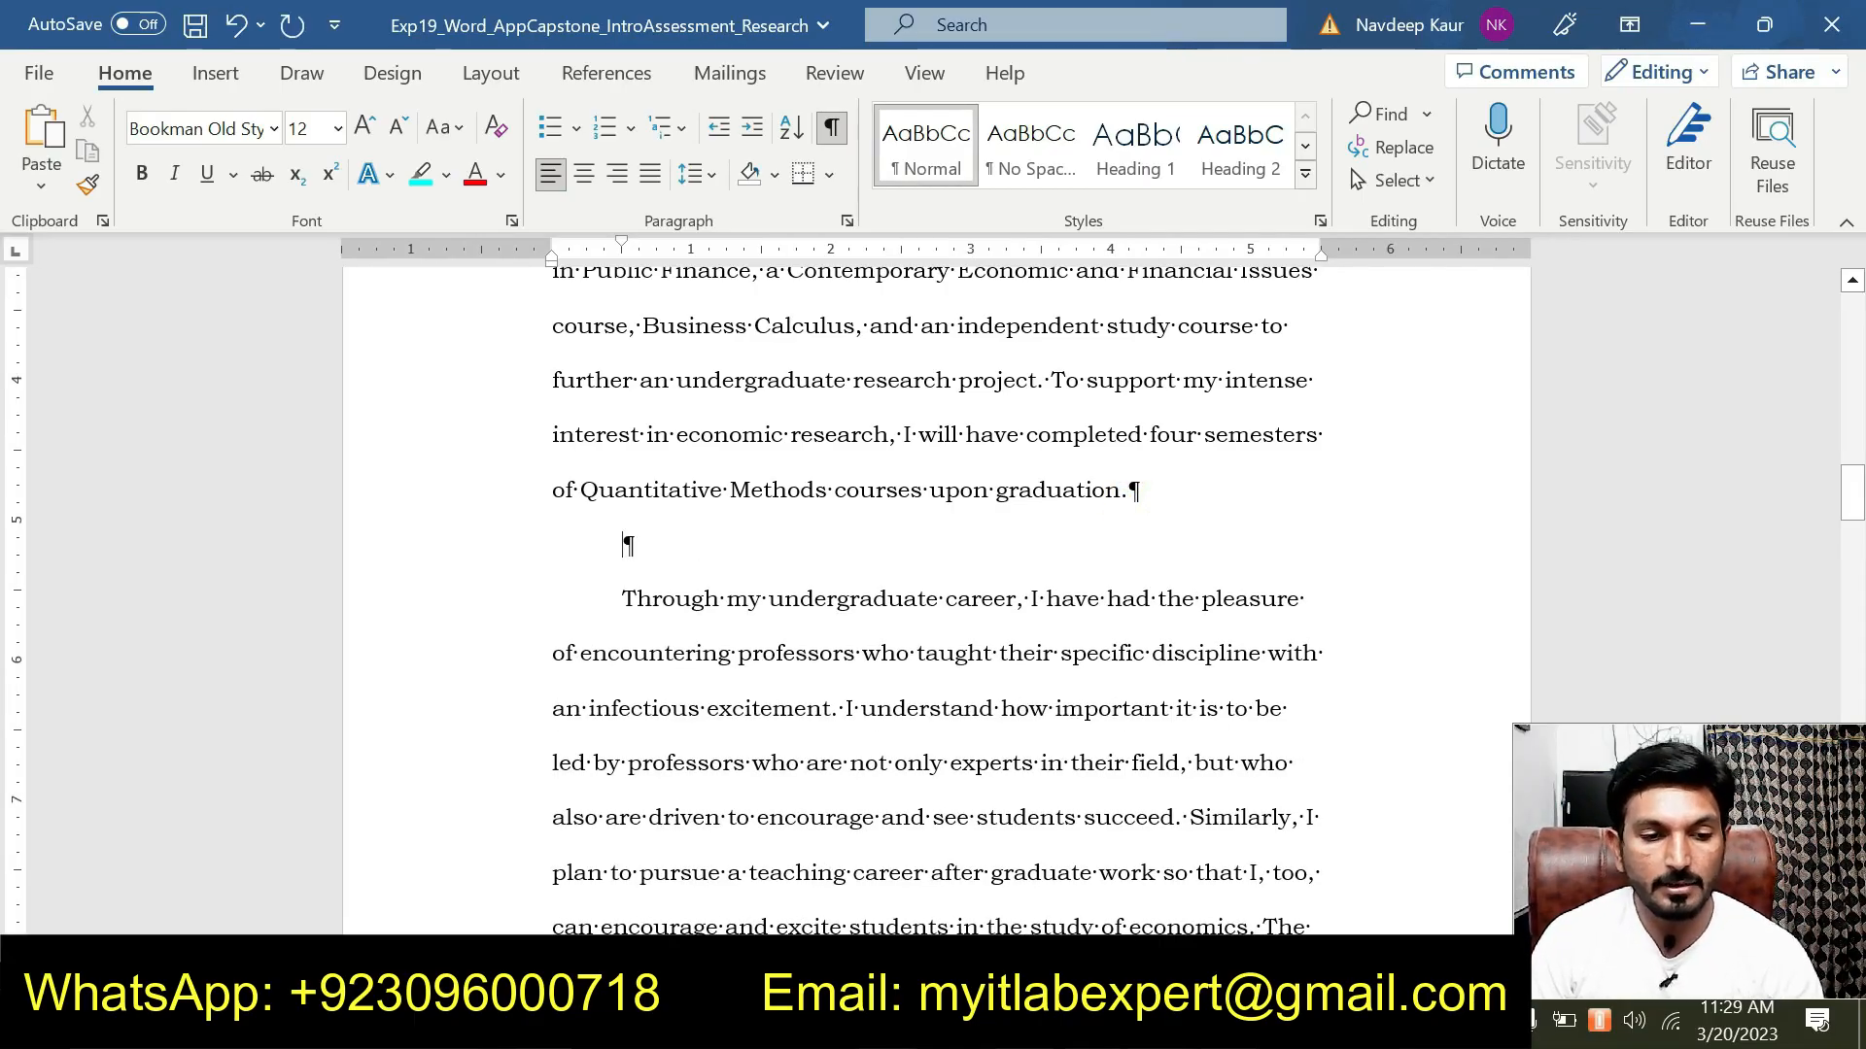
Remove the first line indent from the new empty paragraph by setting its special indentation to (none).
left_click(848, 225)
left_click(1144, 440)
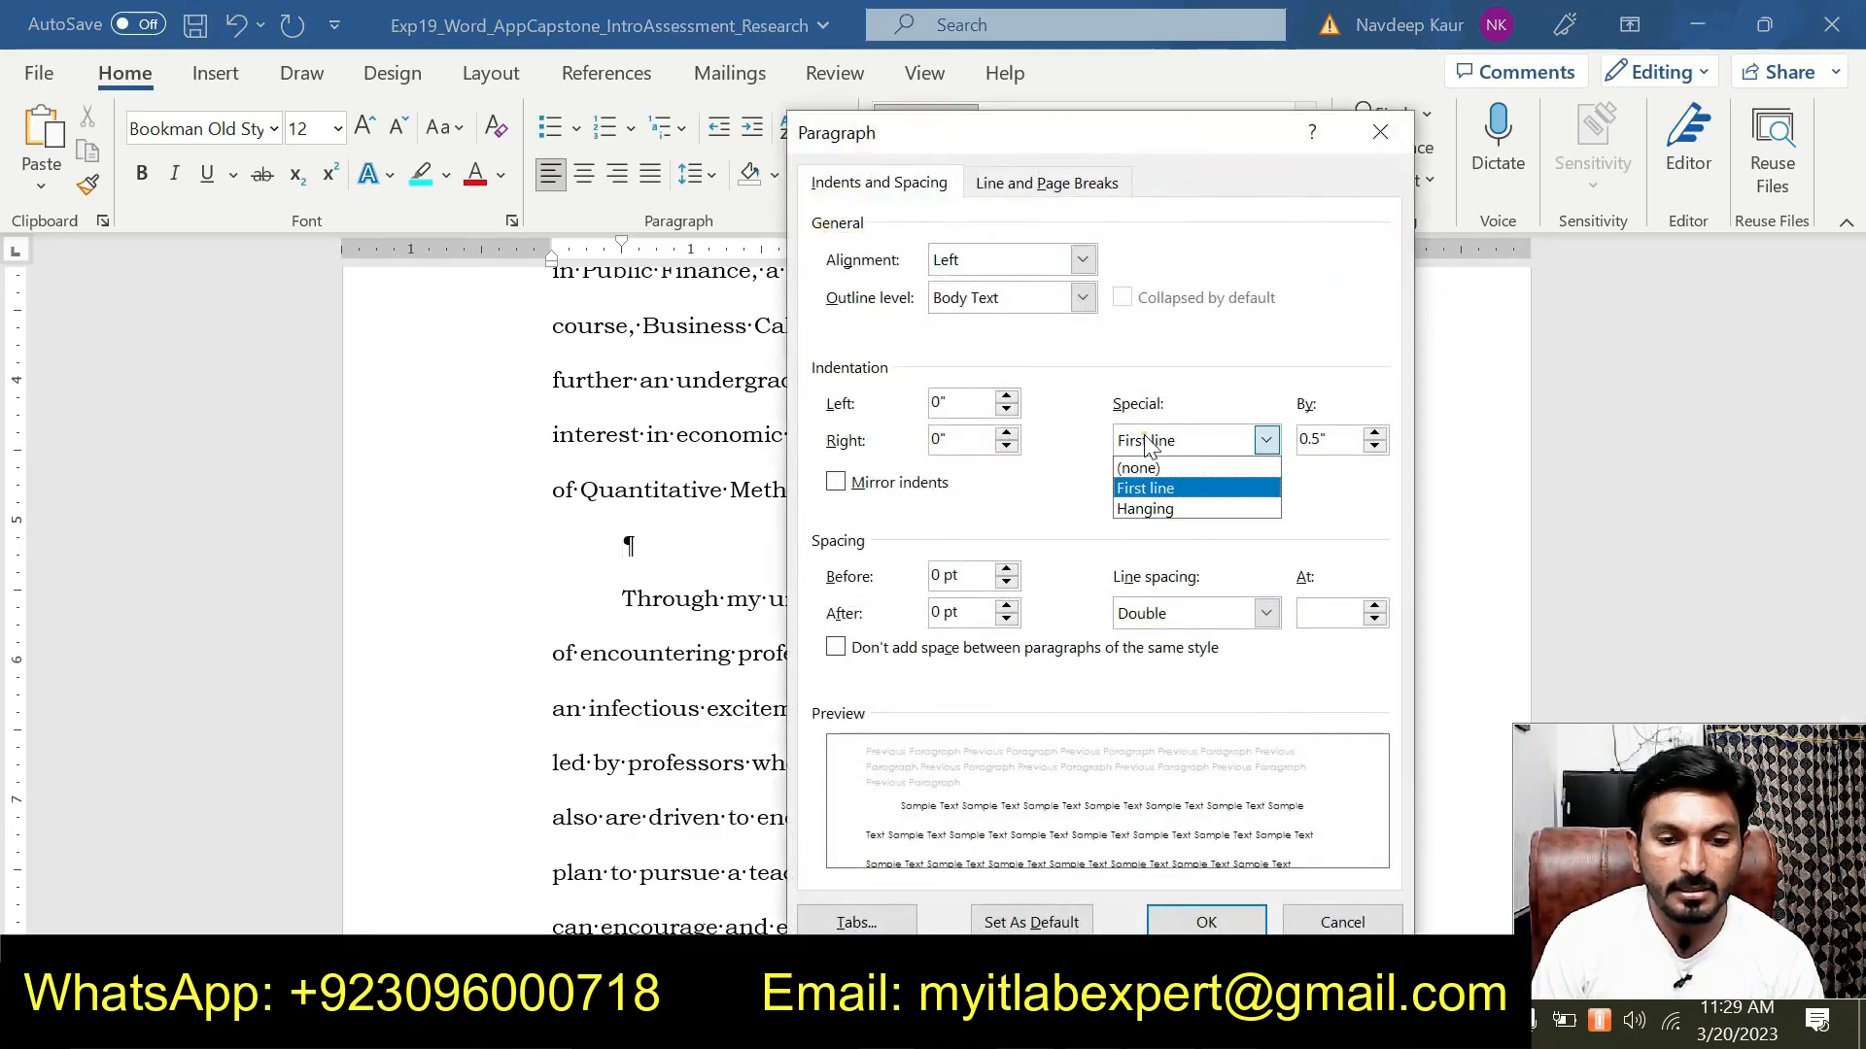
left_click(1137, 468)
left_click(1205, 922)
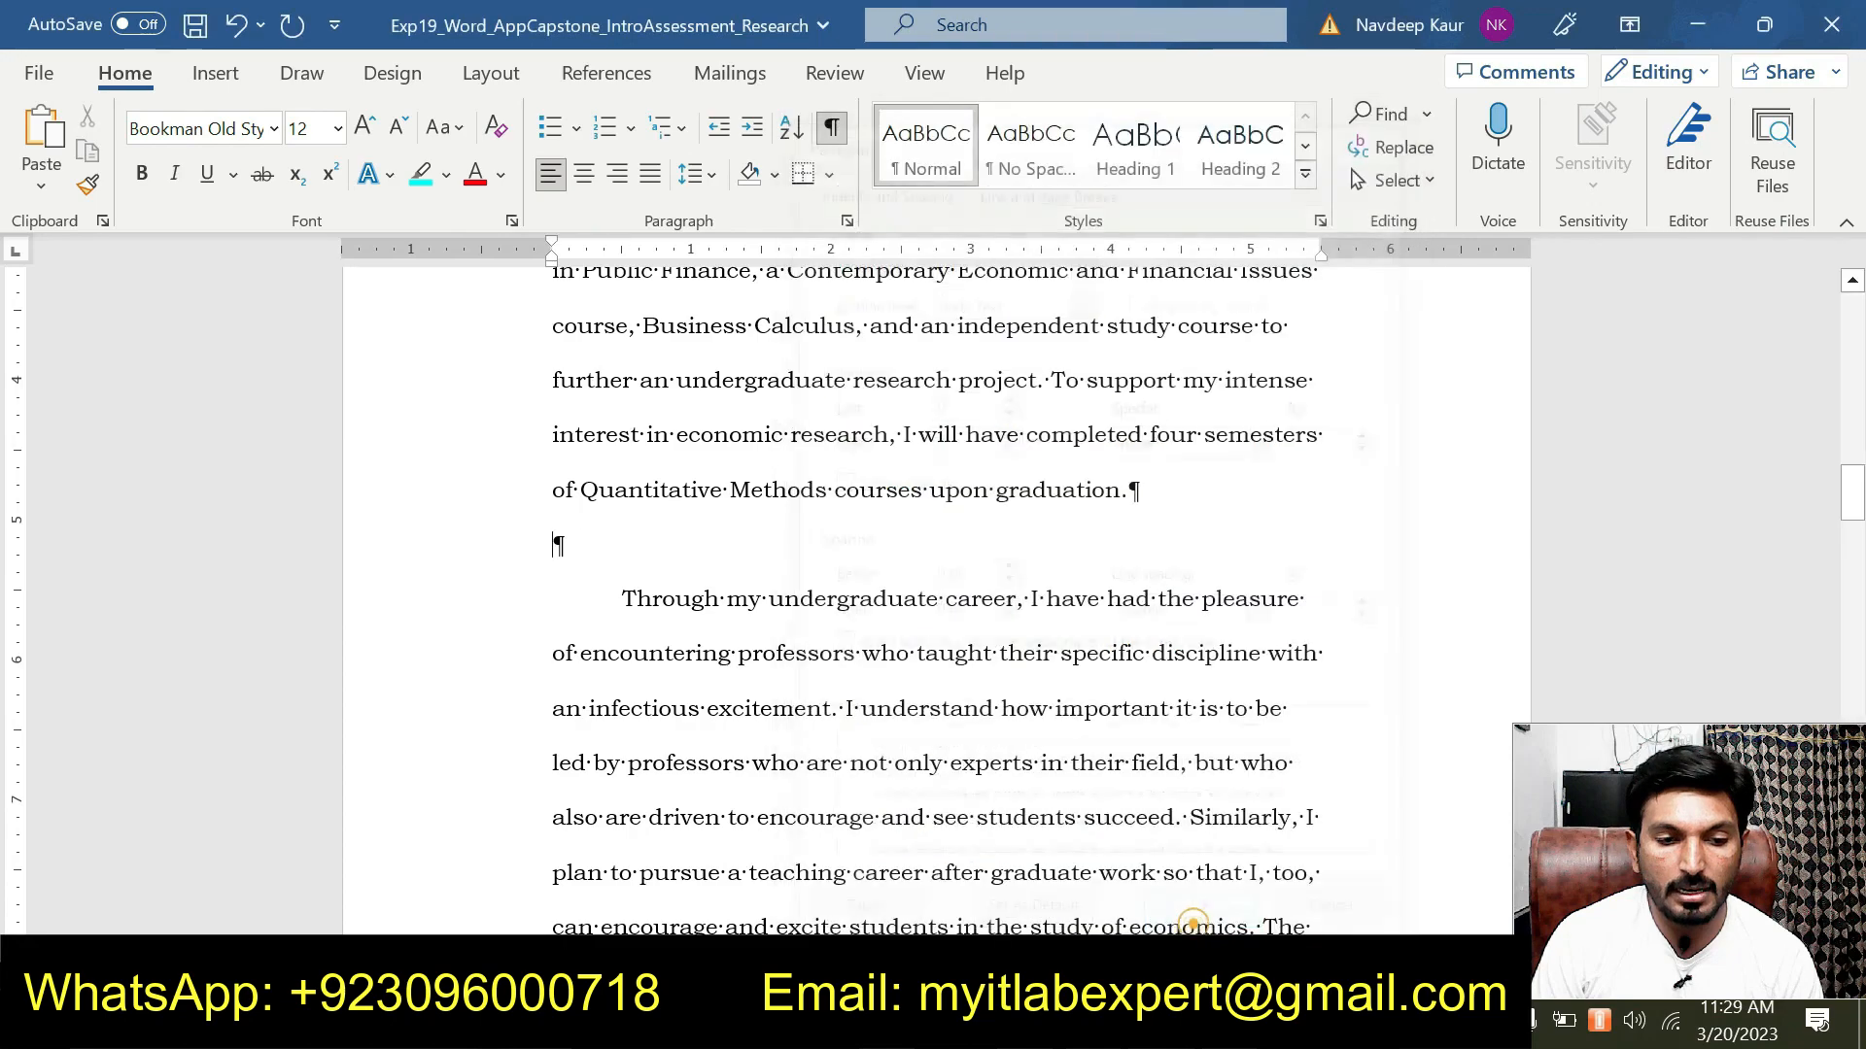
Insert a table with 2 columns and 6 rows at the empty paragraph.
left_click(215, 72)
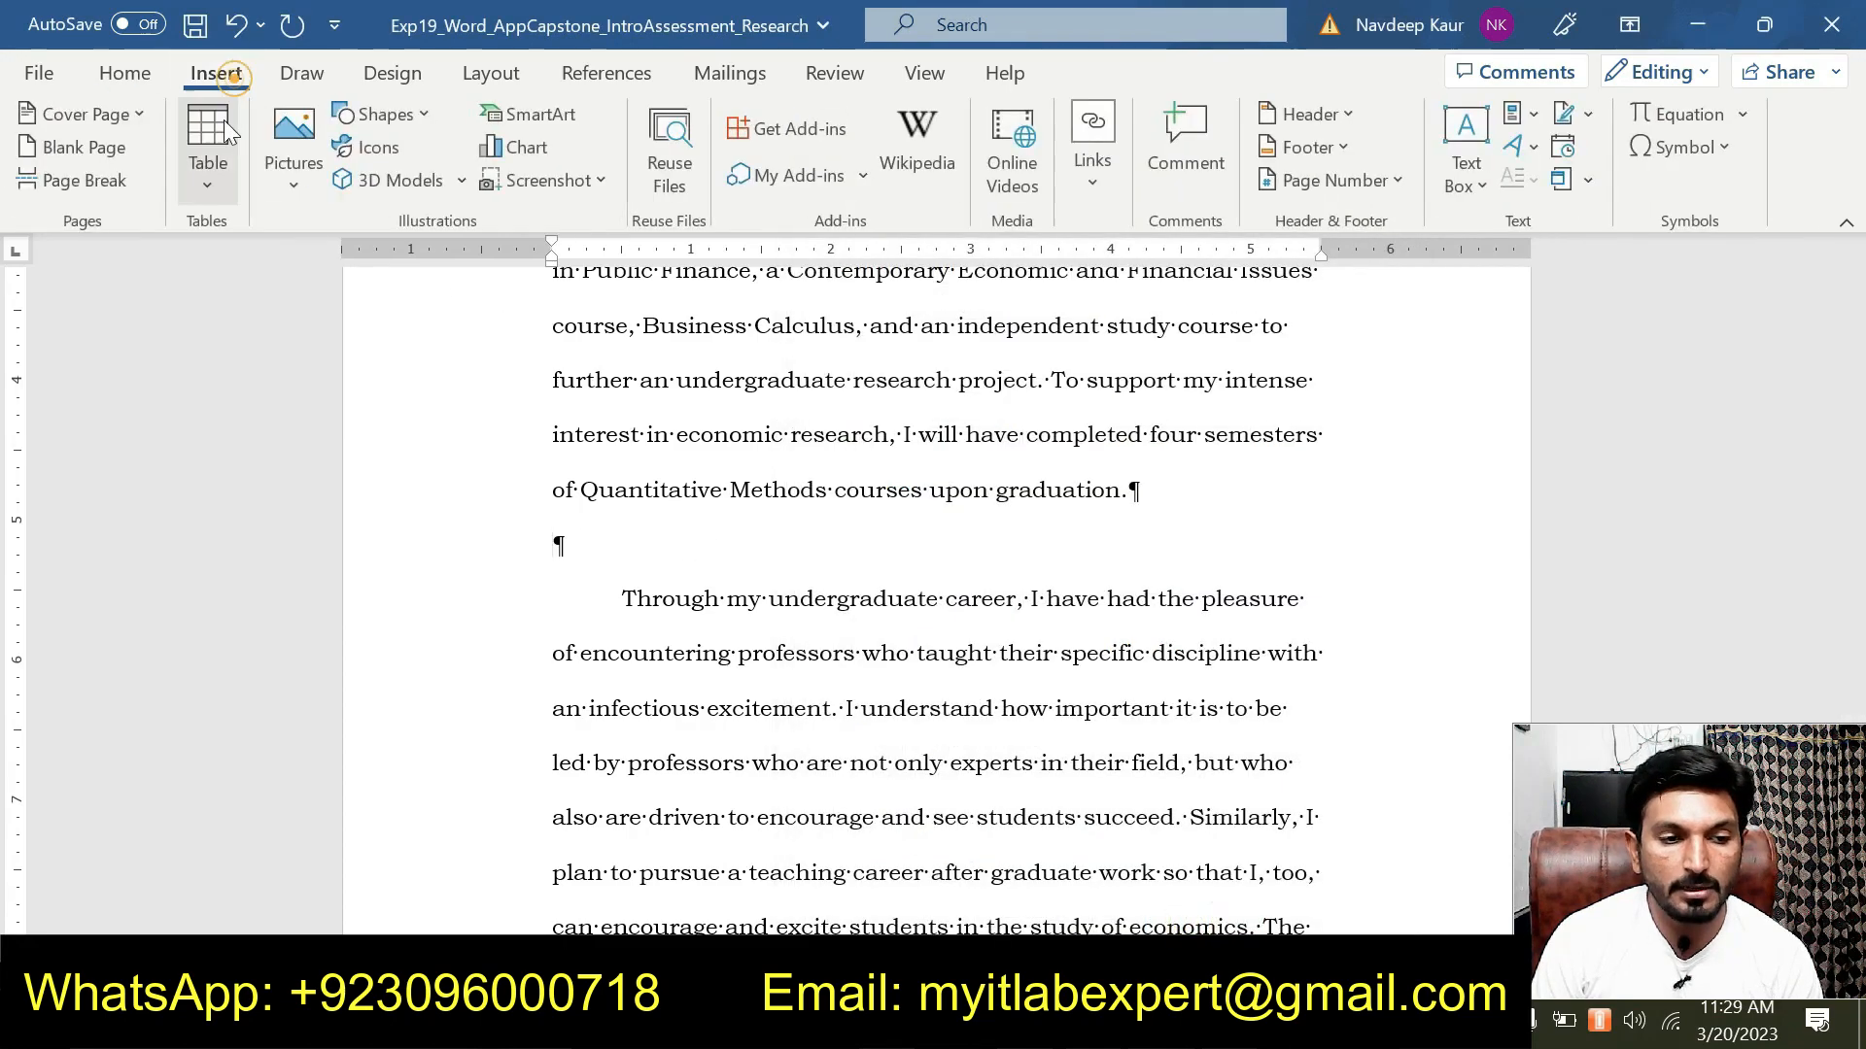
left_click(208, 187)
left_click(282, 509)
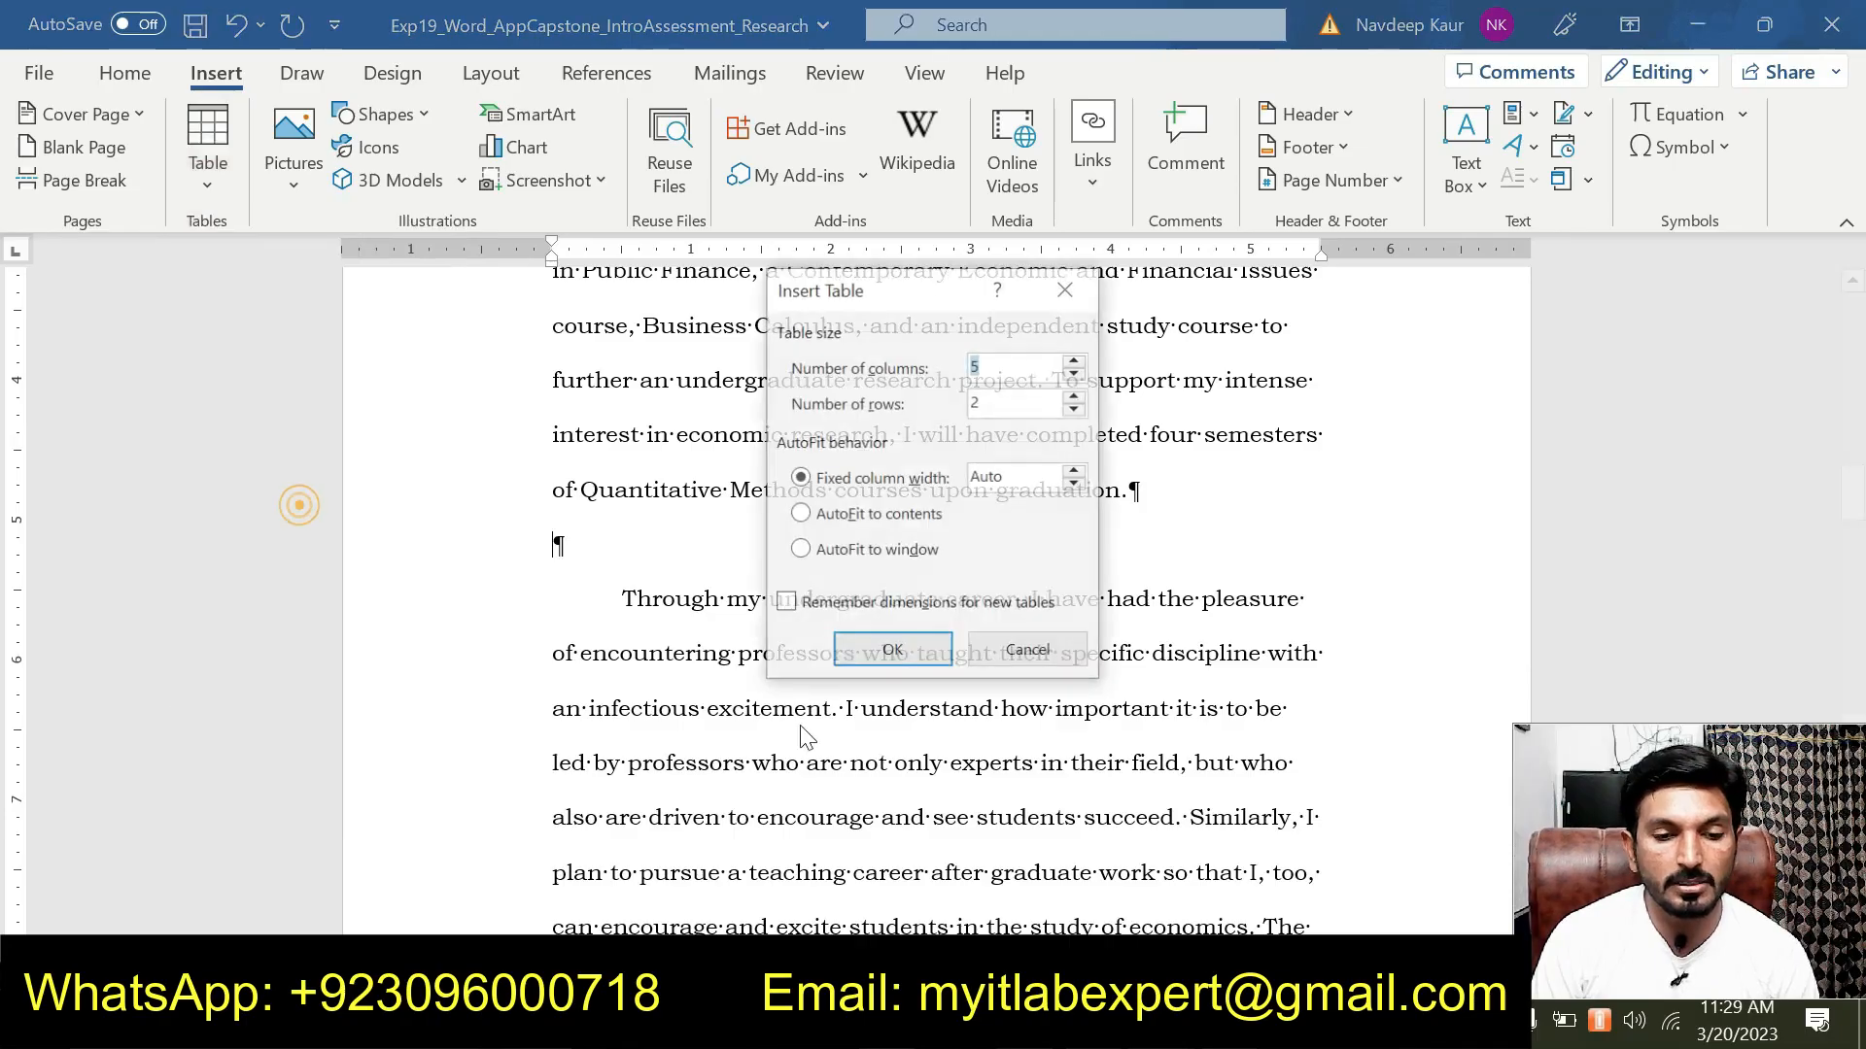
type("2")
double_click(991, 399)
type("6")
left_click(921, 663)
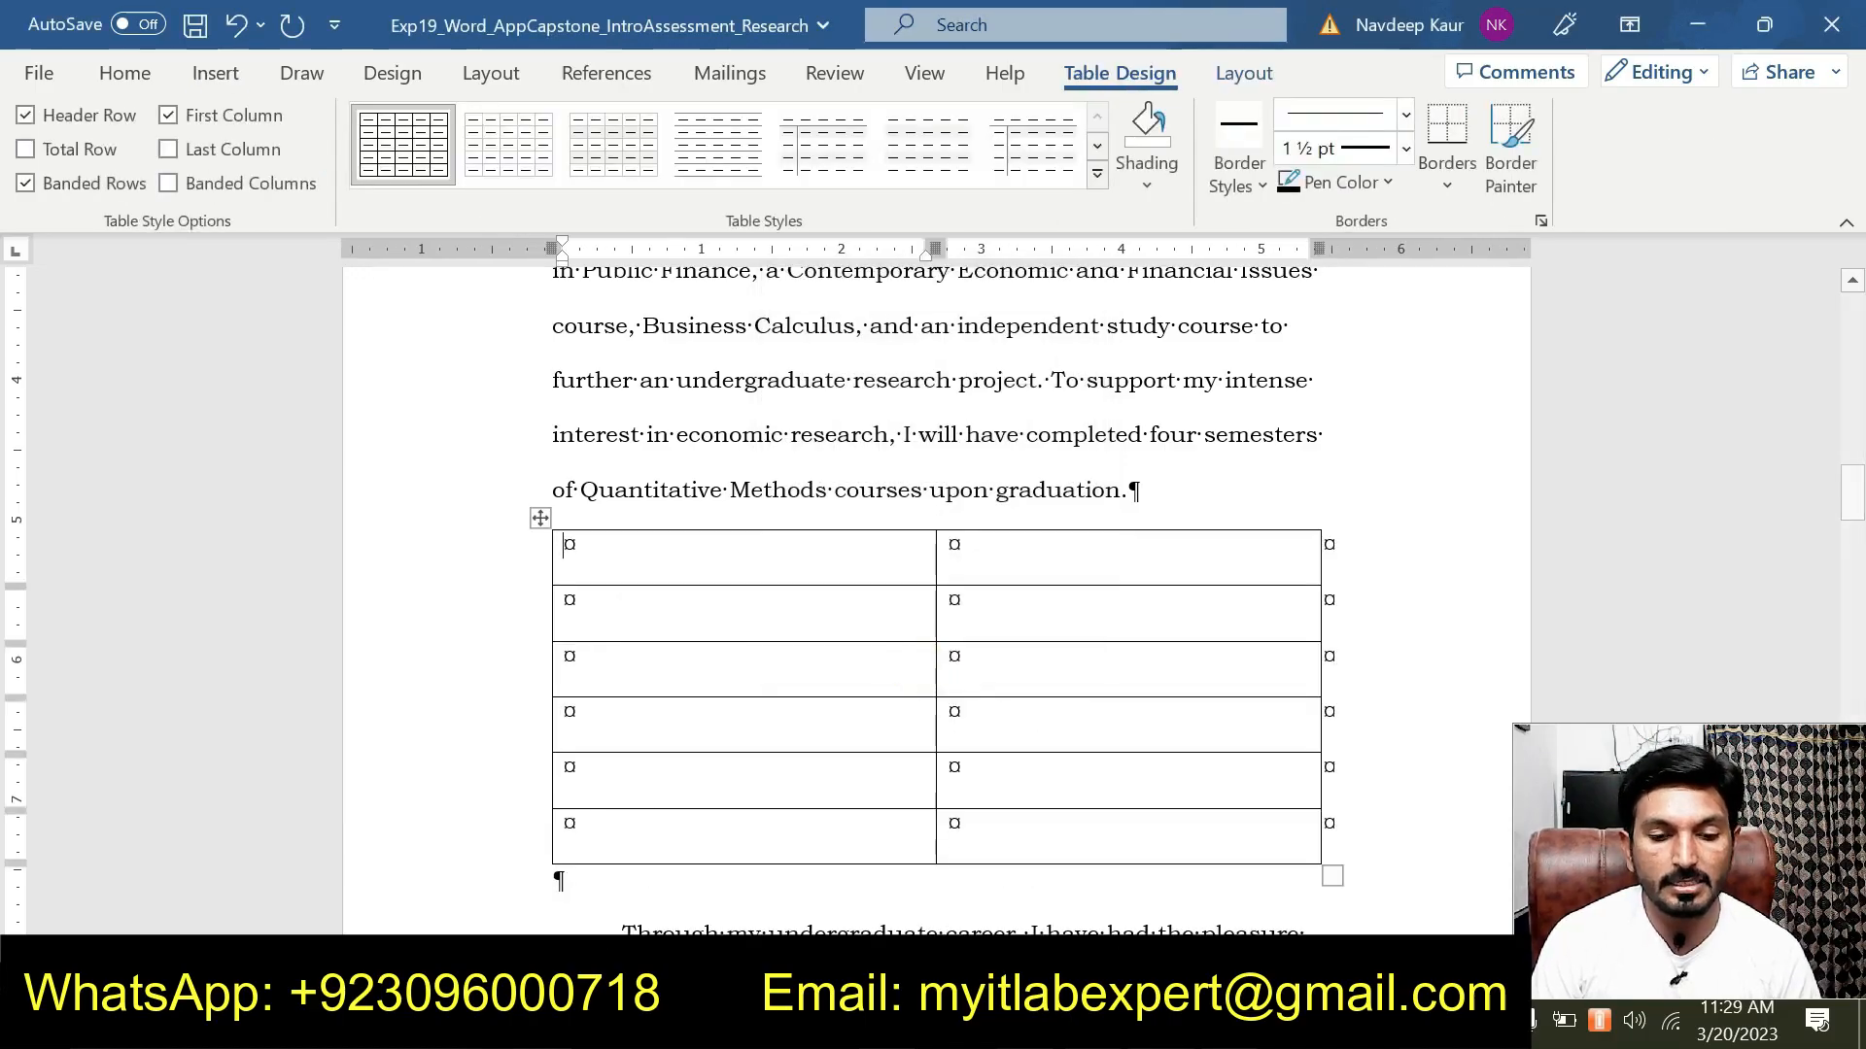
Copy "Course" from step 16 of the instructions document into the first cell of the new table, without its source formatting.
left_click(1250, 908)
scroll(933, 583, "down", 5)
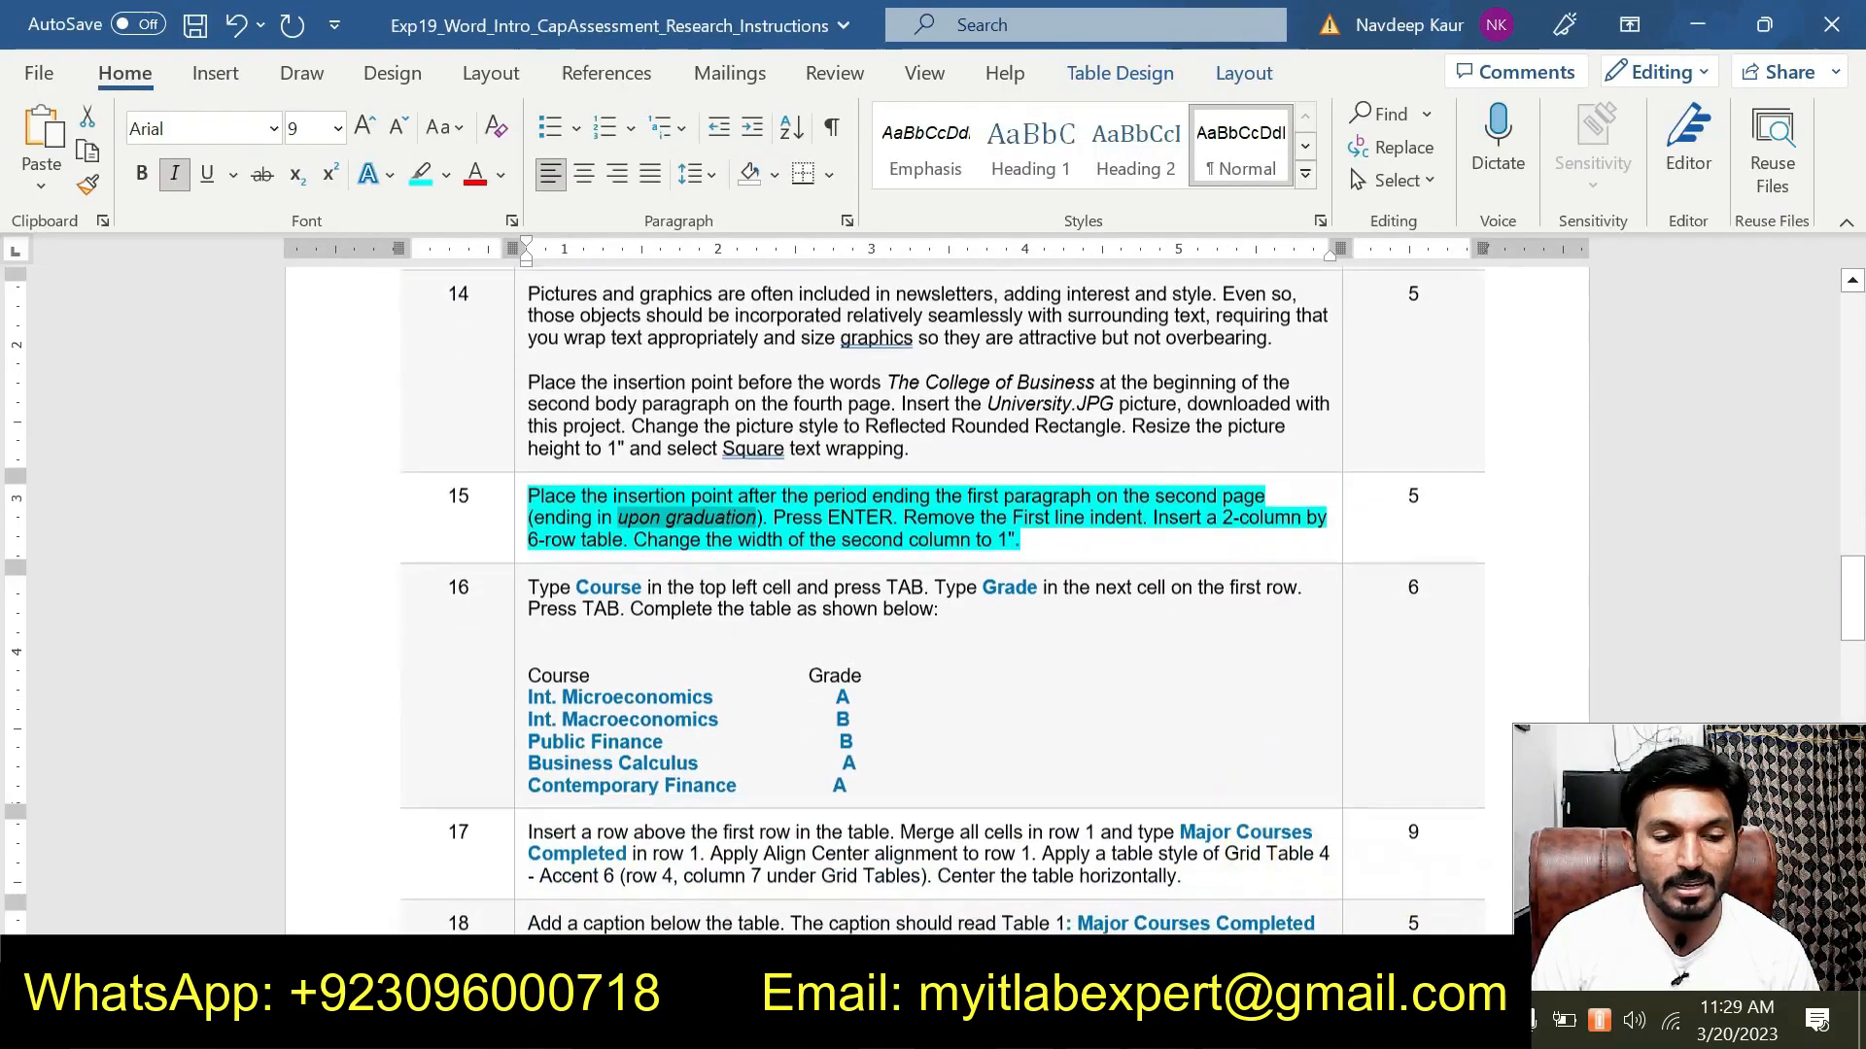
left_click_drag(577, 585, 641, 586)
key("ctrl+c")
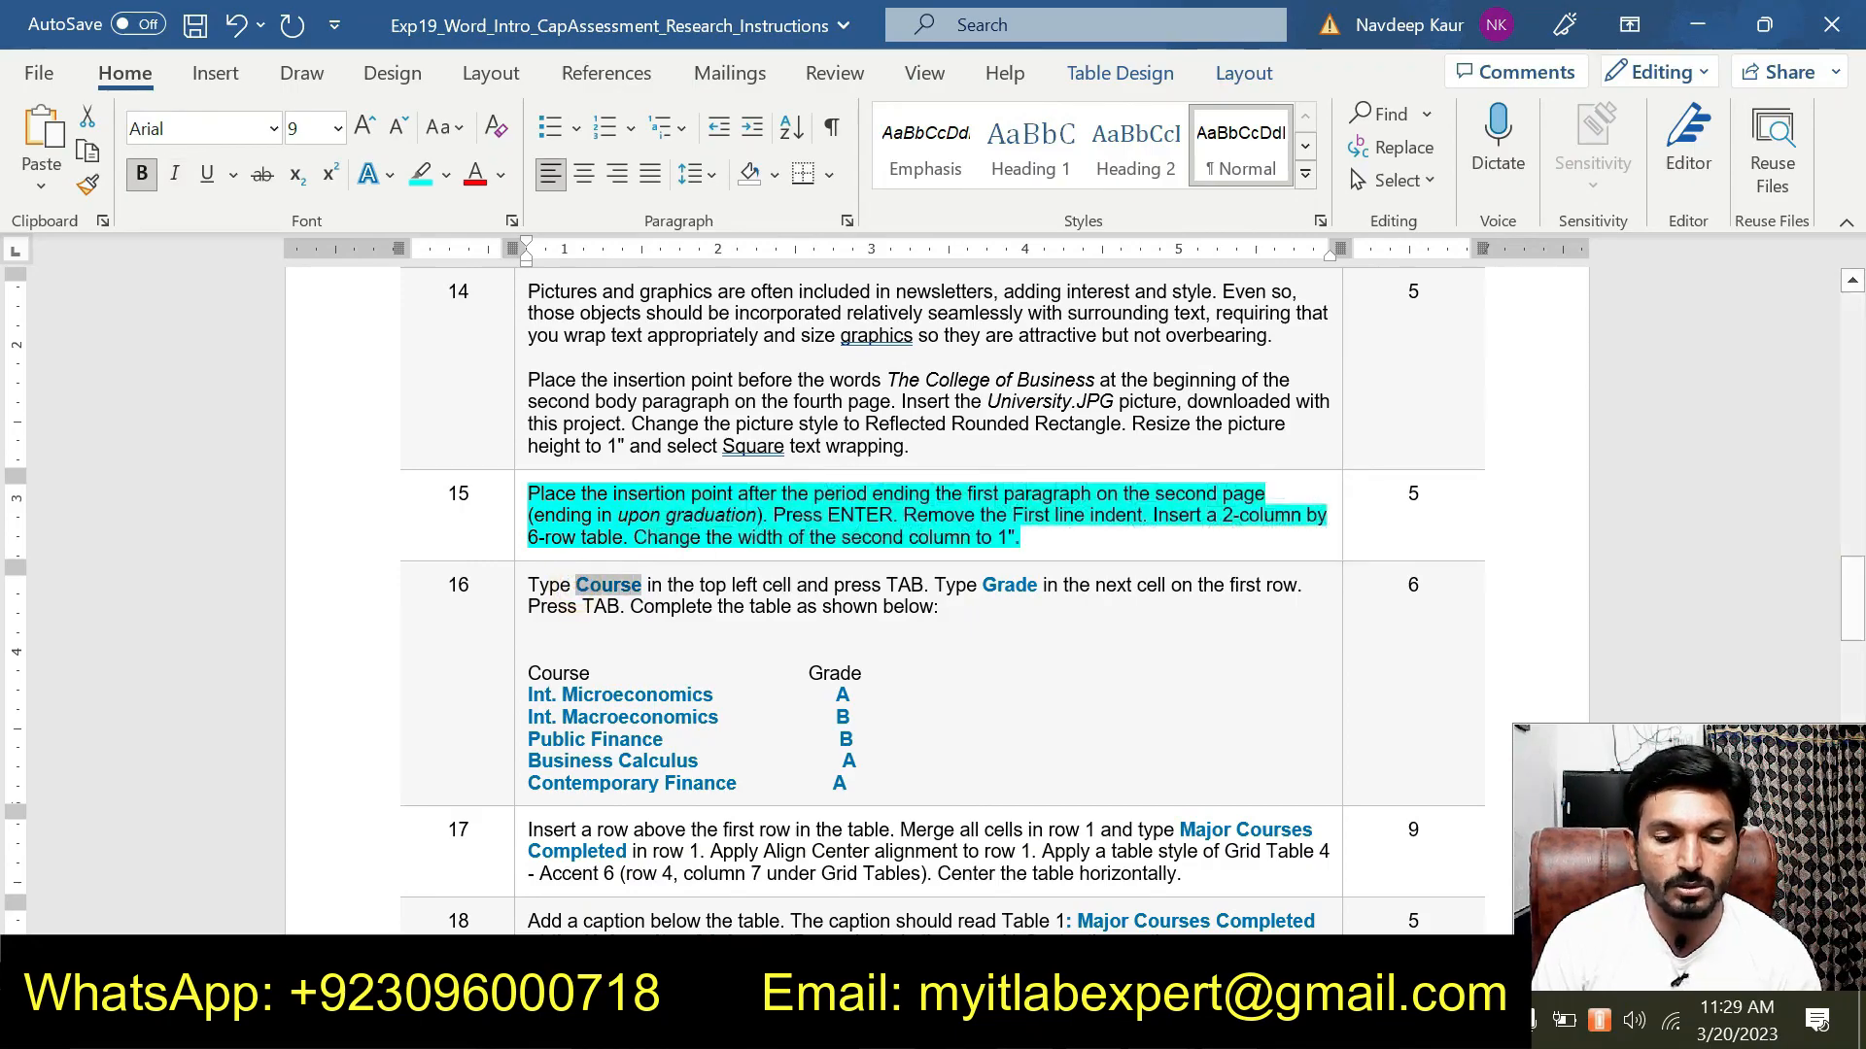
key("alt+Tab")
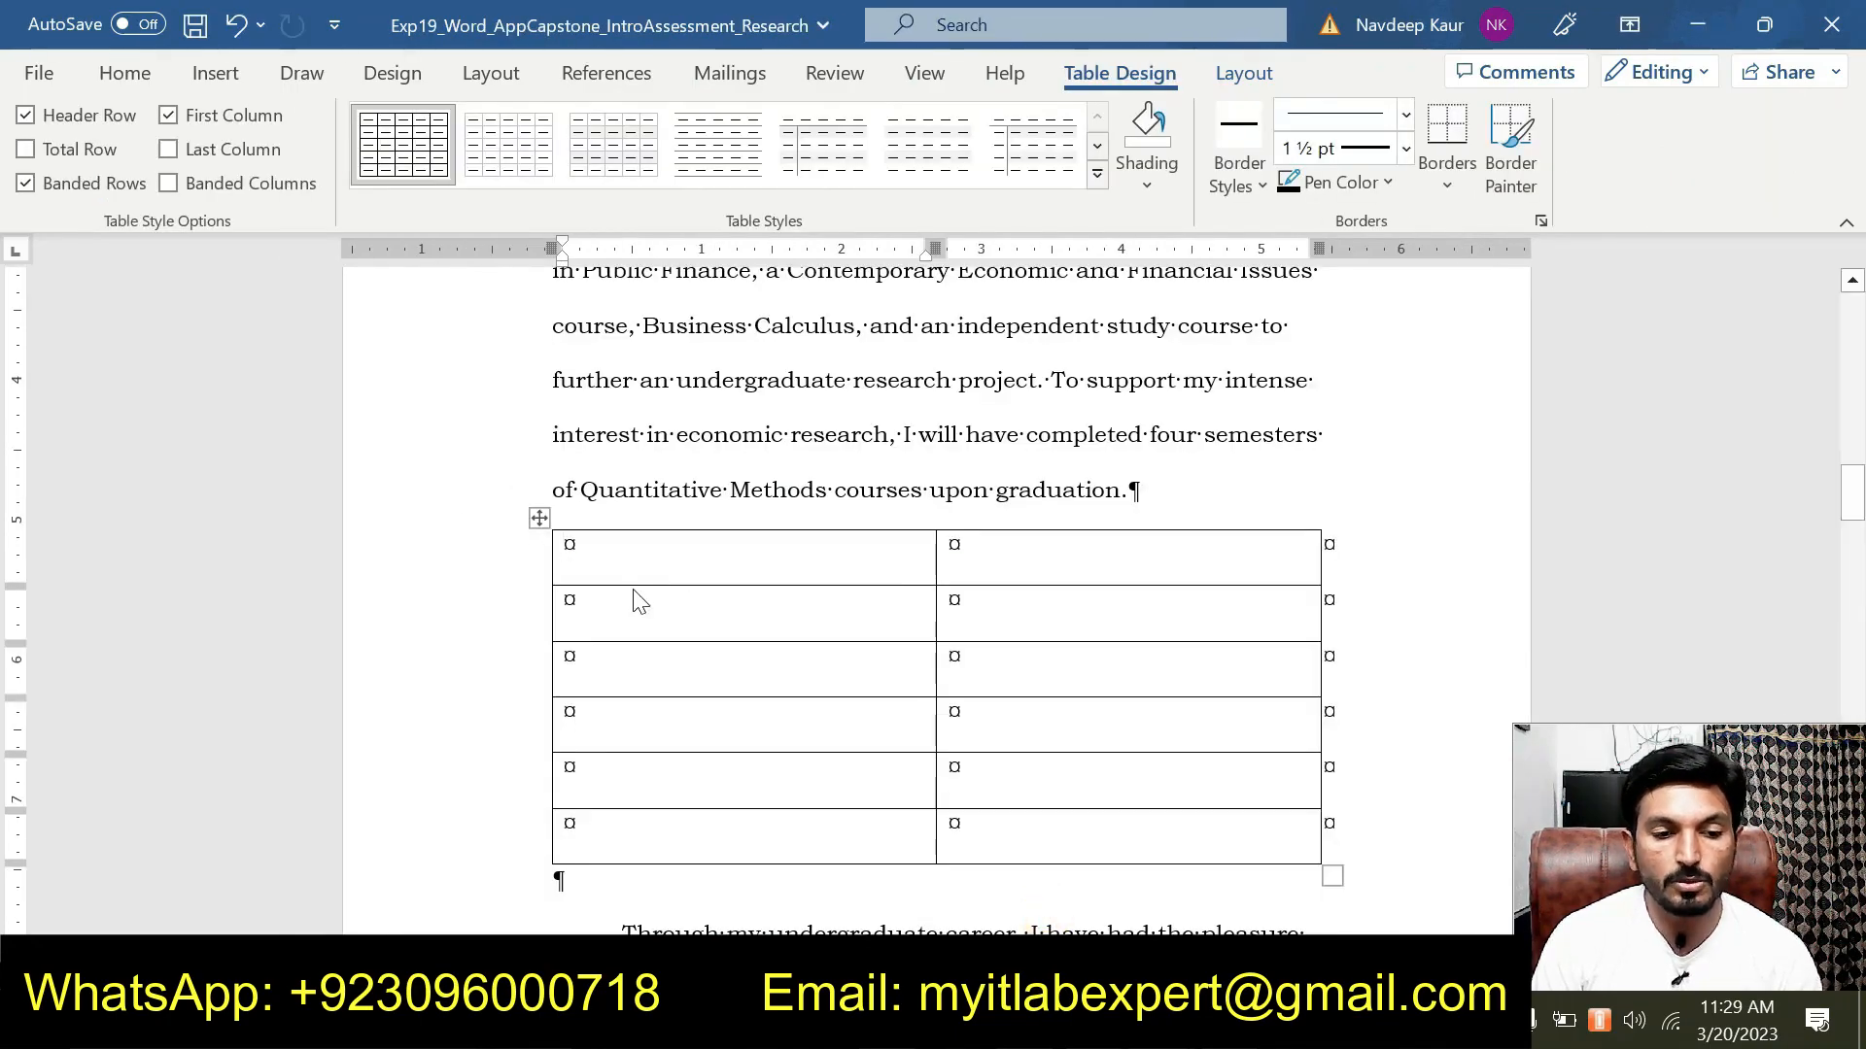
key("ctrl+v")
left_click(695, 580)
left_click(830, 663)
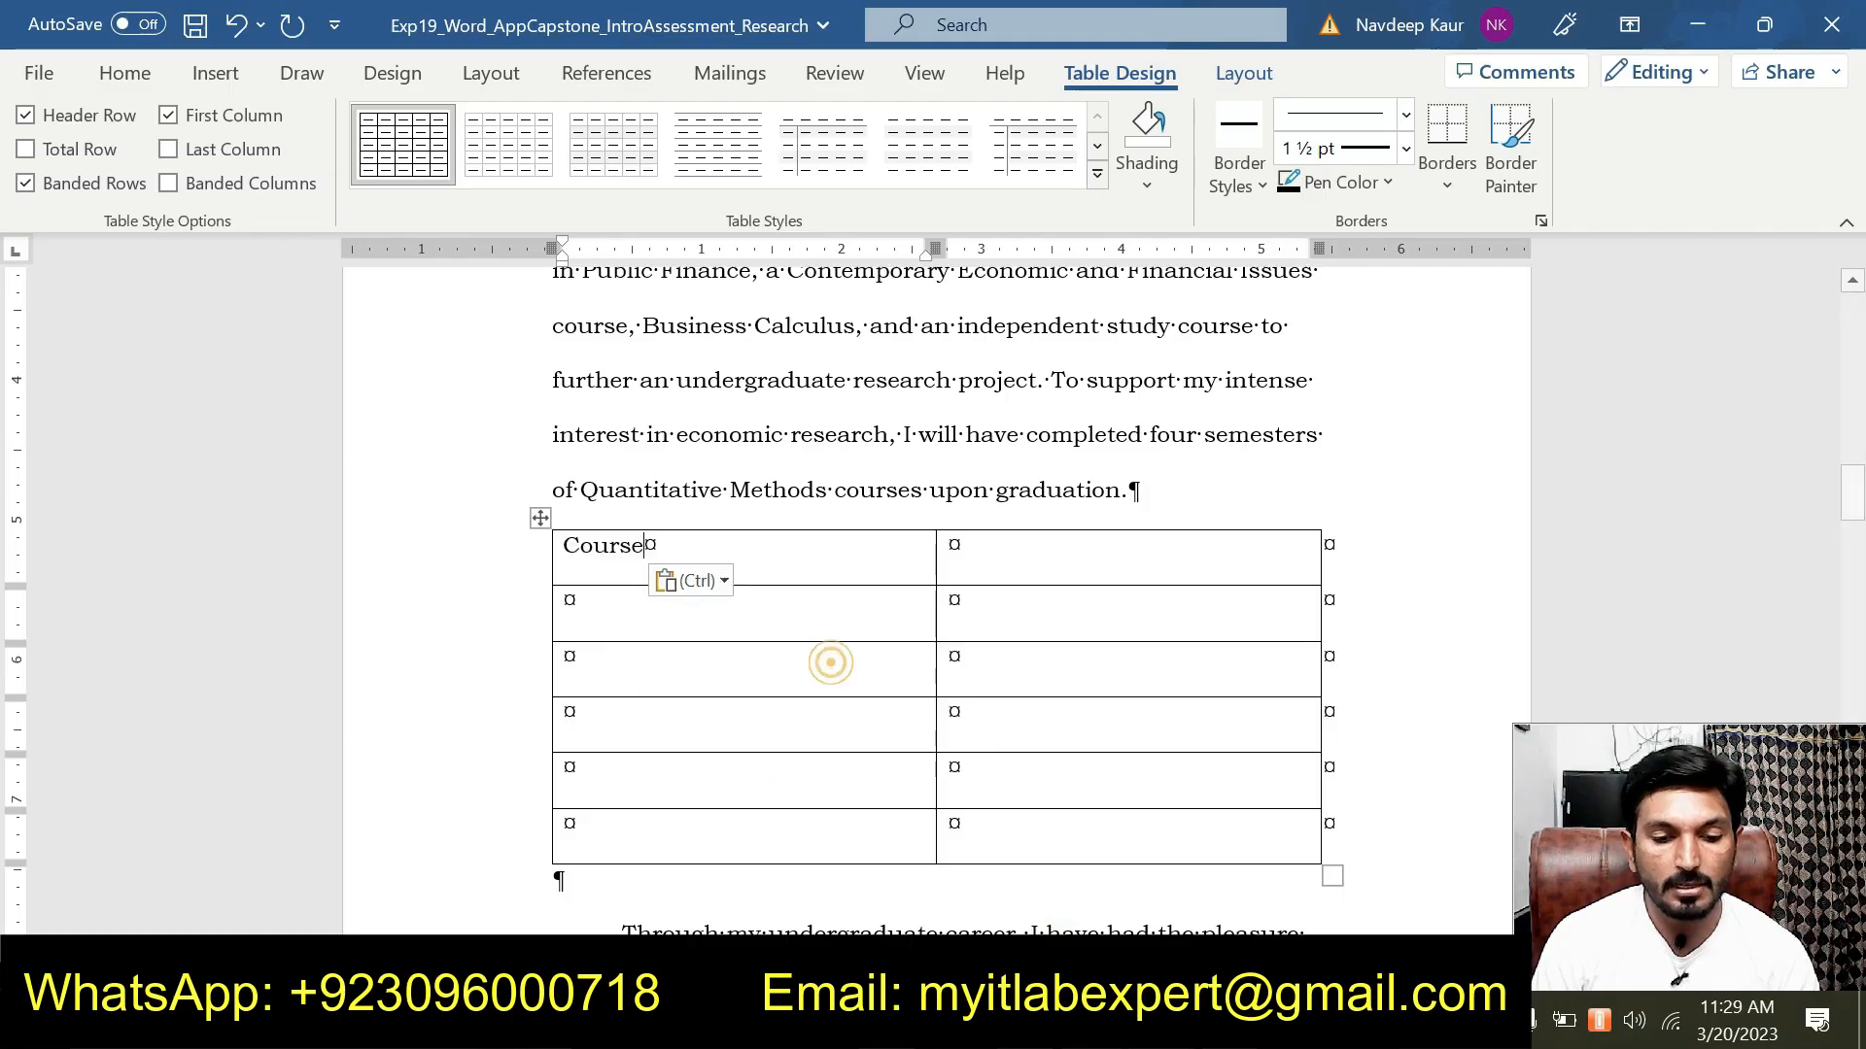
Copy "Grade" from step 16 of the instructions into the second cell of the table's first row, without its source formatting.
mouse_move(1162, 1028)
left_click(1232, 904)
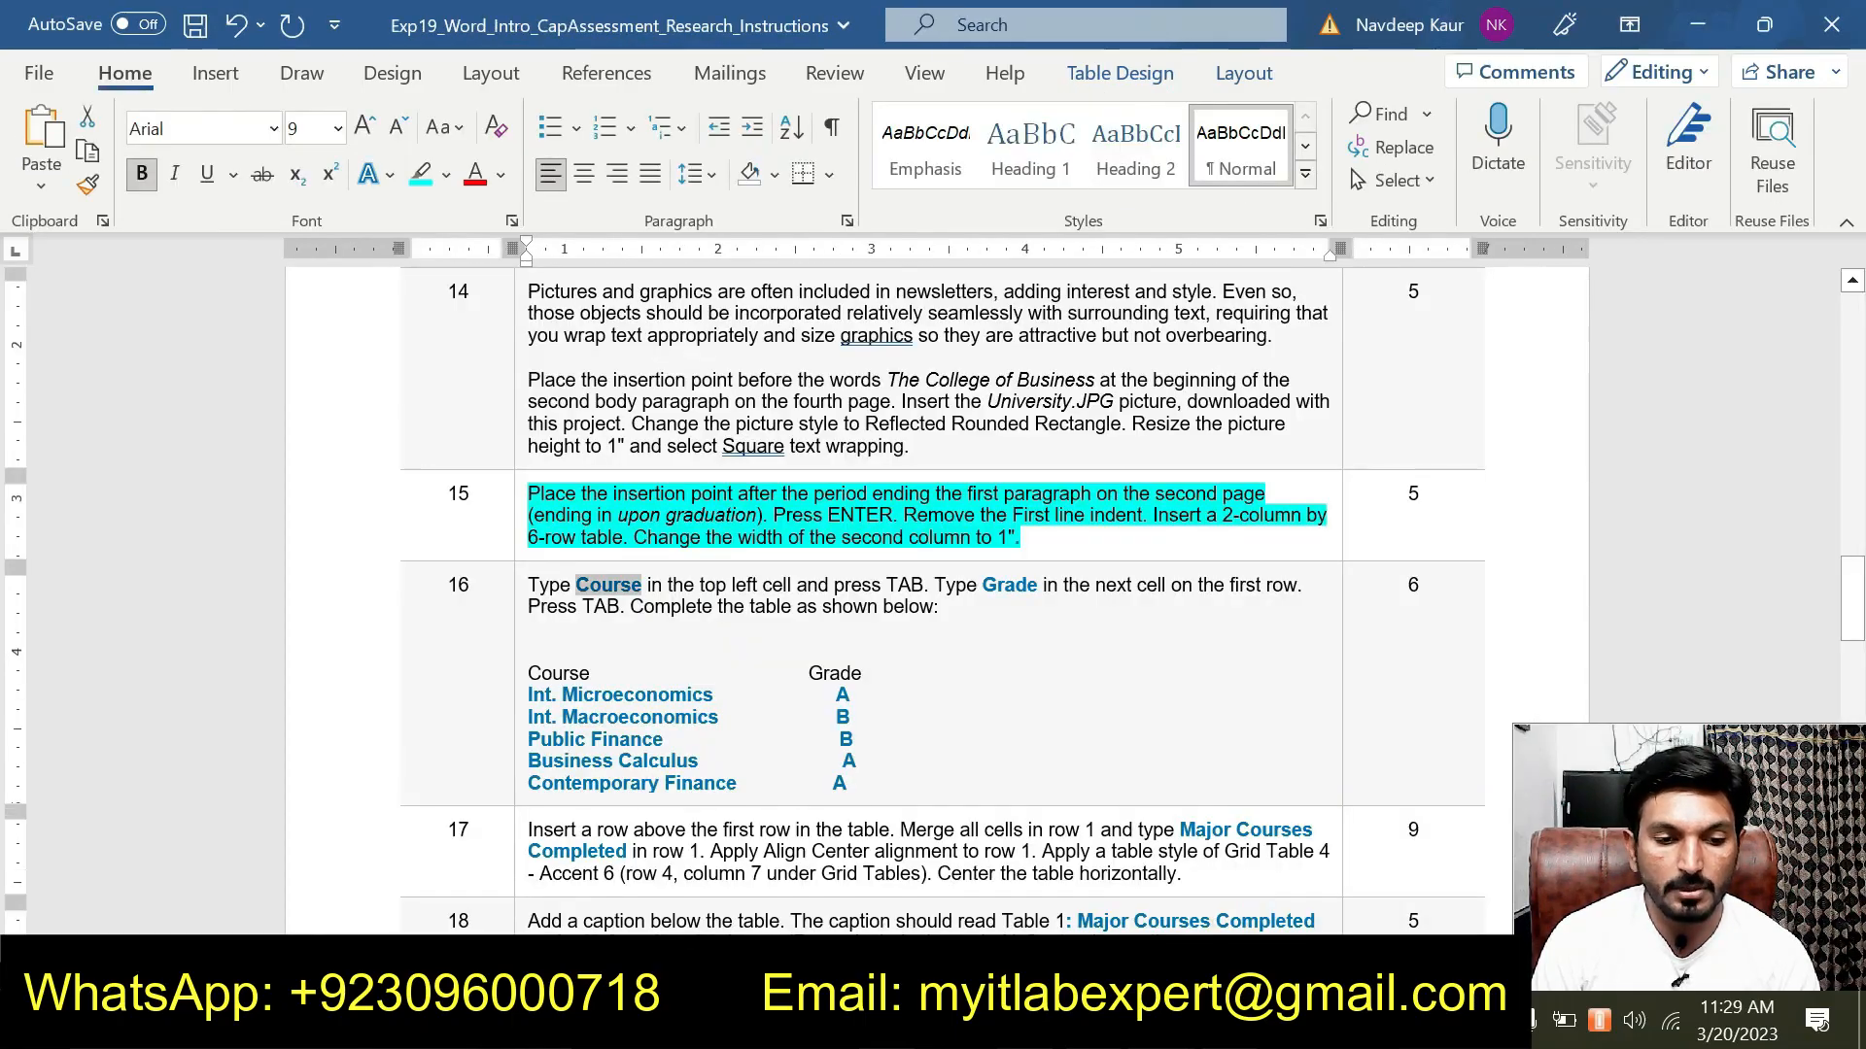
double_click(987, 586)
key("ctrl+c")
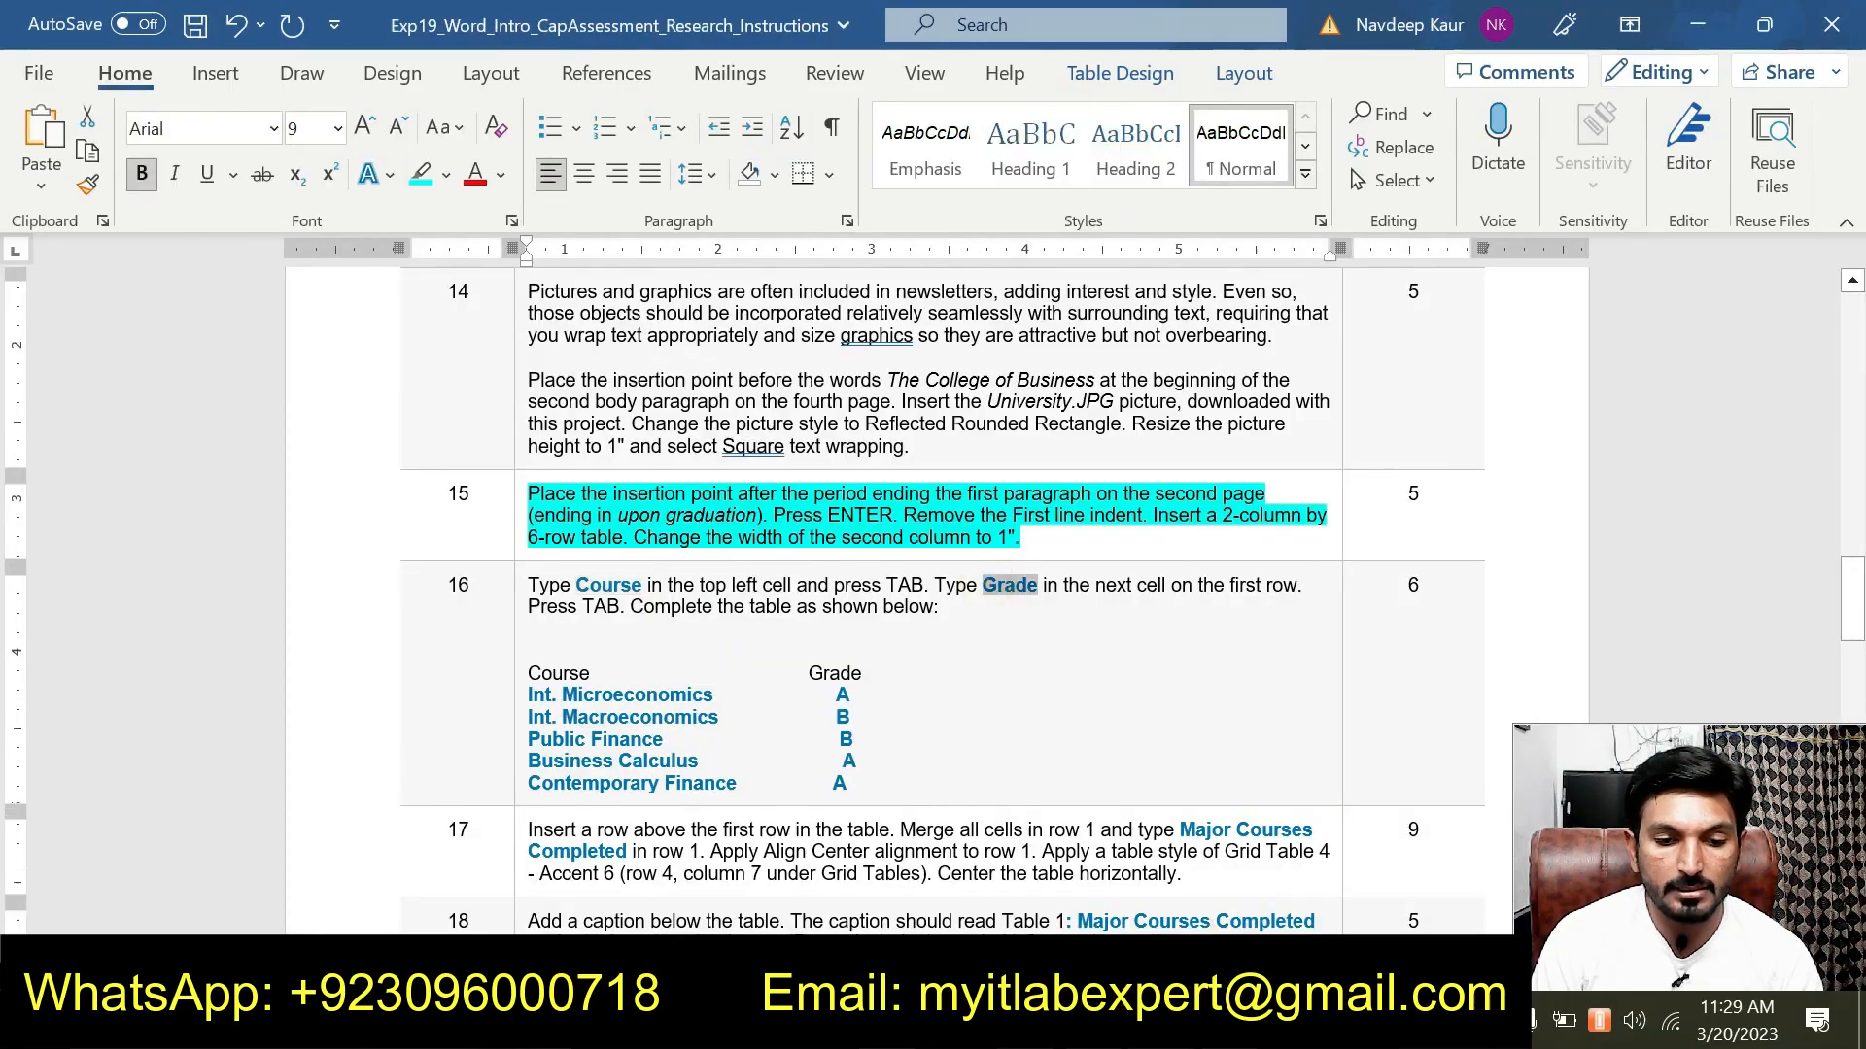
mouse_move(1163, 1028)
left_click(1036, 901)
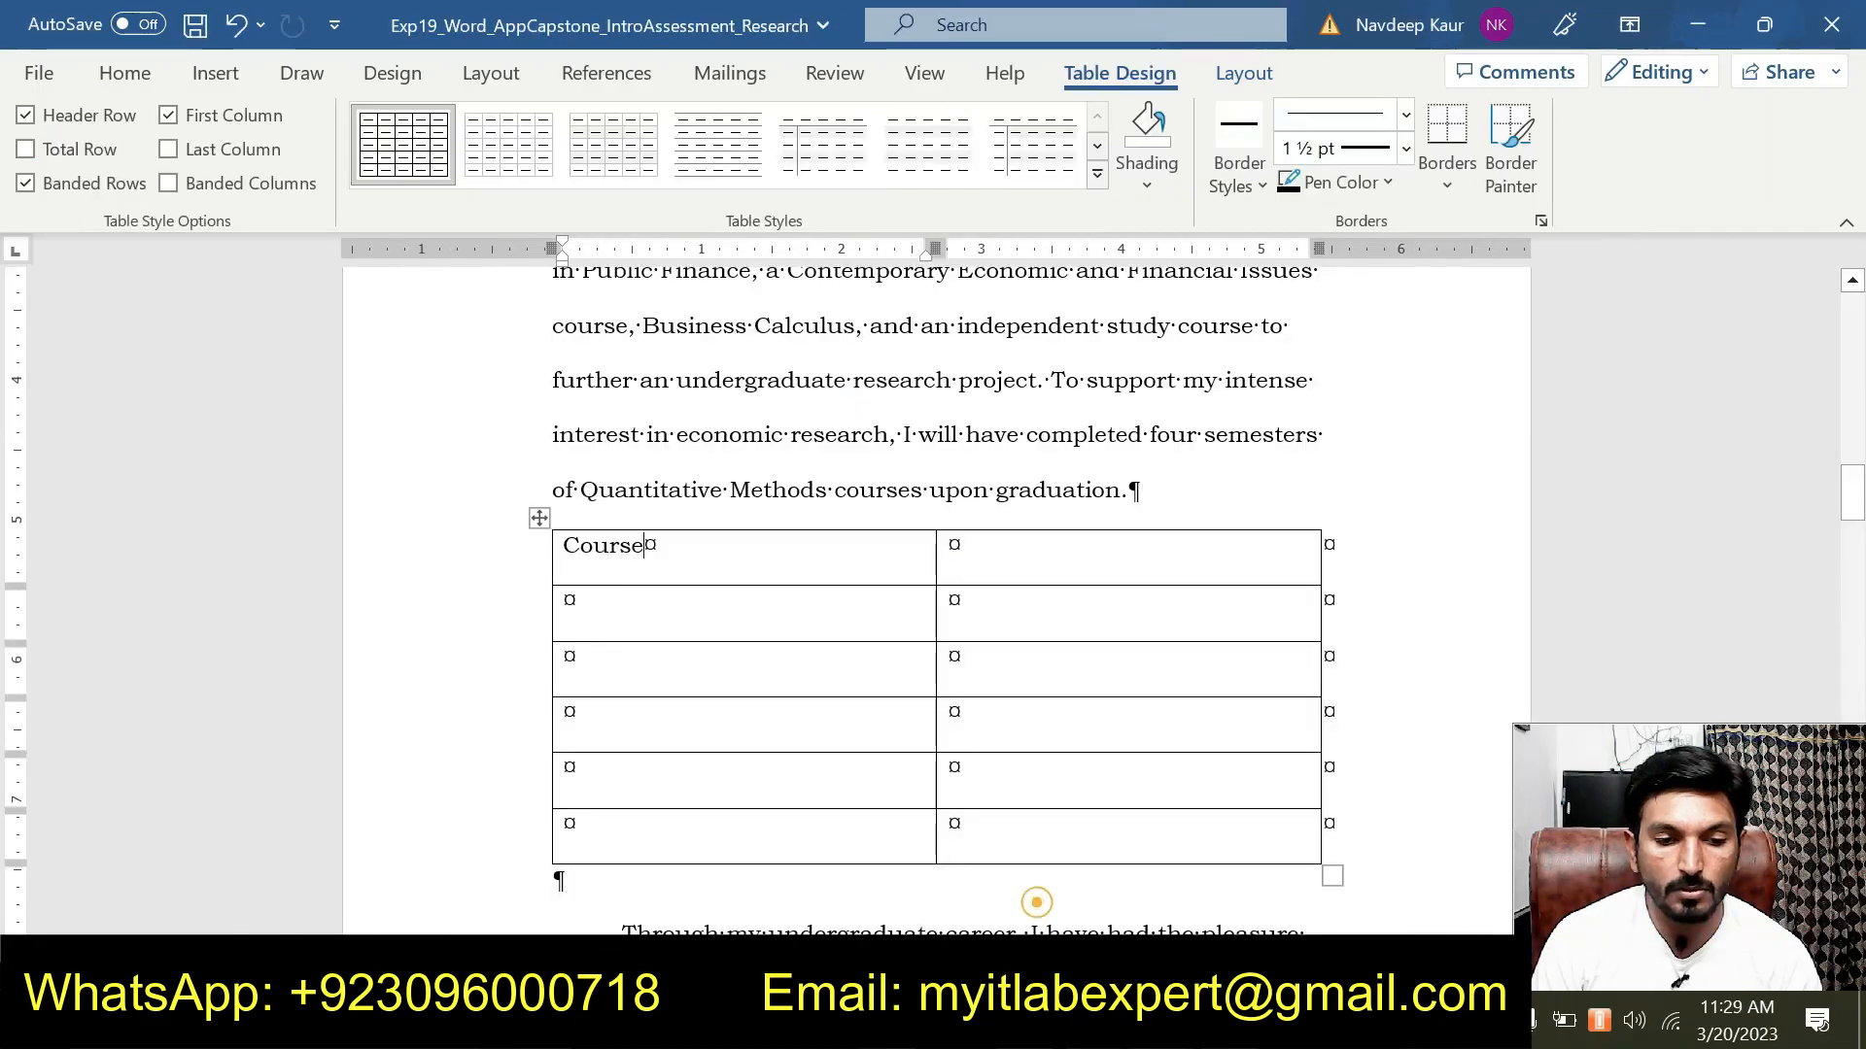
left_click(948, 544)
key("ctrl+v")
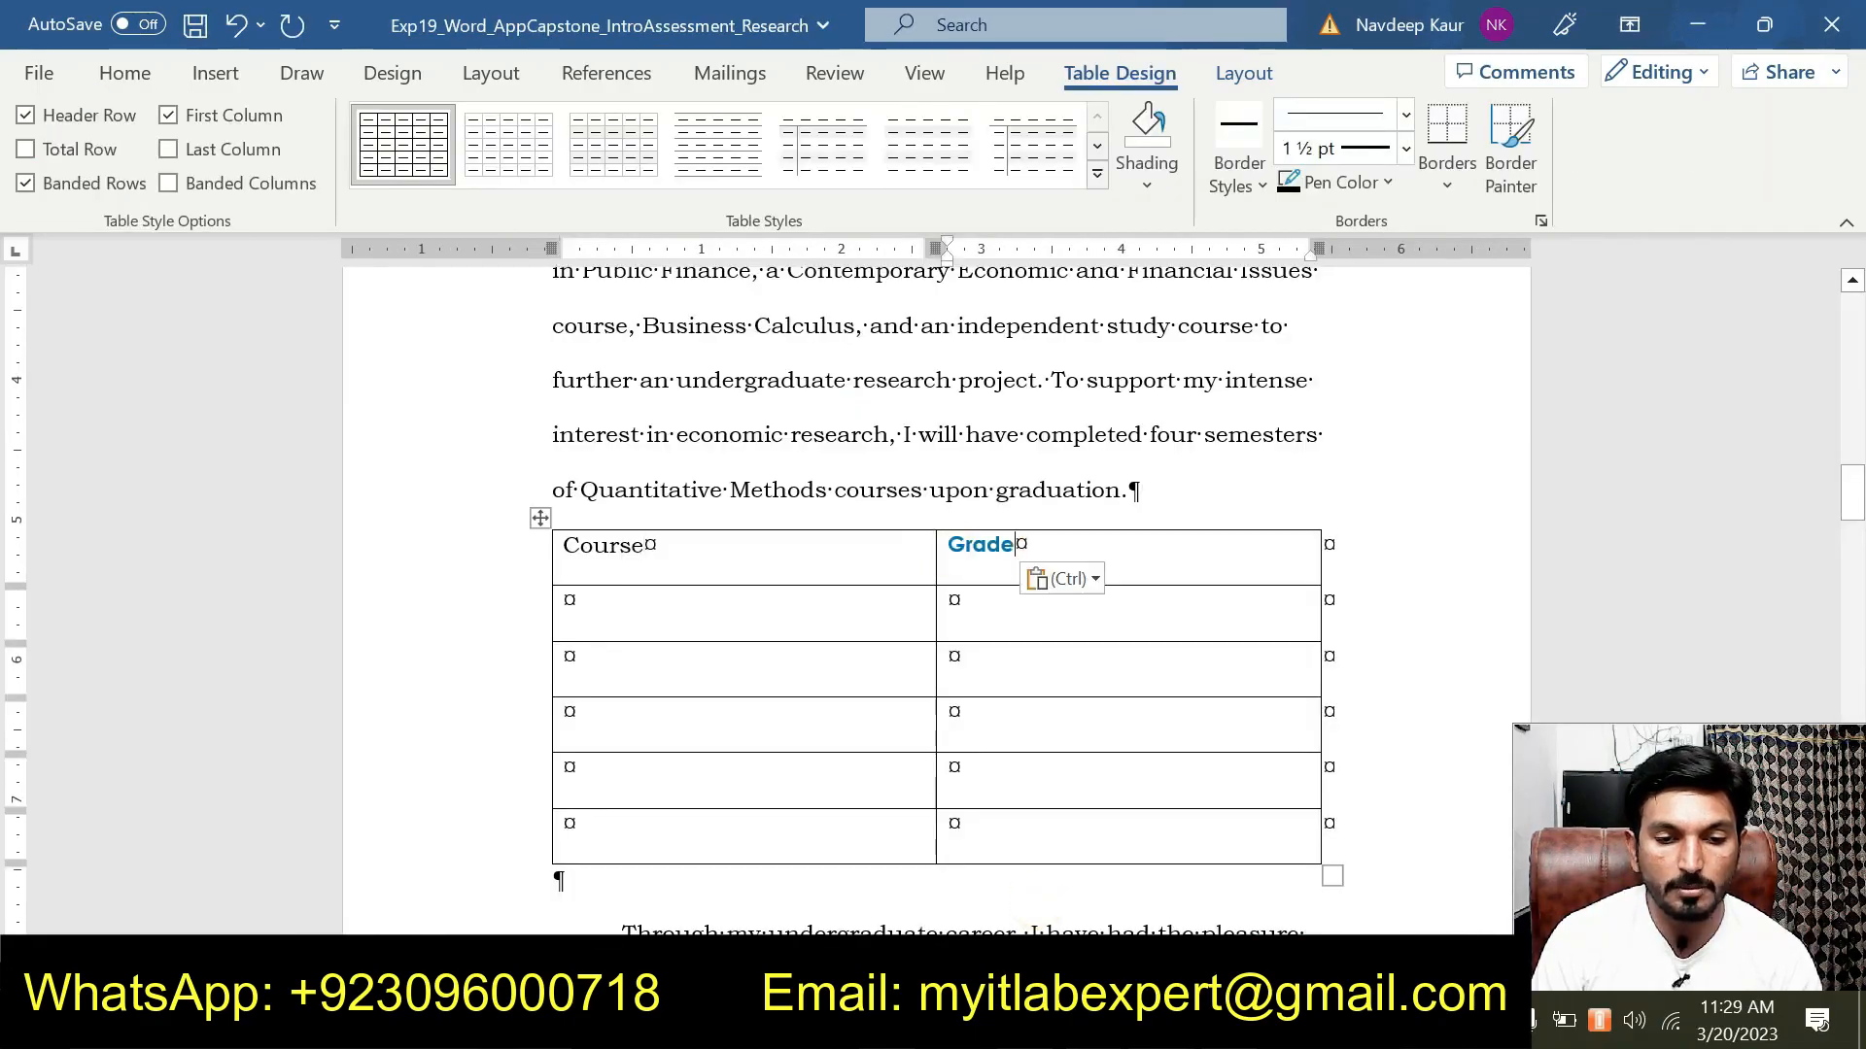
left_click(1094, 580)
left_click(1210, 661)
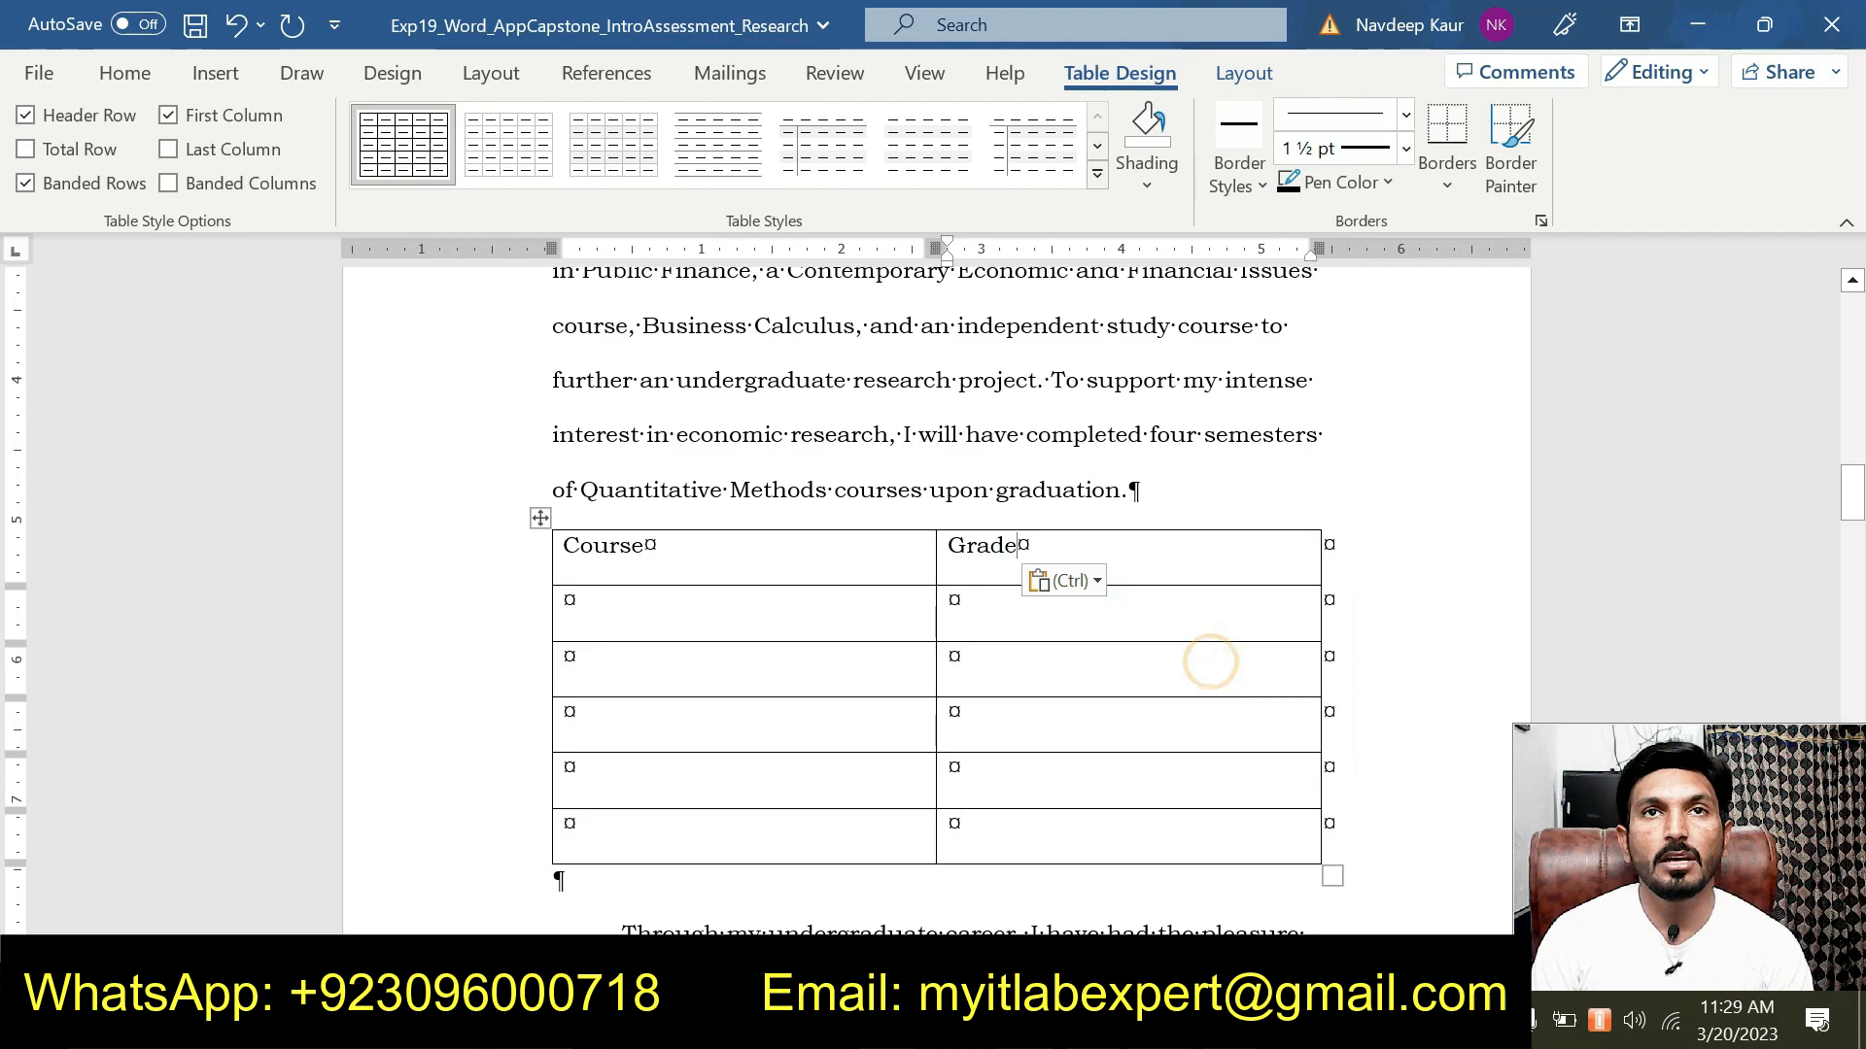
Copy "Int. Microeconomics" from the instructions into the Course column of the table's second row, without its source formatting.
scroll(1210, 661, "up", 1)
mouse_move(1163, 1028)
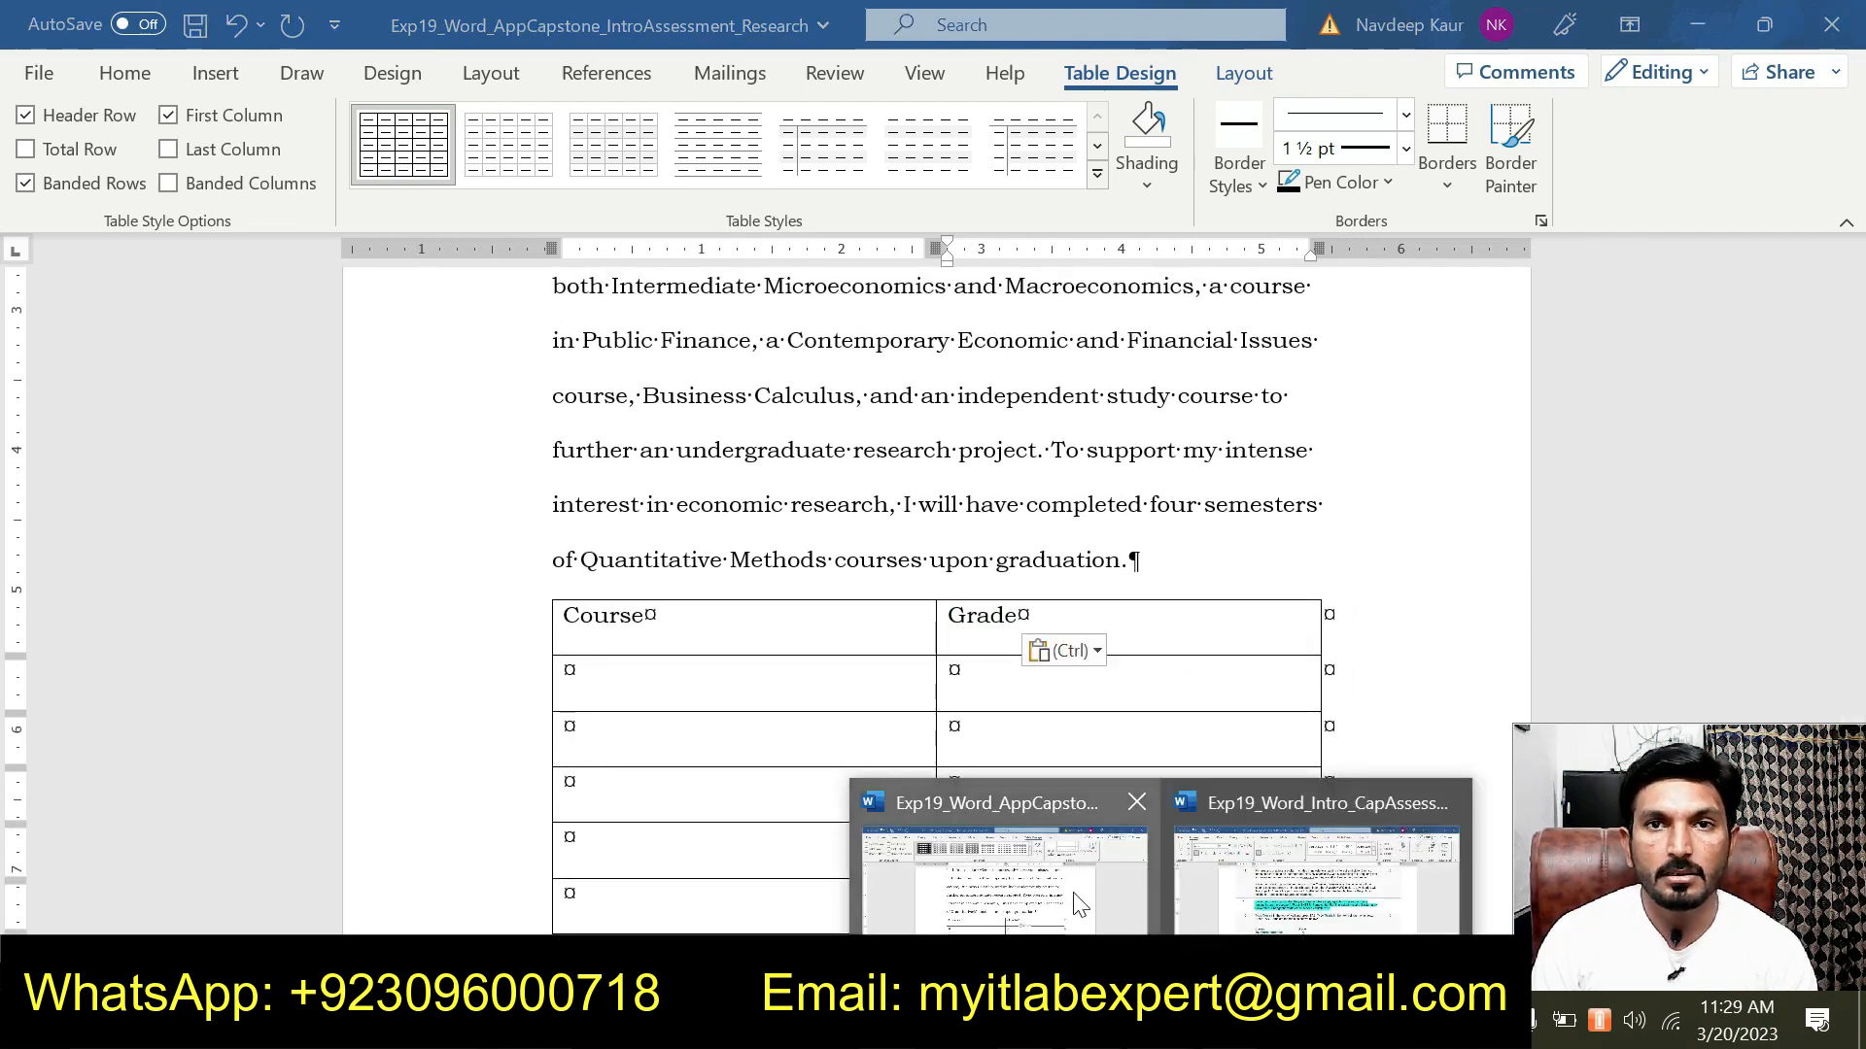
left_click(1229, 894)
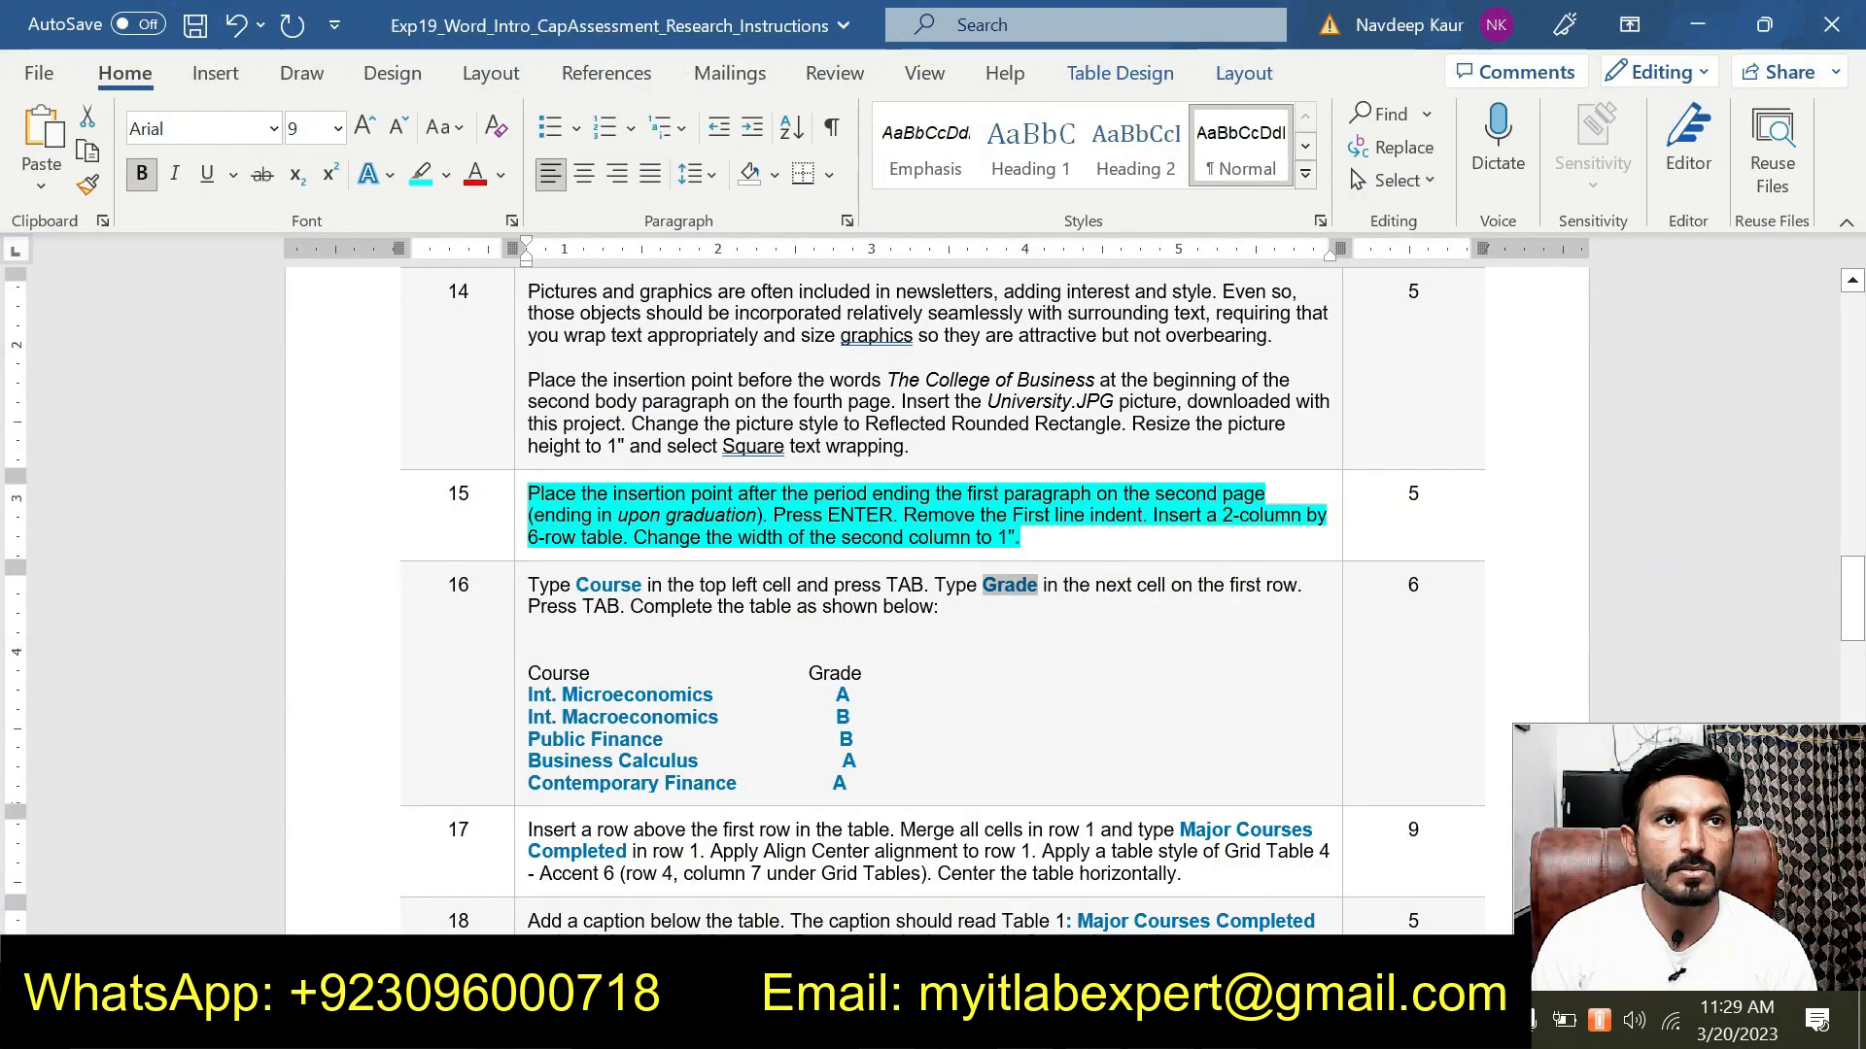
left_click(529, 695)
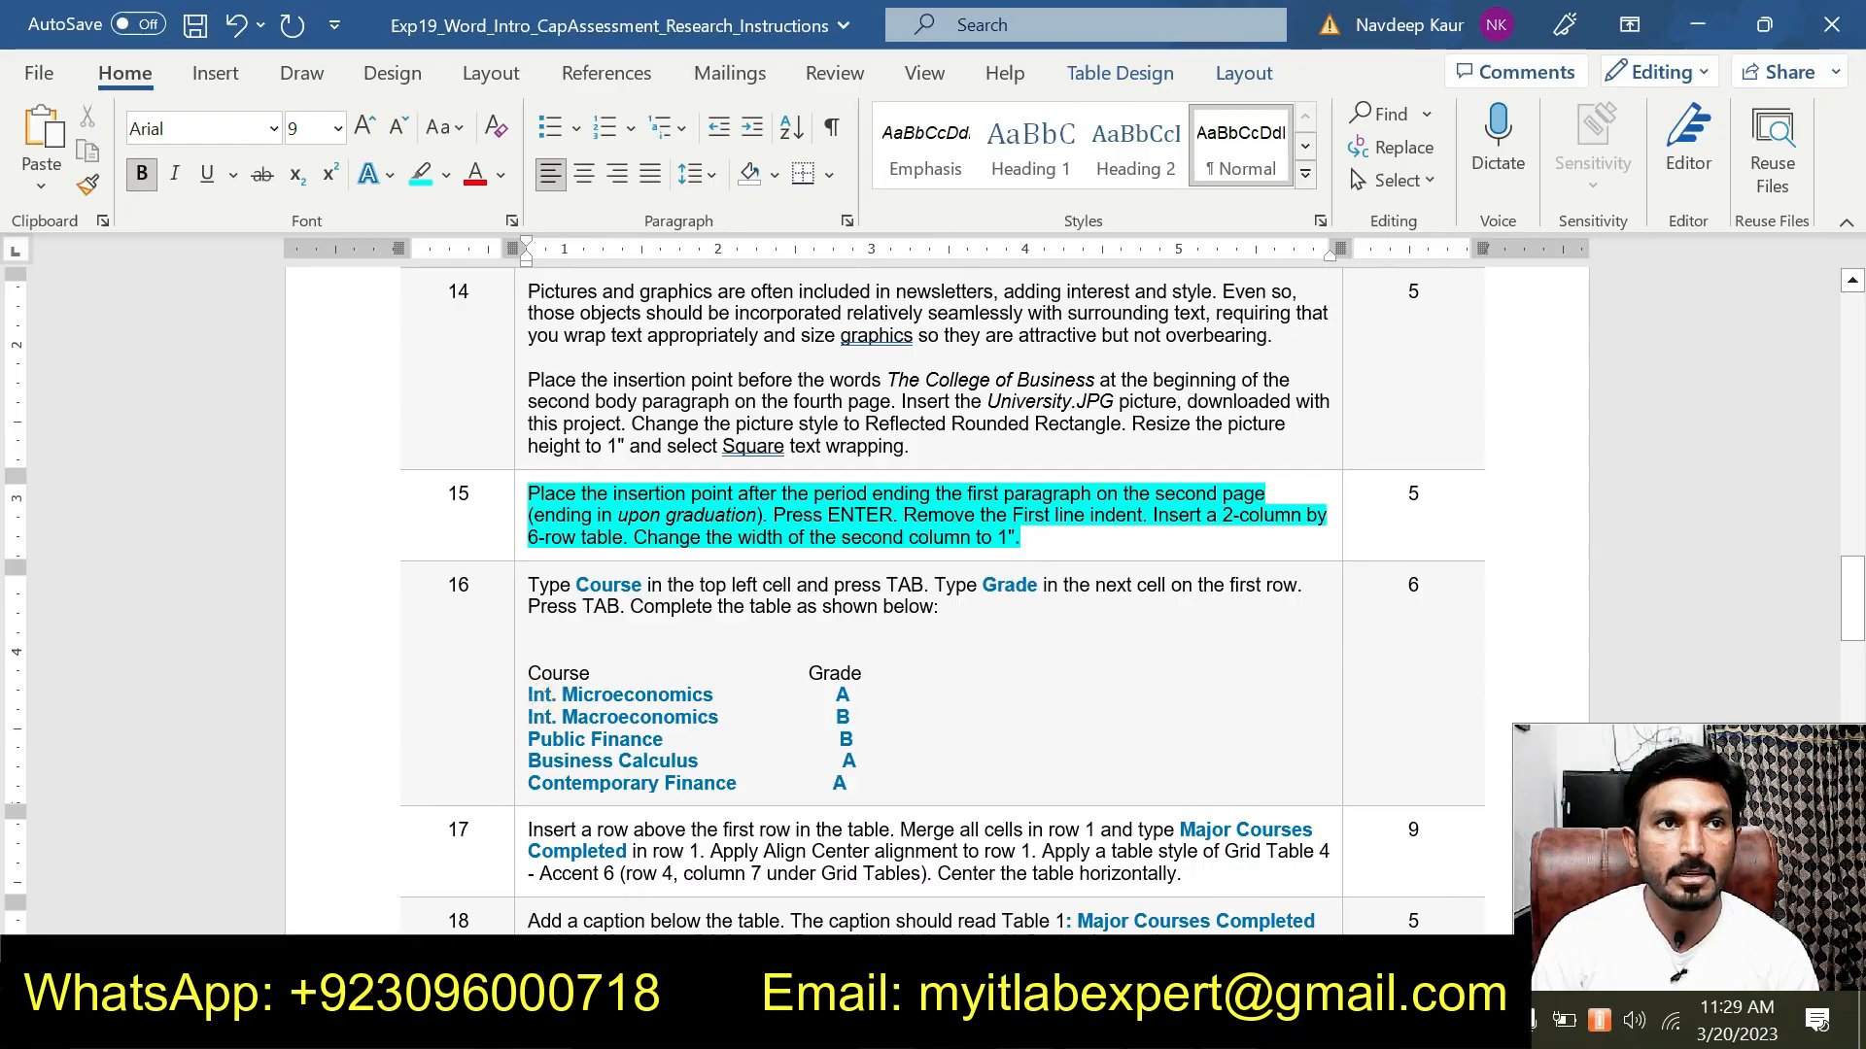
left_click_drag(530, 696, 713, 696)
key("ctrl+c")
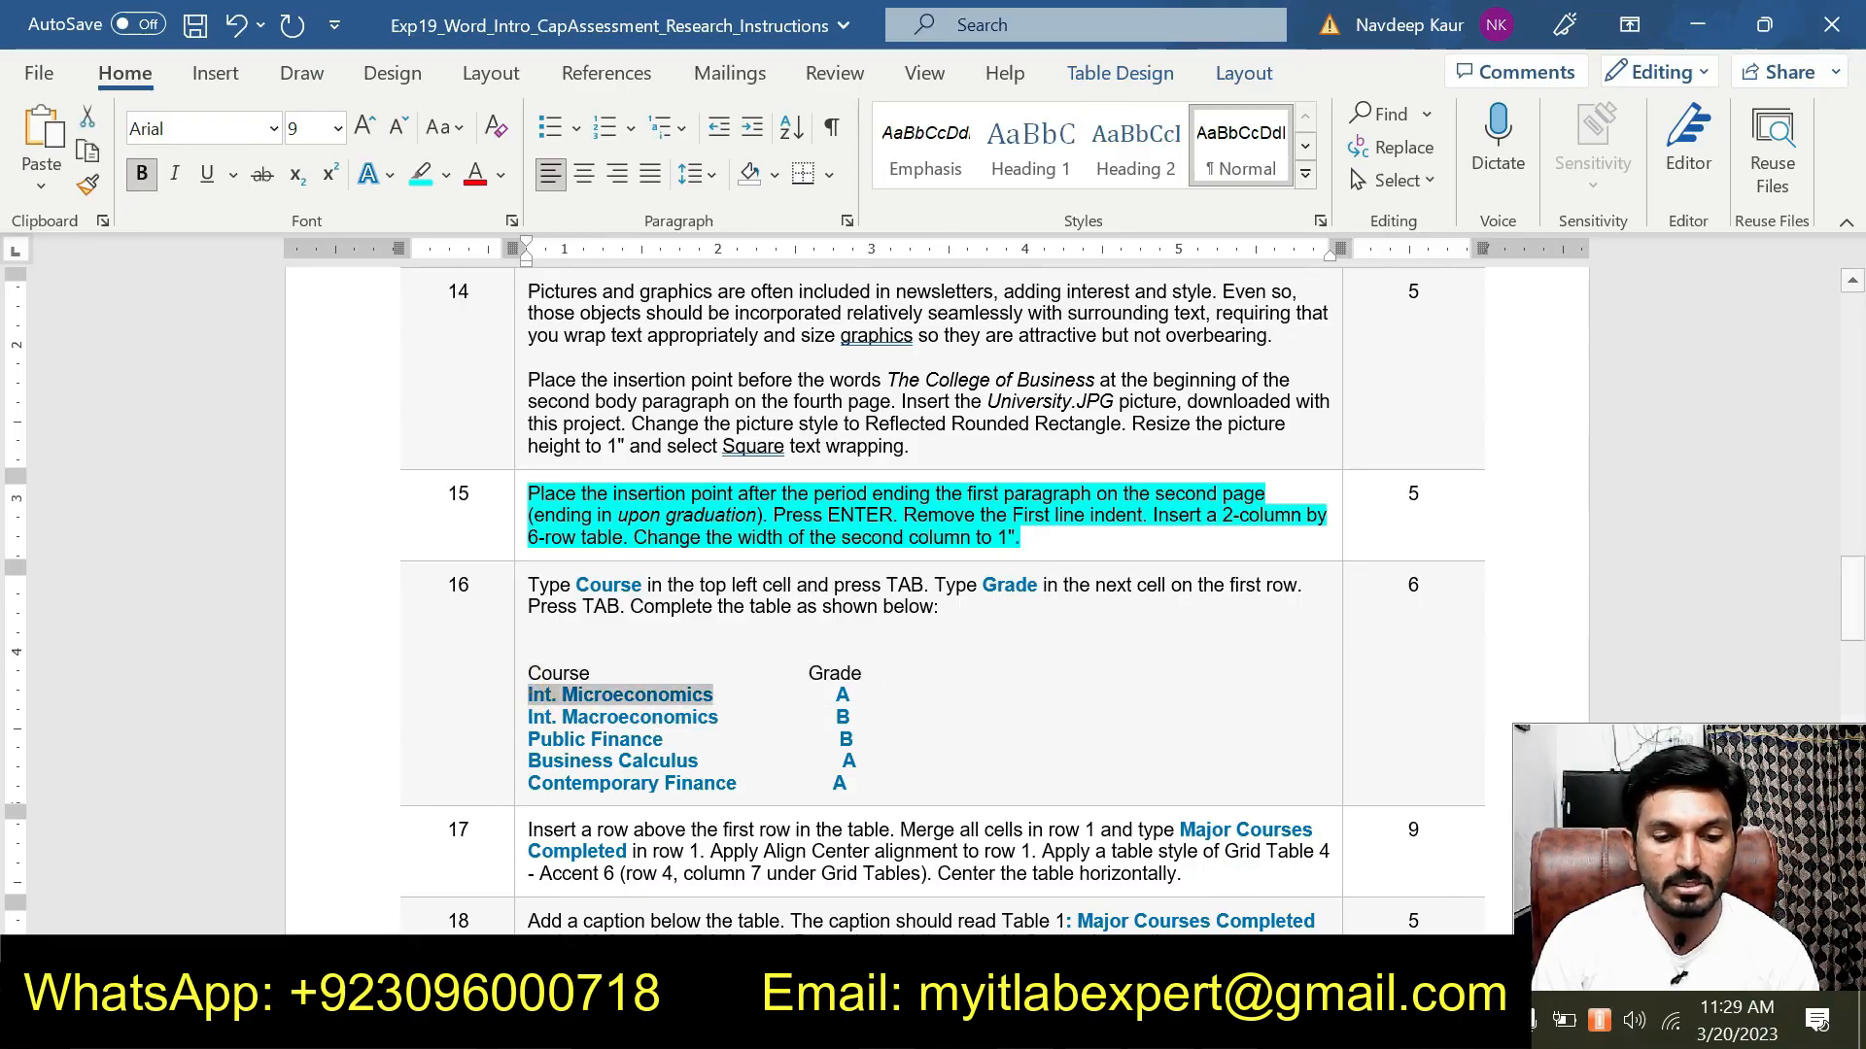
left_click(1079, 899)
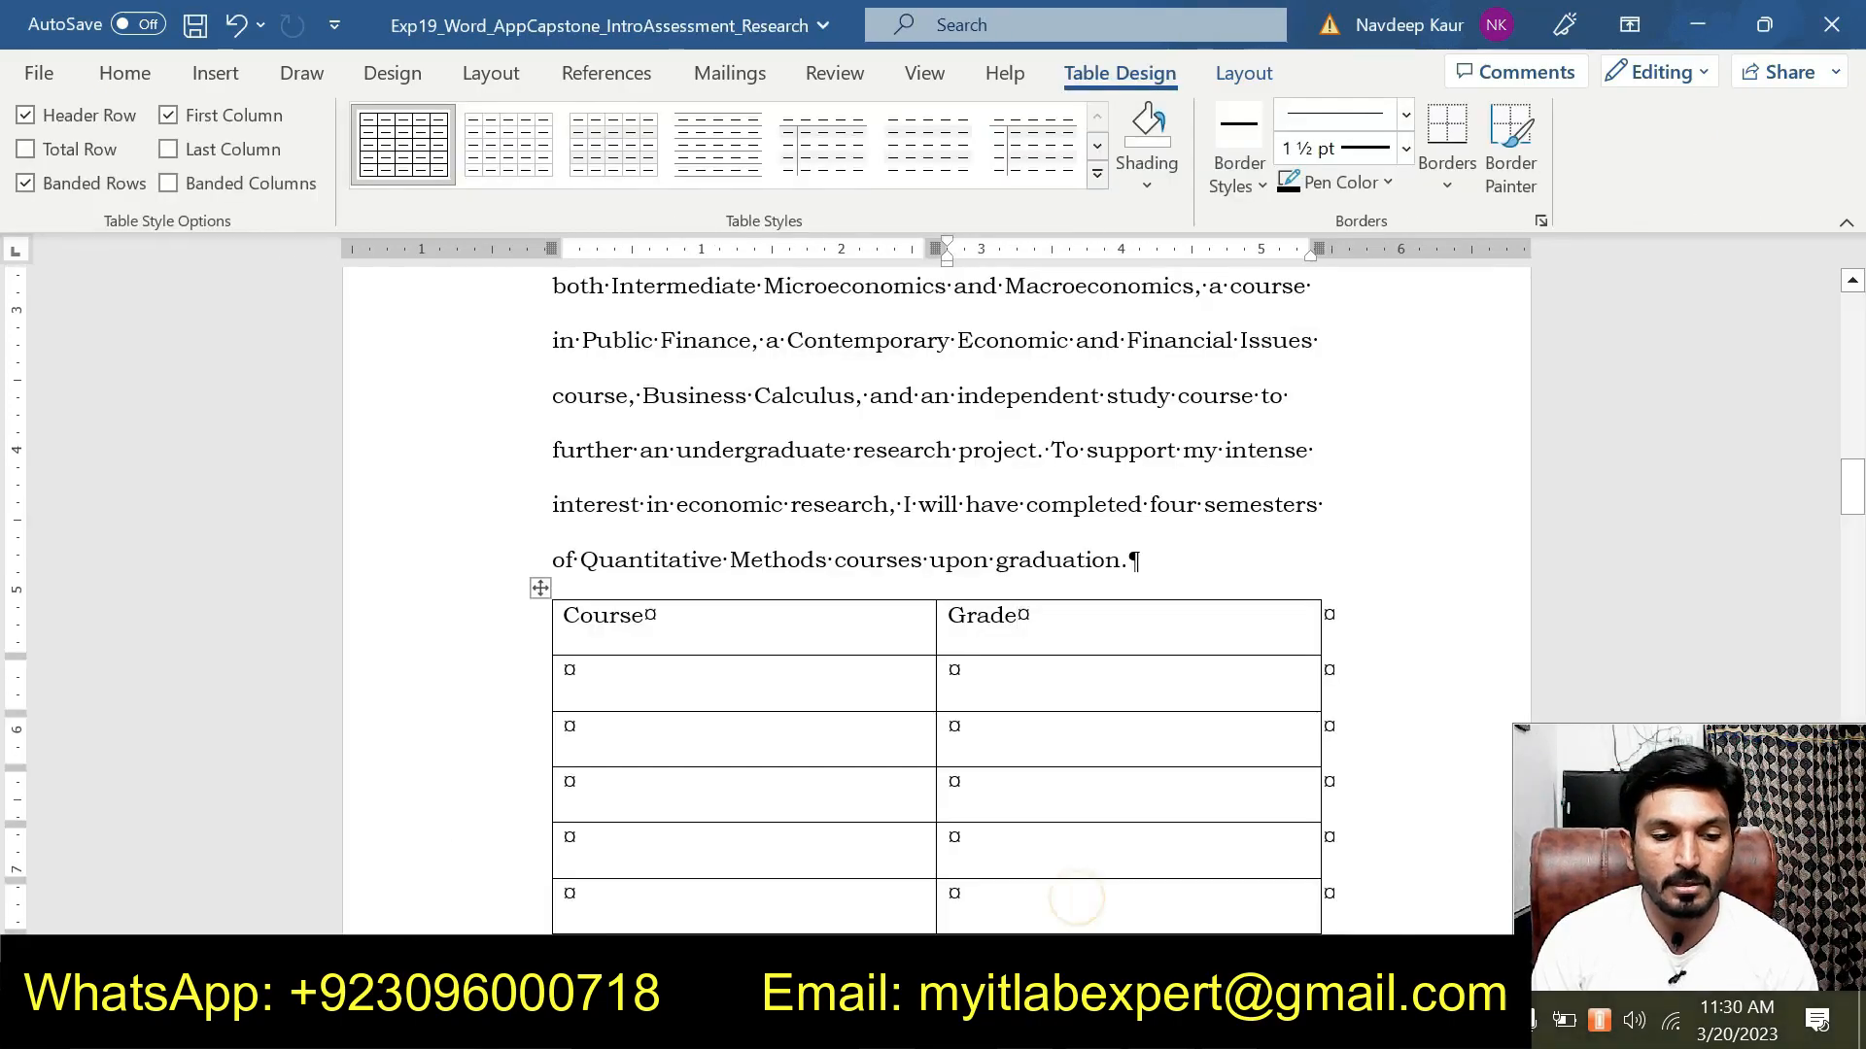
left_click(604, 679)
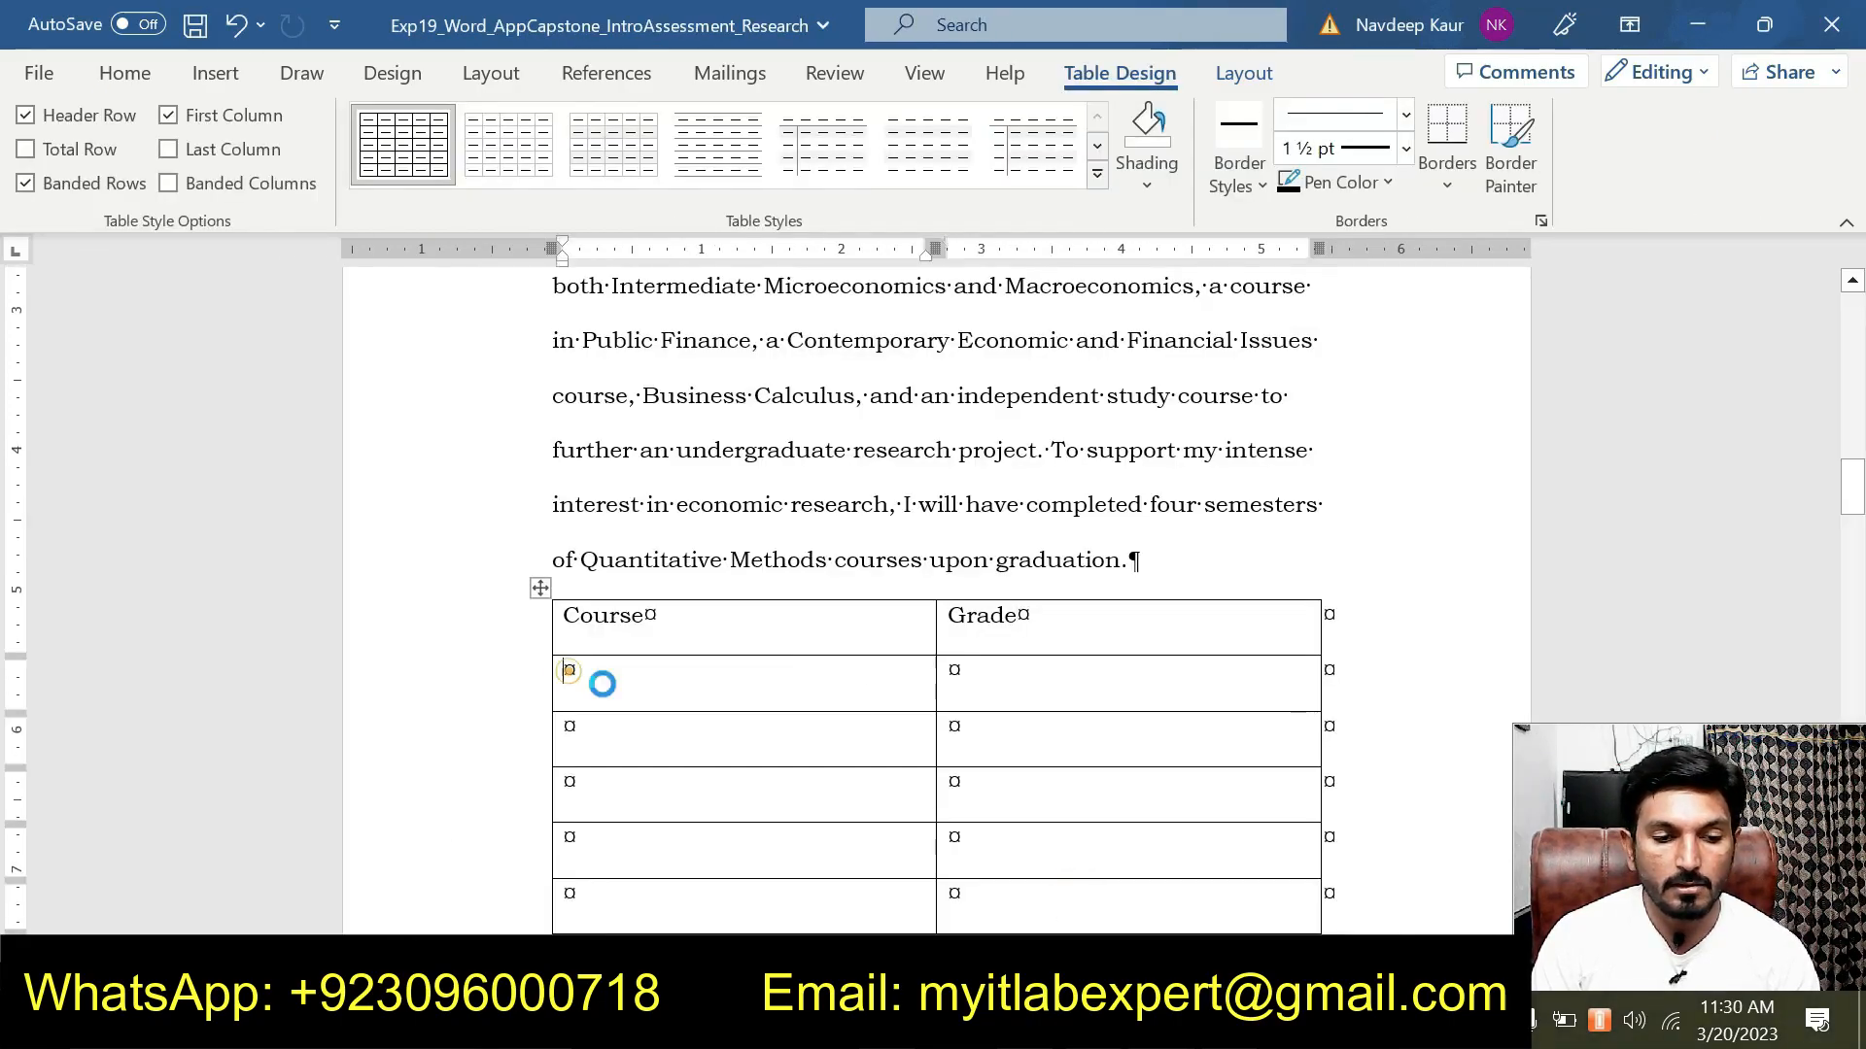
key("ctrl+v")
left_click(859, 700)
left_click(977, 789)
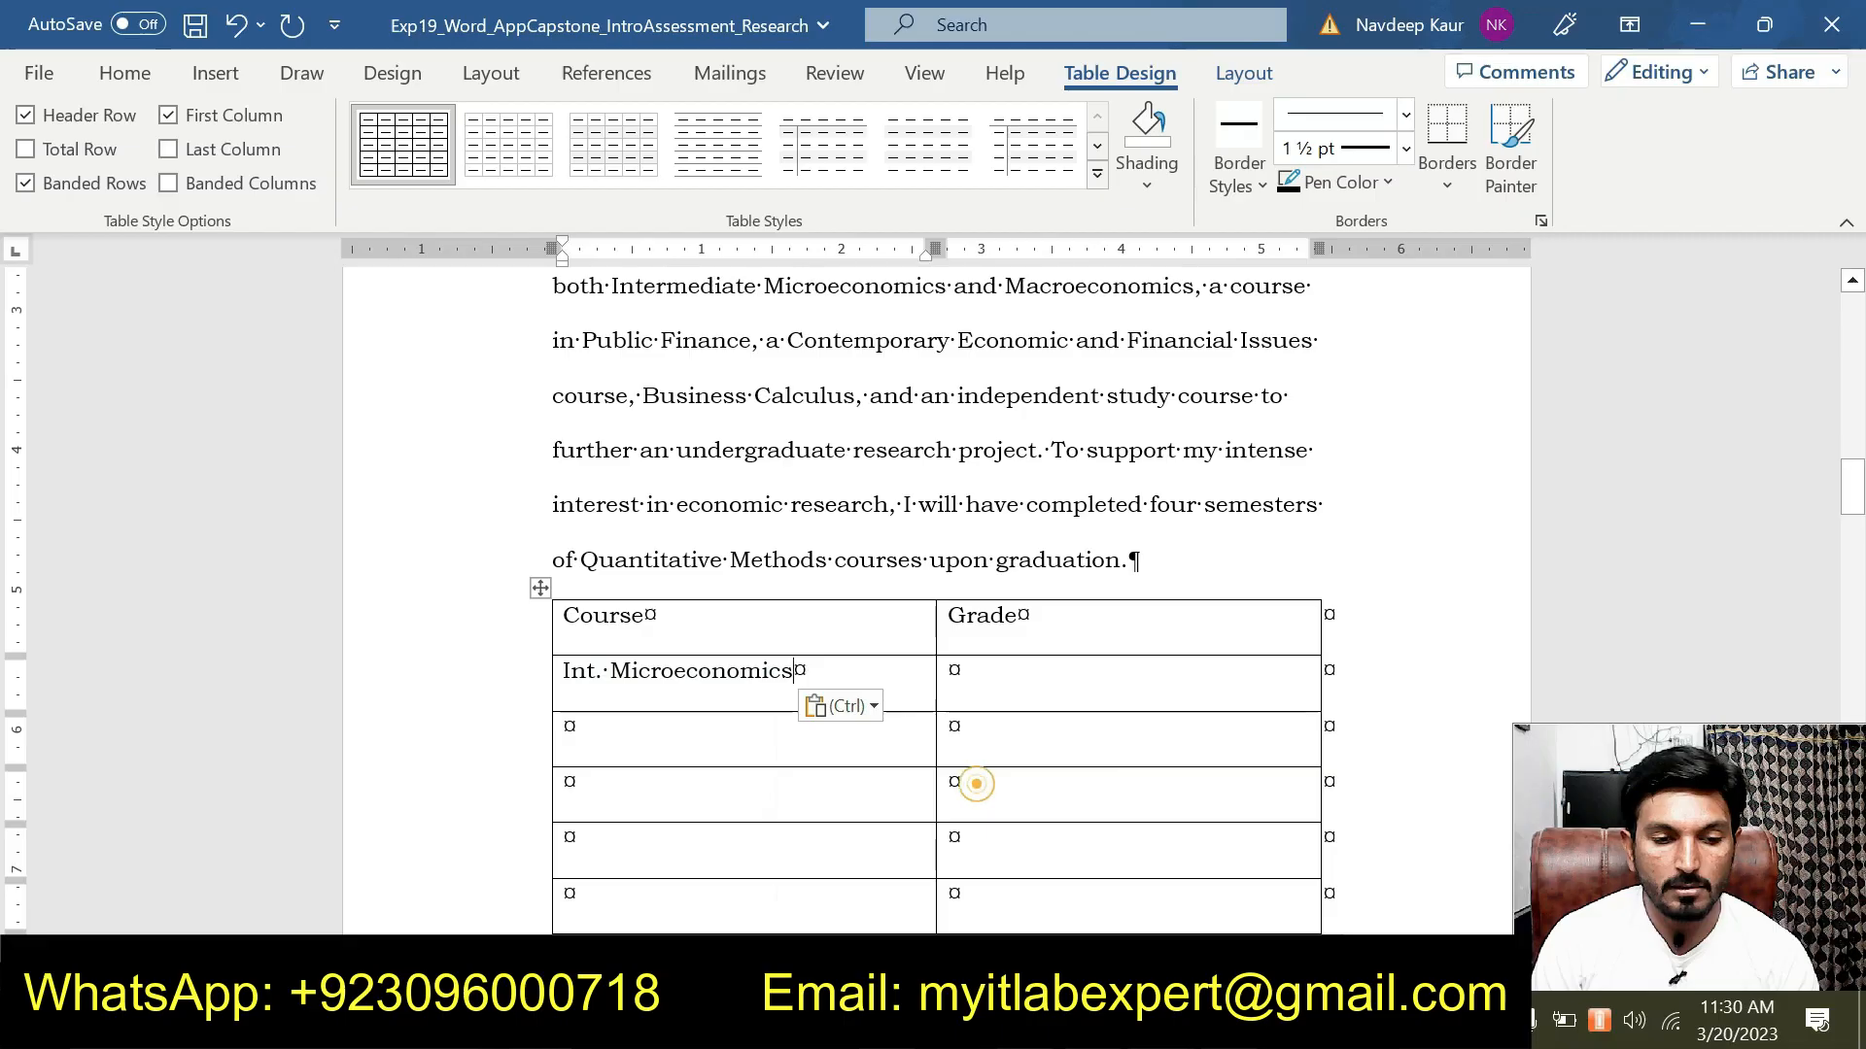
Copy "Int. Macroeconomics" from the instructions into the Course column of the table's third row, without its source formatting.
mouse_move(1156, 1028)
left_click(1254, 919)
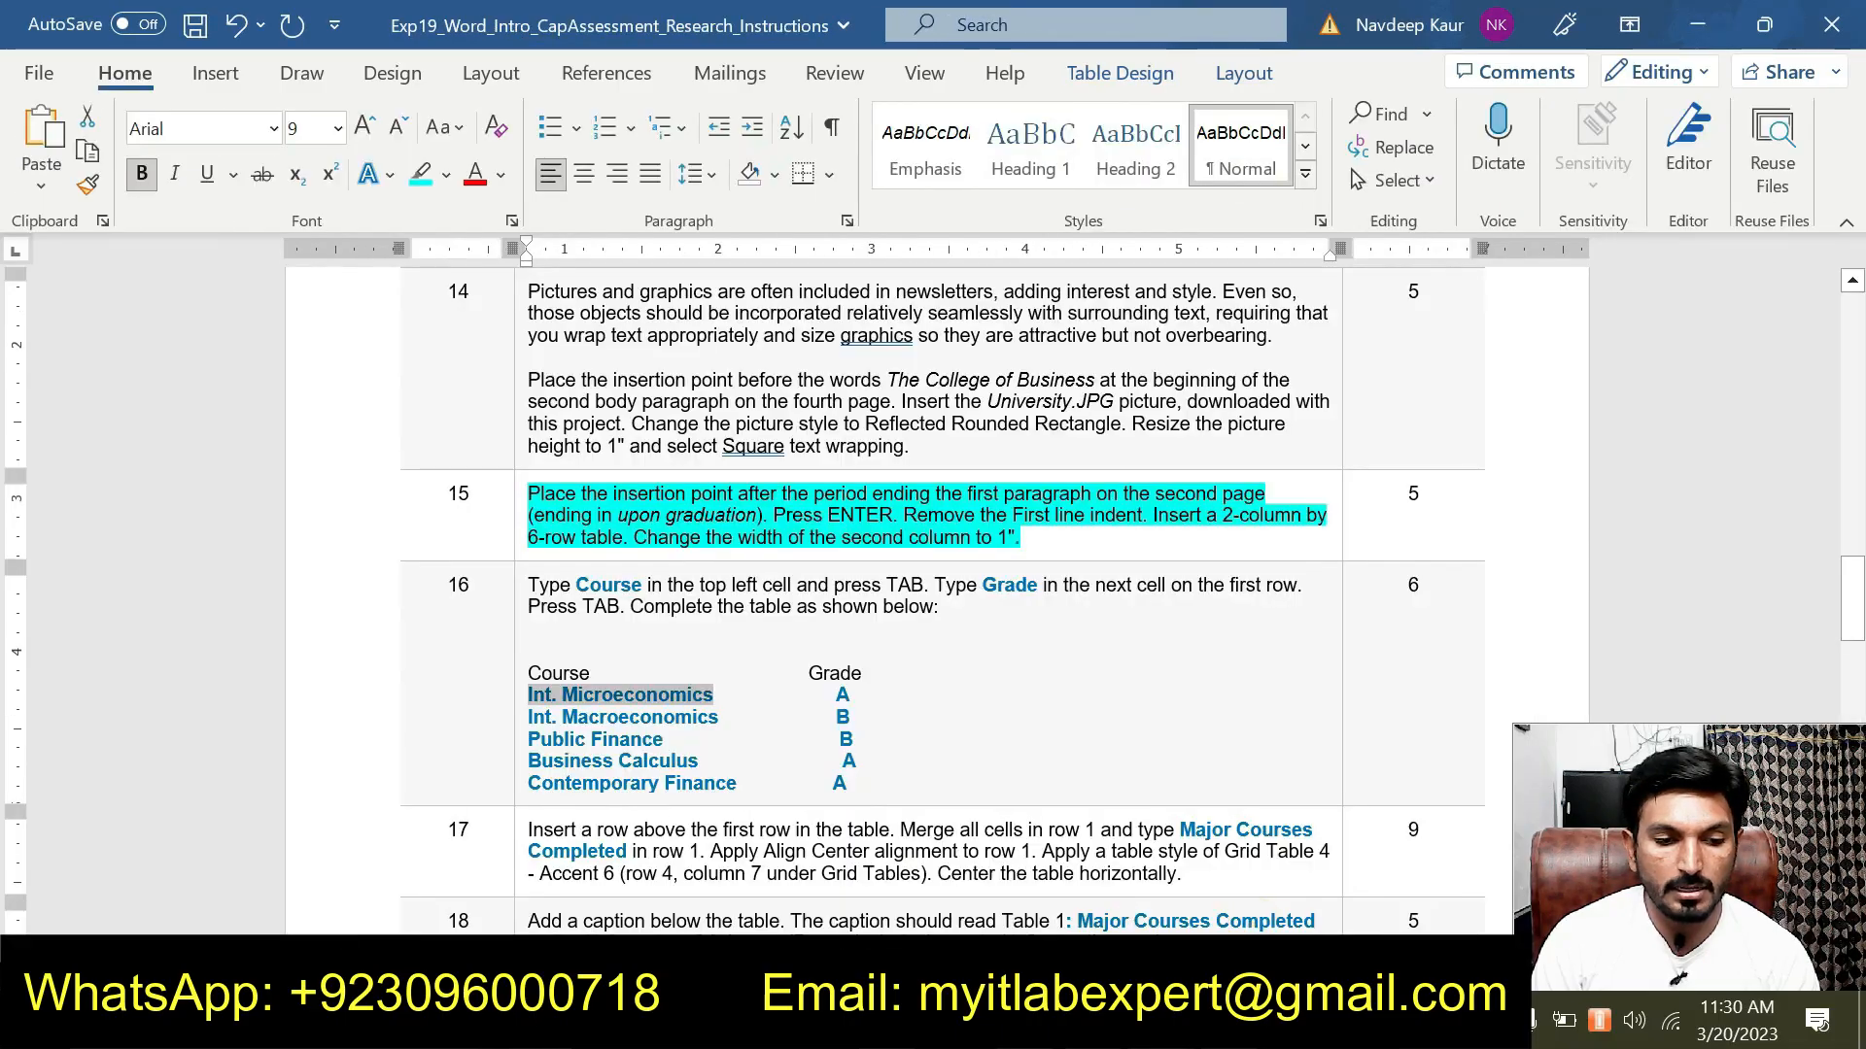
left_click_drag(706, 717, 528, 717)
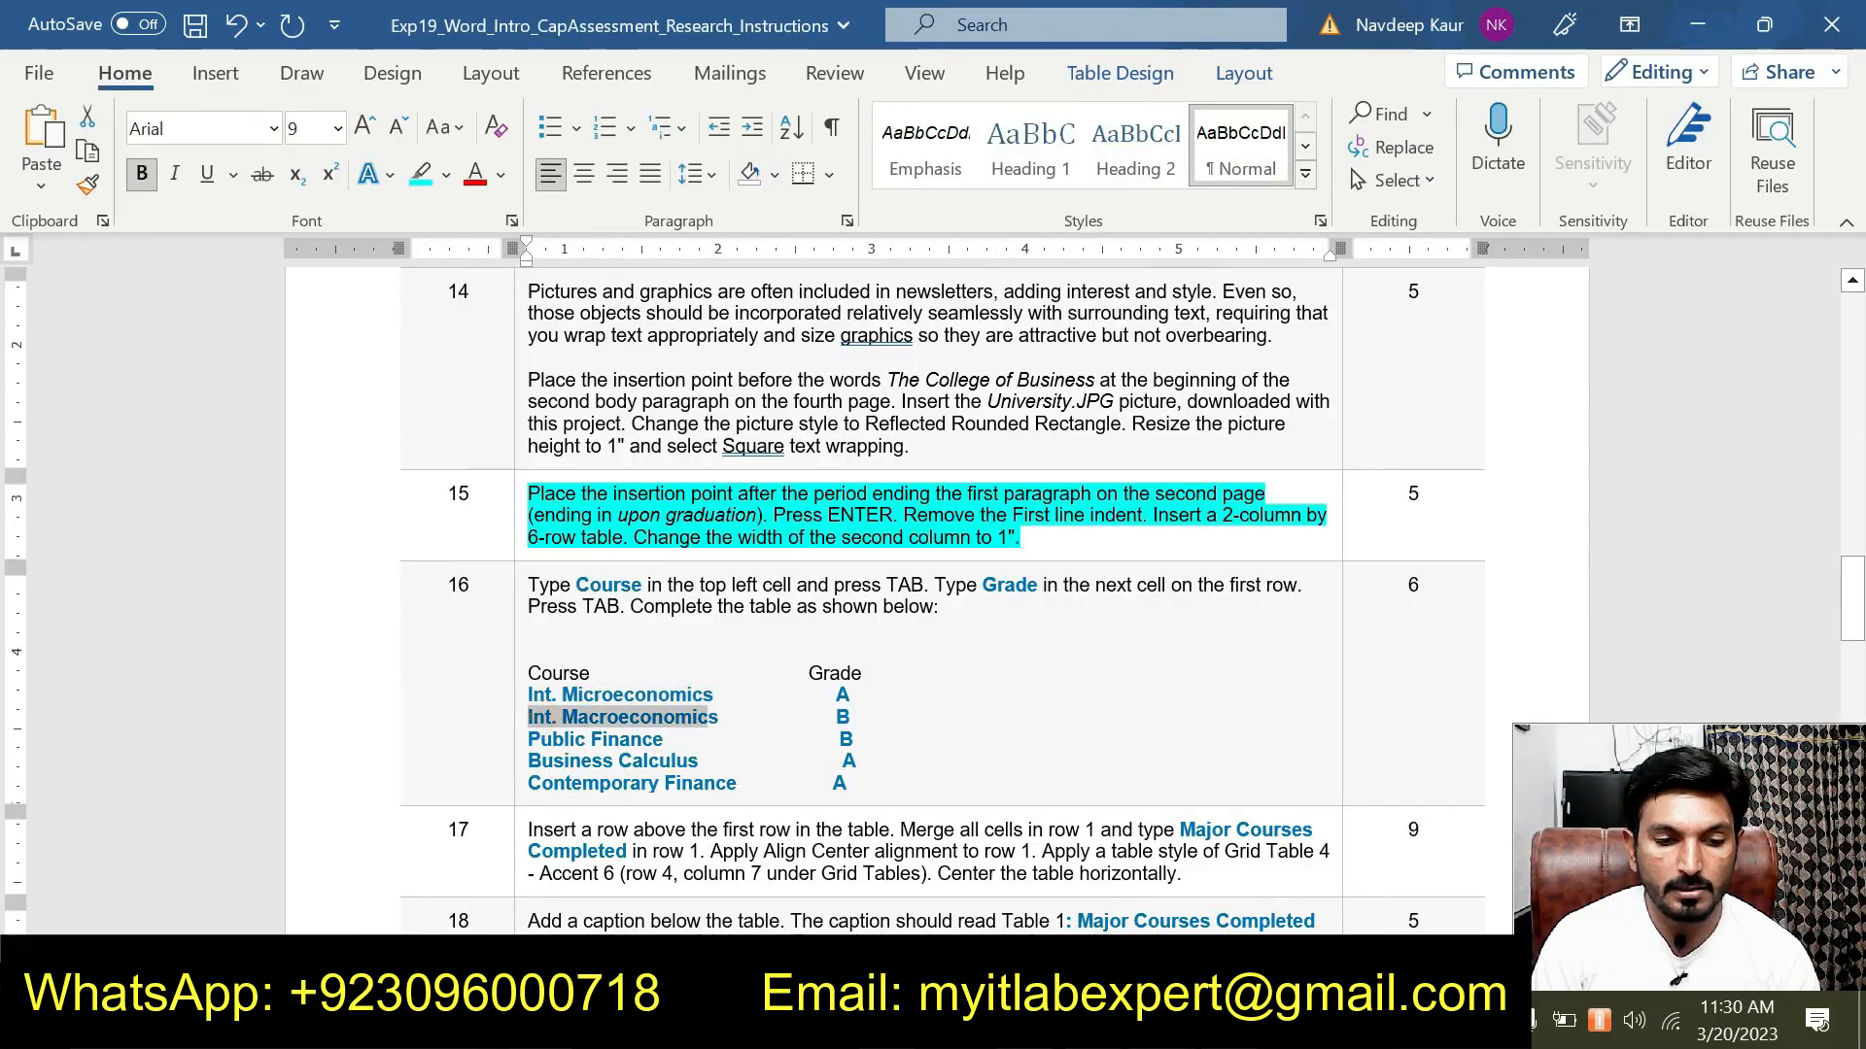
mouse_move(1156, 1028)
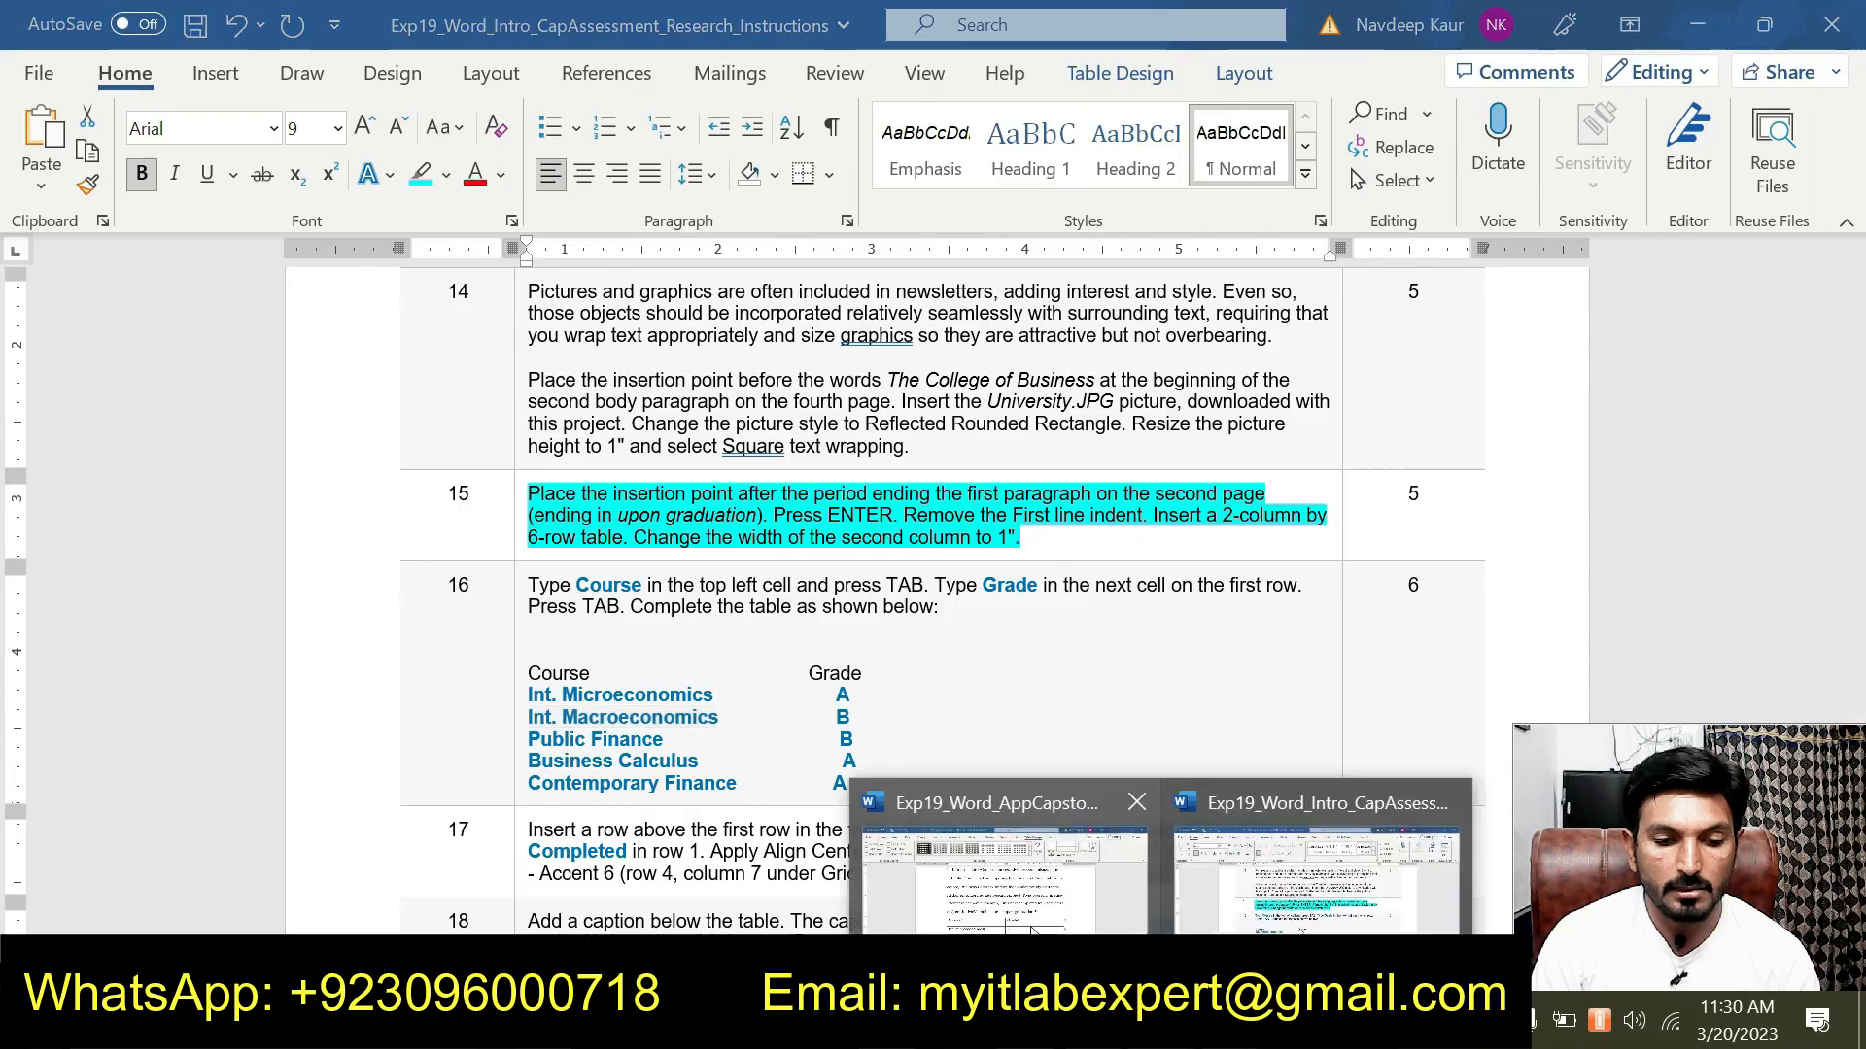
left_click(1030, 921)
type("Int. Macroeconomics")
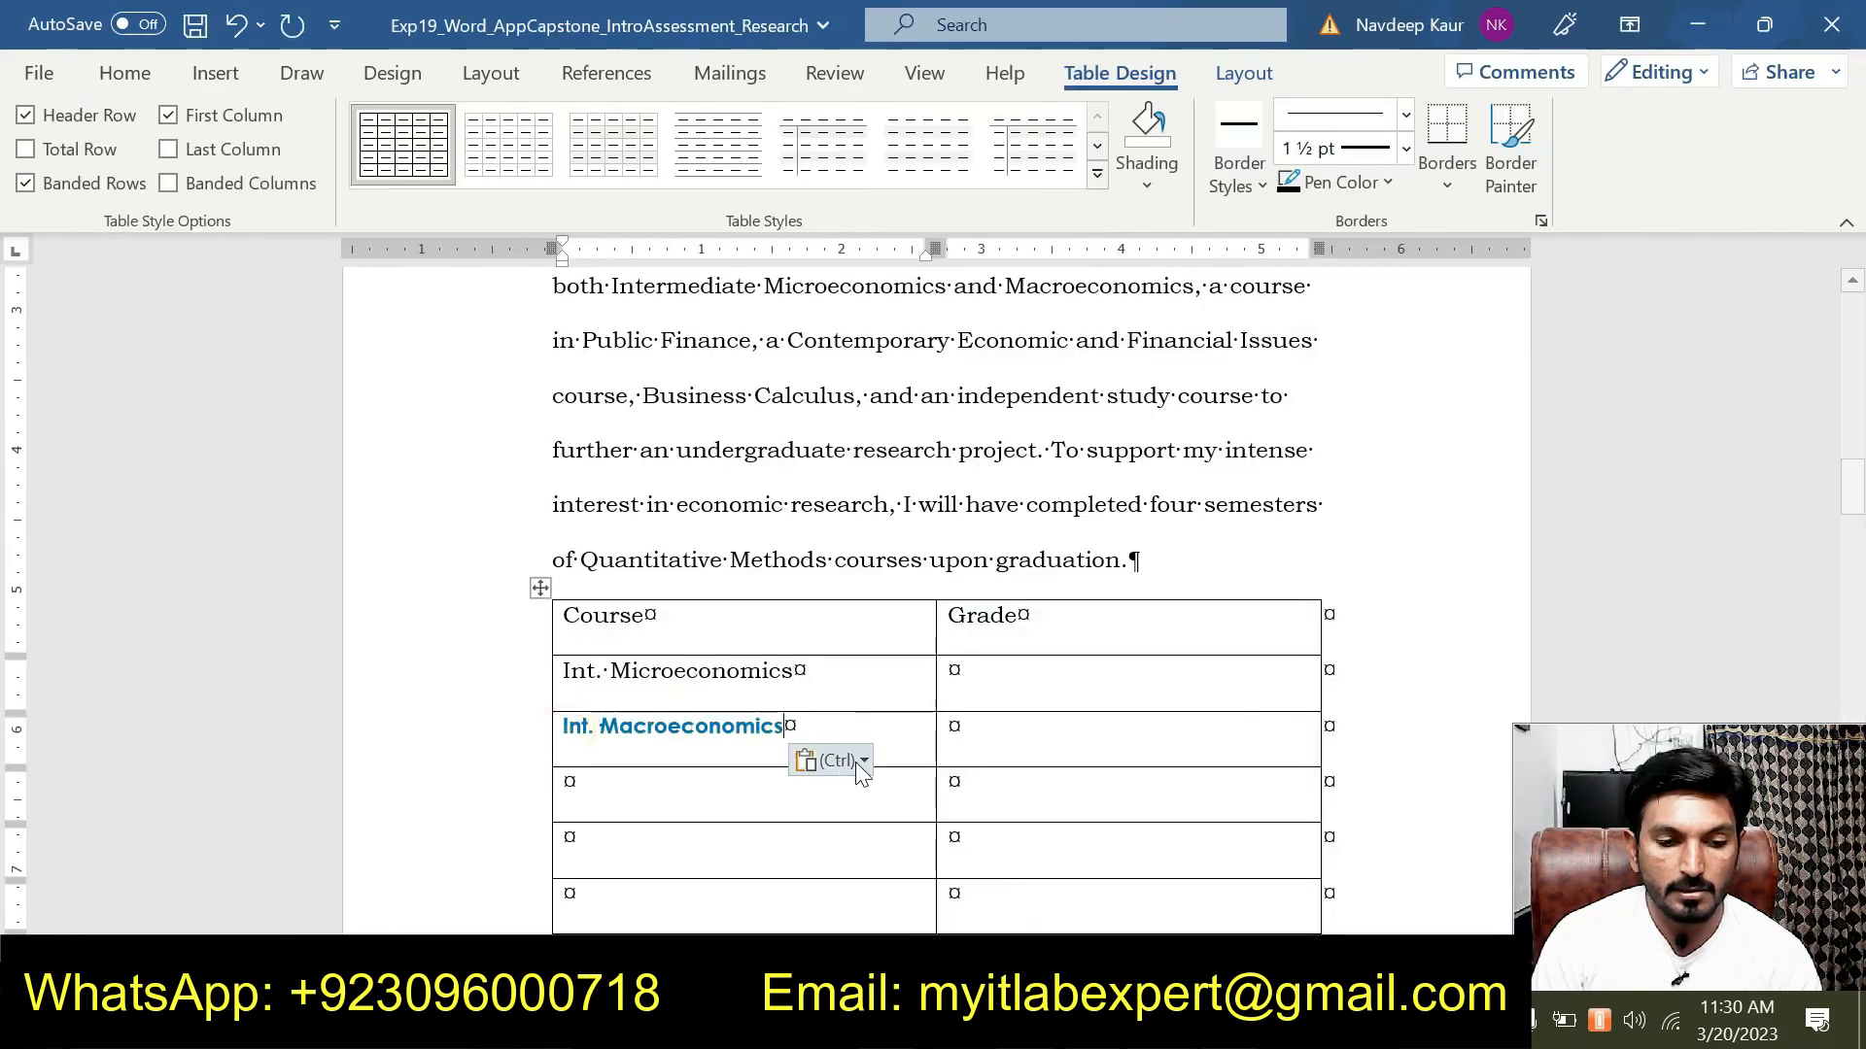
left_click(855, 762)
left_click(982, 839)
Copy "Public Finance" from step 16 of the instructions into the Course column of the table's fourth row, without its source formatting.
mouse_move(1156, 1028)
left_click(1236, 896)
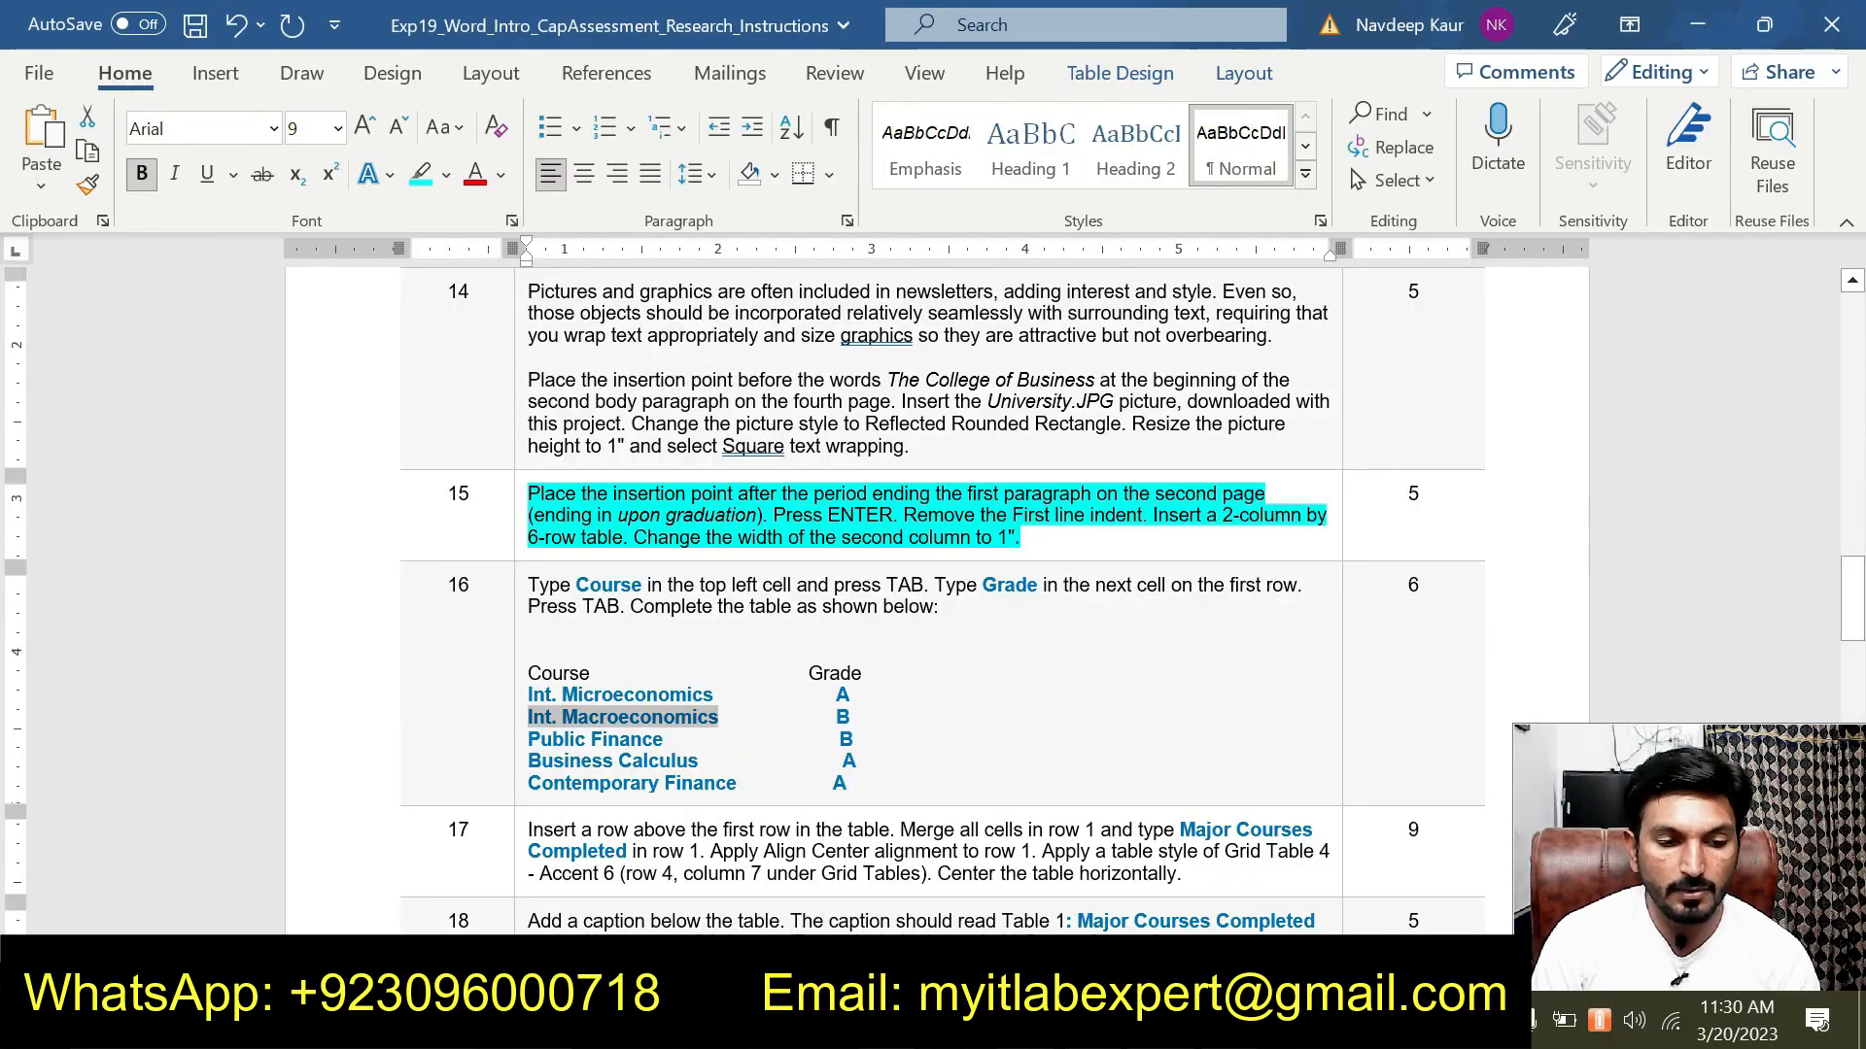
left_click_drag(527, 738, 668, 740)
key("ctrl+c")
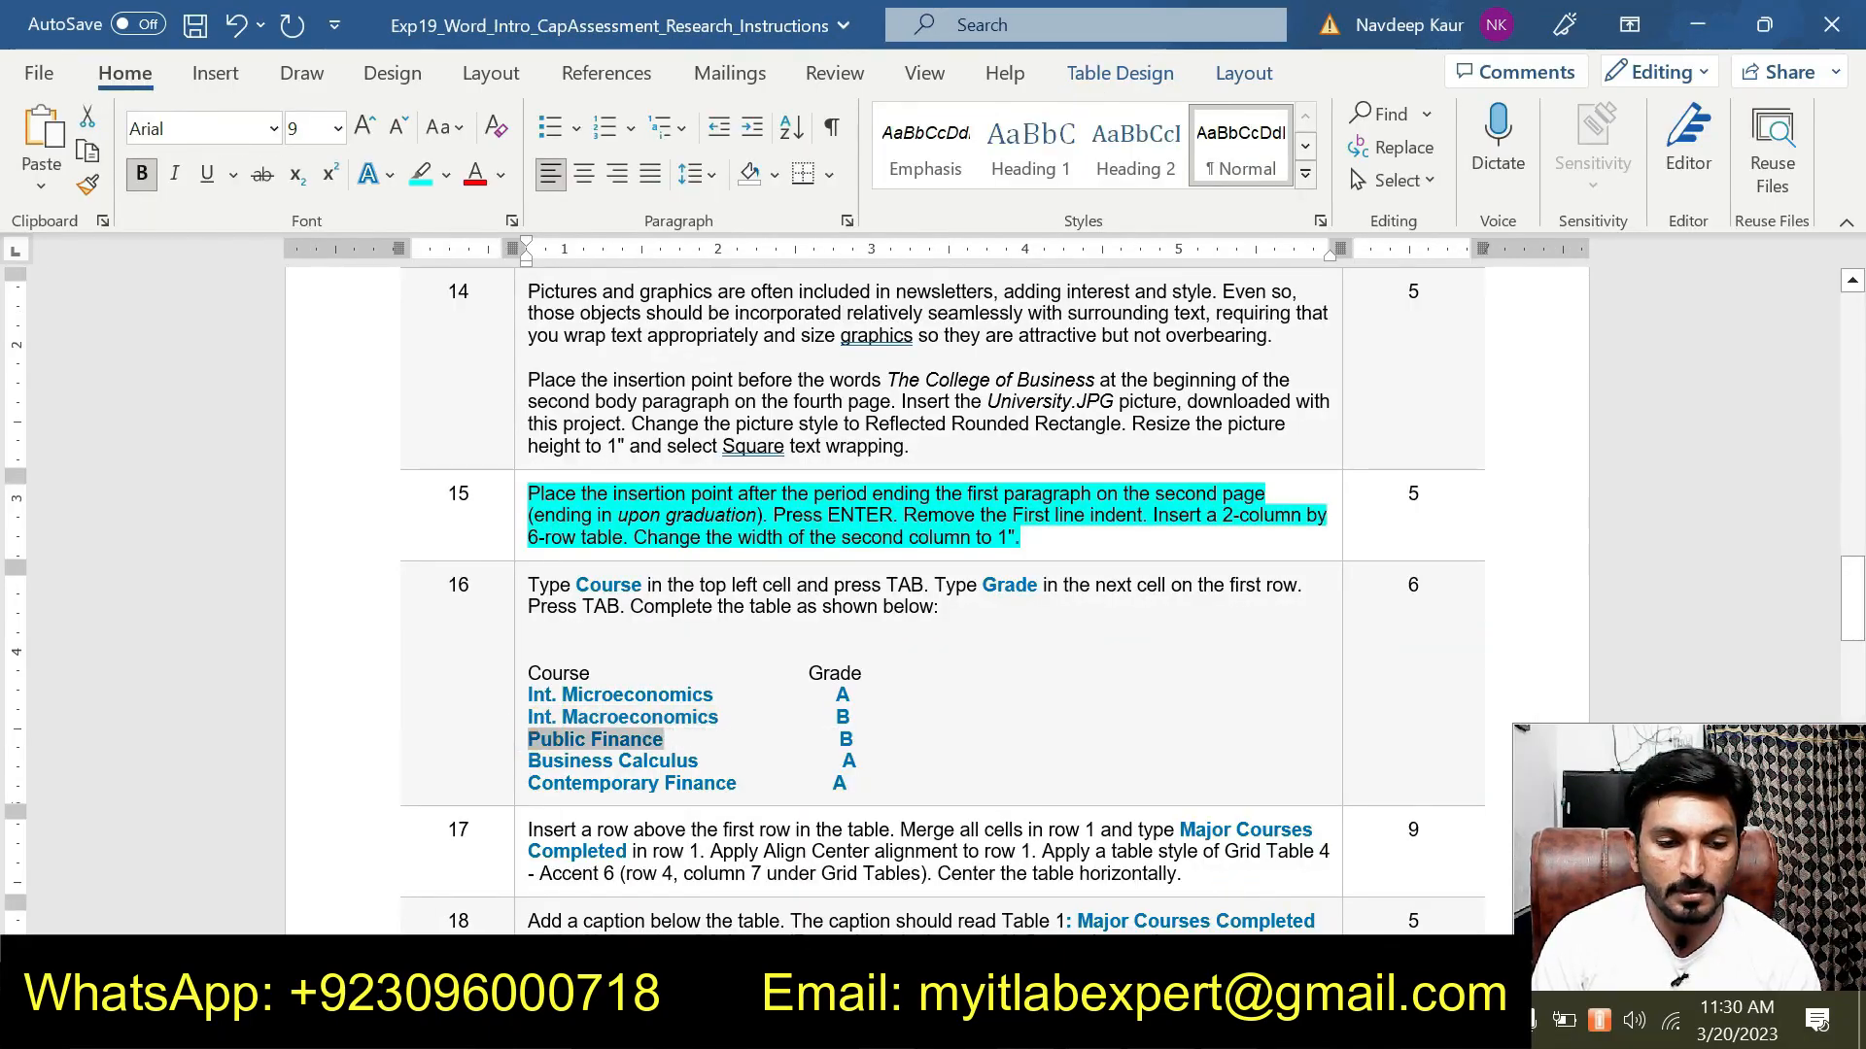
mouse_move(1157, 1028)
left_click(1052, 908)
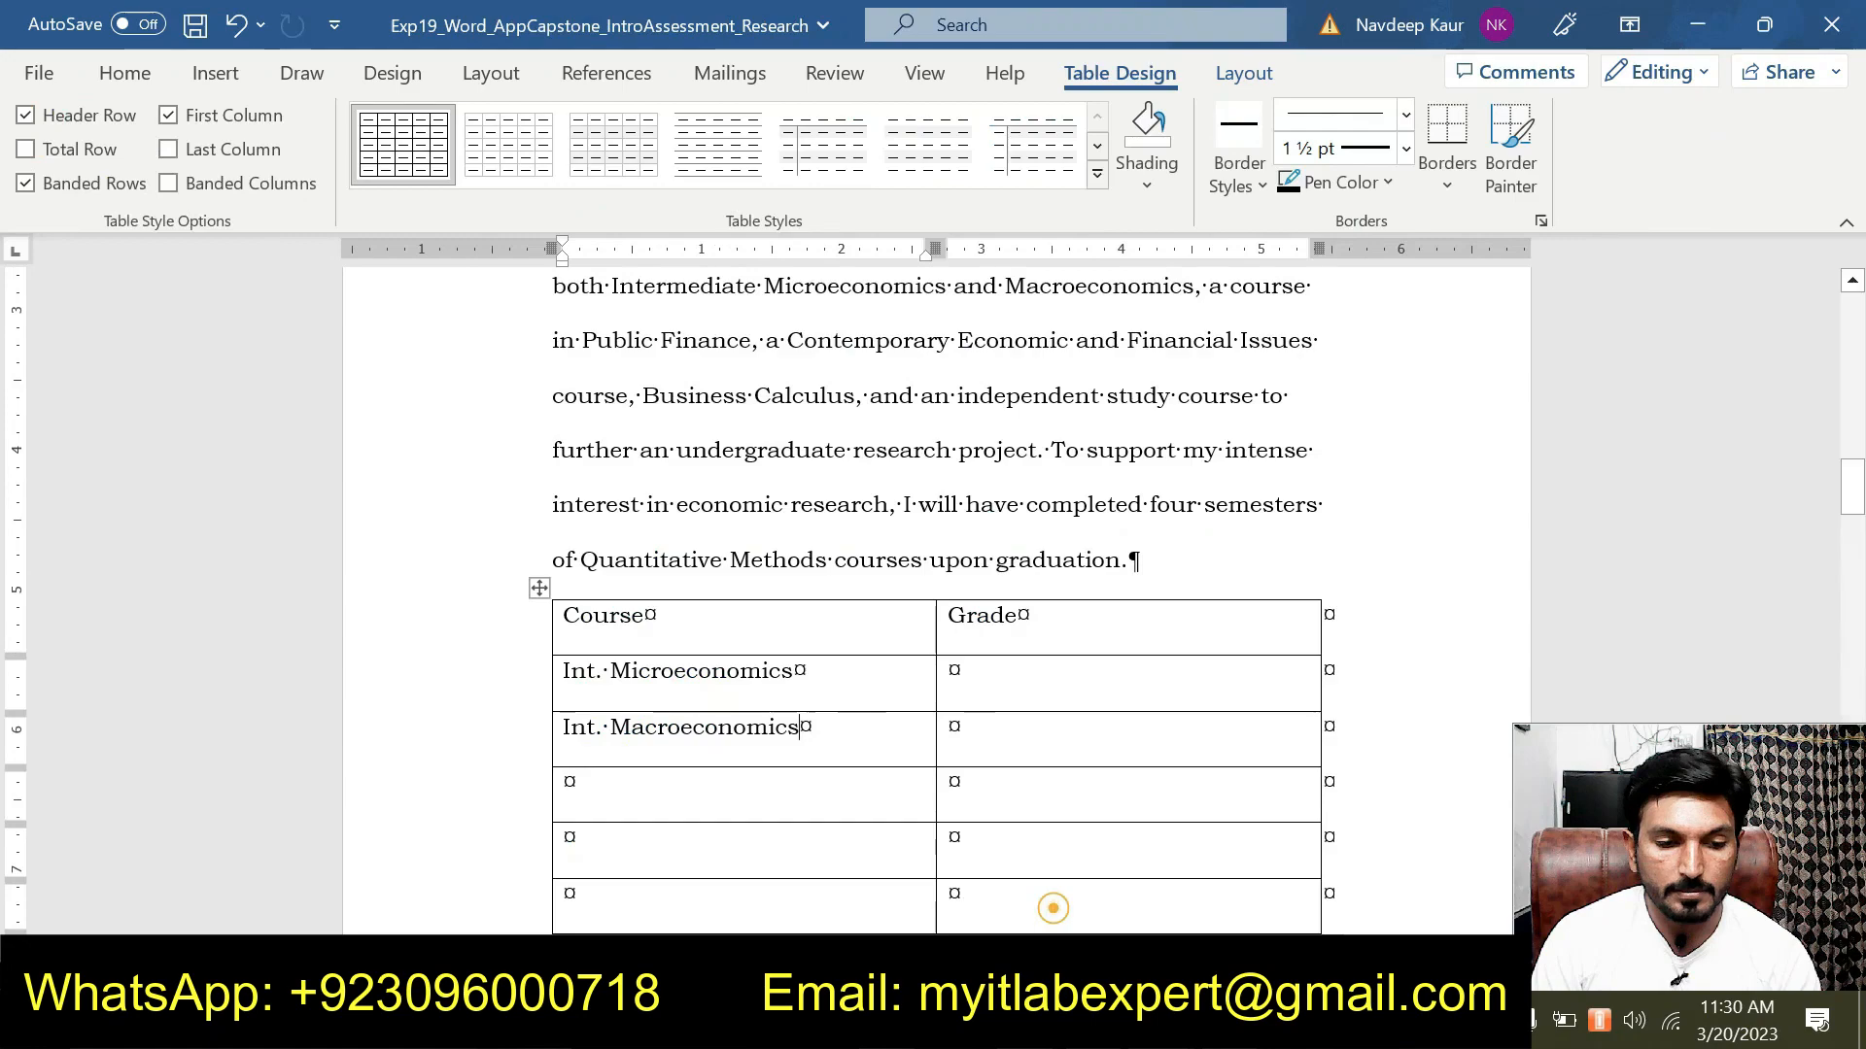
left_click(536, 799)
key("ctrl+v")
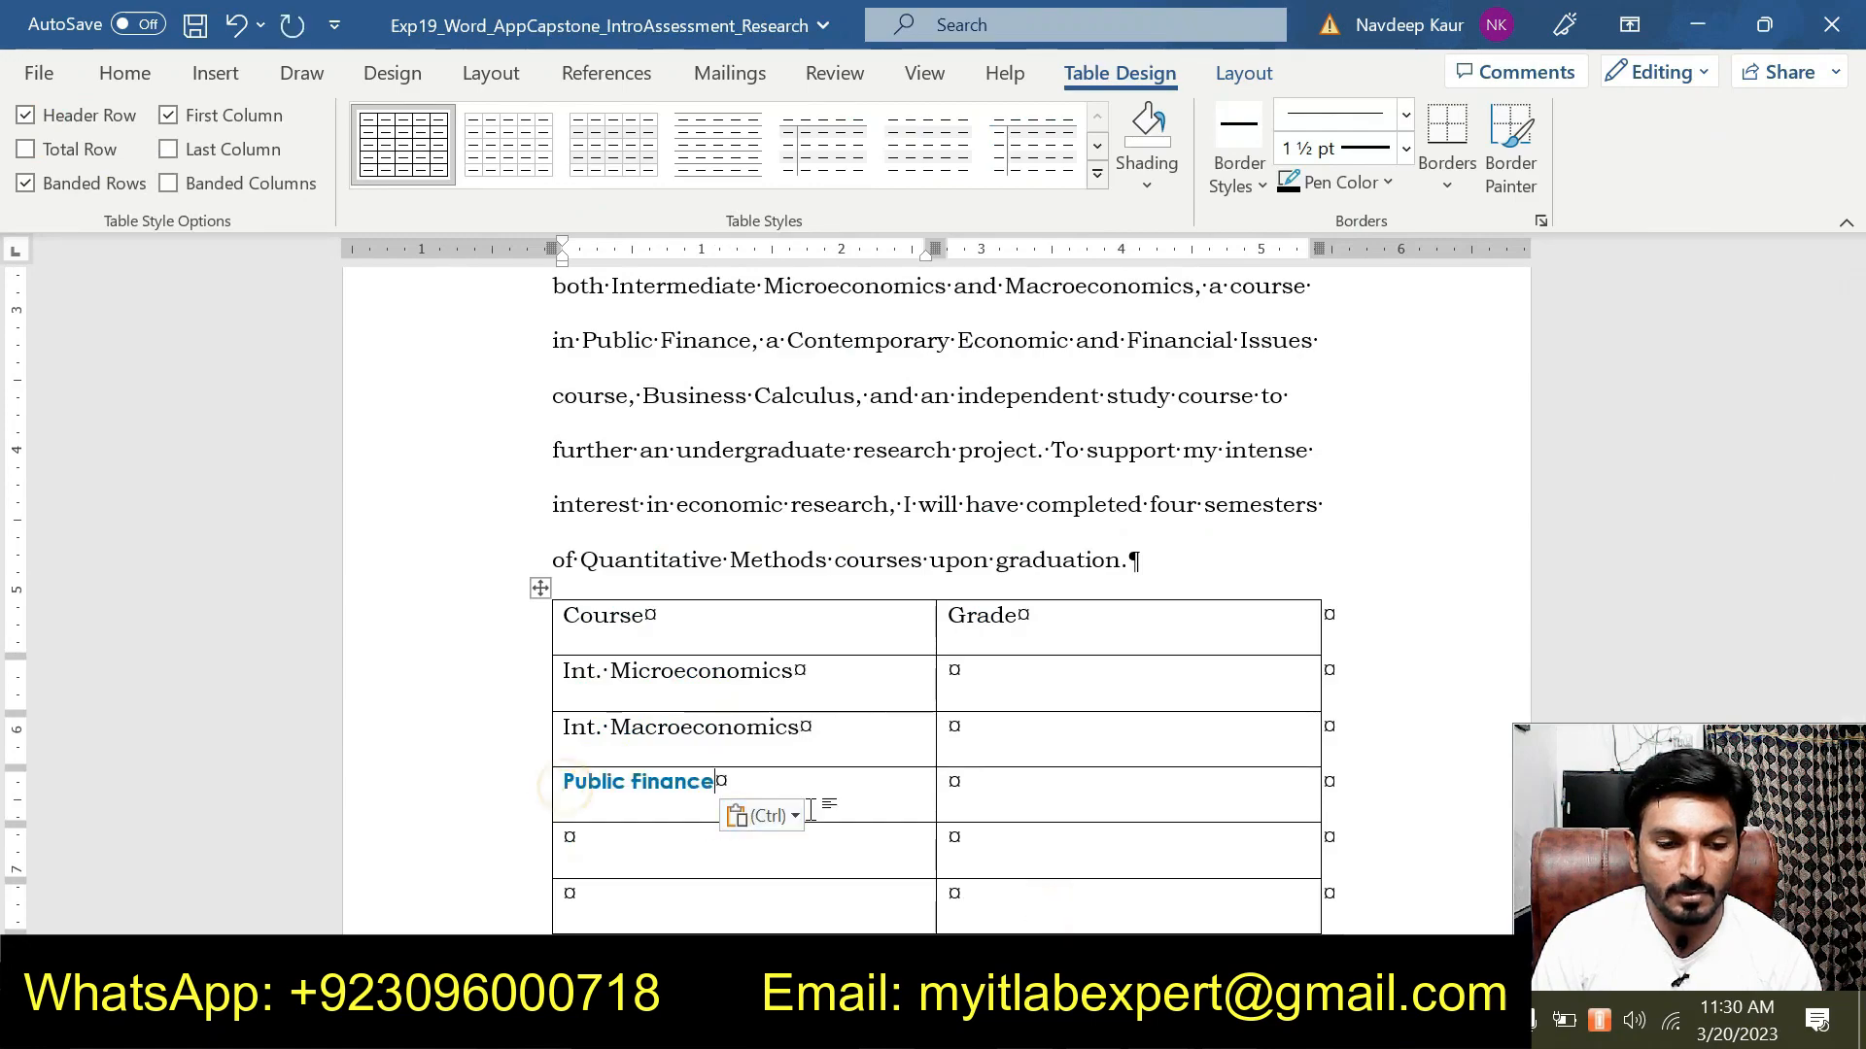
left_click(795, 818)
left_click(904, 687)
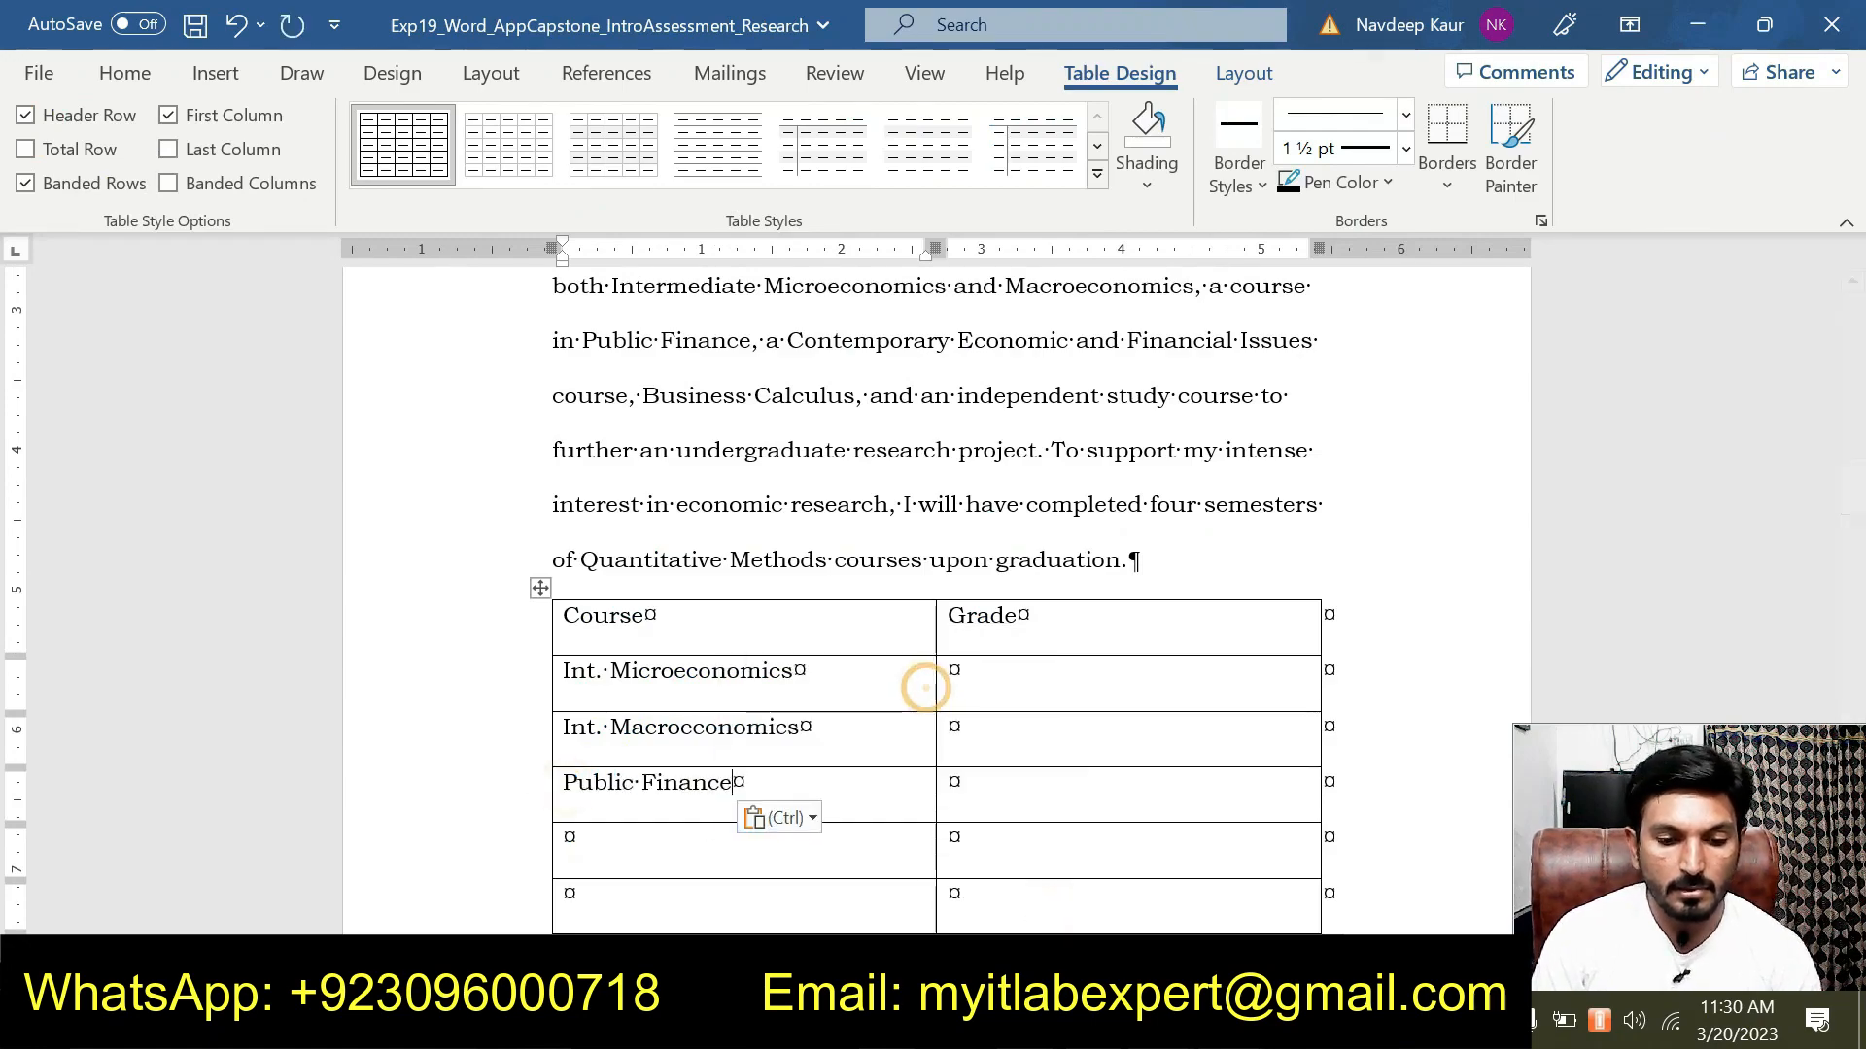
Copy "Business Calculus" from the instructions into the Course column of the table's fifth row, without its source formatting.
mouse_move(1156, 1028)
left_click(1264, 880)
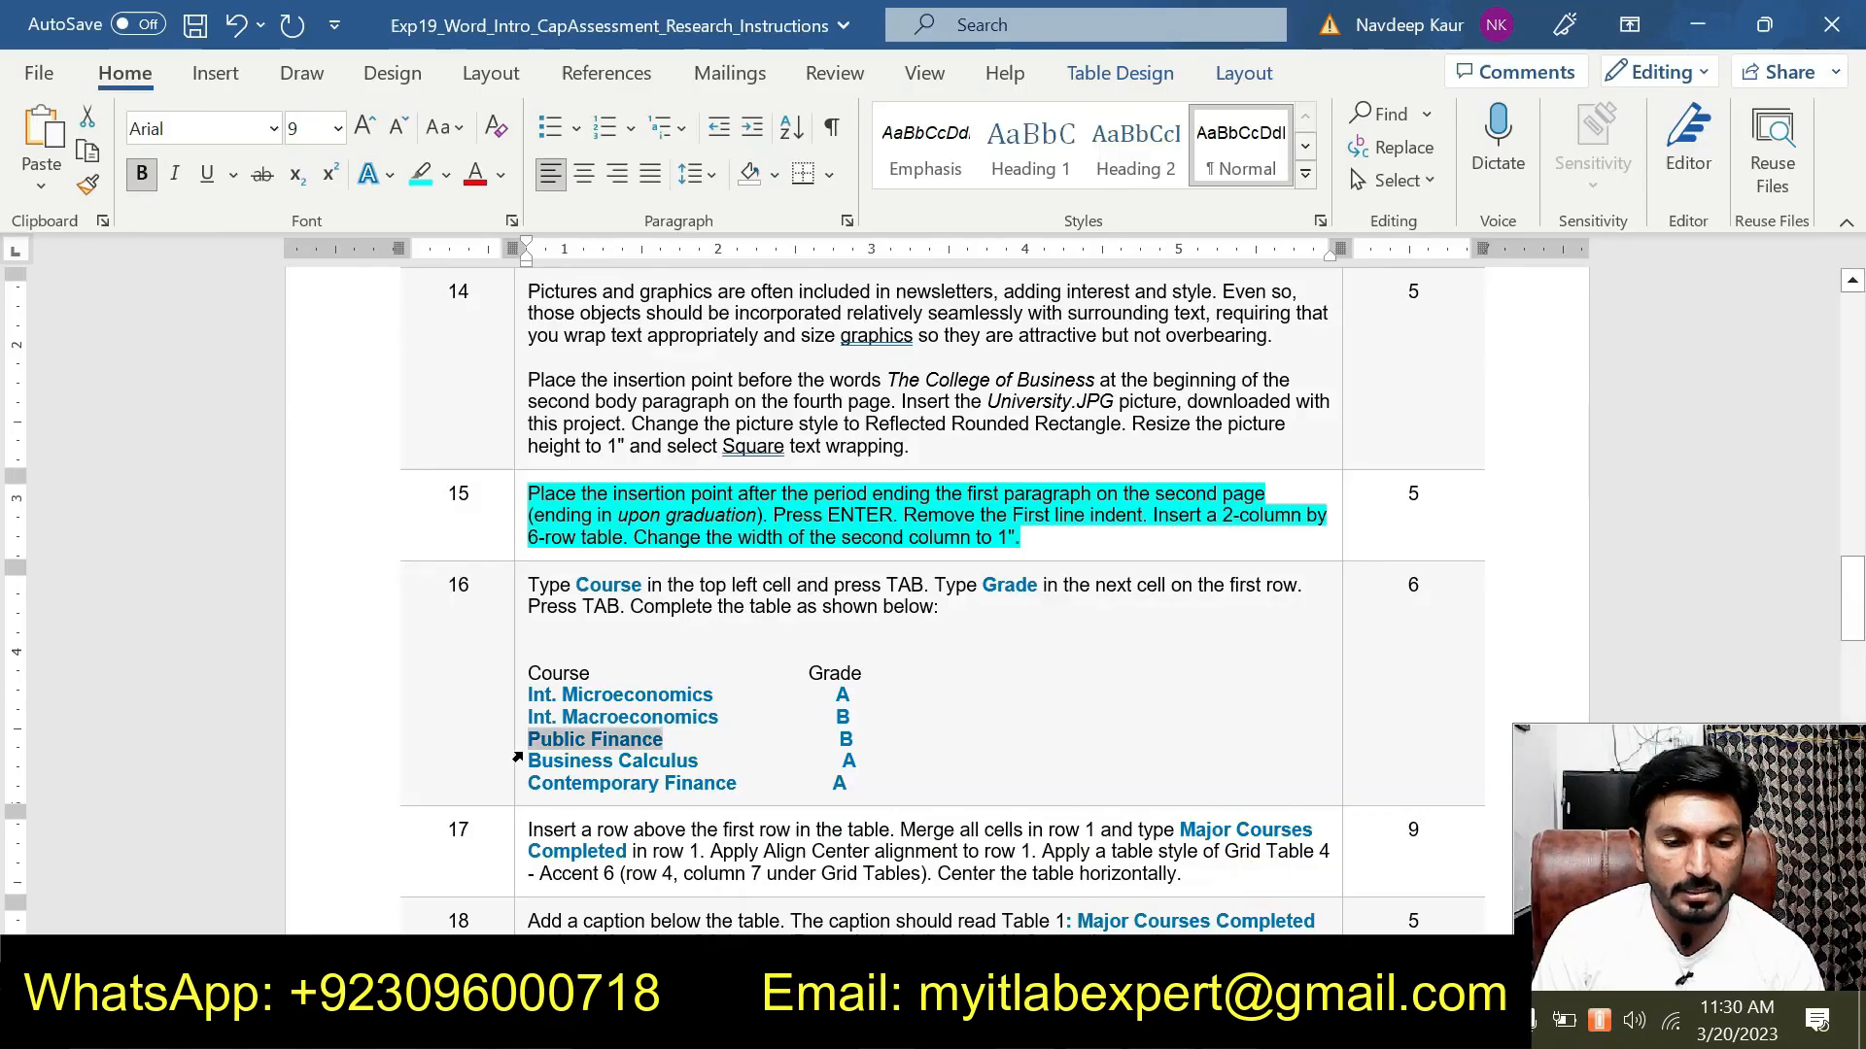
left_click_drag(528, 761, 697, 761)
key("ctrl+c")
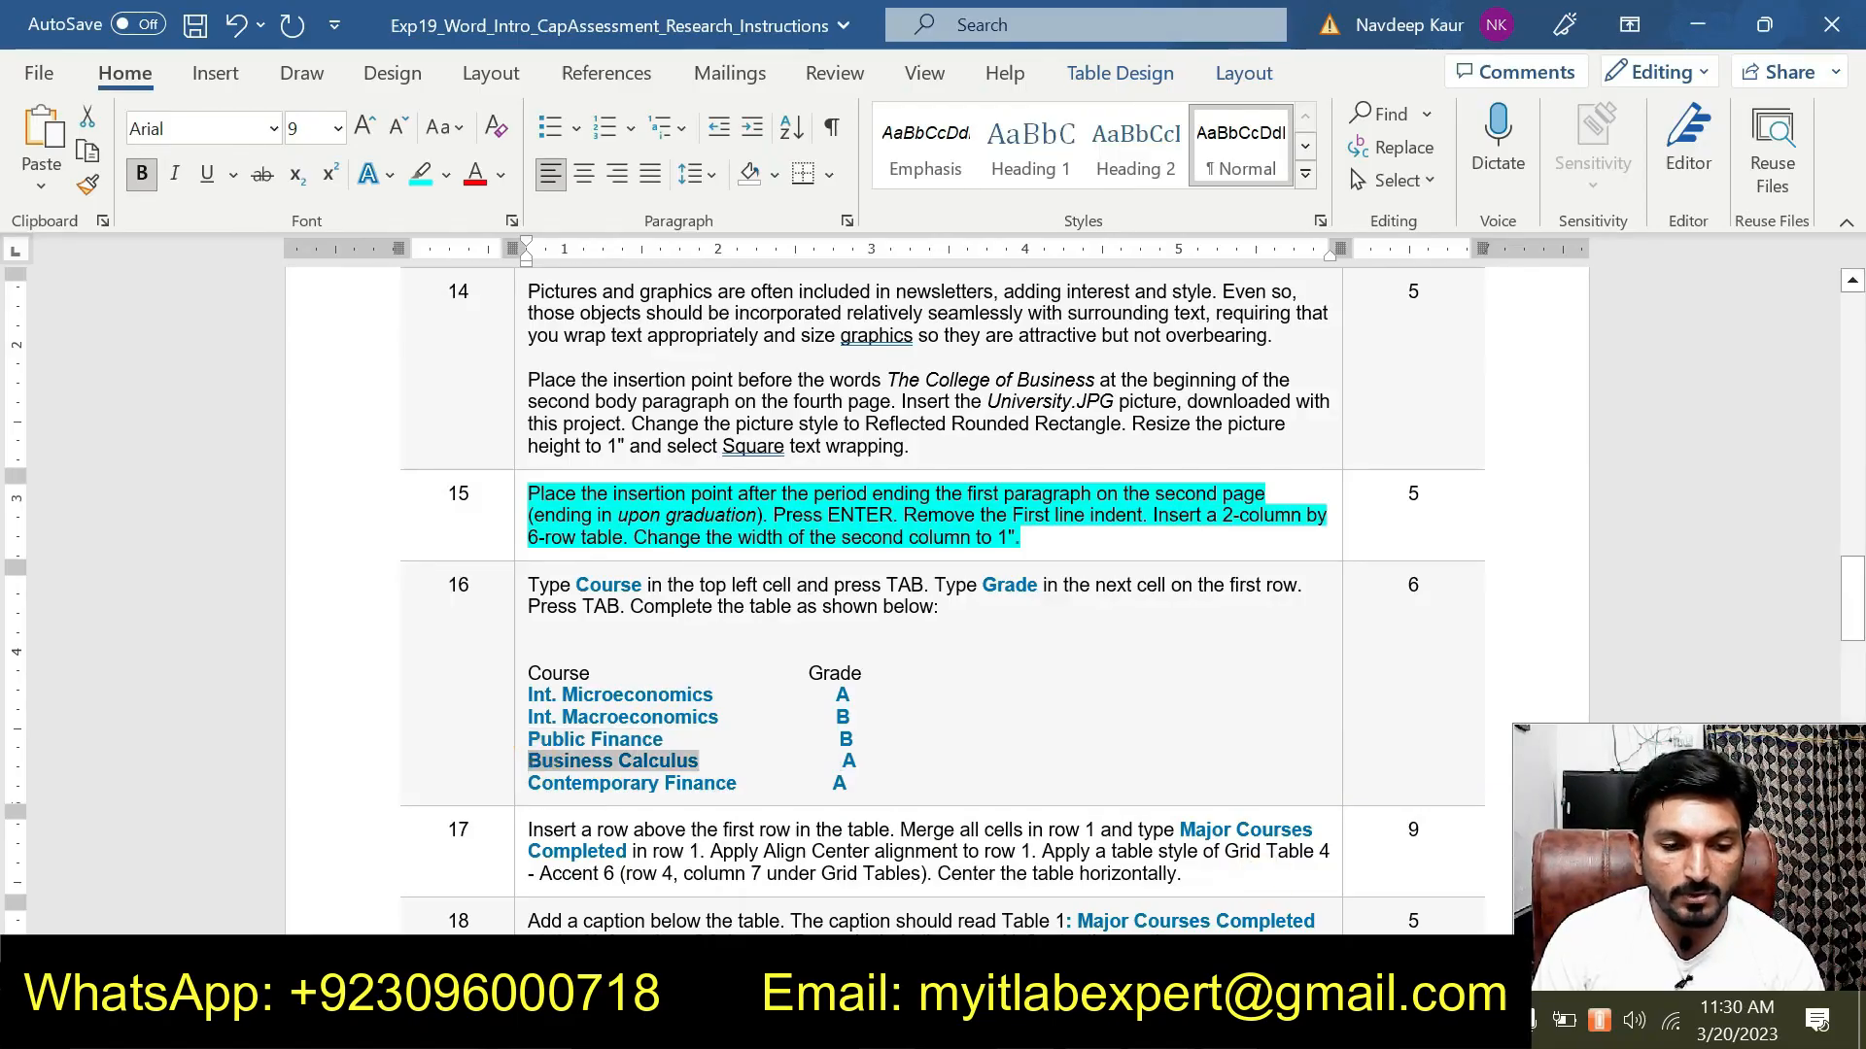
mouse_move(1157, 1028)
left_click(1288, 860)
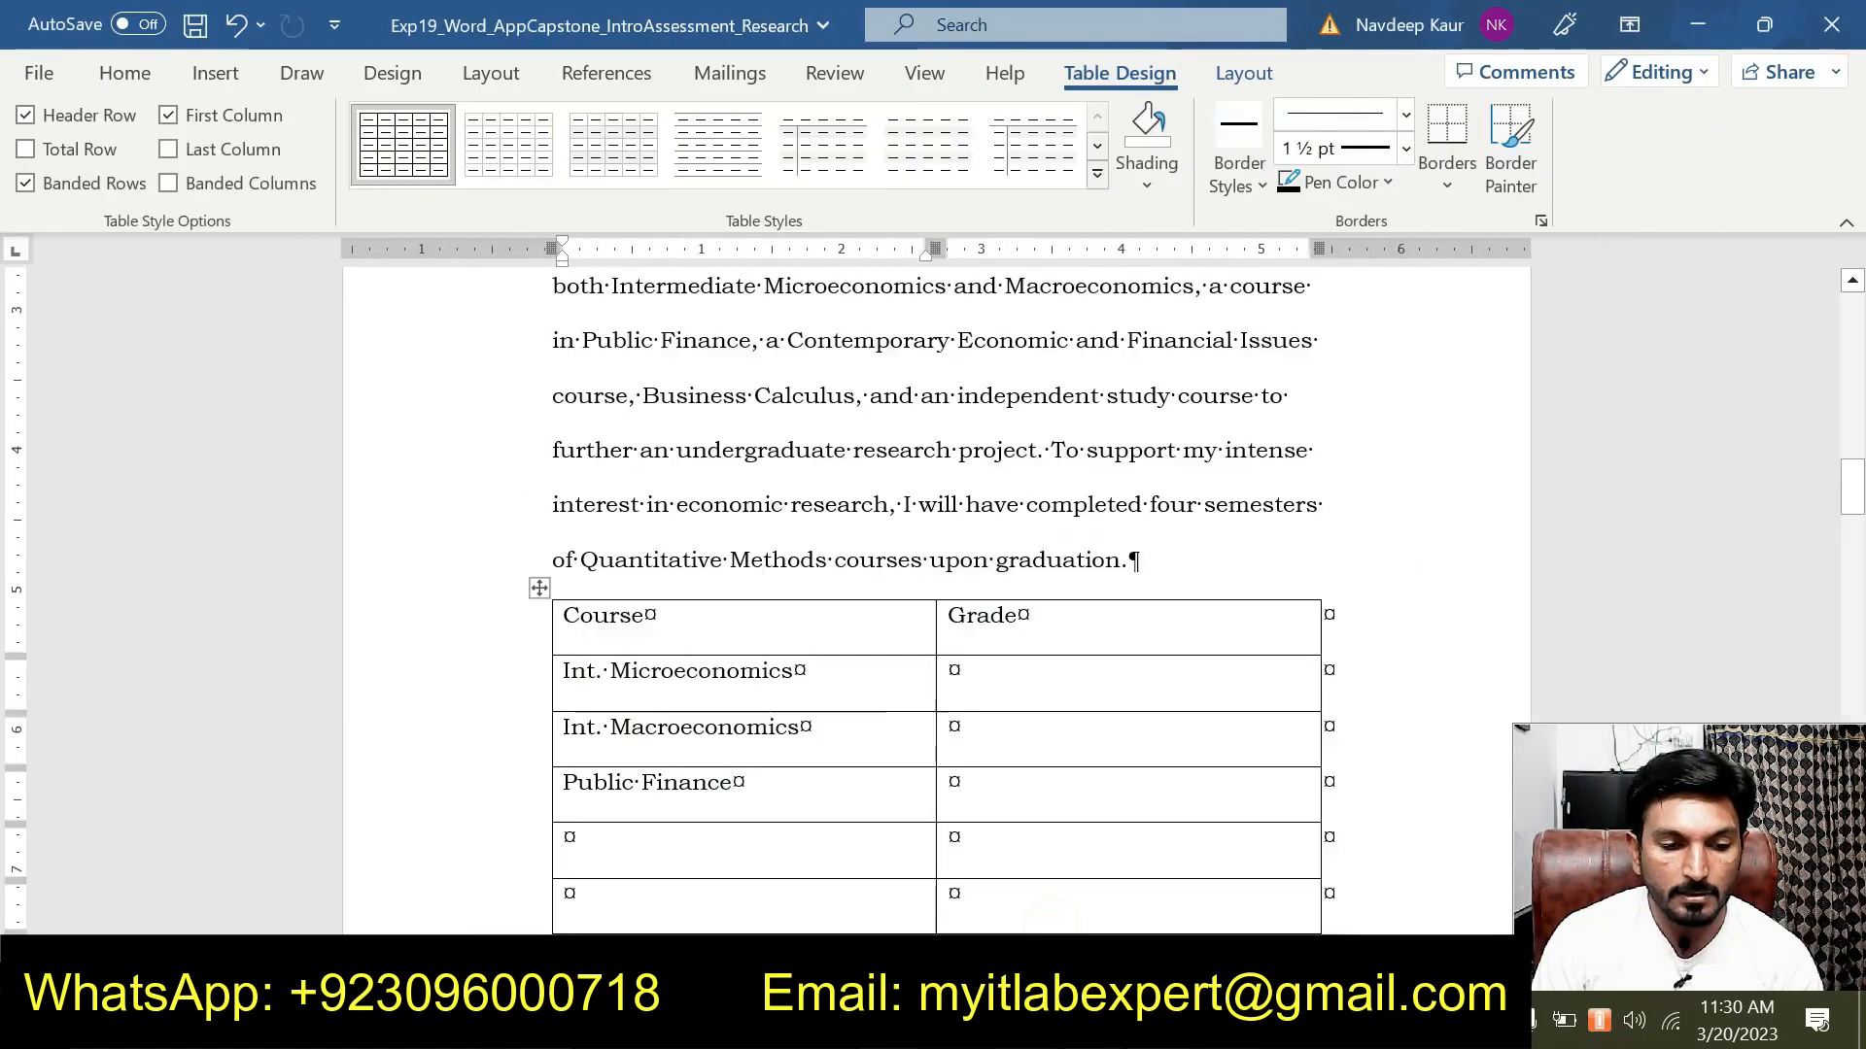
left_click(680, 845)
key("ctrl+v")
left_click(810, 863)
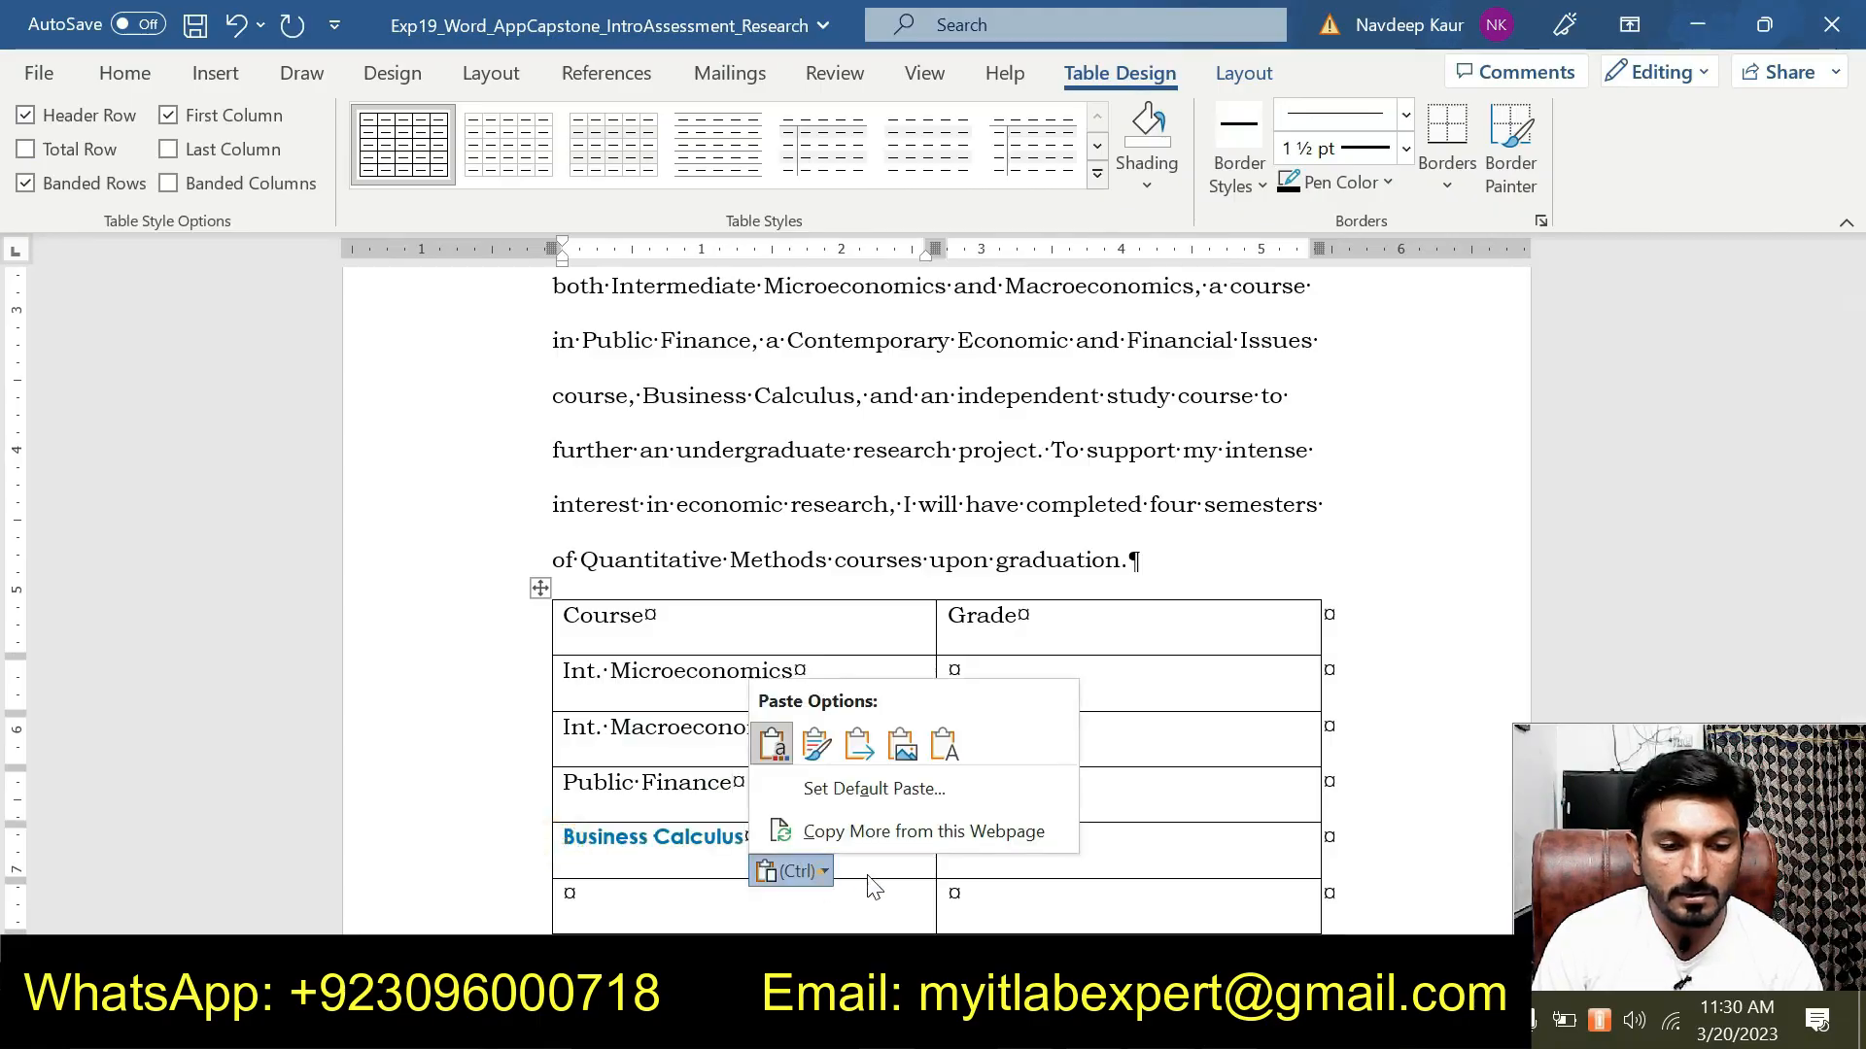
left_click(929, 754)
Copy "Contemporary Finance" from the instructions into the Course column of the table's sixth row, without its source formatting.
mouse_move(1156, 1028)
left_click(1001, 860)
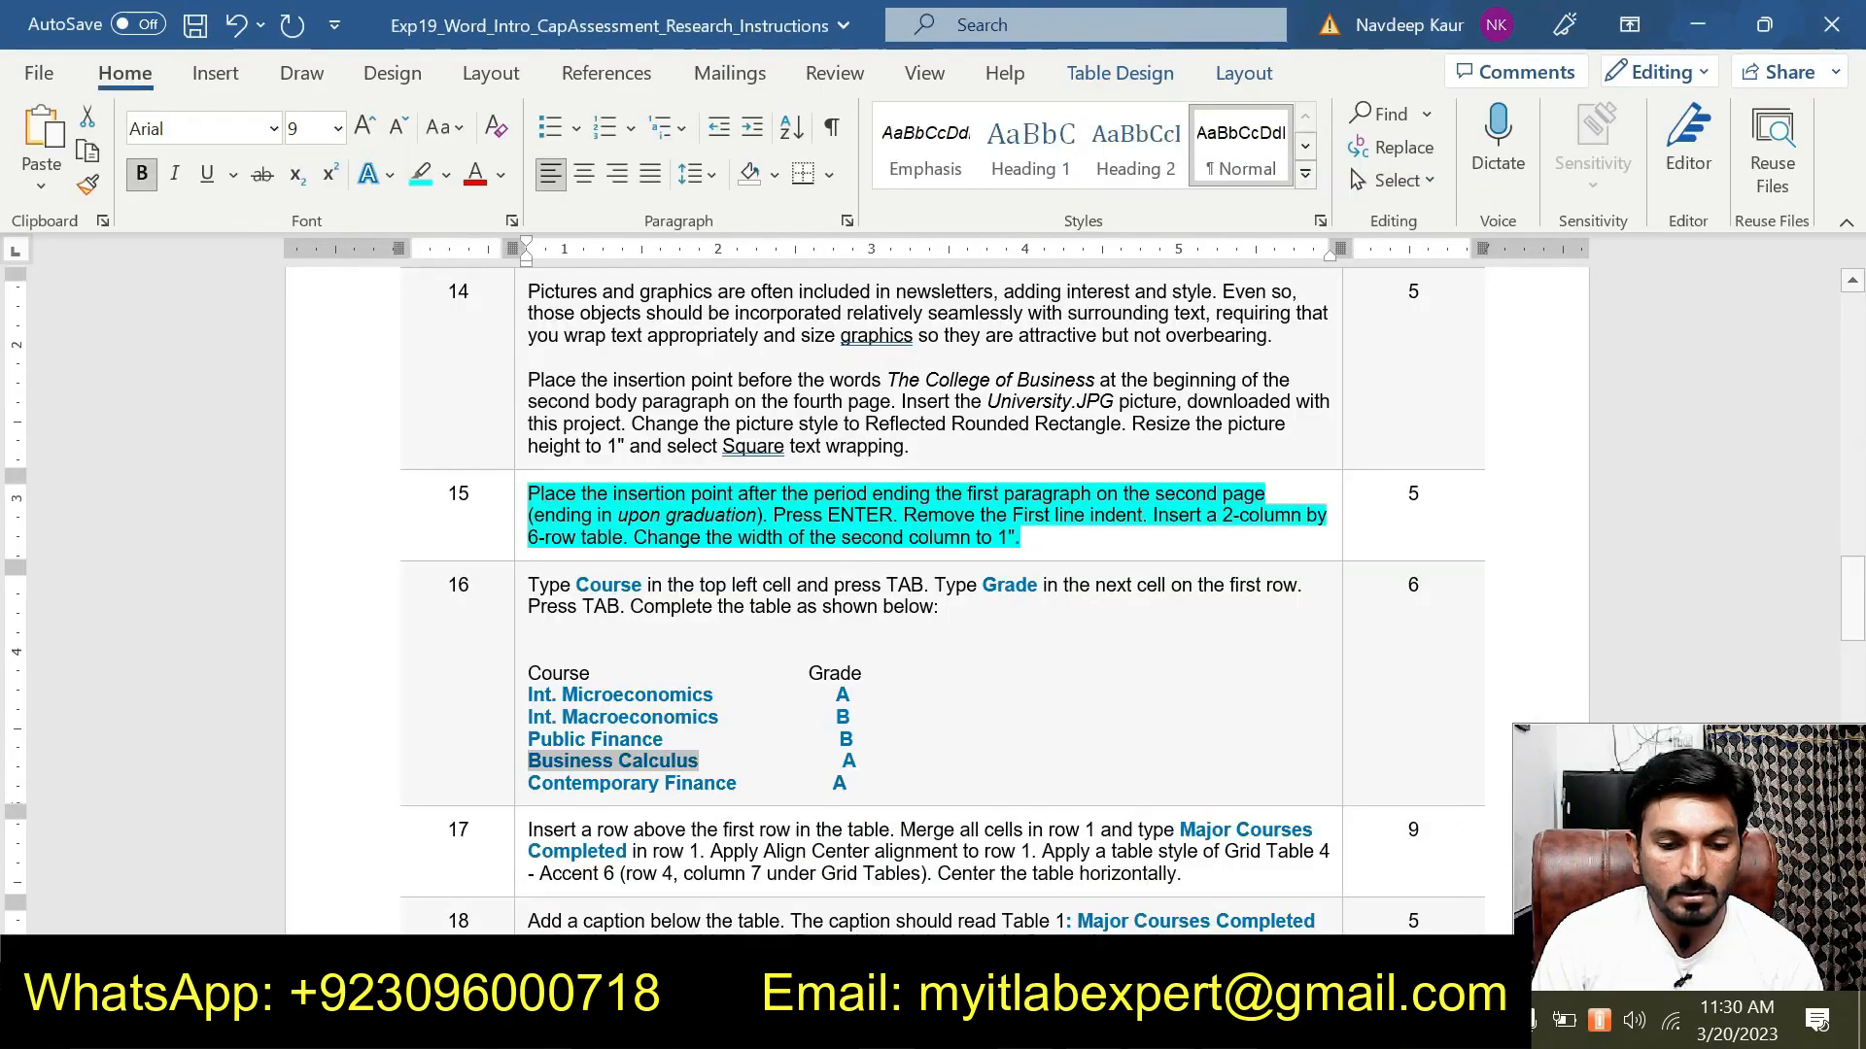
left_click(516, 788)
left_click(670, 792)
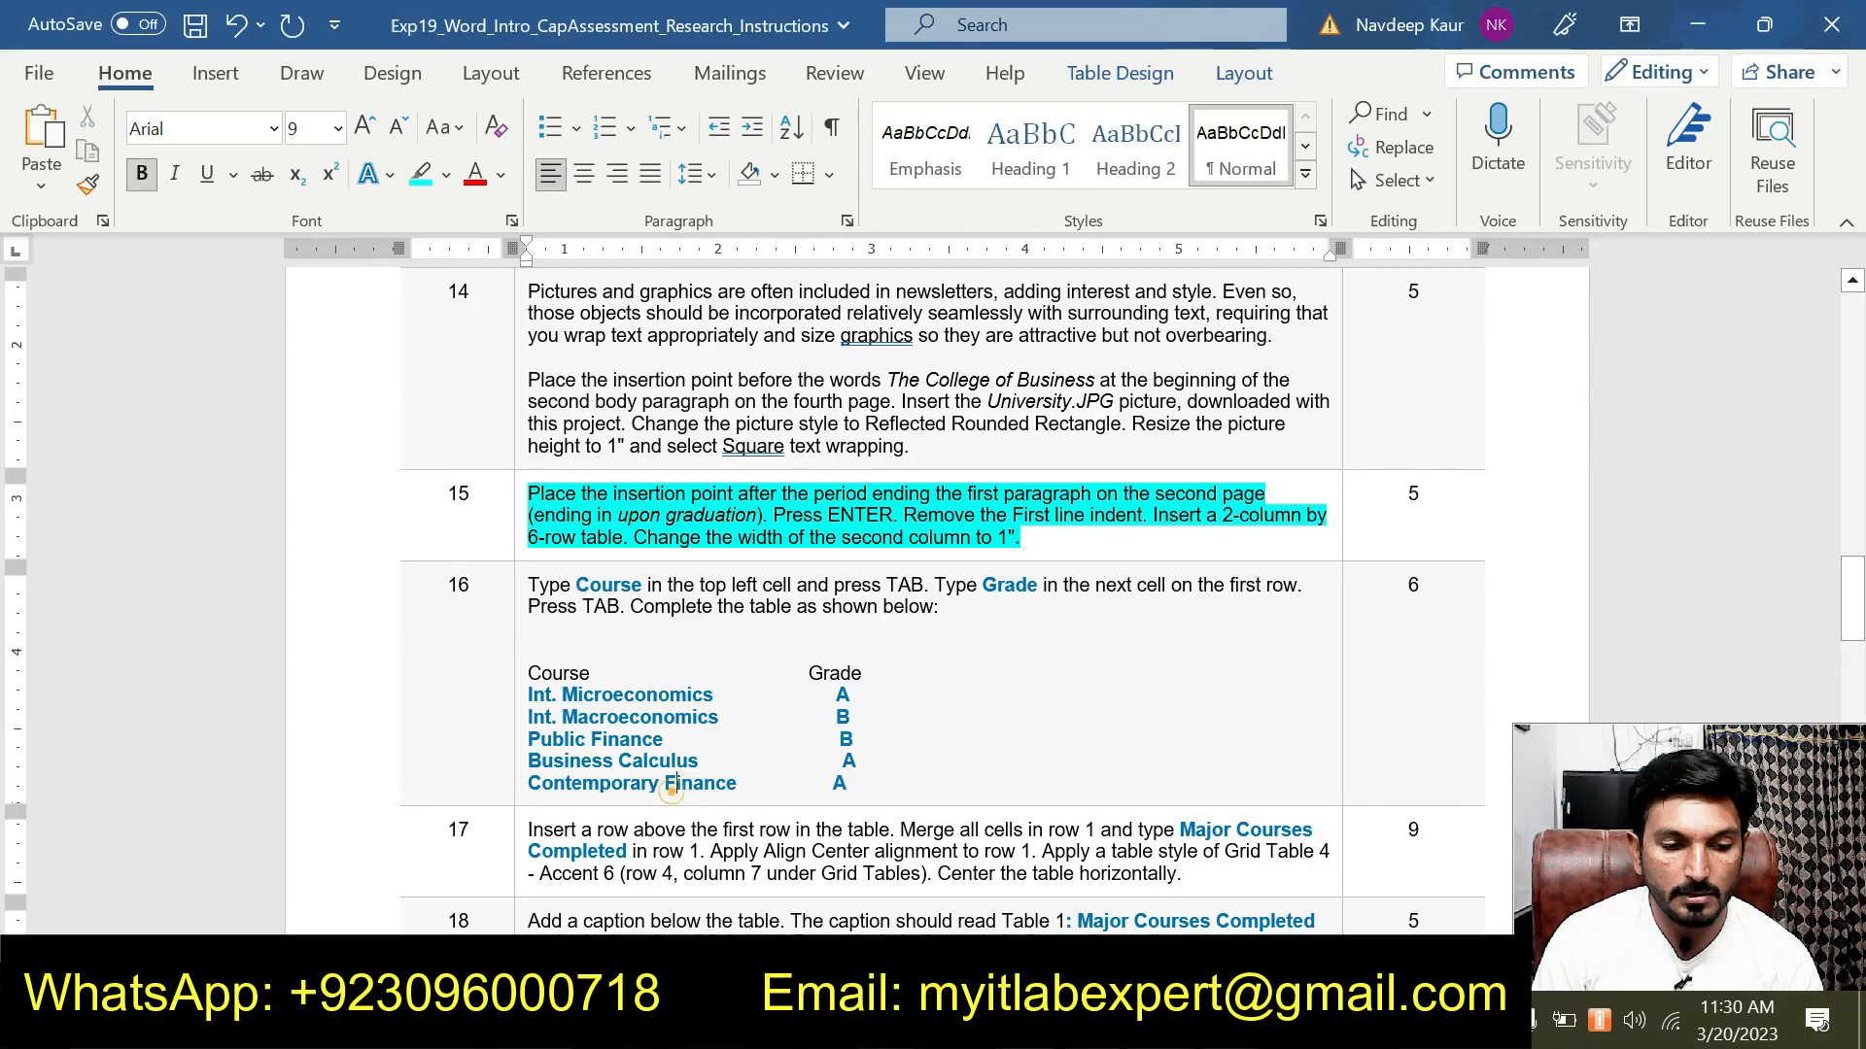
left_click_drag(525, 783, 736, 785)
key("alt+Tab")
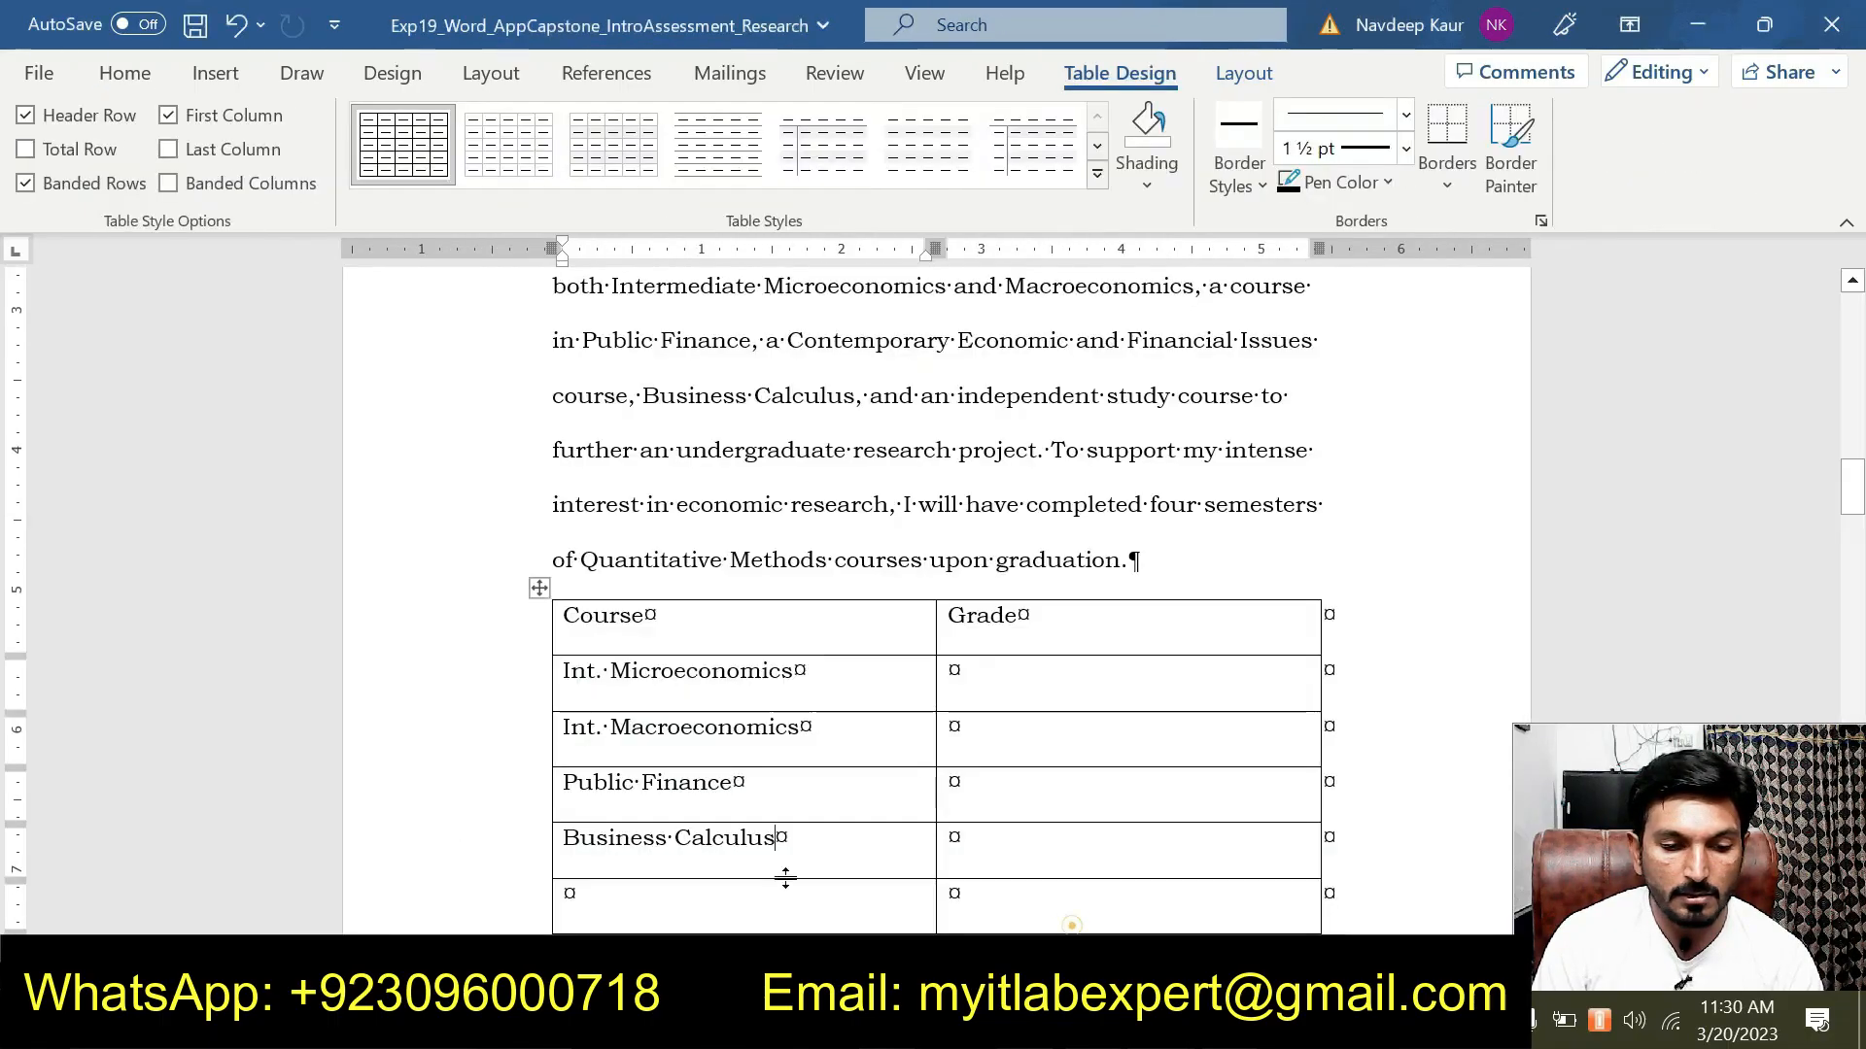
key("Down")
type("Contemporary finance")
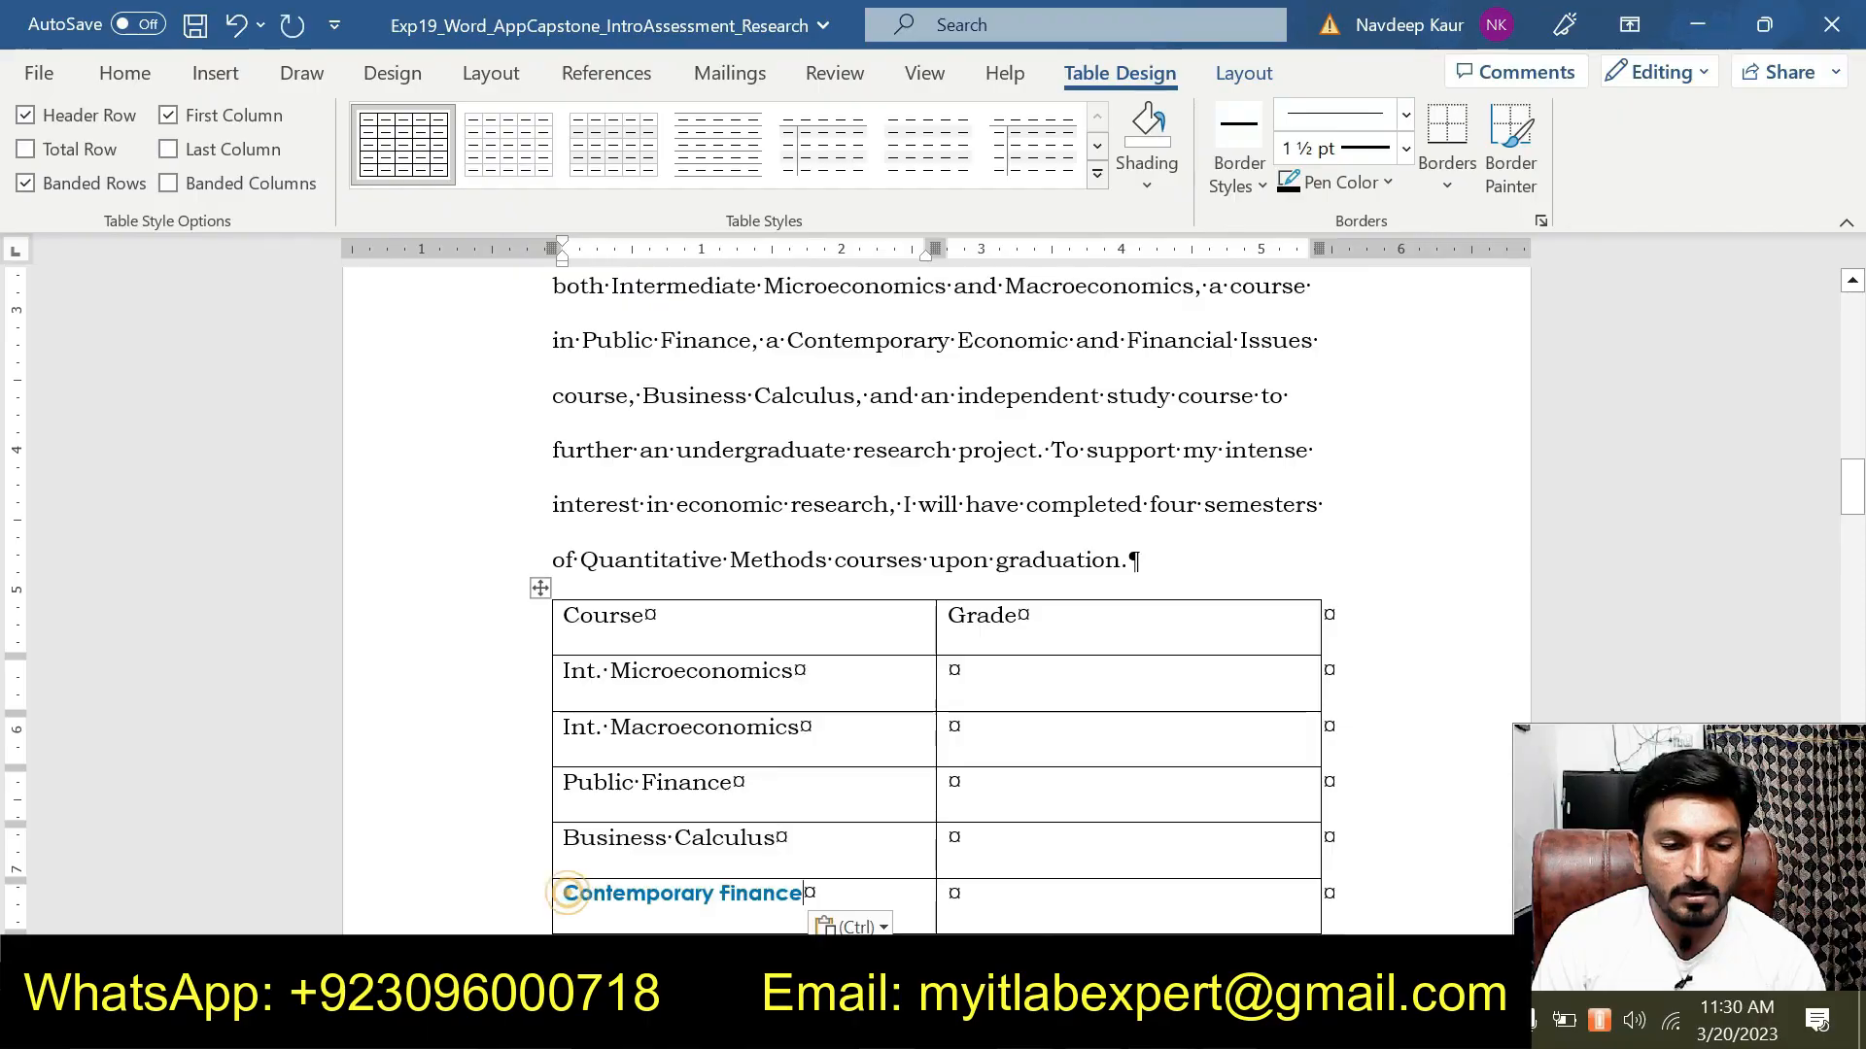
left_click(873, 926)
left_click(1003, 801)
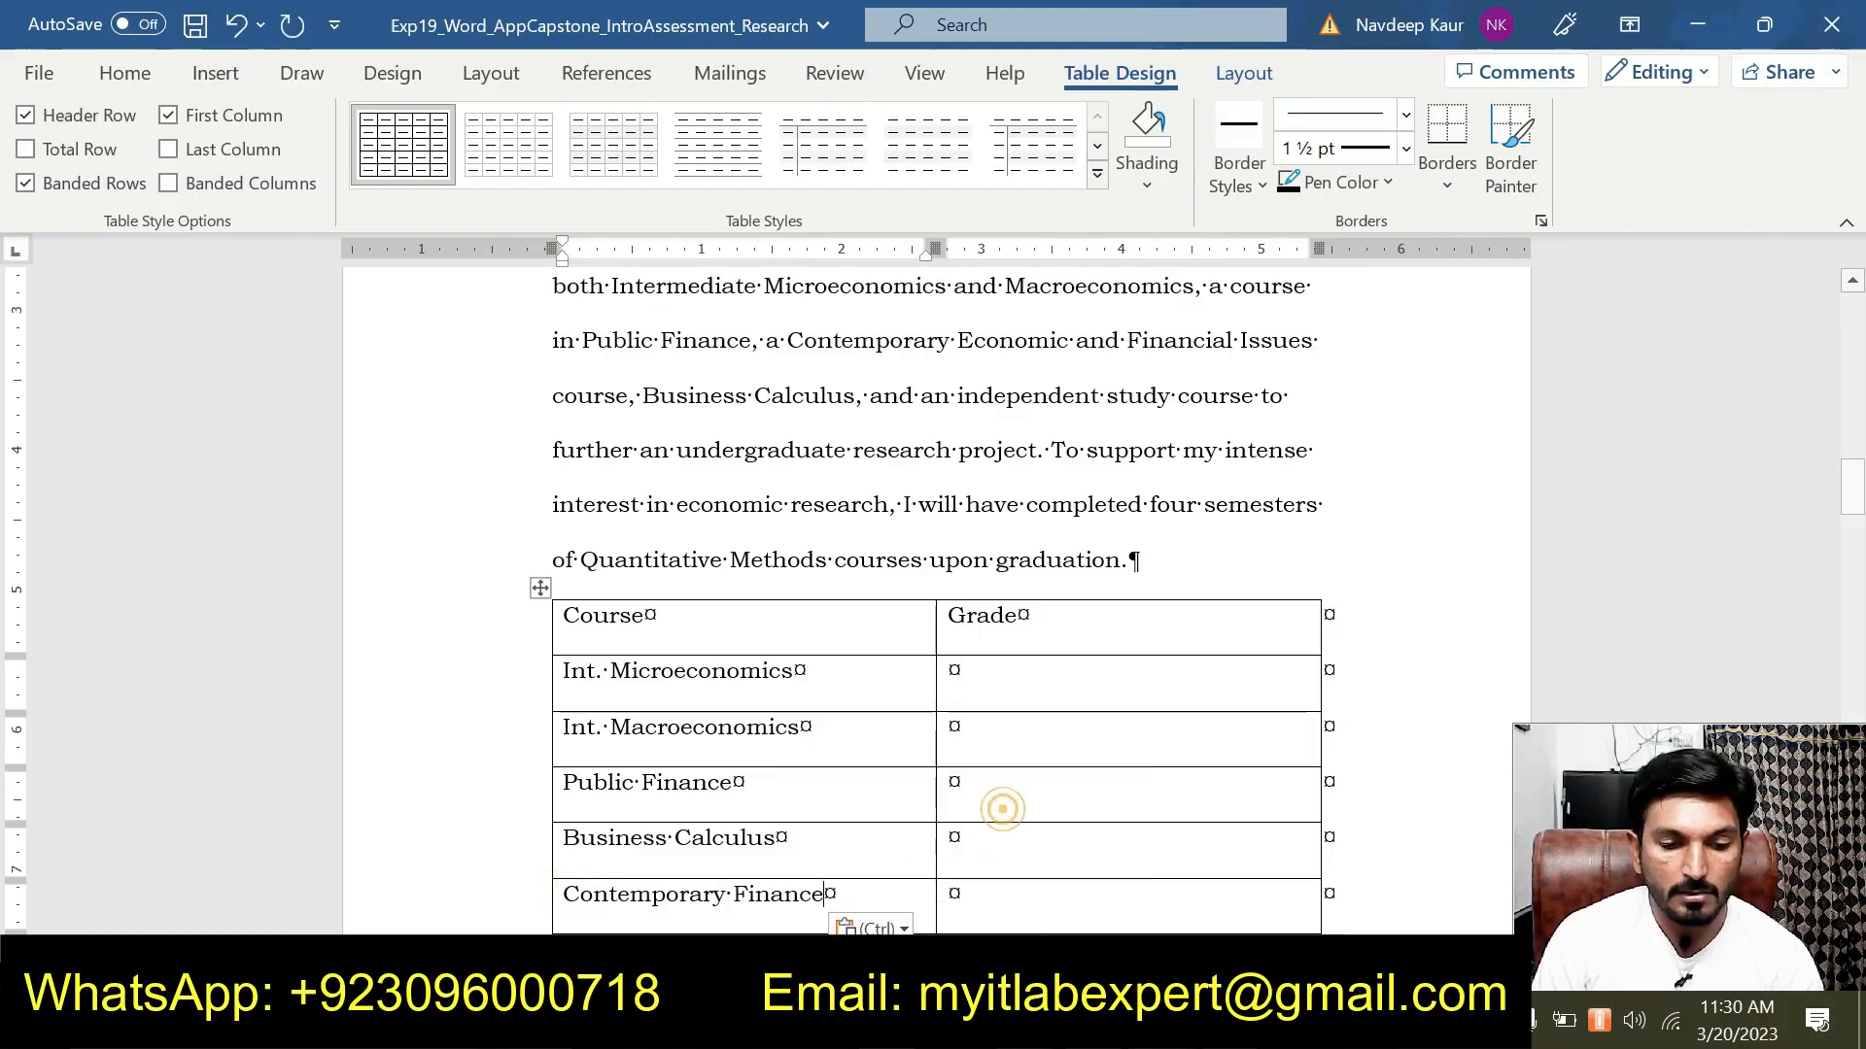
Fill the Grade column for the five courses with A, B, B, A and A, as given in step 16 of the instructions.
key("alt+Tab")
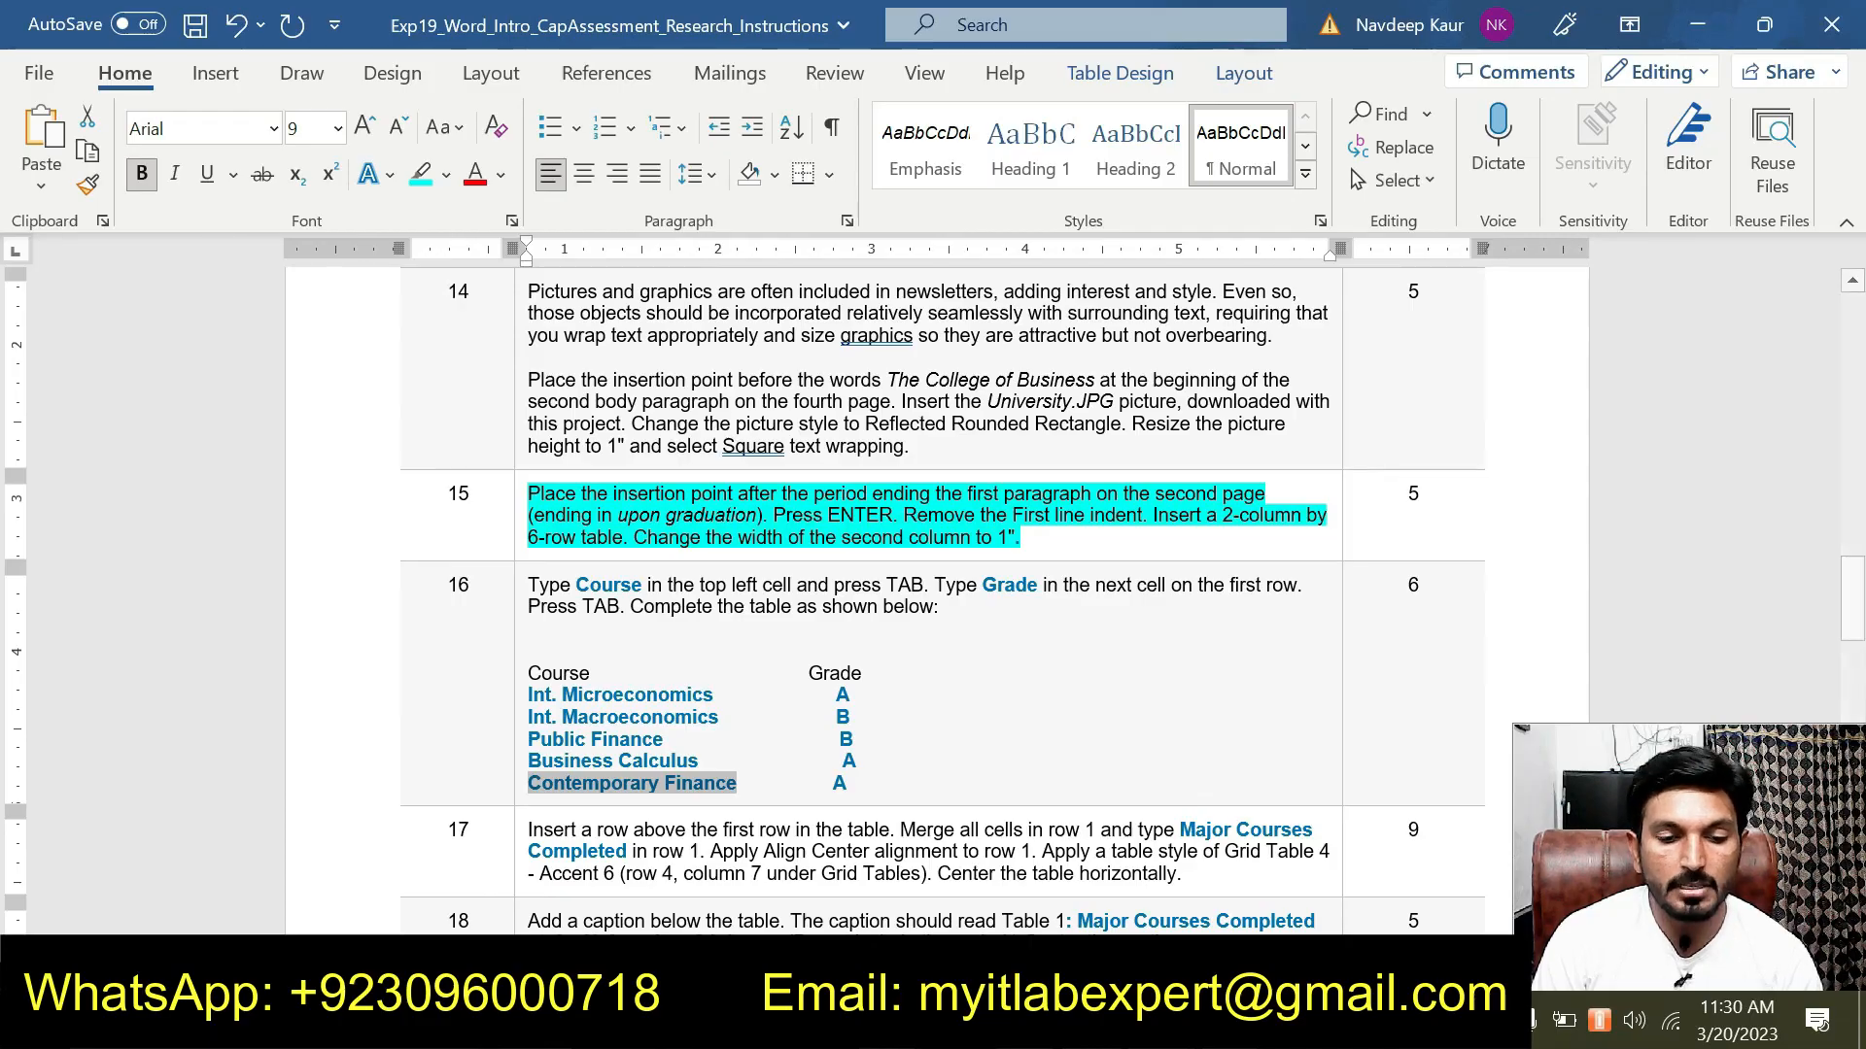
key("alt+Tab")
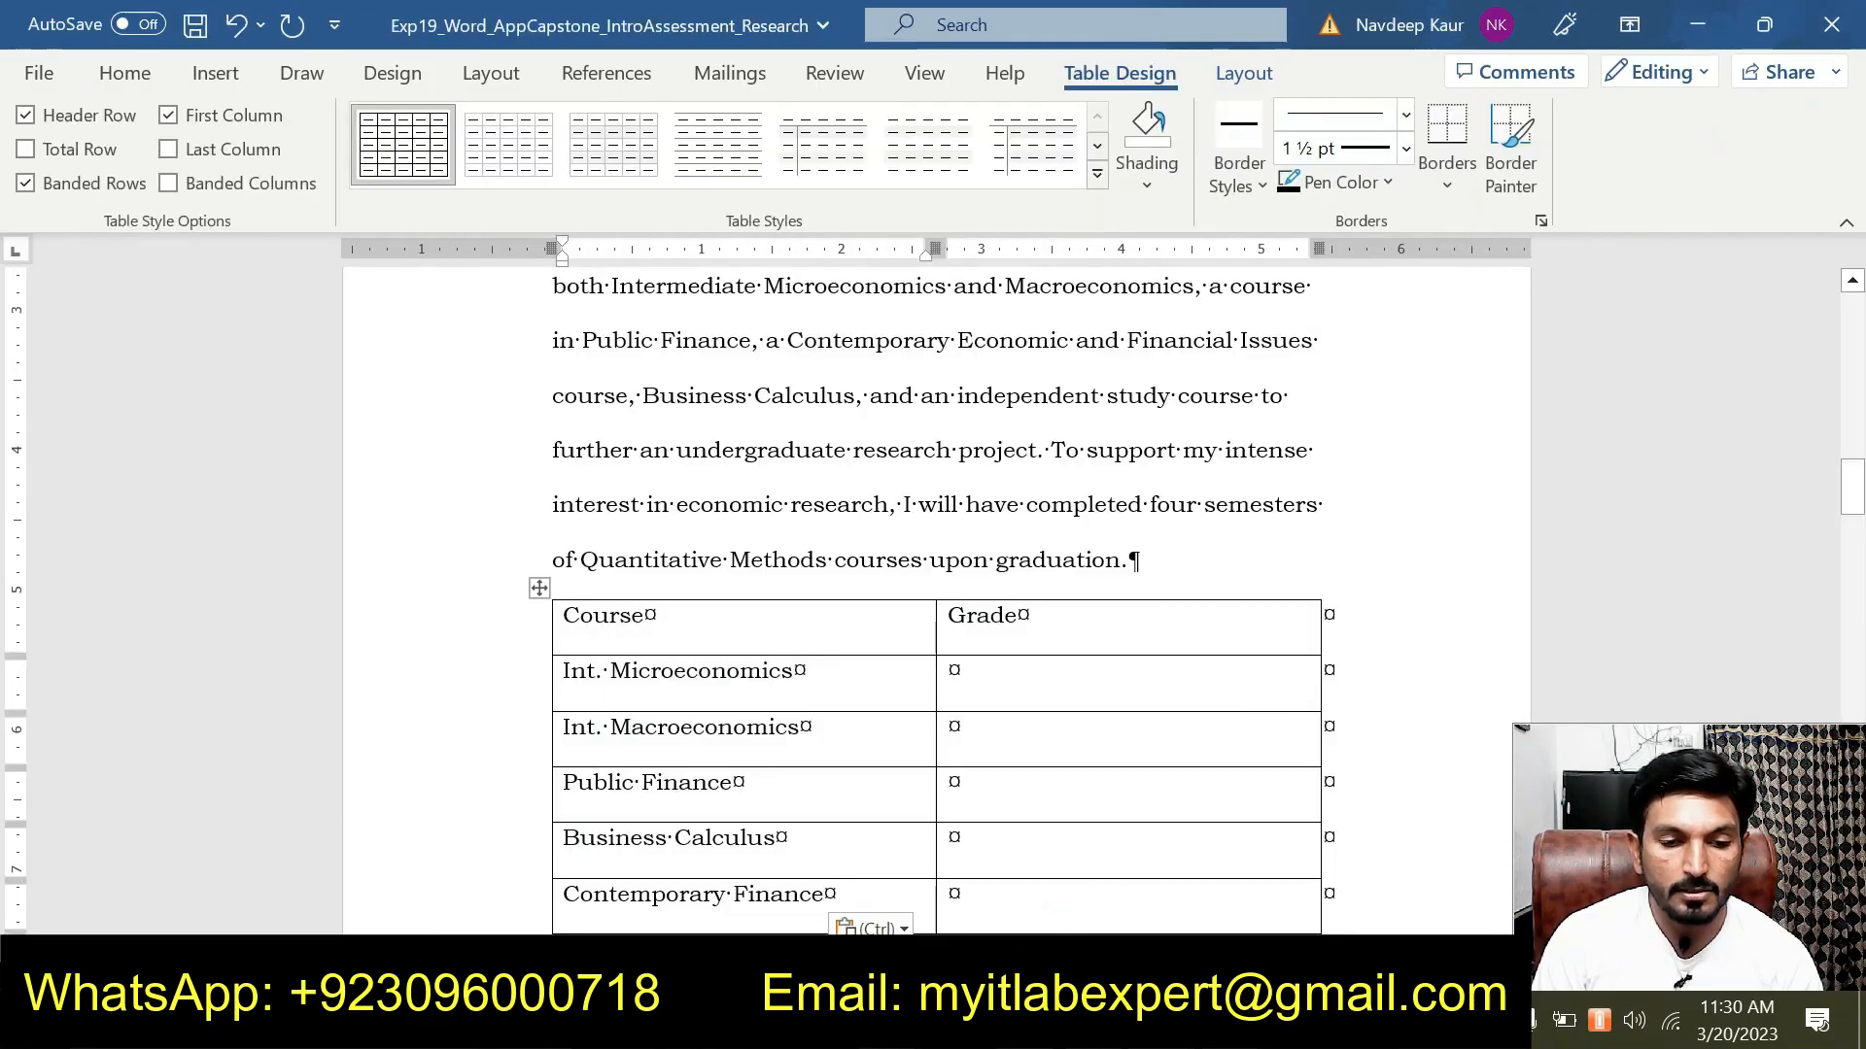
left_click(953, 671)
type("A")
key("Down")
type("B")
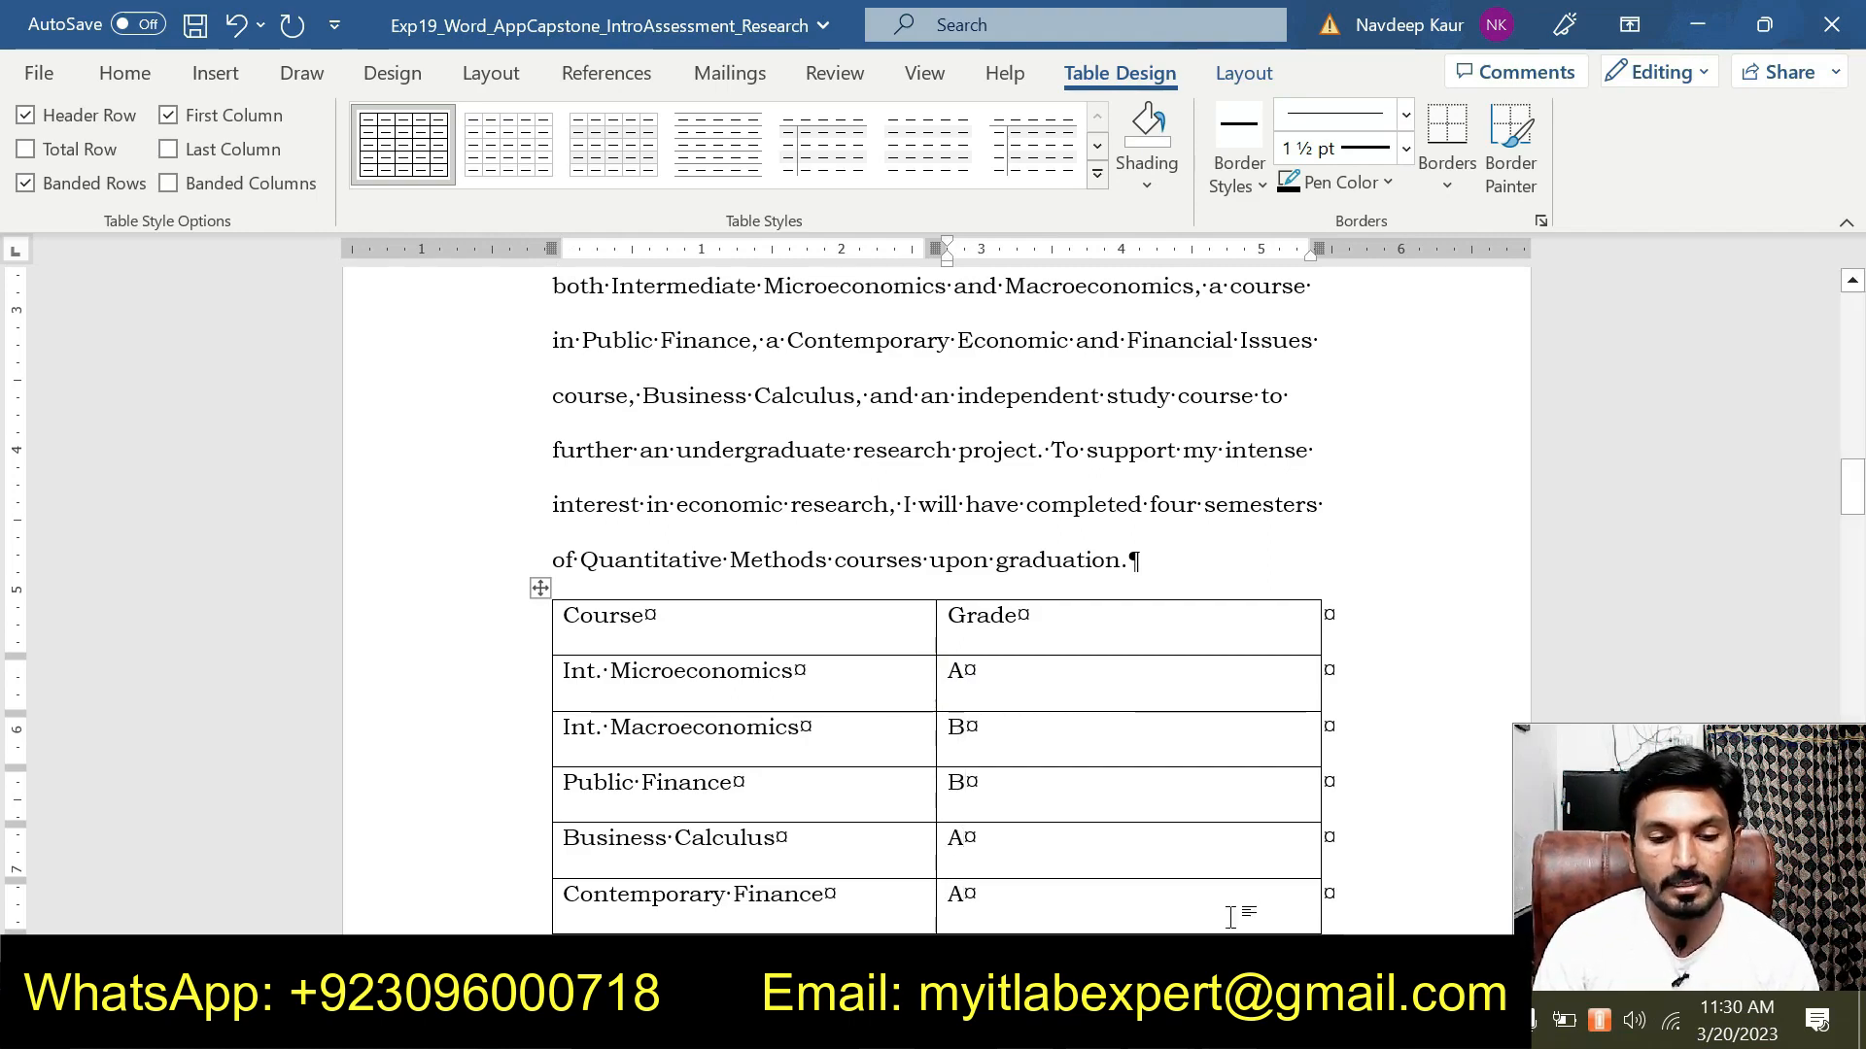
In the instructions document, remove the highlight from step 15 and highlight the text of step 17 in turquoise.
left_click(1229, 807)
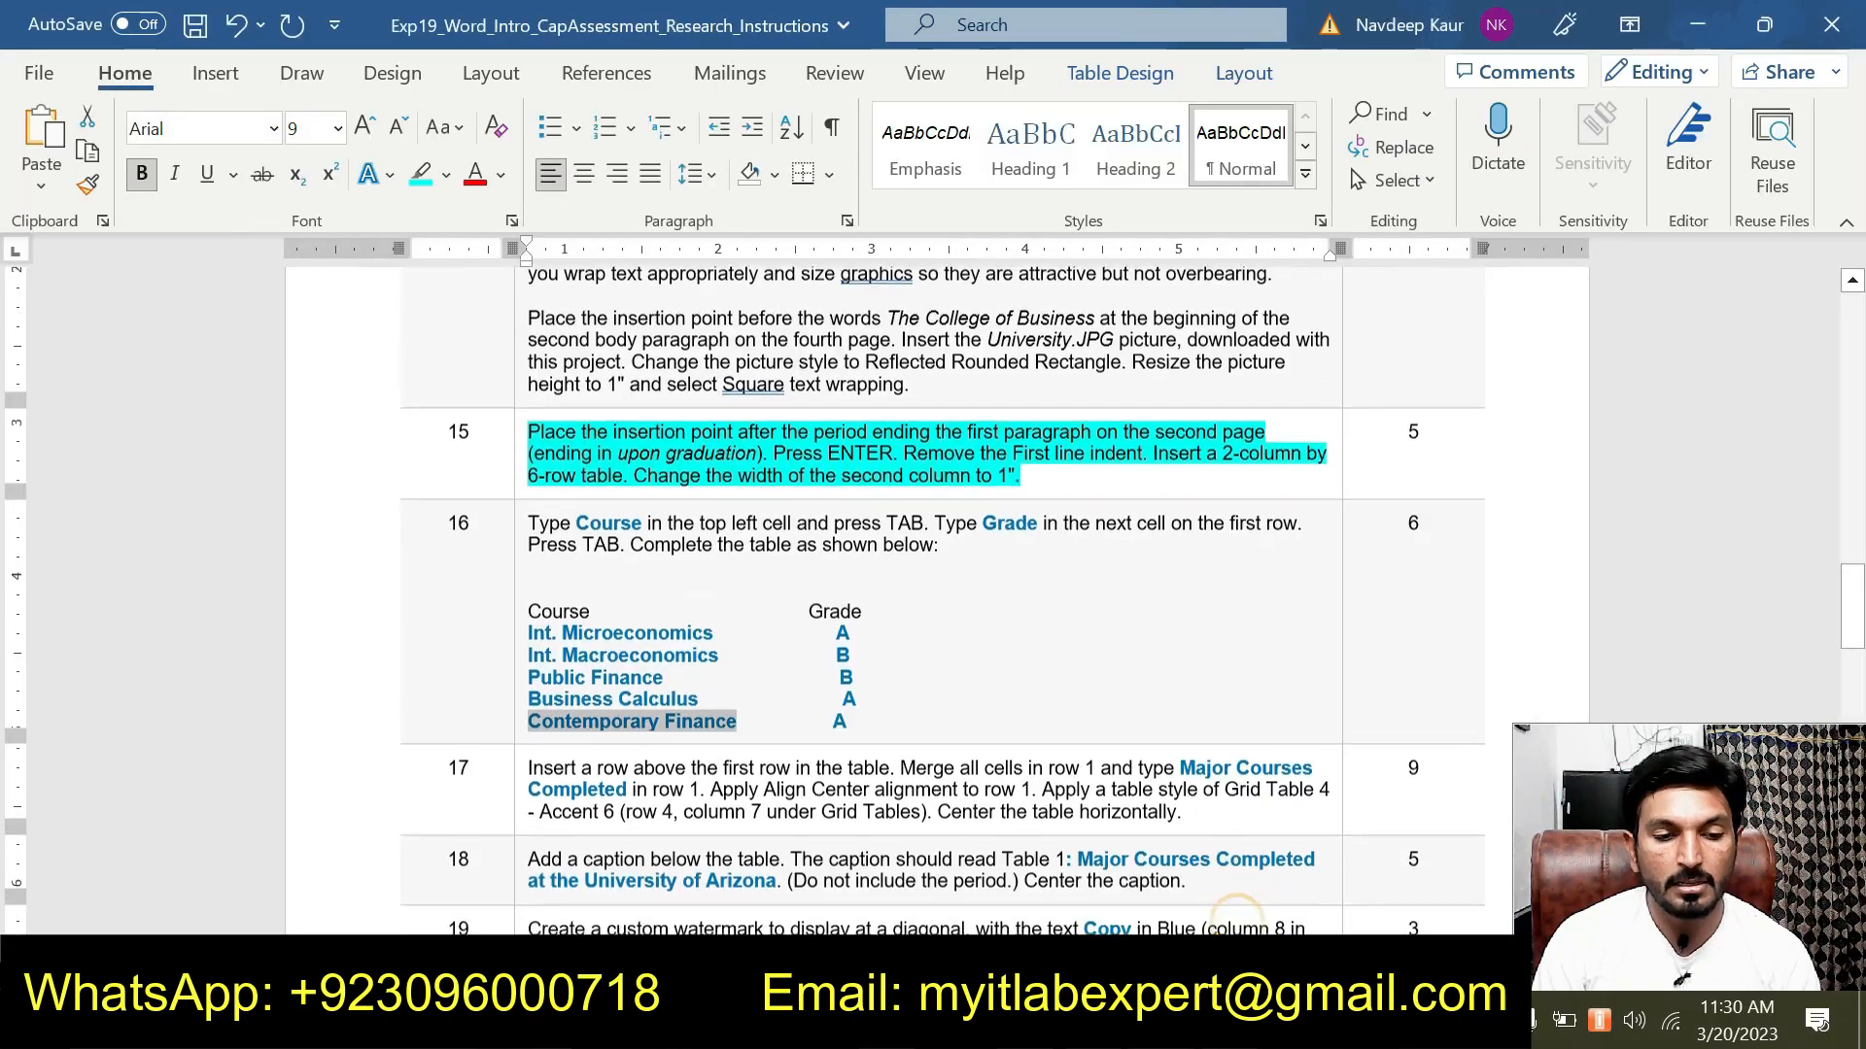
scroll(943, 583, "down", 1)
left_click_drag(1022, 463, 528, 417)
left_click(664, 371)
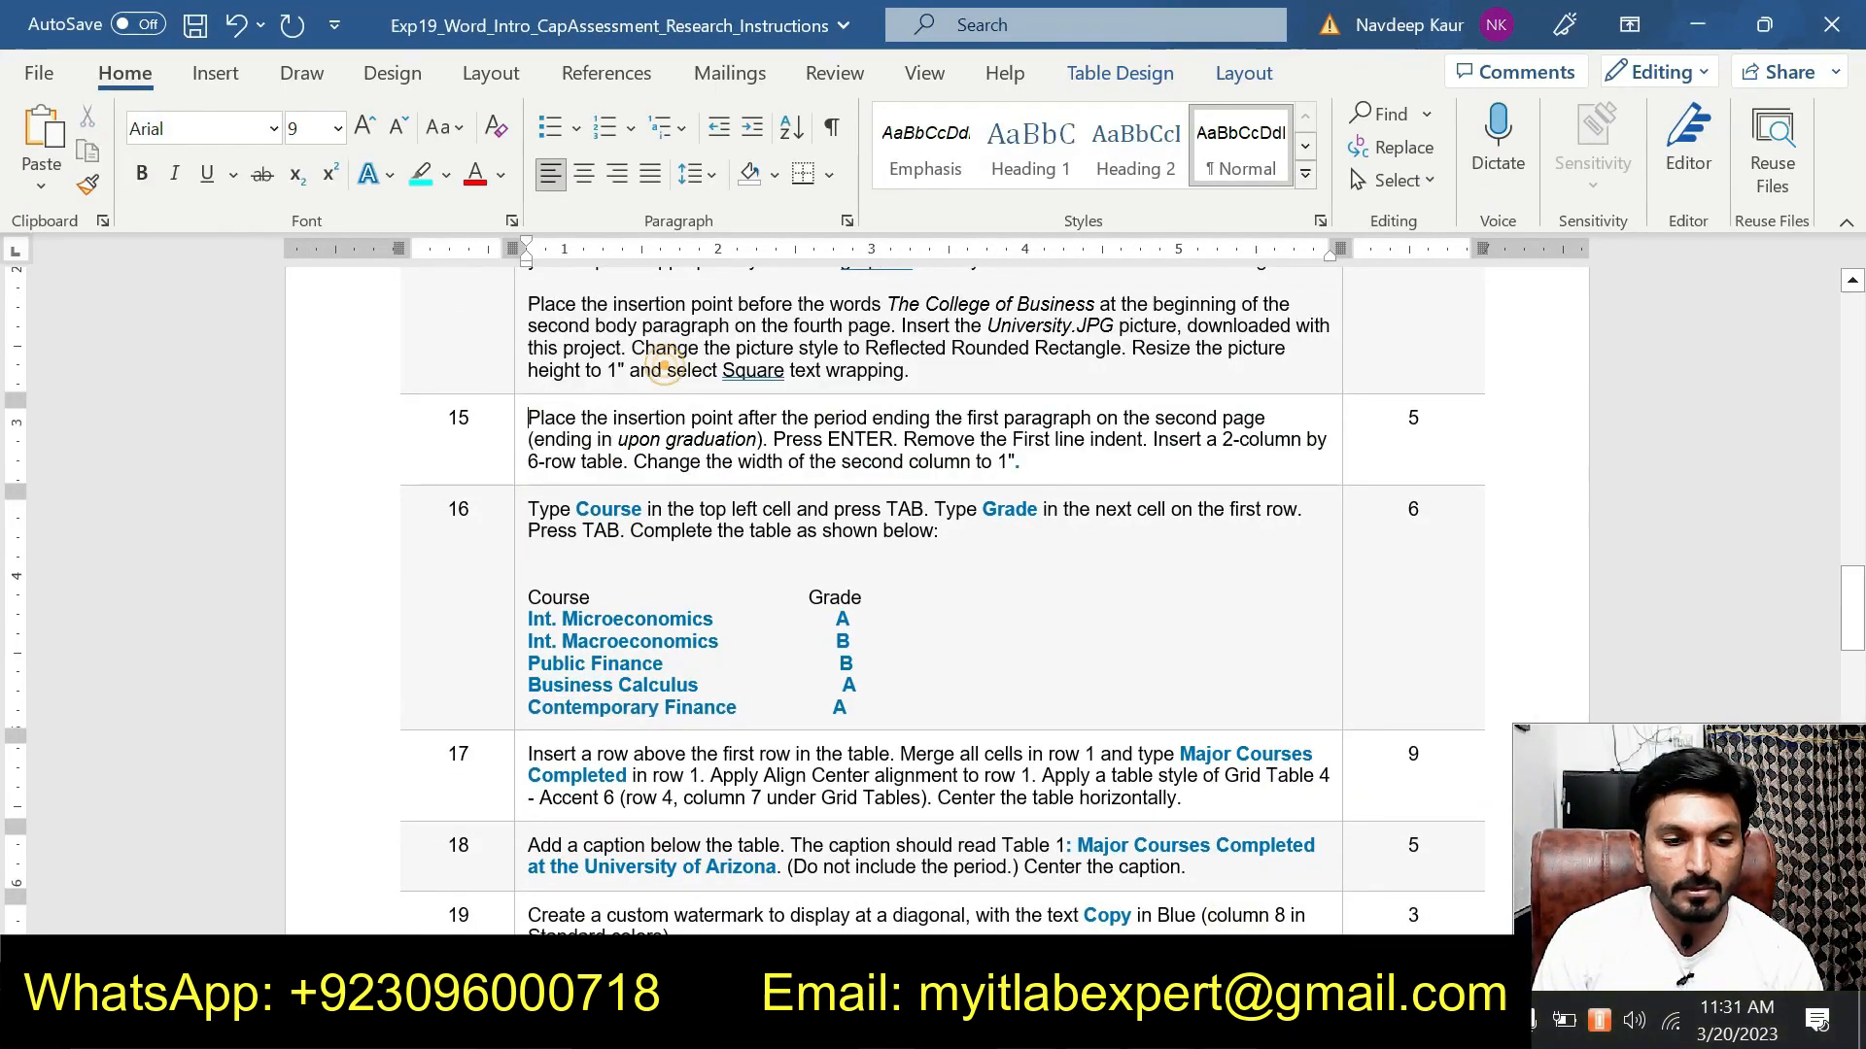
scroll(1241, 600, "down", 4)
left_click_drag(1182, 570, 528, 526)
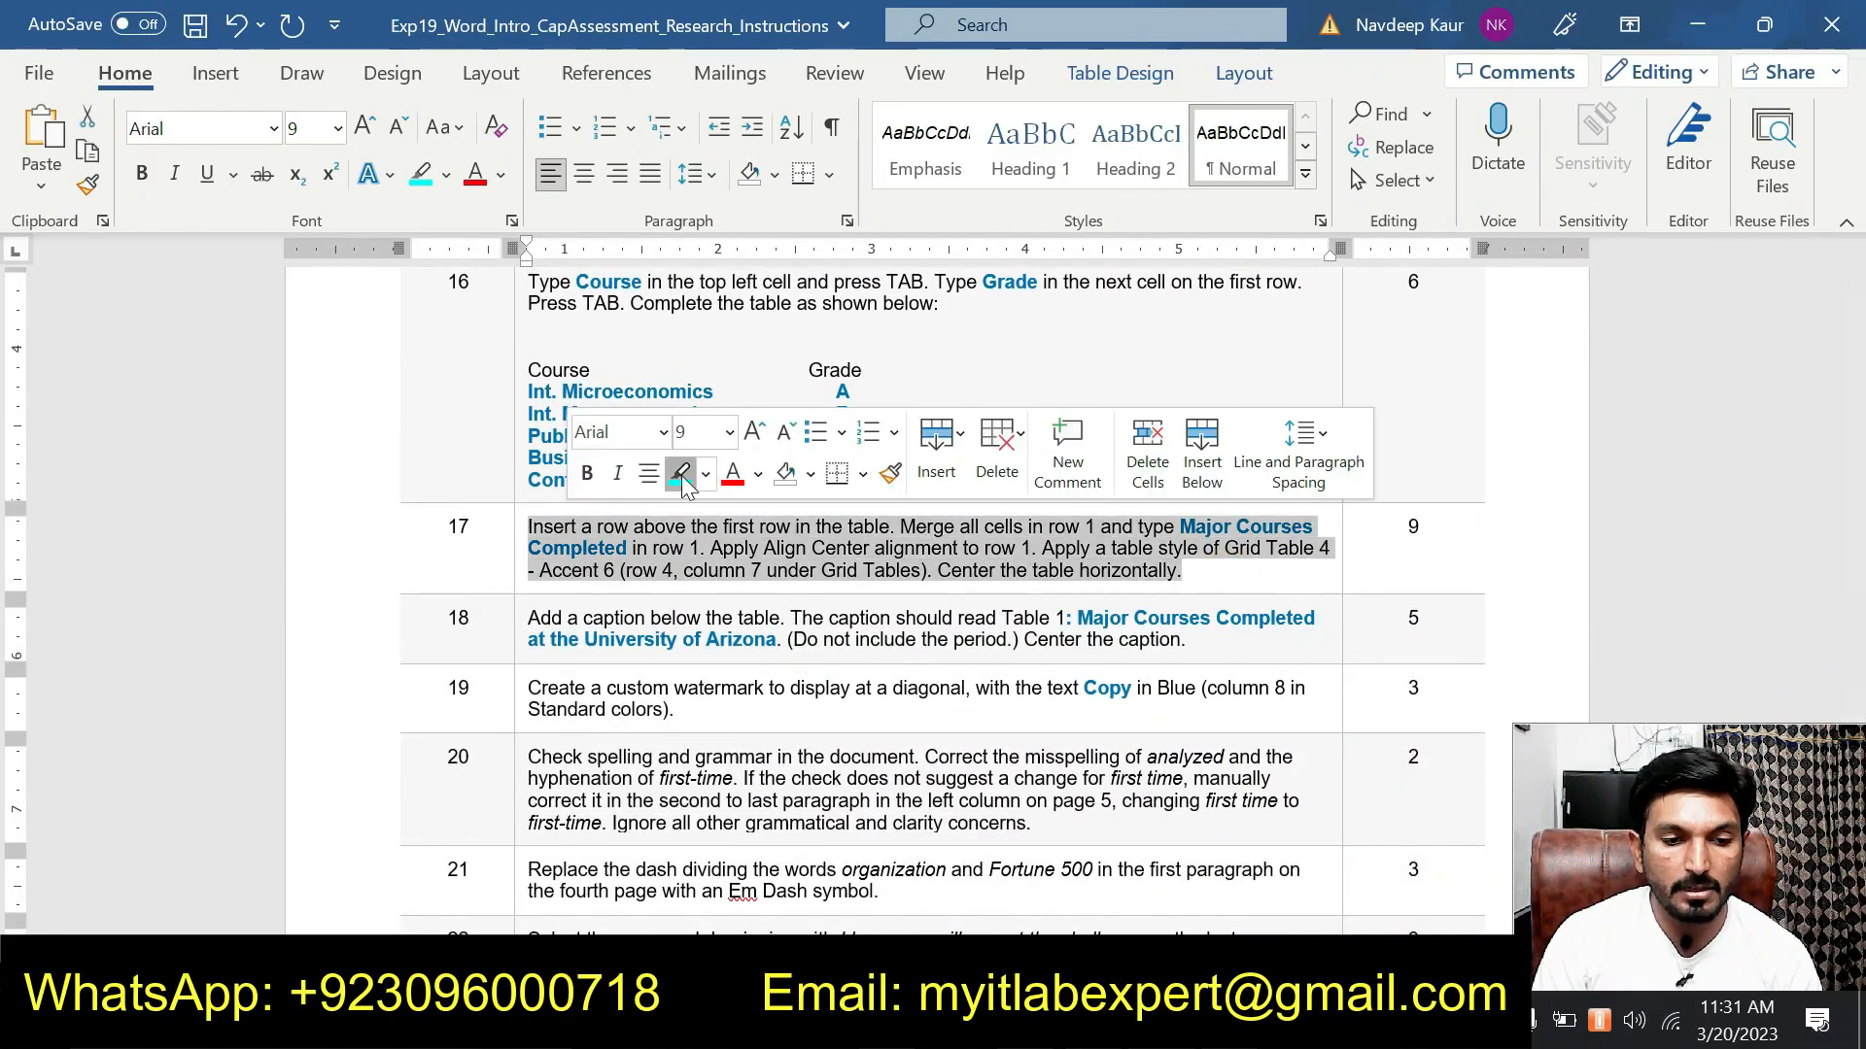
scroll(683, 483, "down", 12)
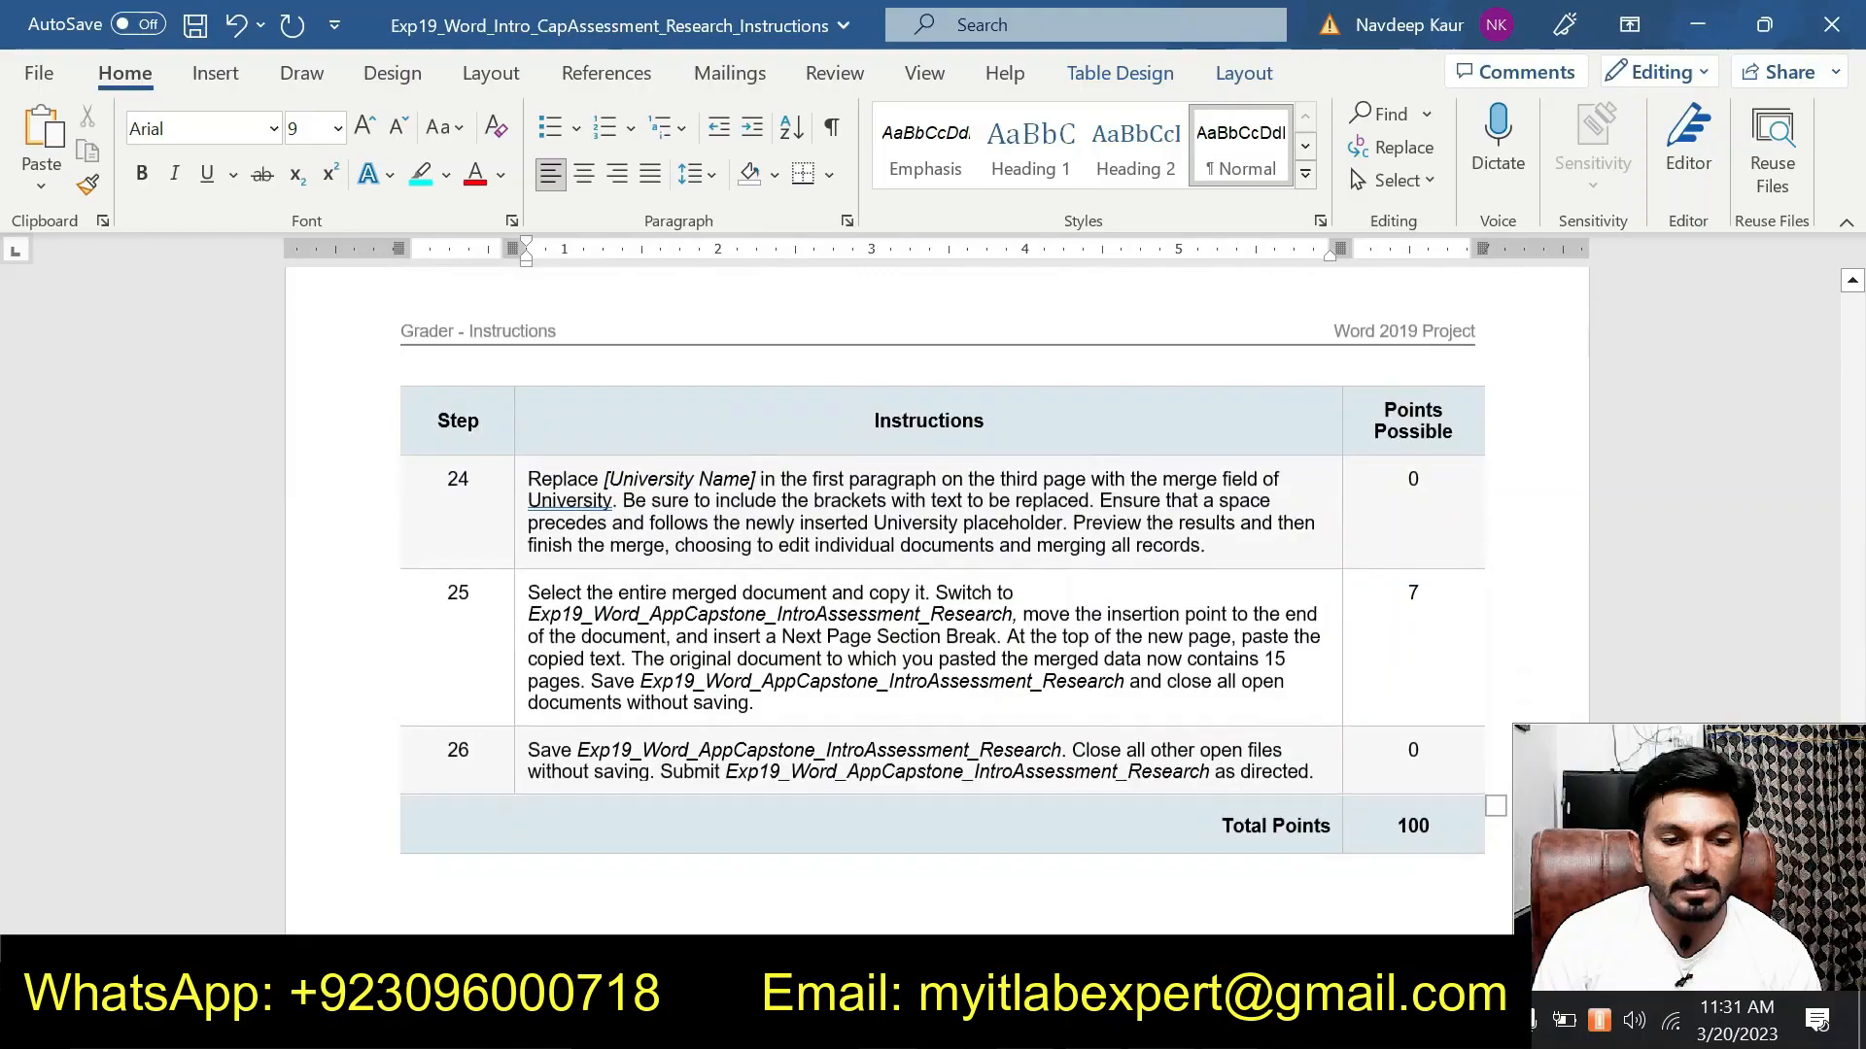
scroll(845, 632, "up", 12)
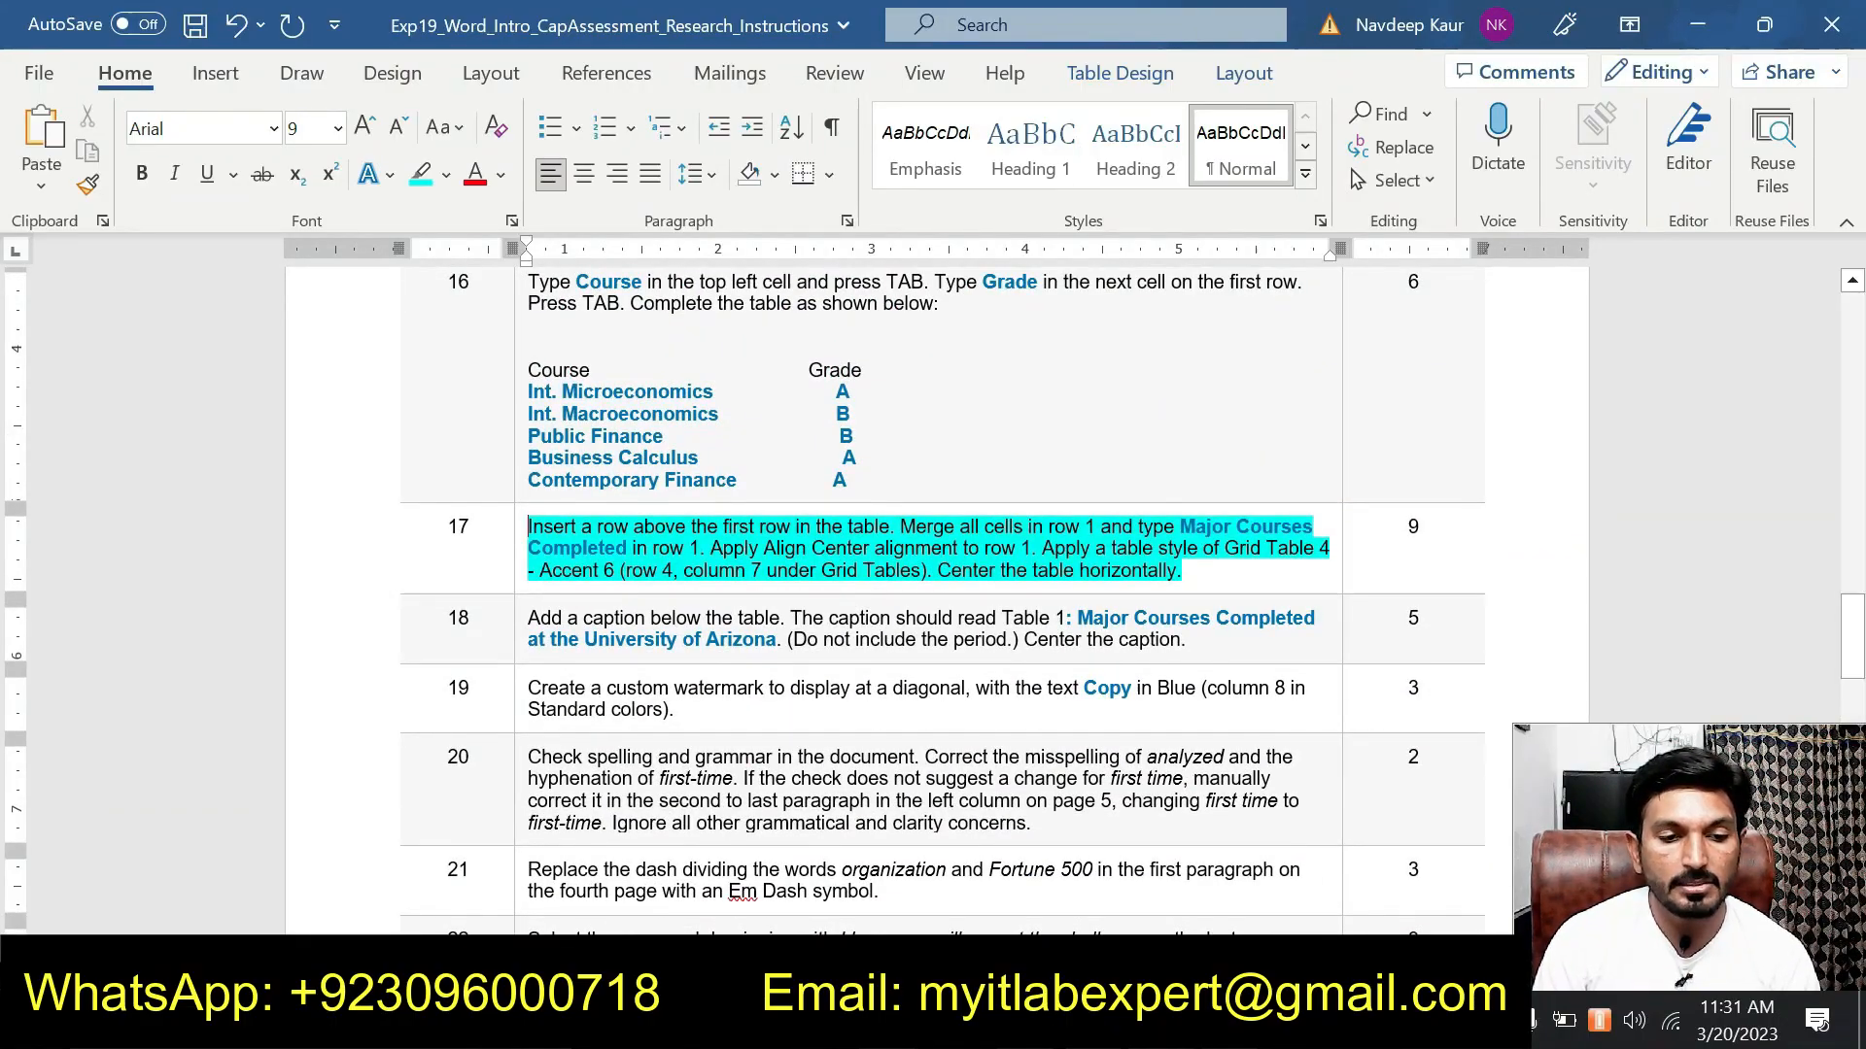
left_click(632, 571)
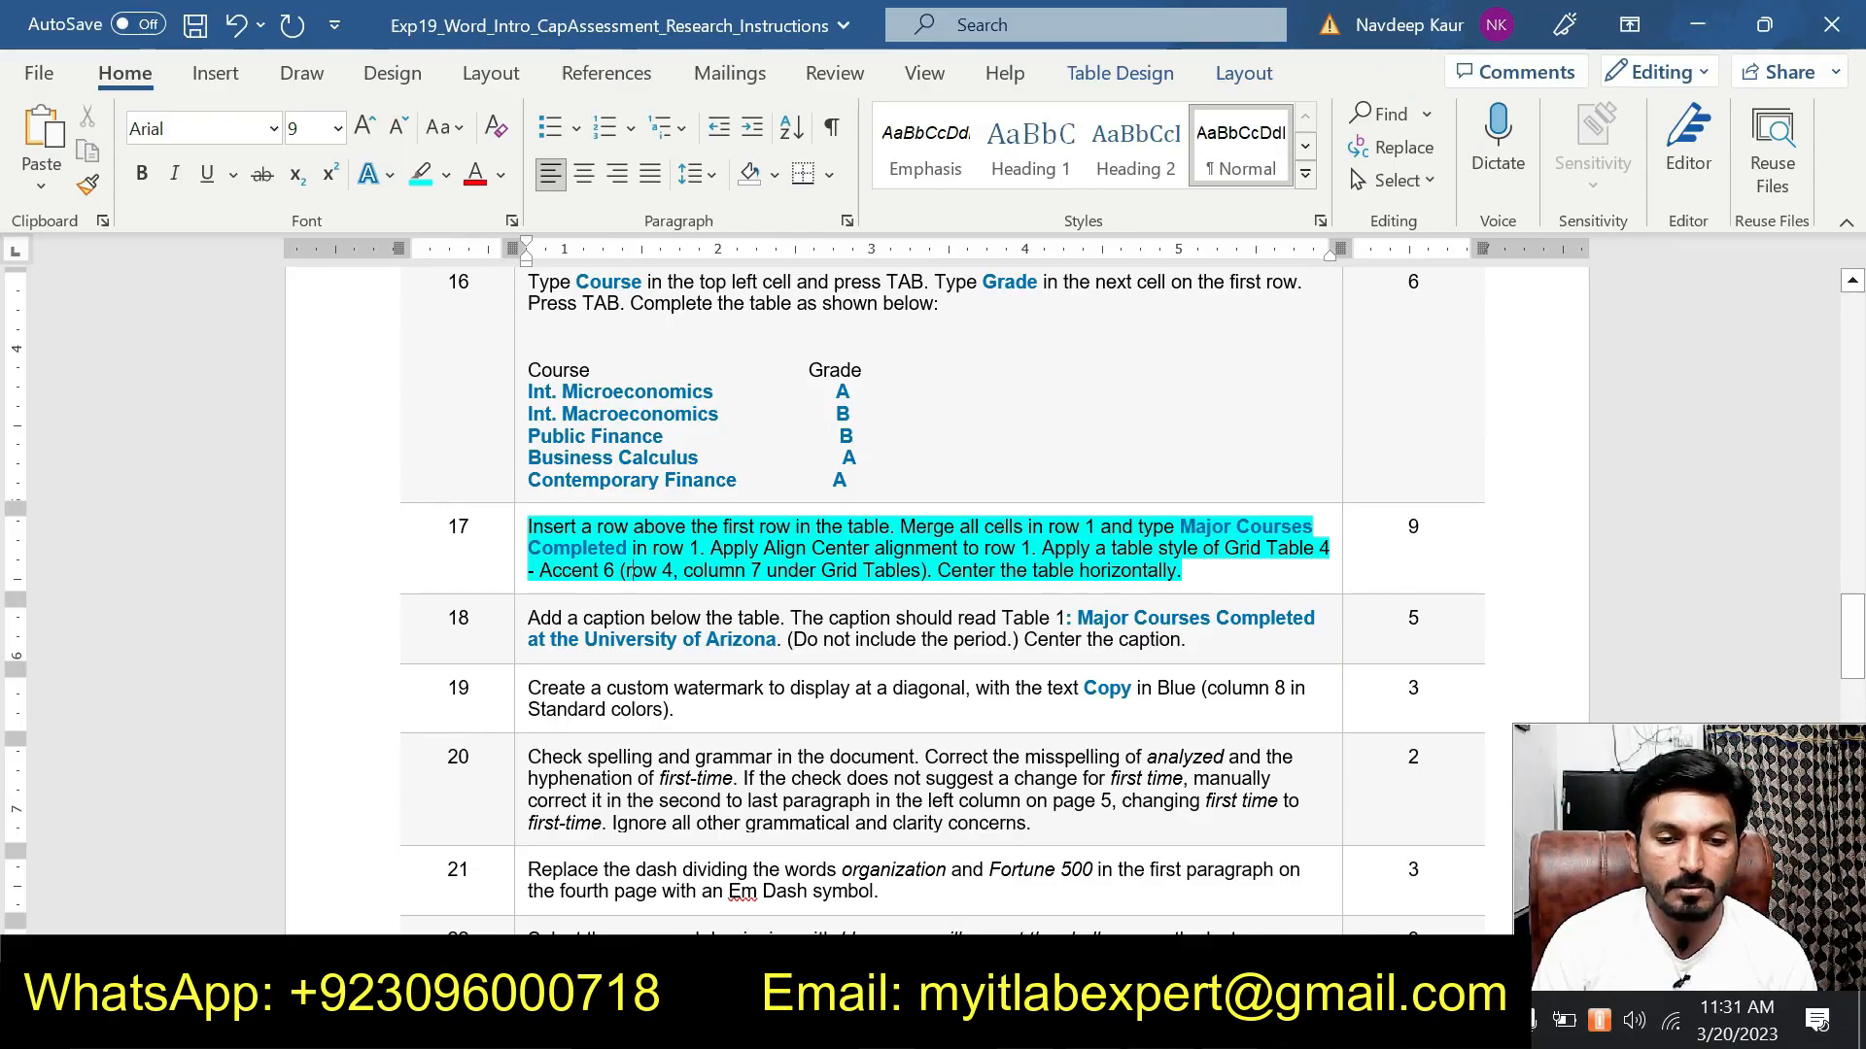
left_click(1118, 543)
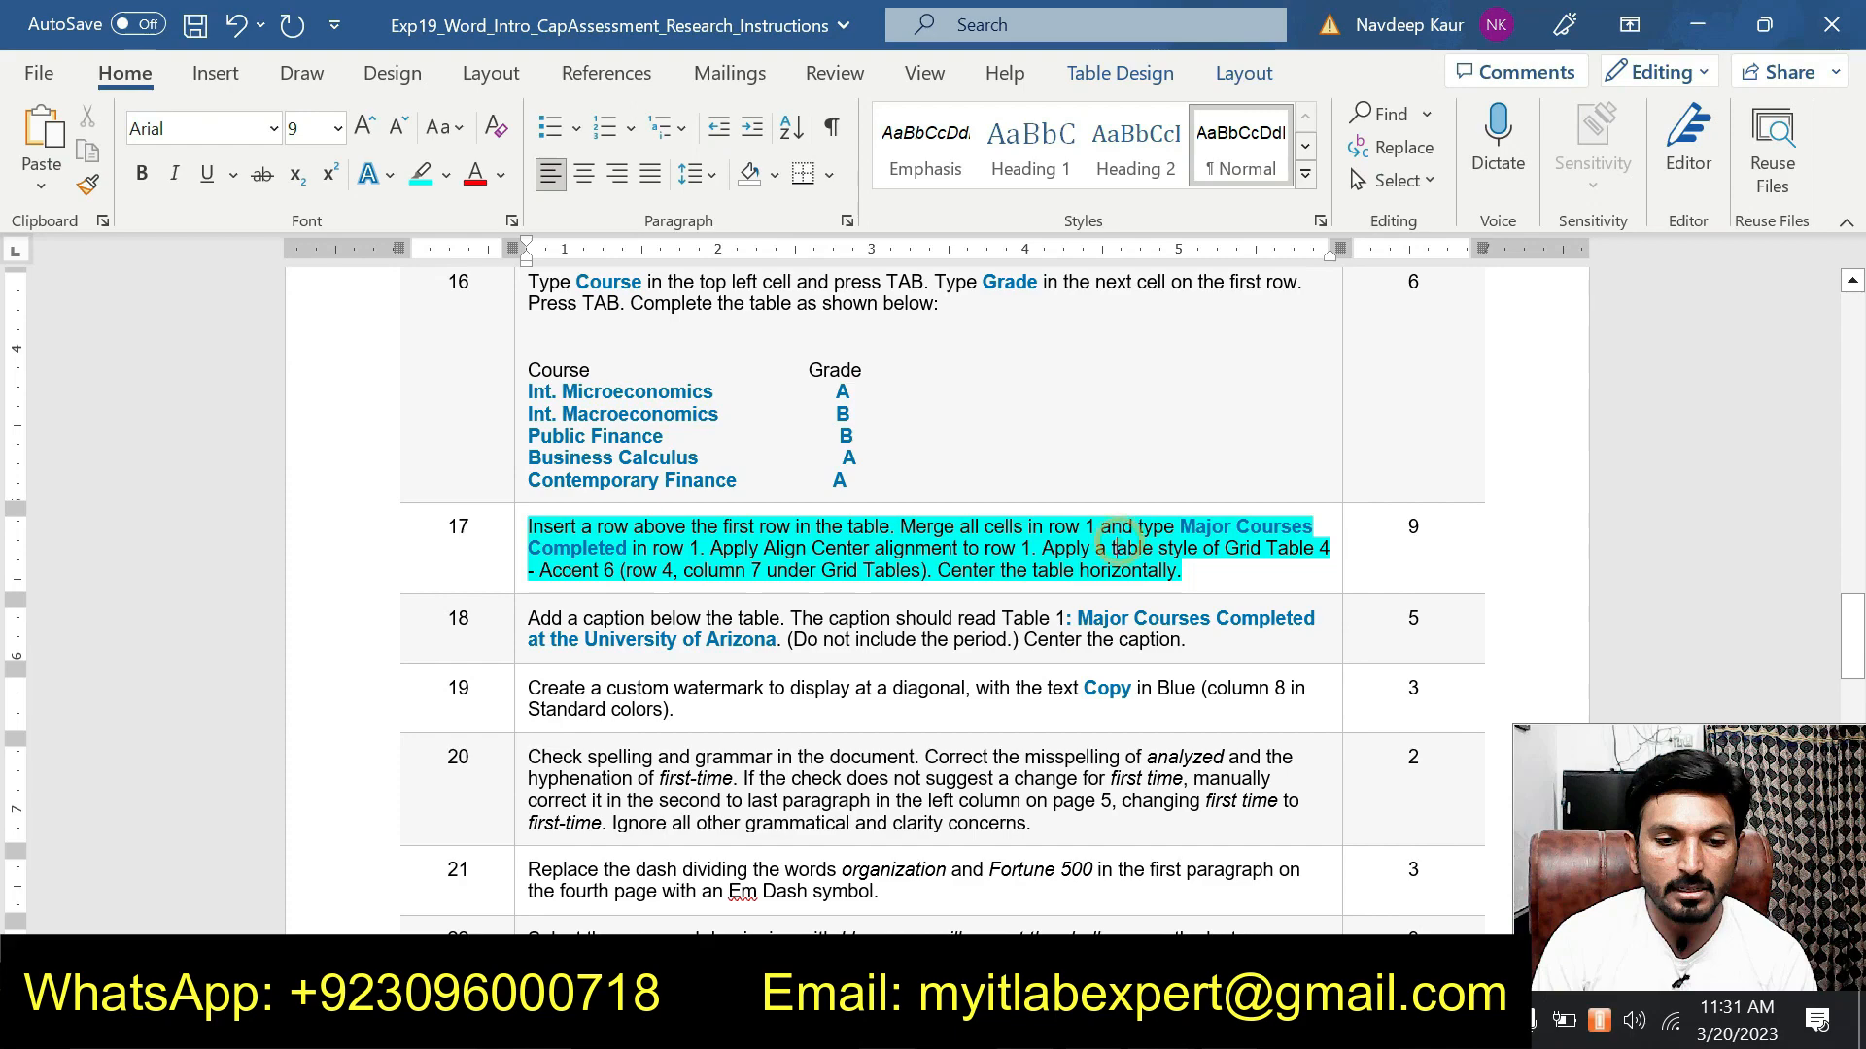
Copy "Major Courses Completed" from step 17 of the instructions and return to the research document.
left_click_drag(1179, 526, 627, 548)
key("ctrl+c")
left_click(1163, 1030)
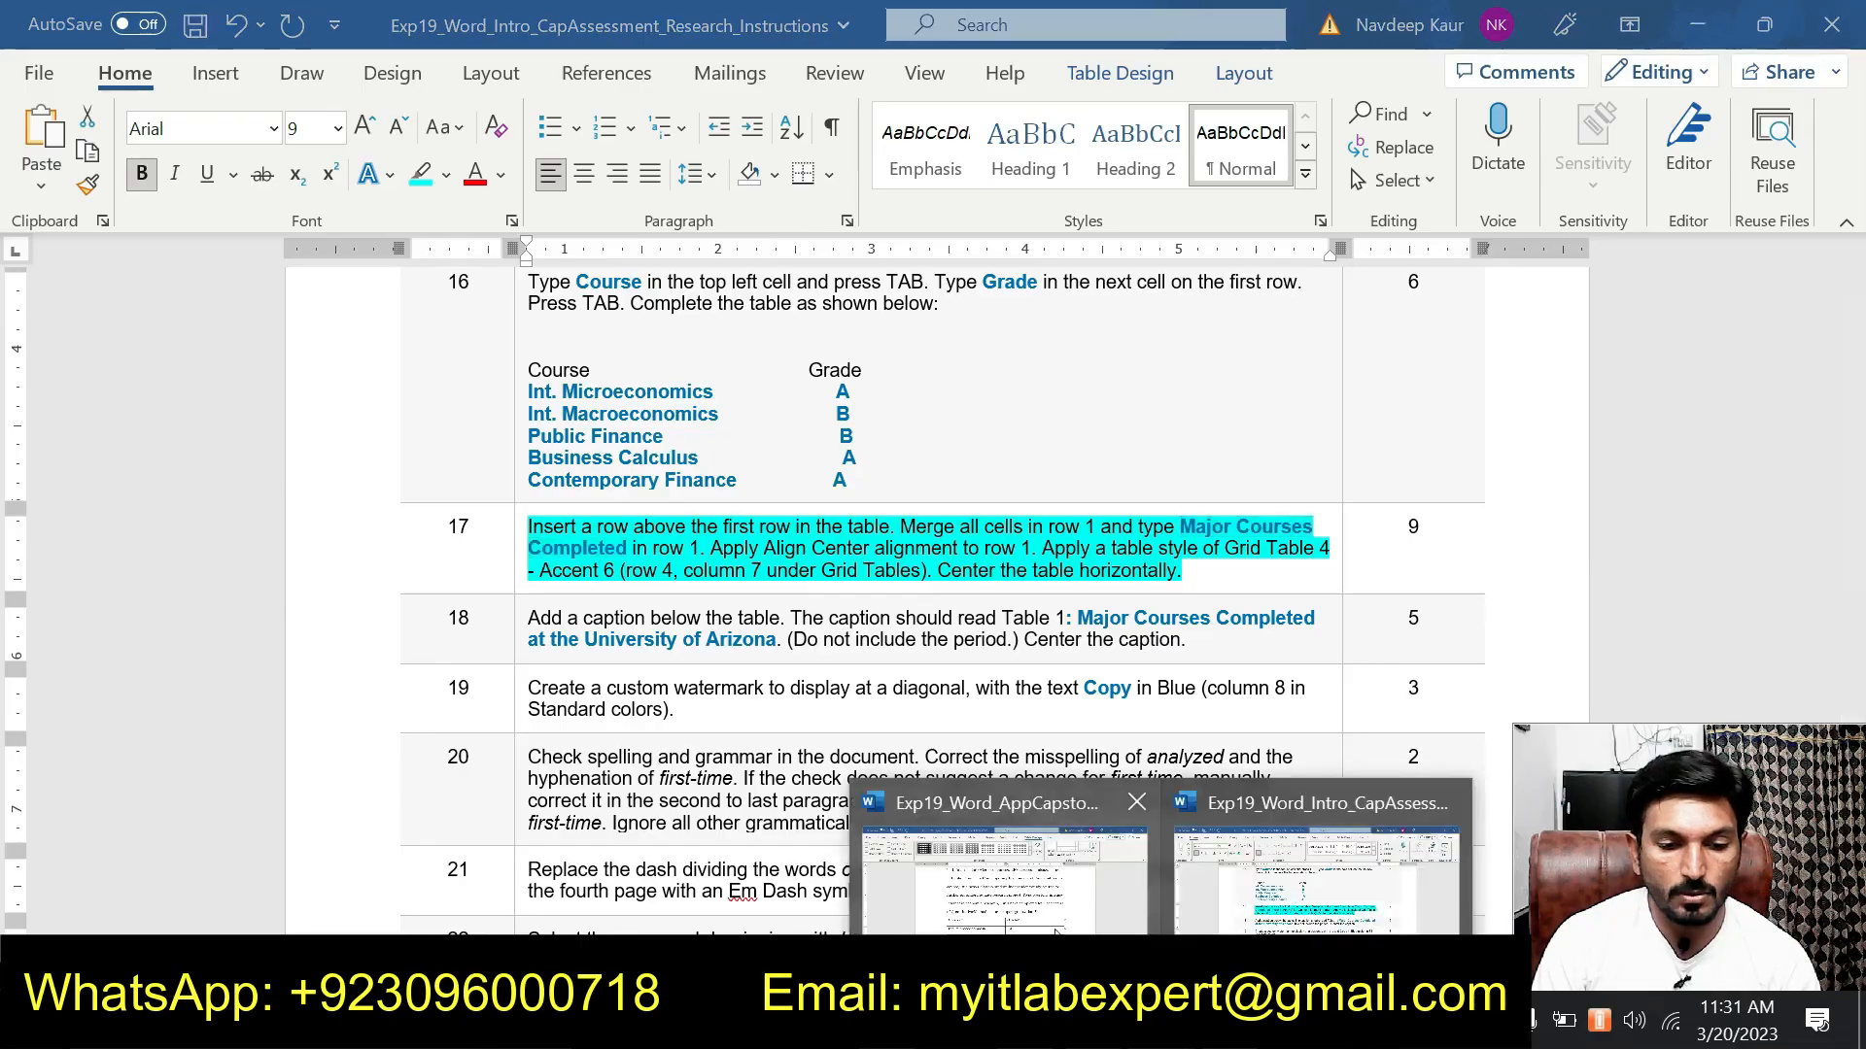
left_click(1056, 931)
Insert a row above the table's Course and Grade row and merge the new row's cells.
left_click(805, 620)
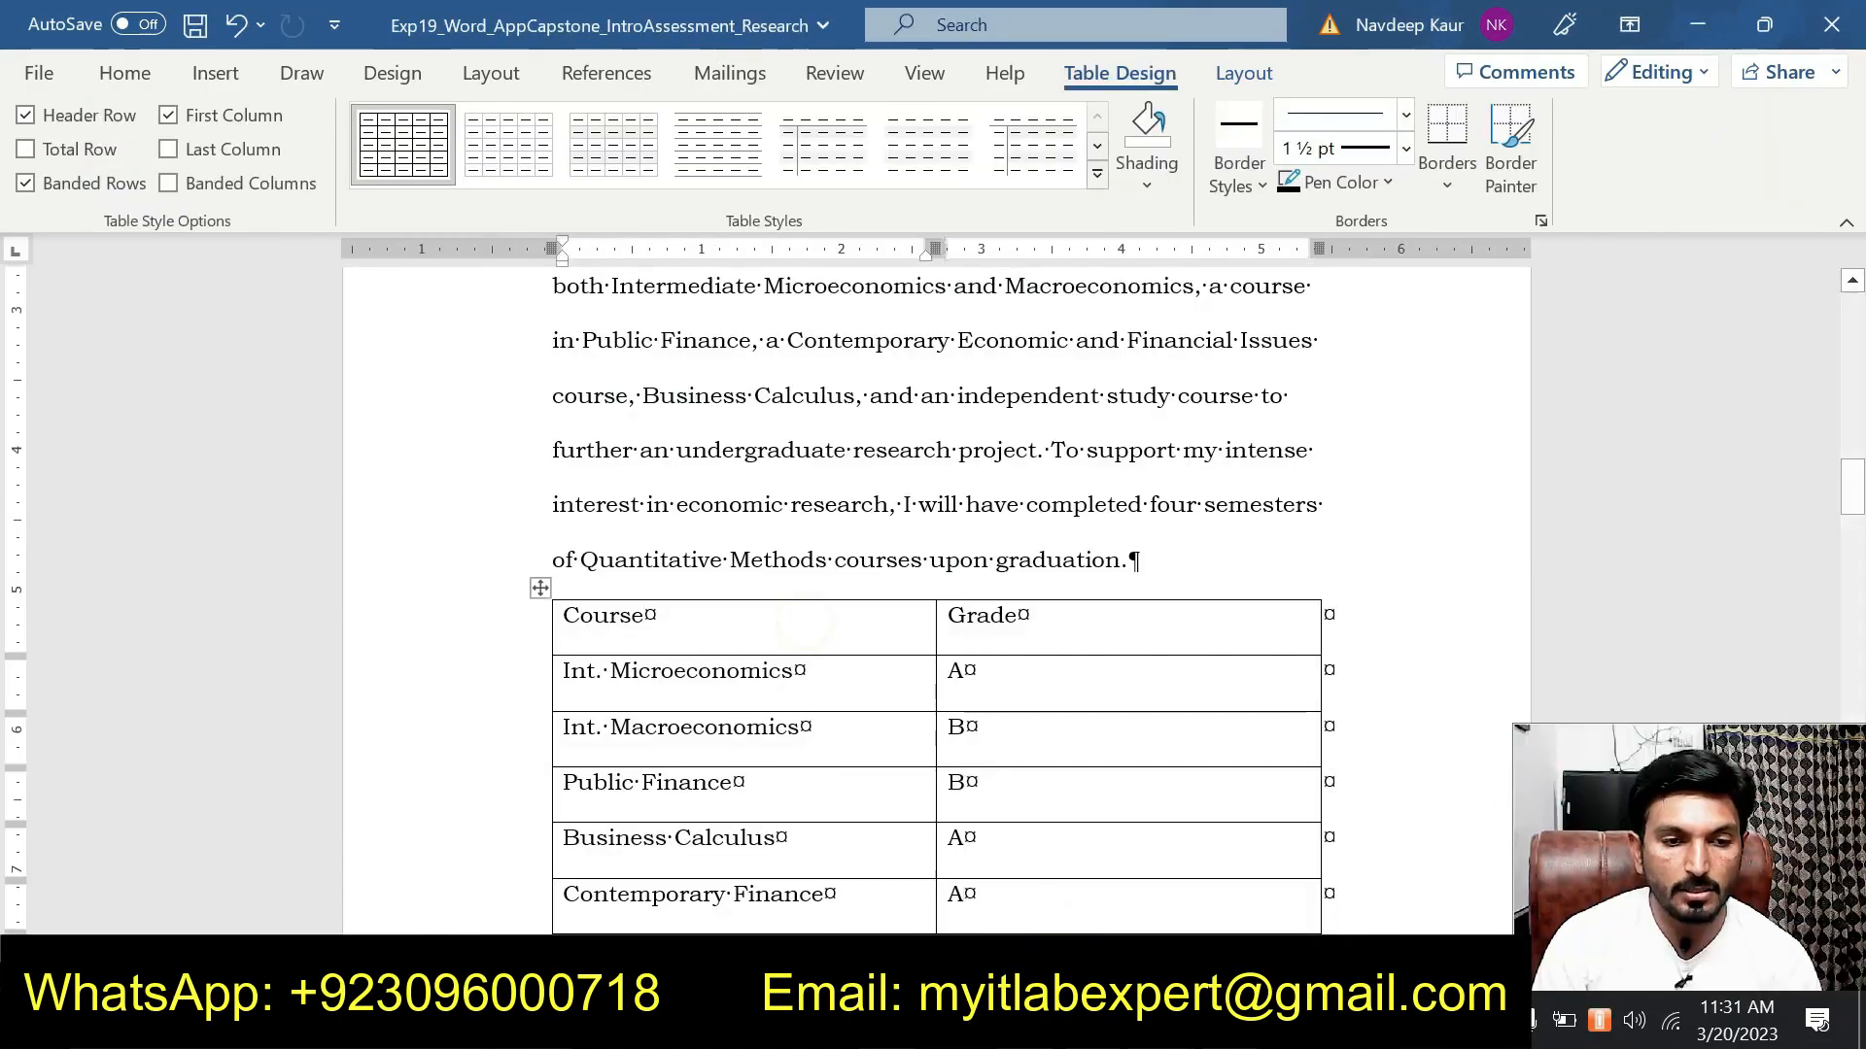
left_click(1234, 75)
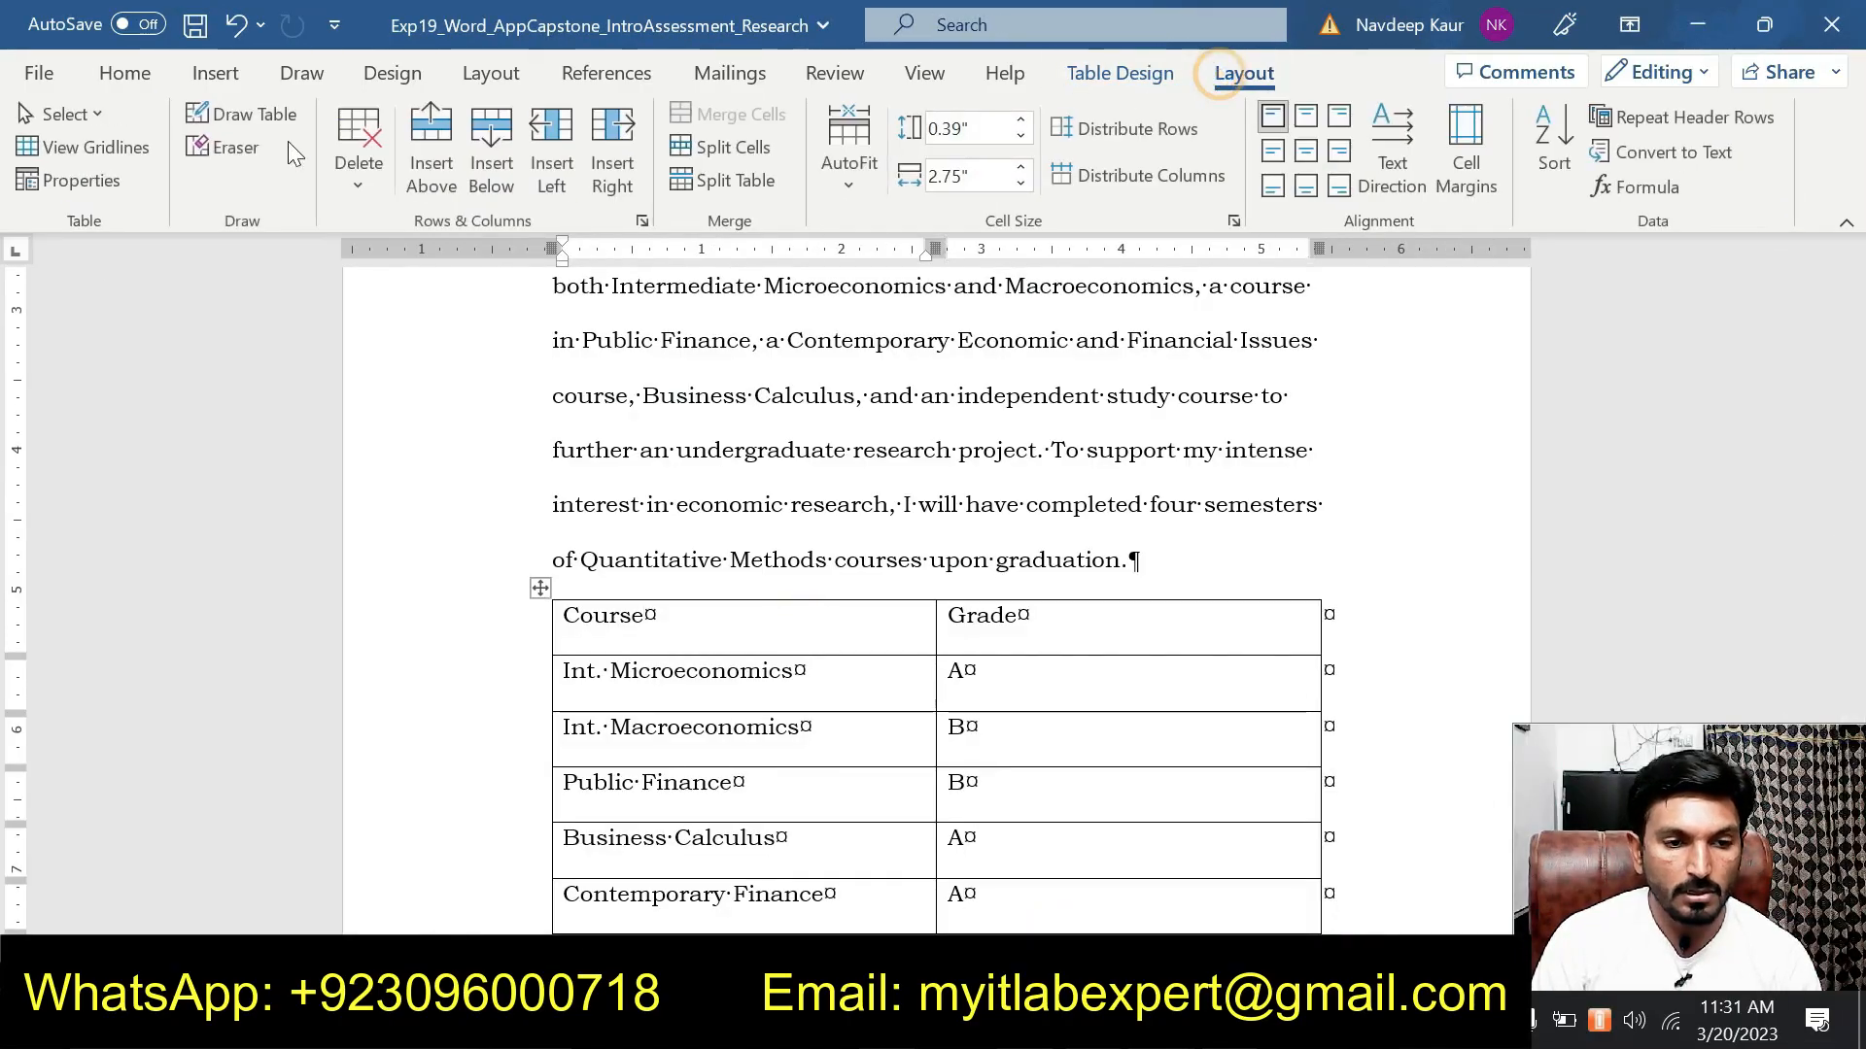
left_click(438, 136)
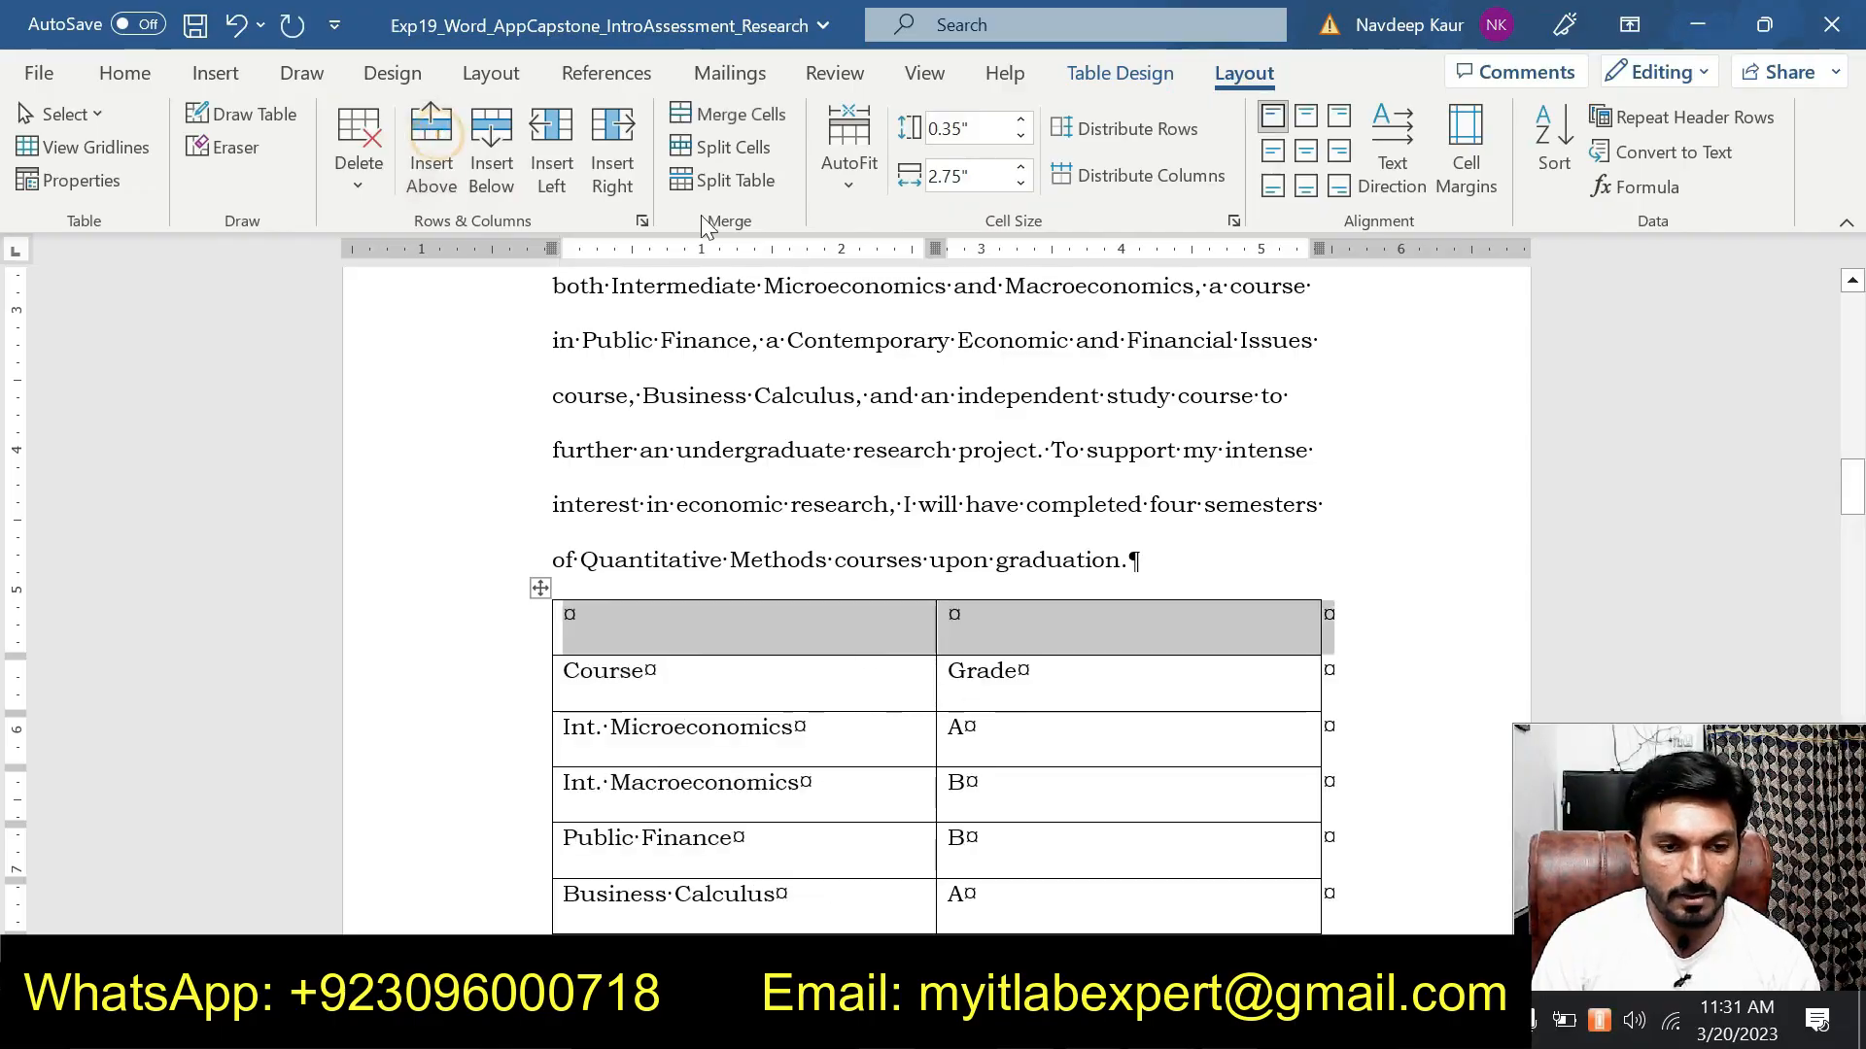
left_click(735, 115)
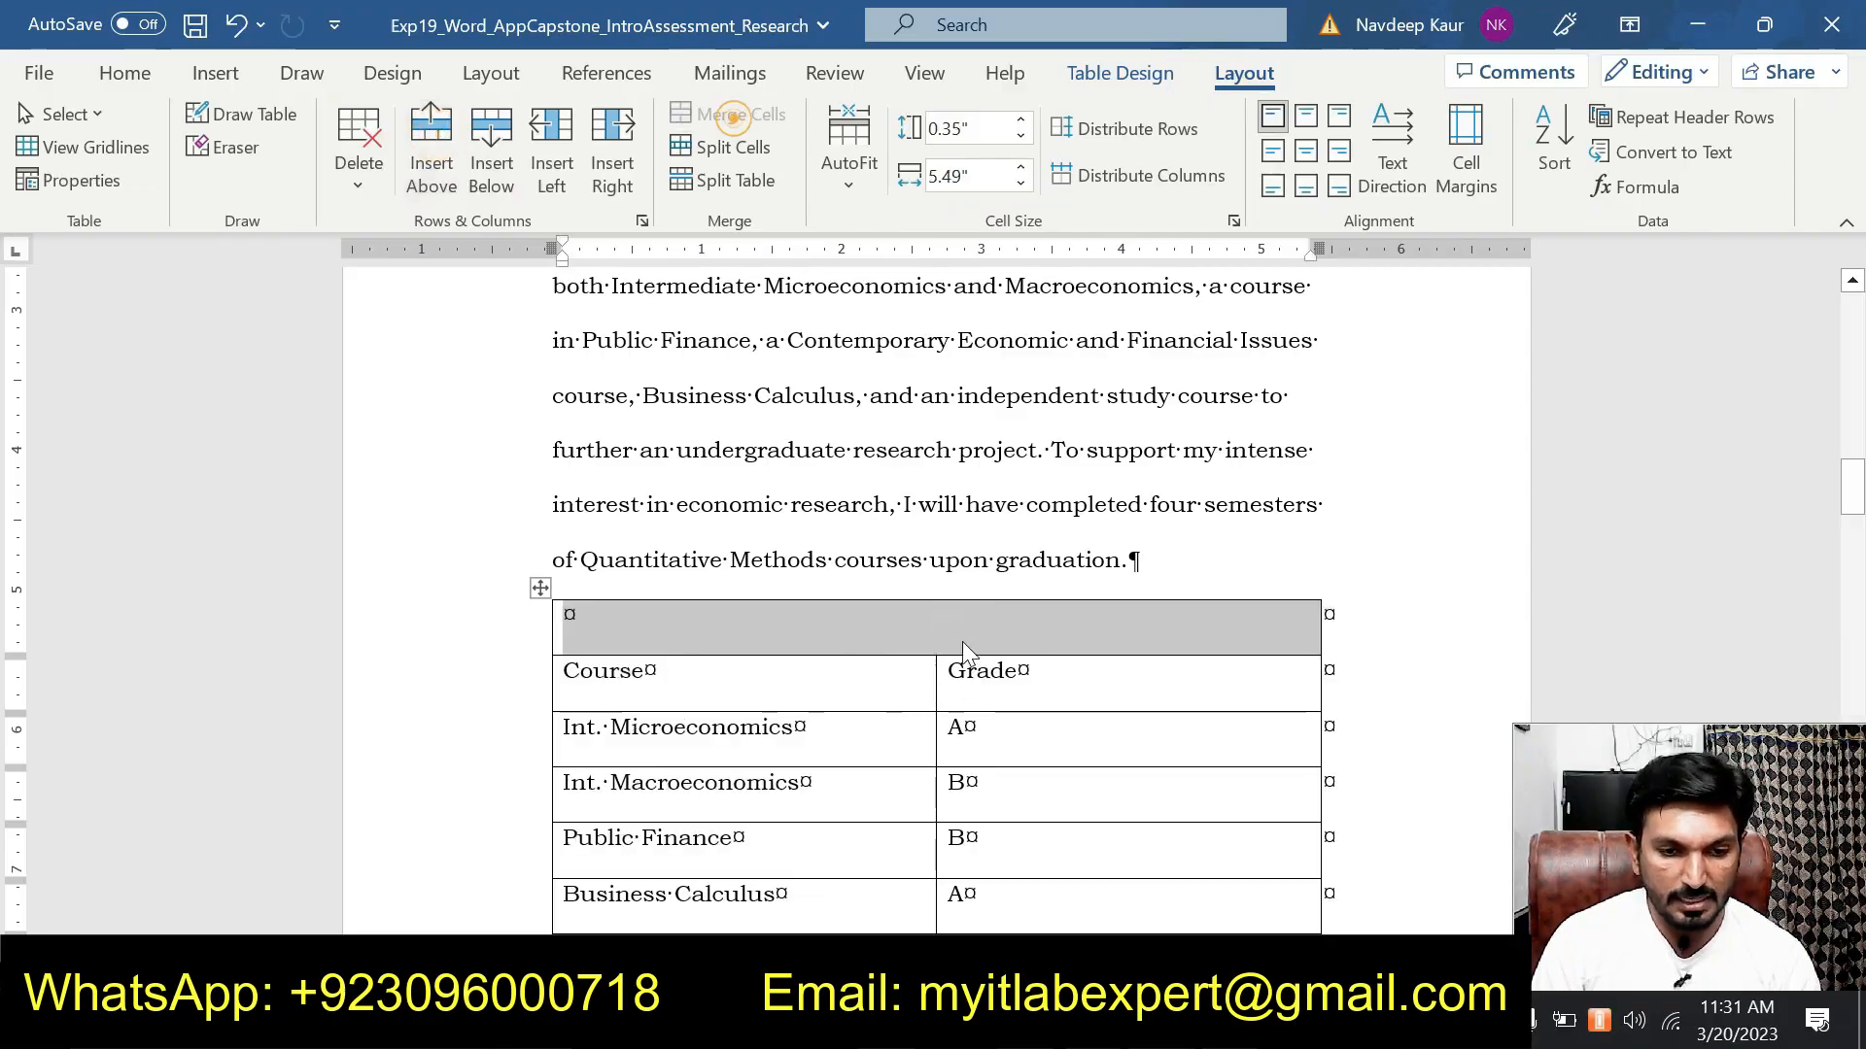
Paste "Major Courses Completed" into the merged first row of the table as text only.
left_click(562, 616)
key("ctrl+v")
left_click(911, 650)
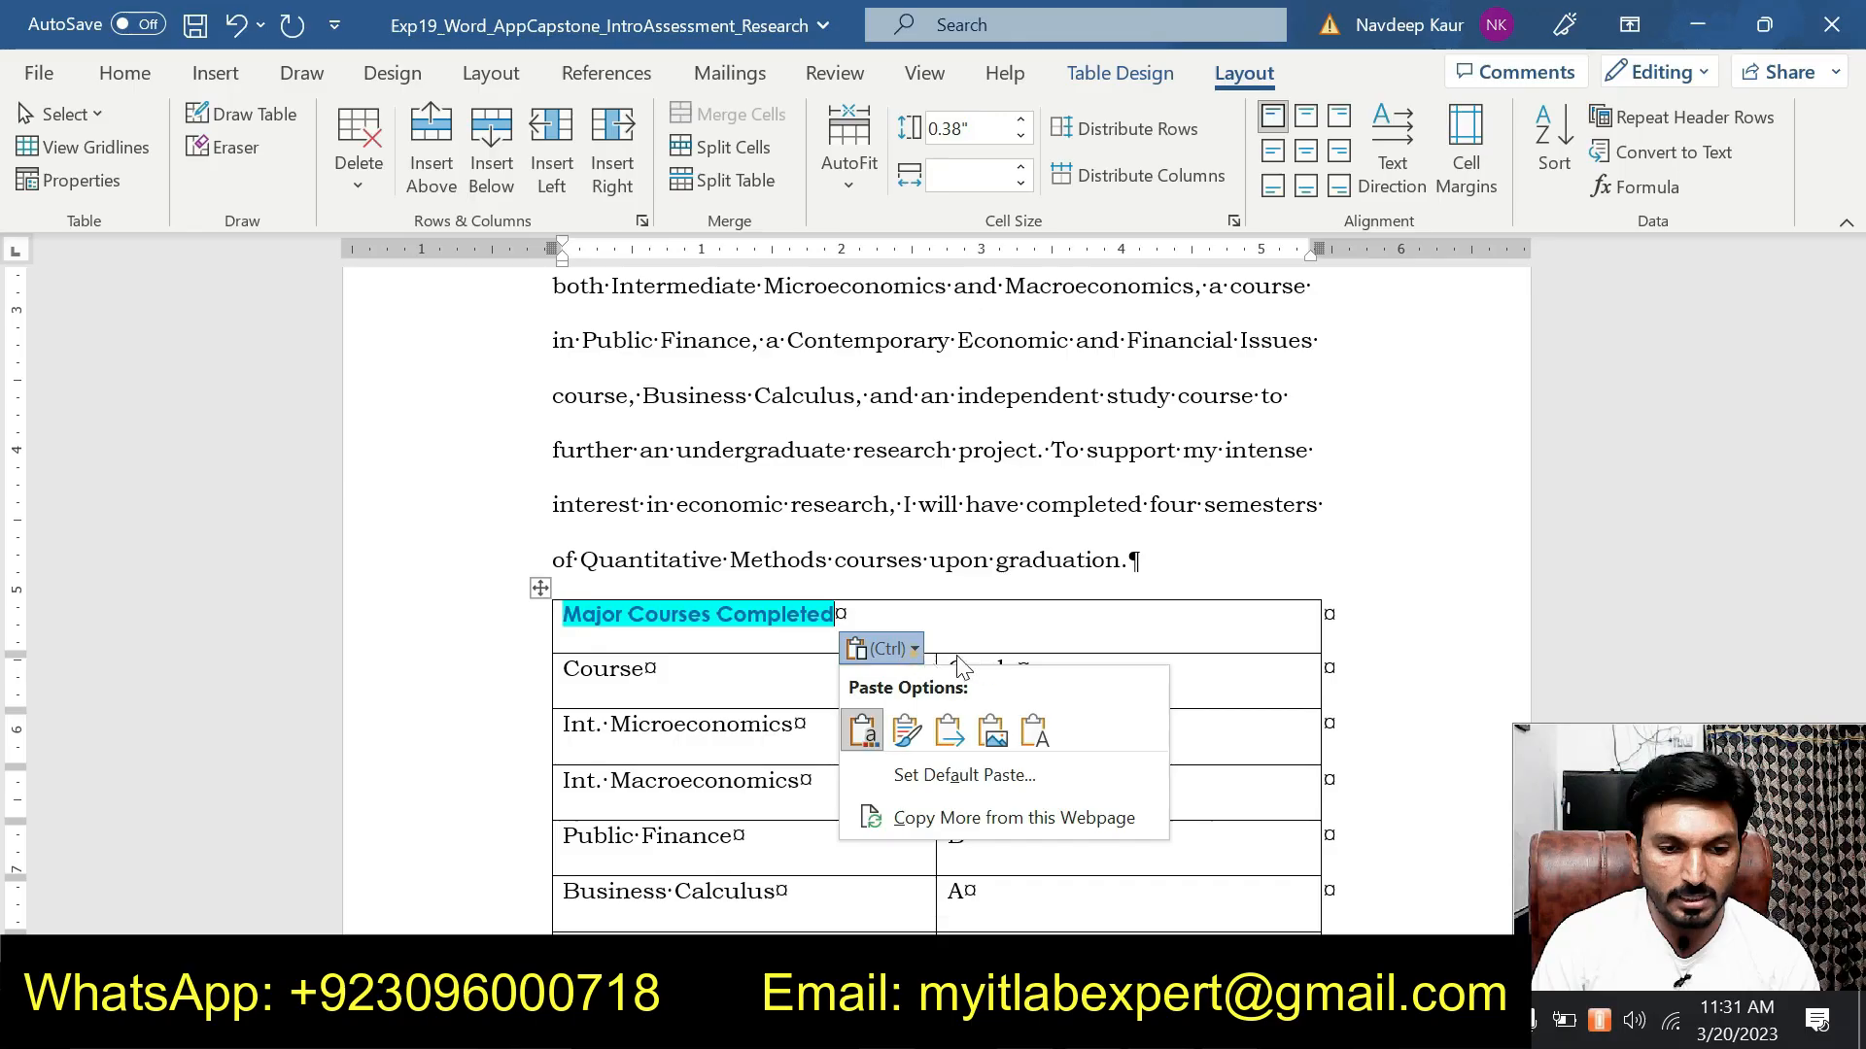
left_click(1028, 728)
Recheck step 17 of the instructions and apply Align Center alignment to the table's first row.
mouse_move(1205, 1025)
left_click(1307, 879)
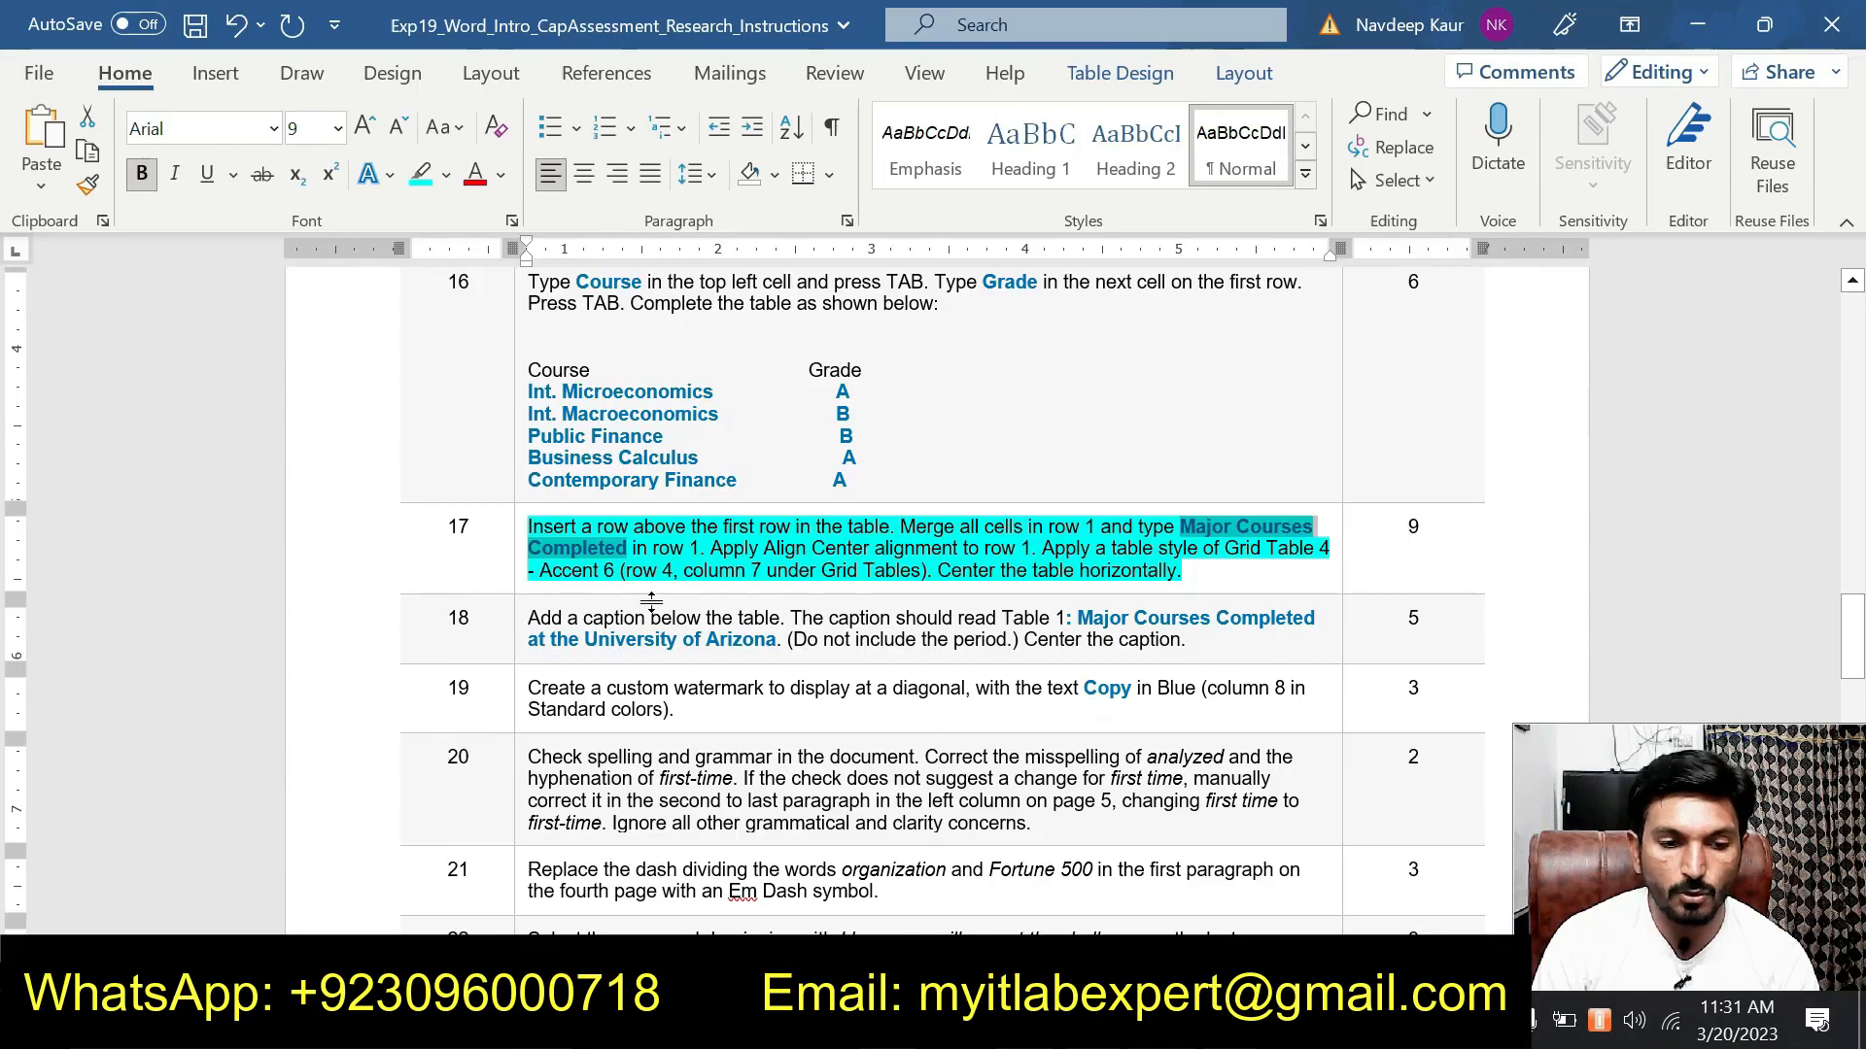
mouse_move(1205, 1025)
left_click(1032, 872)
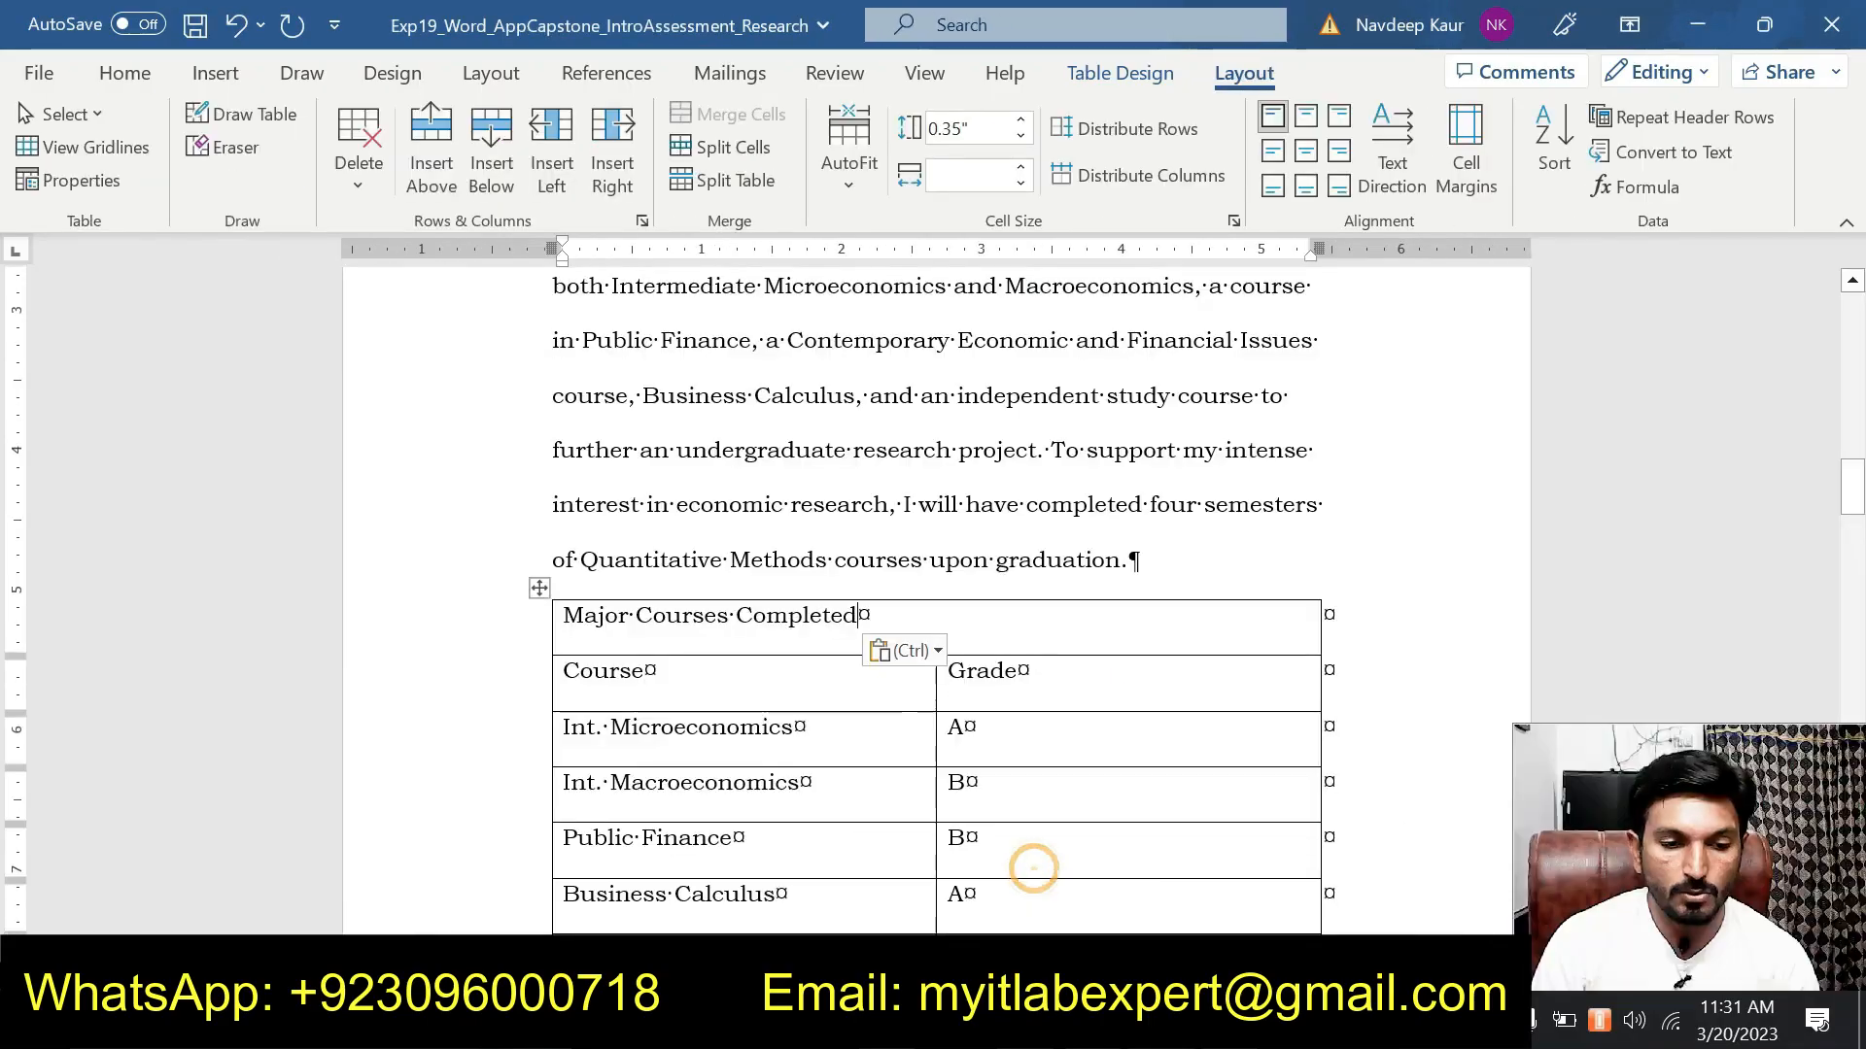
left_click(1308, 154)
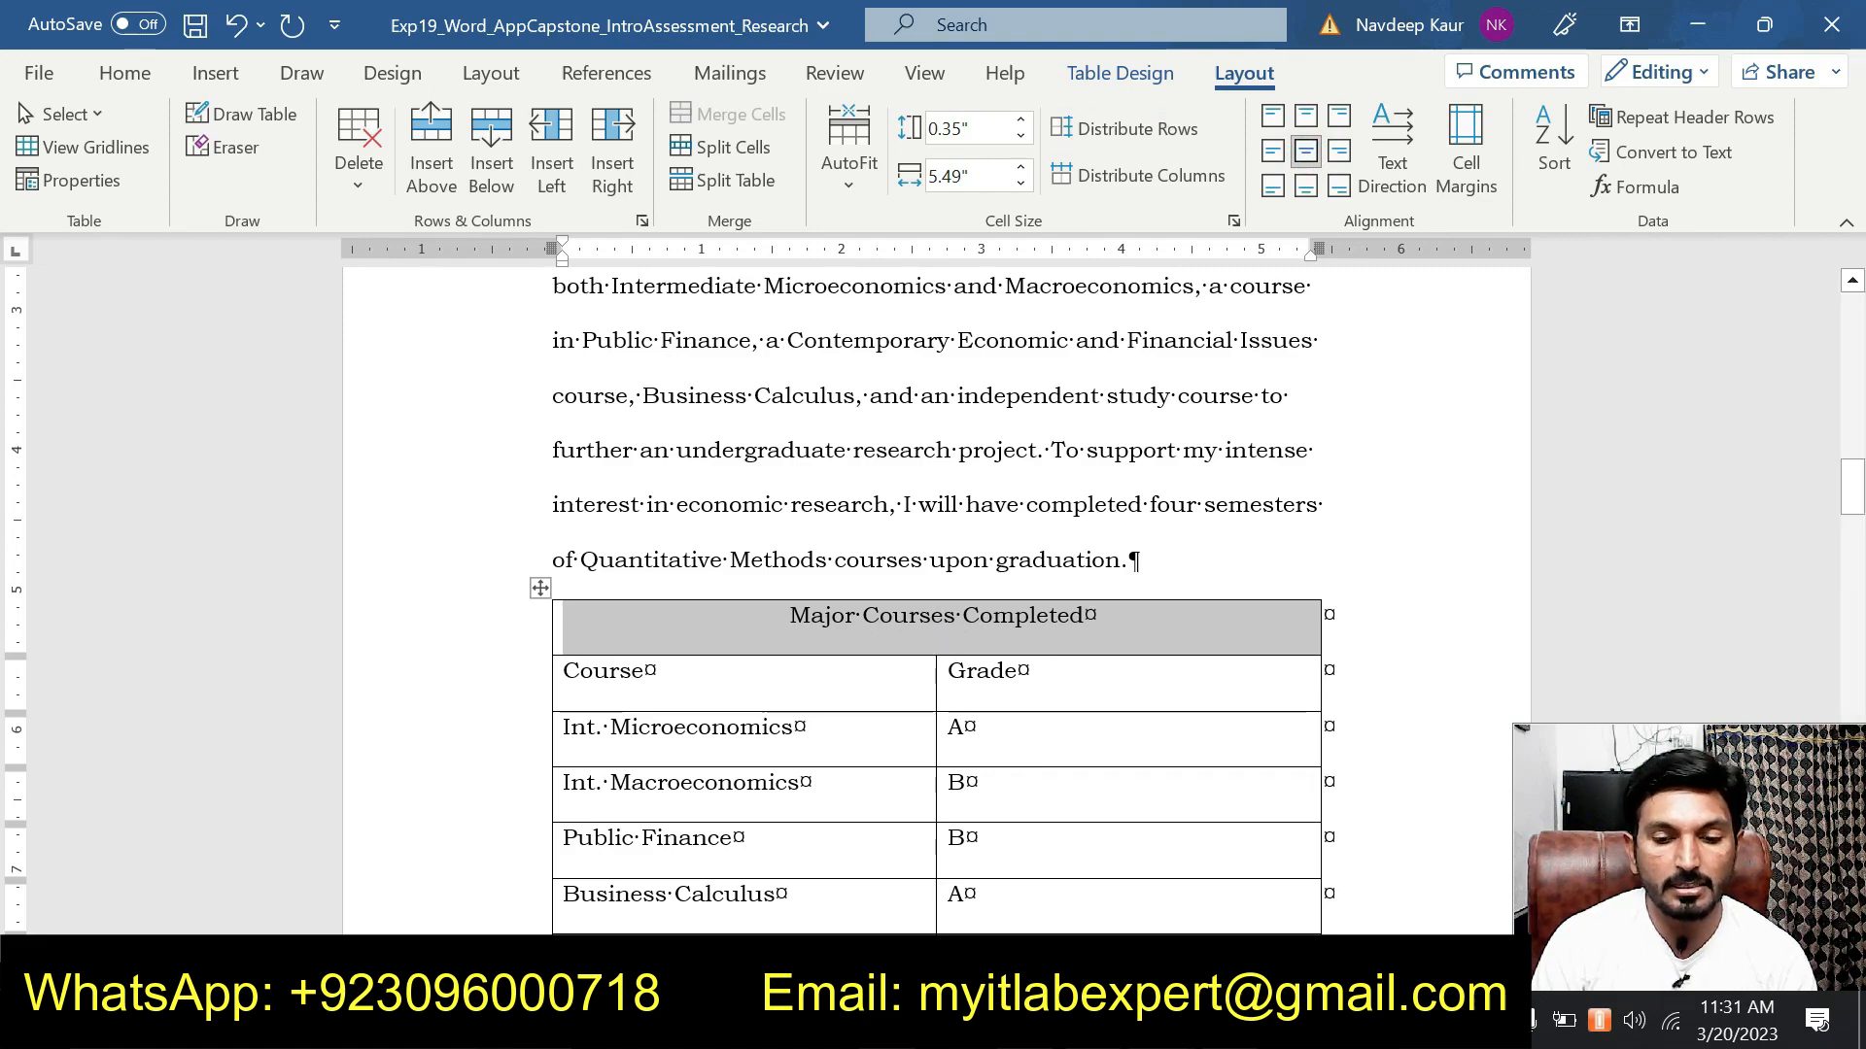
Apply the Grid Table 4 - Accent 6 table style to the courses table.
left_click(1132, 73)
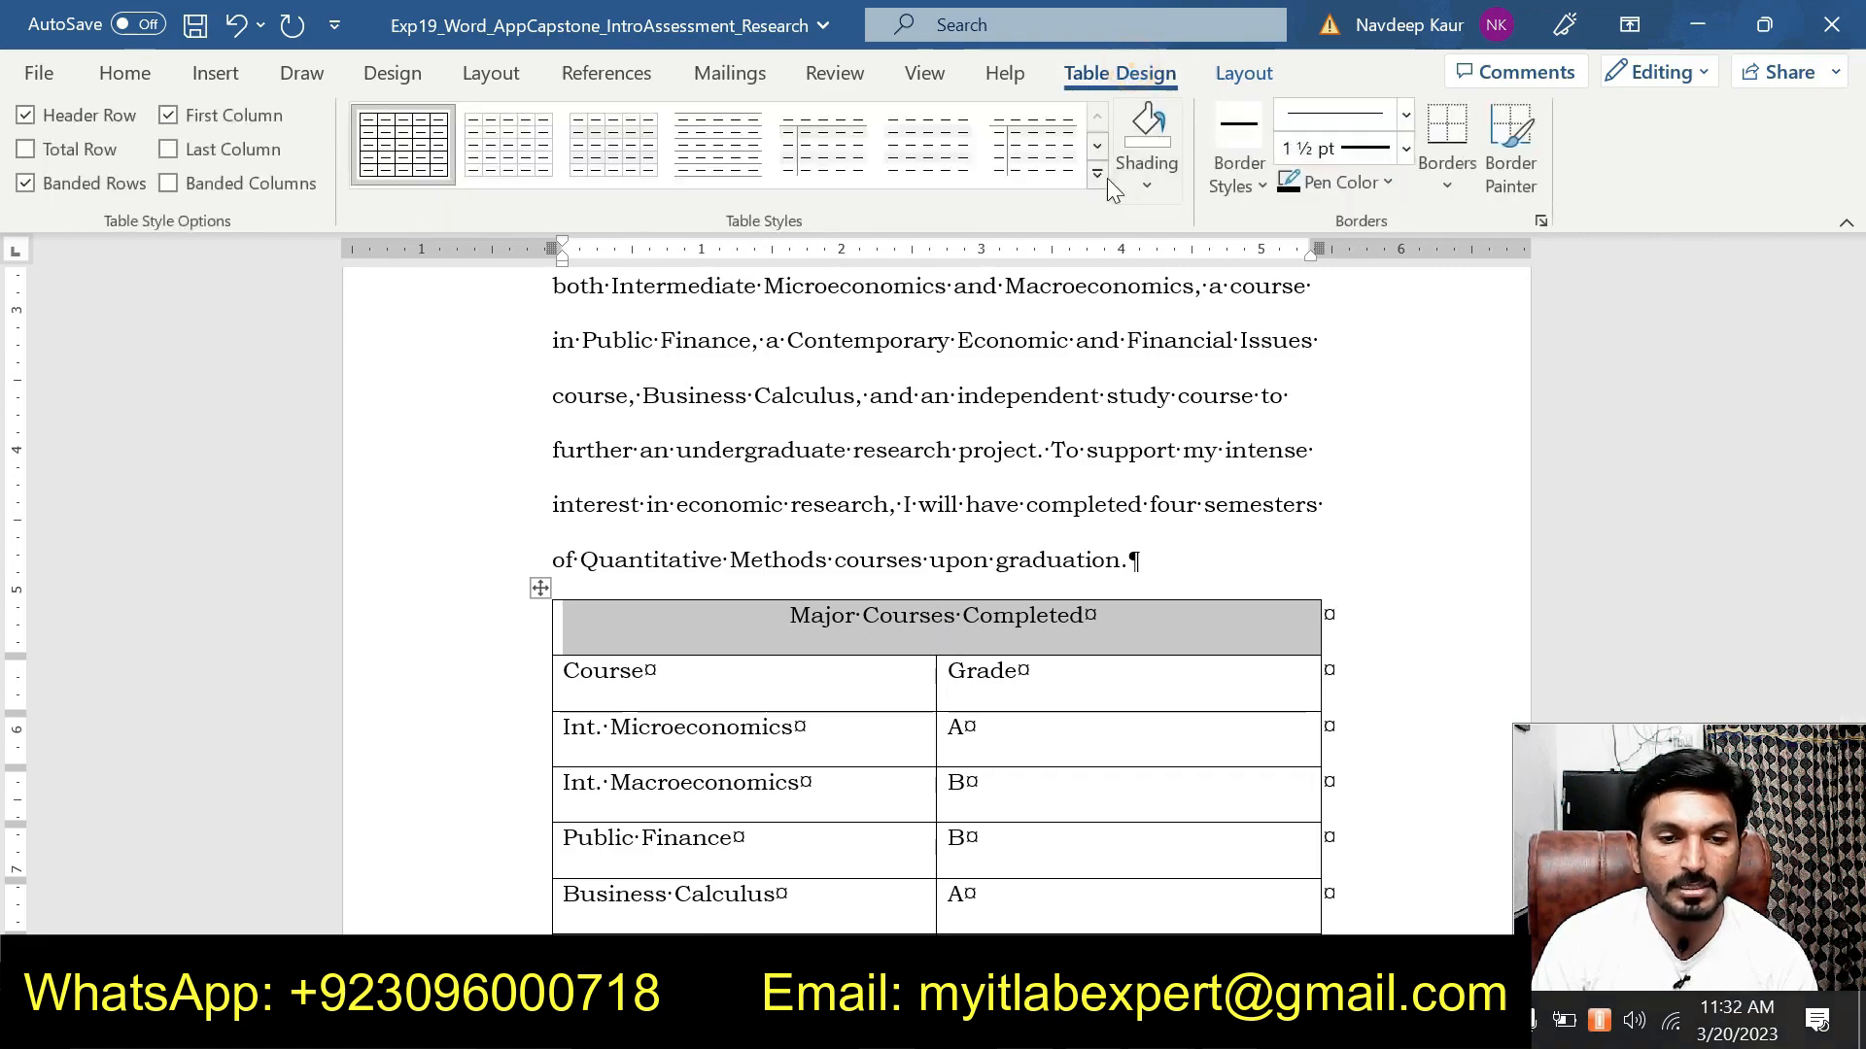
left_click(1097, 178)
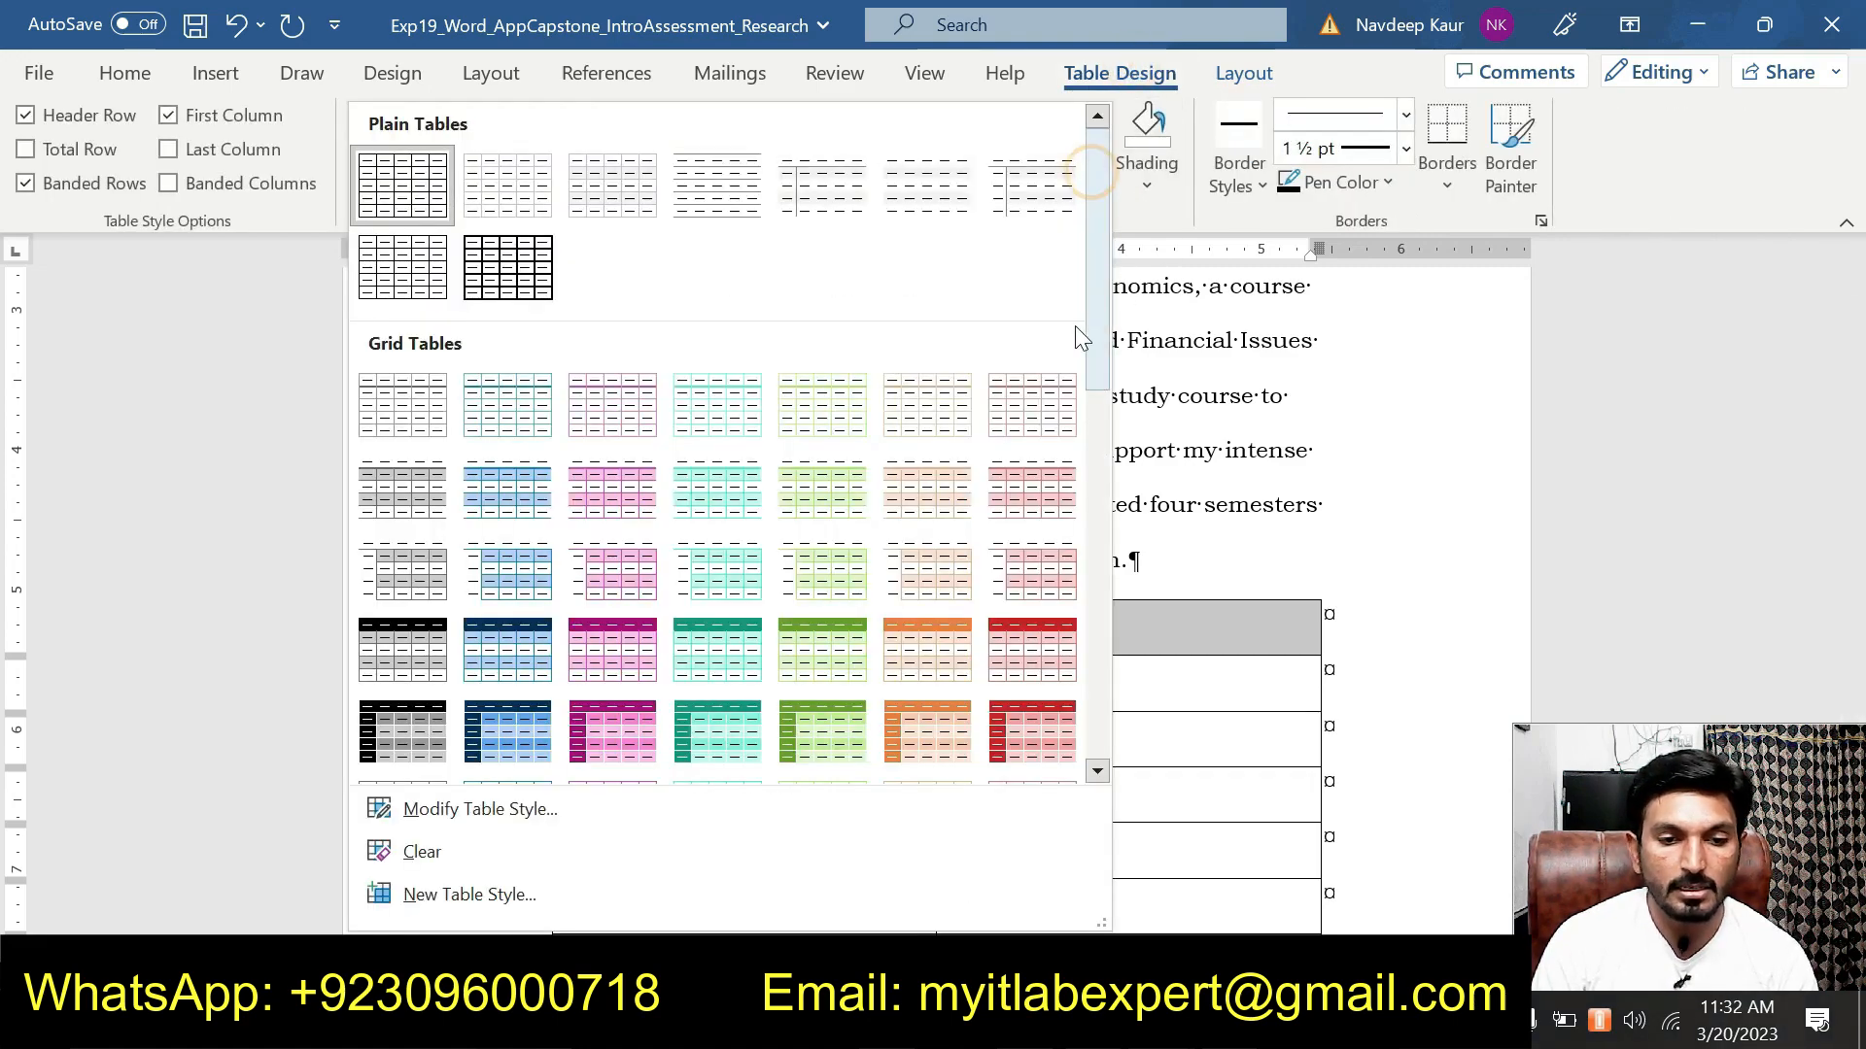
left_click(1016, 645)
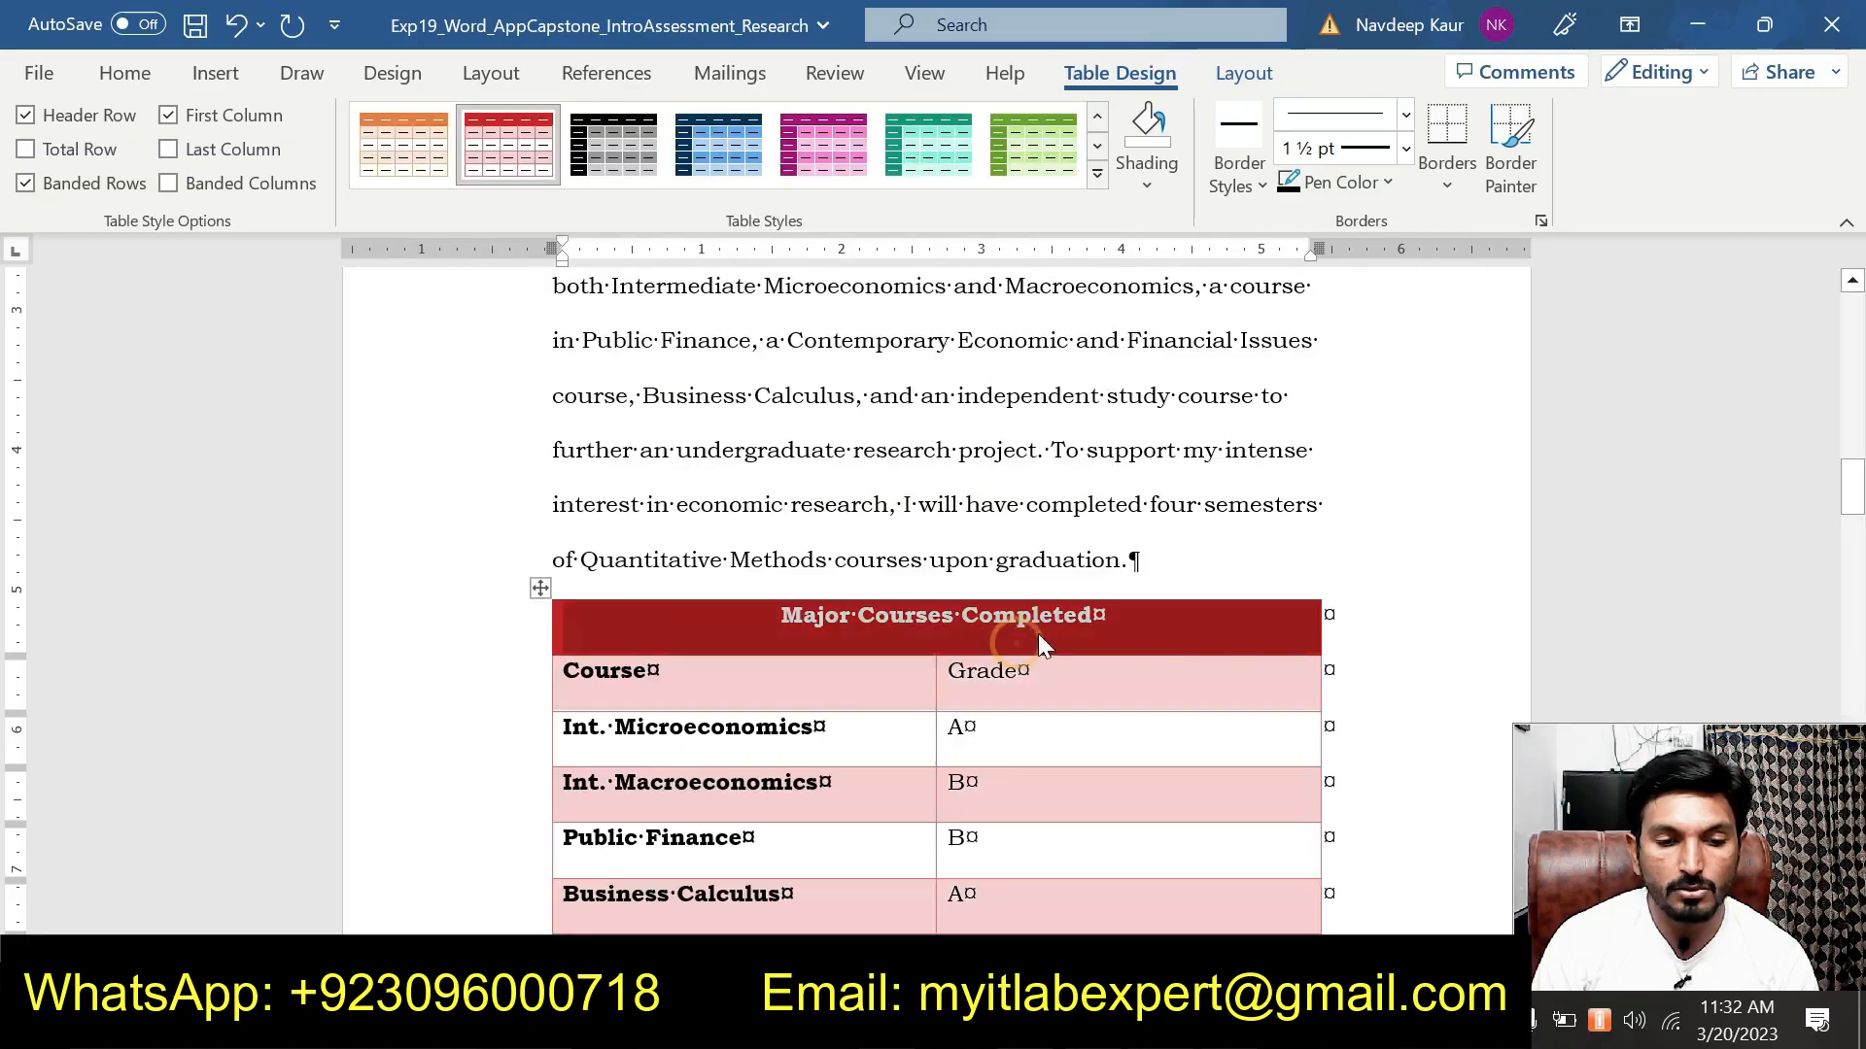
Recheck step 17 of the instructions and center the entire courses table horizontally on the page.
mouse_move(1161, 1028)
left_click(1240, 907)
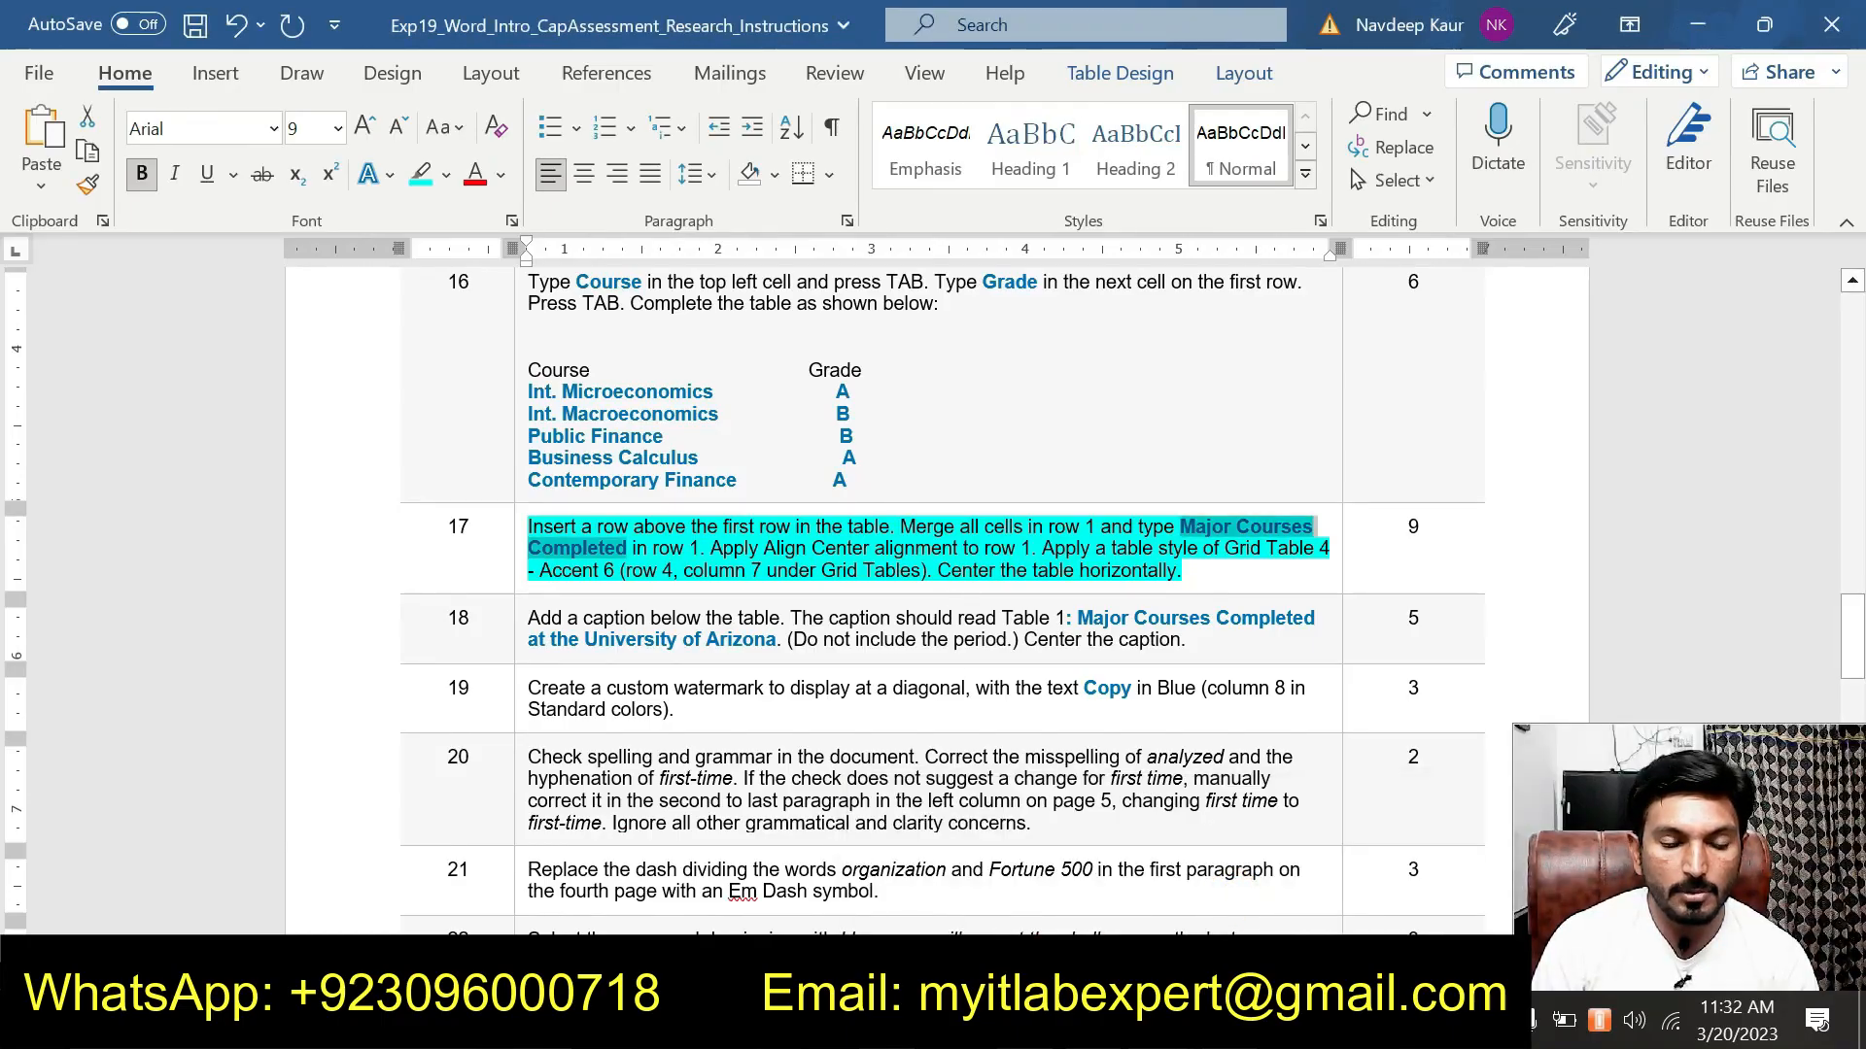
left_click(1161, 1028)
left_click(1037, 889)
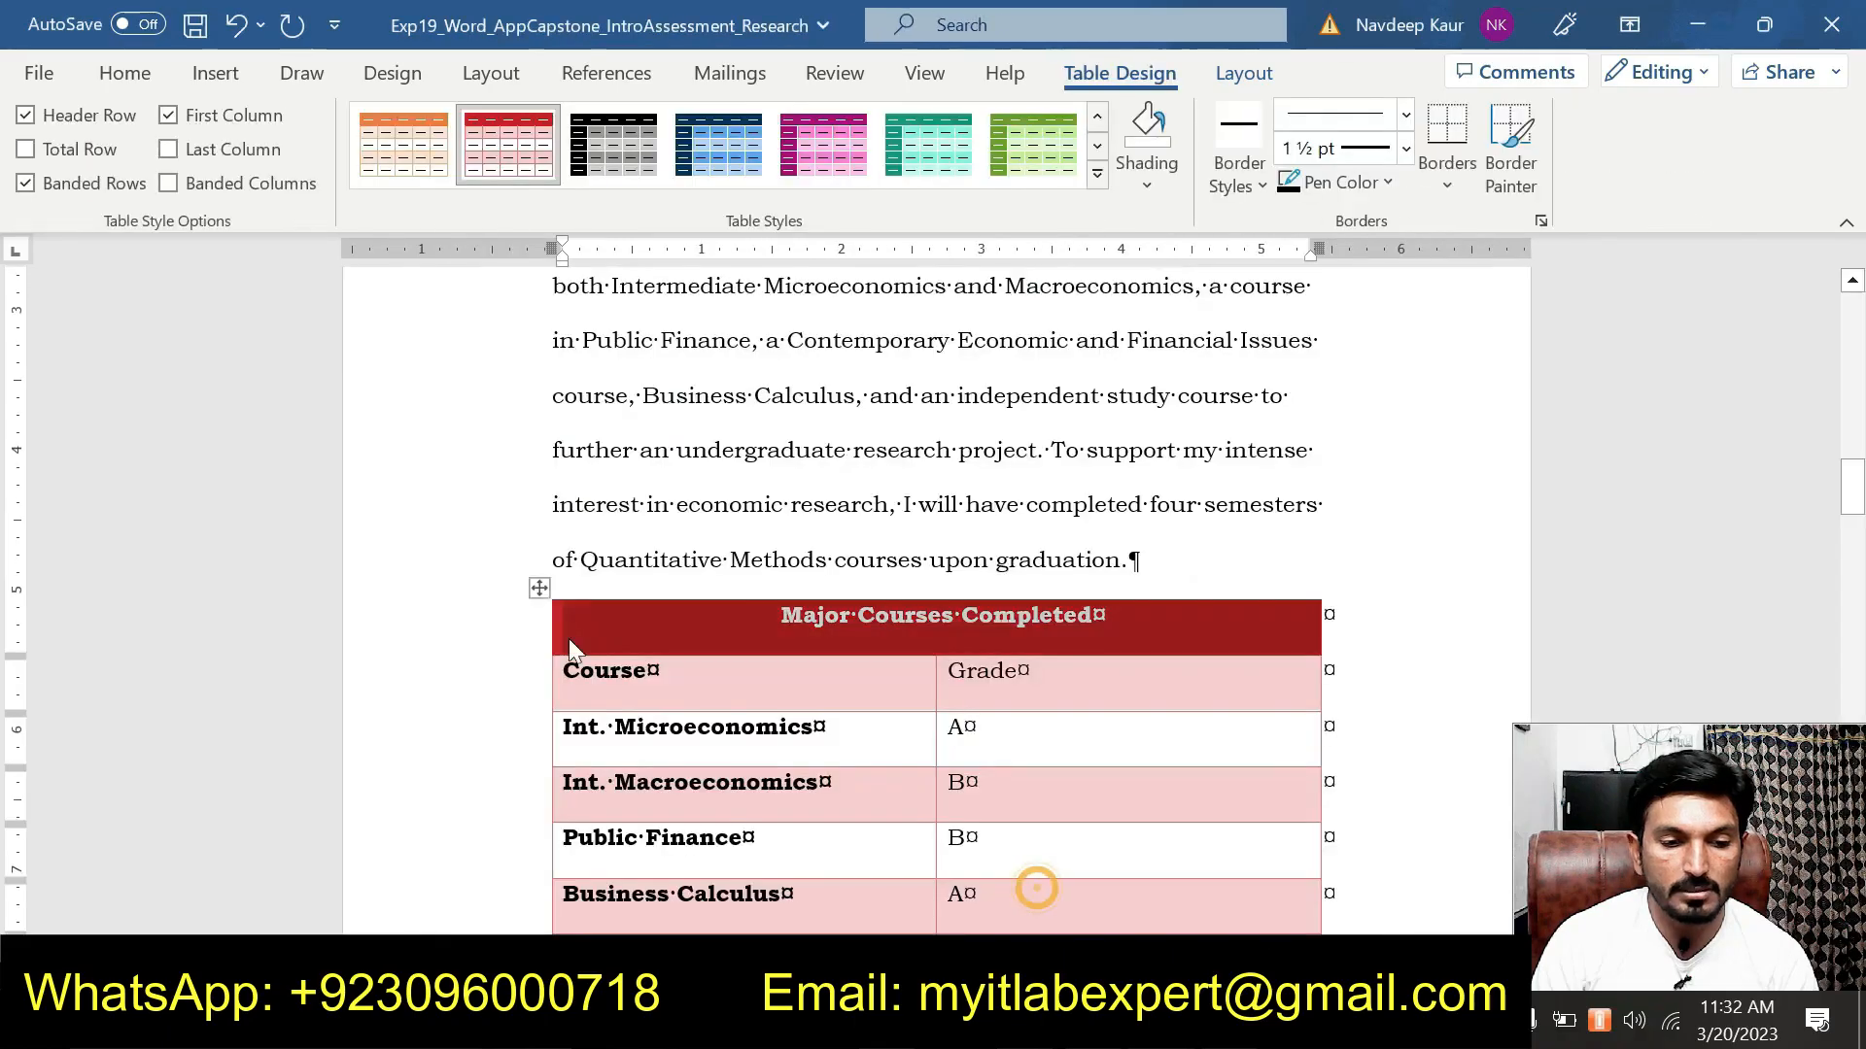
left_click(539, 587)
left_click(122, 72)
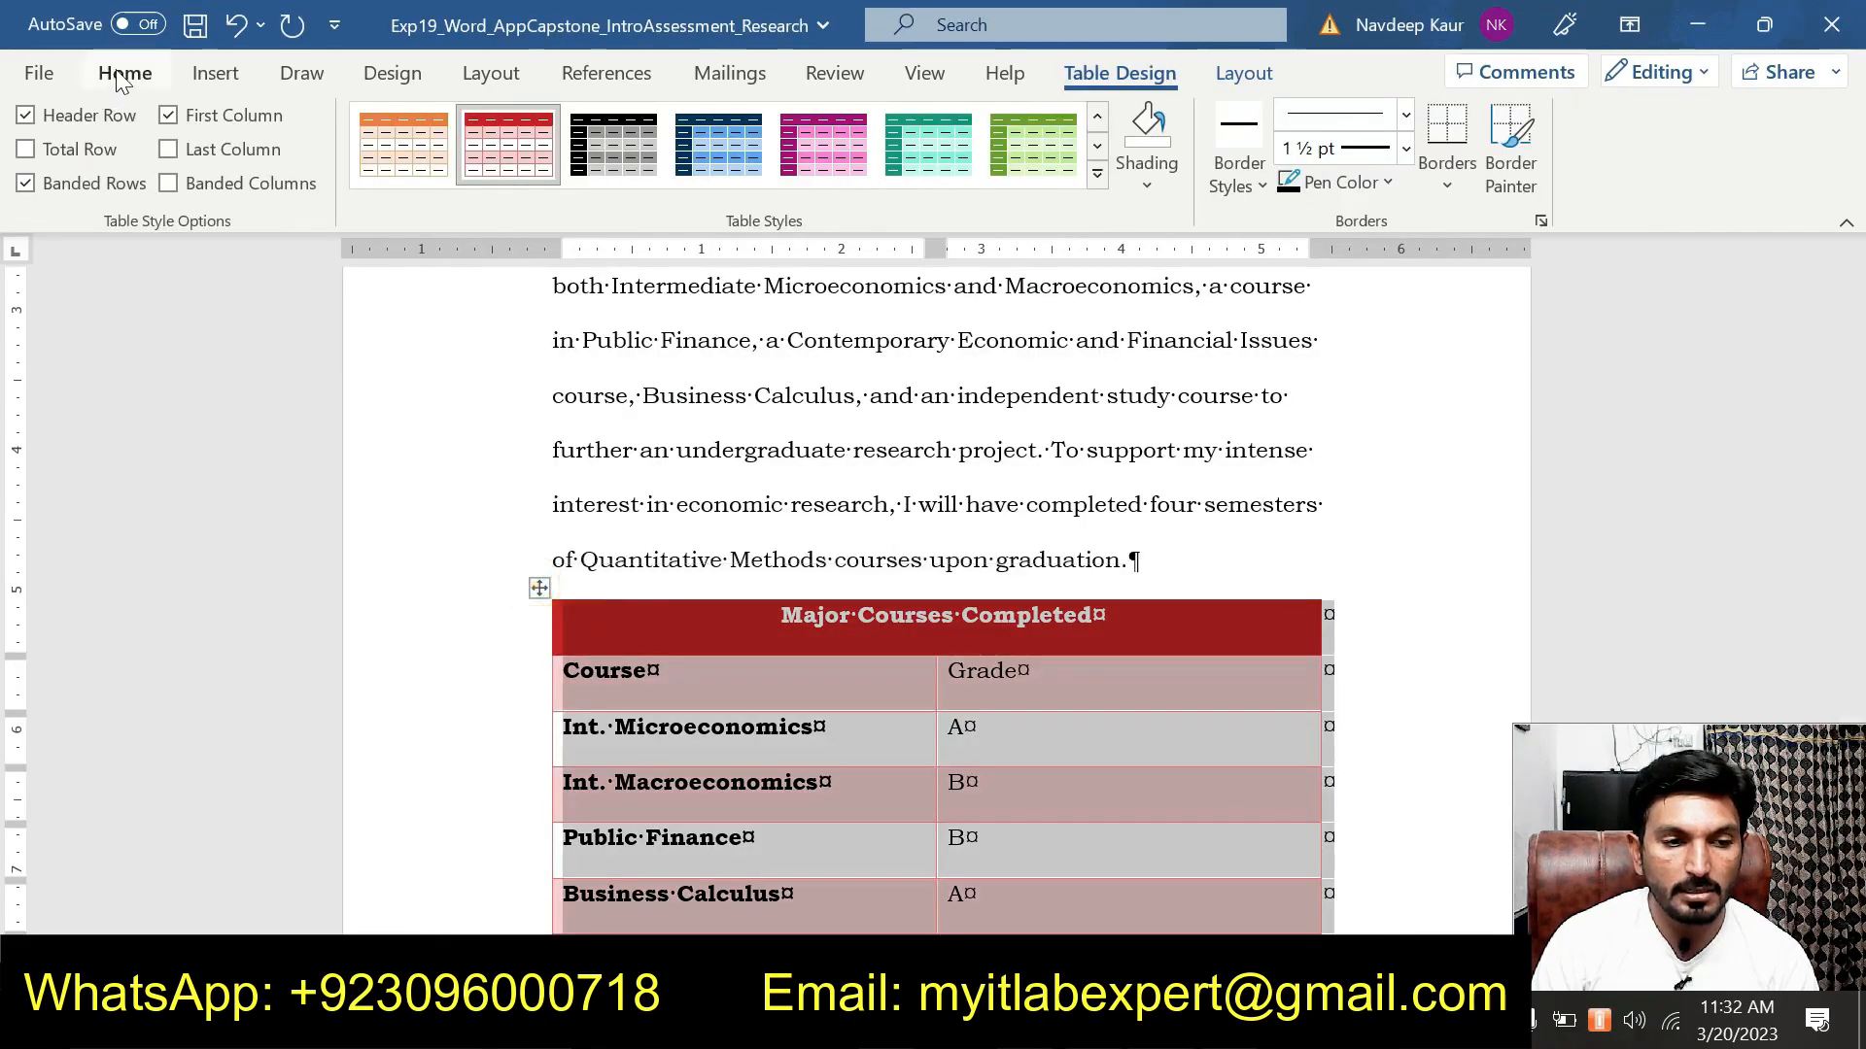
left_click(581, 176)
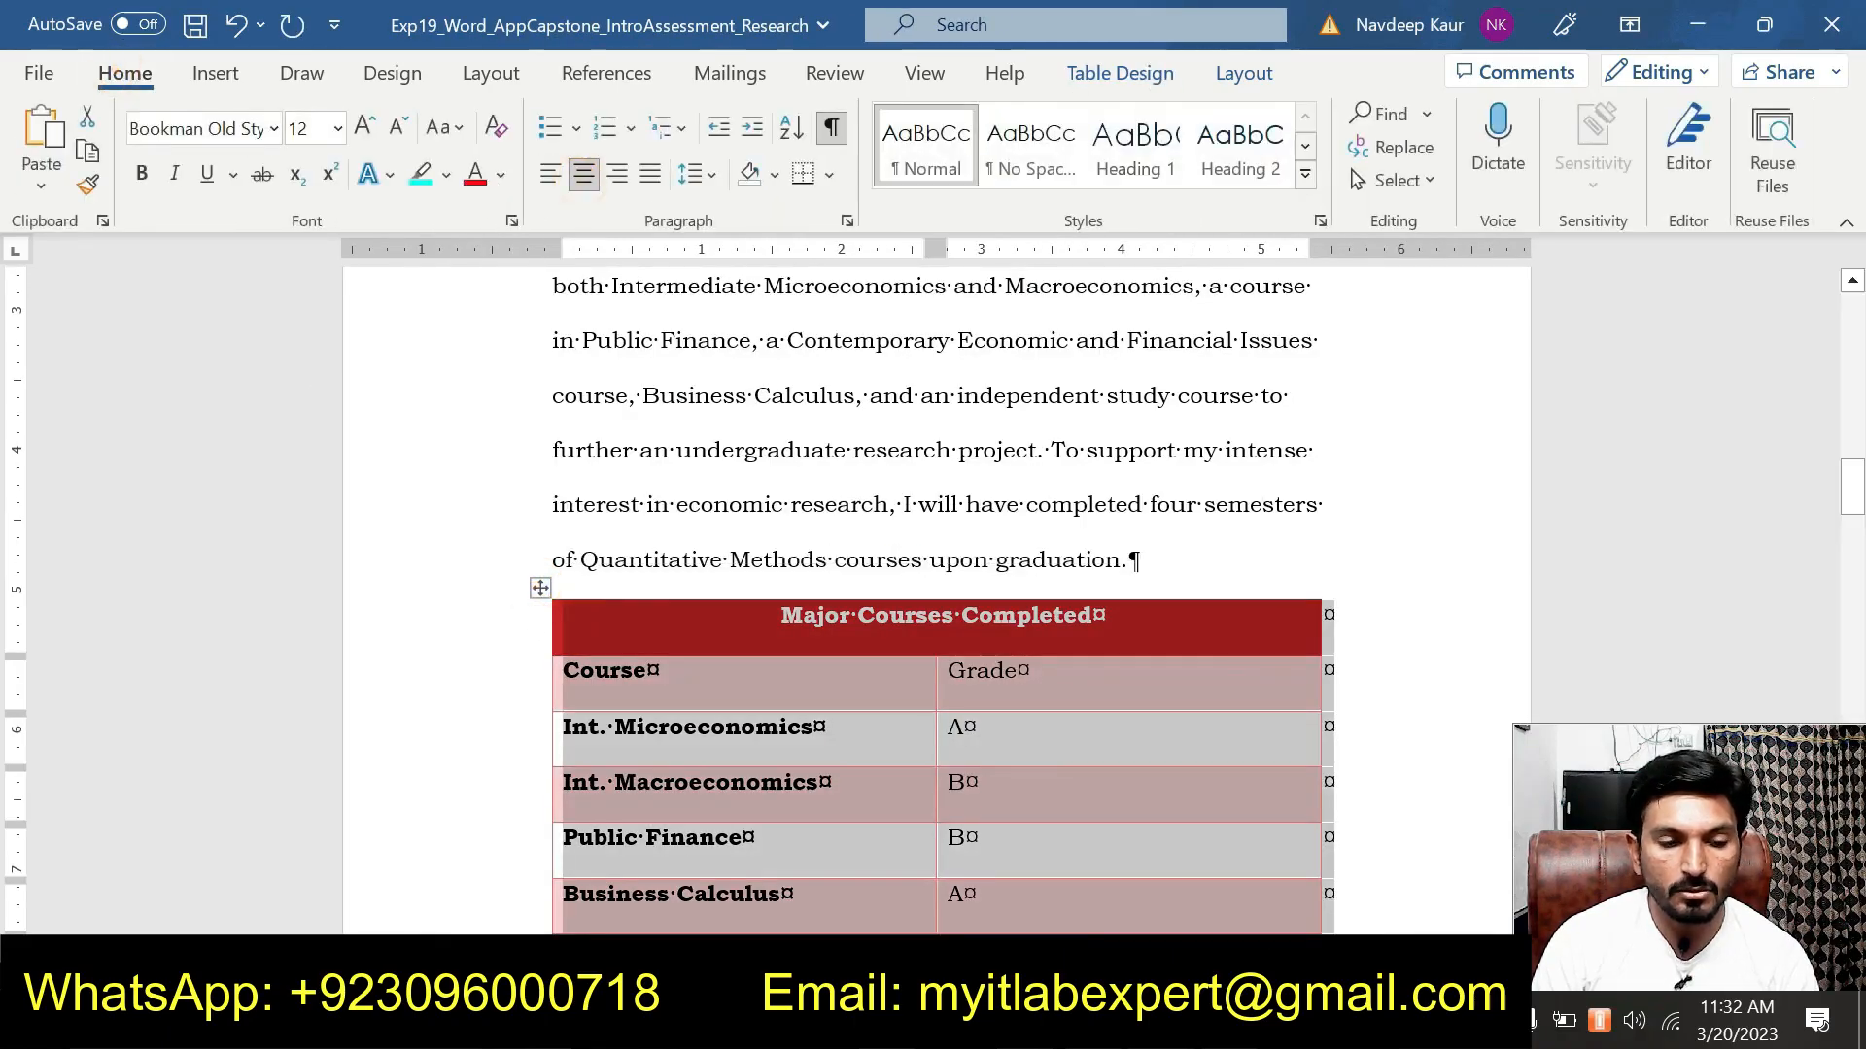
left_click(1037, 450)
scroll(1037, 450, "down", 2)
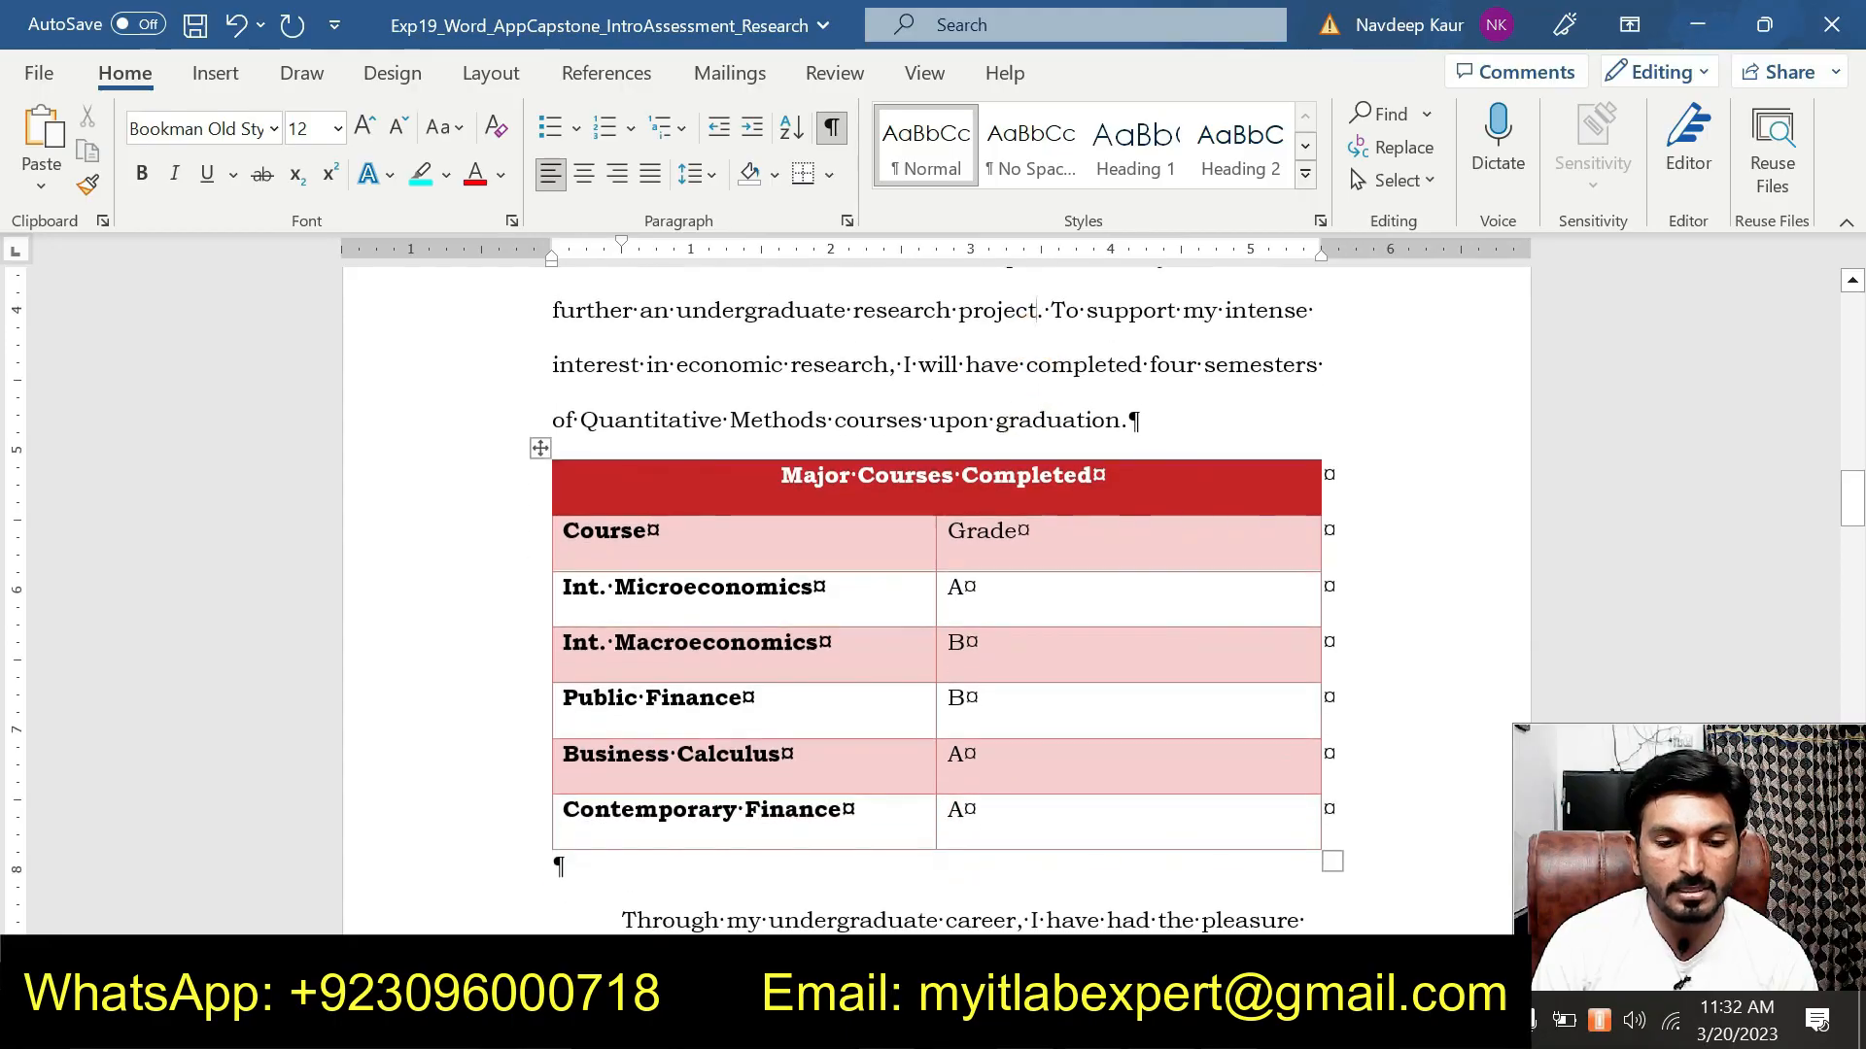
Review step 15 of the instructions and set the width of the courses table's second column to 1".
left_click(1305, 881)
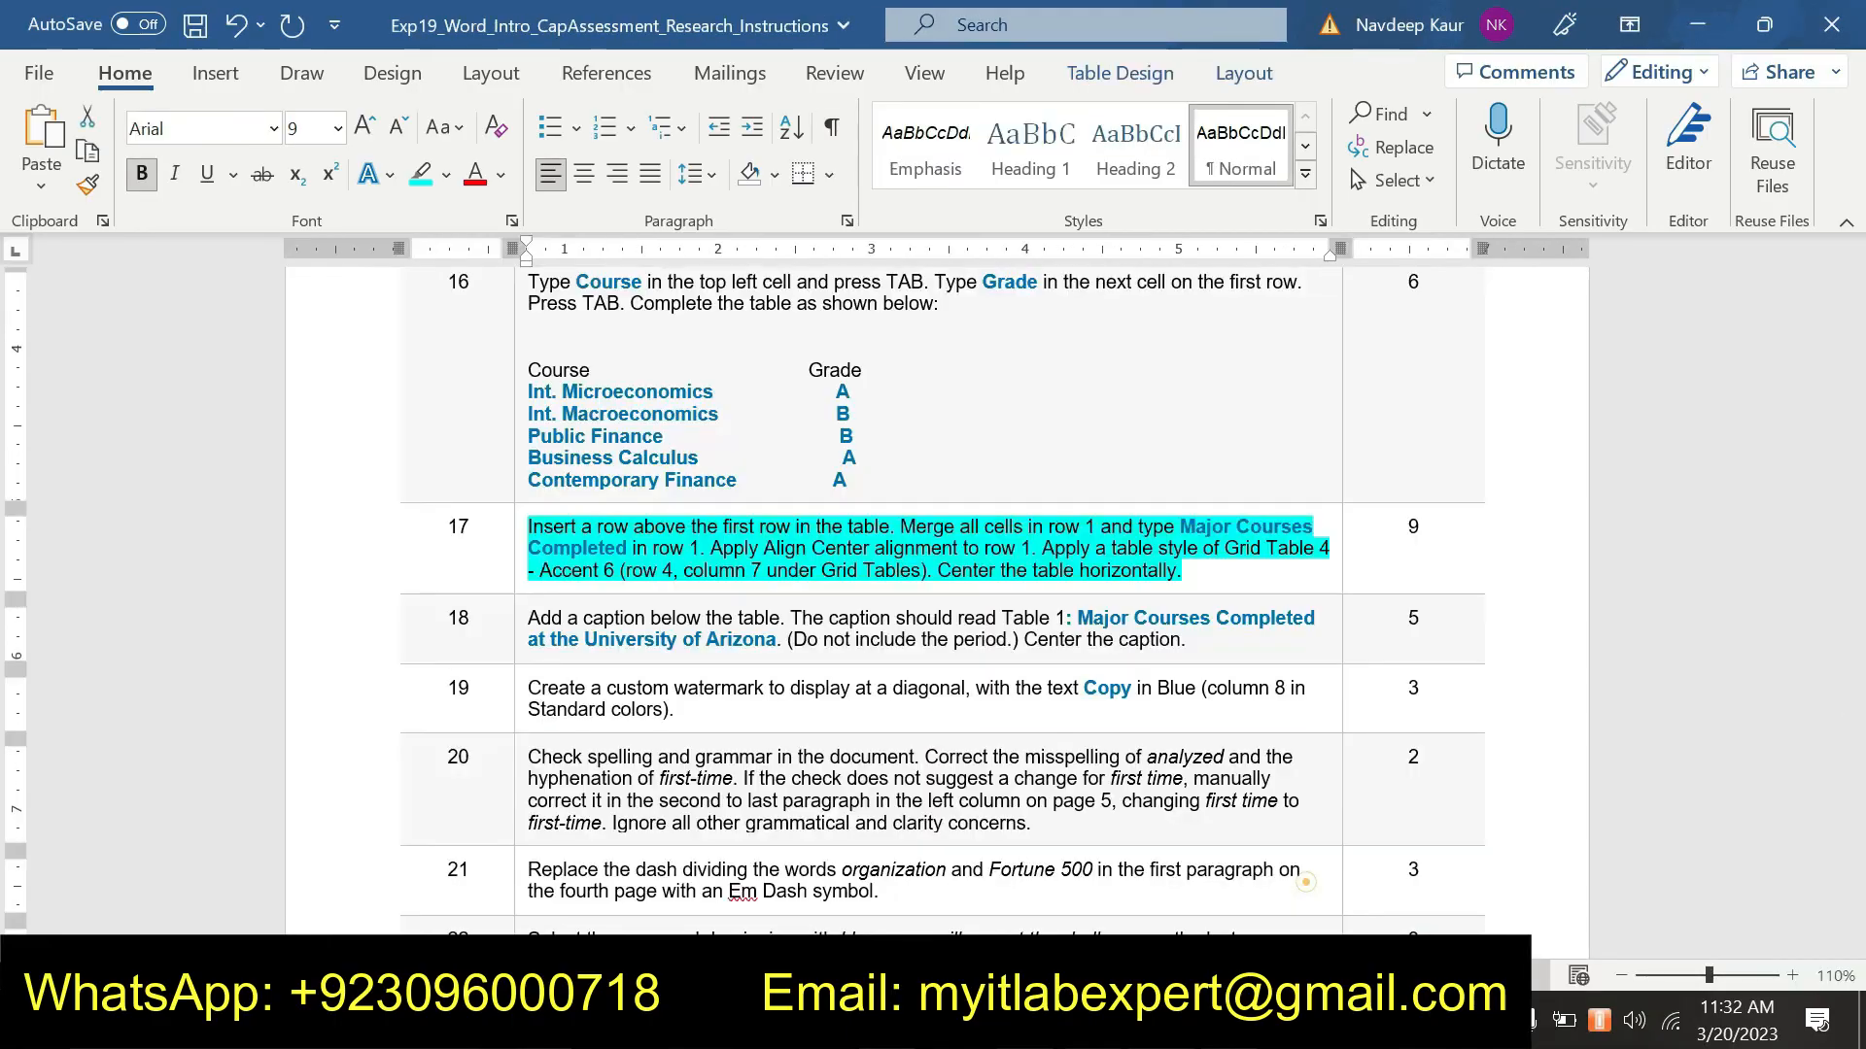
scroll(972, 583, "up", 3)
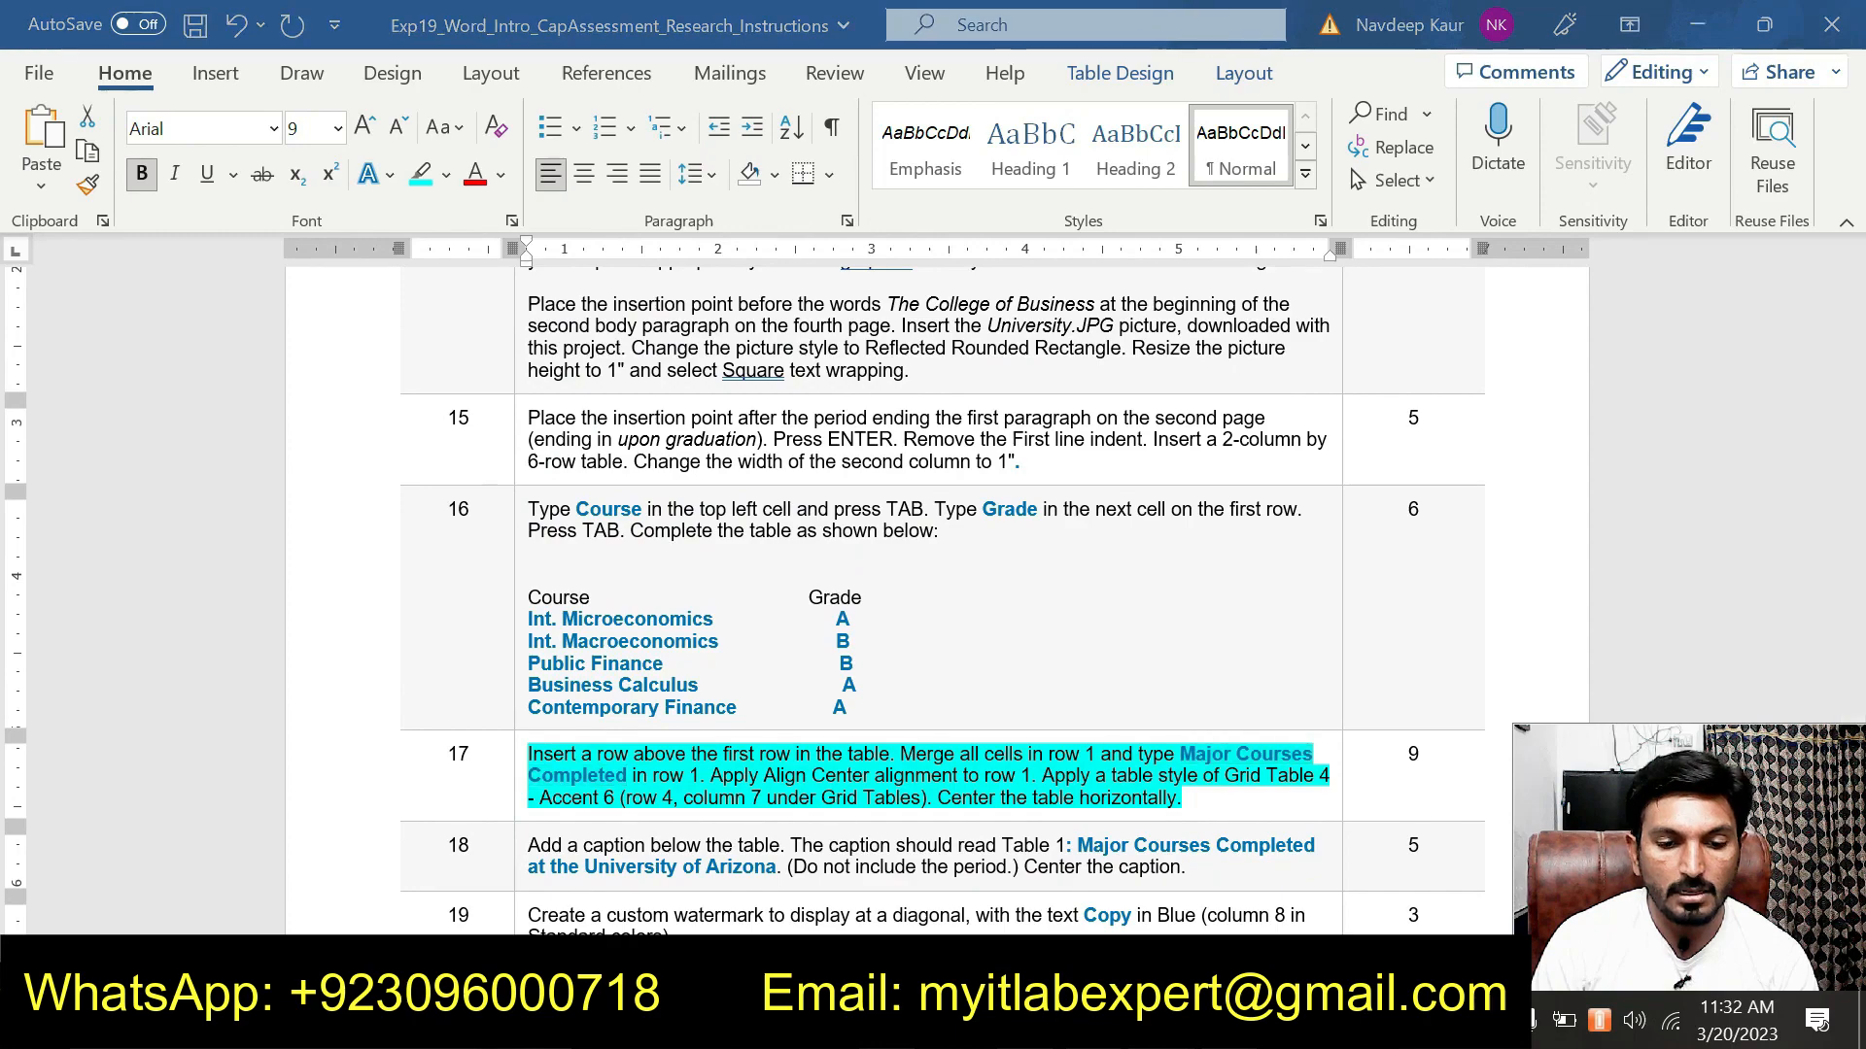
left_click(1025, 896)
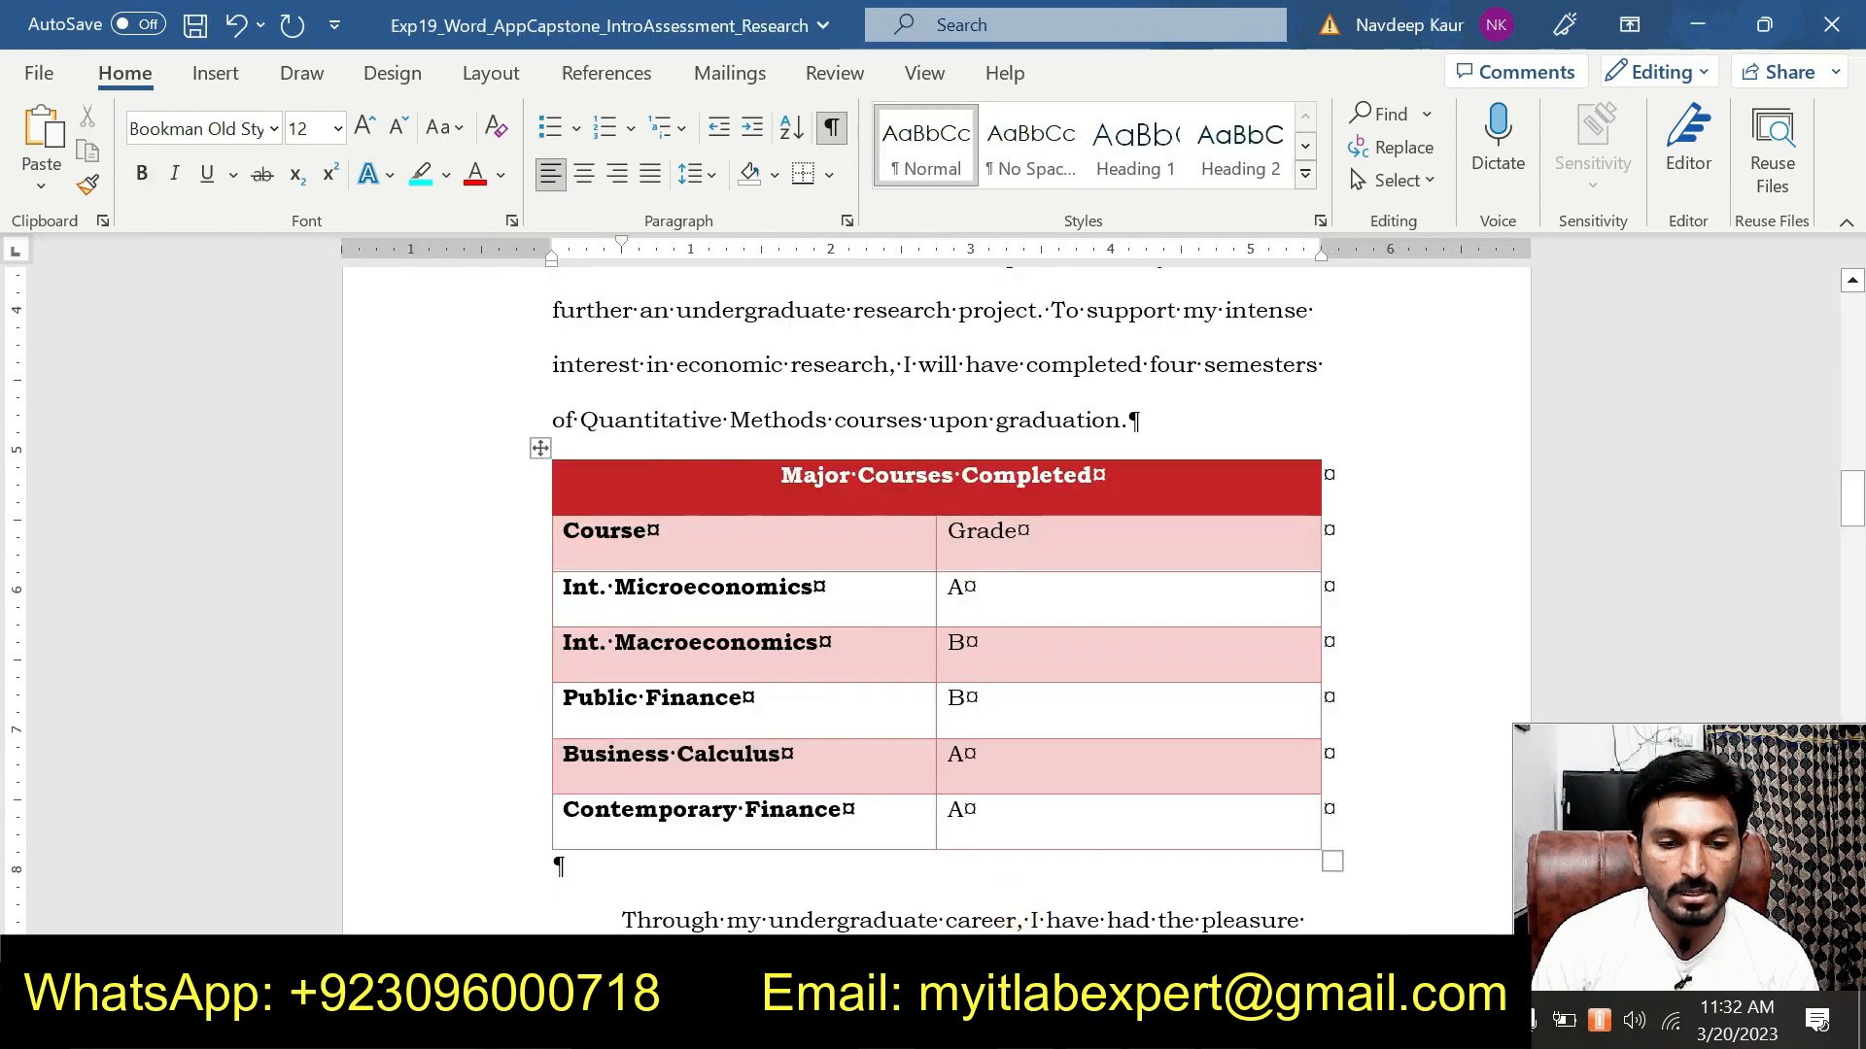
left_click(1047, 508)
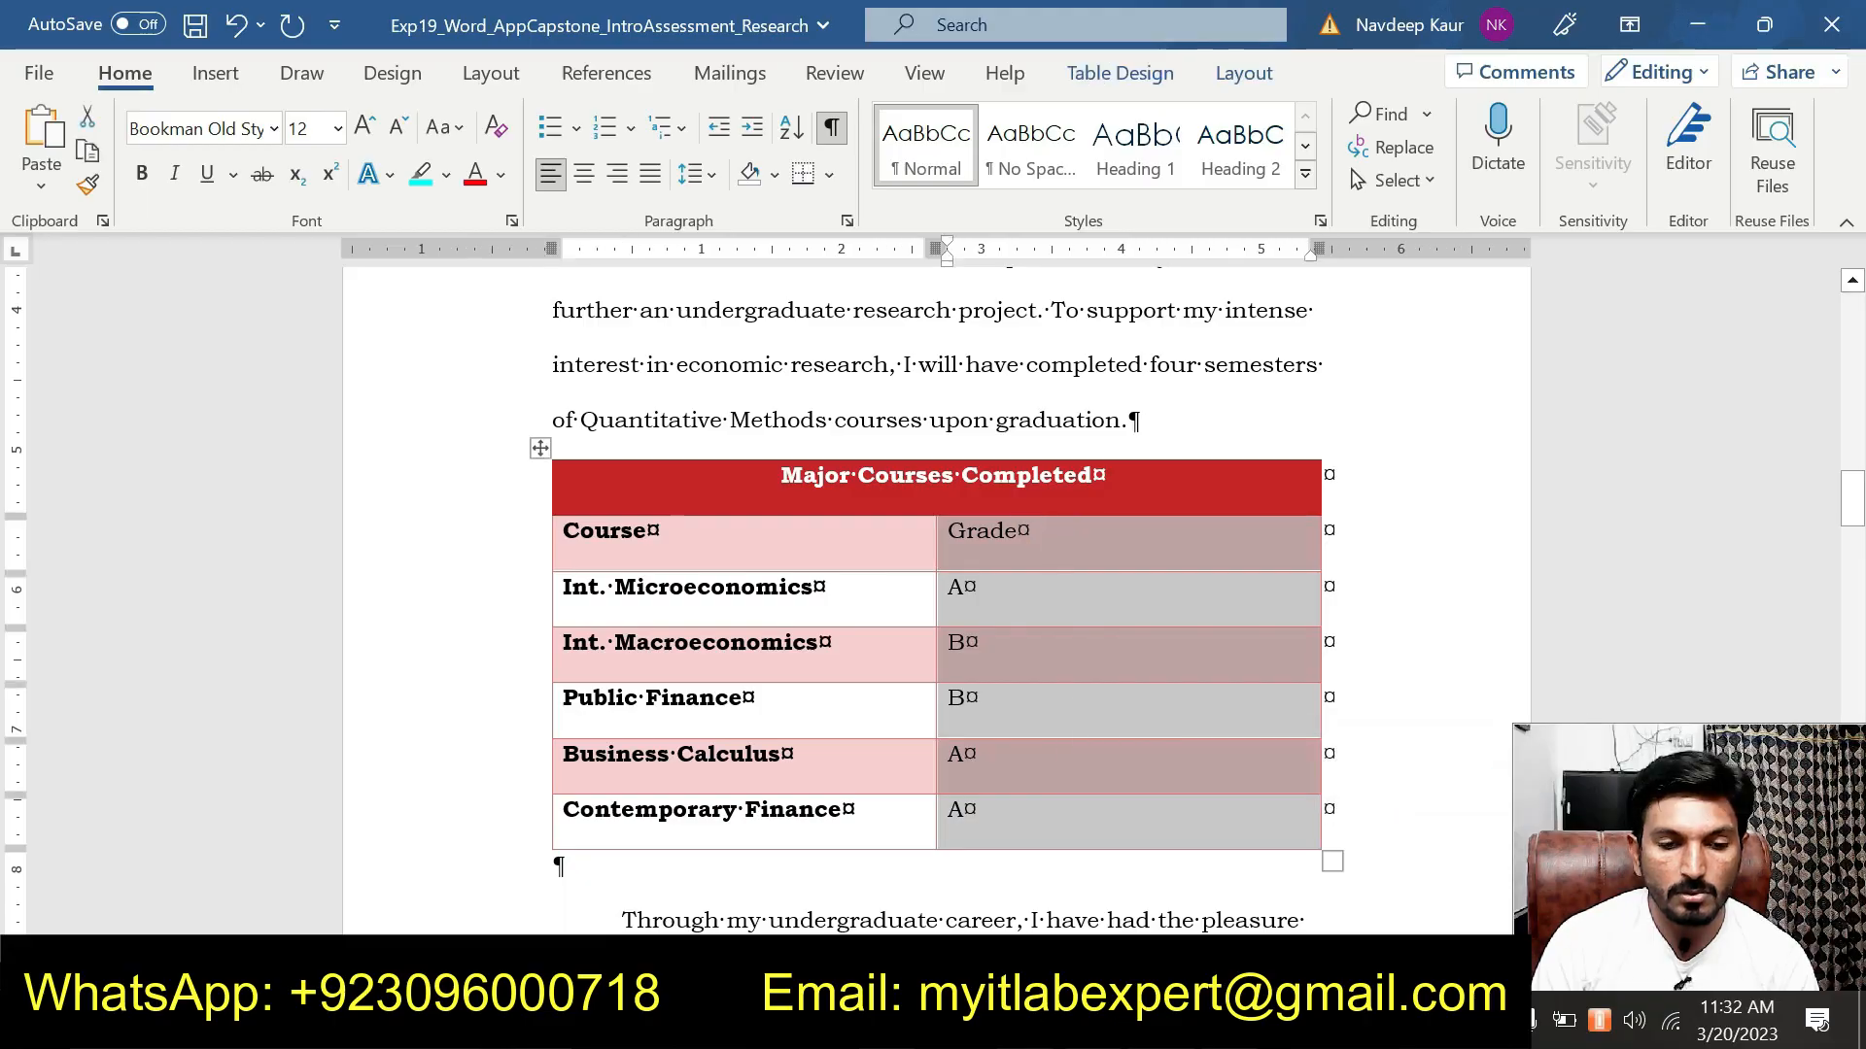
left_click(1020, 512)
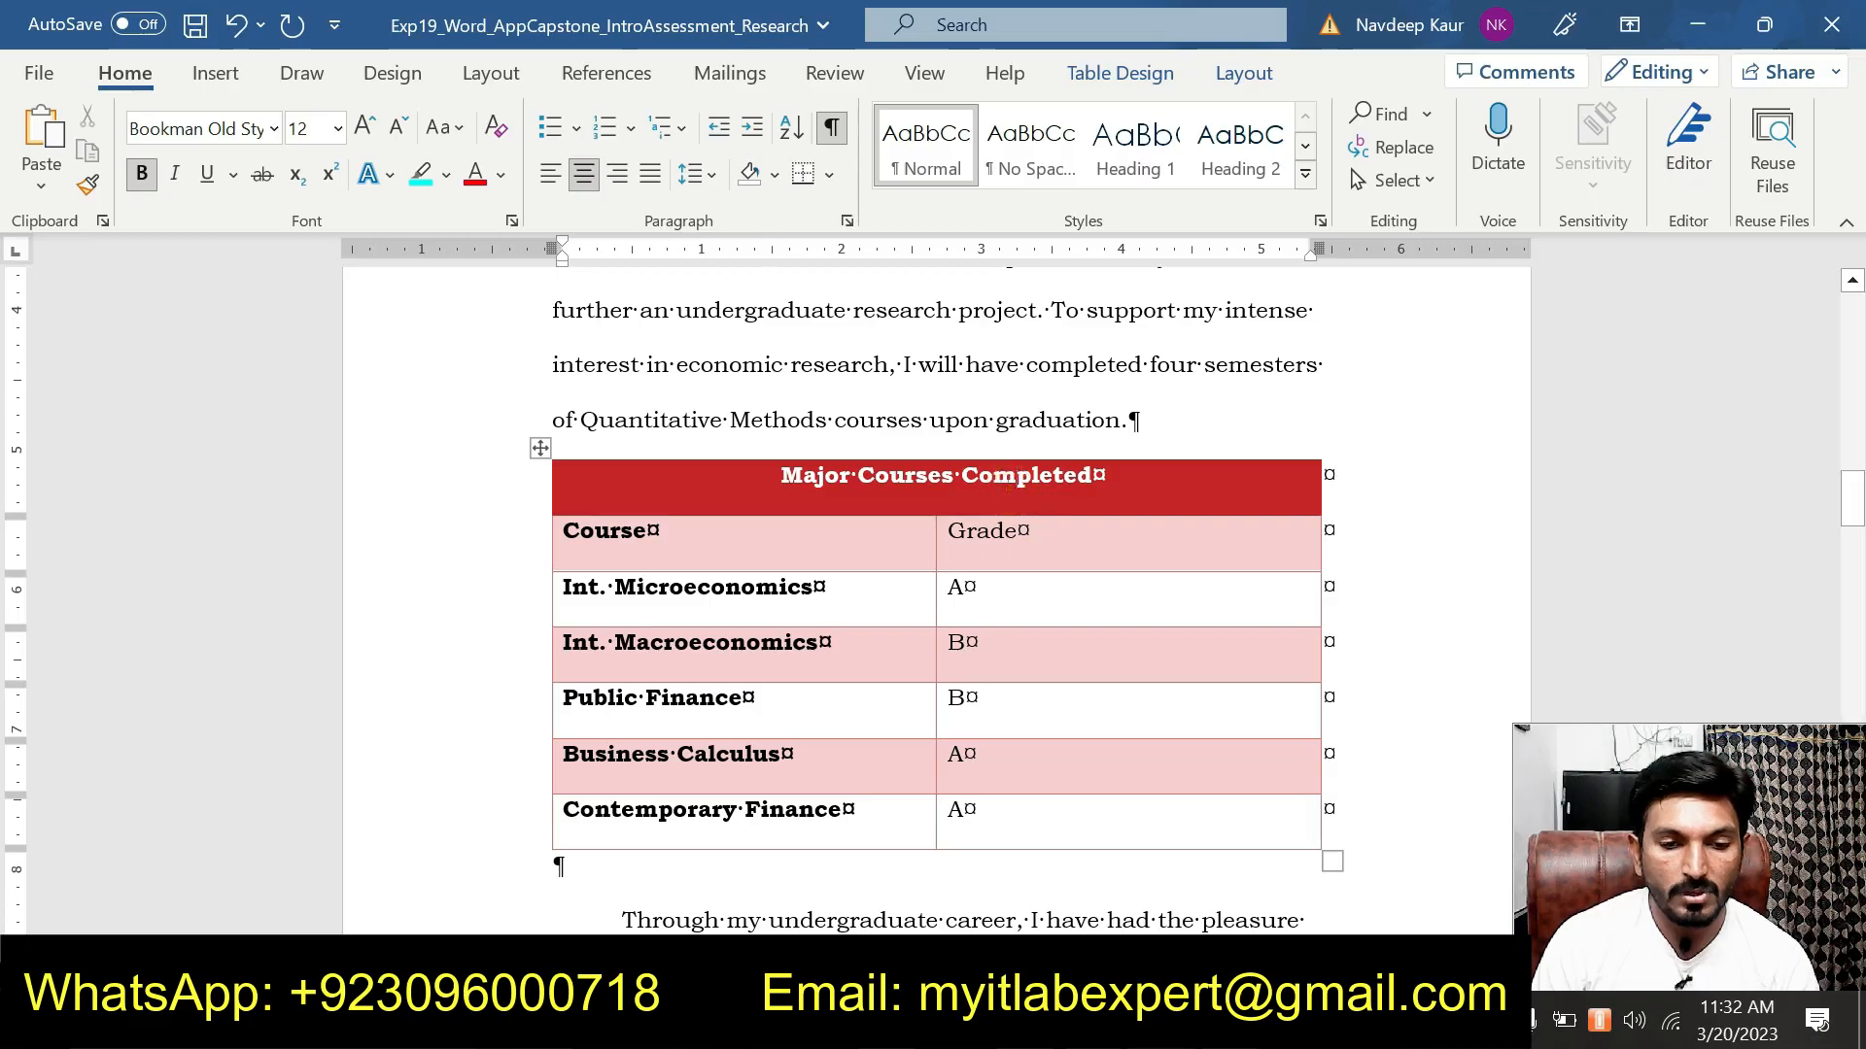
left_click_drag(1020, 529, 1020, 826)
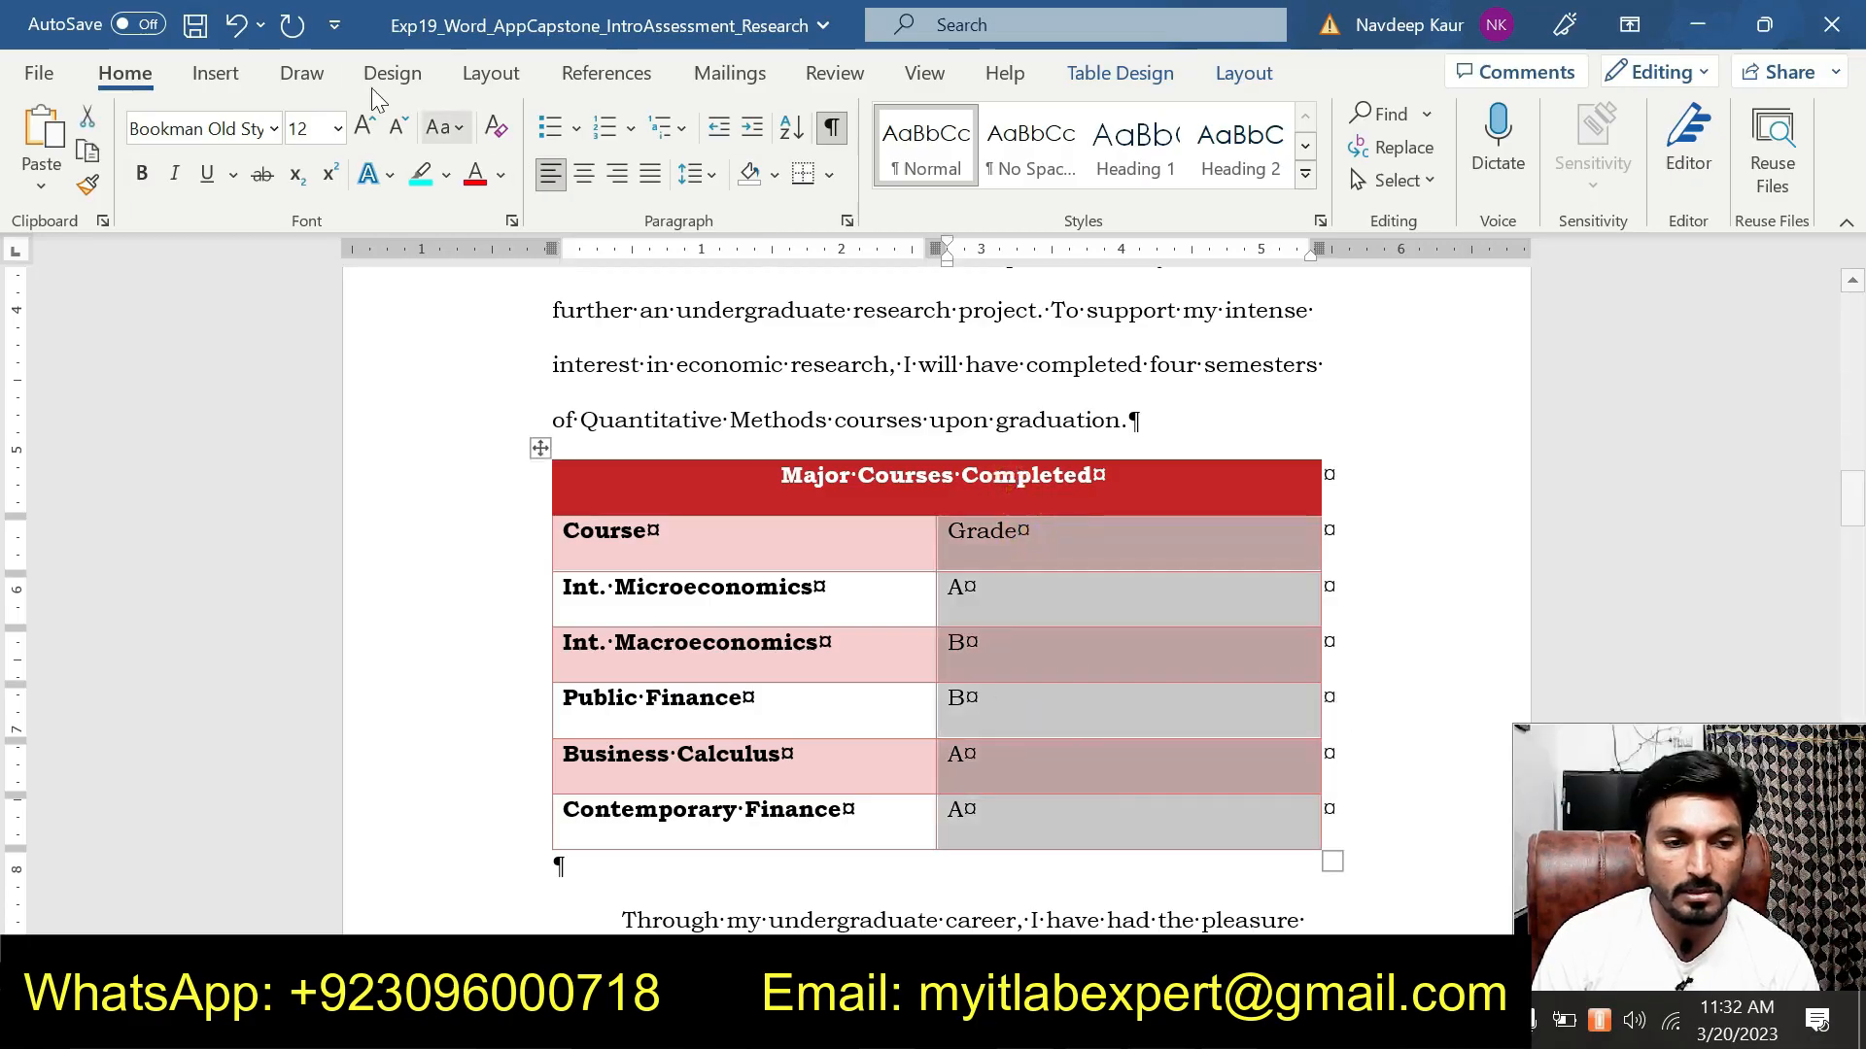
left_click(1127, 73)
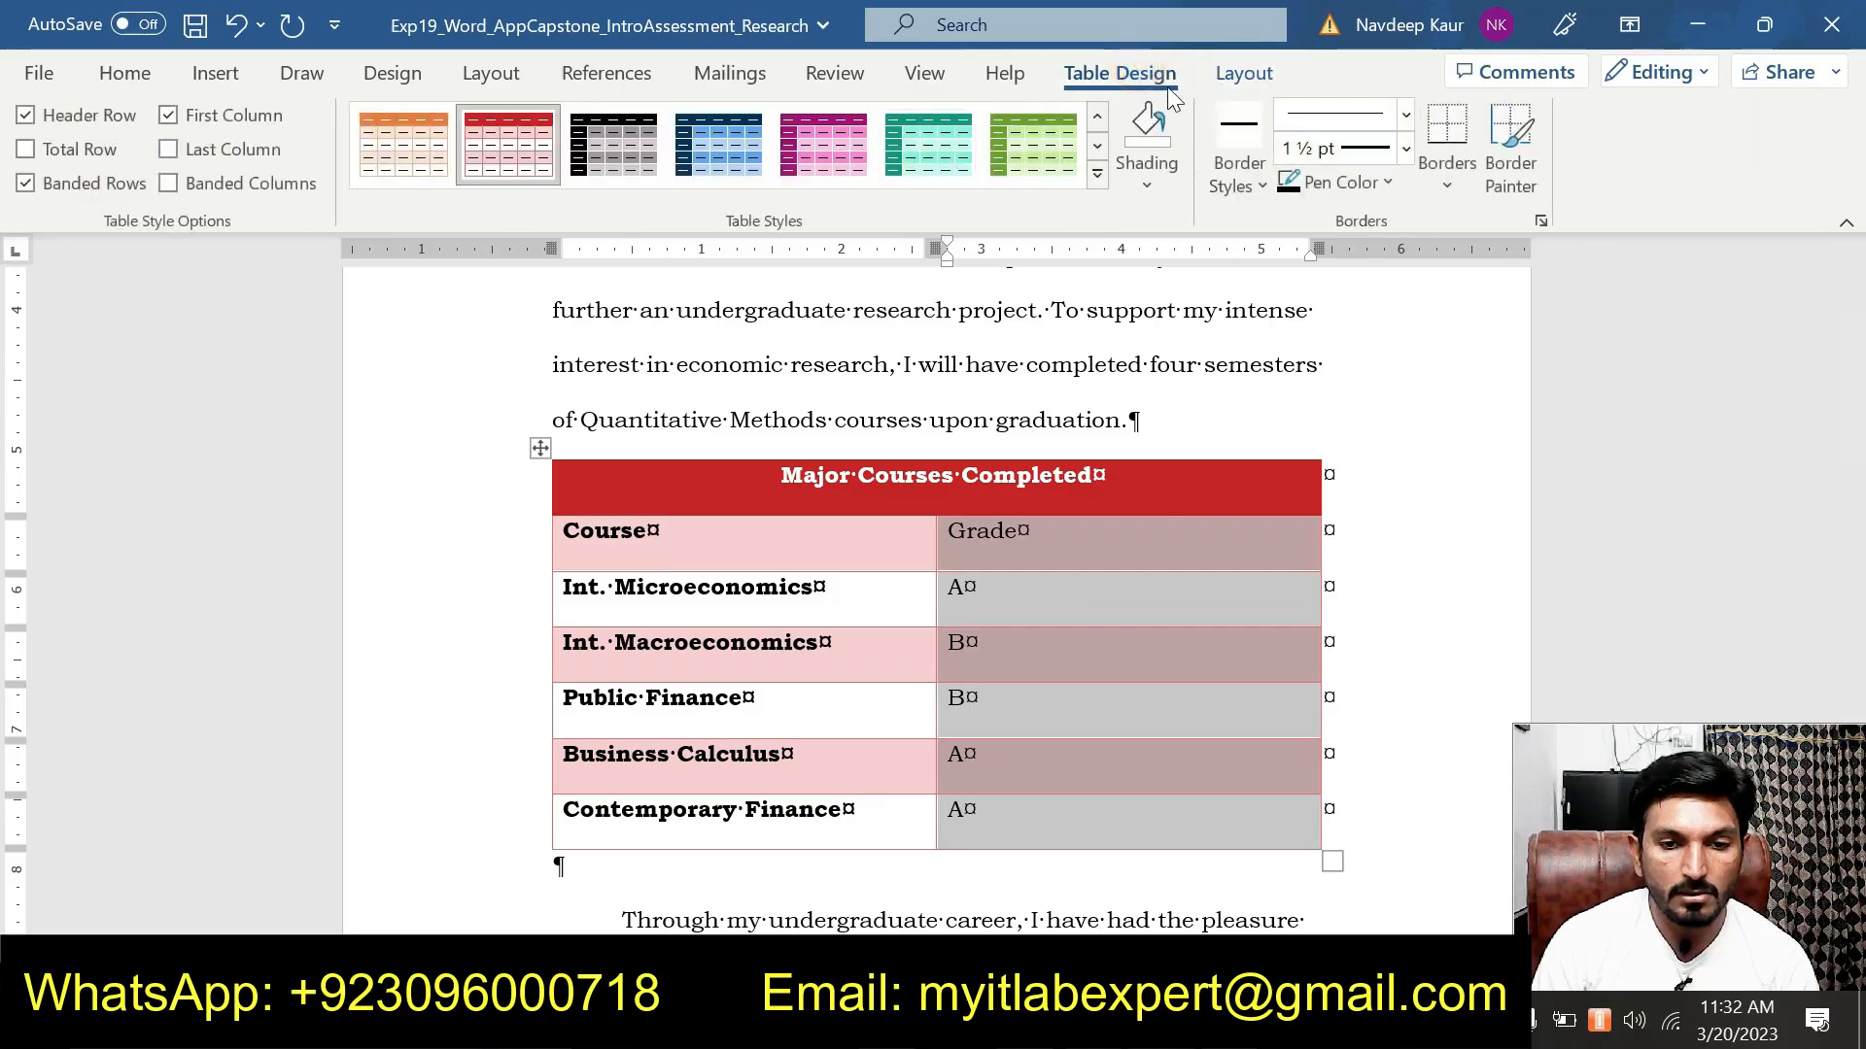
left_click(1244, 73)
left_click(972, 175)
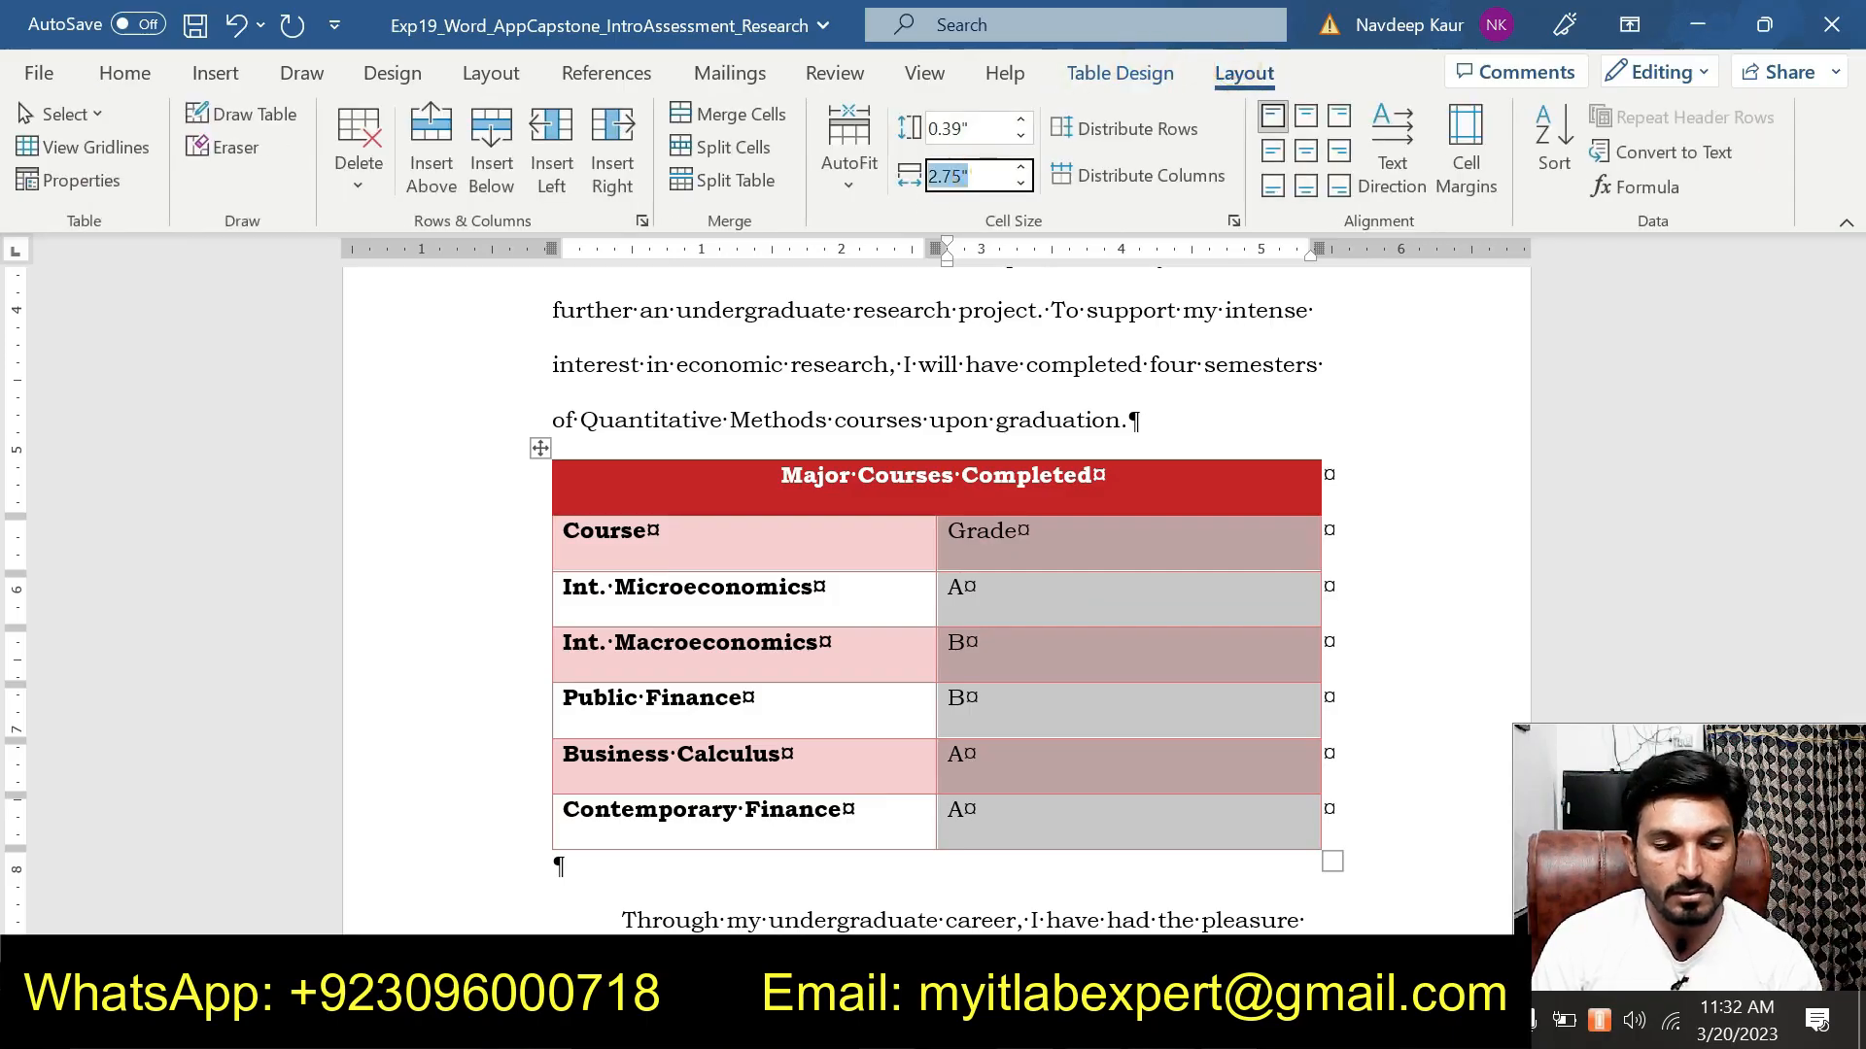
type("1")
key("Return")
left_click(1221, 492)
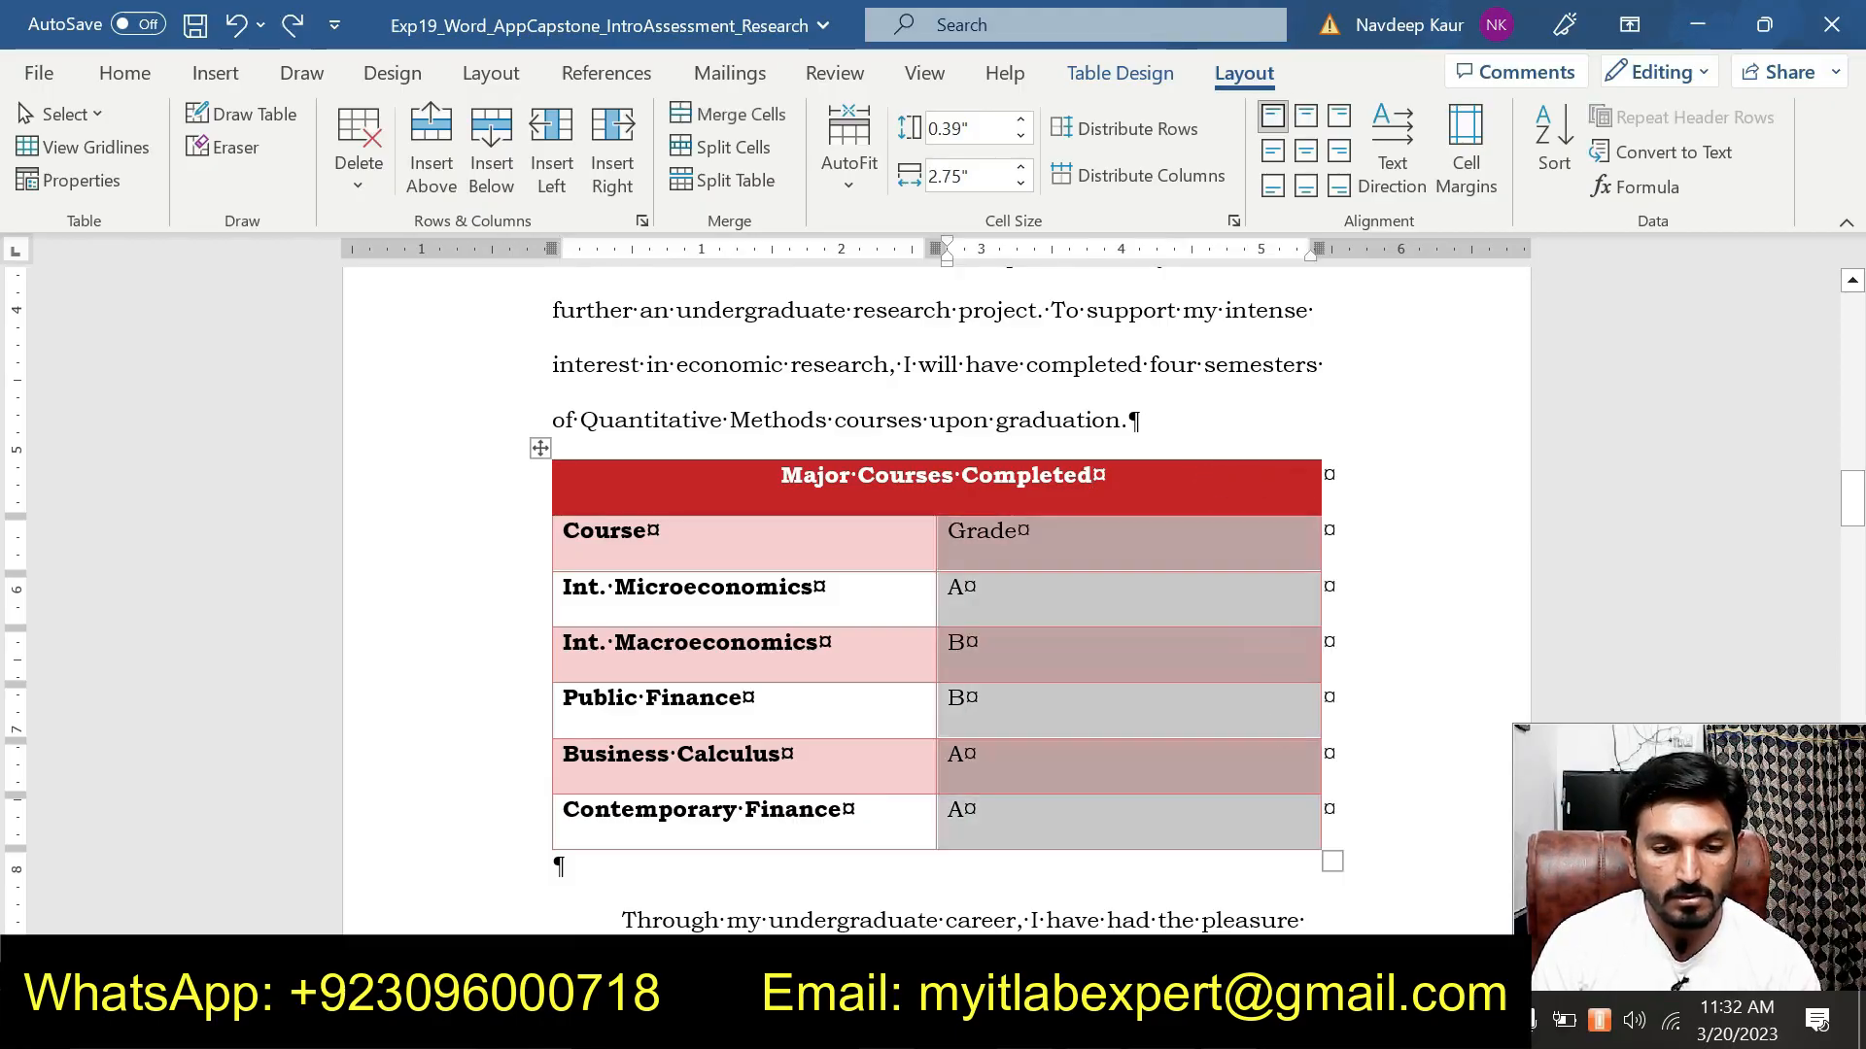
Recheck the second-column width requirement in step 15 of the instructions and look over the steps that follow.
left_click(1307, 856)
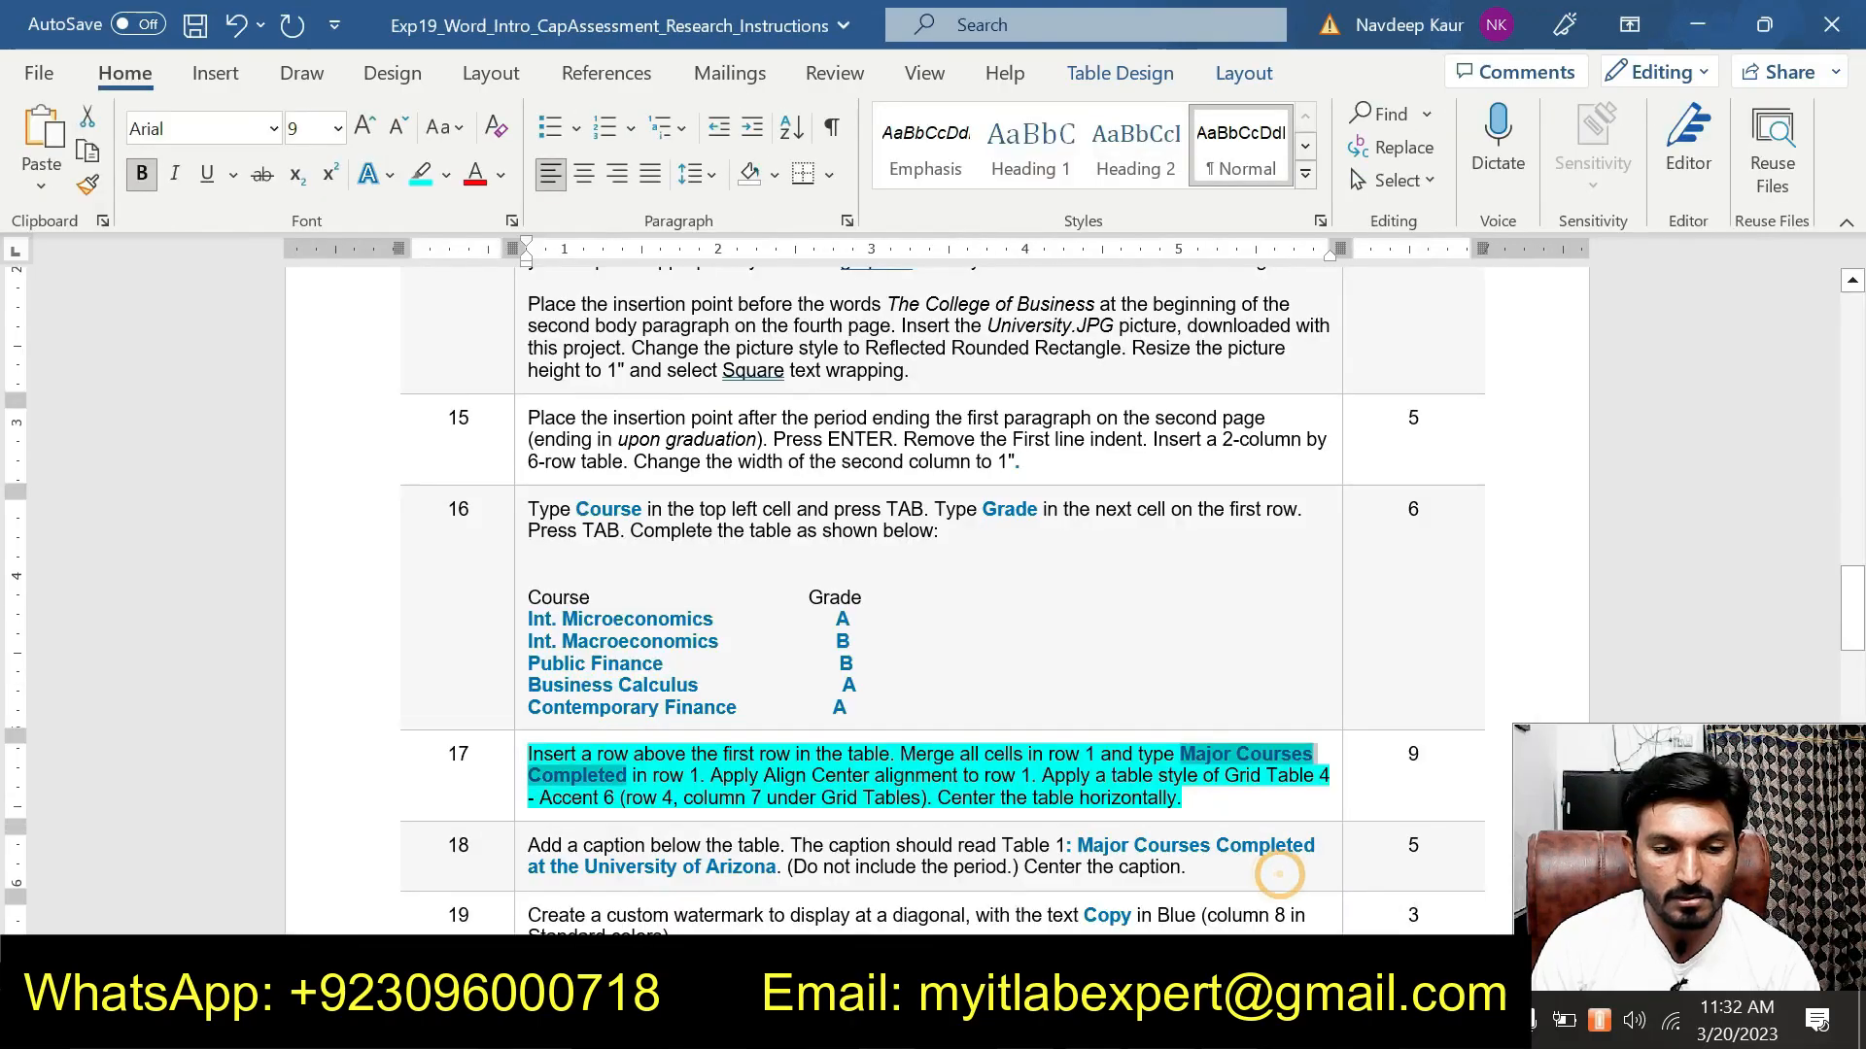
left_click_drag(633, 462, 1028, 462)
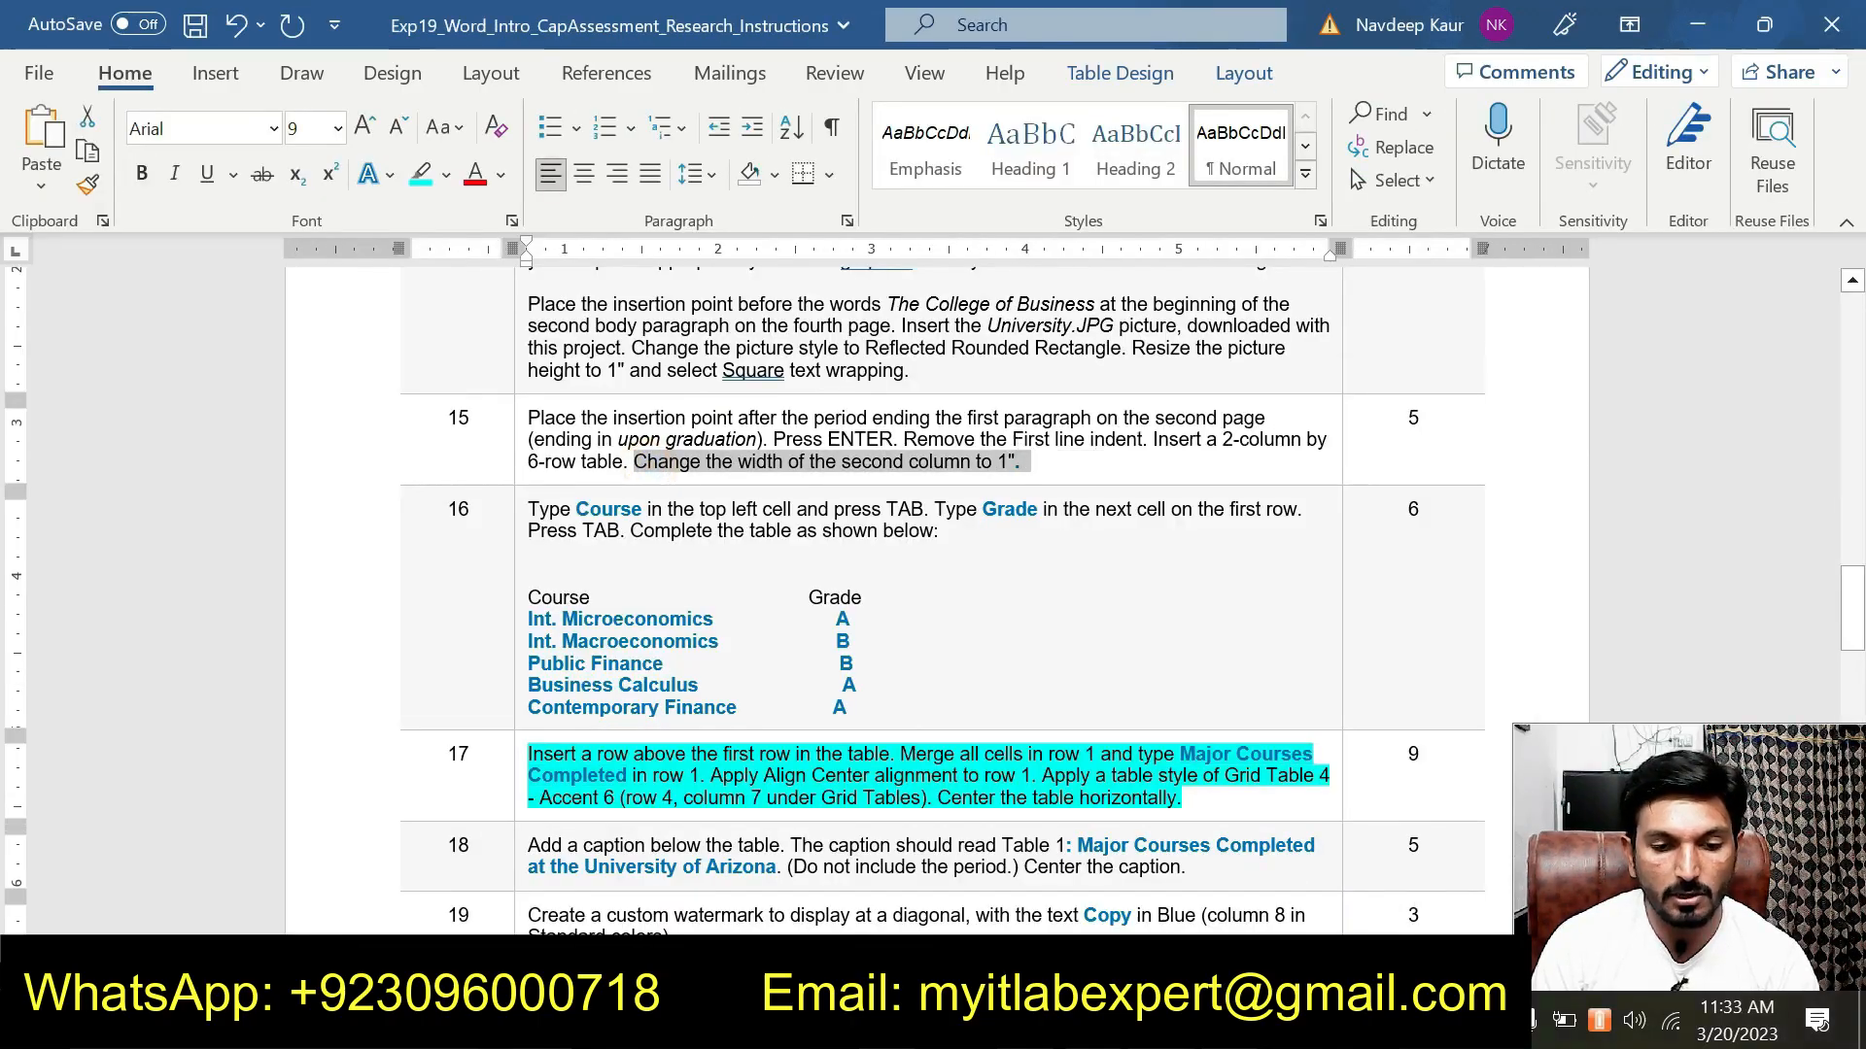
left_click(1187, 799)
scroll(1161, 658, "down", 3)
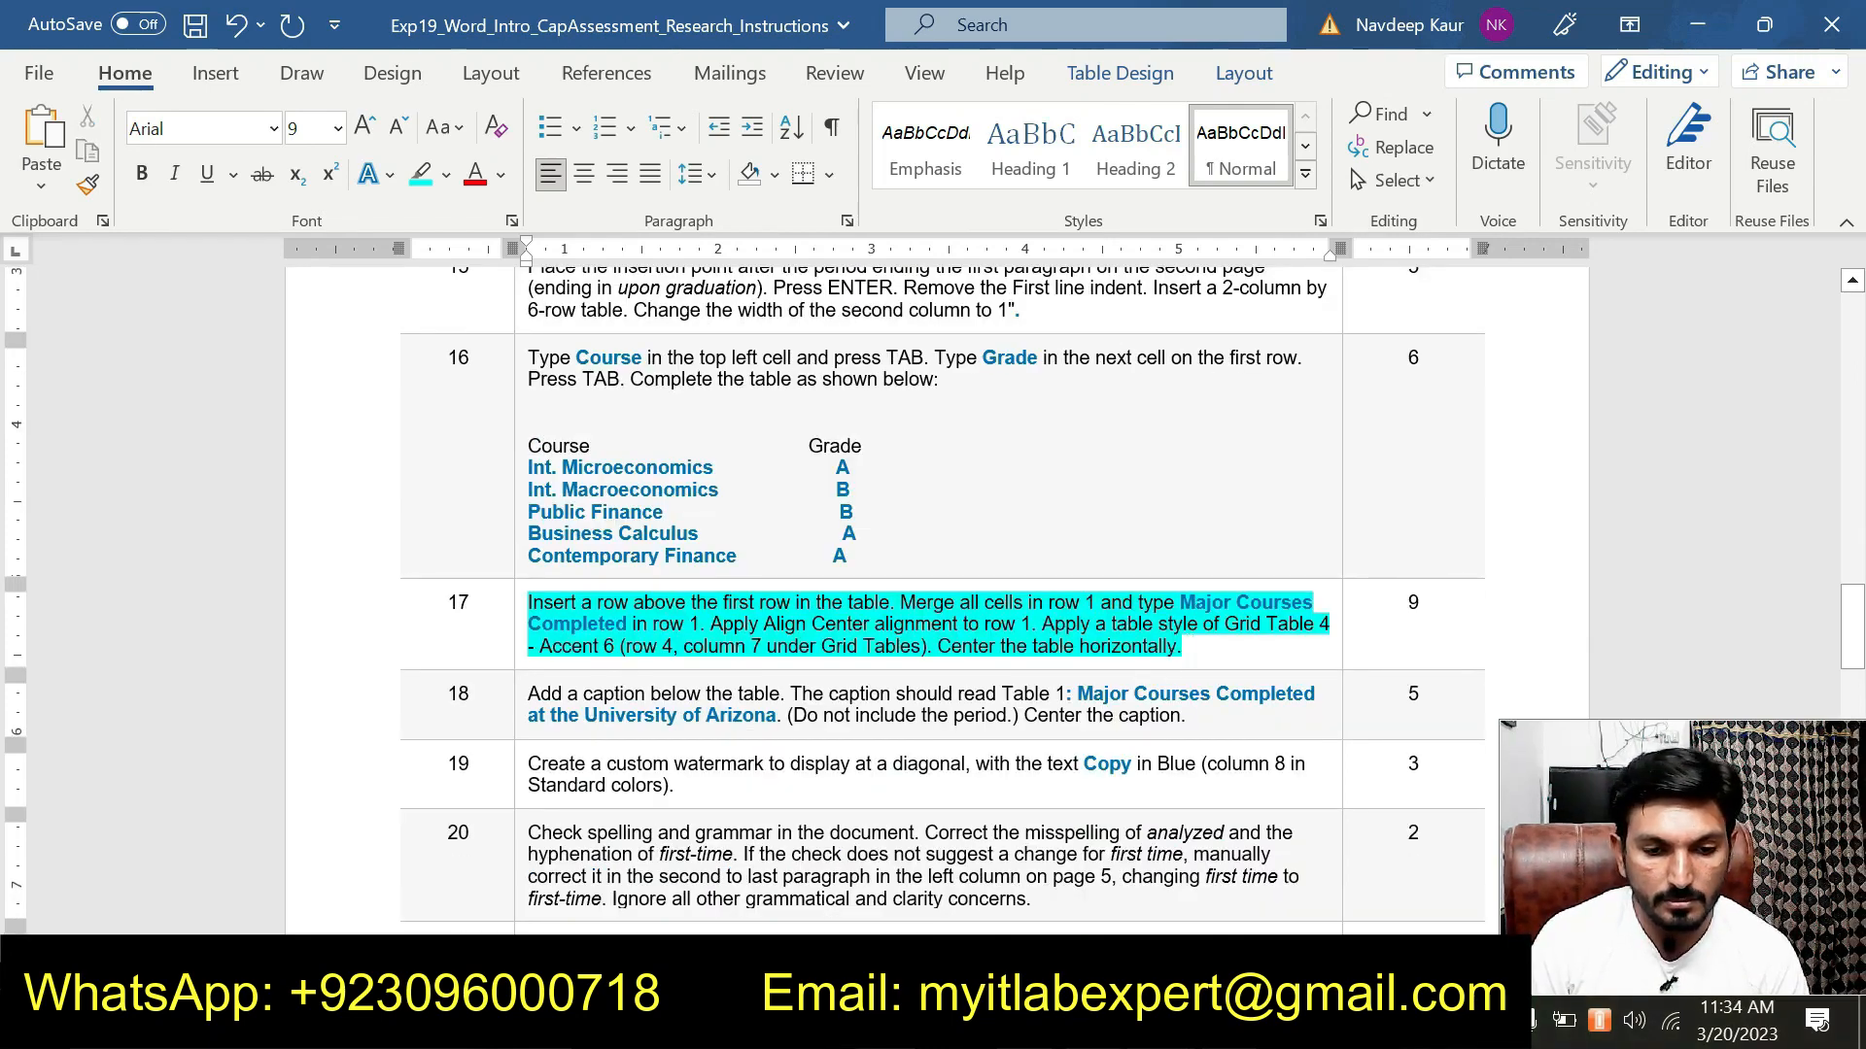
scroll(612, 586, "down", 8)
scroll(612, 586, "up", 3)
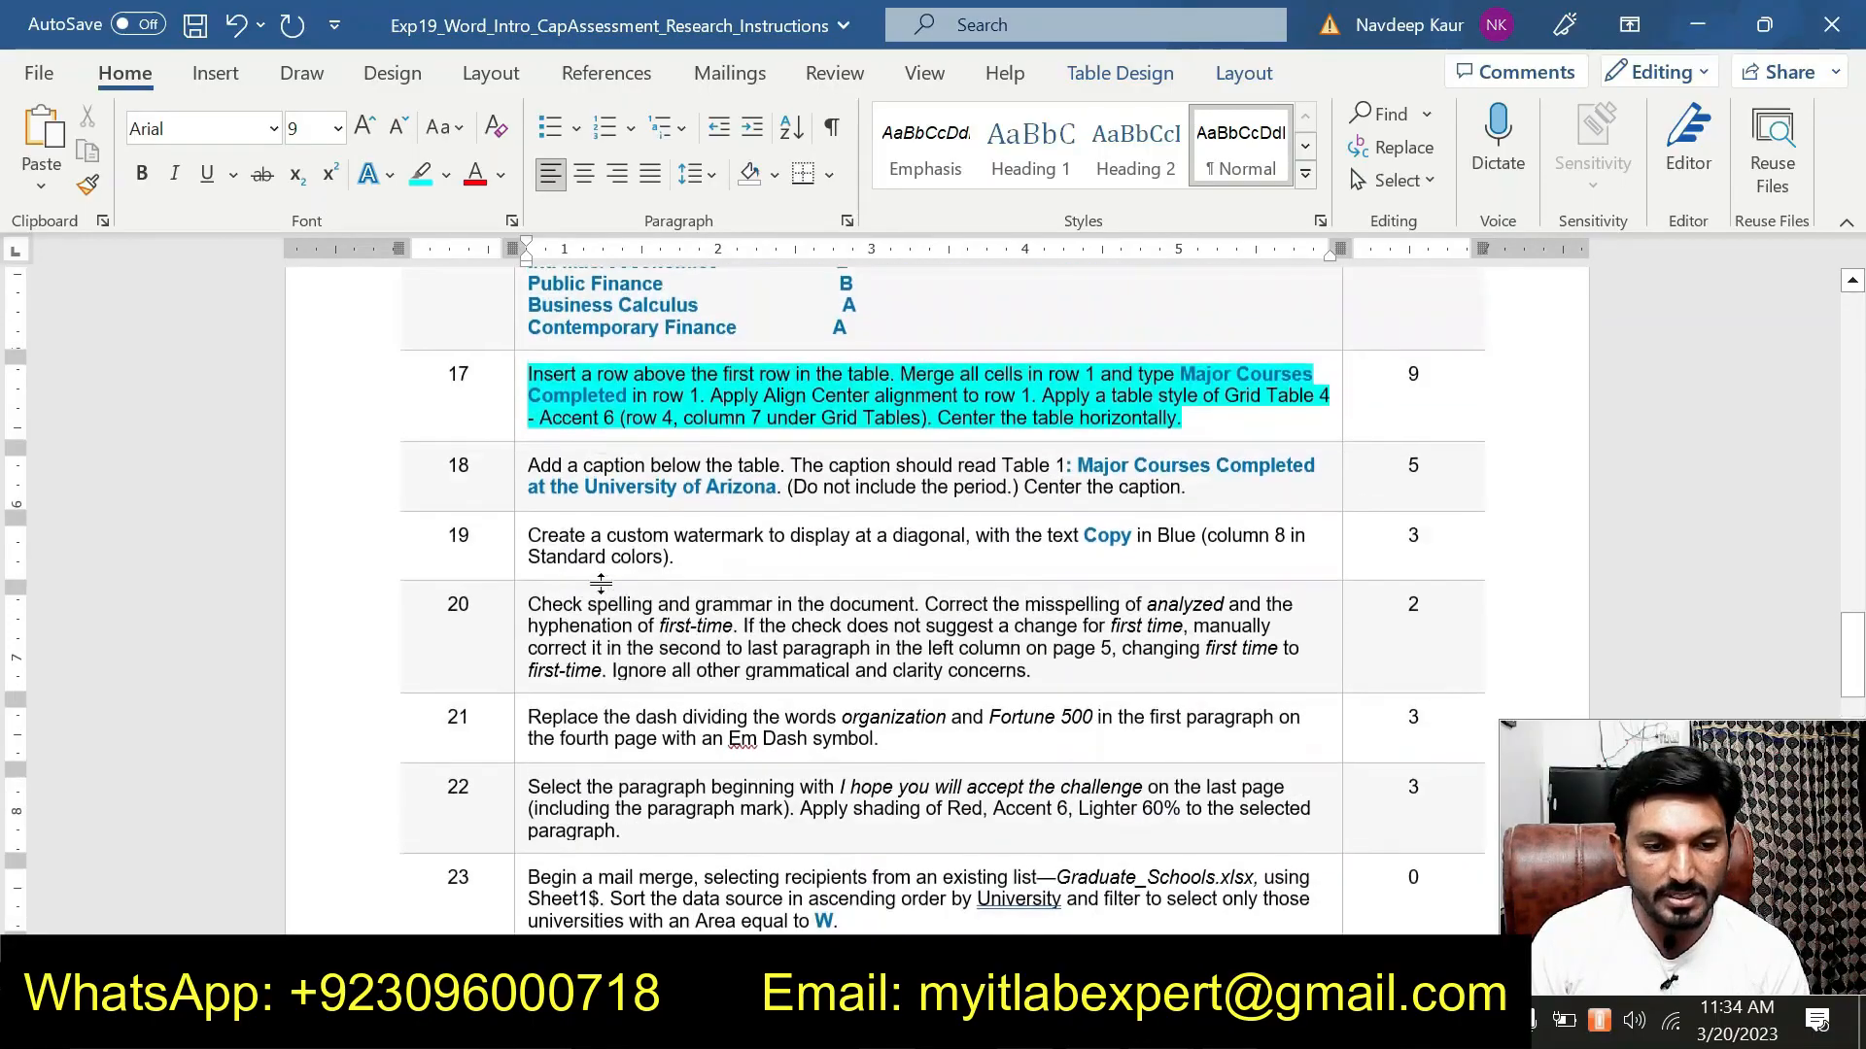
Remove the highlight from step 17 of the instructions and highlight the step 18 text in turquoise.
left_click_drag(1190, 420, 527, 375)
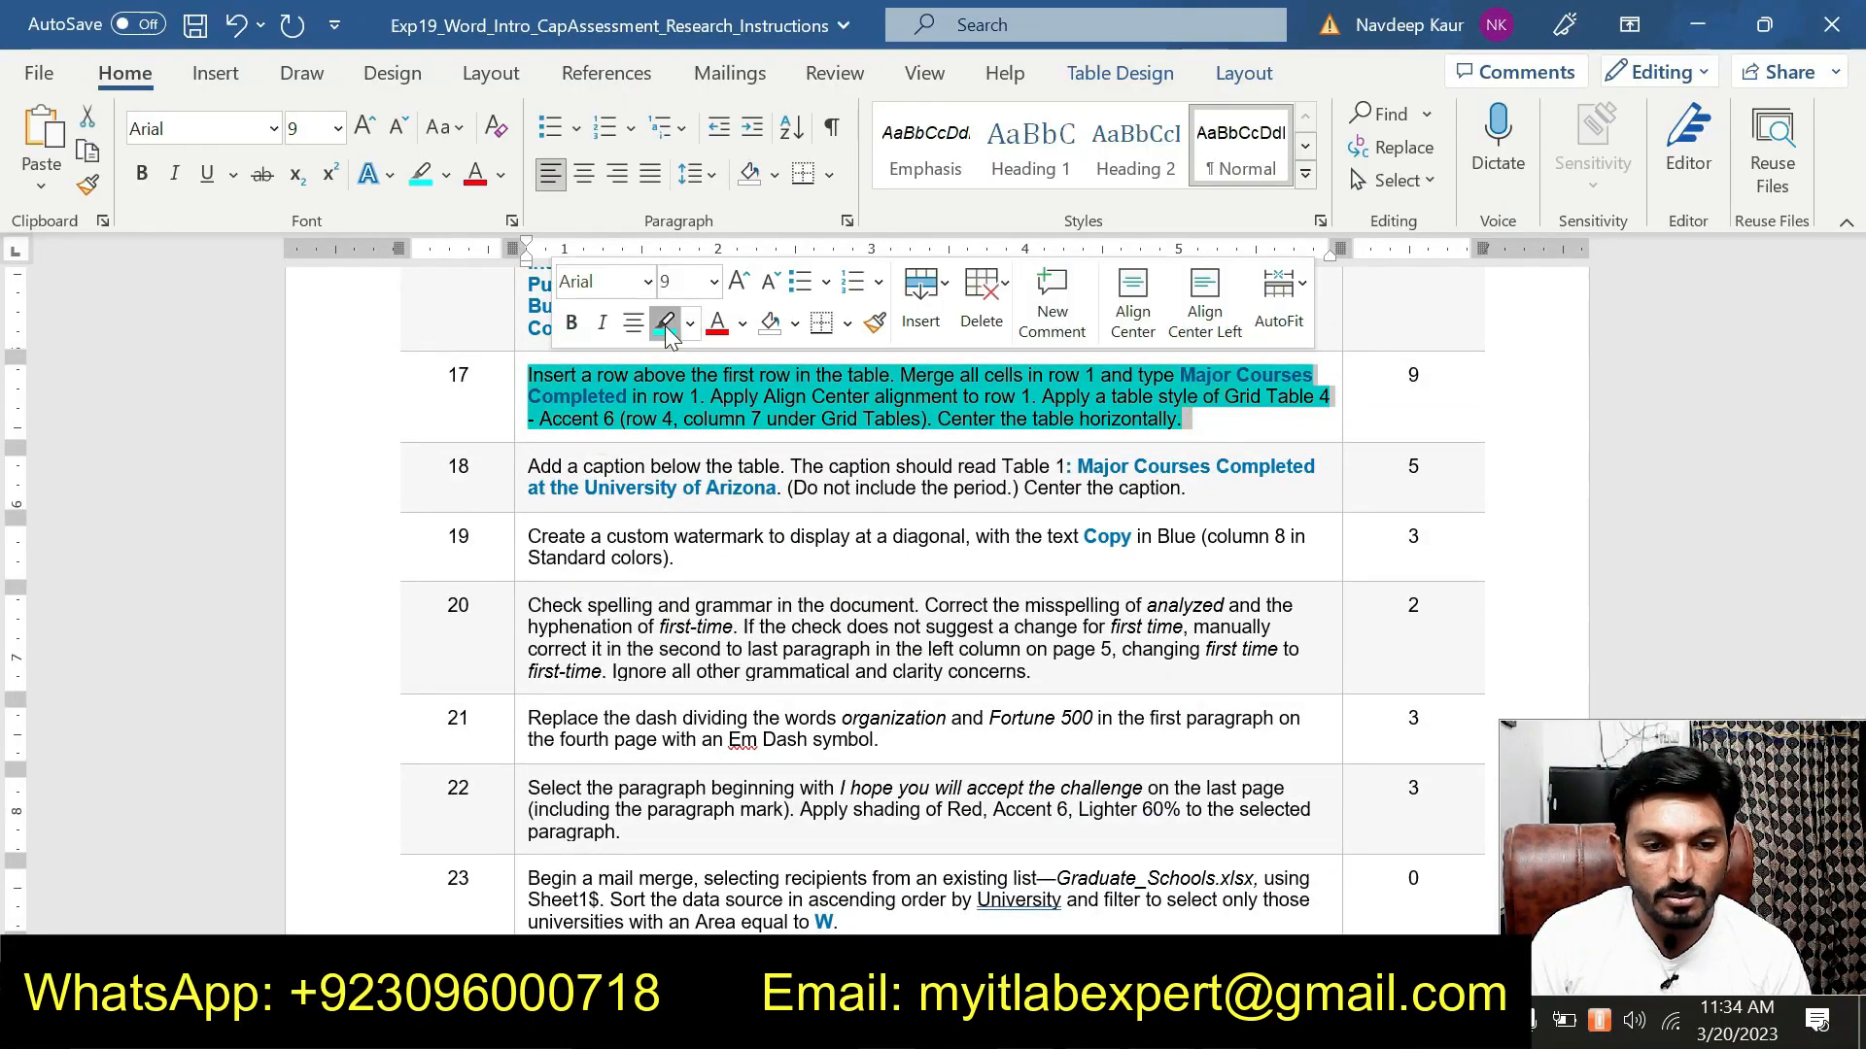
left_click(604, 398)
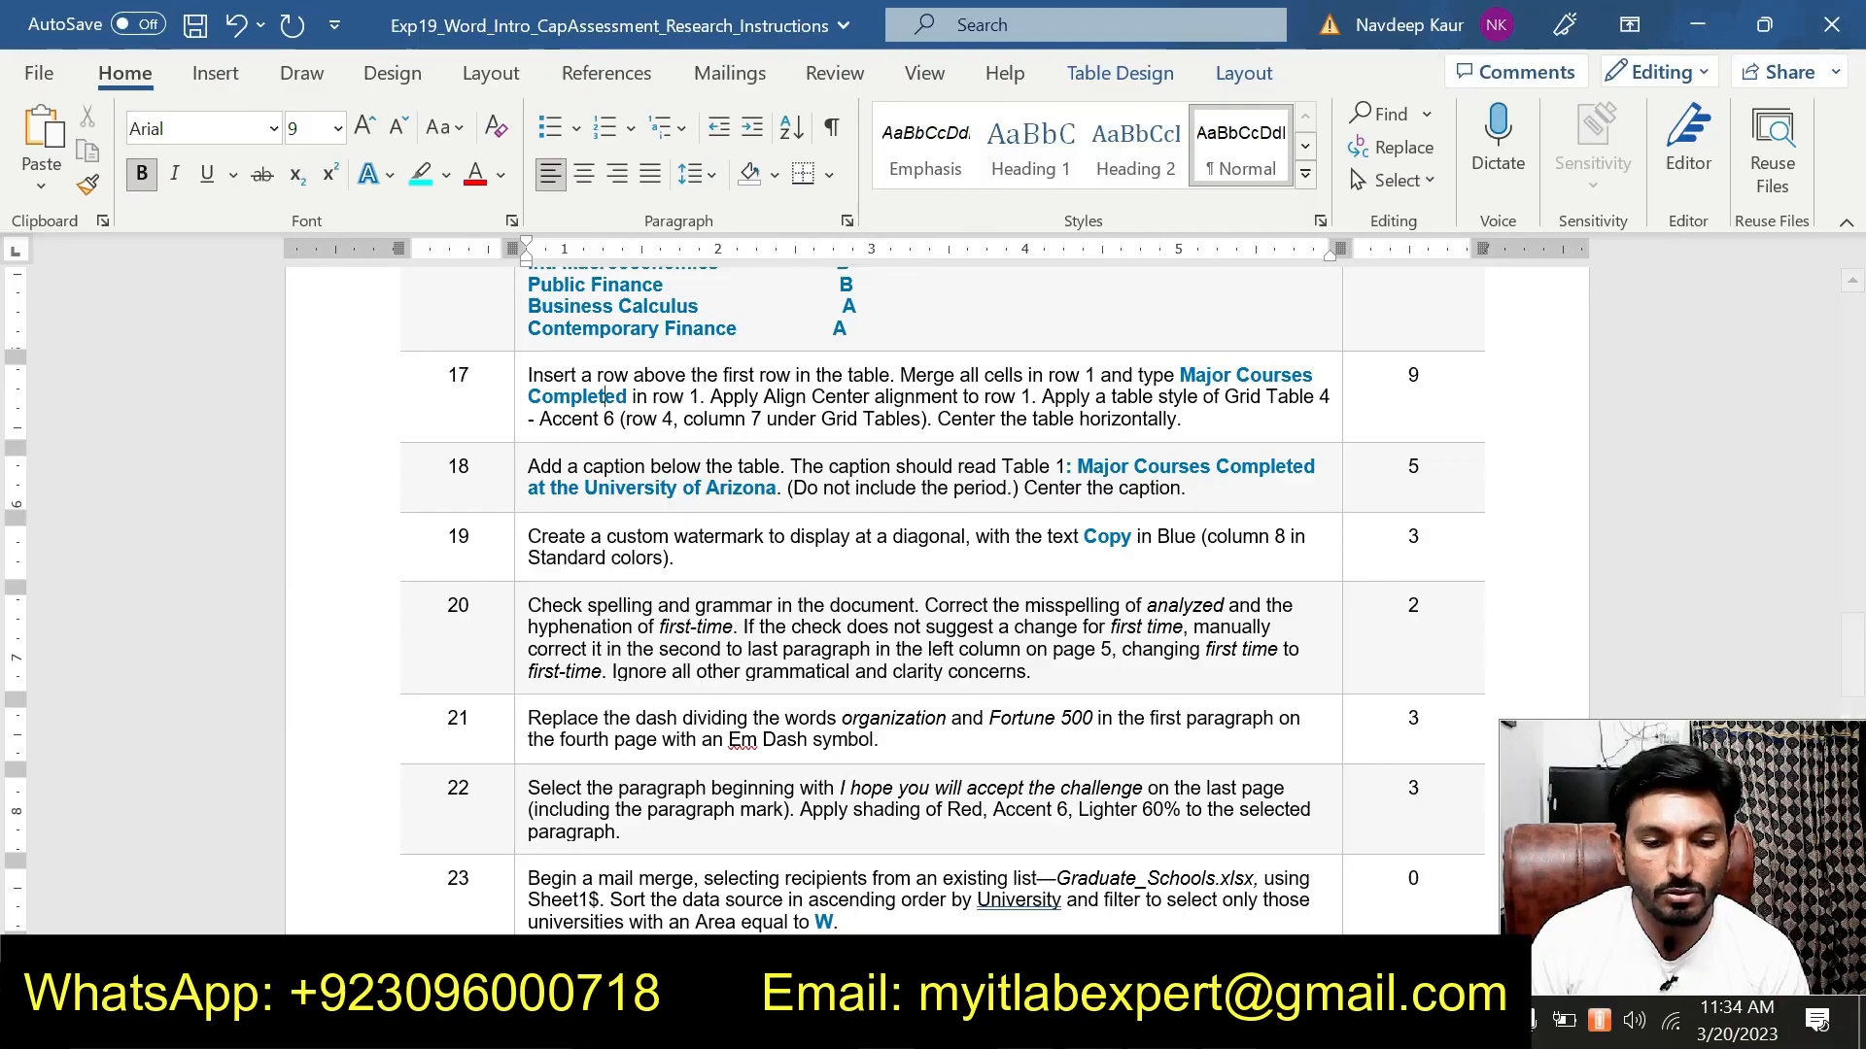
left_click(1038, 886)
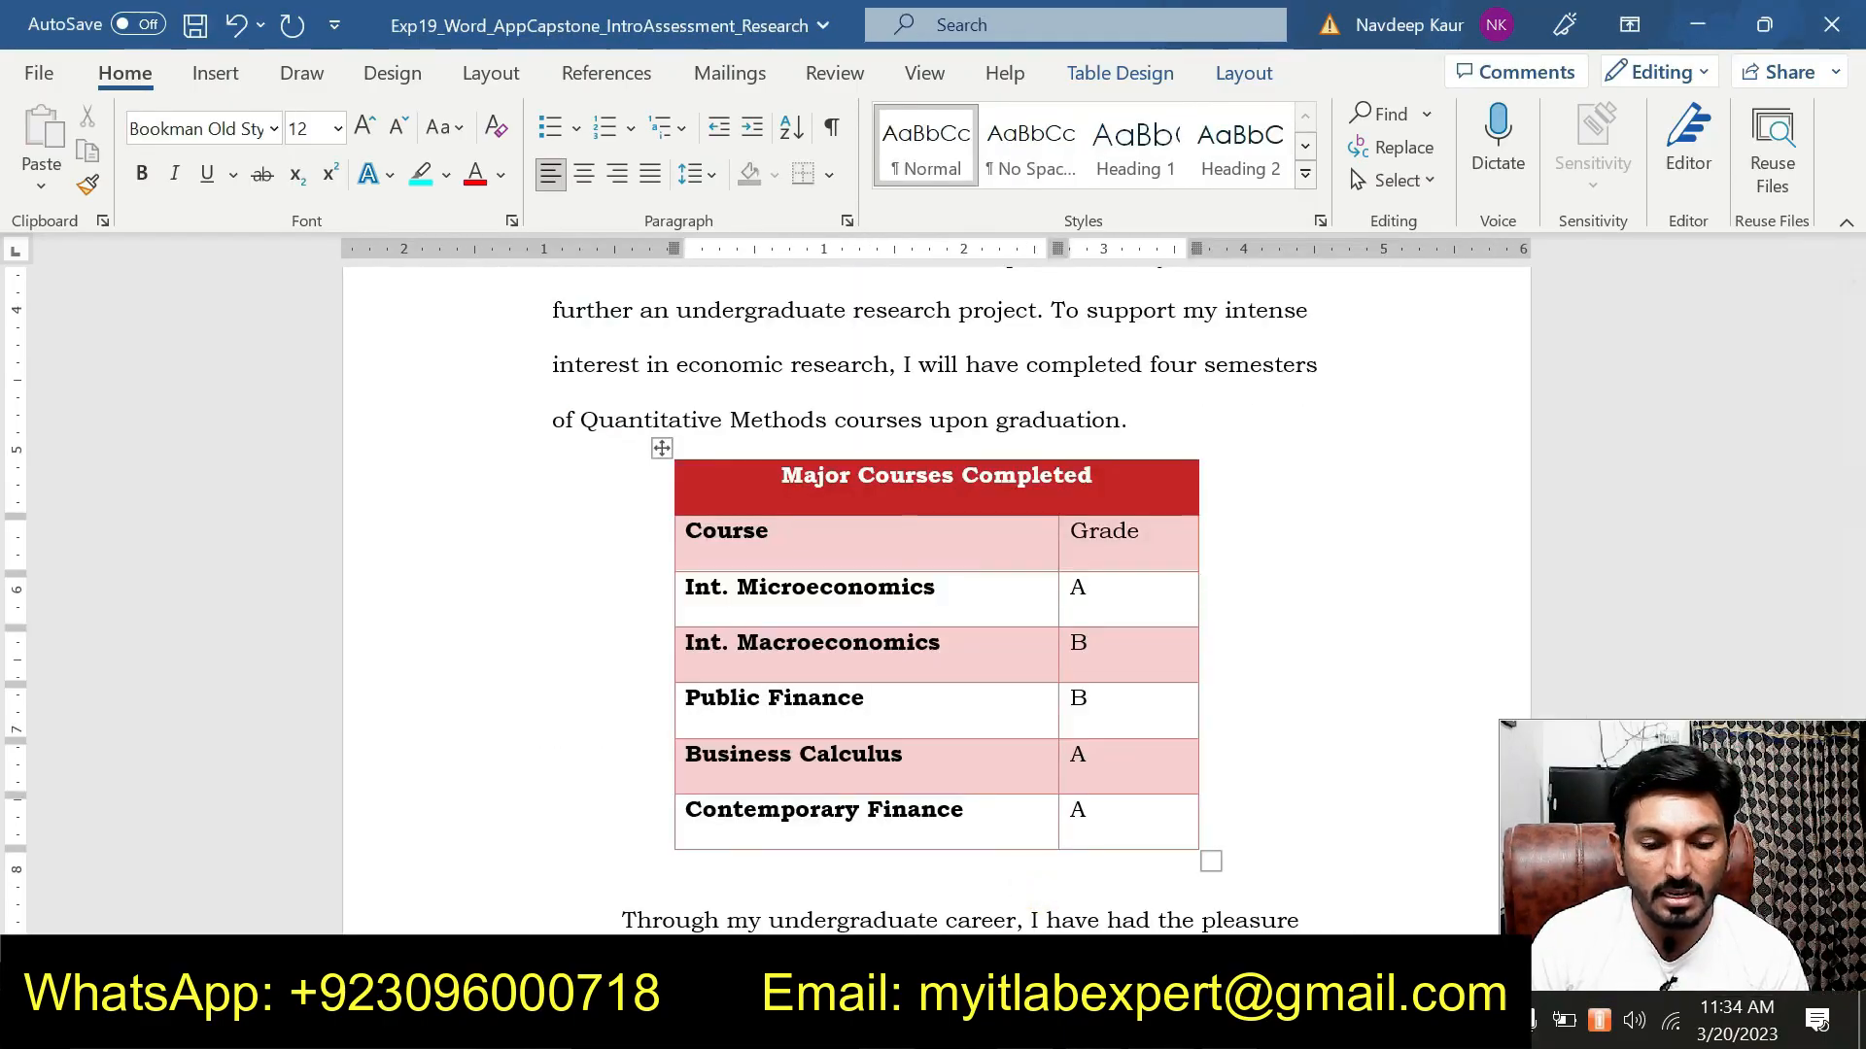
left_click(1252, 884)
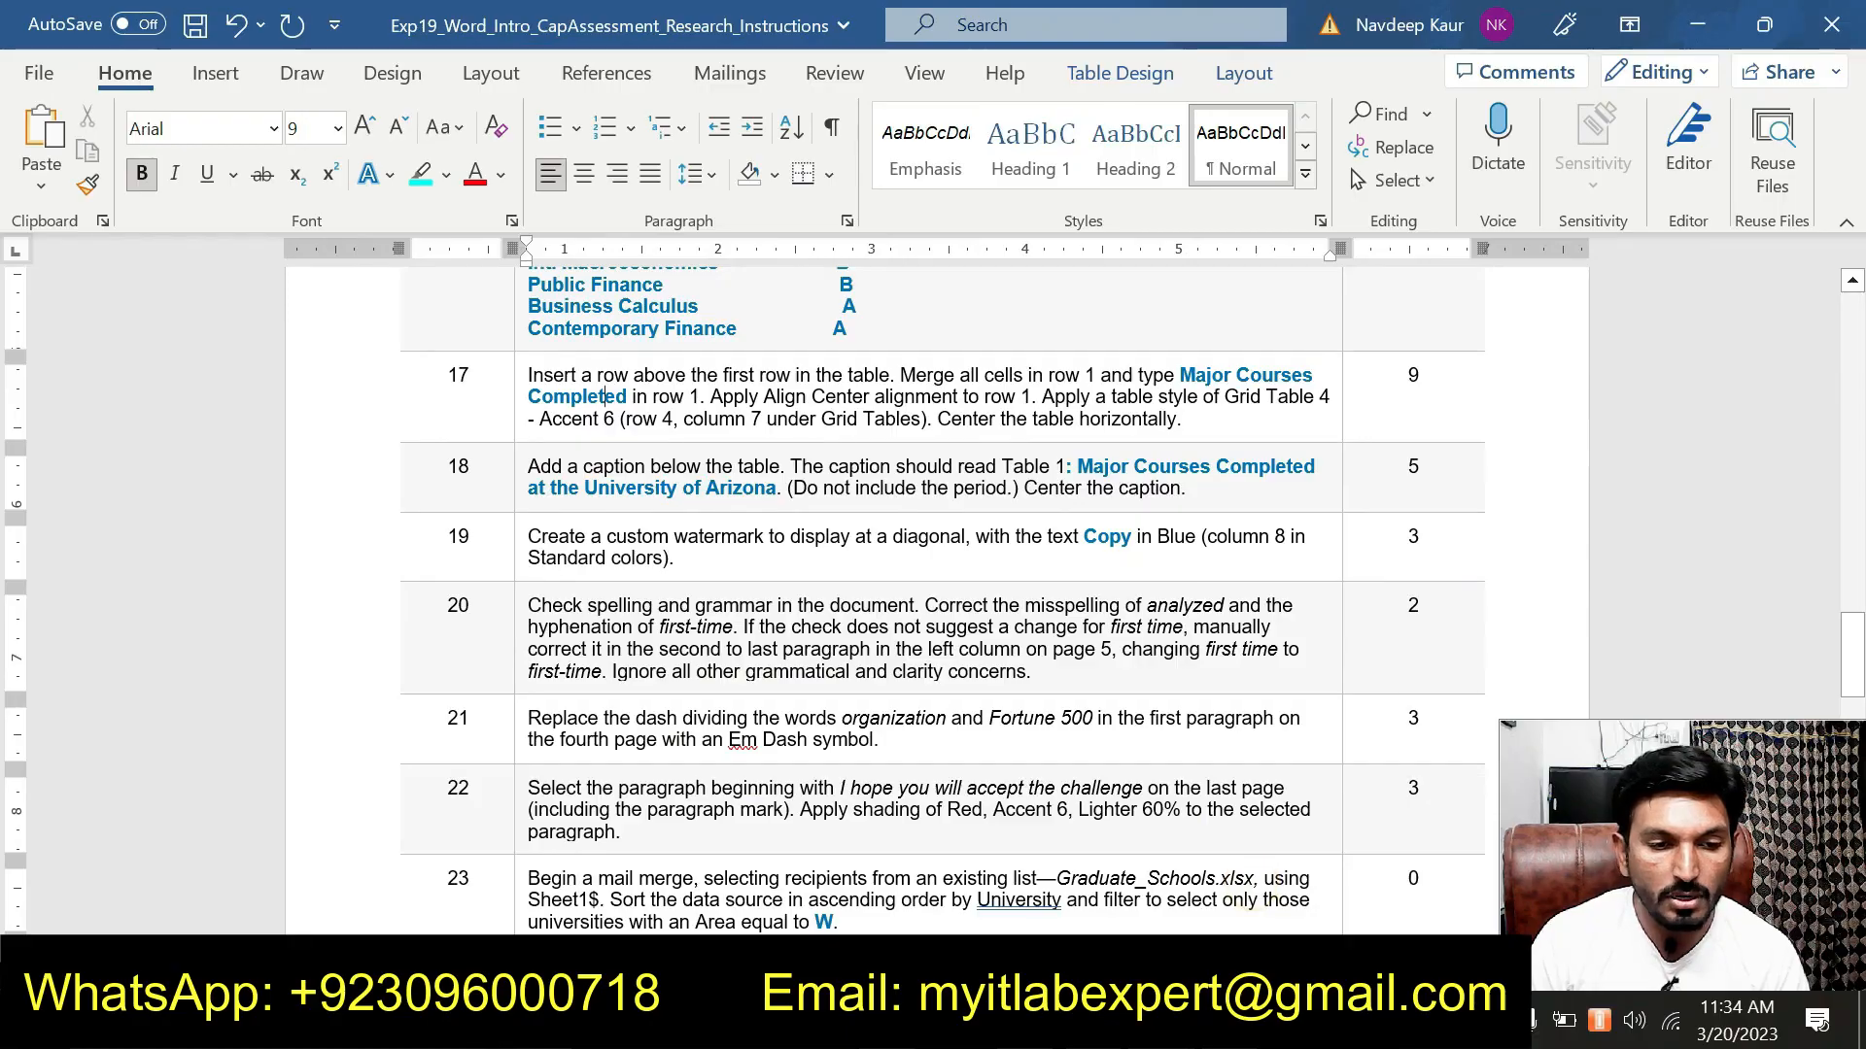
left_click_drag(1226, 489, 532, 466)
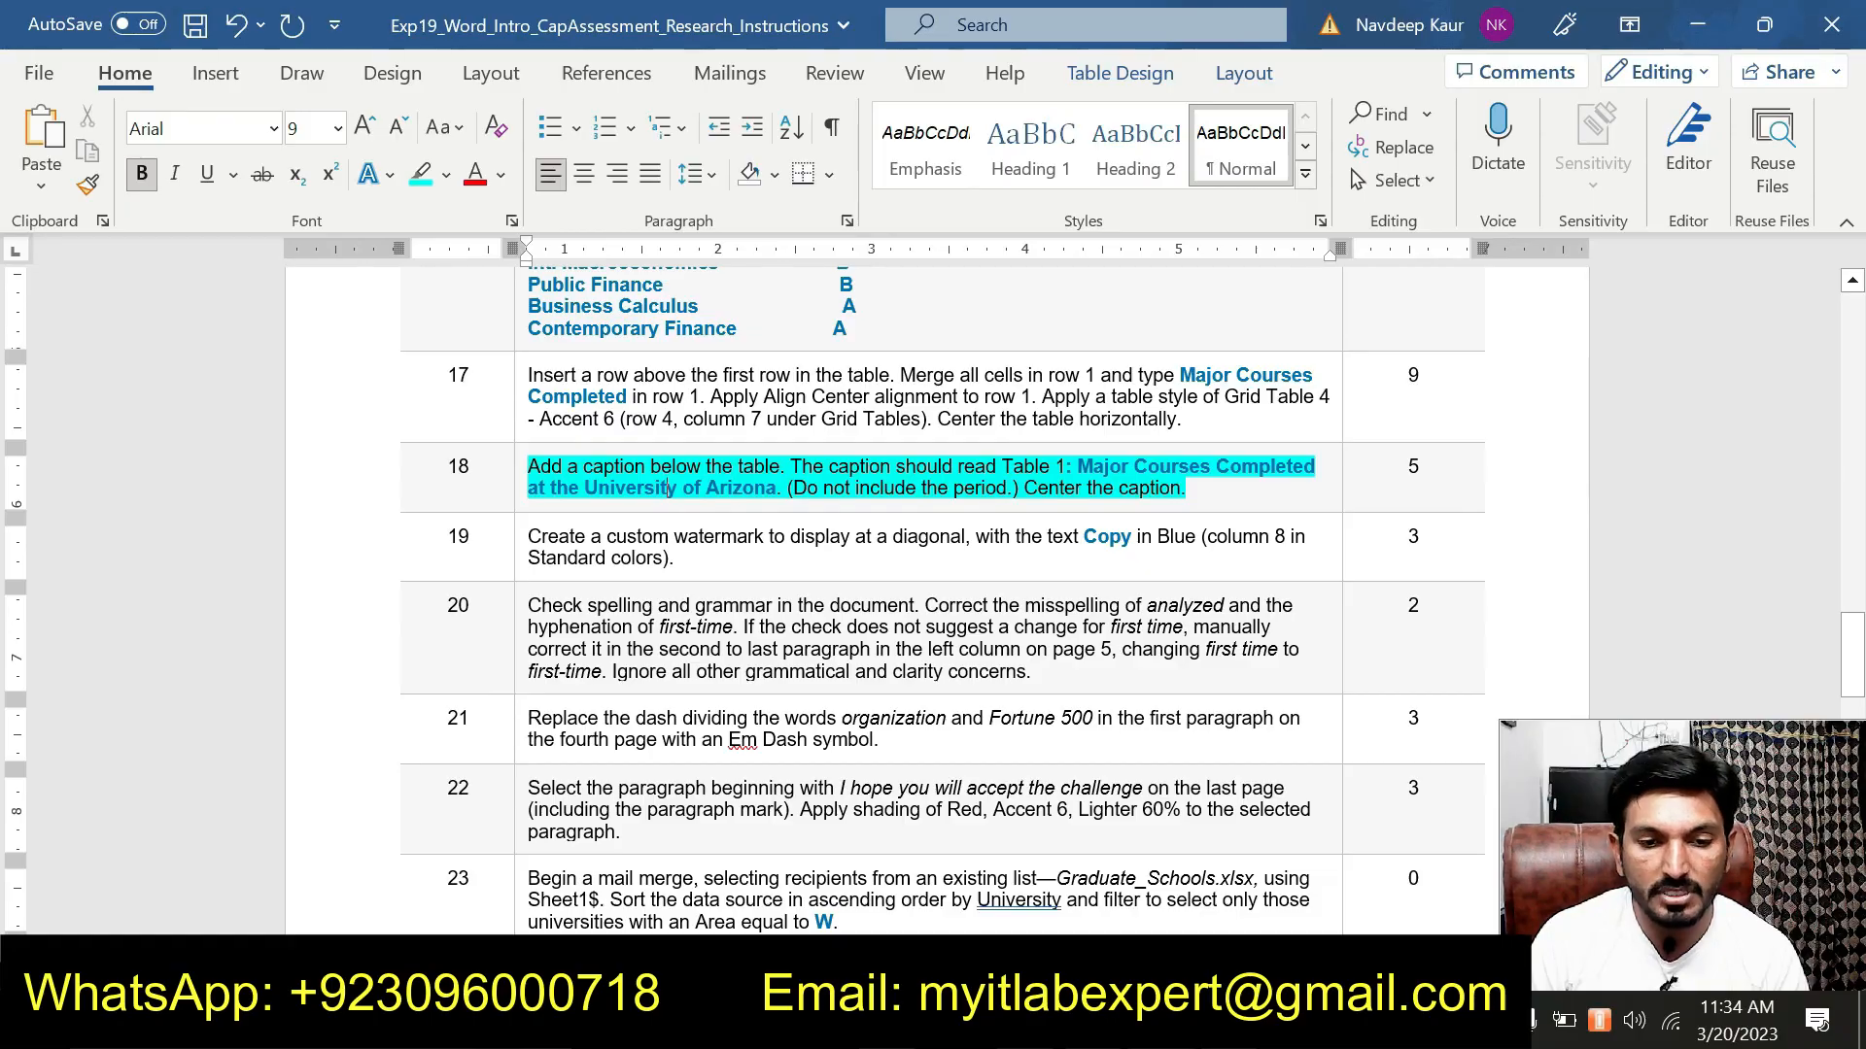
Copy "Major Courses Completed at the University of Arizona" from step 18 and return to the research document.
left_click_drag(778, 489, 1077, 467)
key("ctrl+c")
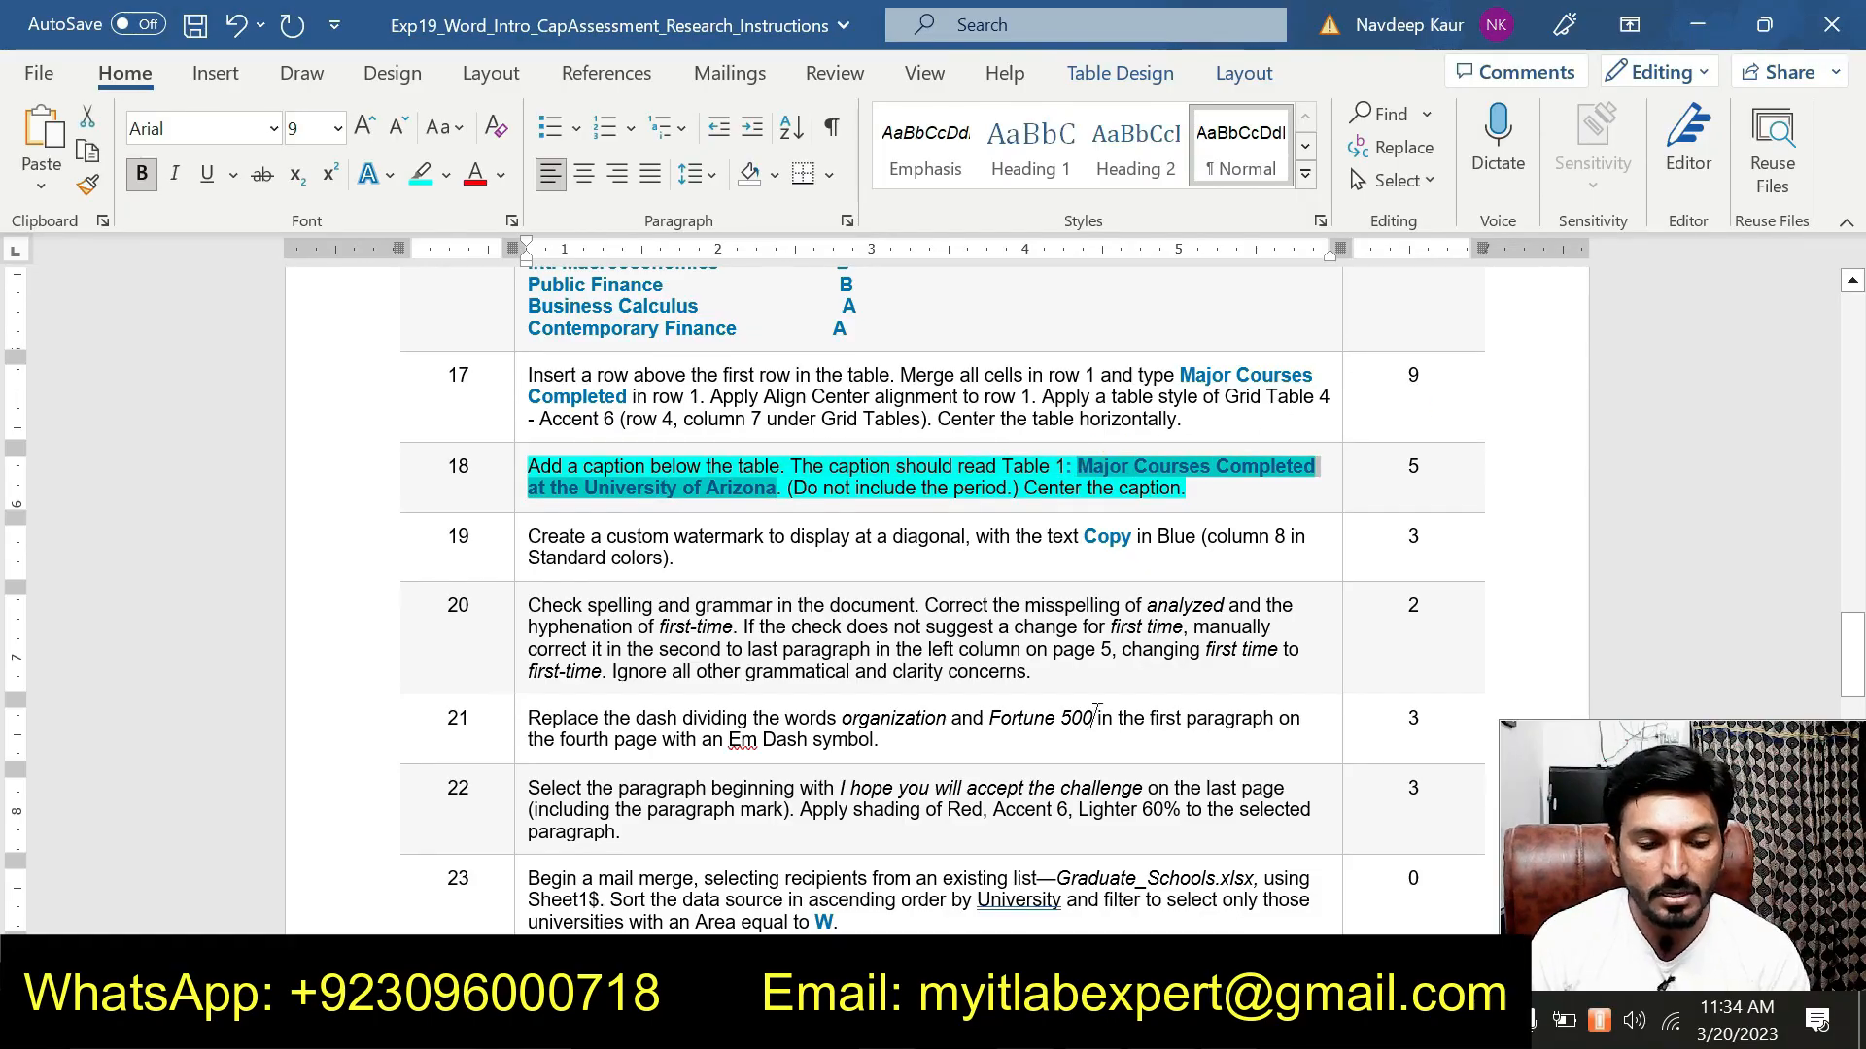
mouse_move(1133, 1030)
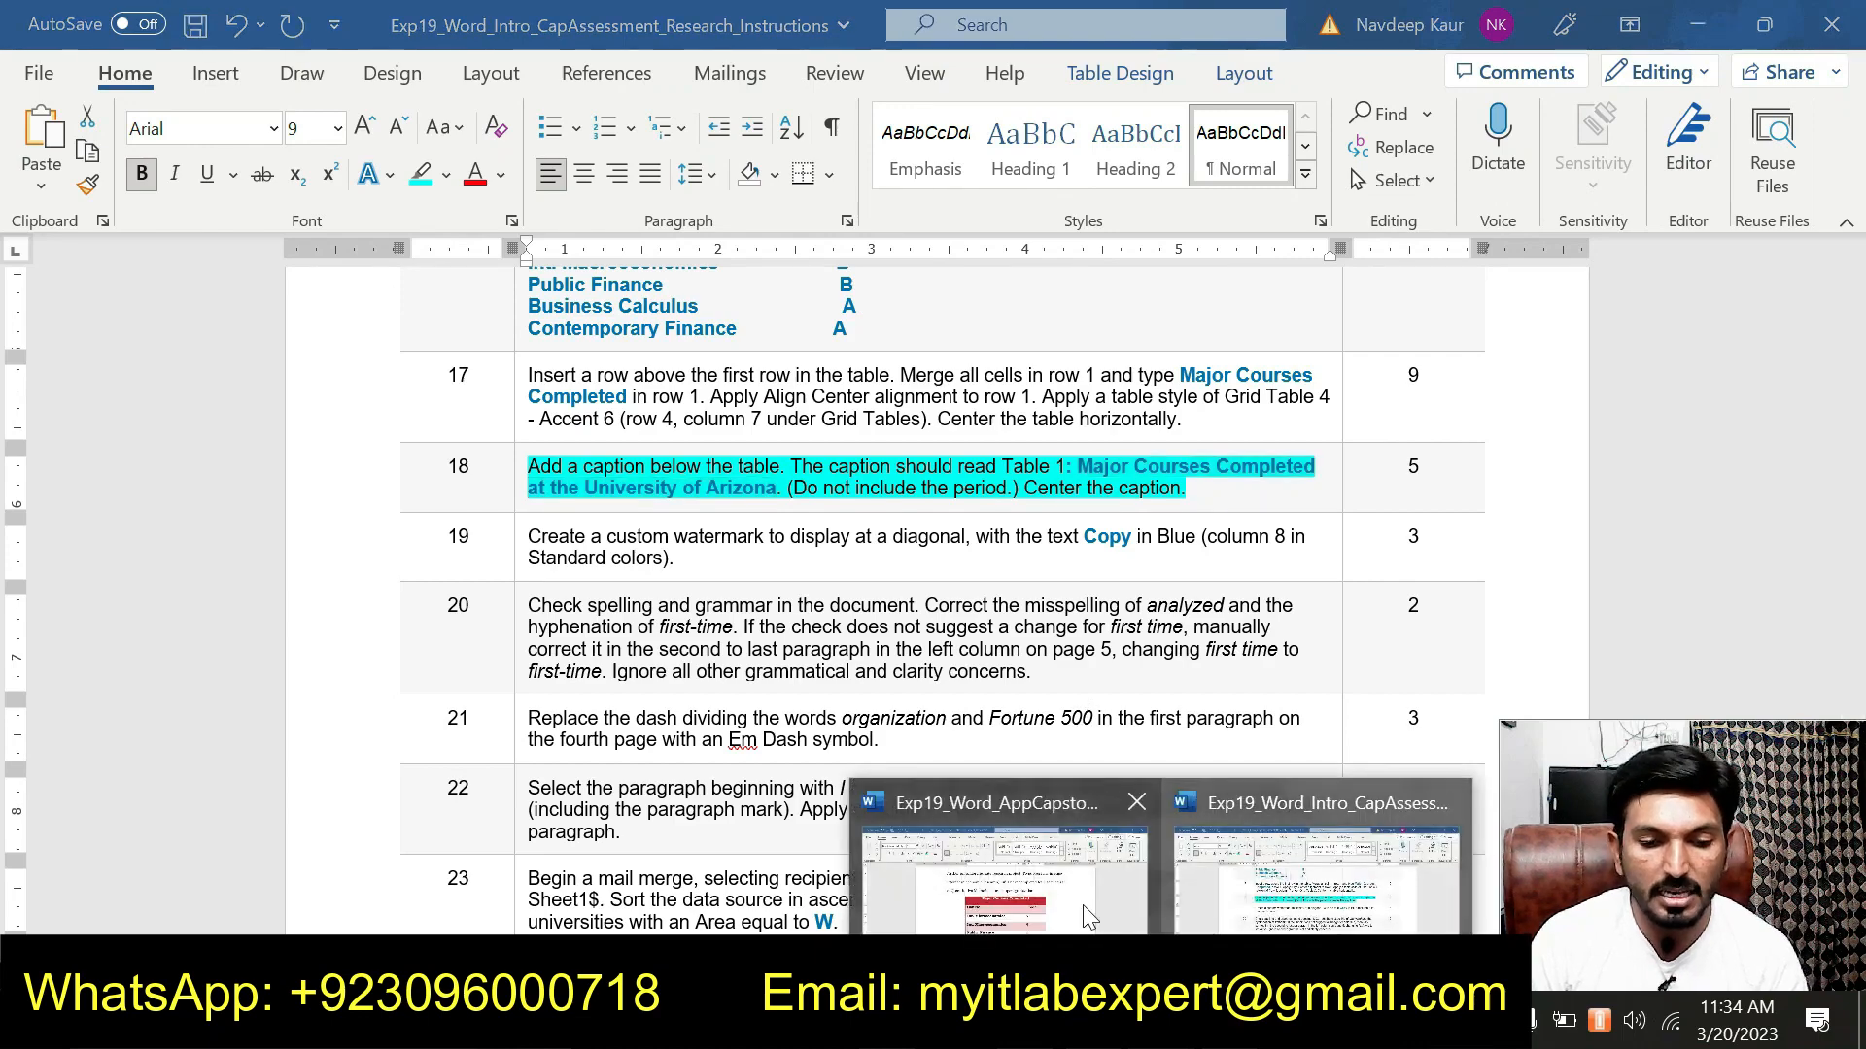
left_click(1008, 895)
Insert the caption "Table 1: Major Courses Completed at the University of Arizona" below the courses table.
left_click(725, 483)
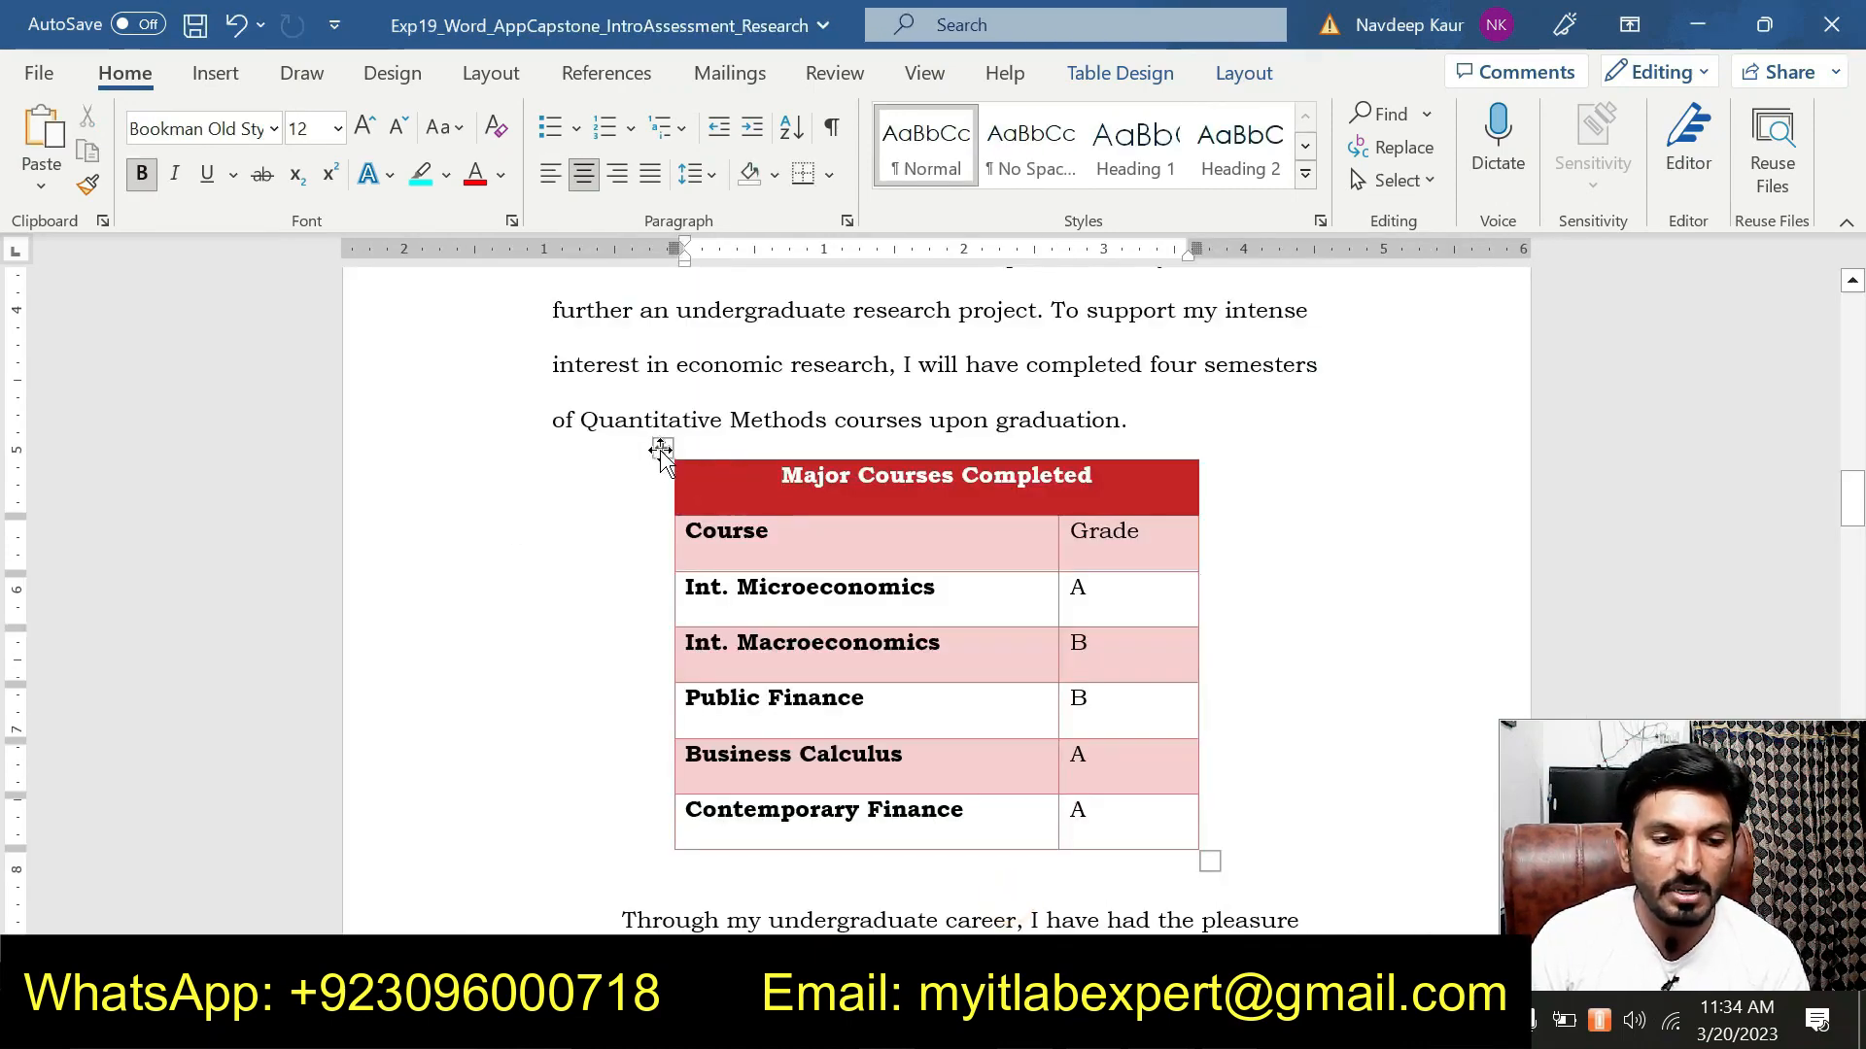
left_click(662, 448)
left_click(607, 73)
left_click(993, 180)
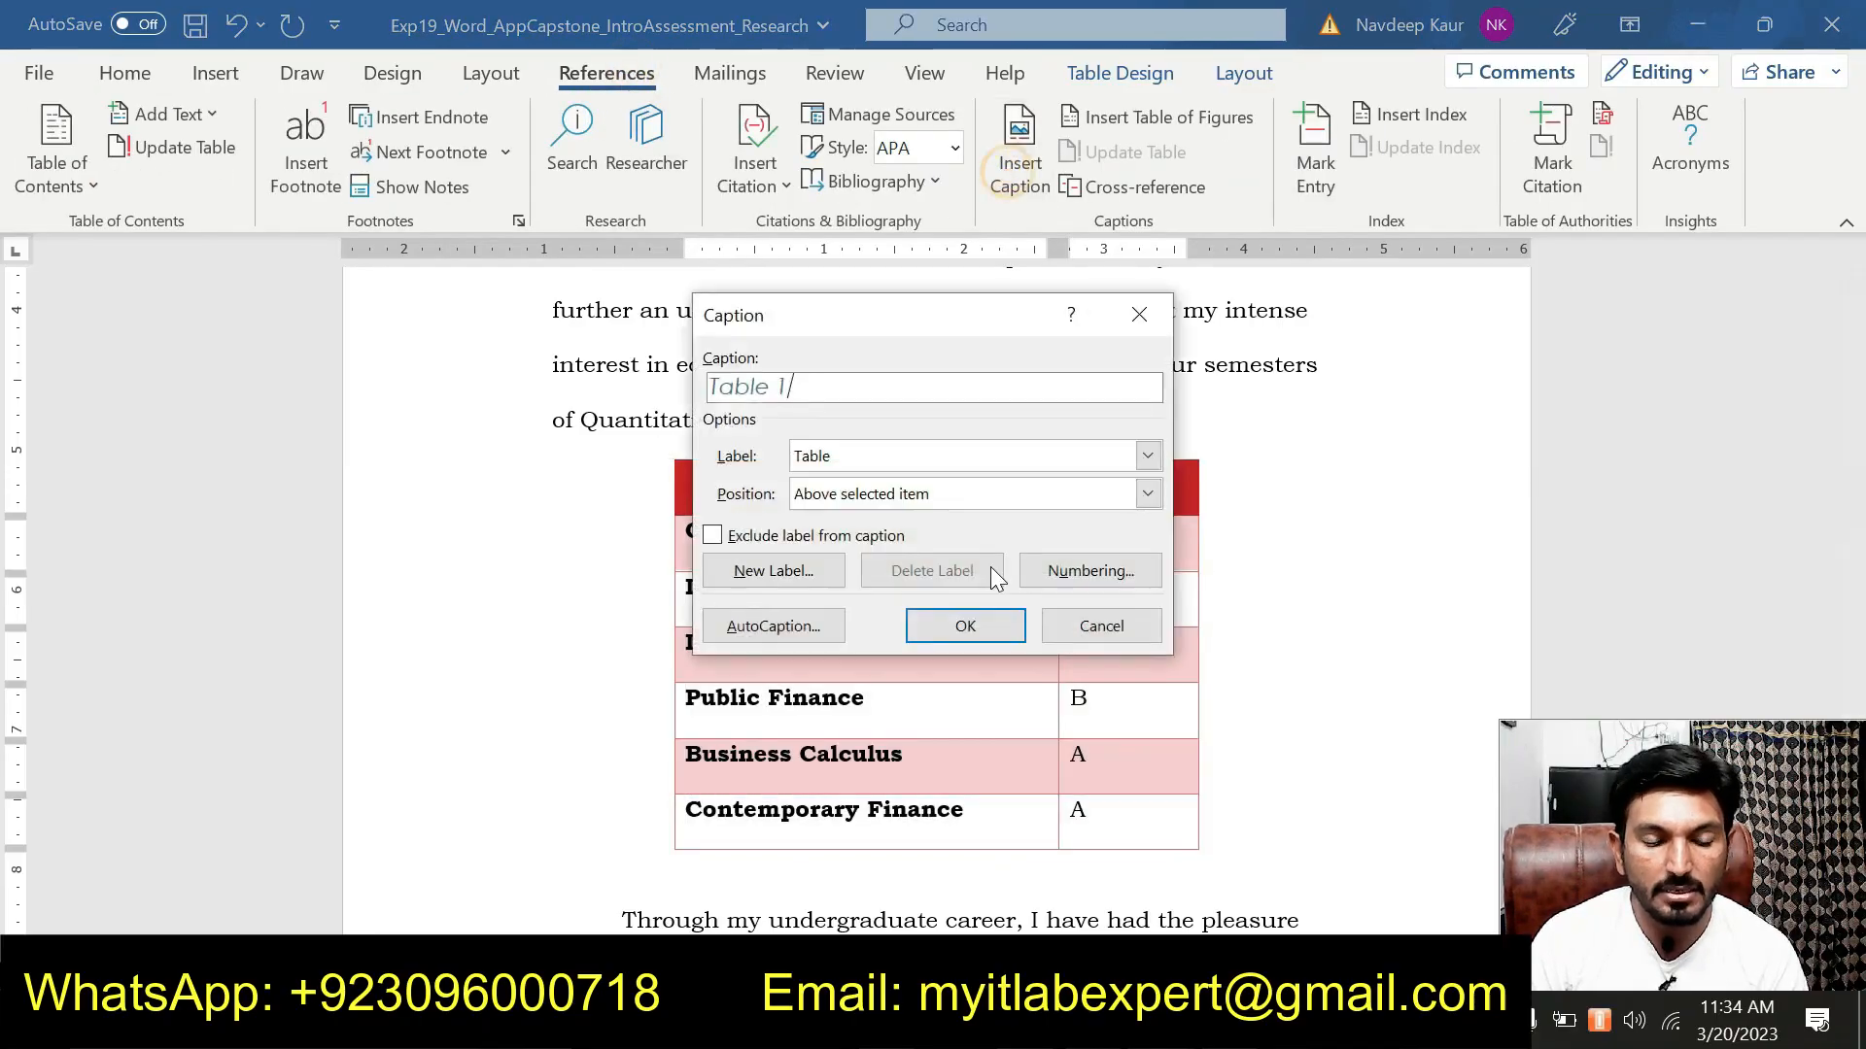
left_click(896, 496)
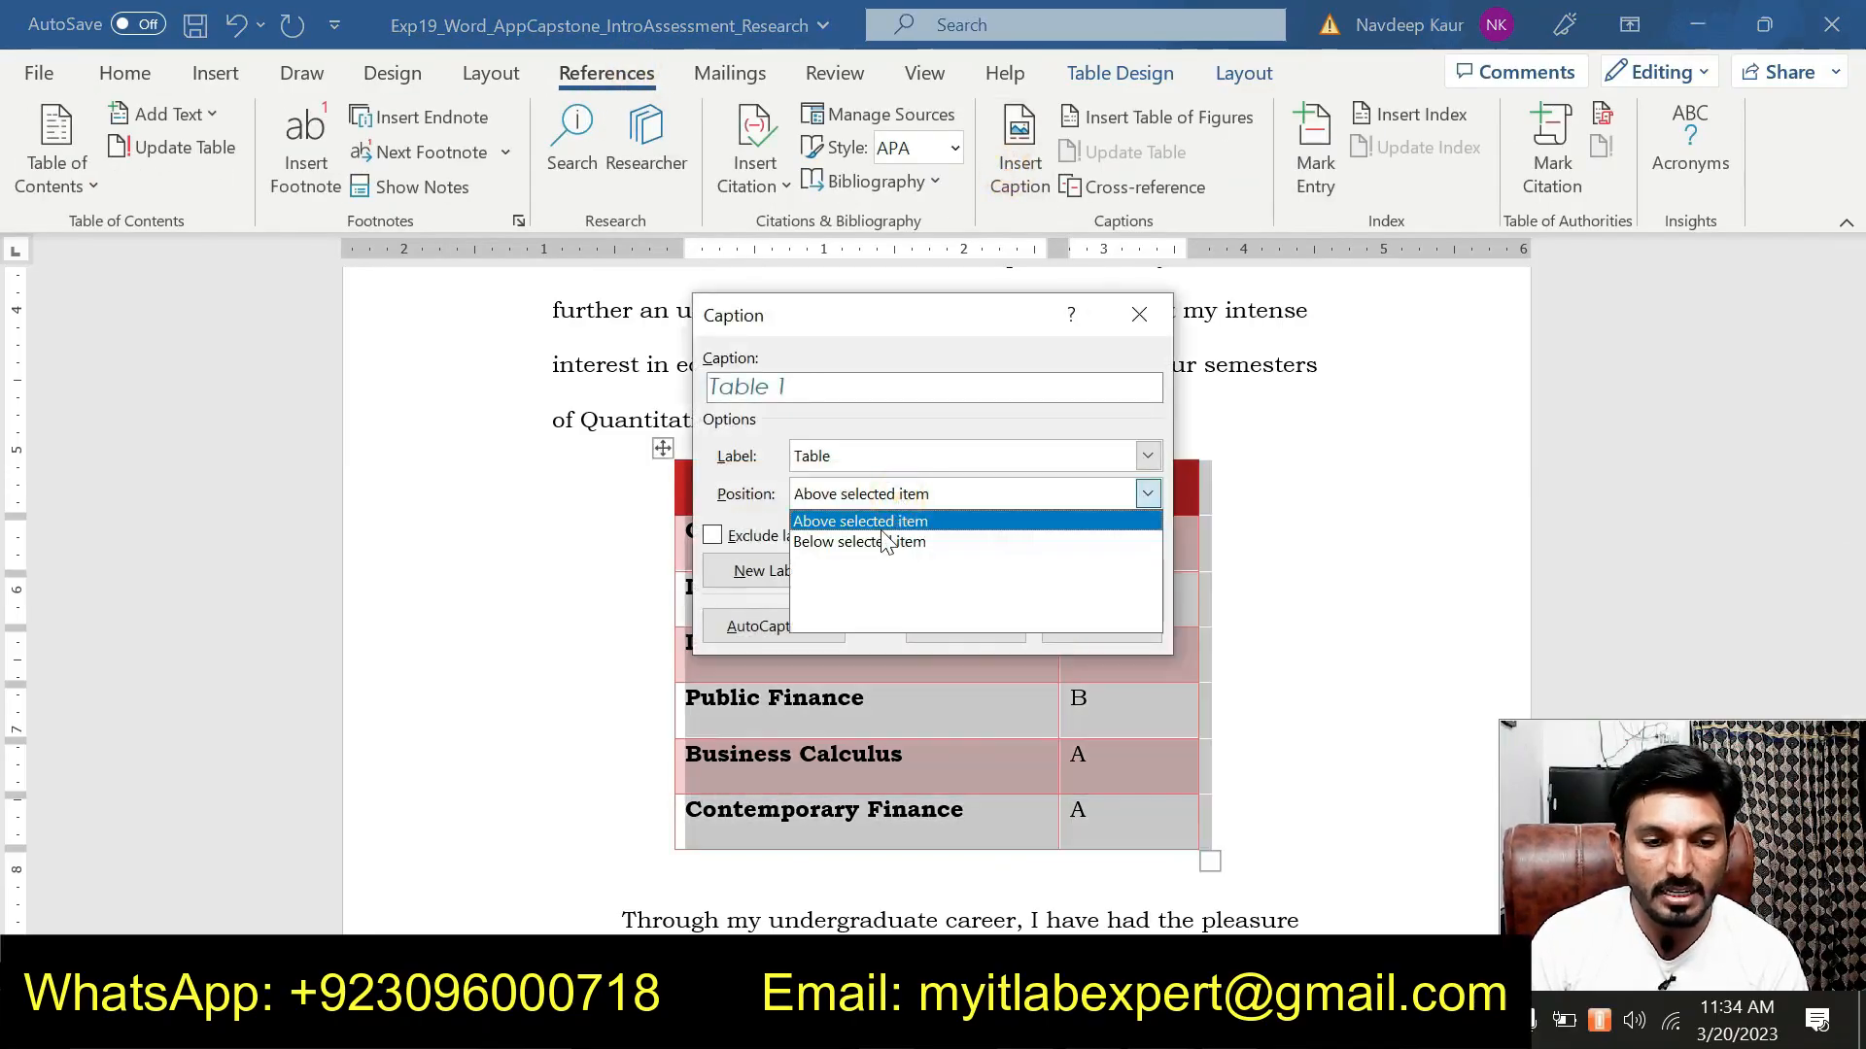
left_click(887, 541)
left_click(836, 383)
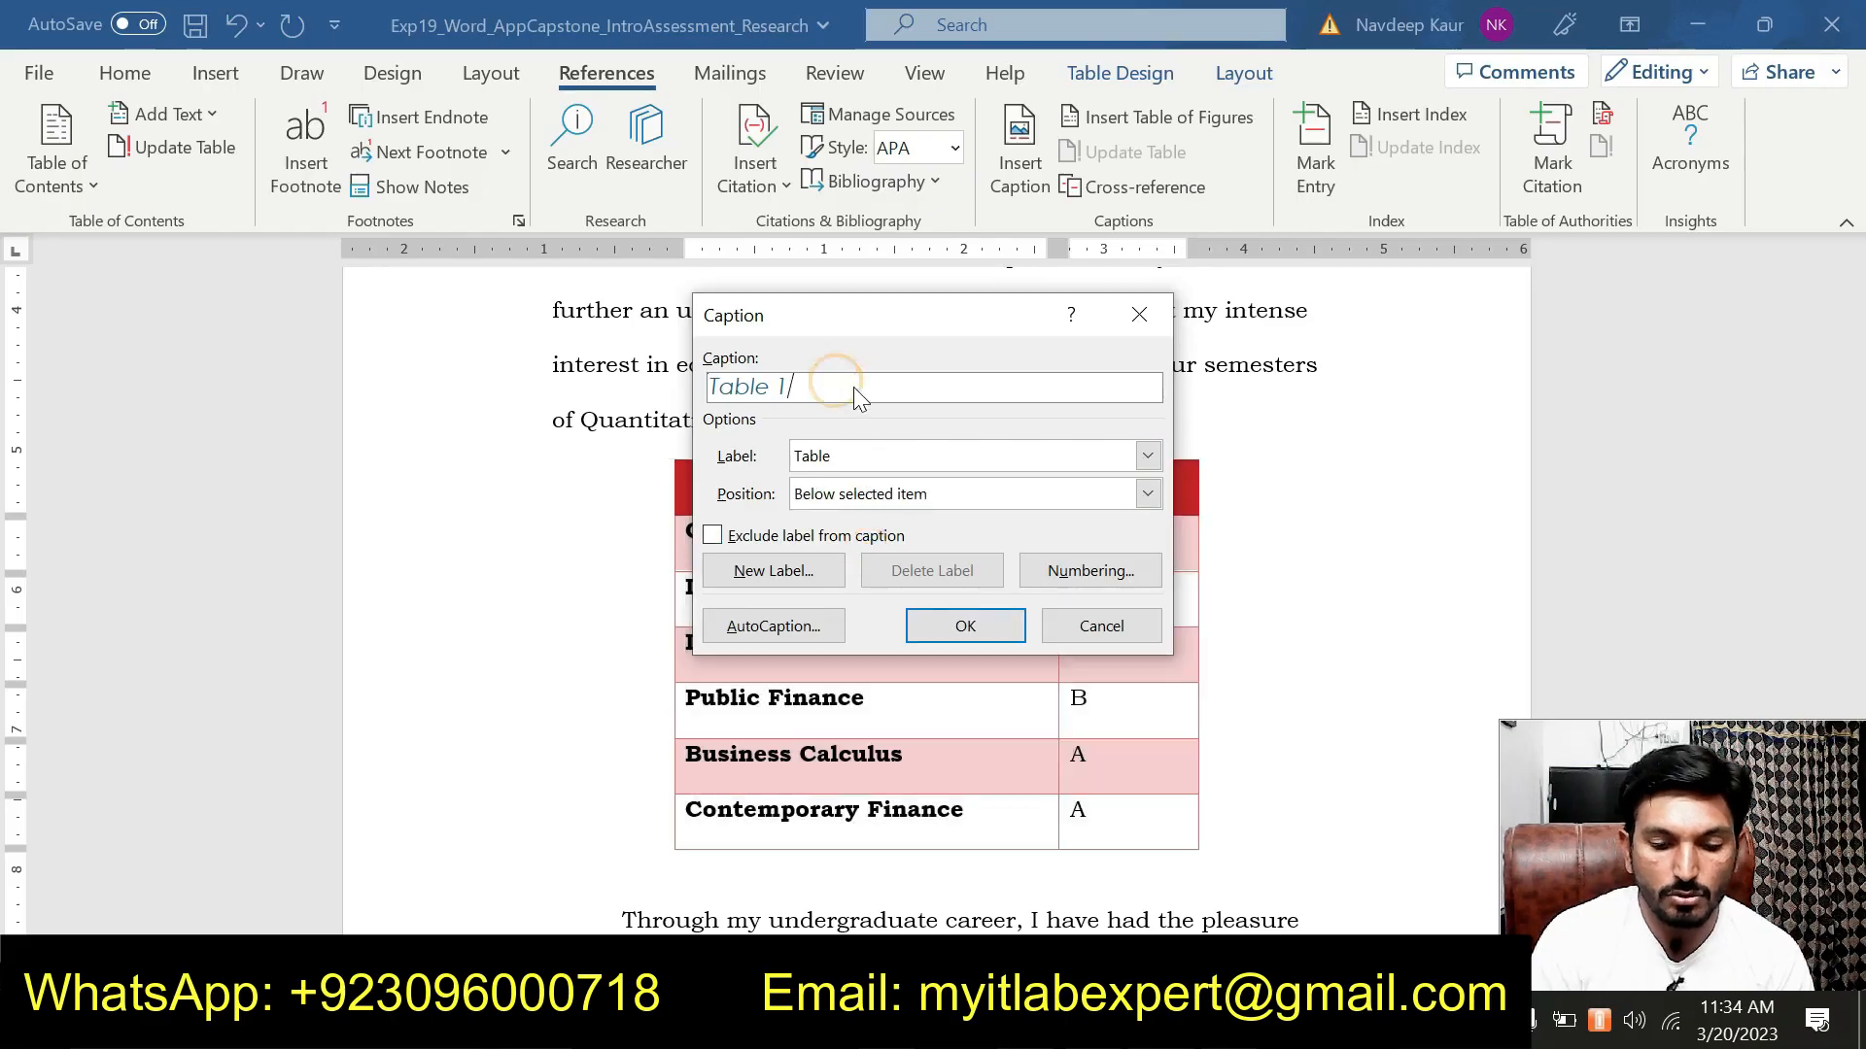
type(":")
key("ctrl+v")
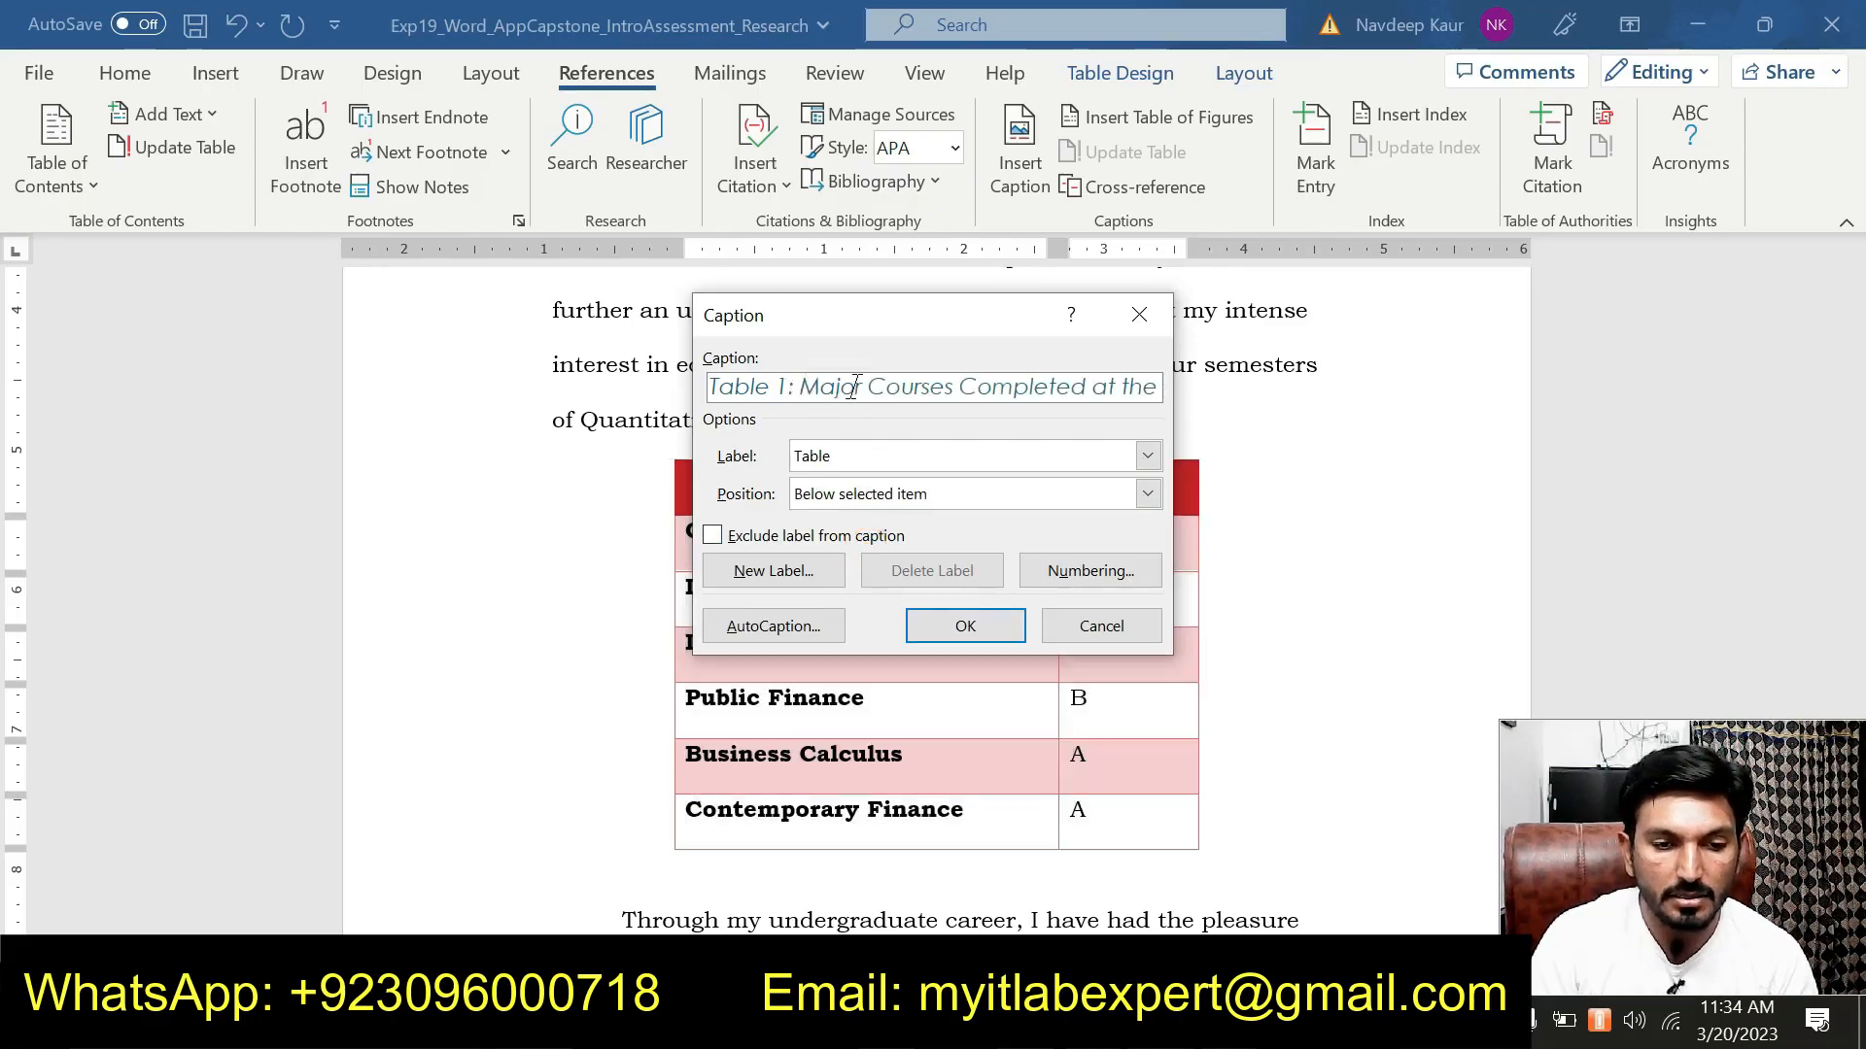
left_click(962, 626)
Center the caption under the courses table and switch back to the instructions document.
left_click(775, 865)
left_click(125, 72)
left_click(583, 174)
left_click(1241, 644)
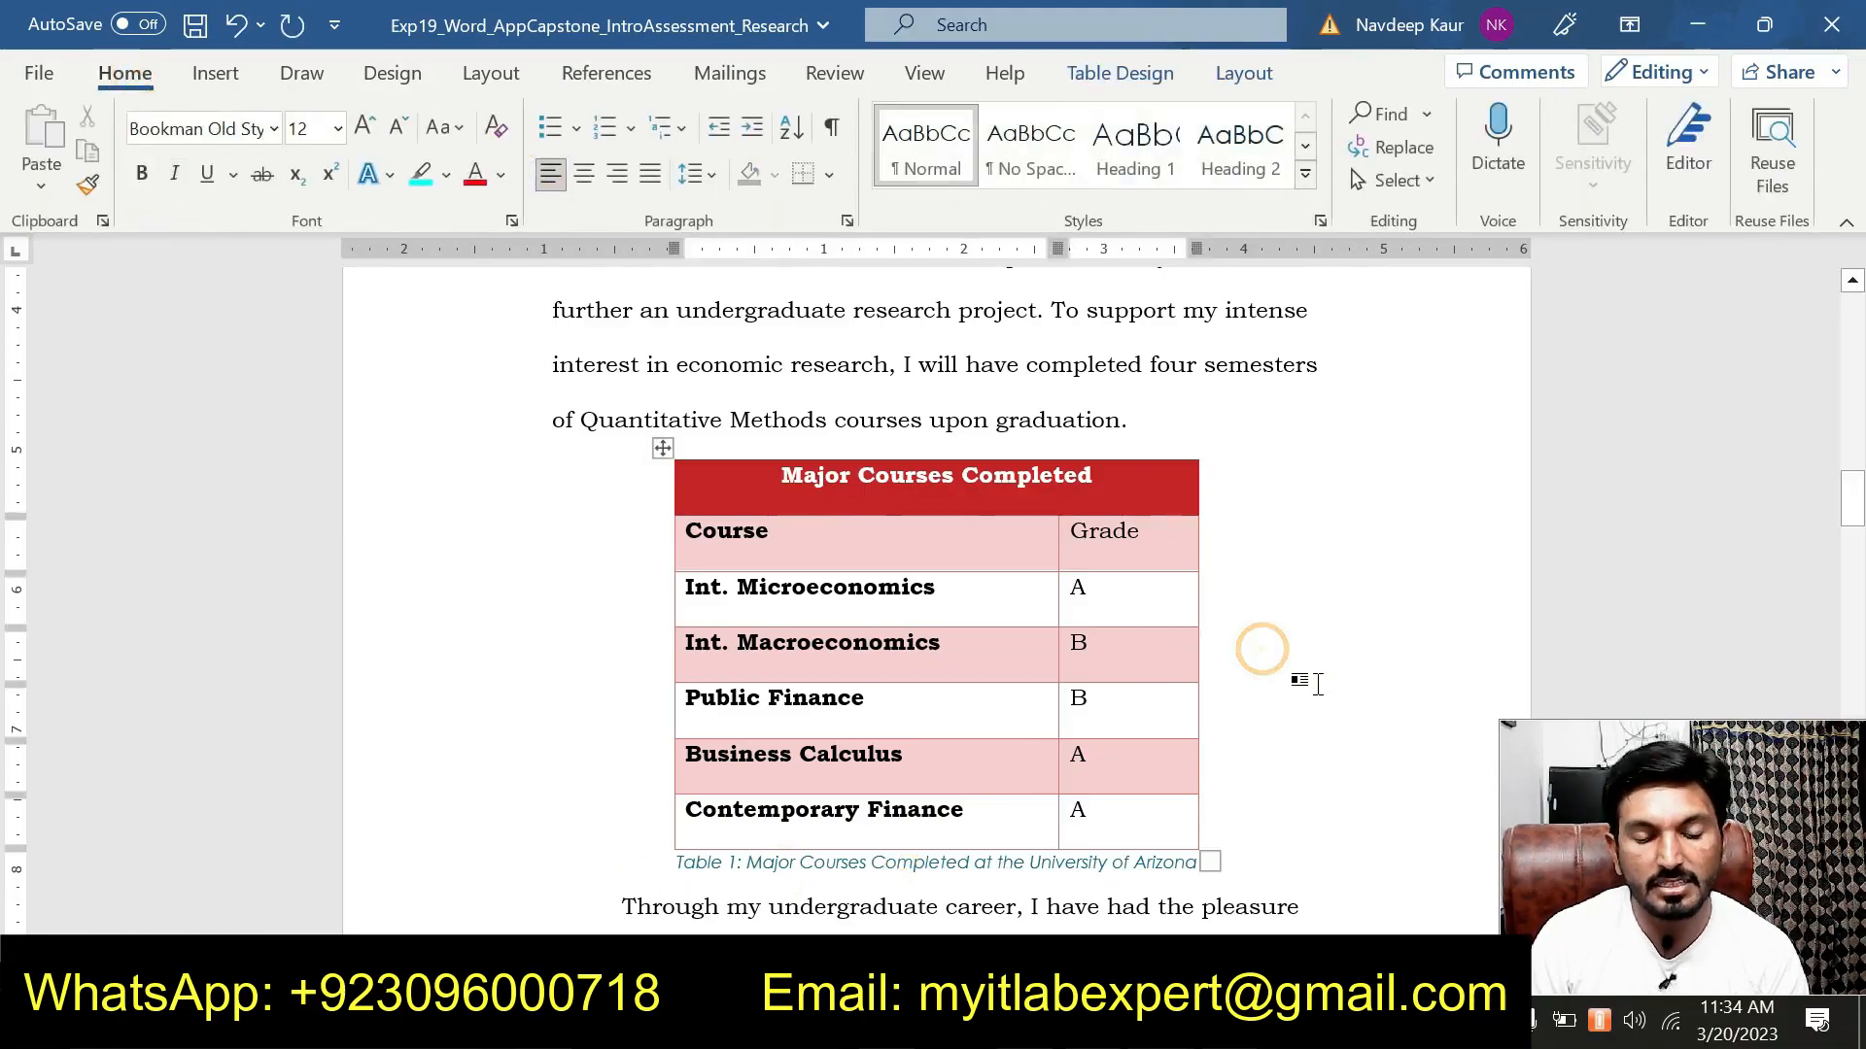
mouse_move(1428, 1025)
left_click(1561, 875)
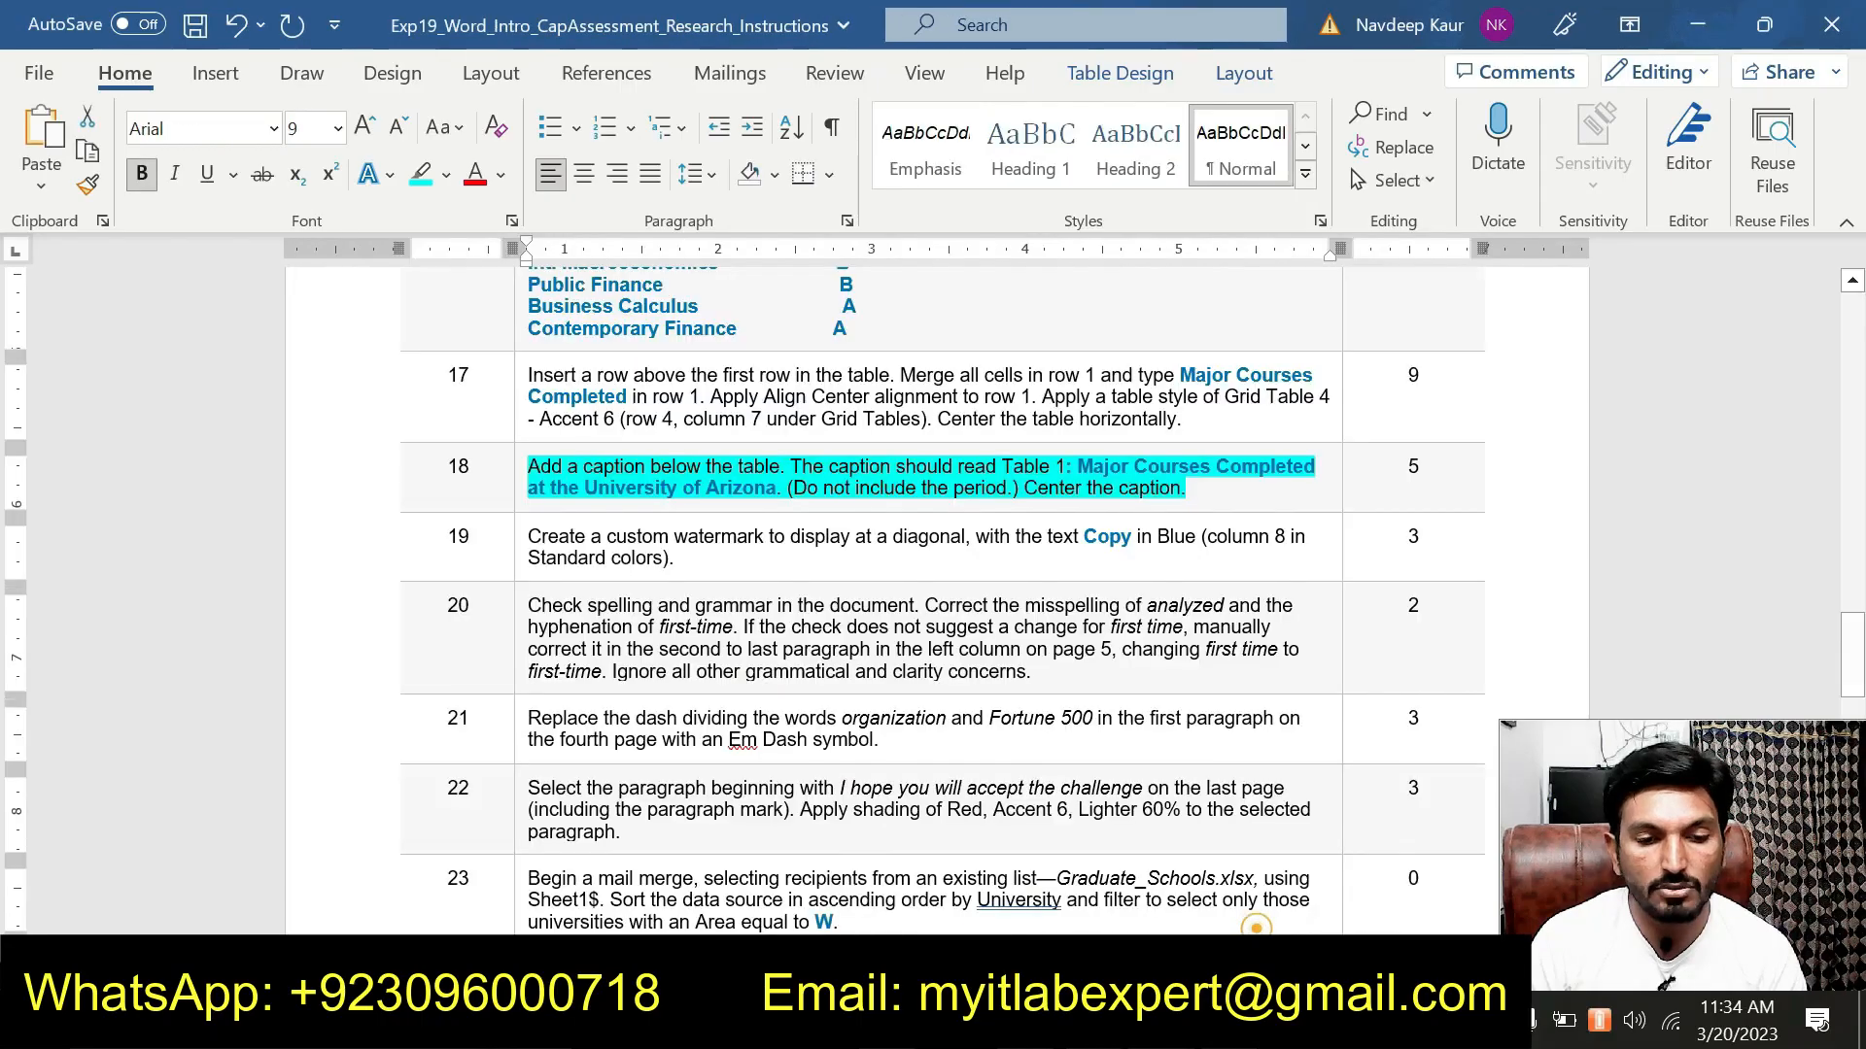
Go back over the project instructions from step 18 up to the project description and the first steps.
left_click_drag(777, 487, 1103, 474)
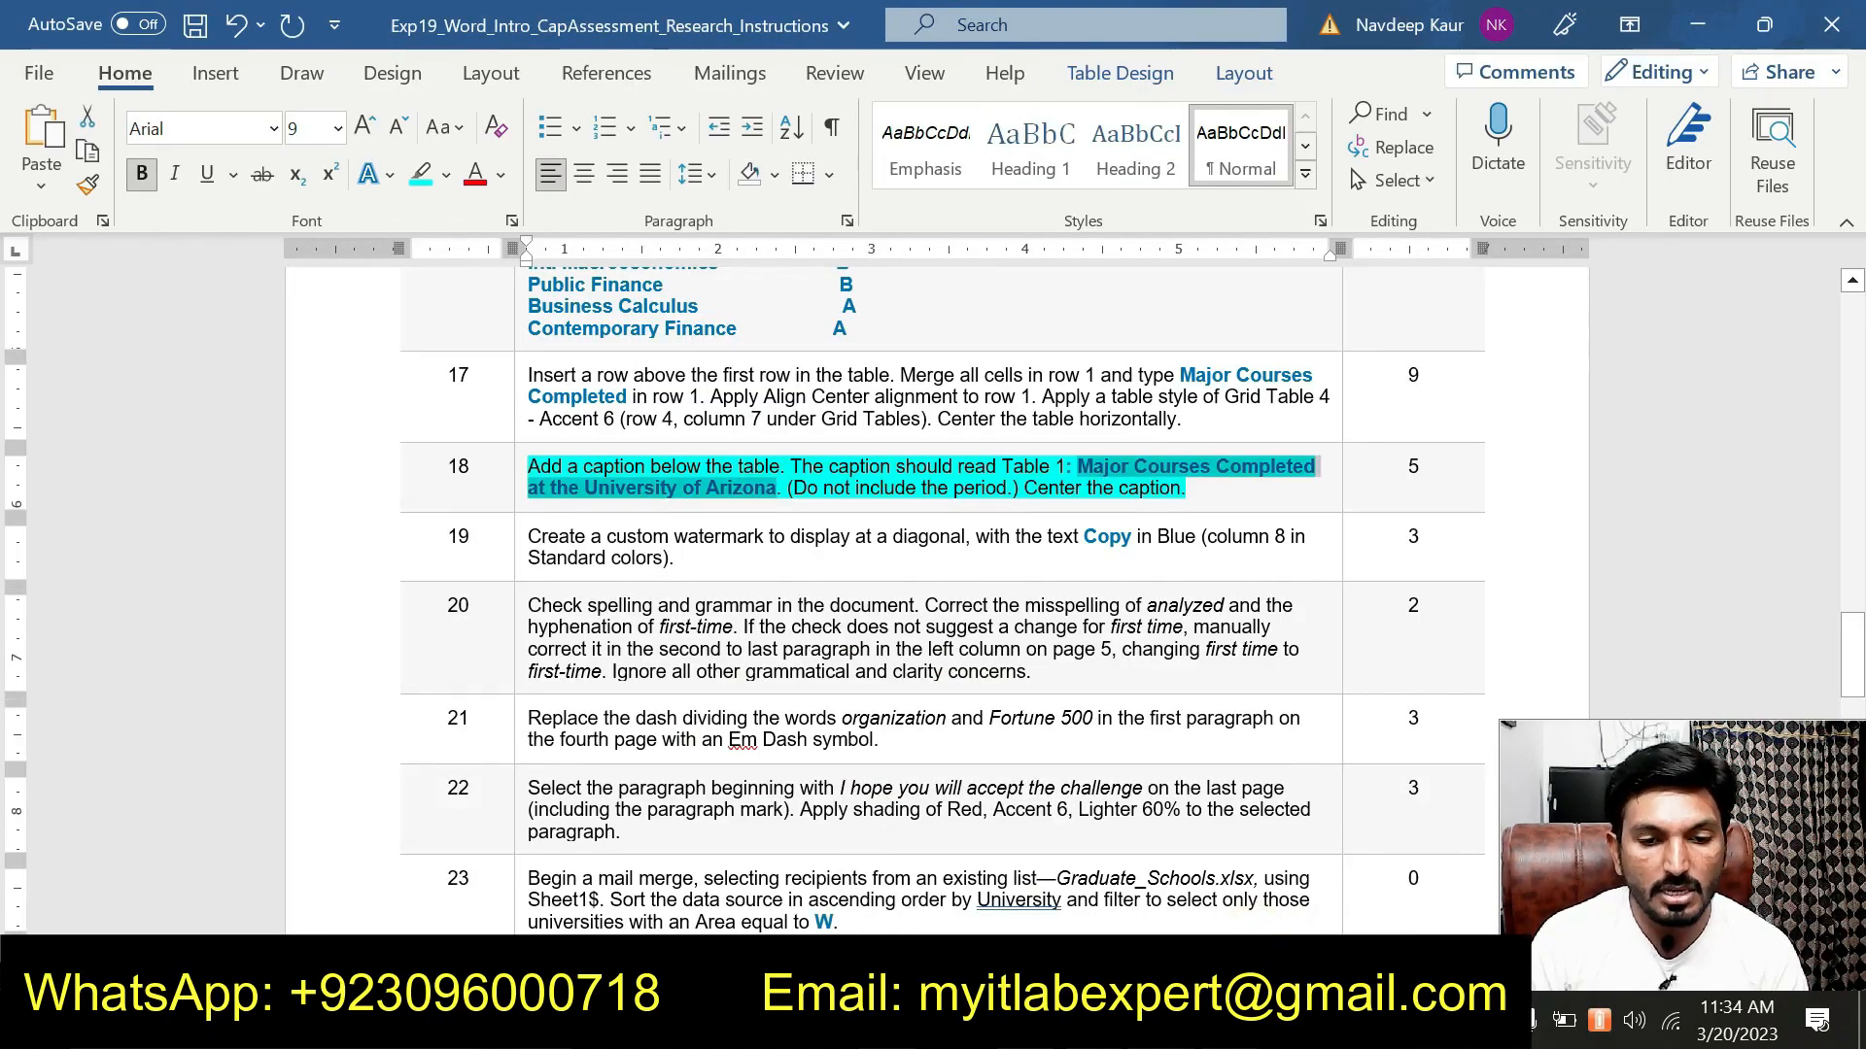
left_click(1192, 491)
scroll(950, 433, "down", 2)
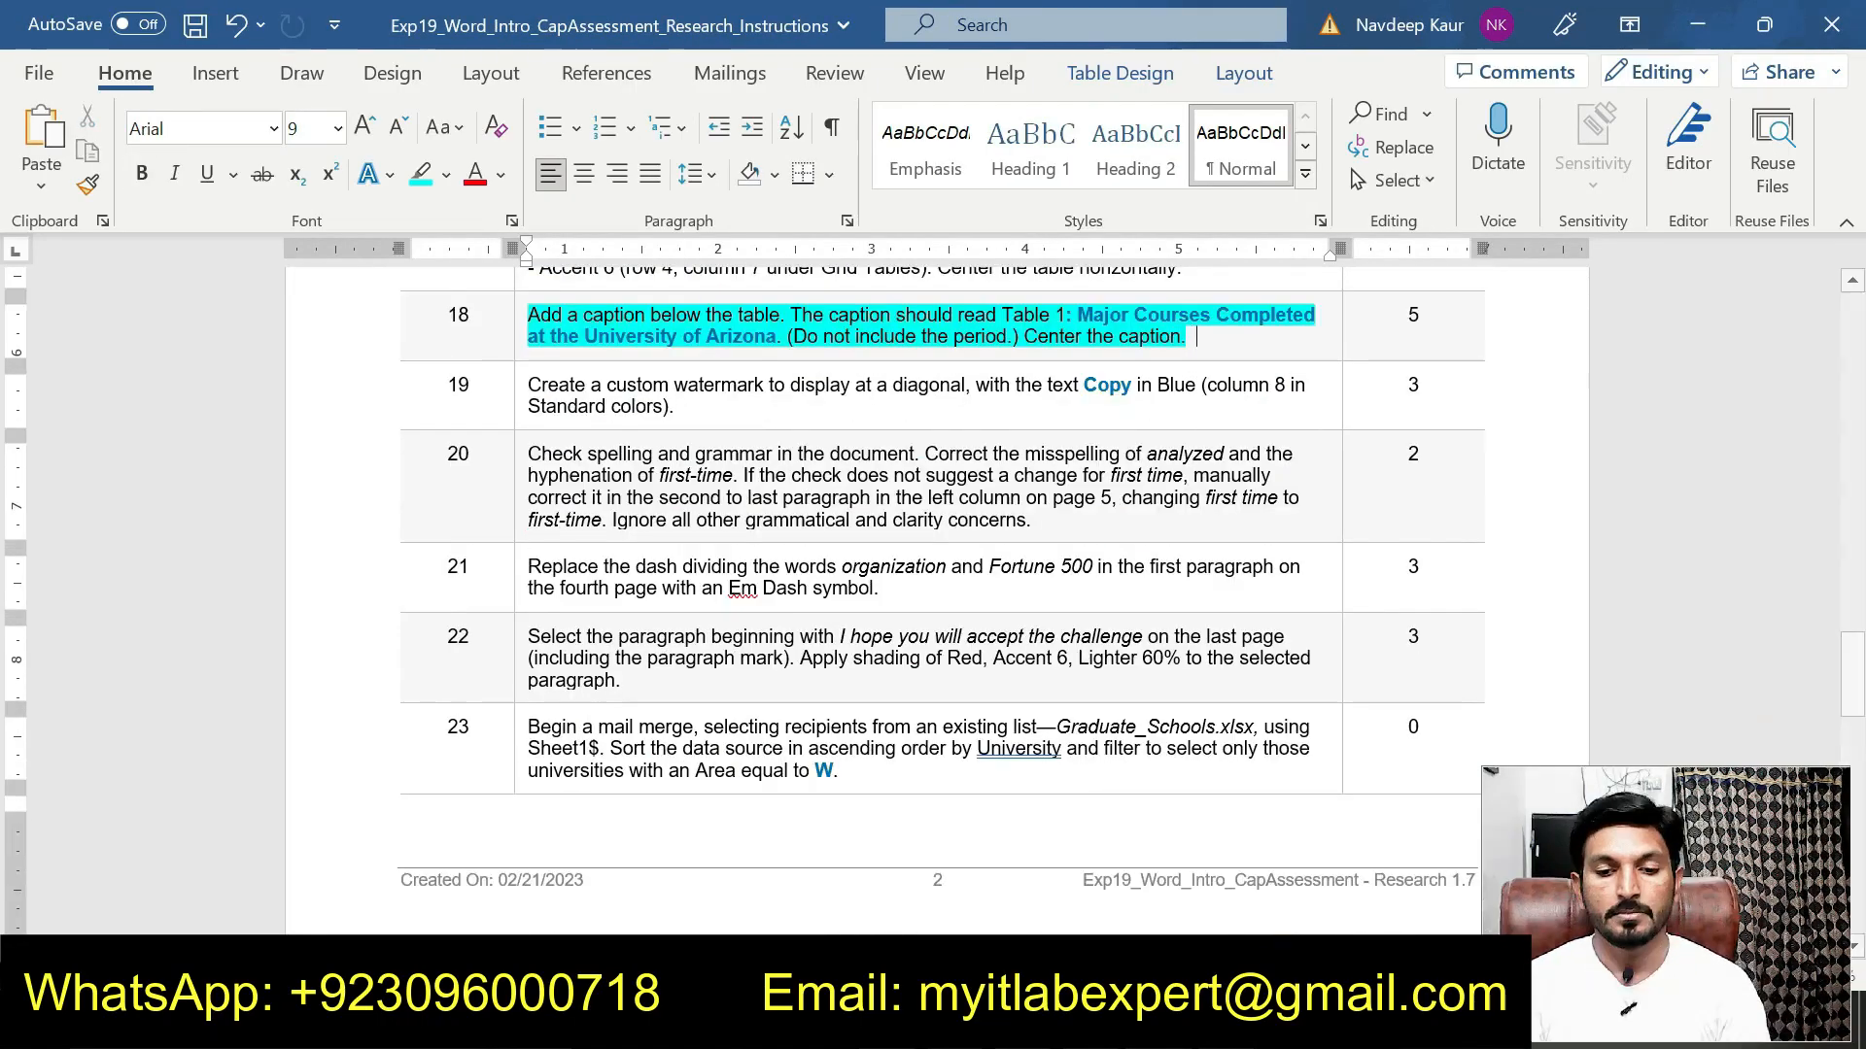
key("ctrl+z")
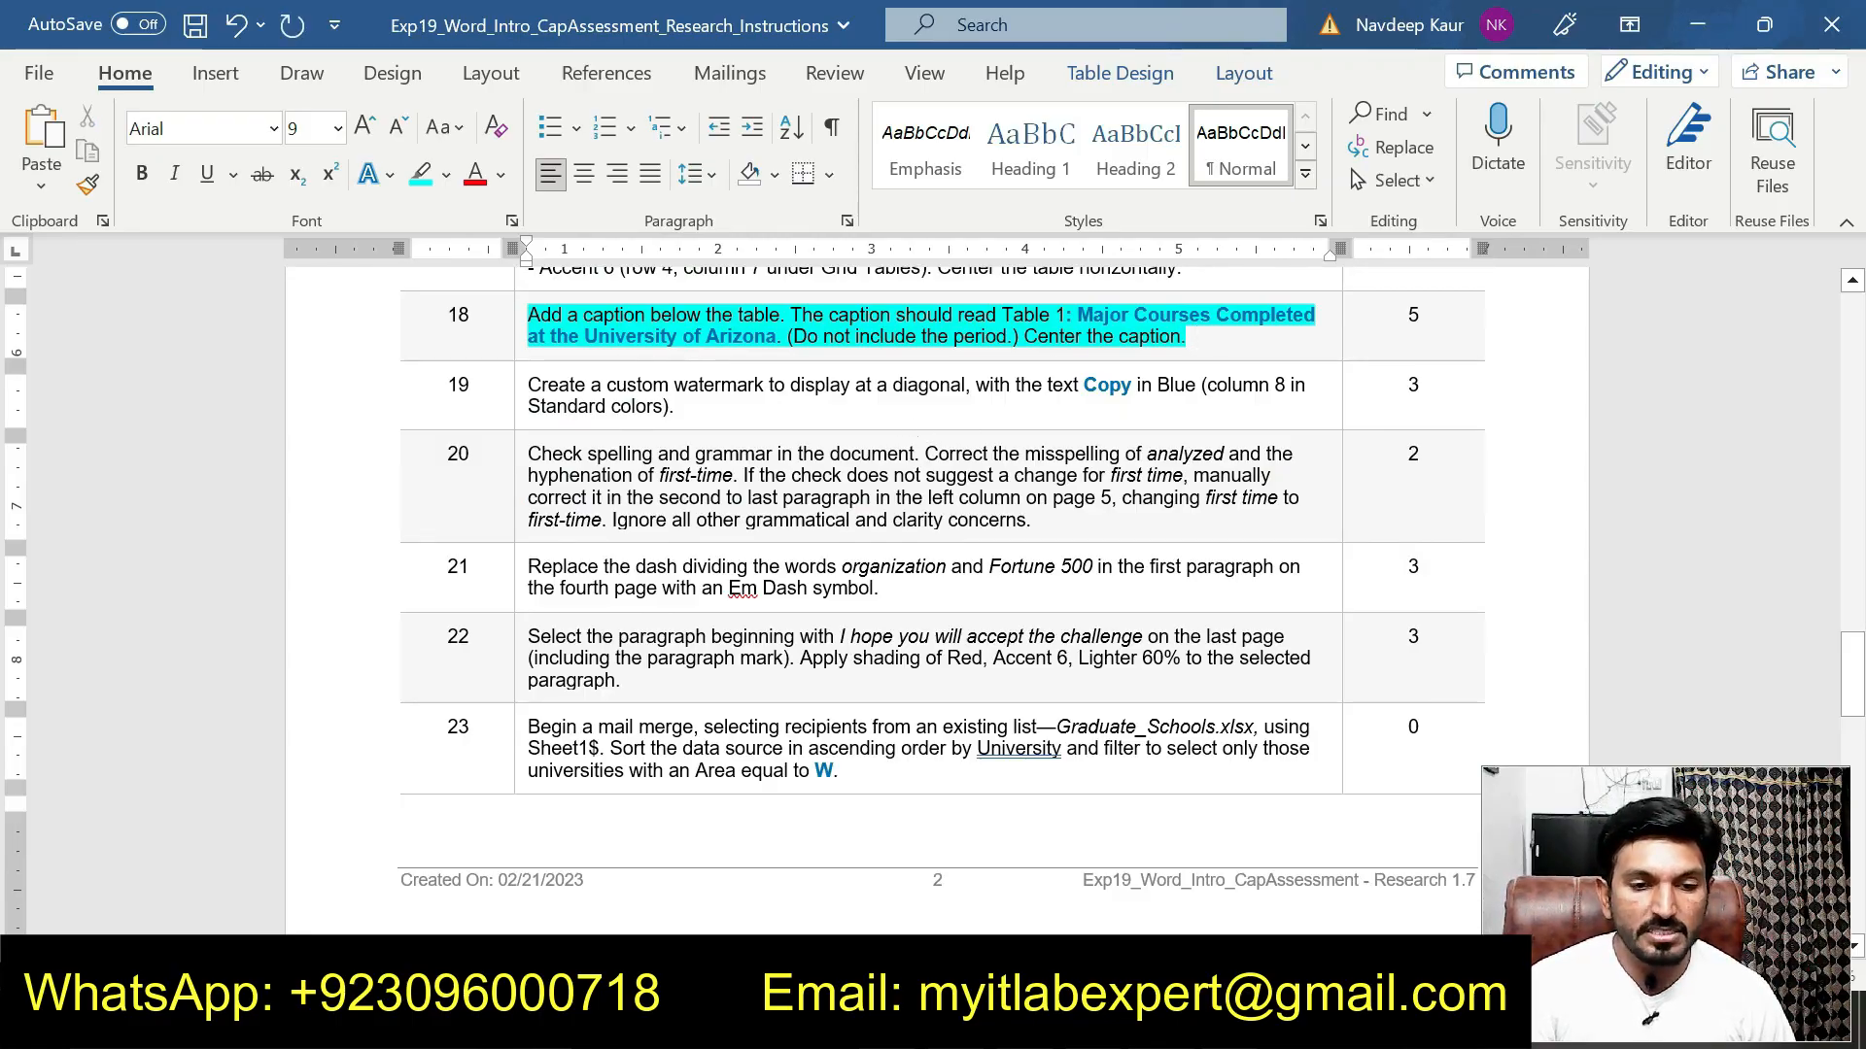
scroll(943, 485, "up", 2)
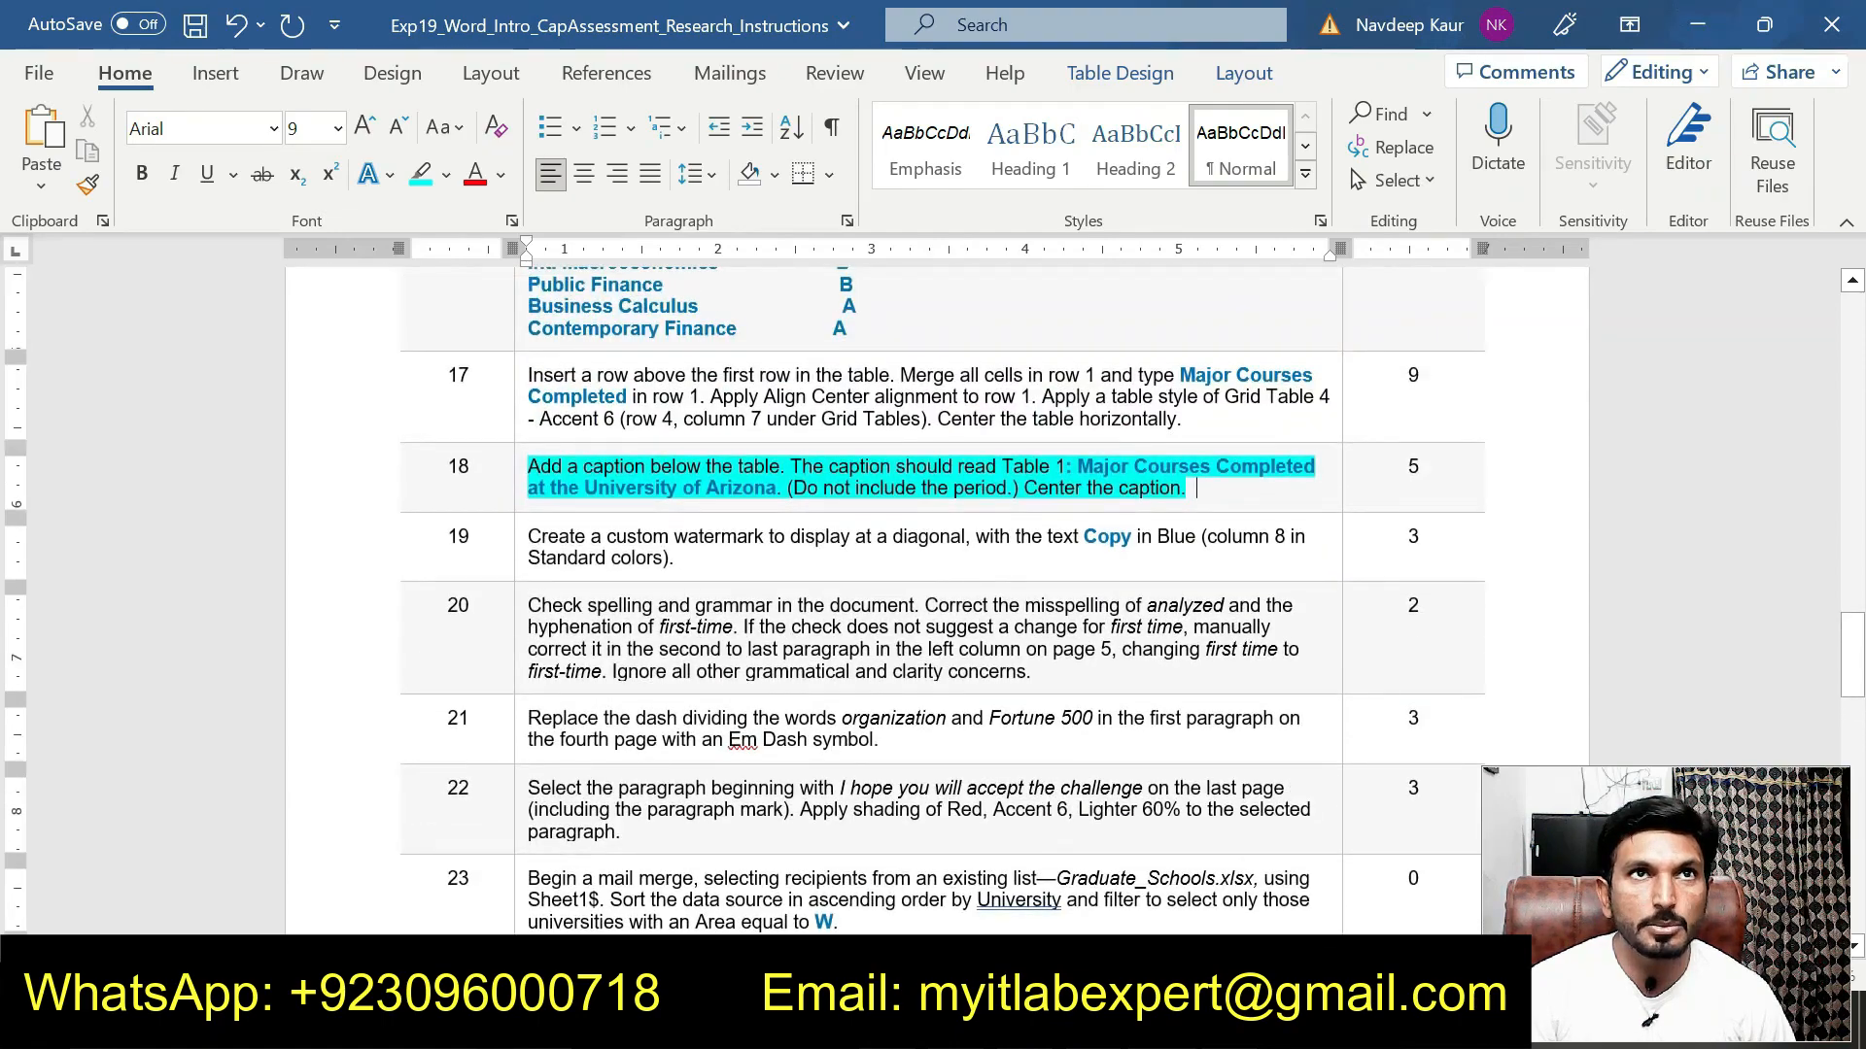
scroll(942, 583, "up", 4)
scroll(879, 612, "up", 18)
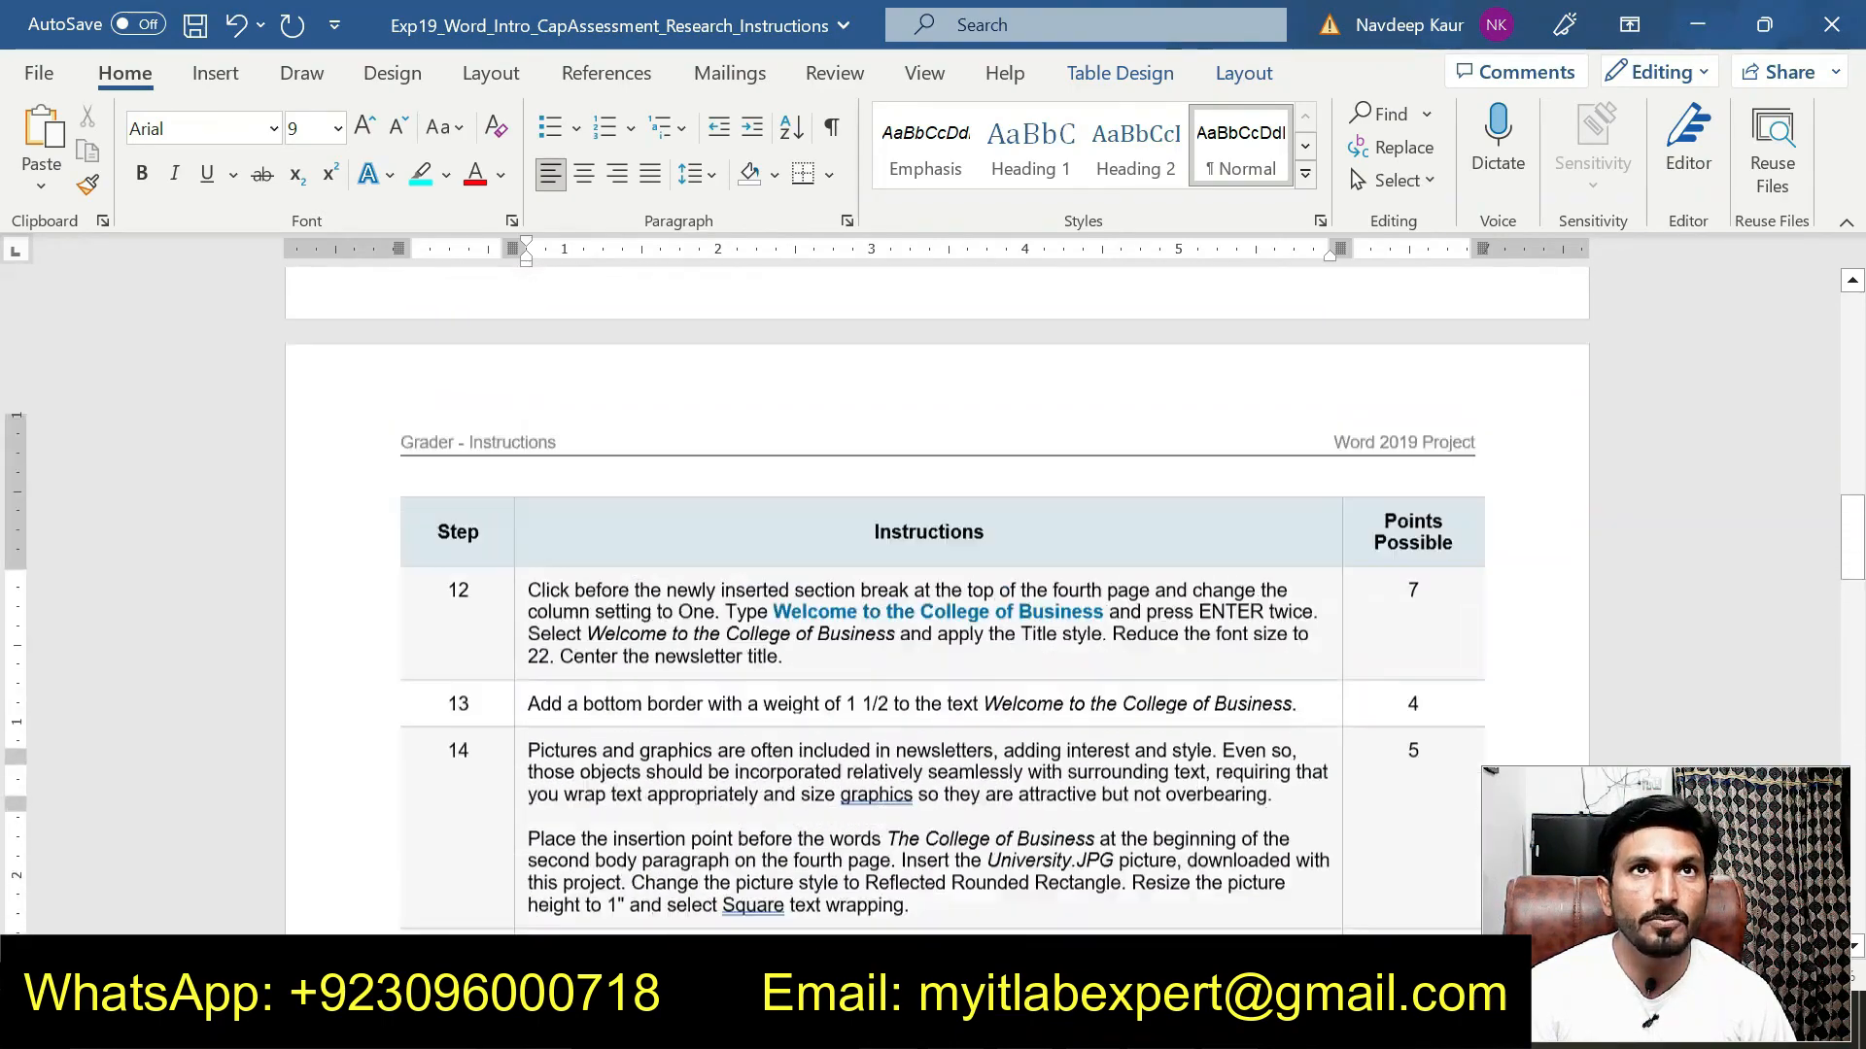
scroll(1421, 718, "up", 8)
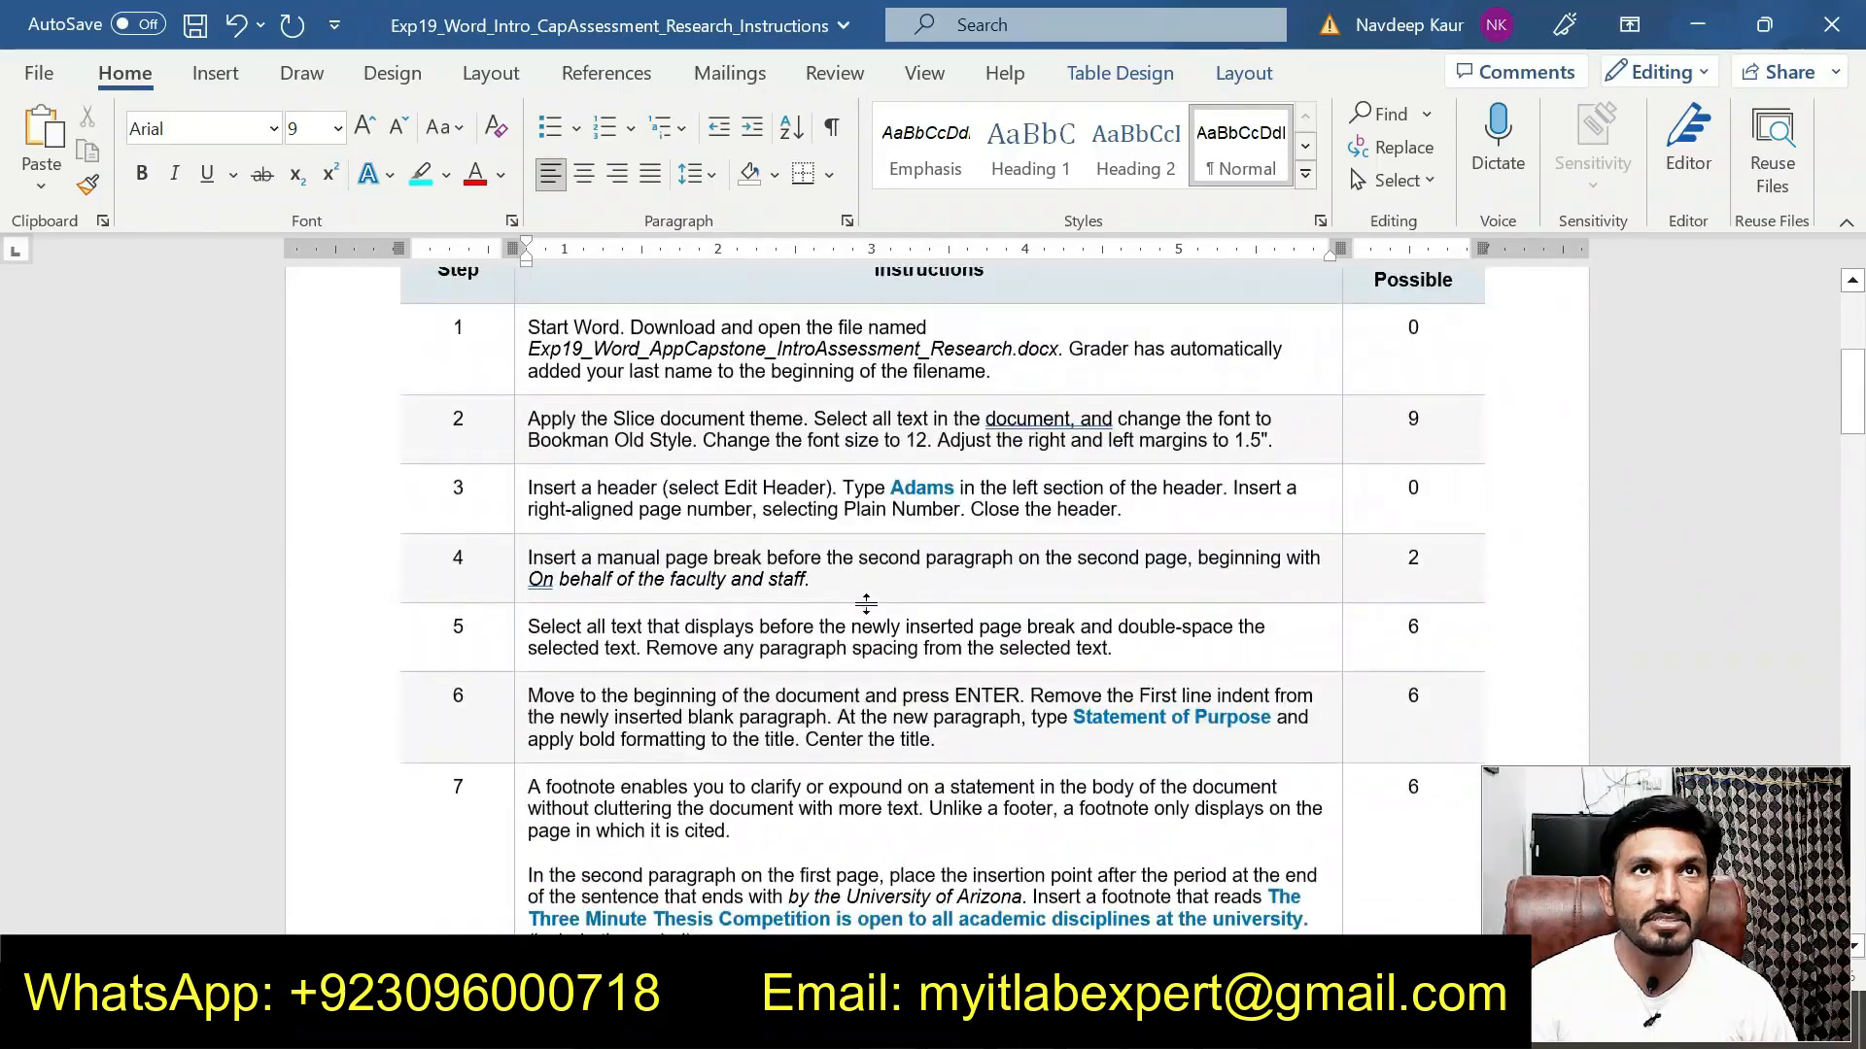
scroll(933, 583, "up", 1)
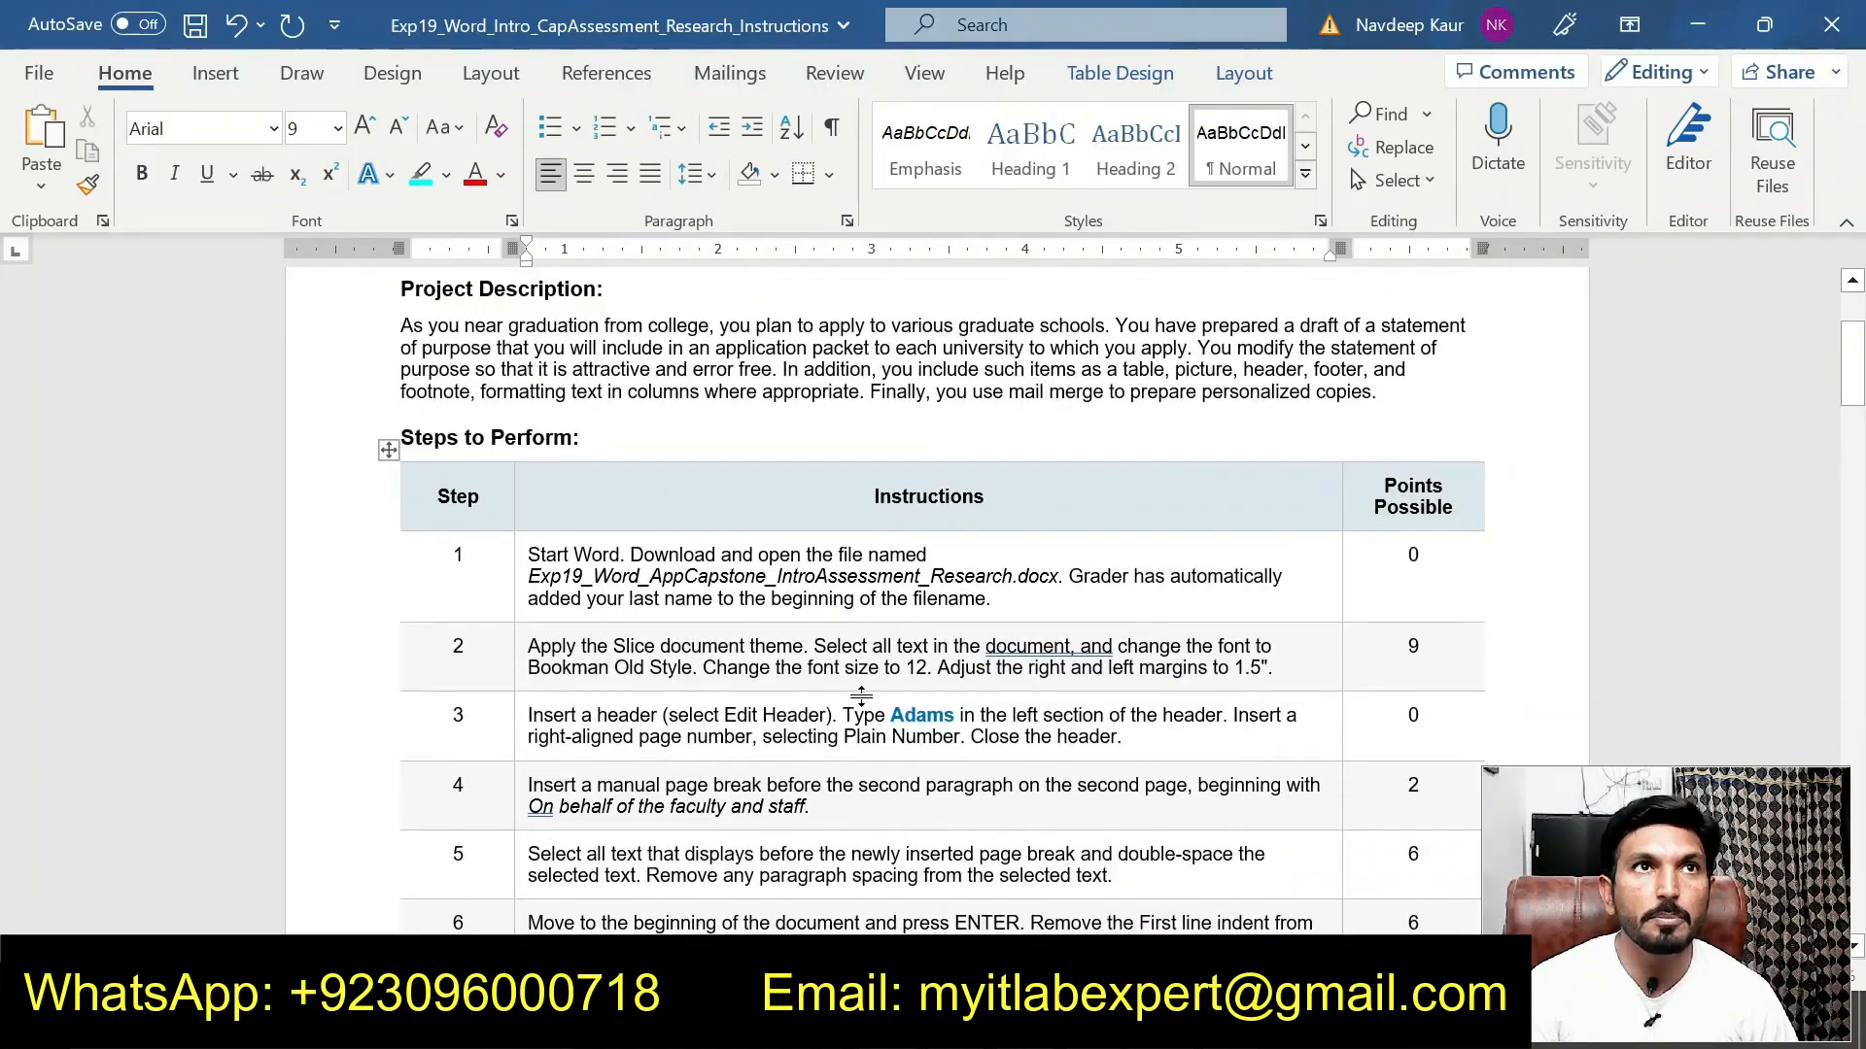
scroll(933, 583, "up", 1)
Read the project instructions from step 7 through step 23, including the watermark, proofing, shading and mail merge tasks.
scroll(932, 583, "down", 9)
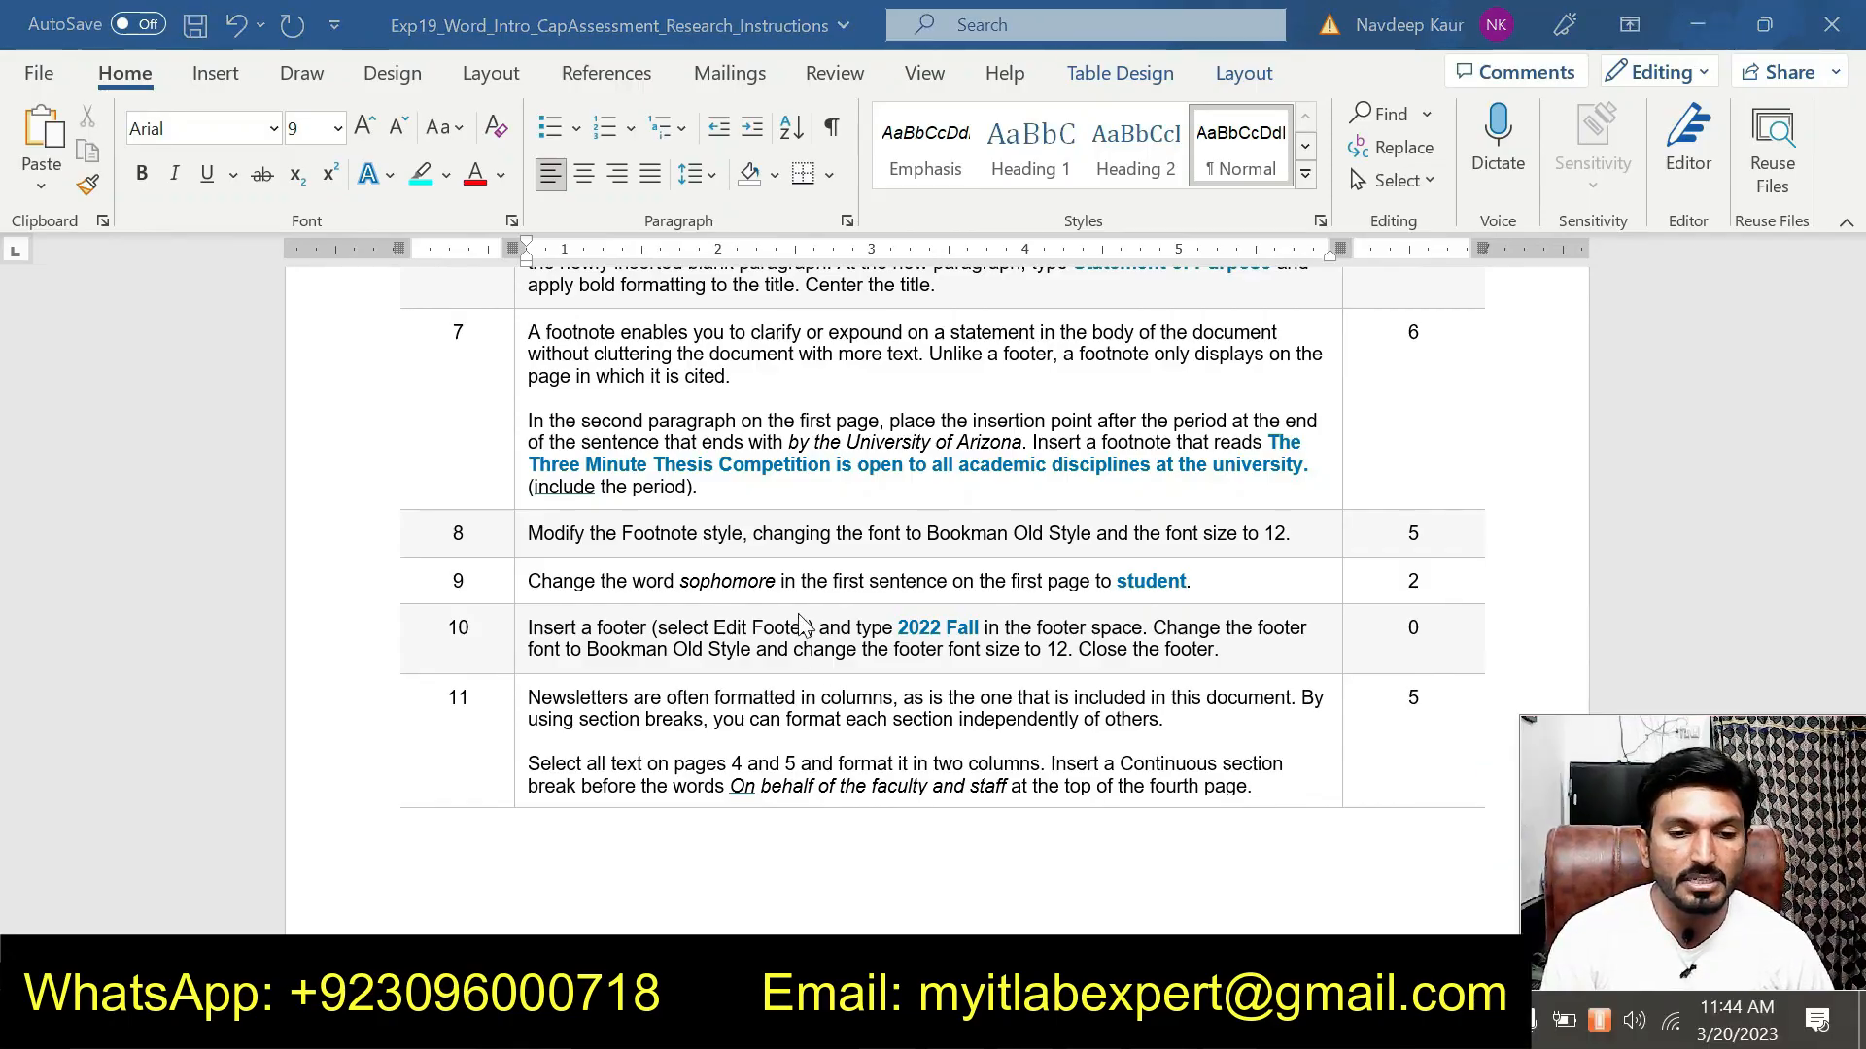
scroll(858, 625, "down", 2)
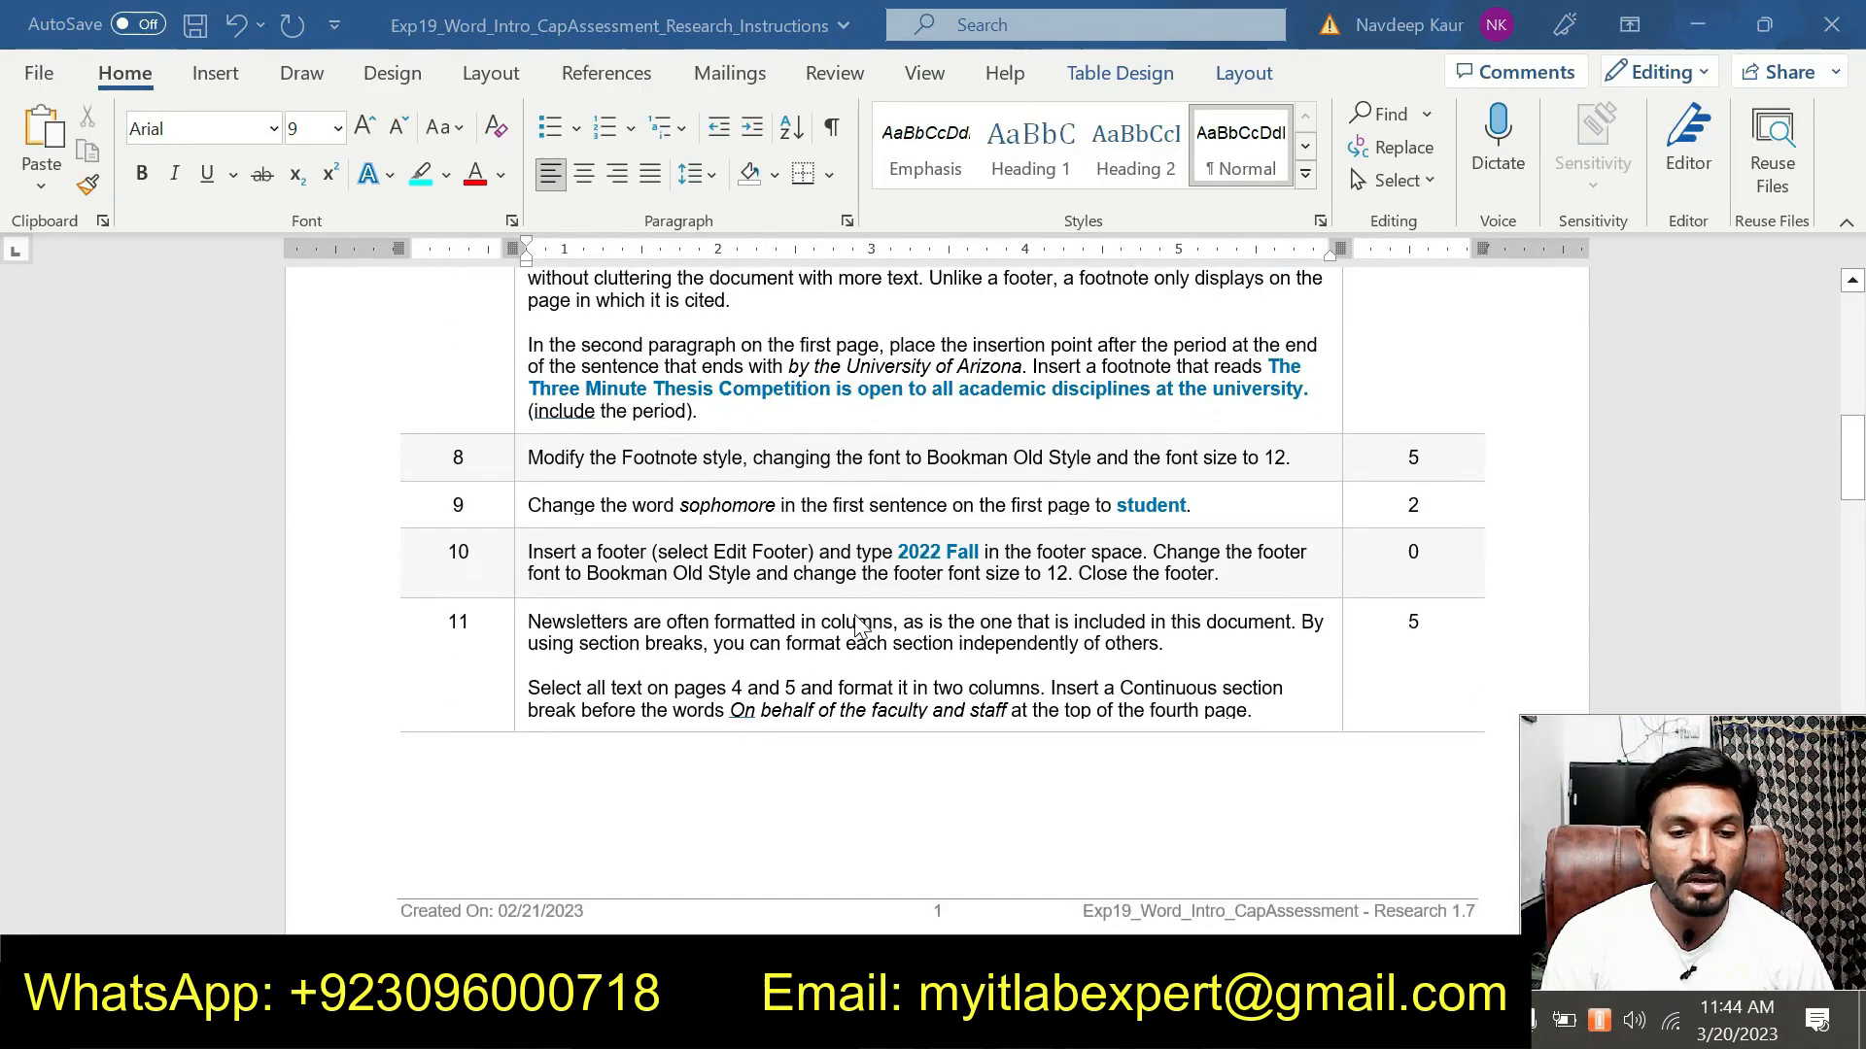
scroll(858, 625, "down", 20)
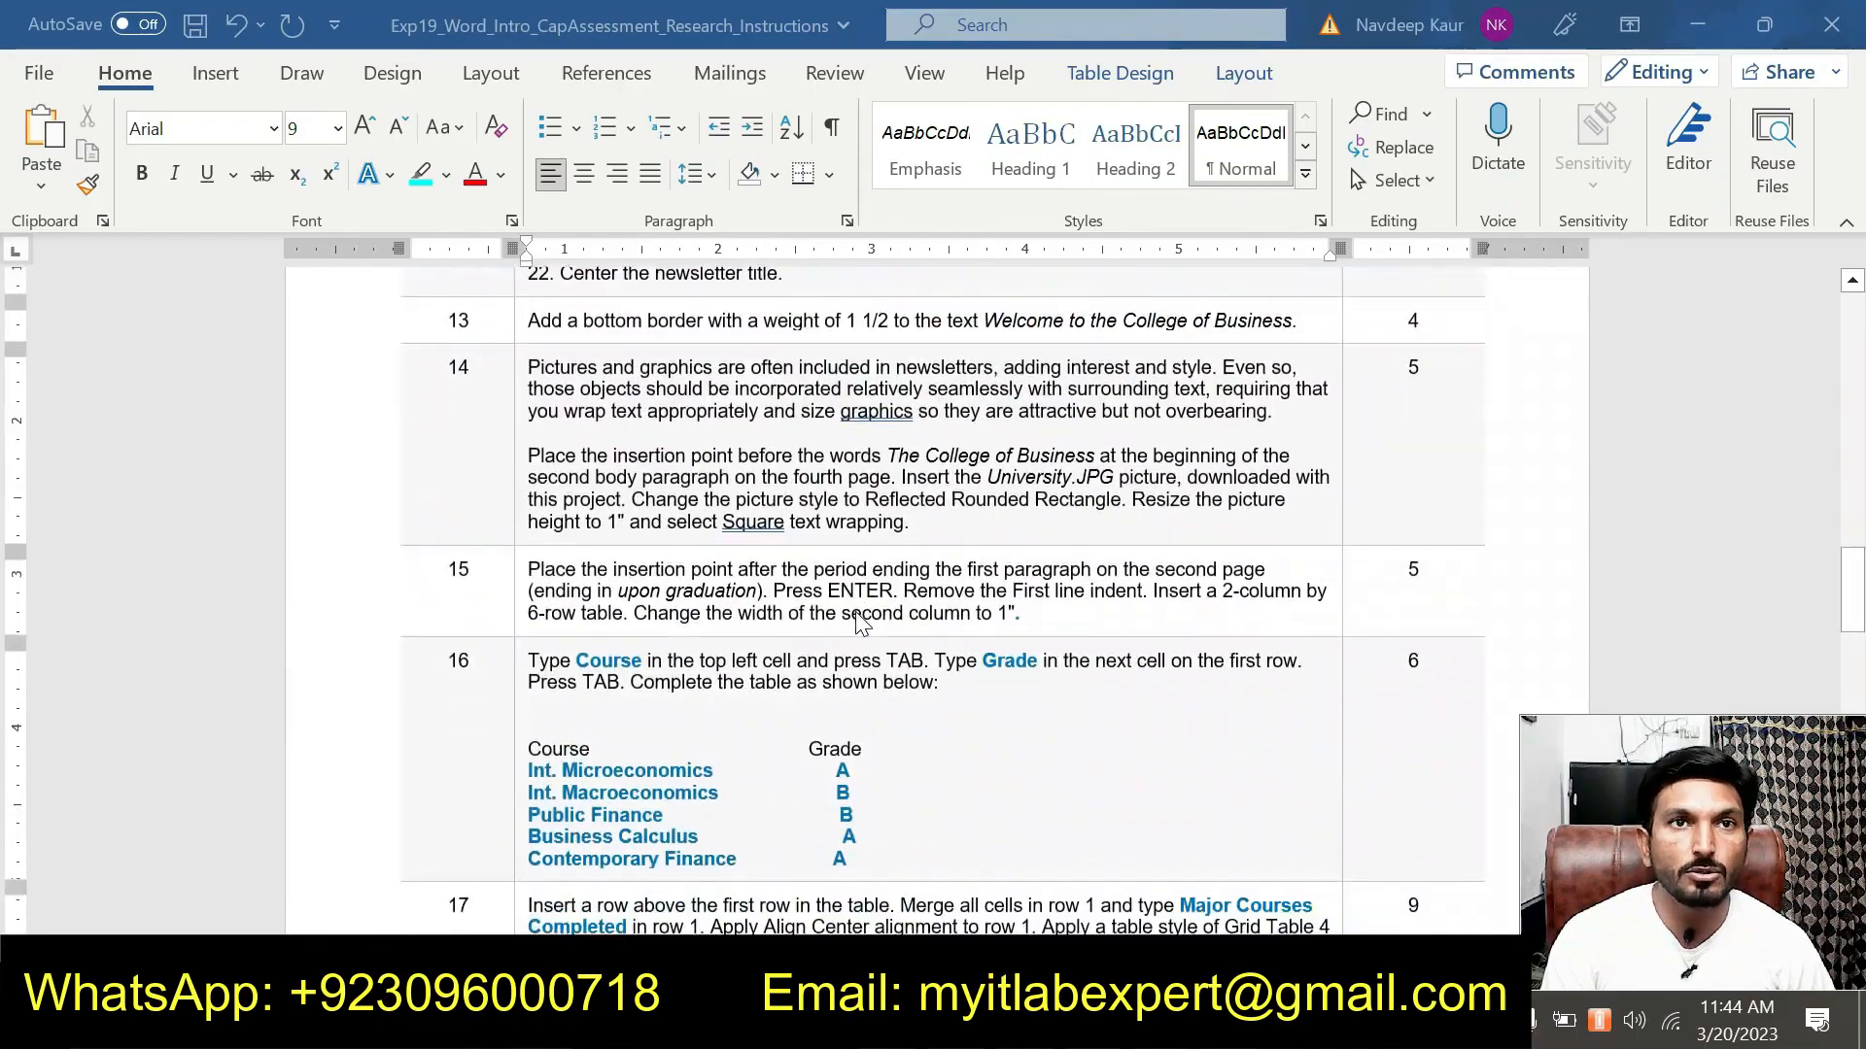
scroll(858, 625, "down", 5)
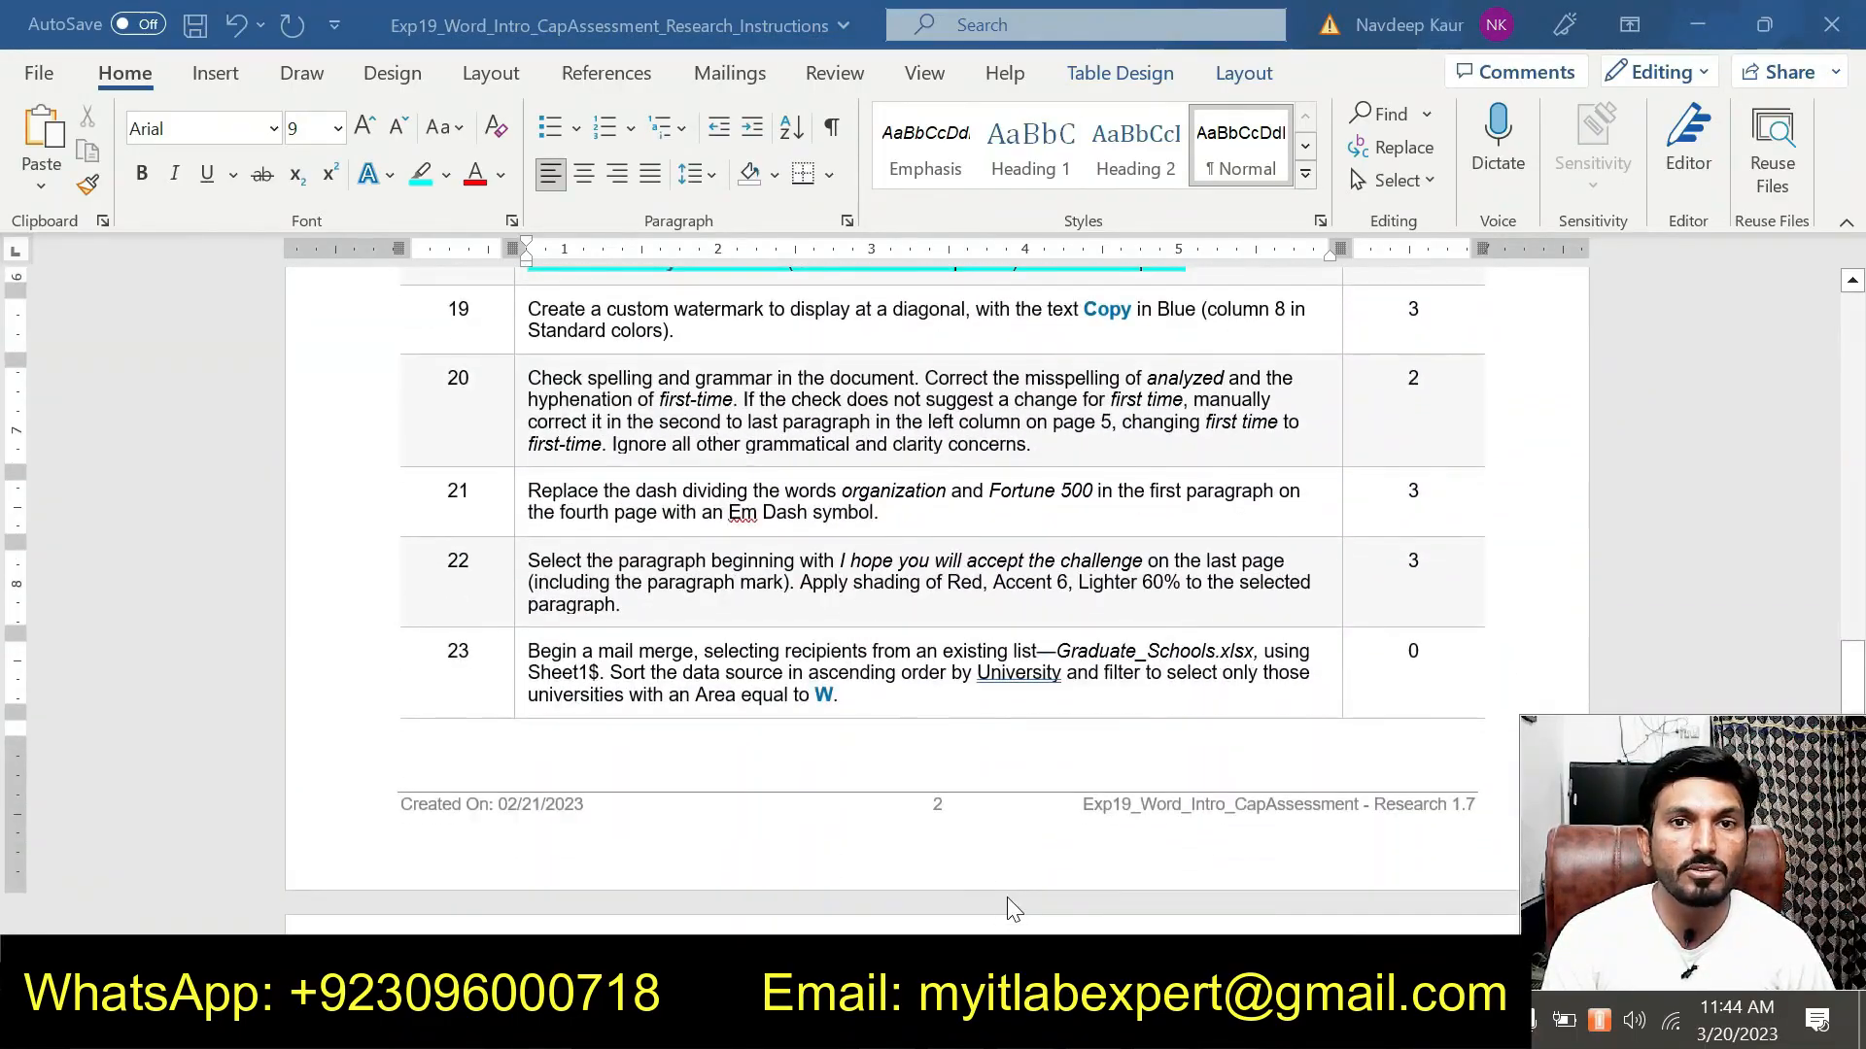
scroll(743, 692, "down", 5)
scroll(736, 687, "up", 6)
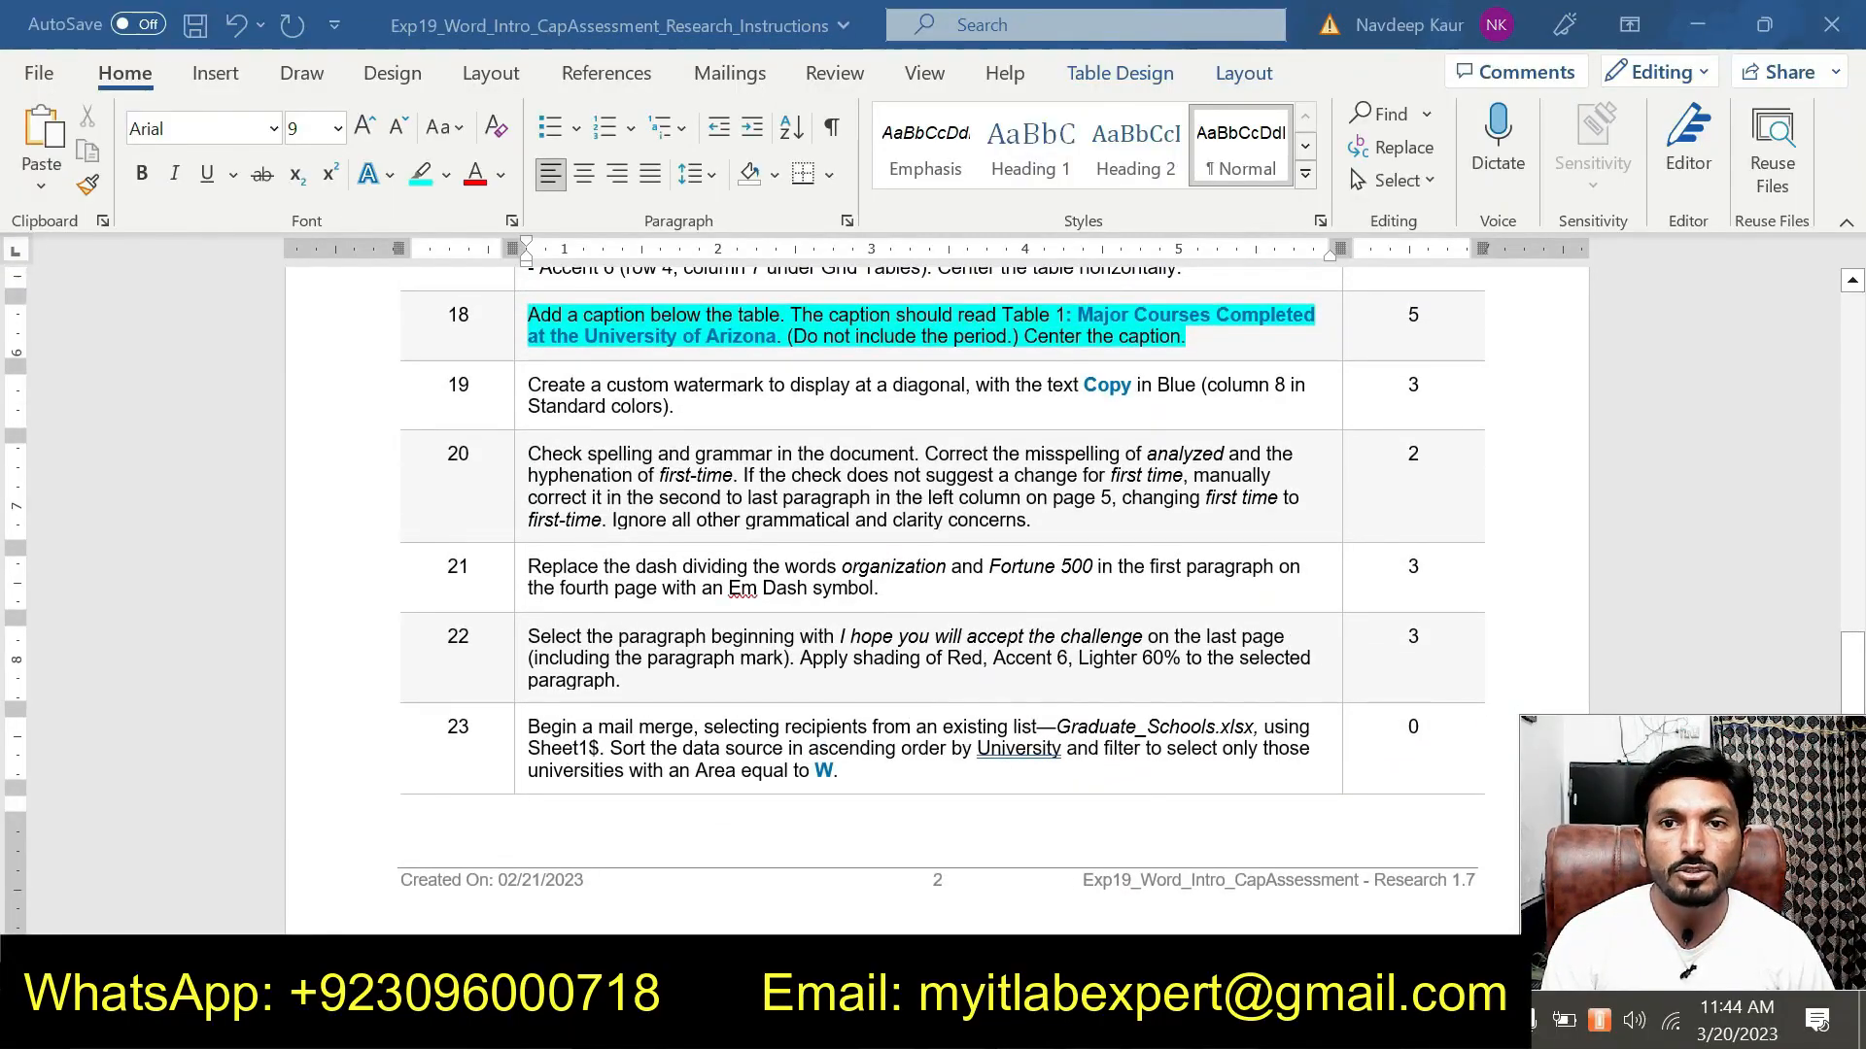
Switch to the research document and examine the Statement of Purpose page, its Copy watermark and the Three Minute Thesis Competition footnote.
mouse_move(1161, 1028)
left_click(1316, 879)
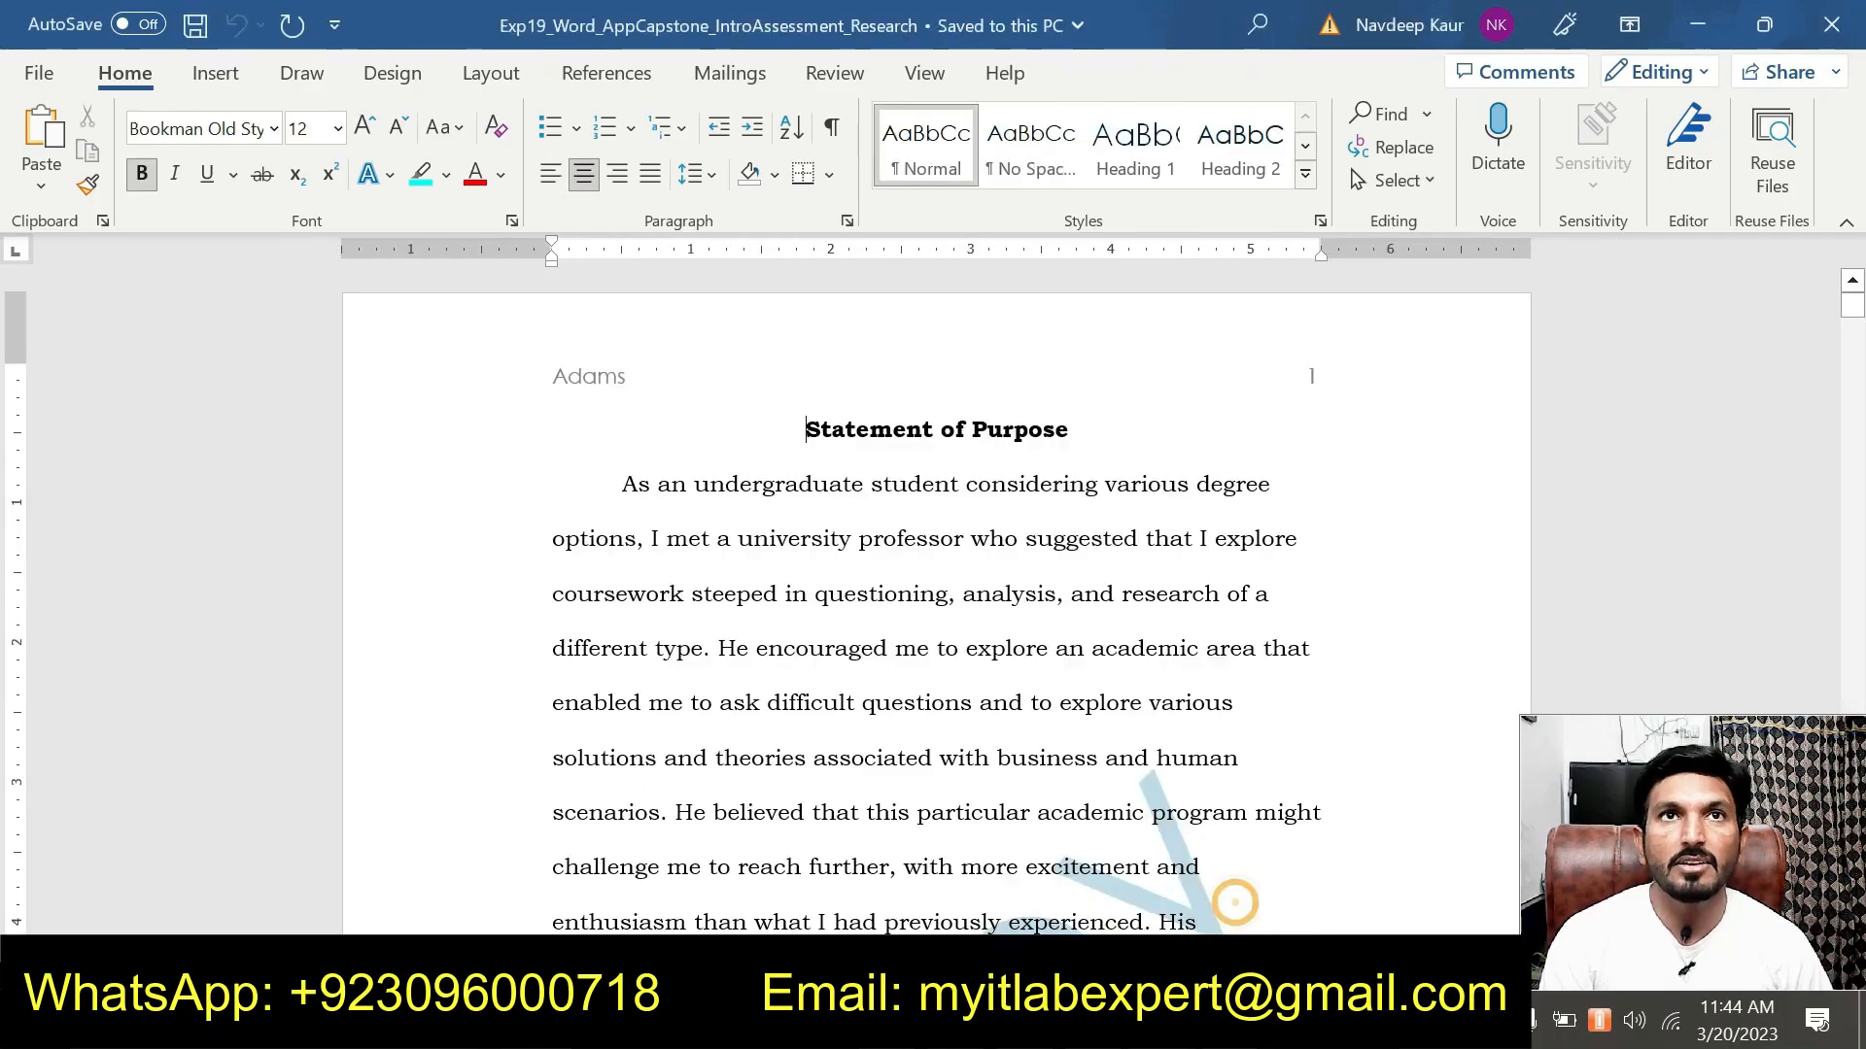
scroll(932, 601, "down", 1)
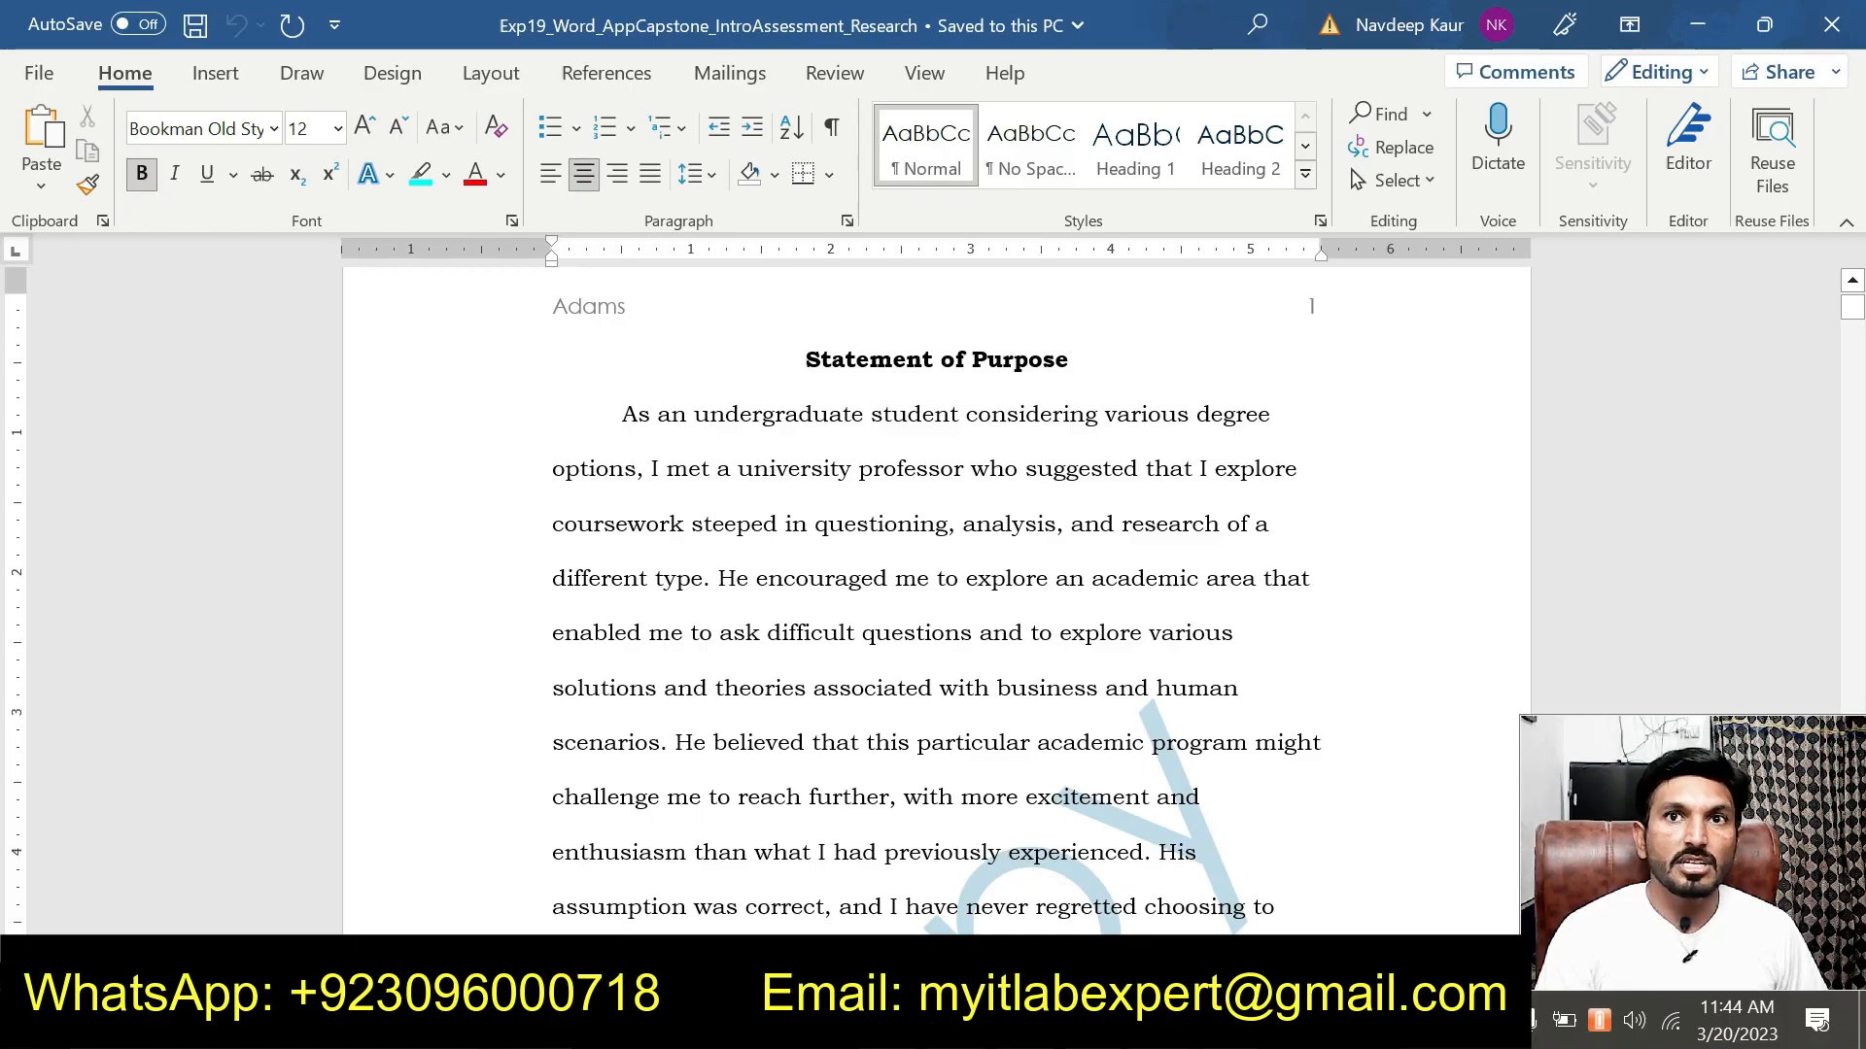
scroll(933, 583, "down", 2)
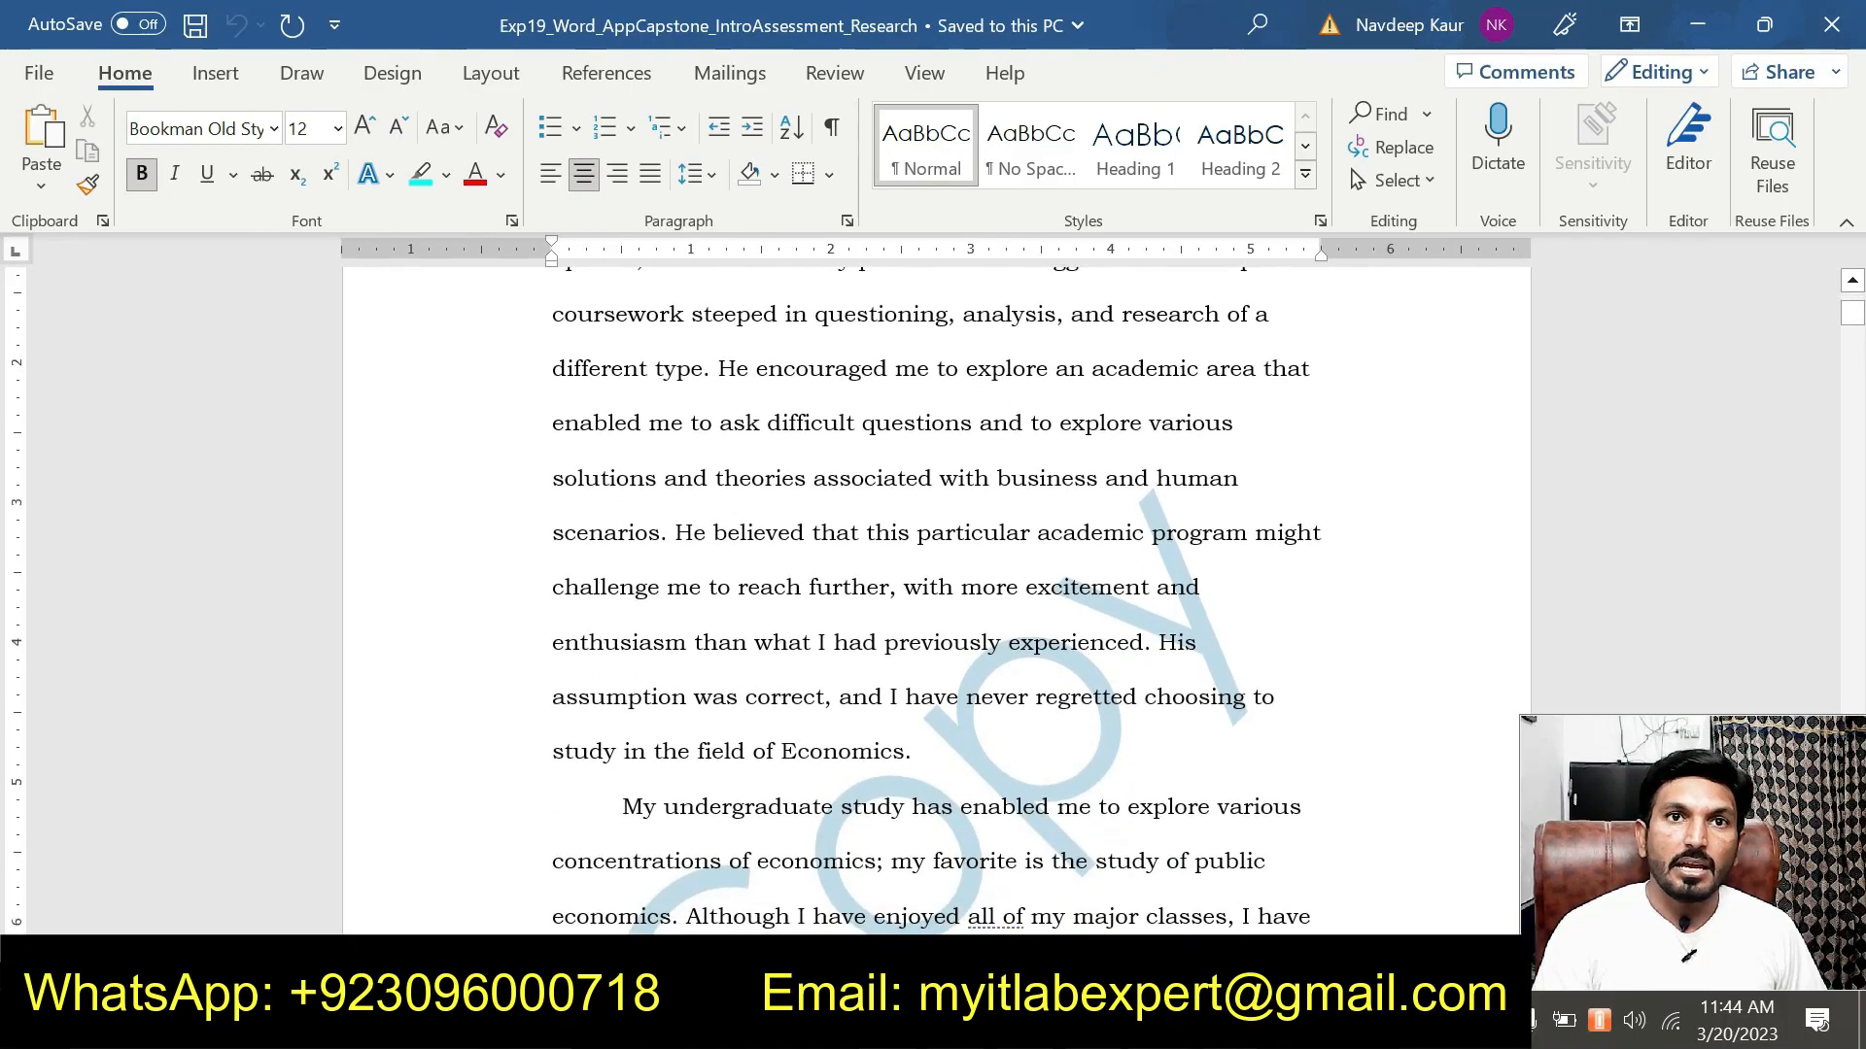
scroll(933, 583, "down", 1)
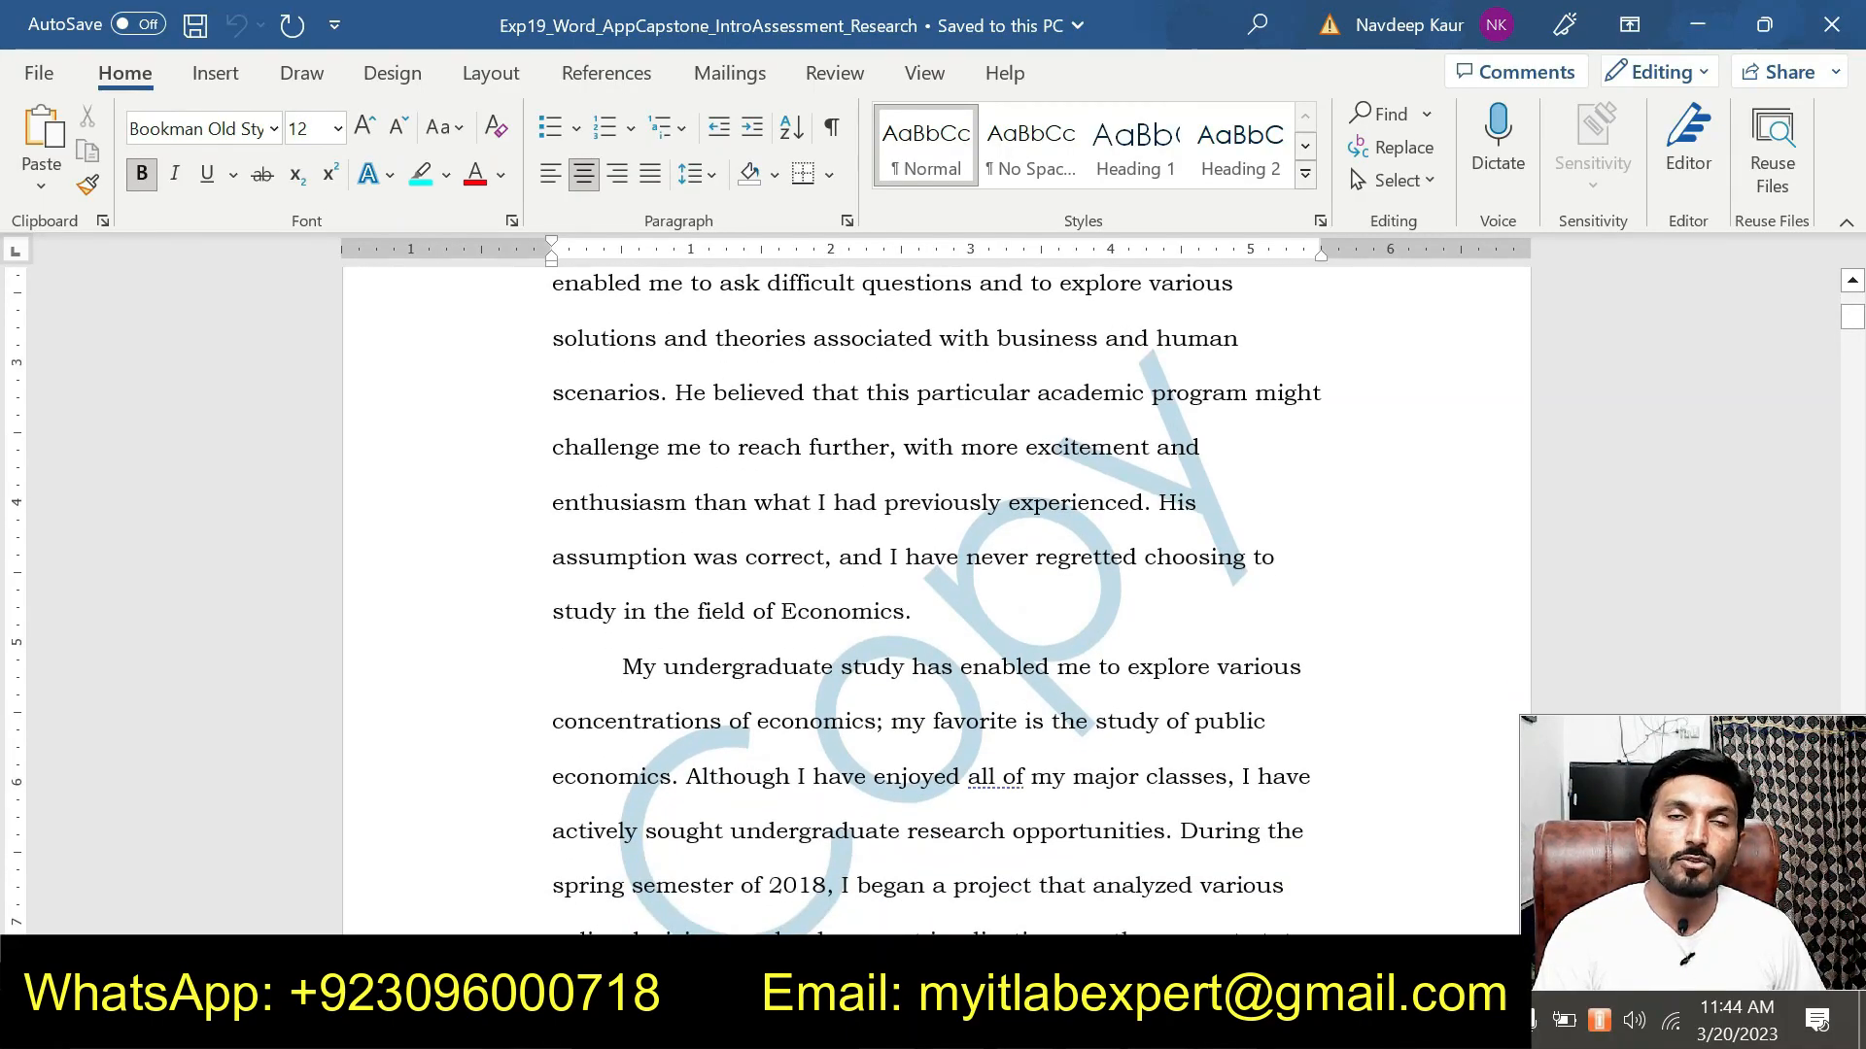
scroll(950, 749, "down", 10)
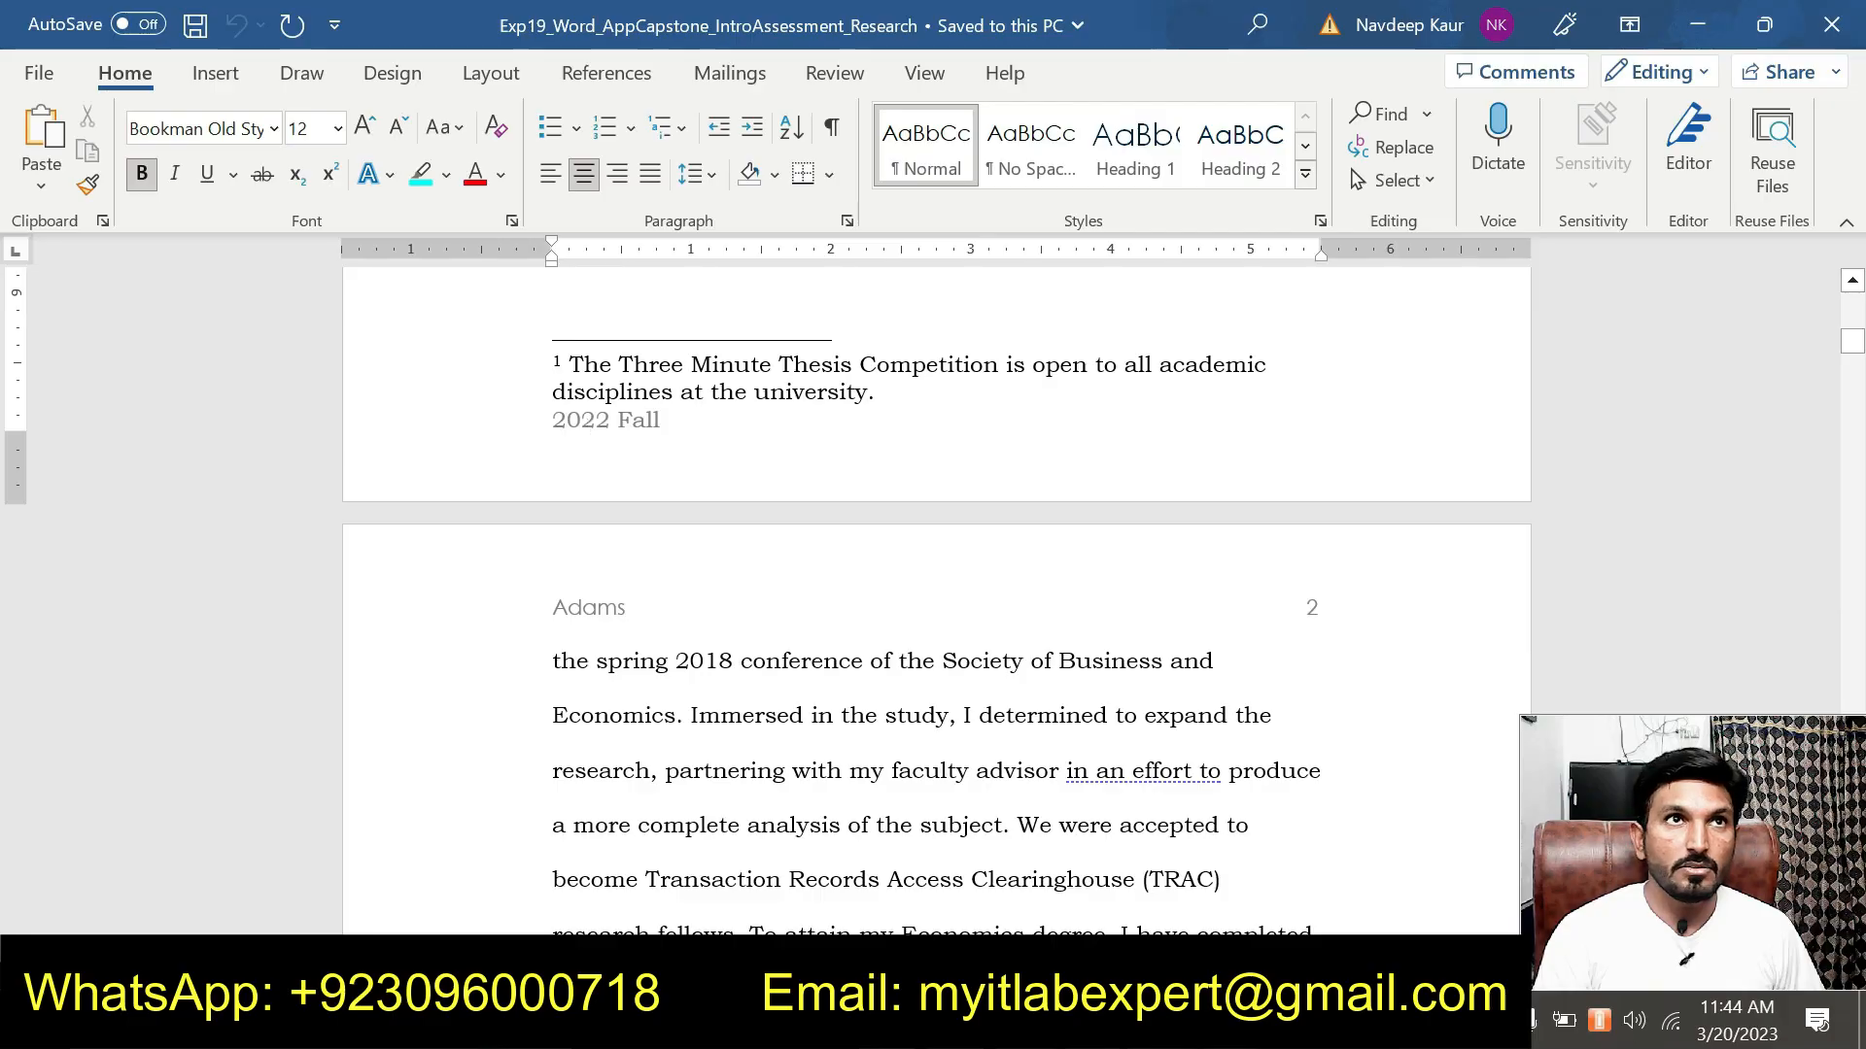
left_click_drag(884, 388, 554, 365)
scroll(690, 470, "up", 5)
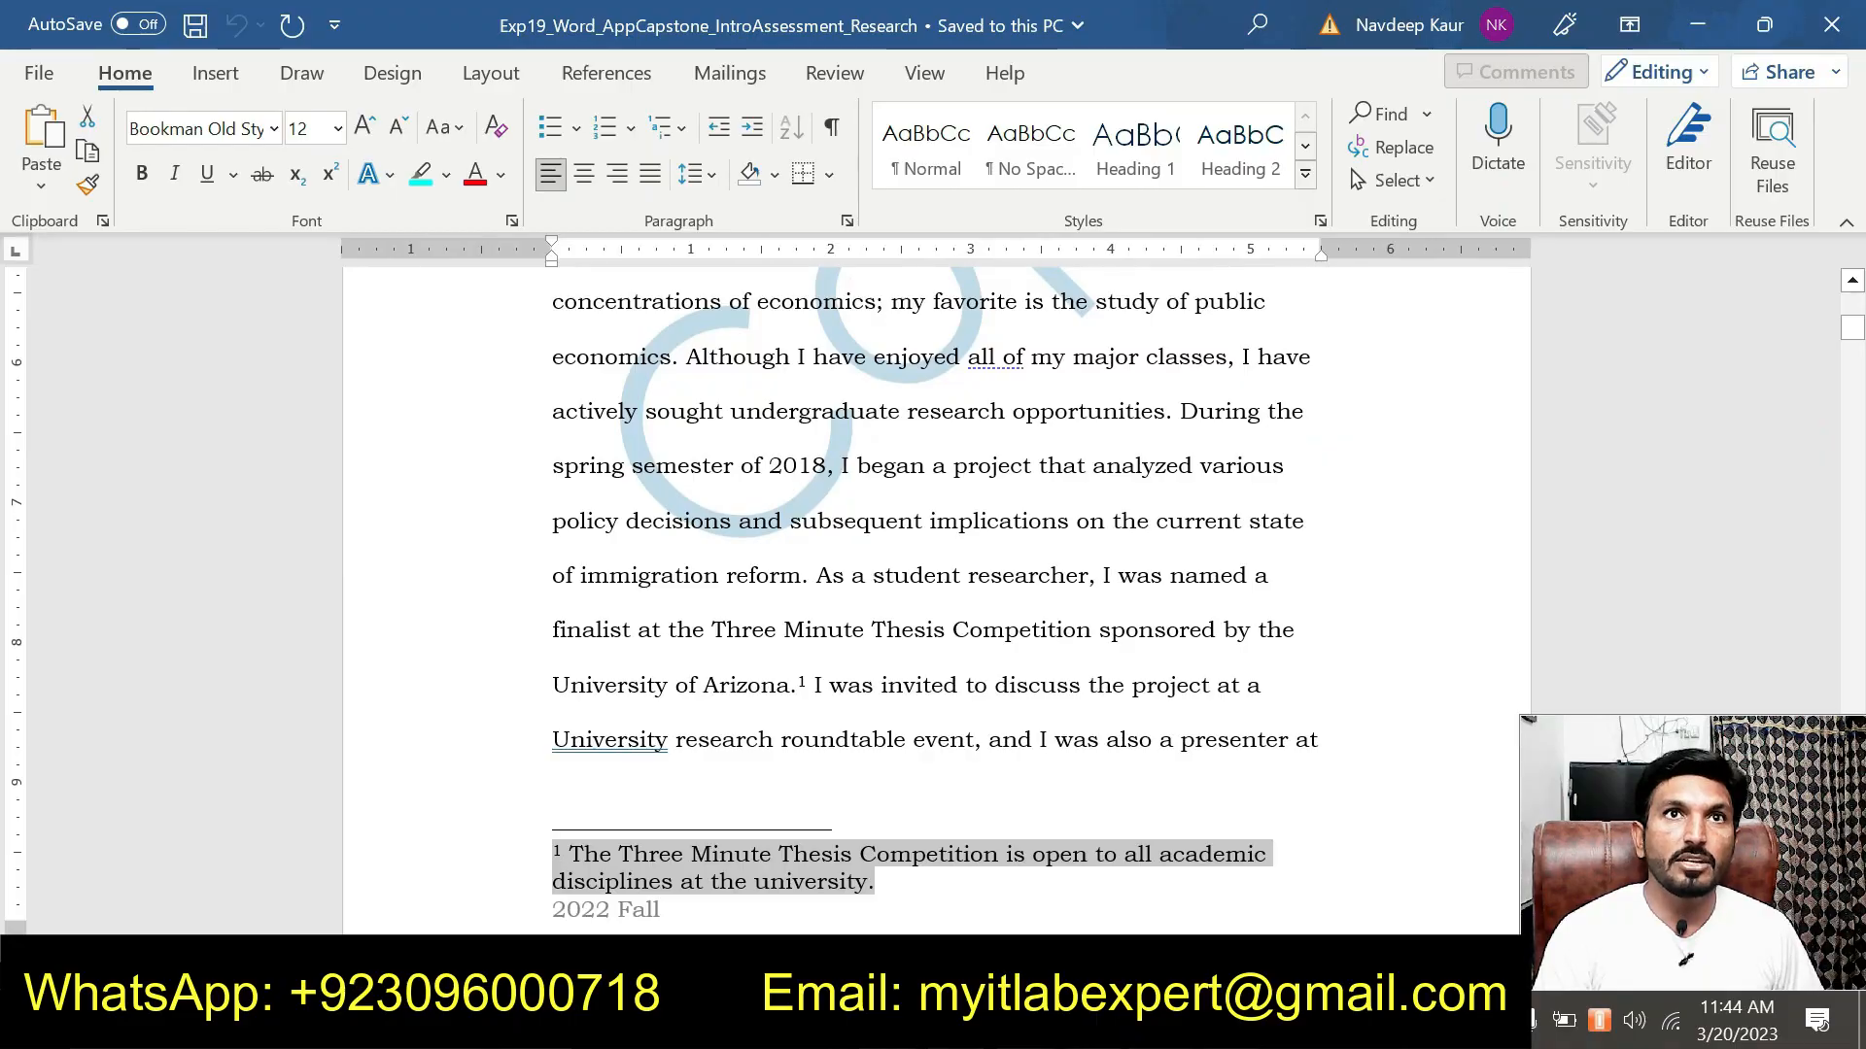
scroll(933, 583, "up", 2)
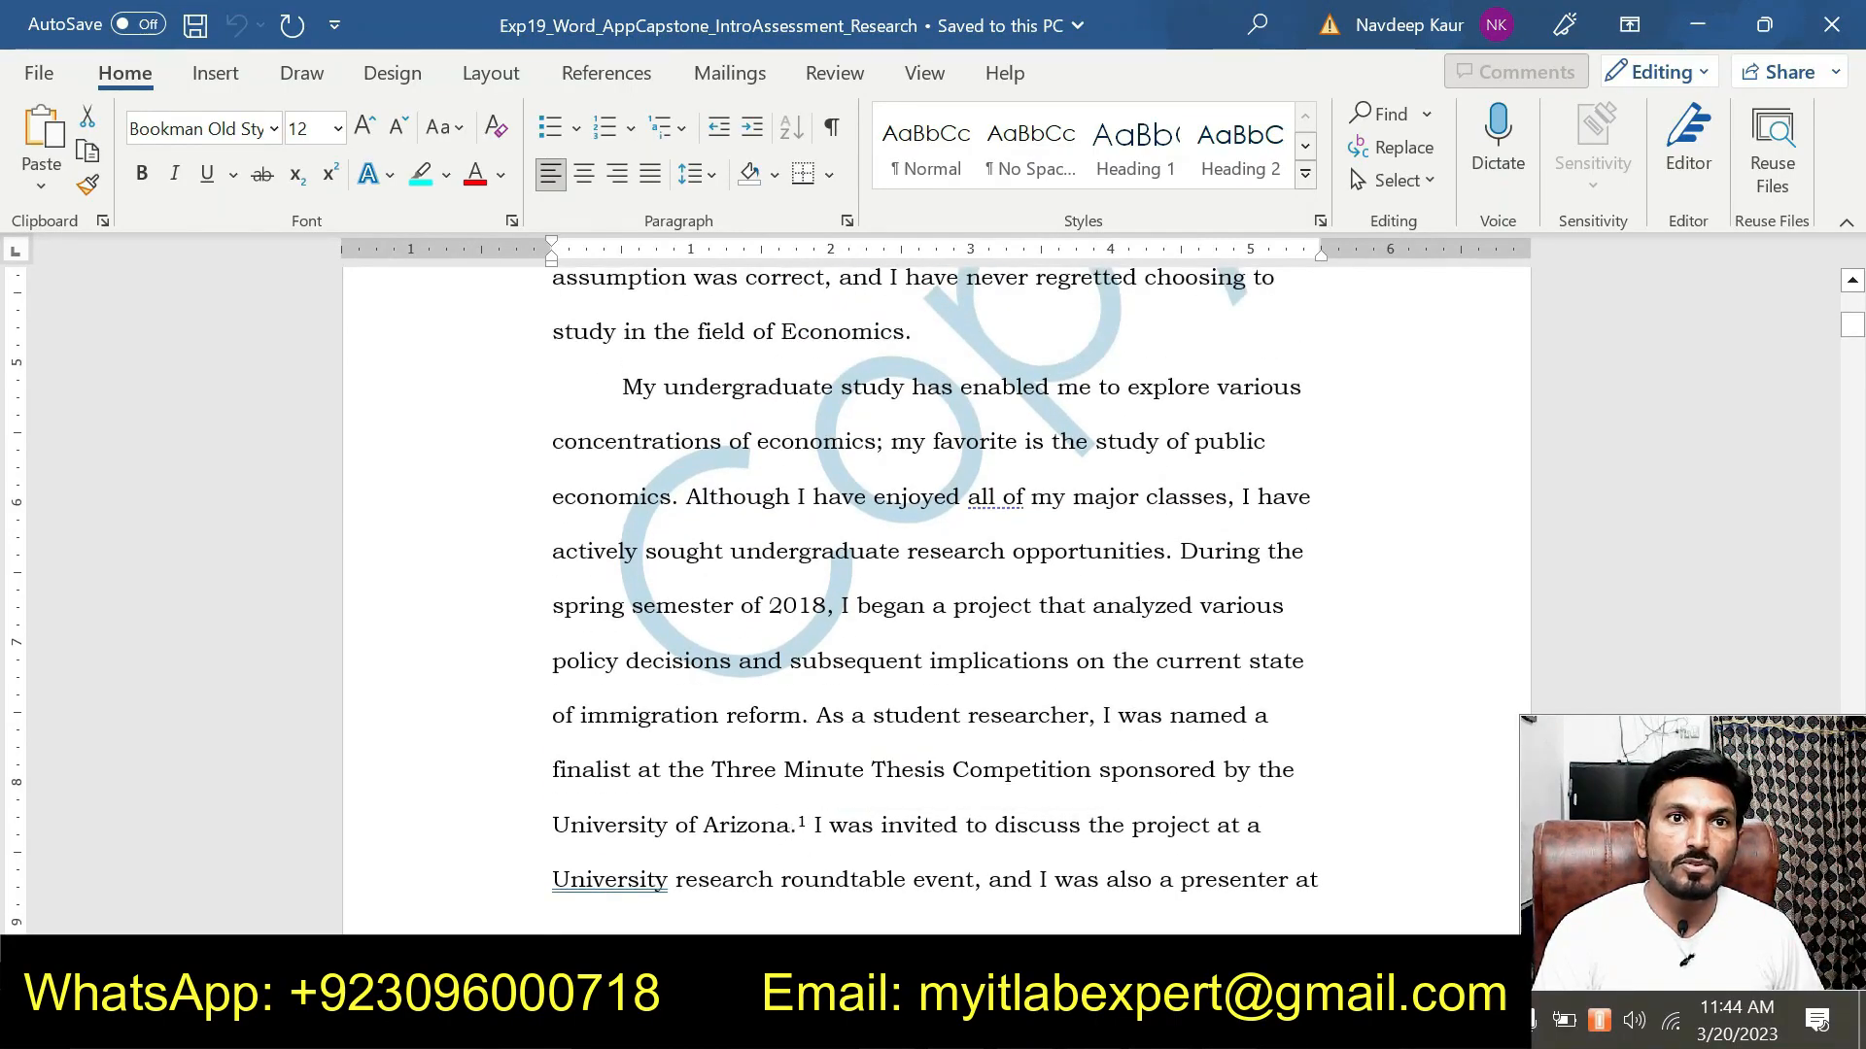
mouse_move(792, 826)
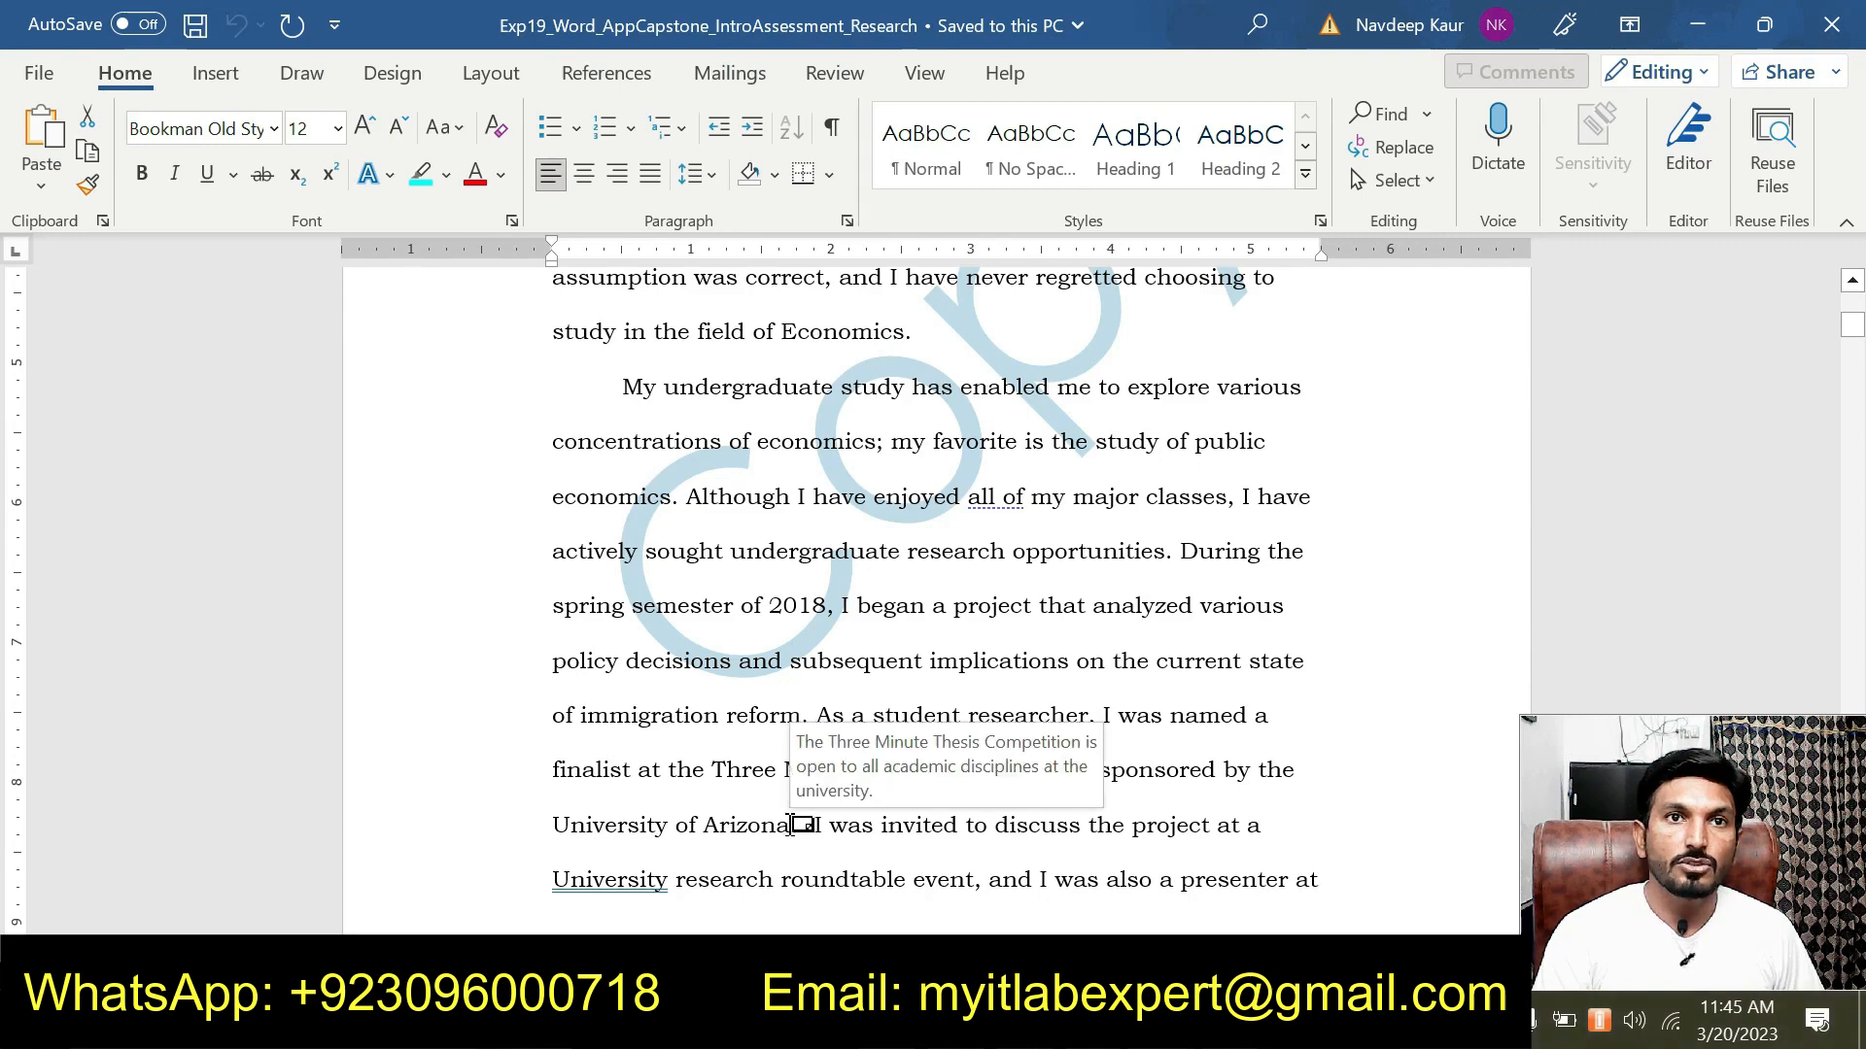
double_click(792, 826)
scroll(654, 641, "down", 5)
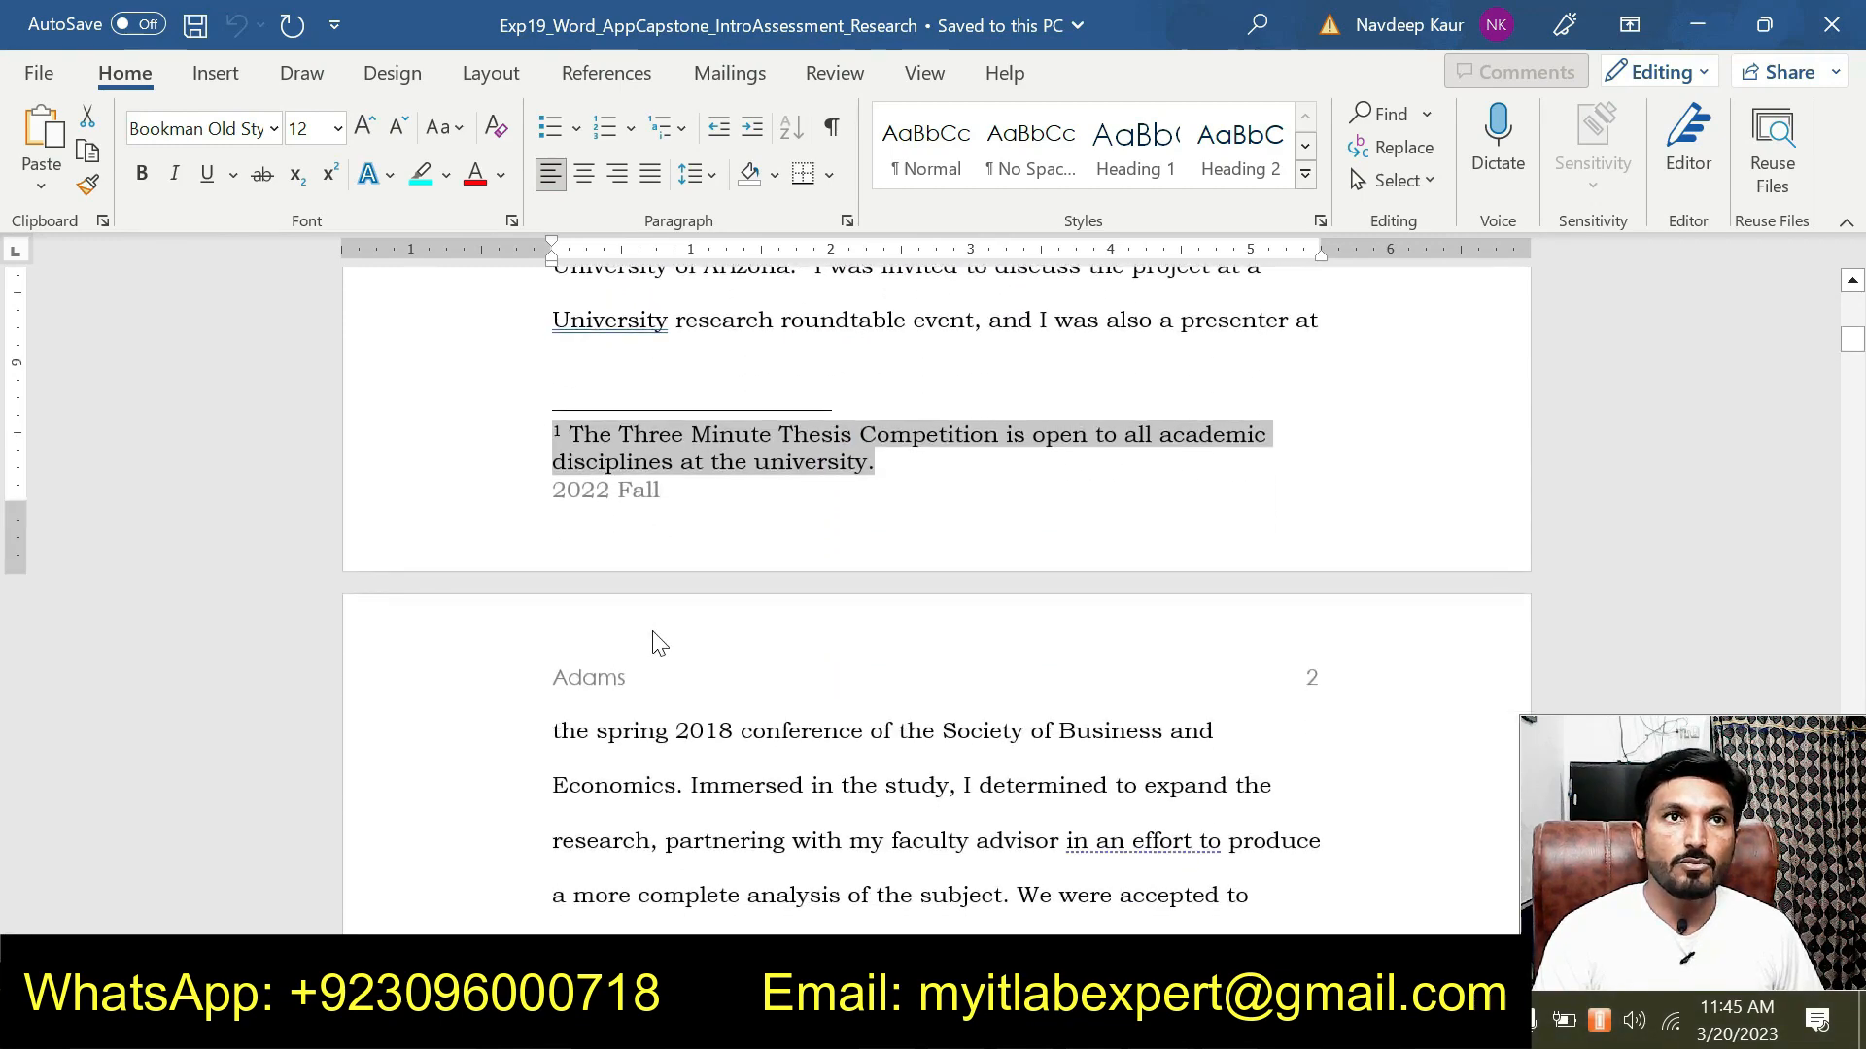
Examine the Major Courses Completed table with its caption, the bordered newsletter title and the picture on page 4.
scroll(933, 602, "down", 2)
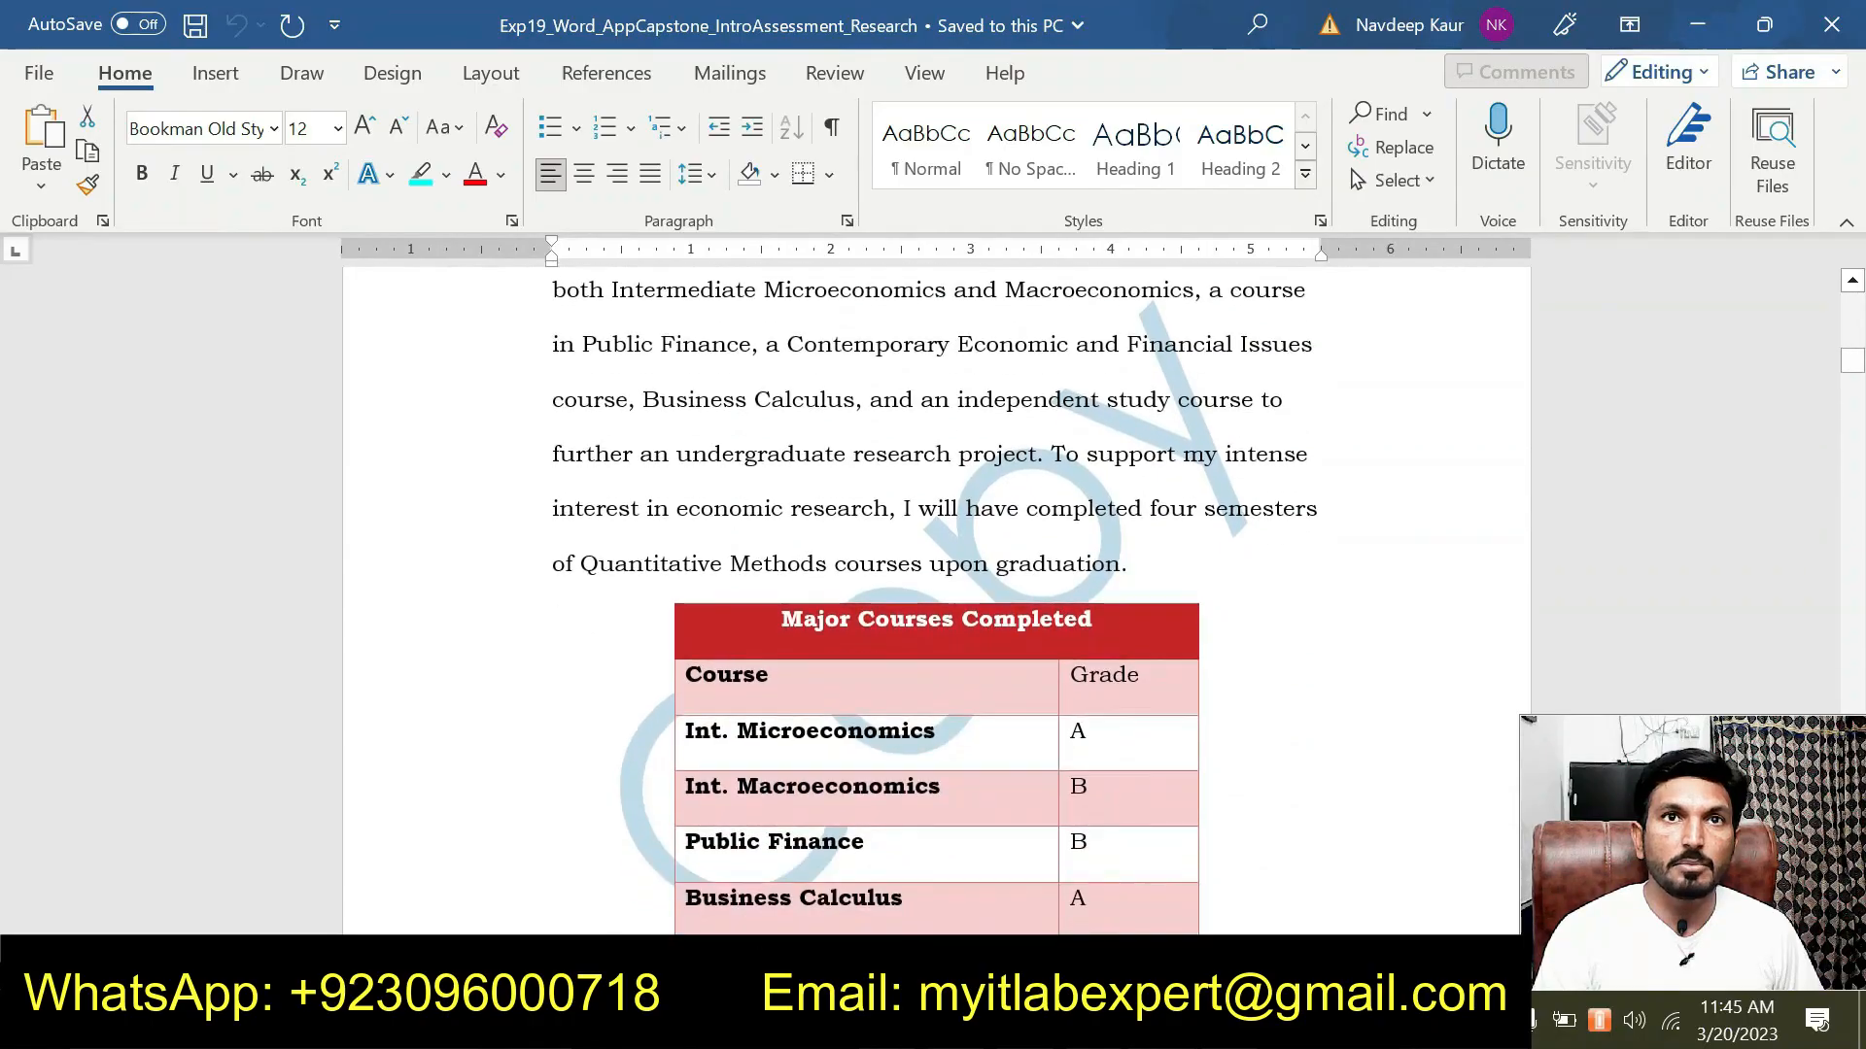
scroll(933, 602, "down", 1)
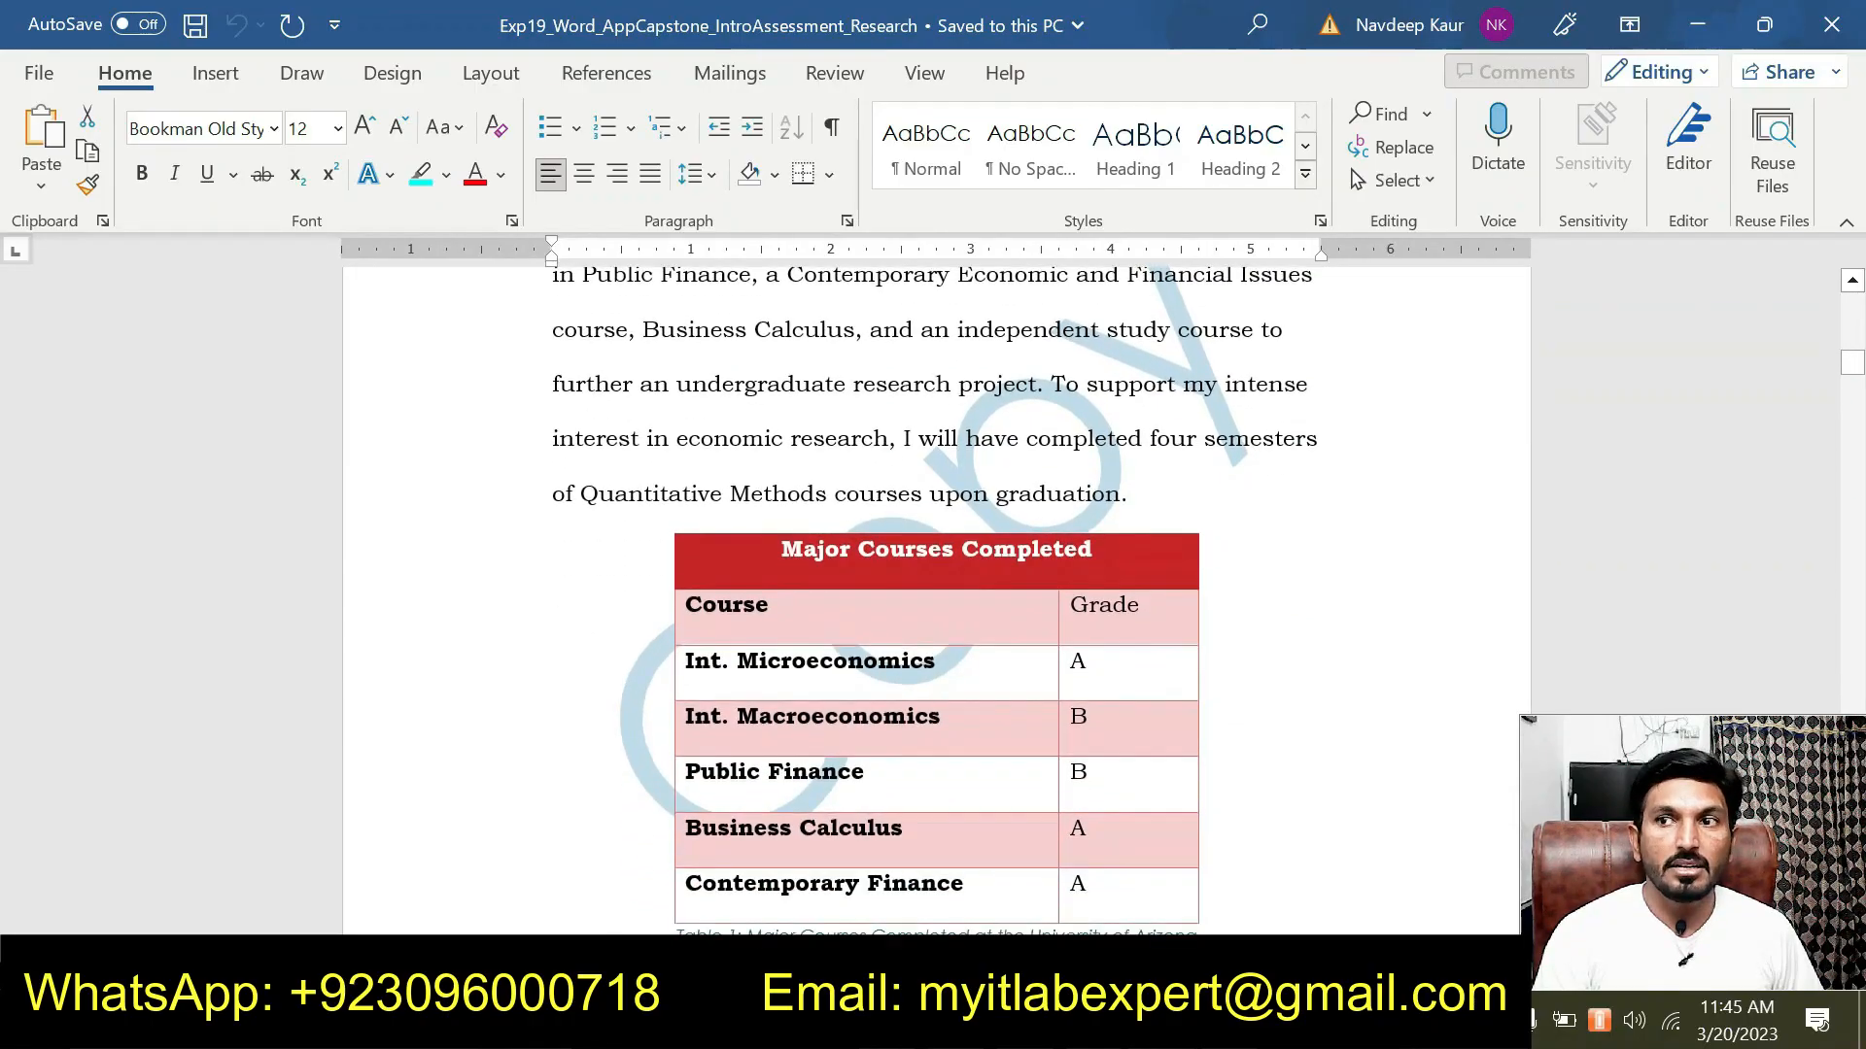
scroll(1030, 759, "down", 2)
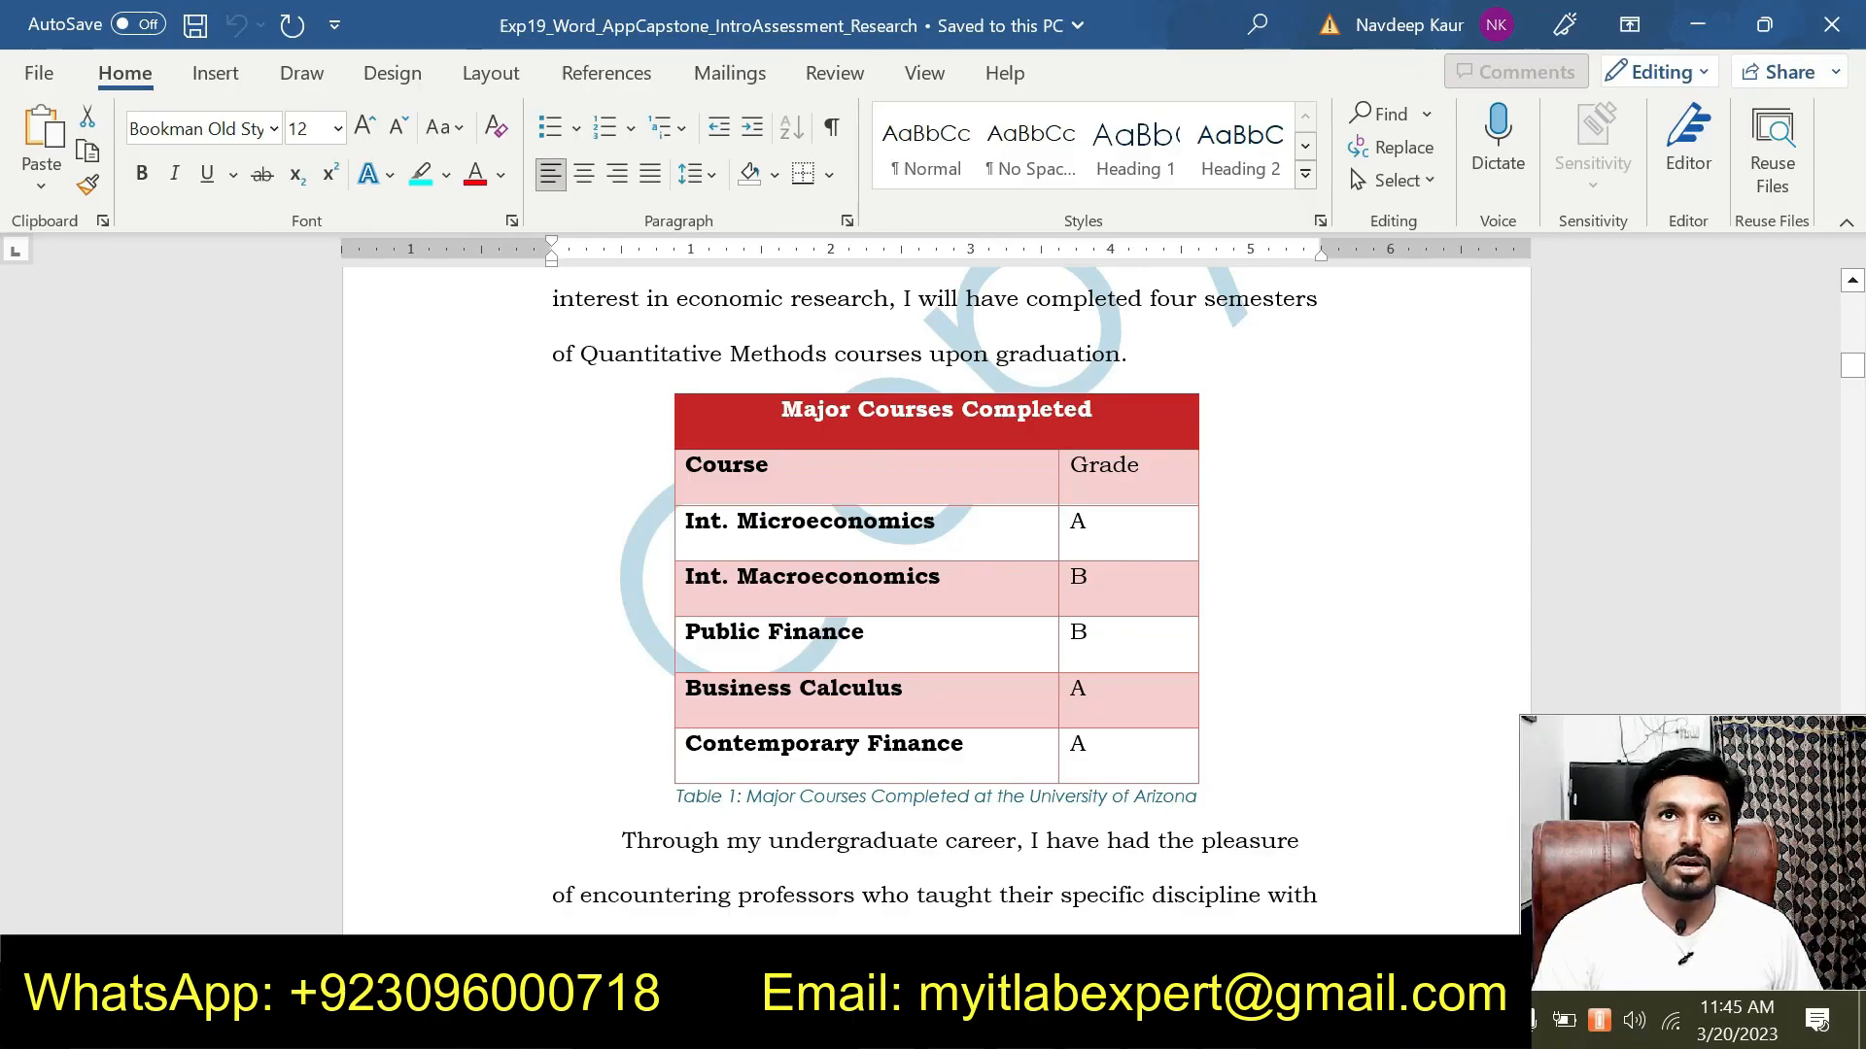
scroll(962, 749, "down", 11)
scroll(962, 749, "down", 12)
scroll(958, 749, "down", 10)
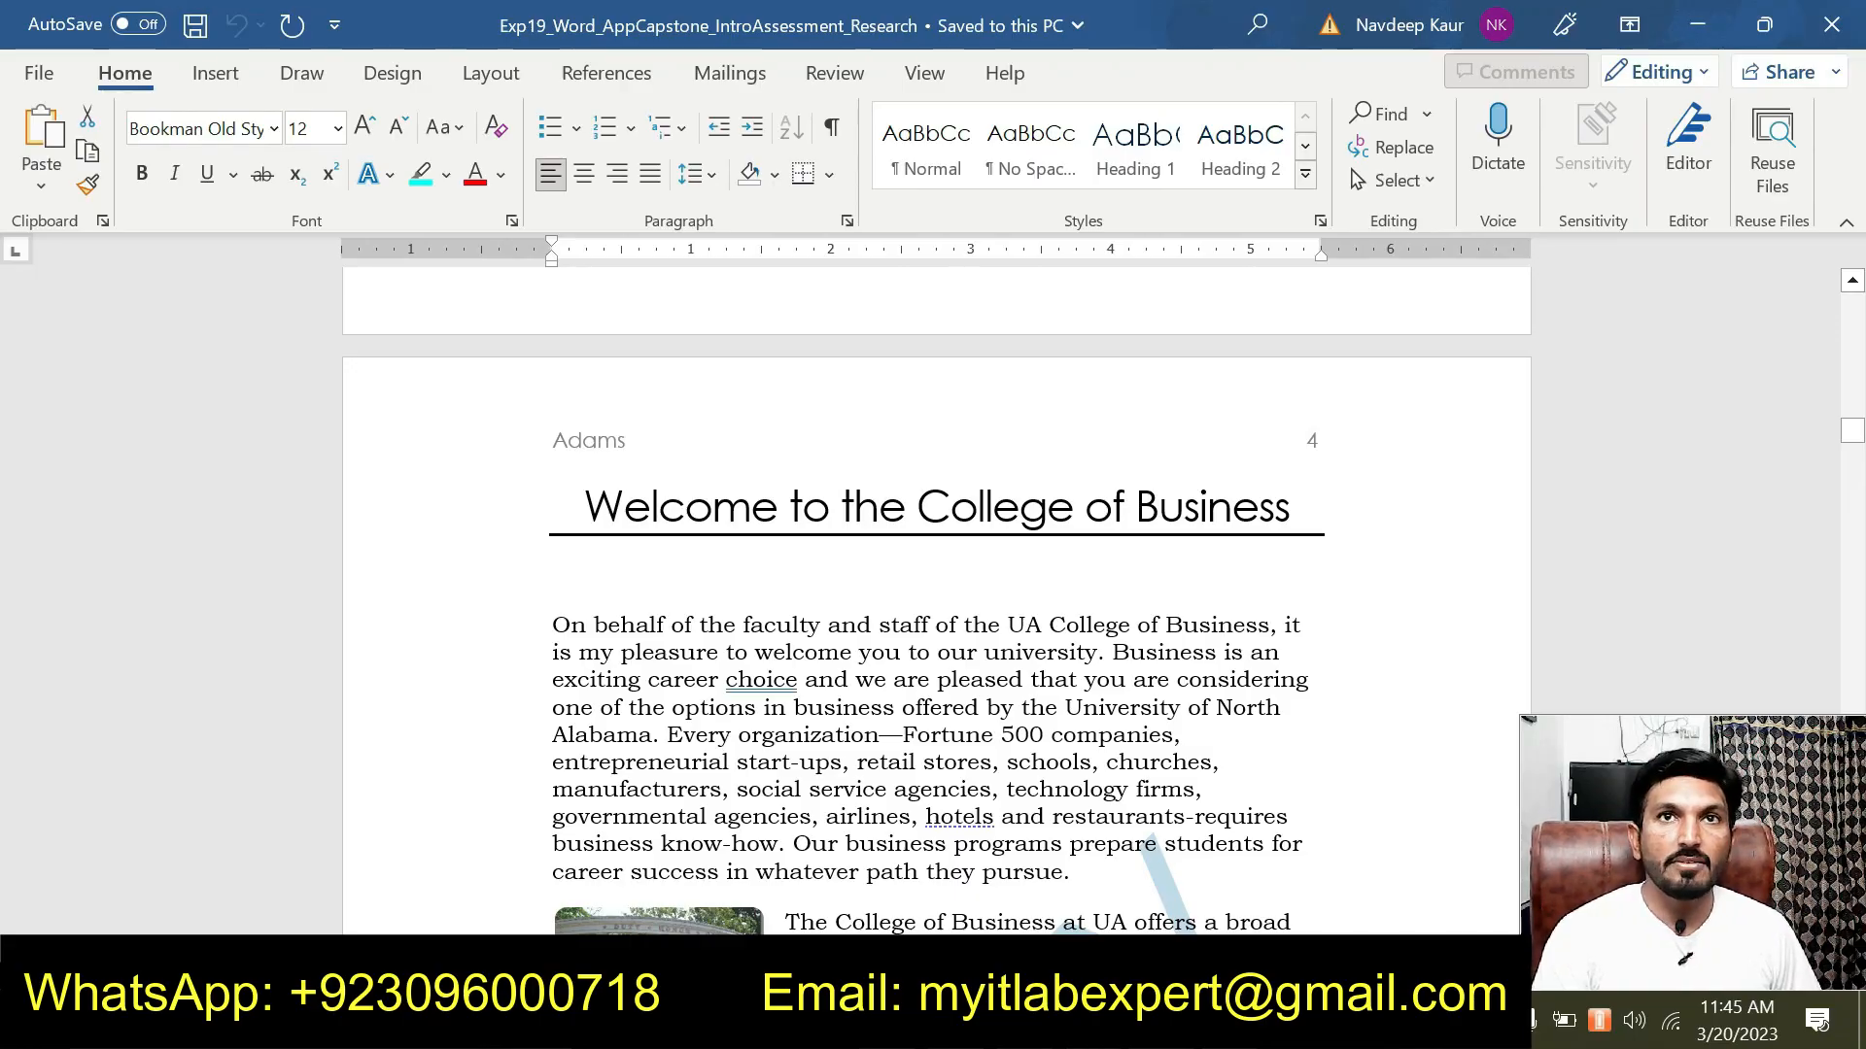
left_click_drag(559, 574, 1332, 525)
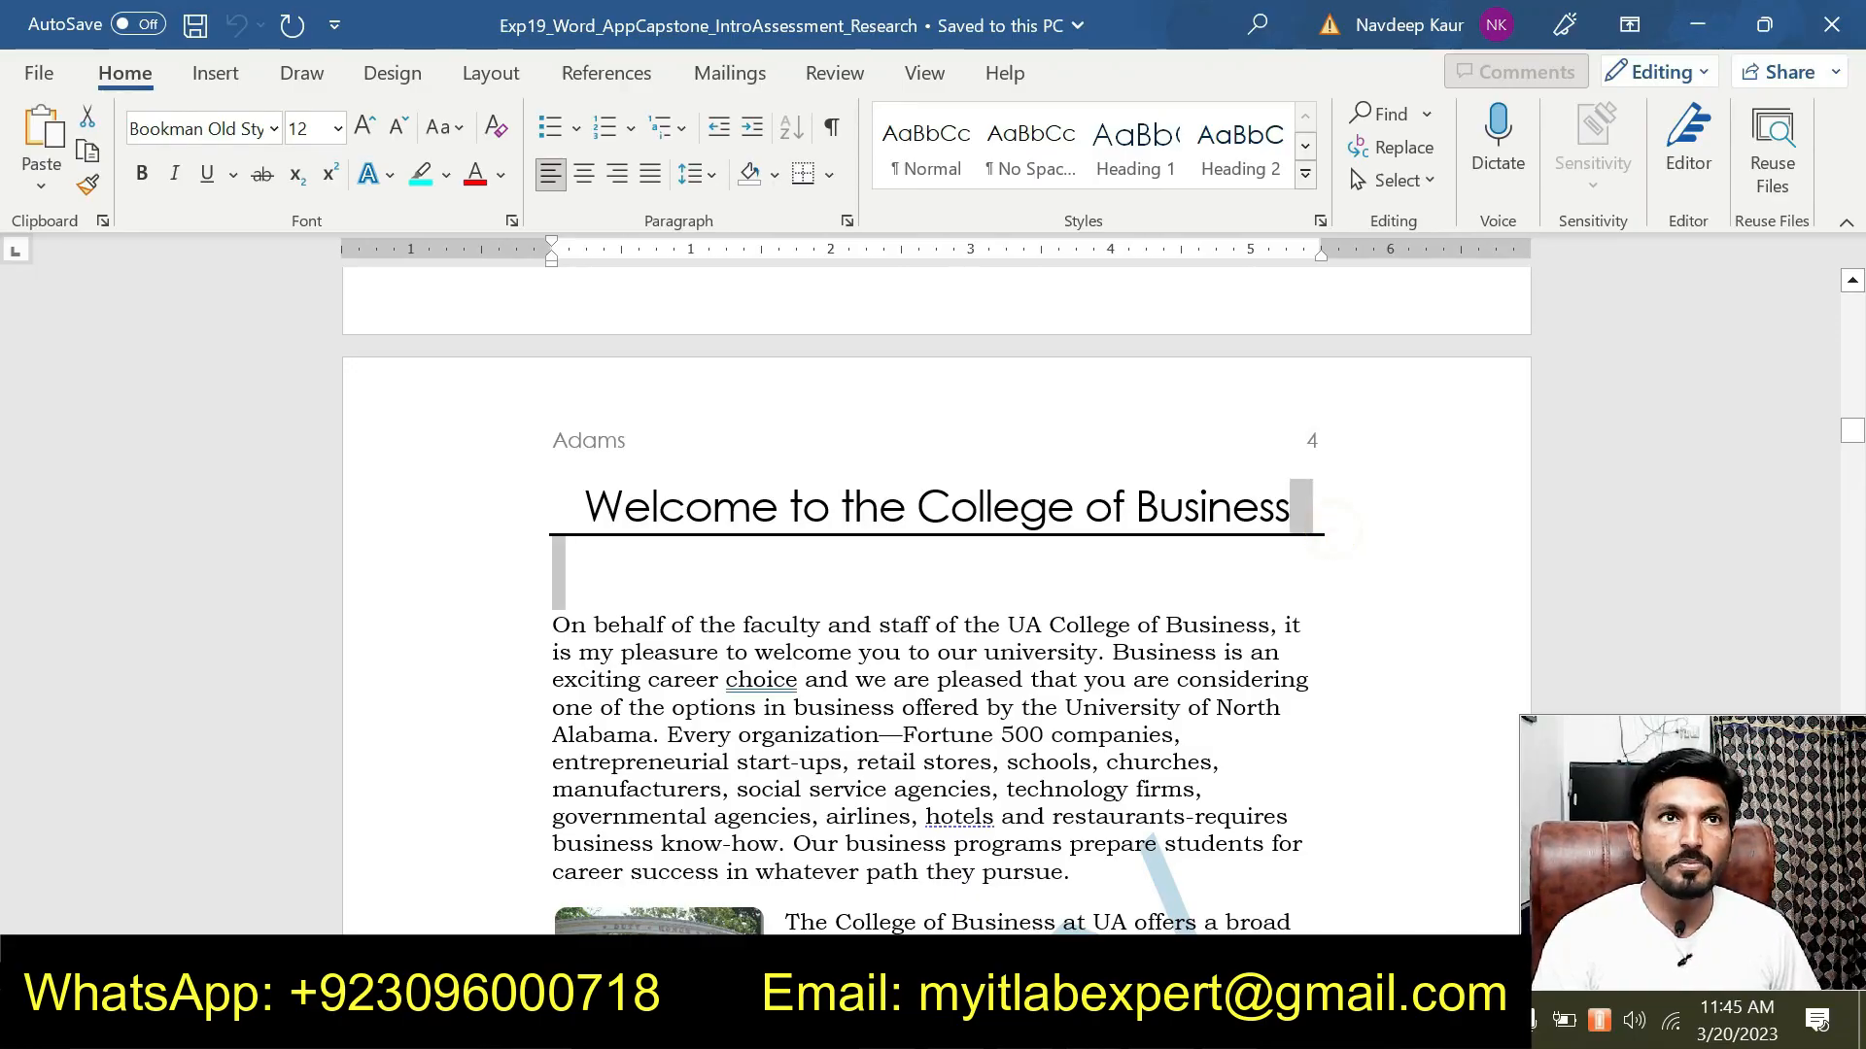
left_click(763, 685)
scroll(933, 632, "down", 3)
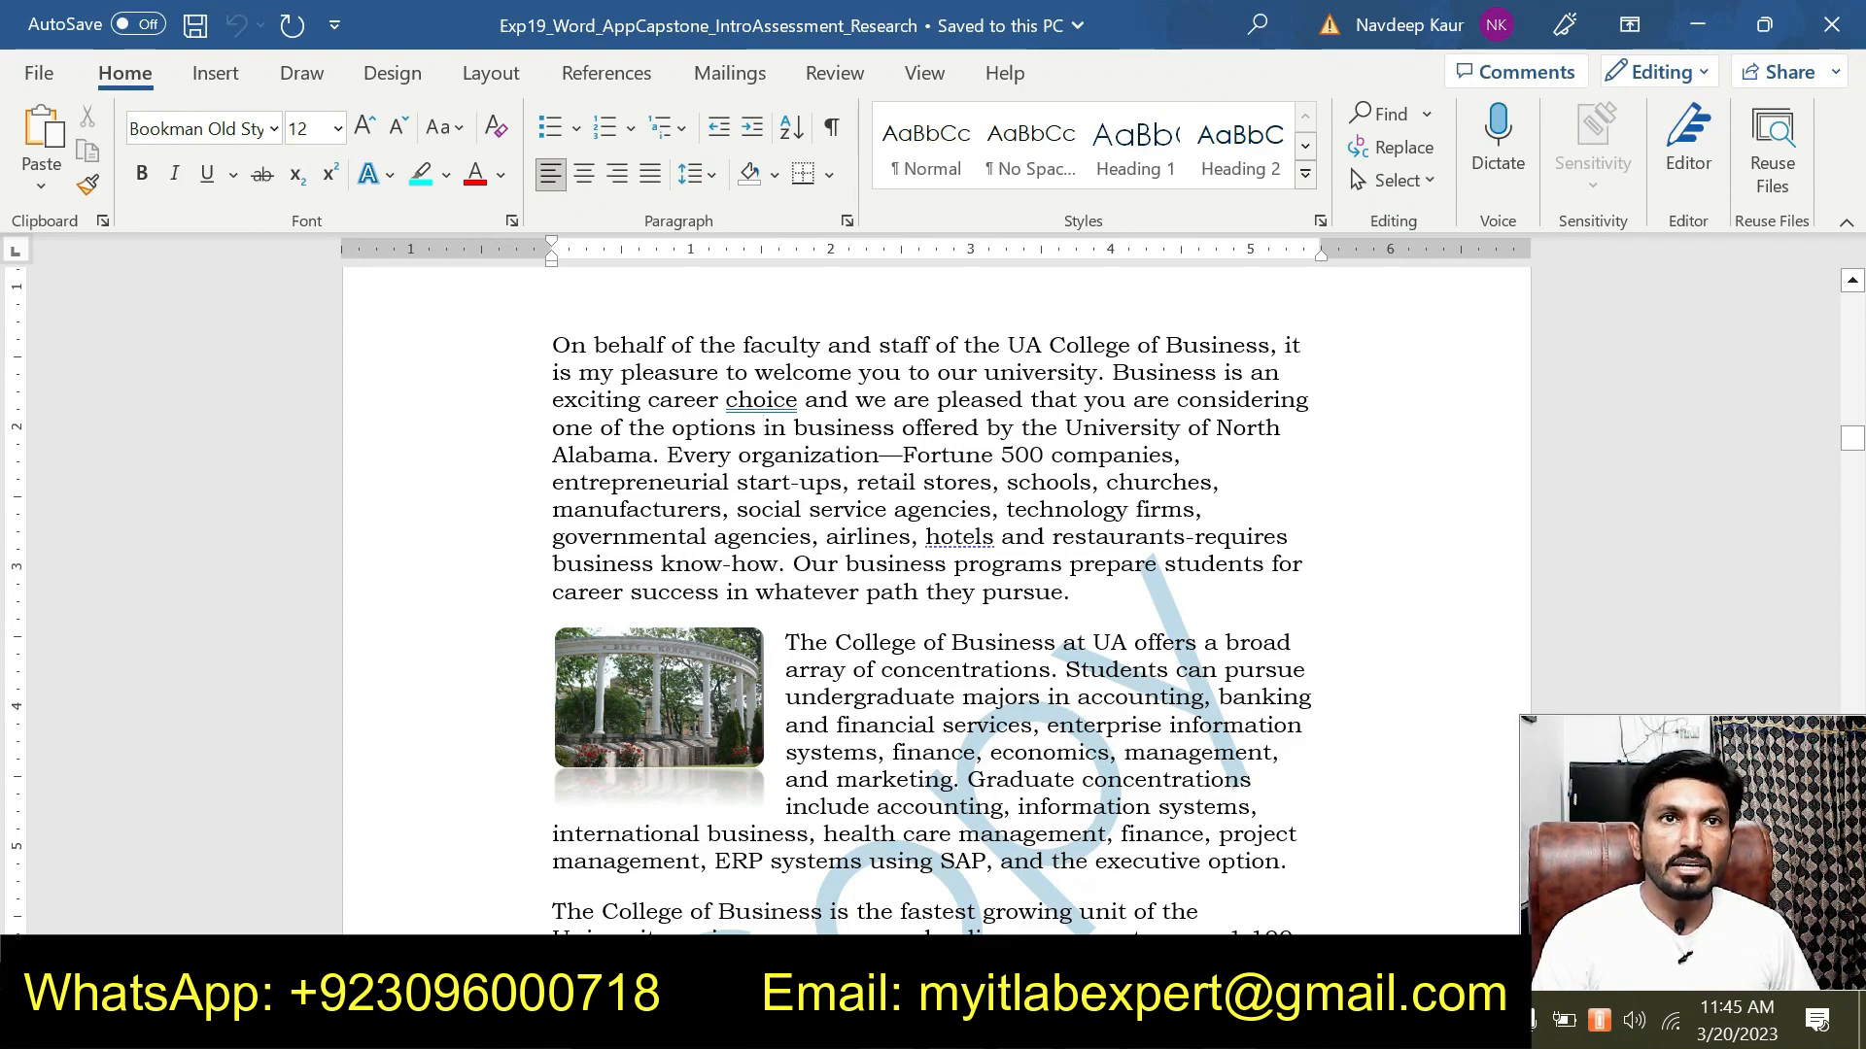
scroll(933, 602, "down", 2)
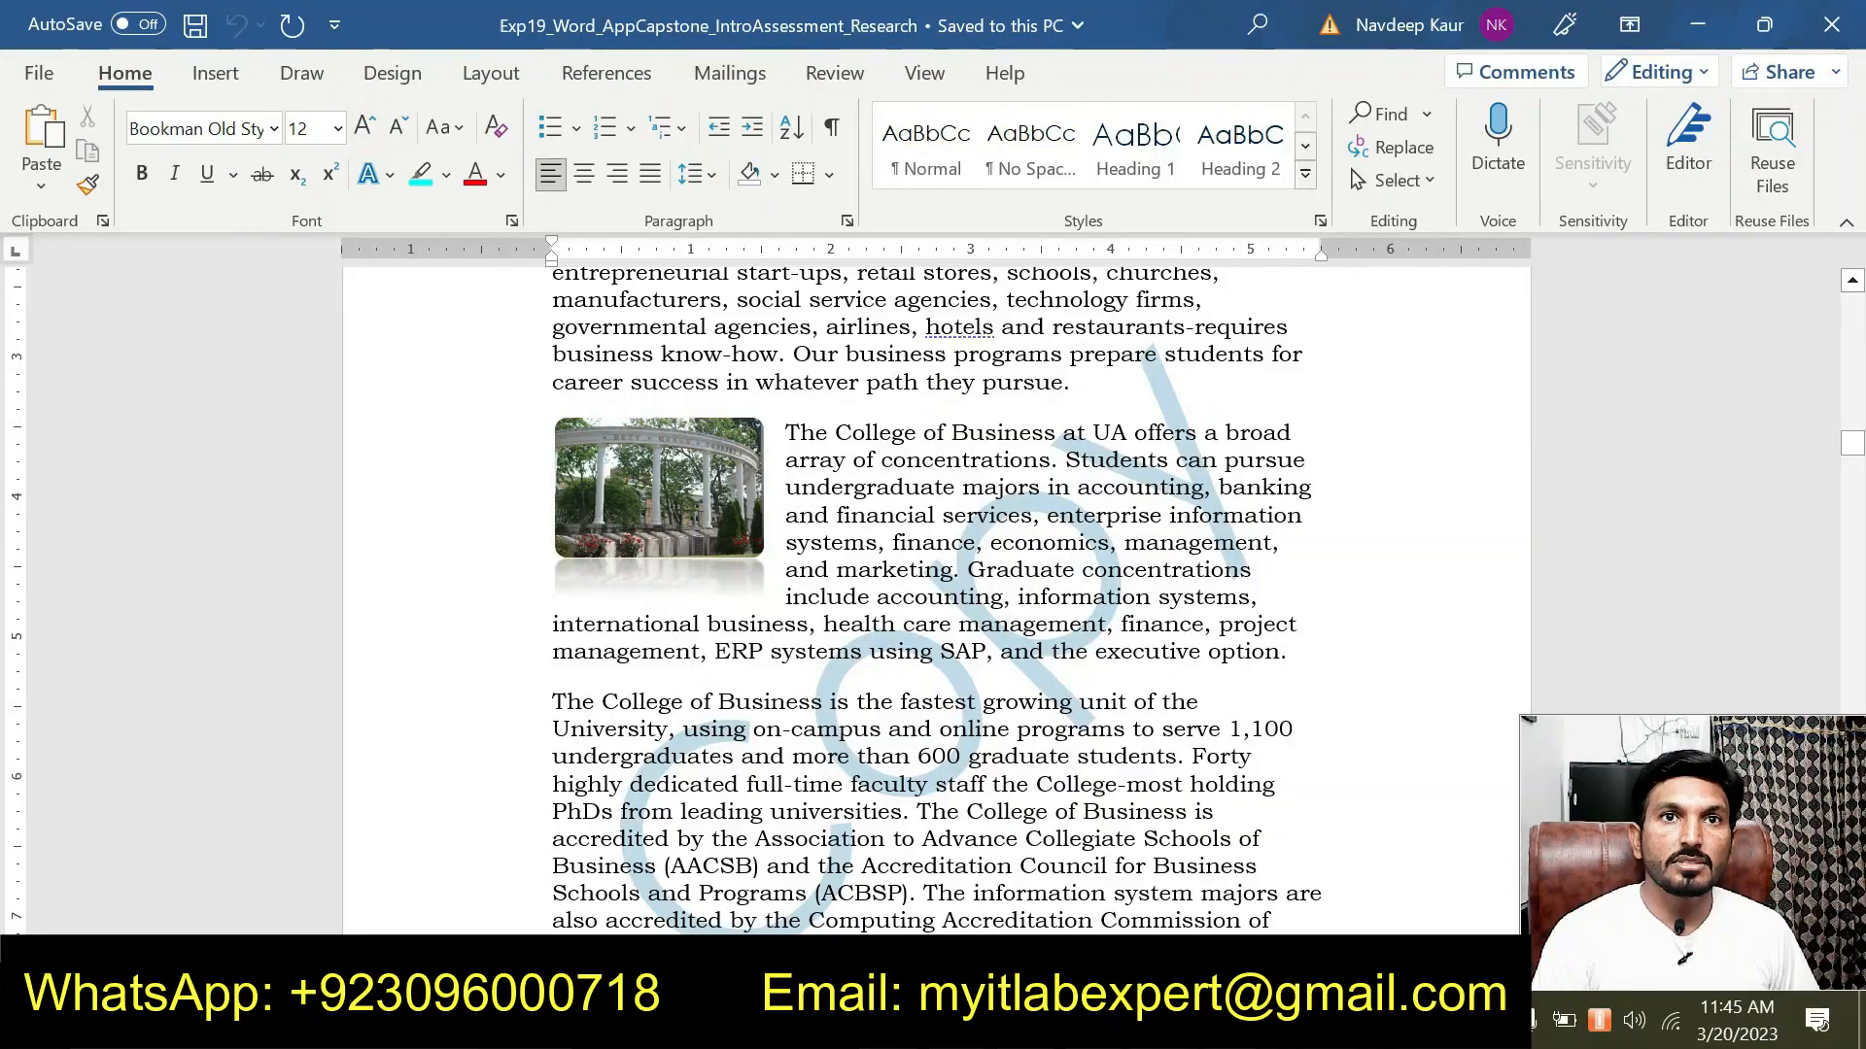
Examine the shaded "I hope you will accept the challenge" paragraph and the repeated Statement of Purpose copy after the newsletter.
scroll(932, 602, "down", 1)
scroll(933, 602, "down", 10)
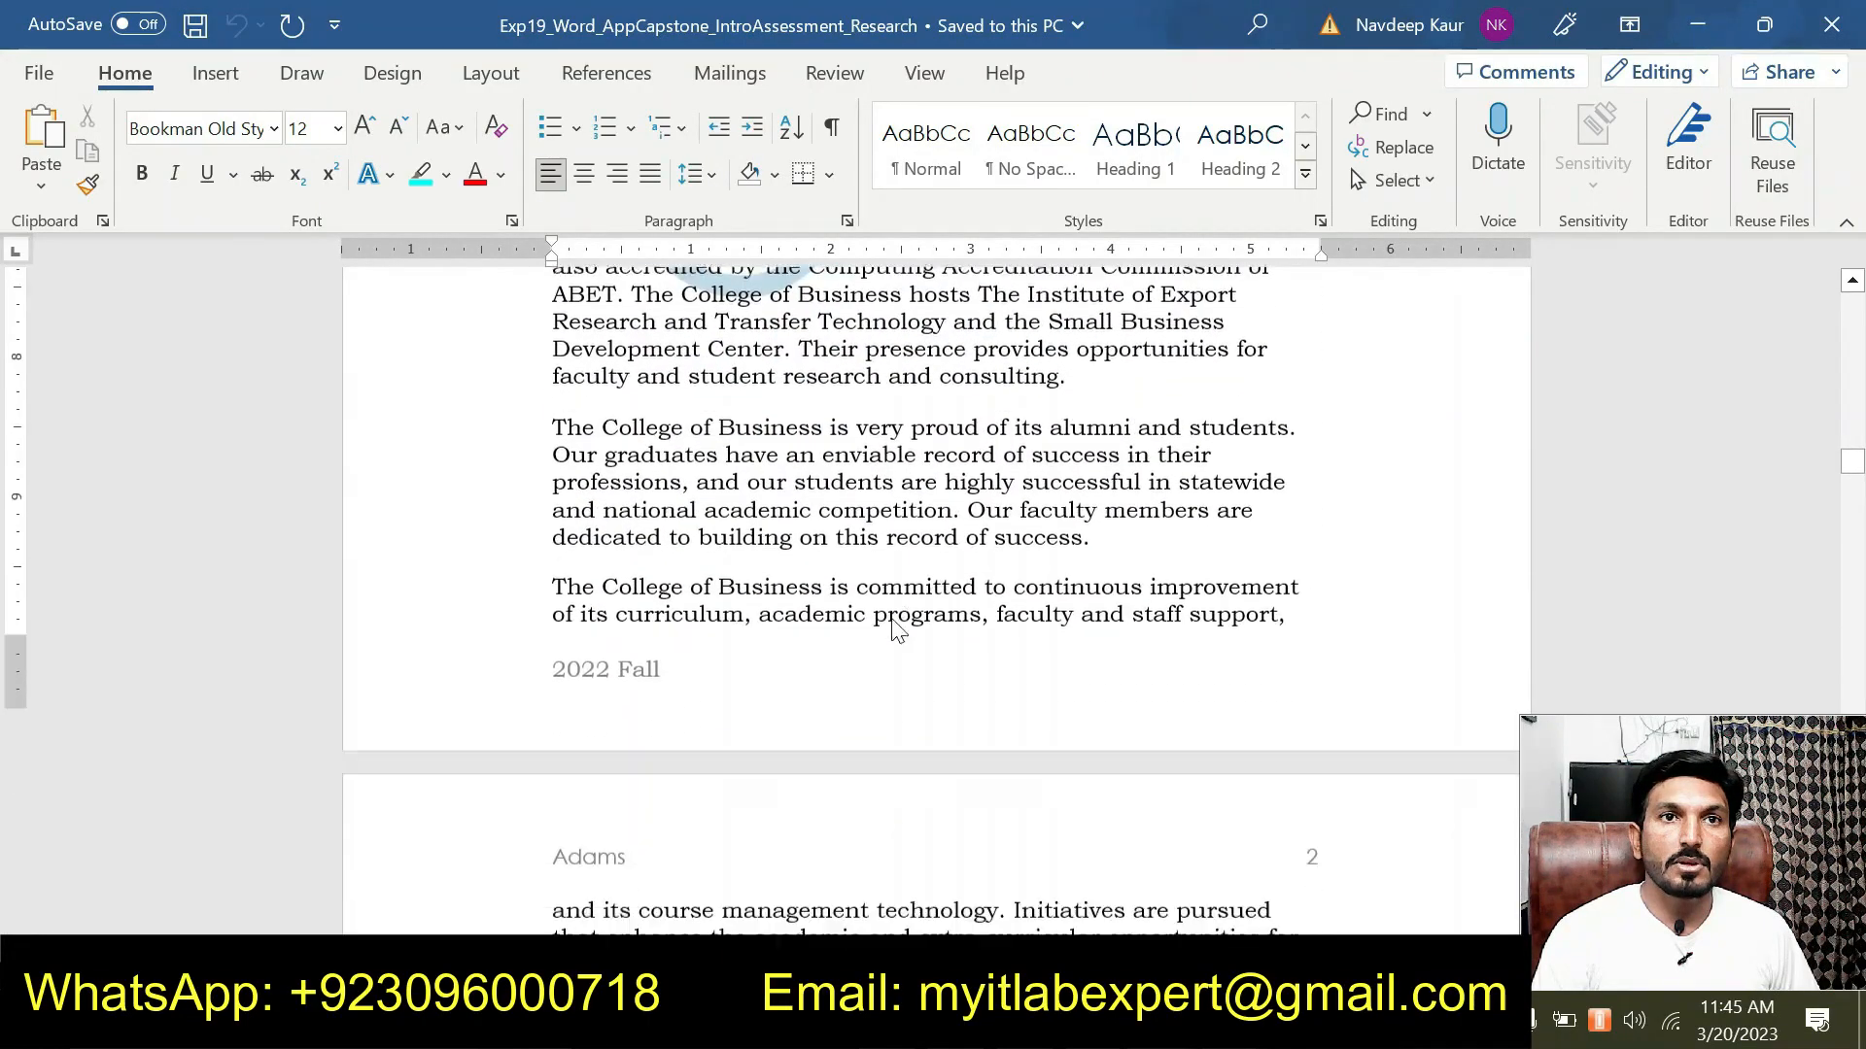
scroll(933, 603, "down", 1)
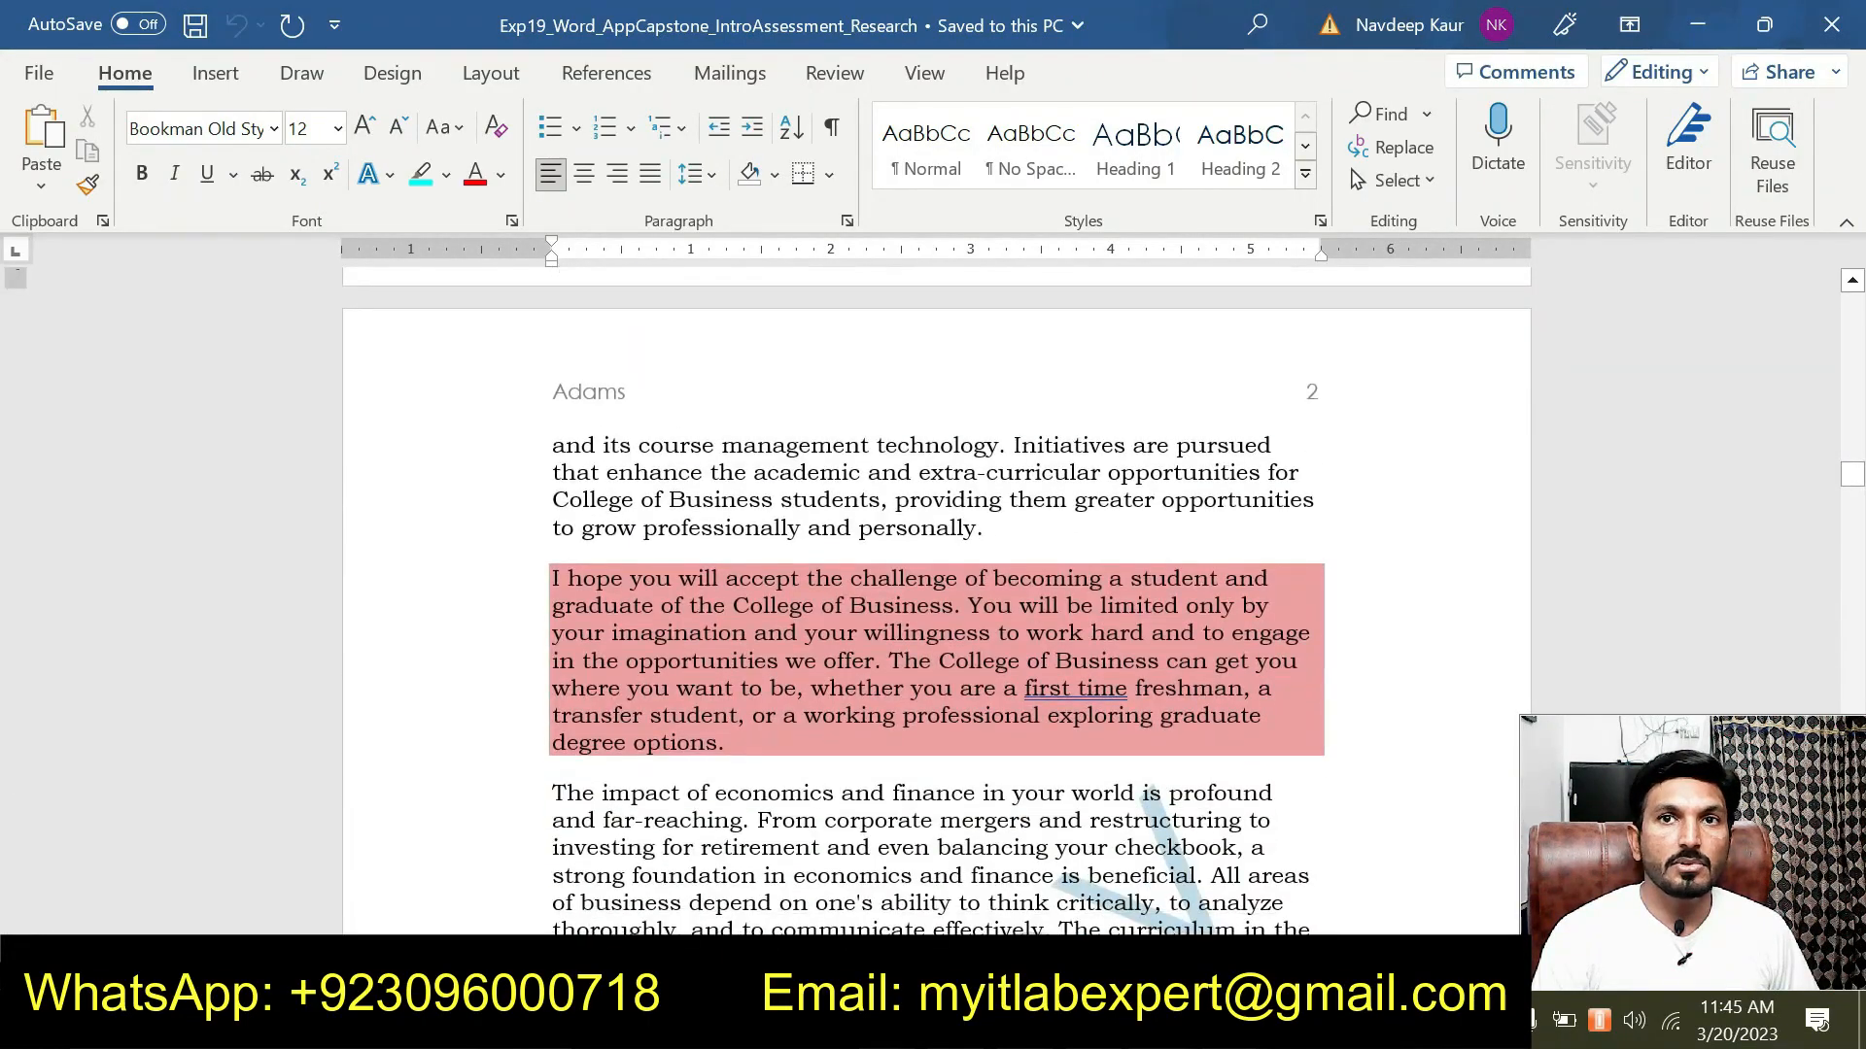
scroll(933, 602, "down", 1)
scroll(933, 602, "up", 1)
scroll(932, 603, "down", 2)
scroll(932, 603, "down", 1)
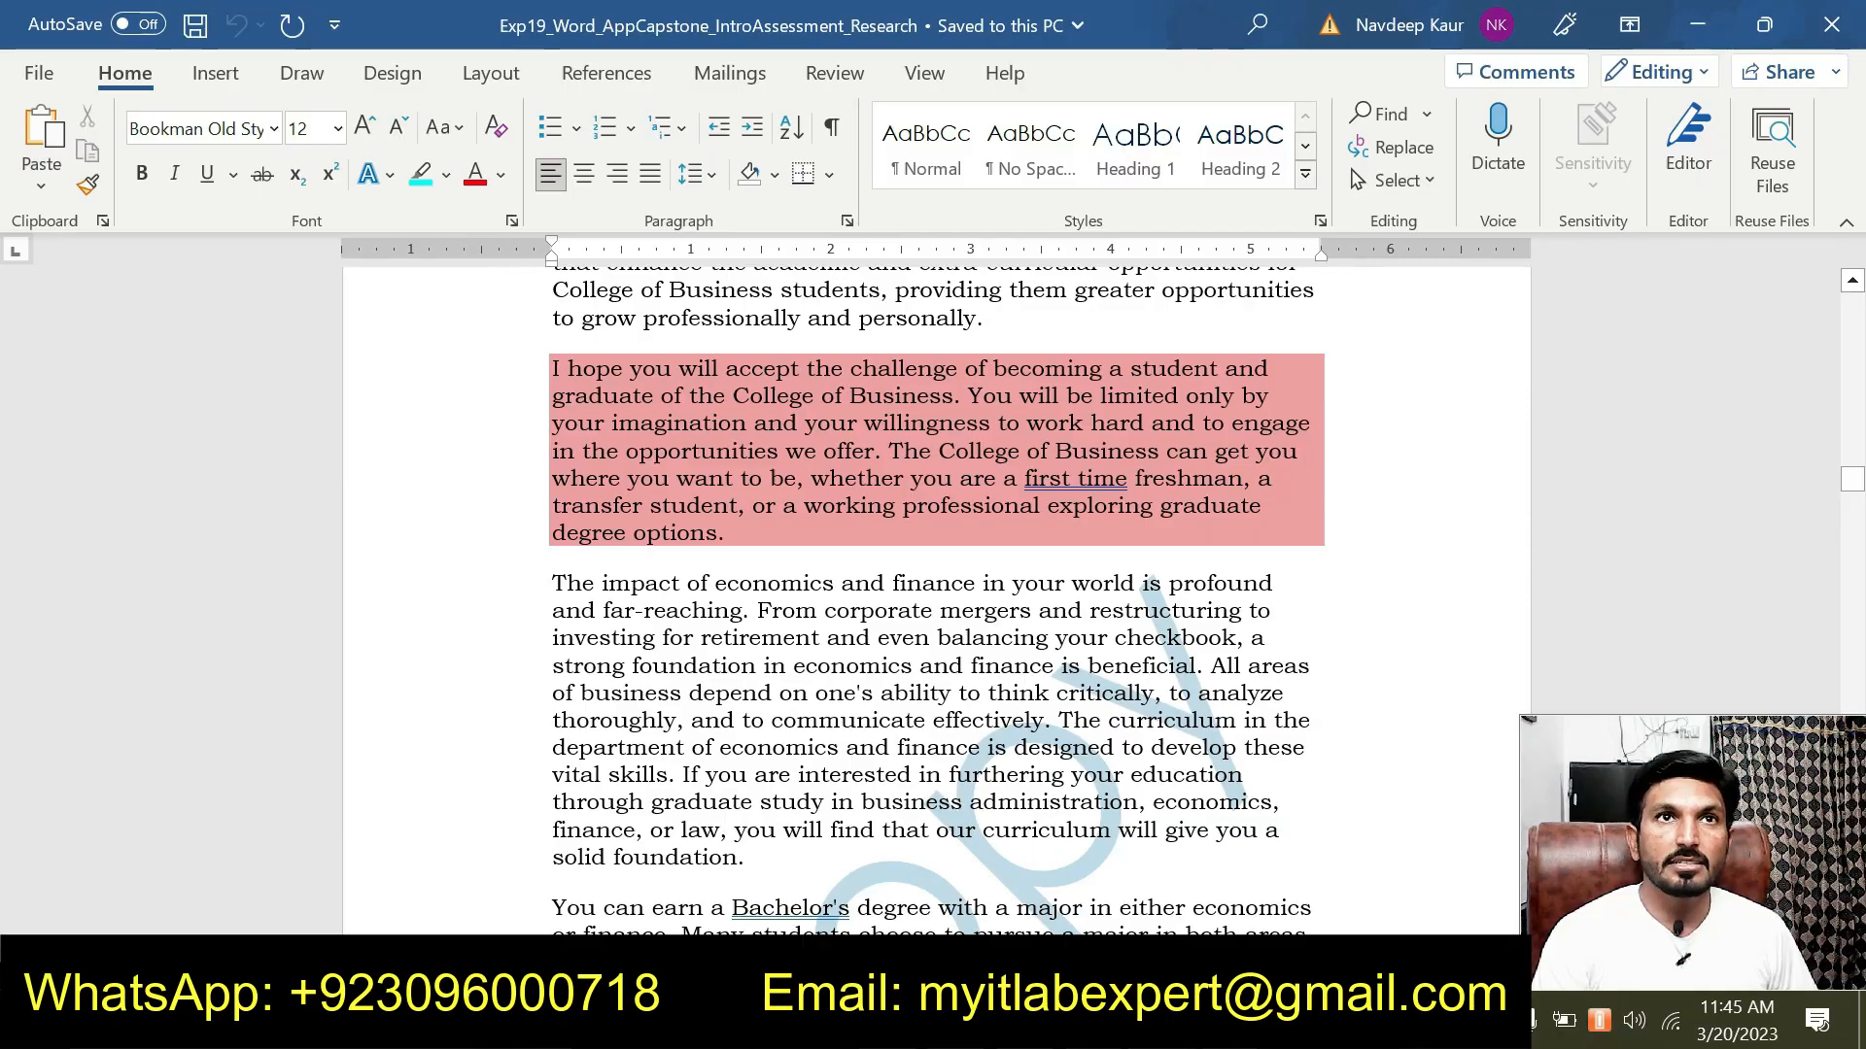
scroll(918, 671, "down", 10)
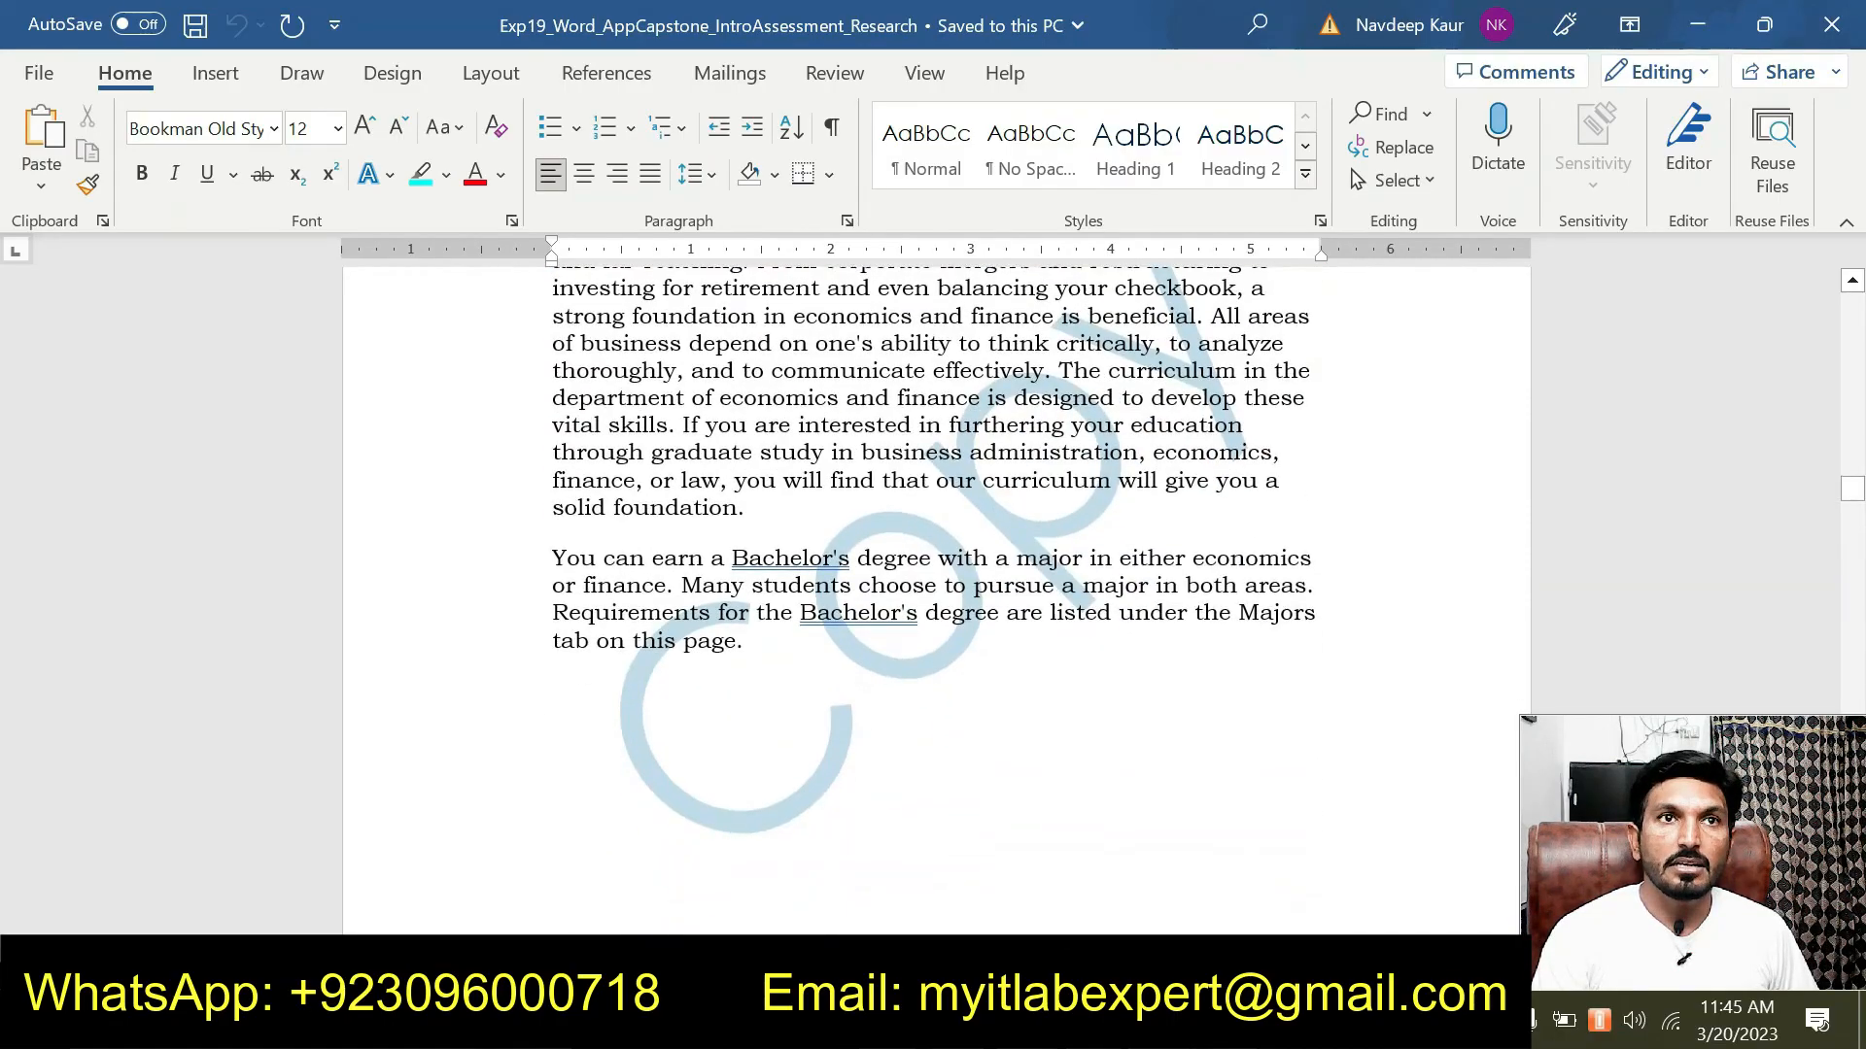
scroll(918, 670, "down", 3)
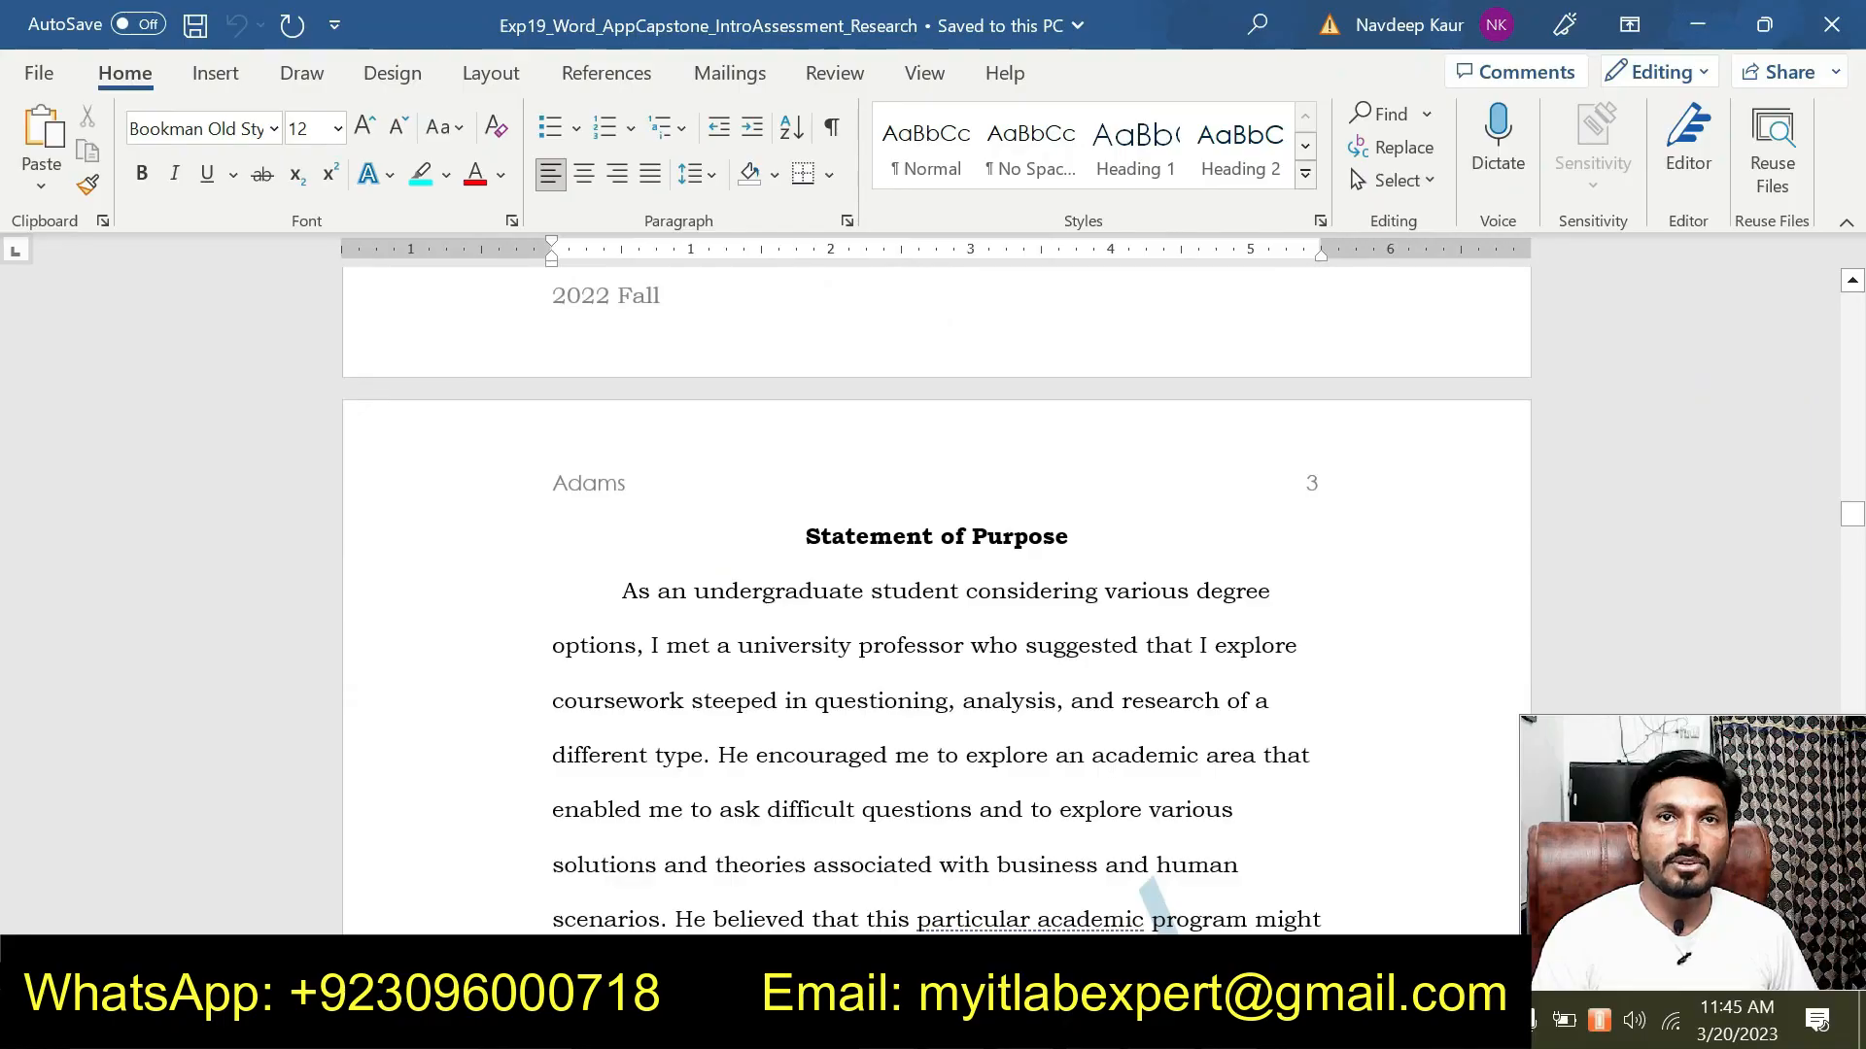
scroll(919, 670, "down", 15)
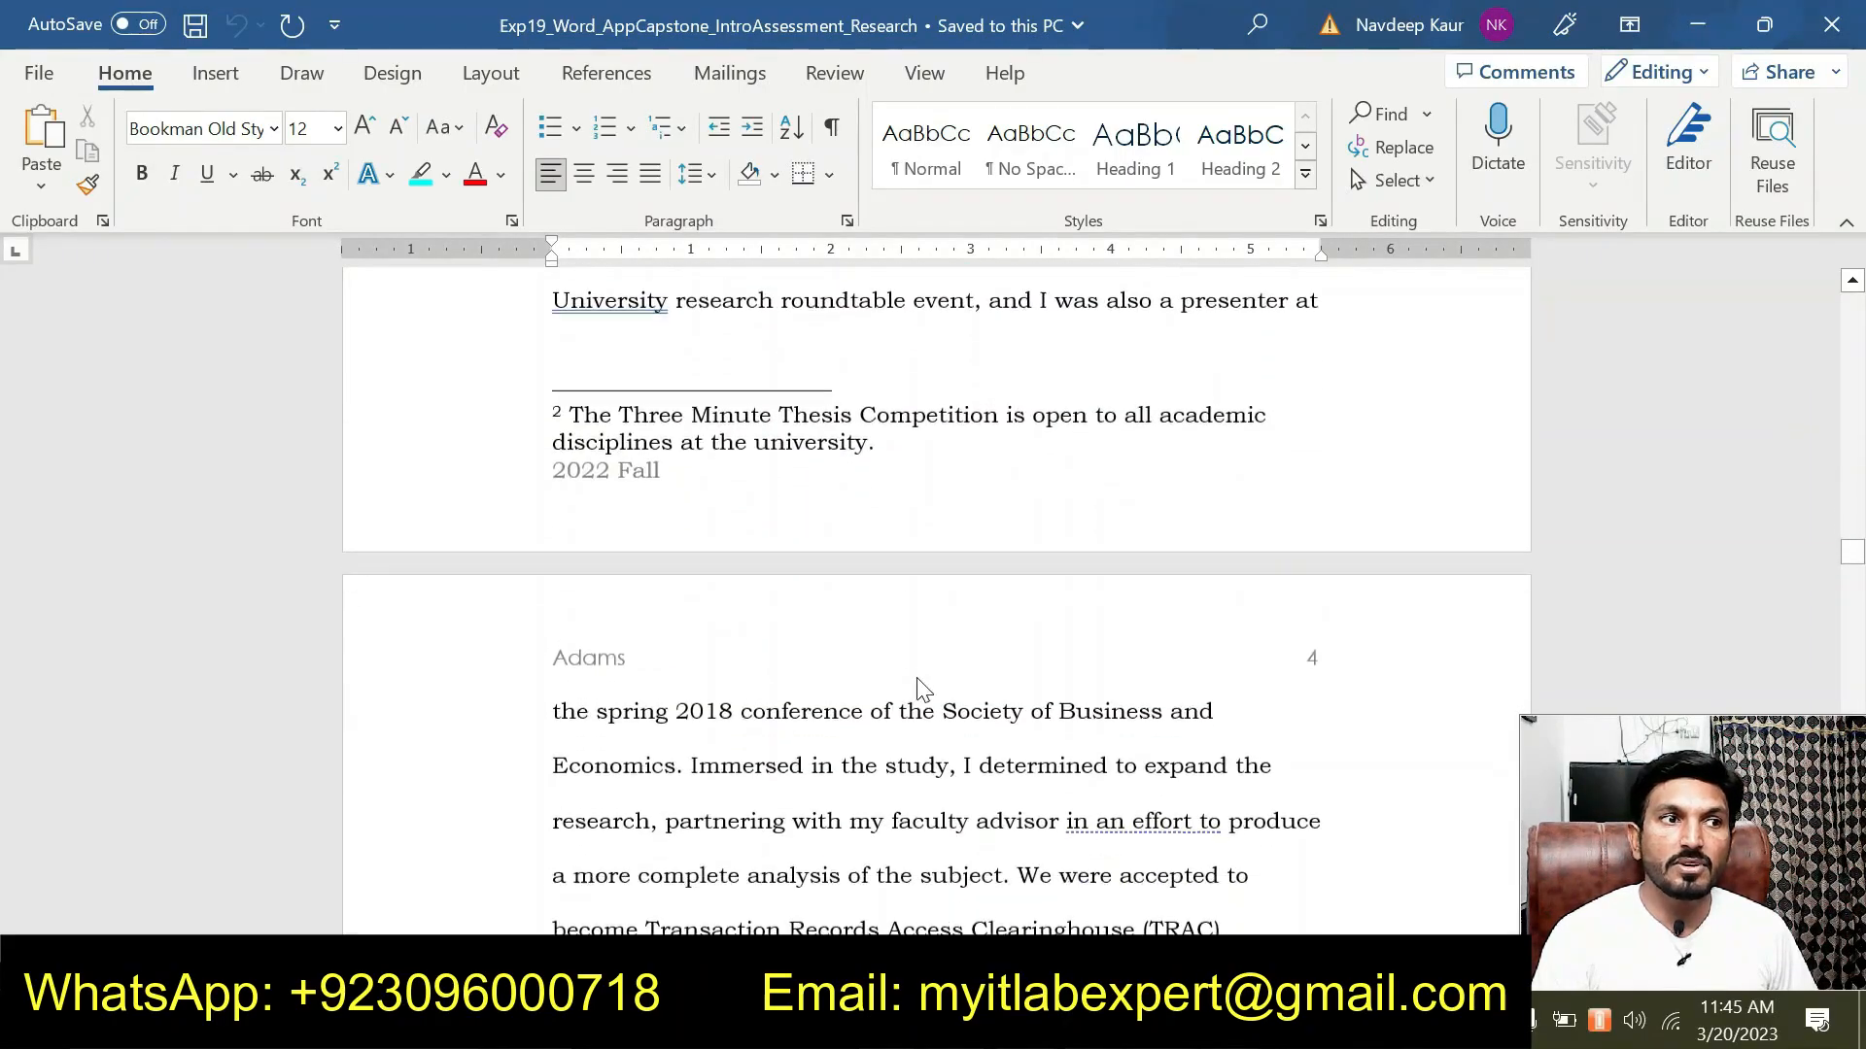
scroll(918, 670, "down", 15)
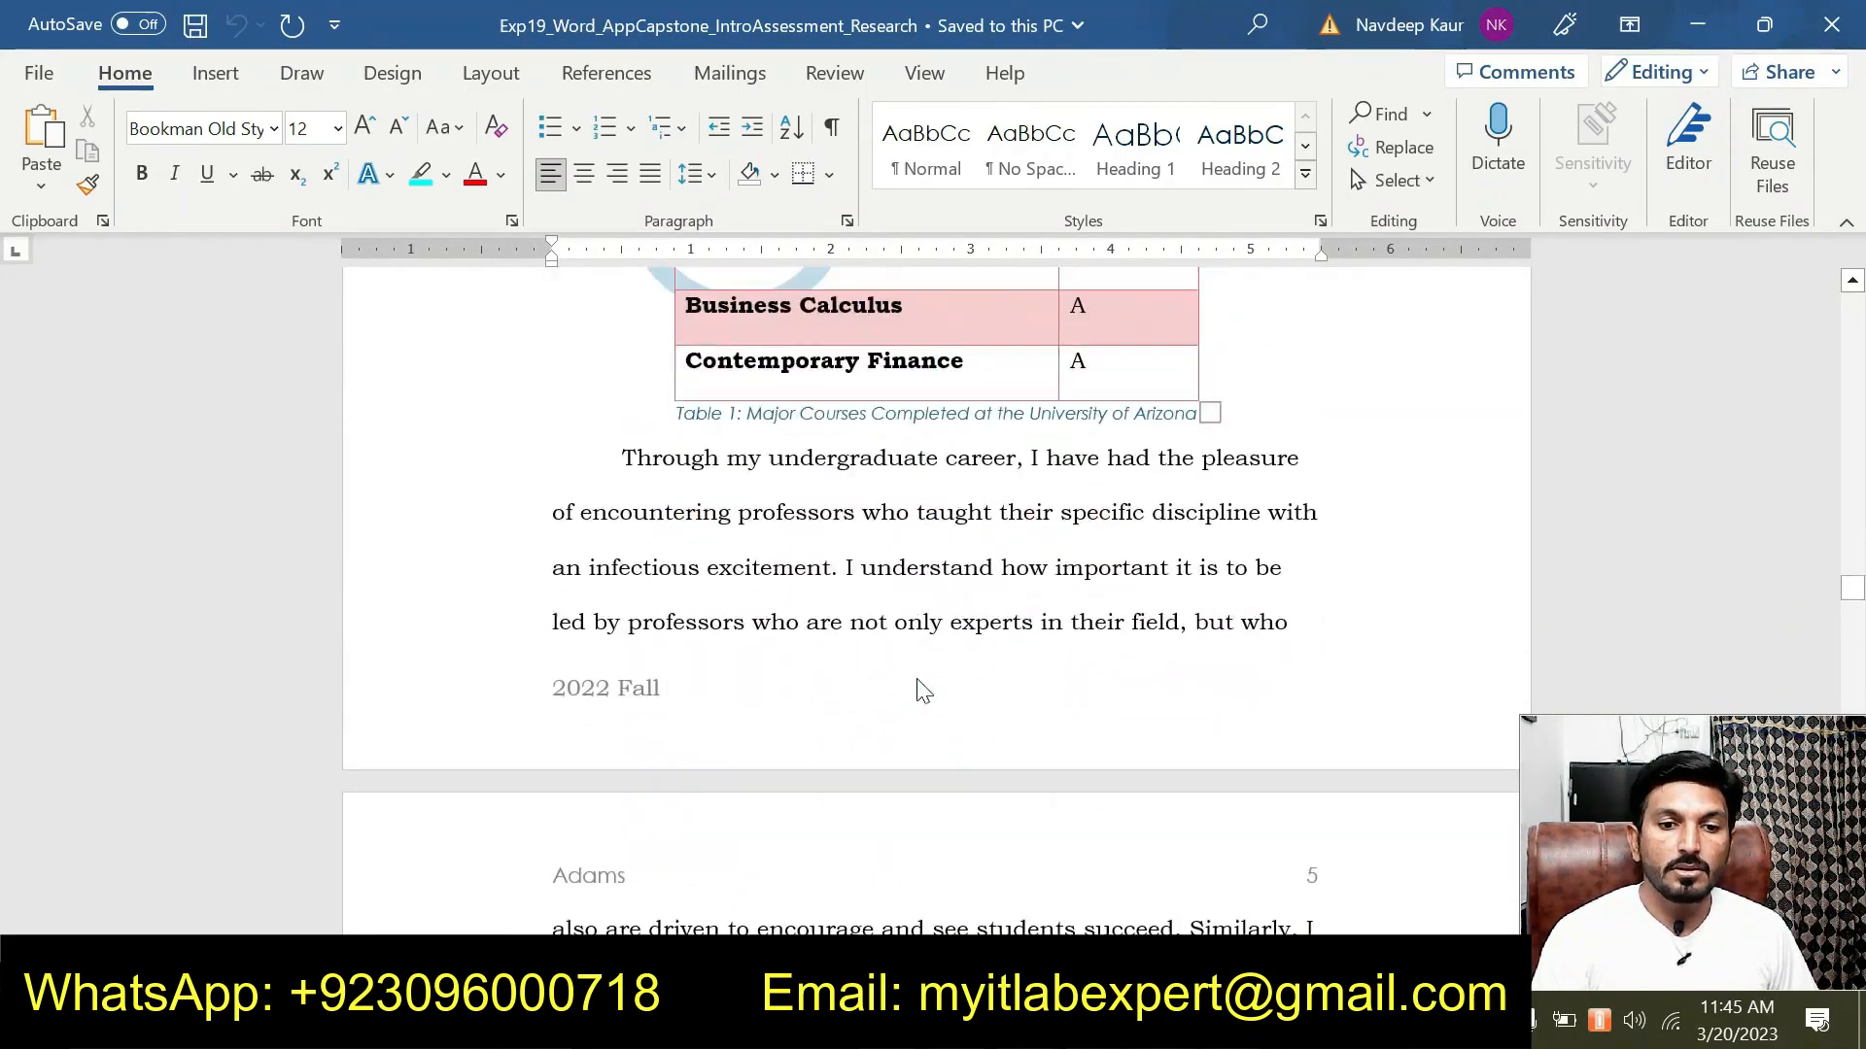
Examine the rest of the merged copy, from the major courses table through the College of Business newsletter and its shaded paragraph.
scroll(919, 671, "down", 15)
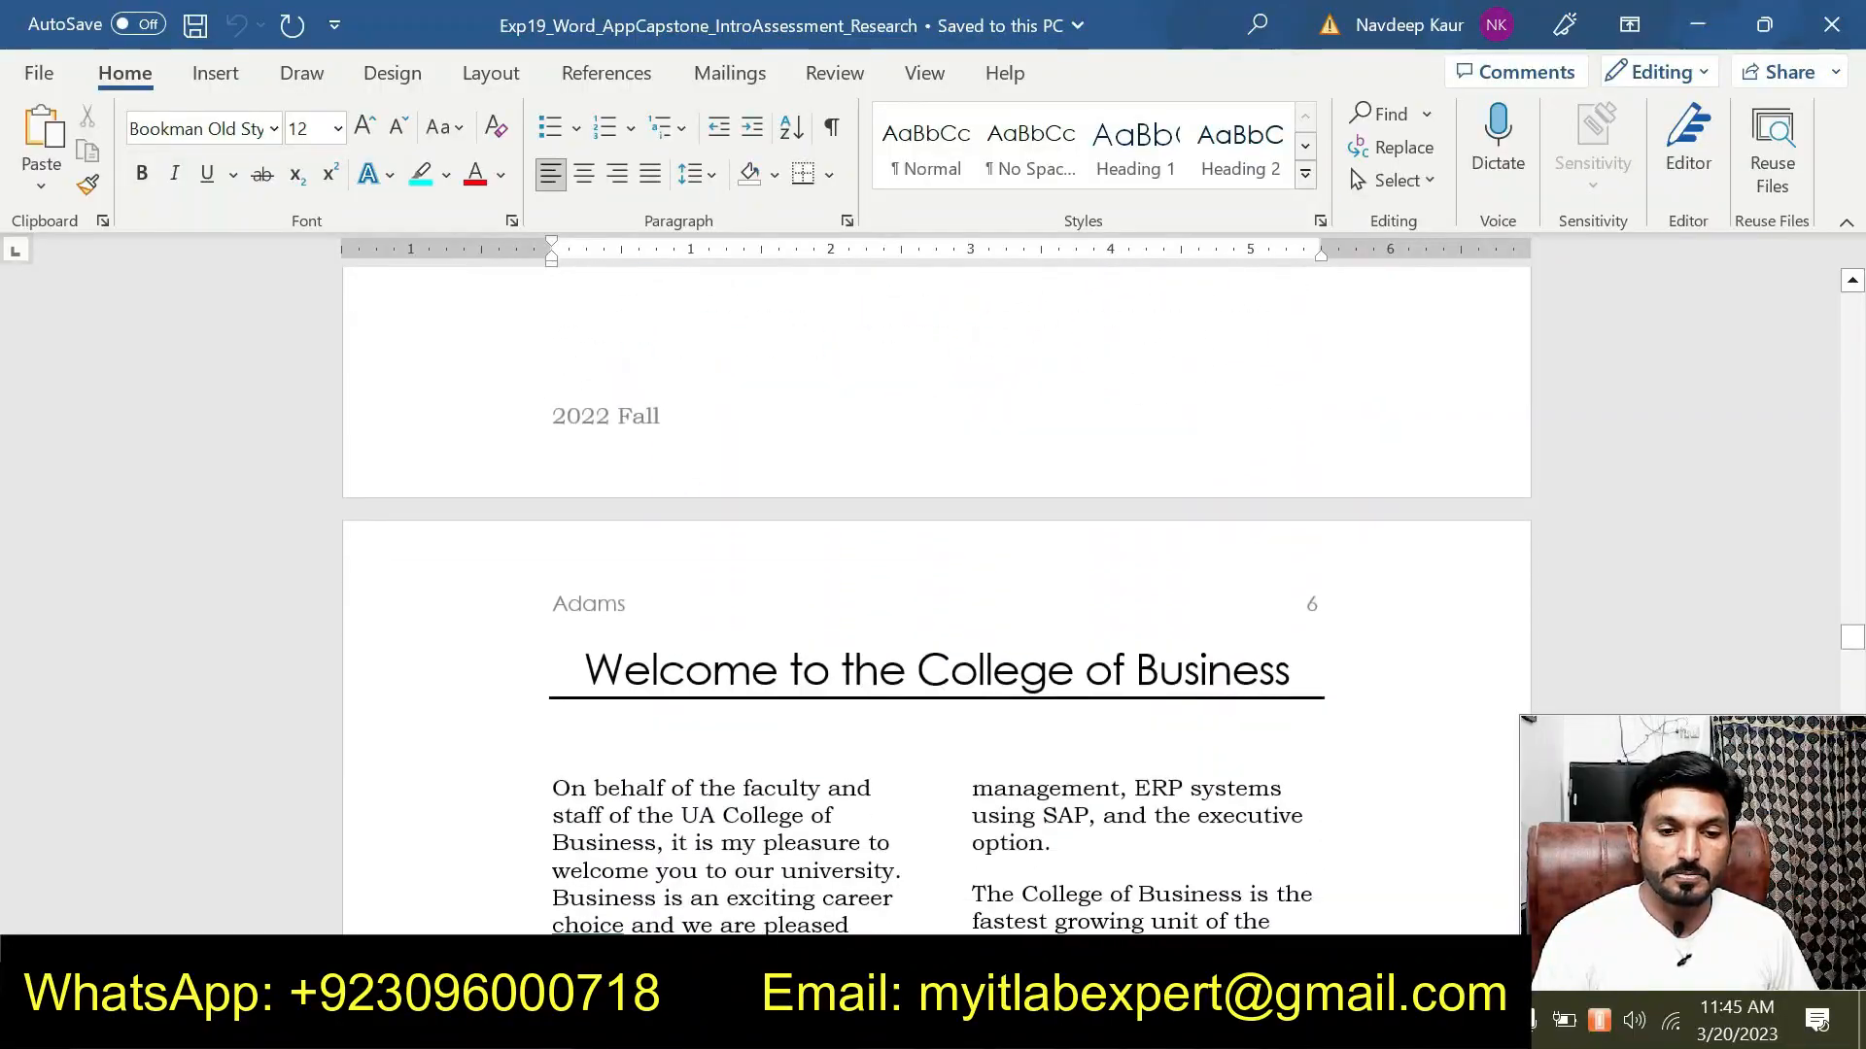
scroll(918, 670, "down", 15)
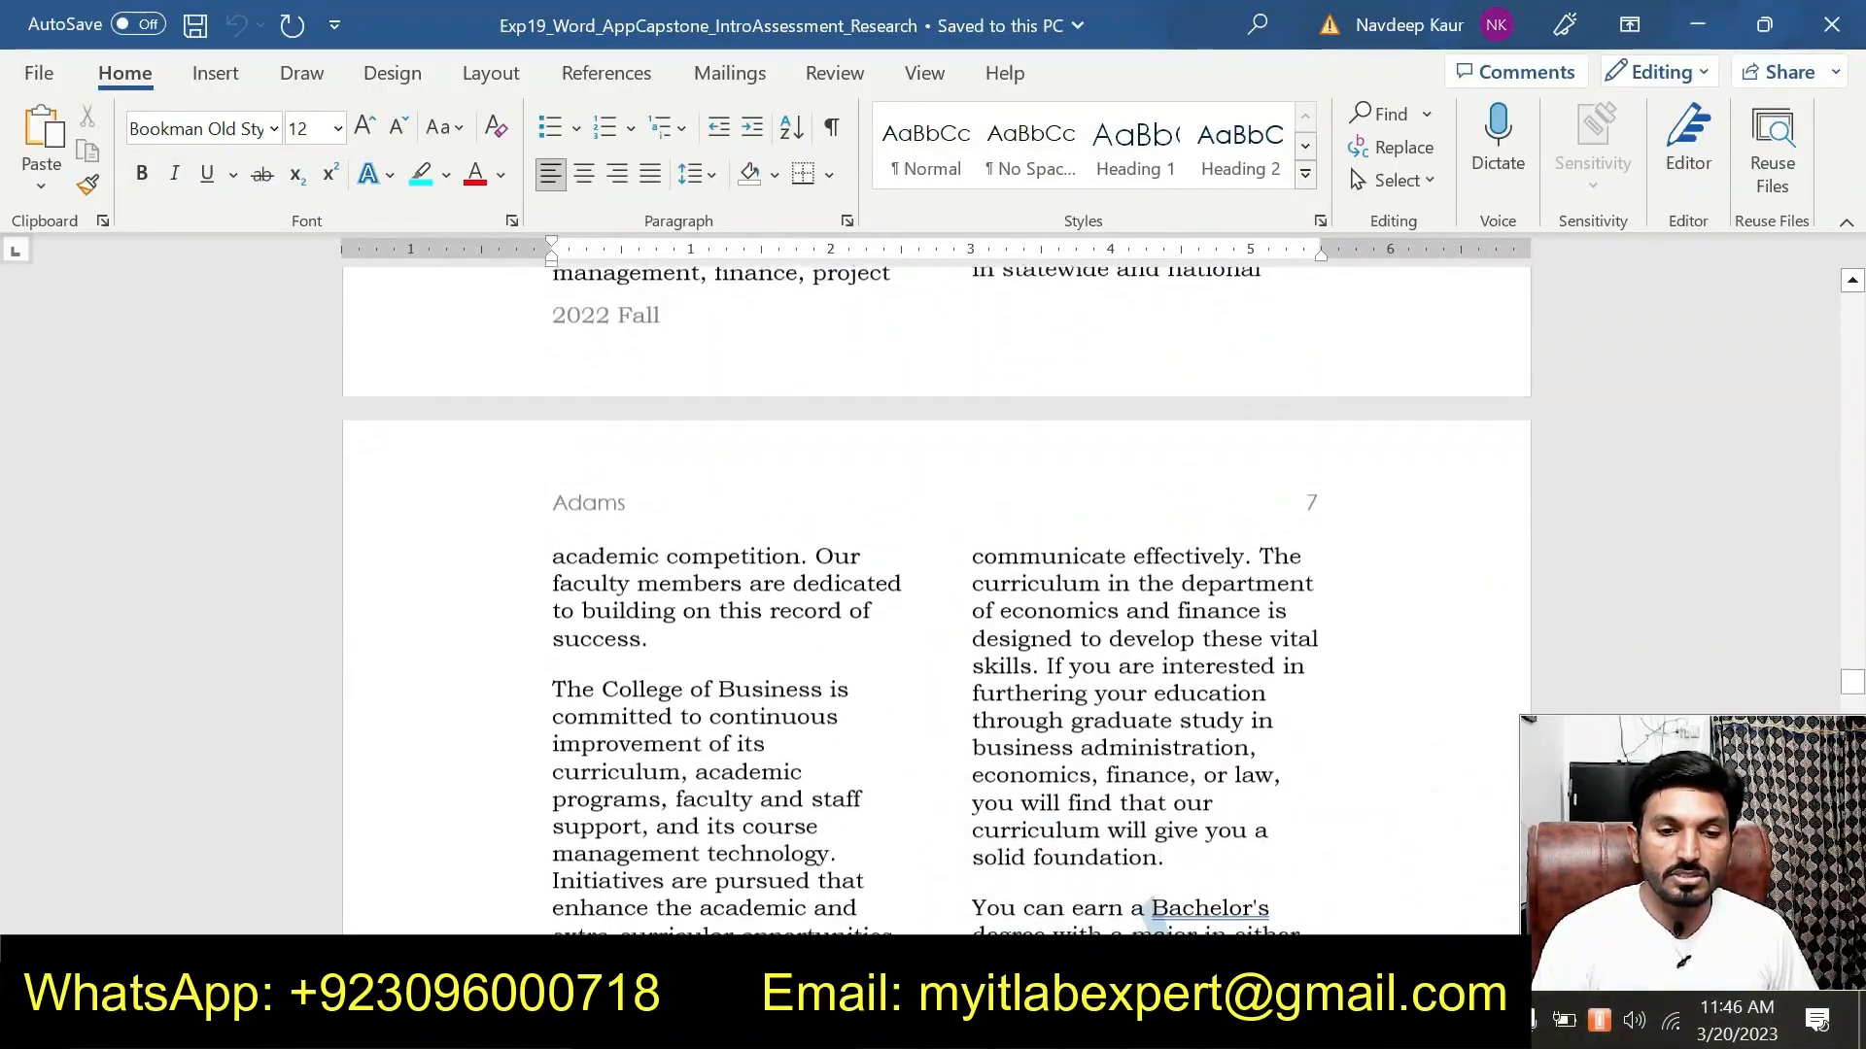
scroll(925, 694, "down", 12)
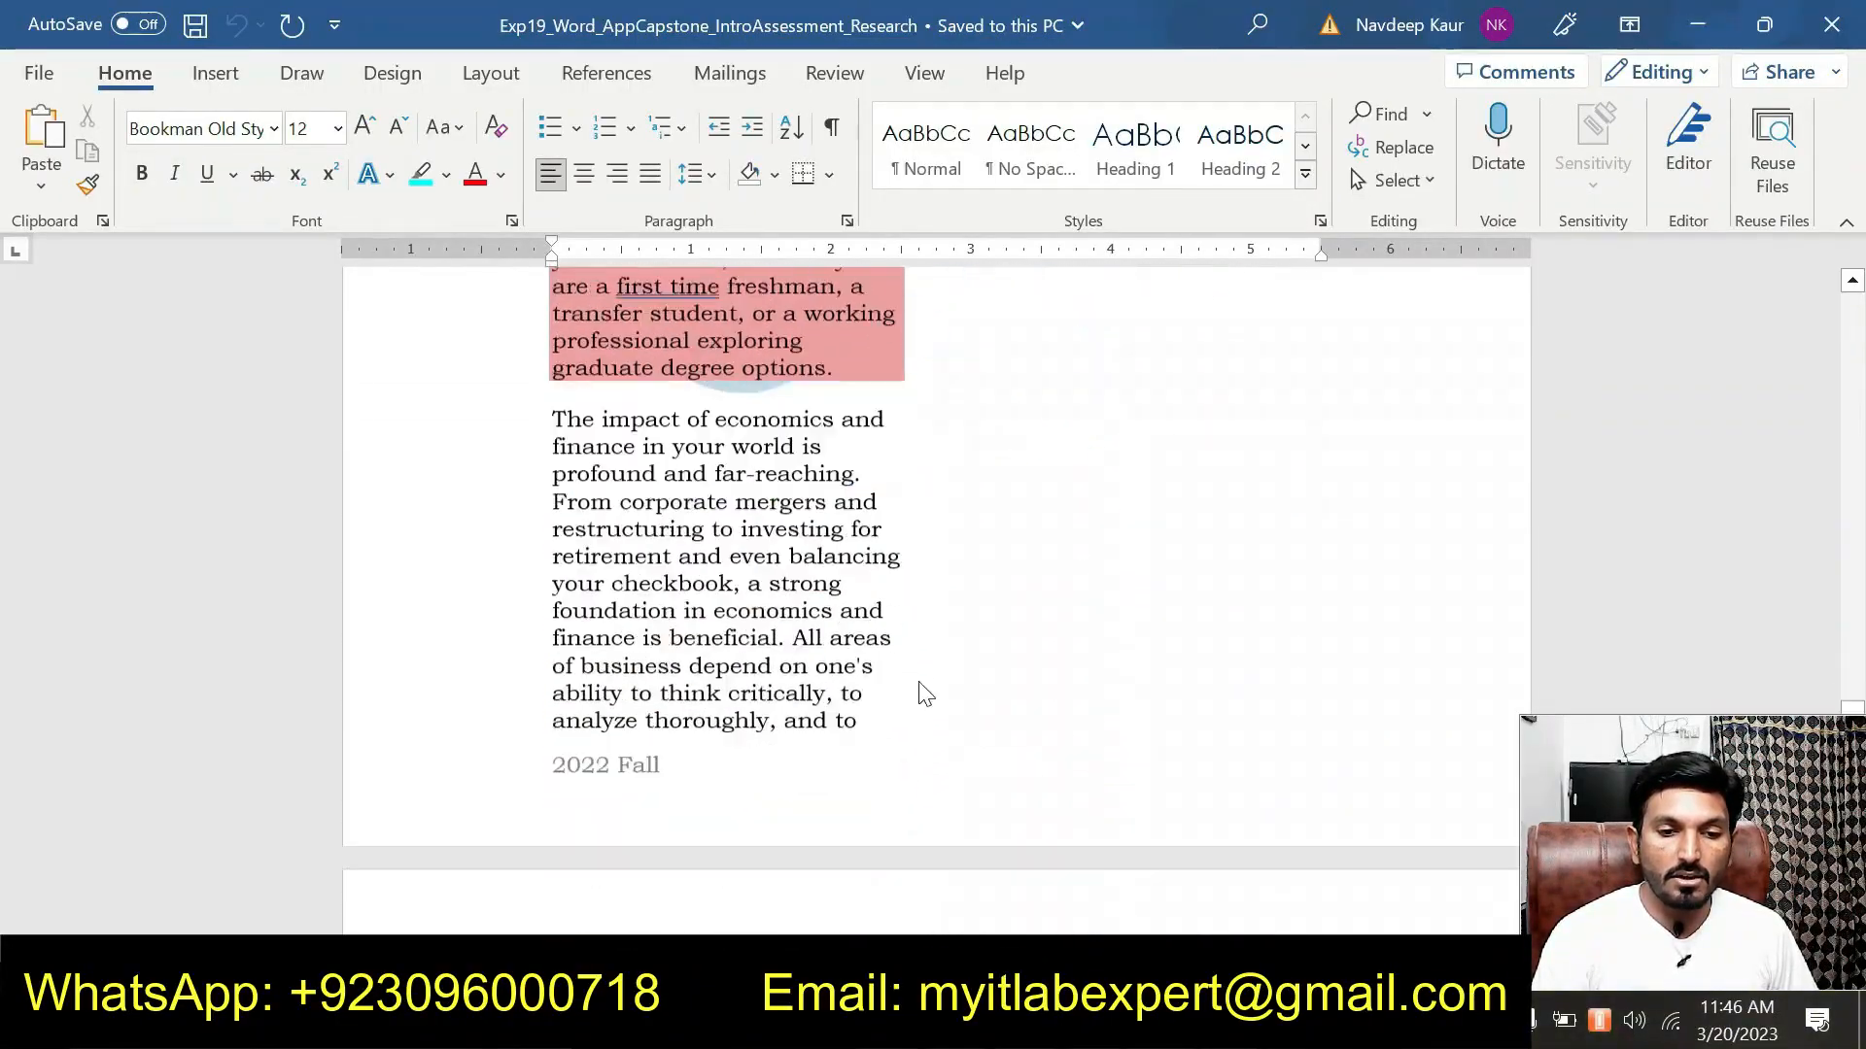
scroll(925, 694, "down", 3)
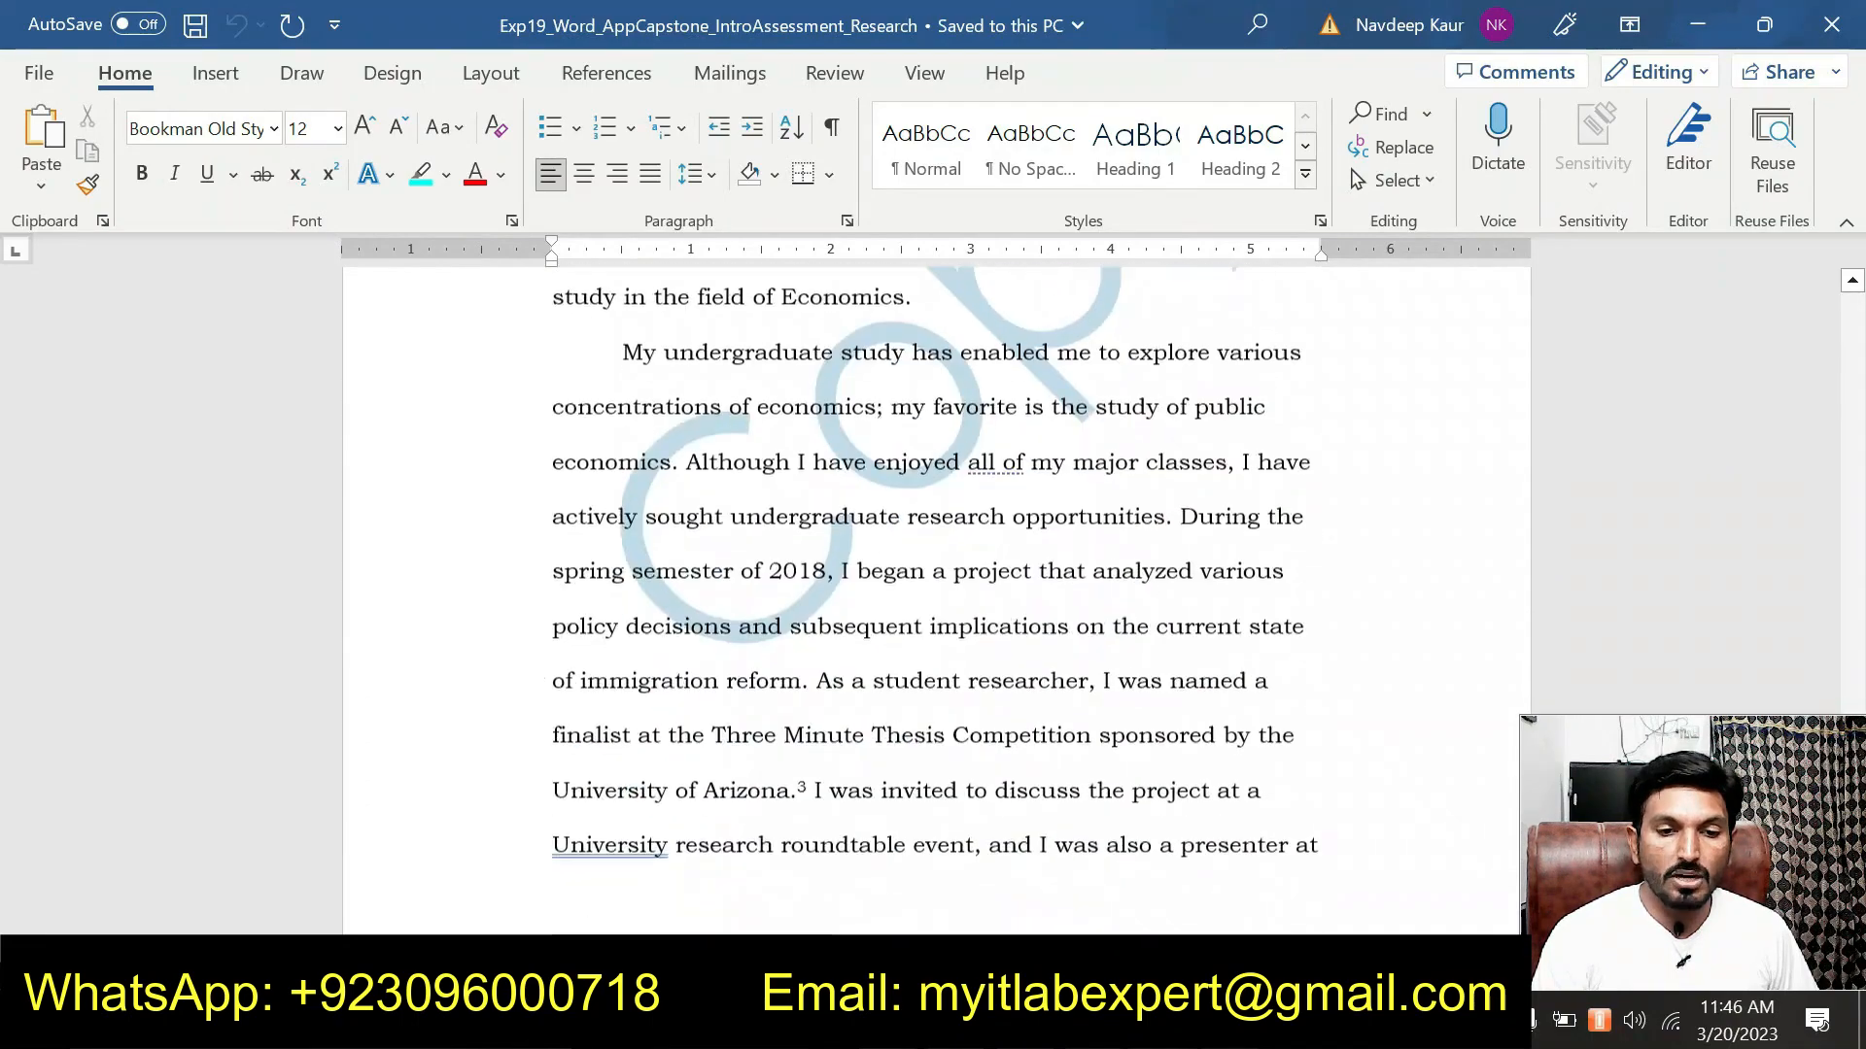
Examine the next Statement of Purpose copy, including its footnote reference, Major Courses Completed table and closing paragraph.
scroll(920, 696, "down", 5)
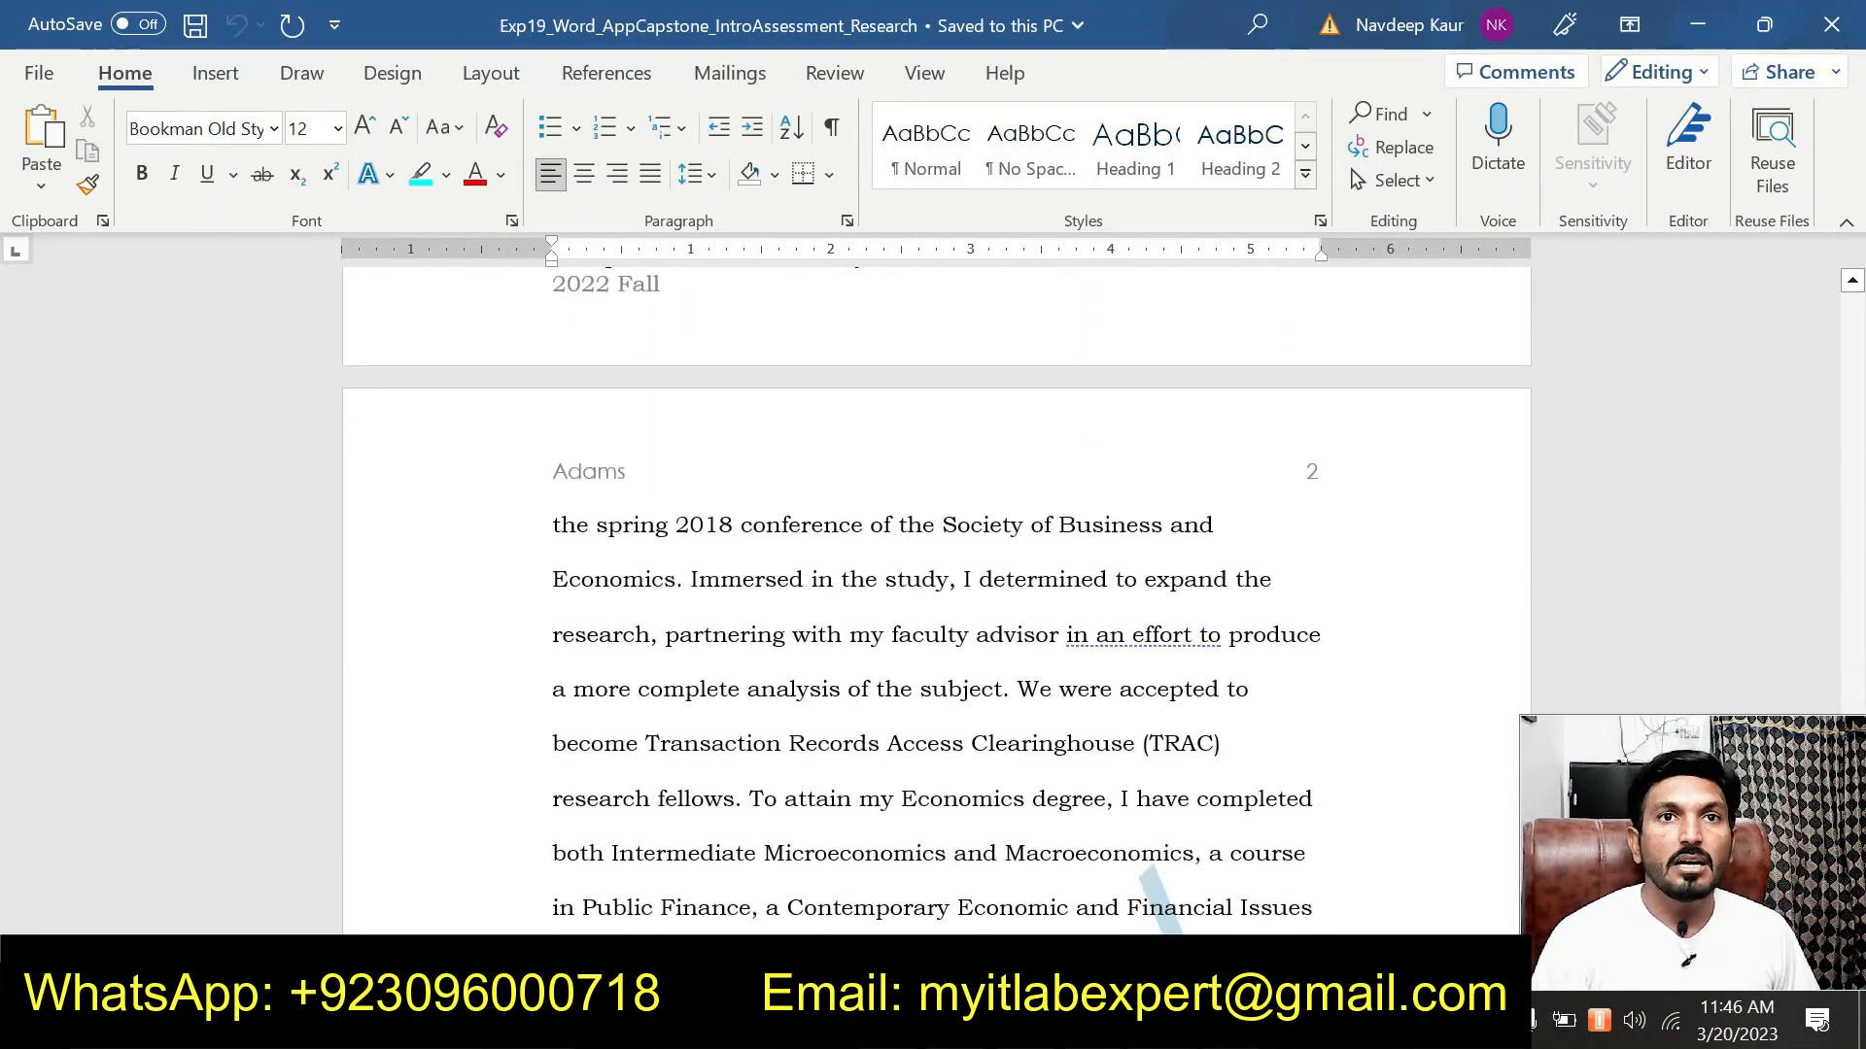
scroll(933, 603, "down", 3)
scroll(933, 603, "down", 8)
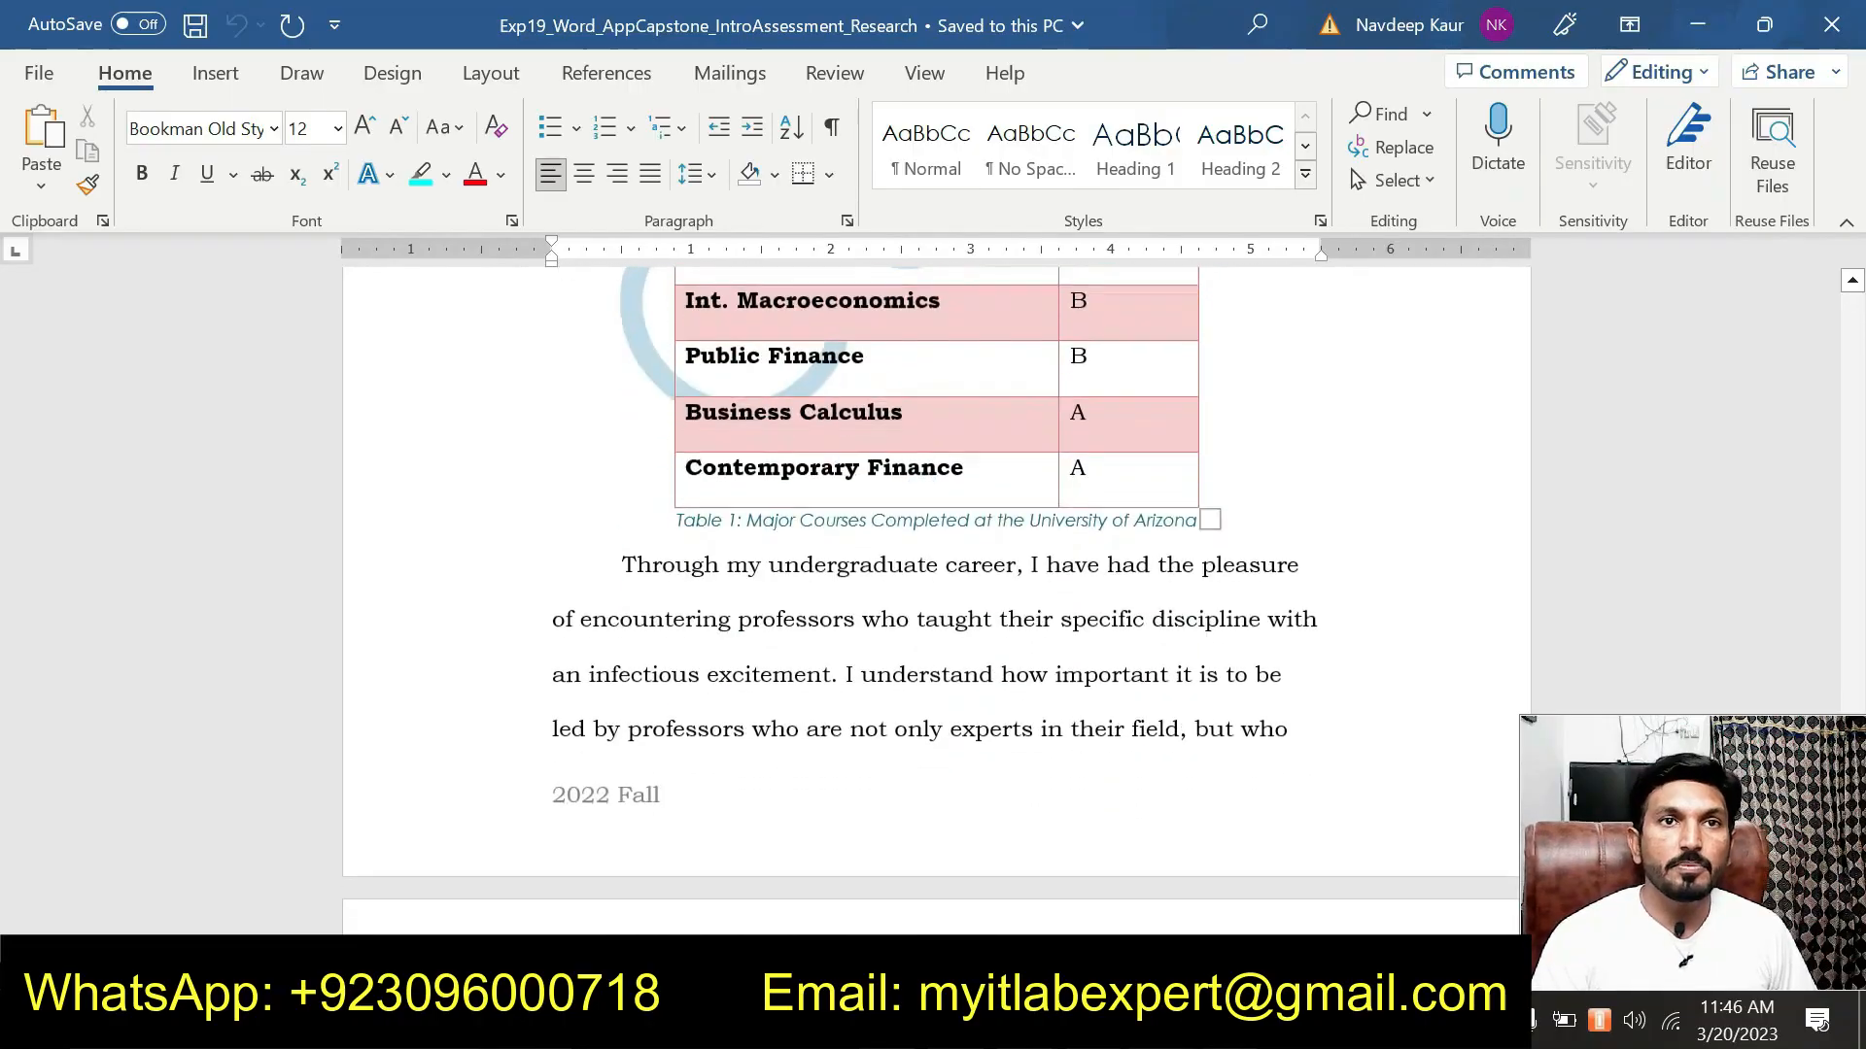
scroll(933, 602, "down", 7)
scroll(921, 696, "down", 10)
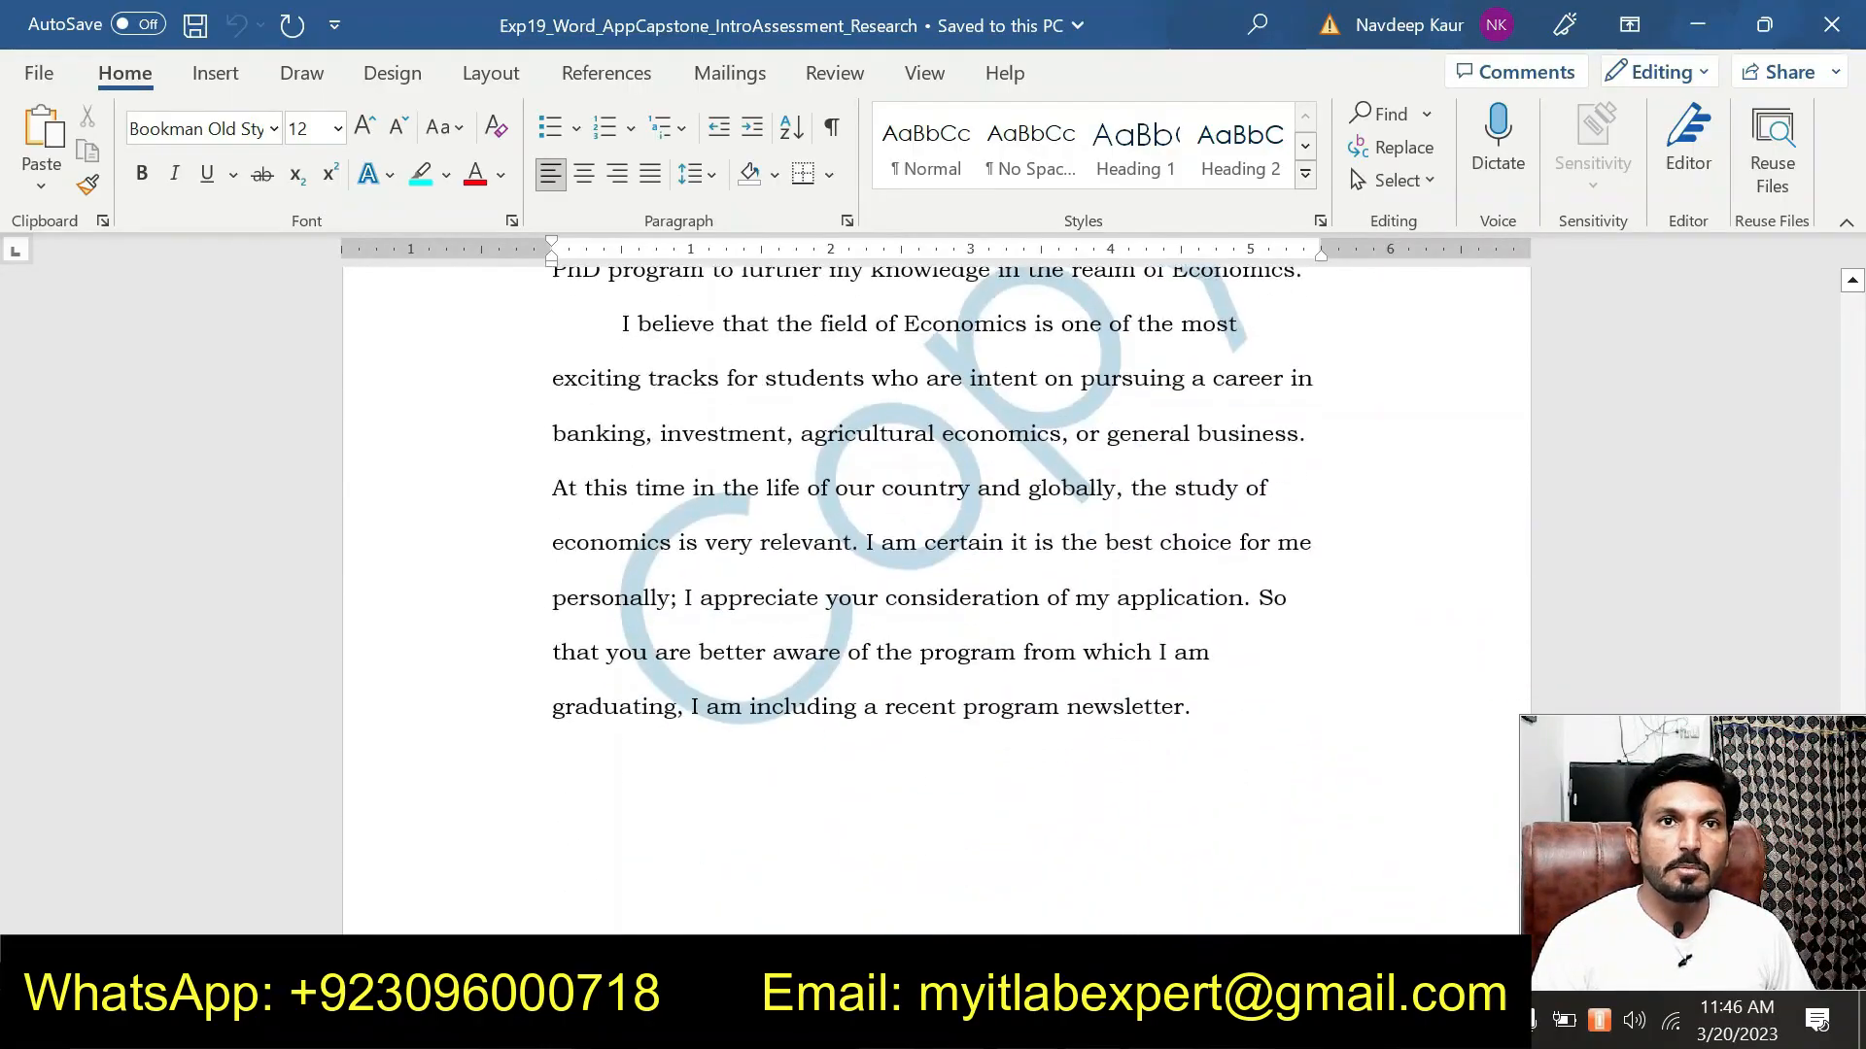
Examine that copy's two-column newsletter with its bordered title, picture and shaded paragraph, and return to the end of the statement.
scroll(920, 696, "down", 4)
scroll(933, 602, "down", 9)
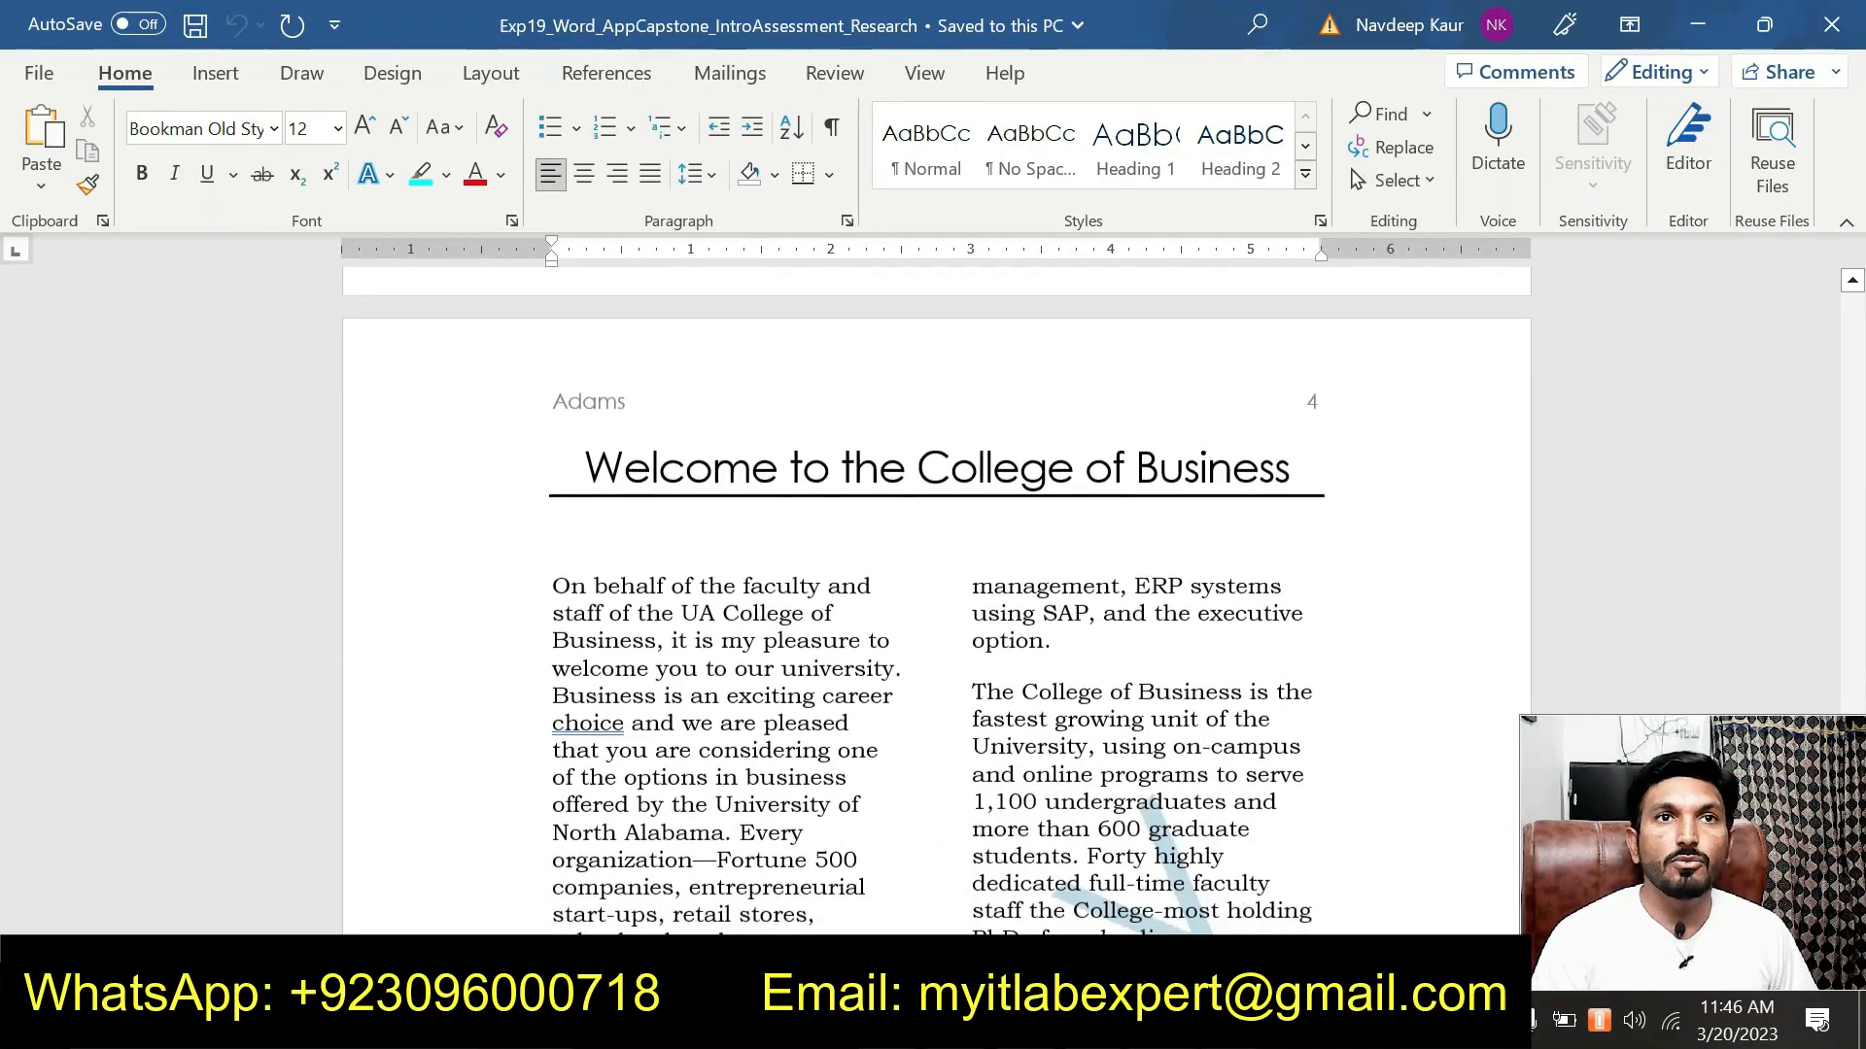
scroll(933, 602, "down", 10)
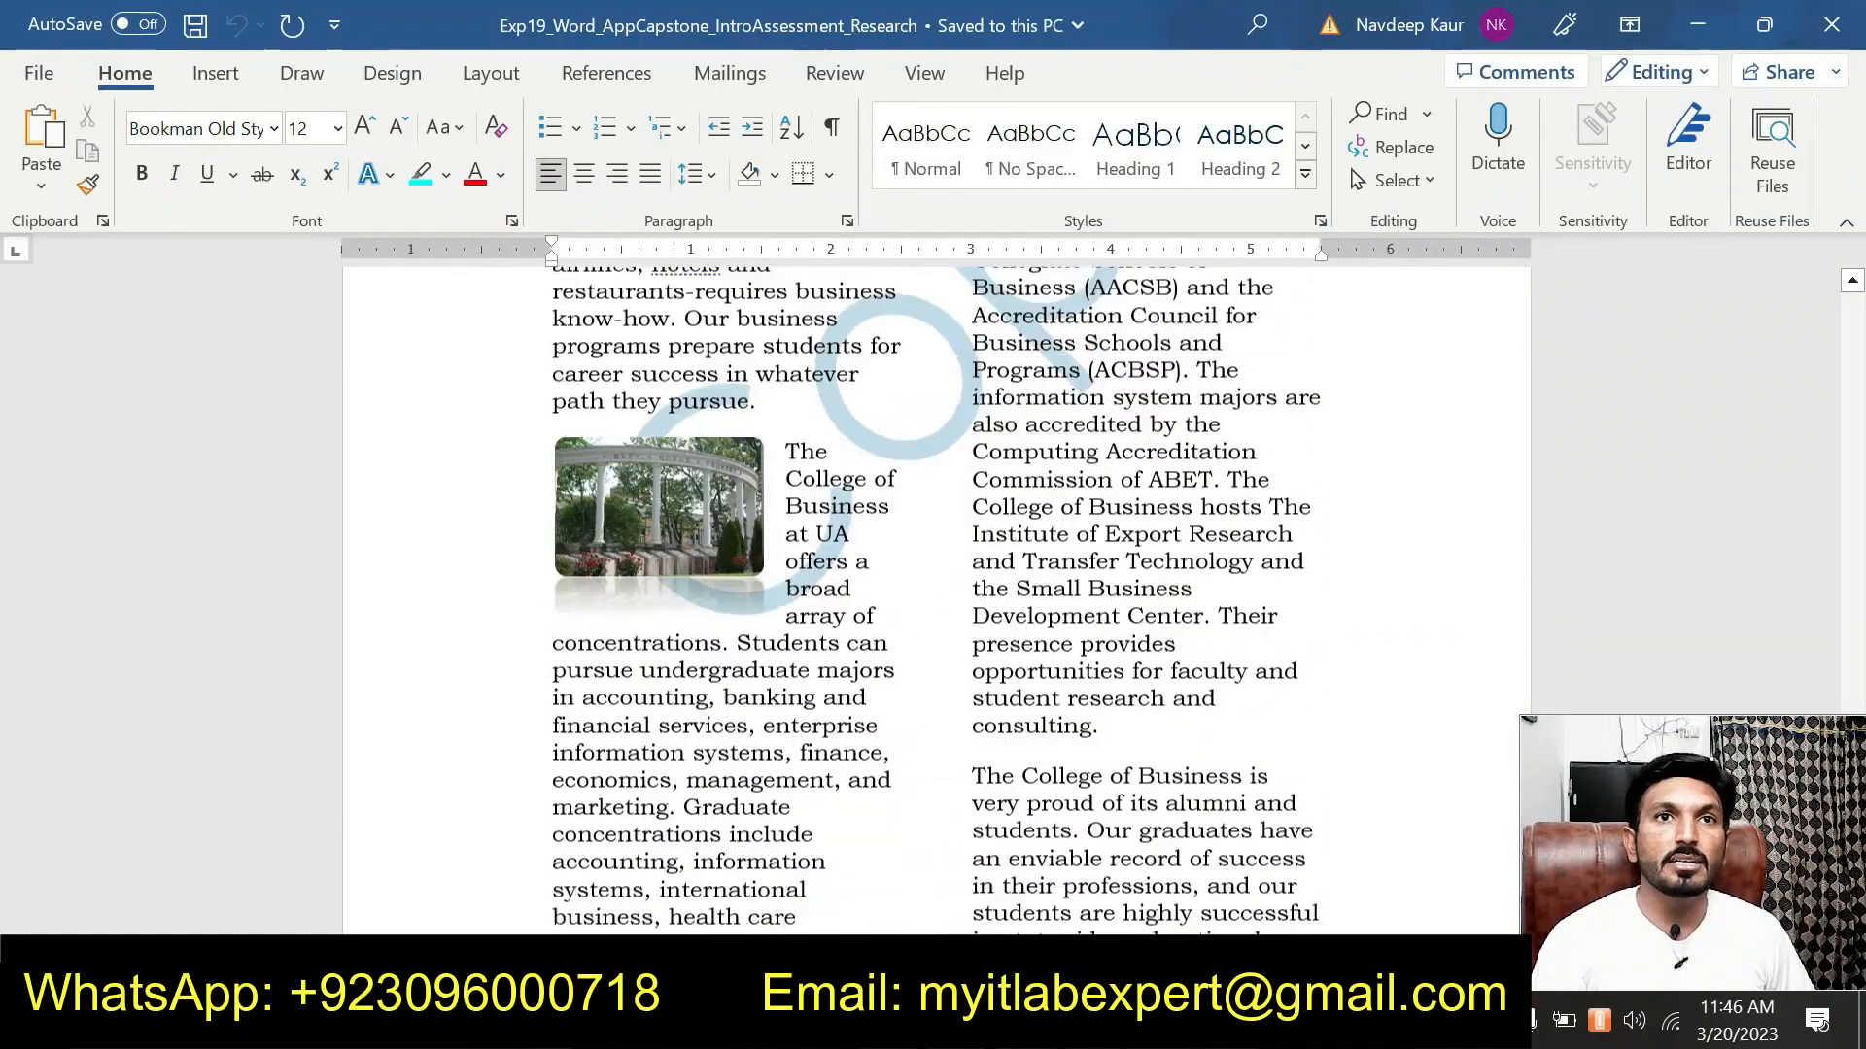
scroll(933, 602, "down", 10)
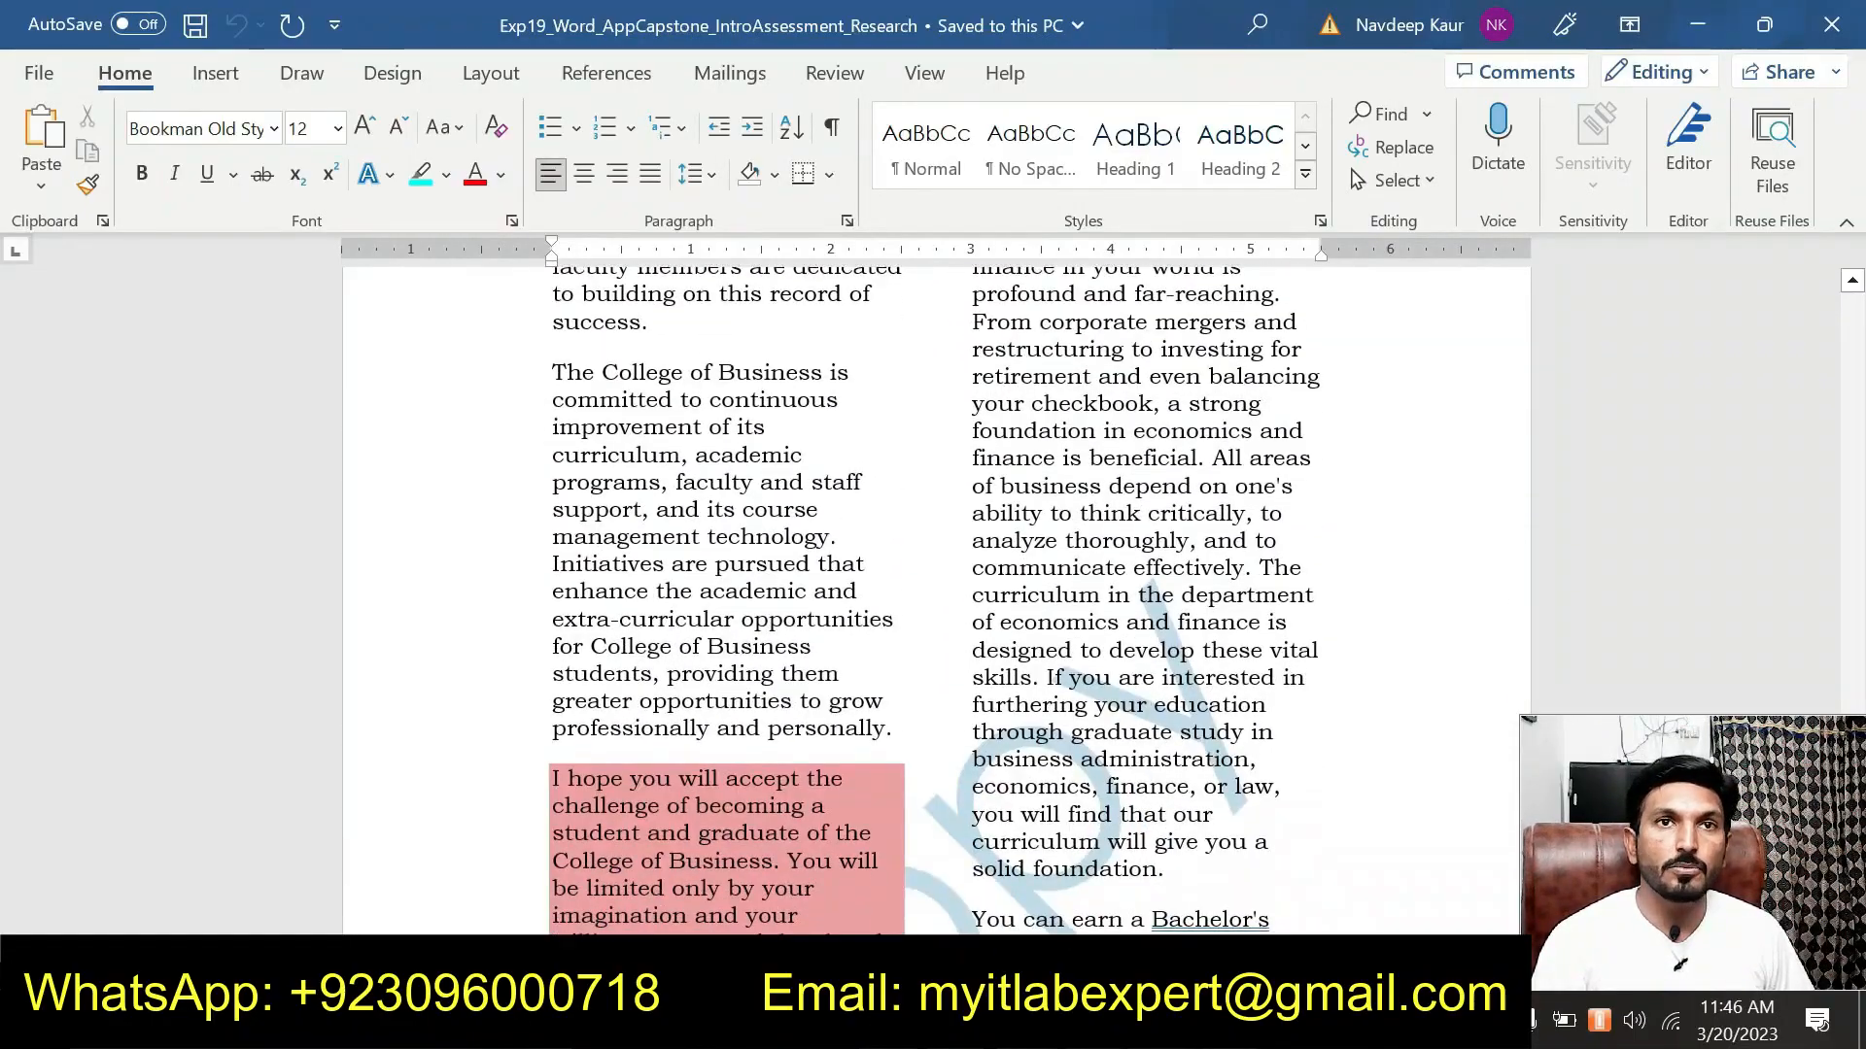
scroll(932, 603, "down", 1)
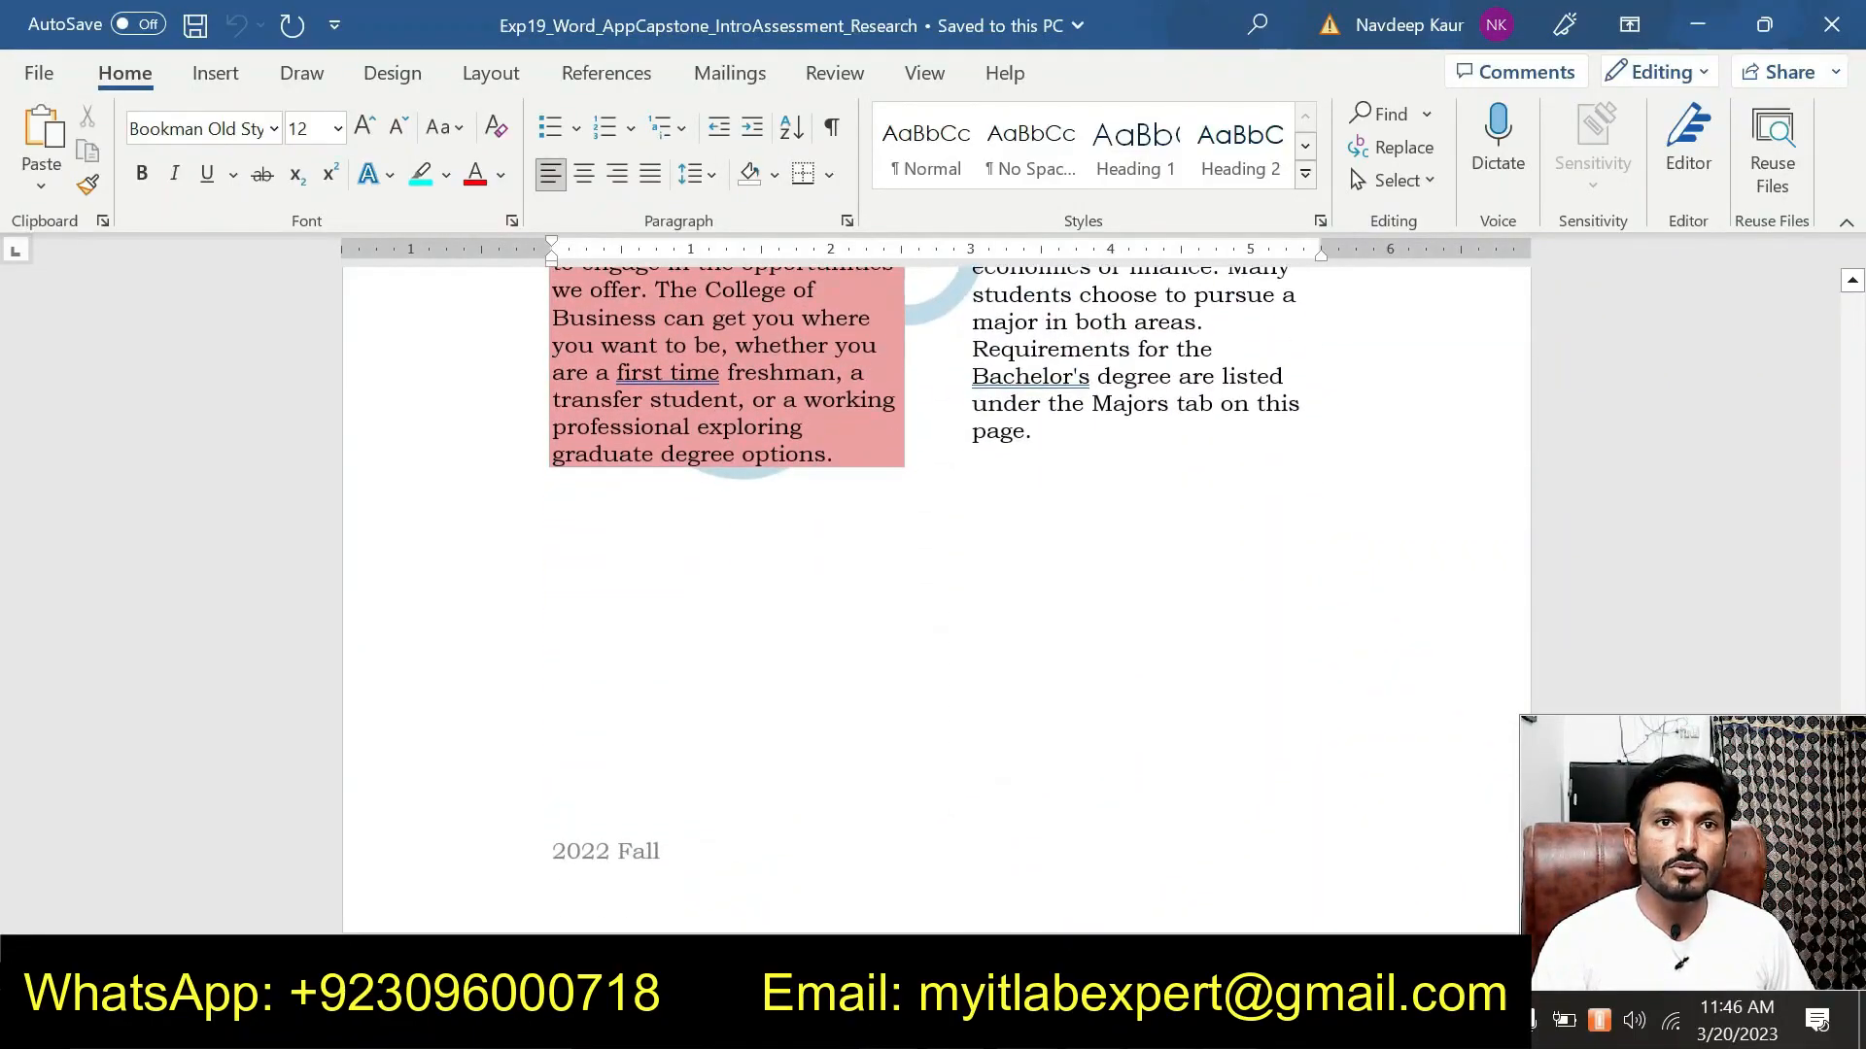
scroll(933, 603, "up", 15)
scroll(933, 603, "up", 8)
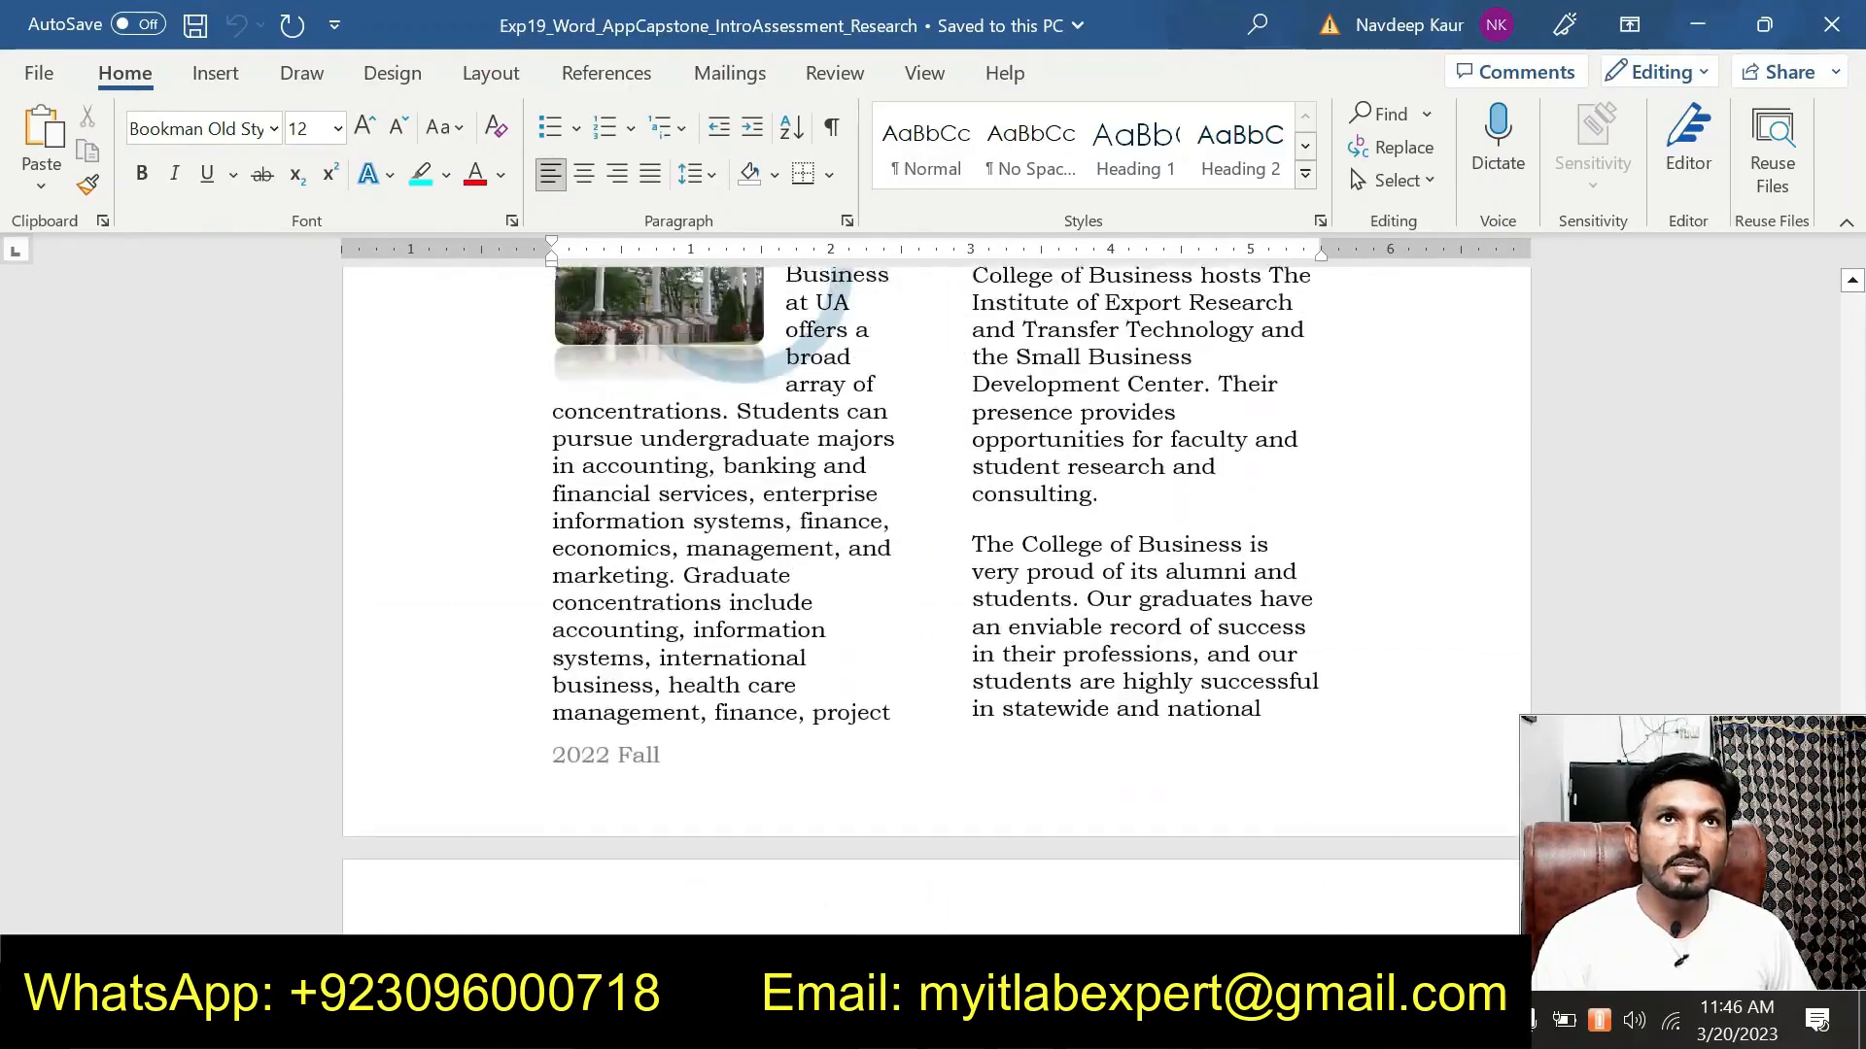
scroll(933, 603, "up", 5)
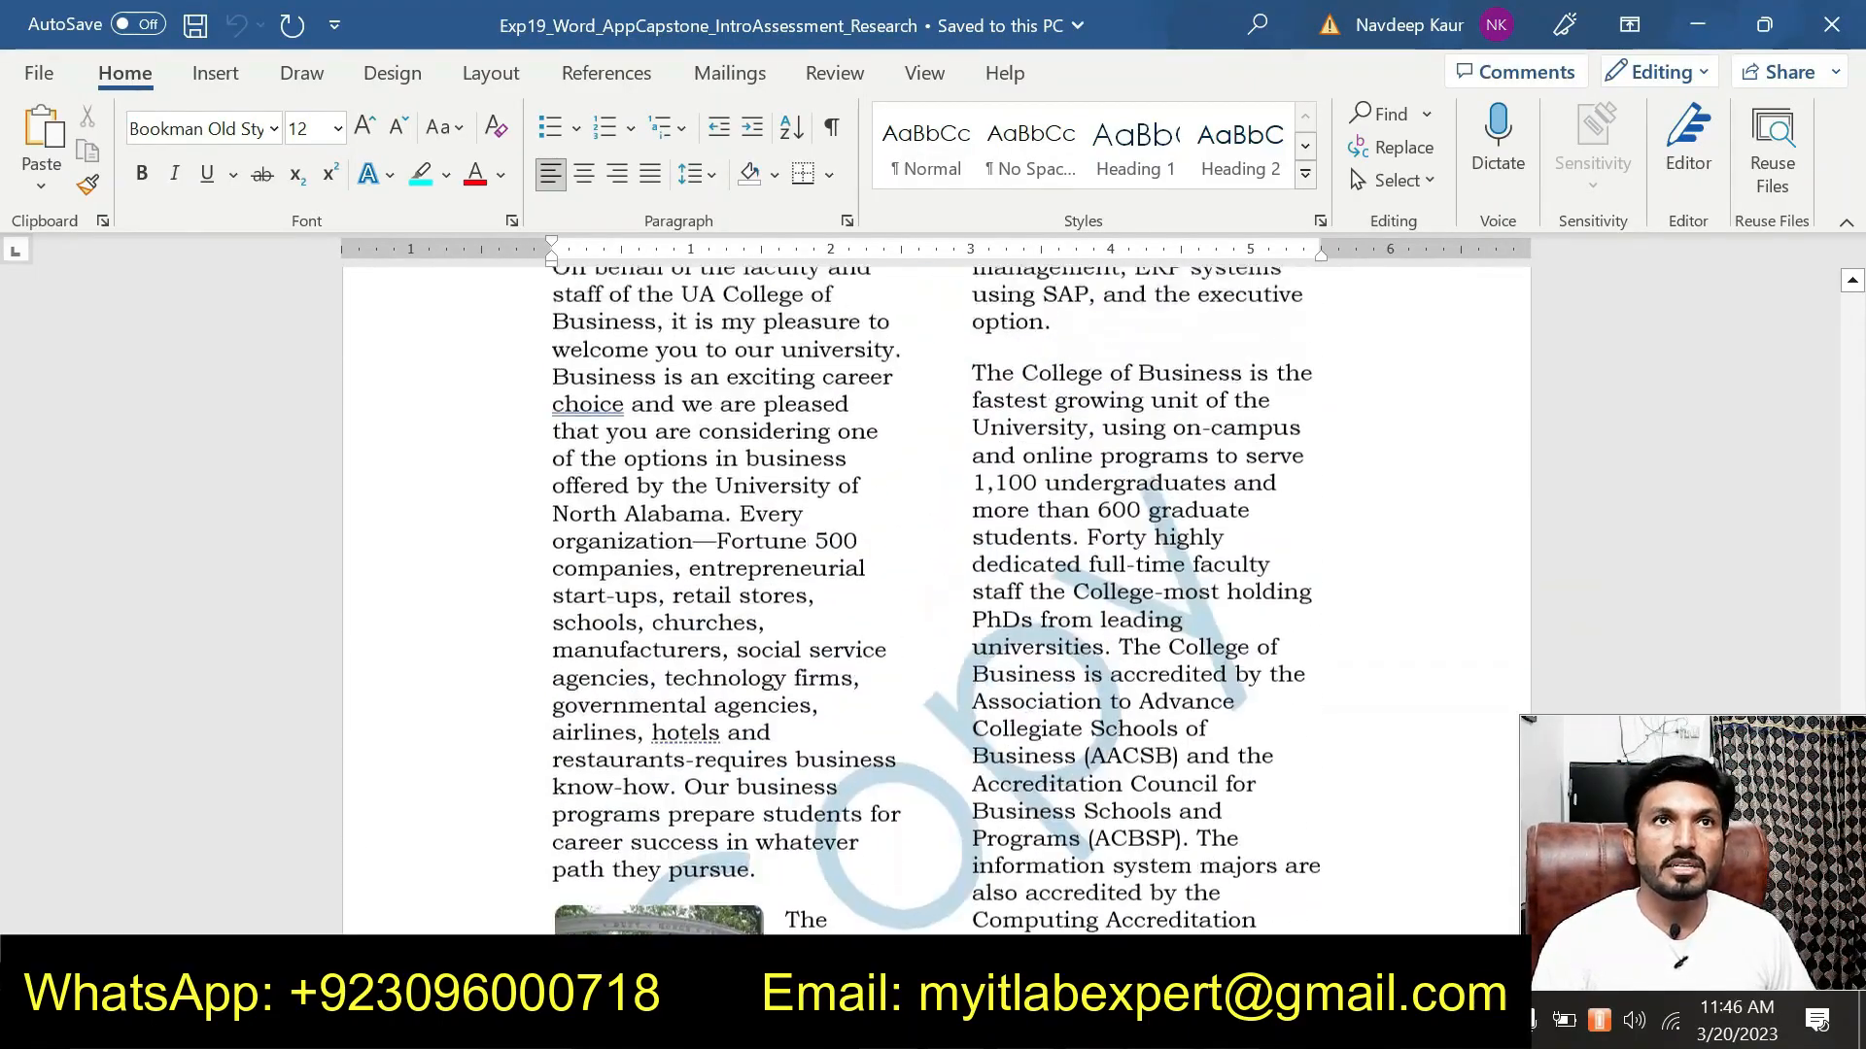
scroll(892, 788, "up", 8)
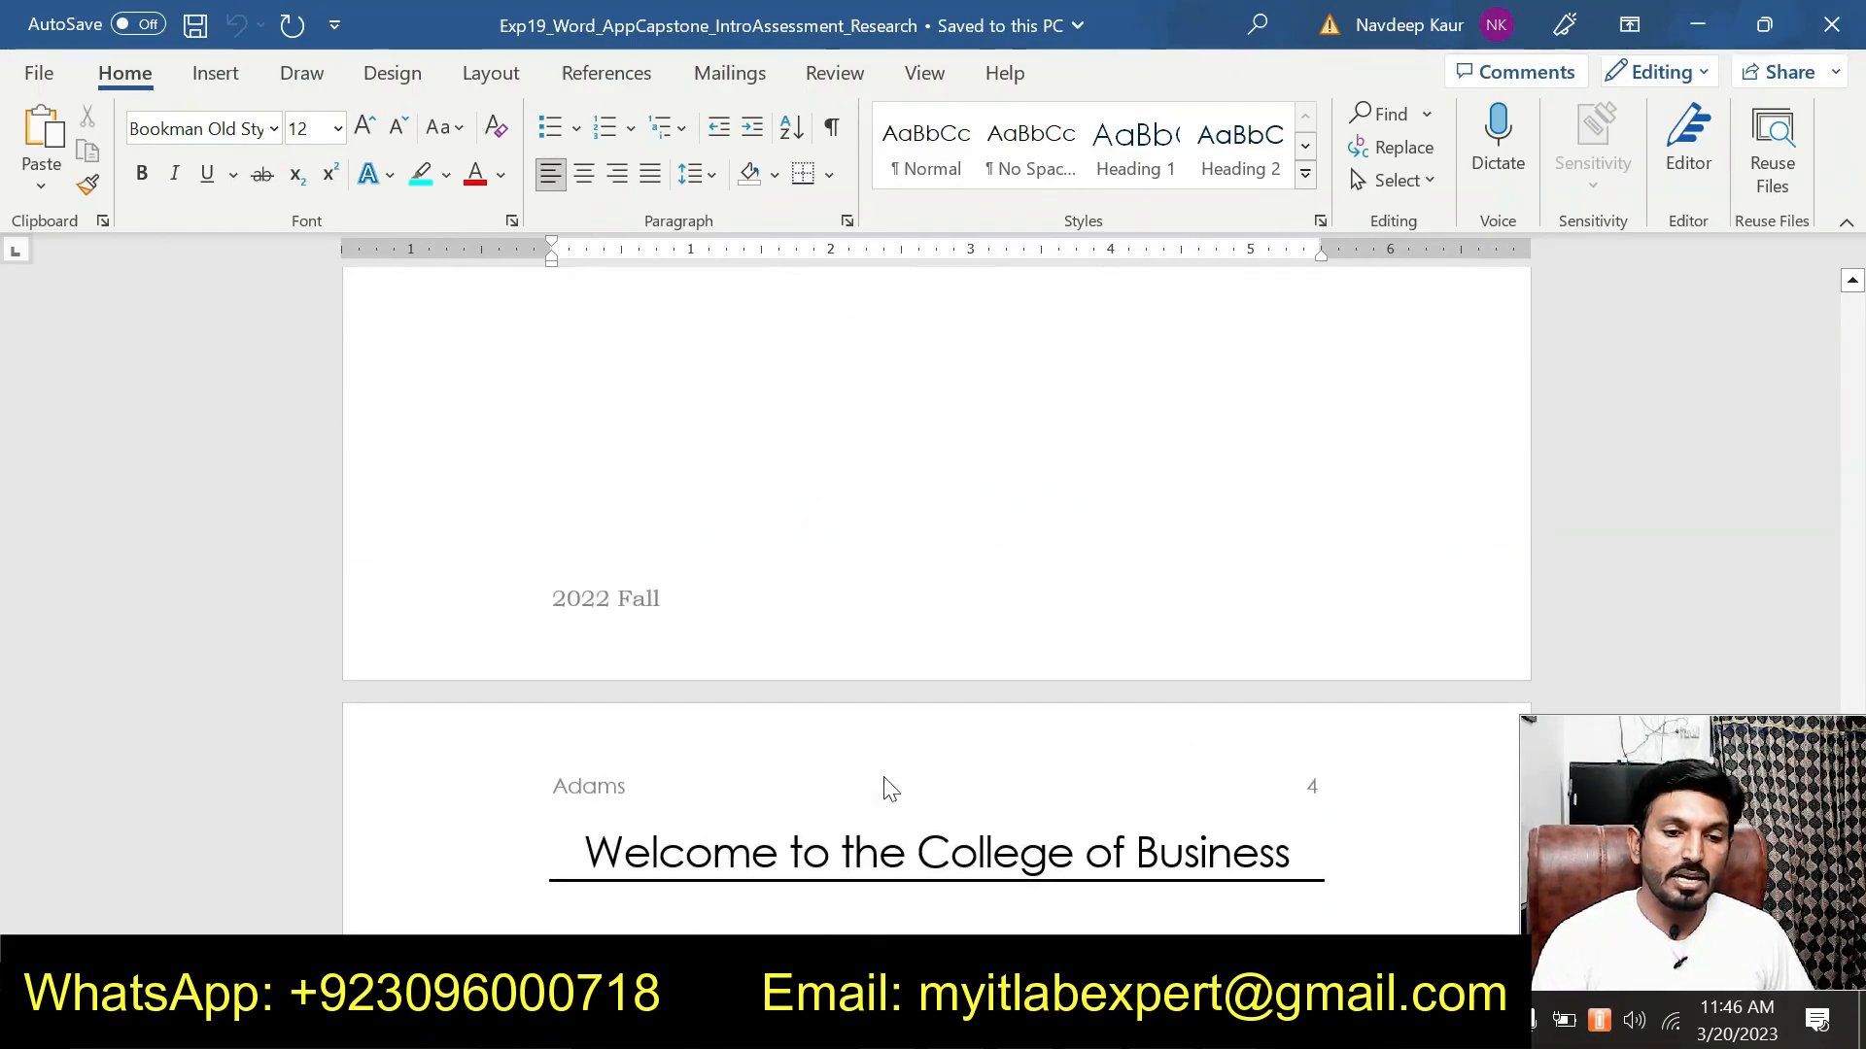
scroll(889, 787, "up", 2)
Switch to the instructions document and remove the highlight from the step 18 table caption instruction.
mouse_move(1222, 903)
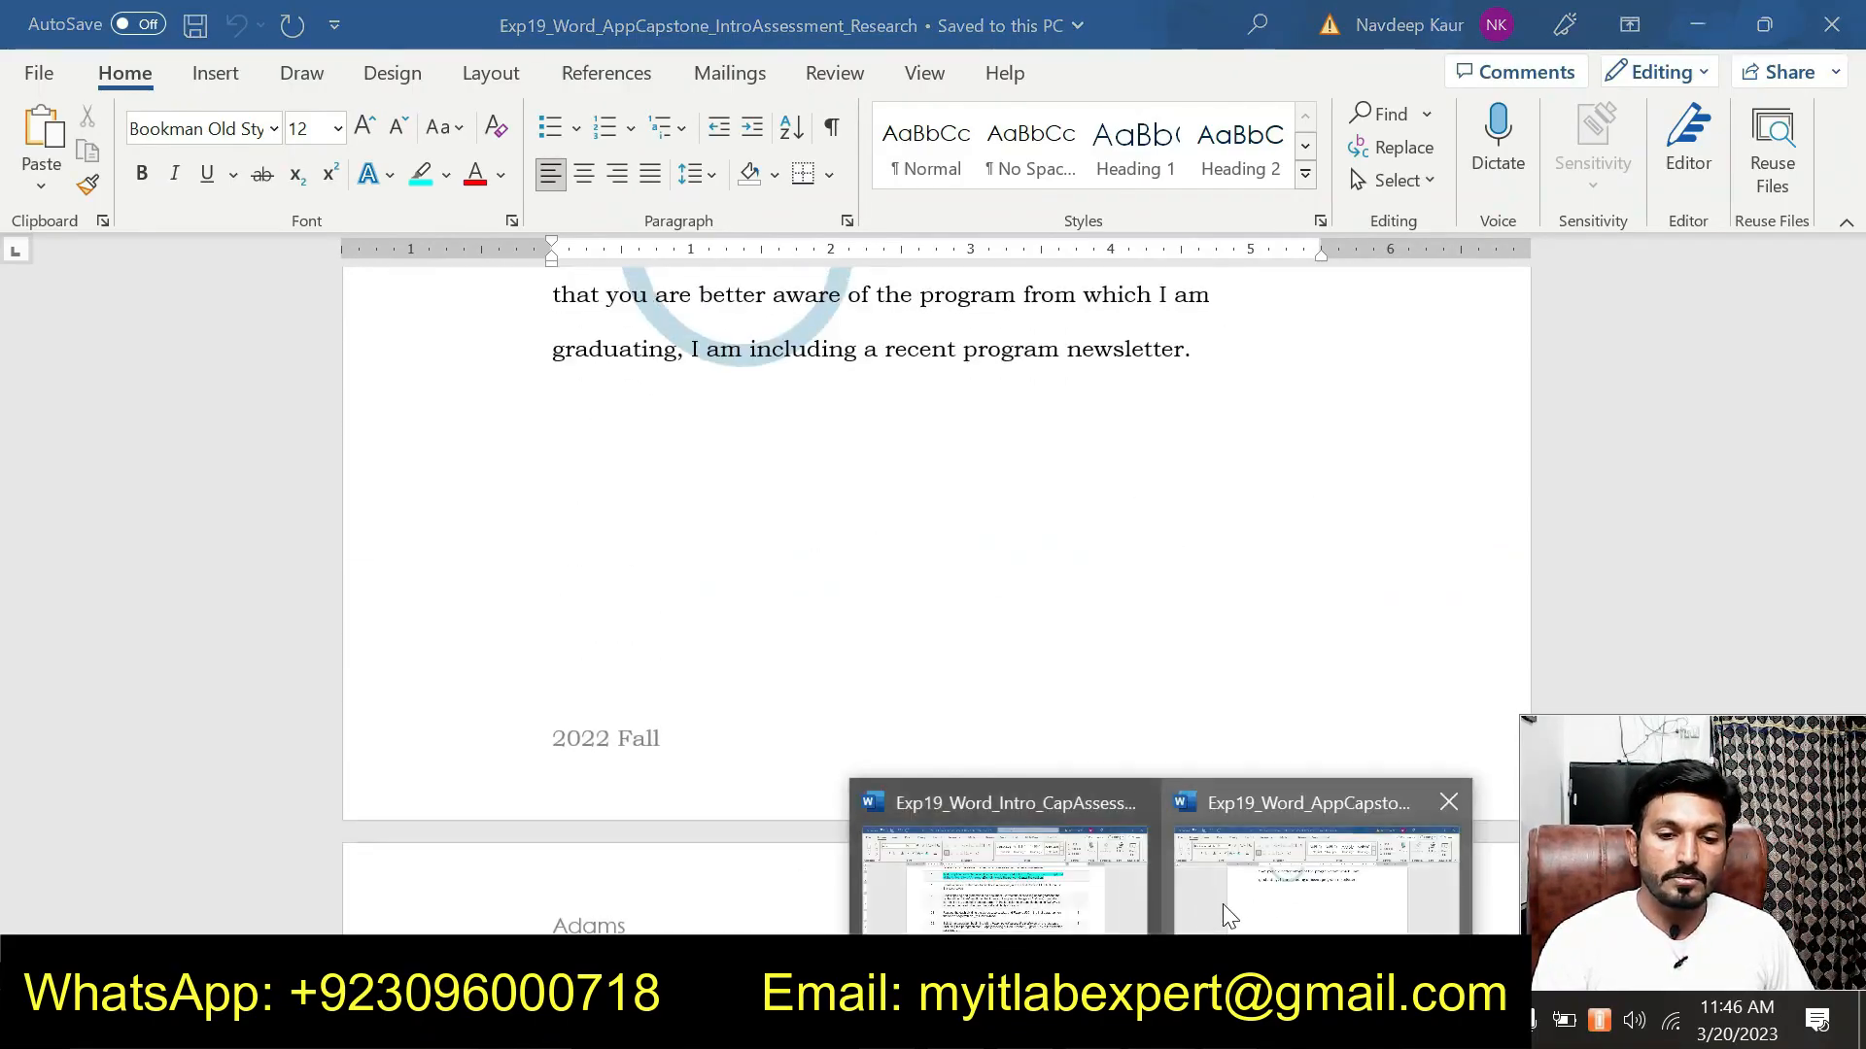
left_click(1001, 865)
scroll(933, 603, "up", 3)
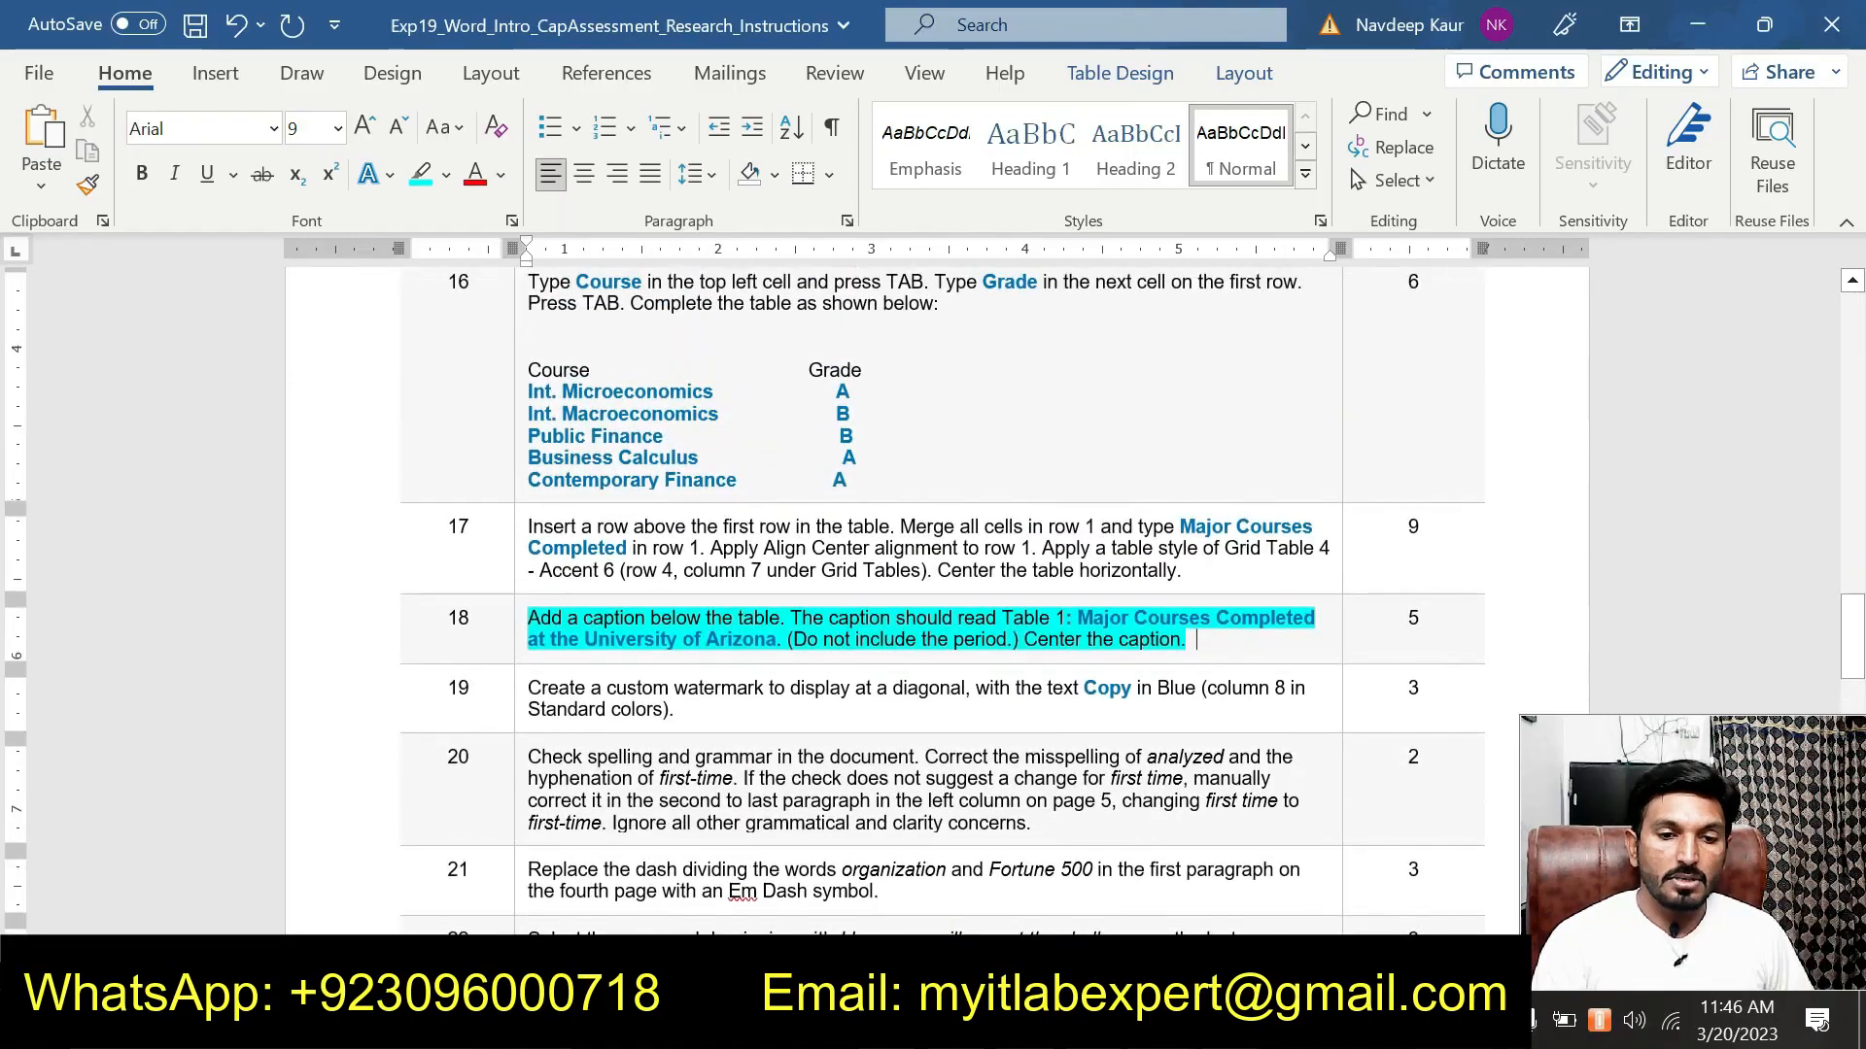
left_click_drag(528, 618, 1205, 646)
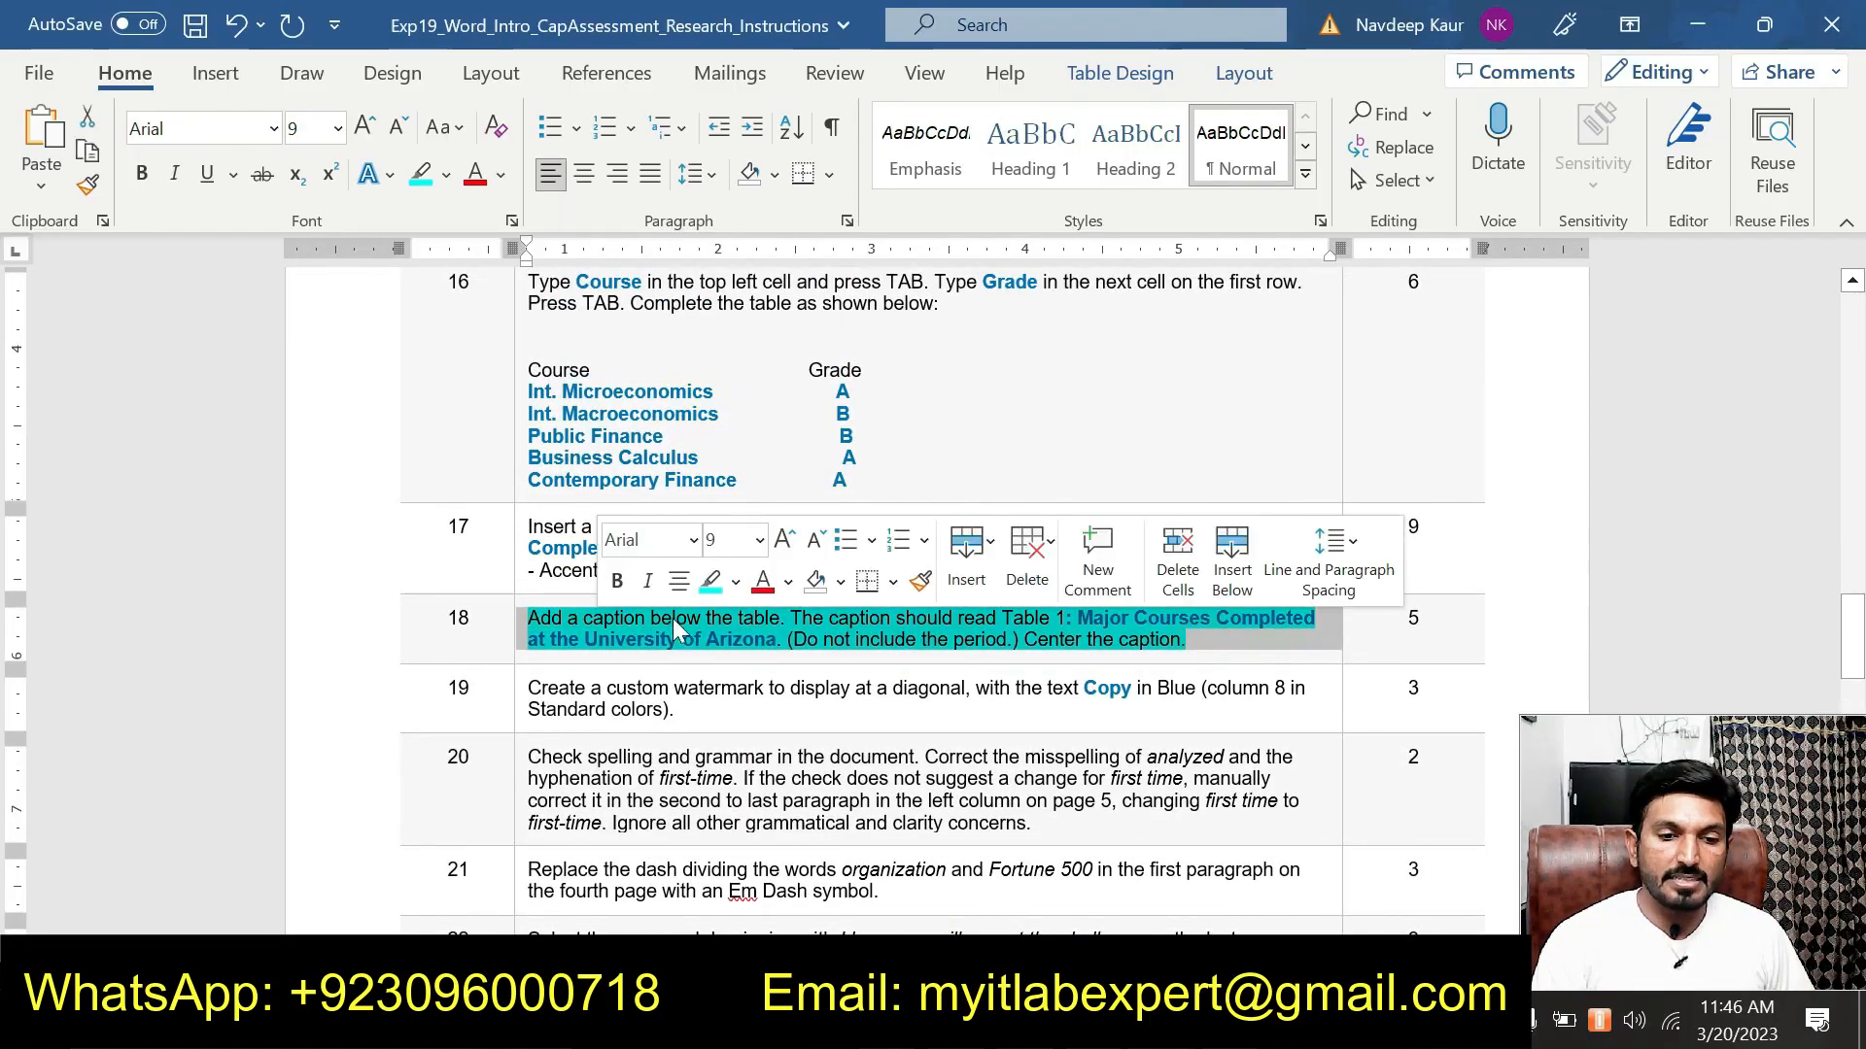
left_click(703, 585)
Return to the beginning of the instructions and place the cursor at the end of the highlighted project title.
scroll(874, 785, "up", 7)
scroll(874, 785, "up", 20)
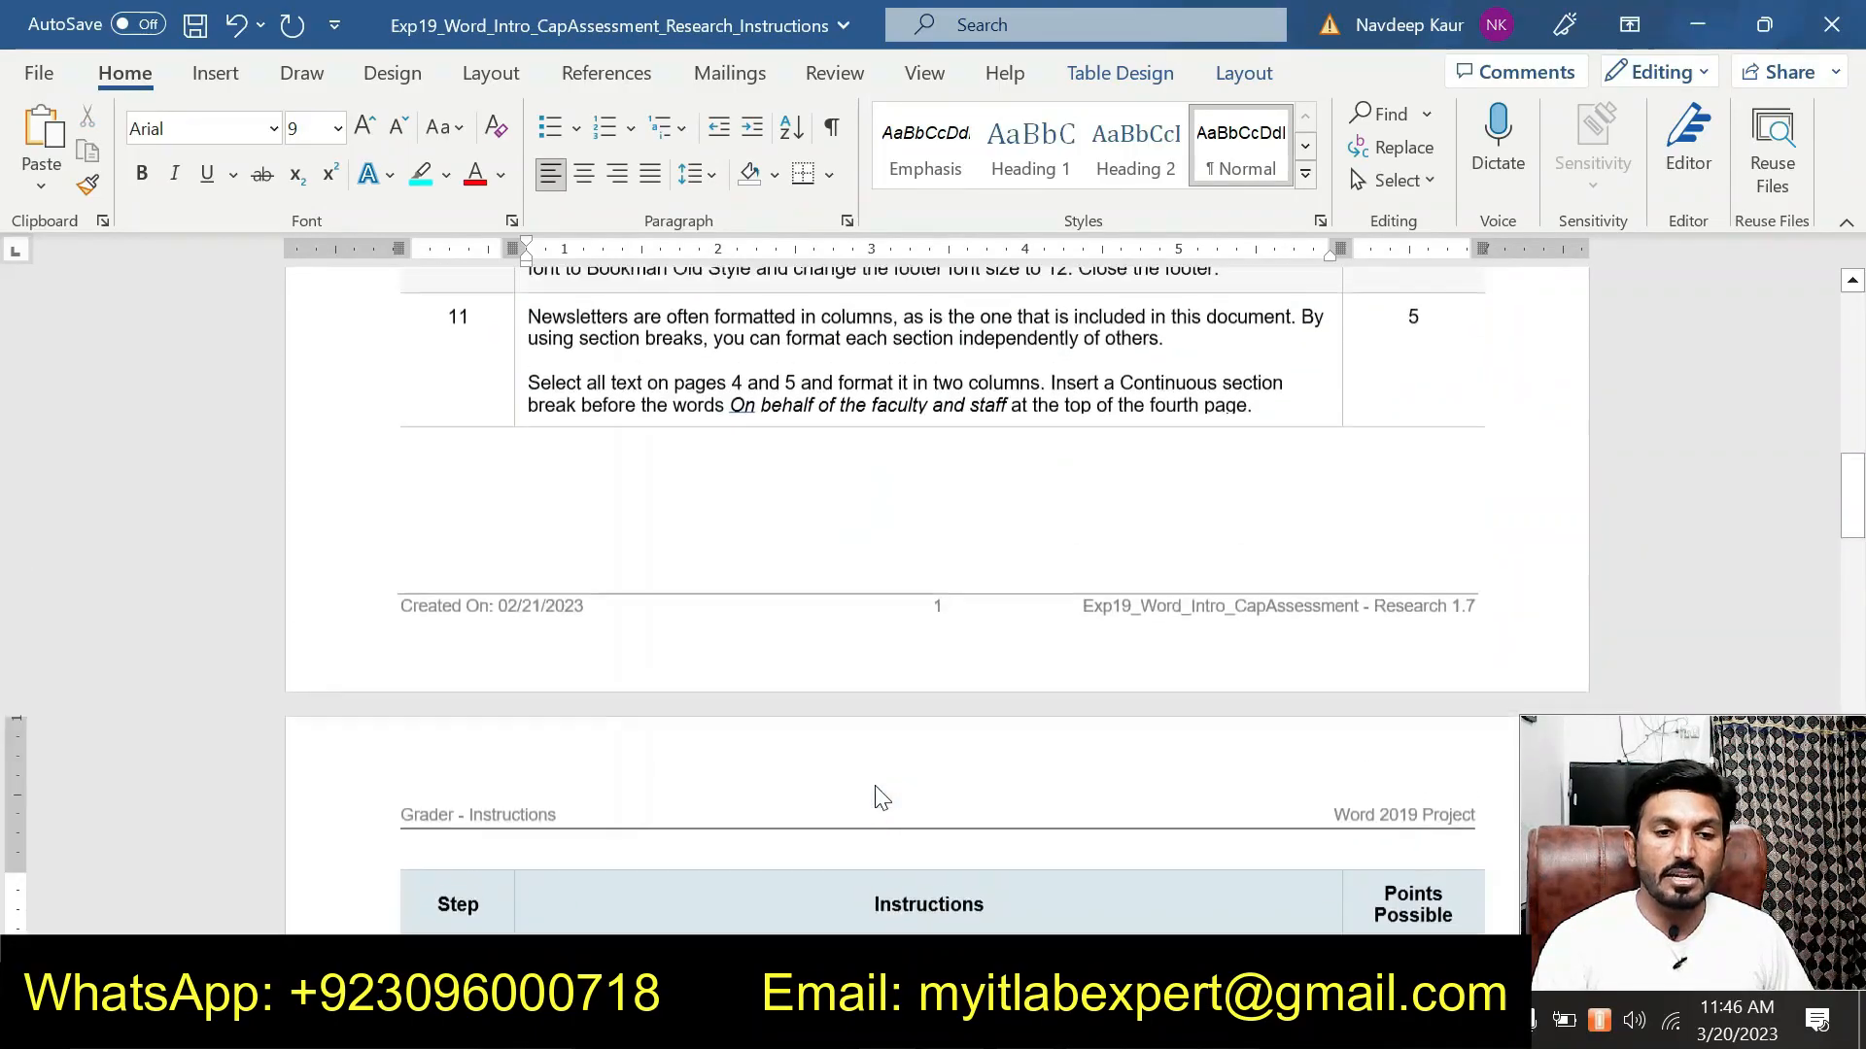
scroll(936, 602, "up", 1)
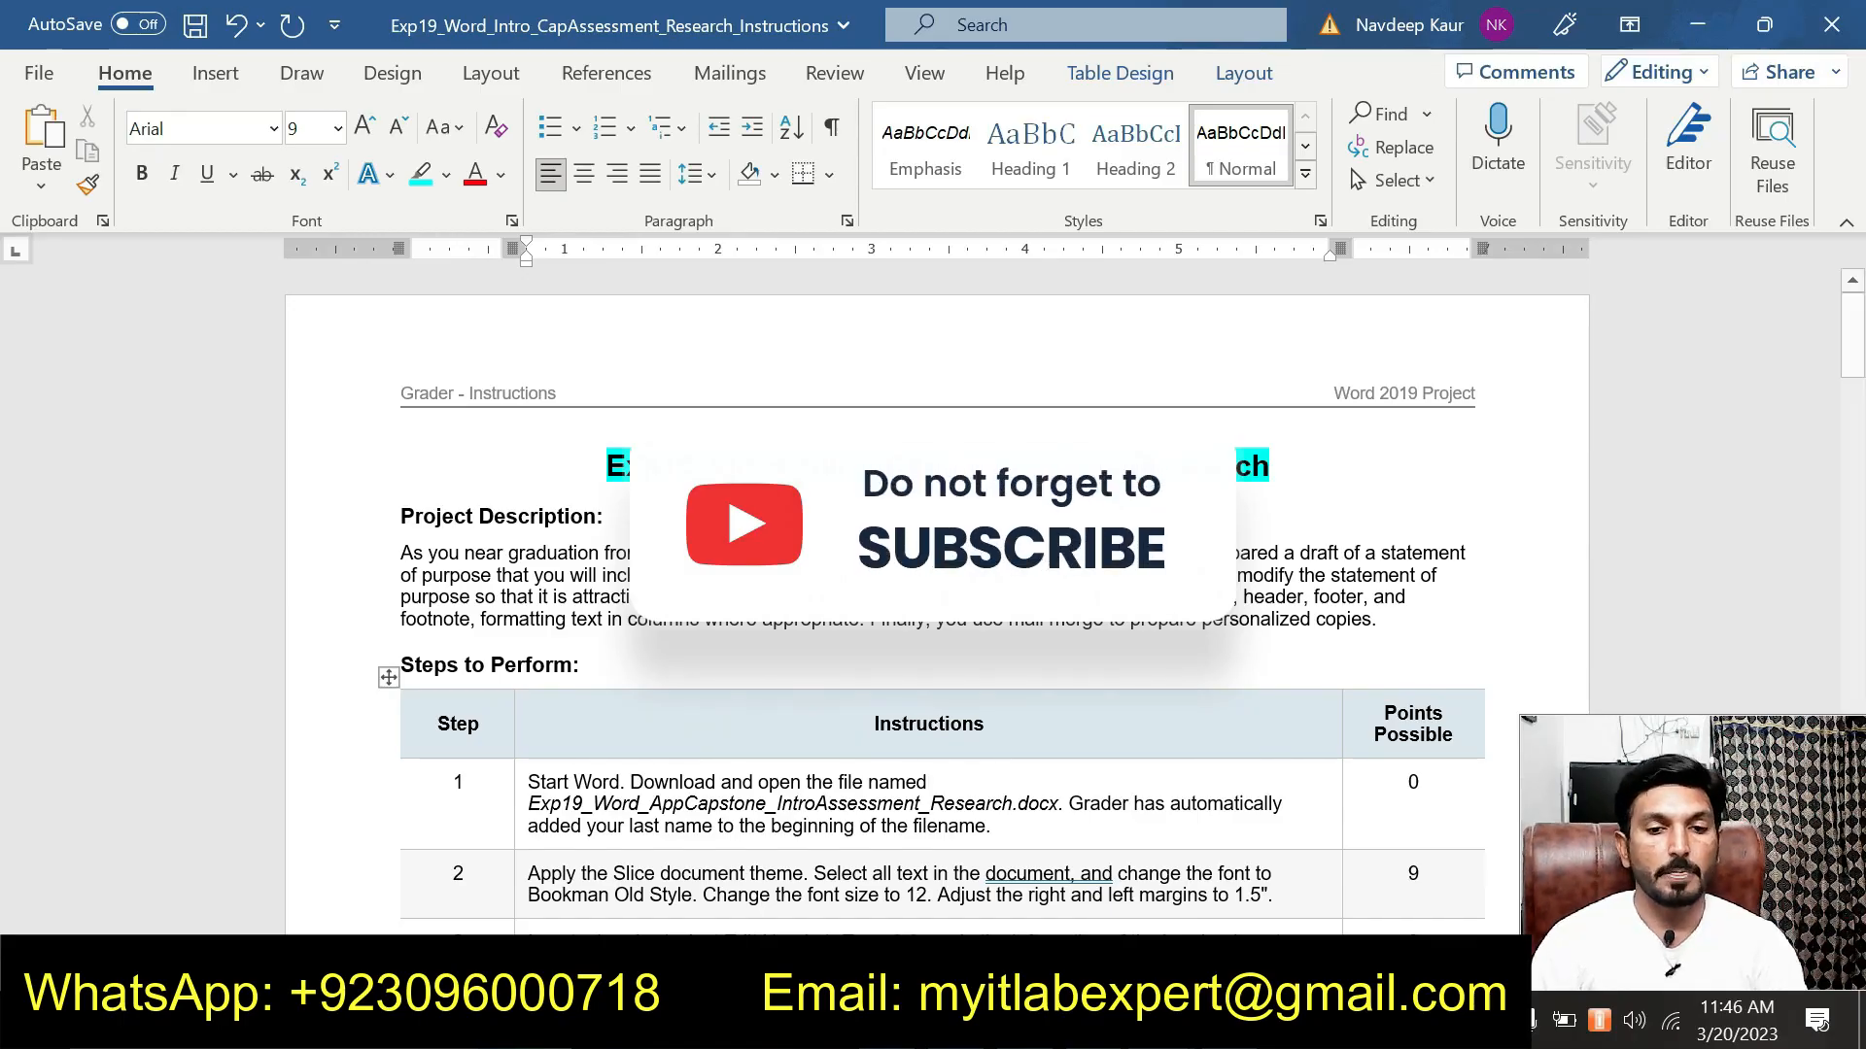
left_click(1270, 466)
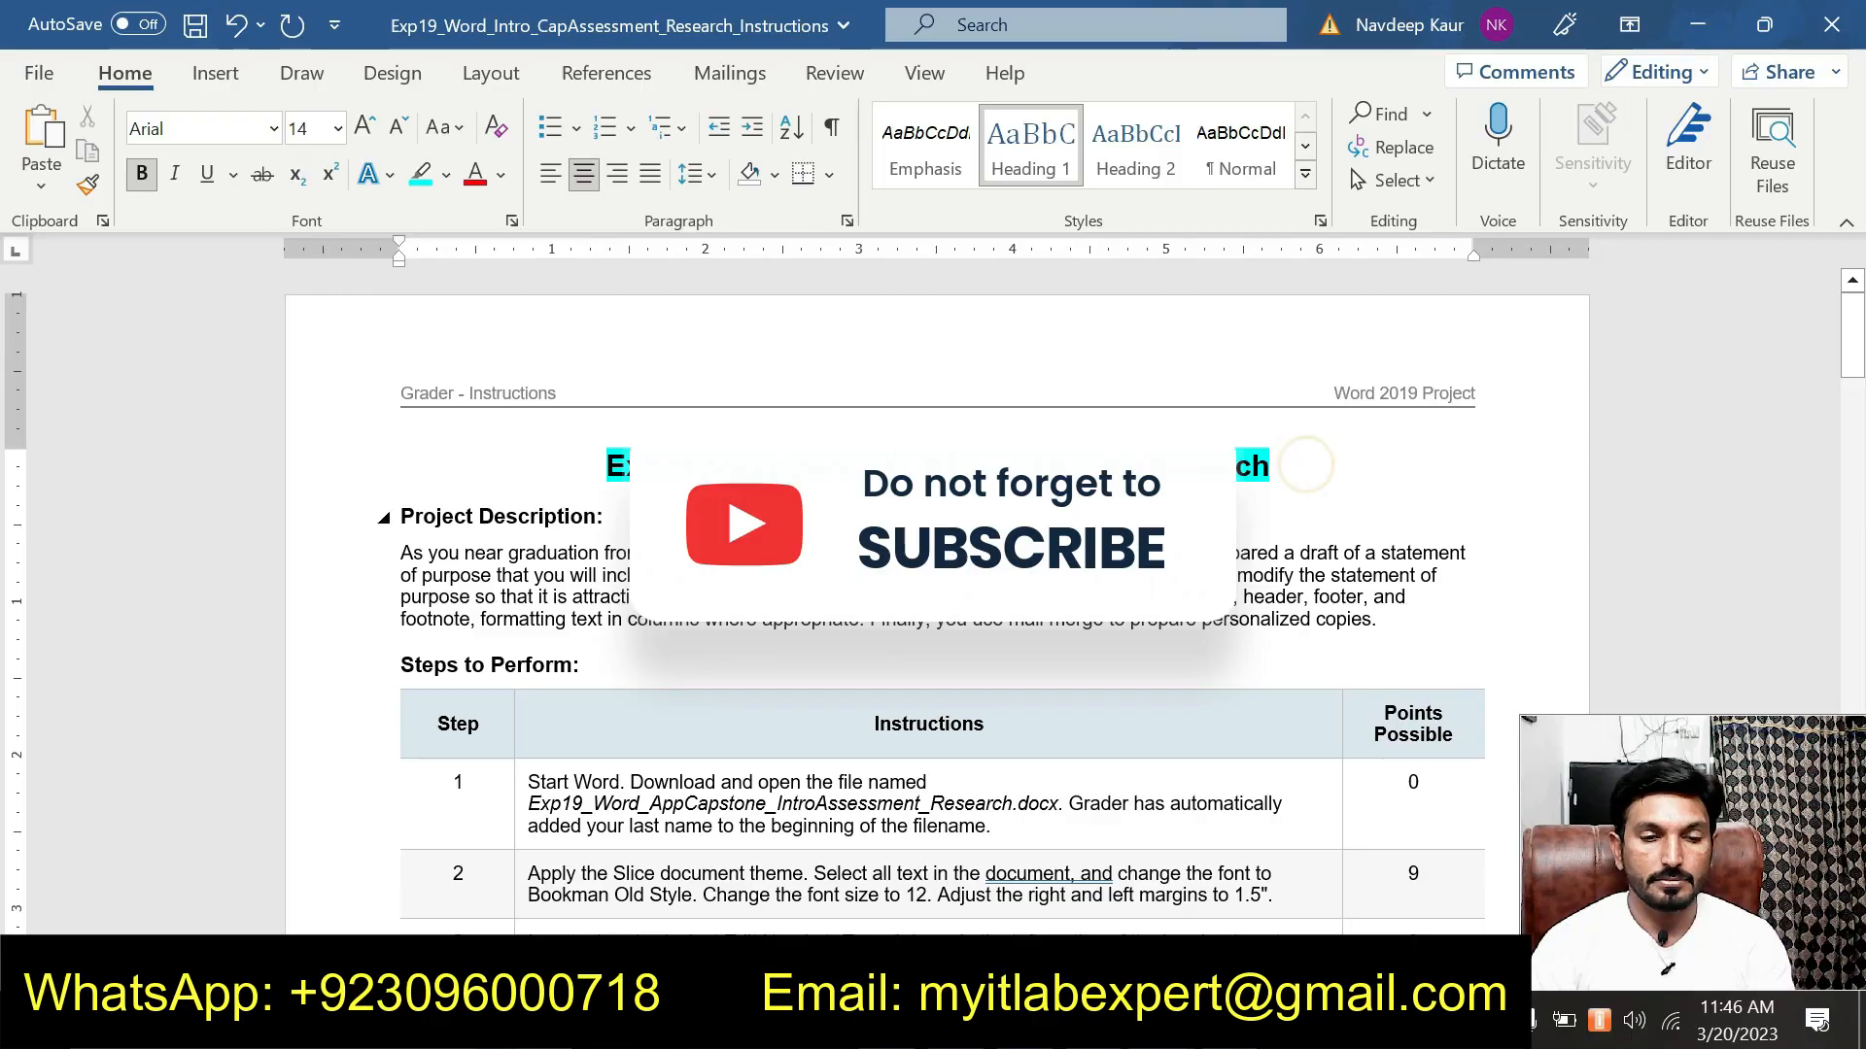